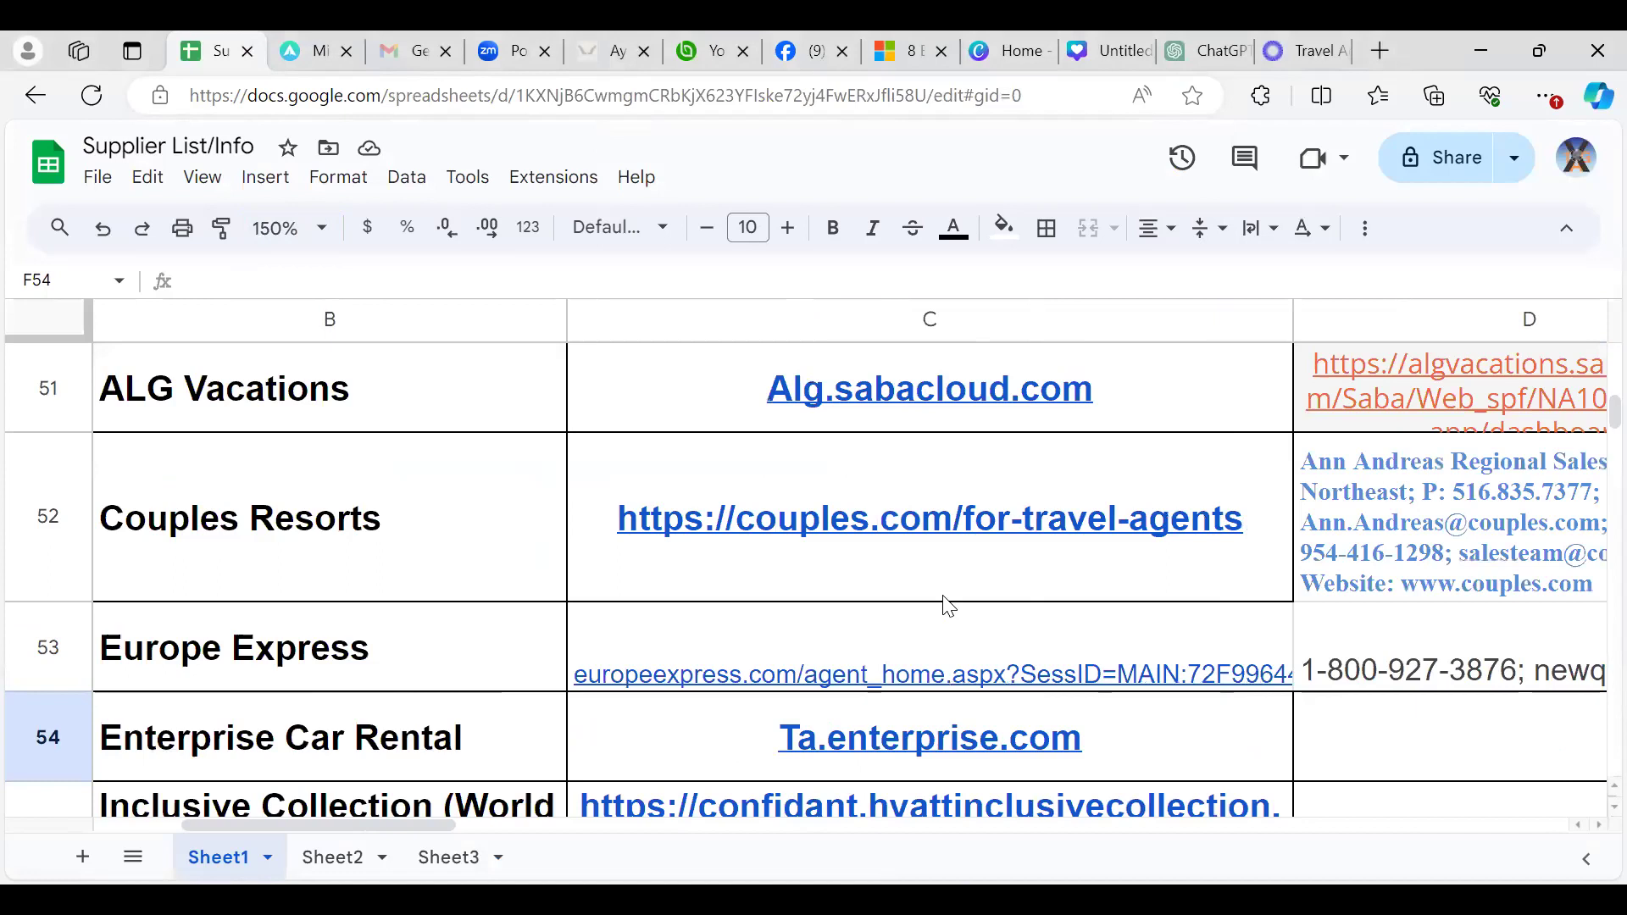
Review the supplier names and website links on Sheet1 from Couples Resorts back up to Virgin Voyages
{"action": "scroll", "coordinate": [944, 604], "scroll_direction": "up", "scroll_amount": 5}
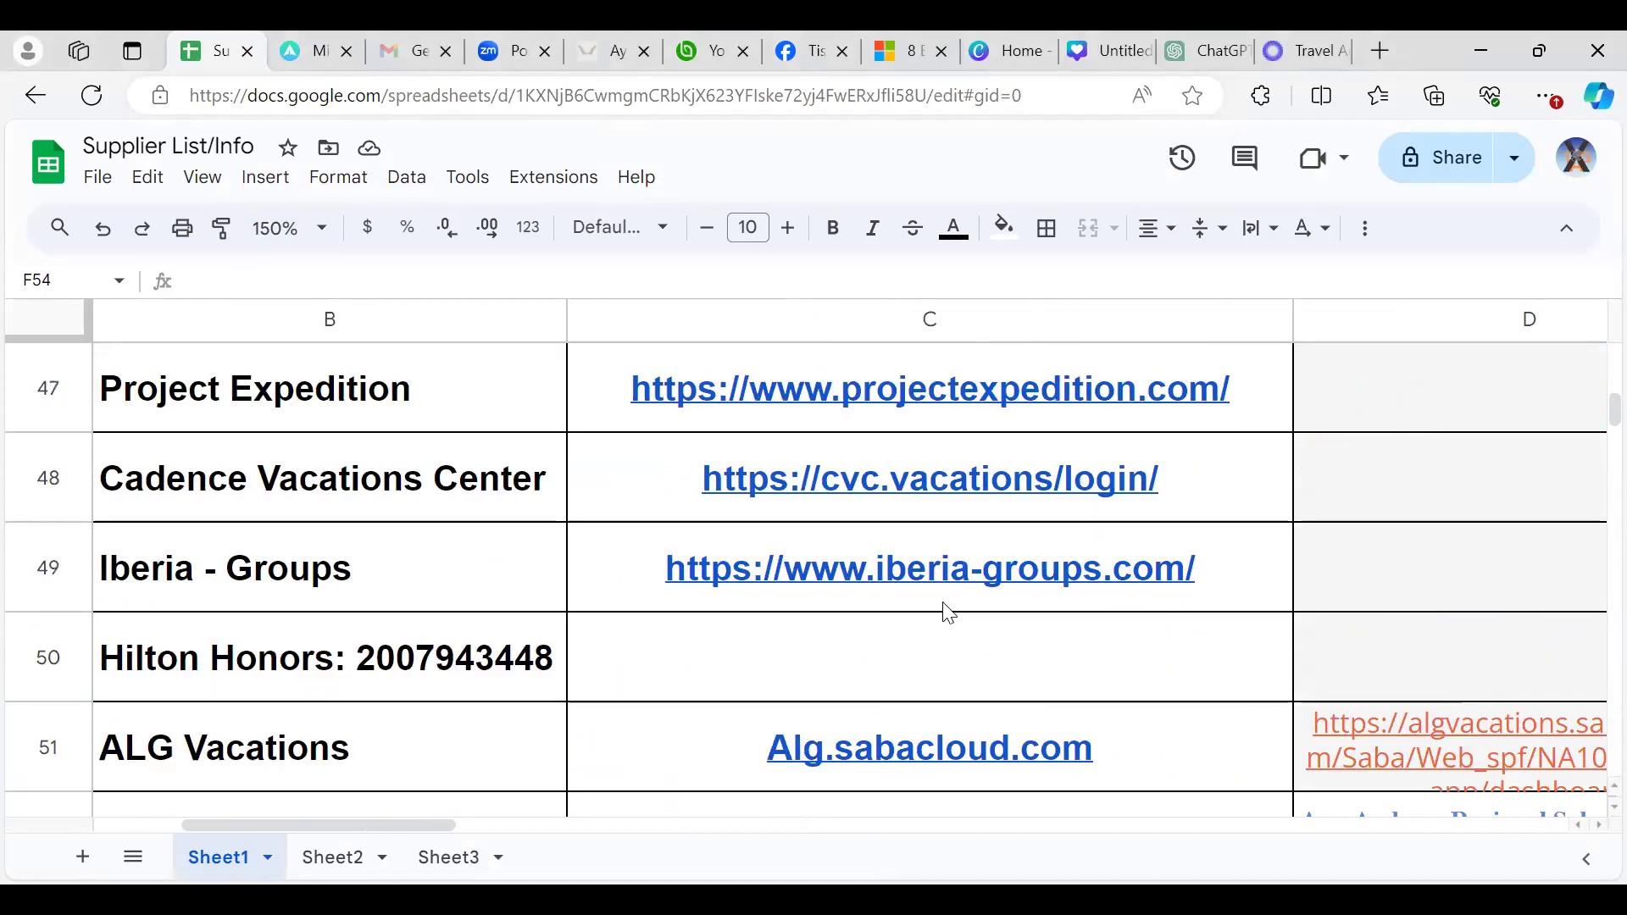
{"action": "scroll", "coordinate": [948, 612], "scroll_direction": "up", "scroll_amount": 4}
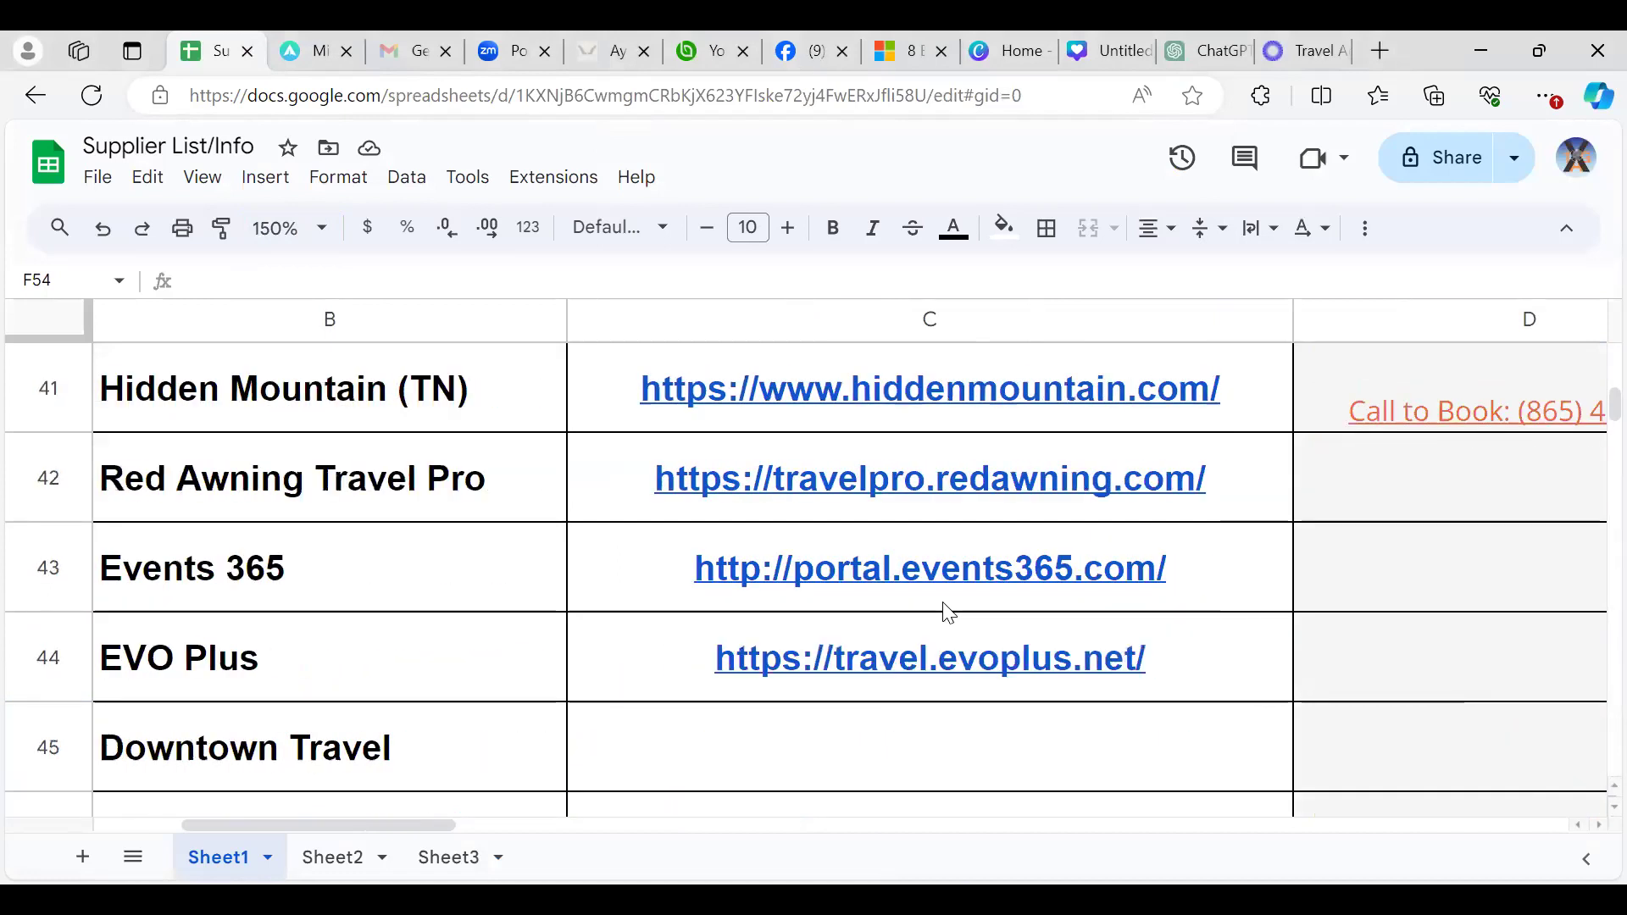
{"action": "scroll", "coordinate": [949, 612], "scroll_direction": "up", "scroll_amount": 4}
{"action": "scroll", "coordinate": [949, 611], "scroll_direction": "up", "scroll_amount": 4}
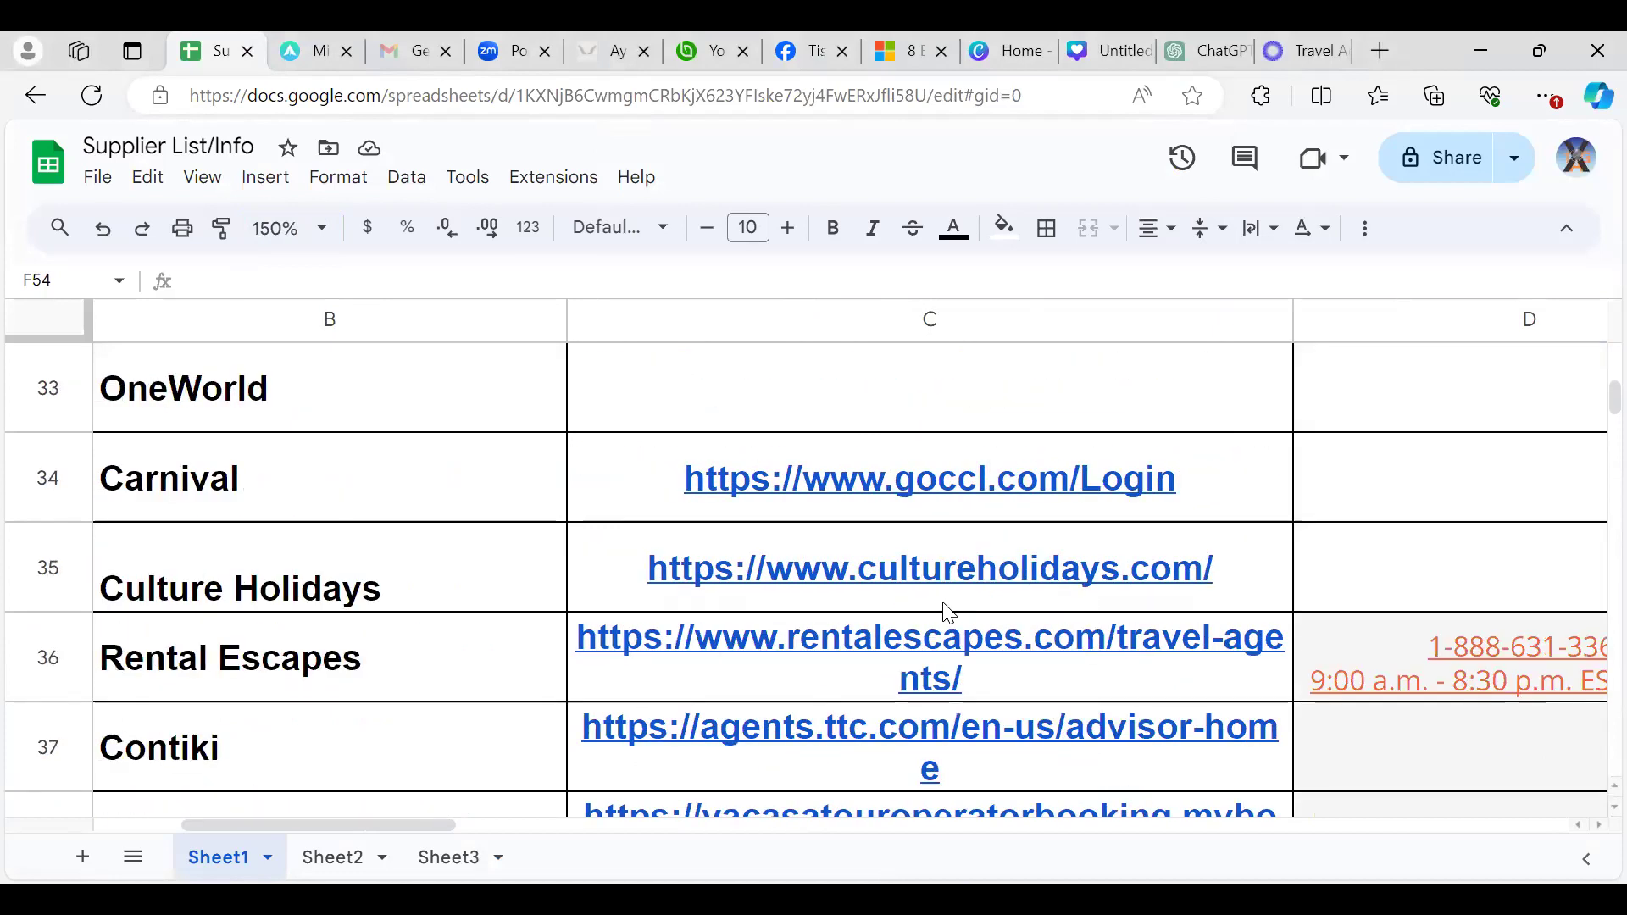
{"action": "scroll", "coordinate": [948, 612], "scroll_direction": "up", "scroll_amount": 6}
{"action": "scroll", "coordinate": [948, 612], "scroll_direction": "up", "scroll_amount": 5}
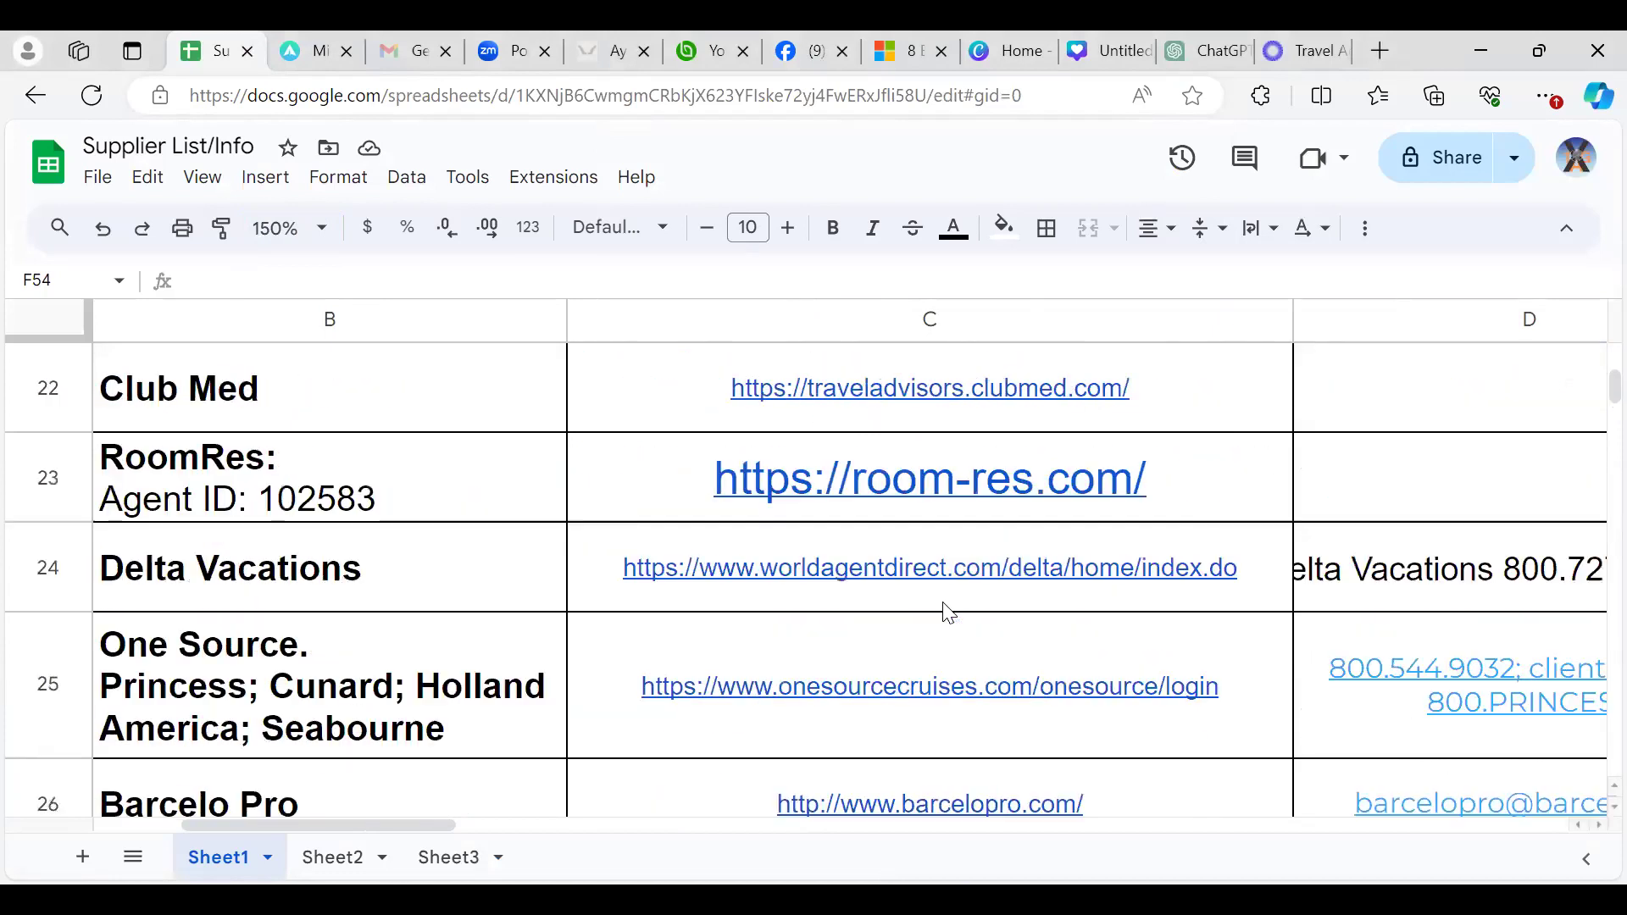
{"action": "scroll", "coordinate": [948, 612], "scroll_direction": "up", "scroll_amount": 3}
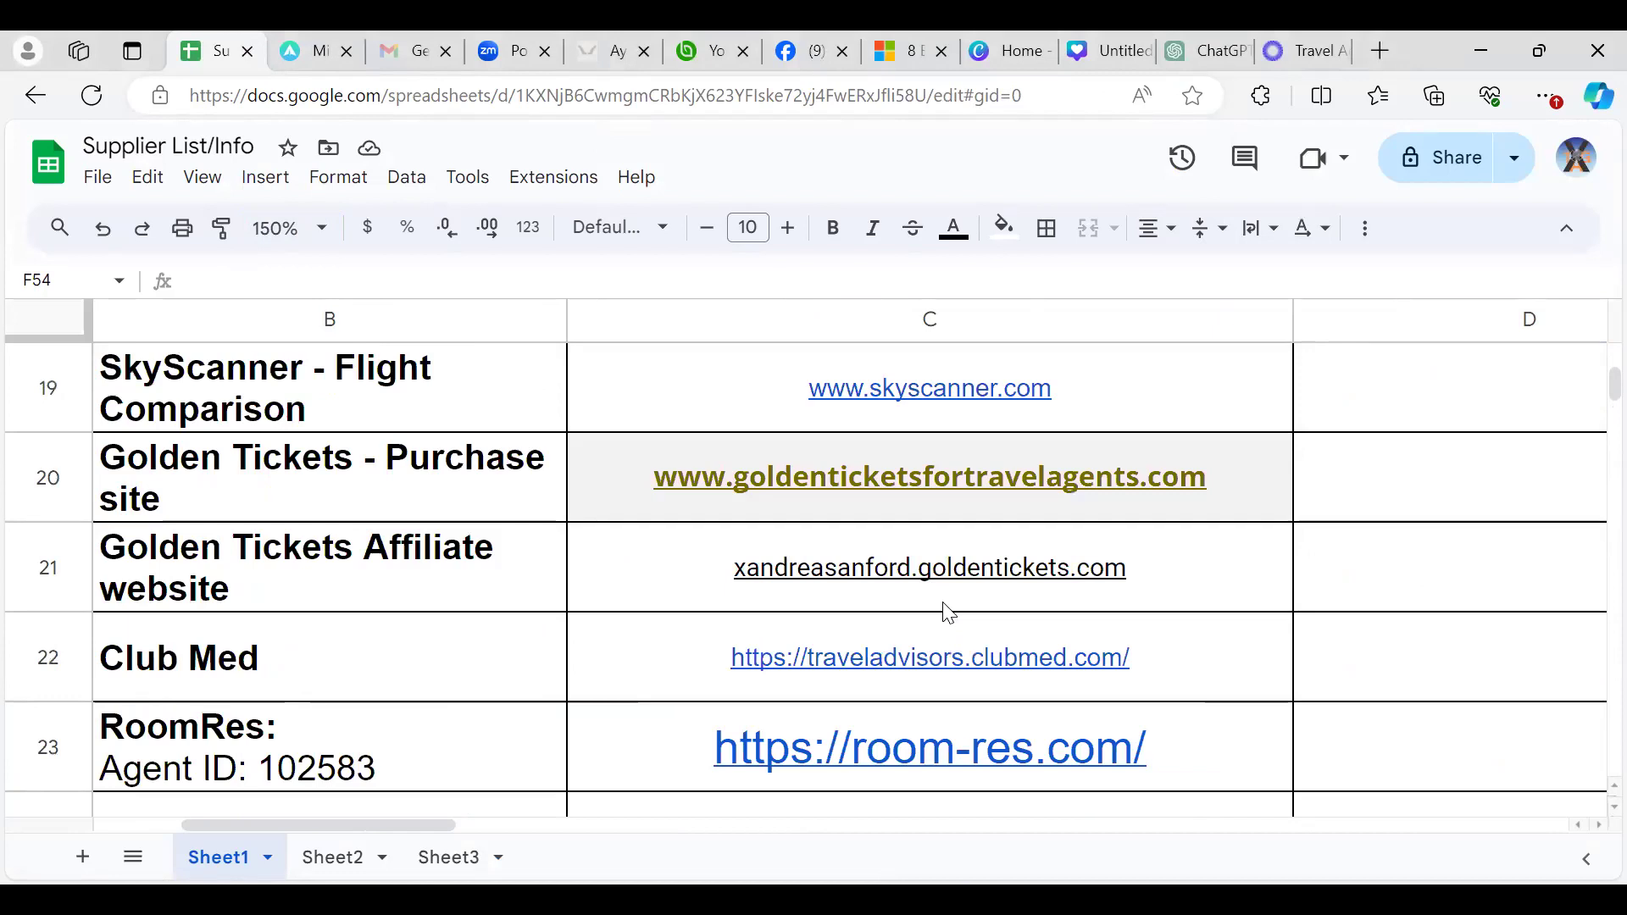
{"action": "scroll", "coordinate": [949, 611], "scroll_direction": "up", "scroll_amount": 1}
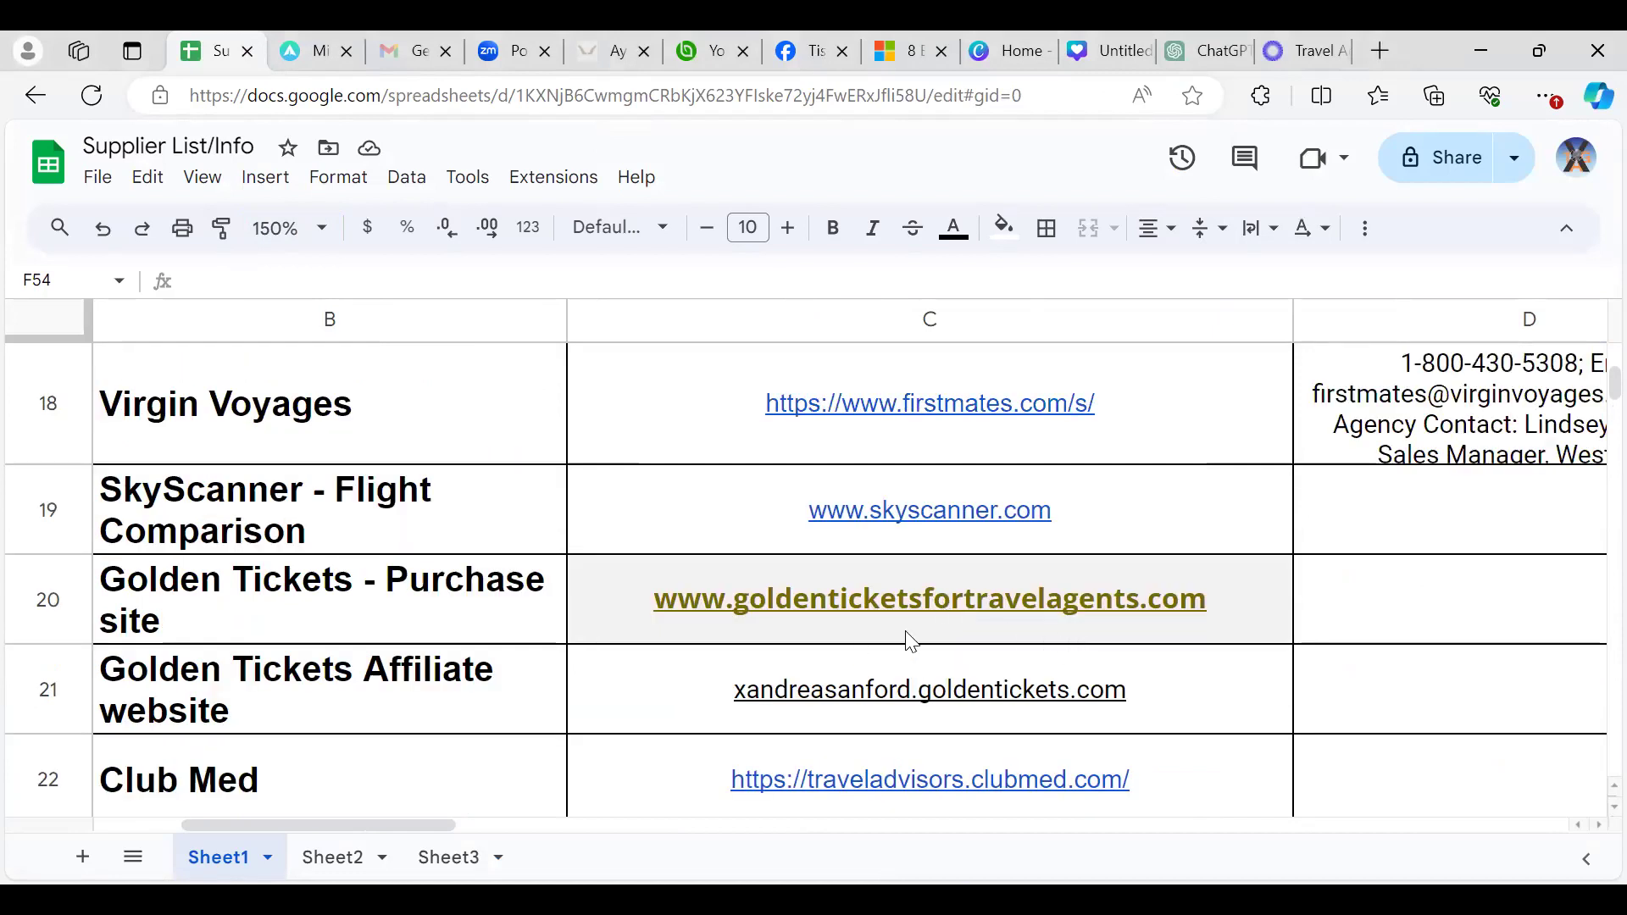
Review the supplier entries from the Marriott contact rows back up through Centrav, Viator and MSC to the header row
{"action": "scroll", "coordinate": [998, 625], "scroll_direction": "left", "scroll_amount": 2}
{"action": "scroll", "coordinate": [998, 624], "scroll_direction": "up", "scroll_amount": 3}
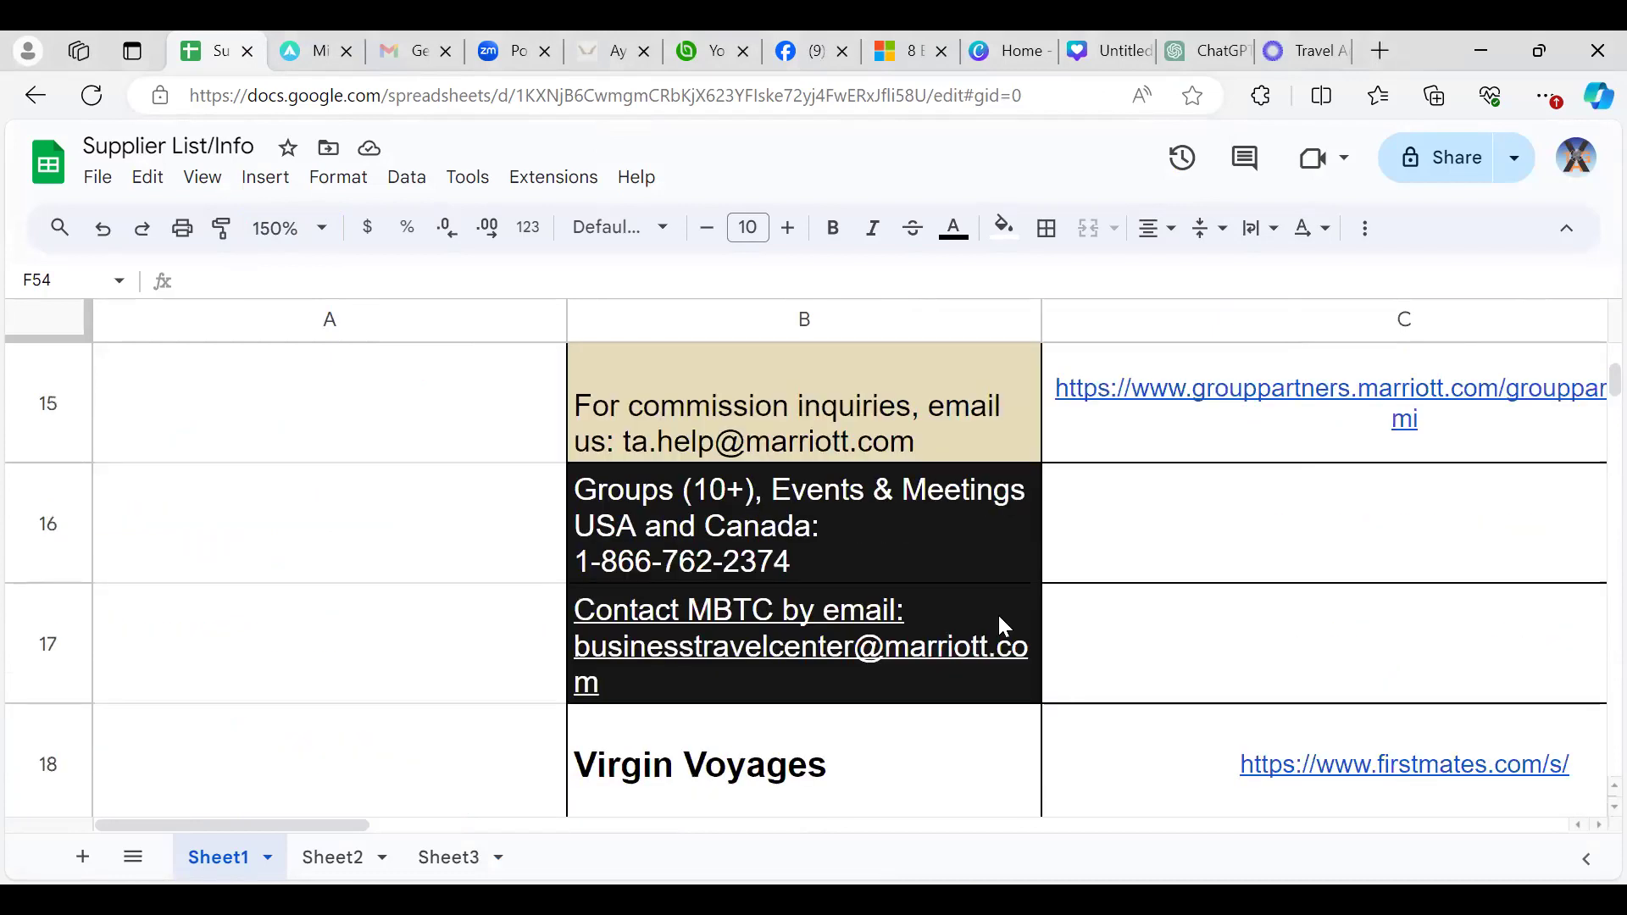
{"action": "scroll", "coordinate": [1000, 624], "scroll_direction": "up", "scroll_amount": 2}
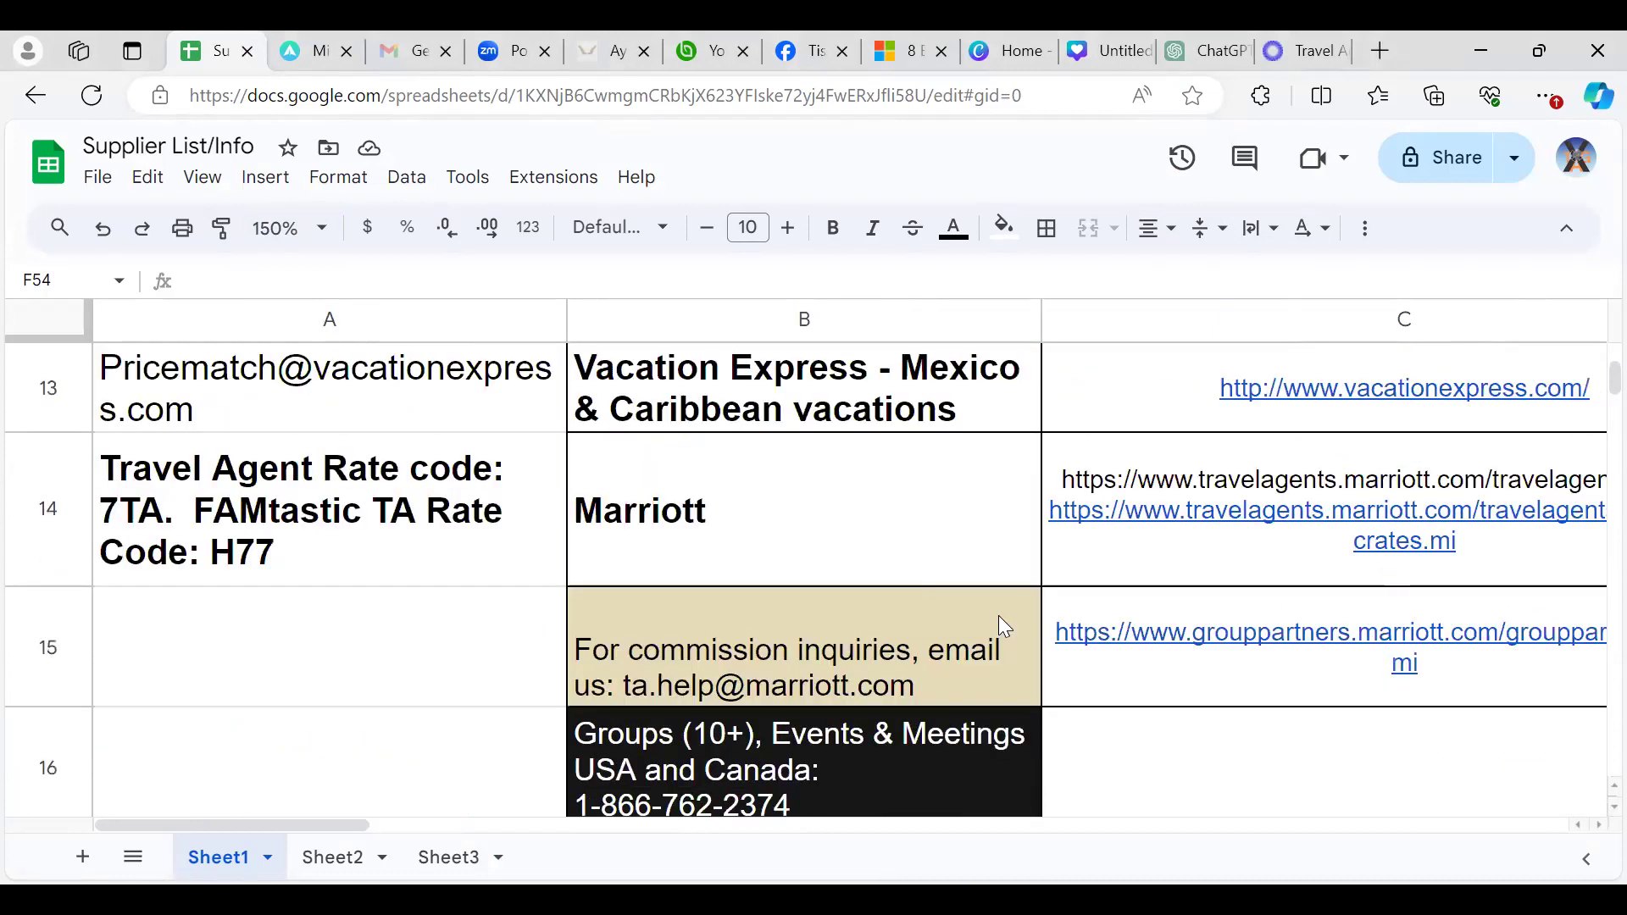
{"action": "scroll", "coordinate": [1002, 626], "scroll_direction": "up", "scroll_amount": 2}
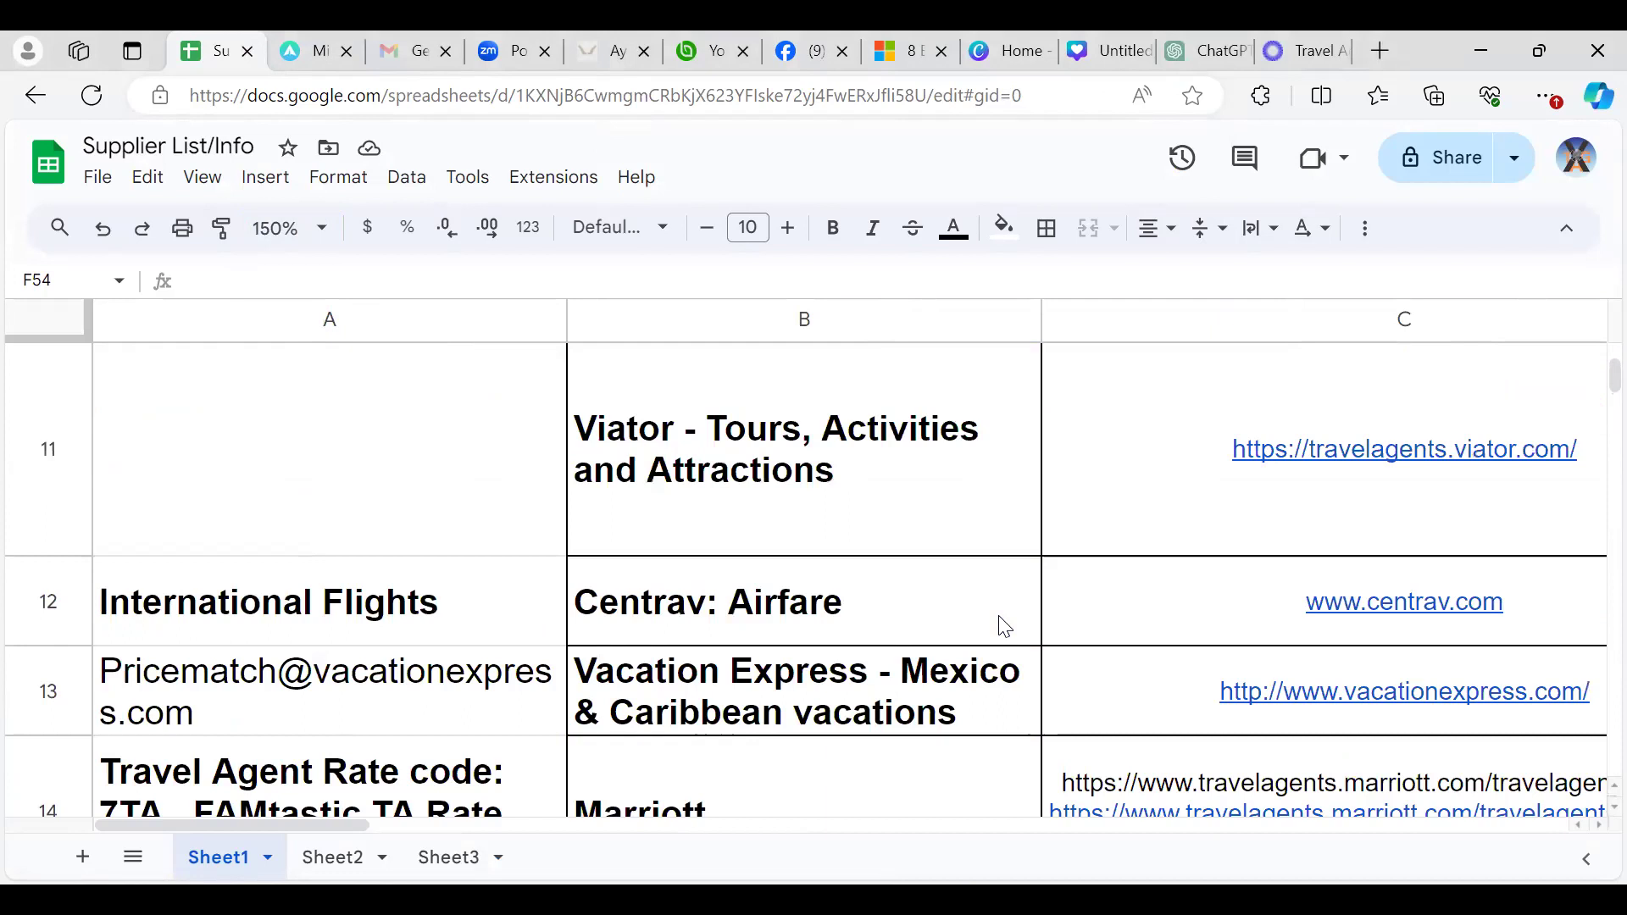
{"action": "scroll", "coordinate": [1004, 626], "scroll_direction": "right", "scroll_amount": 1}
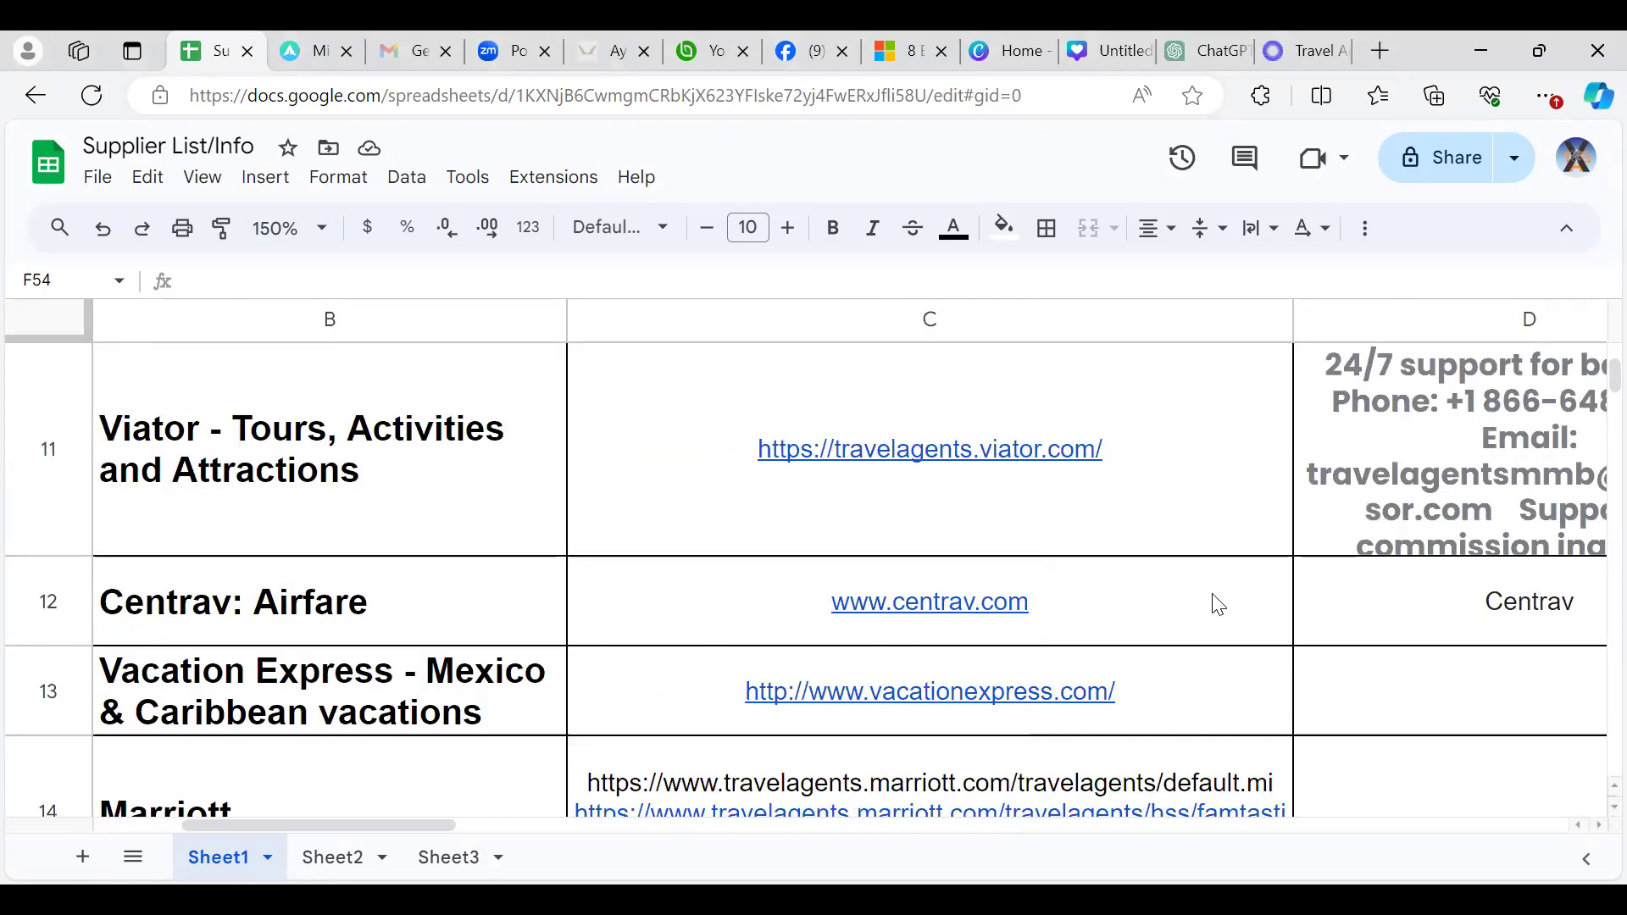
{"action": "mouse_move", "coordinate": [1218, 604]}
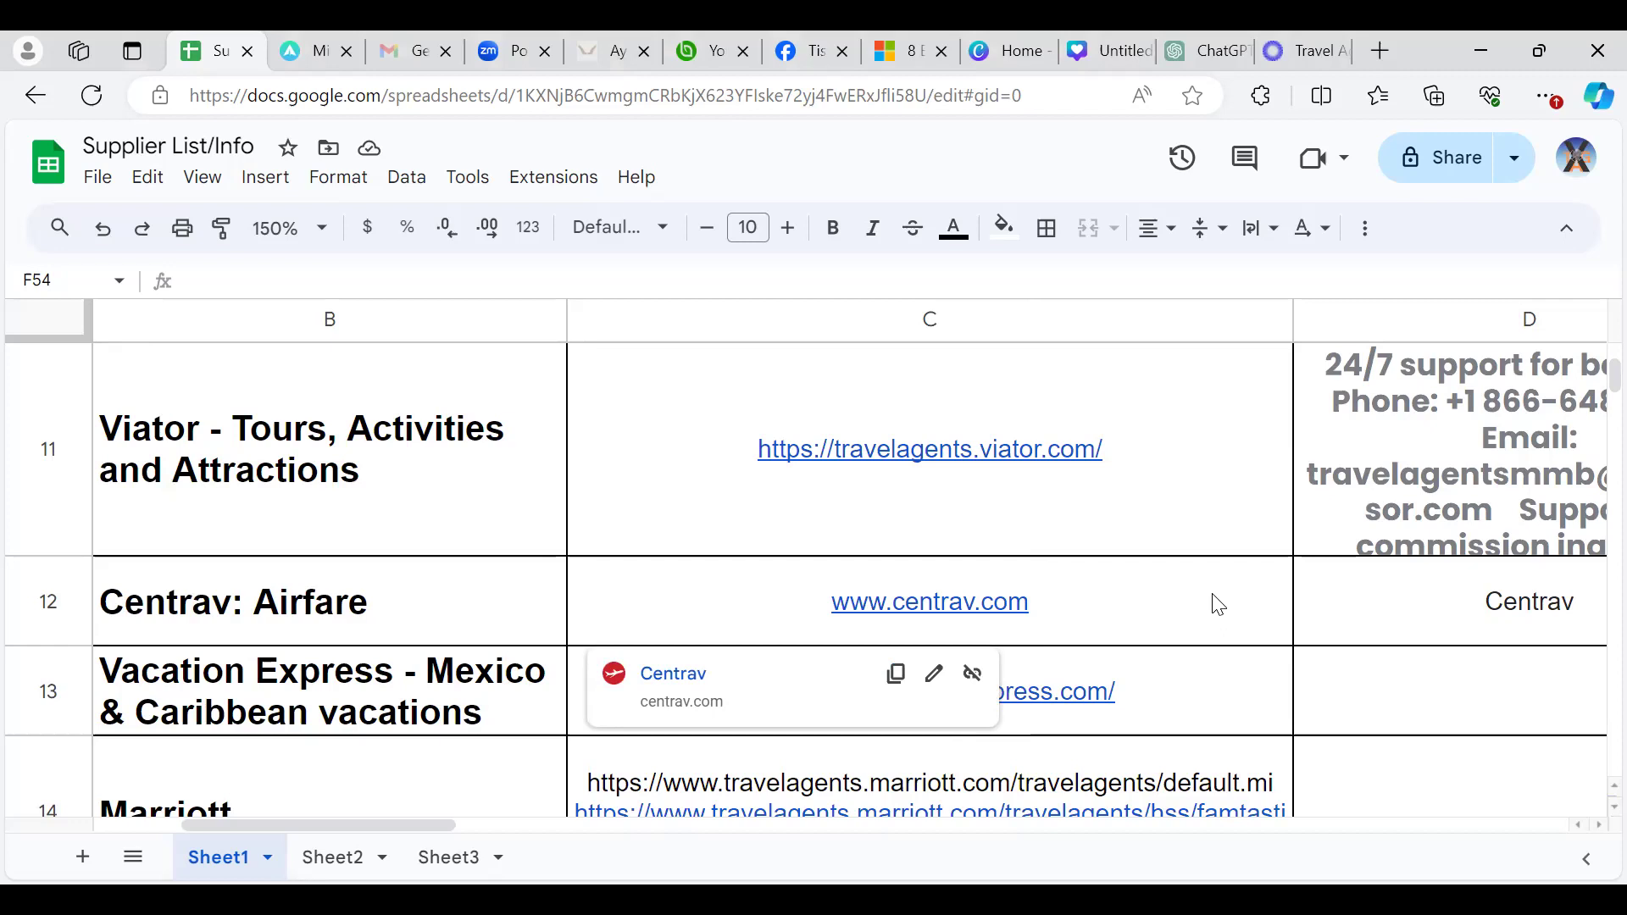
{"action": "scroll", "coordinate": [1218, 604], "scroll_direction": "up", "scroll_amount": 3}
{"action": "scroll", "coordinate": [1218, 604], "scroll_direction": "up", "scroll_amount": 1}
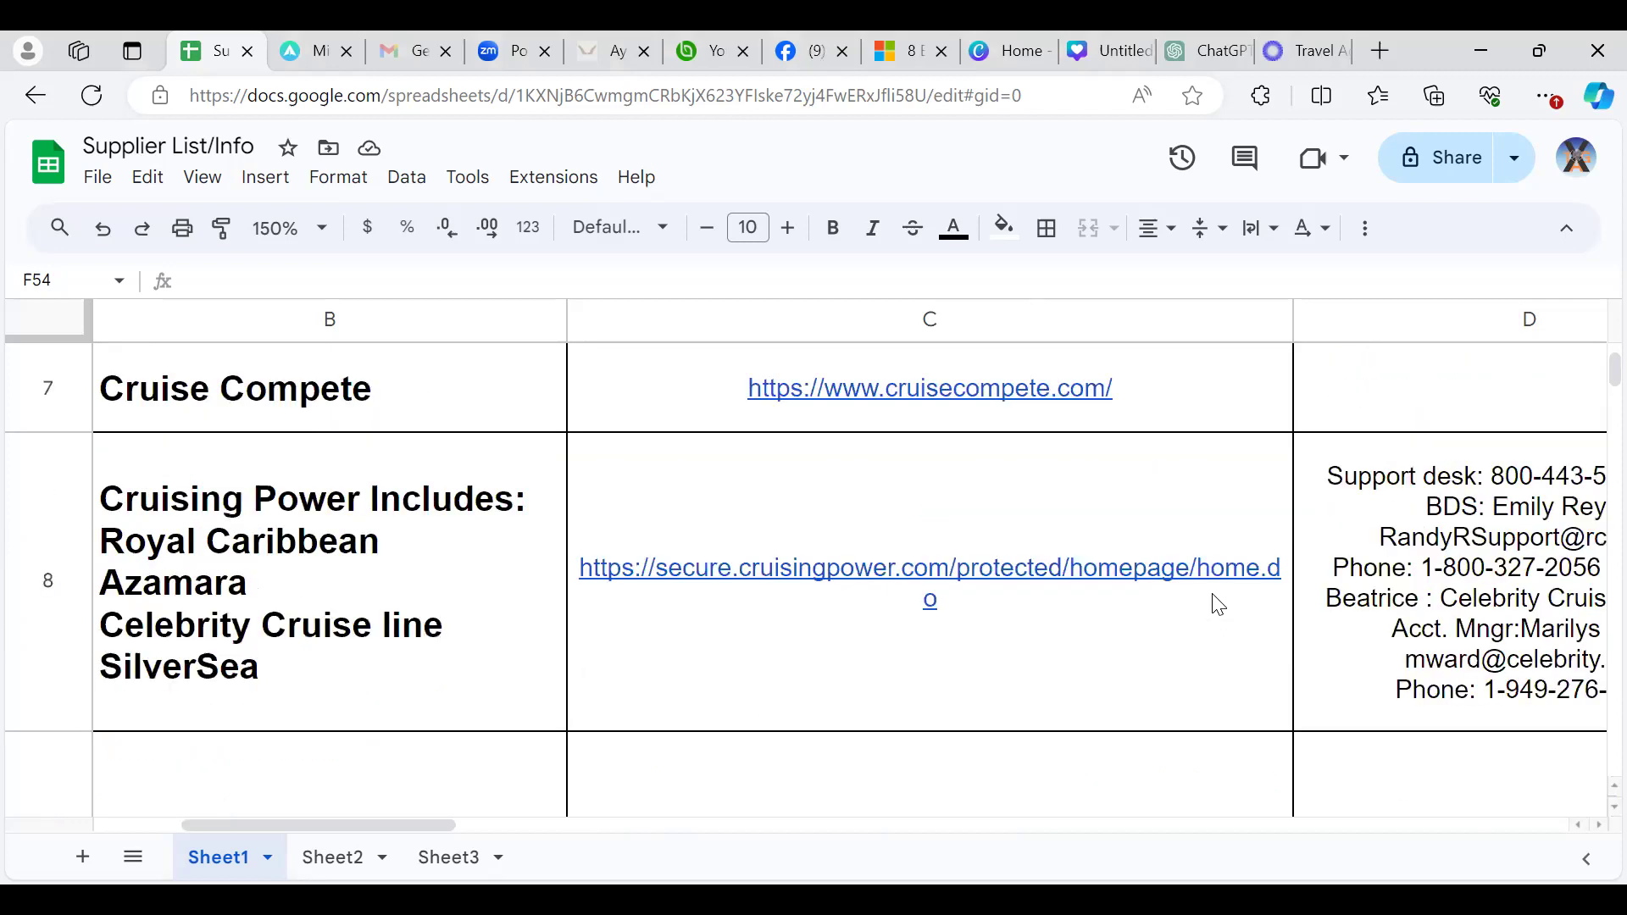
{"action": "scroll", "coordinate": [1218, 604], "scroll_direction": "up", "scroll_amount": 4}
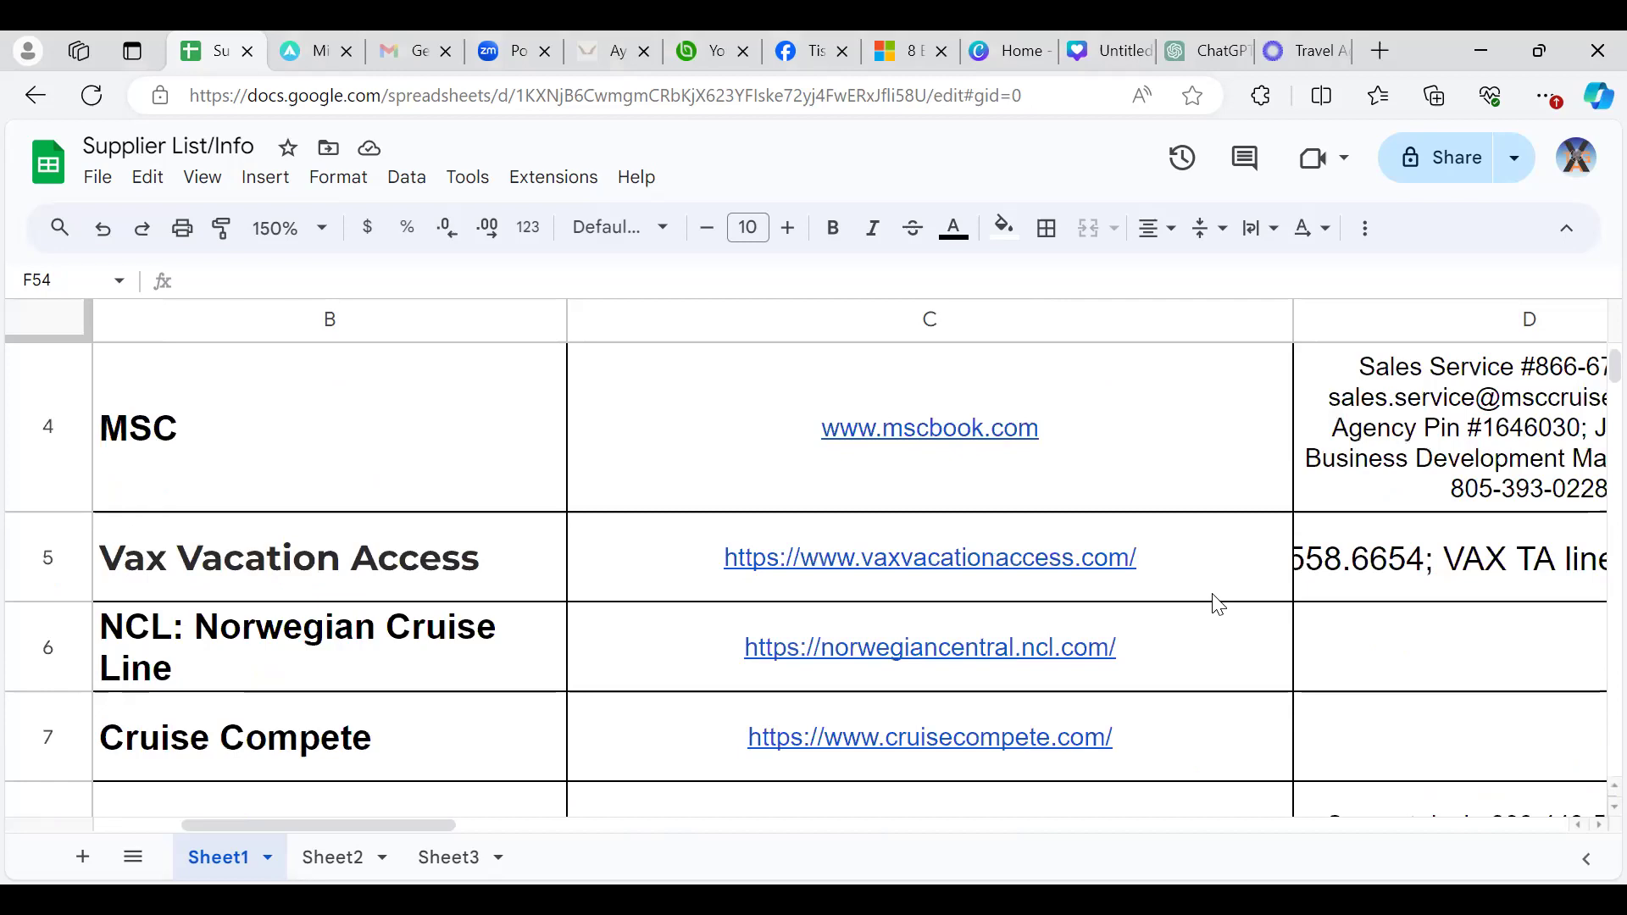
{"action": "scroll", "coordinate": [1217, 605], "scroll_direction": "up", "scroll_amount": 2}
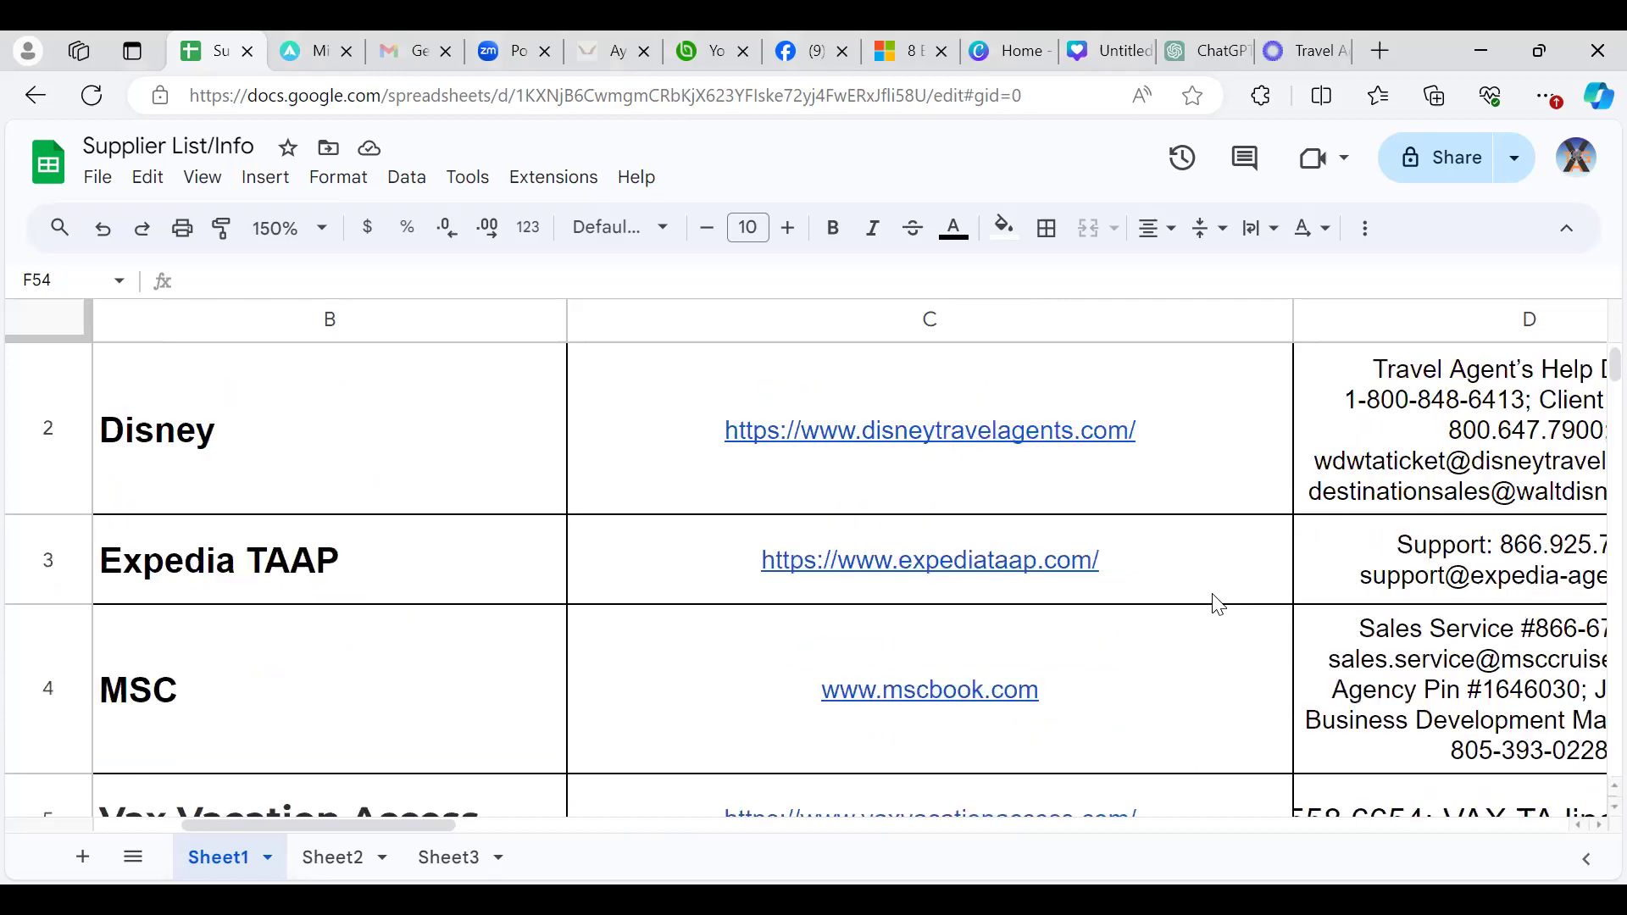
{"action": "scroll", "coordinate": [1218, 605], "scroll_direction": "up", "scroll_amount": 2}
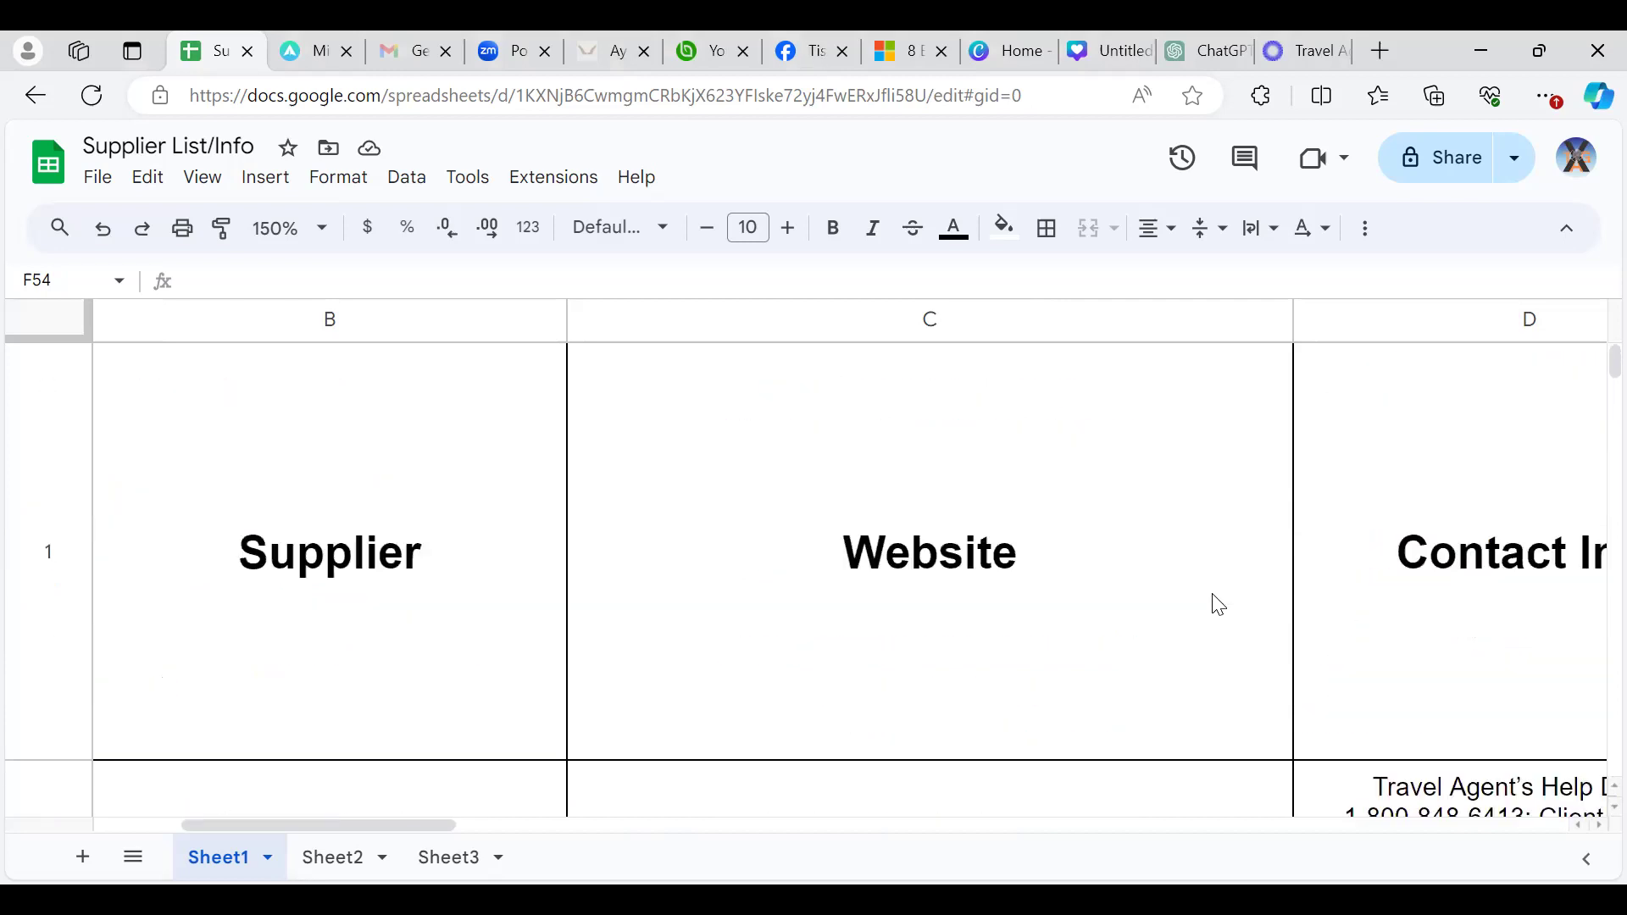
Examine the header row's column titles from Supplier across to Request Submitted and return to the Supplier column
{"action": "scroll", "coordinate": [1218, 605], "scroll_direction": "down", "scroll_amount": 2}
{"action": "scroll", "coordinate": [1218, 604], "scroll_direction": "up", "scroll_amount": 2}
{"action": "scroll", "coordinate": [1217, 604], "scroll_direction": "right", "scroll_amount": 3}
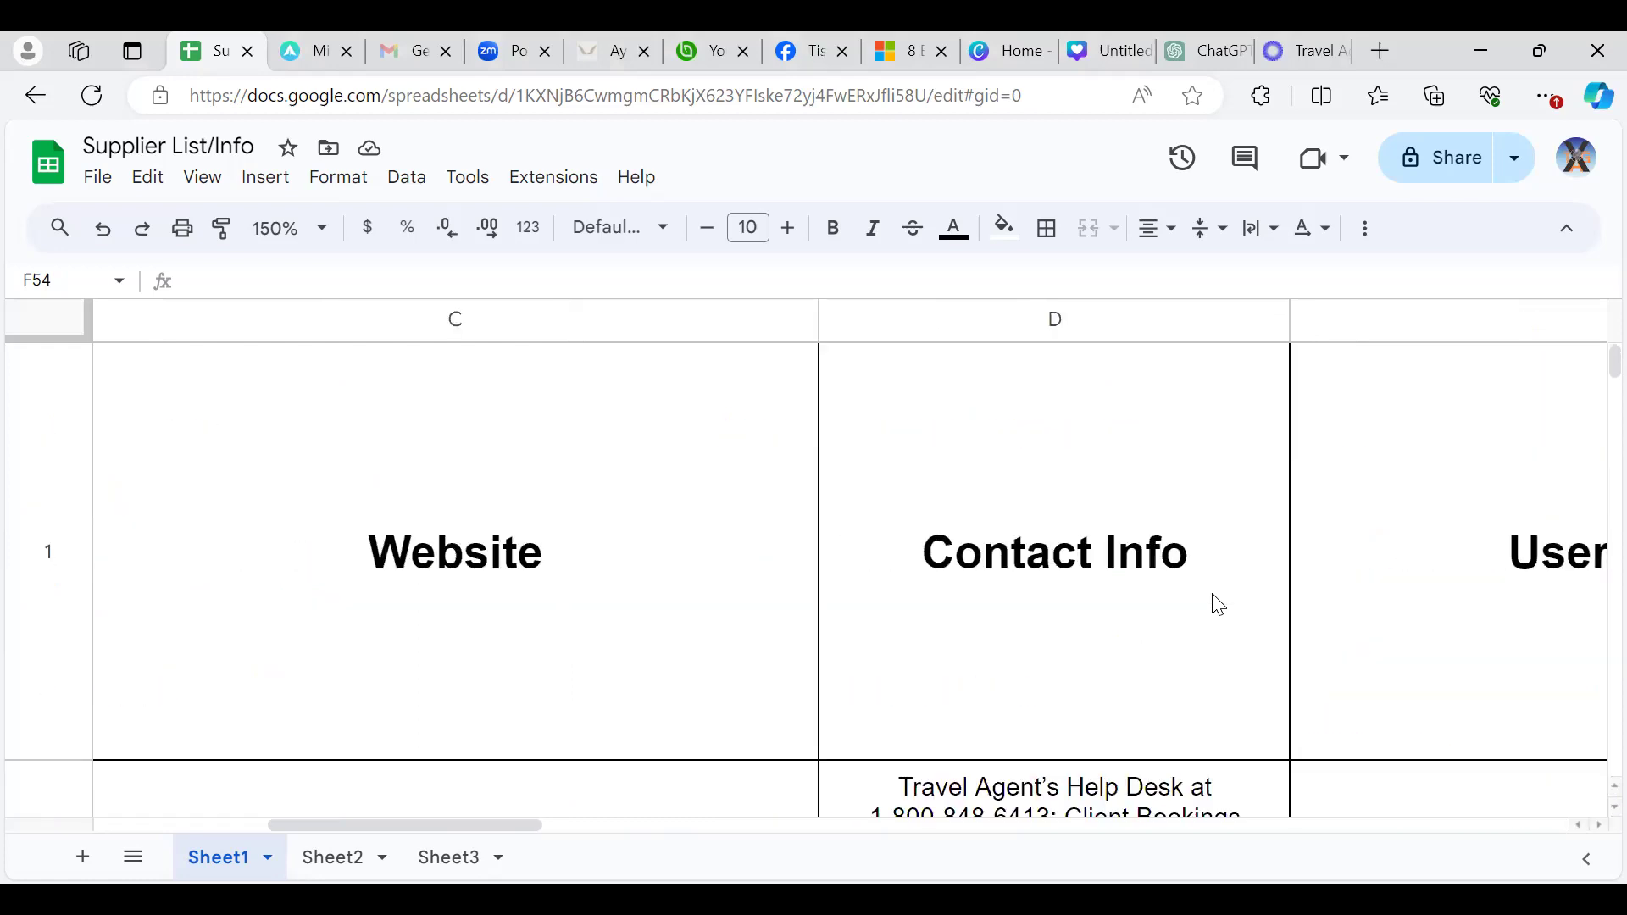
{"action": "scroll", "coordinate": [1218, 604], "scroll_direction": "right", "scroll_amount": 4}
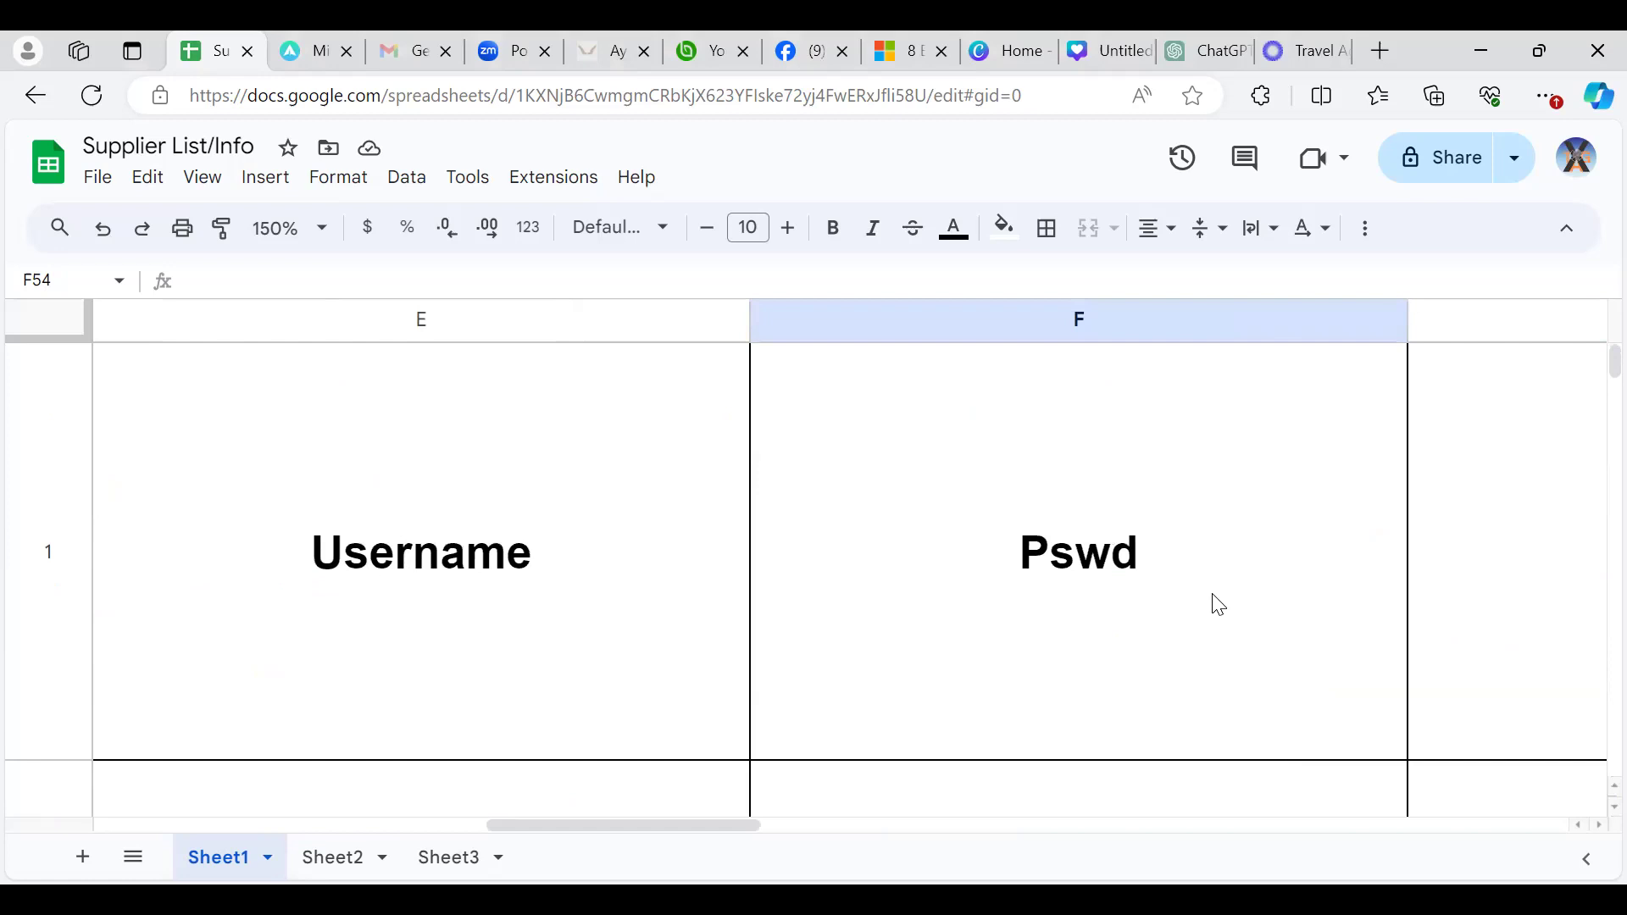
{"action": "scroll", "coordinate": [1218, 604], "scroll_direction": "right", "scroll_amount": 5}
{"action": "scroll", "coordinate": [1217, 604], "scroll_direction": "left", "scroll_amount": 2}
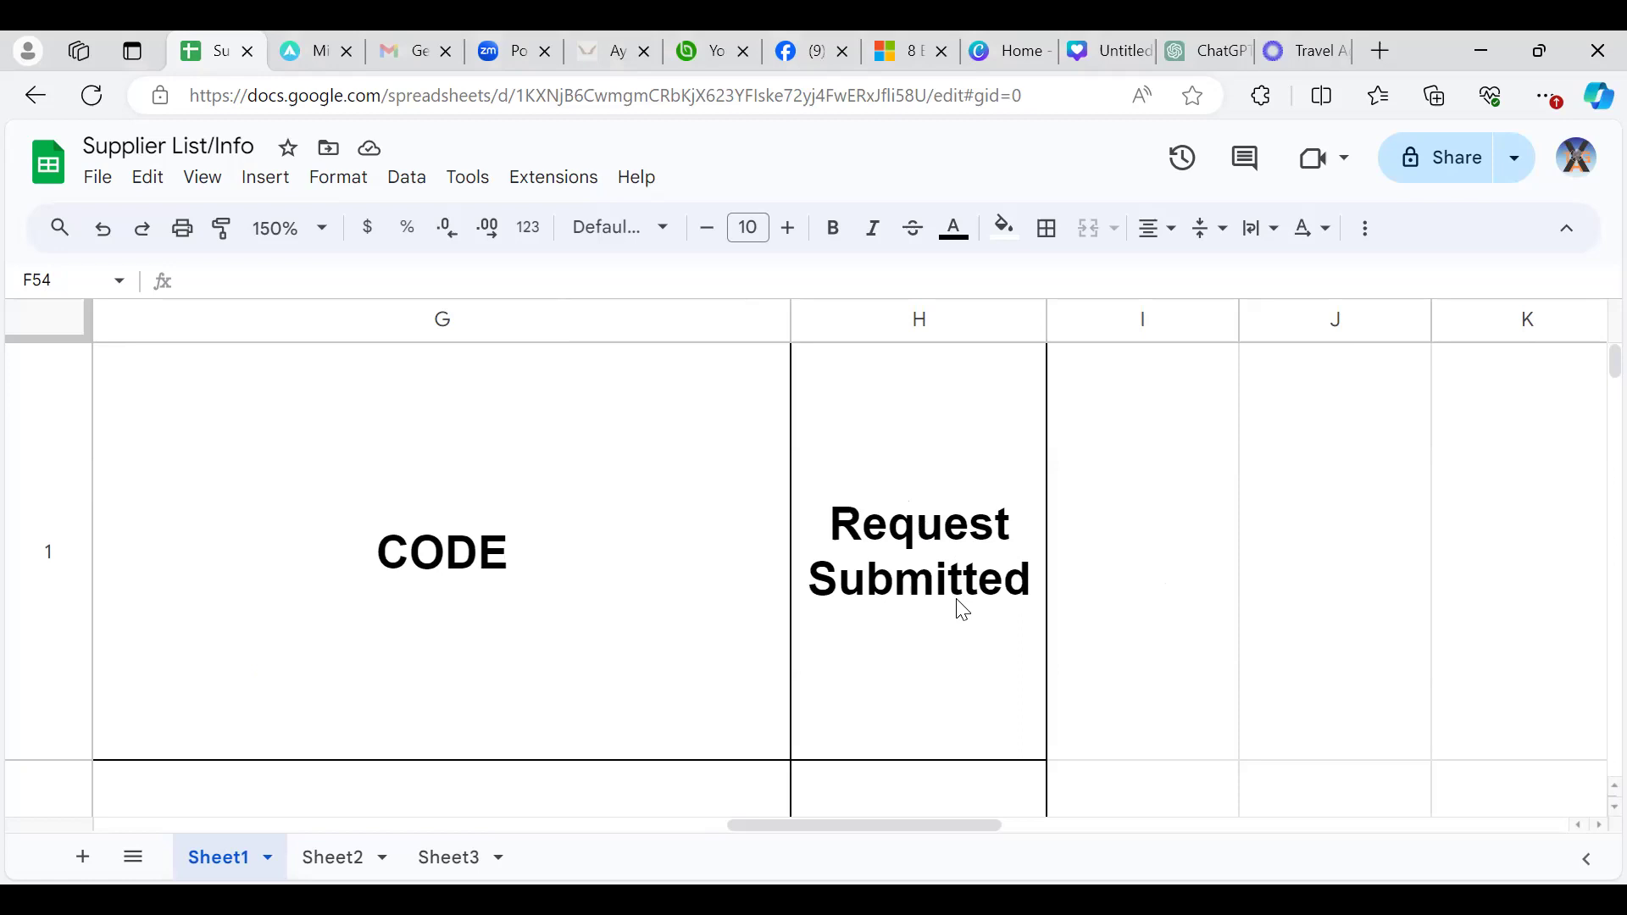
{"action": "scroll", "coordinate": [962, 609], "scroll_direction": "left", "scroll_amount": 2}
{"action": "scroll", "coordinate": [961, 609], "scroll_direction": "left", "scroll_amount": 2}
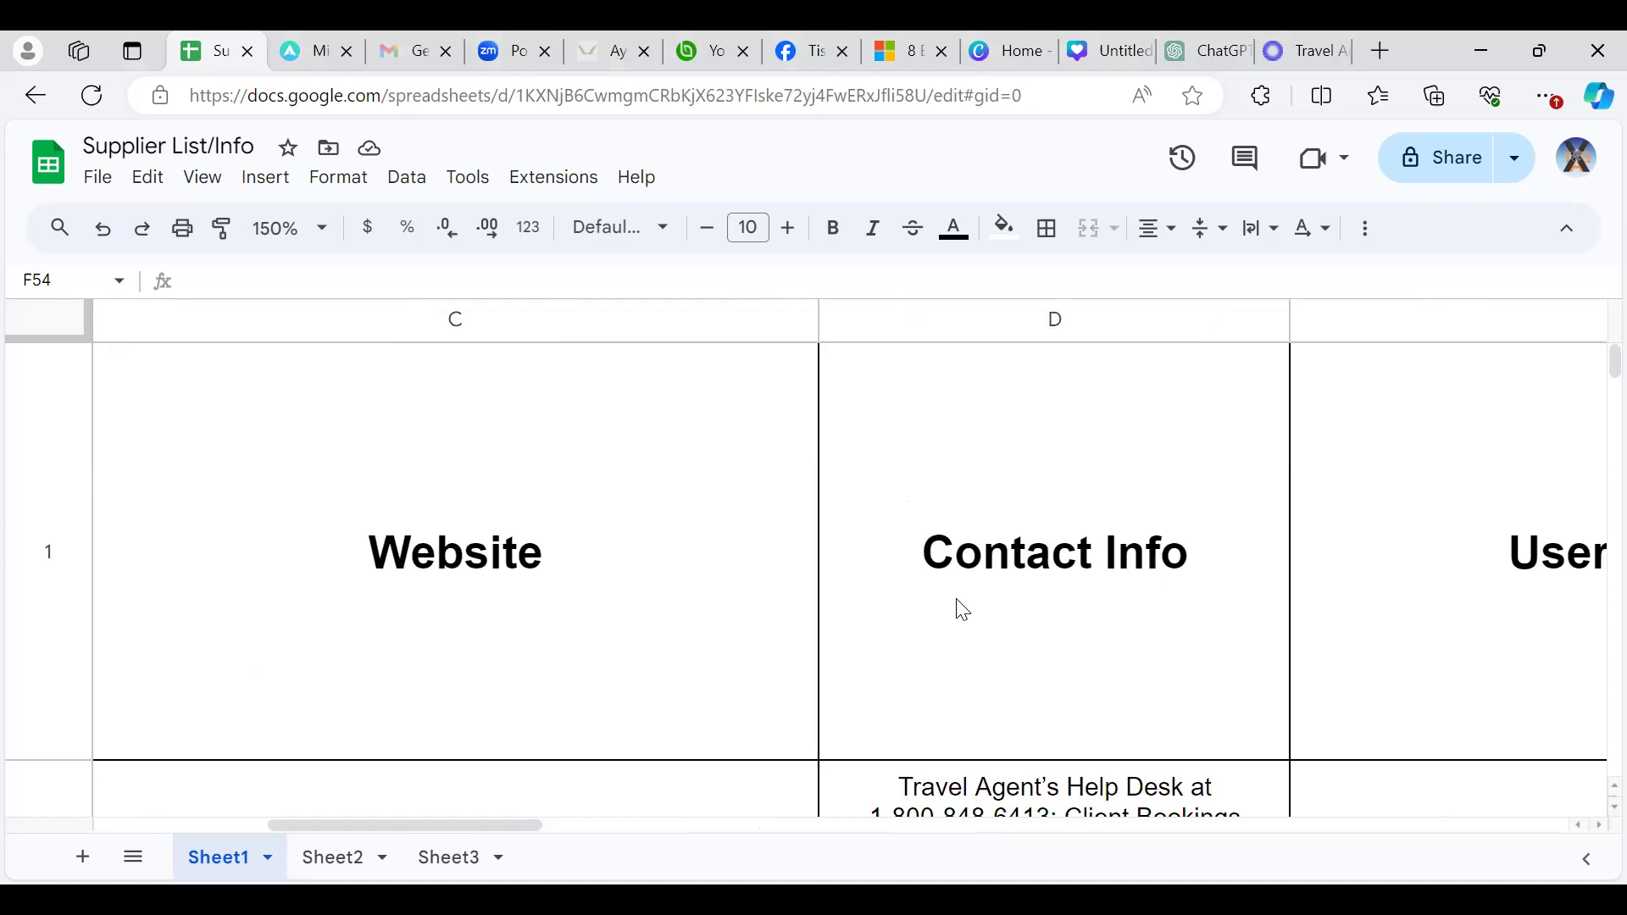
{"action": "scroll", "coordinate": [962, 609], "scroll_direction": "left", "scroll_amount": 1}
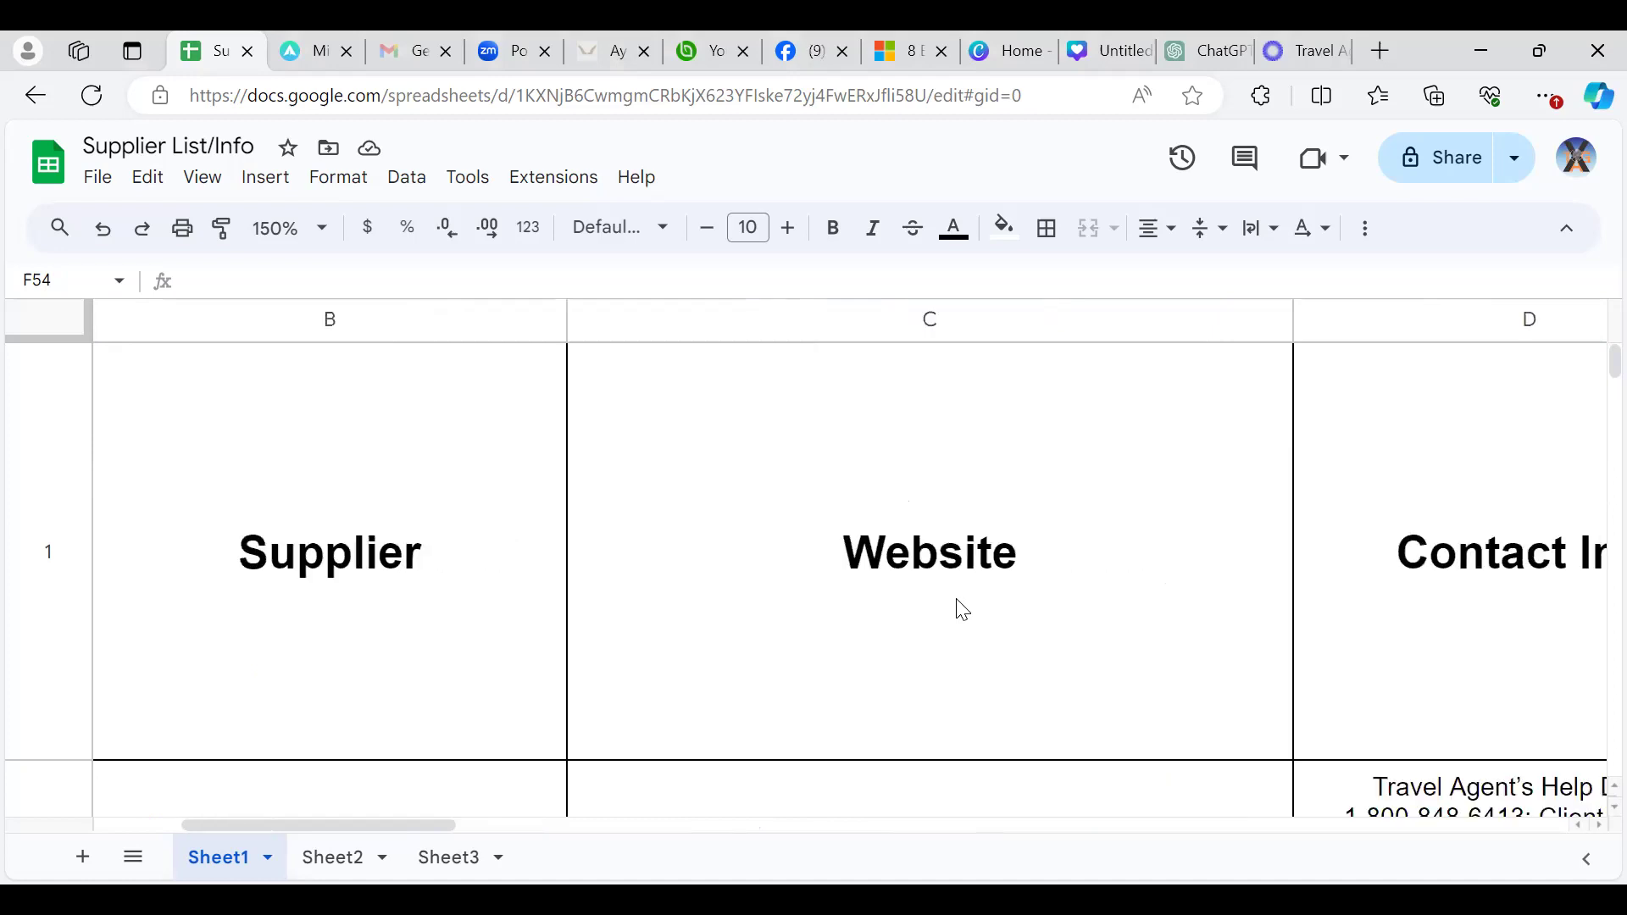
Read through the supplier and website columns from the header row down to the RoomRes and Delta Vacations entries
{"action": "scroll", "coordinate": [962, 609], "scroll_direction": "down", "scroll_amount": 5}
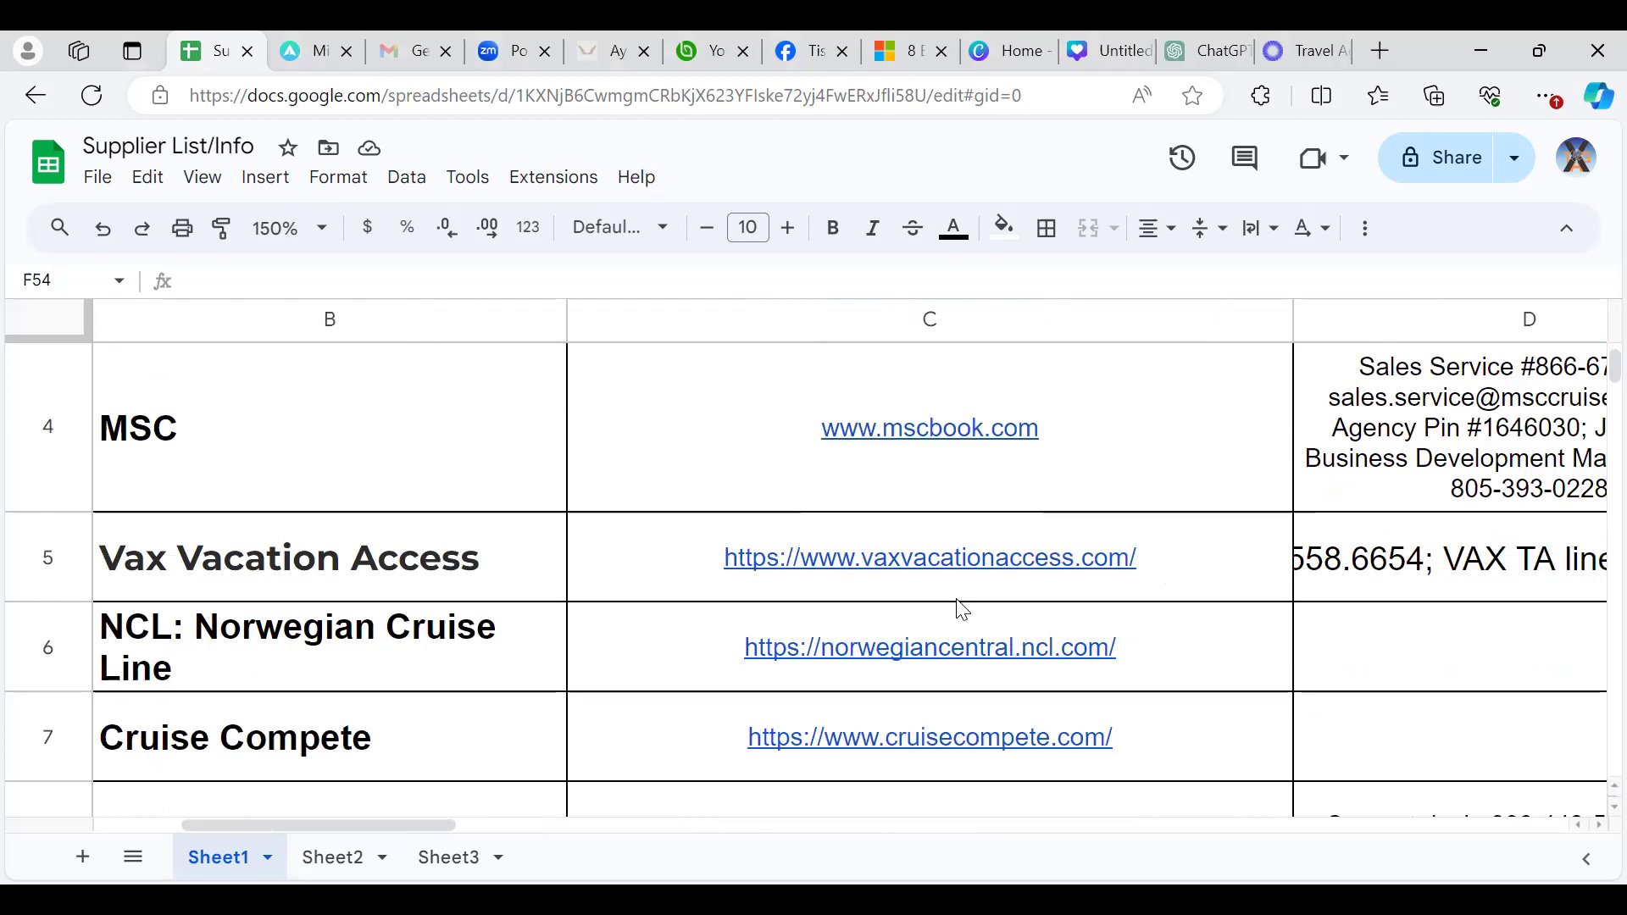
{"action": "scroll", "coordinate": [961, 609], "scroll_direction": "down", "scroll_amount": 3}
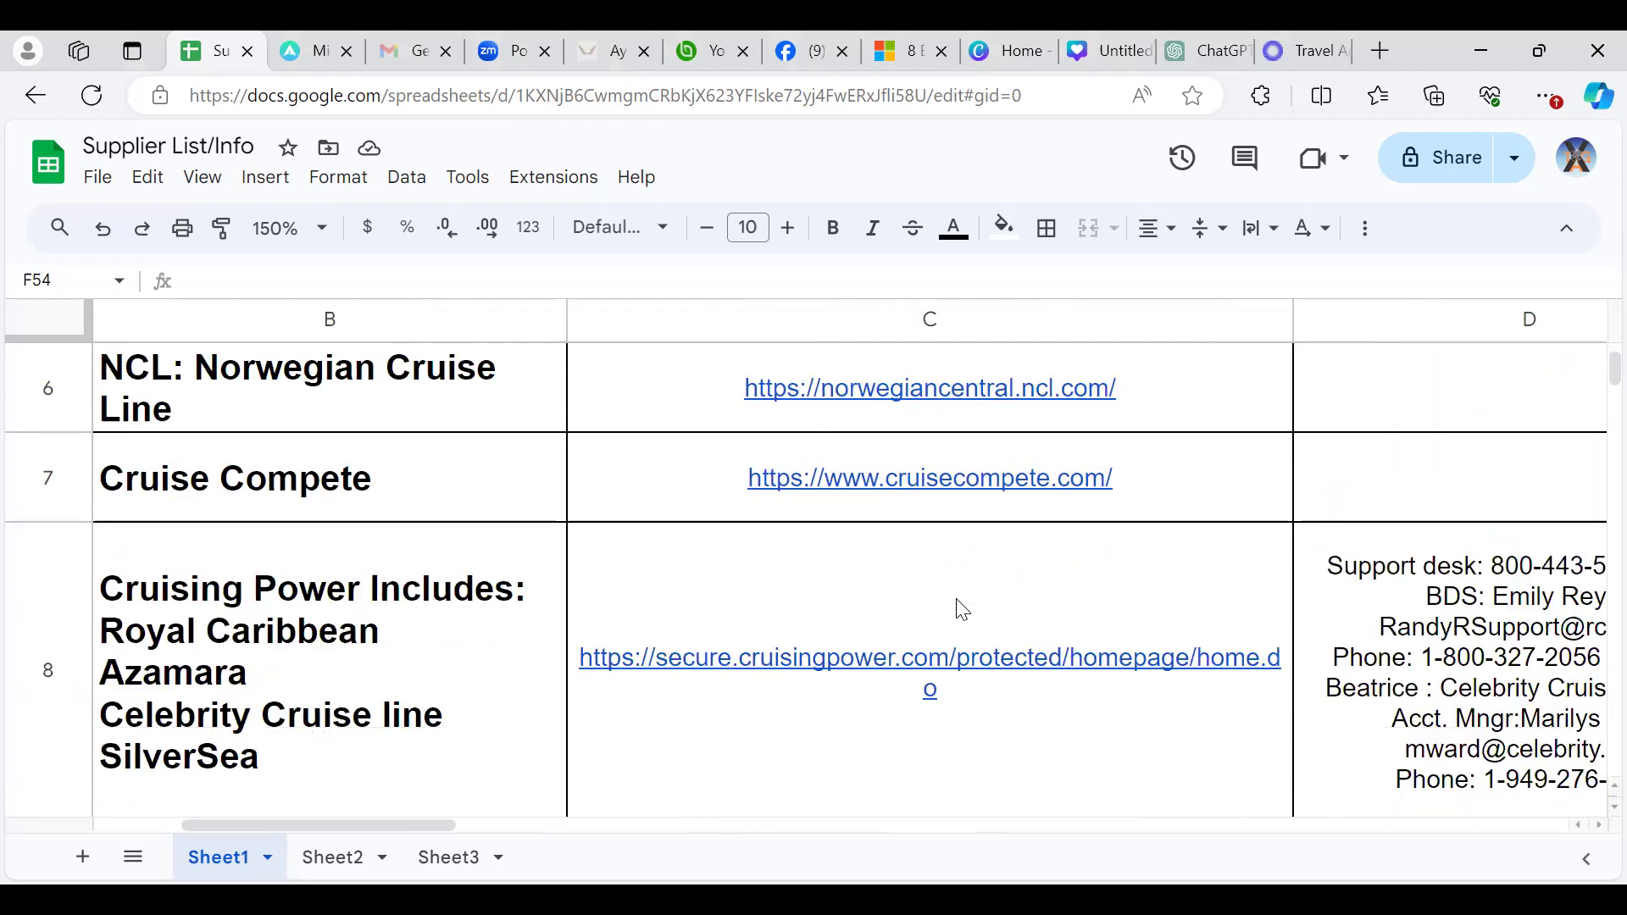
{"action": "scroll", "coordinate": [962, 609], "scroll_direction": "down", "scroll_amount": 1}
{"action": "scroll", "coordinate": [961, 609], "scroll_direction": "down", "scroll_amount": 4}
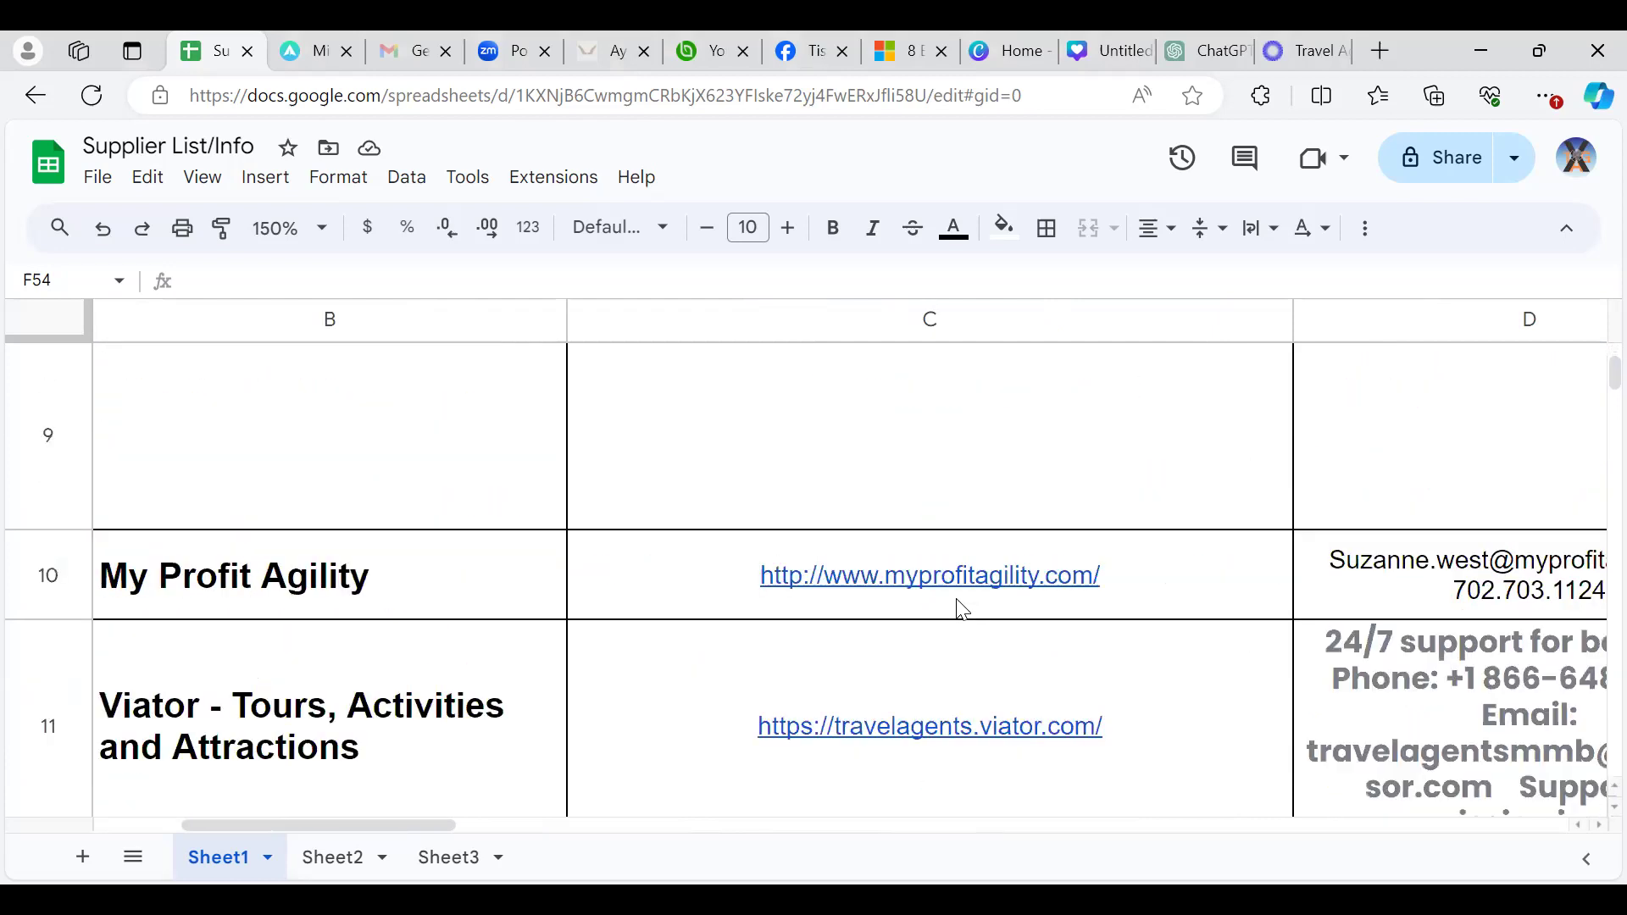
{"action": "scroll", "coordinate": [962, 609], "scroll_direction": "down", "scroll_amount": 1}
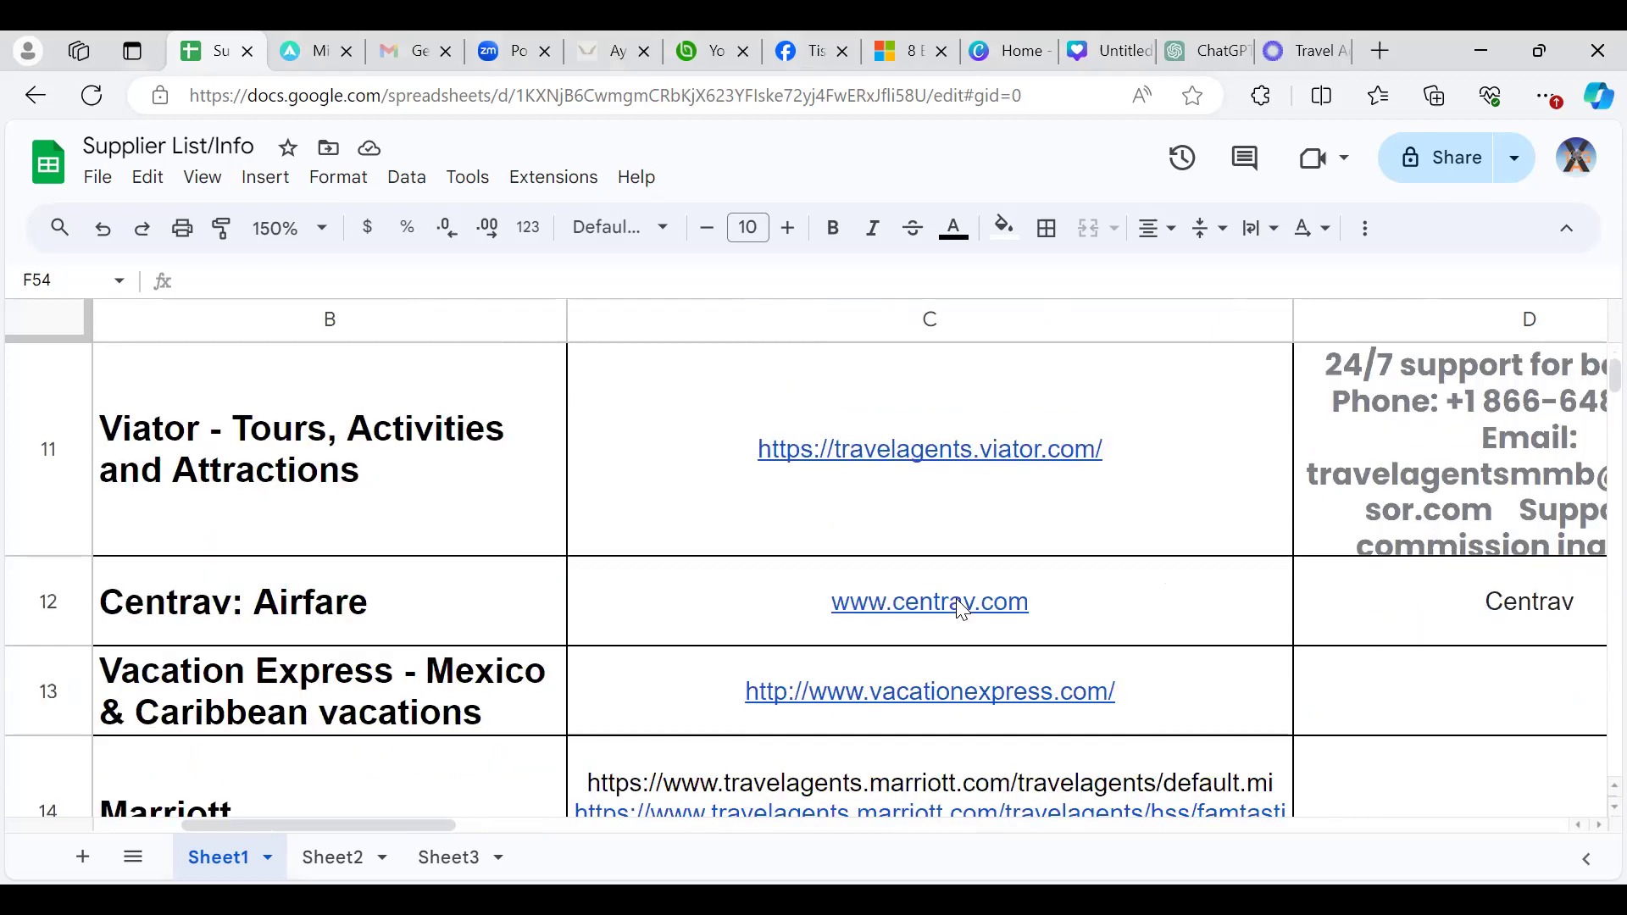
{"action": "scroll", "coordinate": [961, 609], "scroll_direction": "down", "scroll_amount": 3}
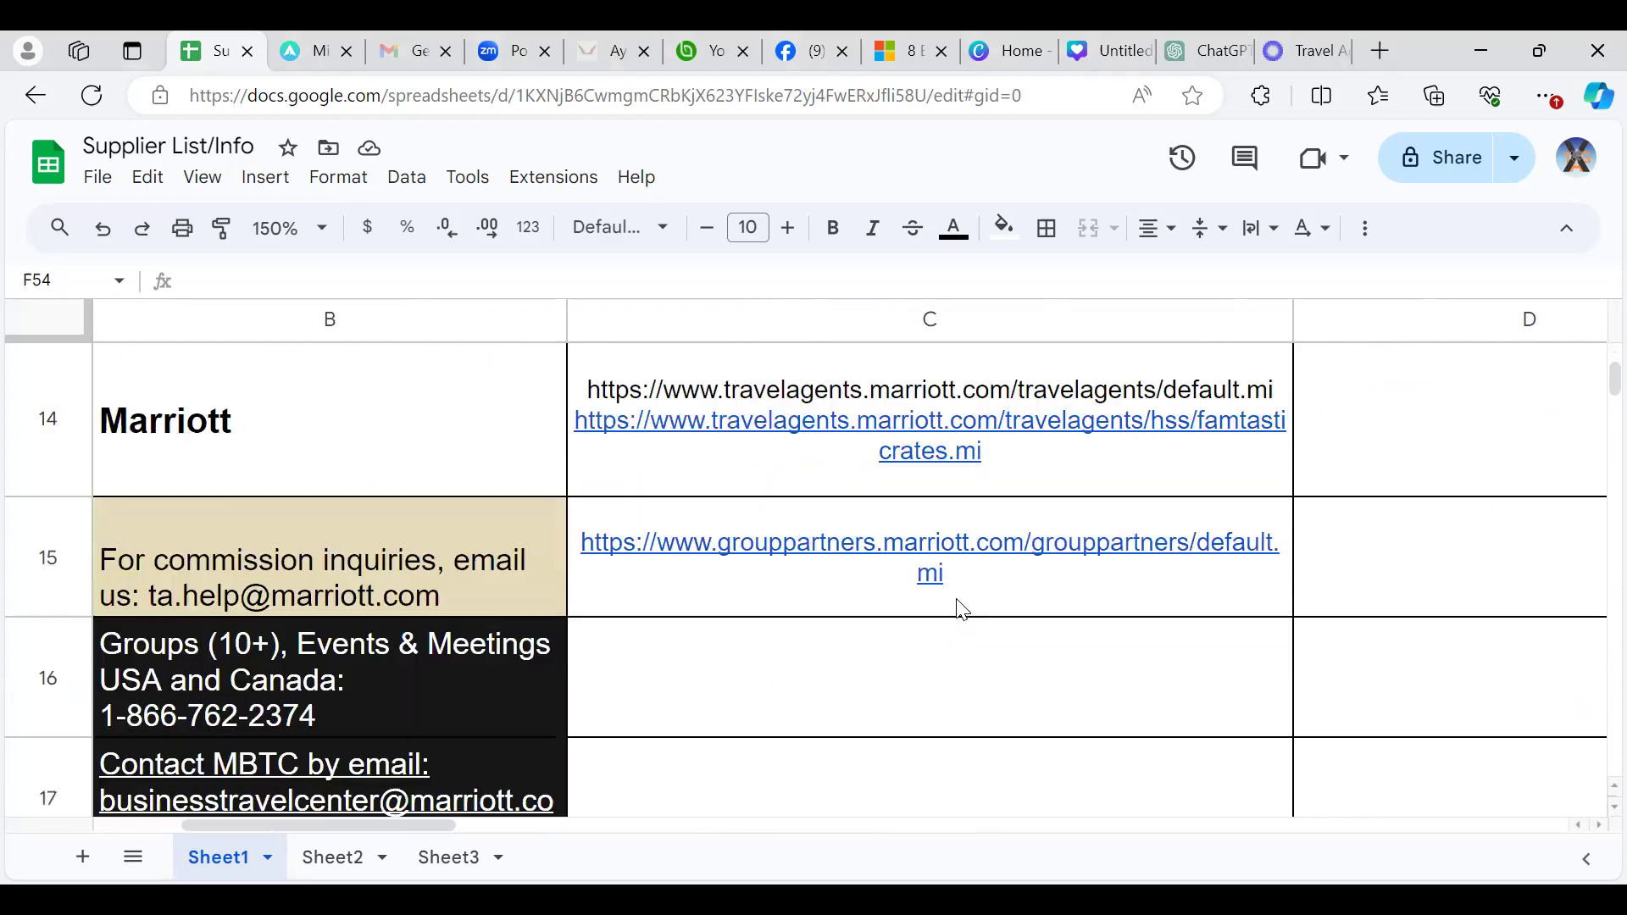
{"action": "scroll", "coordinate": [961, 608], "scroll_direction": "down", "scroll_amount": 2}
{"action": "scroll", "coordinate": [961, 608], "scroll_direction": "down", "scroll_amount": 3}
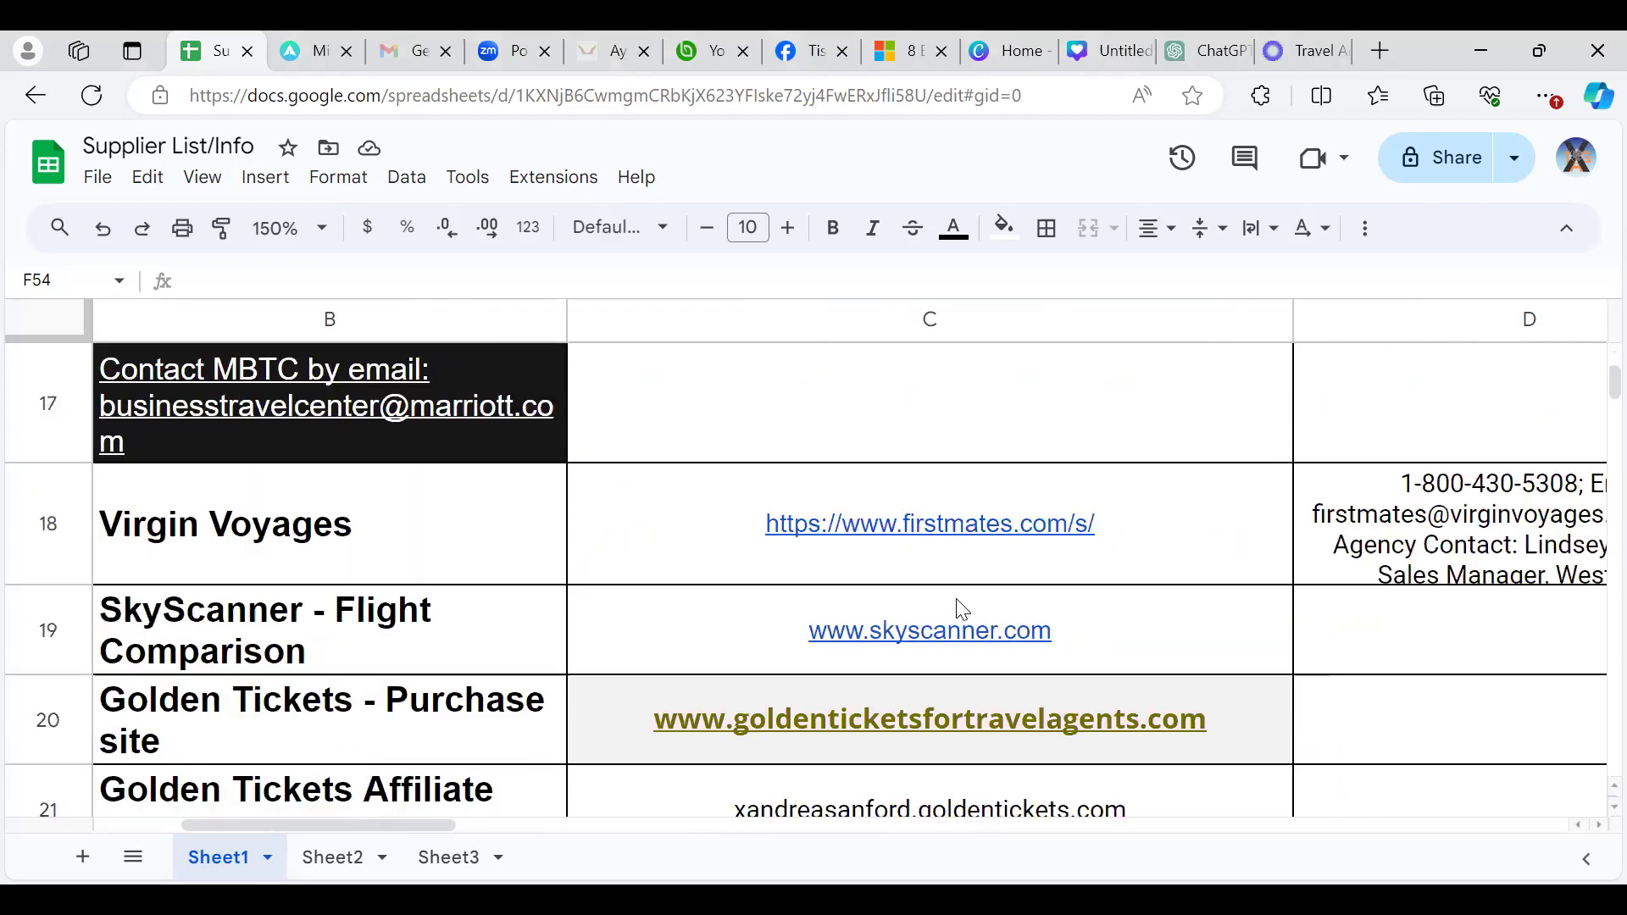
{"action": "scroll", "coordinate": [961, 609], "scroll_direction": "down", "scroll_amount": 2}
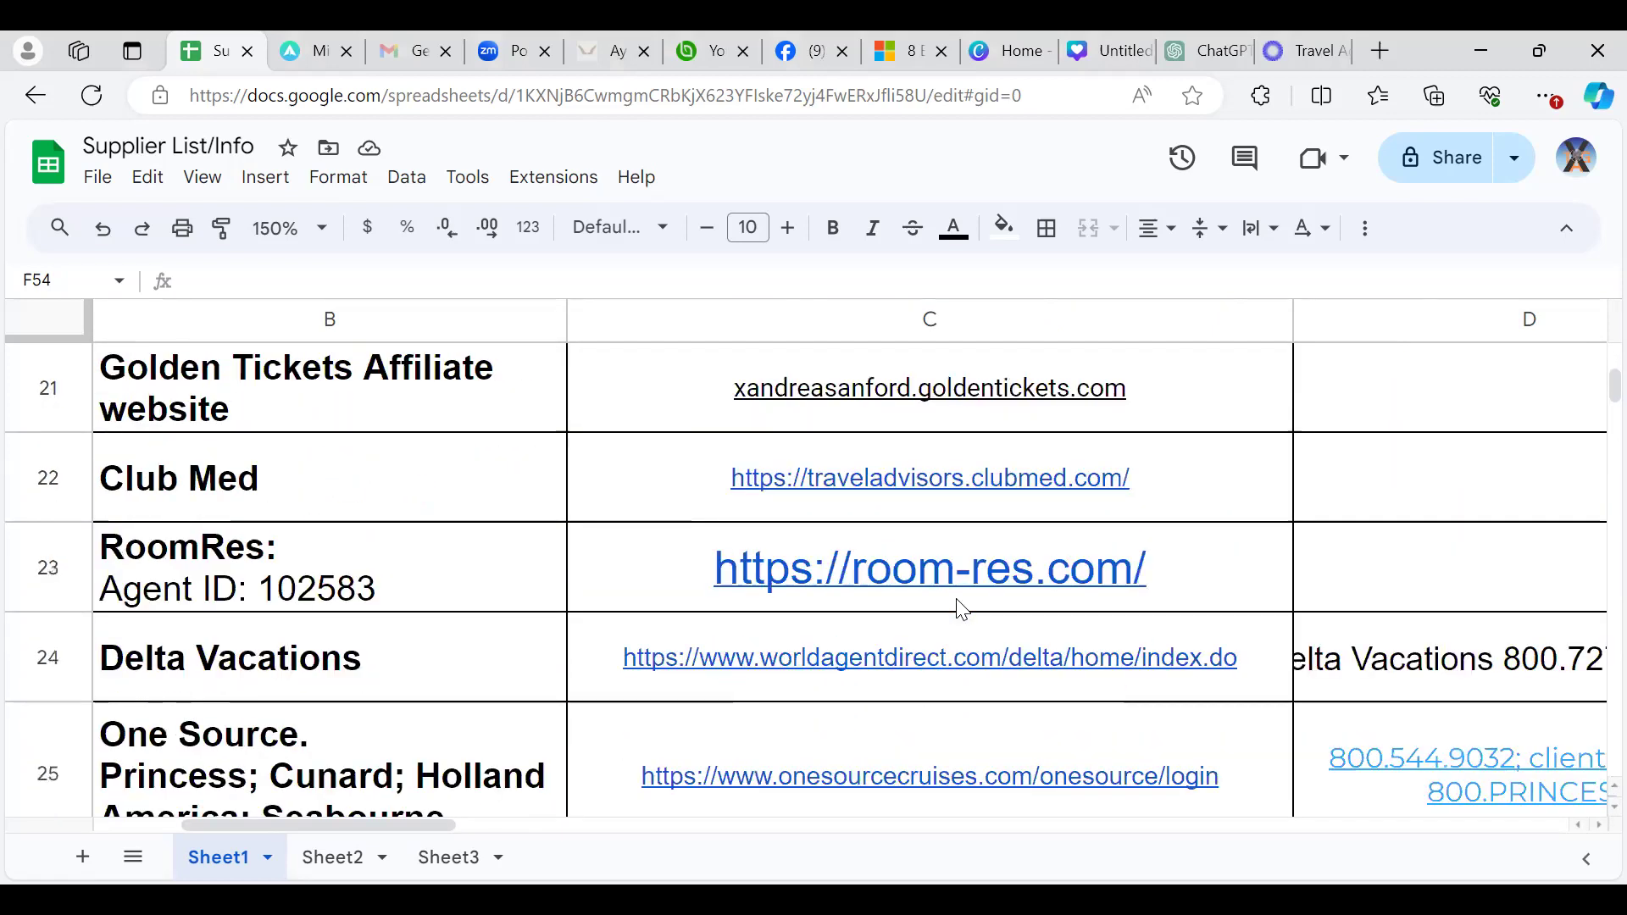
Examine the supplier names and websites from One Source down to the Hilton Honors row
{"action": "scroll", "coordinate": [961, 609], "scroll_direction": "down", "scroll_amount": 5}
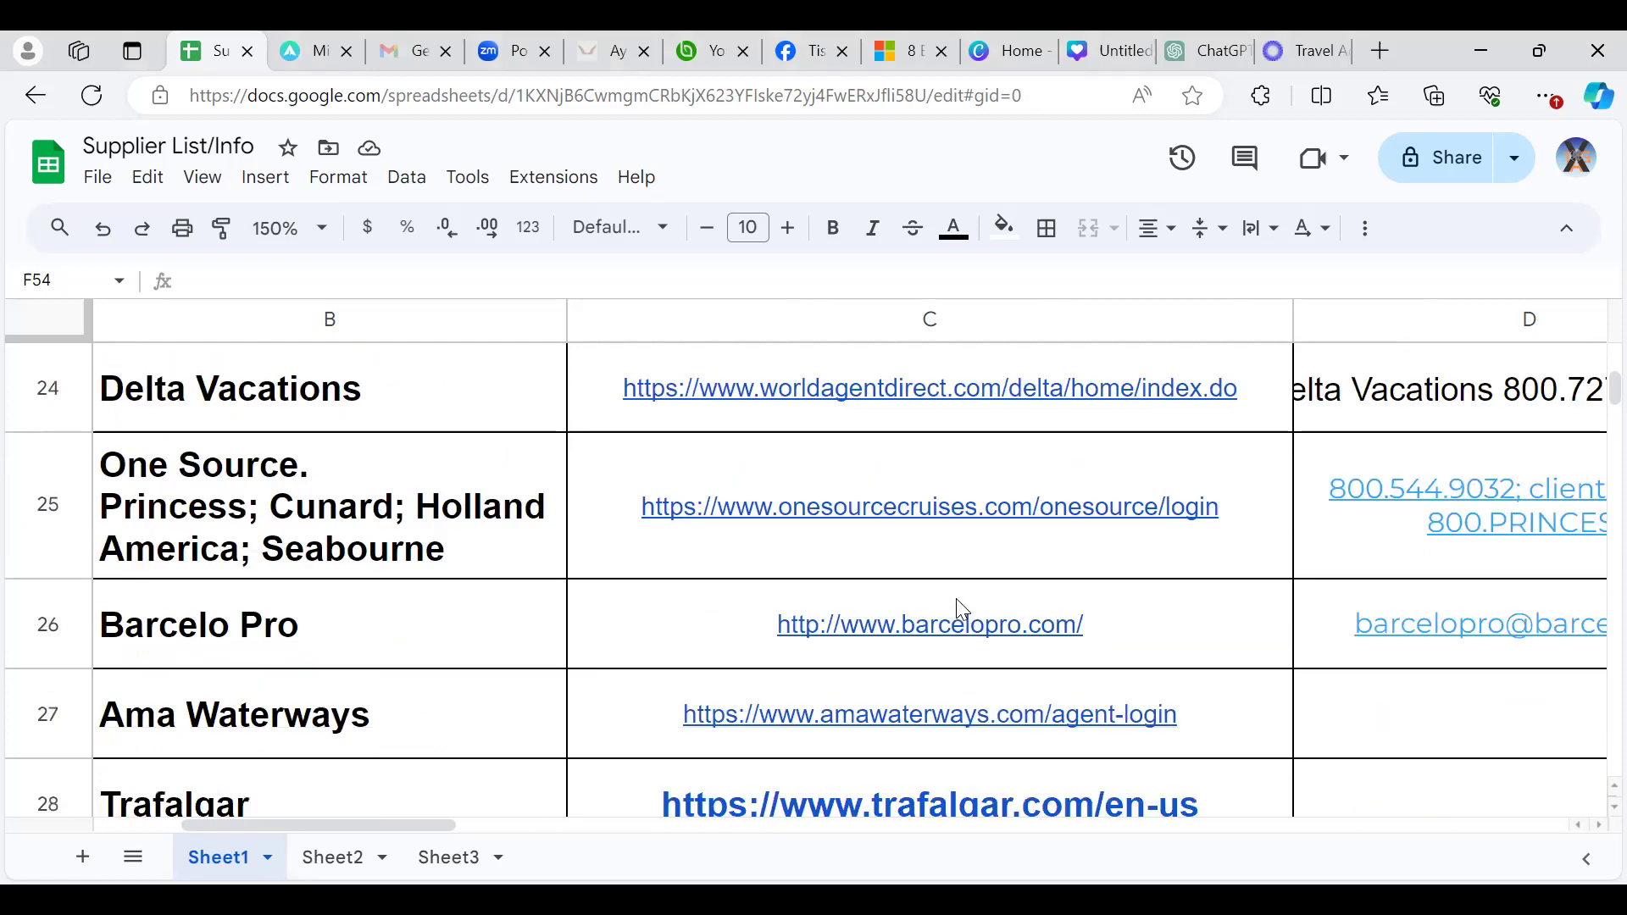
{"action": "scroll", "coordinate": [960, 608], "scroll_direction": "down", "scroll_amount": 5}
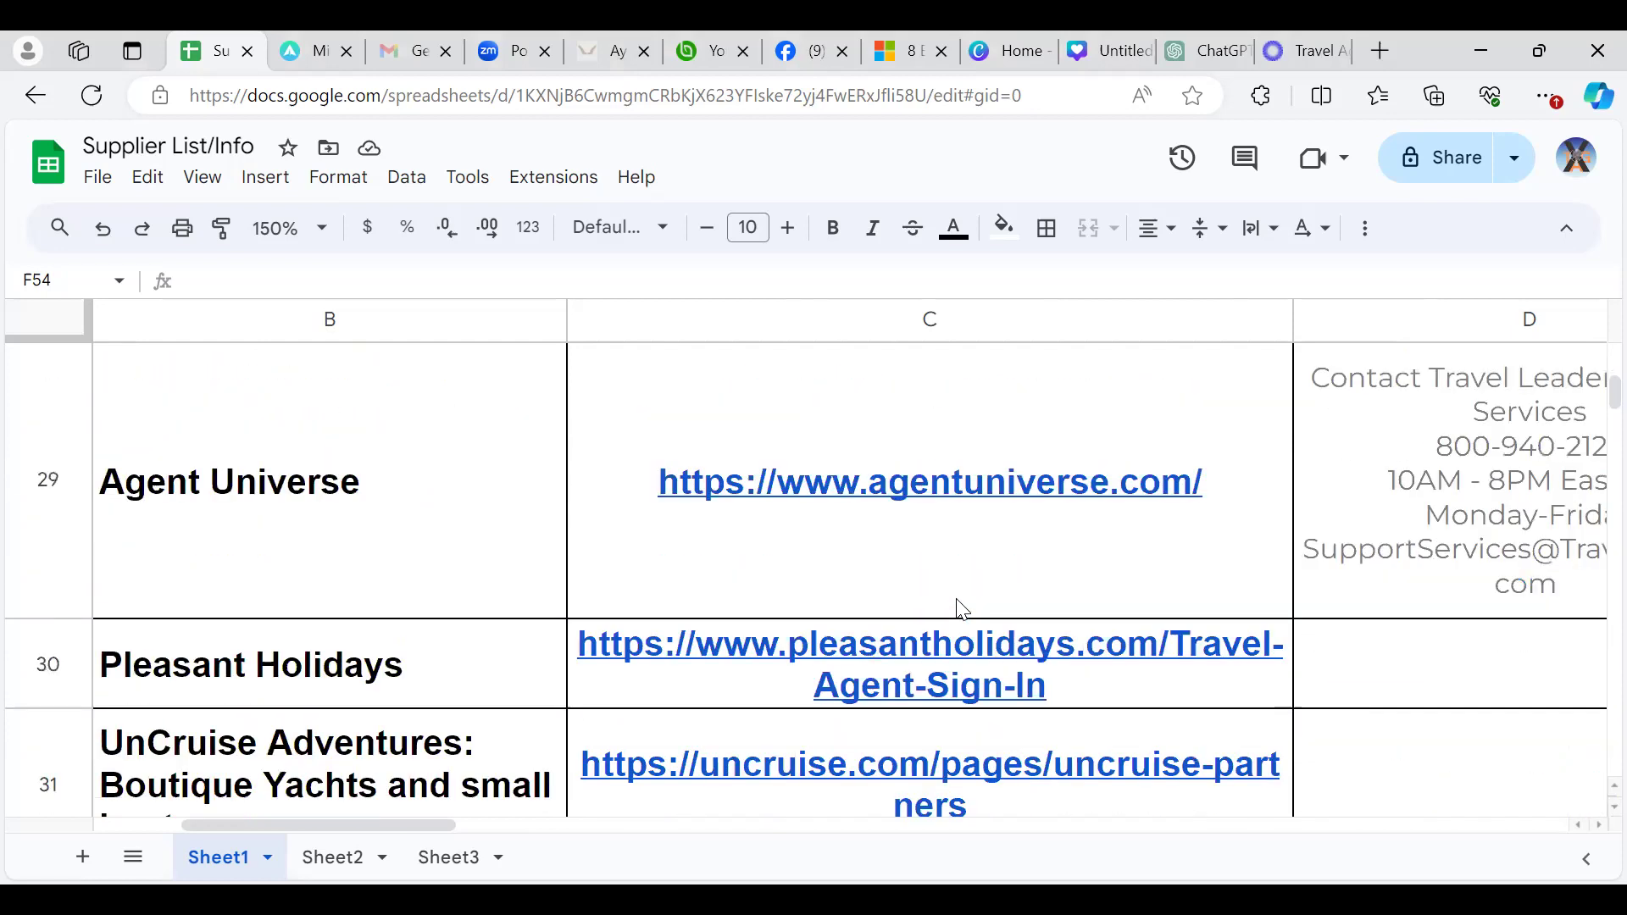
{"action": "scroll", "coordinate": [961, 608], "scroll_direction": "down", "scroll_amount": 3}
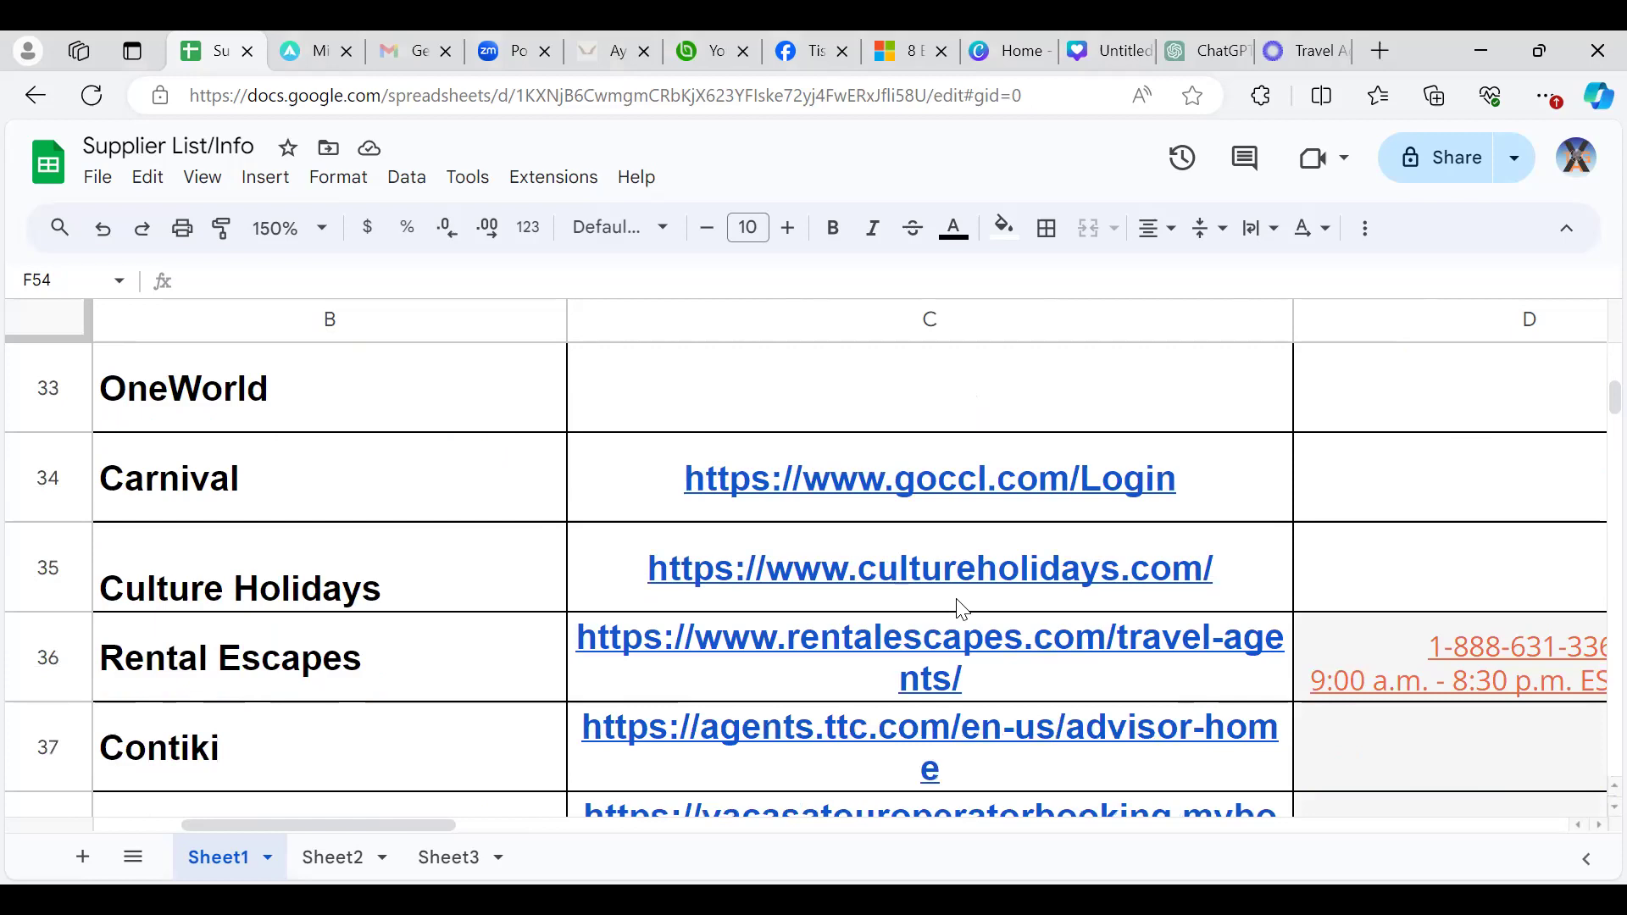
{"action": "scroll", "coordinate": [961, 609], "scroll_direction": "down", "scroll_amount": 2}
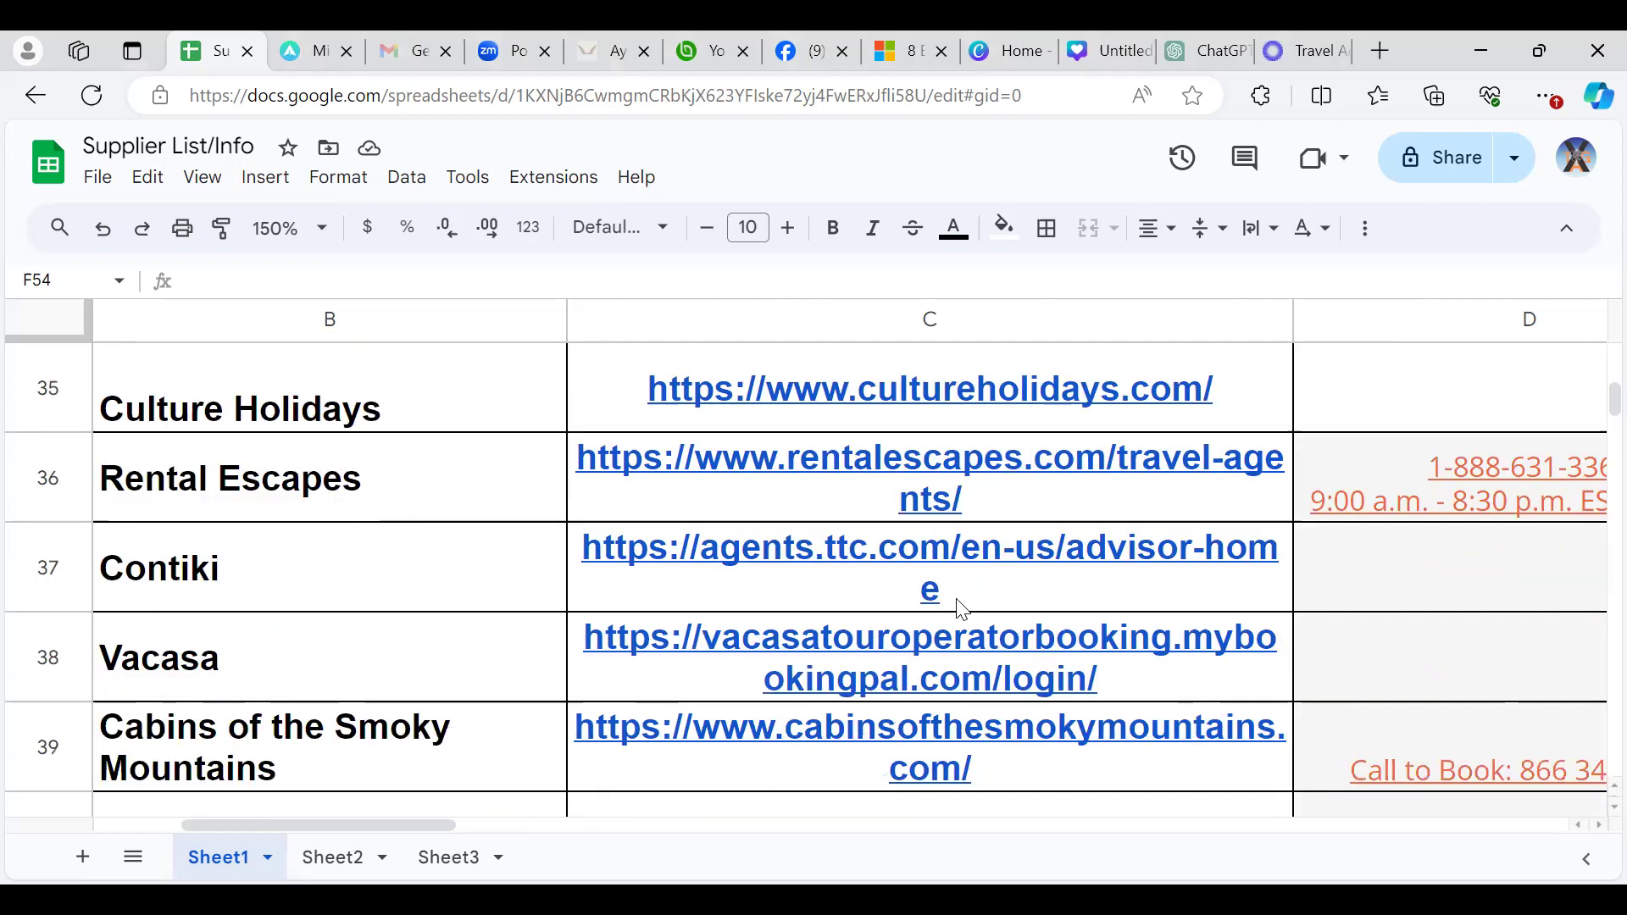
{"action": "scroll", "coordinate": [961, 608], "scroll_direction": "down", "scroll_amount": 2}
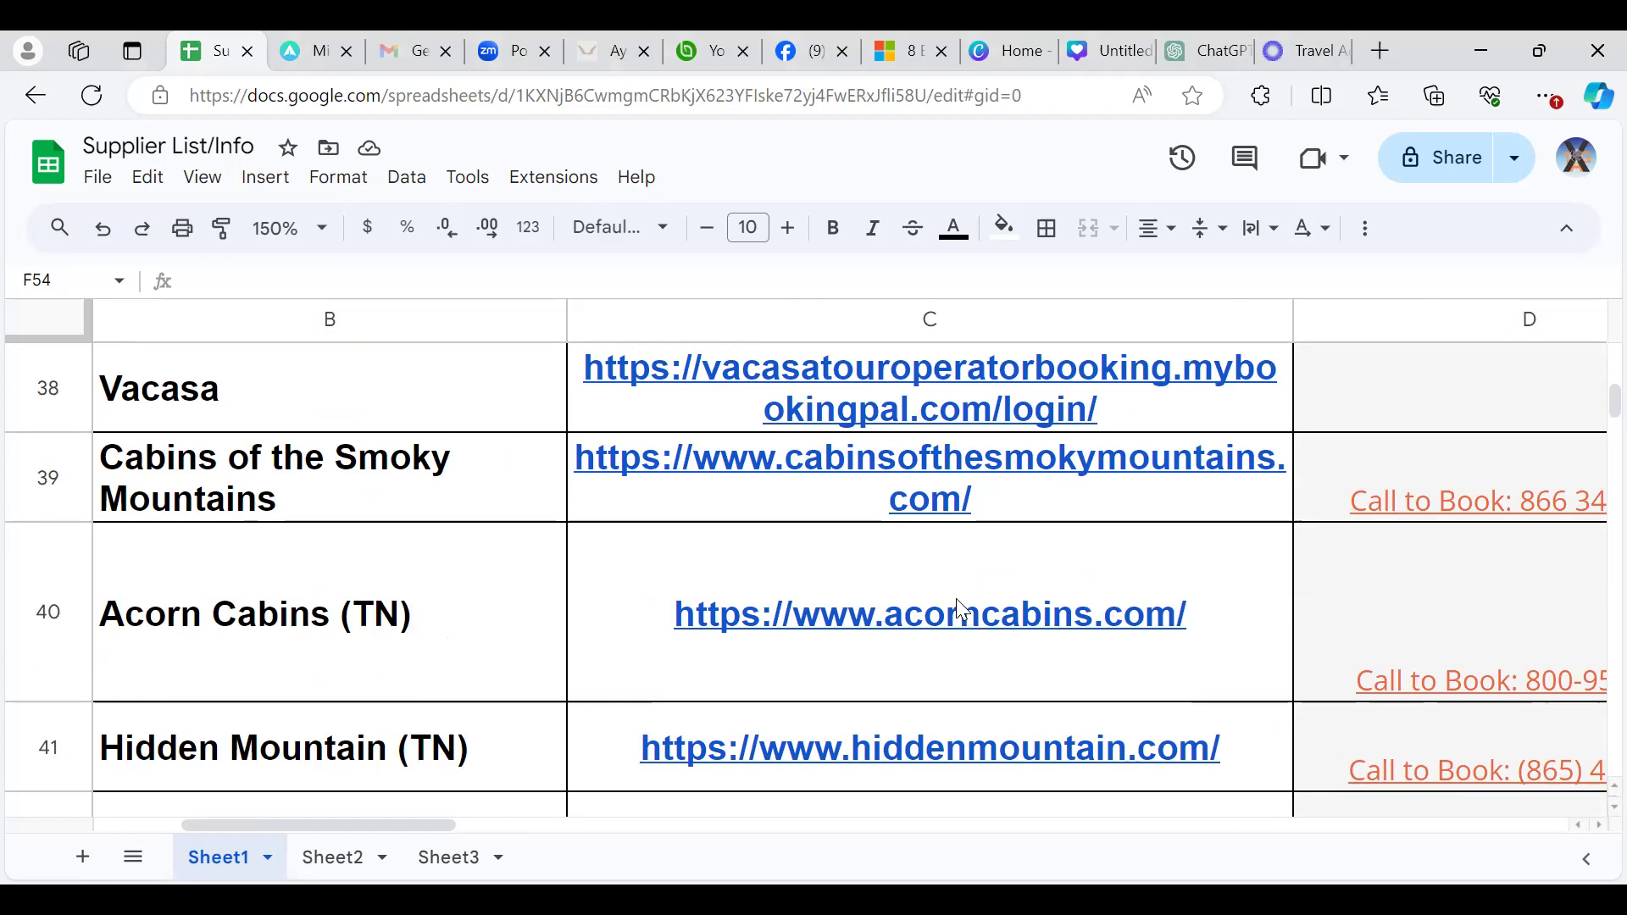
{"action": "scroll", "coordinate": [960, 610], "scroll_direction": "down", "scroll_amount": 2}
{"action": "scroll", "coordinate": [960, 609], "scroll_direction": "down", "scroll_amount": 1}
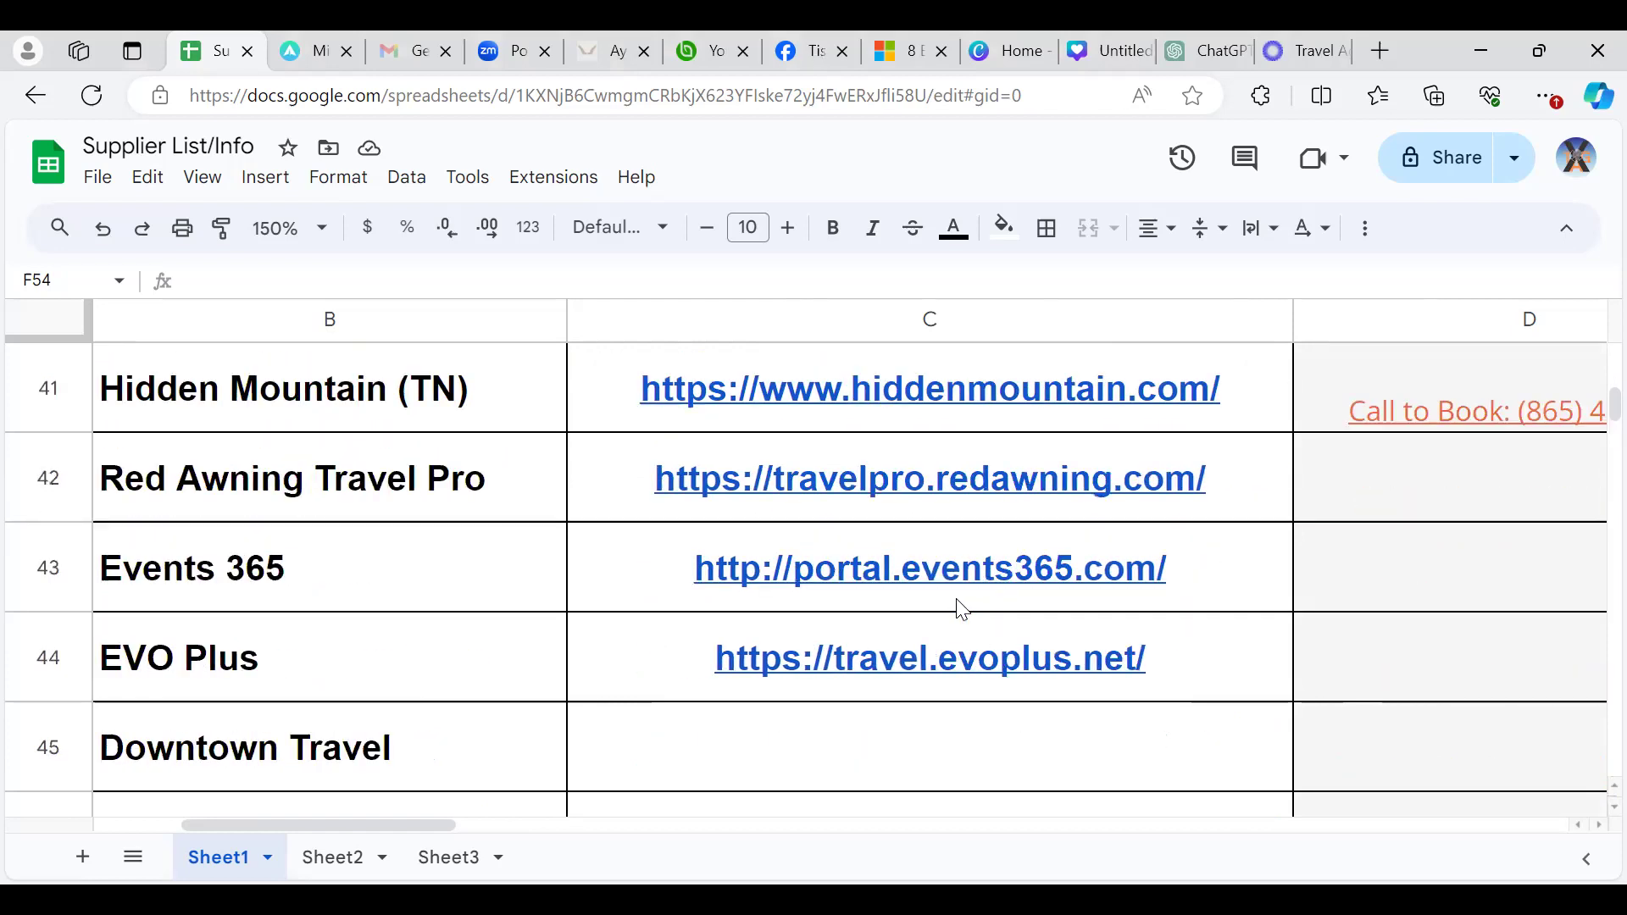
{"action": "scroll", "coordinate": [960, 609], "scroll_direction": "down", "scroll_amount": 3}
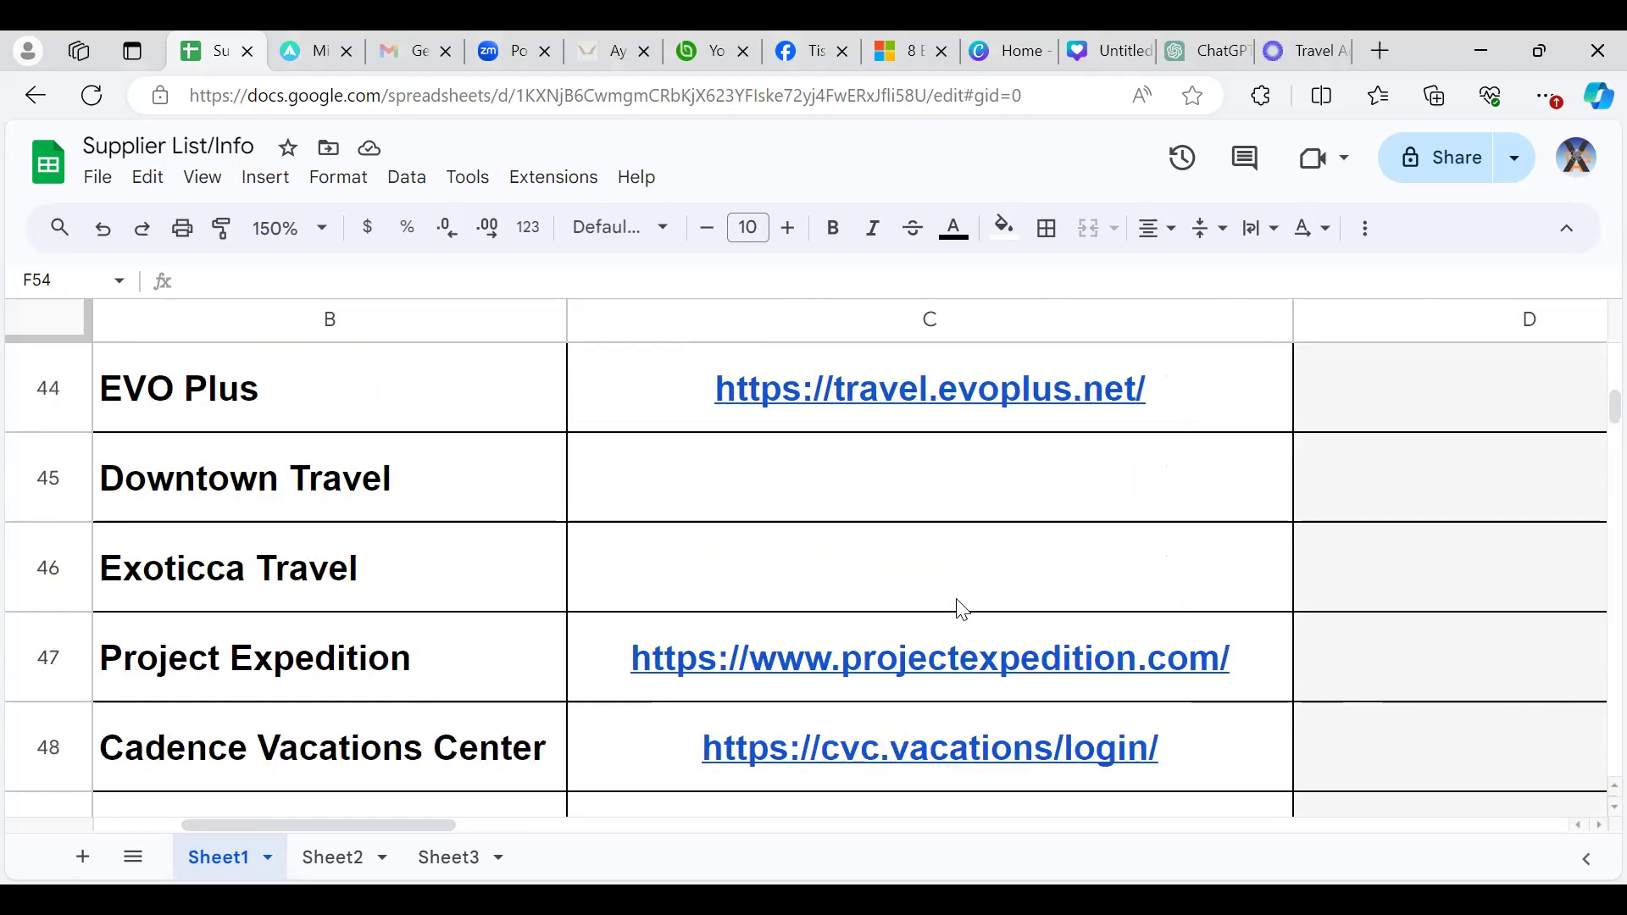
{"action": "scroll", "coordinate": [960, 608], "scroll_direction": "down", "scroll_amount": 2}
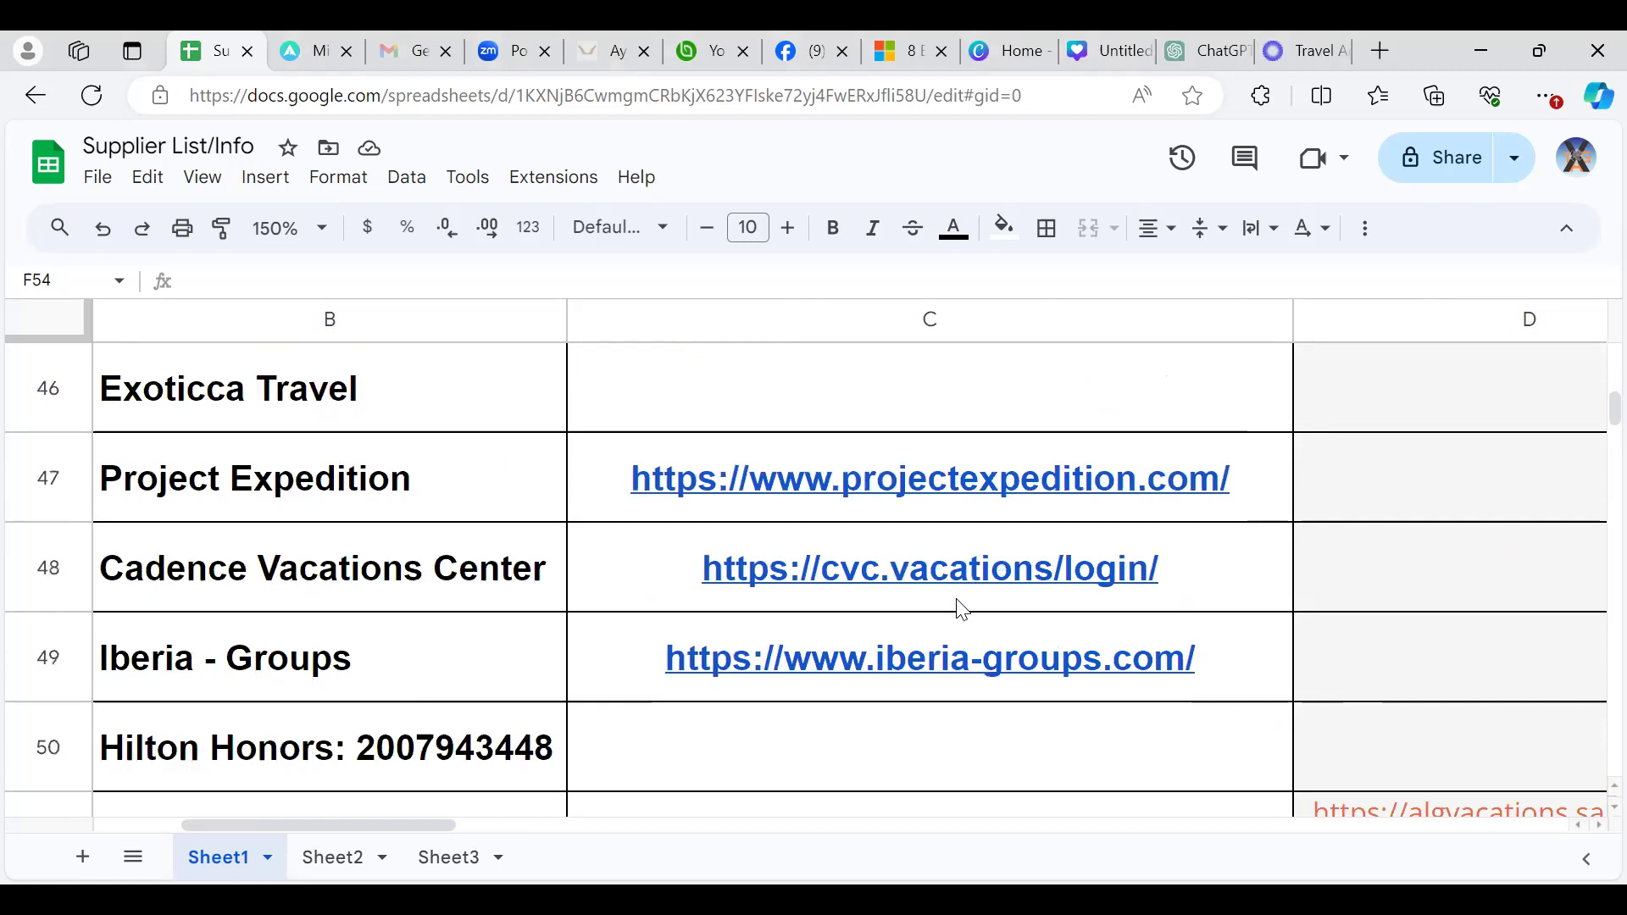
Look through the supplier rows from Project Expedition down past British Airways, then return up to the Vacasa and cabin rental entries
{"action": "scroll", "coordinate": [960, 609], "scroll_direction": "down", "scroll_amount": 1}
{"action": "scroll", "coordinate": [960, 608], "scroll_direction": "down", "scroll_amount": 1}
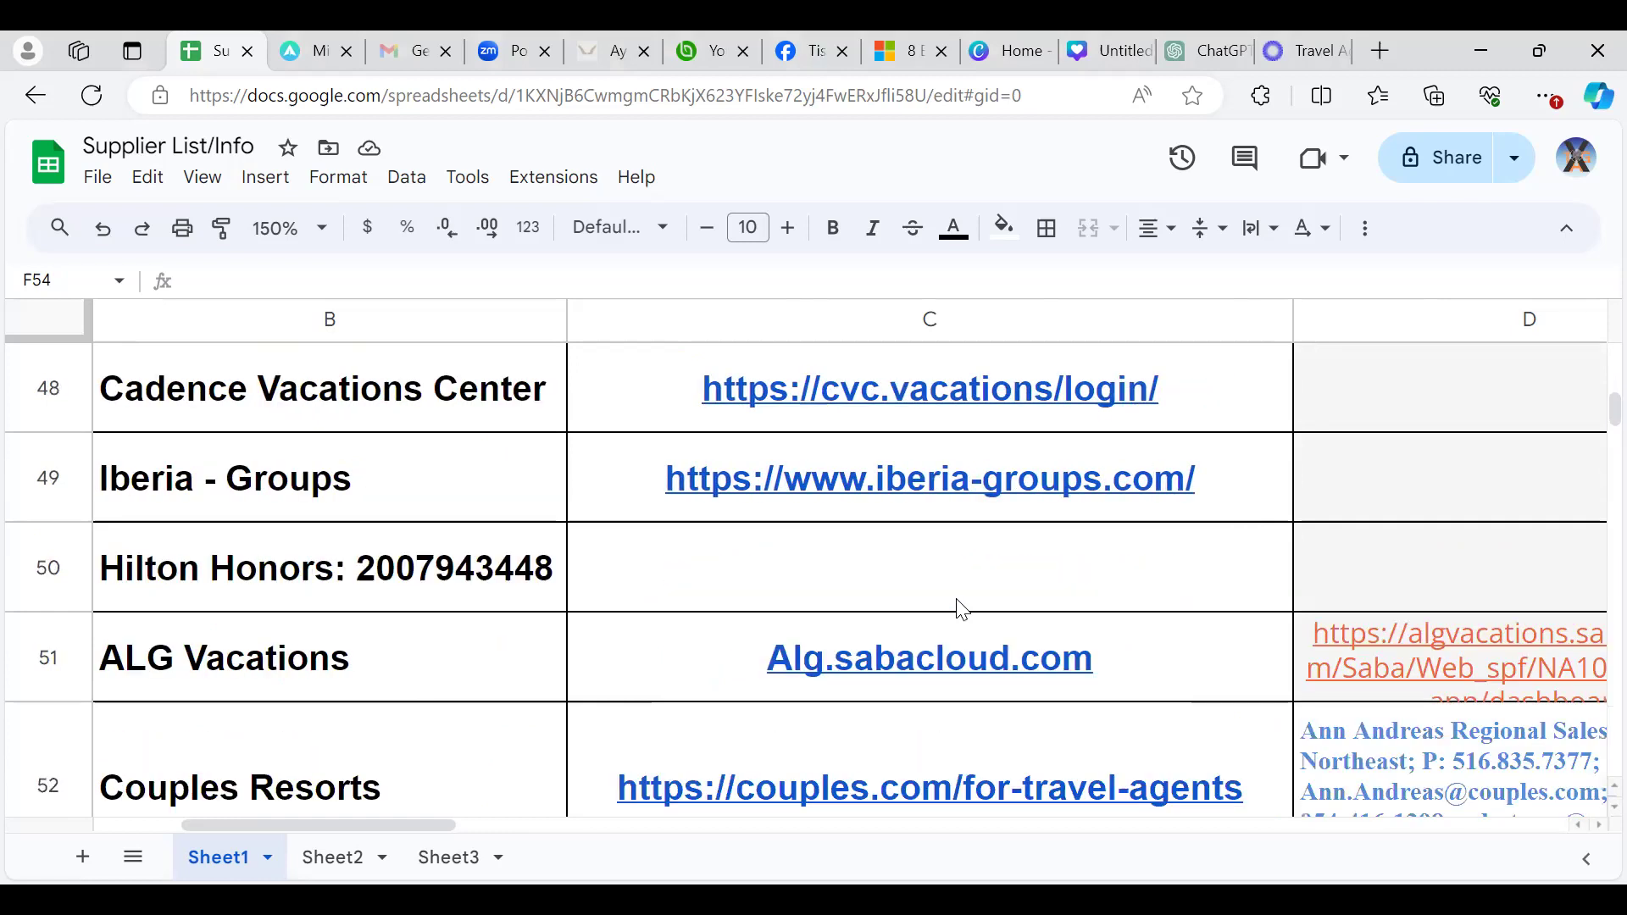
{"action": "scroll", "coordinate": [960, 609], "scroll_direction": "down", "scroll_amount": 1}
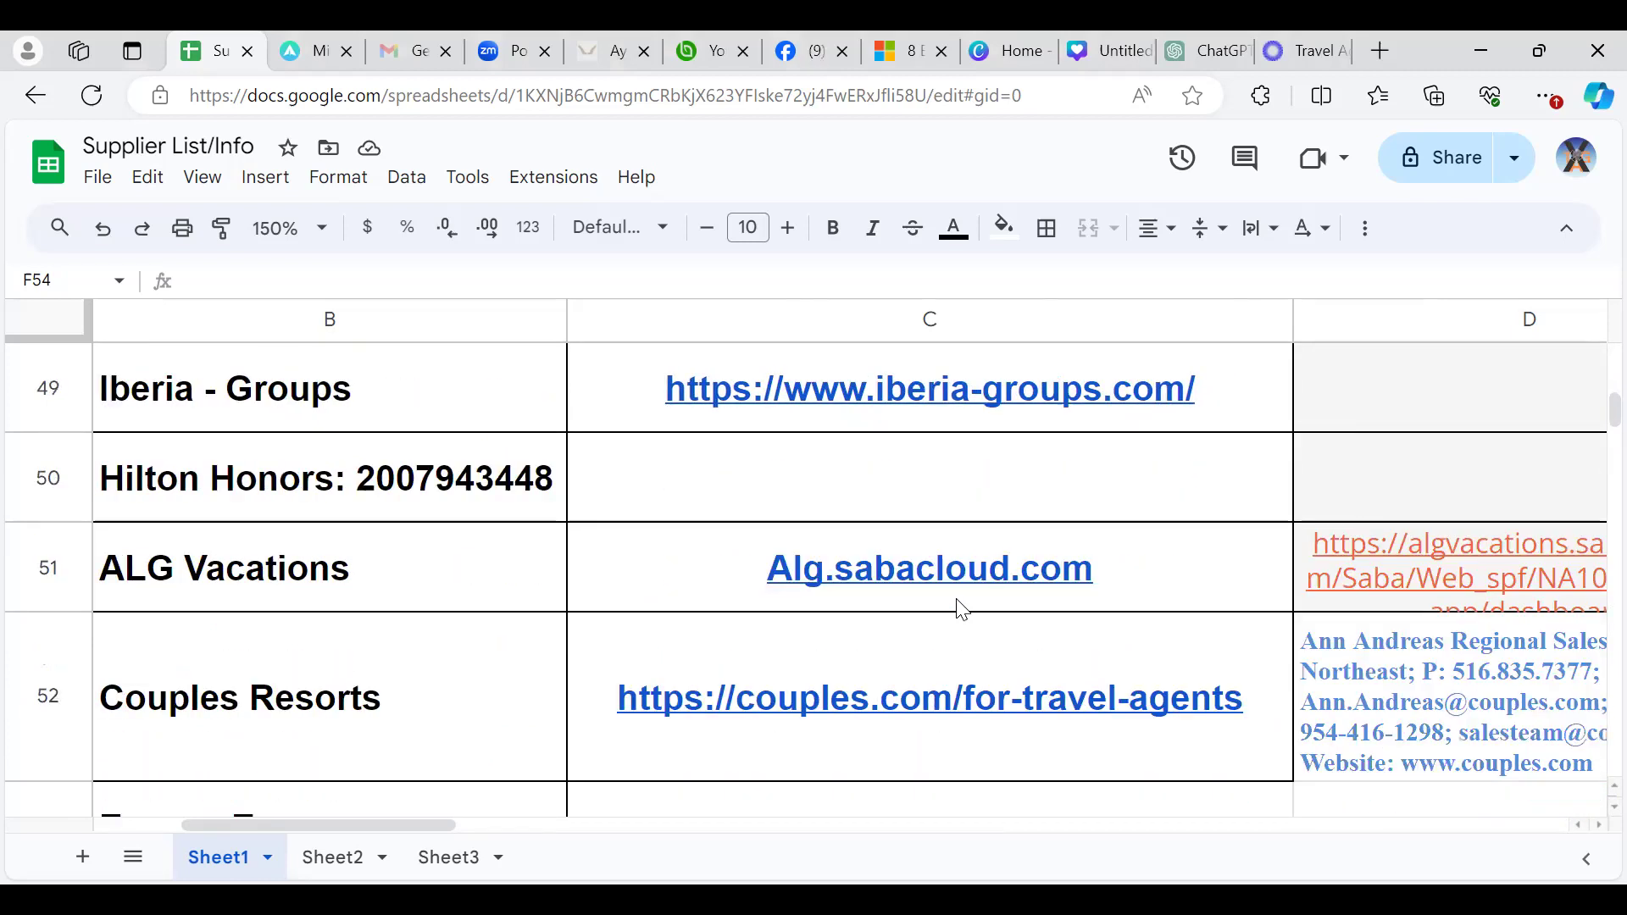
{"action": "scroll", "coordinate": [960, 608], "scroll_direction": "down", "scroll_amount": 2}
{"action": "scroll", "coordinate": [960, 608], "scroll_direction": "down", "scroll_amount": 2}
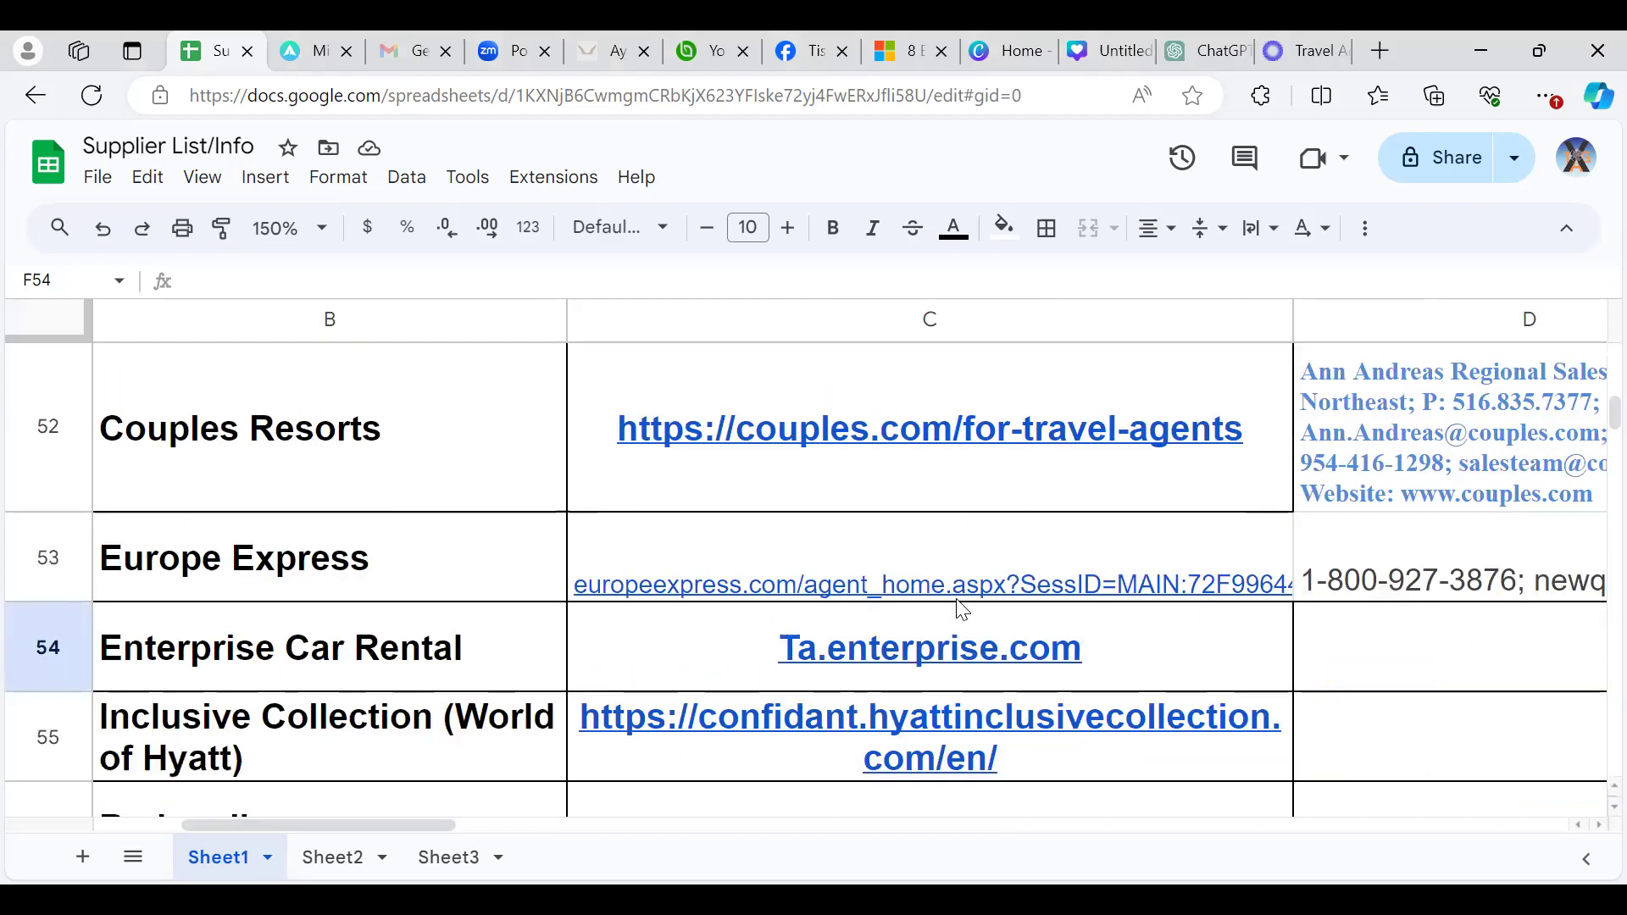
{"action": "scroll", "coordinate": [960, 608], "scroll_direction": "down", "scroll_amount": 2}
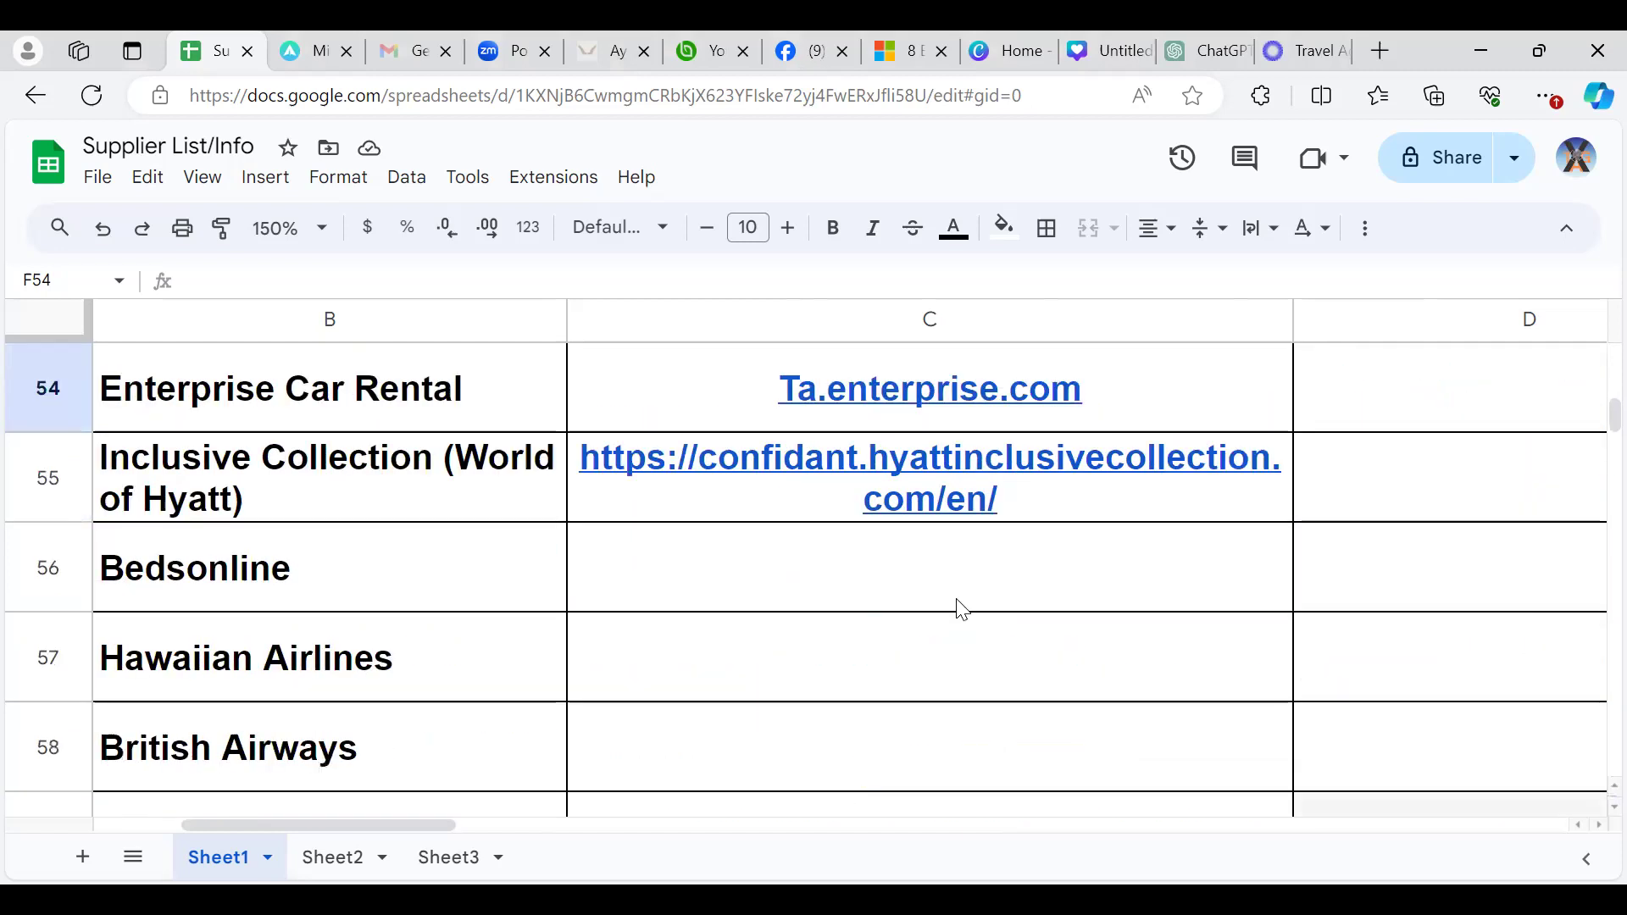
{"action": "scroll", "coordinate": [960, 608], "scroll_direction": "down", "scroll_amount": 2}
{"action": "scroll", "coordinate": [960, 608], "scroll_direction": "up", "scroll_amount": 7}
{"action": "scroll", "coordinate": [960, 609], "scroll_direction": "up", "scroll_amount": 4}
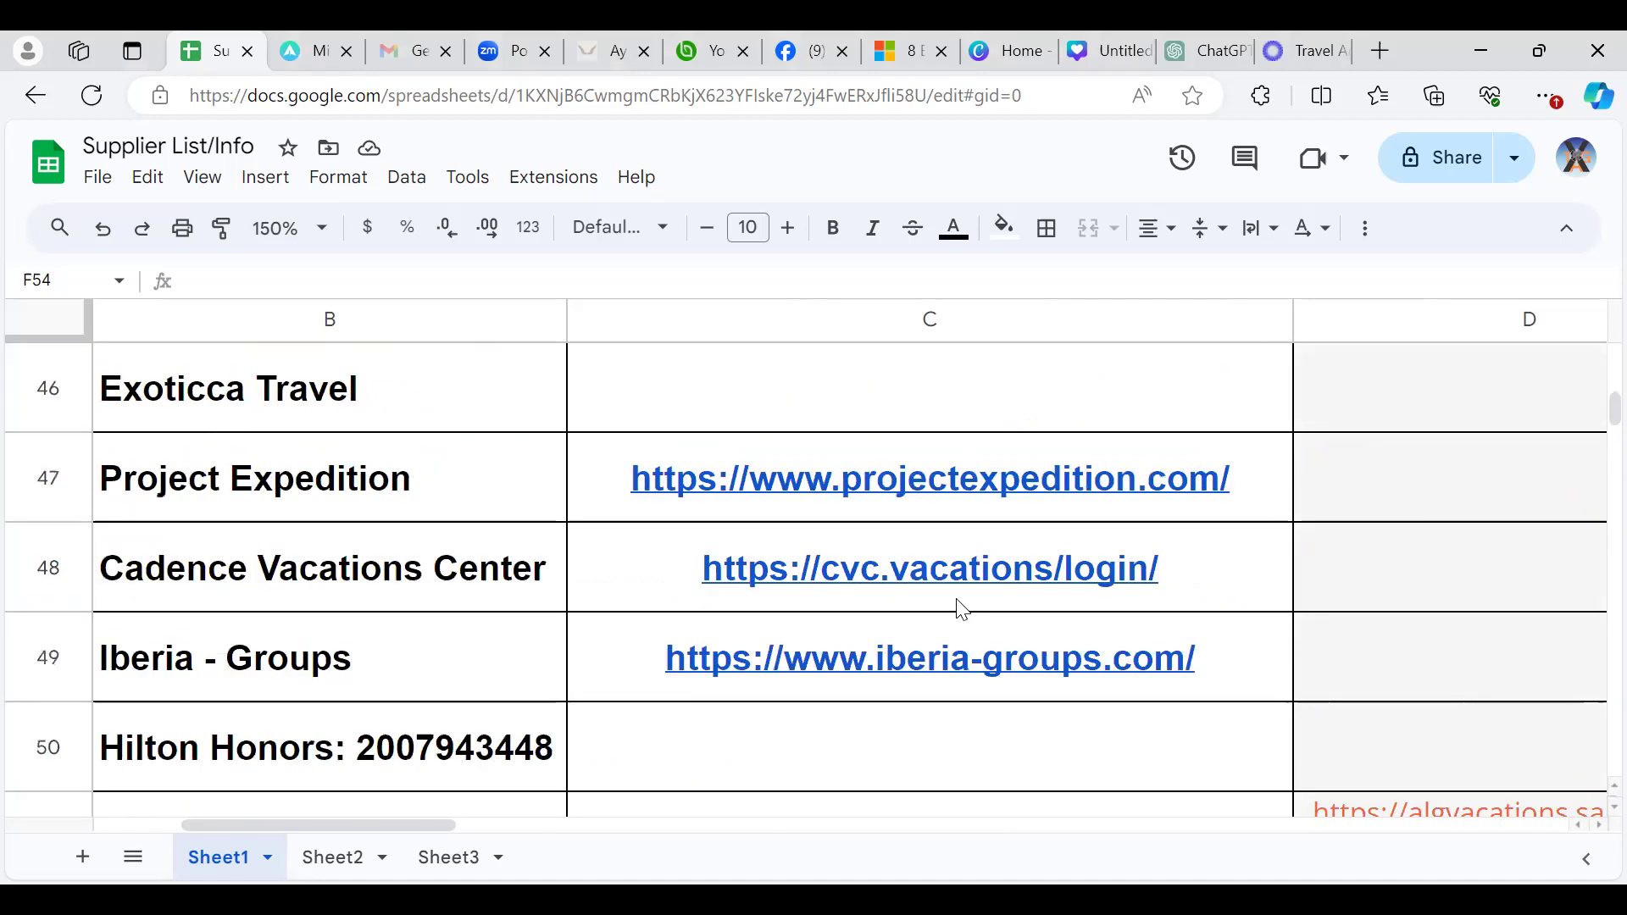
{"action": "scroll", "coordinate": [960, 608], "scroll_direction": "up", "scroll_amount": 8}
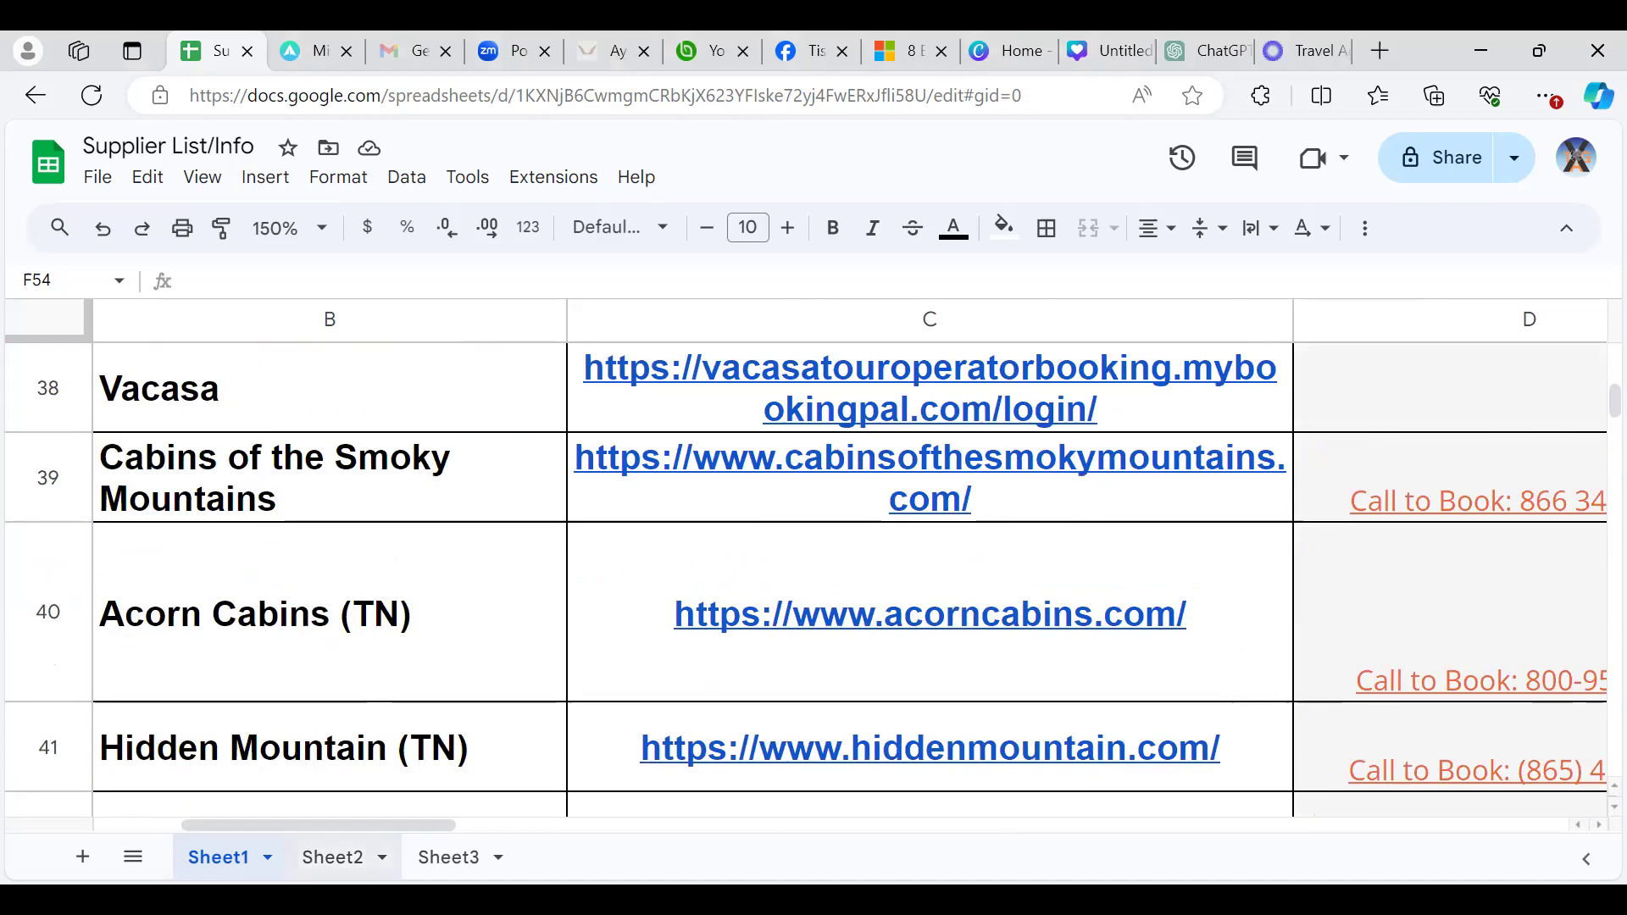
Open Sheet3 and read the affiliate and referral link entries from Stripe through Iberia, Travefy, Square and Viator to TINLEG
{"action": "left_click", "coordinate": [449, 856]}
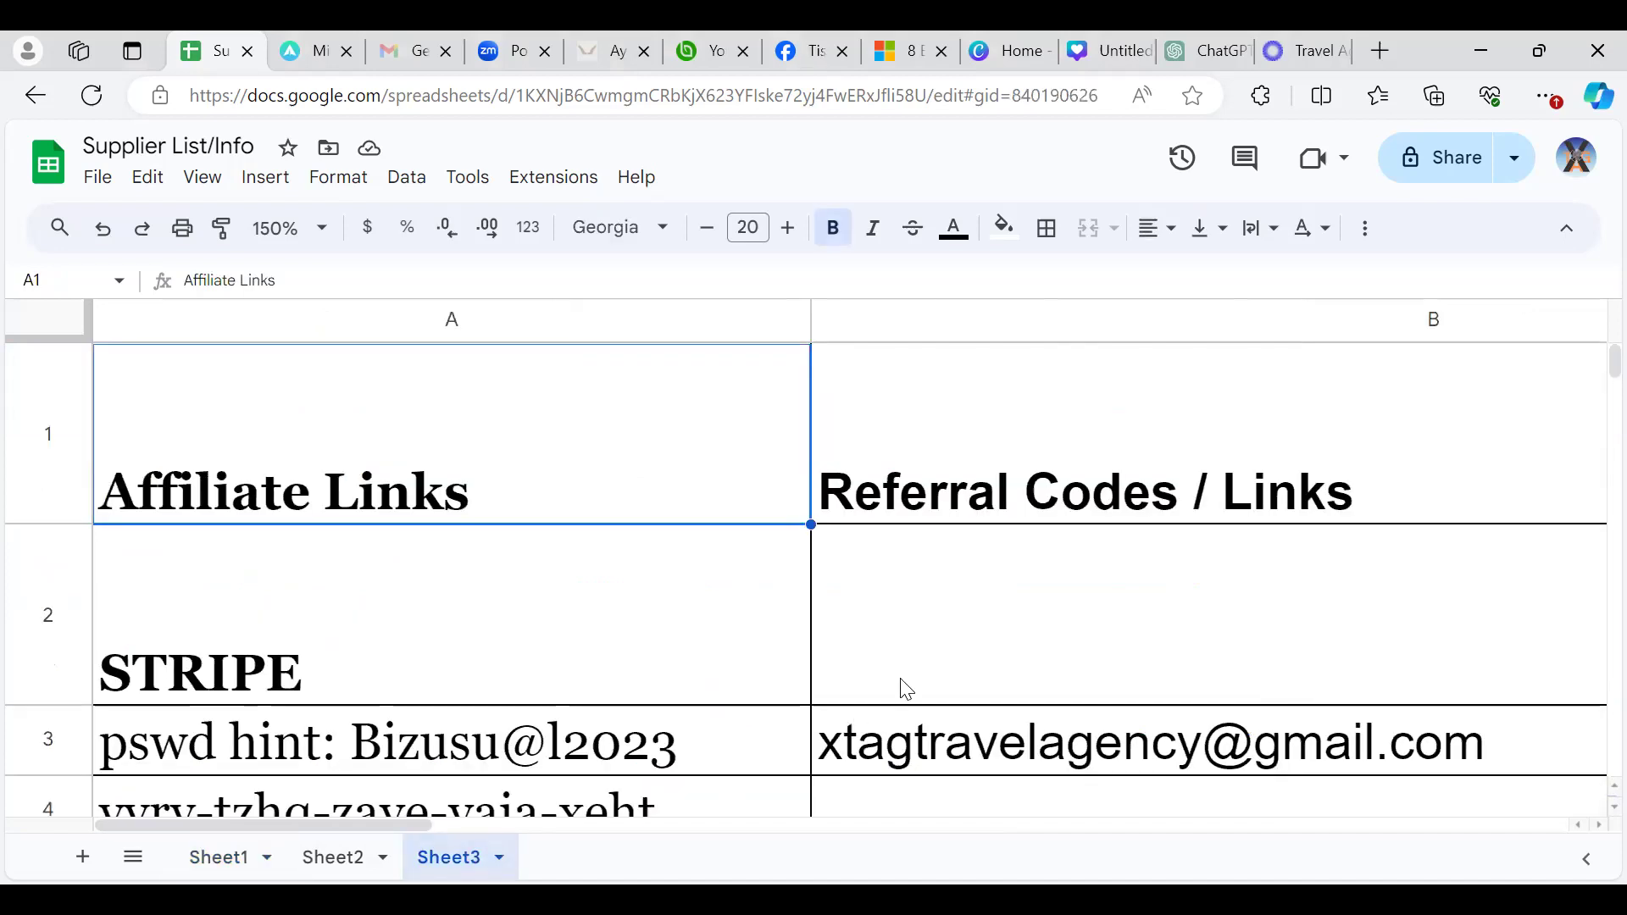
{"action": "scroll", "coordinate": [905, 688], "scroll_direction": "down", "scroll_amount": 2}
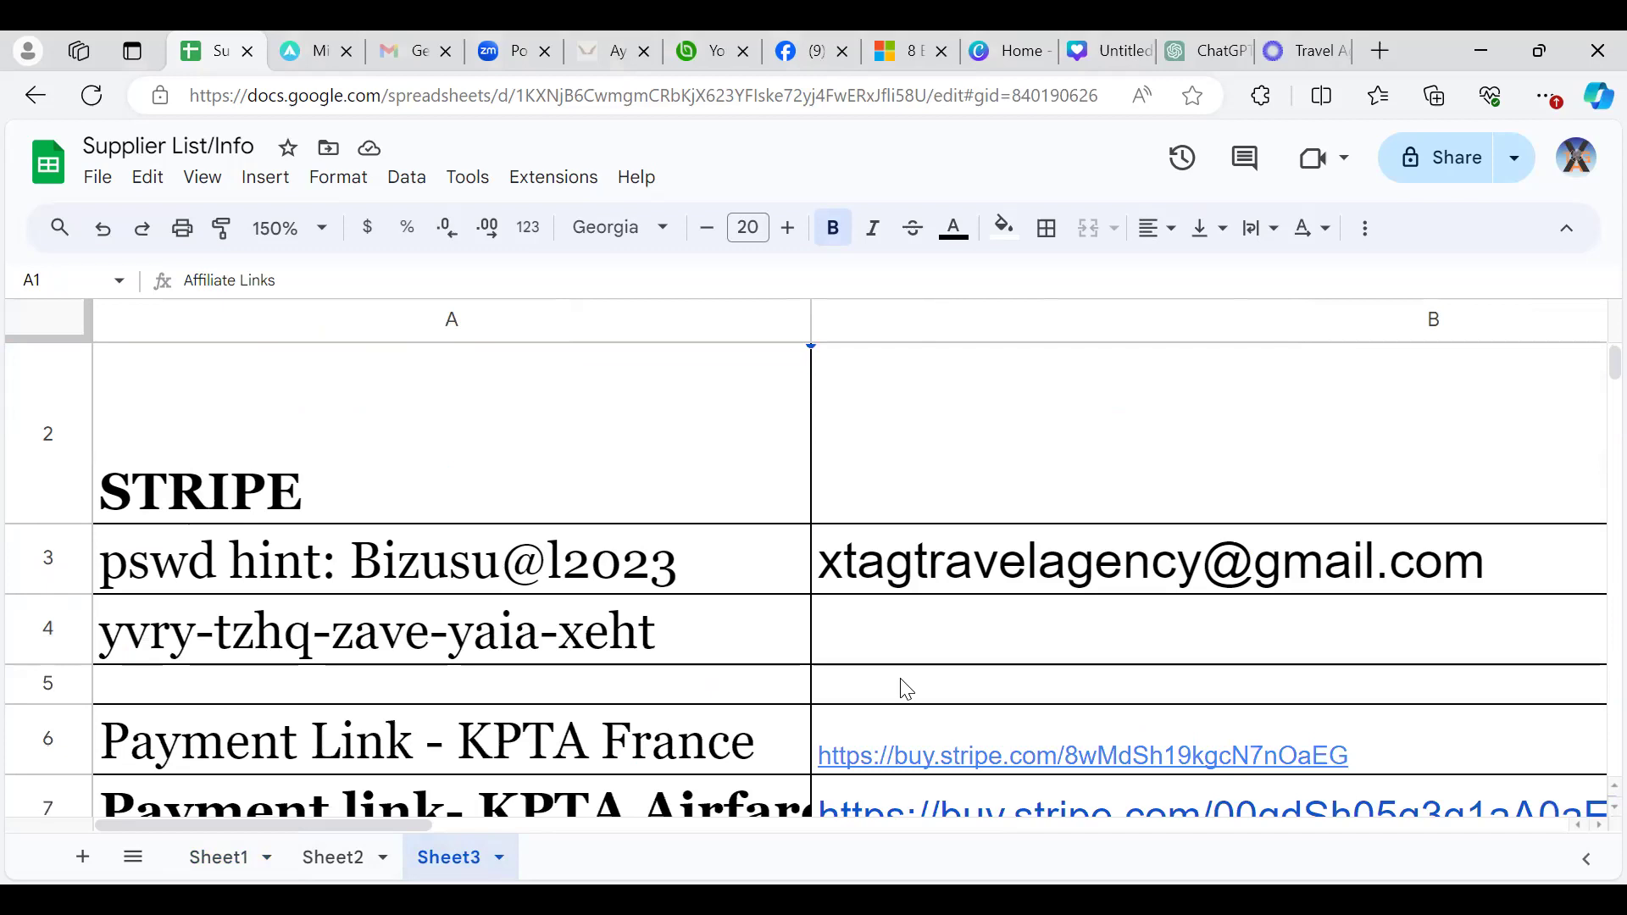
{"action": "scroll", "coordinate": [905, 688], "scroll_direction": "down", "scroll_amount": 2}
{"action": "scroll", "coordinate": [905, 688], "scroll_direction": "down", "scroll_amount": 1}
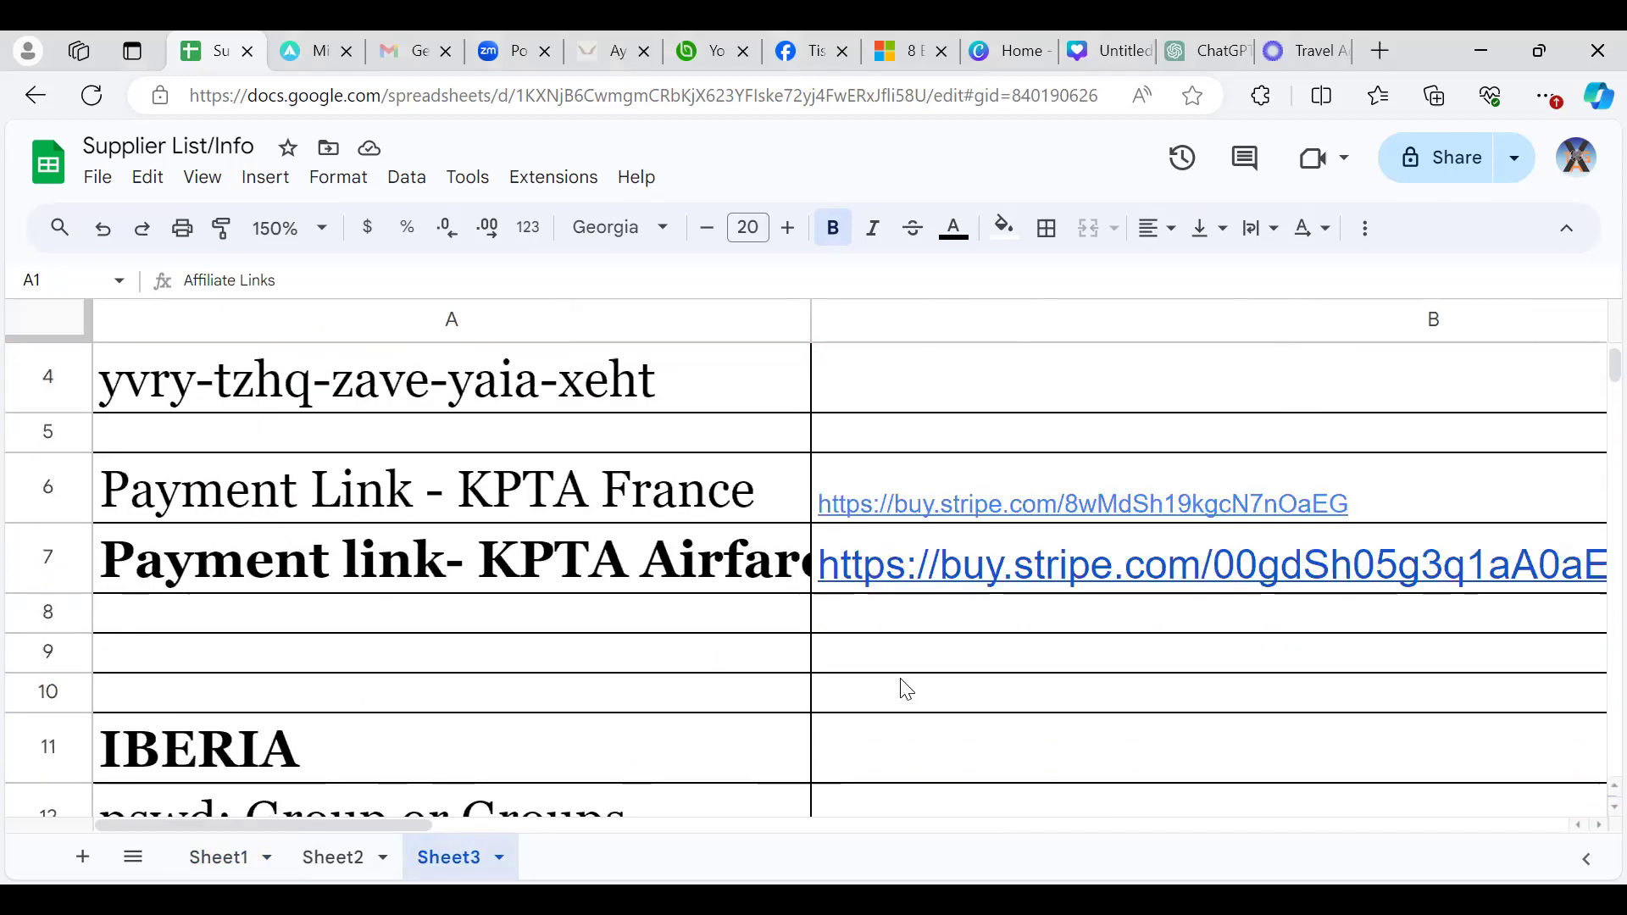
{"action": "scroll", "coordinate": [905, 688], "scroll_direction": "down", "scroll_amount": 2}
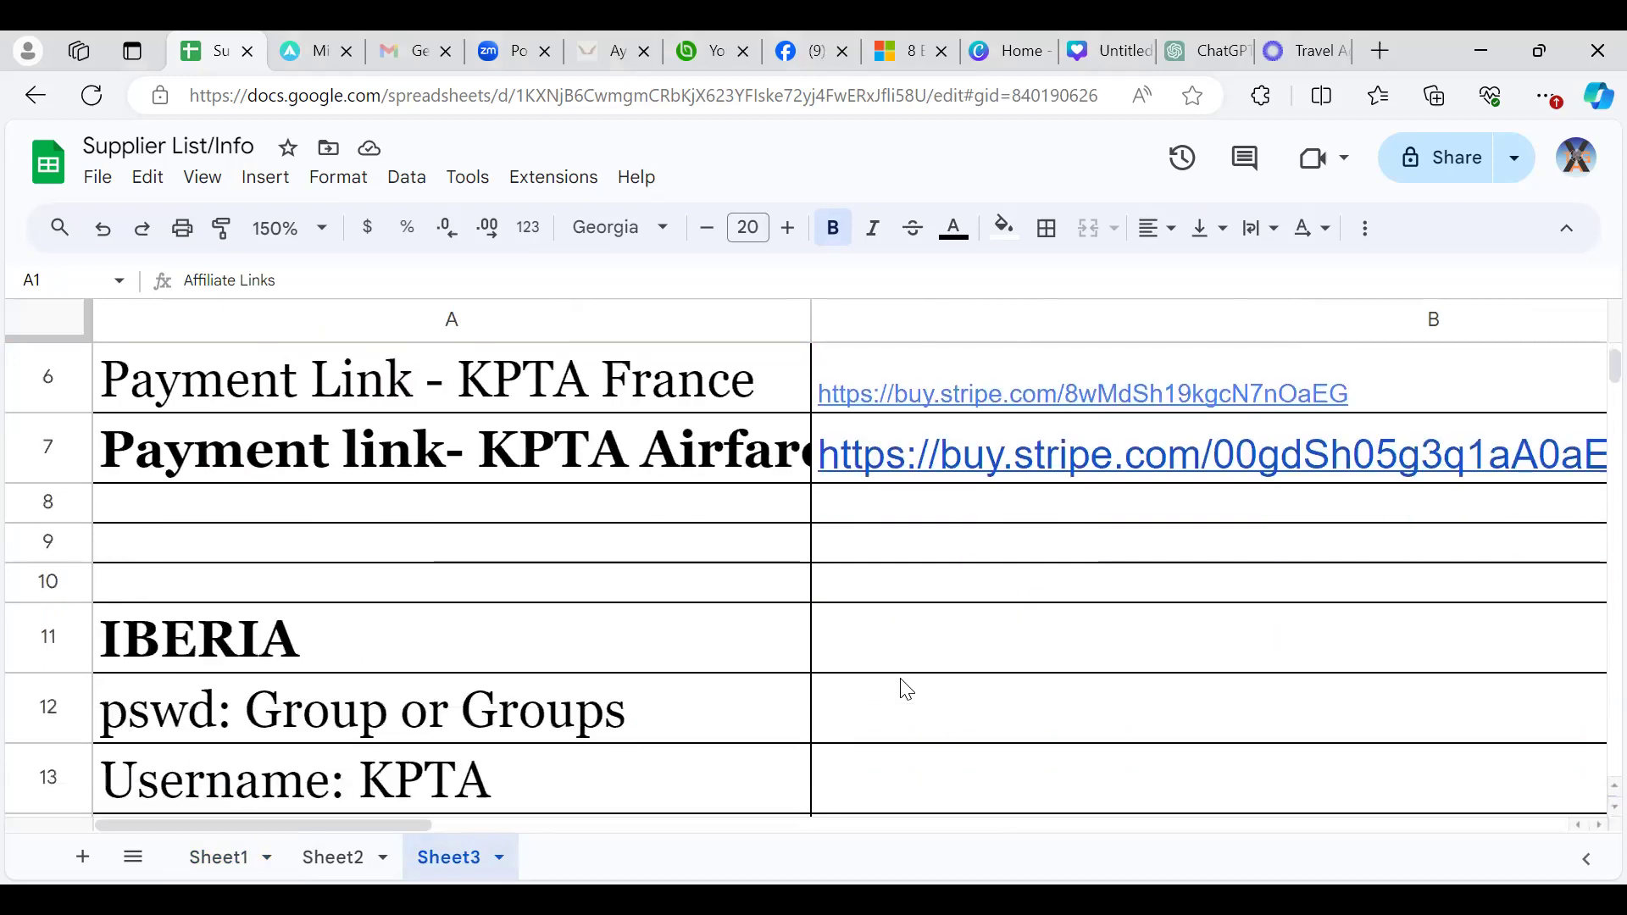
{"action": "scroll", "coordinate": [905, 688], "scroll_direction": "down", "scroll_amount": 2}
{"action": "scroll", "coordinate": [905, 688], "scroll_direction": "down", "scroll_amount": 2}
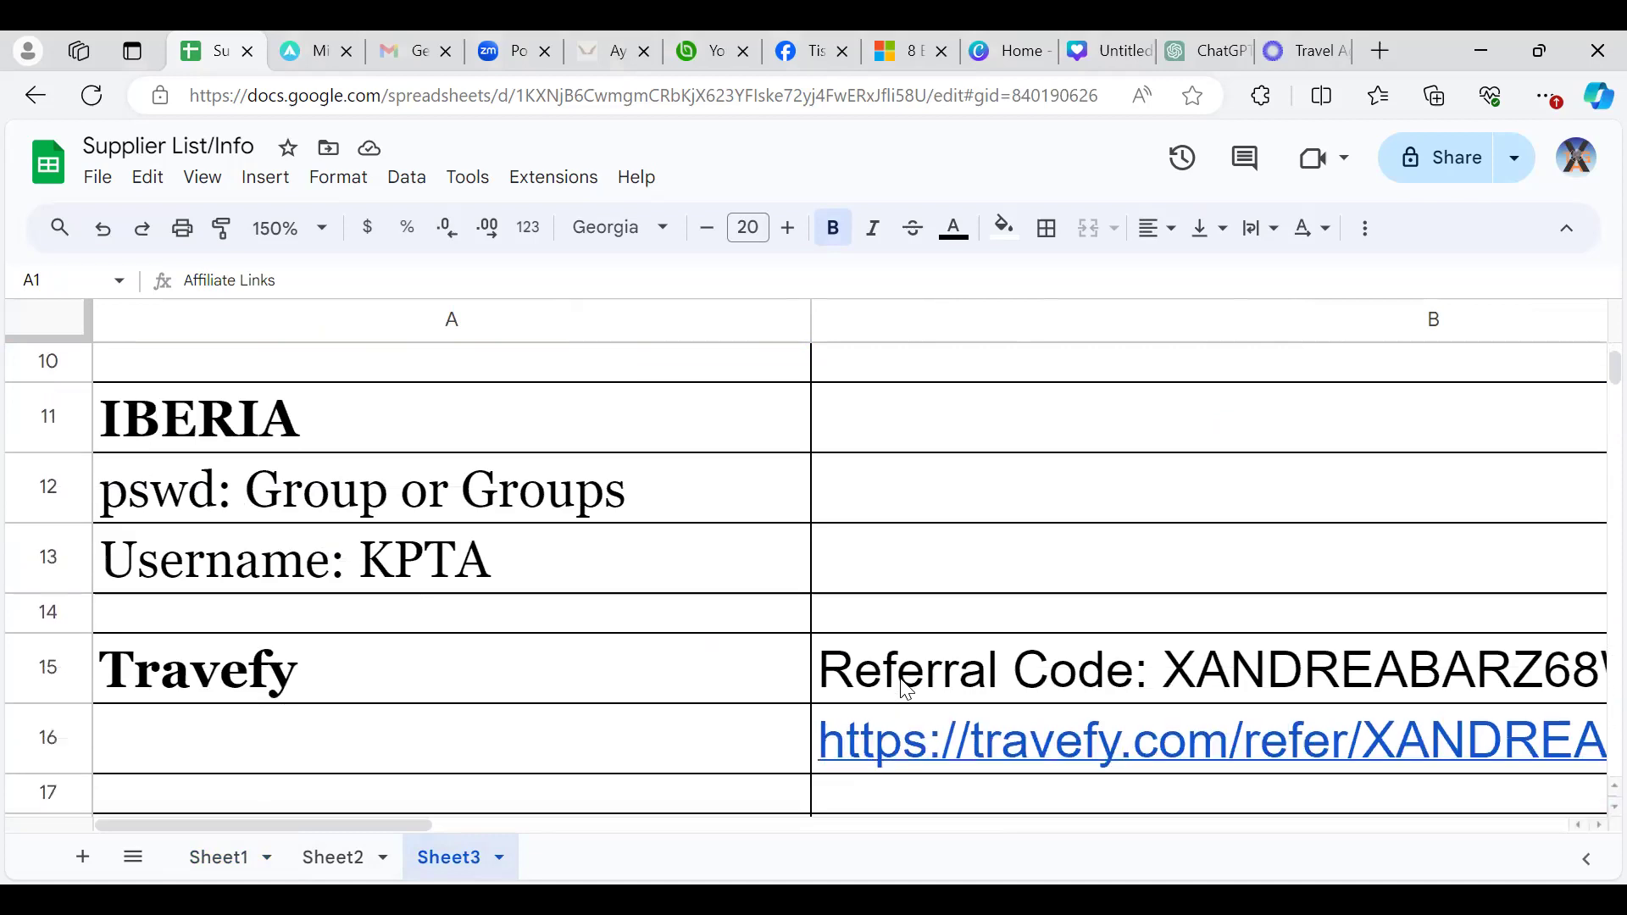
{"action": "scroll", "coordinate": [905, 688], "scroll_direction": "down", "scroll_amount": 3}
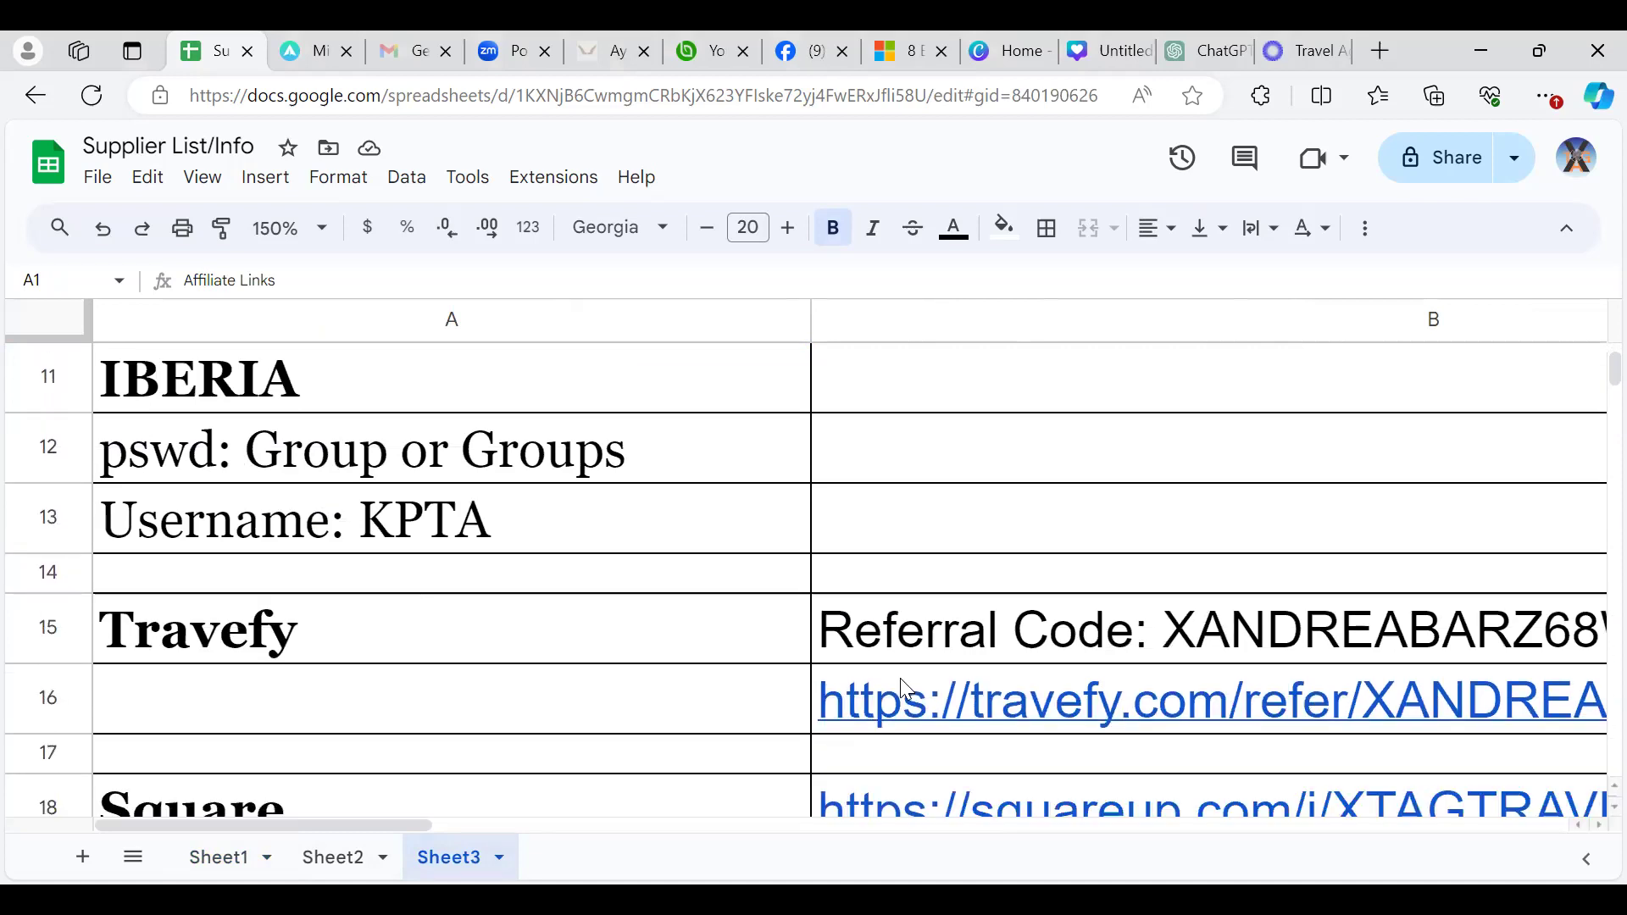
{"action": "scroll", "coordinate": [905, 688], "scroll_direction": "down", "scroll_amount": 2}
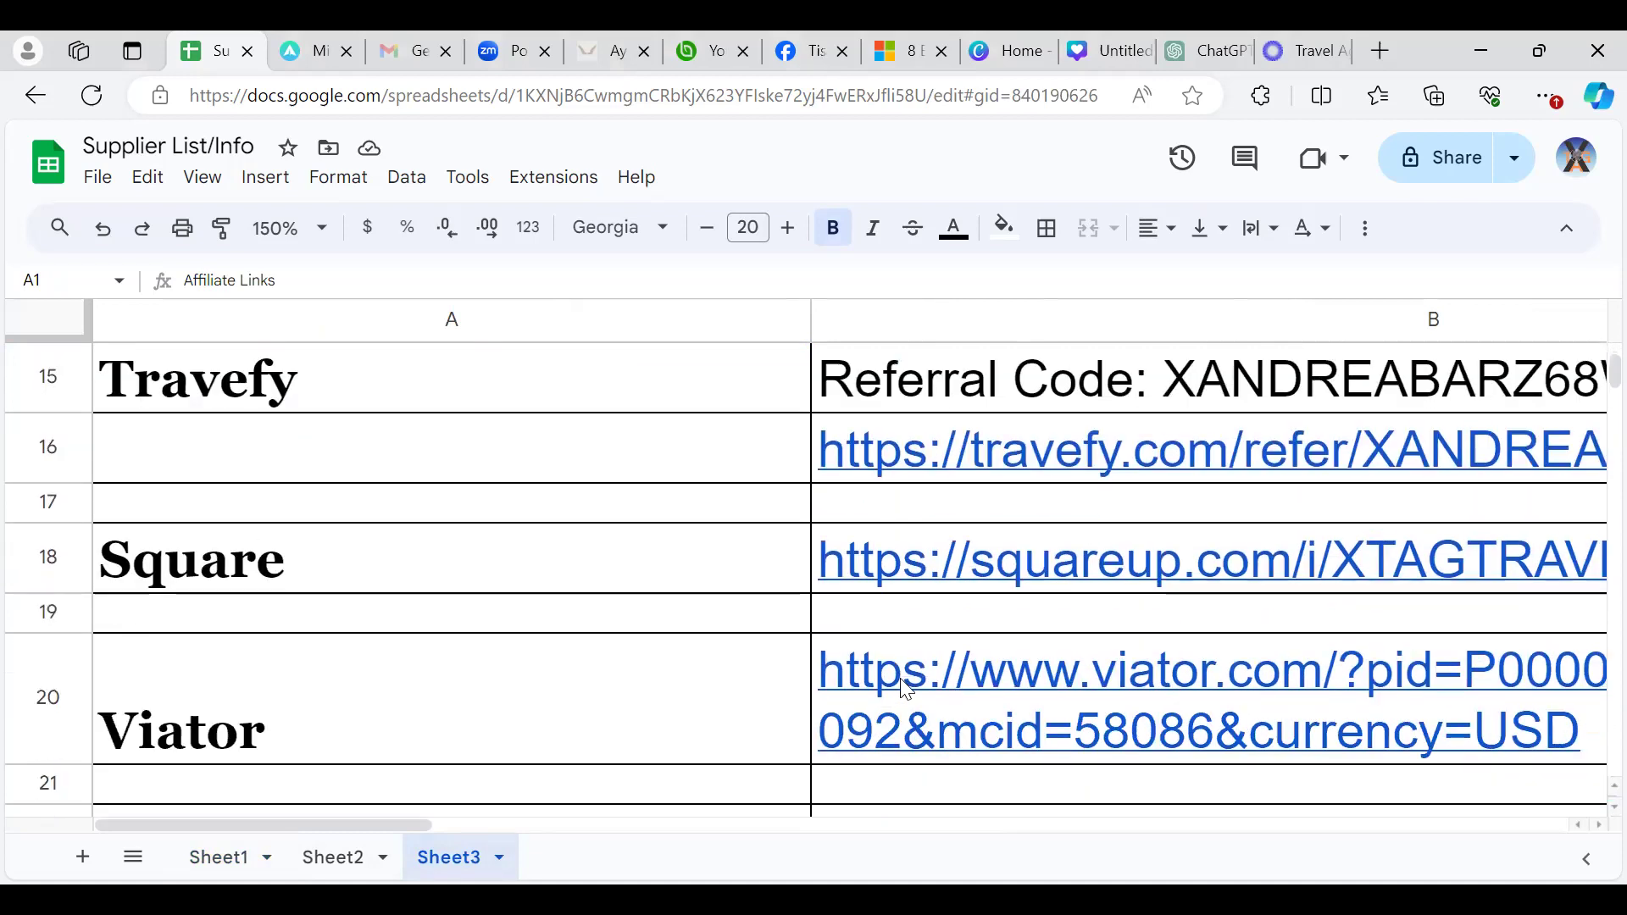
{"action": "scroll", "coordinate": [905, 688], "scroll_direction": "down", "scroll_amount": 2}
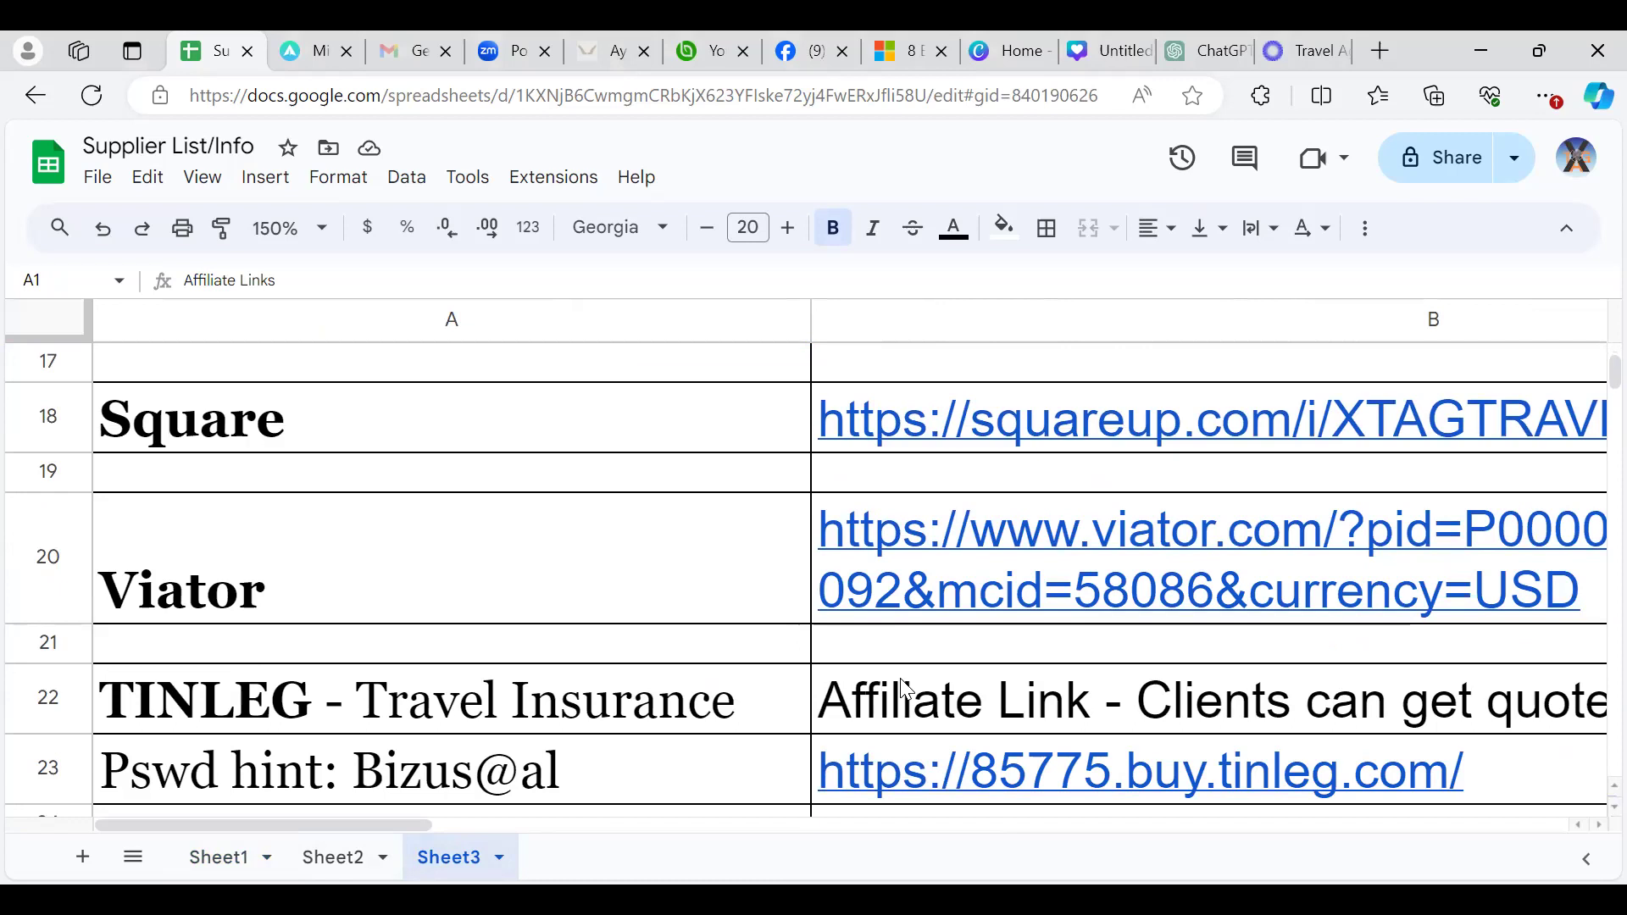
{"action": "scroll", "coordinate": [907, 683], "scroll_direction": "down", "scroll_amount": 1}
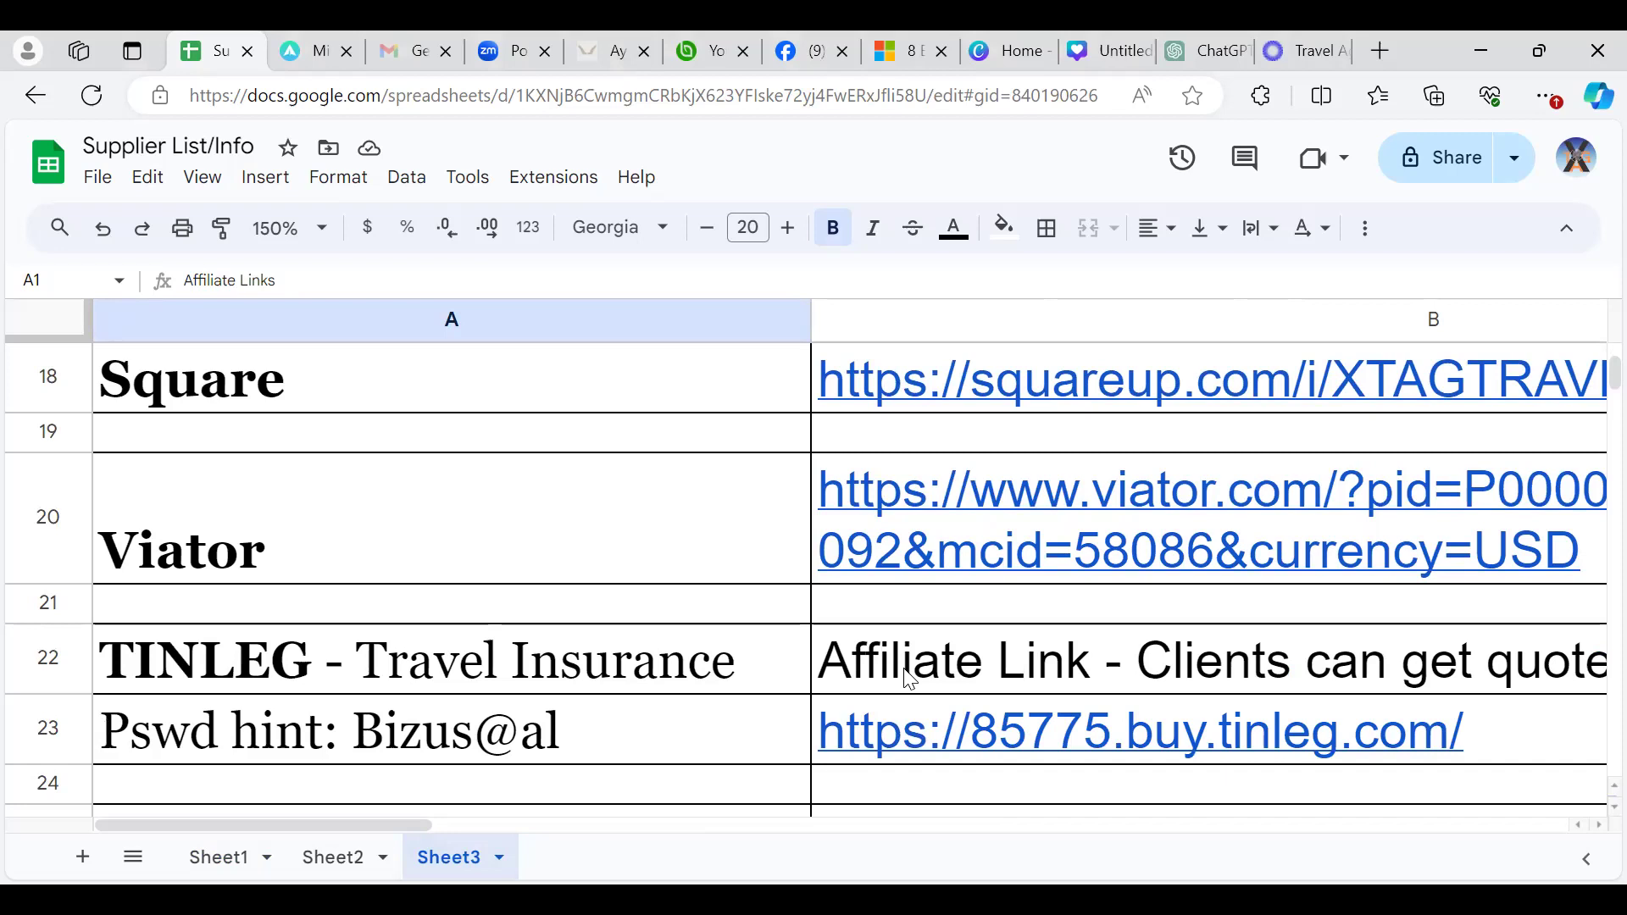
Examine the remaining affiliate link rows from TINLEG through Virgin Voyages and Golden Tickets to the Disney entries
{"action": "scroll", "coordinate": [909, 678], "scroll_direction": "down", "scroll_amount": 2}
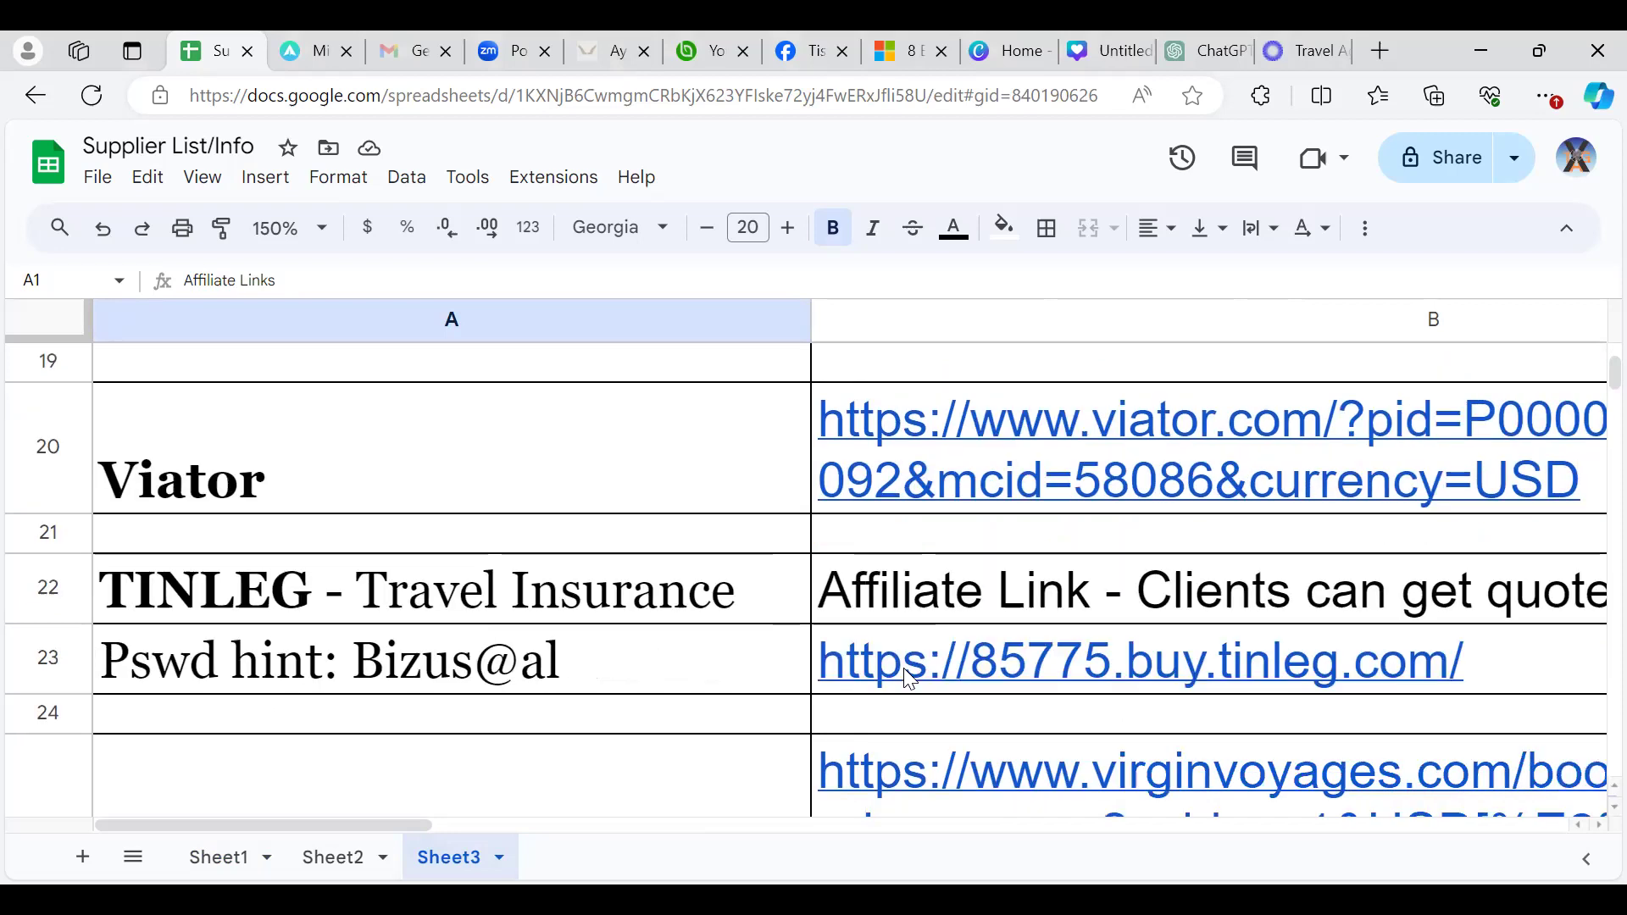
{"action": "scroll", "coordinate": [908, 677], "scroll_direction": "down", "scroll_amount": 2}
{"action": "scroll", "coordinate": [908, 678], "scroll_direction": "down", "scroll_amount": 2}
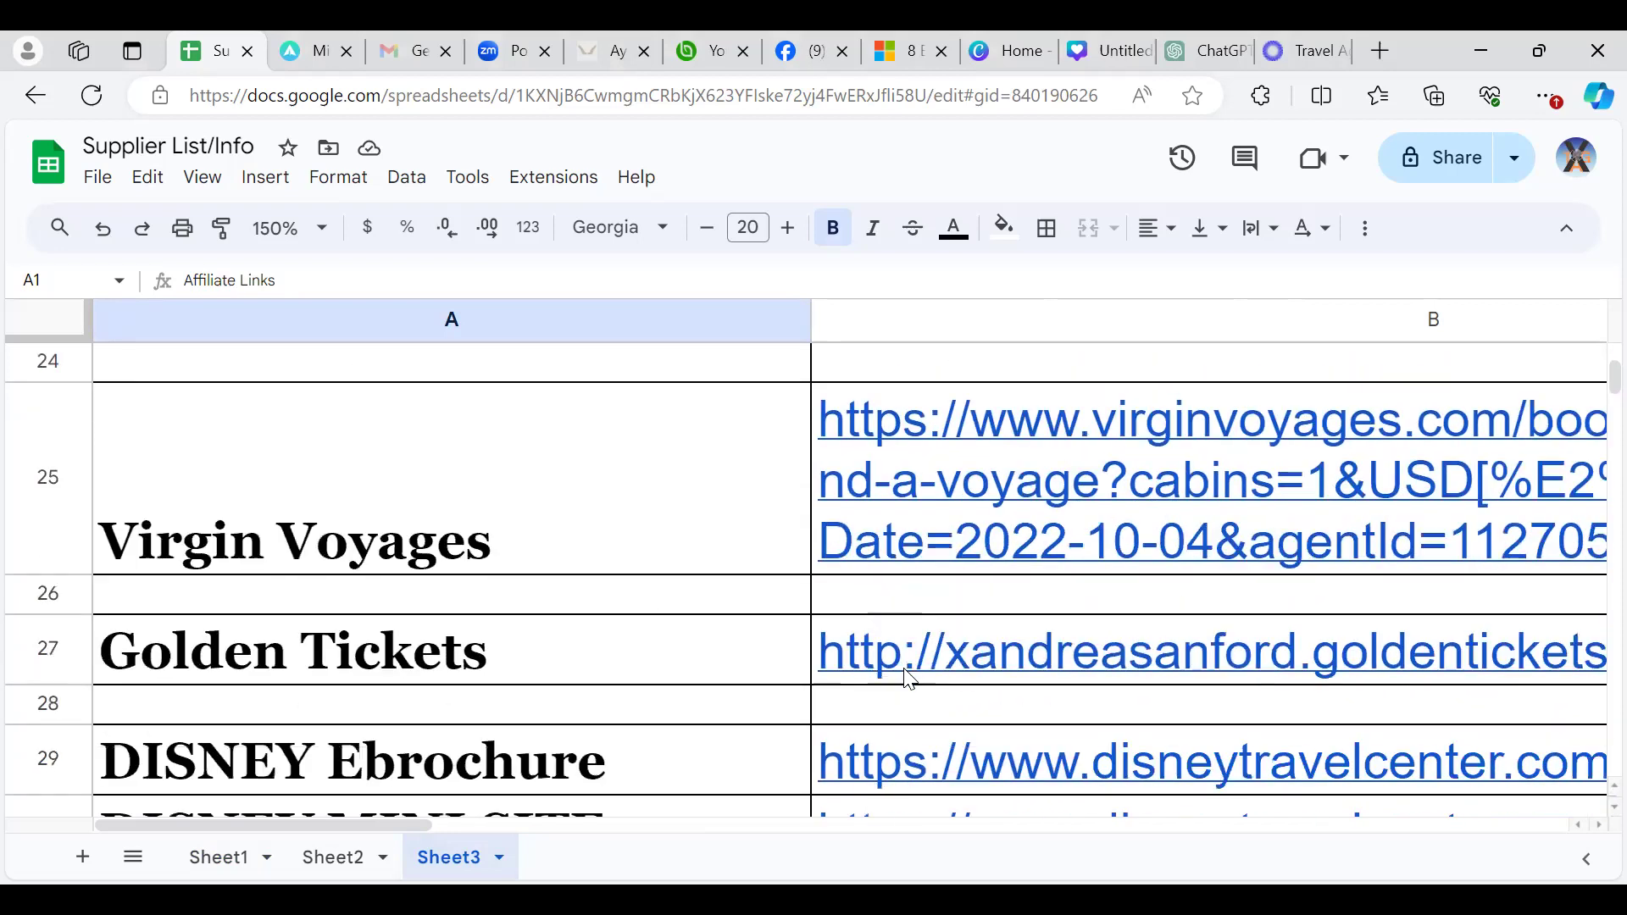
{"action": "scroll", "coordinate": [908, 678], "scroll_direction": "down", "scroll_amount": 2}
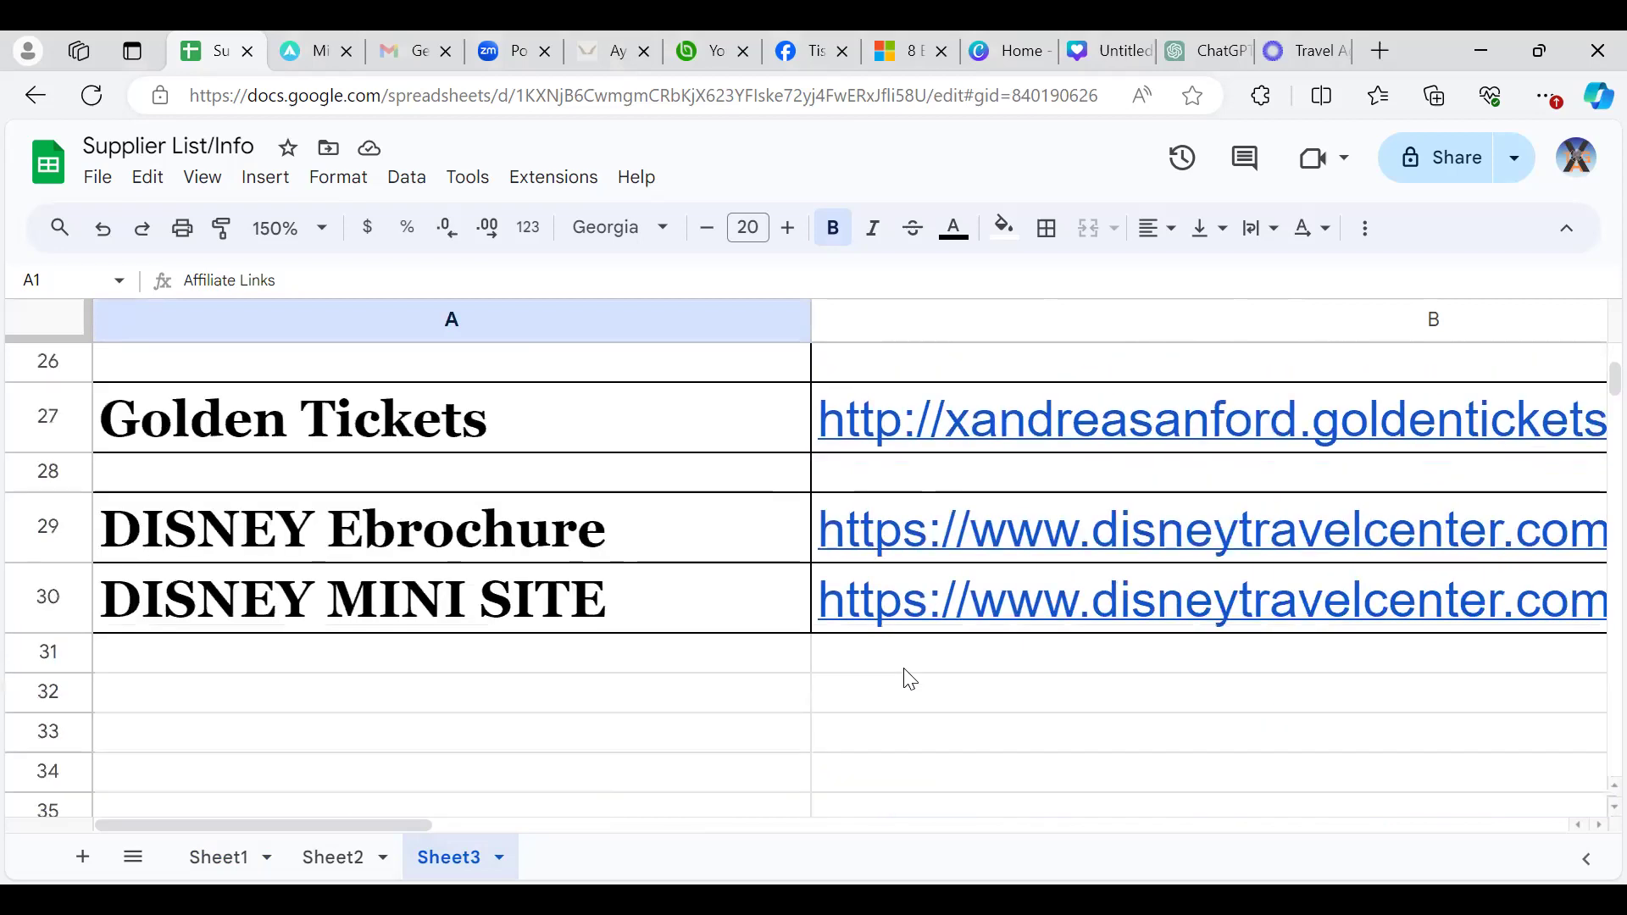
{"action": "scroll", "coordinate": [908, 678], "scroll_direction": "up", "scroll_amount": 2}
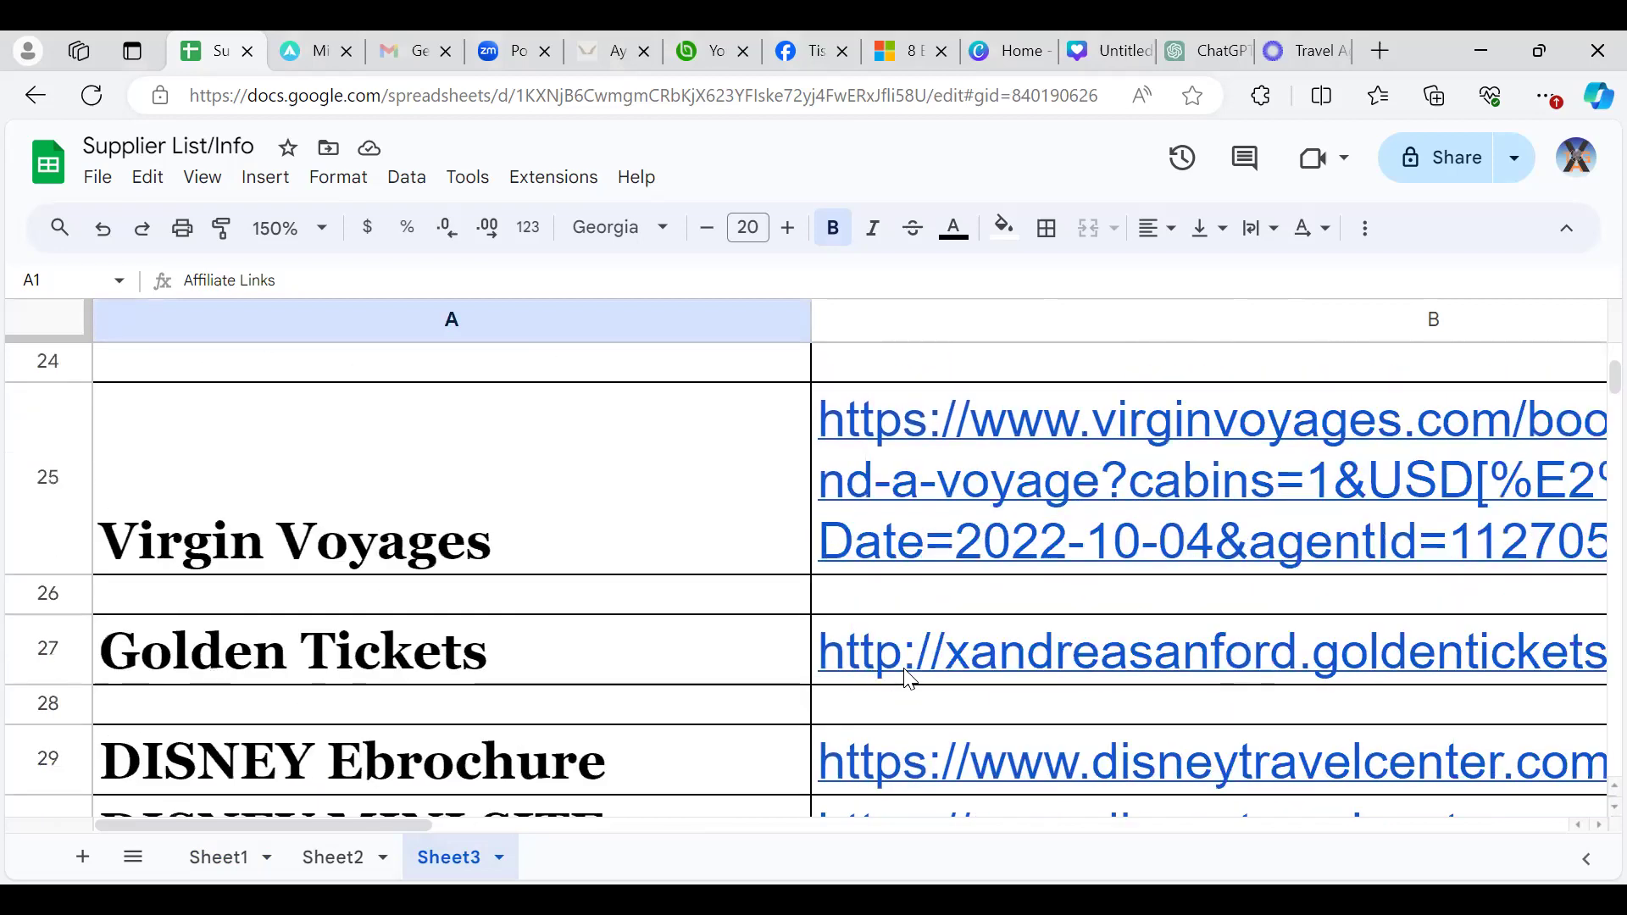
{"action": "scroll", "coordinate": [908, 678], "scroll_direction": "down", "scroll_amount": 1}
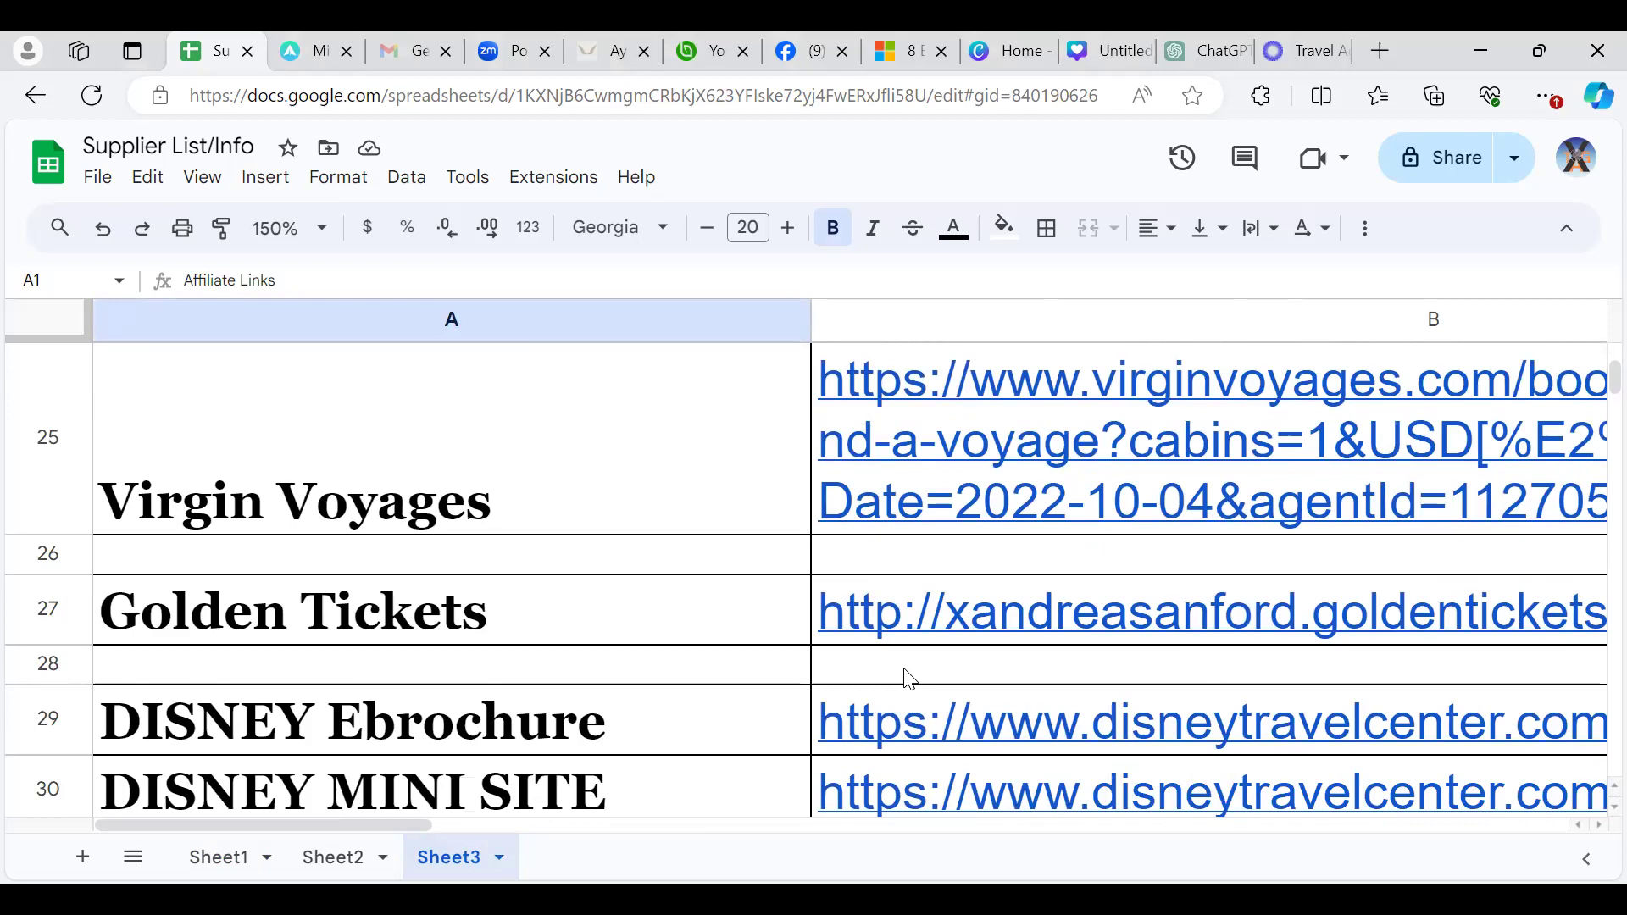
Copy the Travefy referral link below the referral code in the Referral Codes / Links column
{"action": "scroll", "coordinate": [908, 678], "scroll_direction": "up", "scroll_amount": 2}
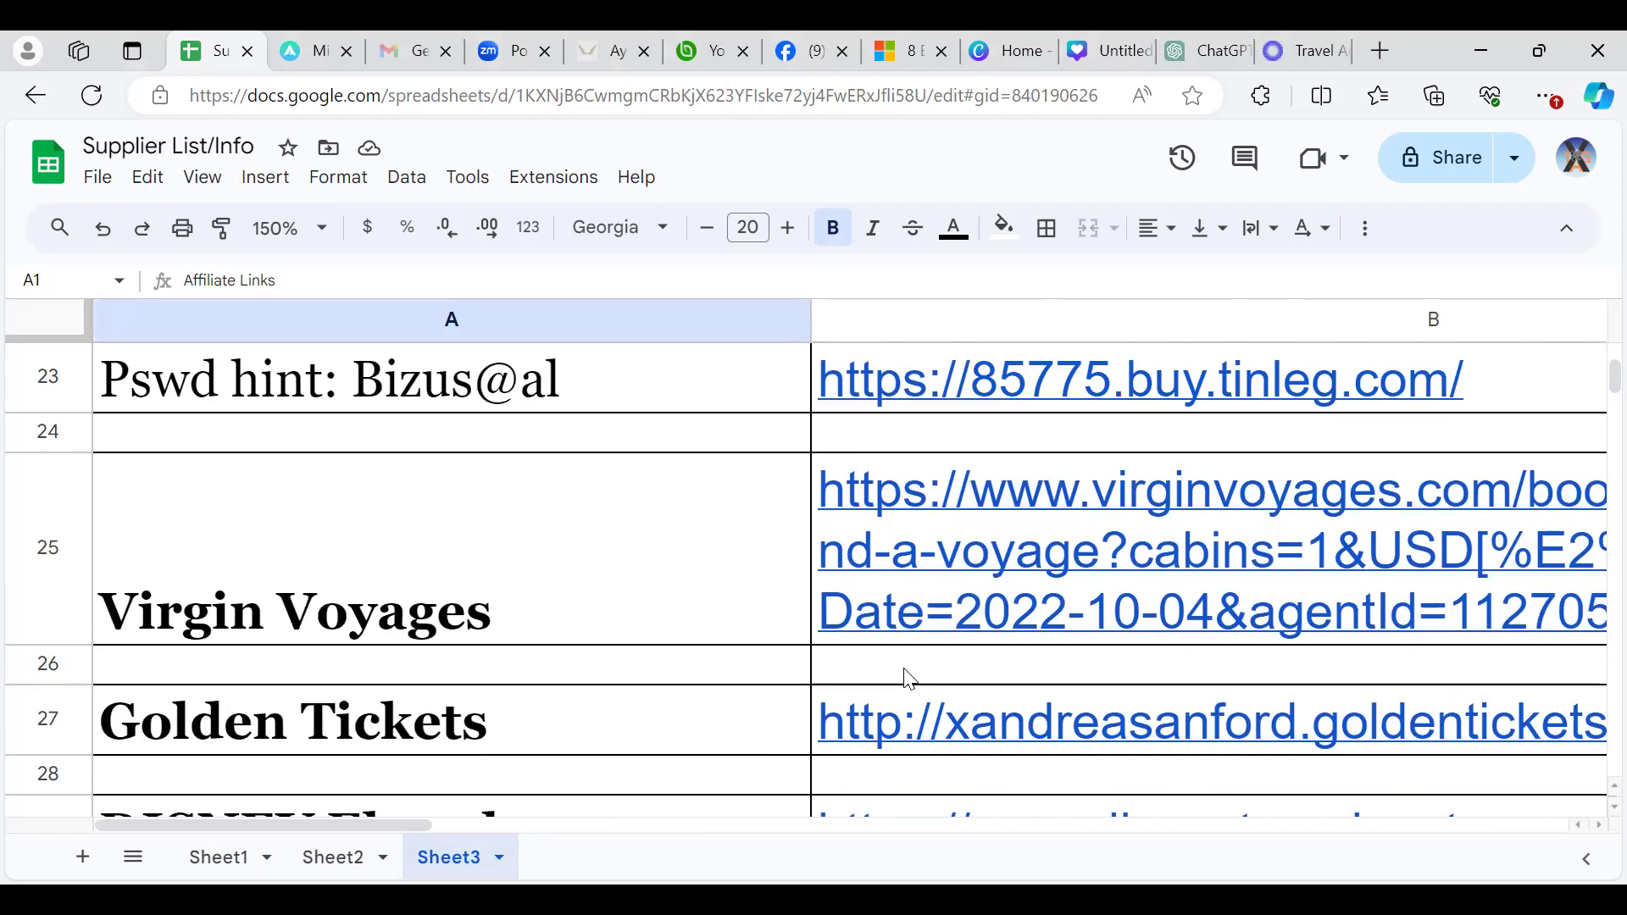
{"action": "scroll", "coordinate": [909, 678], "scroll_direction": "up", "scroll_amount": 3}
{"action": "scroll", "coordinate": [909, 678], "scroll_direction": "up", "scroll_amount": 1}
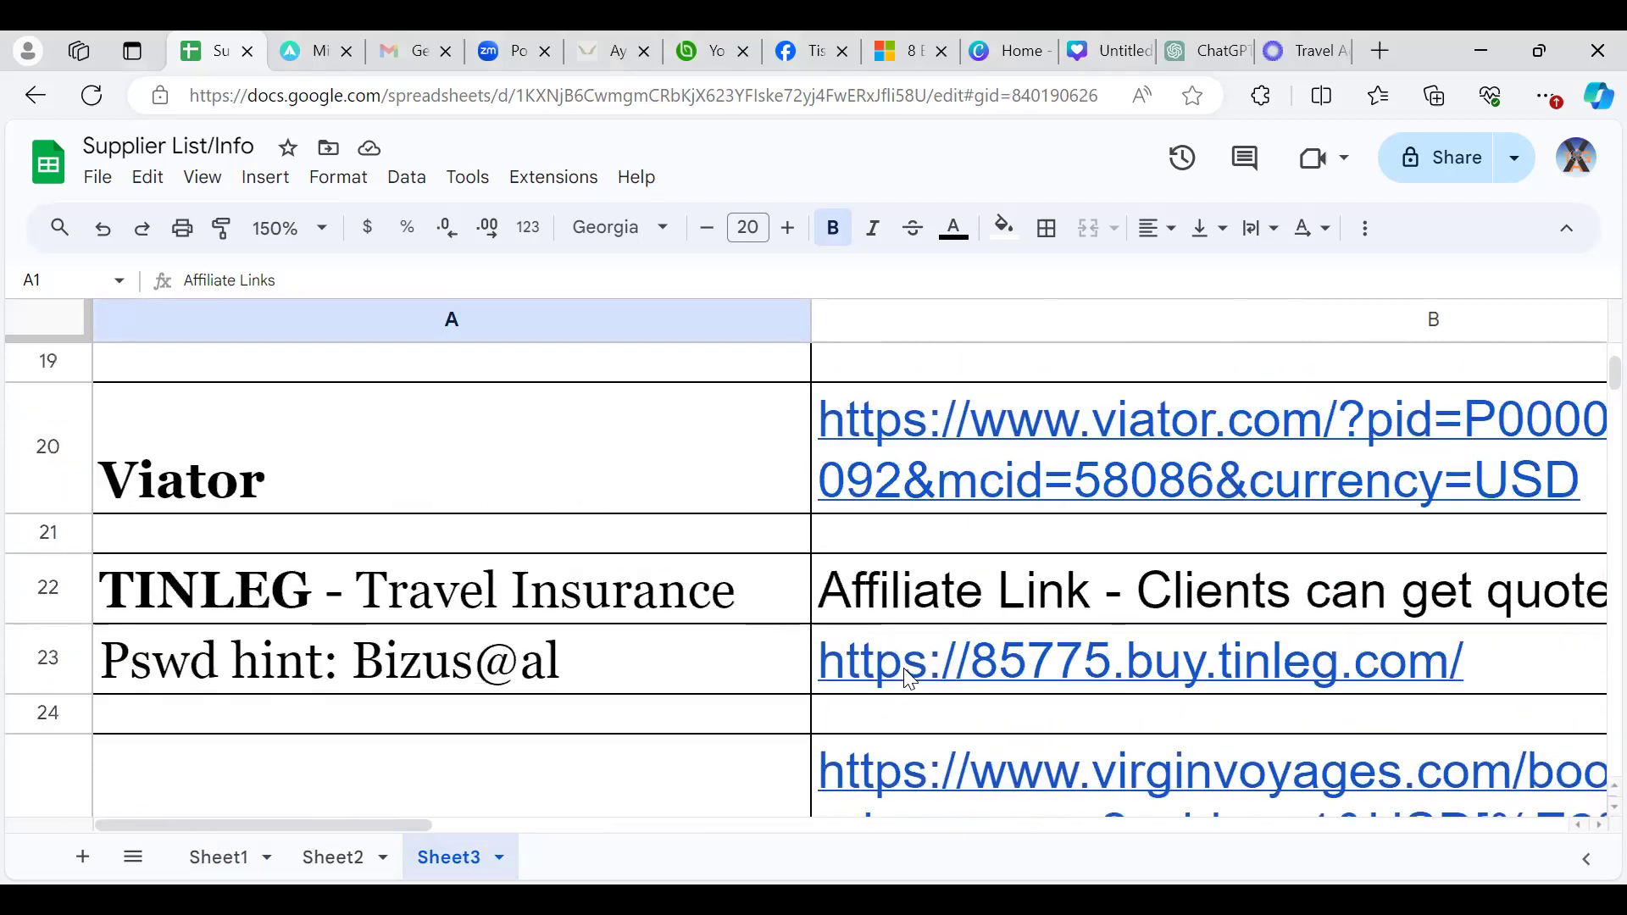
{"action": "scroll", "coordinate": [909, 678], "scroll_direction": "up", "scroll_amount": 1}
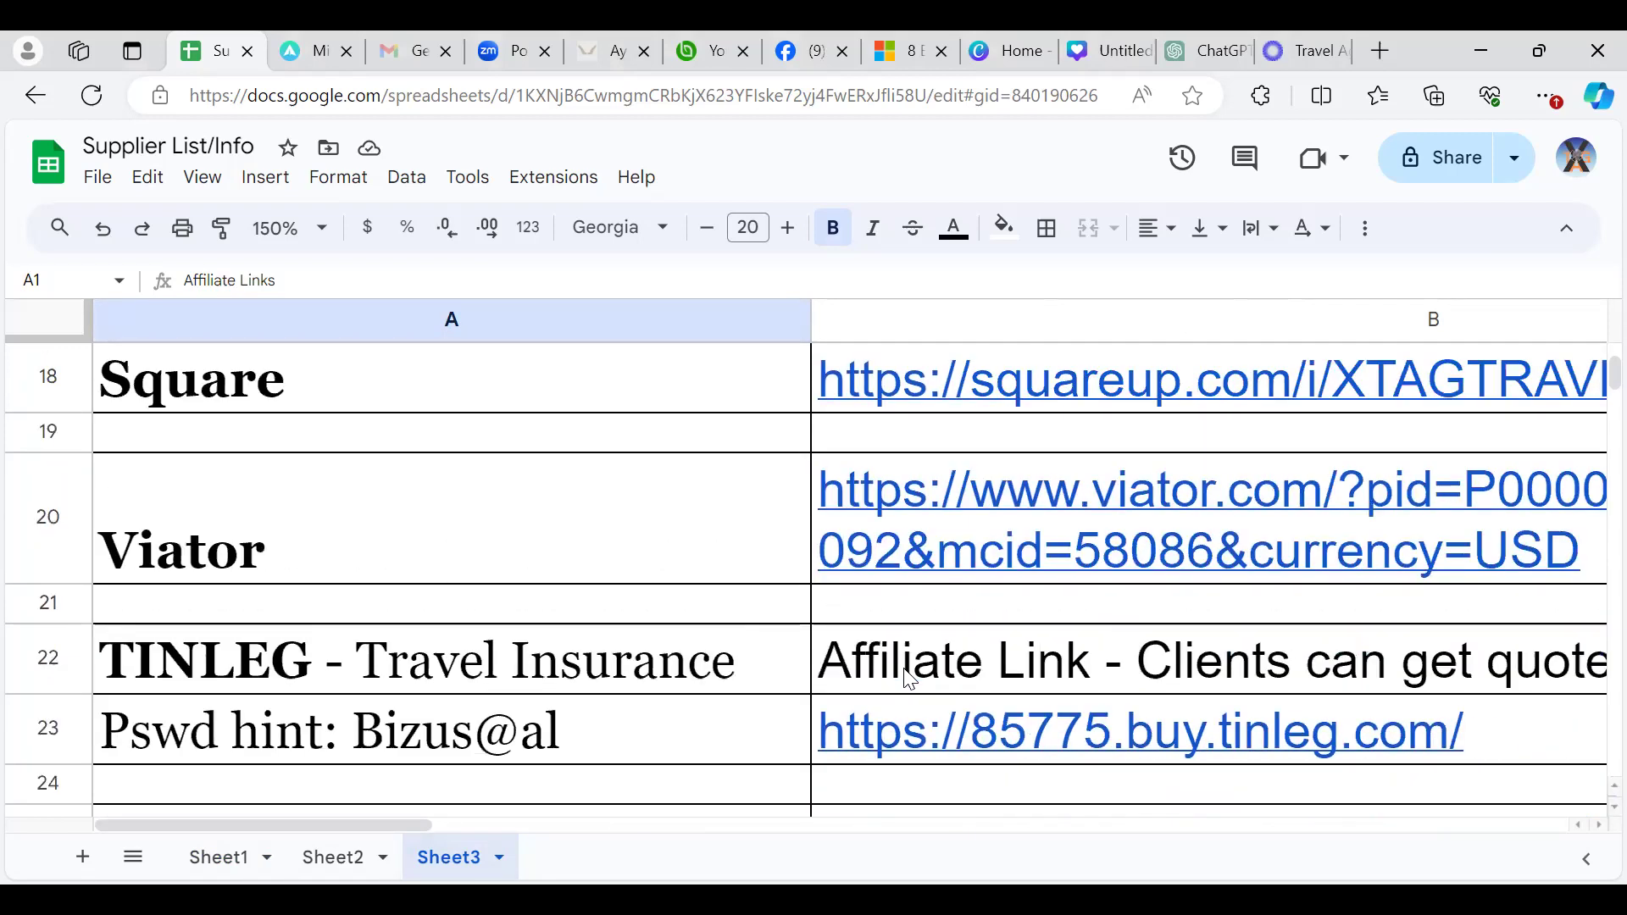
{"action": "scroll", "coordinate": [908, 678], "scroll_direction": "up", "scroll_amount": 2}
{"action": "scroll", "coordinate": [908, 678], "scroll_direction": "up", "scroll_amount": 2}
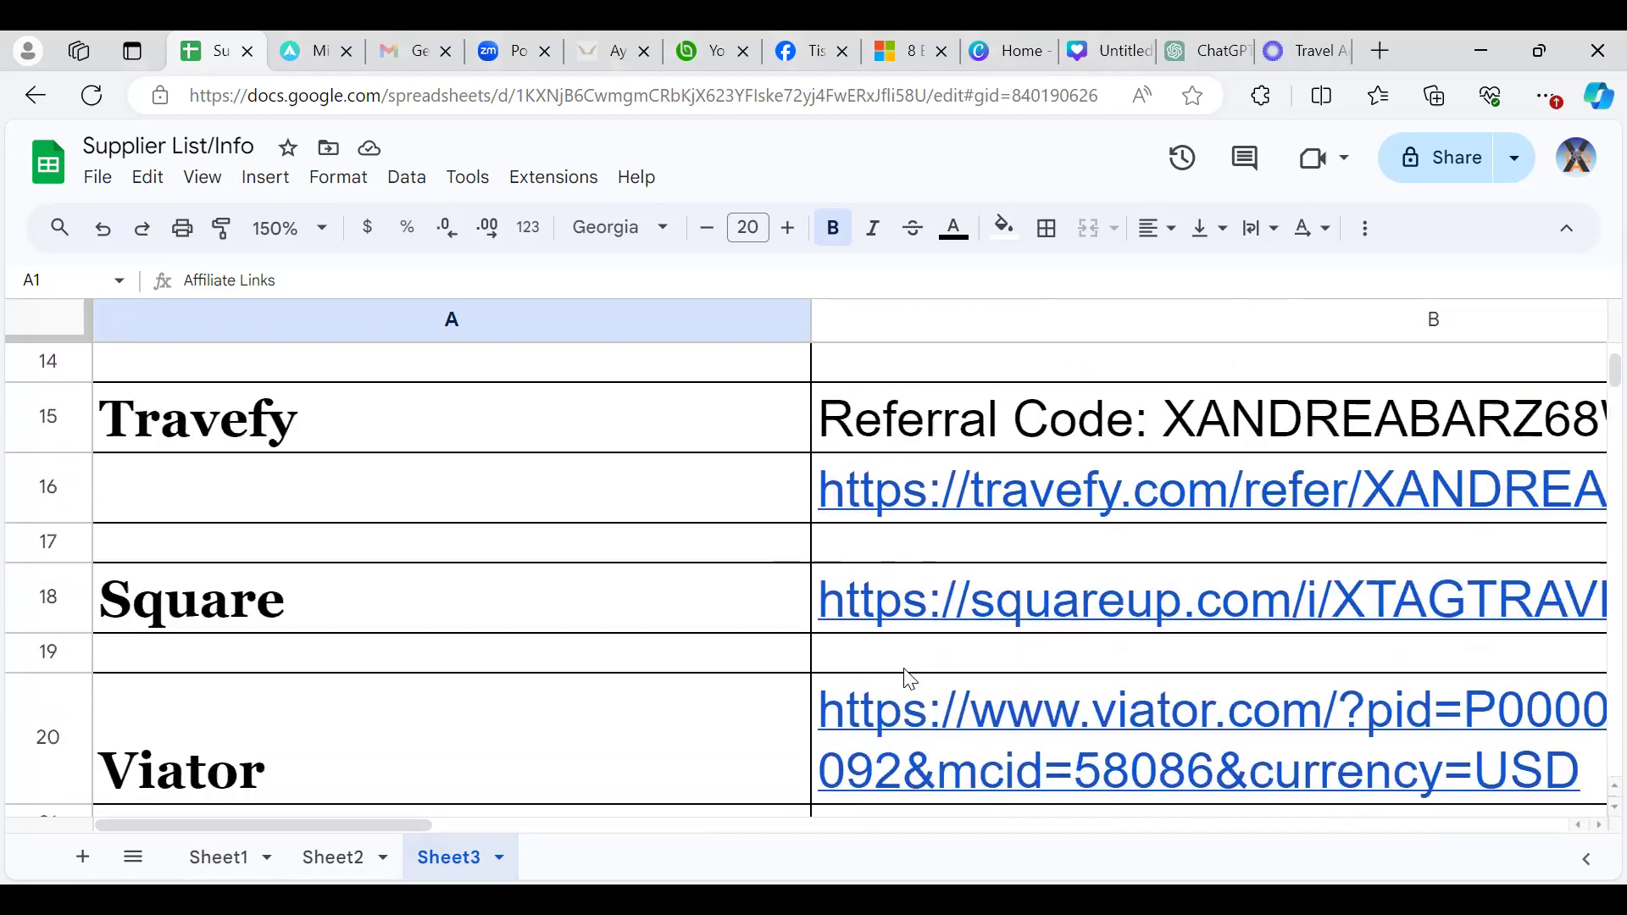
{"action": "scroll", "coordinate": [908, 678], "scroll_direction": "up", "scroll_amount": 1}
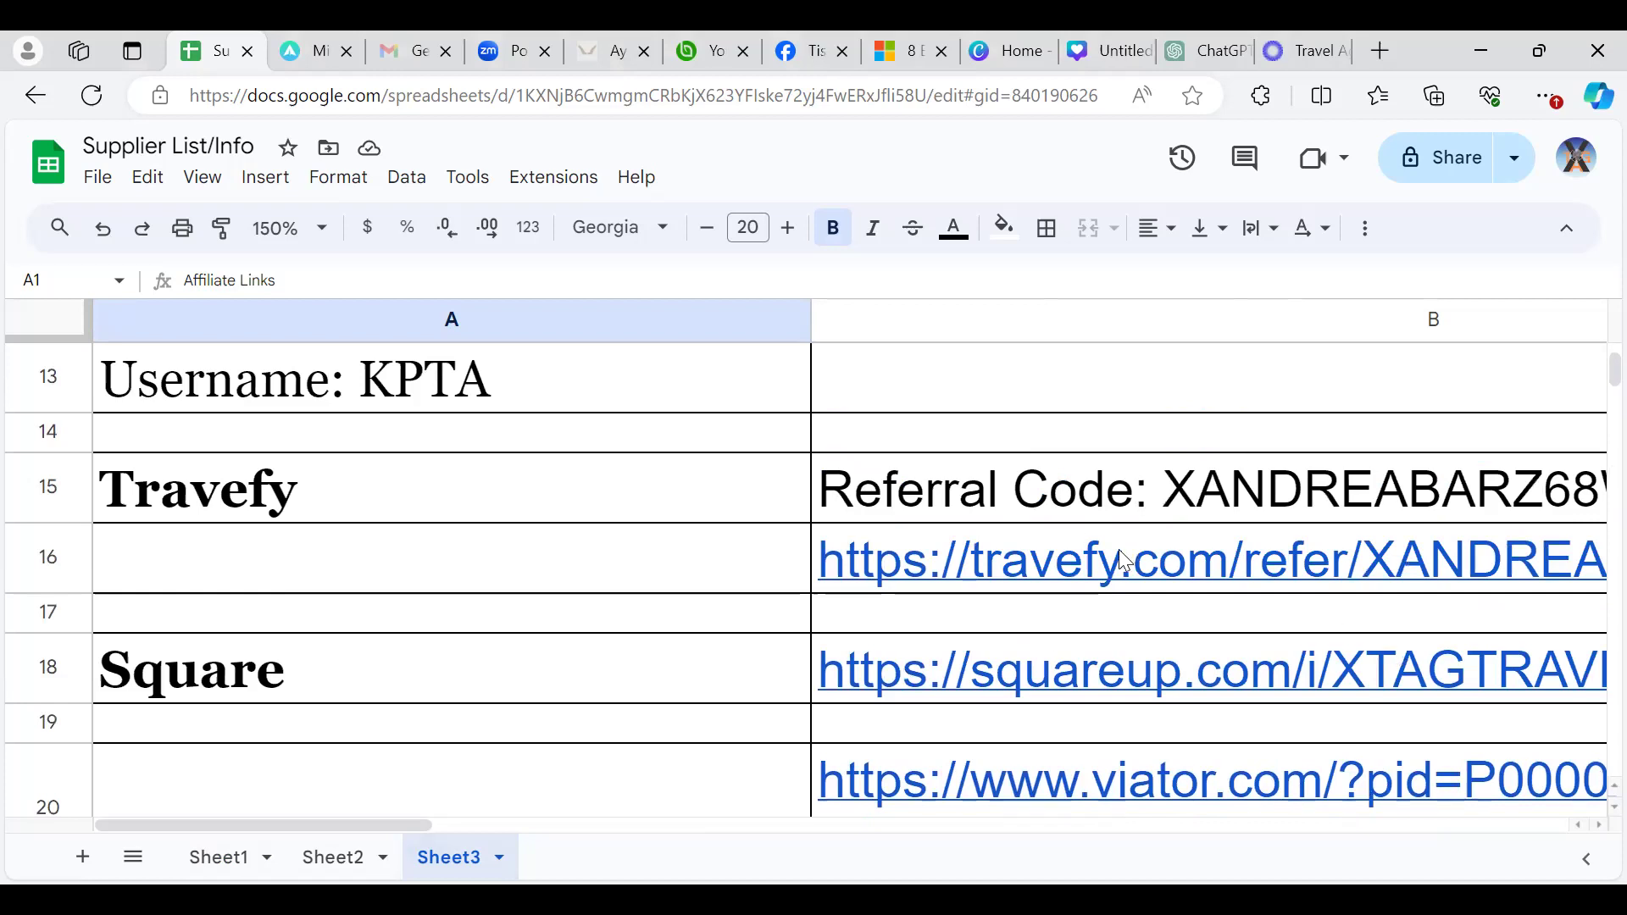
{"action": "left_click", "coordinate": [1104, 564]}
{"action": "right_click", "coordinate": [1100, 567]}
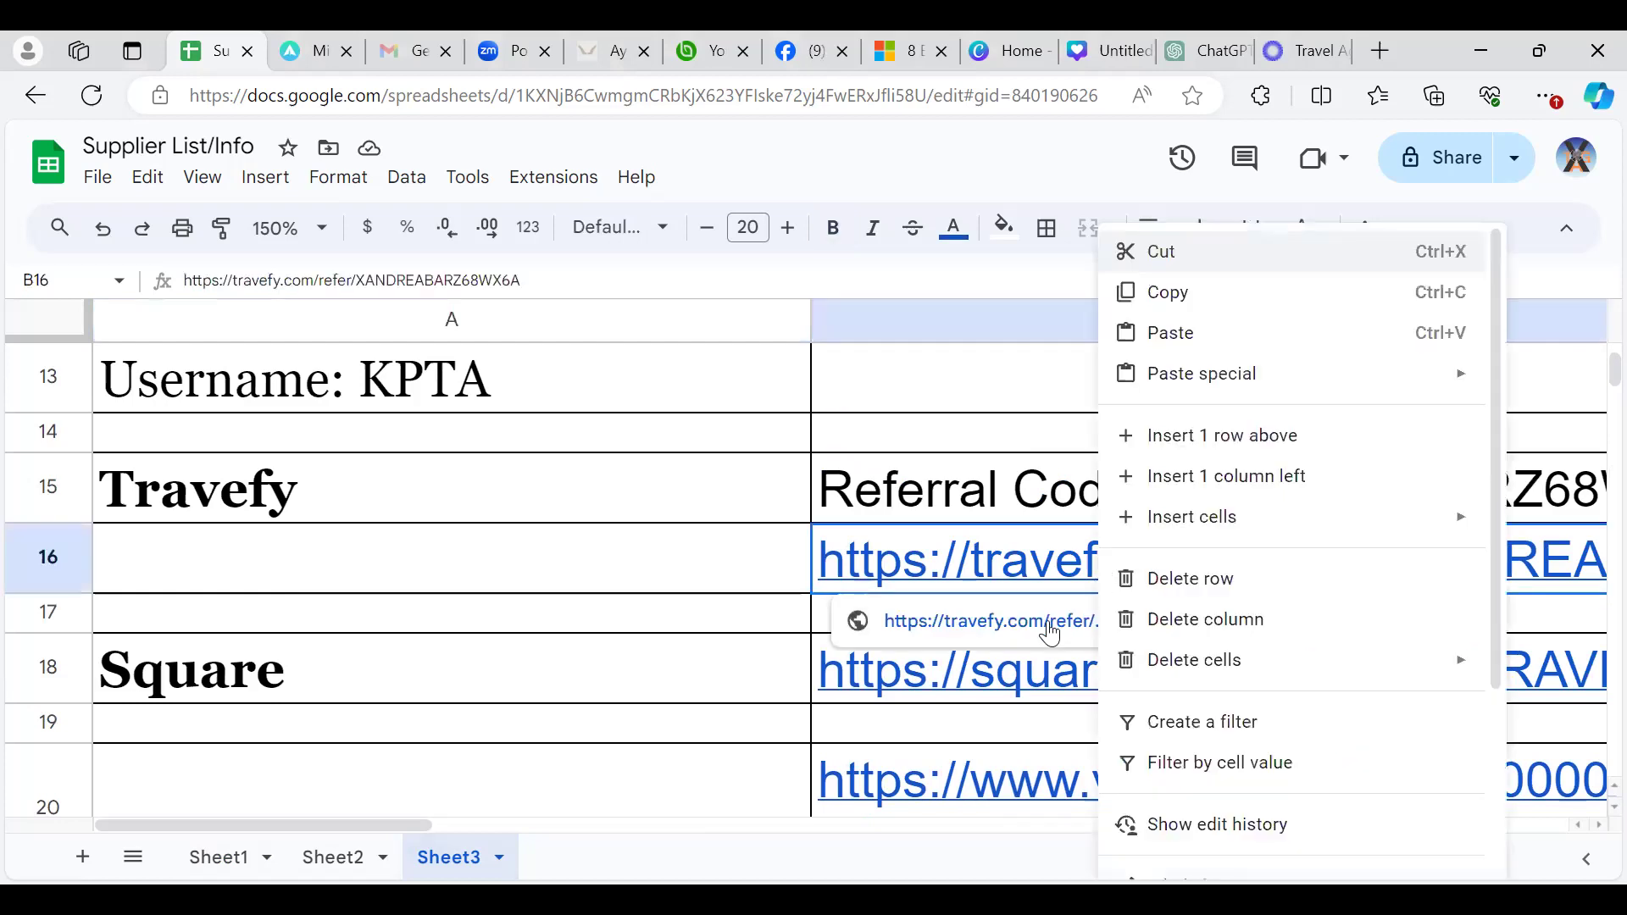
{"action": "left_click", "coordinate": [1180, 298]}
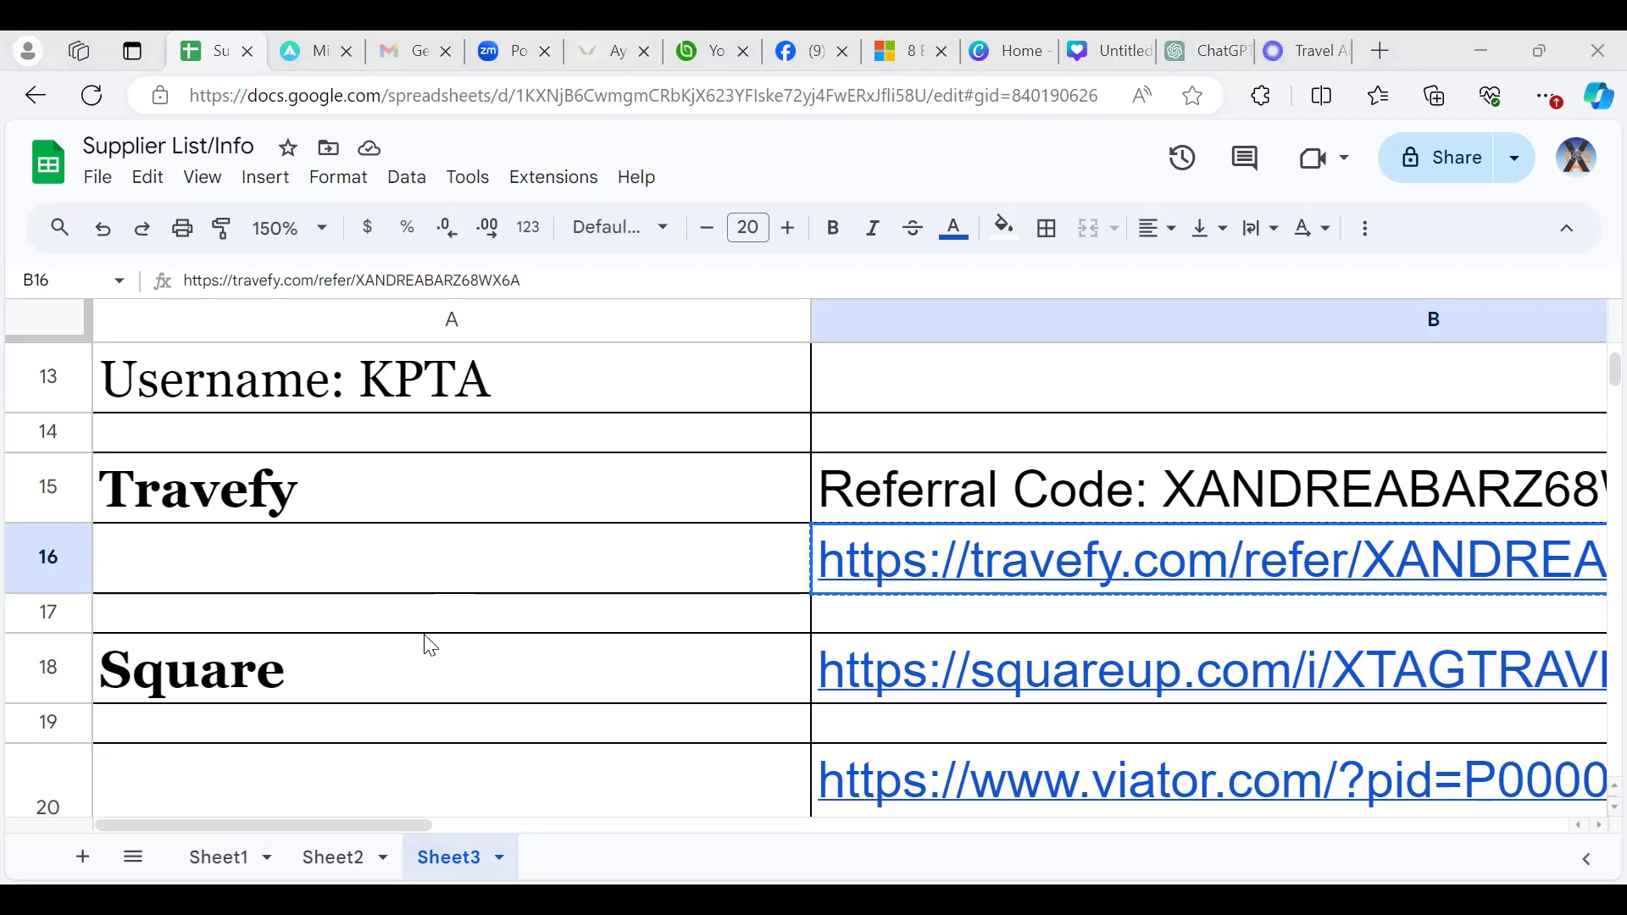
Switch to Travefy, return from the open Barbados itinerary to the Trips list and look down through the trips past the Your Itinerary entries
{"action": "left_click", "coordinate": [300, 56]}
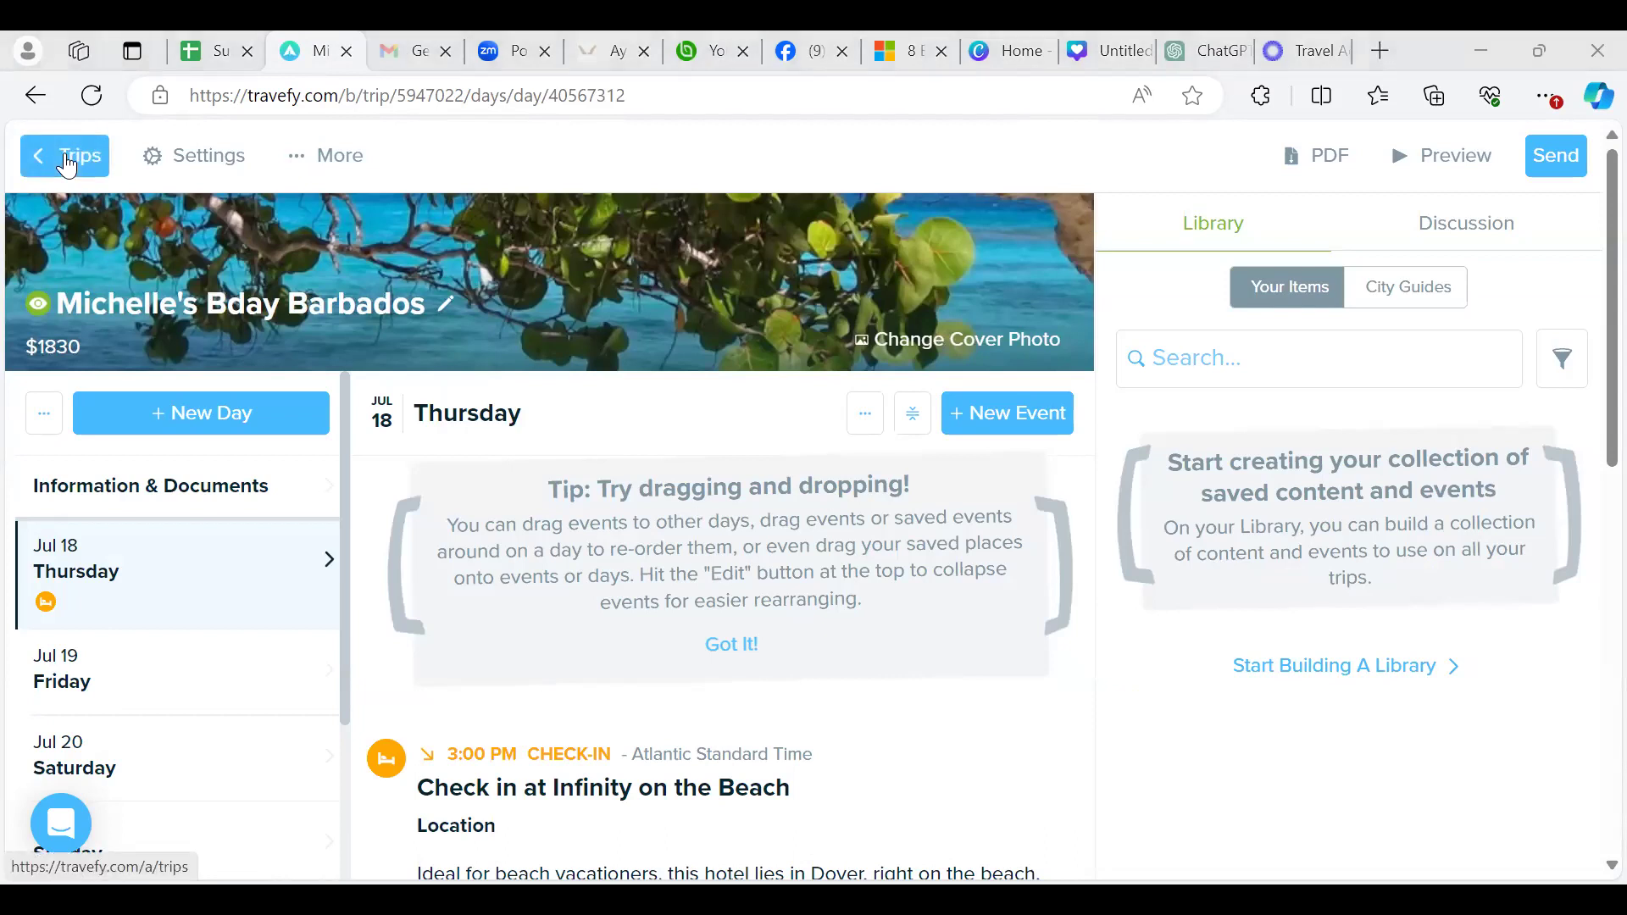
{"action": "left_click", "coordinate": [67, 165]}
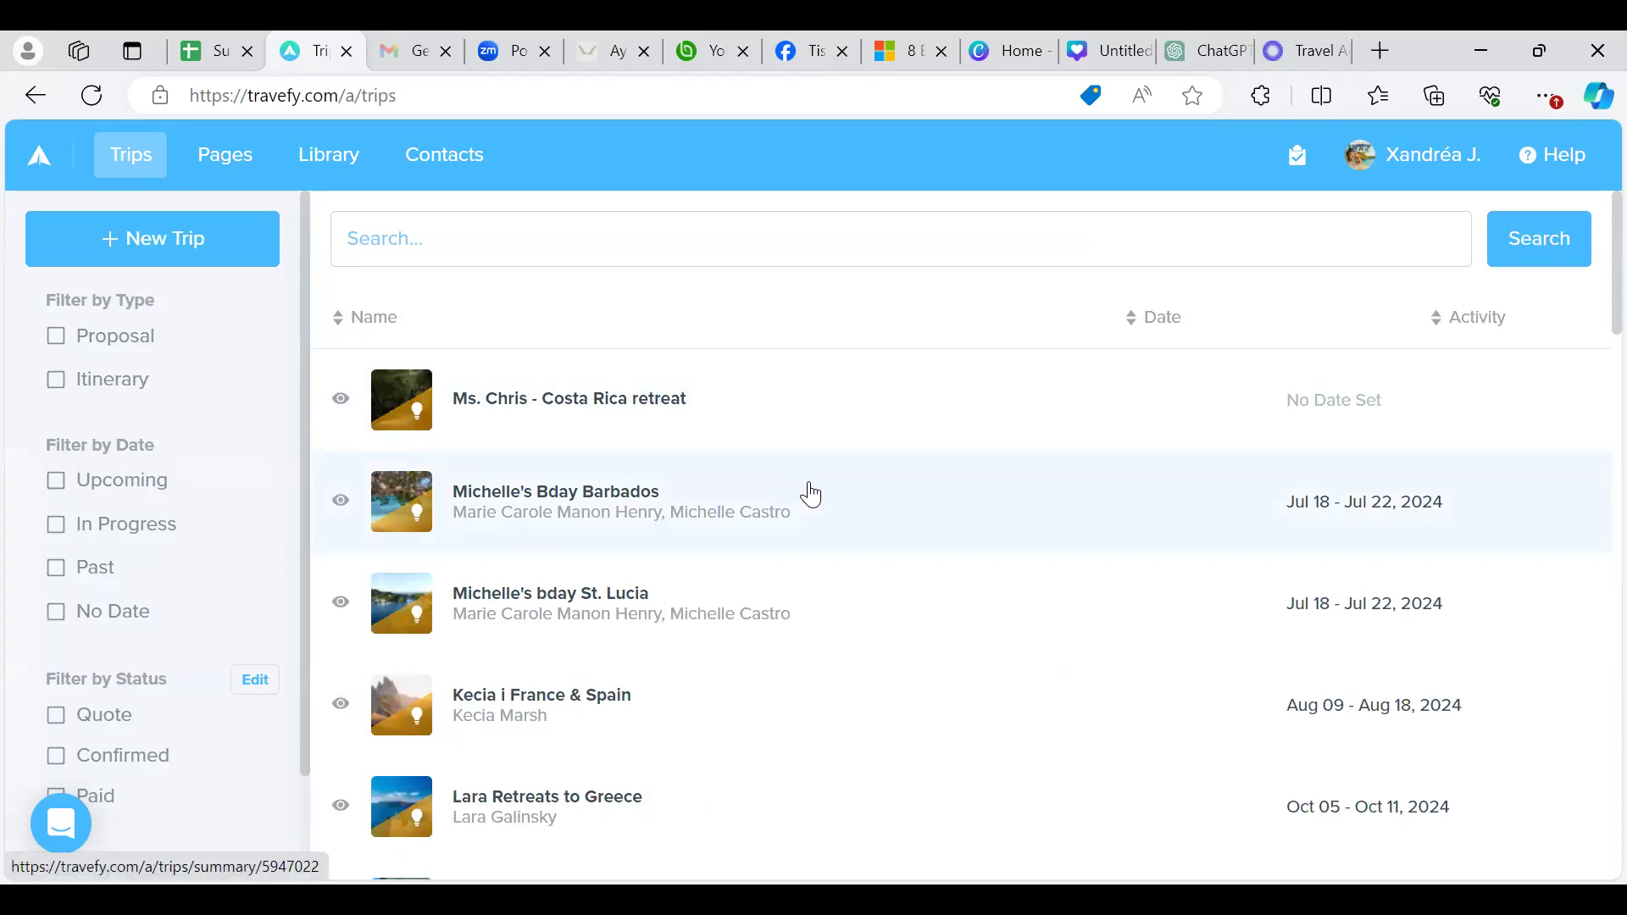
{"action": "scroll", "coordinate": [811, 494], "scroll_direction": "down", "scroll_amount": 2}
{"action": "scroll", "coordinate": [812, 495], "scroll_direction": "down", "scroll_amount": 4}
{"action": "scroll", "coordinate": [812, 495], "scroll_direction": "down", "scroll_amount": 1}
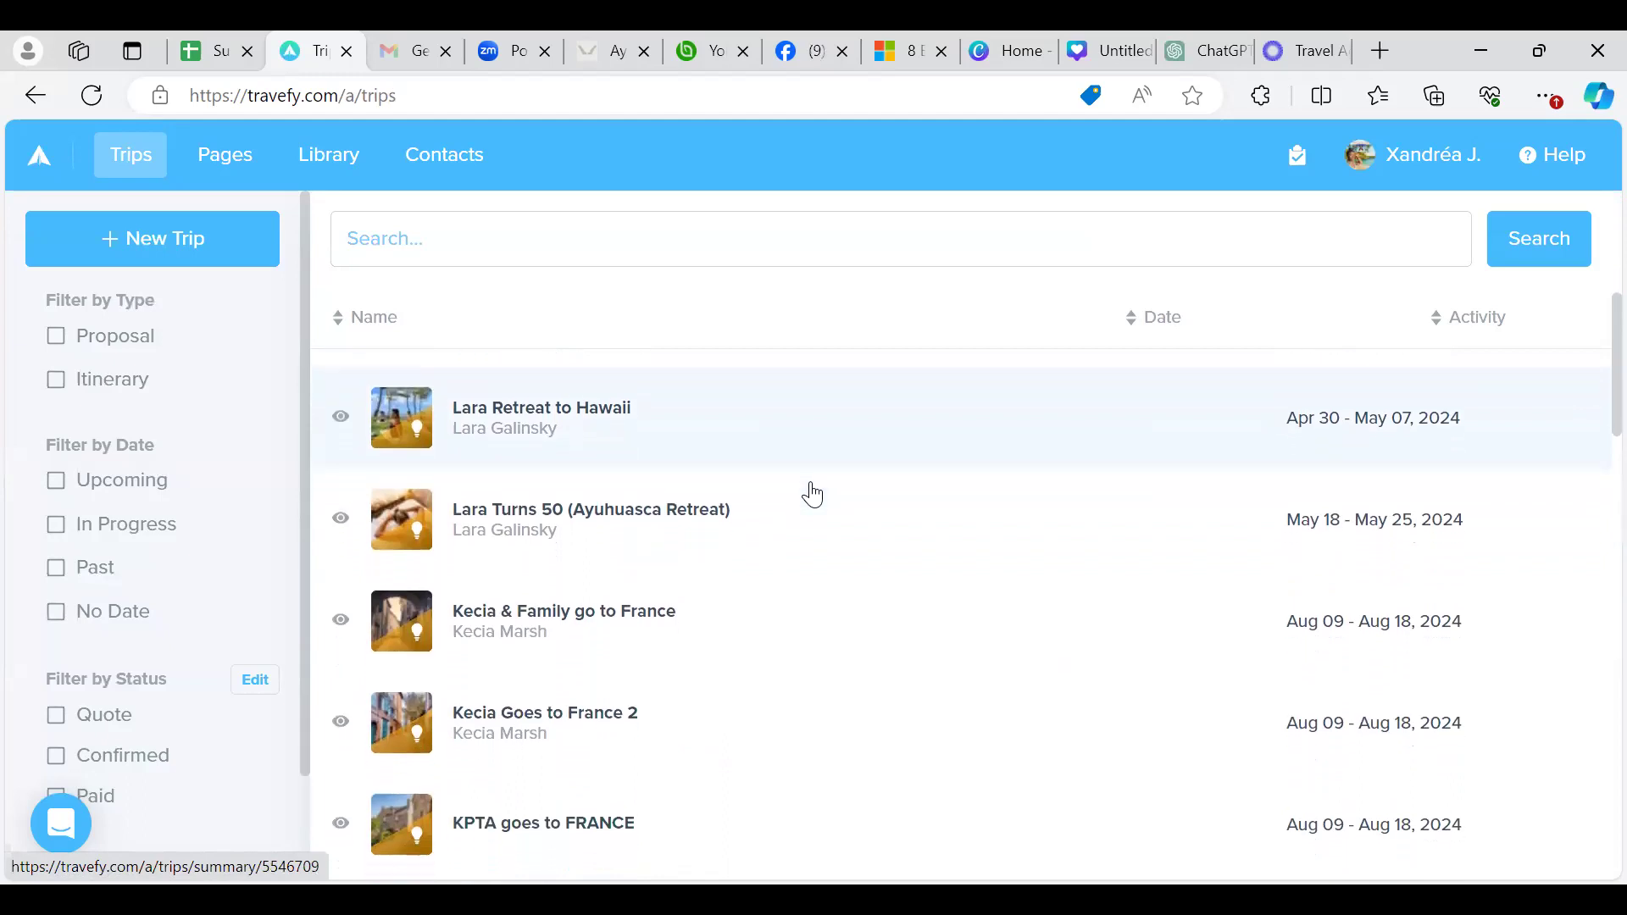
{"action": "scroll", "coordinate": [812, 495], "scroll_direction": "down", "scroll_amount": 1}
{"action": "scroll", "coordinate": [813, 495], "scroll_direction": "down", "scroll_amount": 2}
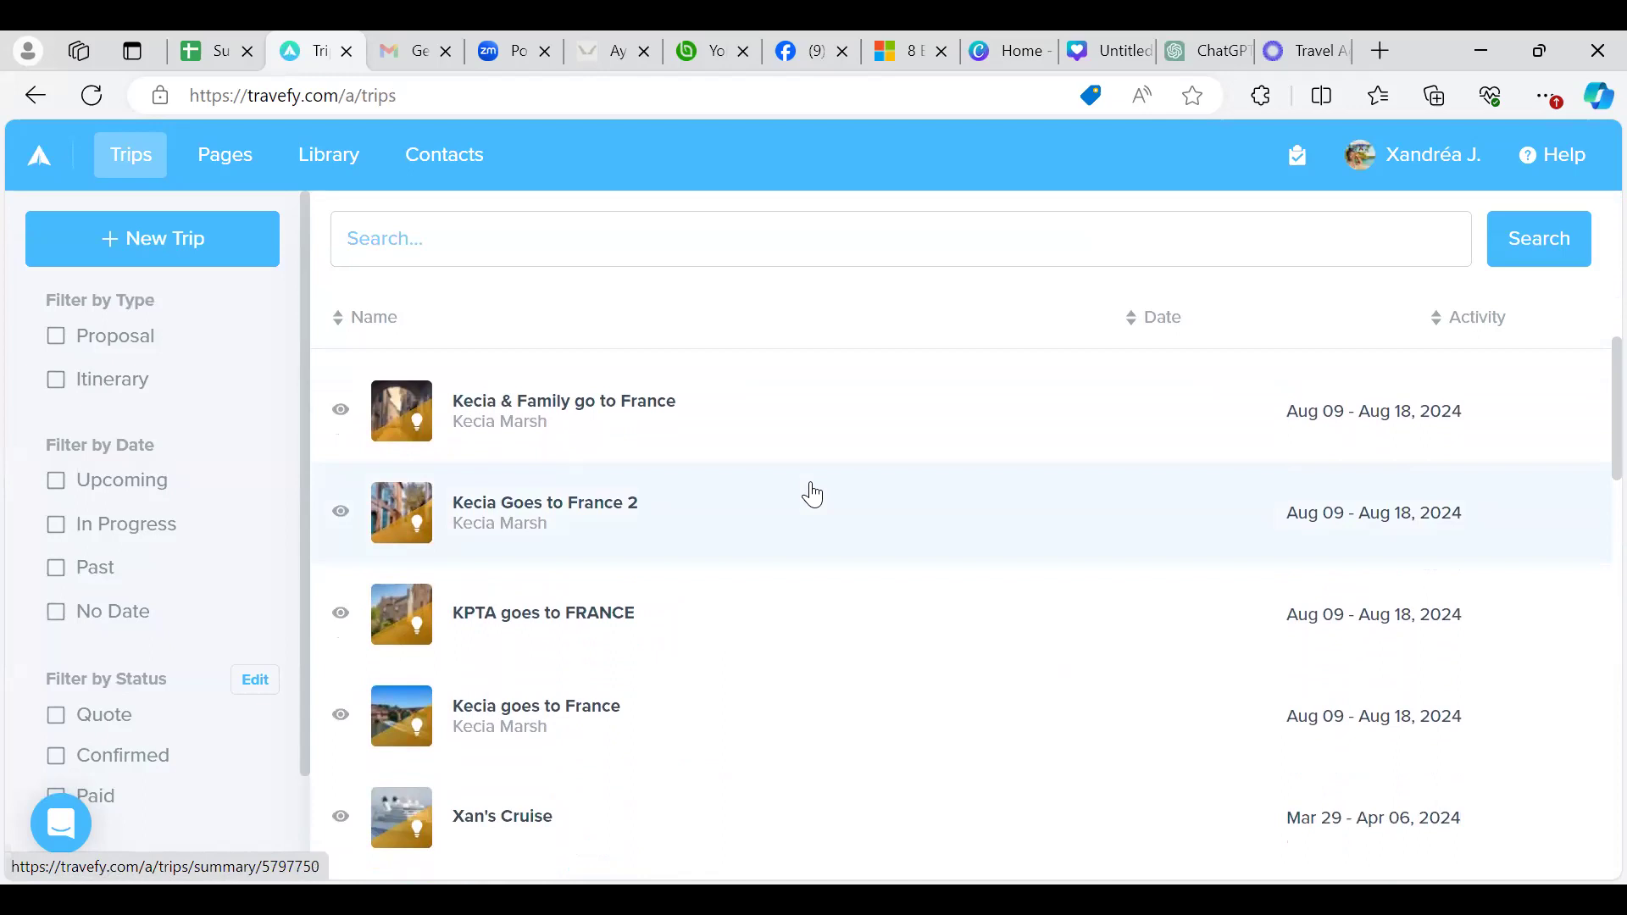
{"action": "scroll", "coordinate": [813, 495], "scroll_direction": "down", "scroll_amount": 1}
{"action": "scroll", "coordinate": [813, 495], "scroll_direction": "down", "scroll_amount": 2}
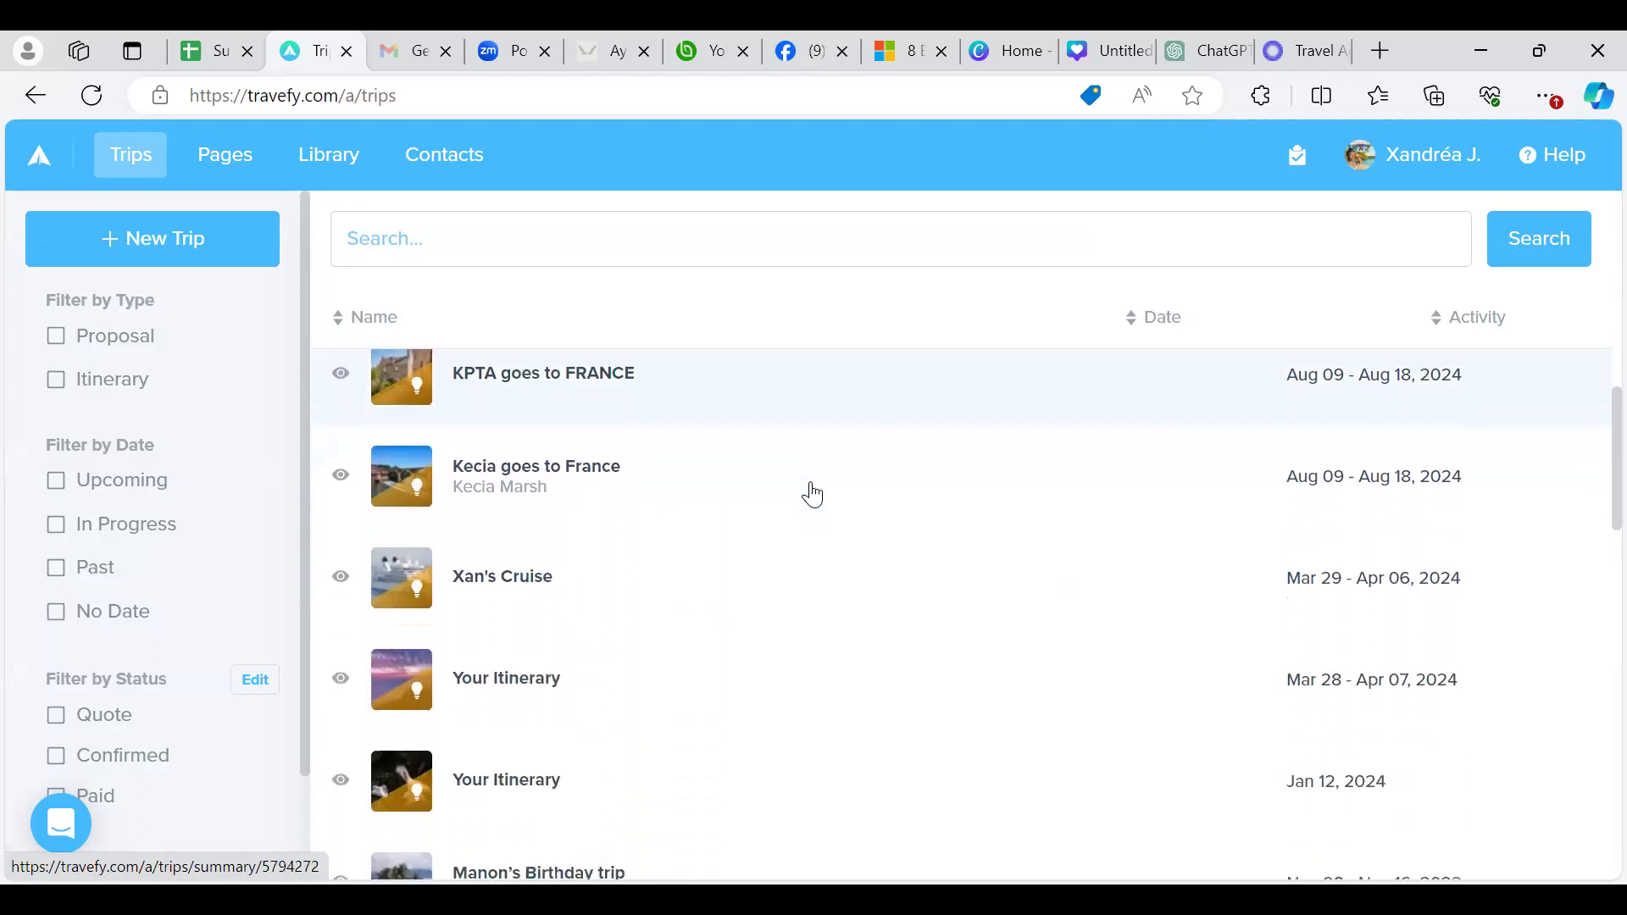
{"action": "scroll", "coordinate": [813, 495], "scroll_direction": "down", "scroll_amount": 1}
{"action": "scroll", "coordinate": [812, 495], "scroll_direction": "down", "scroll_amount": 1}
Review the Trips list back up from the cruise and France trips to the Barbados birthday trip
{"action": "scroll", "coordinate": [813, 495], "scroll_direction": "up", "scroll_amount": 2}
{"action": "scroll", "coordinate": [813, 495], "scroll_direction": "up", "scroll_amount": 3}
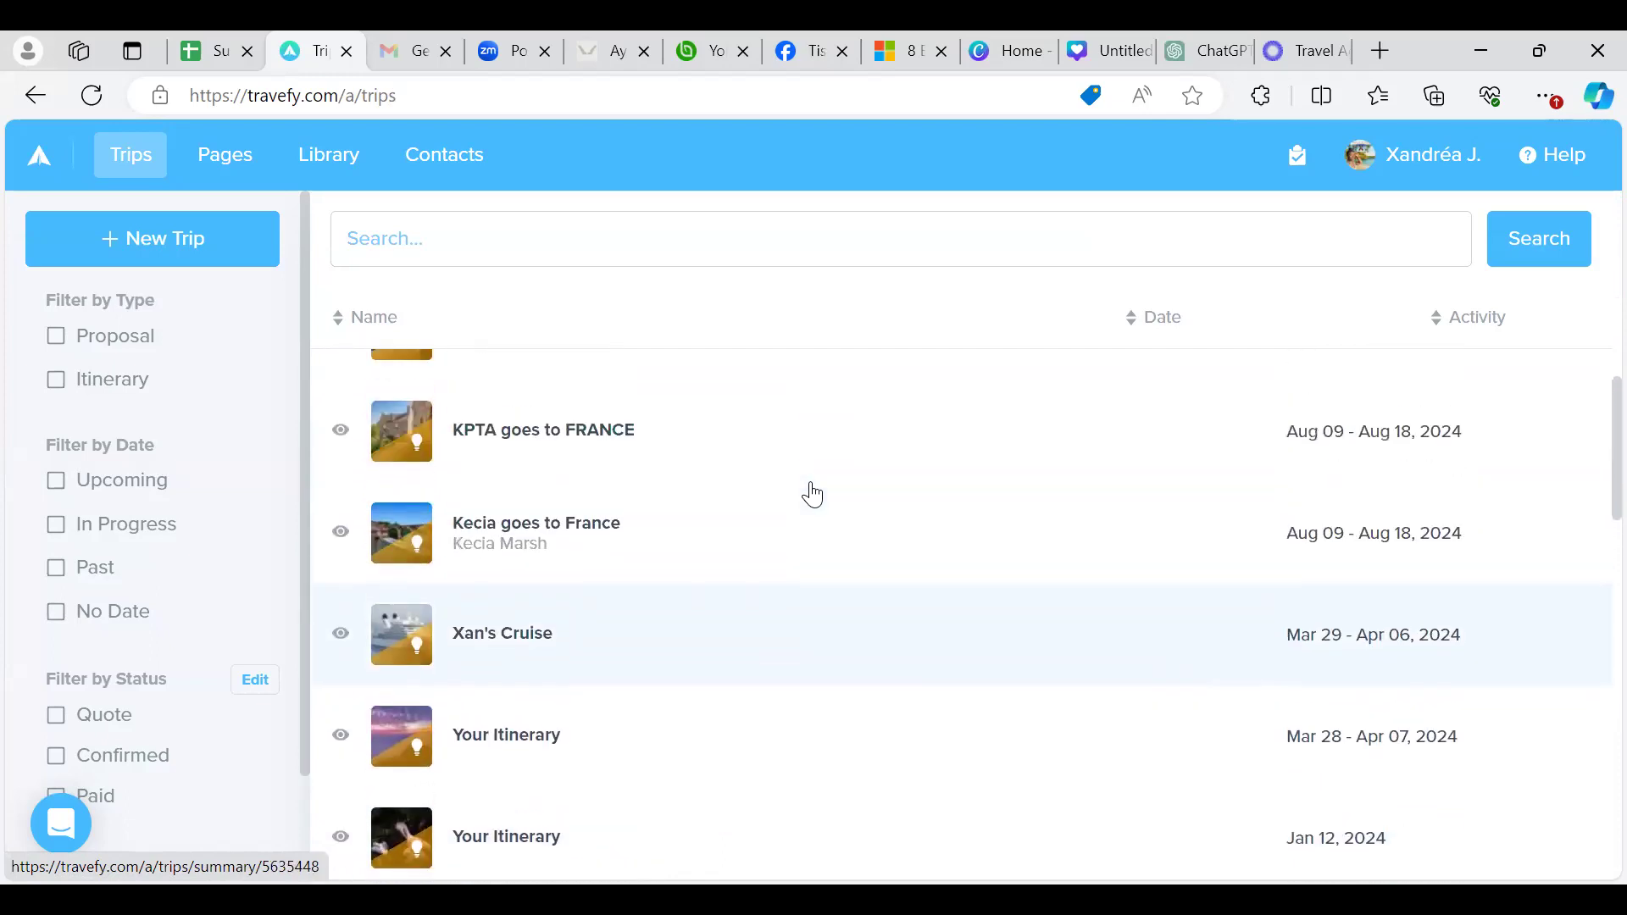
{"action": "scroll", "coordinate": [812, 495], "scroll_direction": "up", "scroll_amount": 2}
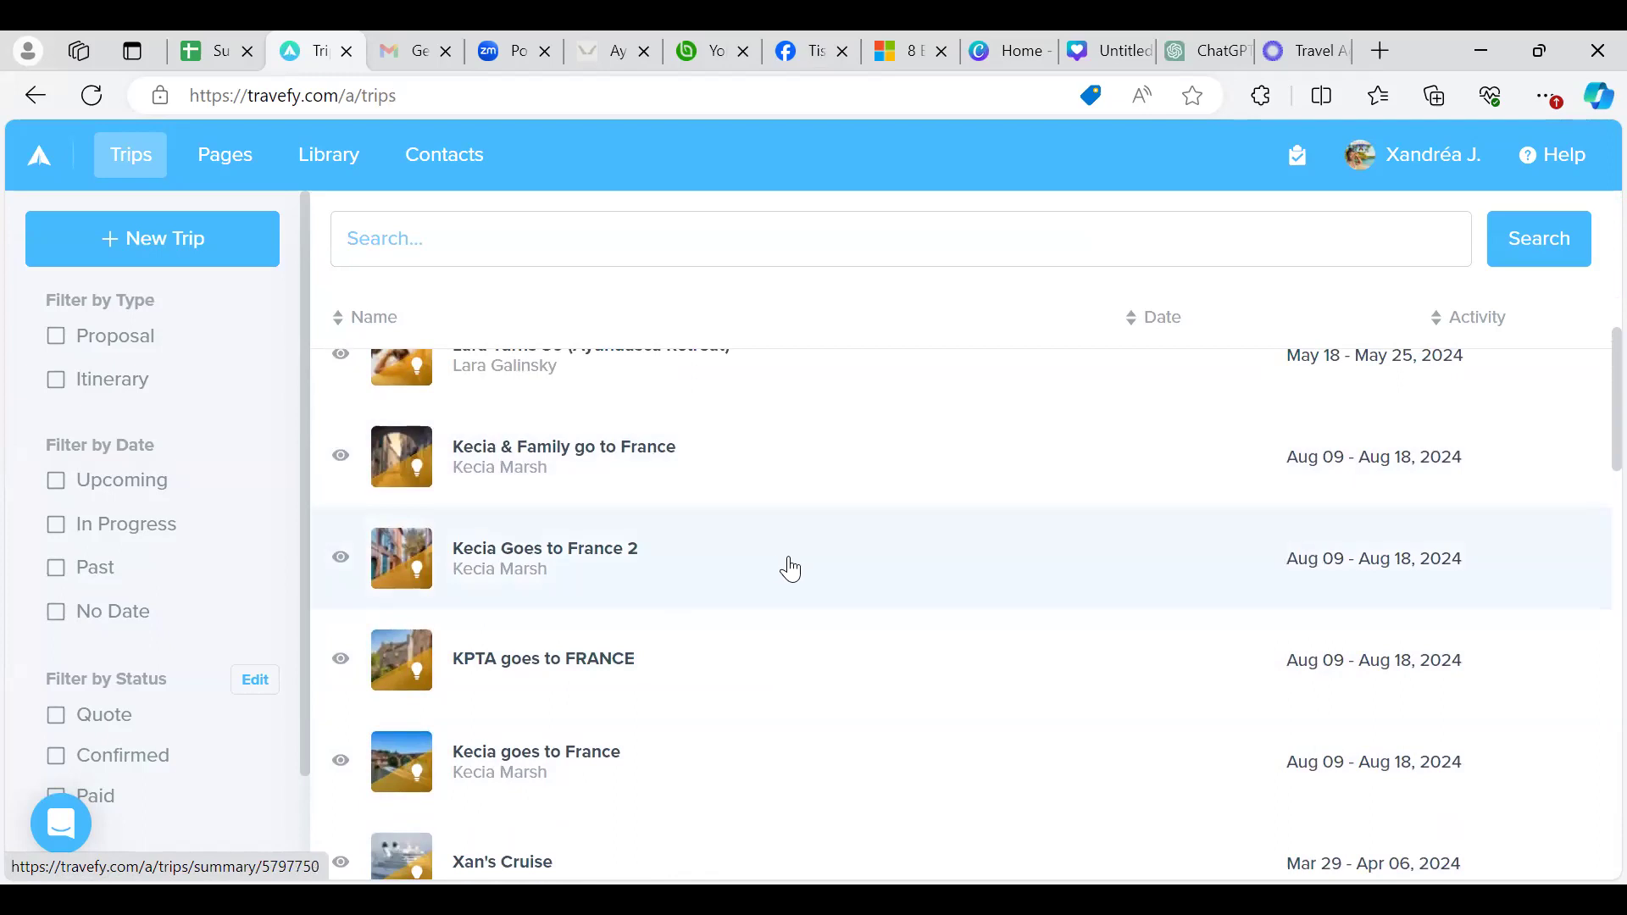
{"action": "scroll", "coordinate": [791, 568], "scroll_direction": "up", "scroll_amount": 2}
{"action": "scroll", "coordinate": [790, 568], "scroll_direction": "up", "scroll_amount": 2}
{"action": "scroll", "coordinate": [790, 569], "scroll_direction": "up", "scroll_amount": 2}
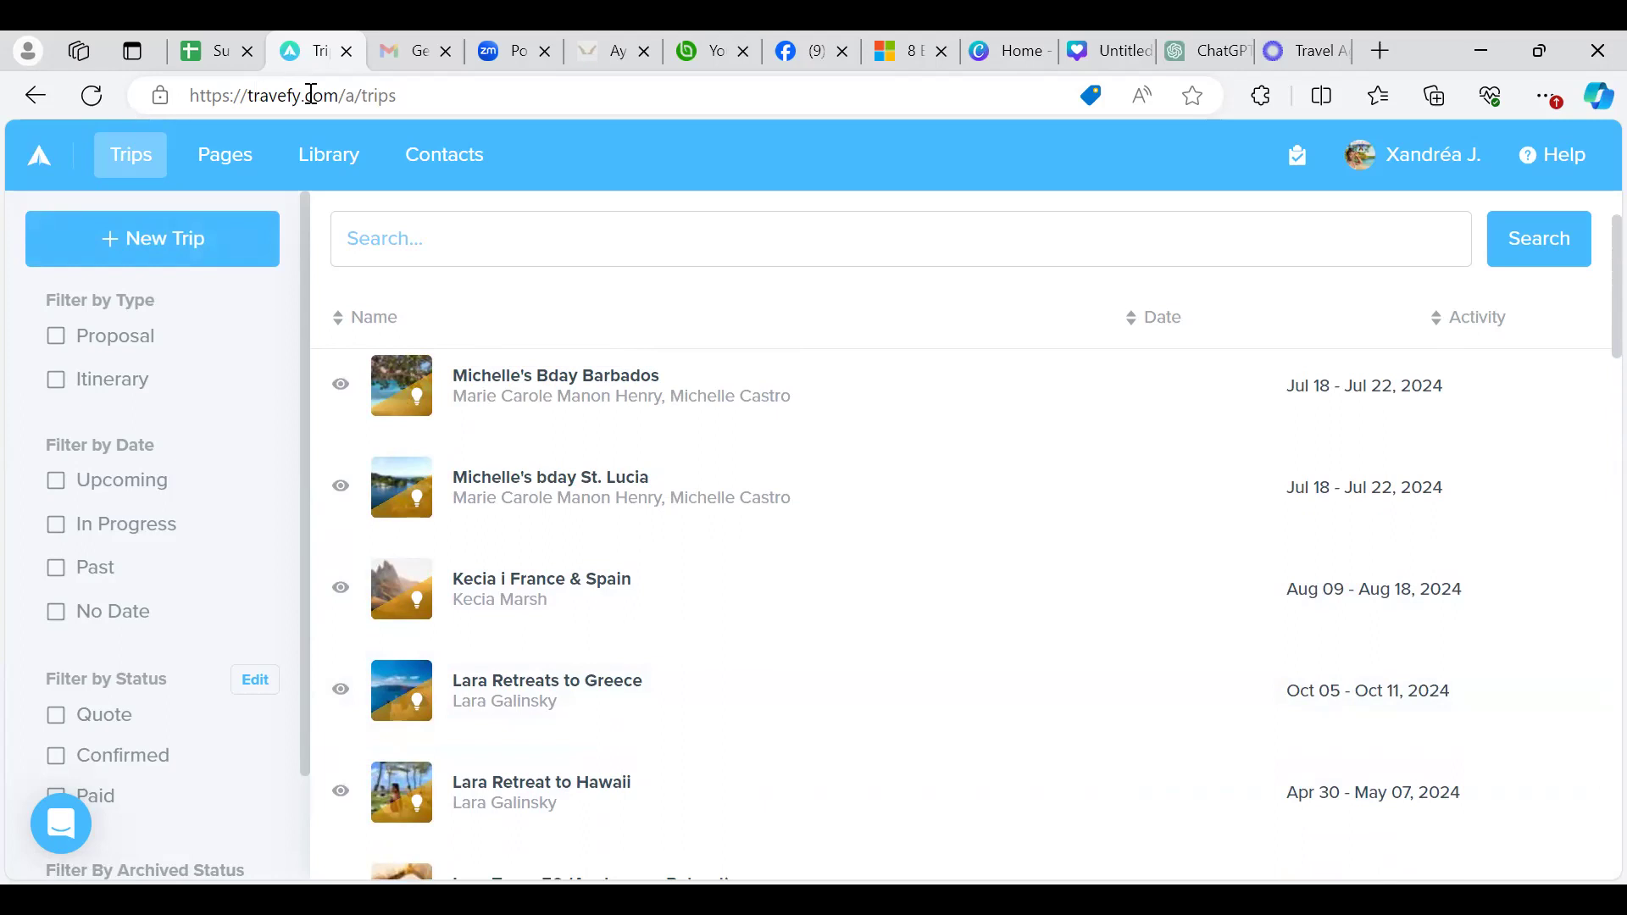
{"action": "left_click_drag", "start_coordinate": [415, 88], "coordinate": [354, 95]}
{"action": "key", "text": "BackSpace"}
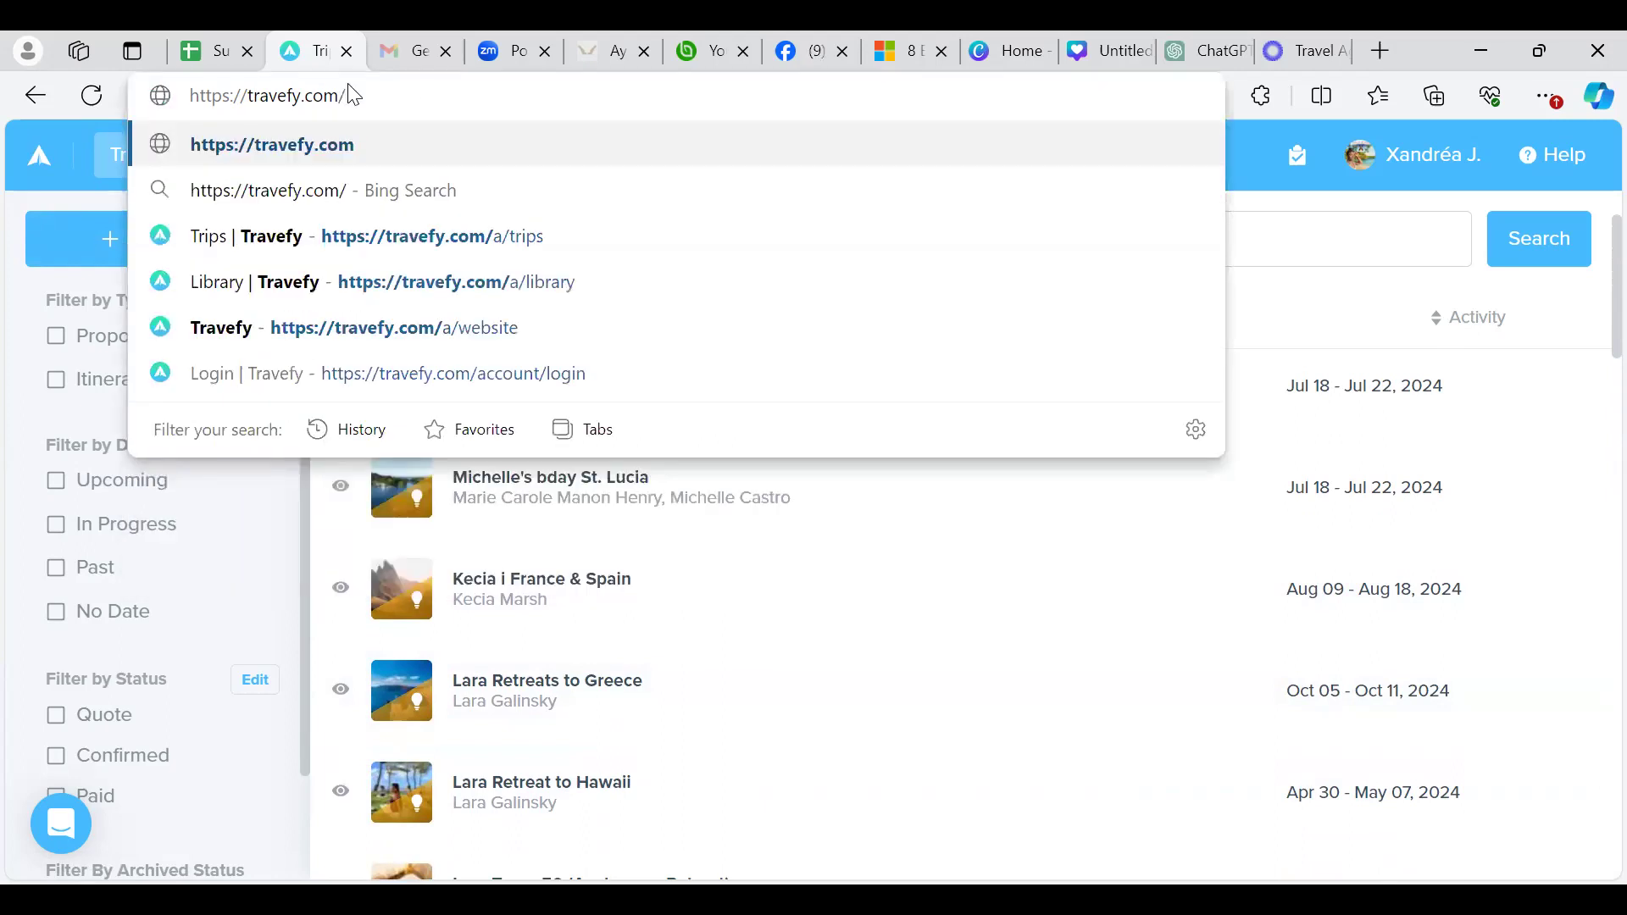
{"action": "key", "text": "Return"}
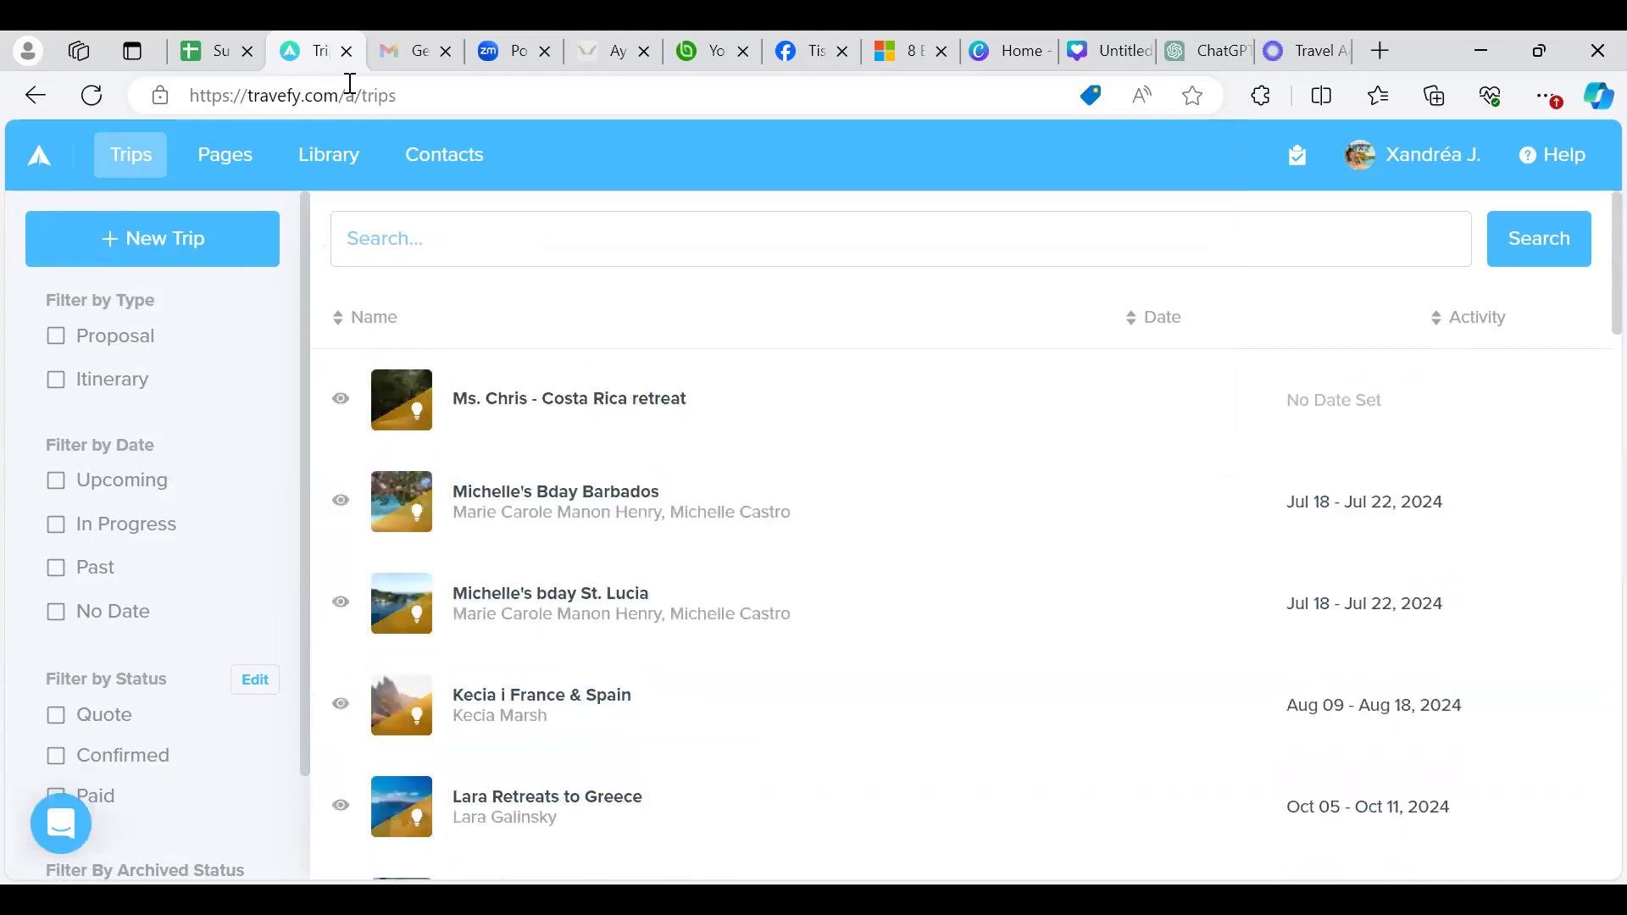
{"action": "left_click", "coordinate": [1420, 157]}
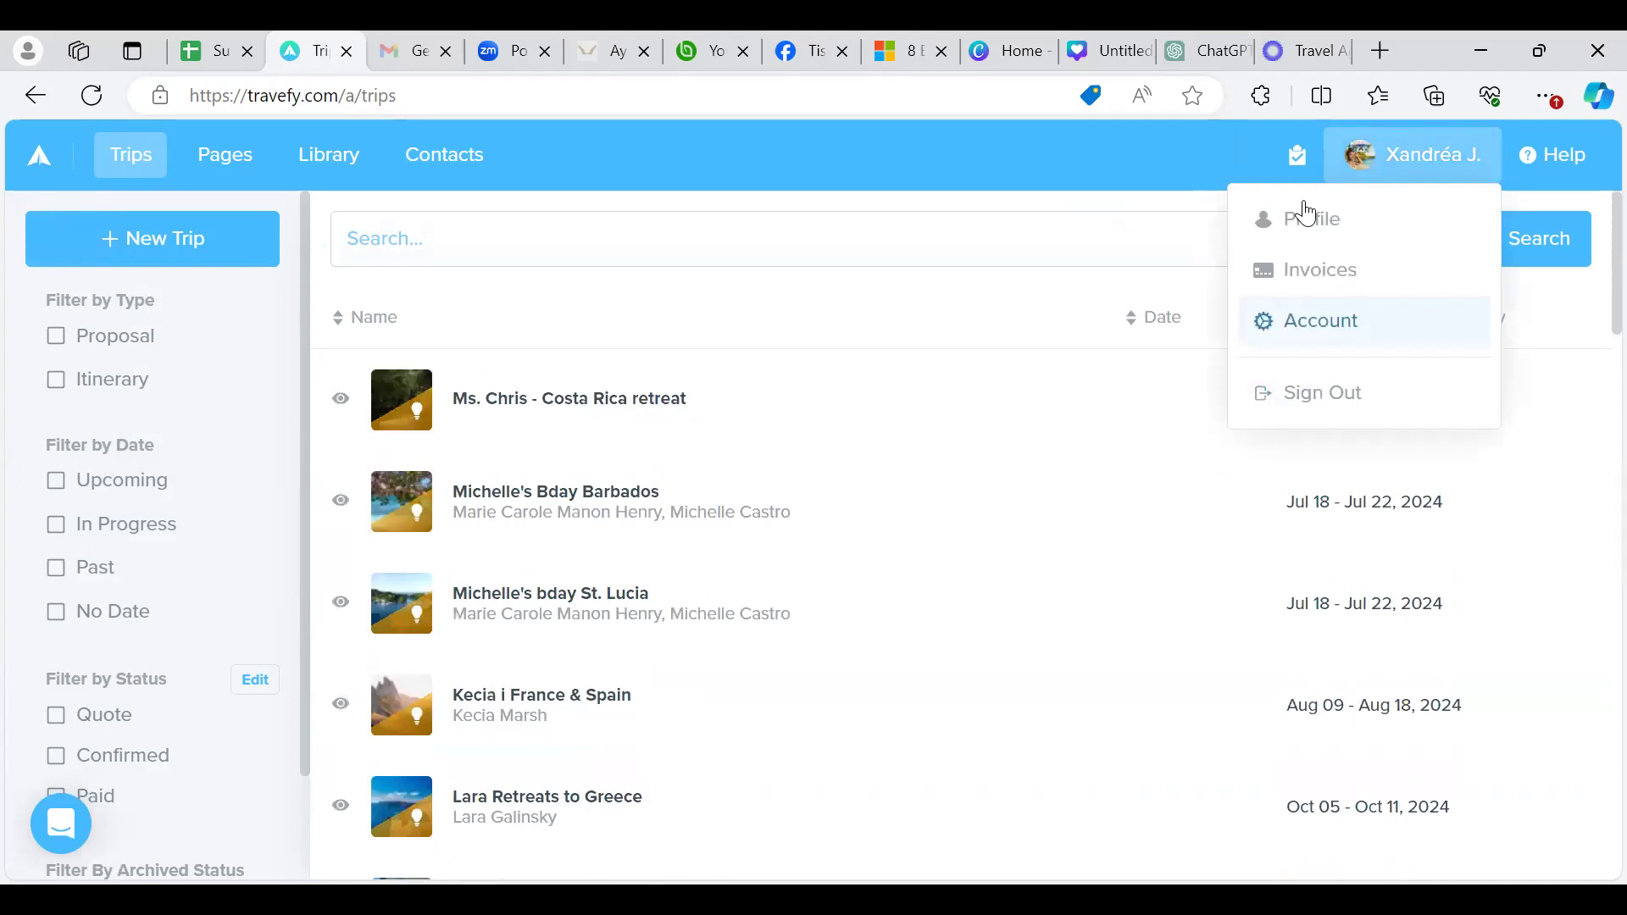
{"action": "left_click", "coordinate": [1303, 60]}
Open travefy.com in a new browser tab
{"action": "left_click", "coordinate": [1379, 49]}
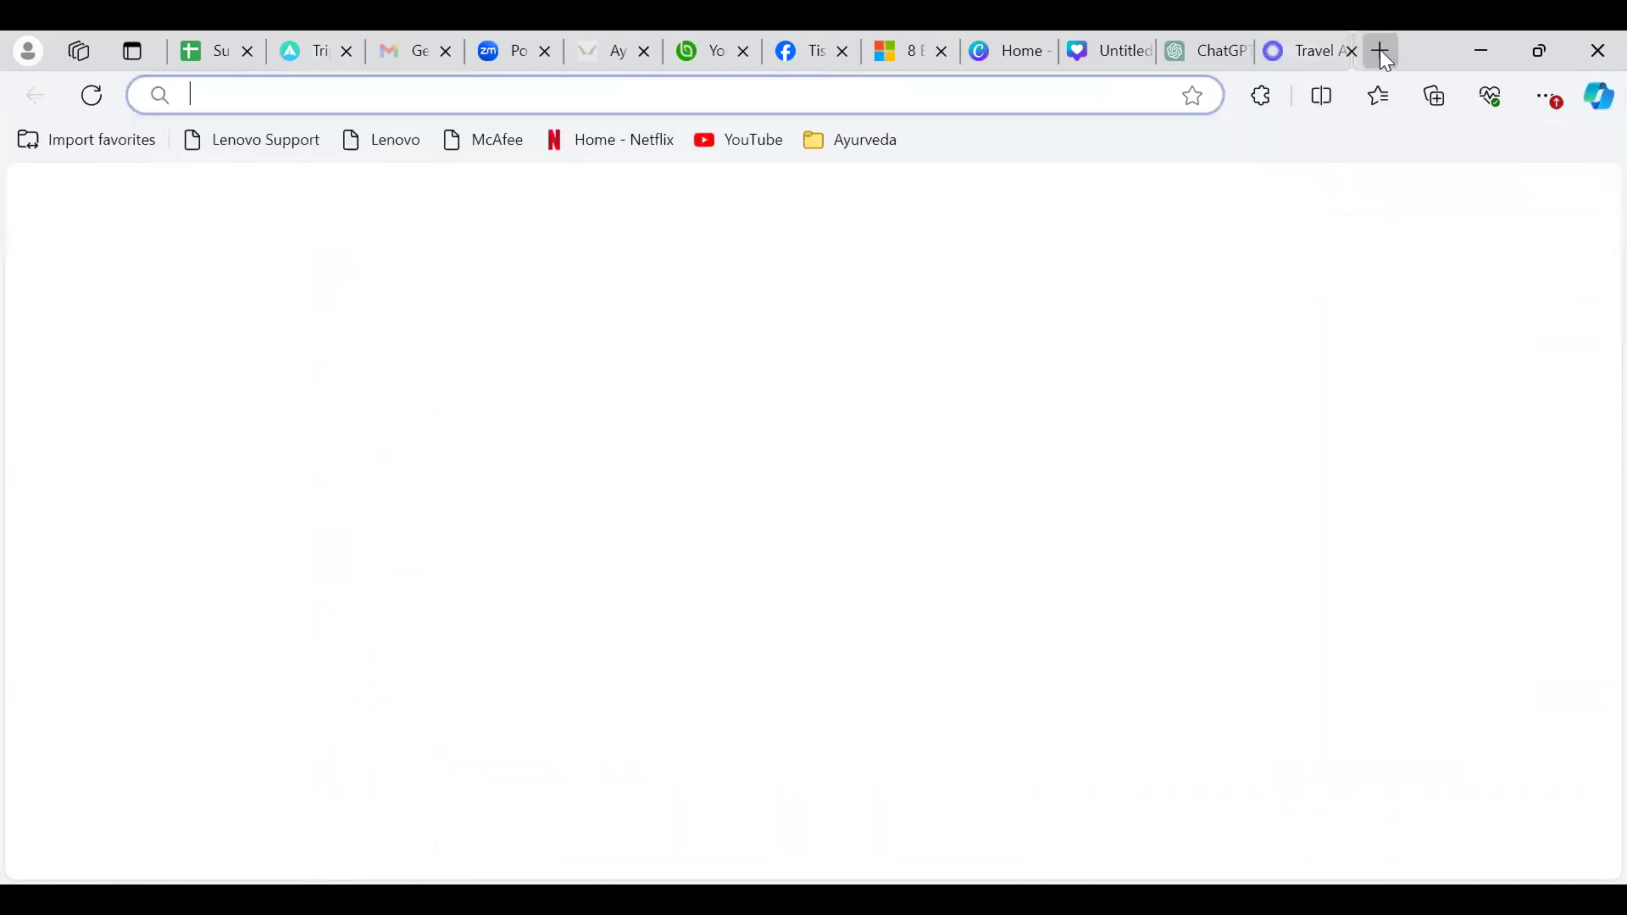
{"action": "type", "text": "tra"}
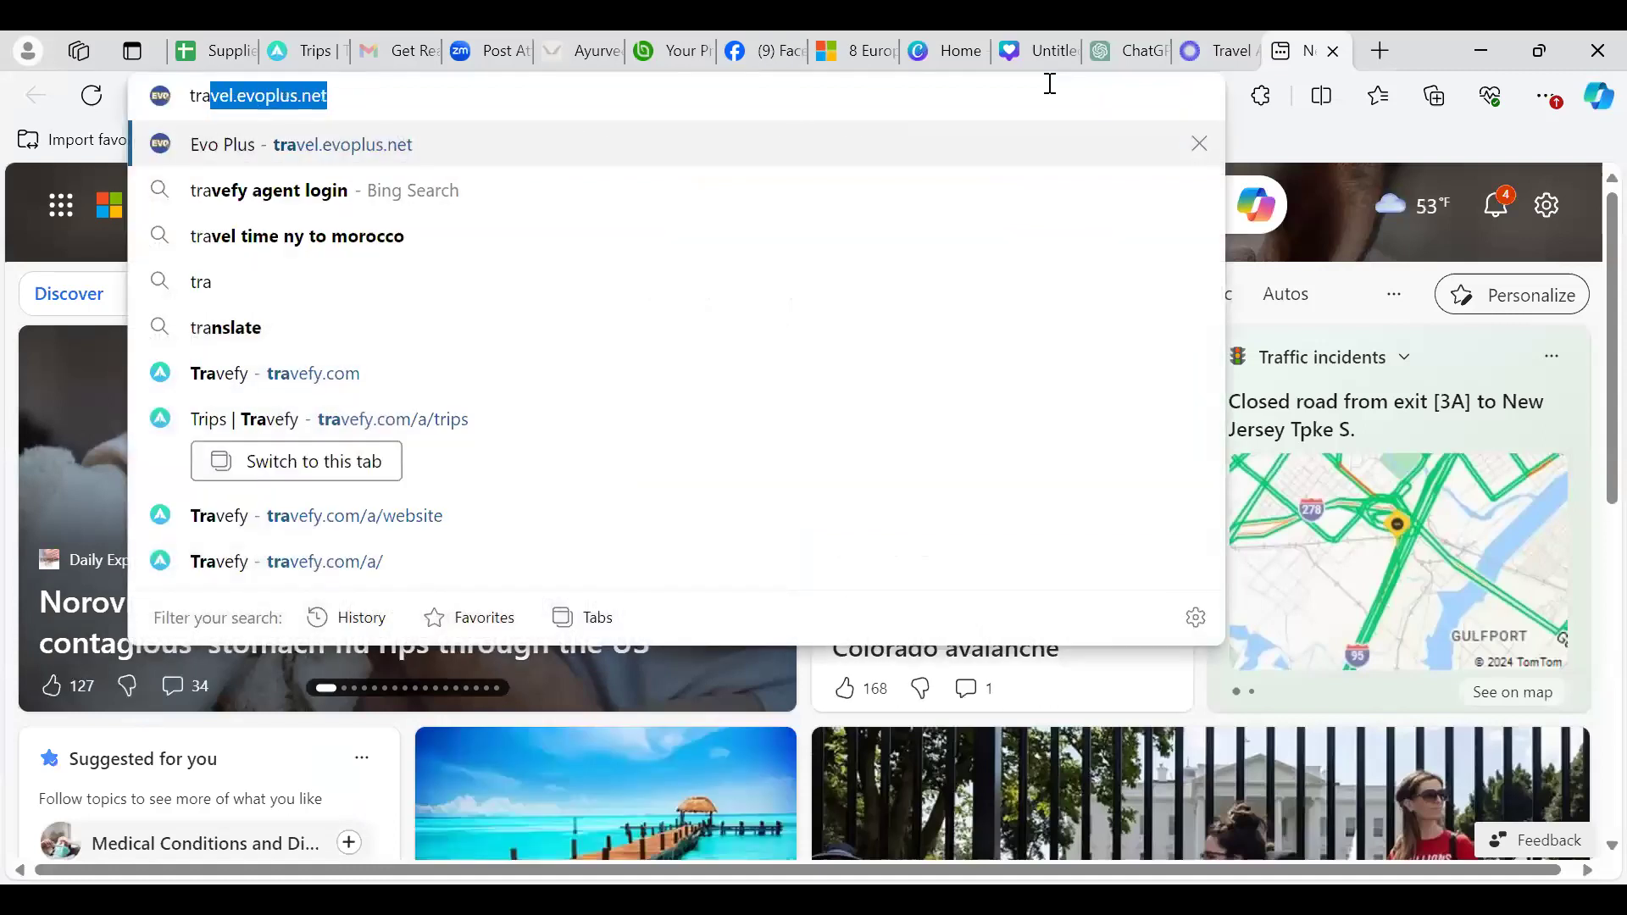
{"action": "type", "text": "vefy"}
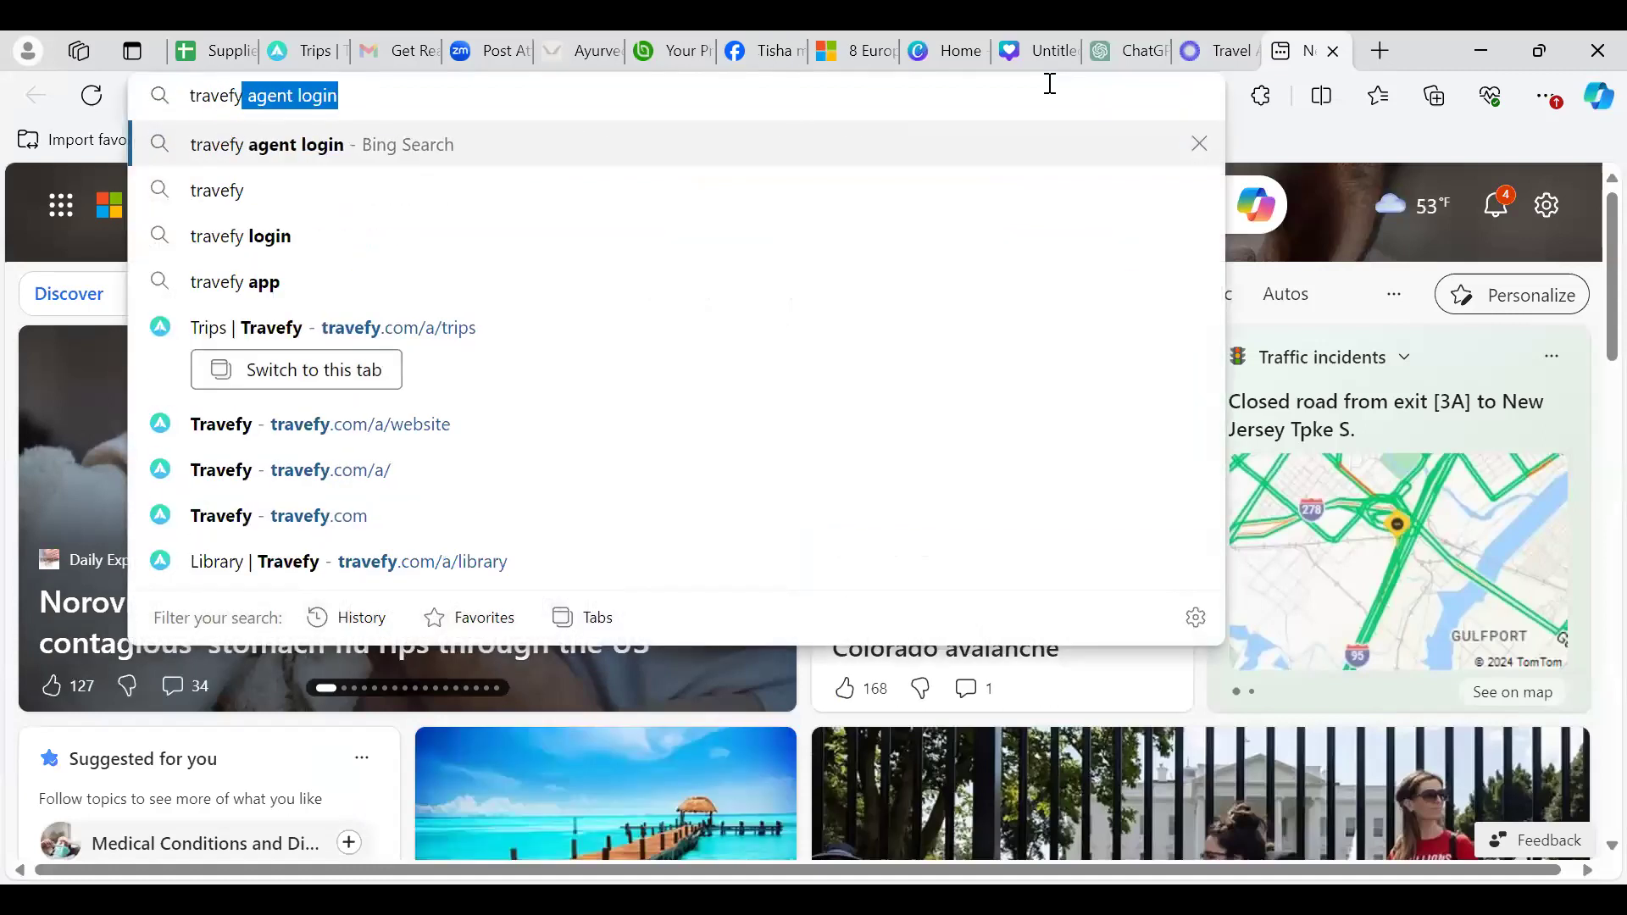
{"action": "type", "text": ".com"}
{"action": "key", "text": "Return"}
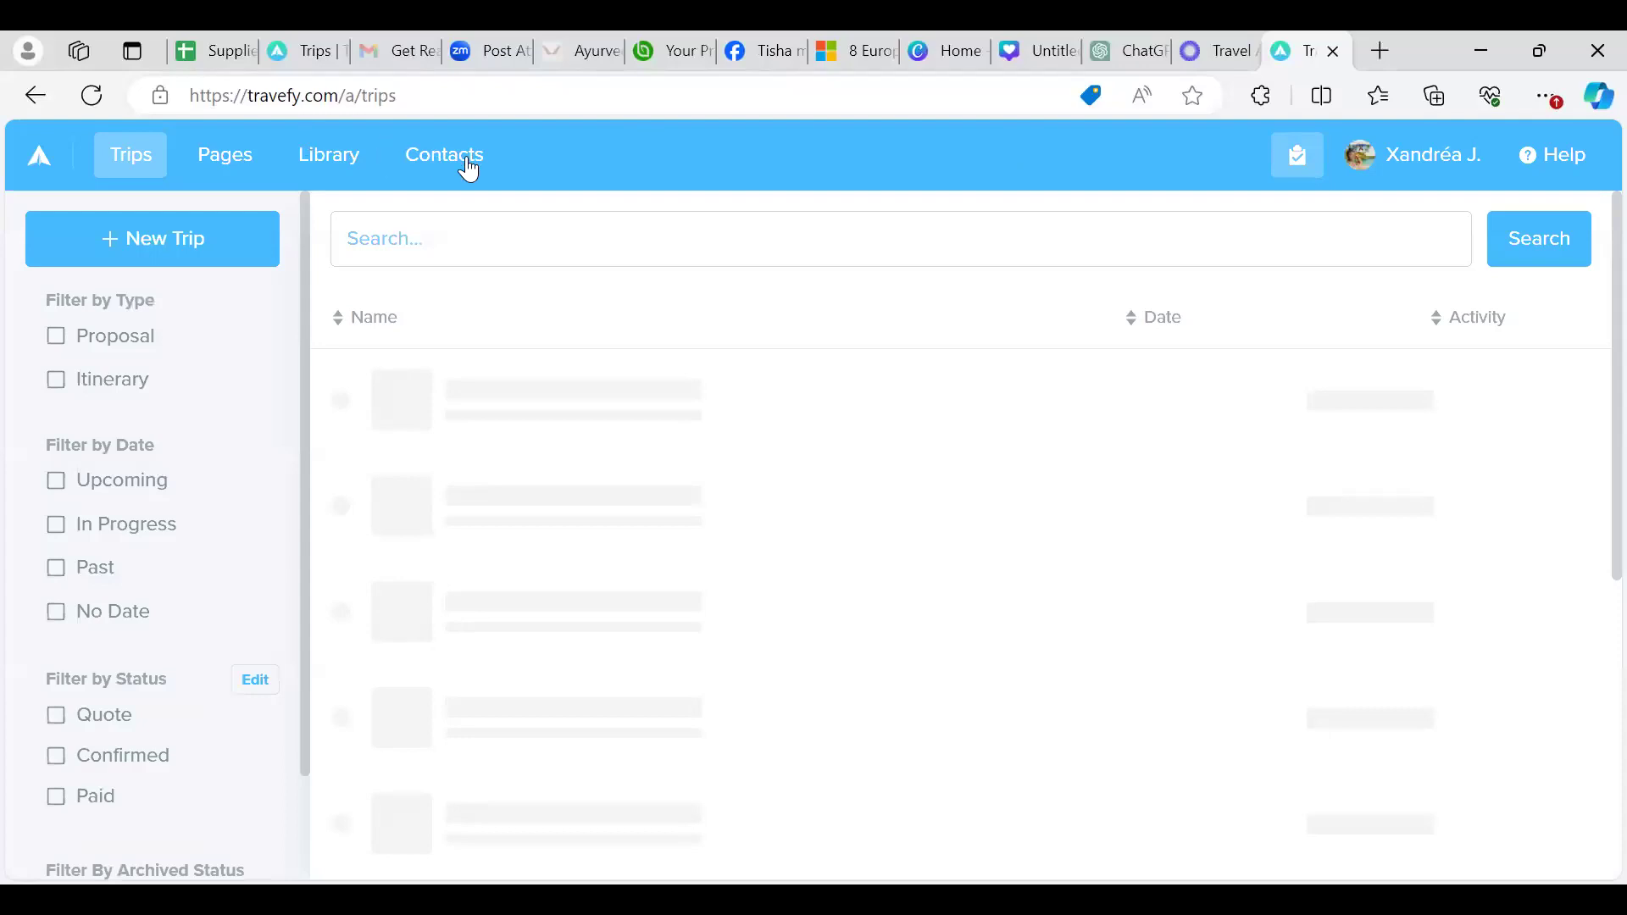
Sign out of the Travefy account and go from the login page to the public Travefy homepage
{"action": "left_click", "coordinate": [1445, 158]}
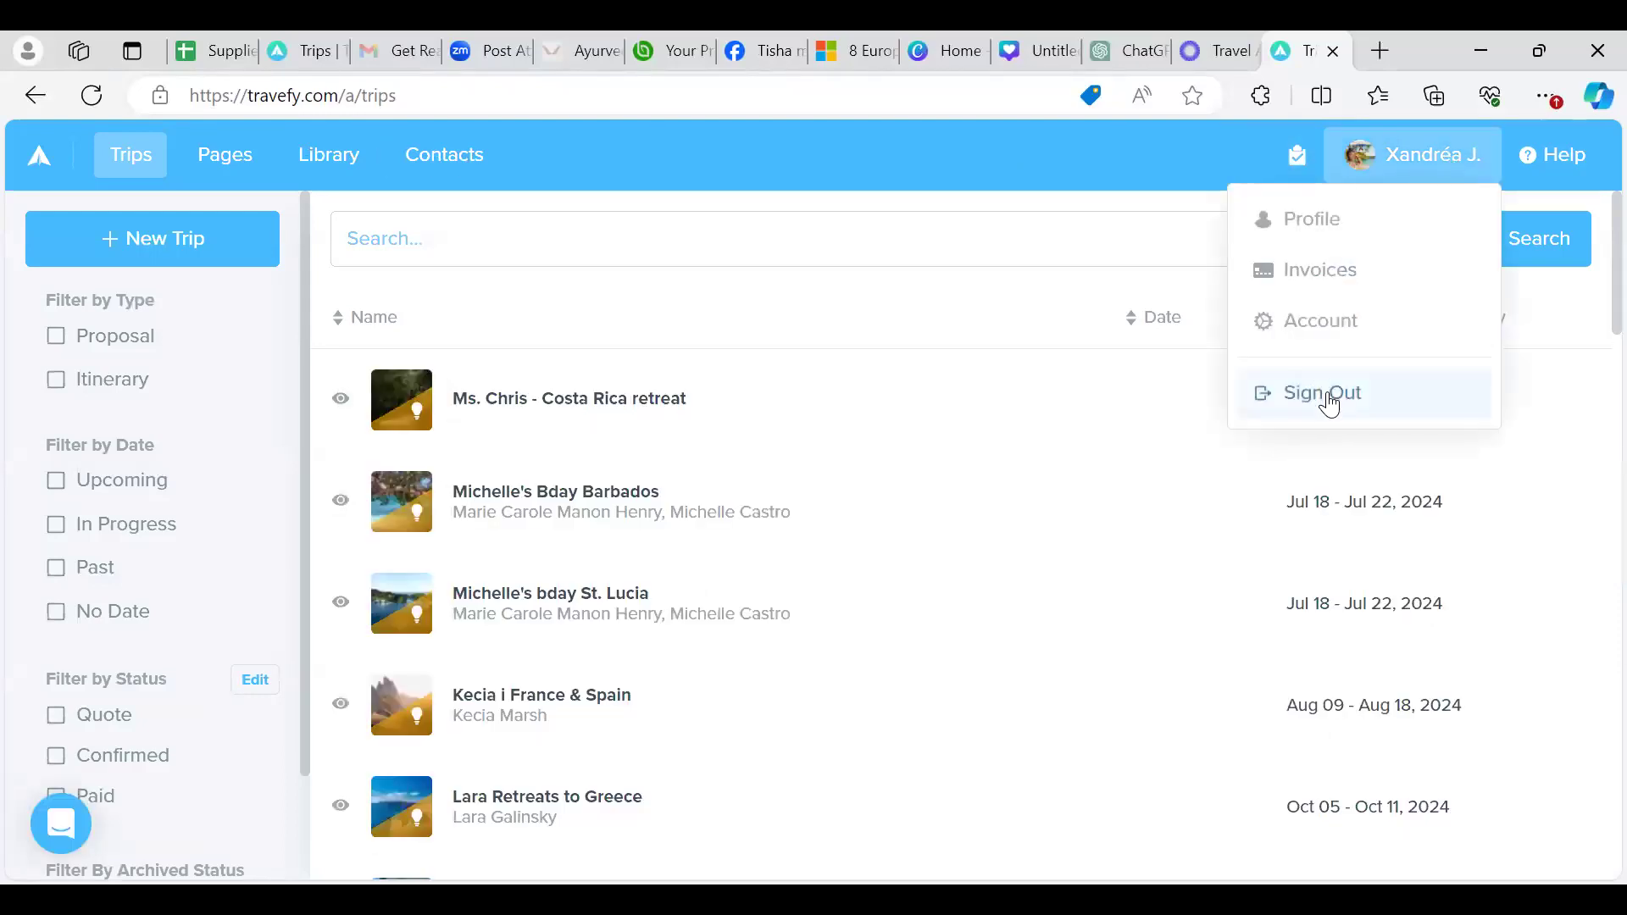
{"action": "left_click", "coordinate": [1324, 393]}
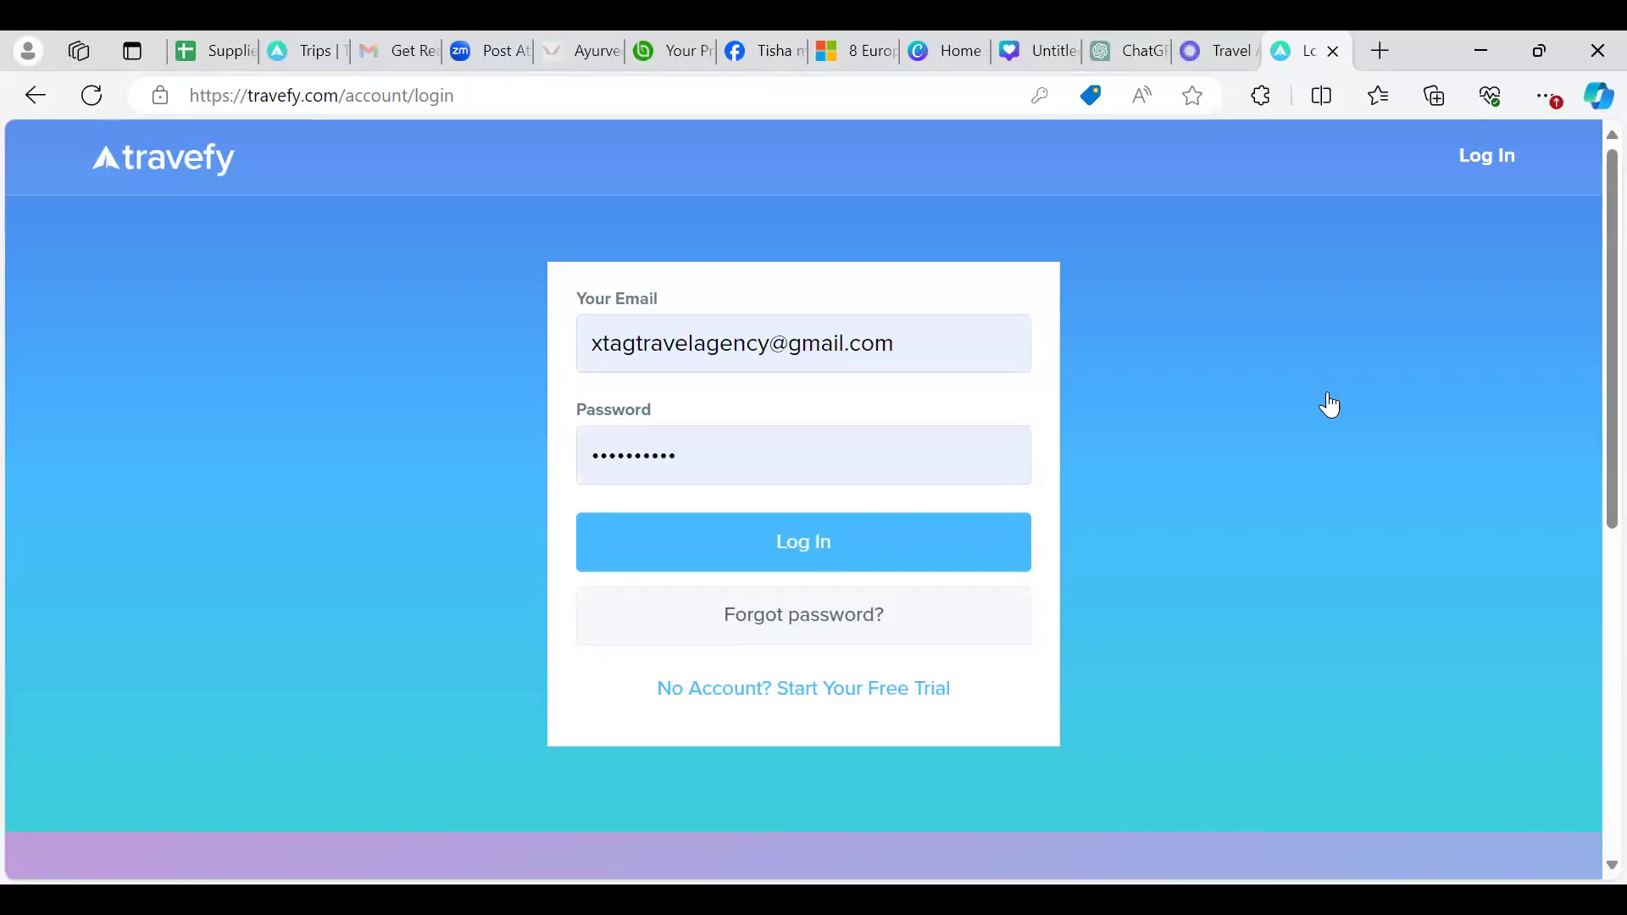
{"action": "scroll", "coordinate": [1328, 405], "scroll_direction": "down", "scroll_amount": 2}
{"action": "scroll", "coordinate": [1329, 406], "scroll_direction": "down", "scroll_amount": 6}
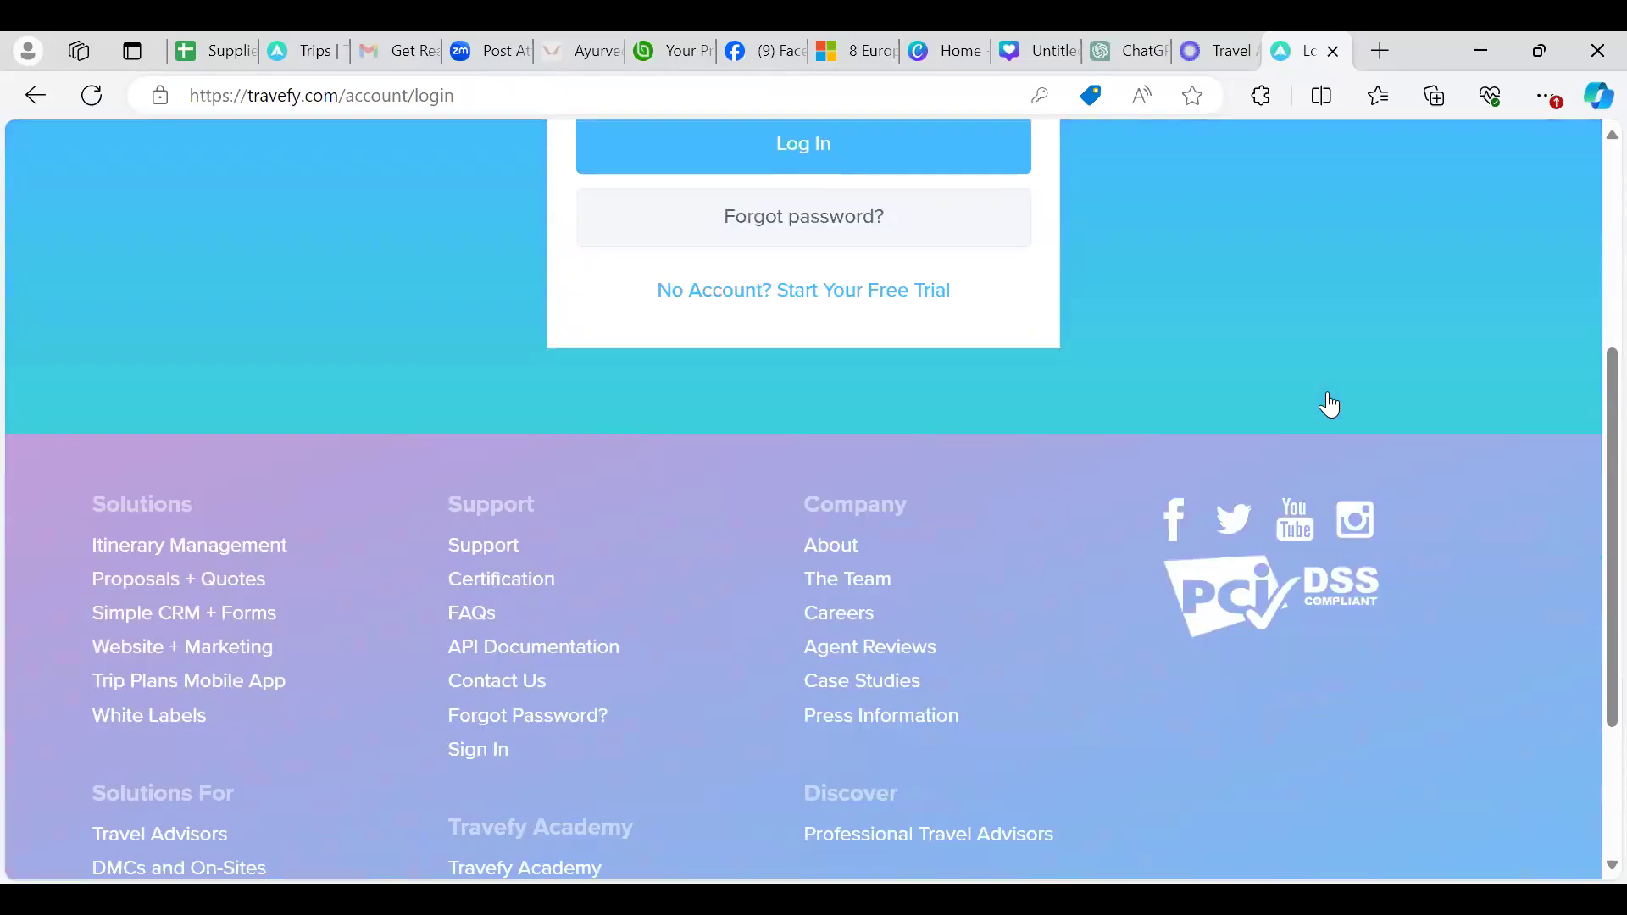
{"action": "scroll", "coordinate": [1328, 405], "scroll_direction": "up", "scroll_amount": 8}
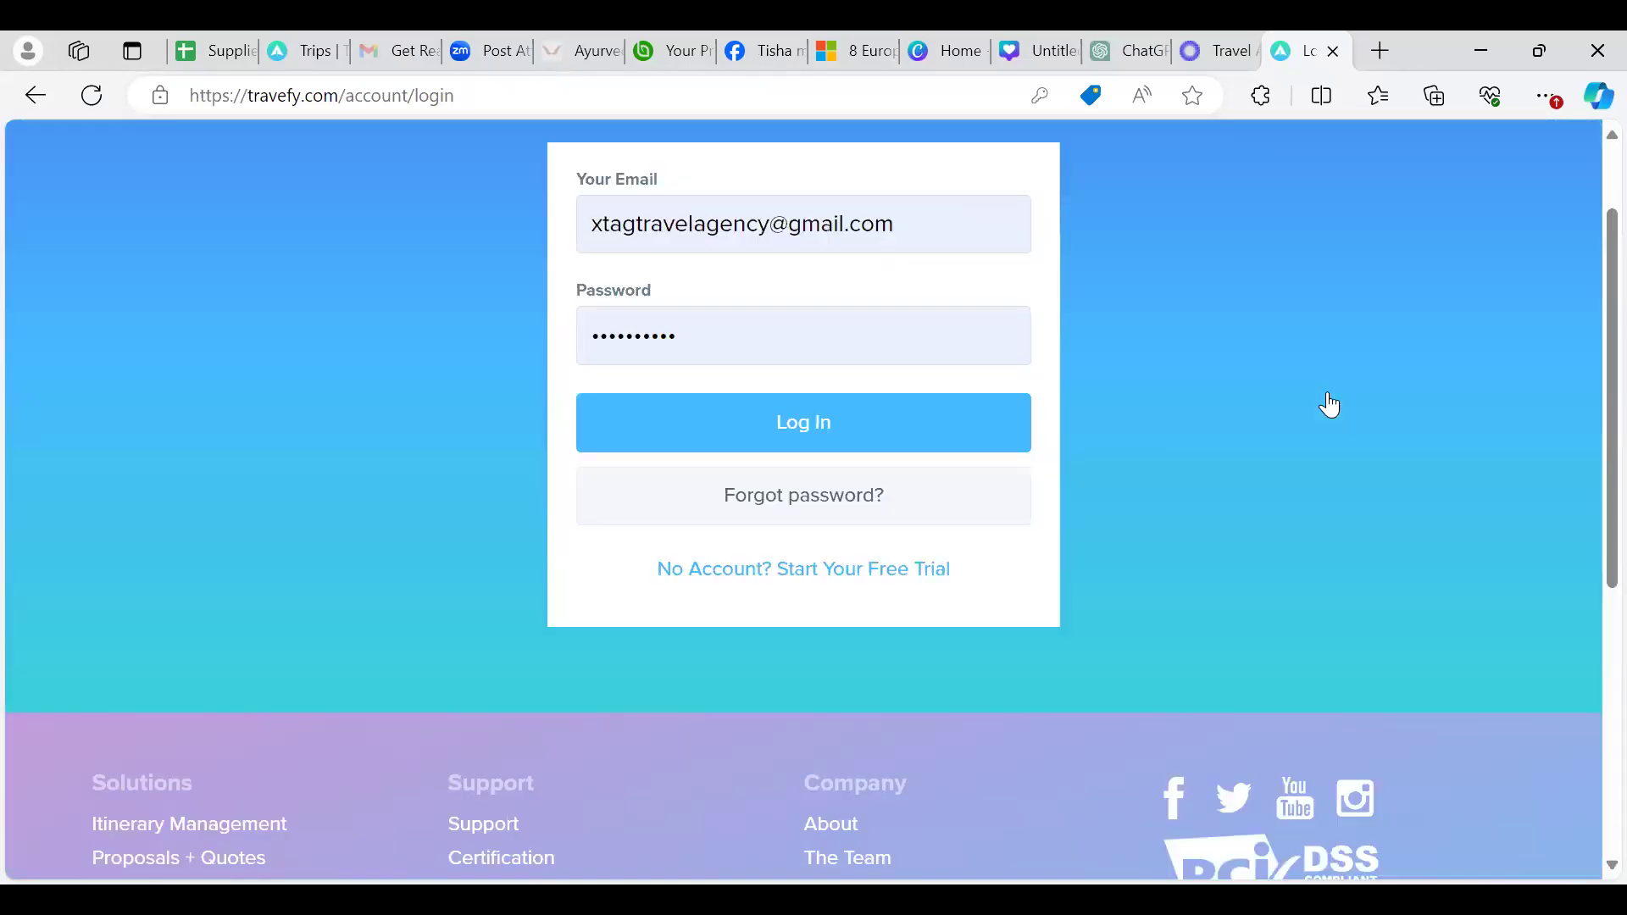
{"action": "left_click", "coordinate": [125, 170]}
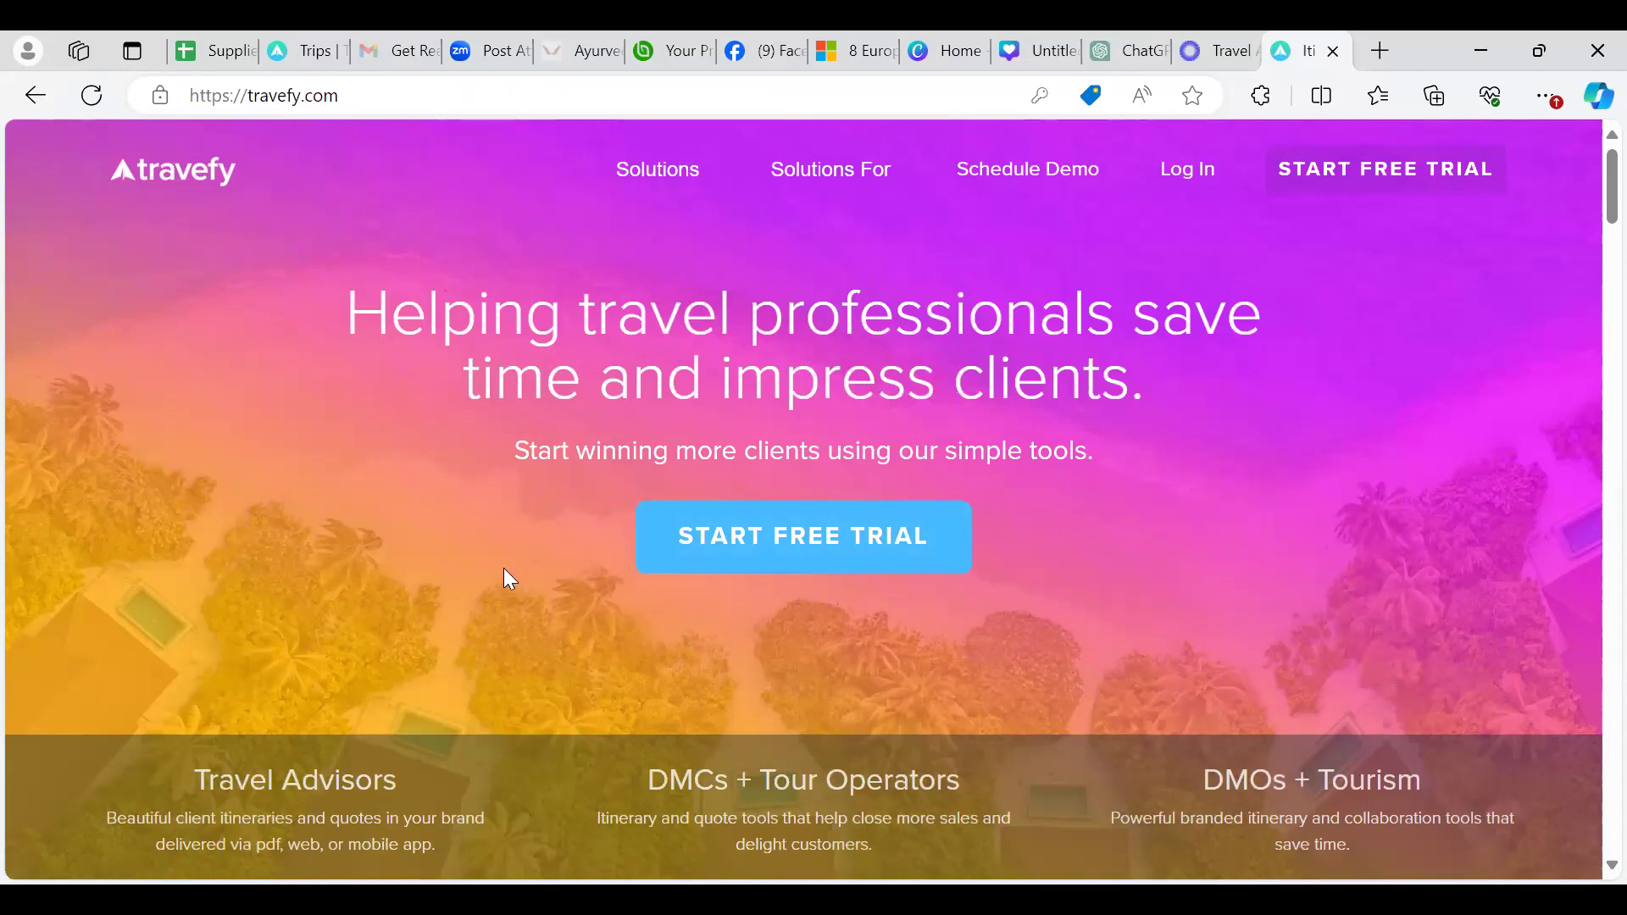
Review the homepage's Travel Advisors, DMCs + Tour Operators and DMOs + Tourism offerings and the device previews below them
{"action": "scroll", "coordinate": [461, 700], "scroll_direction": "down", "scroll_amount": 2}
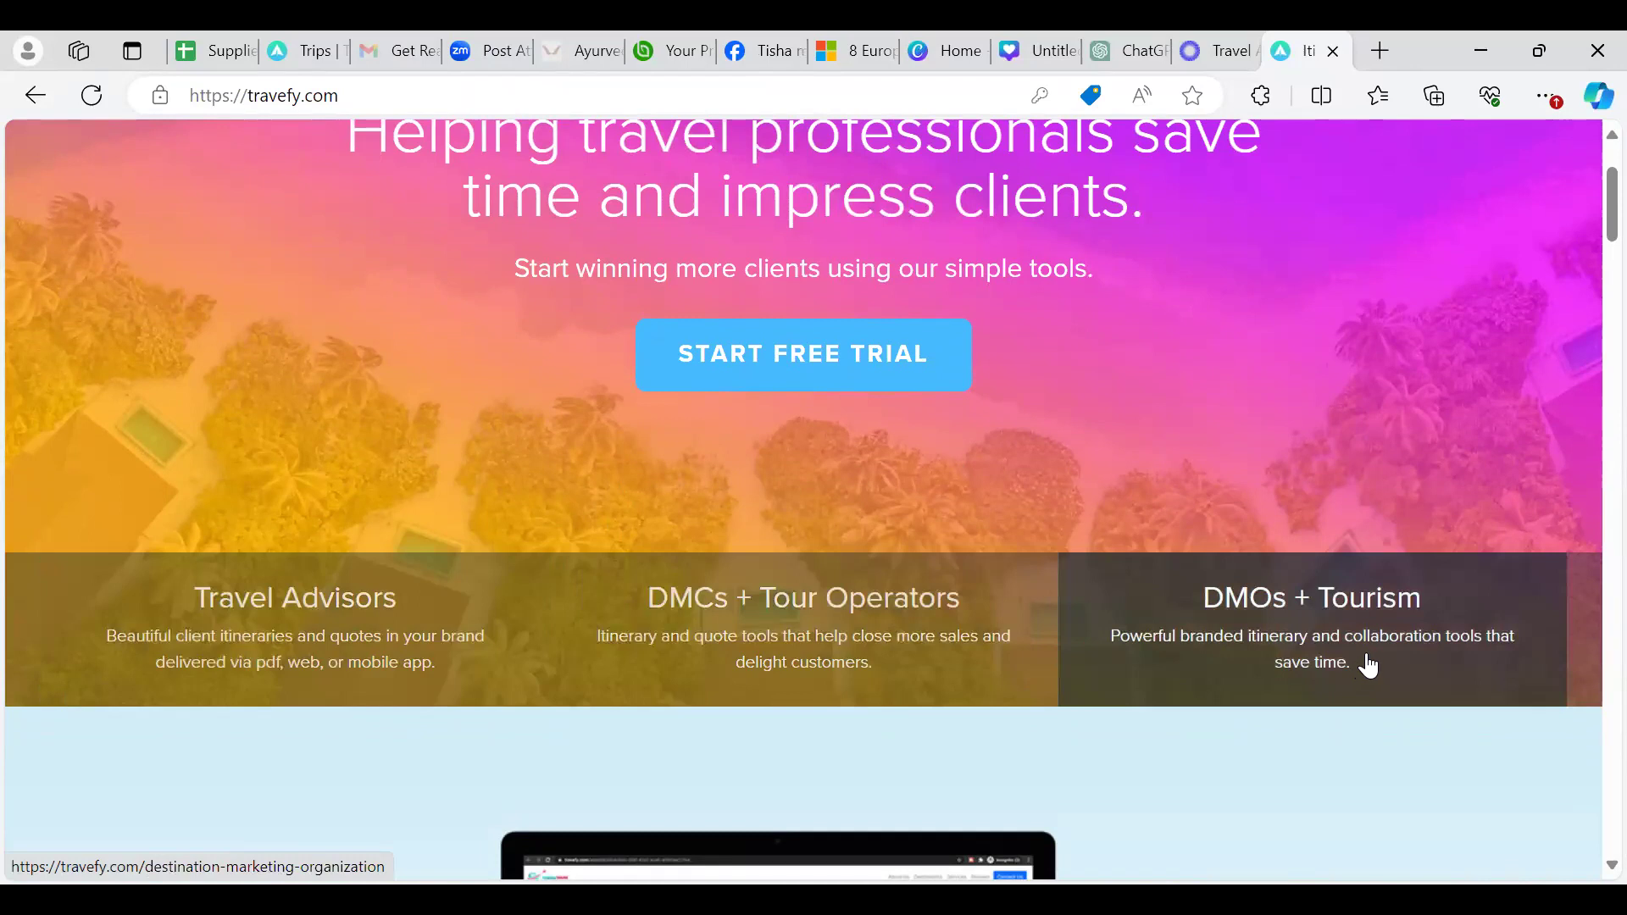
{"action": "scroll", "coordinate": [1373, 661], "scroll_direction": "down", "scroll_amount": 3}
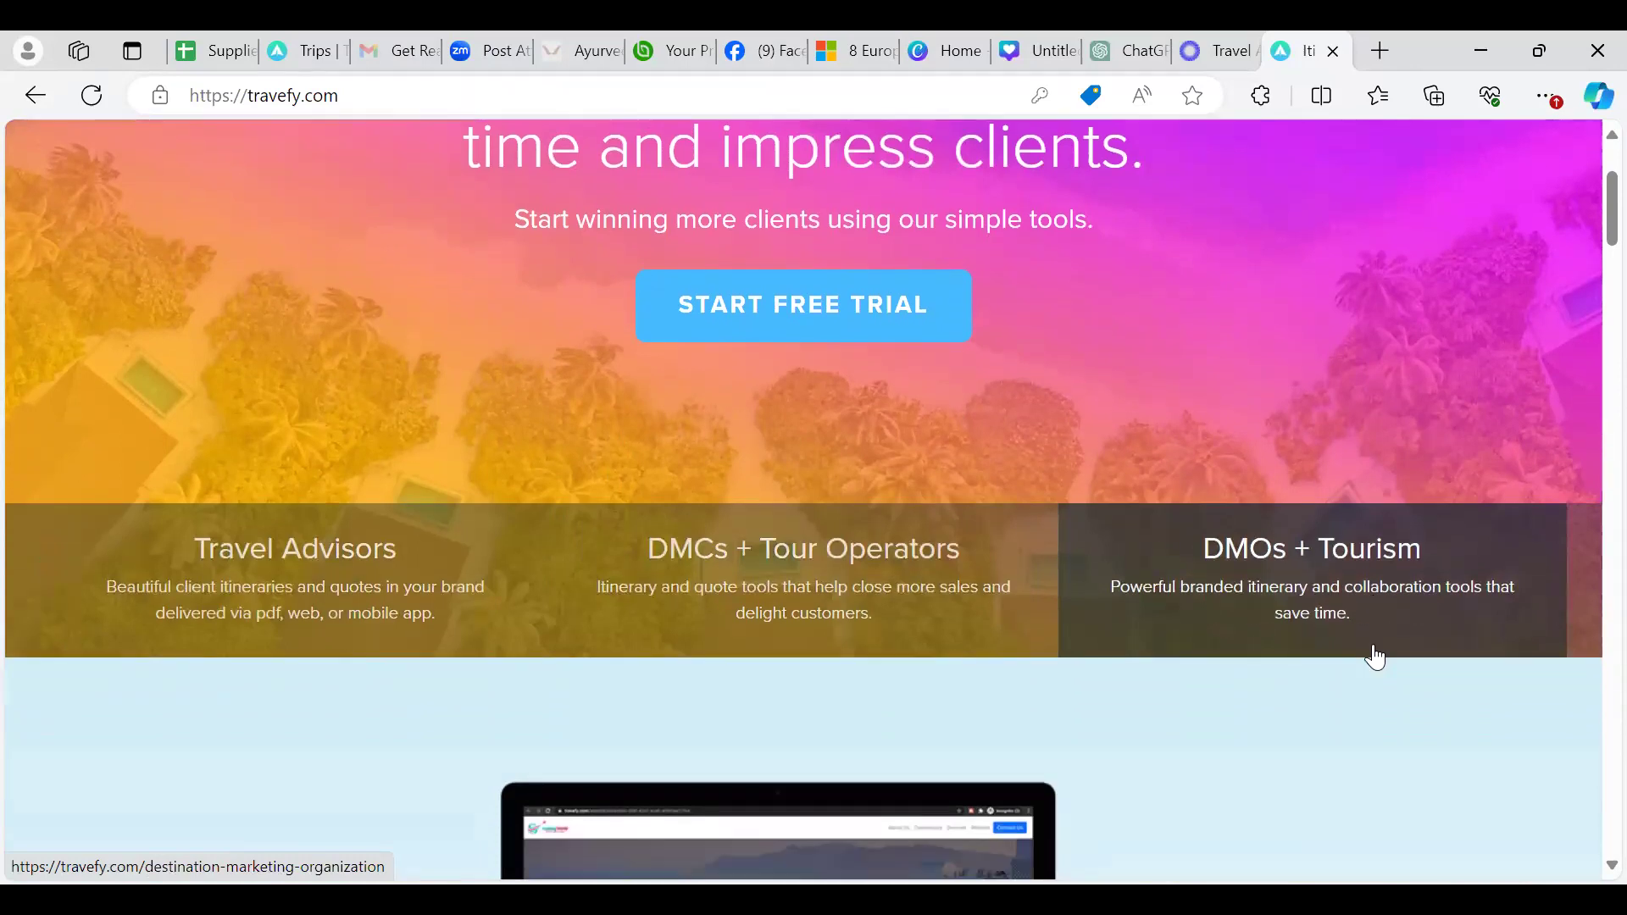
{"action": "scroll", "coordinate": [1375, 656], "scroll_direction": "down", "scroll_amount": 3}
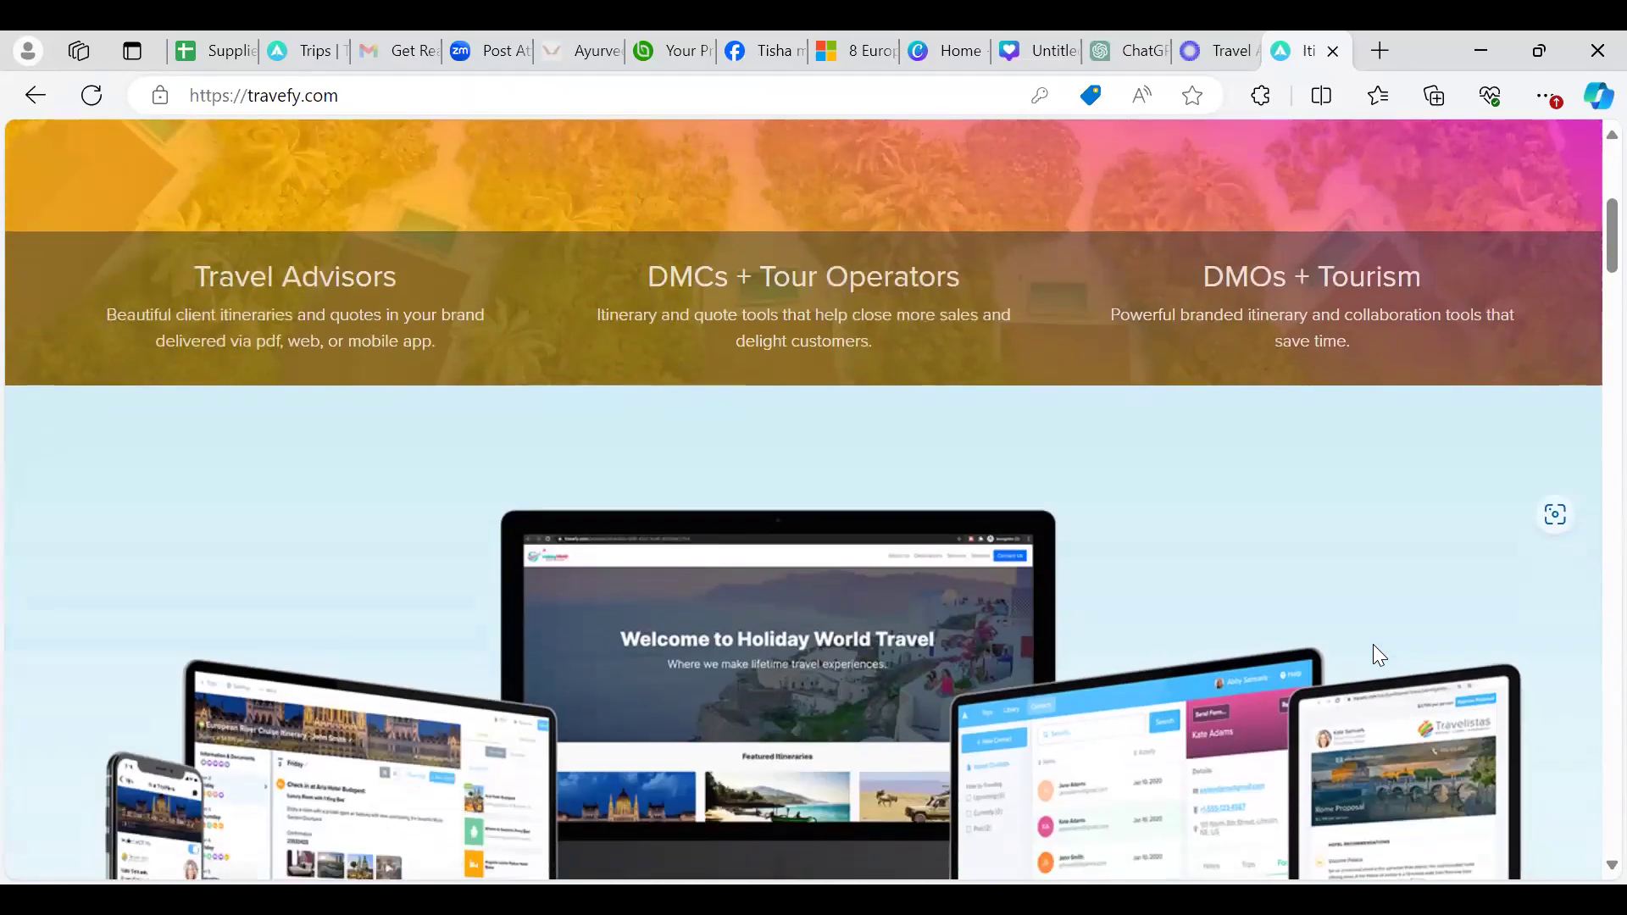
{"action": "scroll", "coordinate": [1378, 656], "scroll_direction": "down", "scroll_amount": 1}
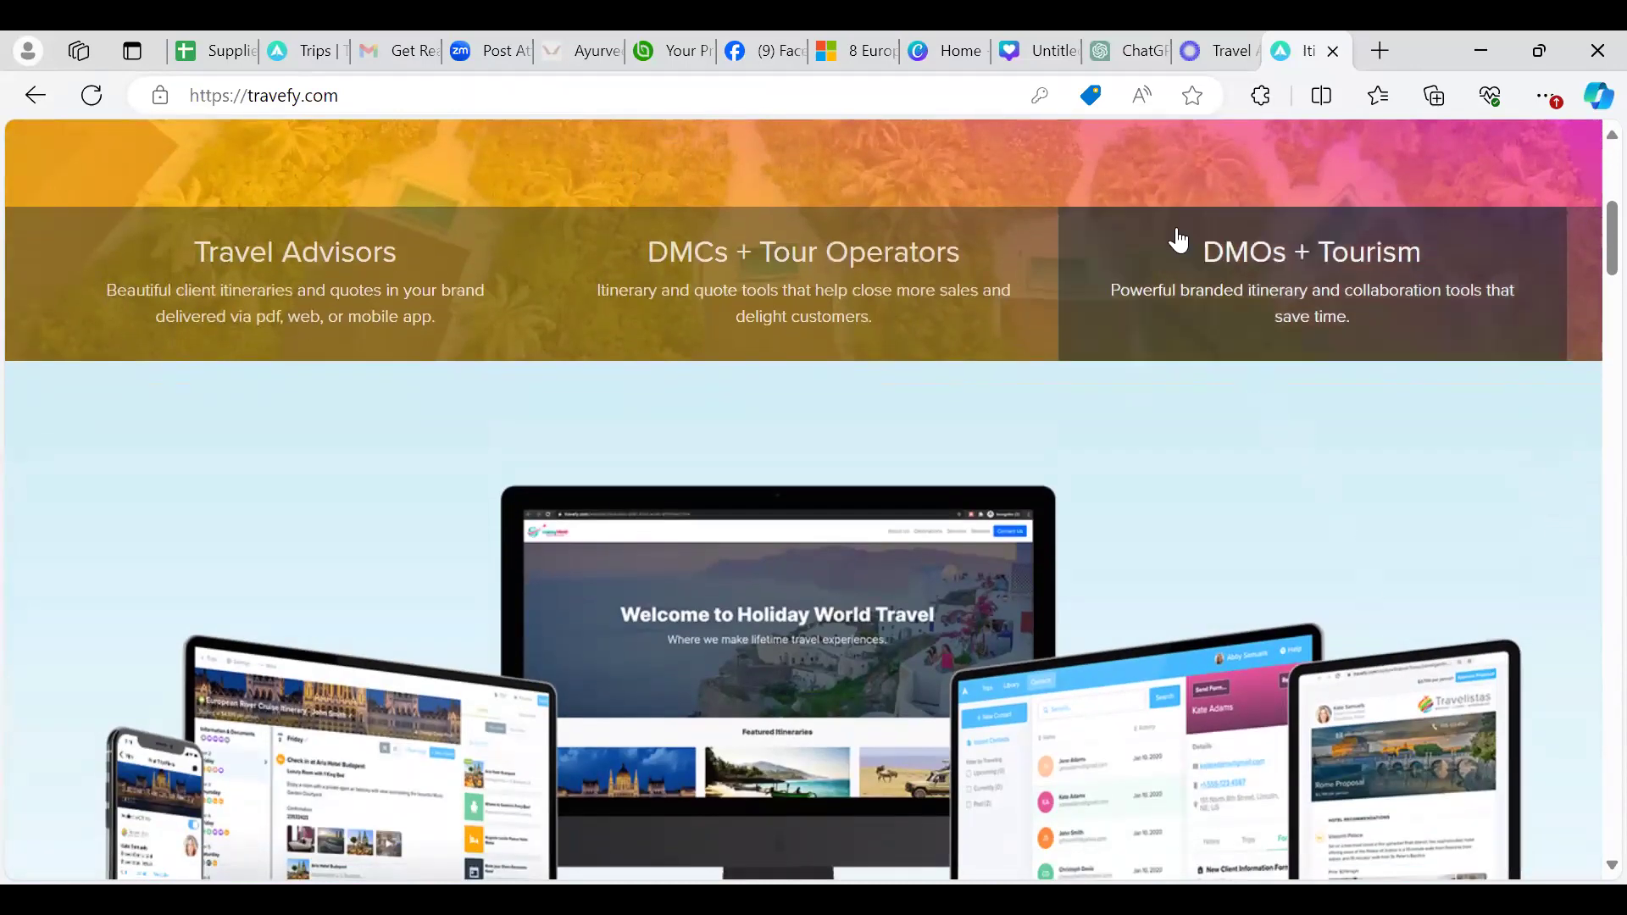
{"action": "scroll", "coordinate": [1187, 496], "scroll_direction": "down", "scroll_amount": 1}
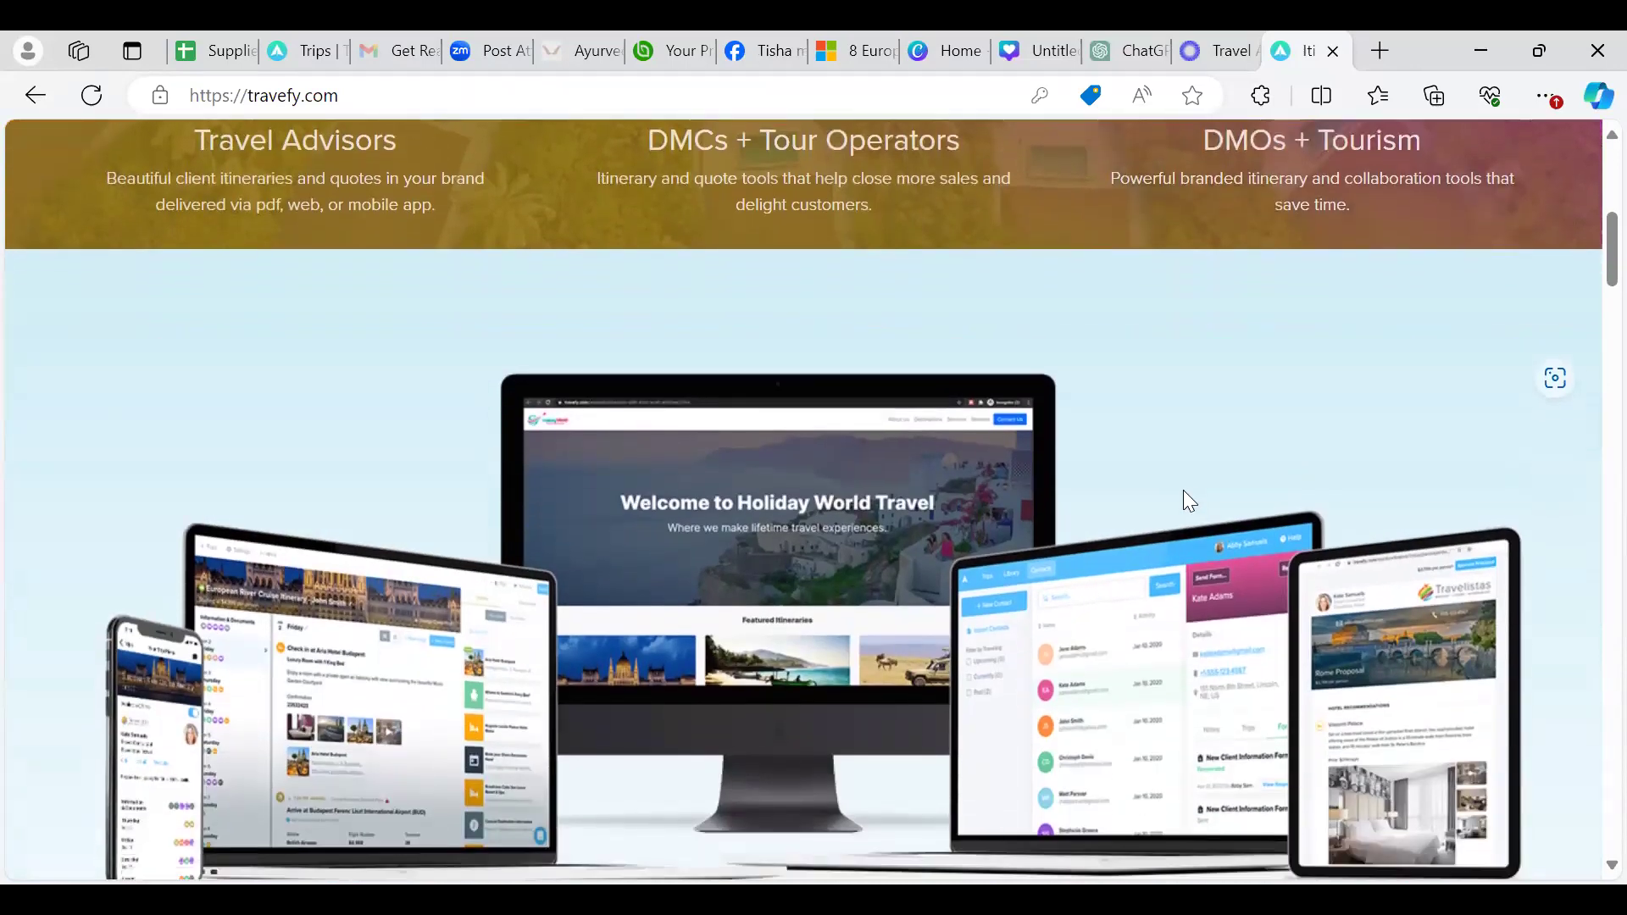
{"action": "scroll", "coordinate": [1188, 500], "scroll_direction": "down", "scroll_amount": 1}
{"action": "scroll", "coordinate": [1187, 500], "scroll_direction": "down", "scroll_amount": 1}
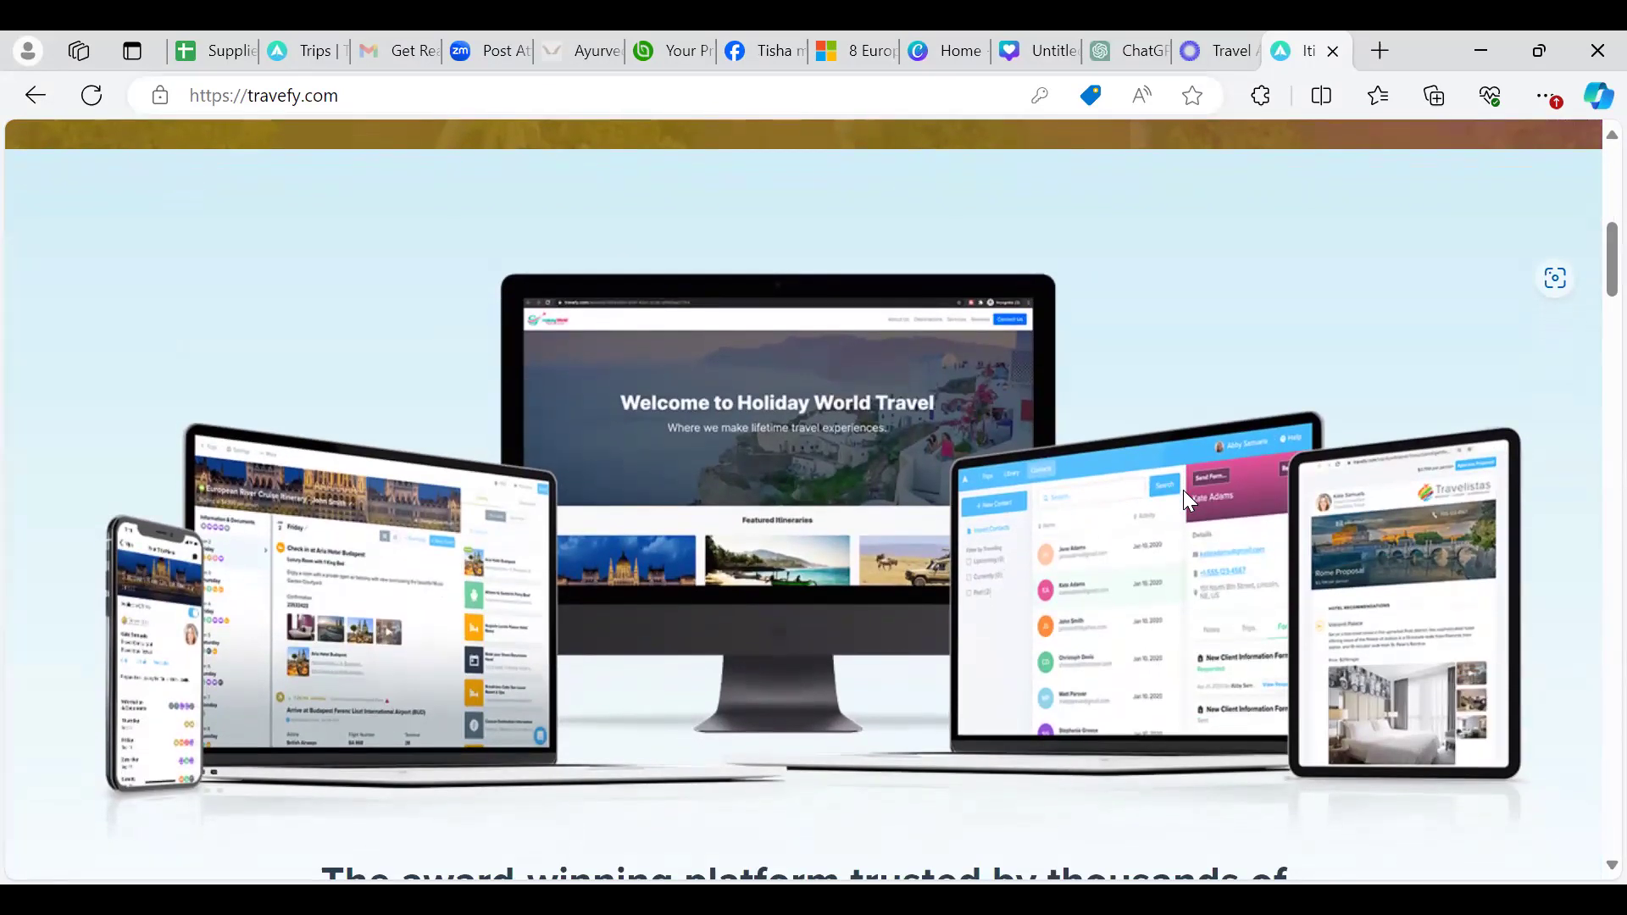
{"action": "scroll", "coordinate": [1184, 495], "scroll_direction": "down", "scroll_amount": 3}
Read the Itinerary Management and Quotes + Proposals sections of the Travefy homepage
{"action": "scroll", "coordinate": [1183, 490], "scroll_direction": "down", "scroll_amount": 6}
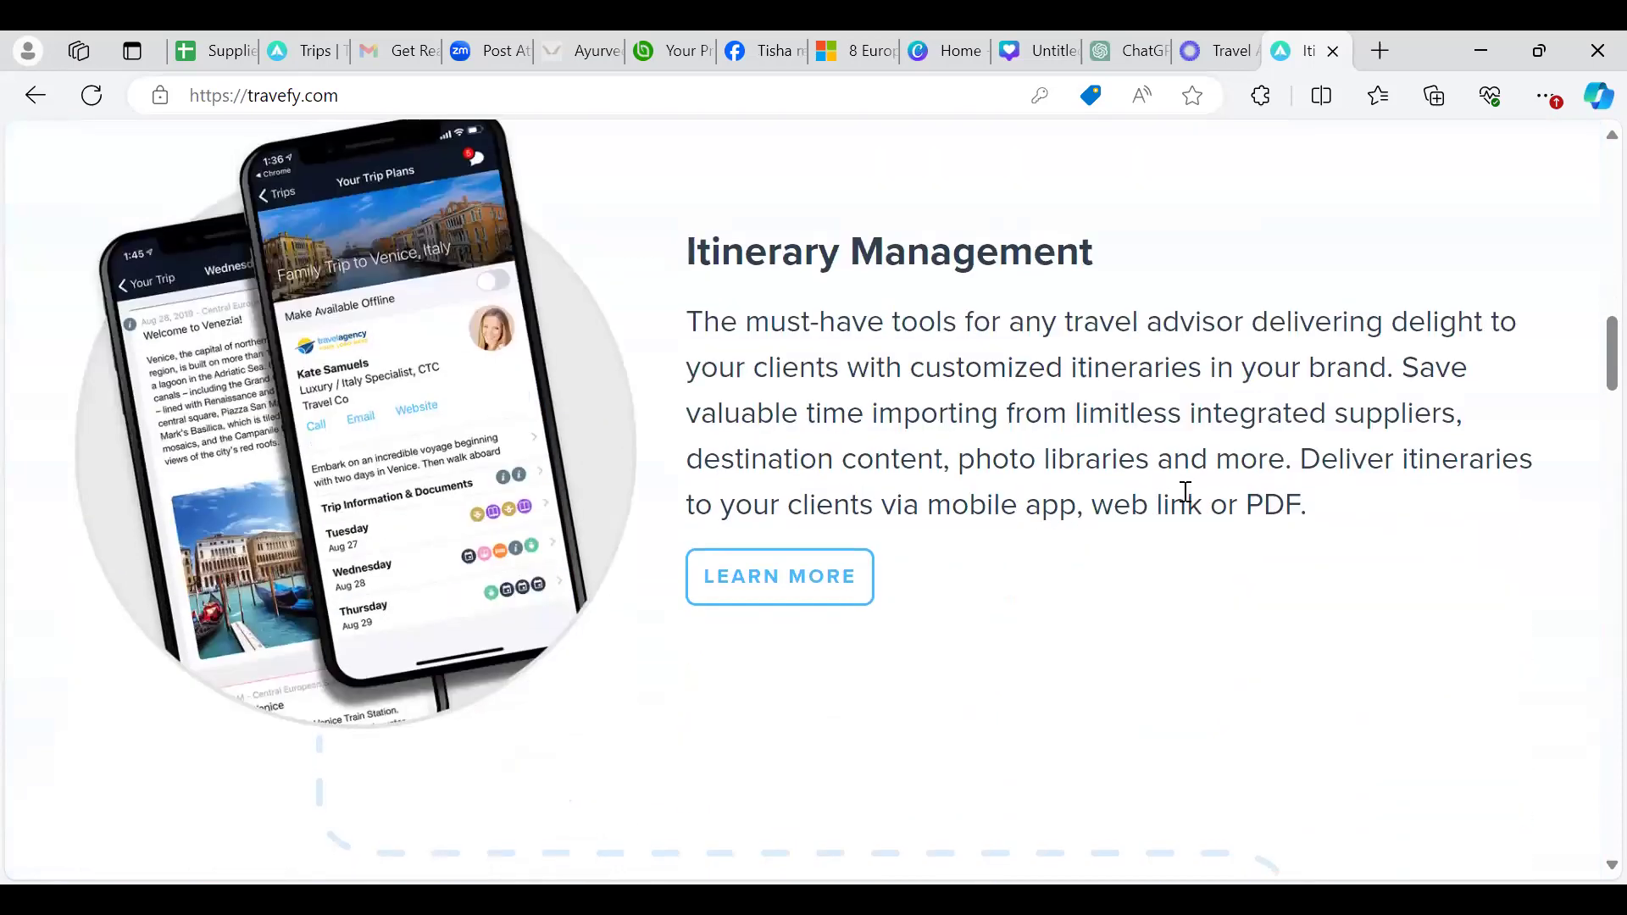
{"action": "scroll", "coordinate": [1183, 489], "scroll_direction": "down", "scroll_amount": 4}
{"action": "scroll", "coordinate": [1183, 490], "scroll_direction": "down", "scroll_amount": 2}
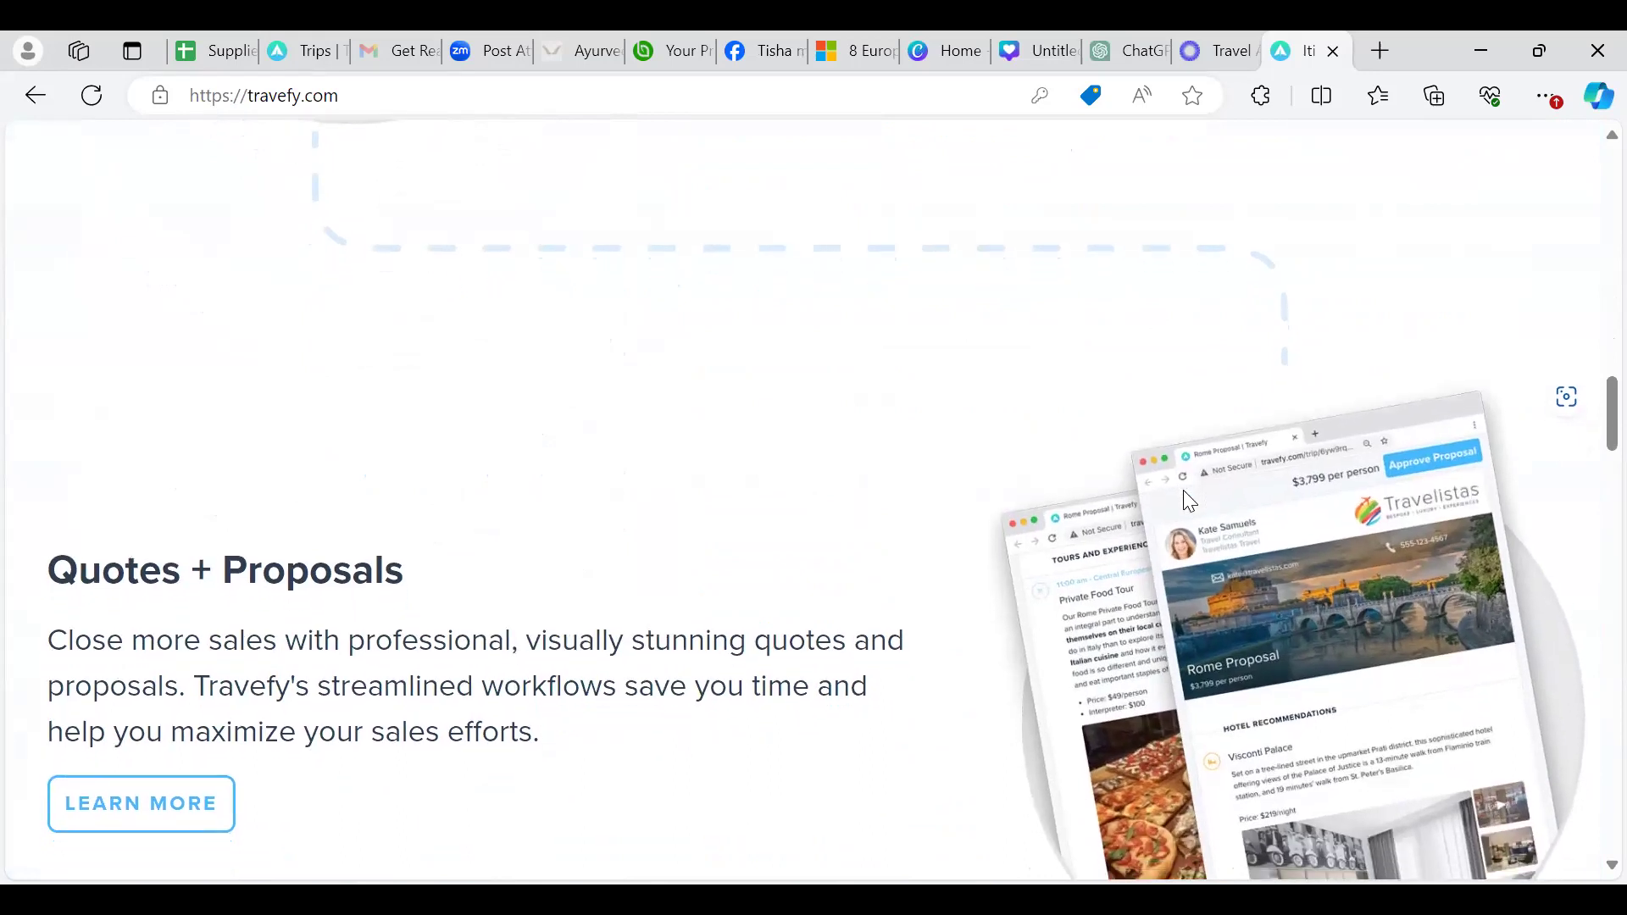
{"action": "scroll", "coordinate": [1185, 492], "scroll_direction": "up", "scroll_amount": 2}
{"action": "scroll", "coordinate": [1186, 500], "scroll_direction": "down", "scroll_amount": 1}
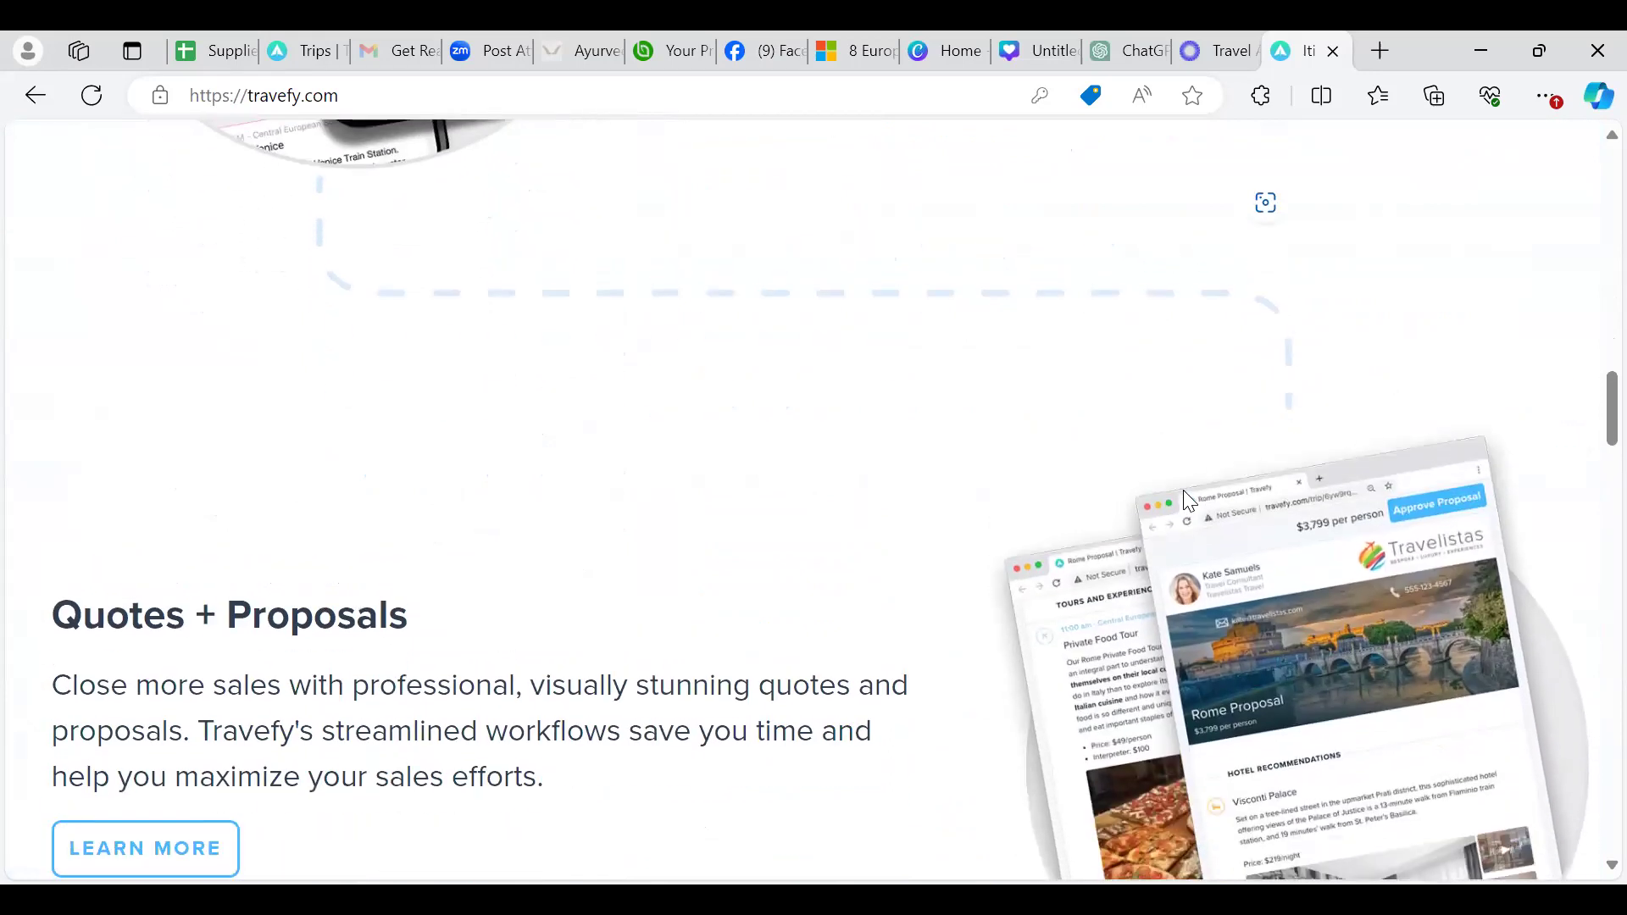
{"action": "scroll", "coordinate": [1184, 496], "scroll_direction": "up", "scroll_amount": 6}
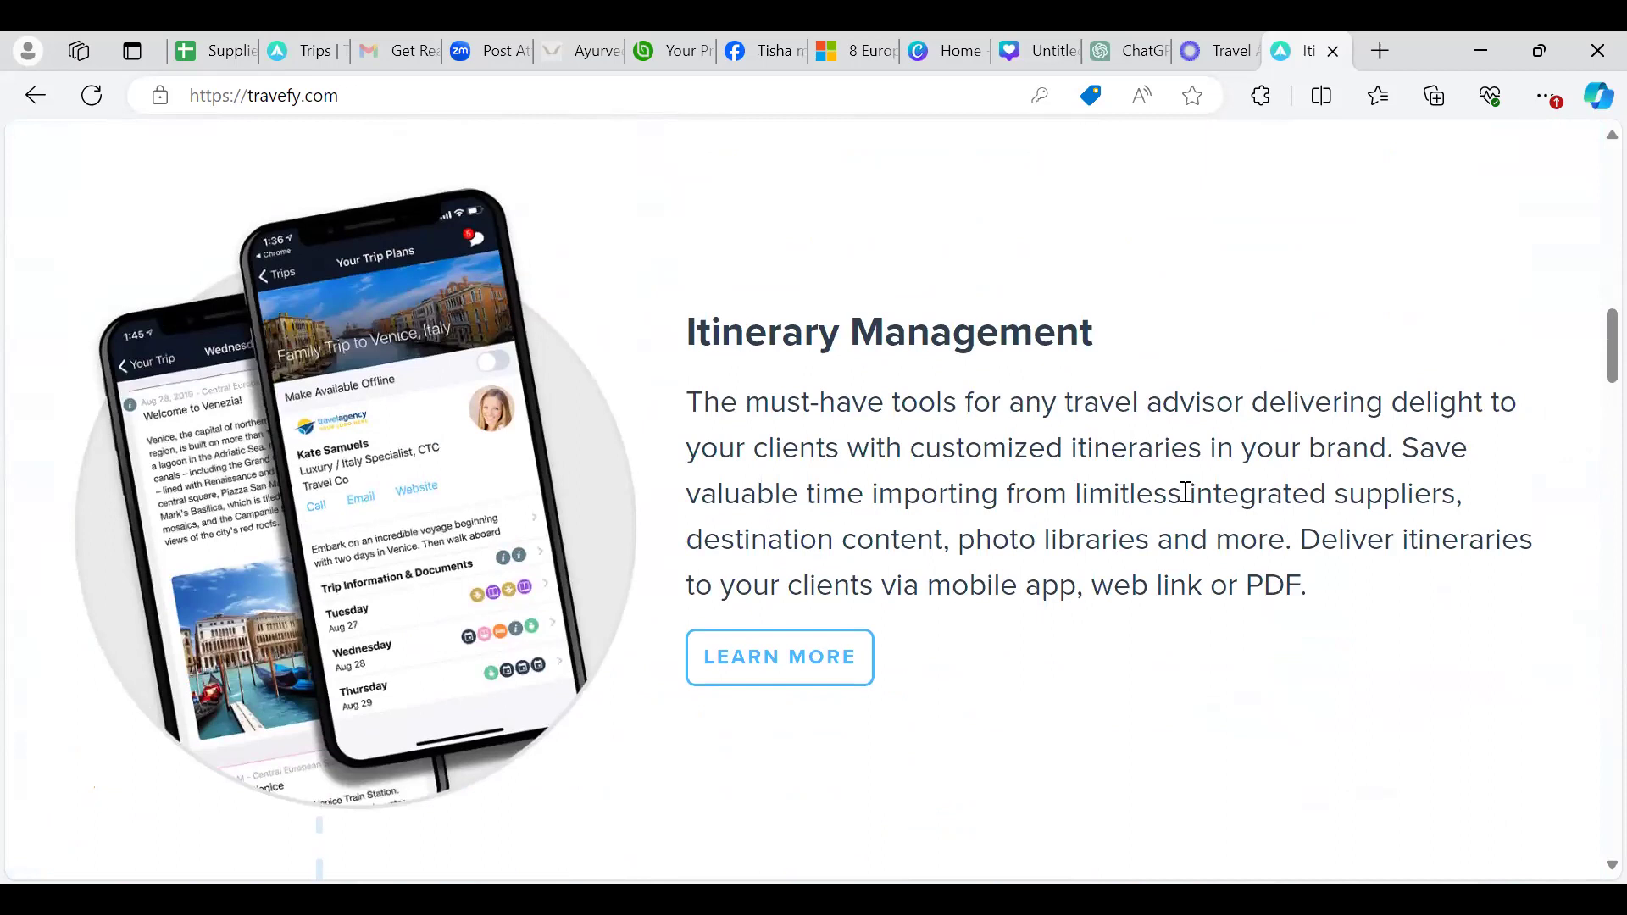
{"action": "scroll", "coordinate": [1186, 491], "scroll_direction": "down", "scroll_amount": 1}
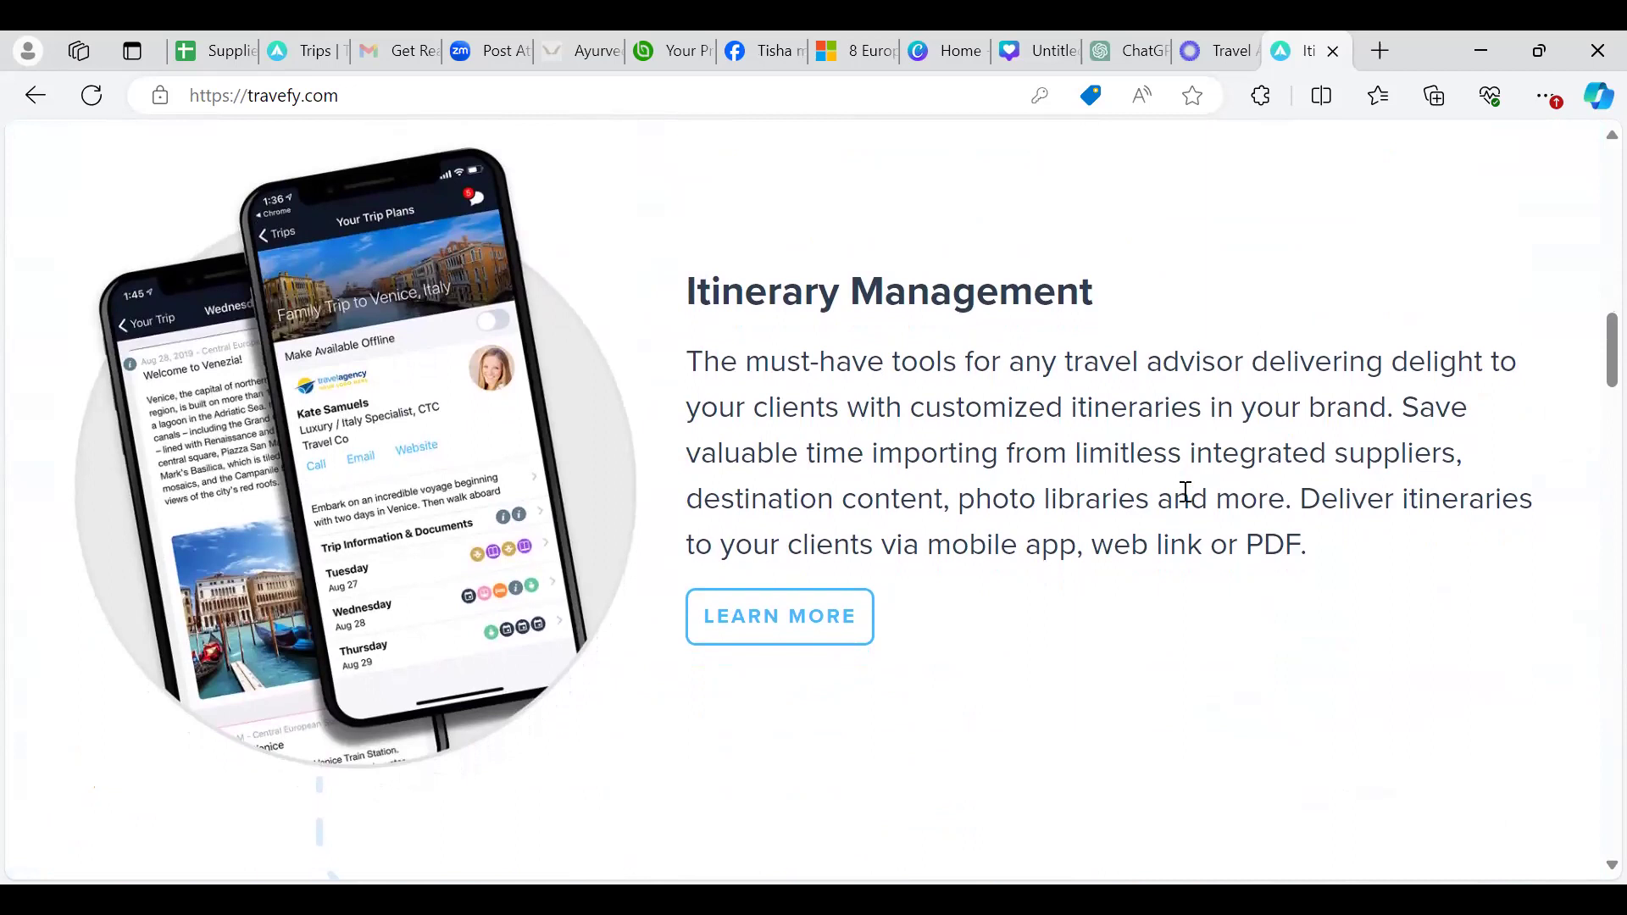
{"action": "scroll", "coordinate": [1184, 494], "scroll_direction": "down", "scroll_amount": 7}
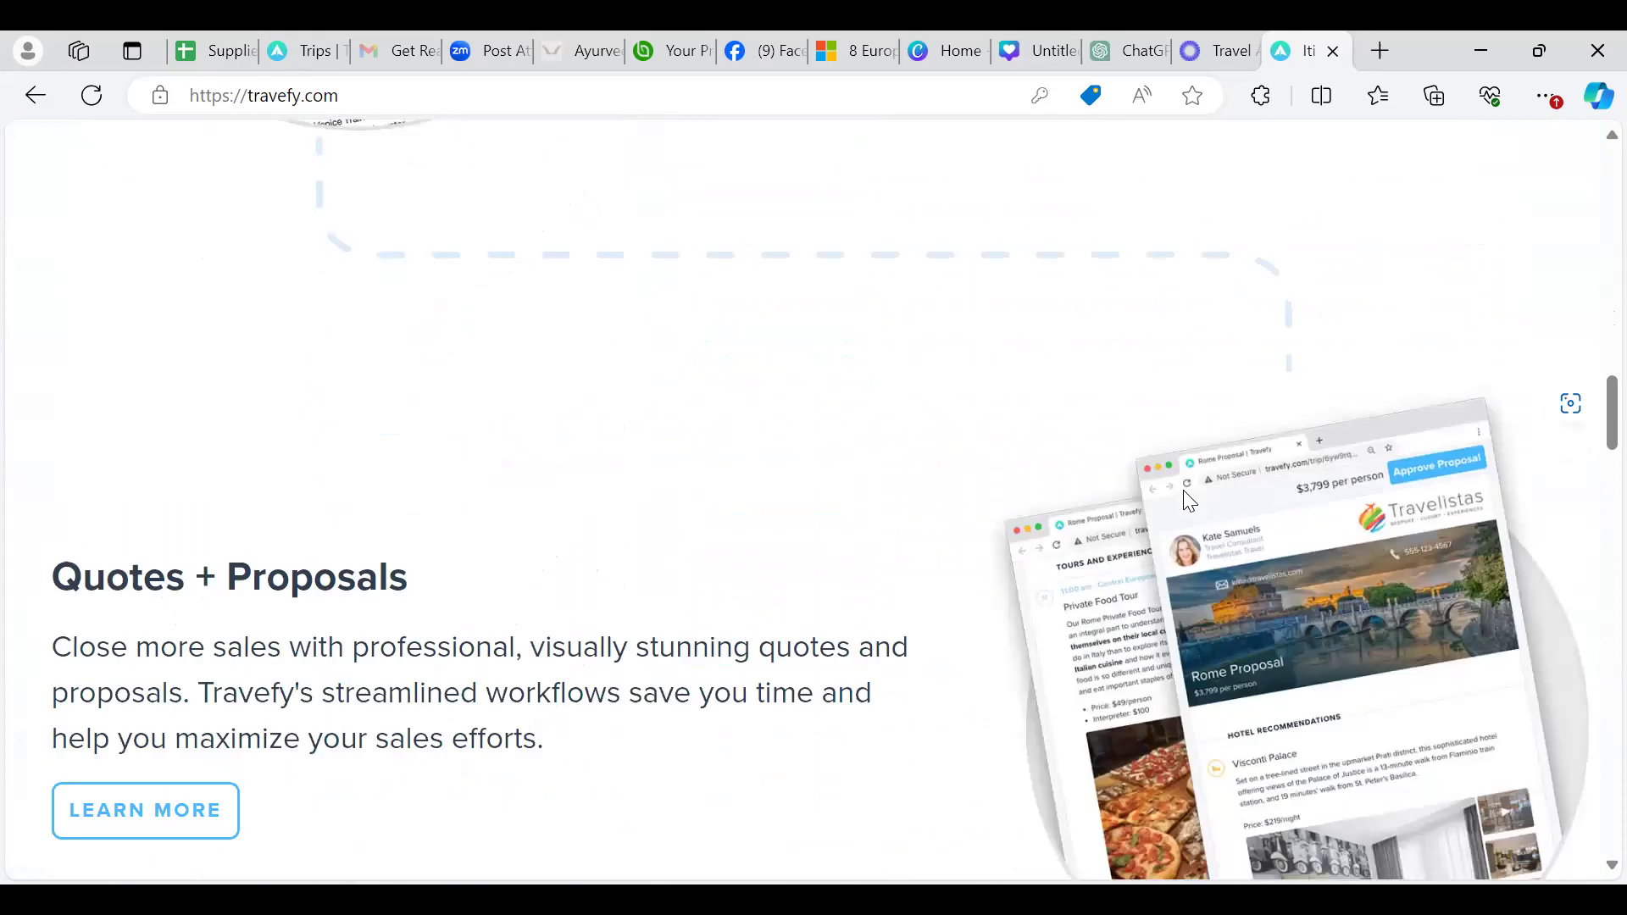
{"action": "scroll", "coordinate": [1183, 490], "scroll_direction": "down", "scroll_amount": 2}
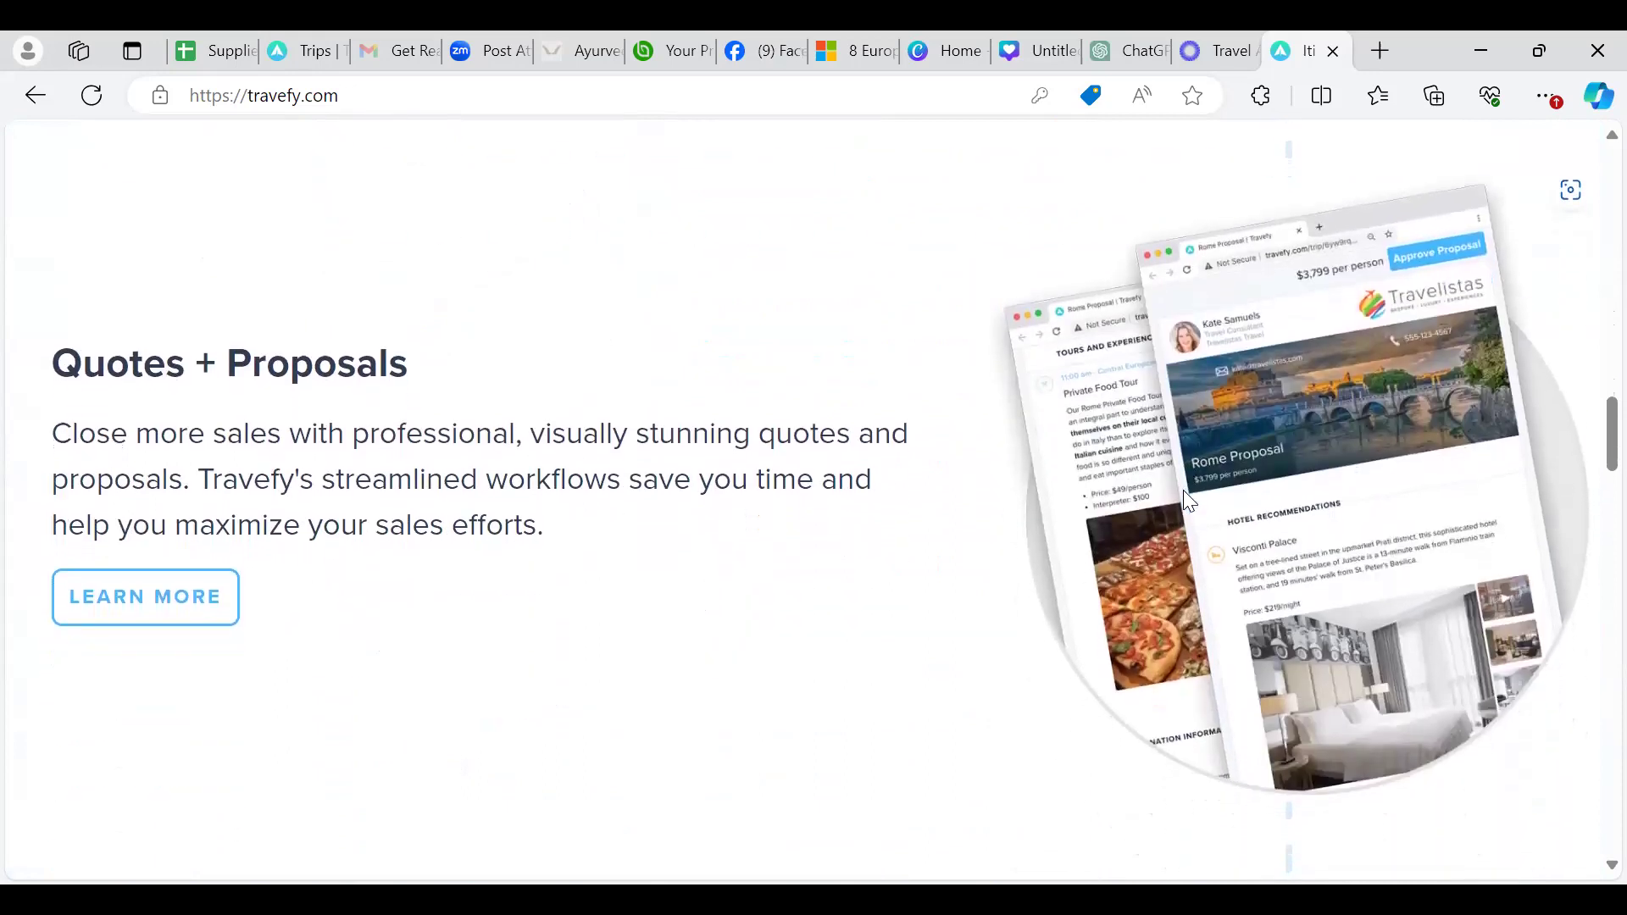
{"action": "scroll", "coordinate": [1184, 491], "scroll_direction": "down", "scroll_amount": 5}
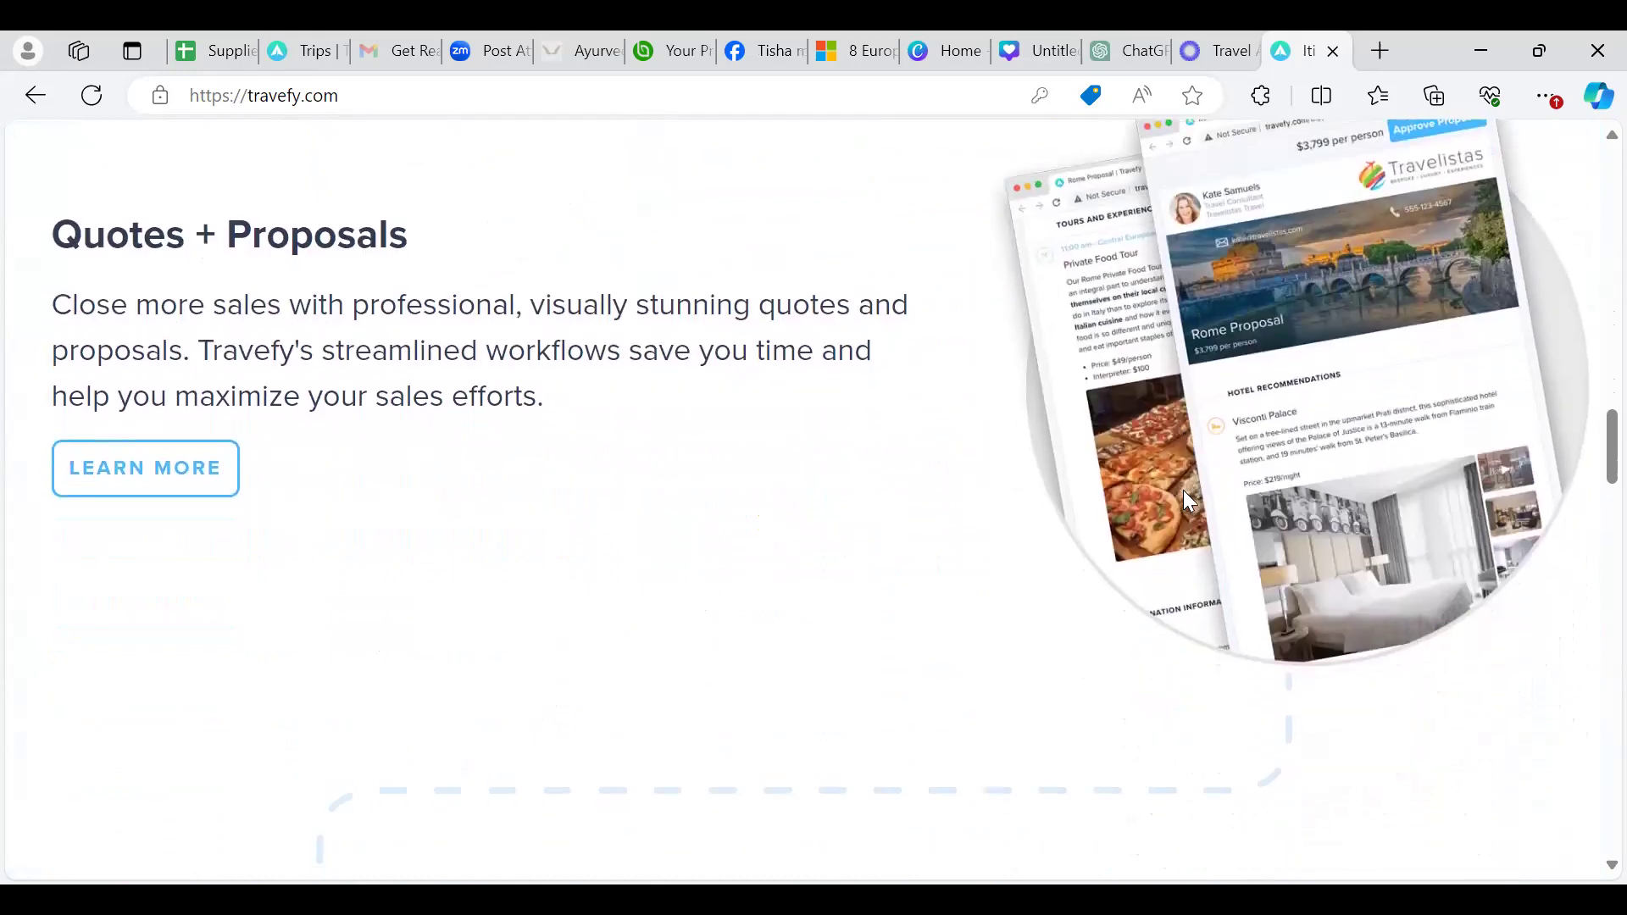
Read the CRM + Automation + Invoicing and Website + Landing Pages sections down to the sign-up heading
{"action": "scroll", "coordinate": [1184, 493], "scroll_direction": "down", "scroll_amount": 4}
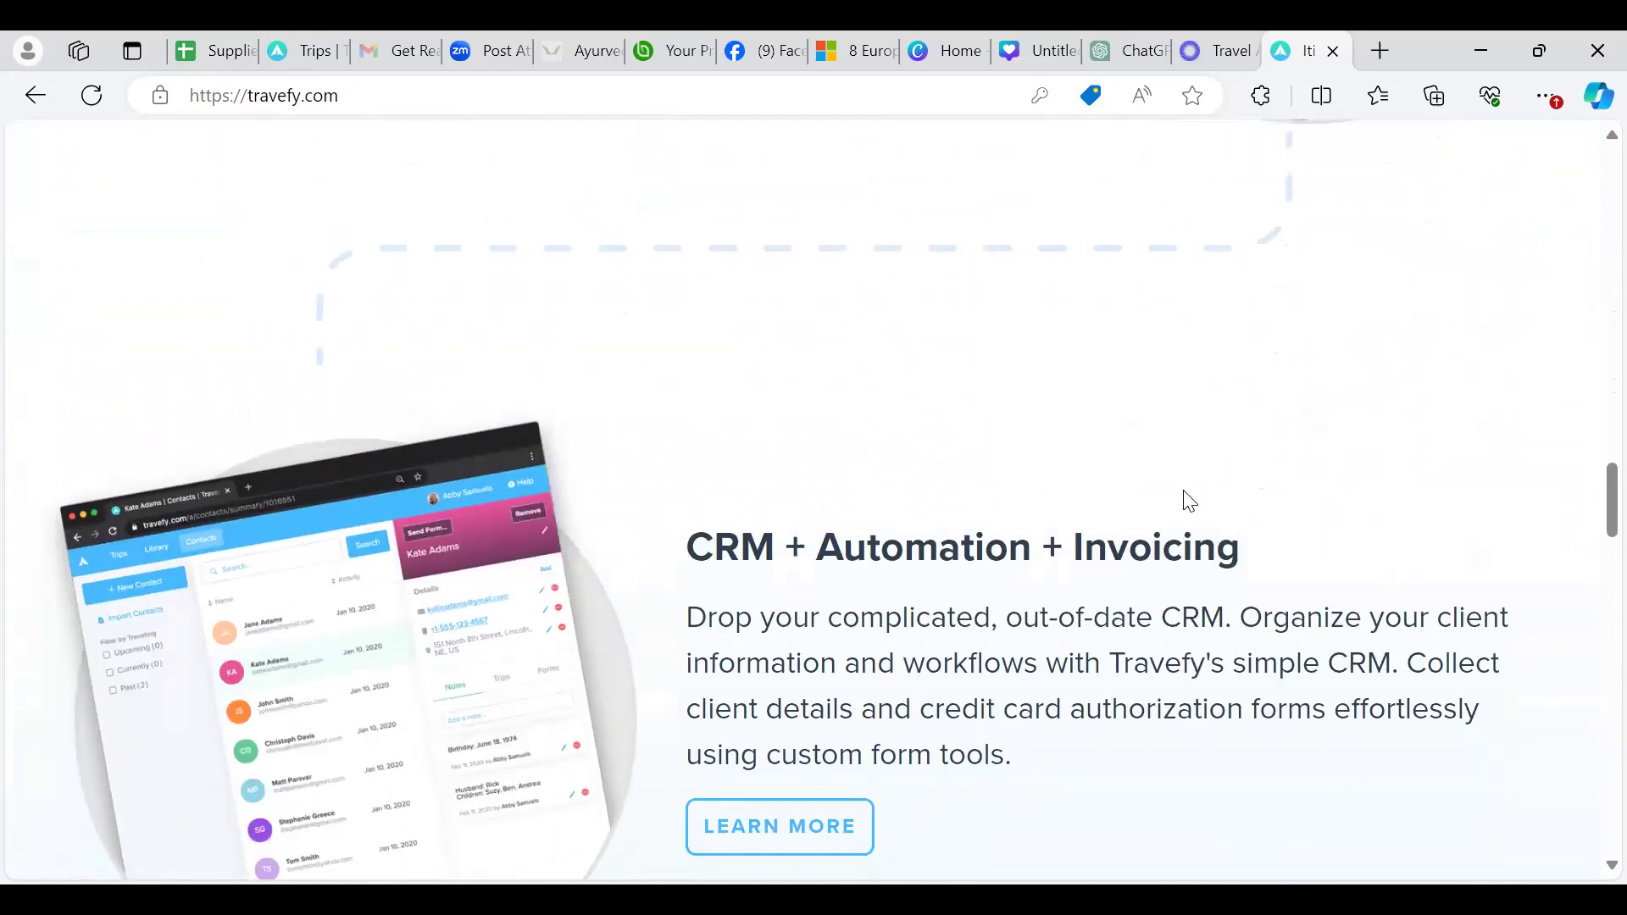
{"action": "scroll", "coordinate": [1185, 493], "scroll_direction": "down", "scroll_amount": 1}
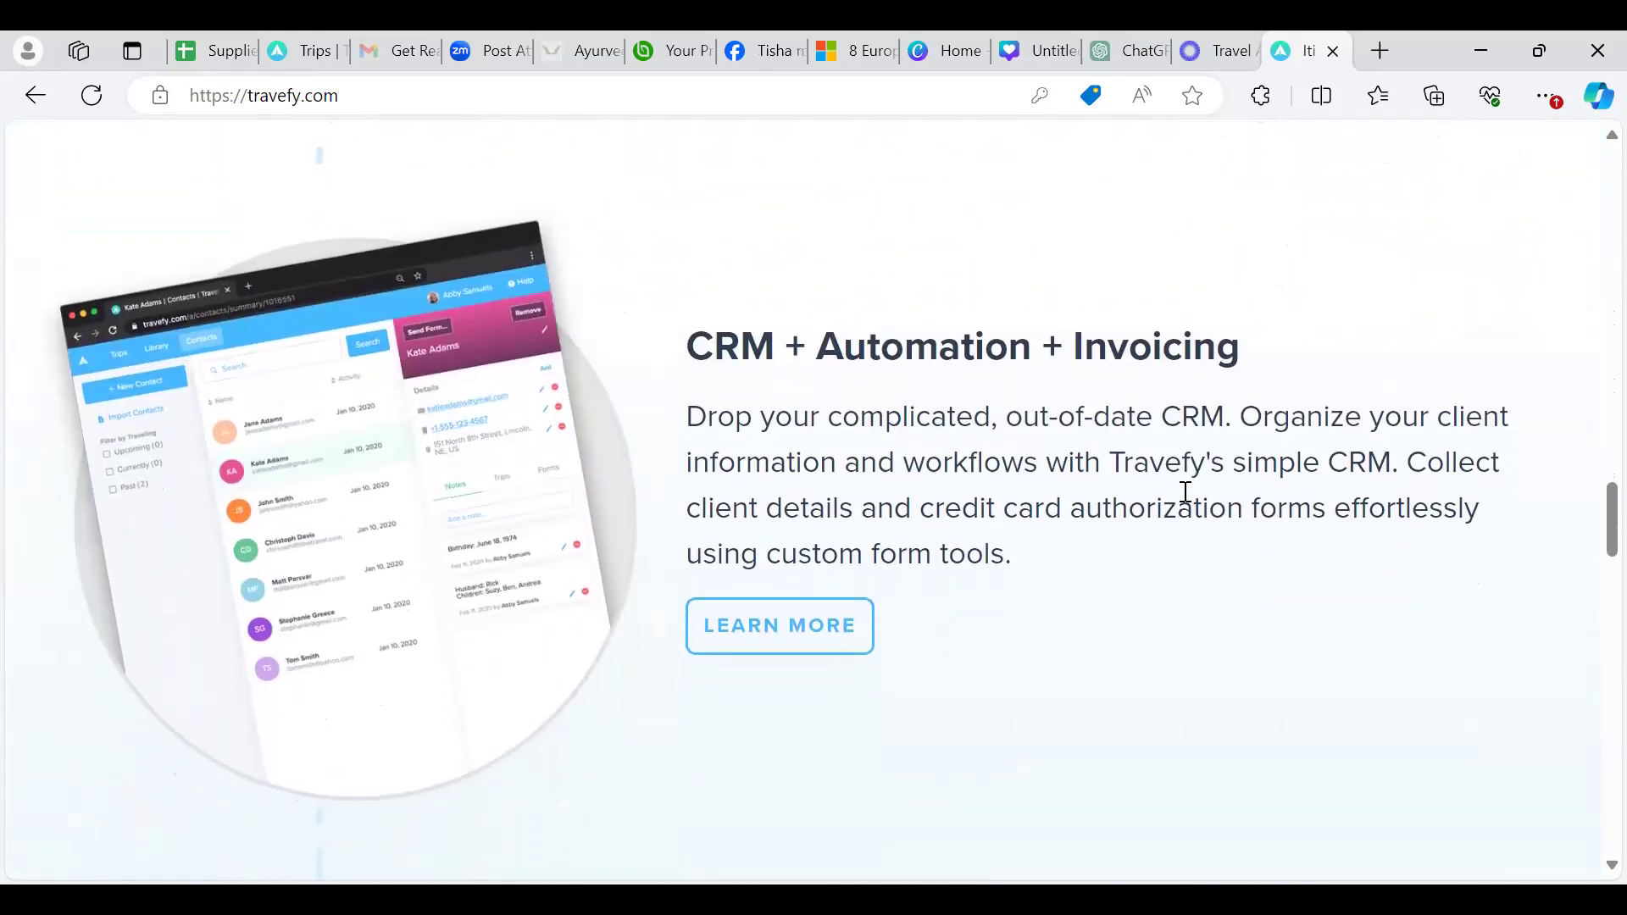
{"action": "scroll", "coordinate": [1187, 497], "scroll_direction": "down", "scroll_amount": 1}
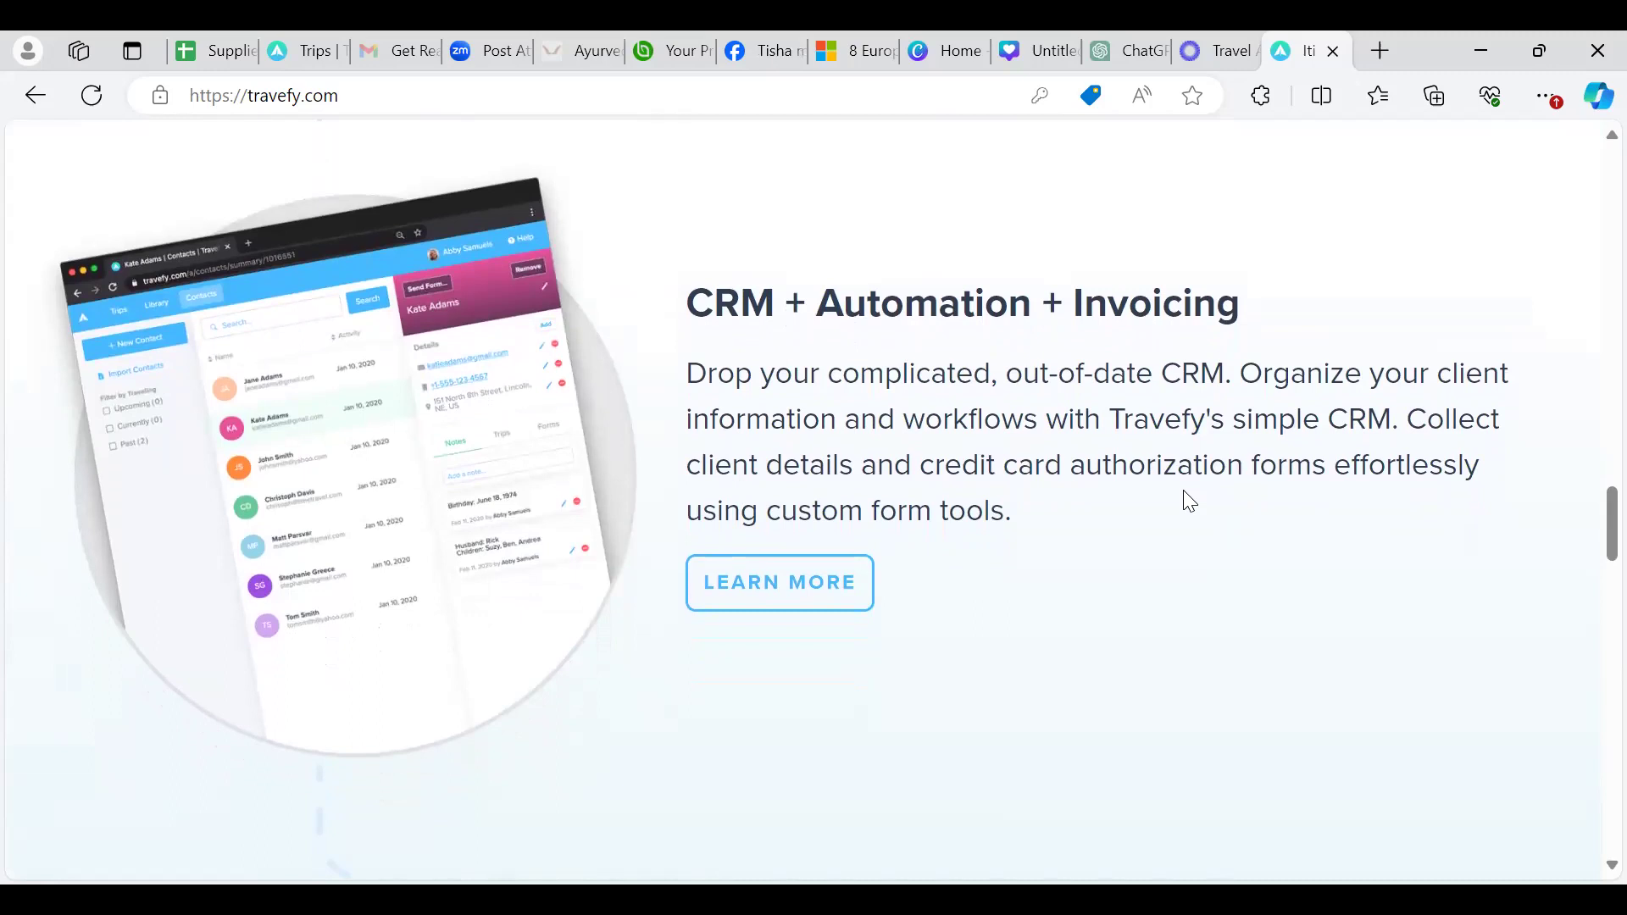
{"action": "scroll", "coordinate": [1190, 501], "scroll_direction": "down", "scroll_amount": 3}
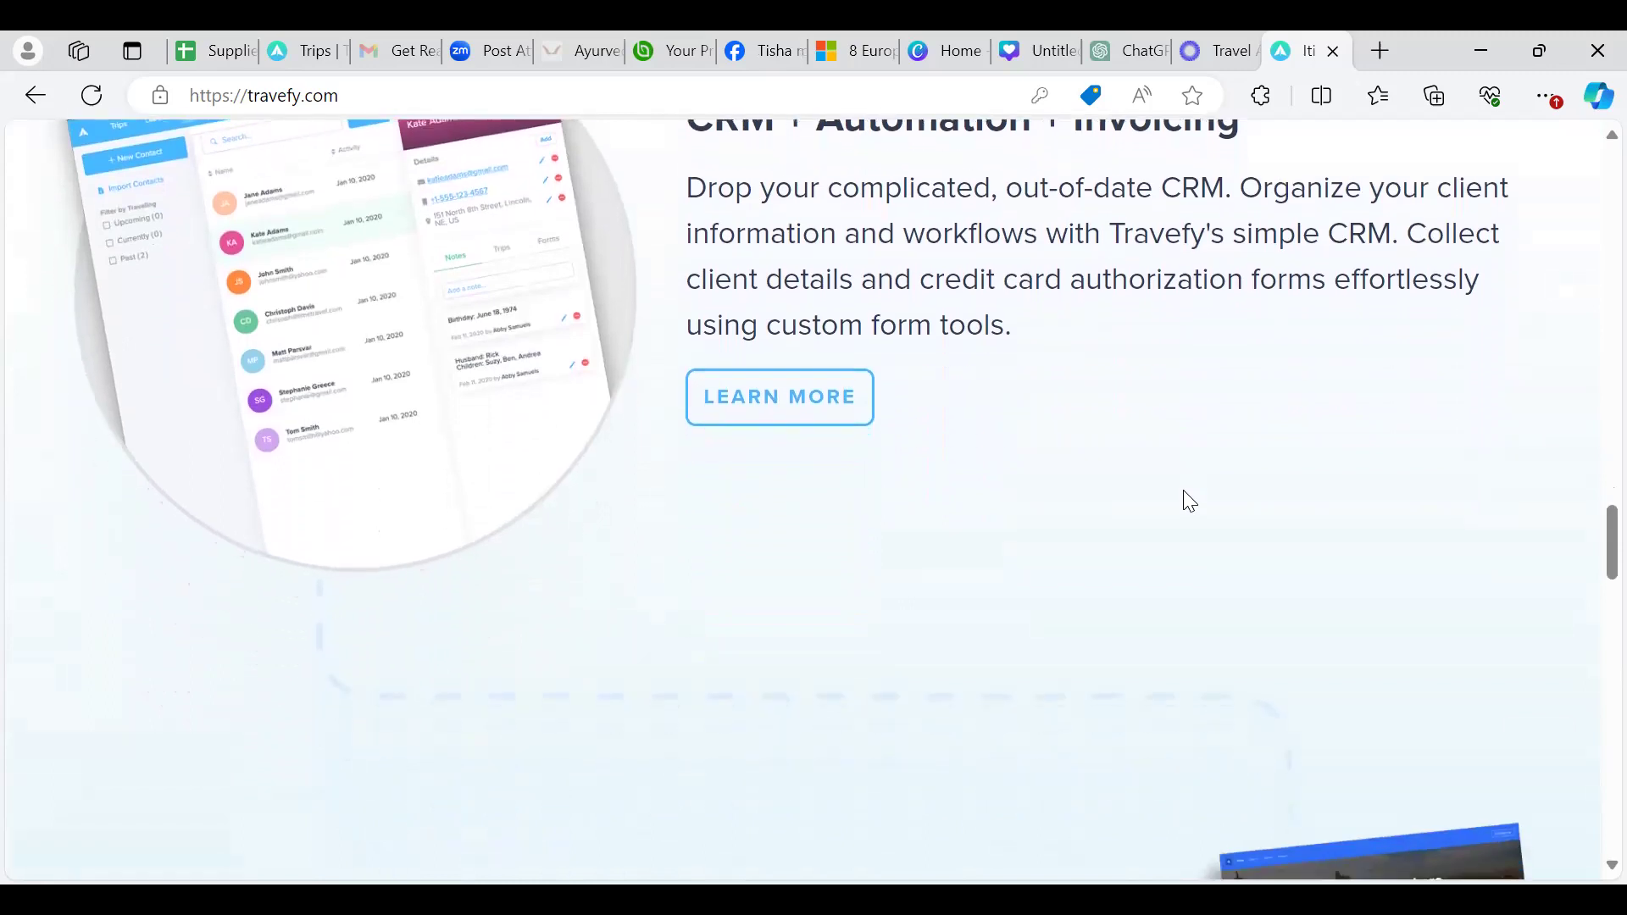
{"action": "scroll", "coordinate": [1190, 501], "scroll_direction": "down", "scroll_amount": 2}
{"action": "scroll", "coordinate": [1190, 501], "scroll_direction": "down", "scroll_amount": 2}
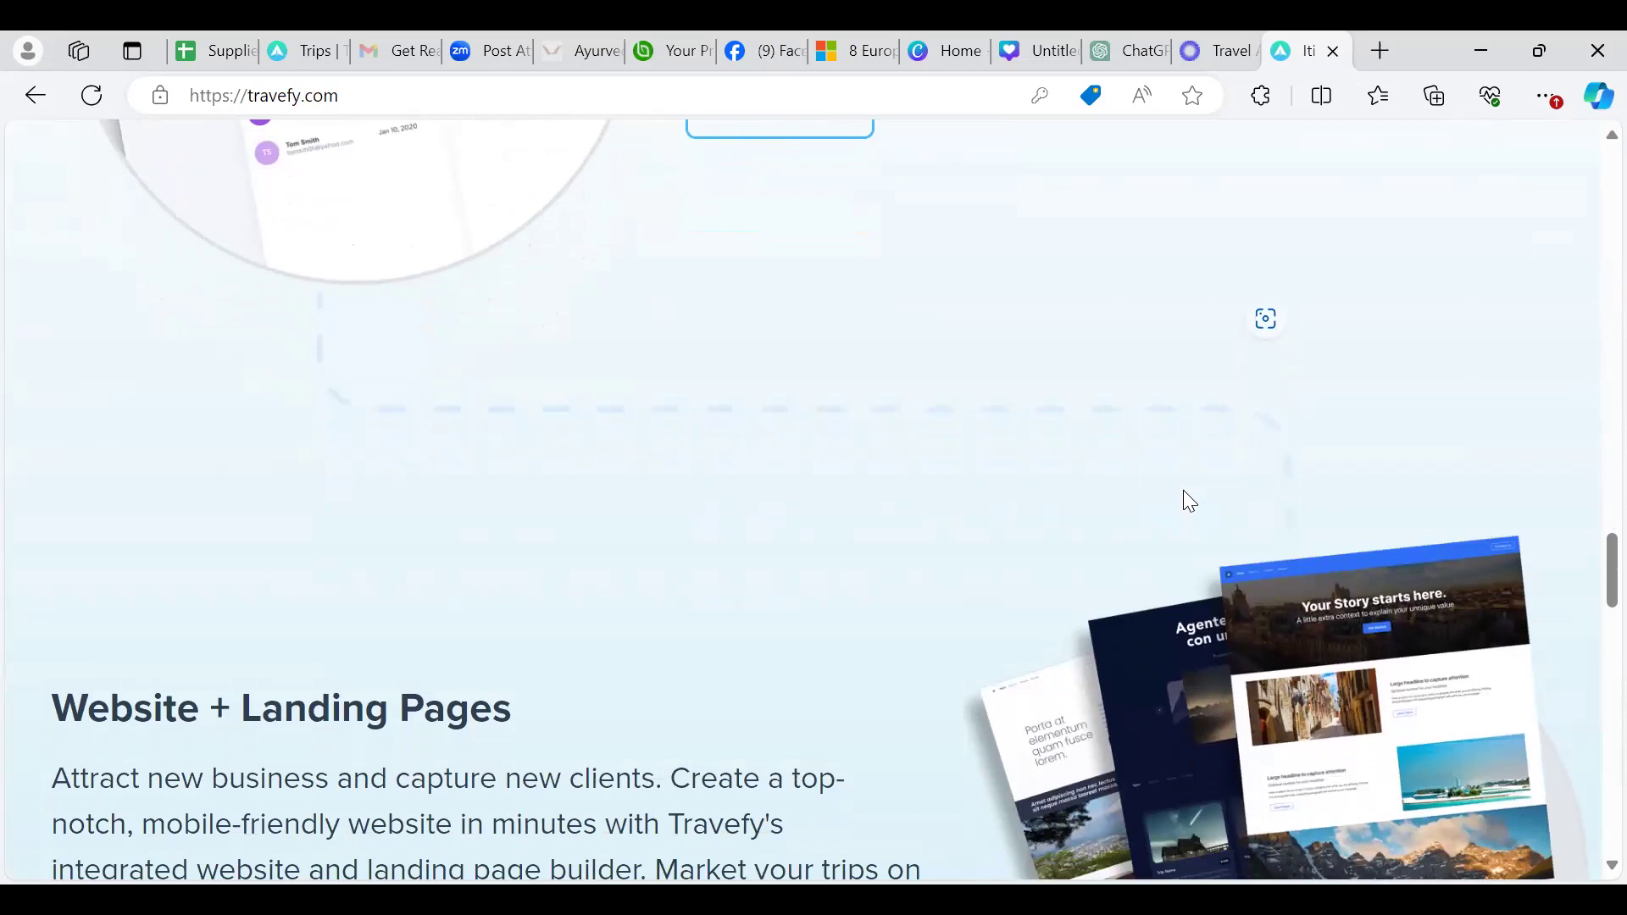
{"action": "scroll", "coordinate": [1185, 493], "scroll_direction": "down", "scroll_amount": 1}
{"action": "scroll", "coordinate": [1184, 500], "scroll_direction": "down", "scroll_amount": 3}
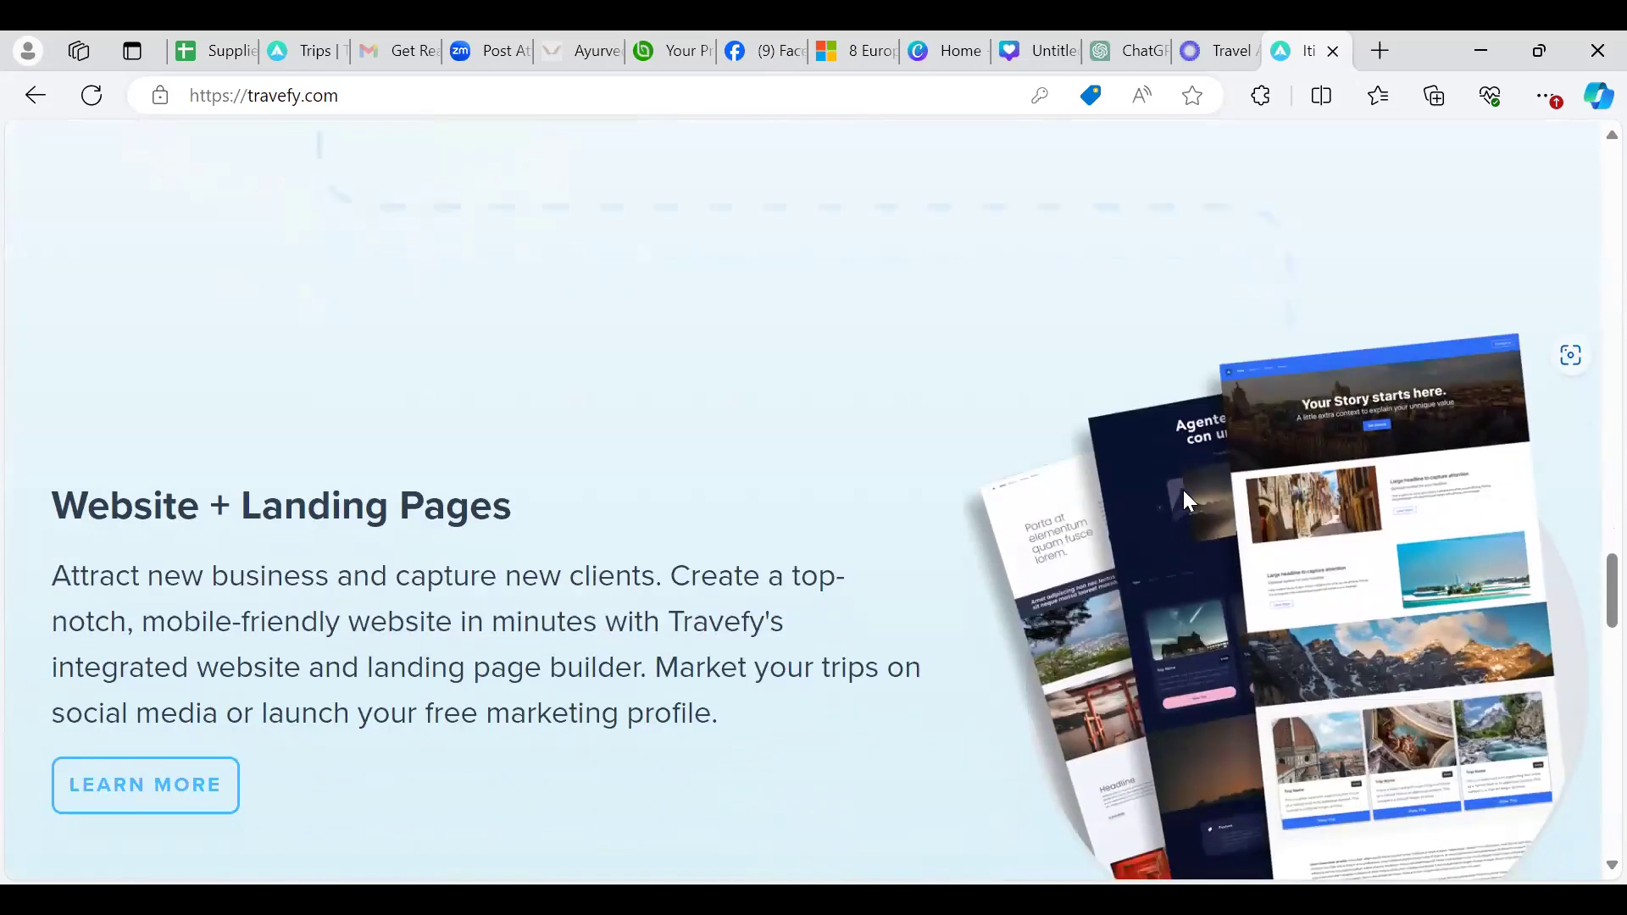
{"action": "scroll", "coordinate": [1189, 500], "scroll_direction": "down", "scroll_amount": 1}
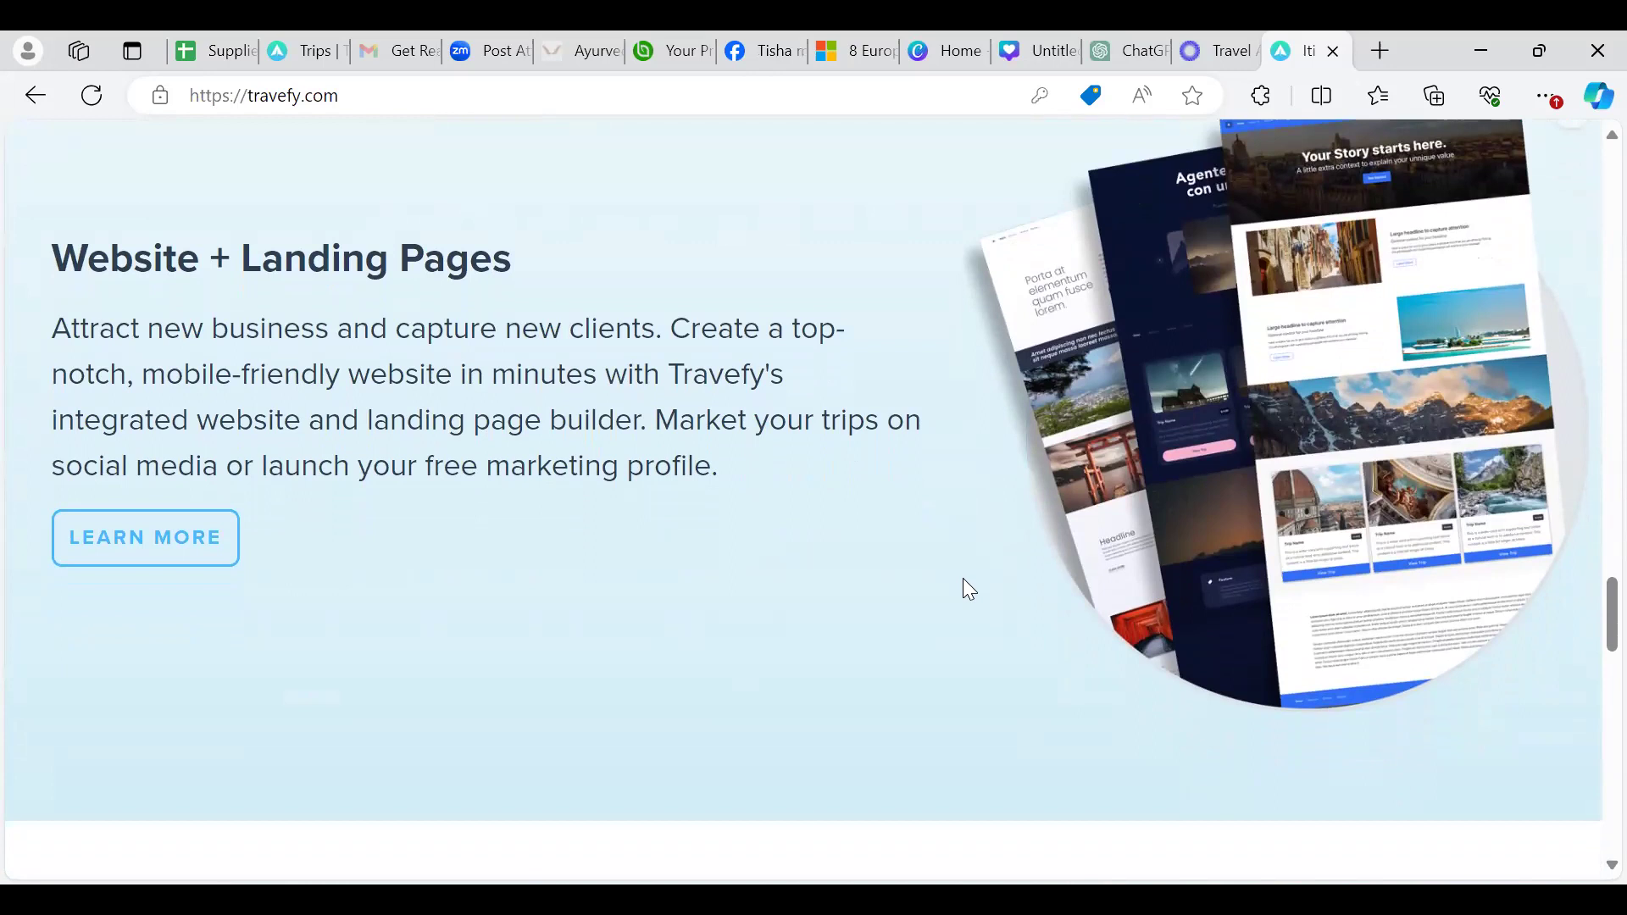
{"action": "scroll", "coordinate": [963, 580], "scroll_direction": "down", "scroll_amount": 1}
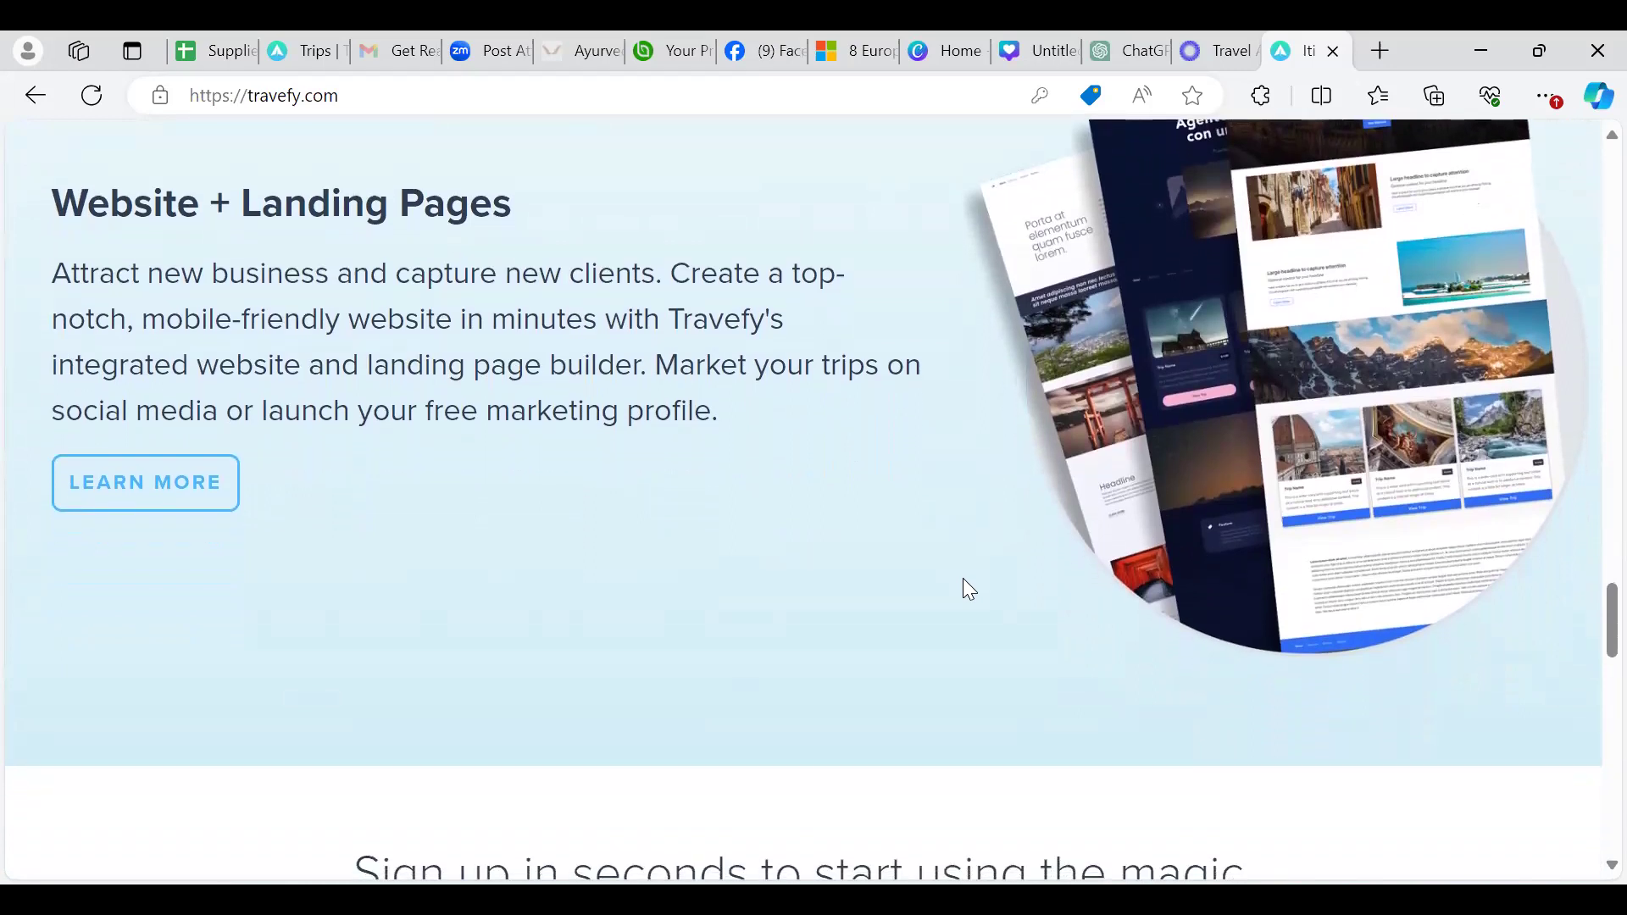
{"action": "scroll", "coordinate": [964, 580], "scroll_direction": "down", "scroll_amount": 2}
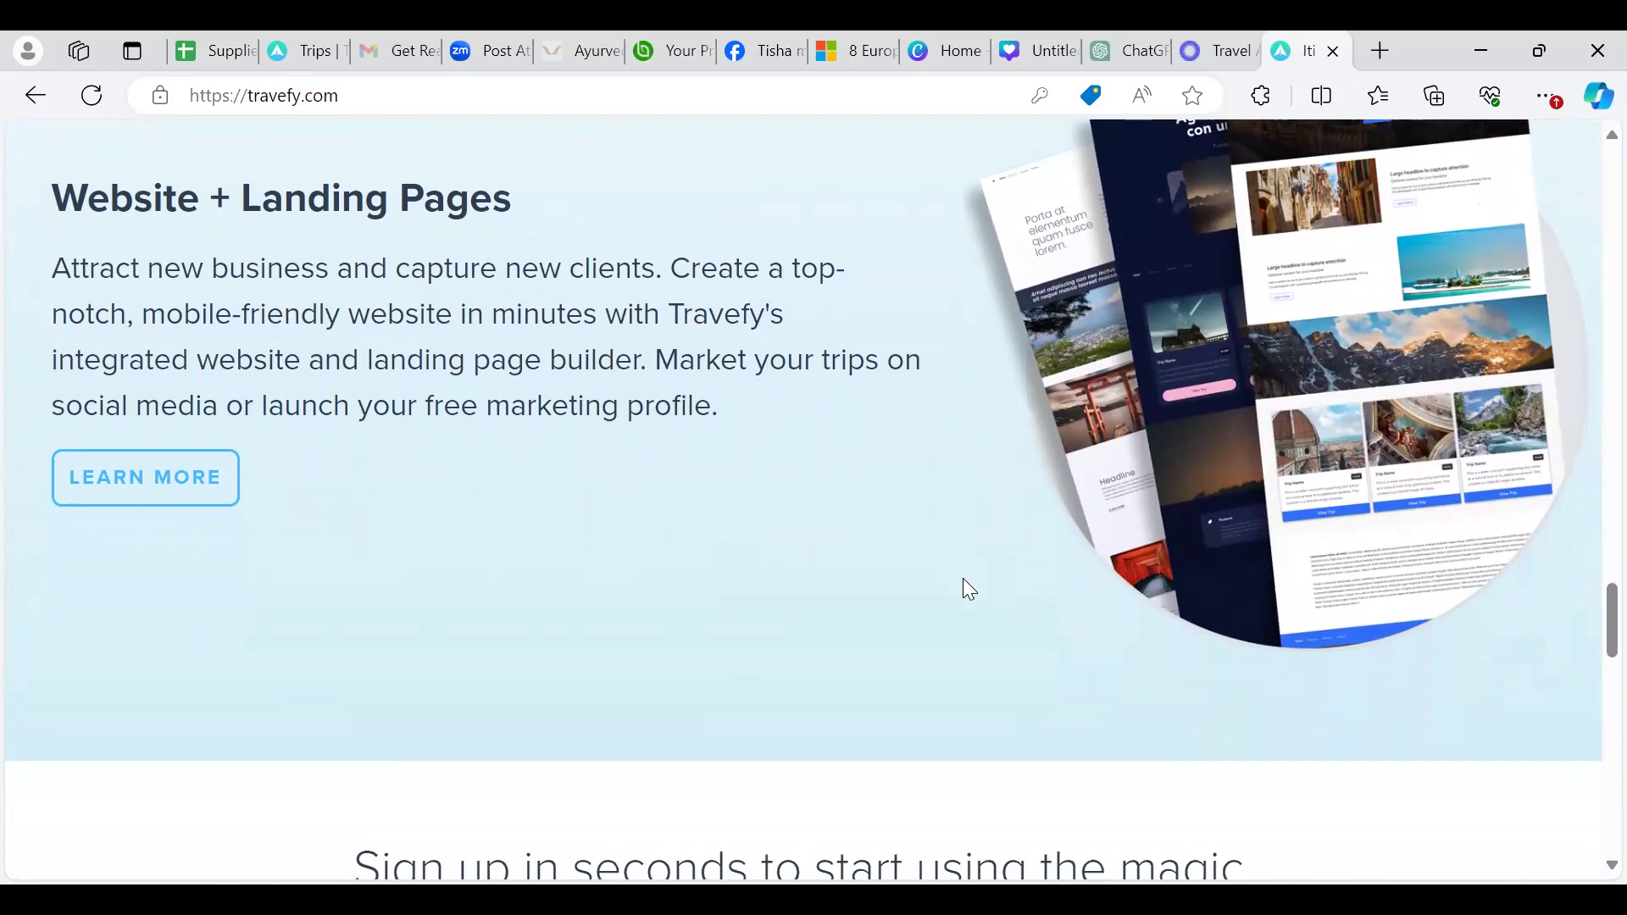
Review the annual plan's price, included features and free-trial terms in the homepage's sign-up section
{"action": "scroll", "coordinate": [963, 579], "scroll_direction": "down", "scroll_amount": 5}
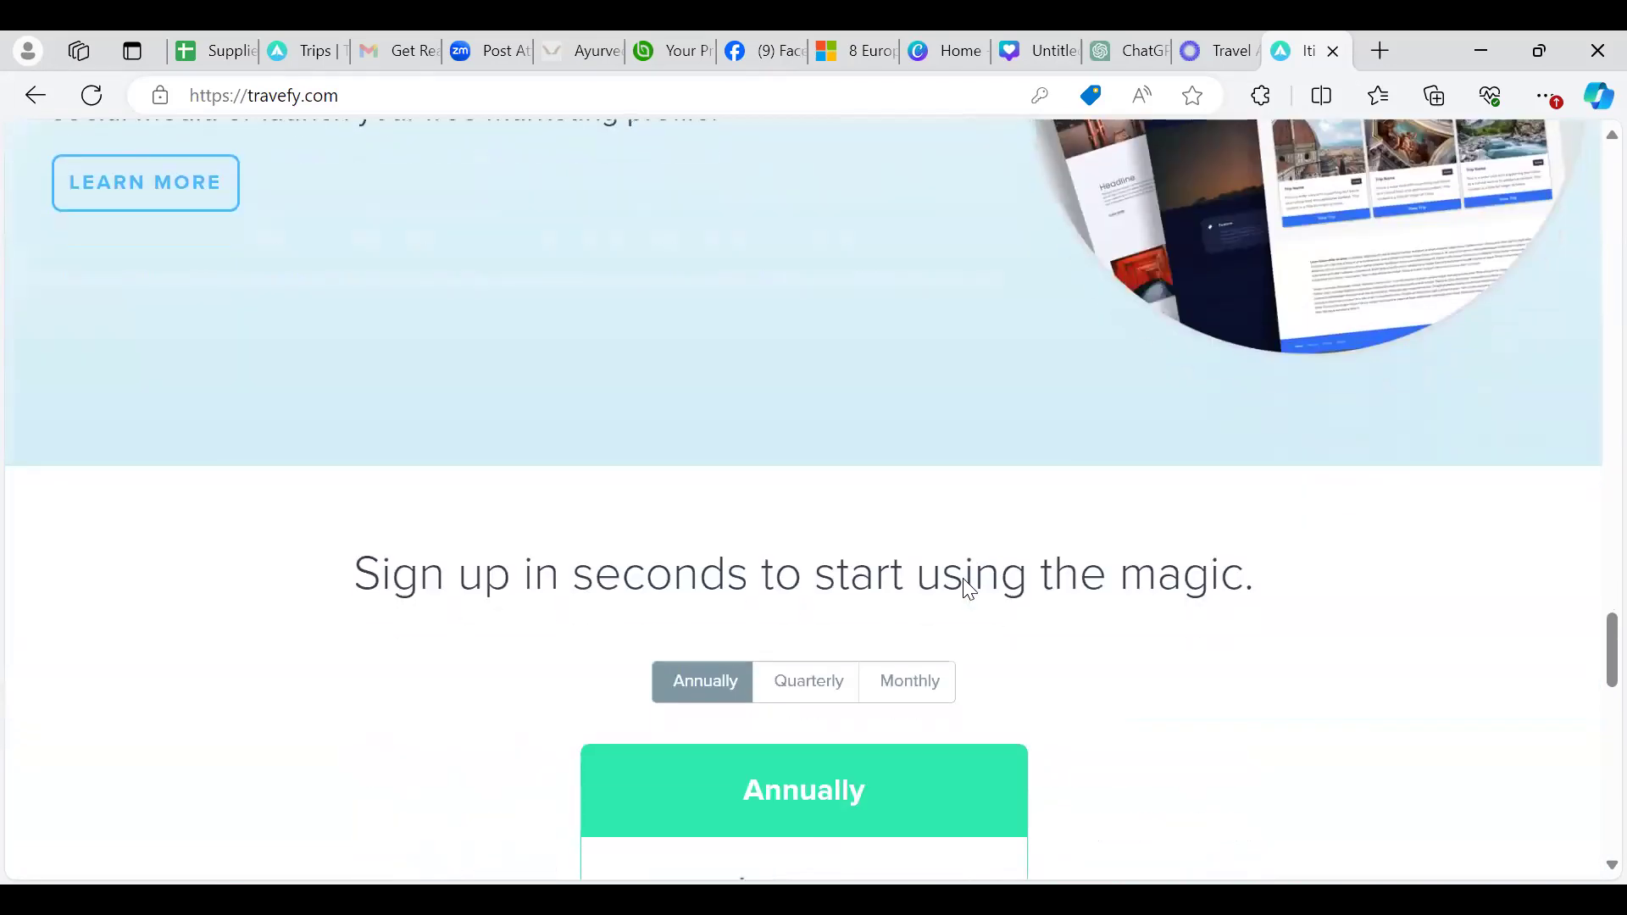
{"action": "scroll", "coordinate": [970, 590], "scroll_direction": "down", "scroll_amount": 1}
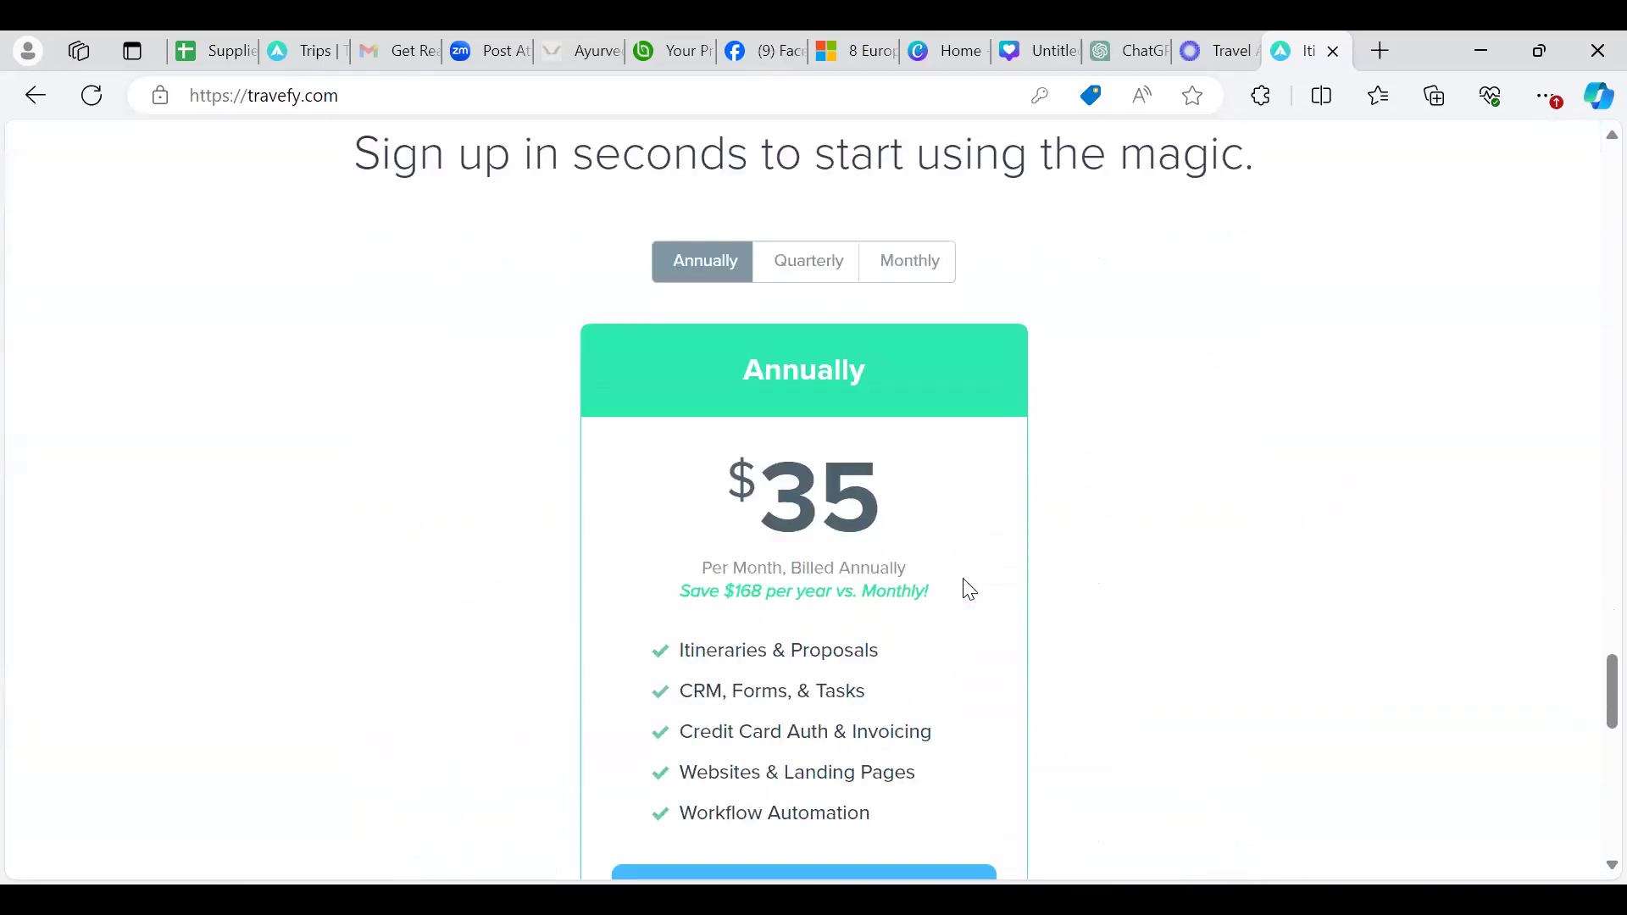
{"action": "scroll", "coordinate": [969, 591], "scroll_direction": "down", "scroll_amount": 1}
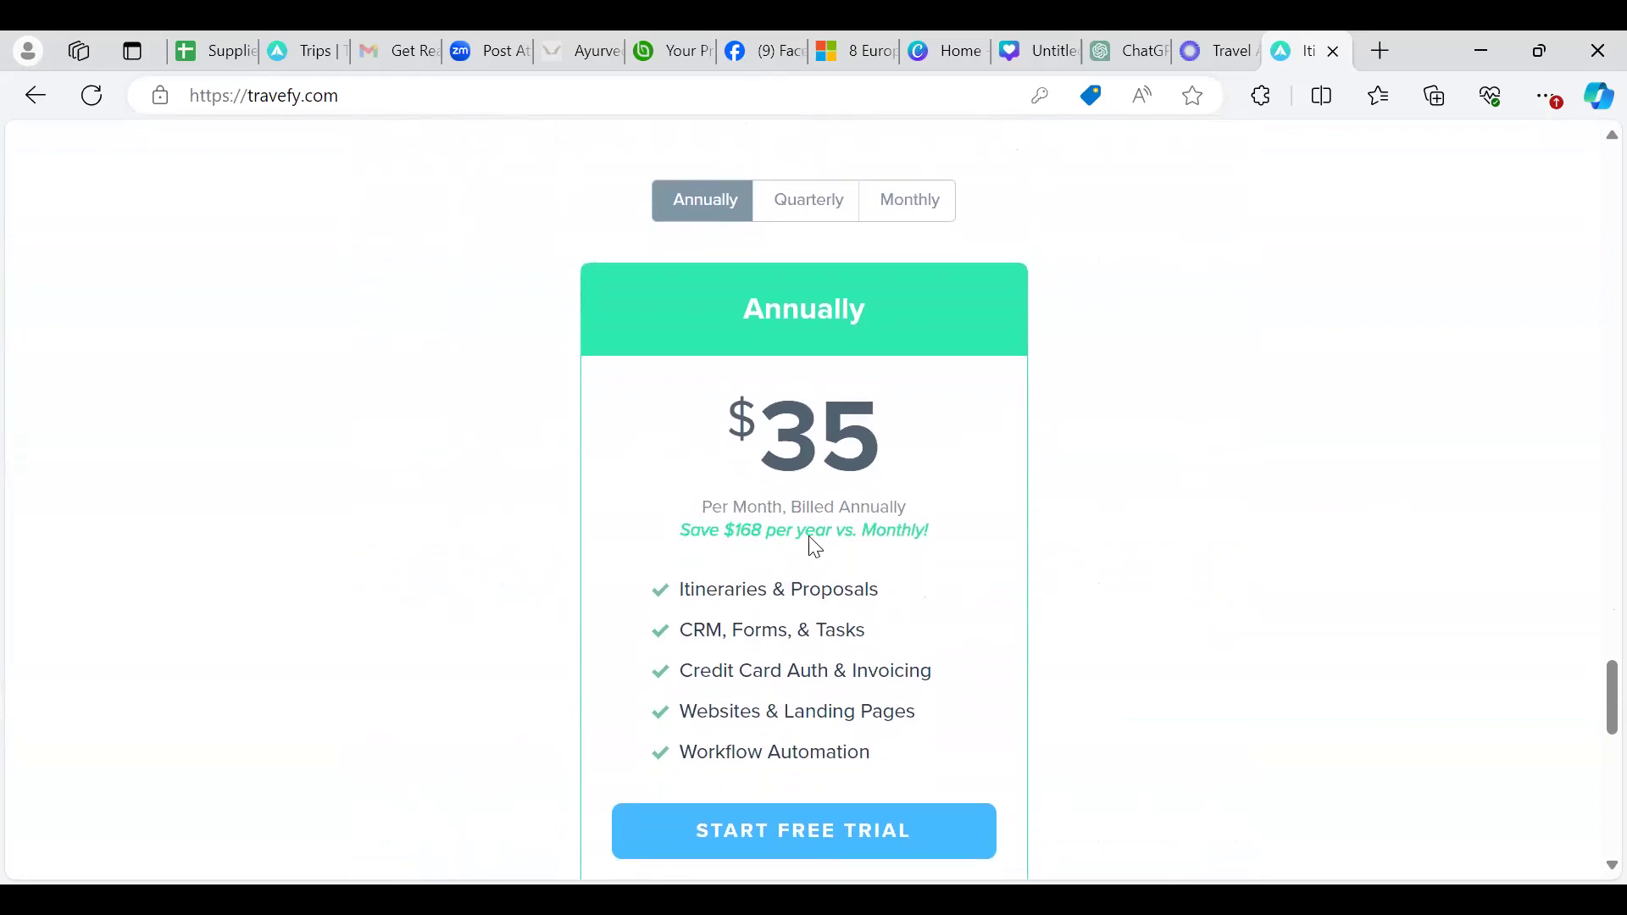
{"action": "scroll", "coordinate": [939, 593], "scroll_direction": "down", "scroll_amount": 1}
{"action": "scroll", "coordinate": [942, 594], "scroll_direction": "down", "scroll_amount": 3}
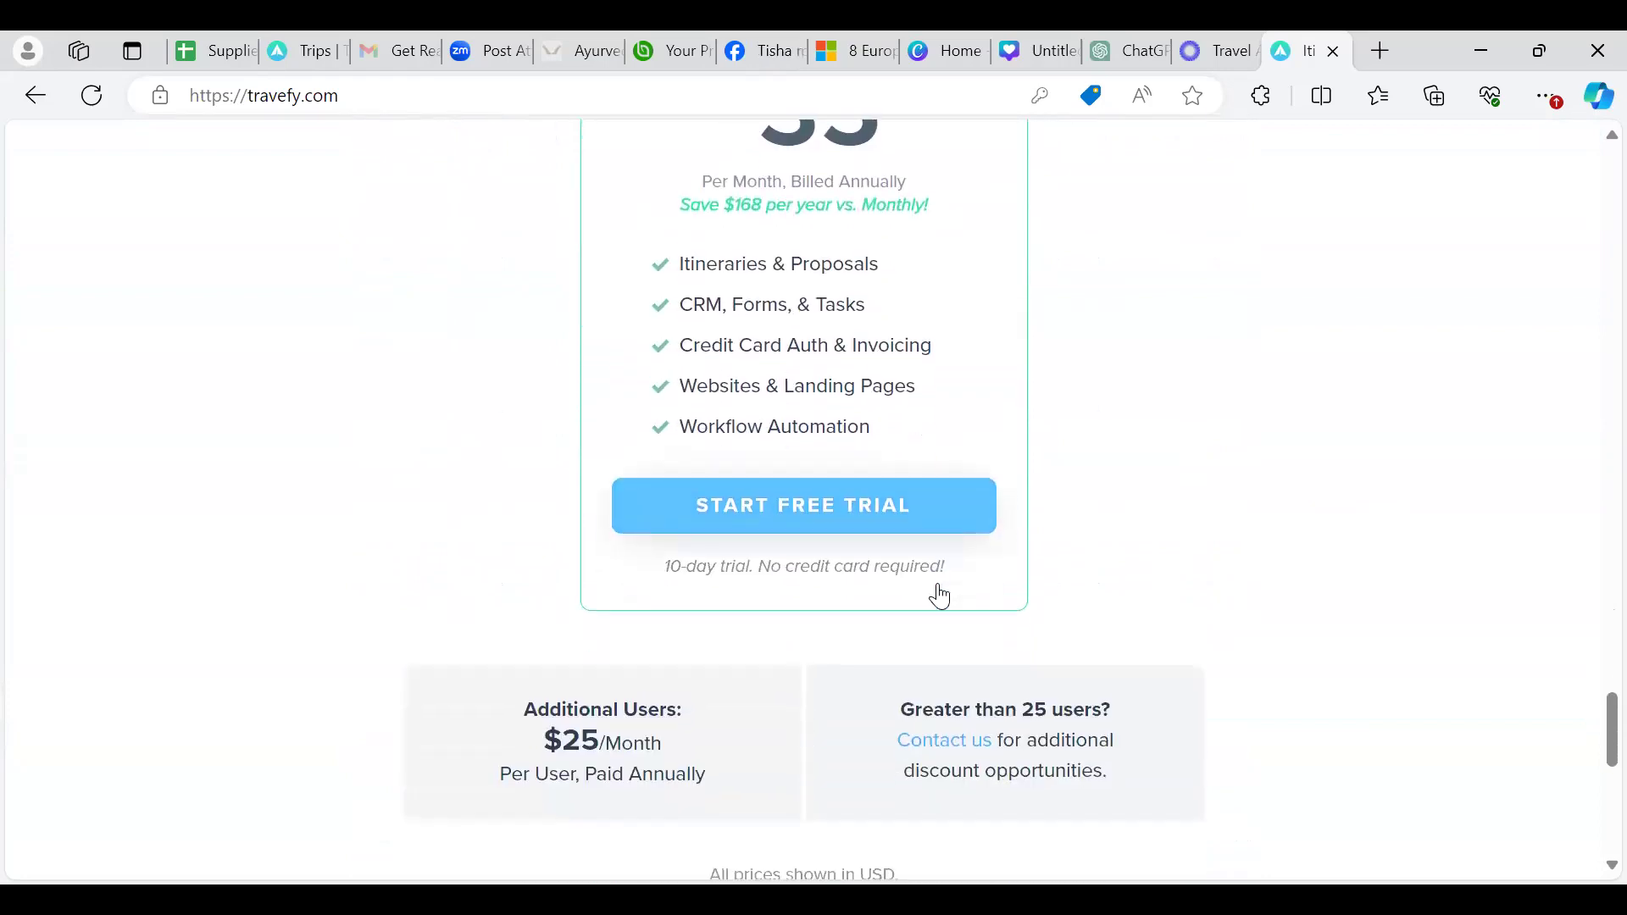
{"action": "scroll", "coordinate": [939, 593], "scroll_direction": "up", "scroll_amount": 3}
{"action": "scroll", "coordinate": [939, 594], "scroll_direction": "up", "scroll_amount": 2}
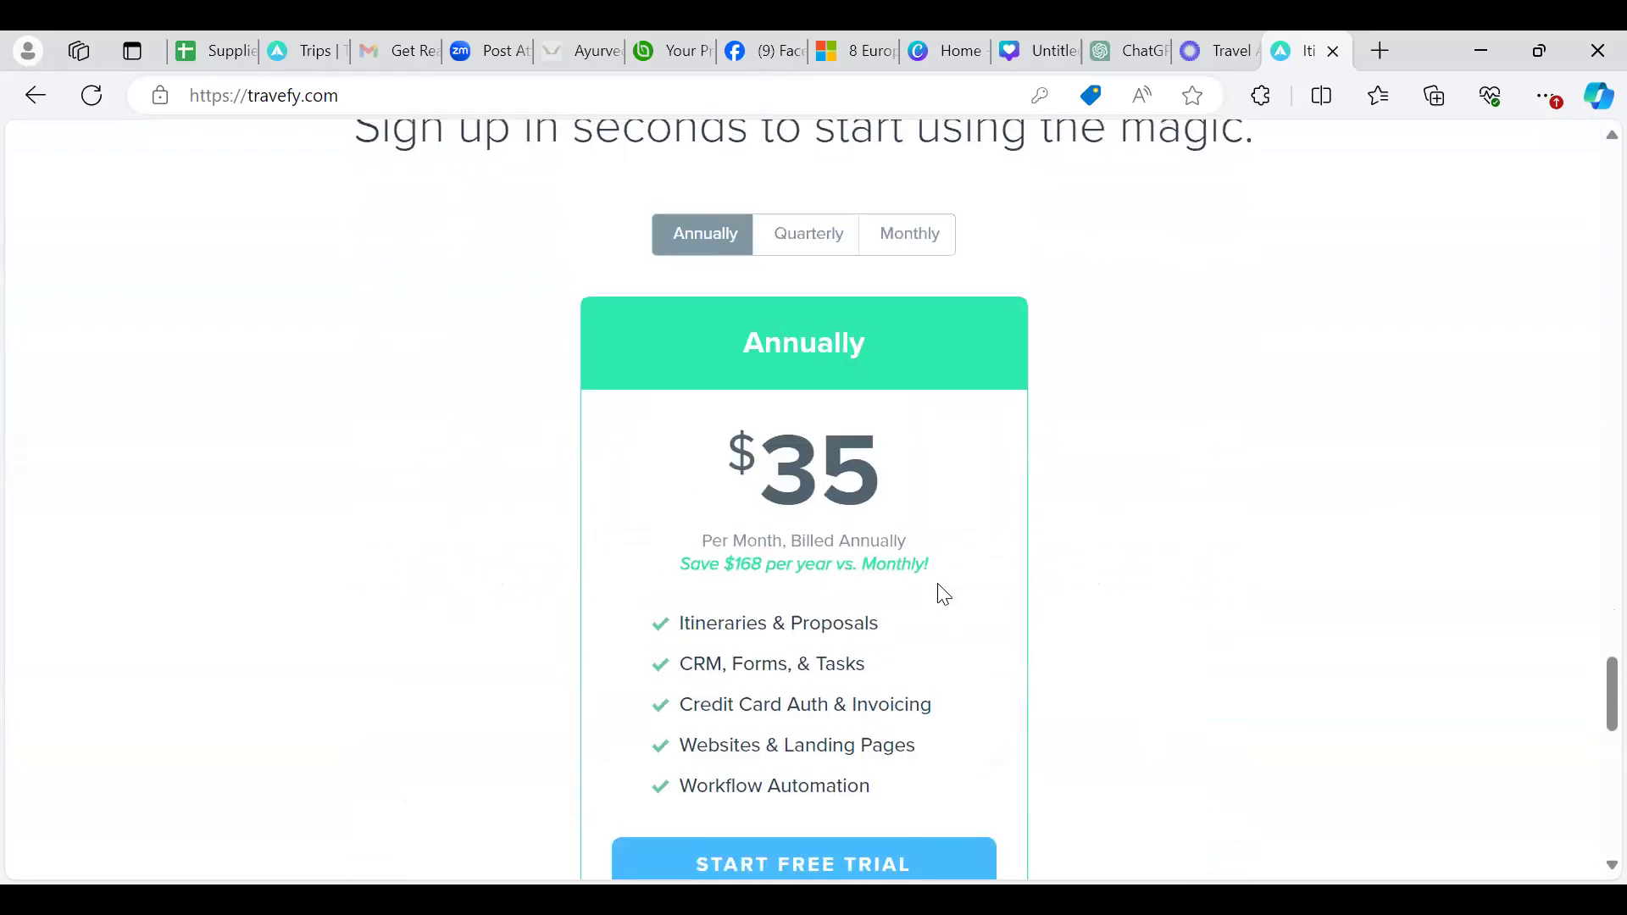
{"action": "scroll", "coordinate": [941, 597], "scroll_direction": "down", "scroll_amount": 1}
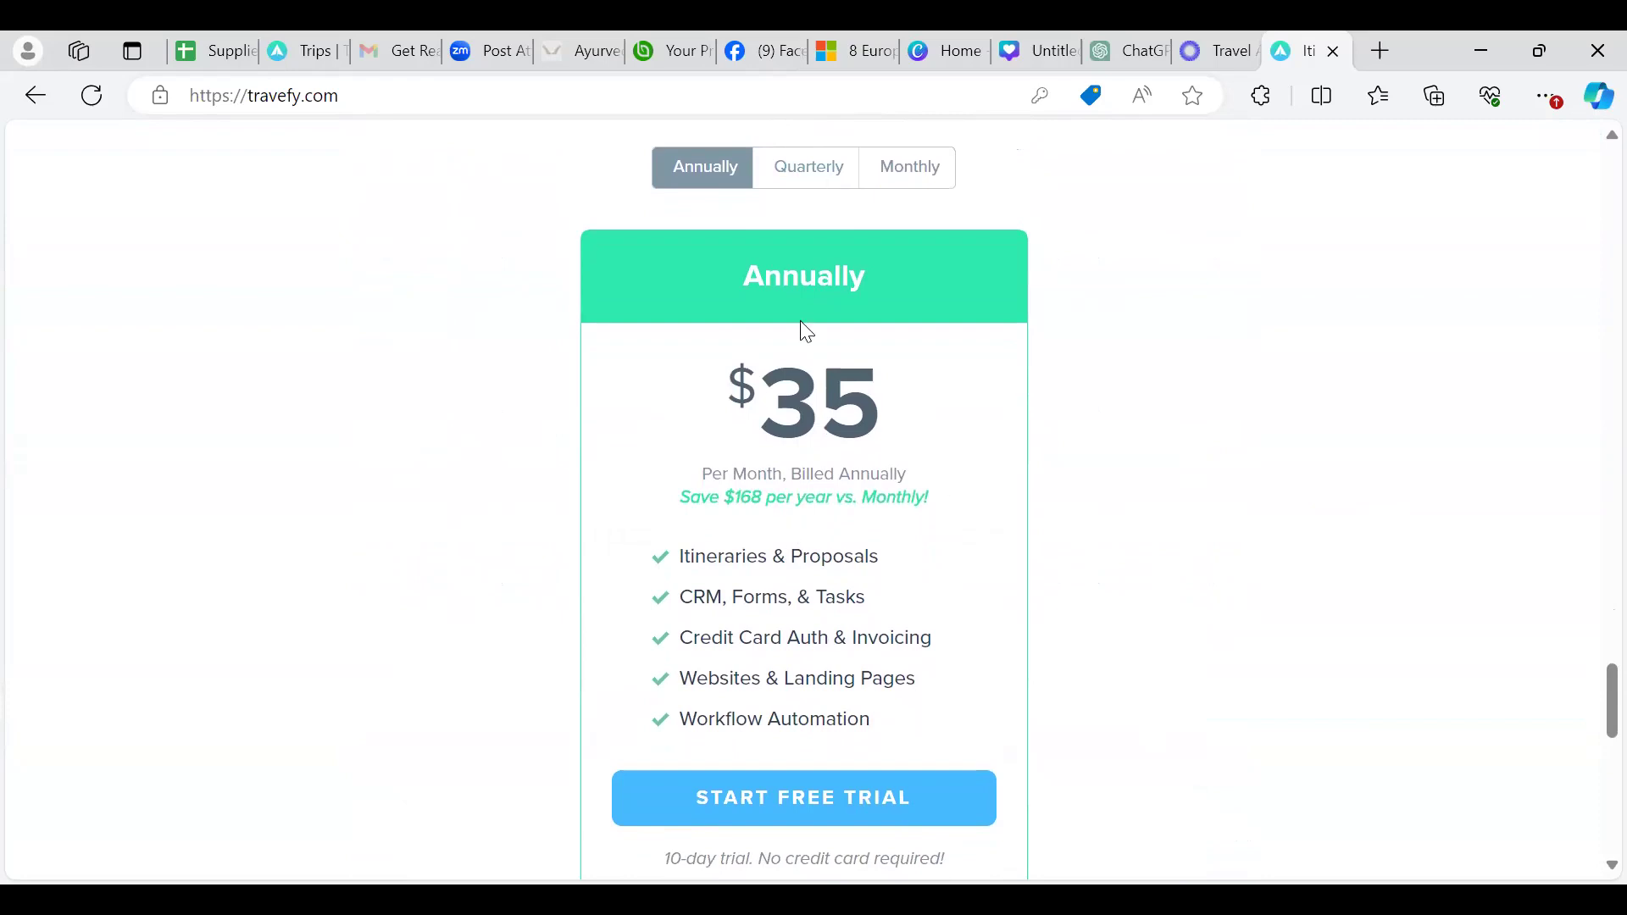
{"action": "scroll", "coordinate": [1012, 576], "scroll_direction": "down", "scroll_amount": 1}
{"action": "scroll", "coordinate": [1008, 574], "scroll_direction": "up", "scroll_amount": 2}
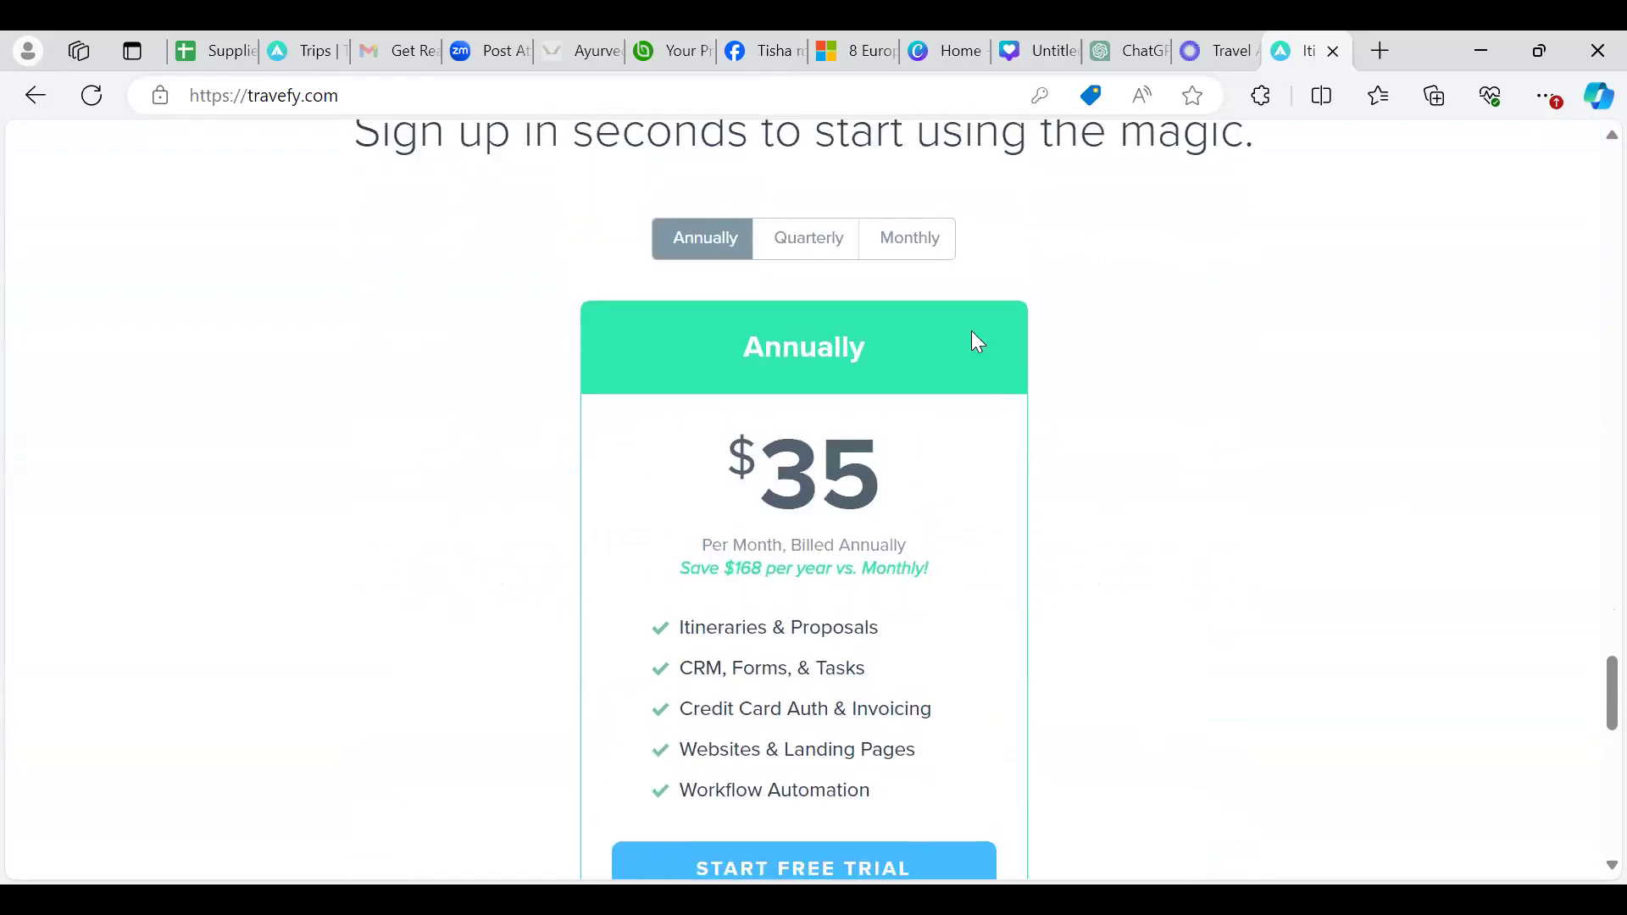
Show the Monthly plan and review its price, features and additional-user cost
{"action": "left_click", "coordinate": [927, 251]}
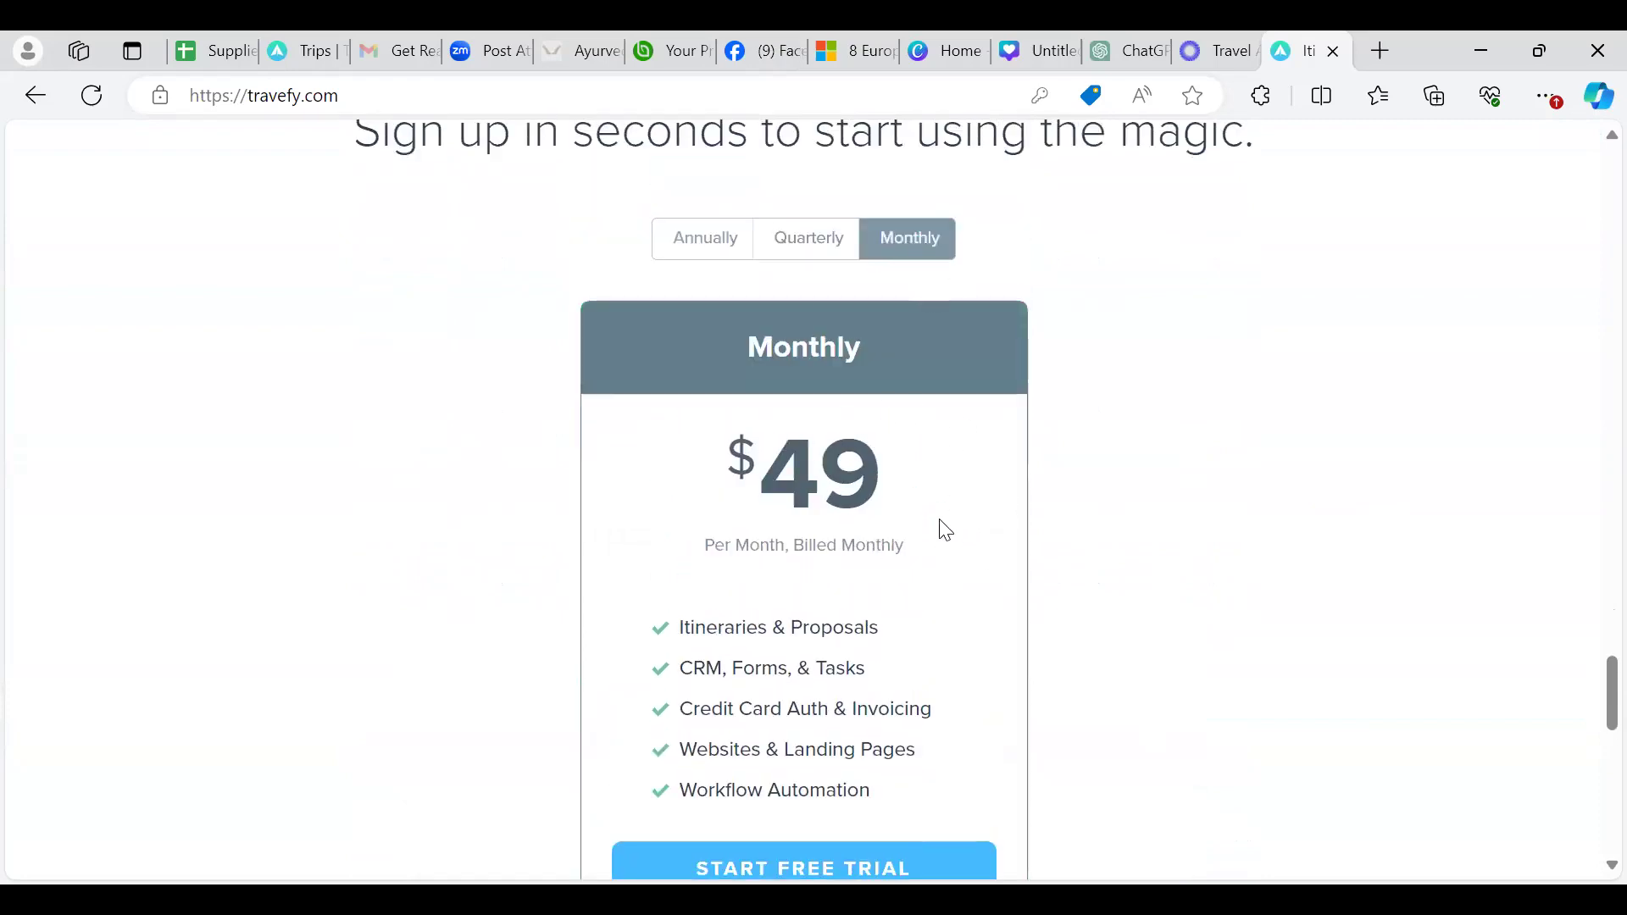
{"action": "scroll", "coordinate": [933, 550], "scroll_direction": "down", "scroll_amount": 1}
{"action": "scroll", "coordinate": [936, 554], "scroll_direction": "down", "scroll_amount": 2}
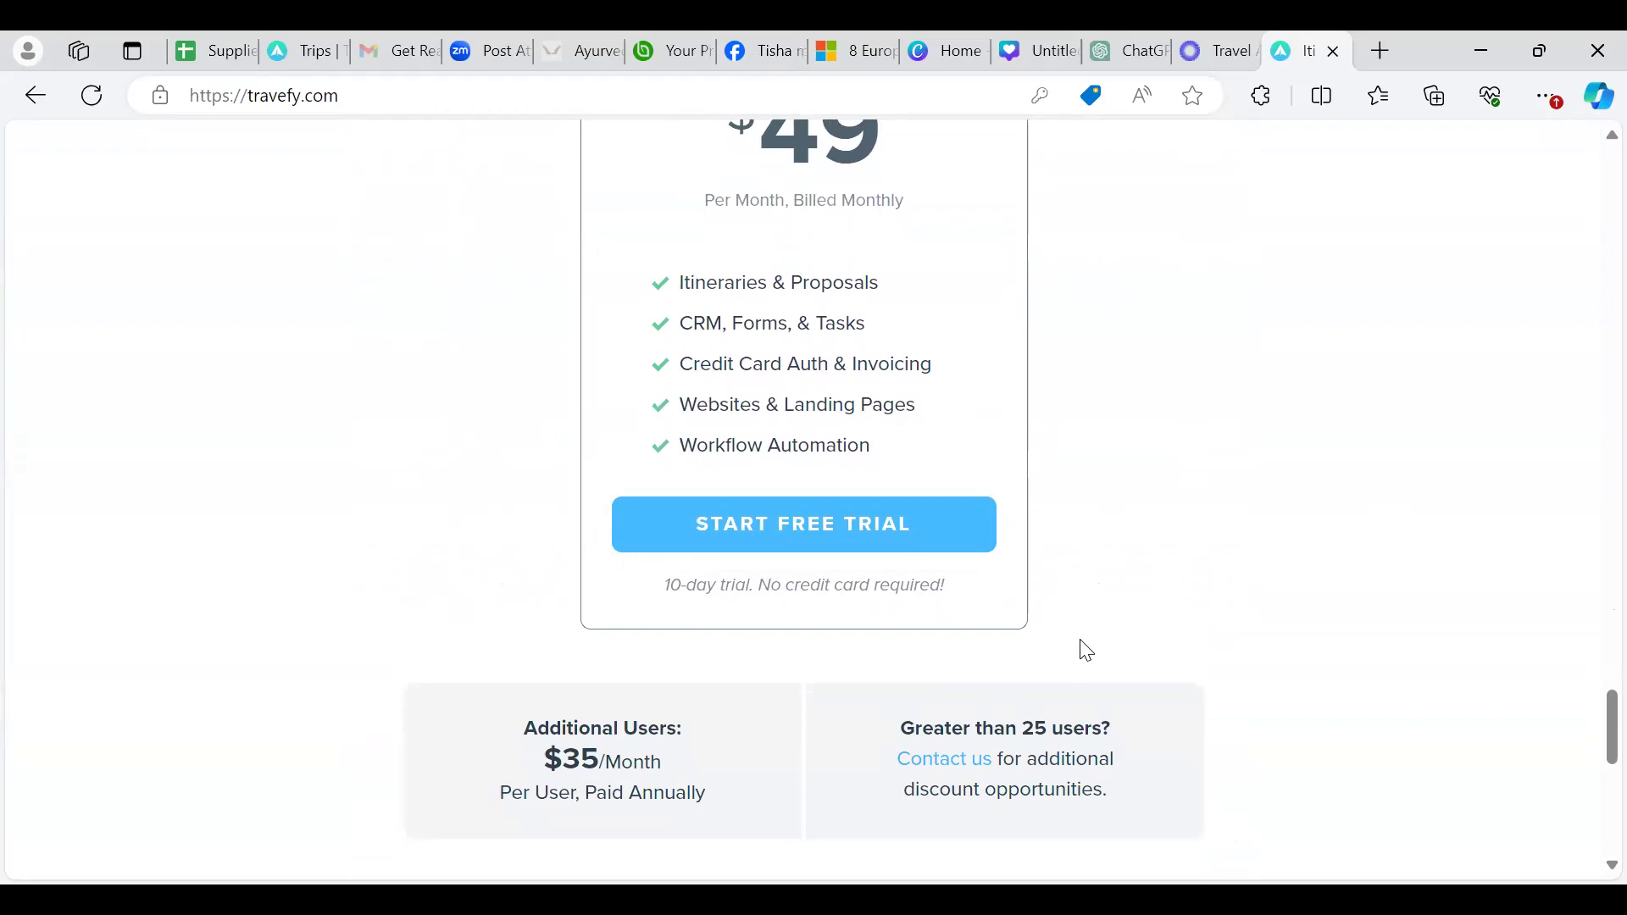
{"action": "scroll", "coordinate": [1080, 644], "scroll_direction": "down", "scroll_amount": 1}
{"action": "scroll", "coordinate": [1085, 645], "scroll_direction": "up", "scroll_amount": 1}
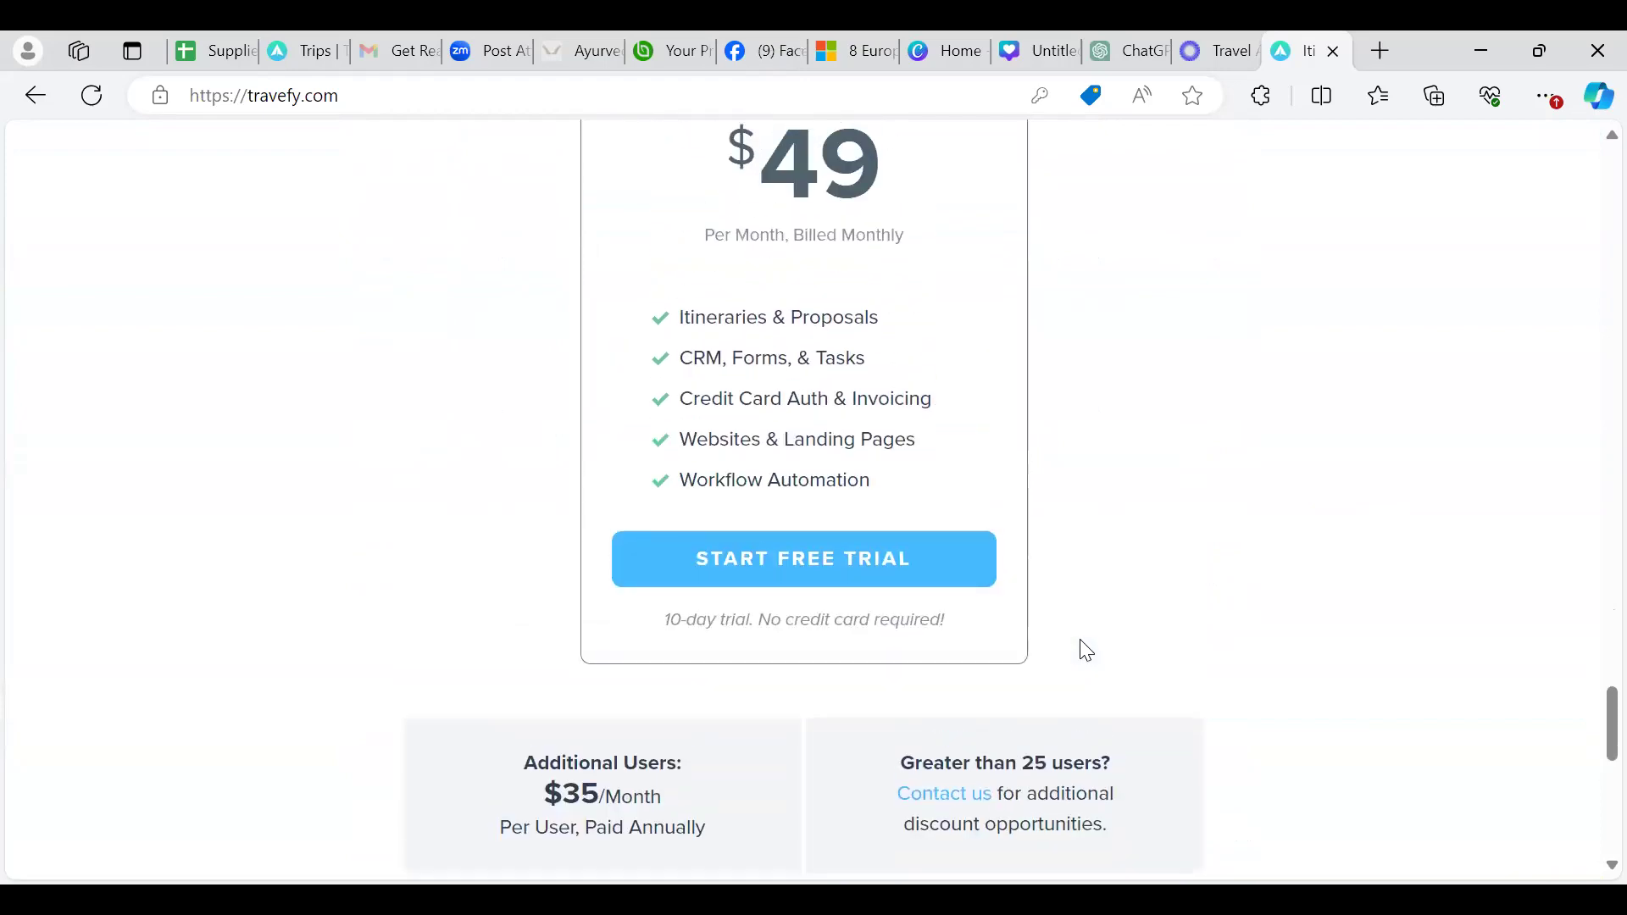
{"action": "scroll", "coordinate": [1085, 650], "scroll_direction": "up", "scroll_amount": 3}
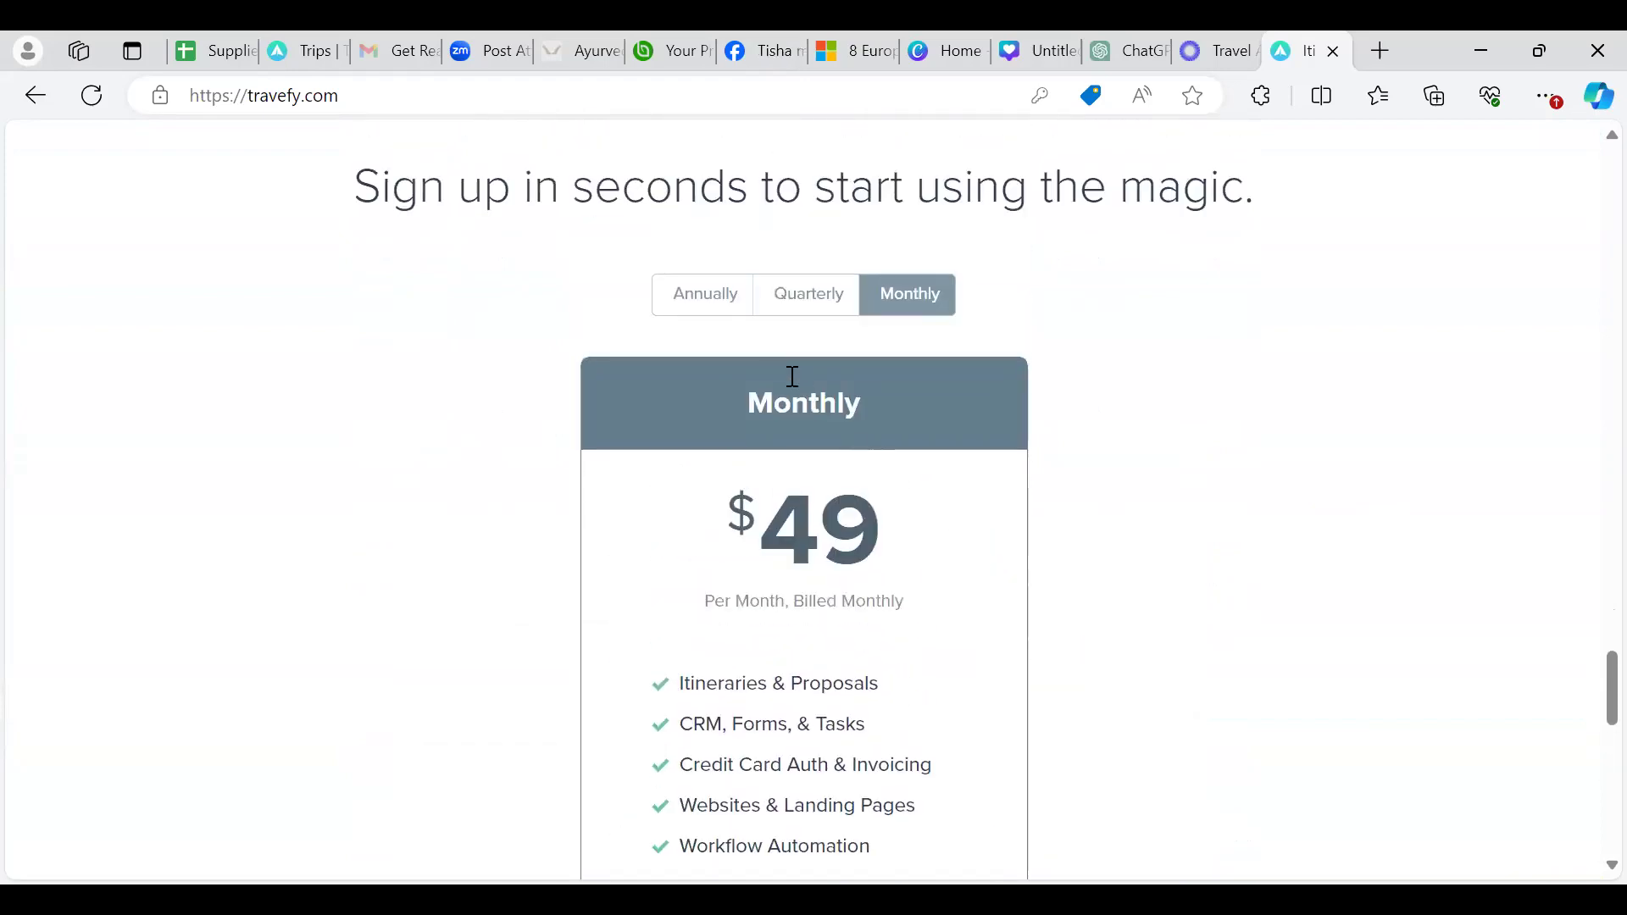
Show the Quarterly plan, return to the Annually plan, and check its price and additional-user cost
{"action": "left_click", "coordinate": [798, 310]}
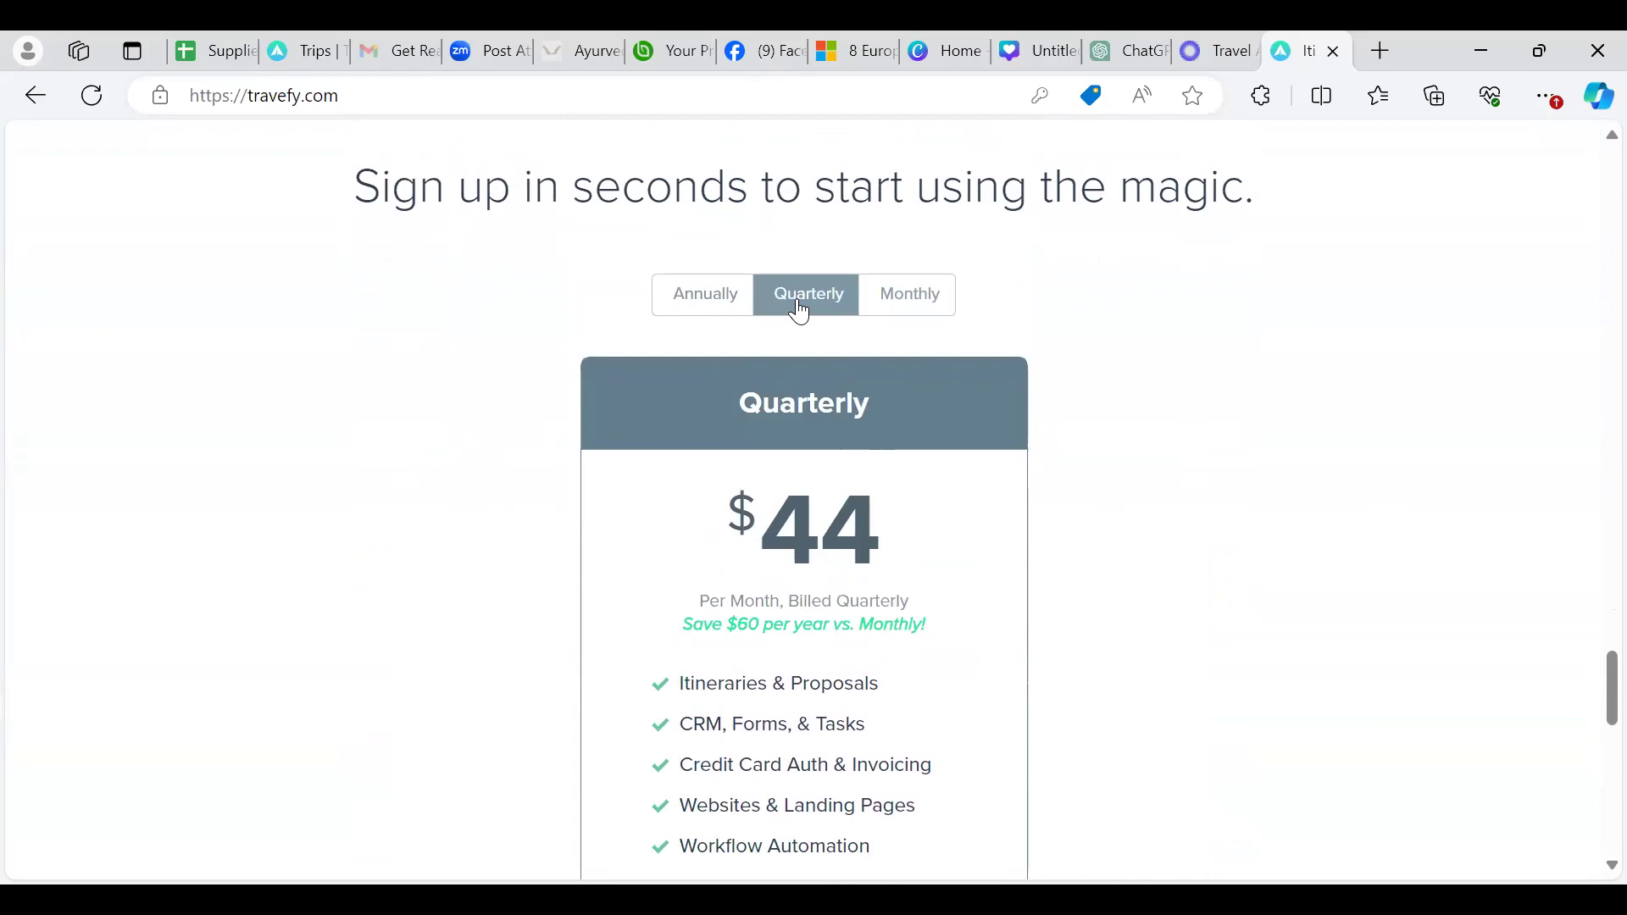
{"action": "left_click", "coordinate": [717, 311]}
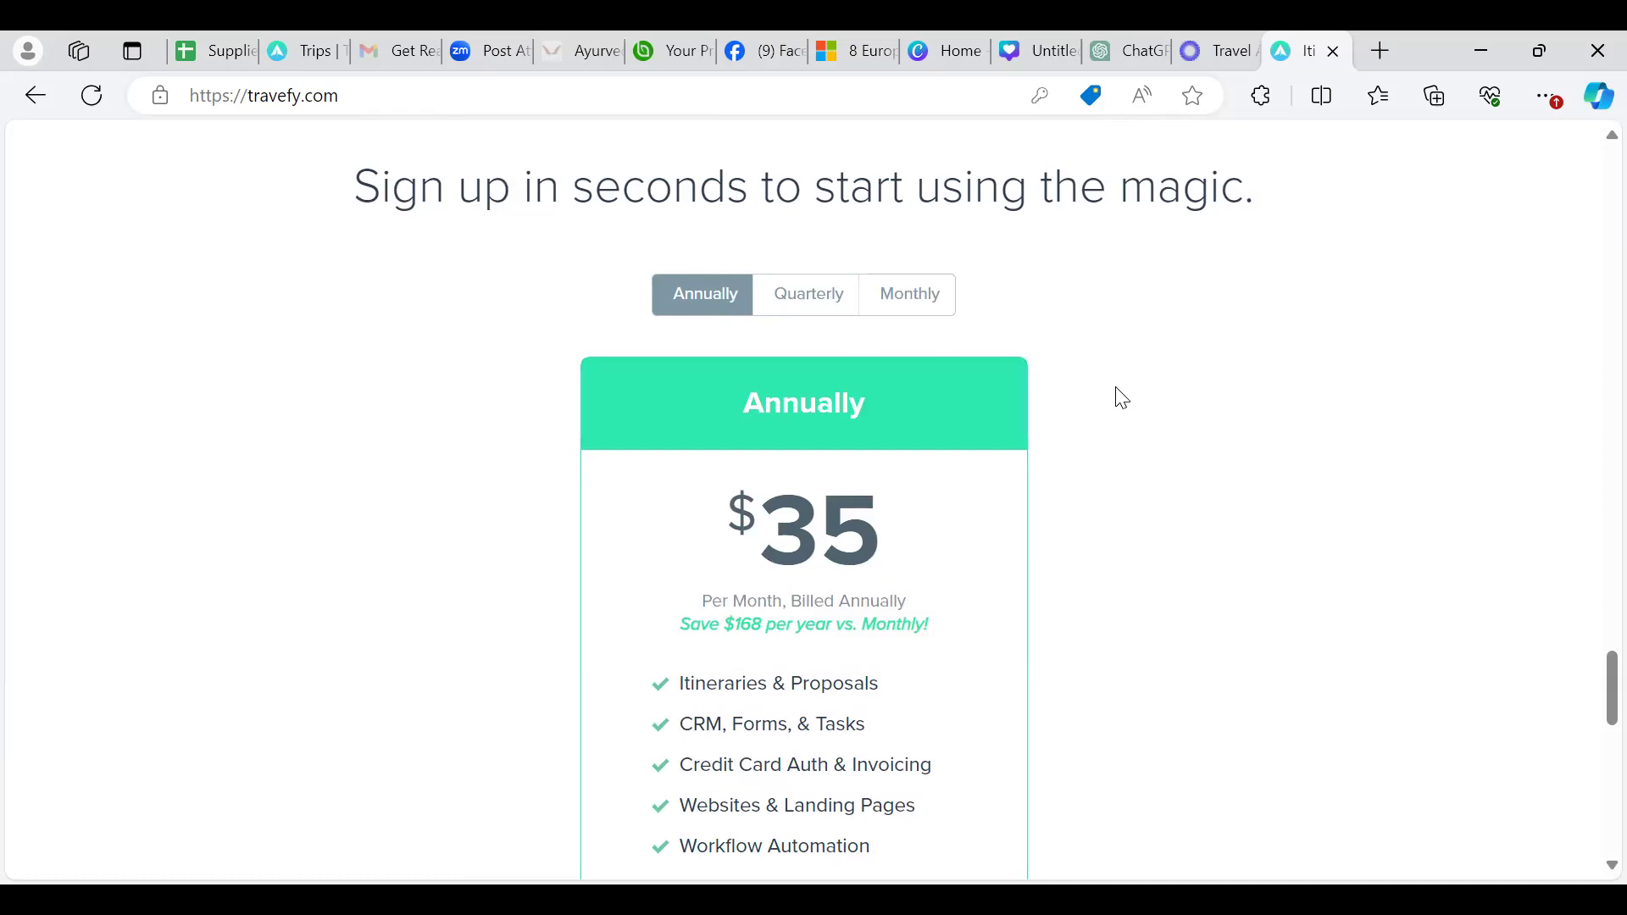
{"action": "scroll", "coordinate": [1121, 398], "scroll_direction": "down", "scroll_amount": 2}
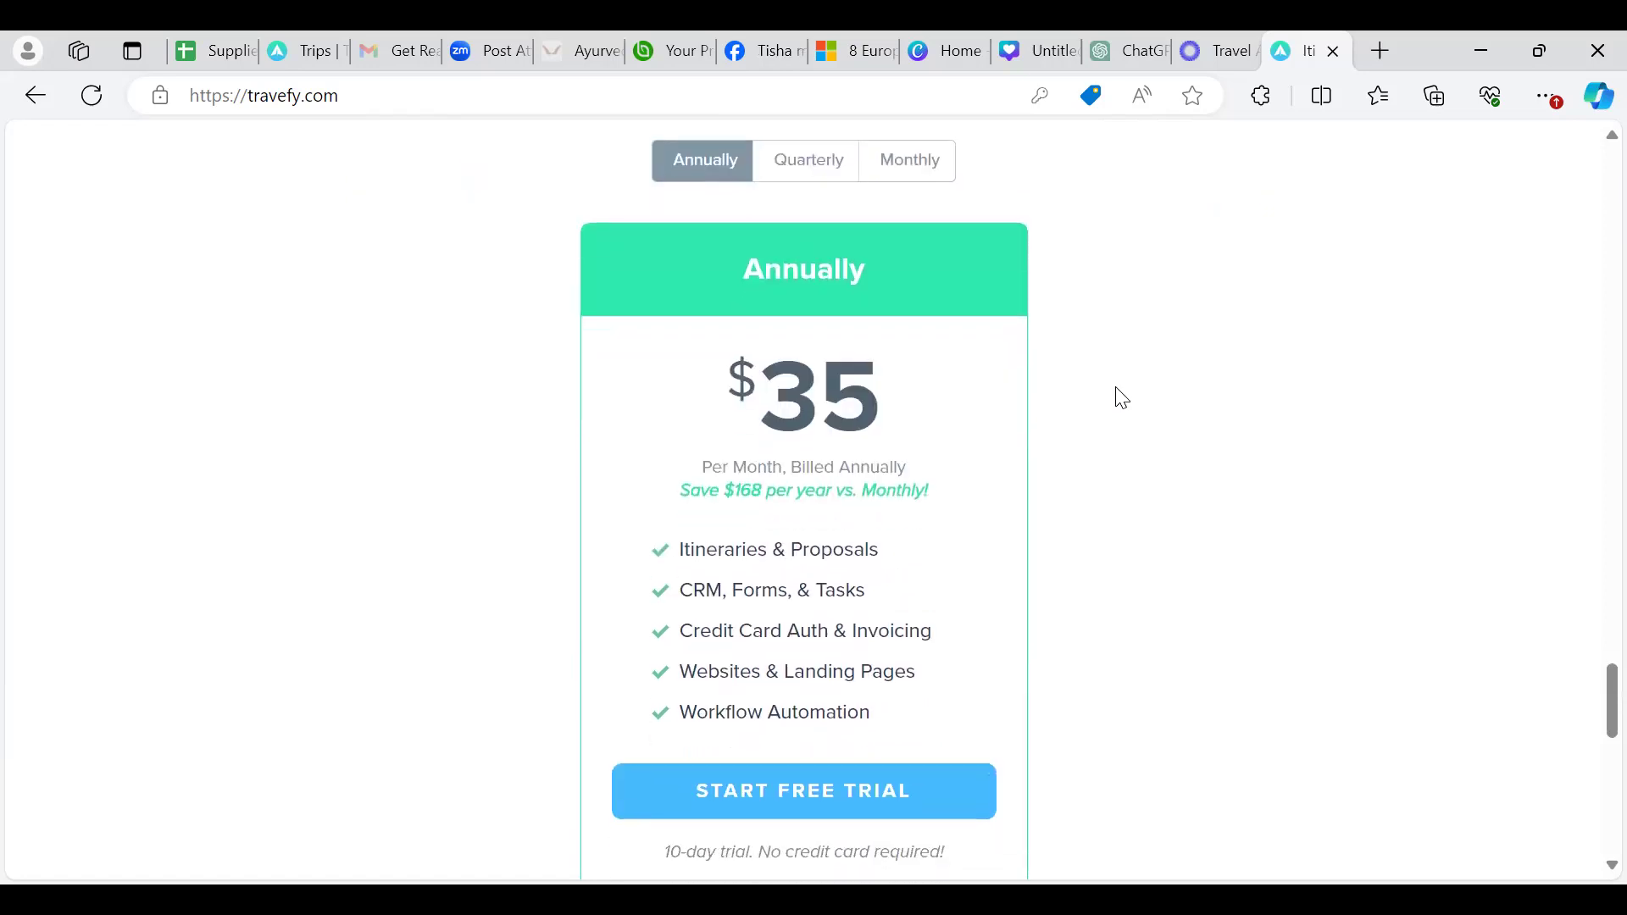
{"action": "scroll", "coordinate": [1121, 398], "scroll_direction": "down", "scroll_amount": 2}
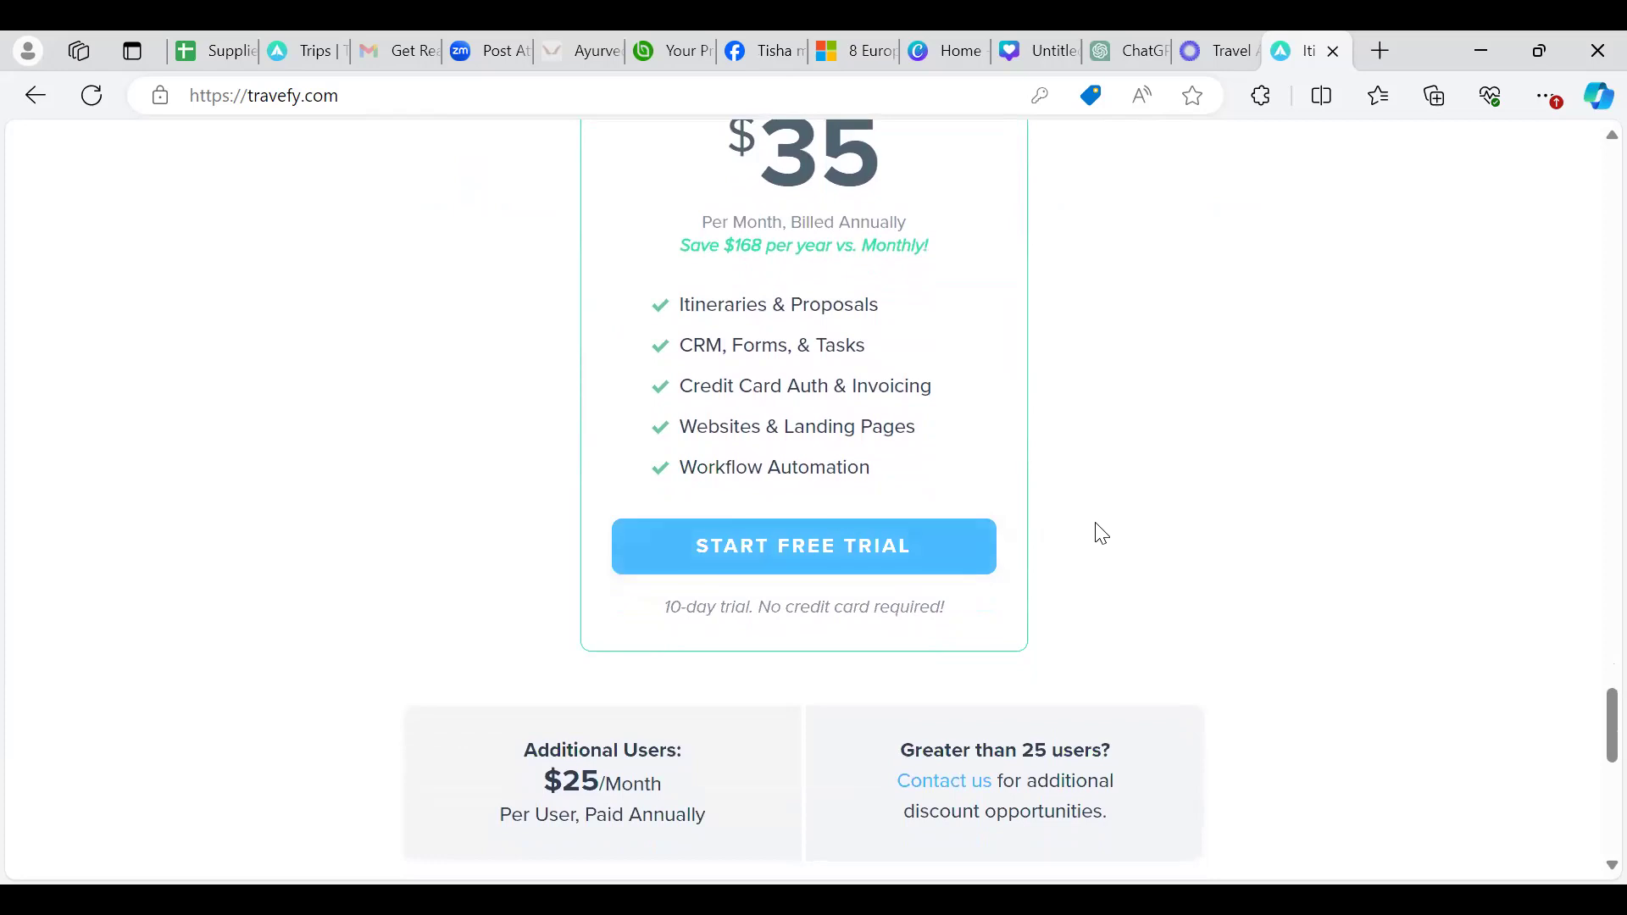
{"action": "scroll", "coordinate": [1102, 534], "scroll_direction": "down", "scroll_amount": 1}
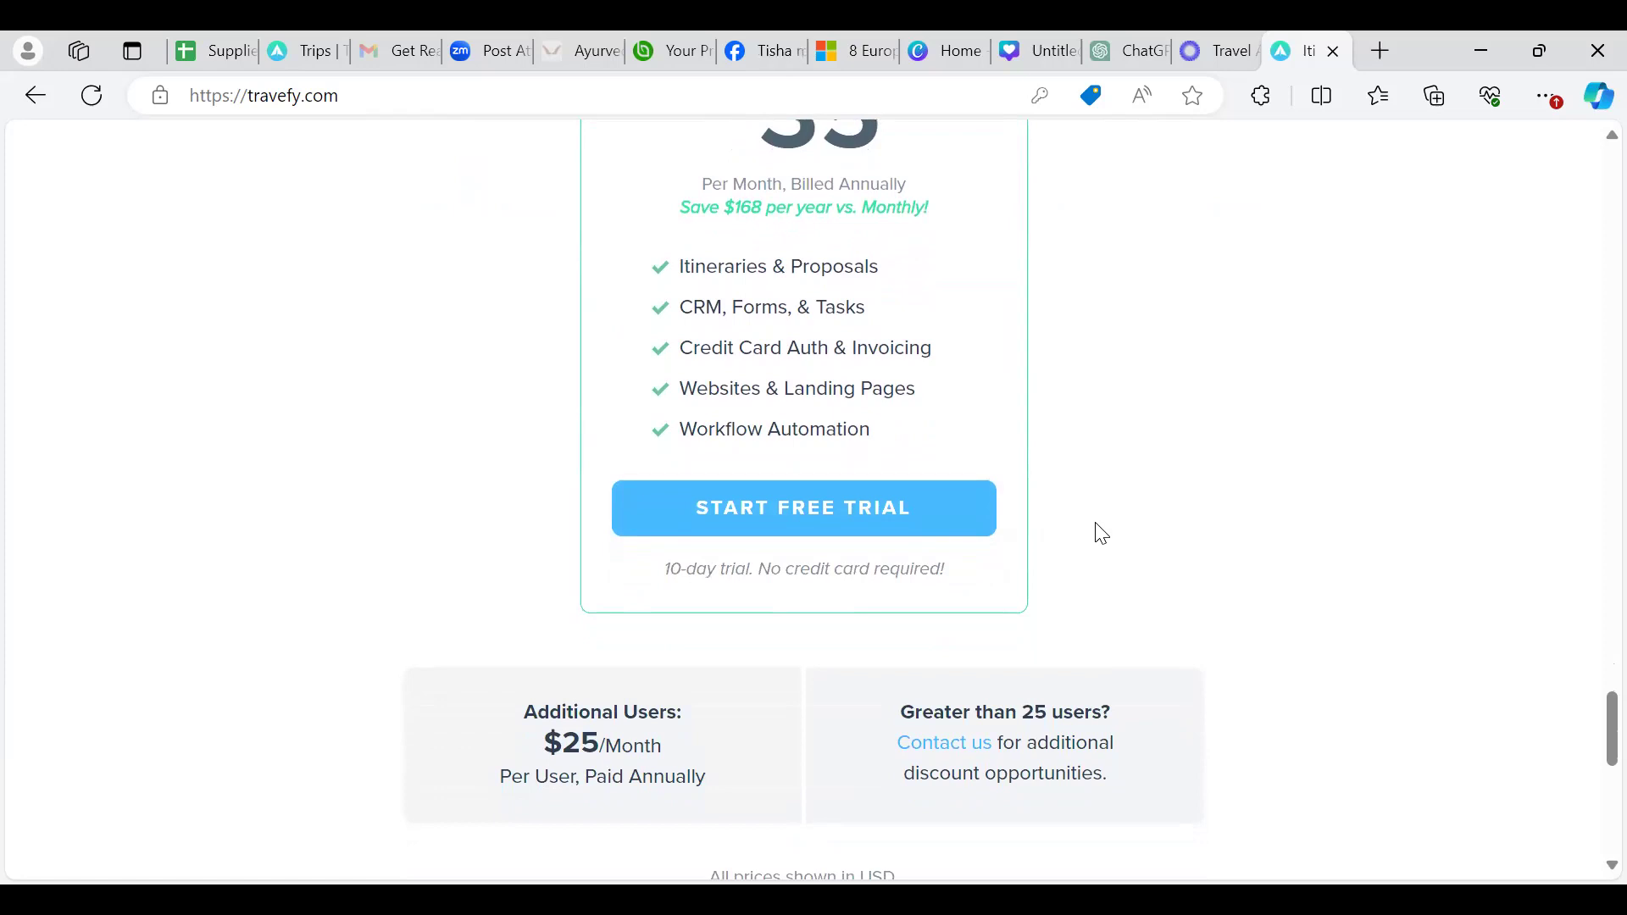
Look over the pricing notes and the footer's Solutions, Support and Company links, and return to the Website + Landing Pages section
{"action": "scroll", "coordinate": [1097, 522], "scroll_direction": "down", "scroll_amount": 4}
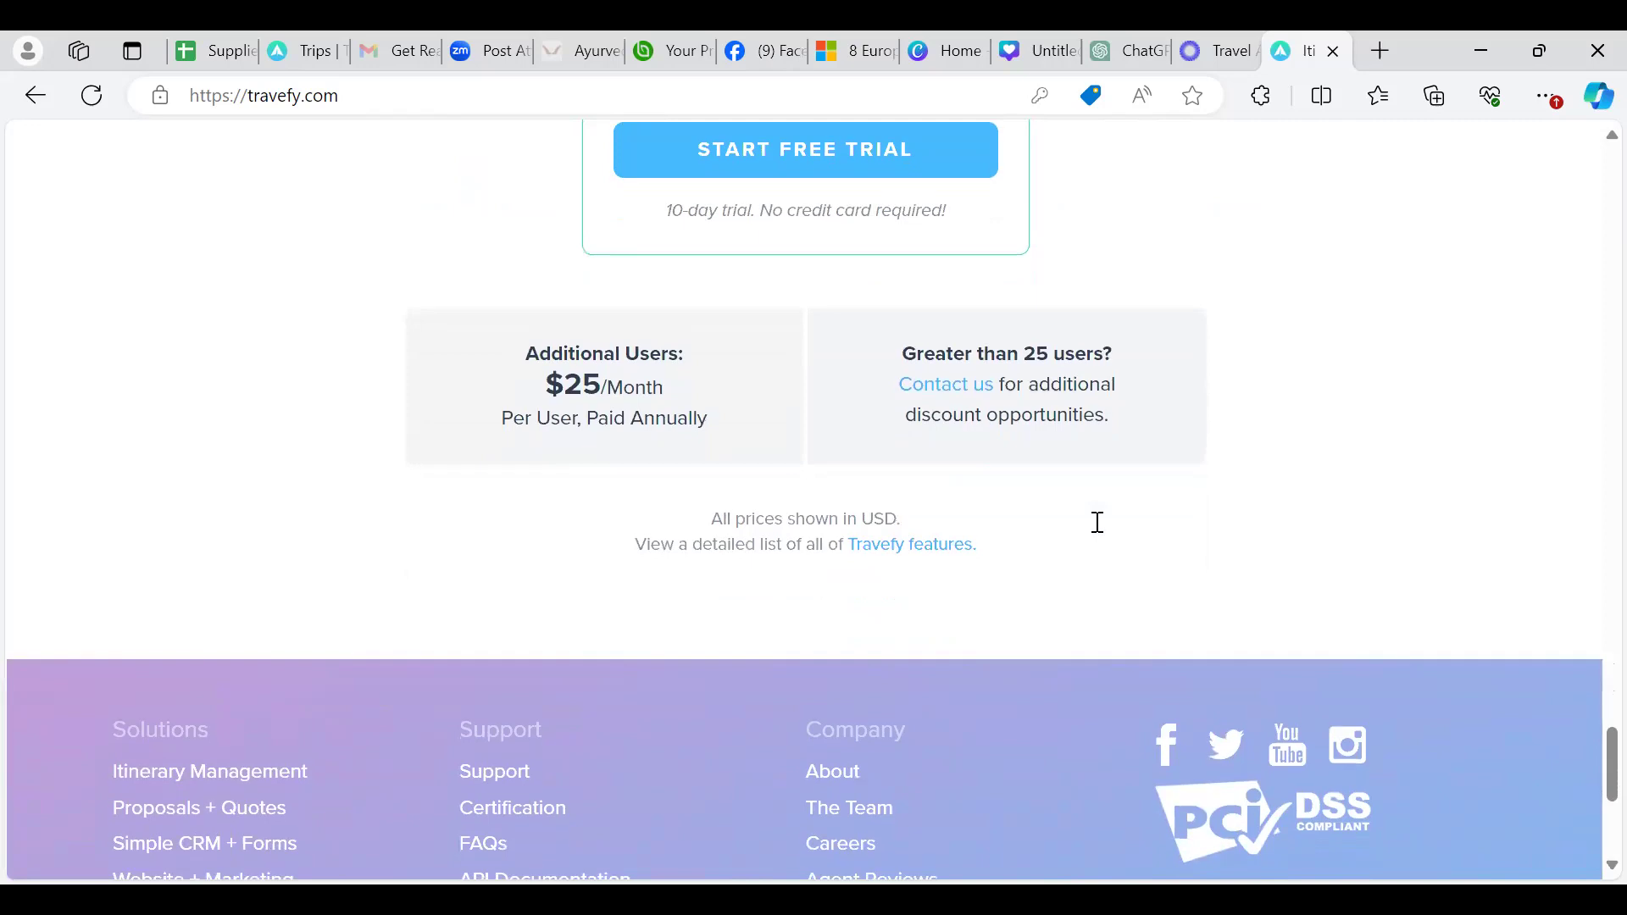
{"action": "scroll", "coordinate": [1098, 522], "scroll_direction": "down", "scroll_amount": 1}
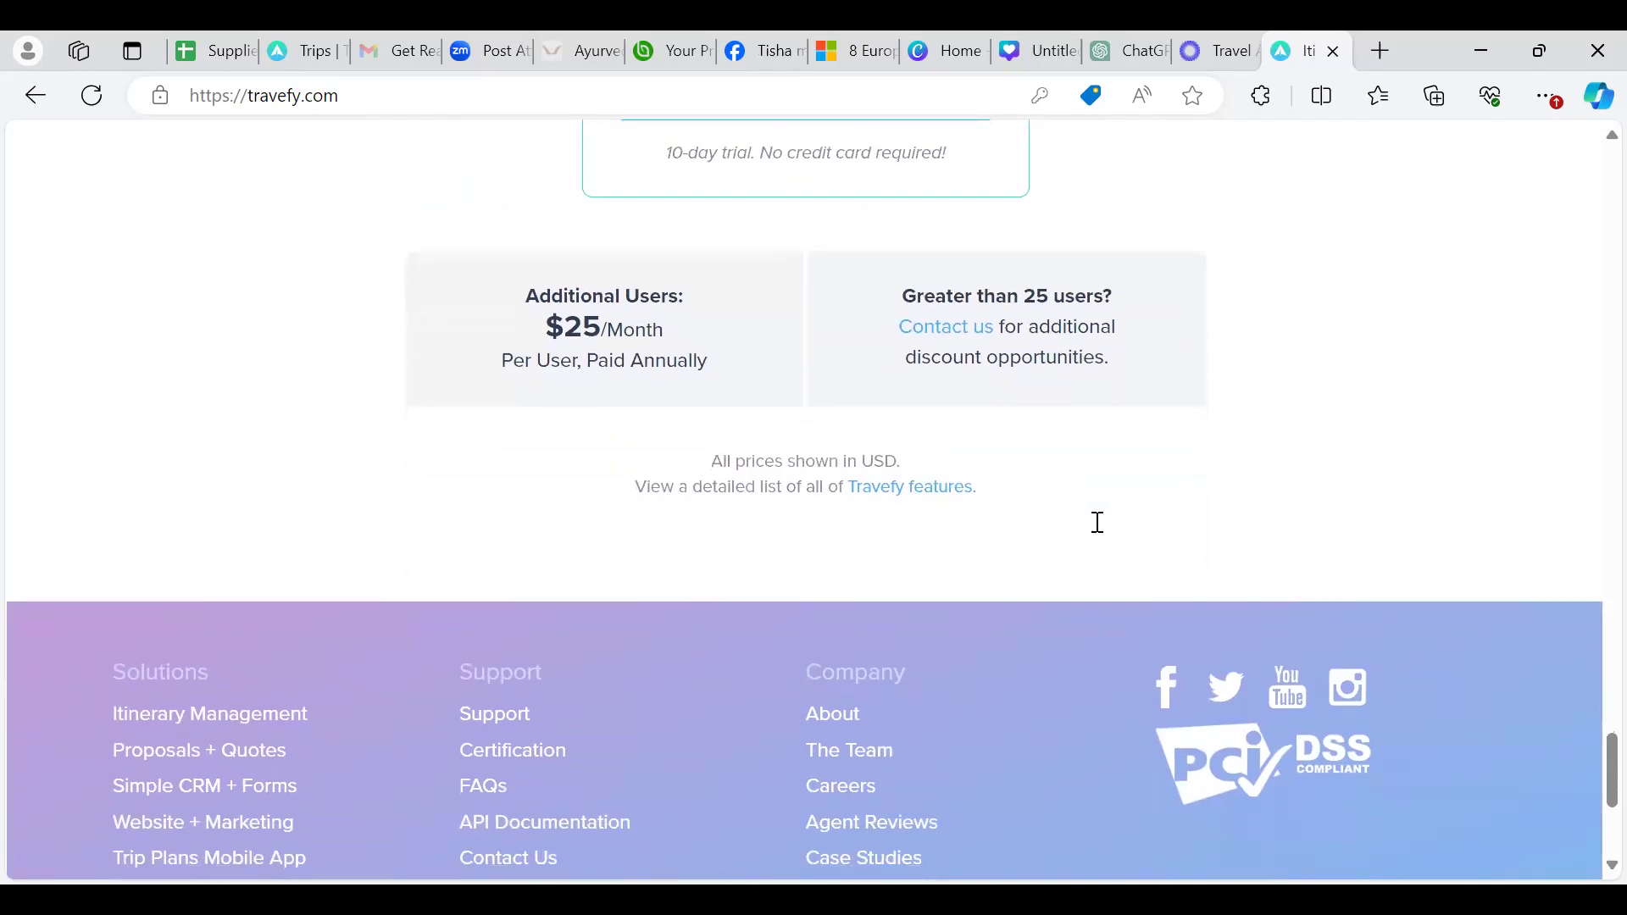
{"action": "scroll", "coordinate": [1098, 522], "scroll_direction": "down", "scroll_amount": 2}
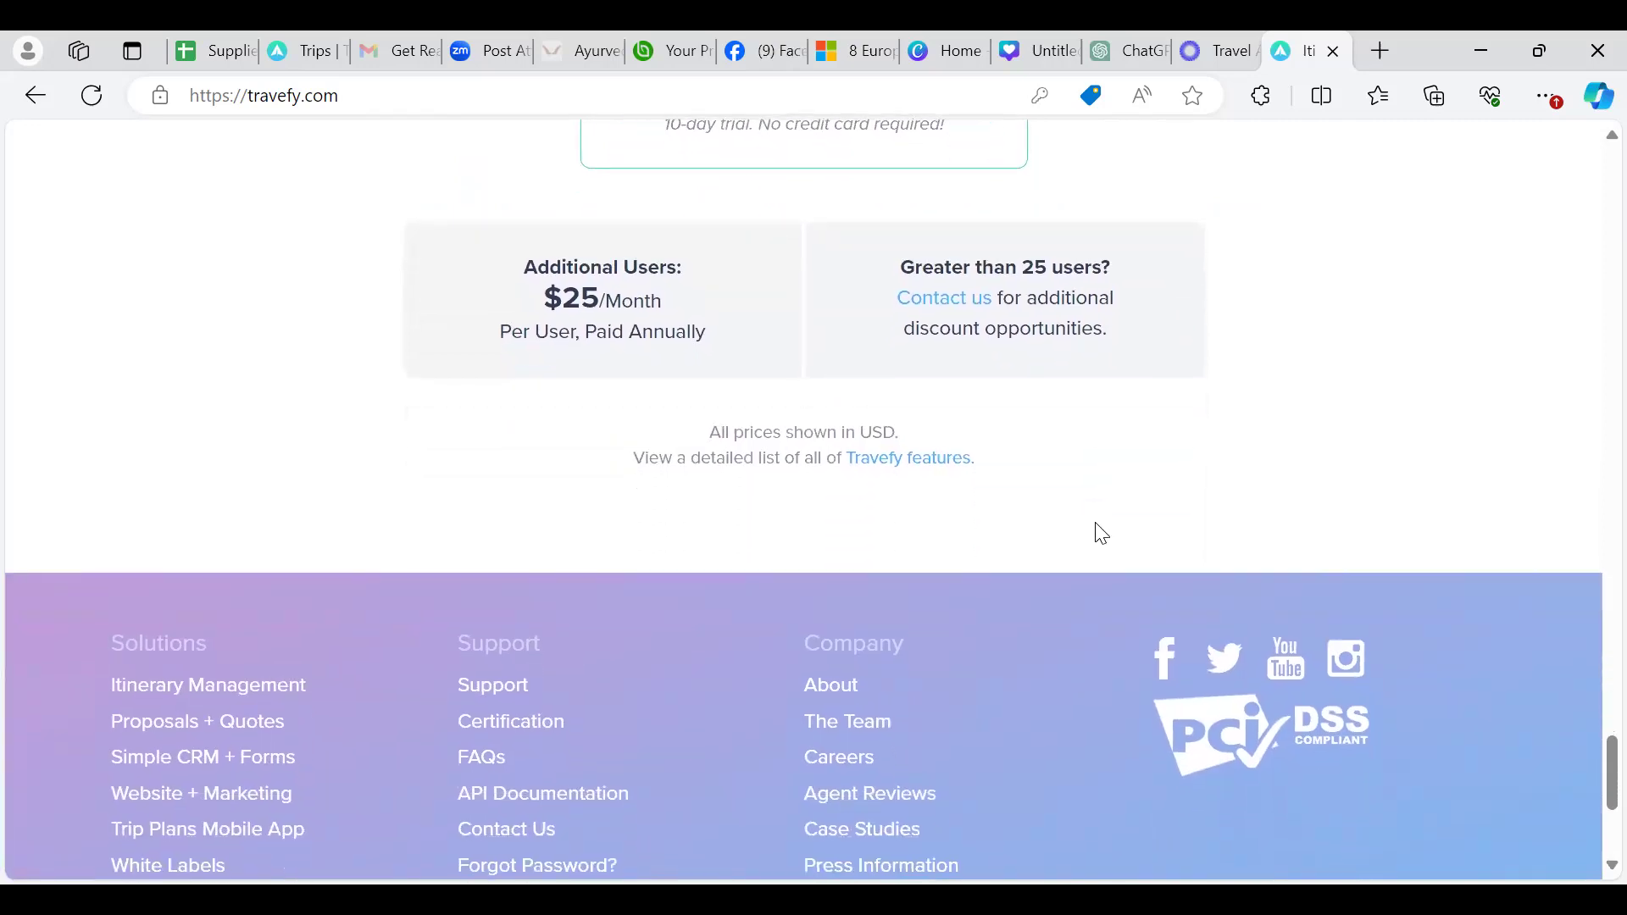
{"action": "scroll", "coordinate": [1098, 525], "scroll_direction": "down", "scroll_amount": 2}
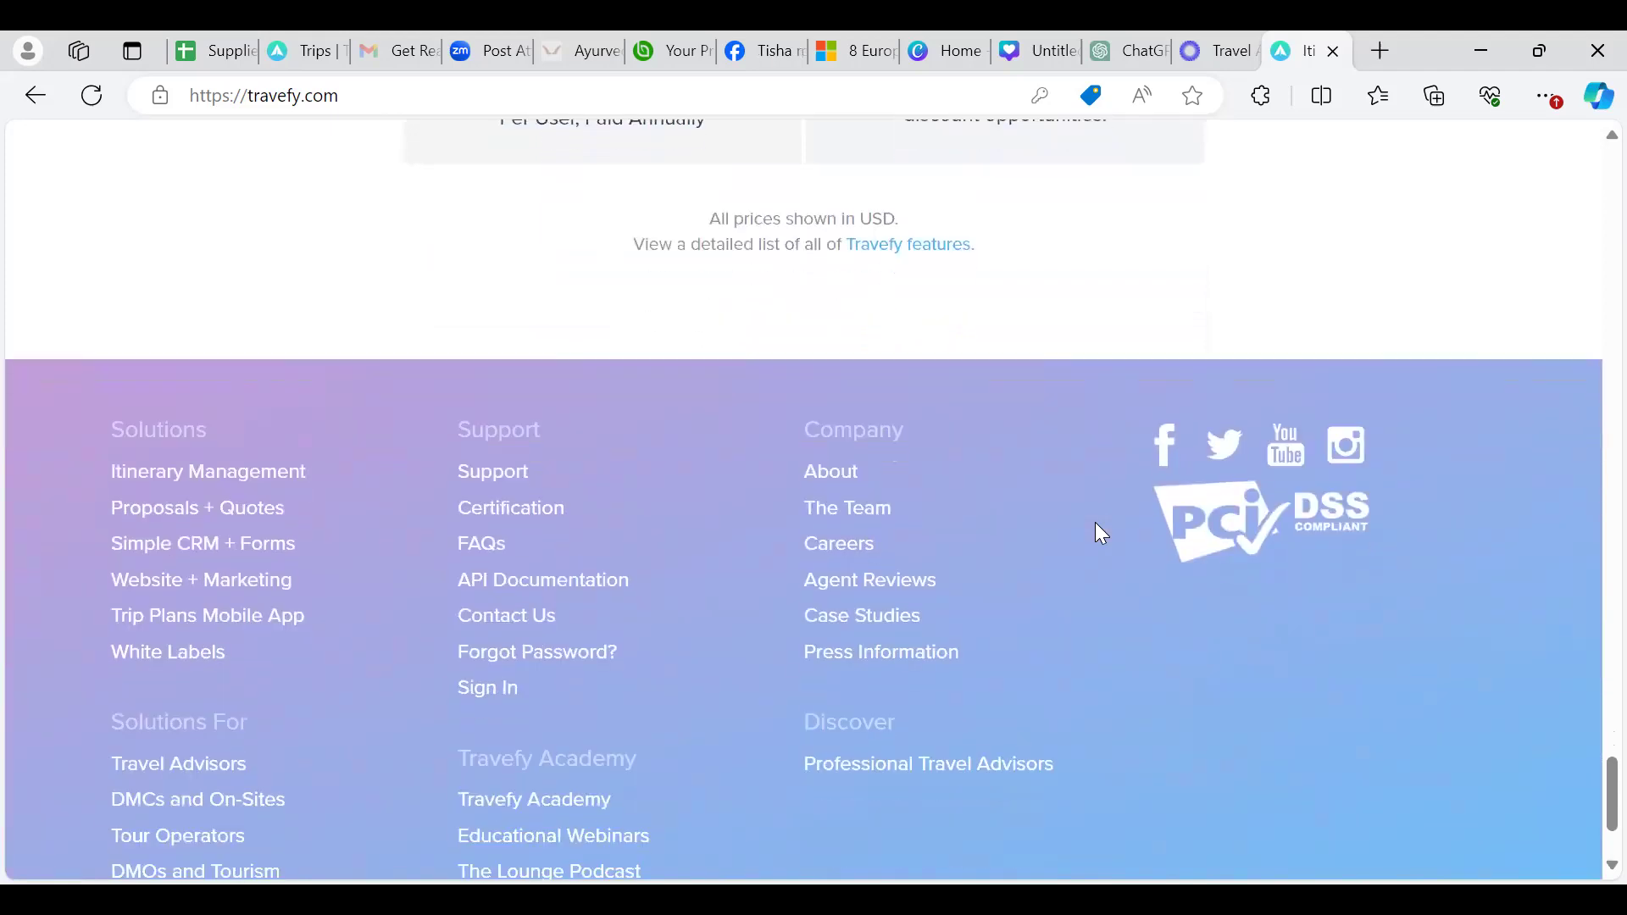
{"action": "scroll", "coordinate": [1097, 525], "scroll_direction": "down", "scroll_amount": 2}
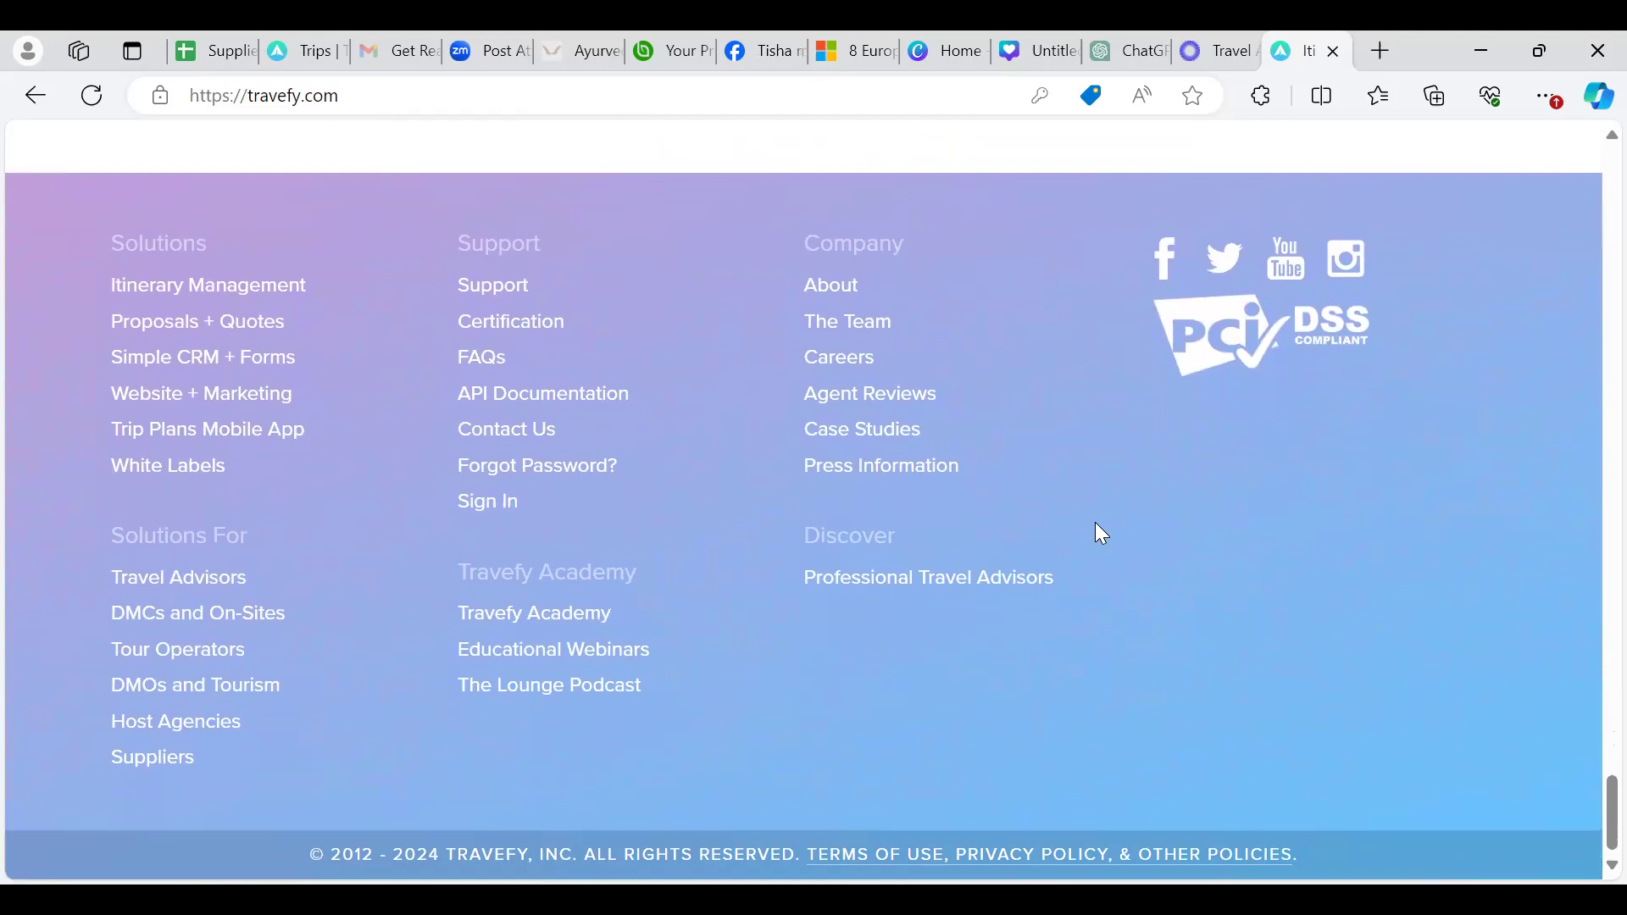
{"action": "scroll", "coordinate": [1095, 524], "scroll_direction": "up", "scroll_amount": 3}
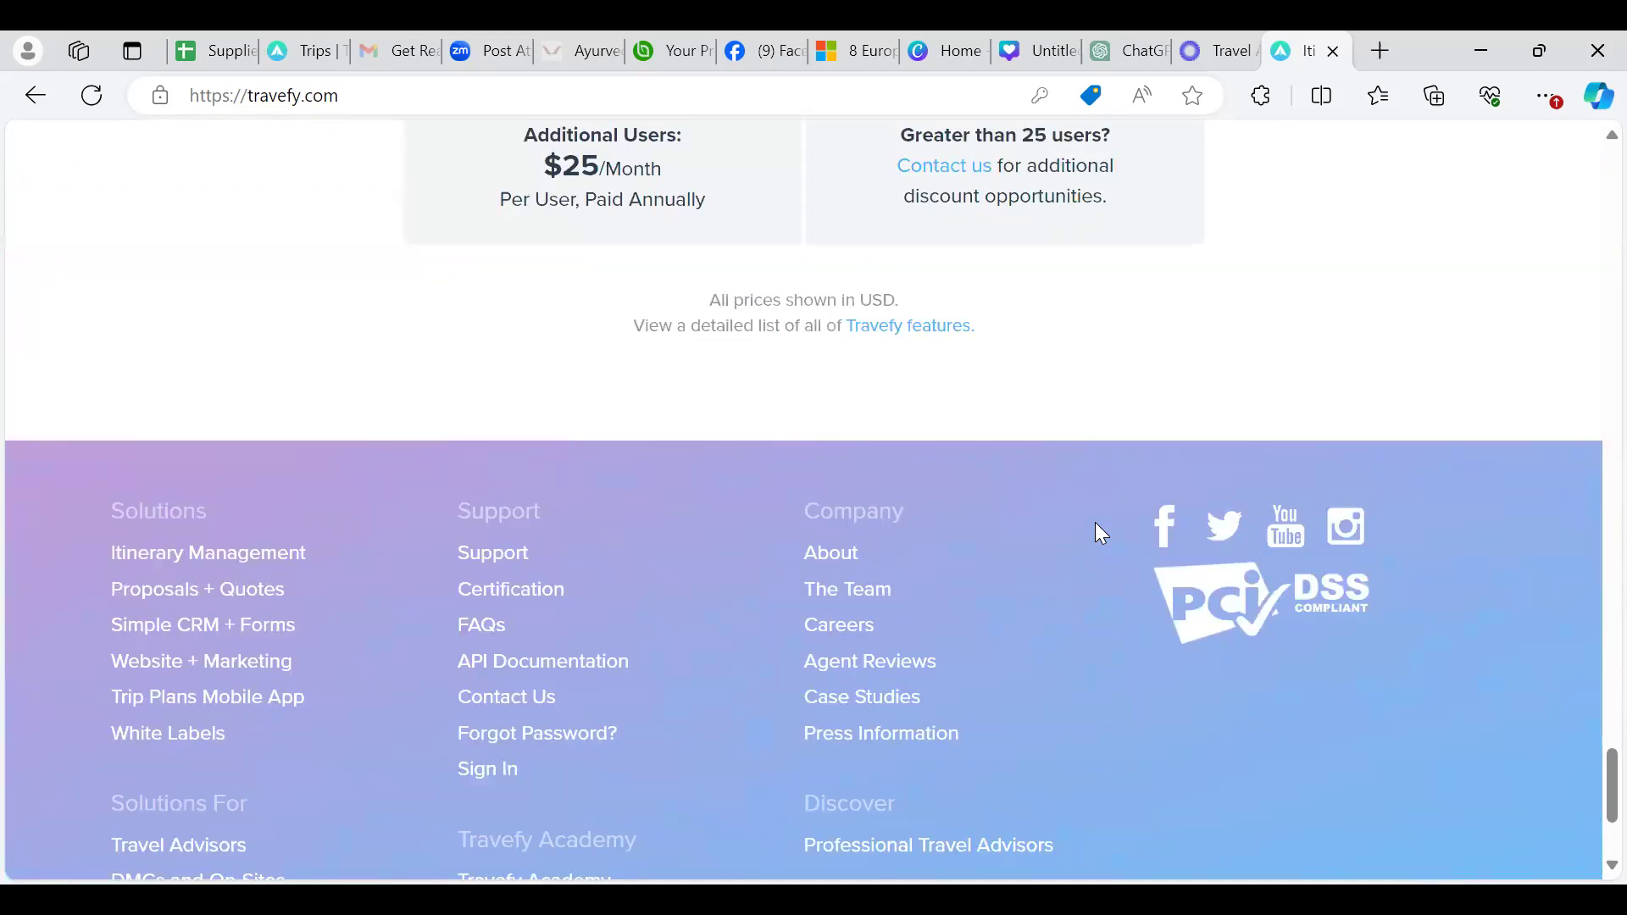
{"action": "scroll", "coordinate": [1095, 522], "scroll_direction": "up", "scroll_amount": 1}
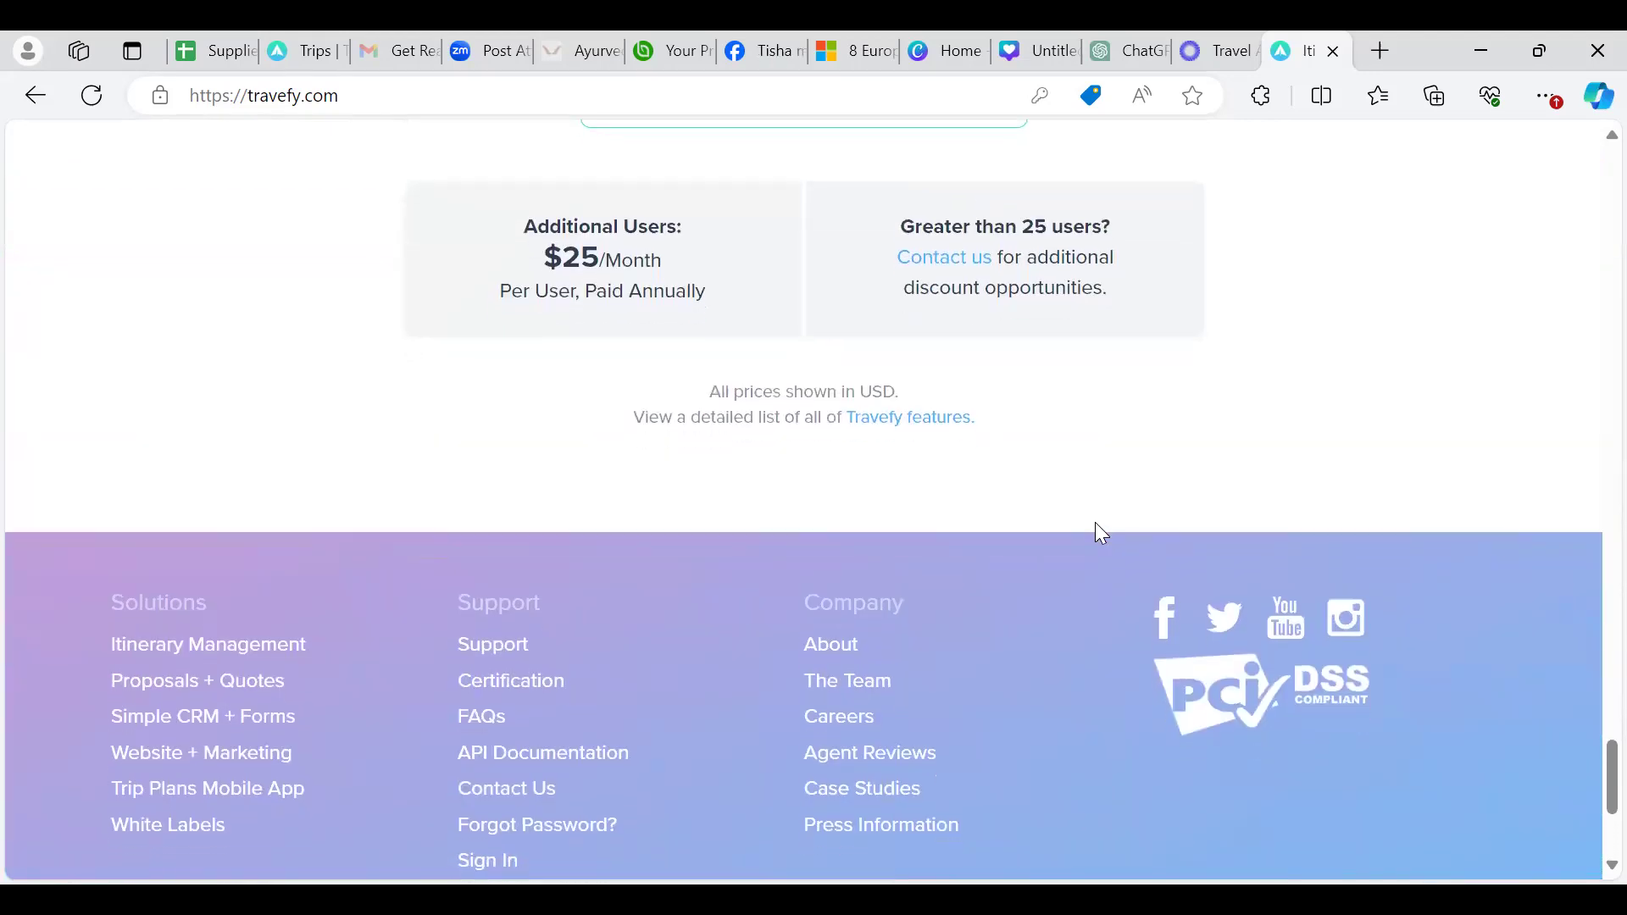
{"action": "scroll", "coordinate": [1101, 532], "scroll_direction": "up", "scroll_amount": 1}
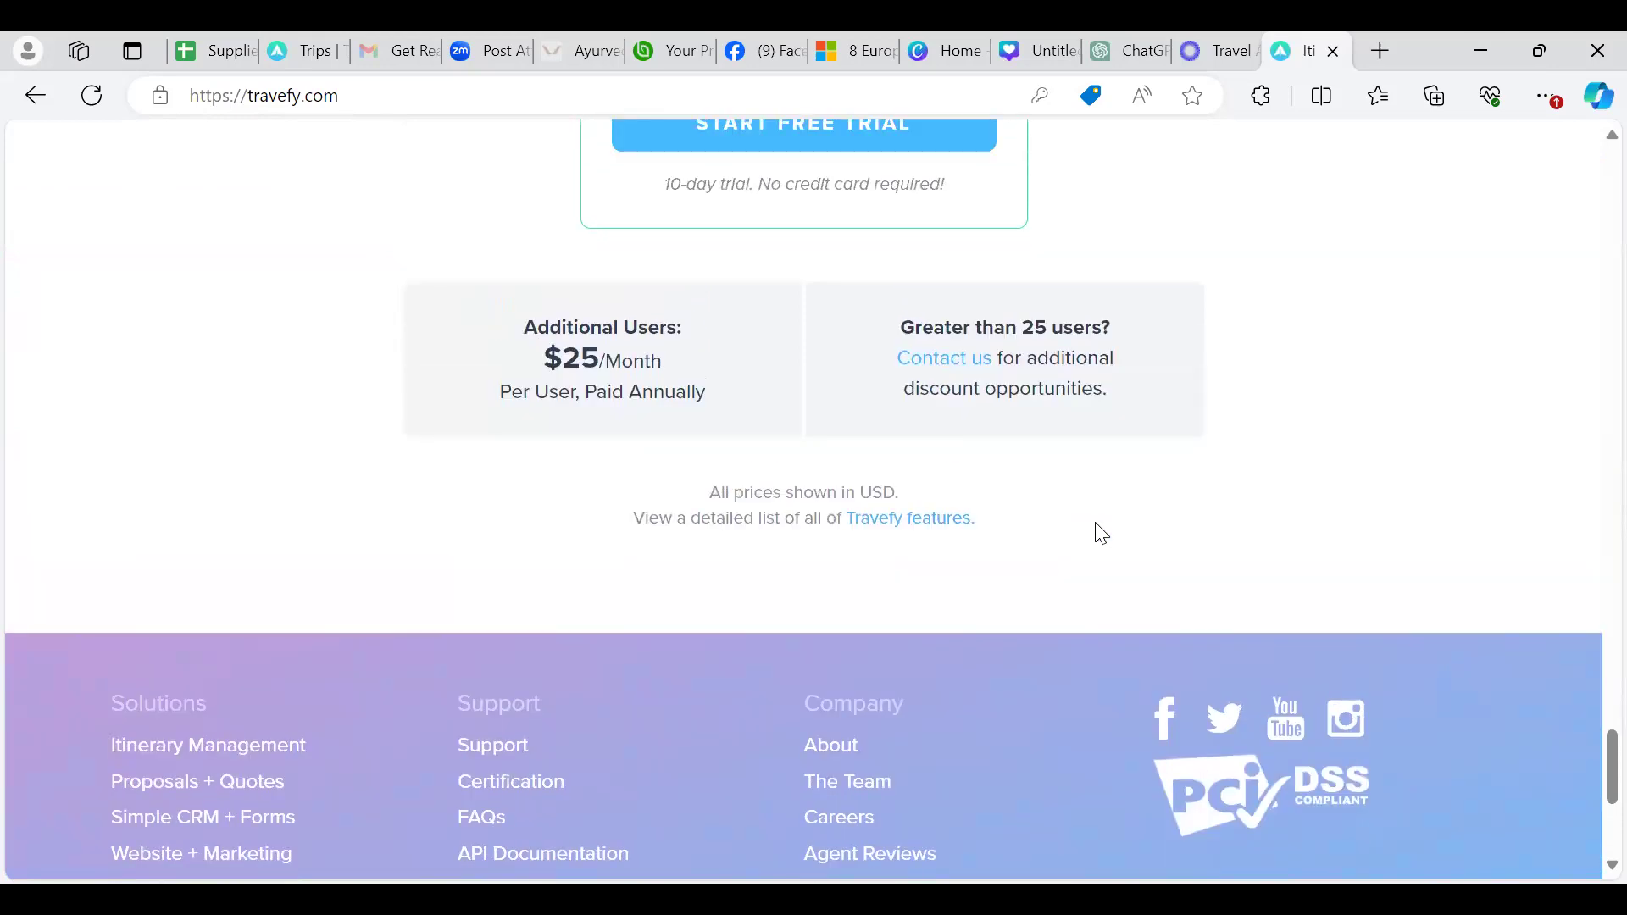
{"action": "scroll", "coordinate": [1101, 532], "scroll_direction": "up", "scroll_amount": 6}
{"action": "scroll", "coordinate": [1066, 761], "scroll_direction": "up", "scroll_amount": 1}
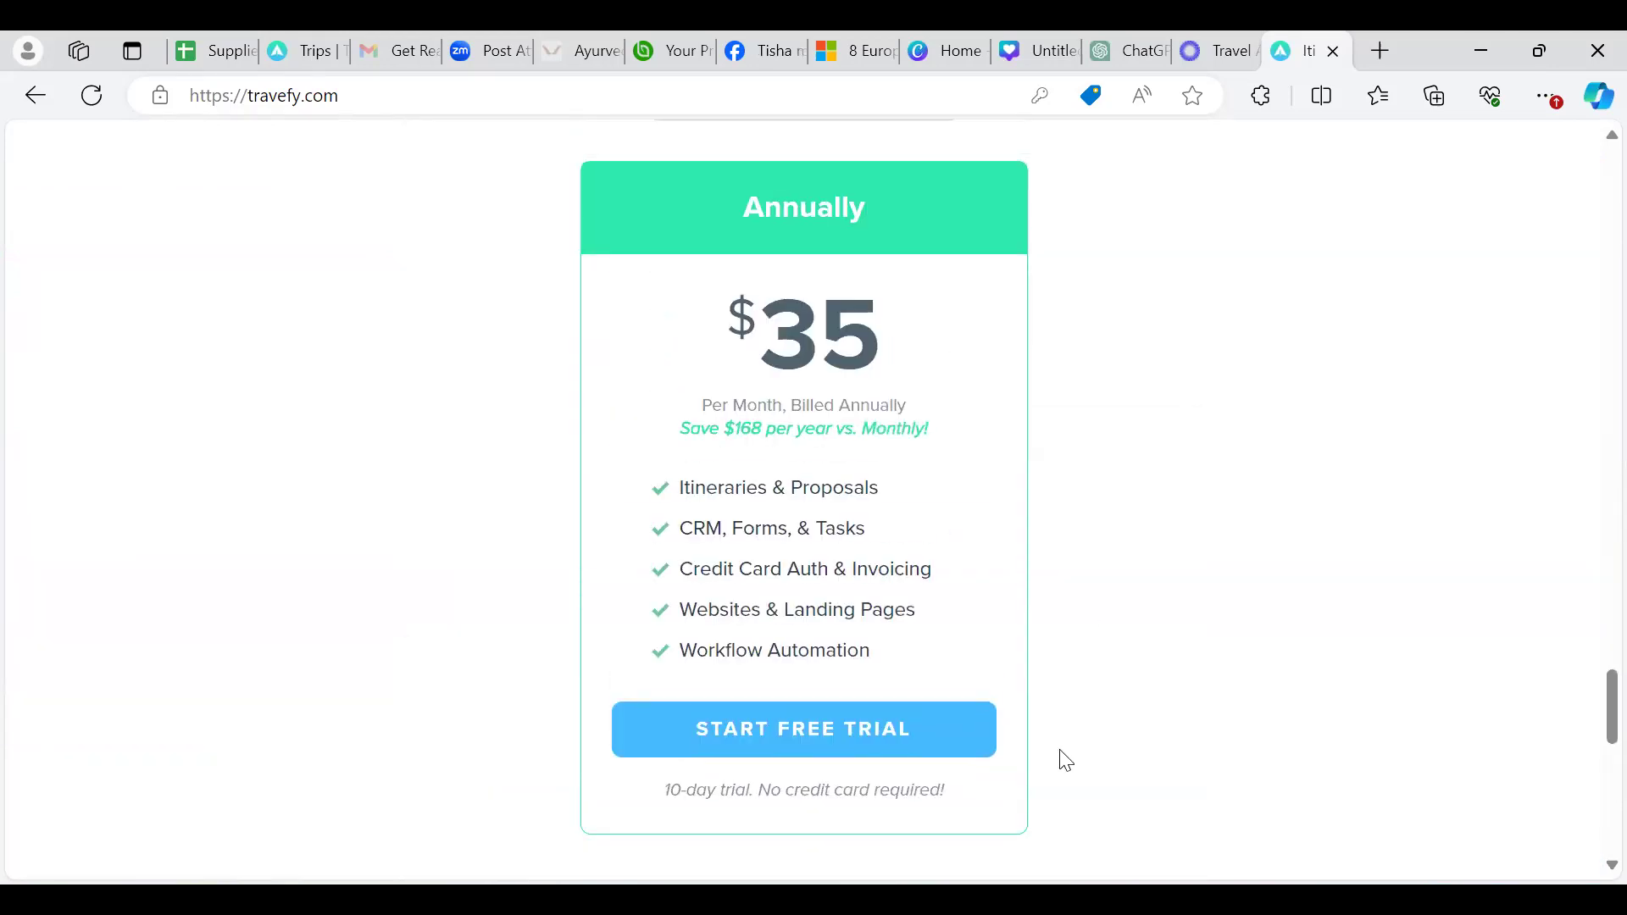
{"action": "scroll", "coordinate": [1065, 760], "scroll_direction": "up", "scroll_amount": 12}
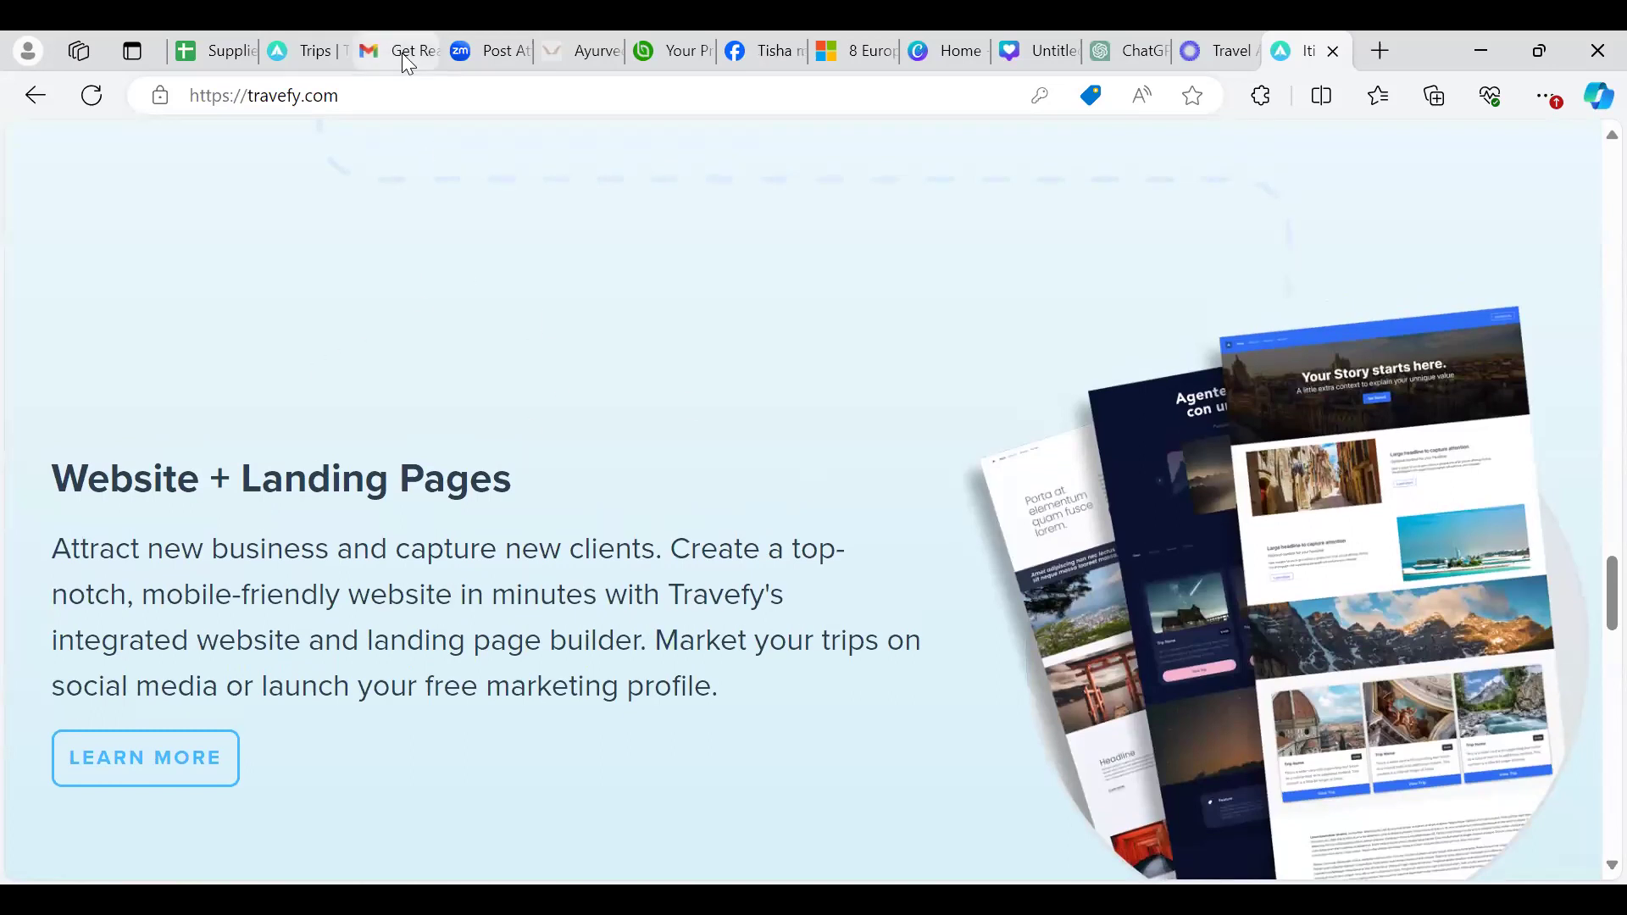
Return to the Travefy trips list, open the Costa Rica retreat proposal, and log back in to the account with the saved credentials
{"action": "left_click", "coordinate": [290, 49]}
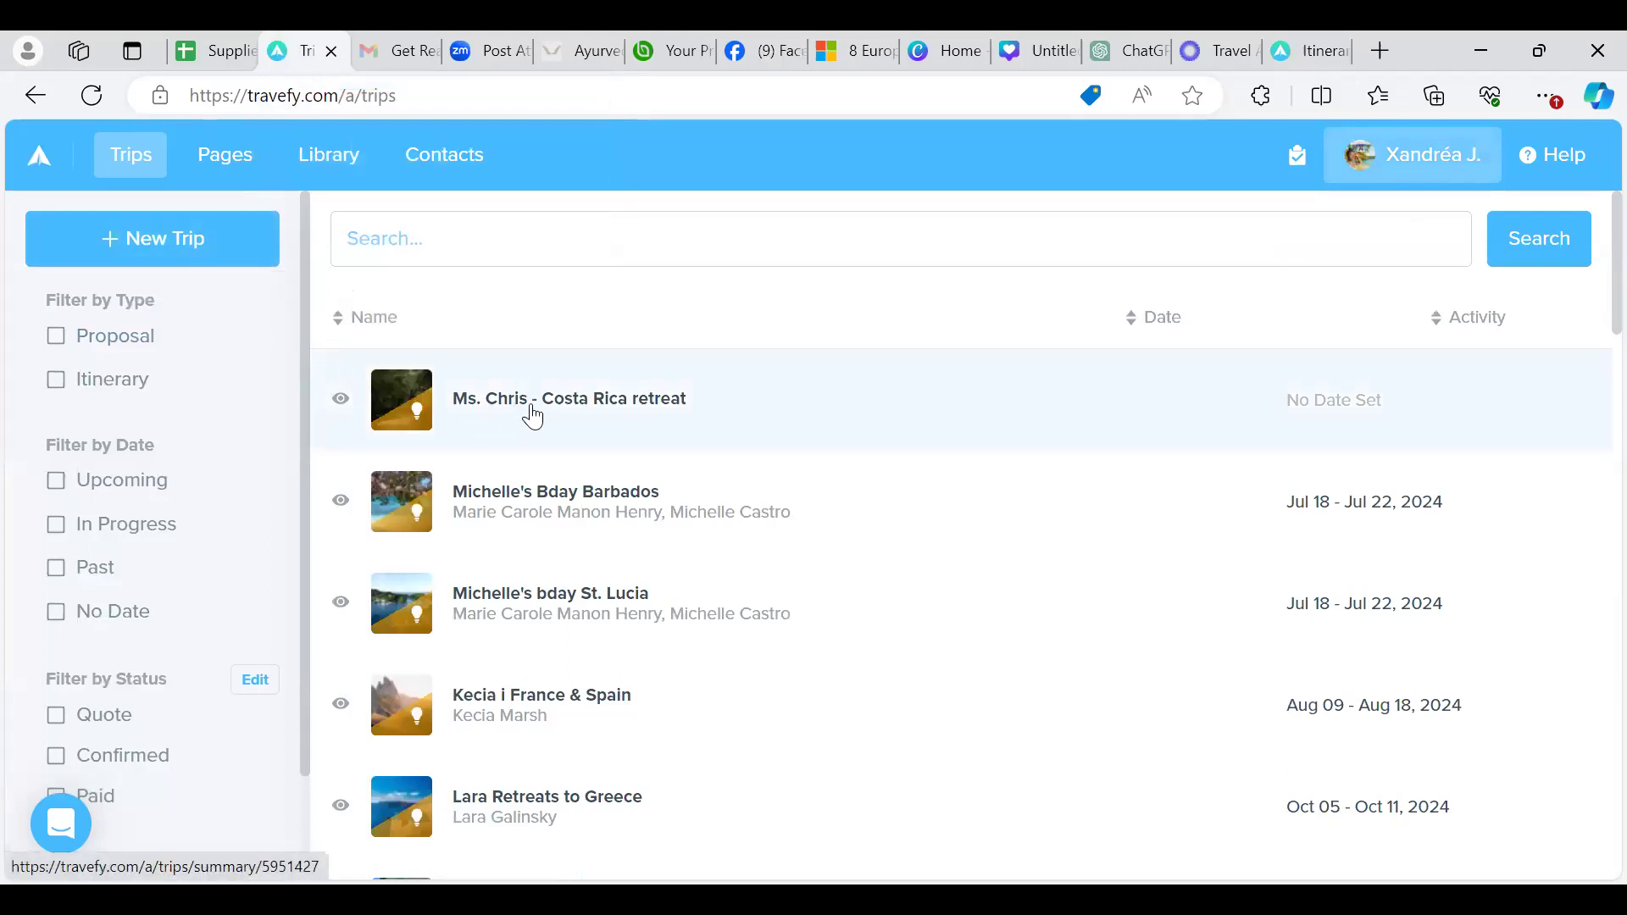
{"action": "left_click", "coordinate": [533, 415]}
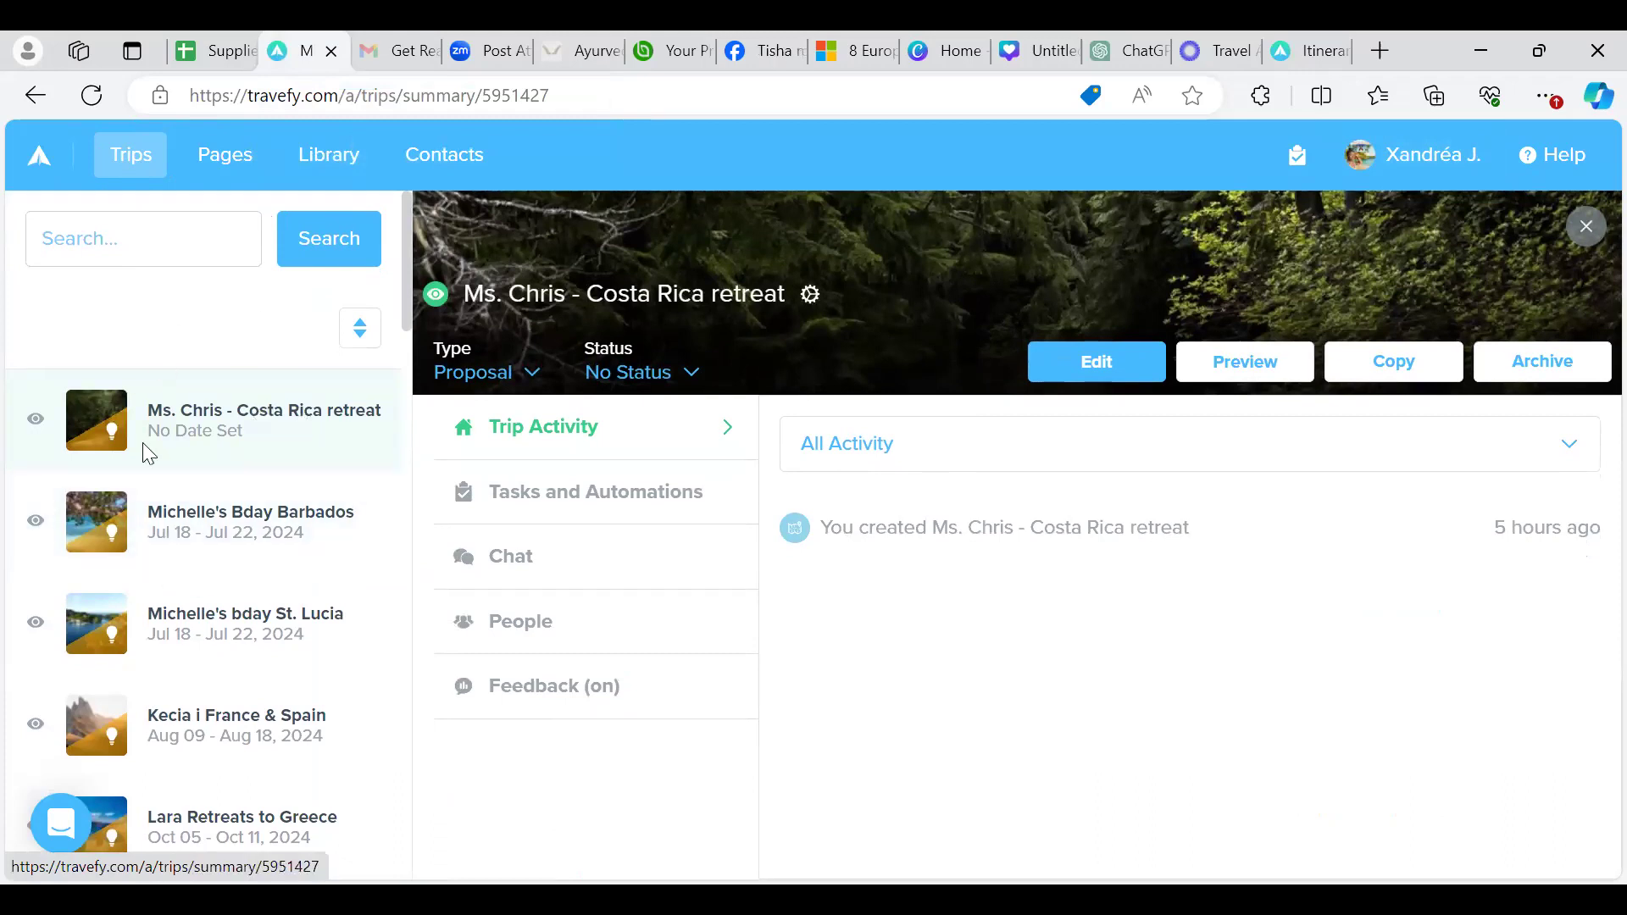
{"action": "left_click", "coordinate": [218, 165]}
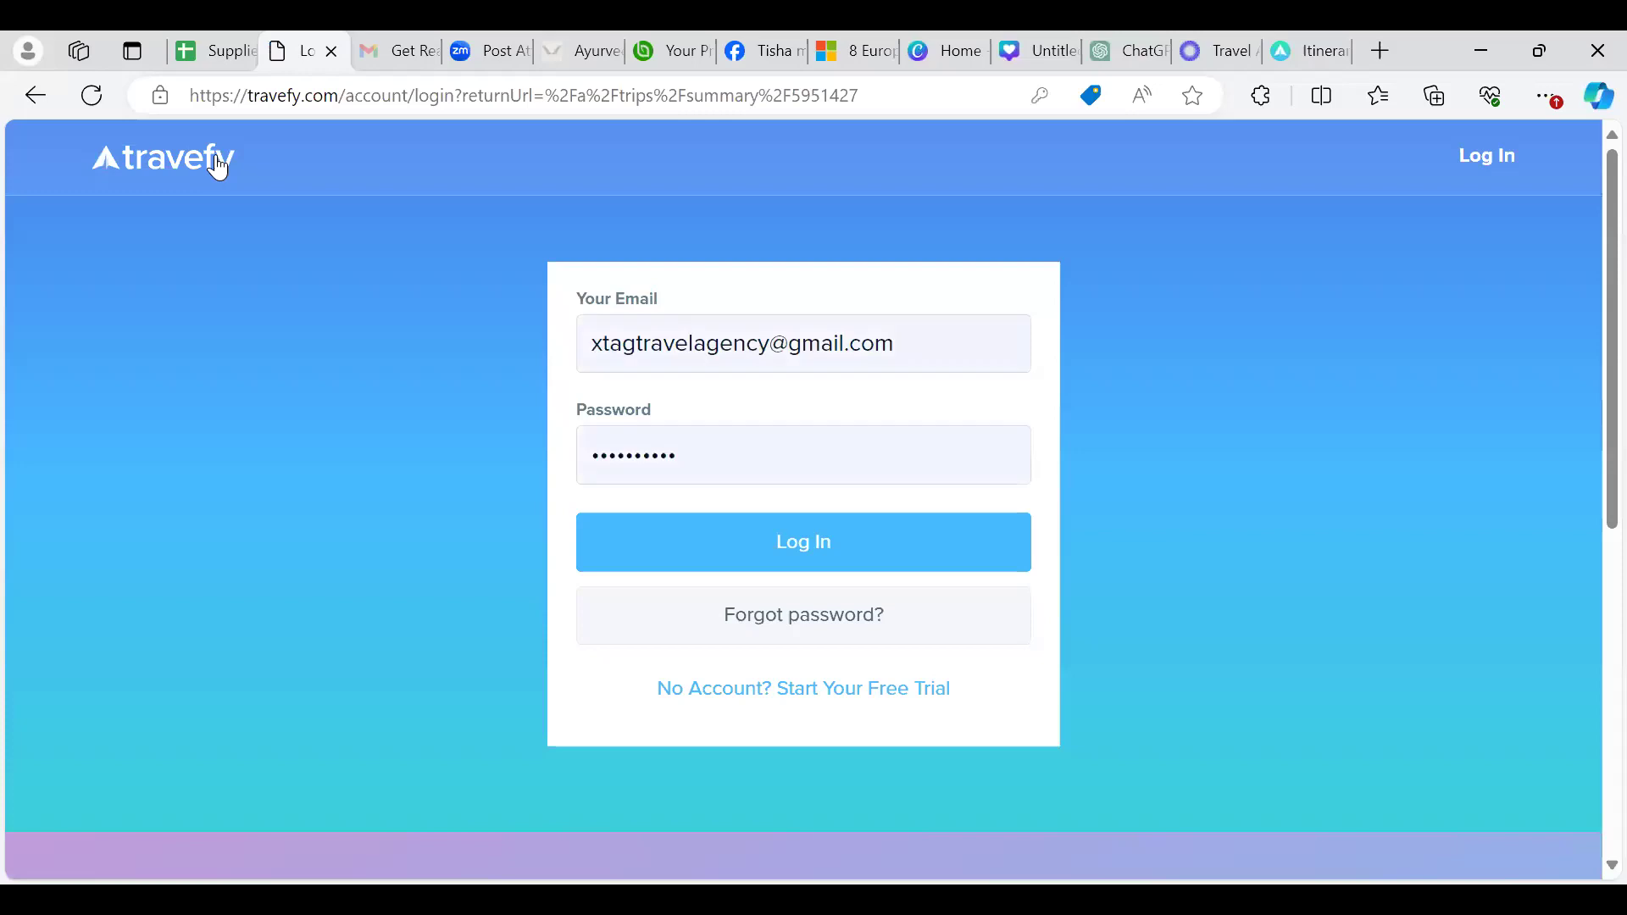
{"action": "left_click", "coordinate": [815, 546]}
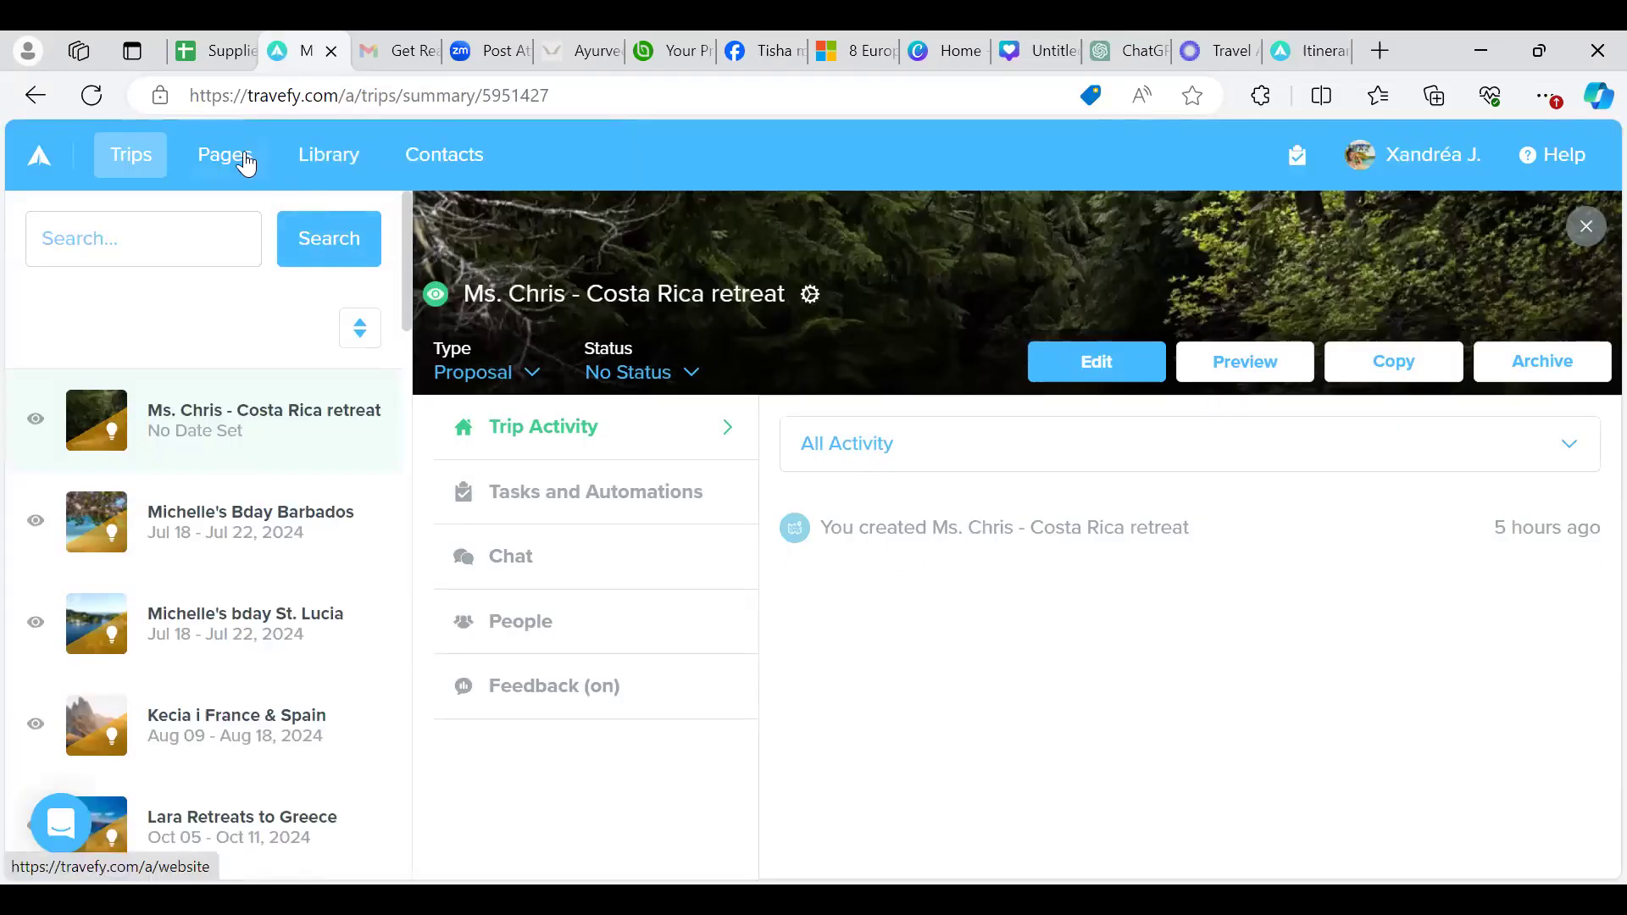
Open the XanAri Tours and Getaways website from Pages, preview it, and look over its opening banner
{"action": "left_click", "coordinate": [227, 155]}
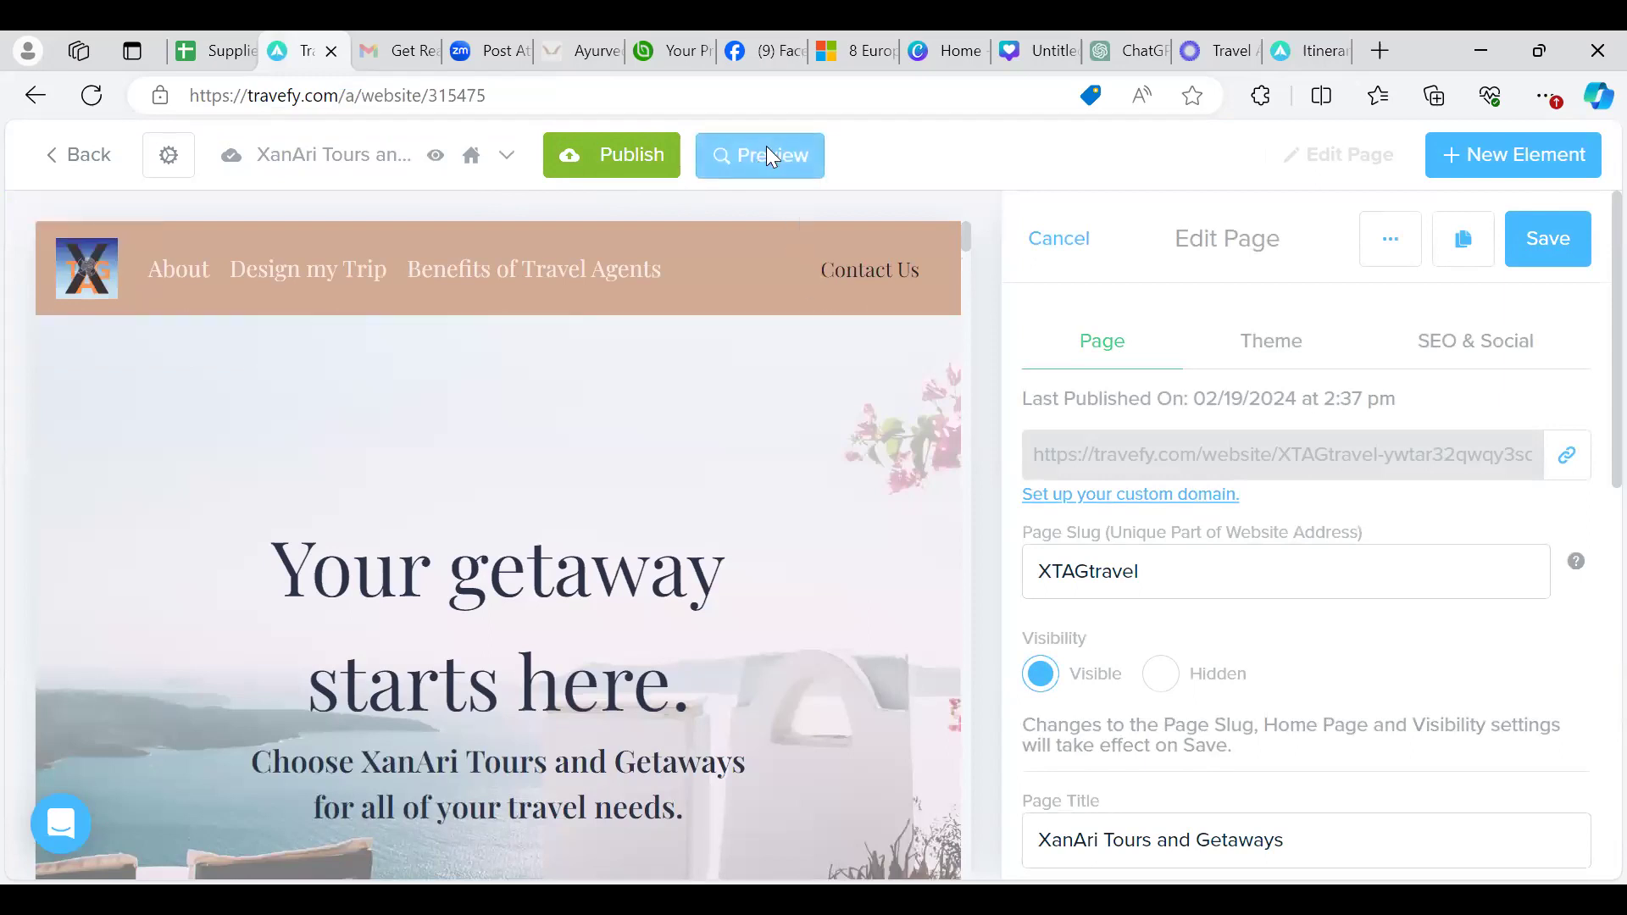
{"action": "left_click", "coordinate": [770, 157]}
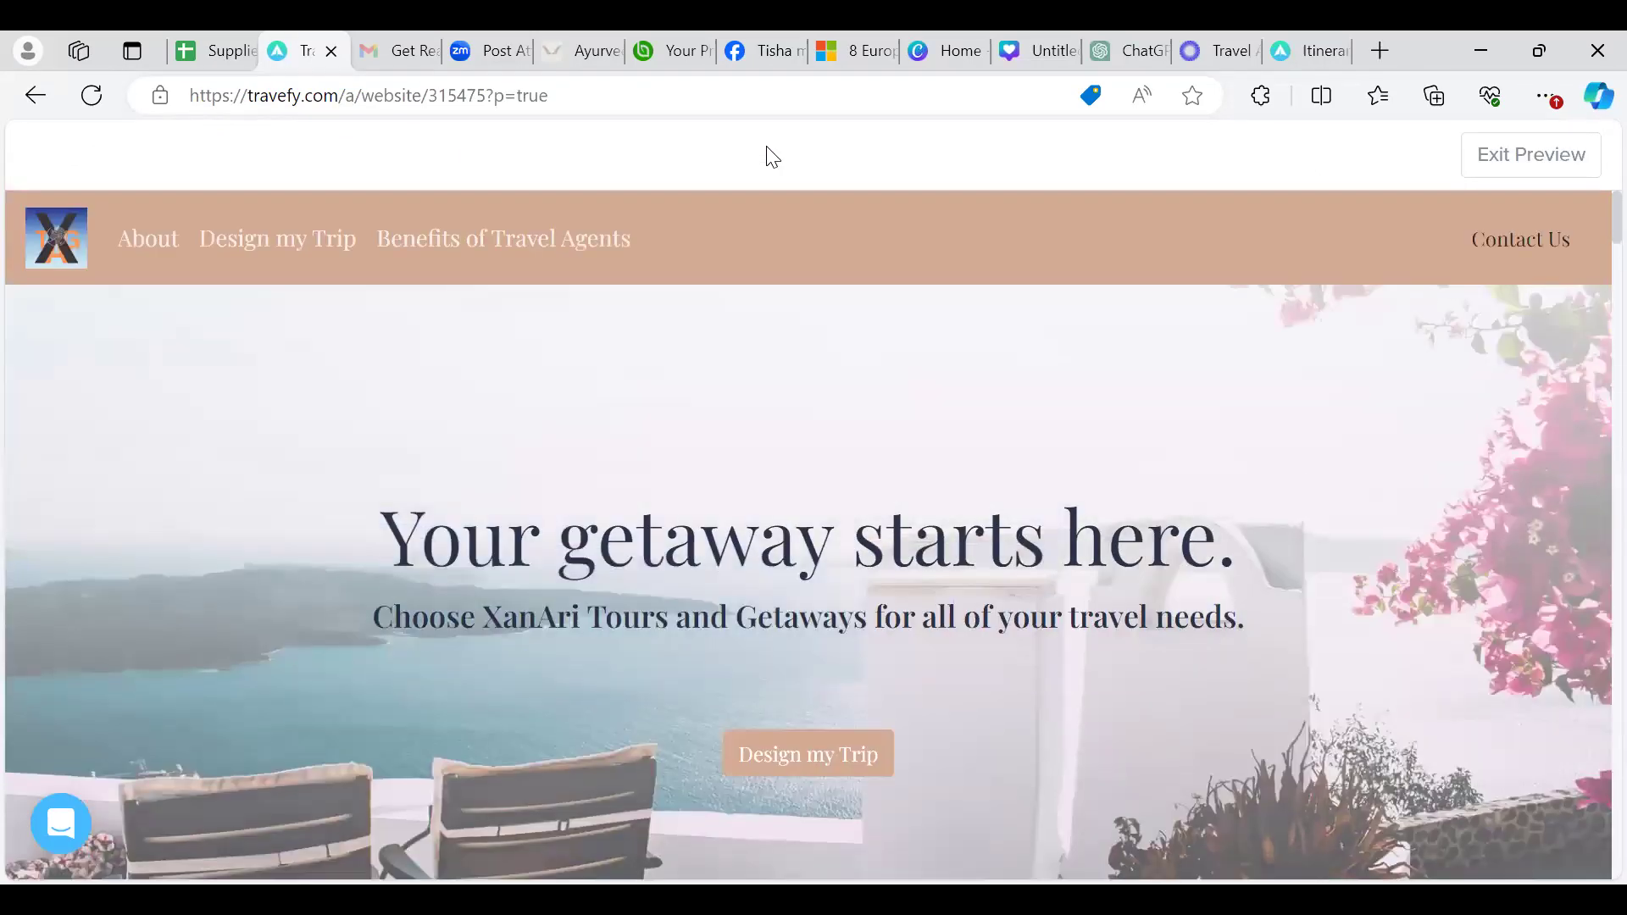
{"action": "scroll", "coordinate": [1068, 360], "scroll_direction": "down", "scroll_amount": 1}
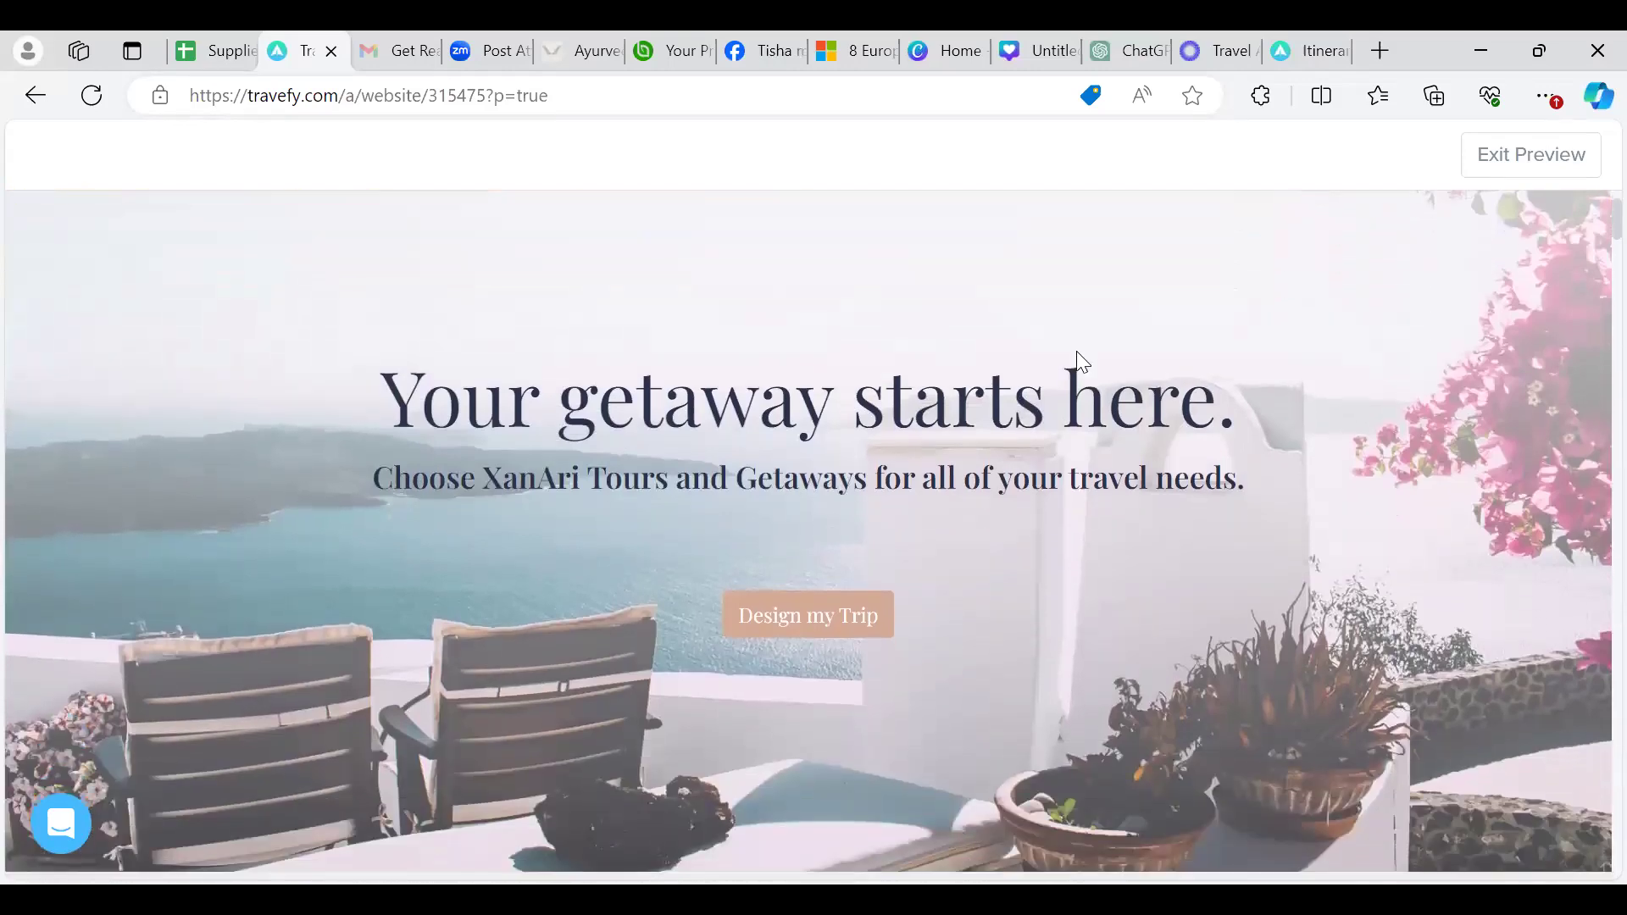
{"action": "scroll", "coordinate": [1082, 361], "scroll_direction": "up", "scroll_amount": 1}
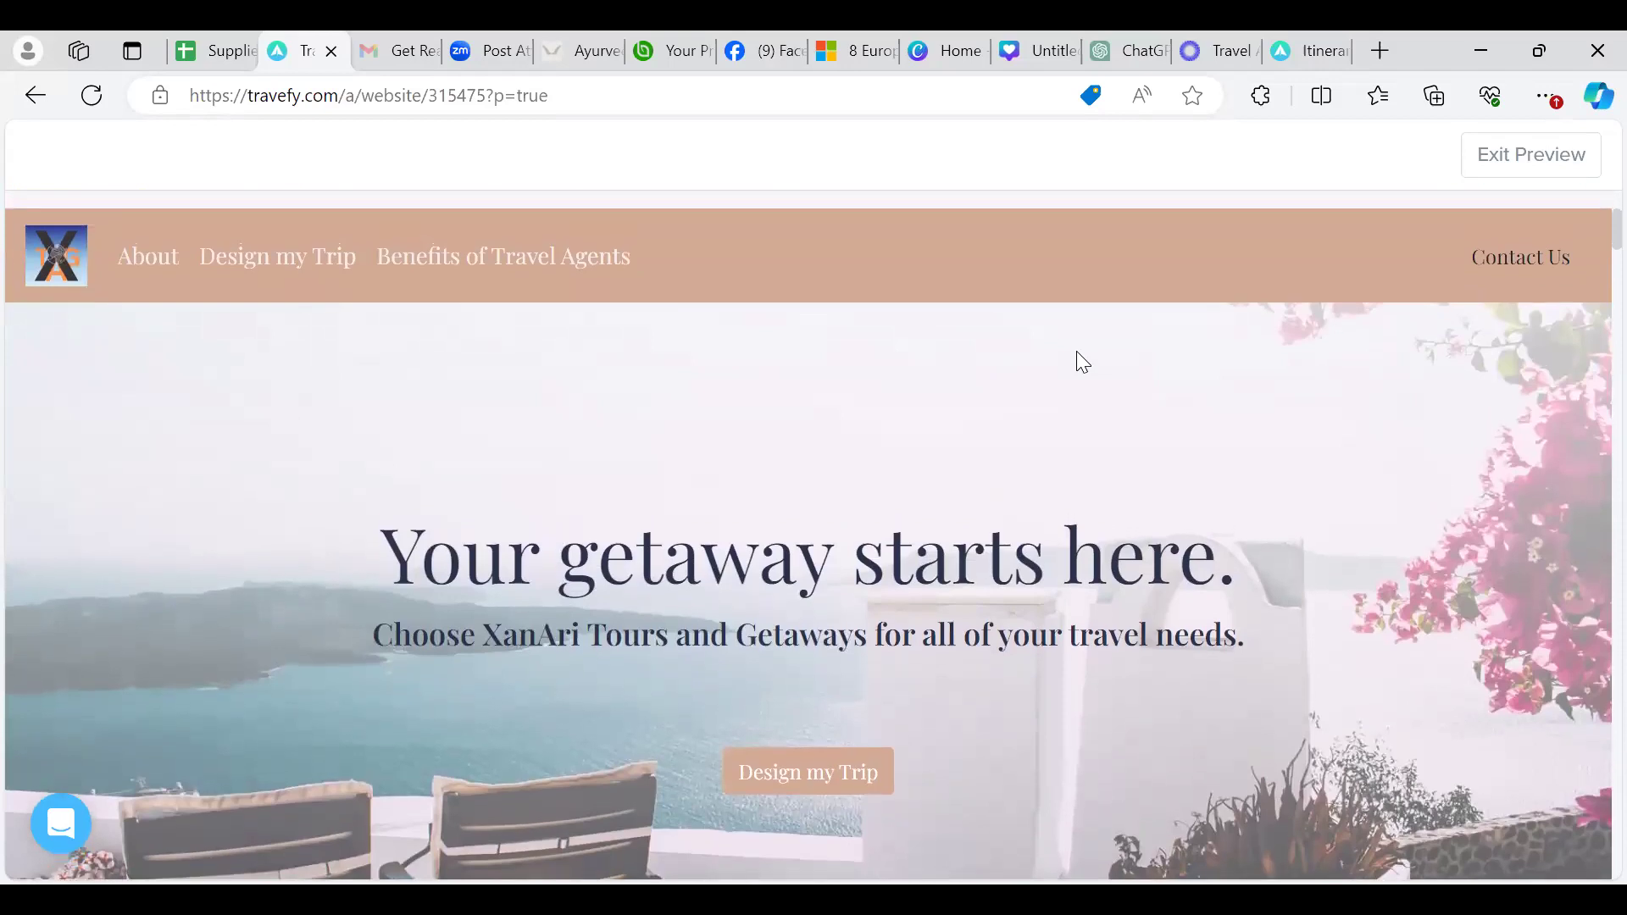
{"action": "scroll", "coordinate": [1078, 355], "scroll_direction": "down", "scroll_amount": 3}
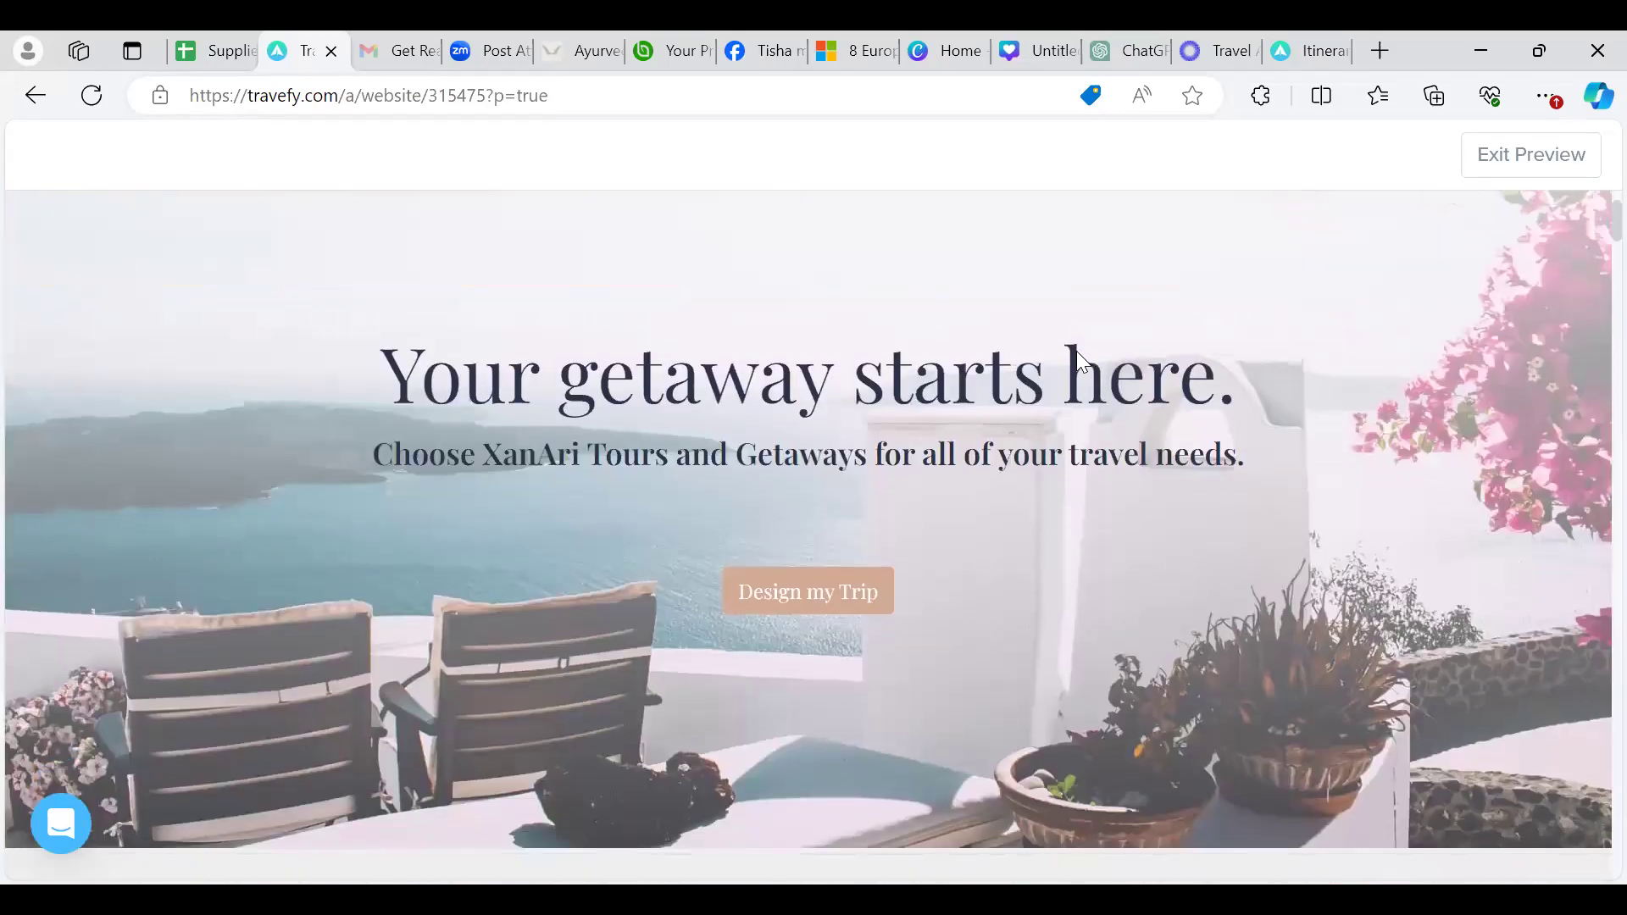
{"action": "scroll", "coordinate": [1076, 353], "scroll_direction": "down", "scroll_amount": 2}
{"action": "scroll", "coordinate": [1076, 352], "scroll_direction": "down", "scroll_amount": 1}
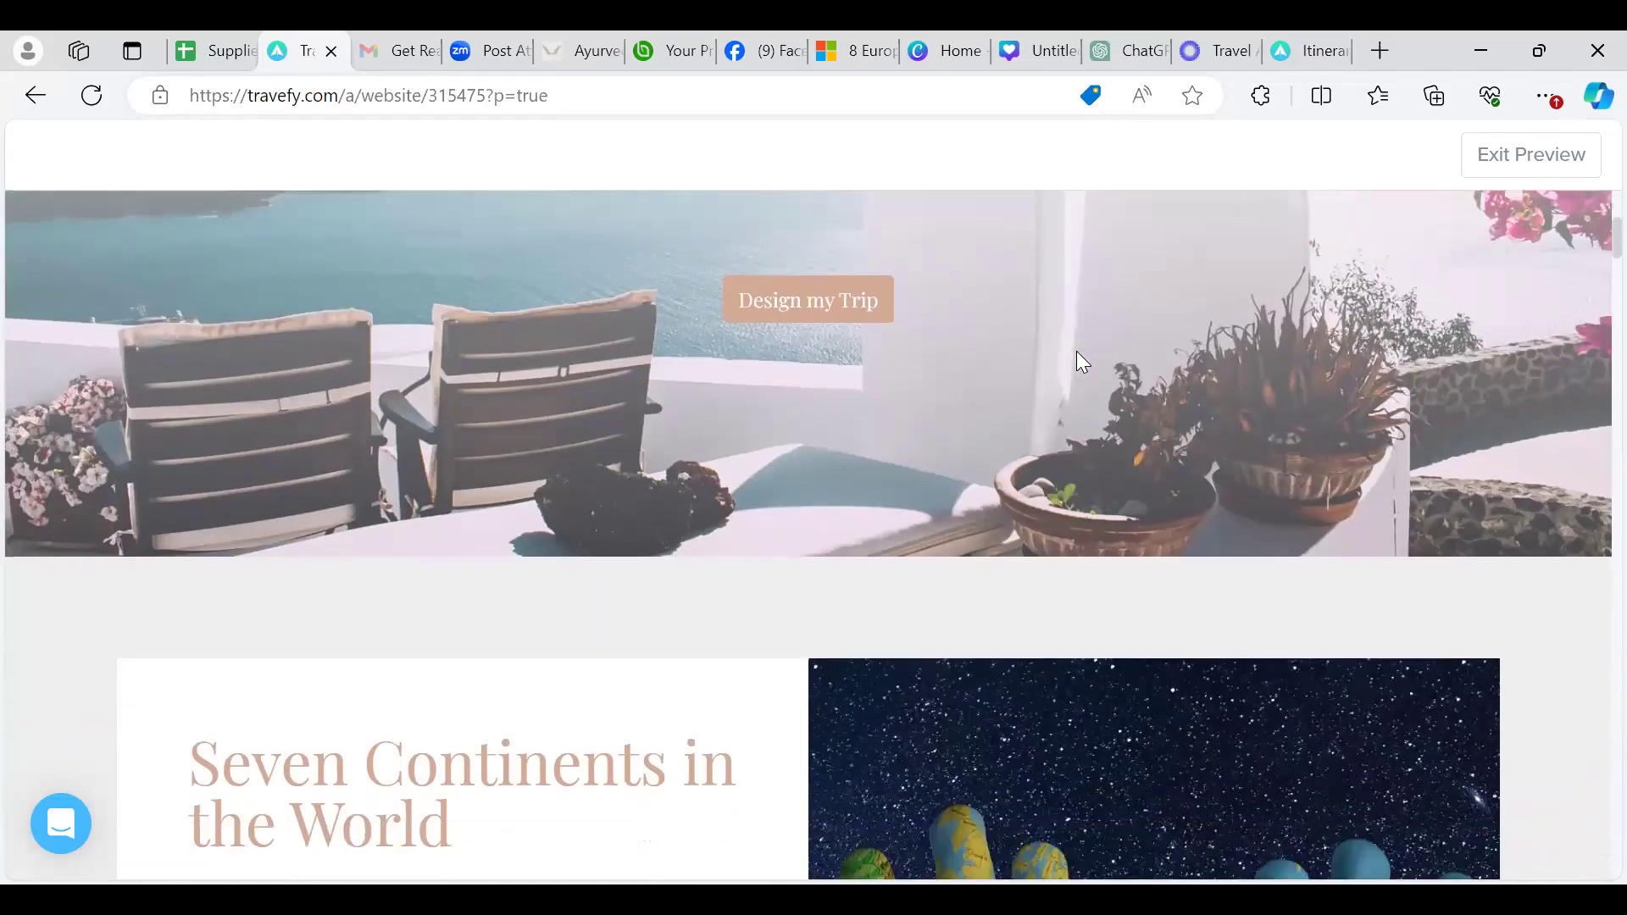
Examine the Seven Continents in the World section of the site preview, including its continent list and world-map image
{"action": "scroll", "coordinate": [1076, 352], "scroll_direction": "down", "scroll_amount": 2}
{"action": "scroll", "coordinate": [1076, 352], "scroll_direction": "down", "scroll_amount": 2}
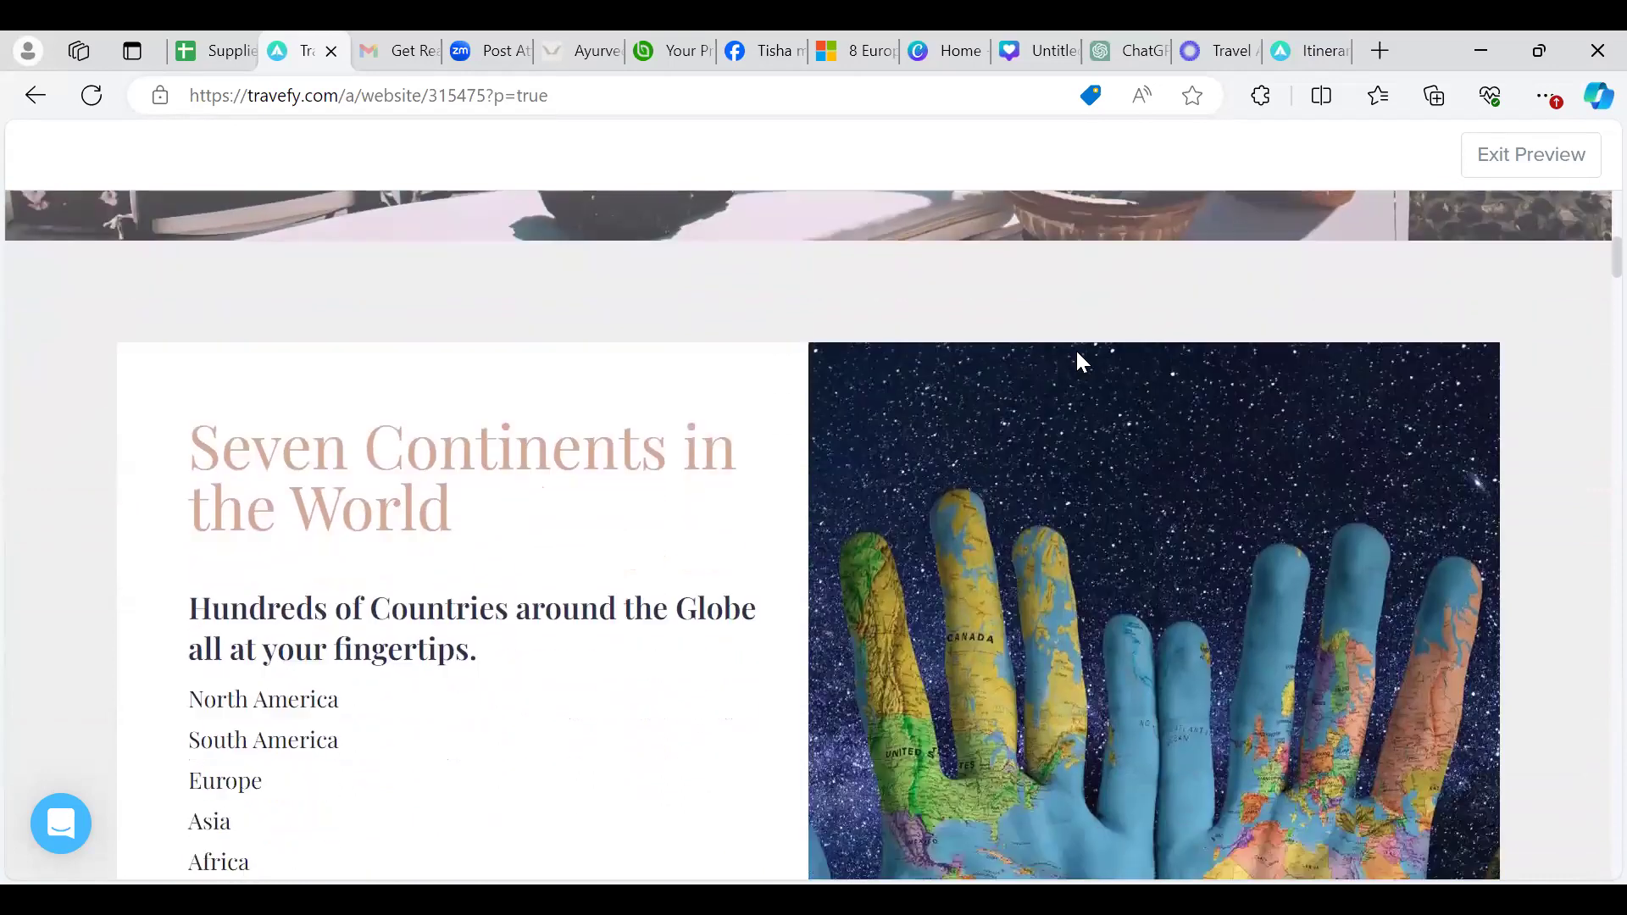
{"action": "scroll", "coordinate": [1076, 353], "scroll_direction": "down", "scroll_amount": 2}
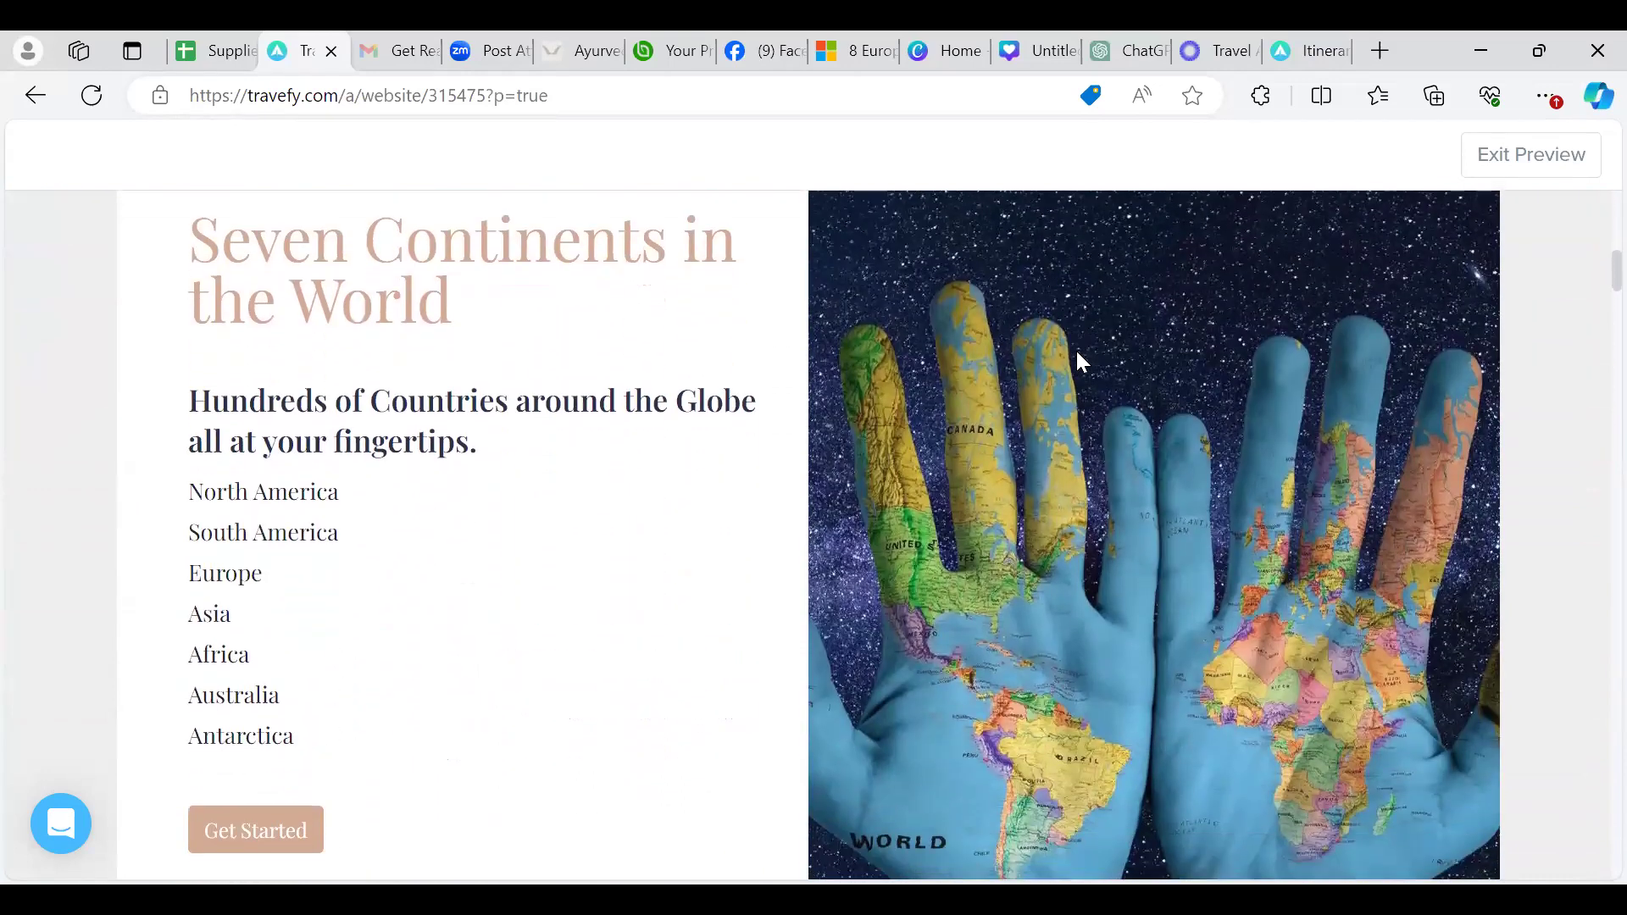
{"action": "scroll", "coordinate": [1076, 352], "scroll_direction": "down", "scroll_amount": 1}
{"action": "scroll", "coordinate": [1077, 352], "scroll_direction": "down", "scroll_amount": 1}
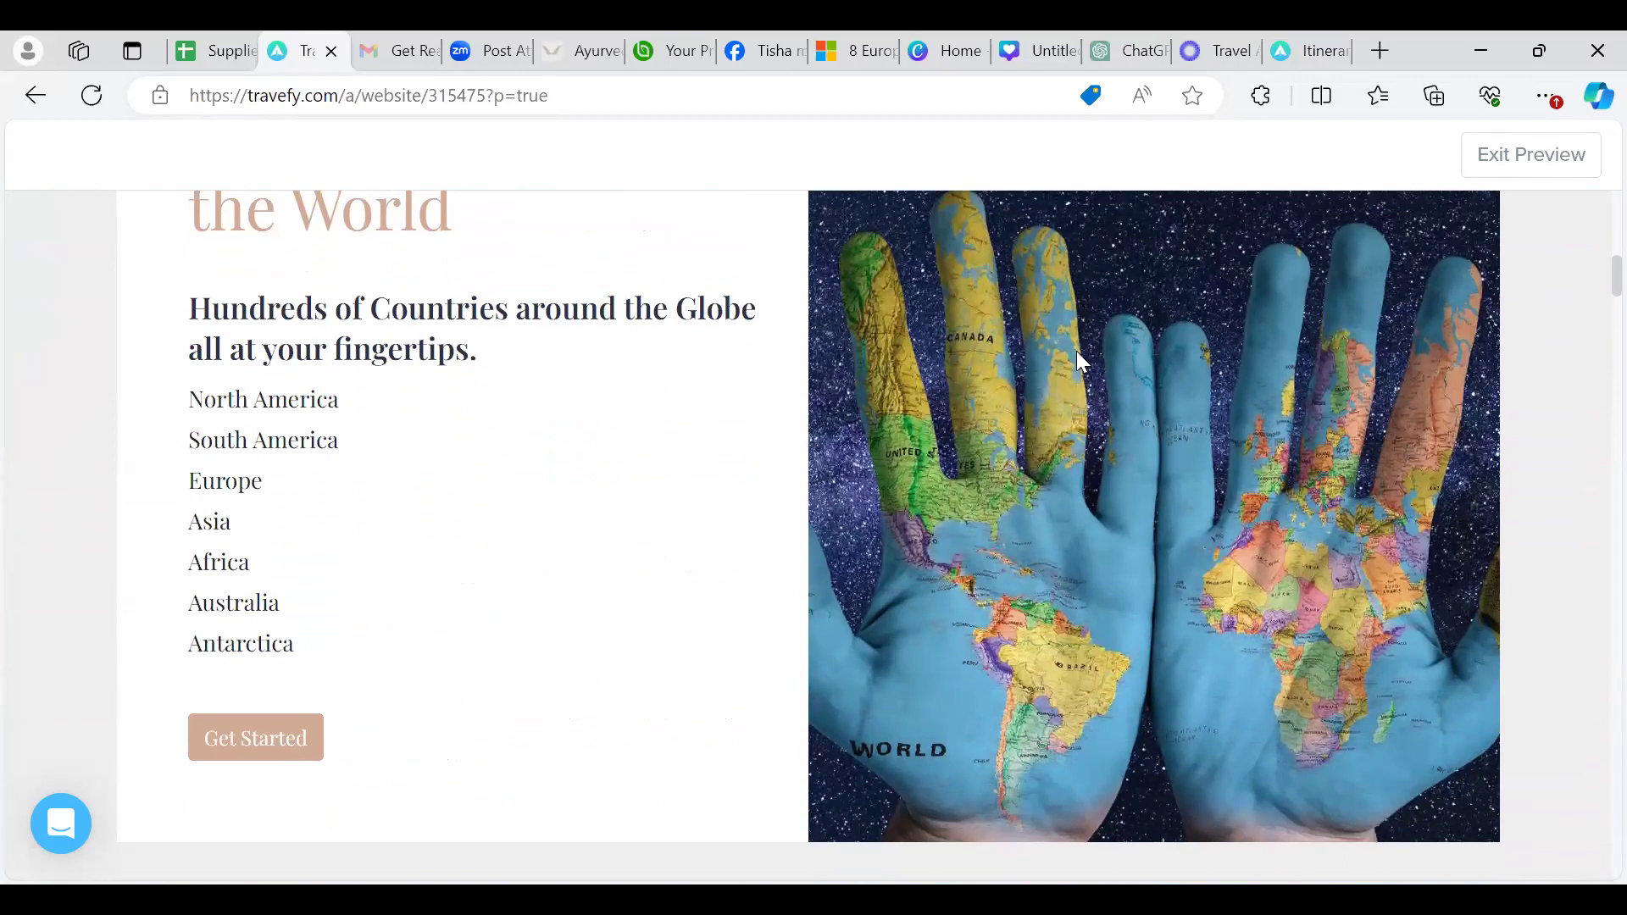
{"action": "scroll", "coordinate": [1077, 353], "scroll_direction": "down", "scroll_amount": 1}
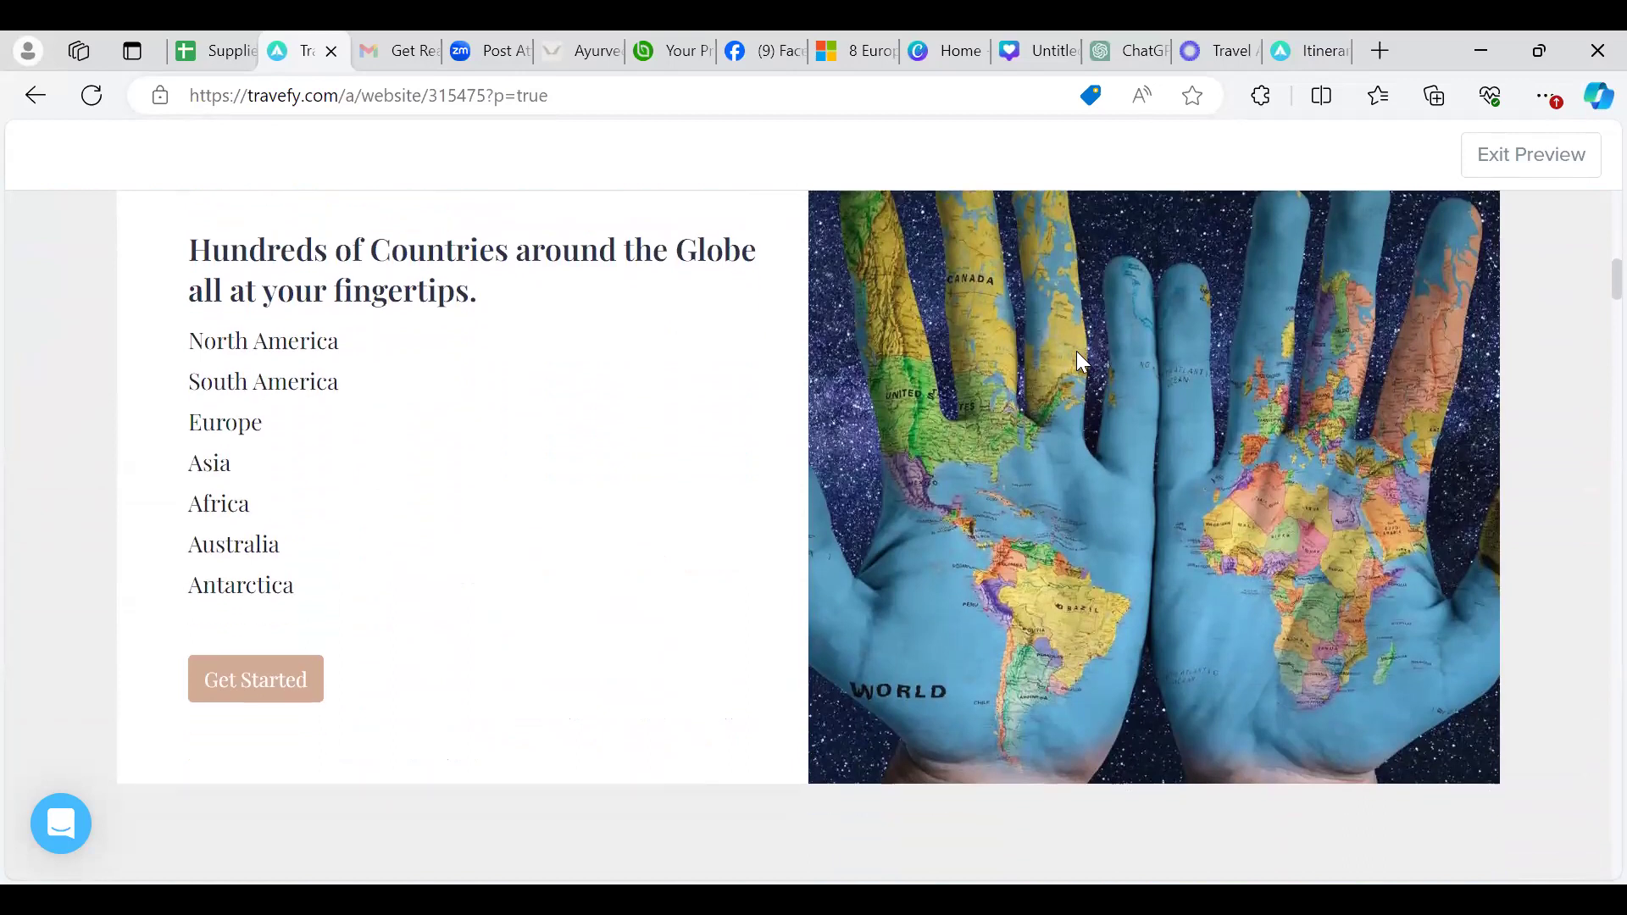
{"action": "scroll", "coordinate": [1077, 352], "scroll_direction": "up", "scroll_amount": 2}
{"action": "scroll", "coordinate": [1077, 354], "scroll_direction": "down", "scroll_amount": 1}
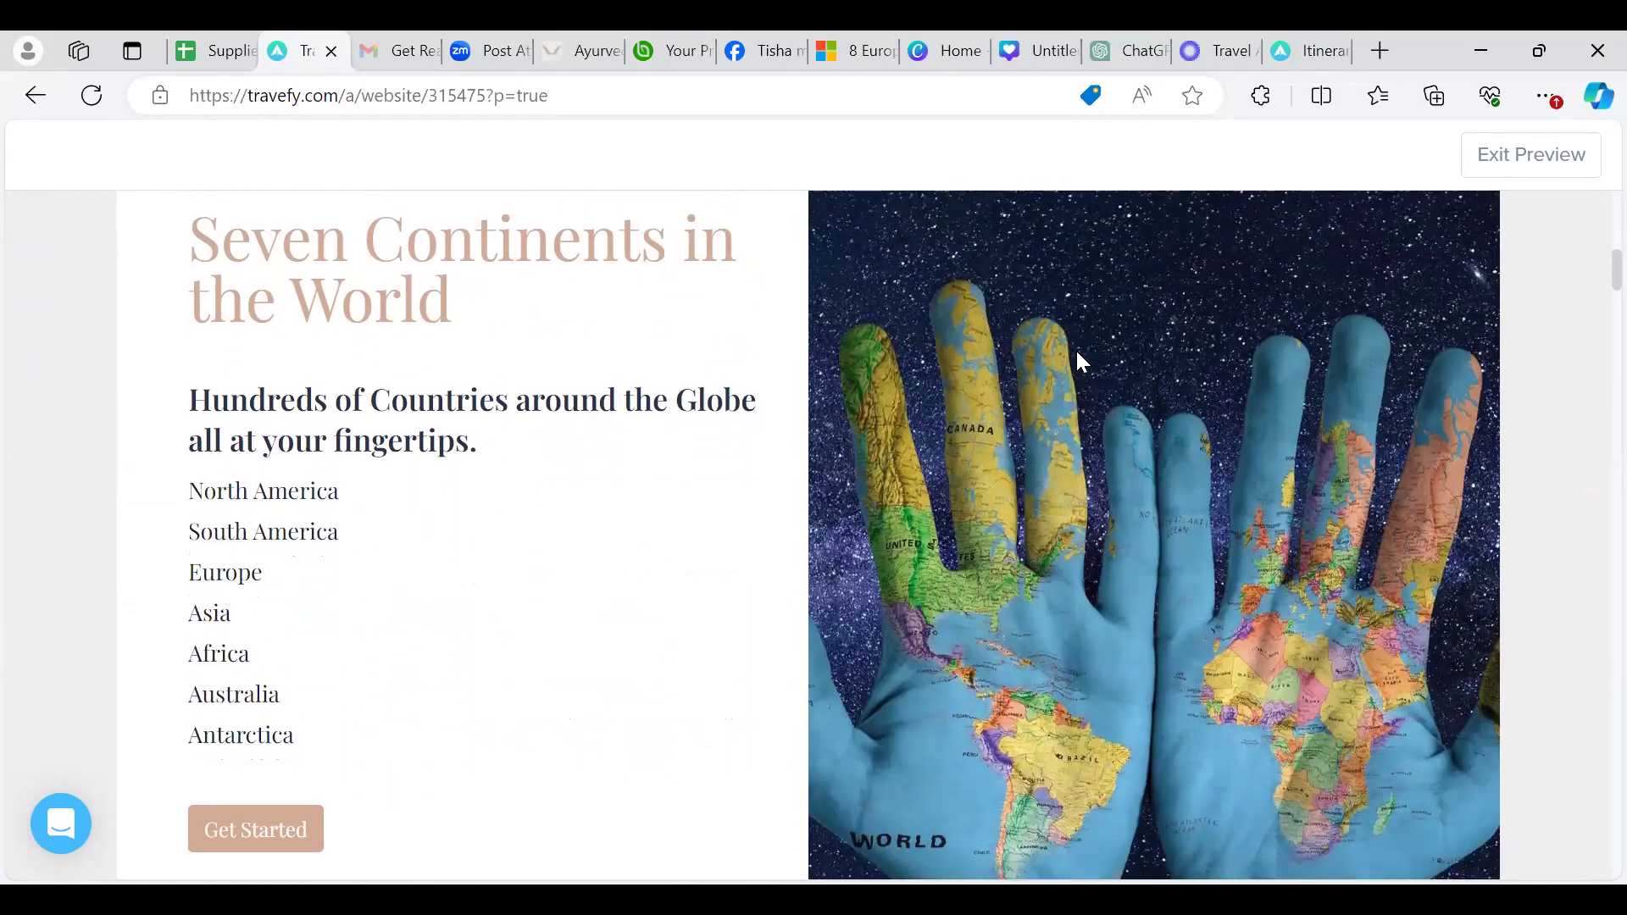
{"action": "scroll", "coordinate": [1077, 353], "scroll_direction": "down", "scroll_amount": 3}
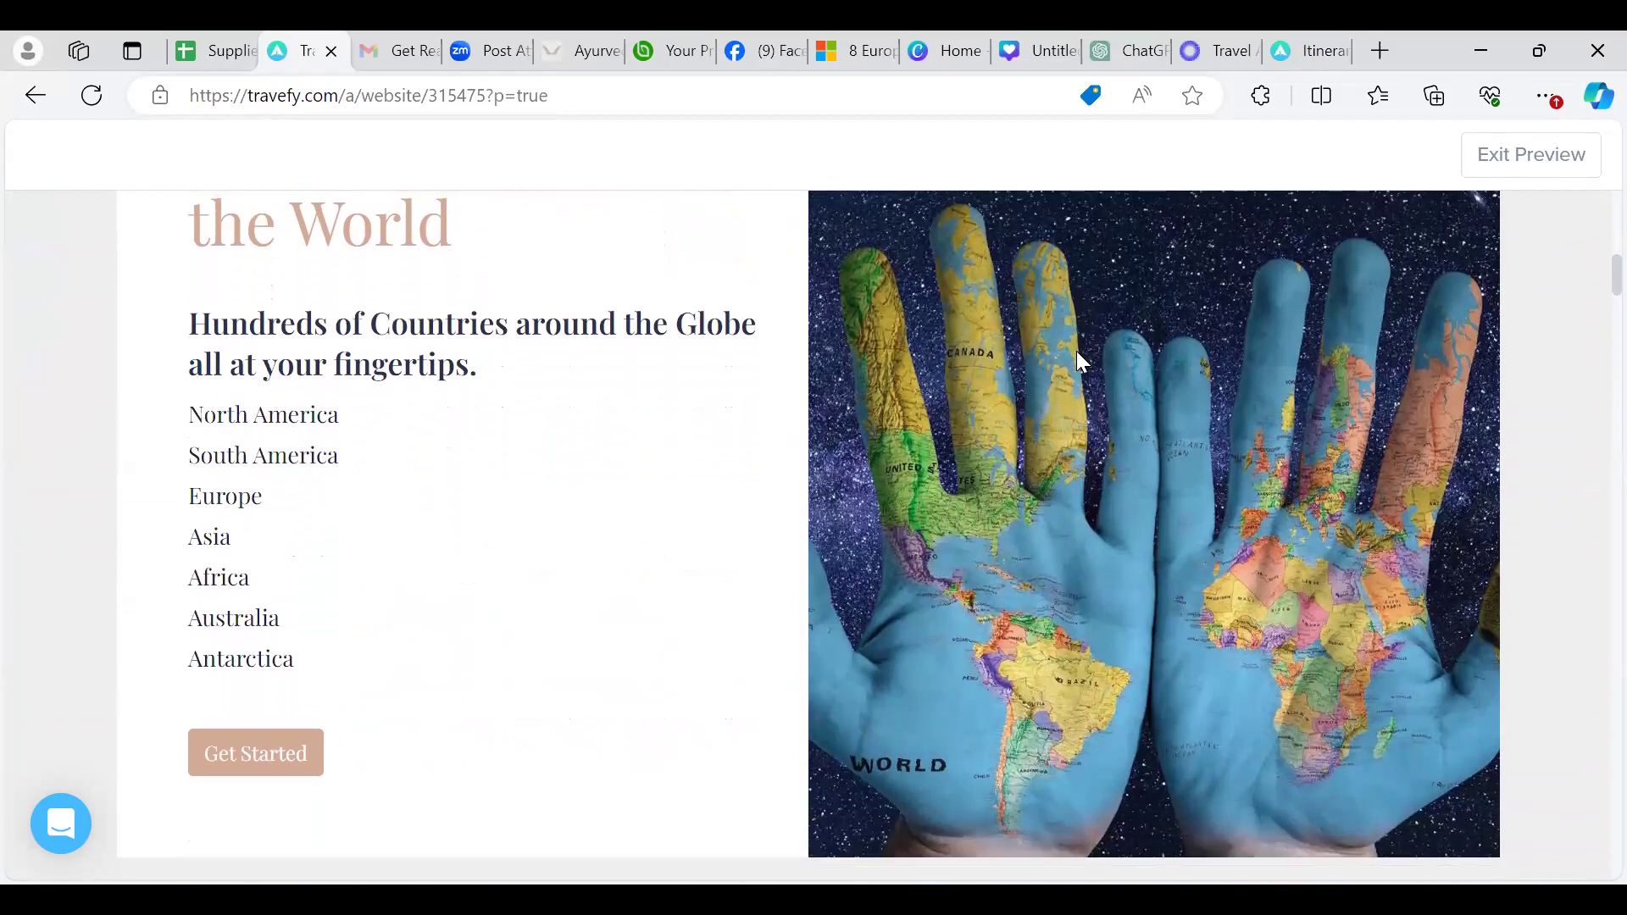
{"action": "scroll", "coordinate": [1076, 351], "scroll_direction": "down", "scroll_amount": 2}
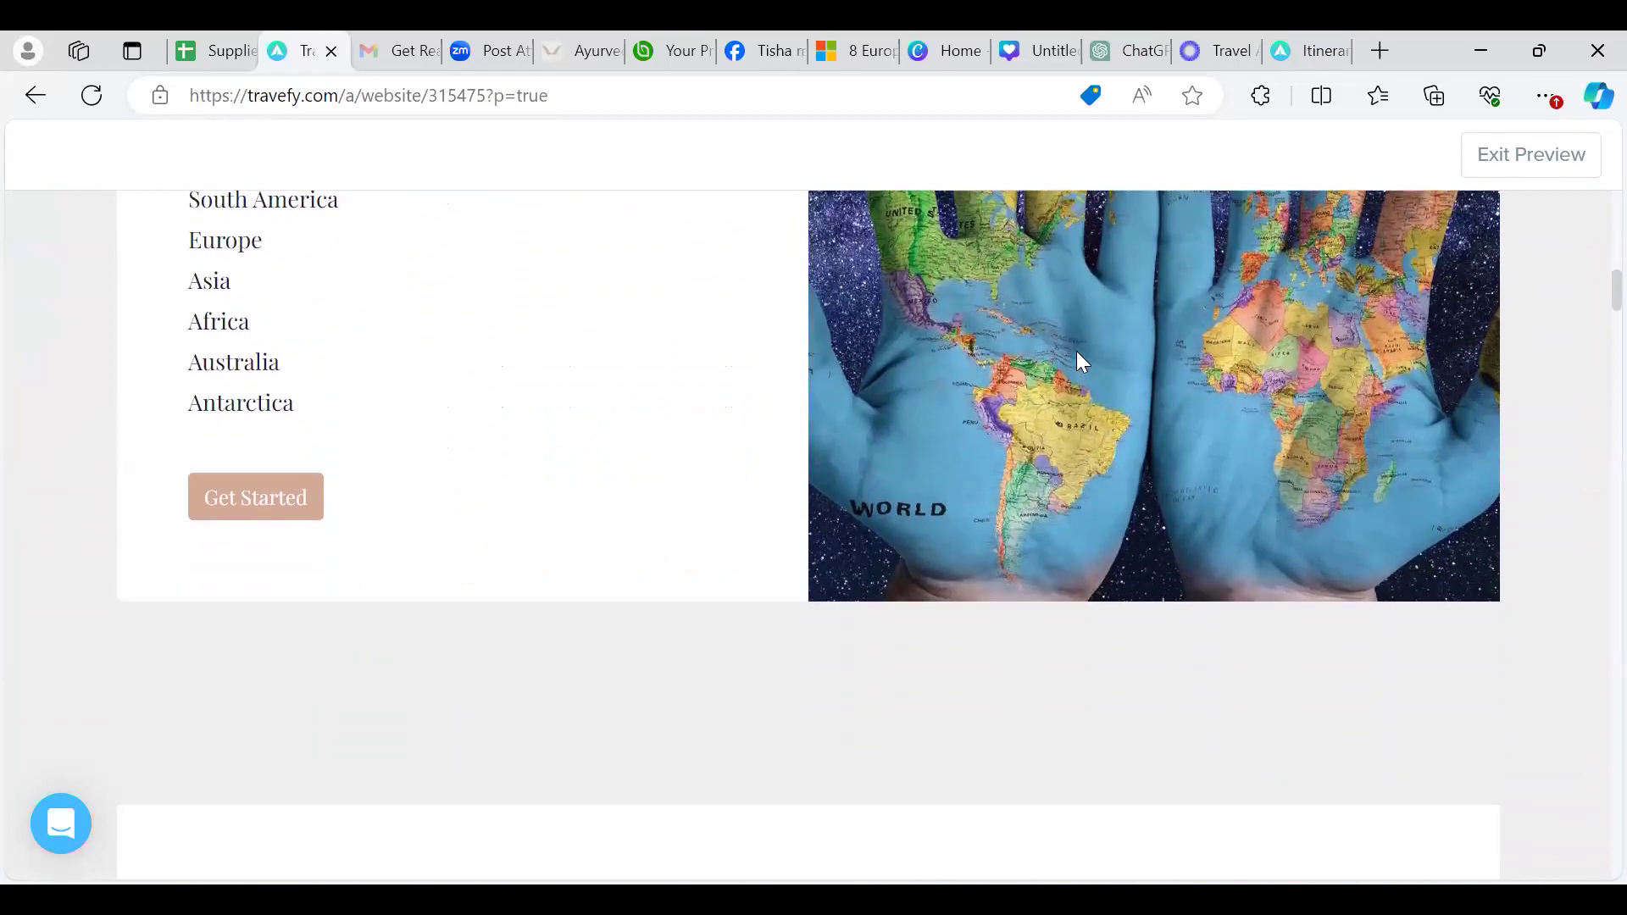
{"action": "scroll", "coordinate": [1076, 351], "scroll_direction": "up", "scroll_amount": 4}
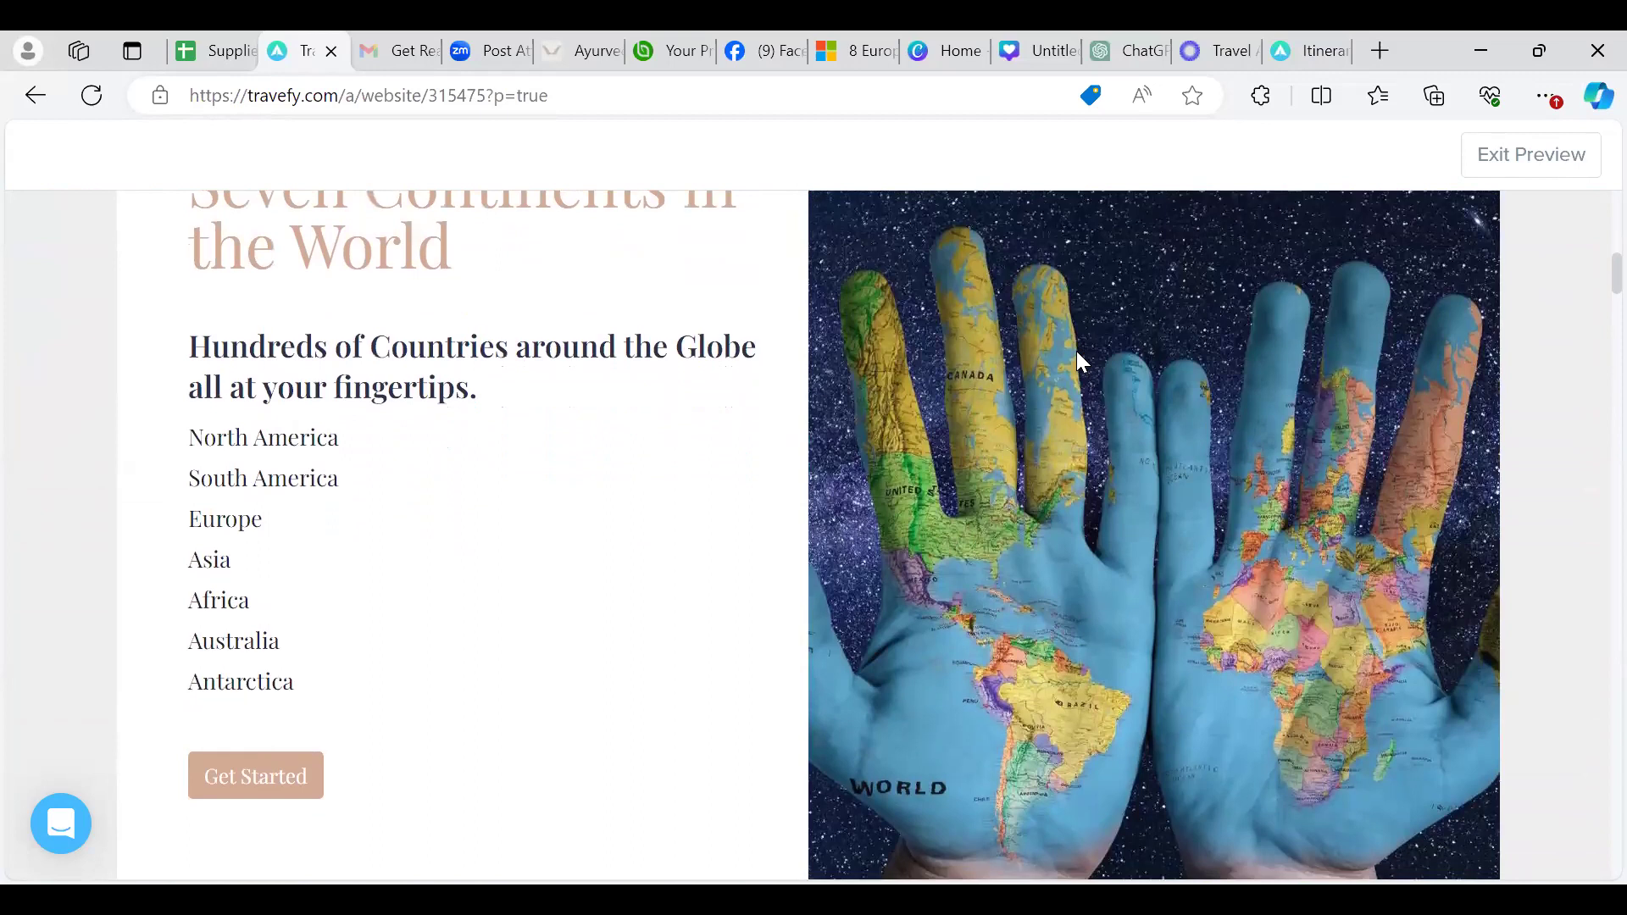
{"action": "scroll", "coordinate": [1076, 350], "scroll_direction": "down", "scroll_amount": 1}
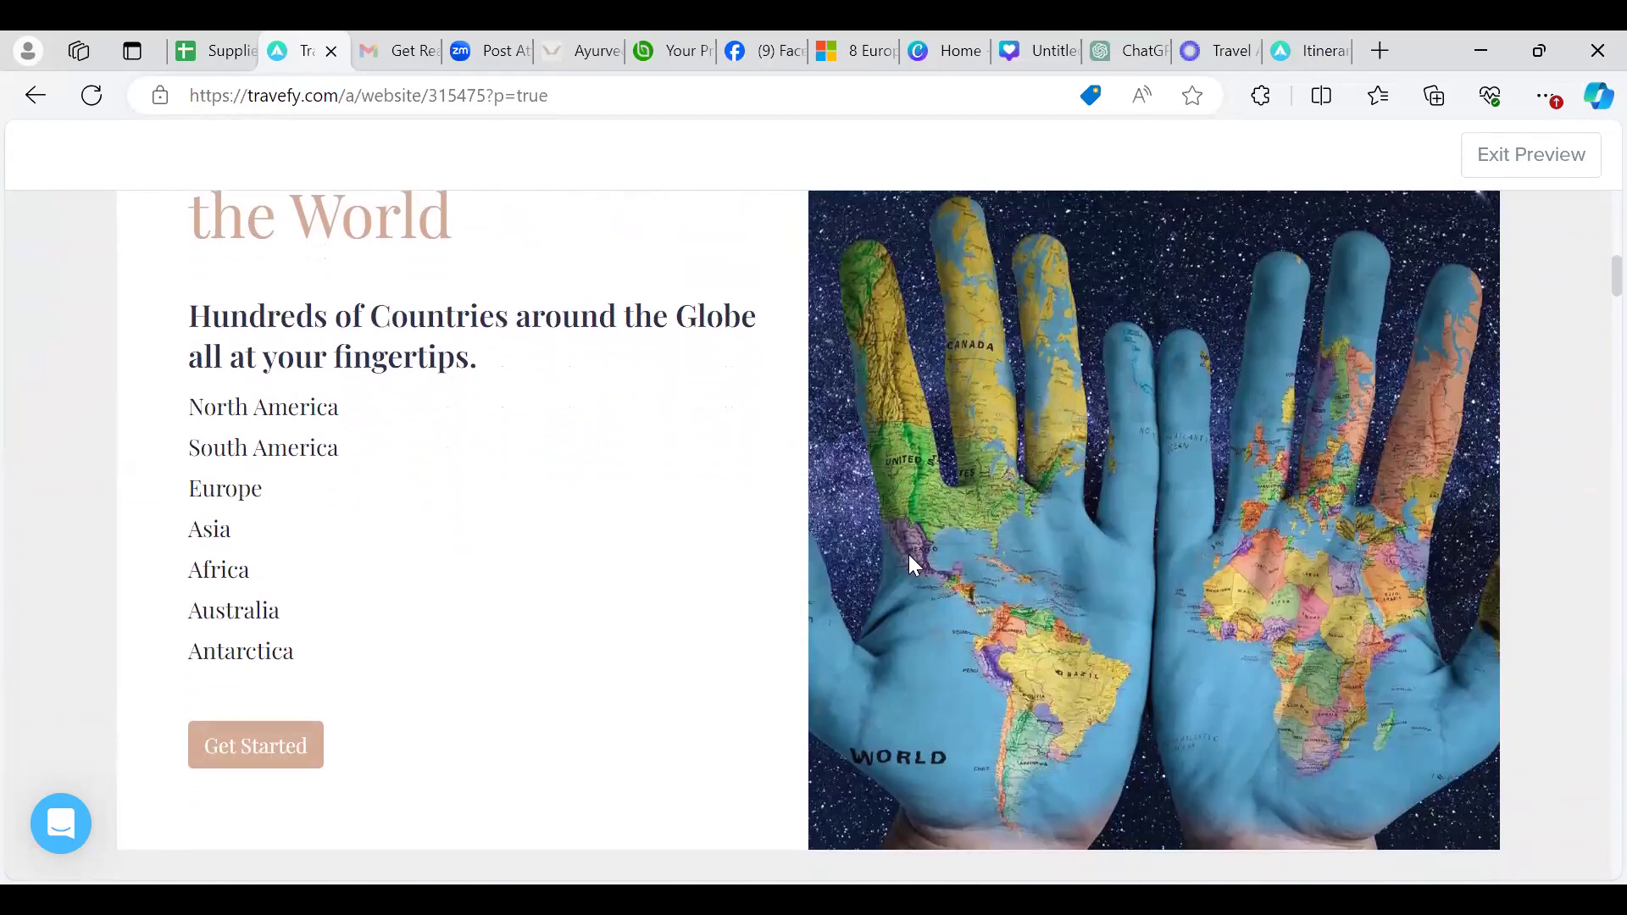
{"action": "scroll", "coordinate": [911, 559], "scroll_direction": "down", "scroll_amount": 3}
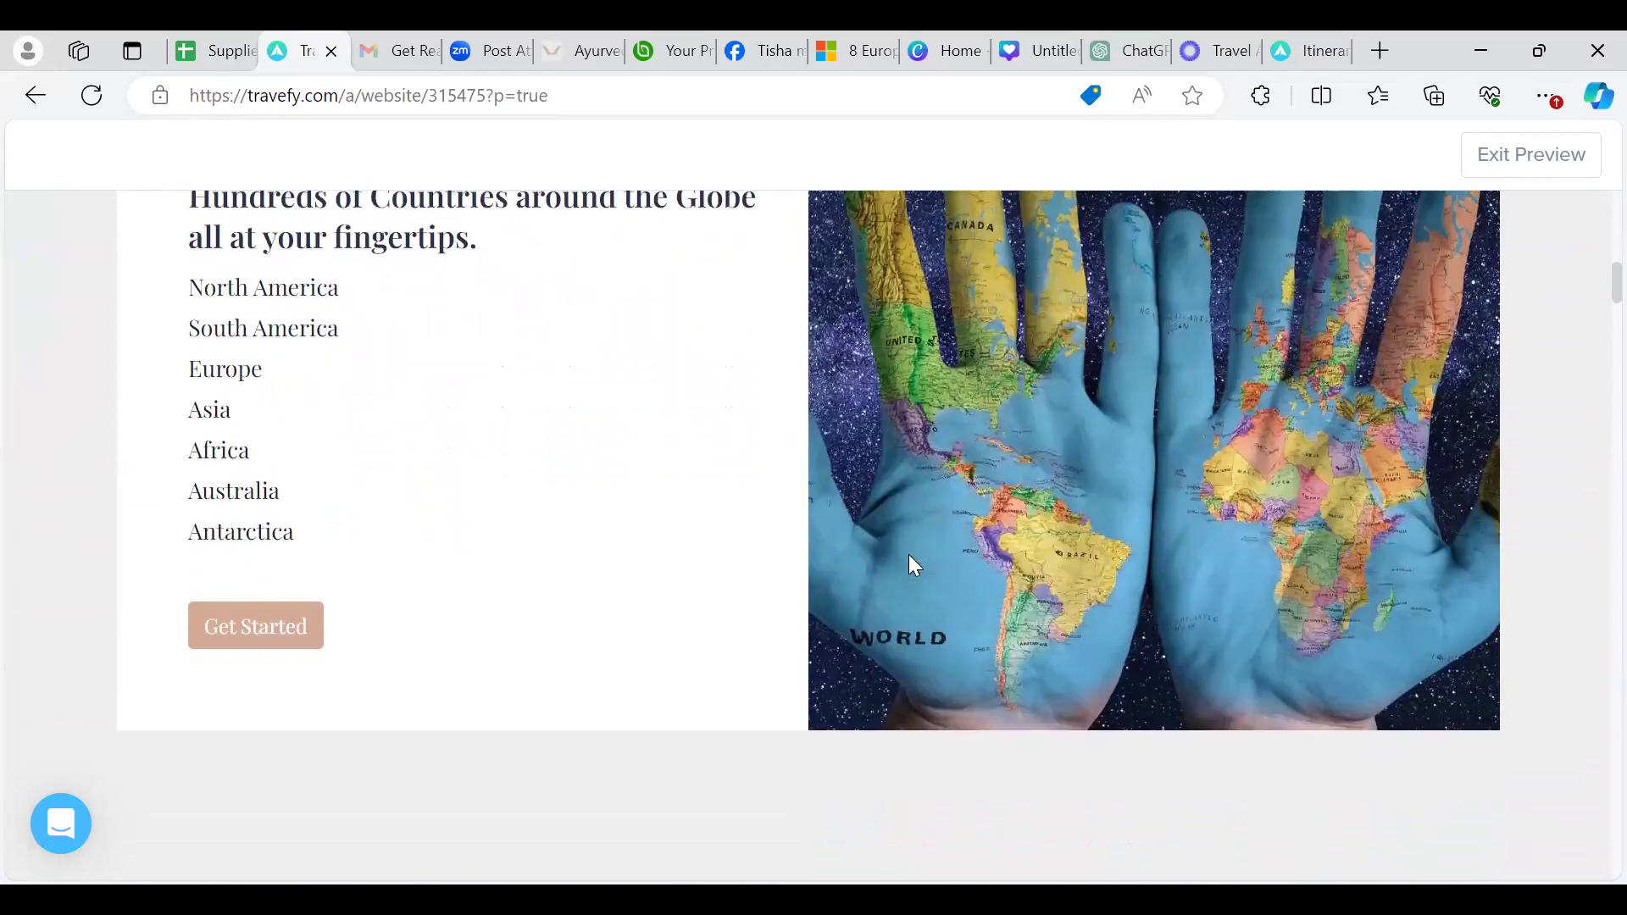
{"action": "scroll", "coordinate": [909, 556], "scroll_direction": "down", "scroll_amount": 3}
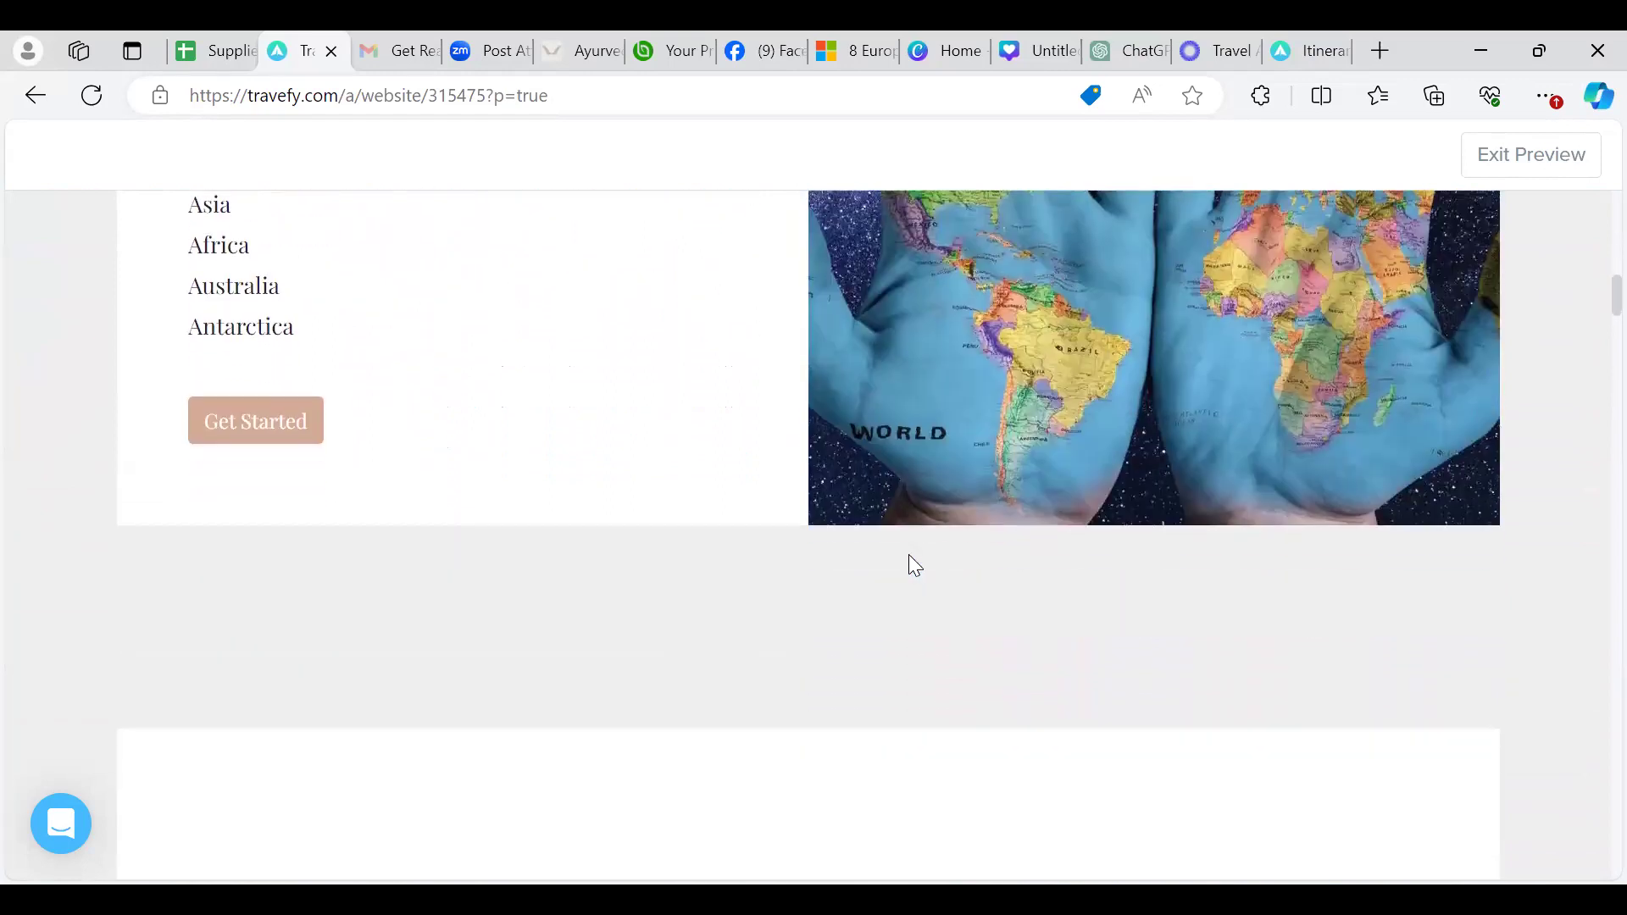
Read the Top Destinations to visit this Season introduction and the North America, South America and Africa cards
{"action": "scroll", "coordinate": [909, 557], "scroll_direction": "down", "scroll_amount": 2}
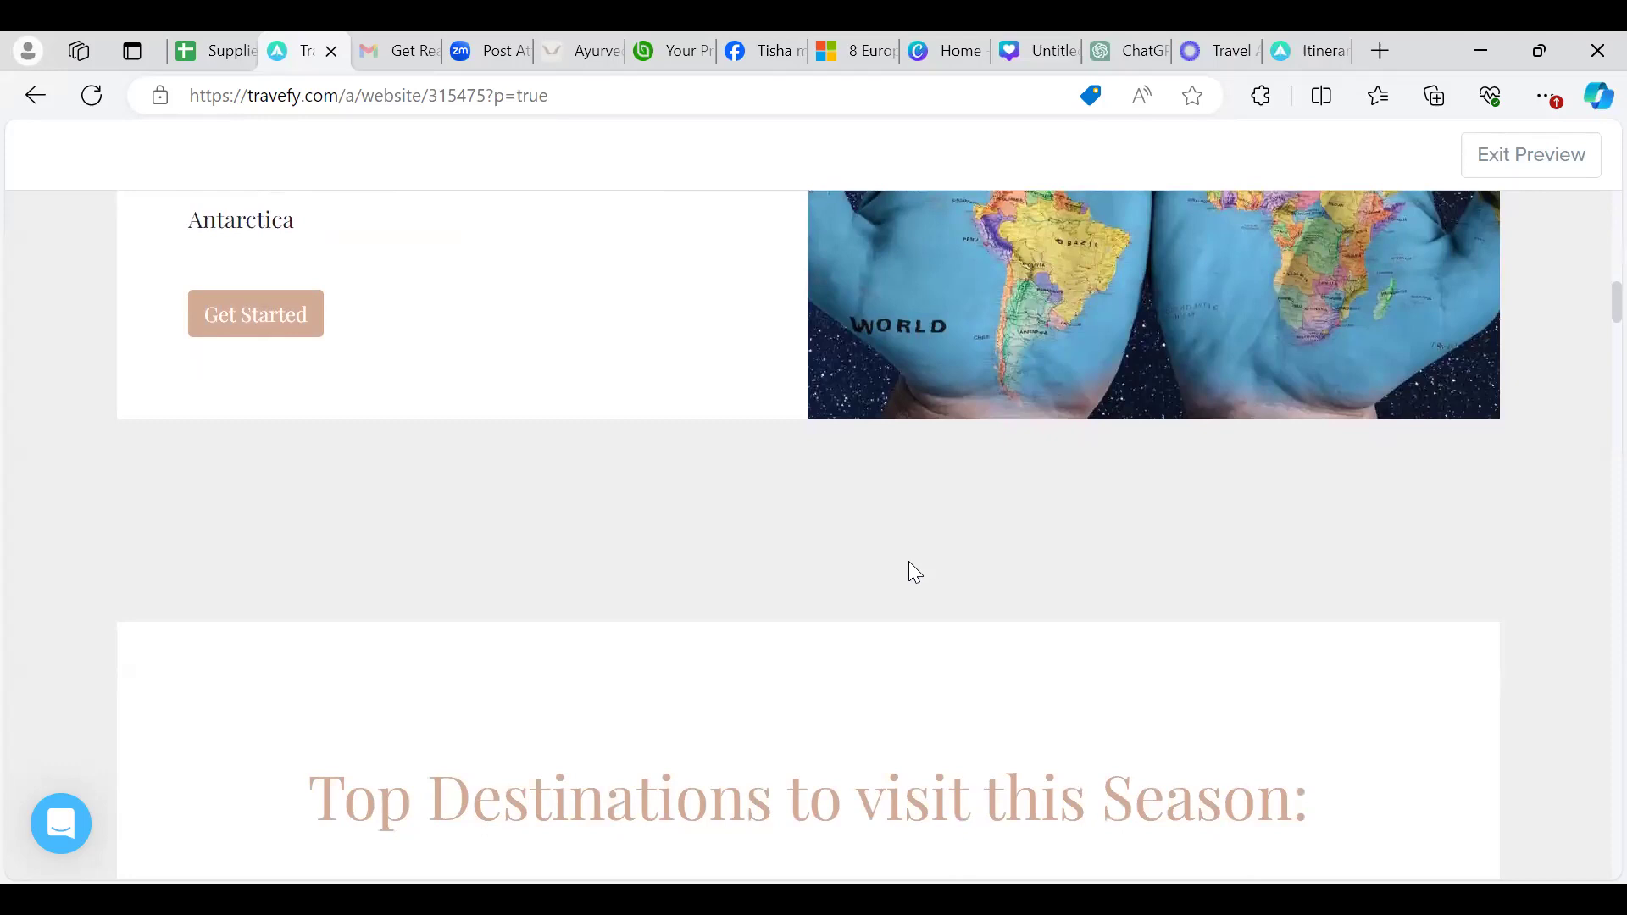
{"action": "scroll", "coordinate": [909, 561], "scroll_direction": "up", "scroll_amount": 1}
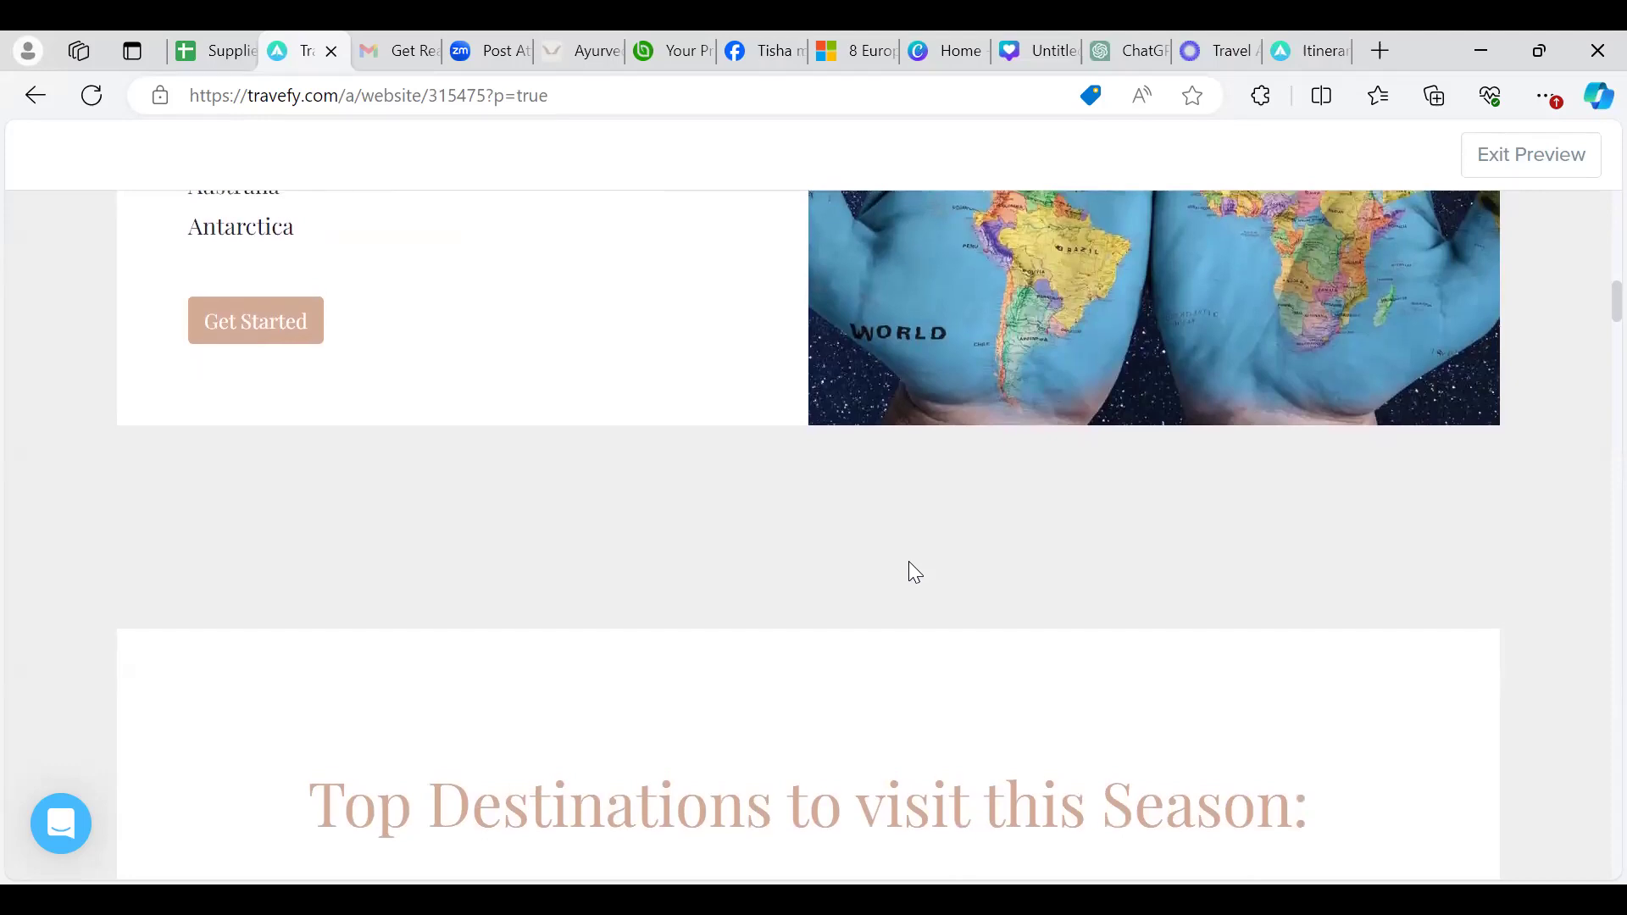
{"action": "scroll", "coordinate": [909, 563], "scroll_direction": "down", "scroll_amount": 1}
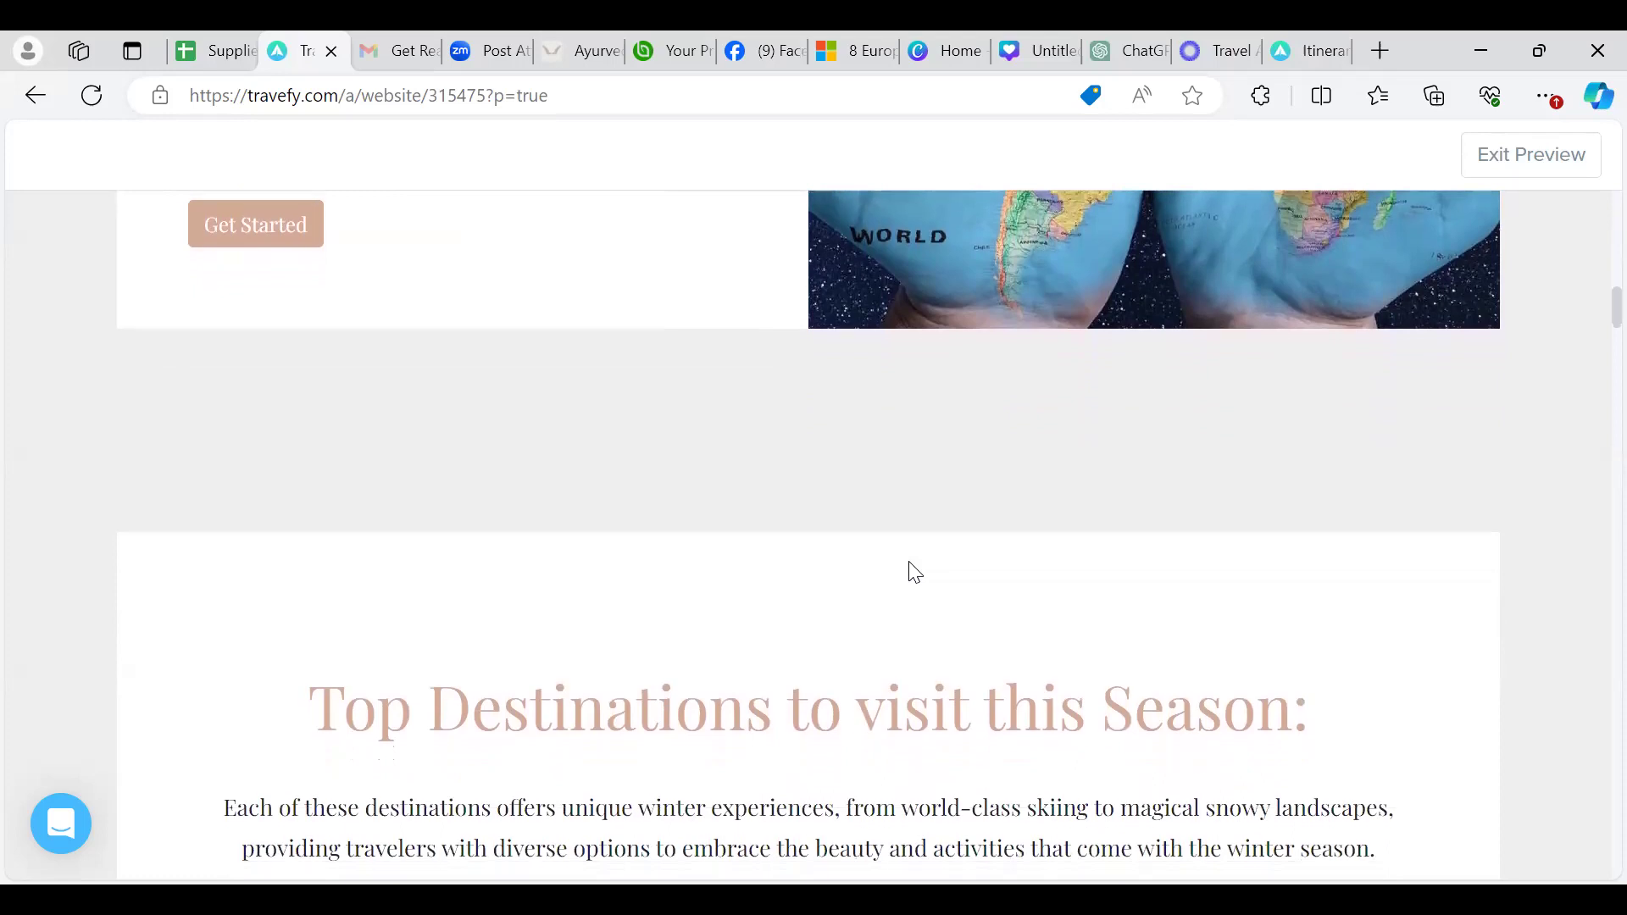
{"action": "scroll", "coordinate": [915, 573], "scroll_direction": "down", "scroll_amount": 4}
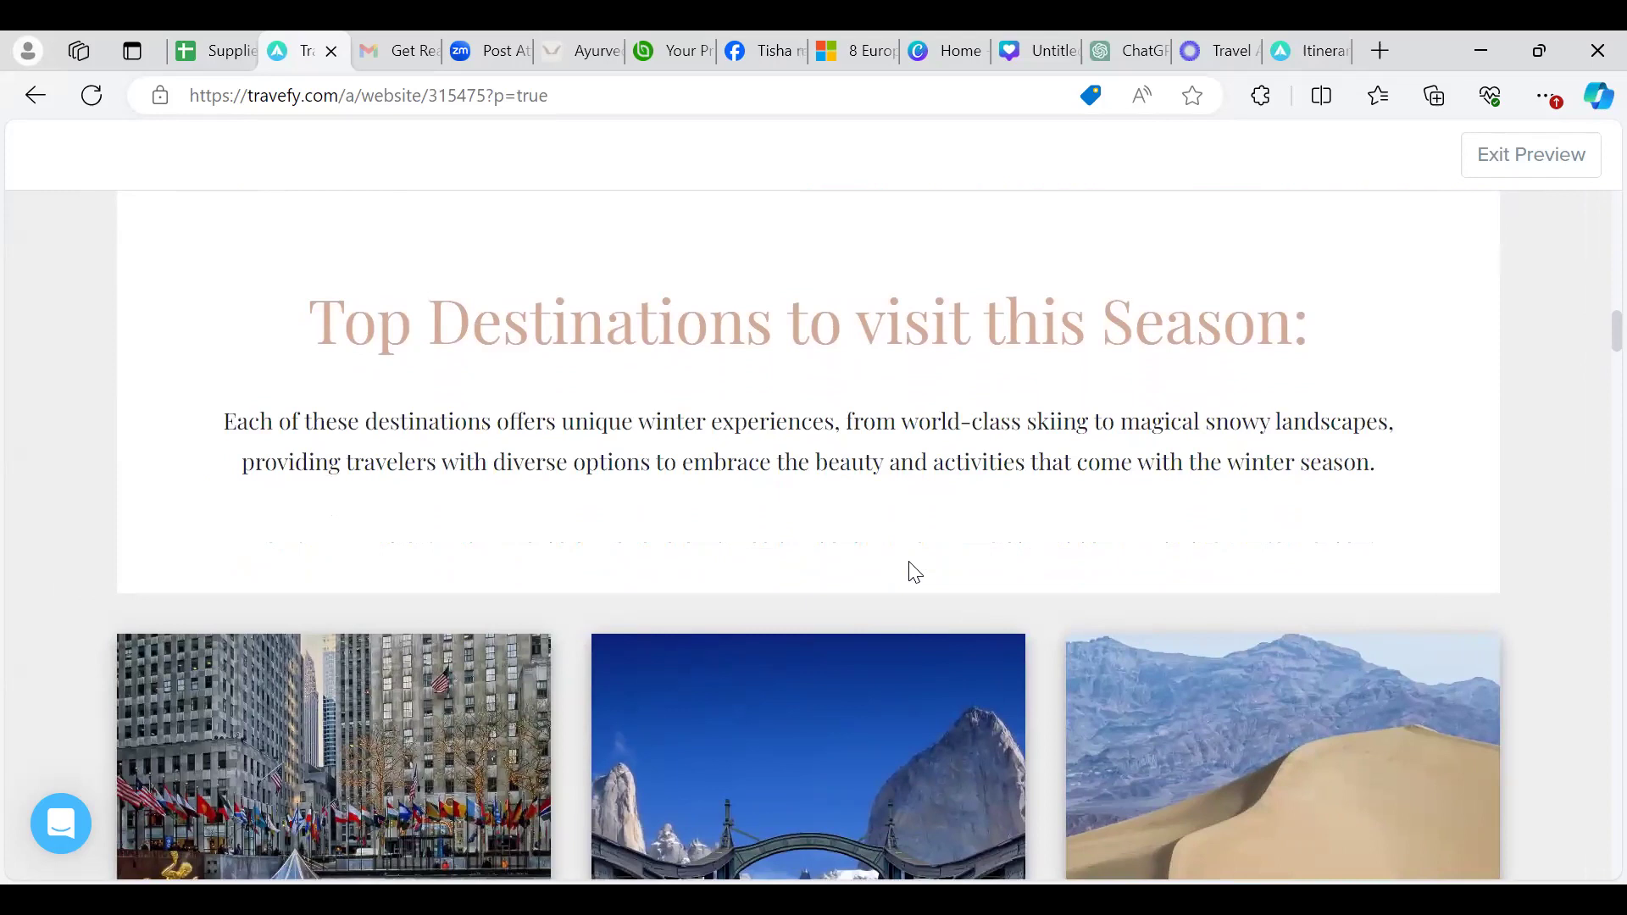
{"action": "scroll", "coordinate": [913, 572], "scroll_direction": "down", "scroll_amount": 1}
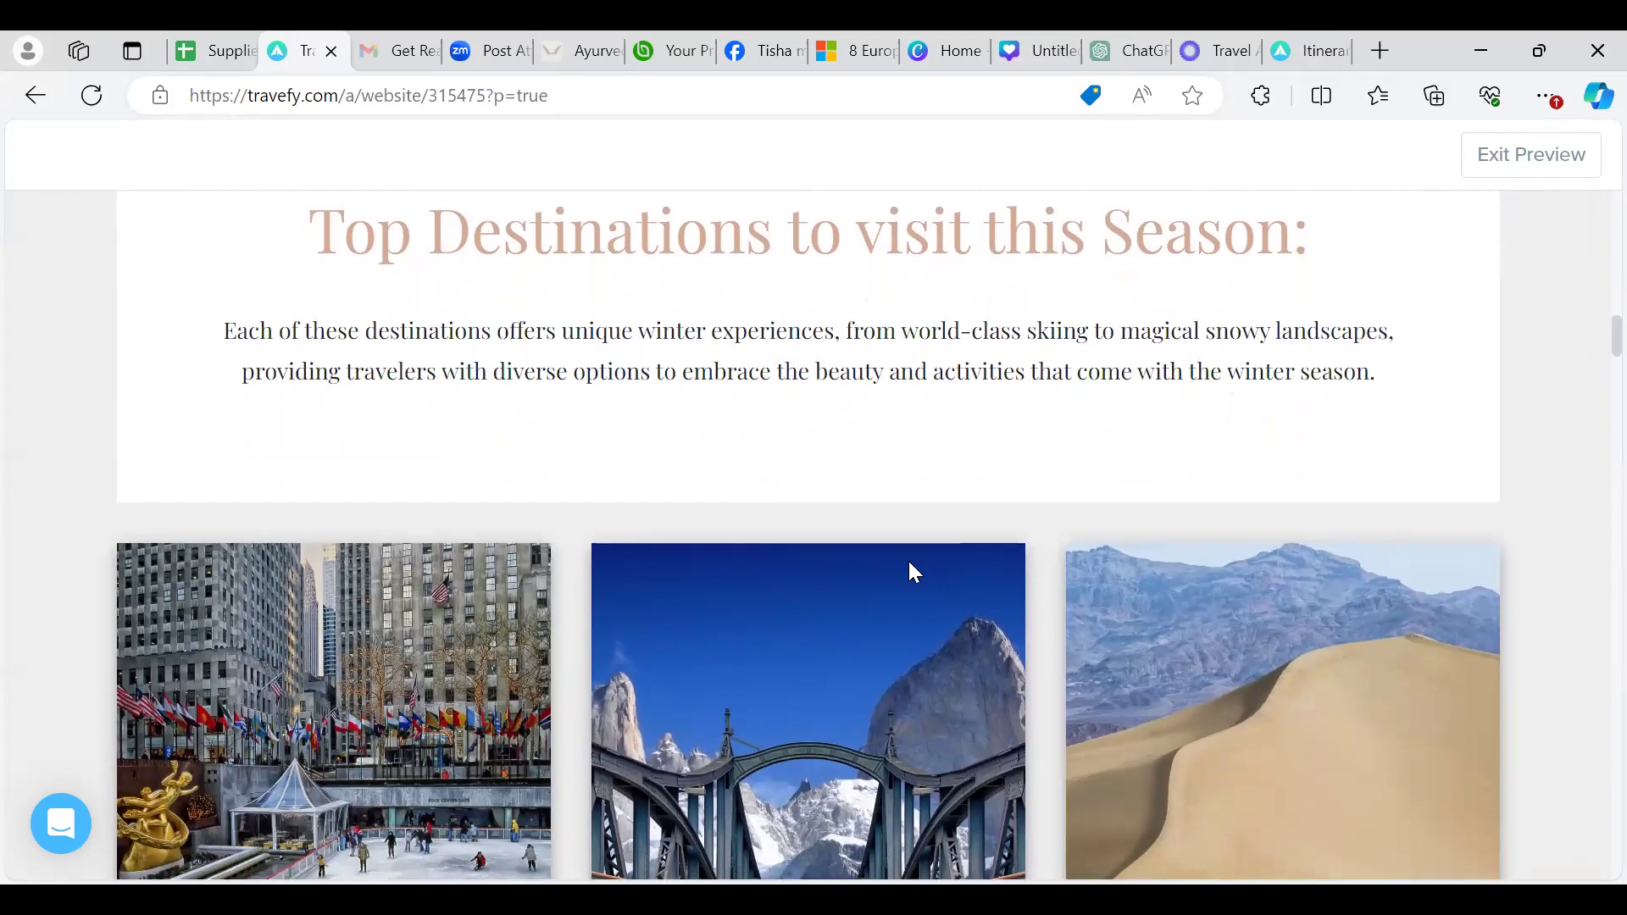
{"action": "scroll", "coordinate": [910, 565], "scroll_direction": "down", "scroll_amount": 2}
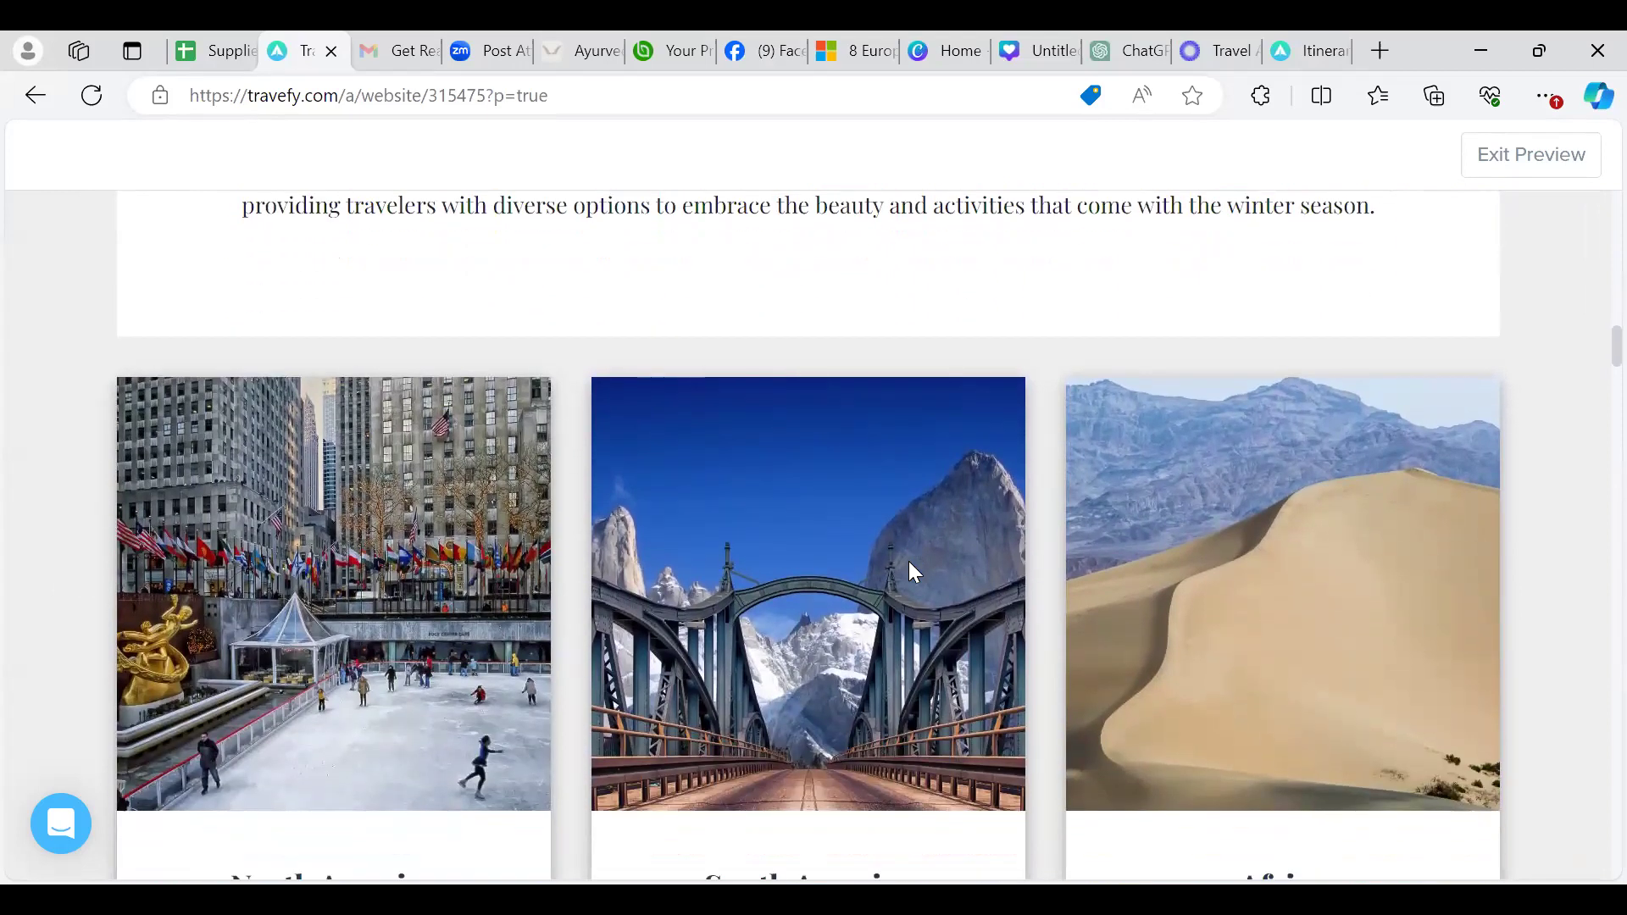
{"action": "scroll", "coordinate": [908, 561], "scroll_direction": "down", "scroll_amount": 2}
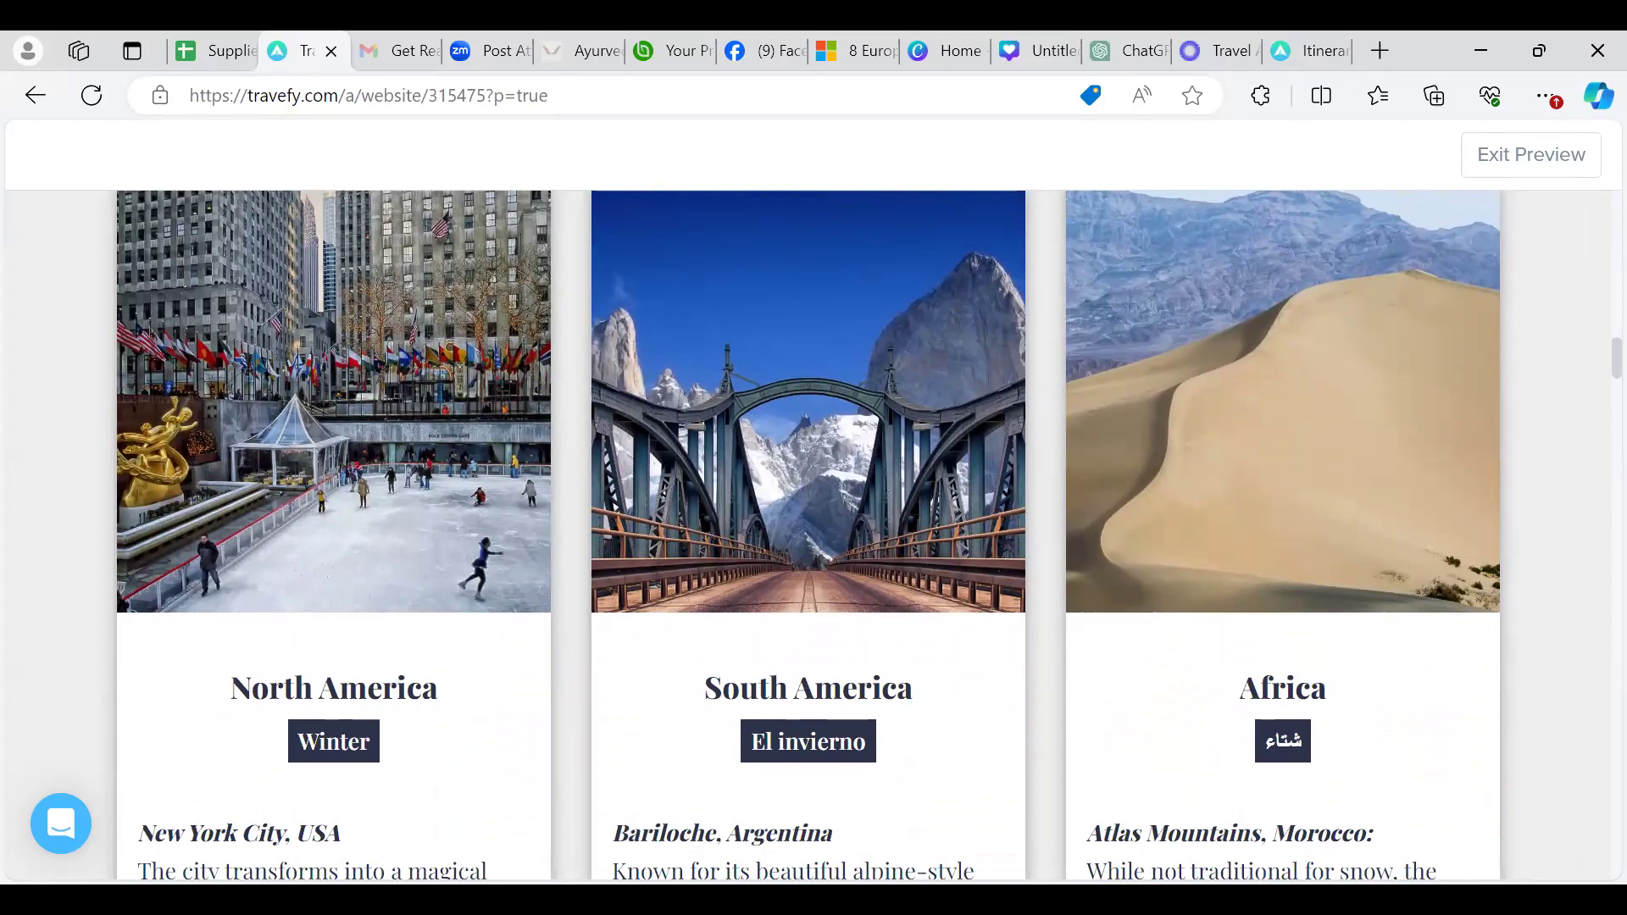
{"action": "scroll", "coordinate": [914, 723], "scroll_direction": "down", "scroll_amount": 1}
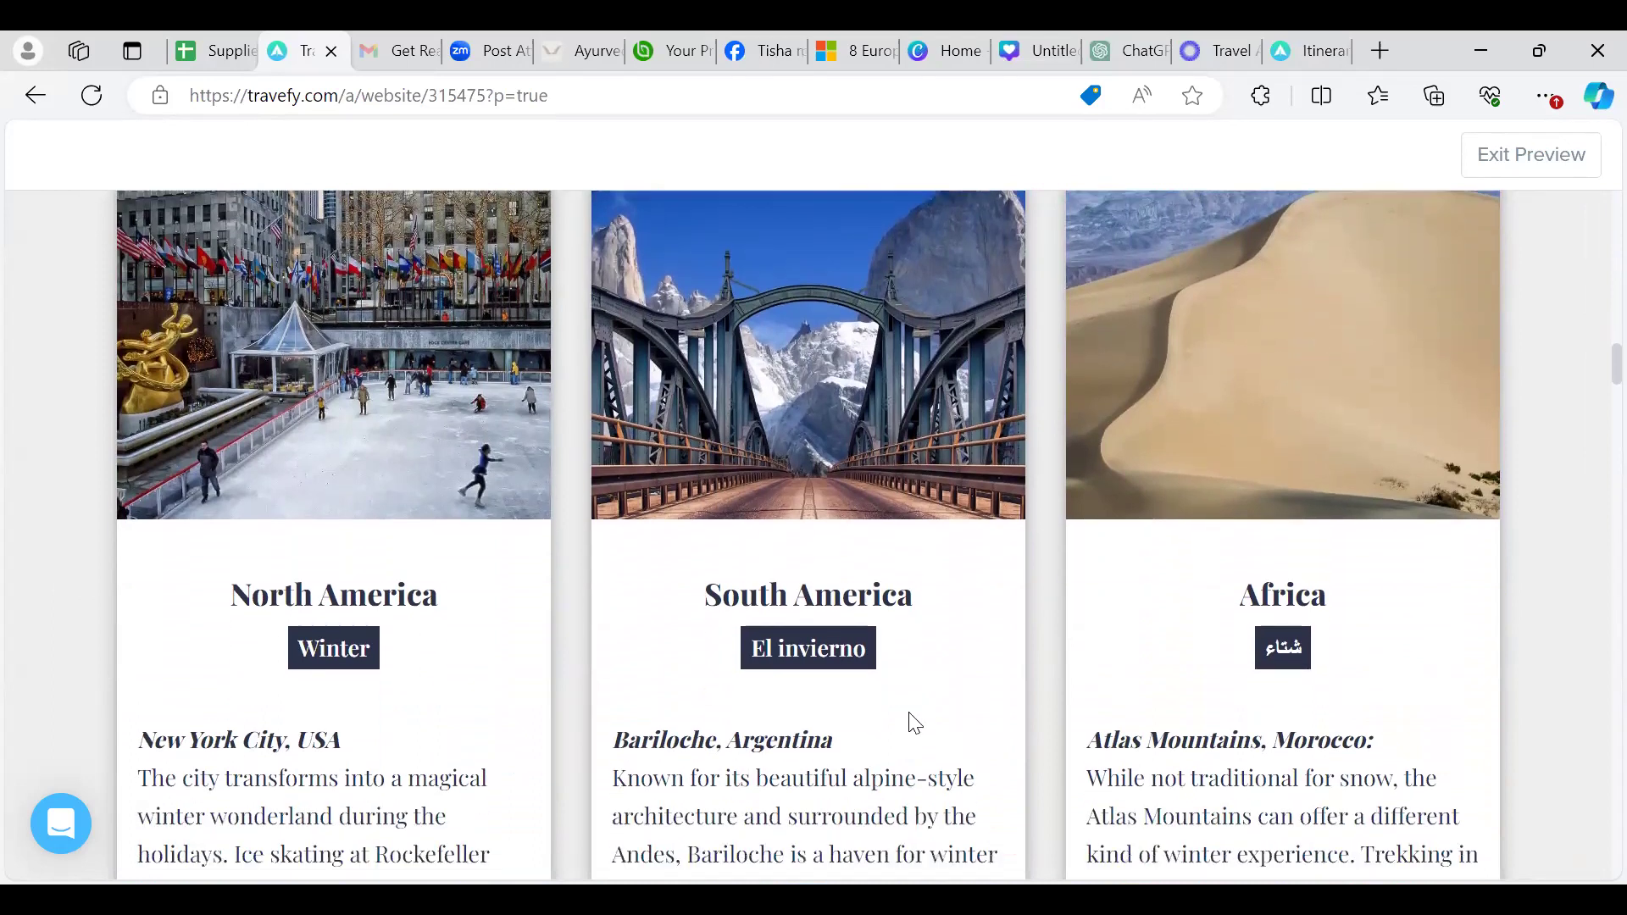
{"action": "scroll", "coordinate": [912, 716], "scroll_direction": "down", "scroll_amount": 3}
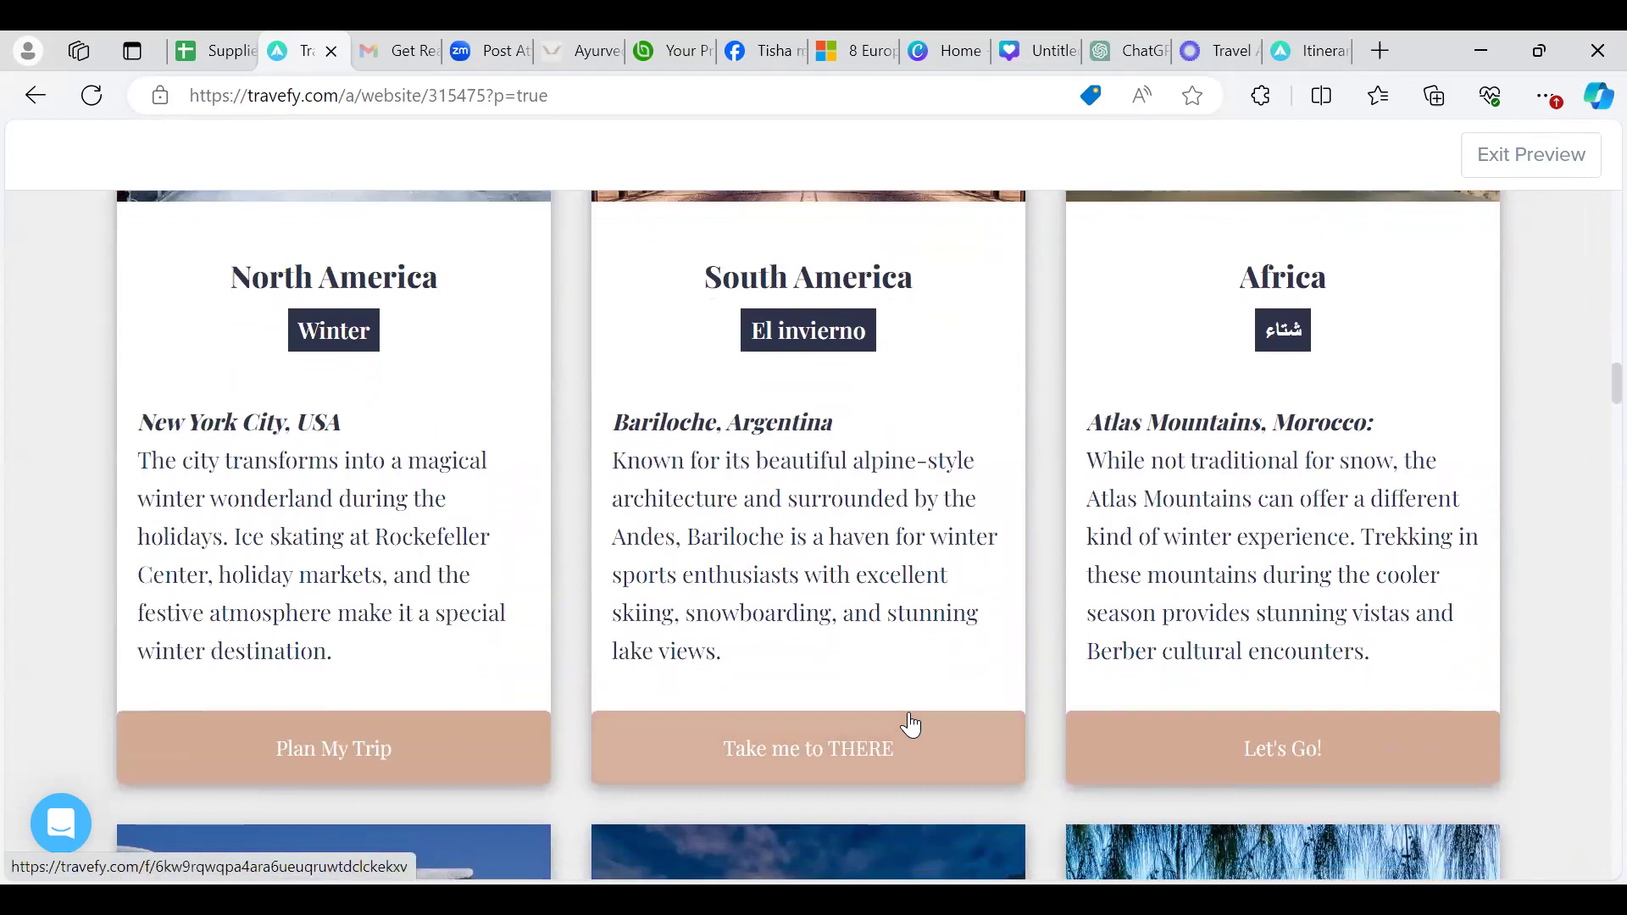
{"action": "scroll", "coordinate": [911, 724], "scroll_direction": "down", "scroll_amount": 2}
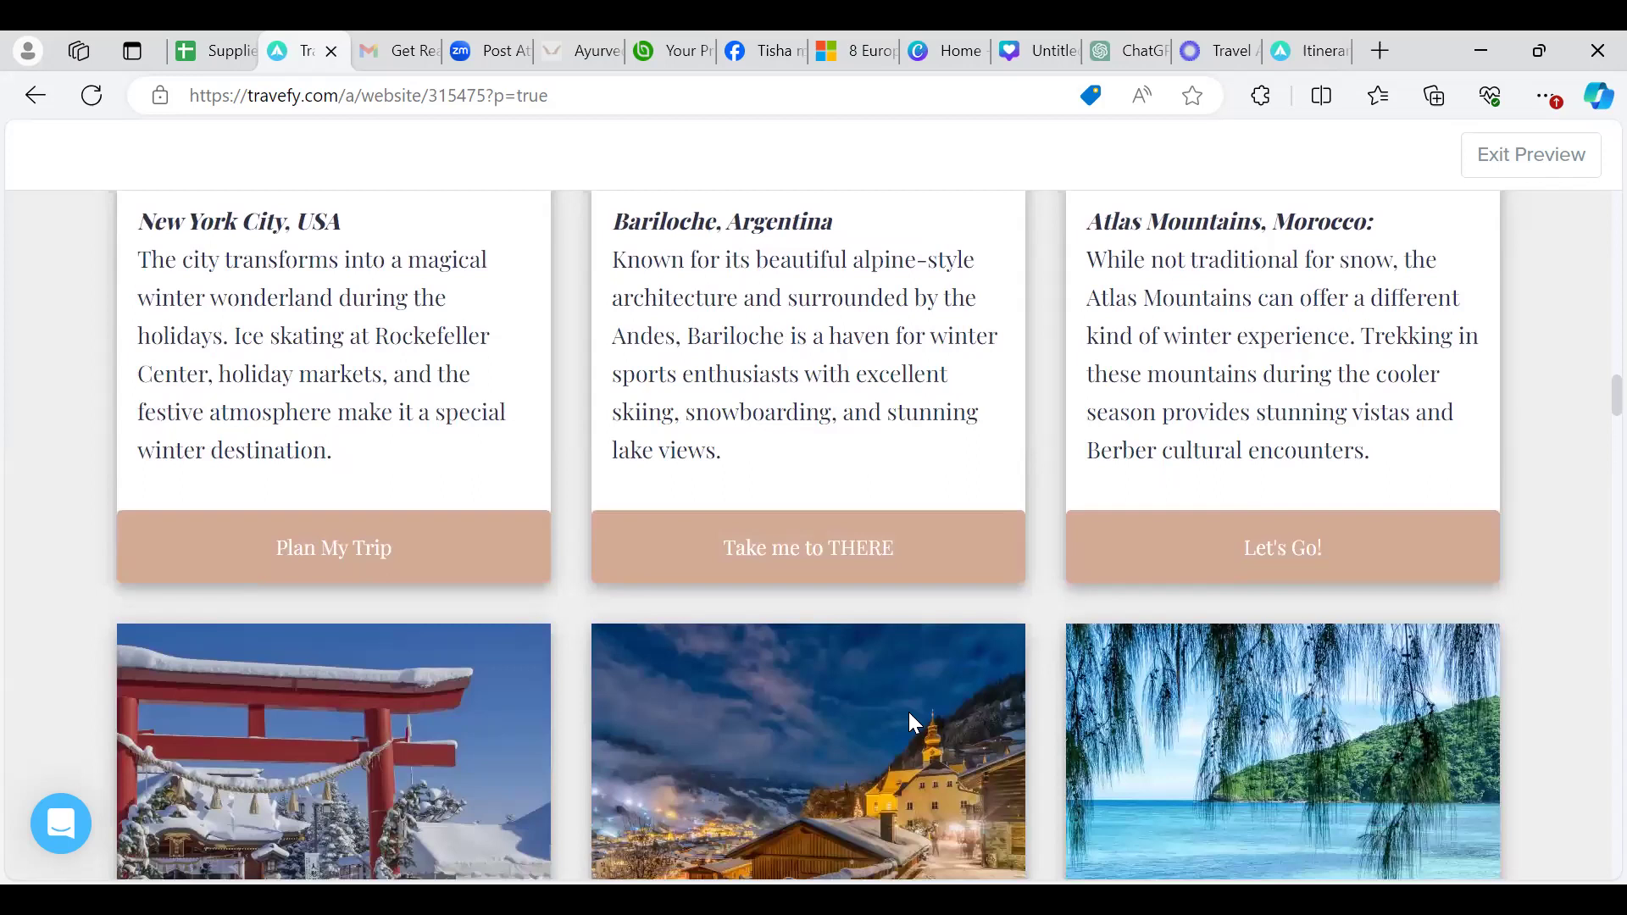
Look over the Asia, Europe and Australia winter destination cards and their descriptions
{"action": "scroll", "coordinate": [908, 712], "scroll_direction": "down", "scroll_amount": 1}
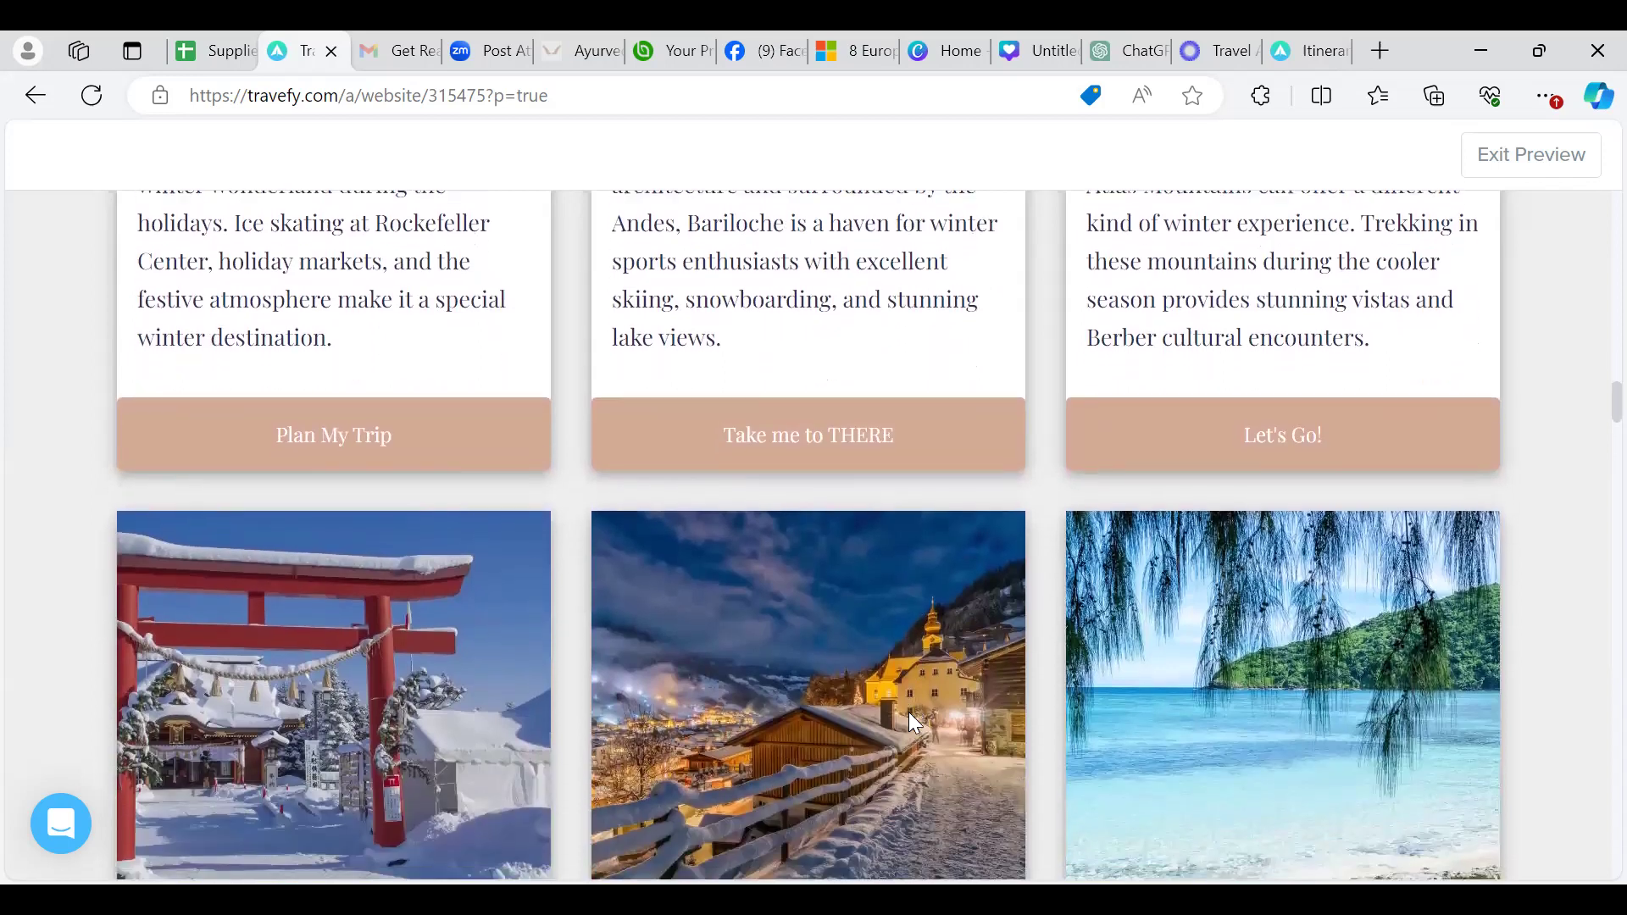
{"action": "scroll", "coordinate": [908, 712], "scroll_direction": "down", "scroll_amount": 1}
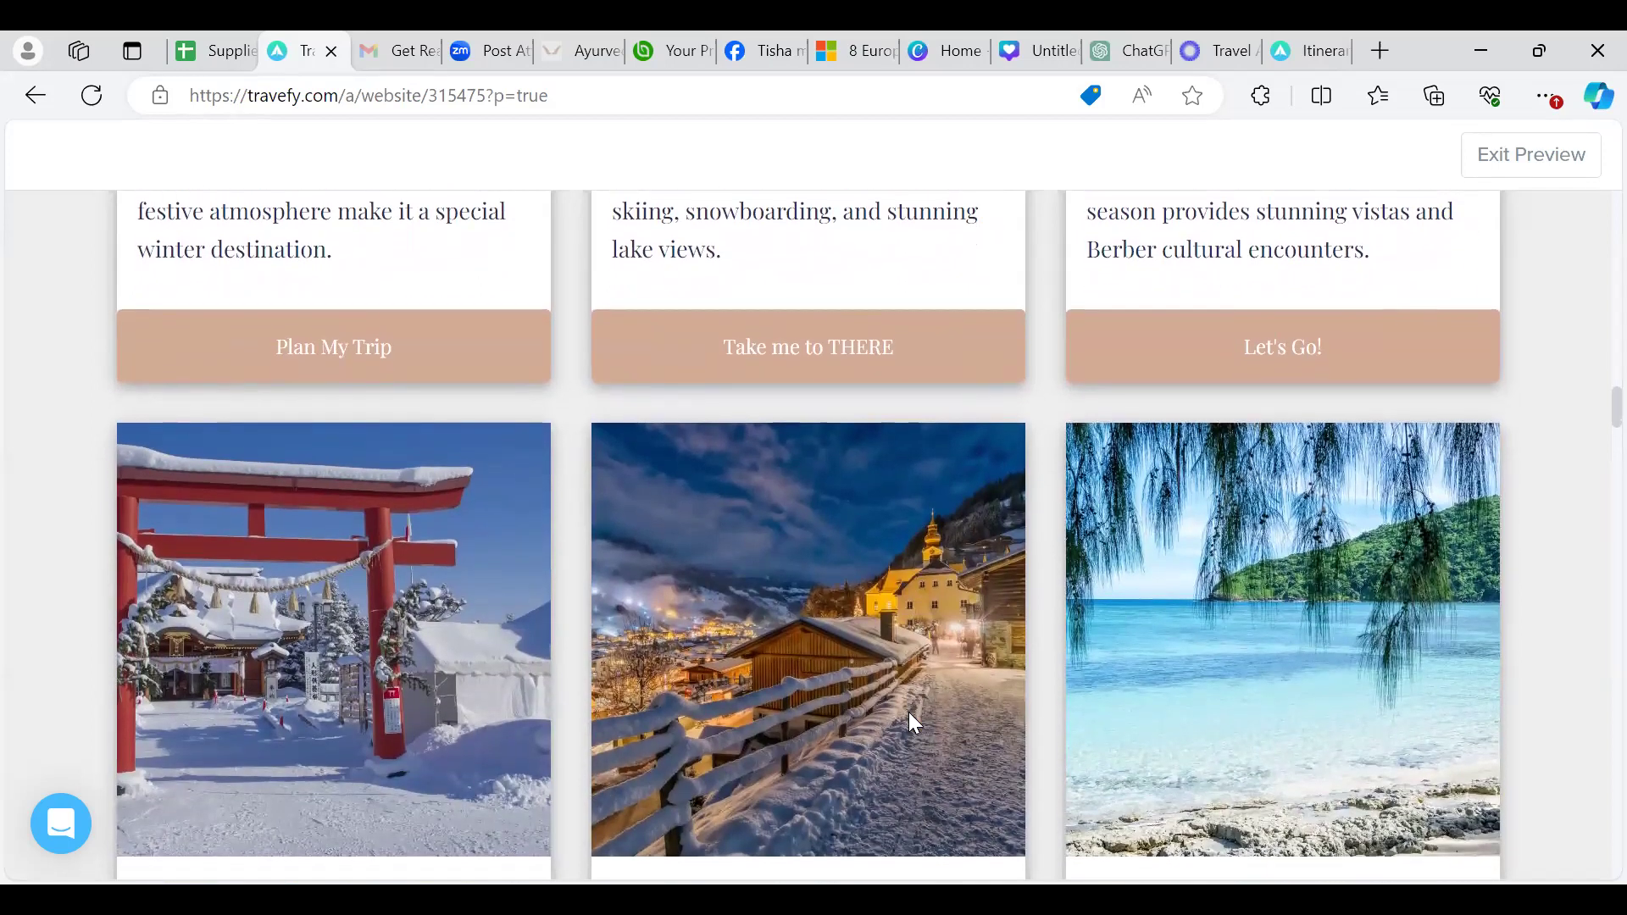
{"action": "scroll", "coordinate": [908, 714], "scroll_direction": "down", "scroll_amount": 1}
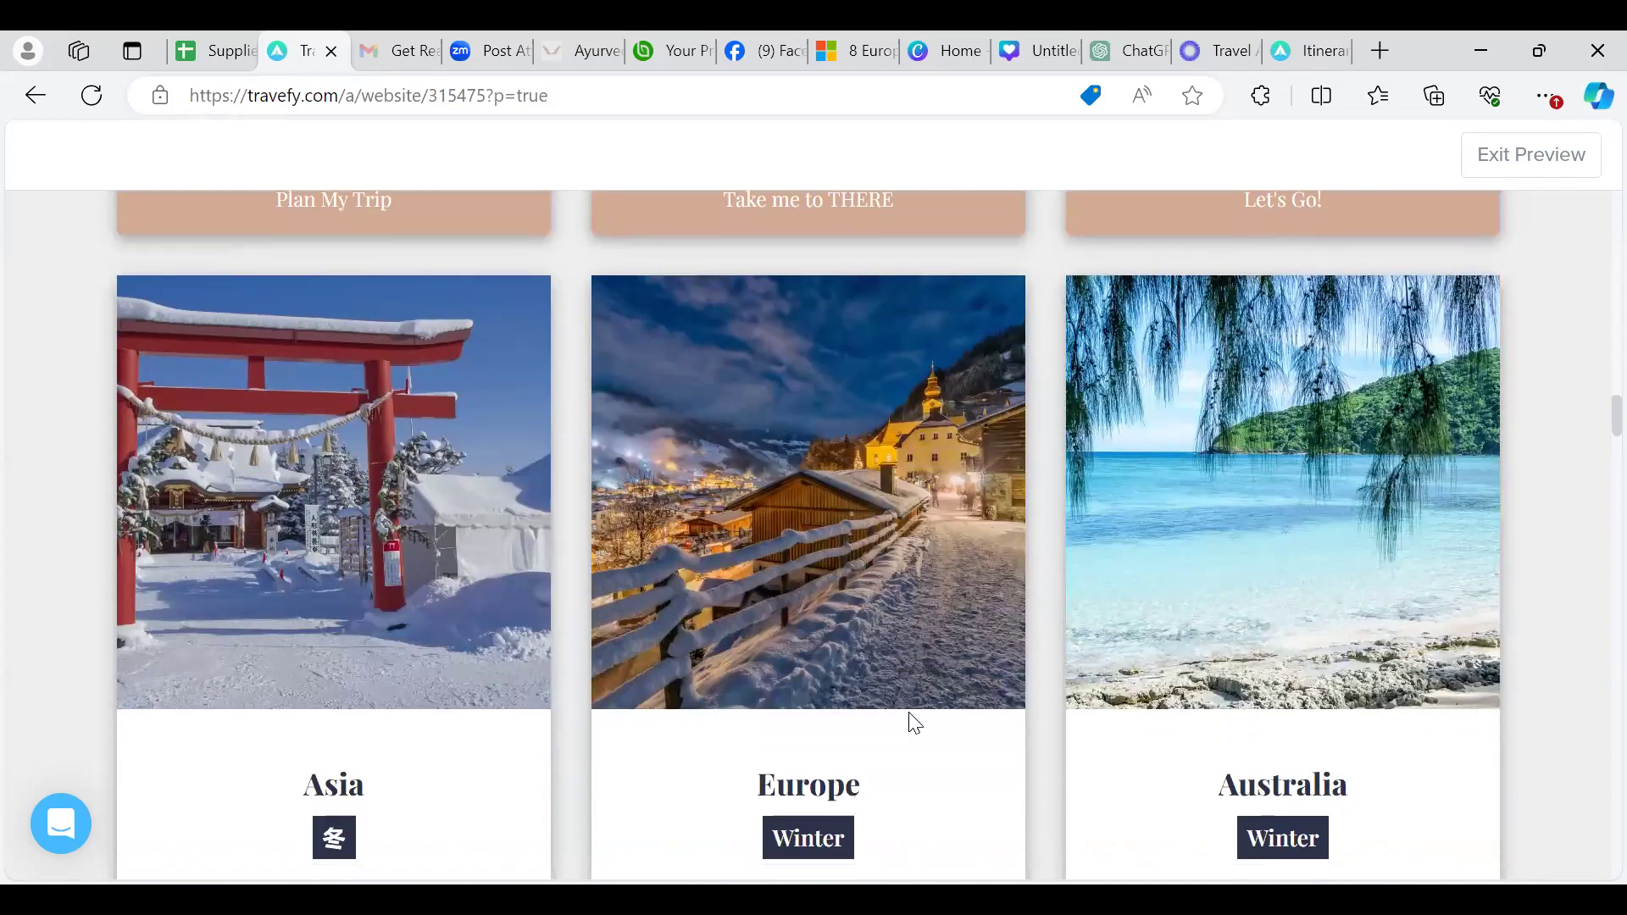
{"action": "scroll", "coordinate": [915, 723], "scroll_direction": "down", "scroll_amount": 1}
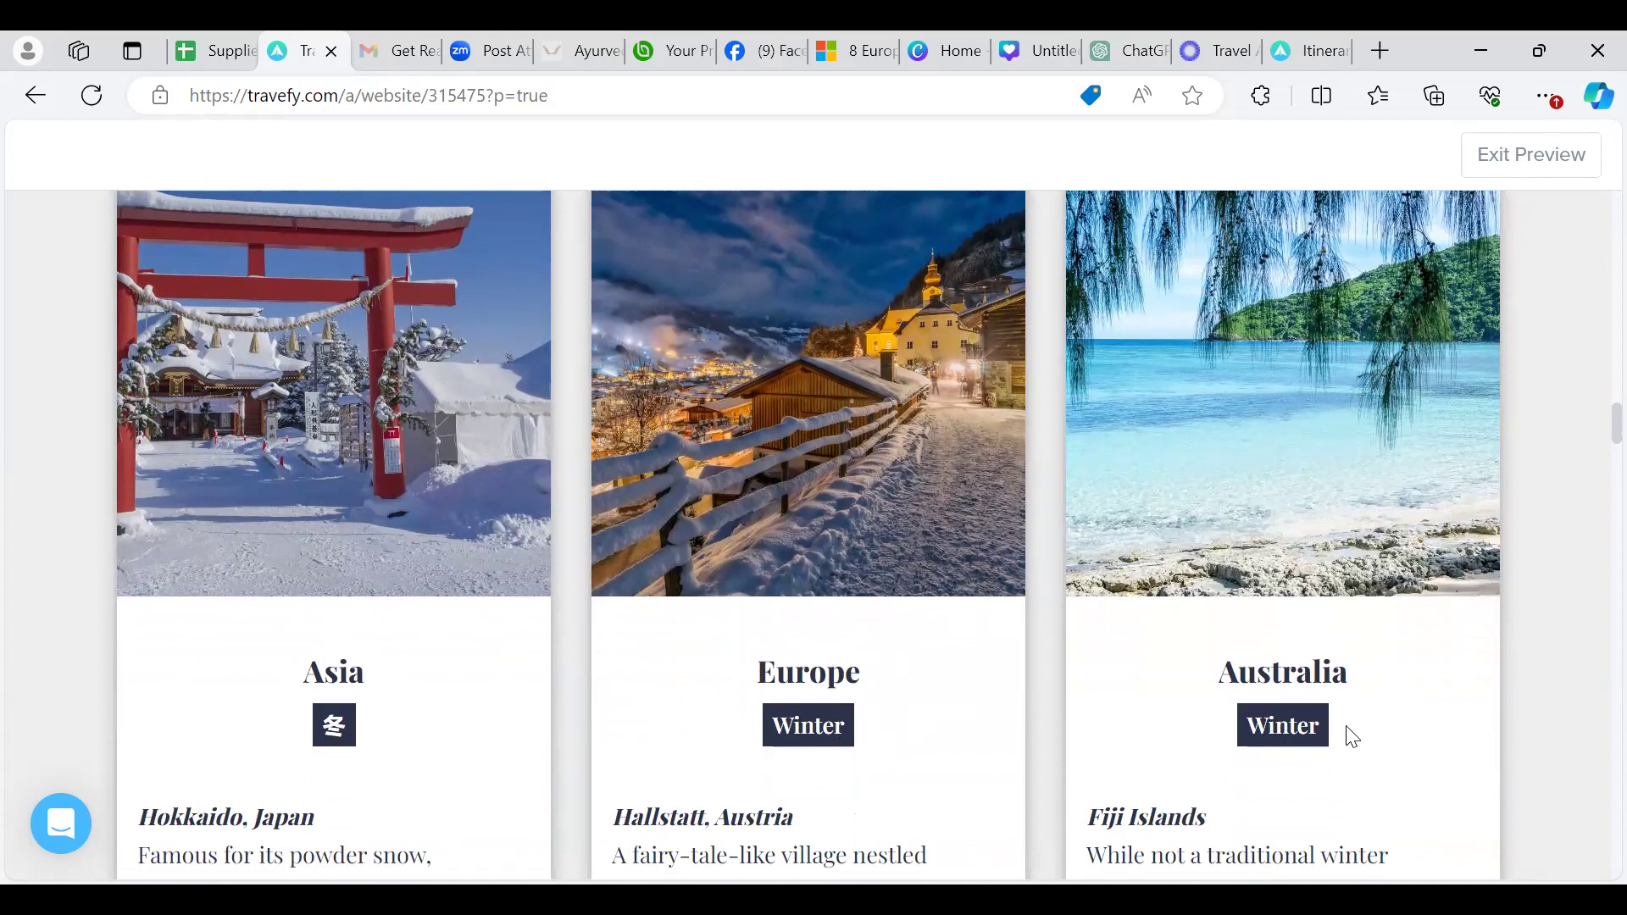
{"action": "scroll", "coordinate": [1356, 747], "scroll_direction": "down", "scroll_amount": 3}
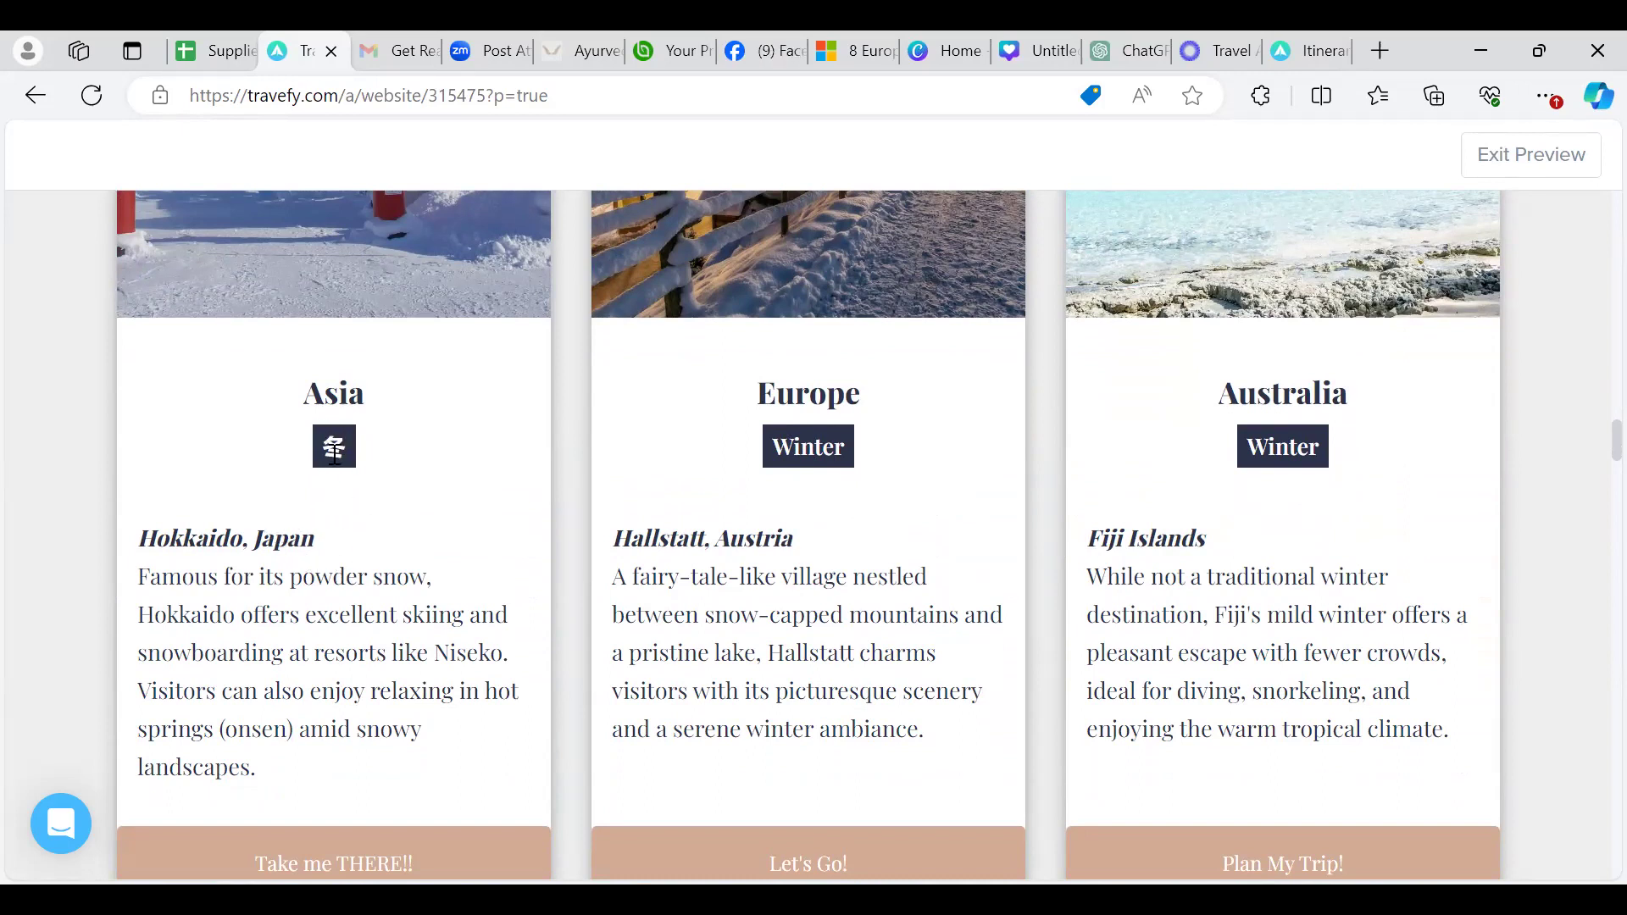
Return to the North America, South America and Africa cards and review their season labels and descriptions
{"action": "scroll", "coordinate": [432, 568], "scroll_direction": "up", "scroll_amount": 2}
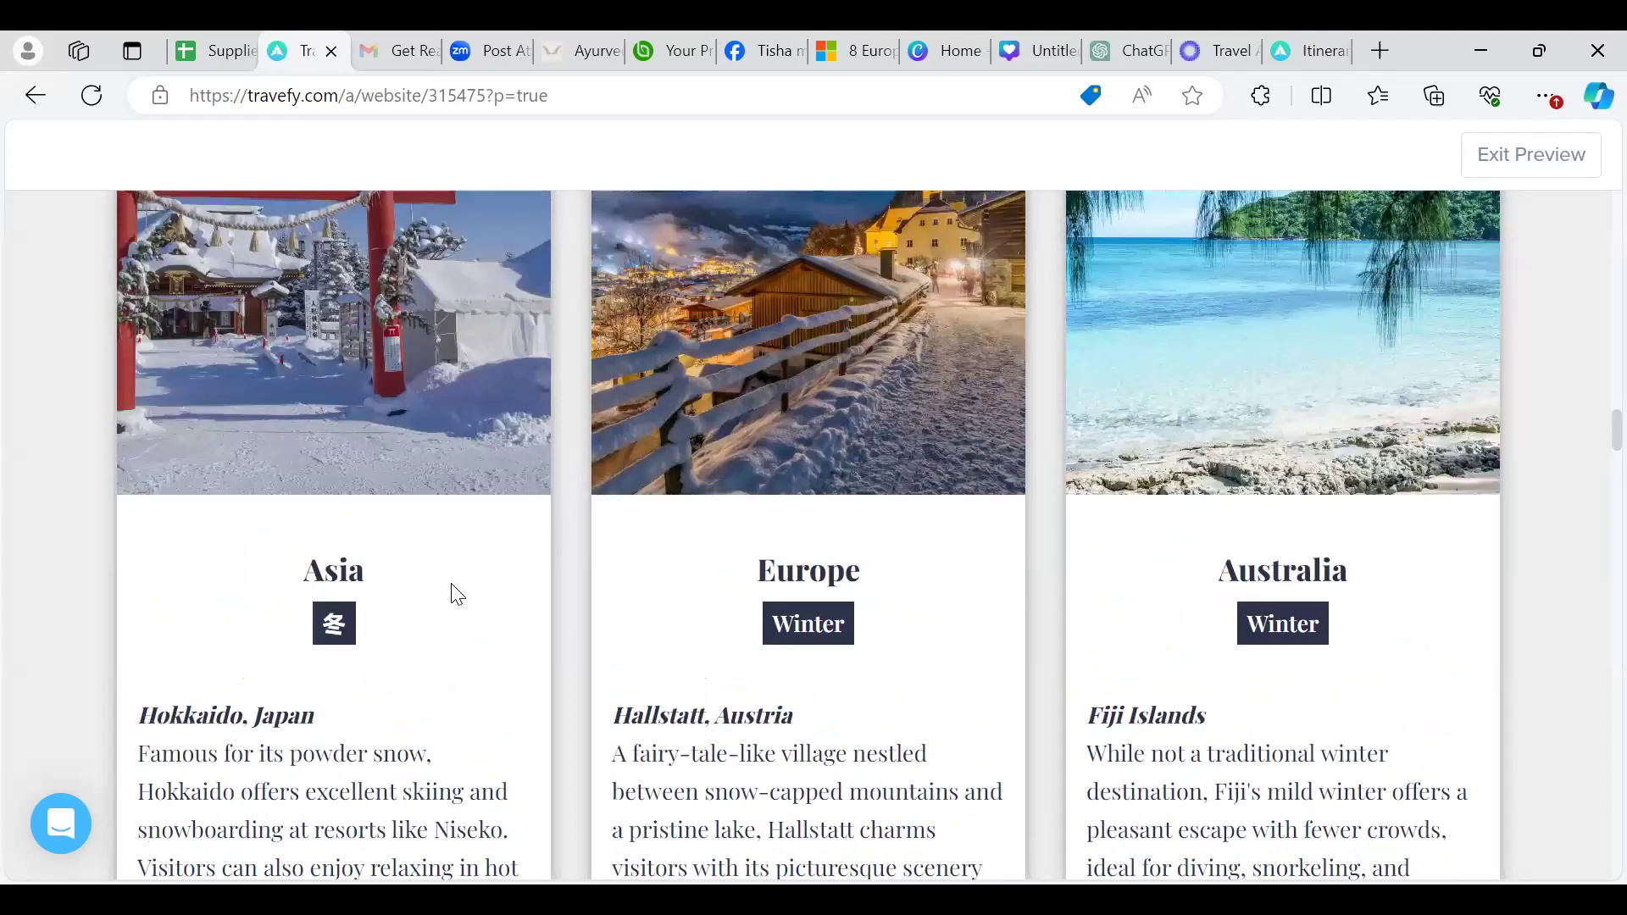
{"action": "scroll", "coordinate": [451, 583], "scroll_direction": "up", "scroll_amount": 3}
{"action": "scroll", "coordinate": [451, 583], "scroll_direction": "up", "scroll_amount": 5}
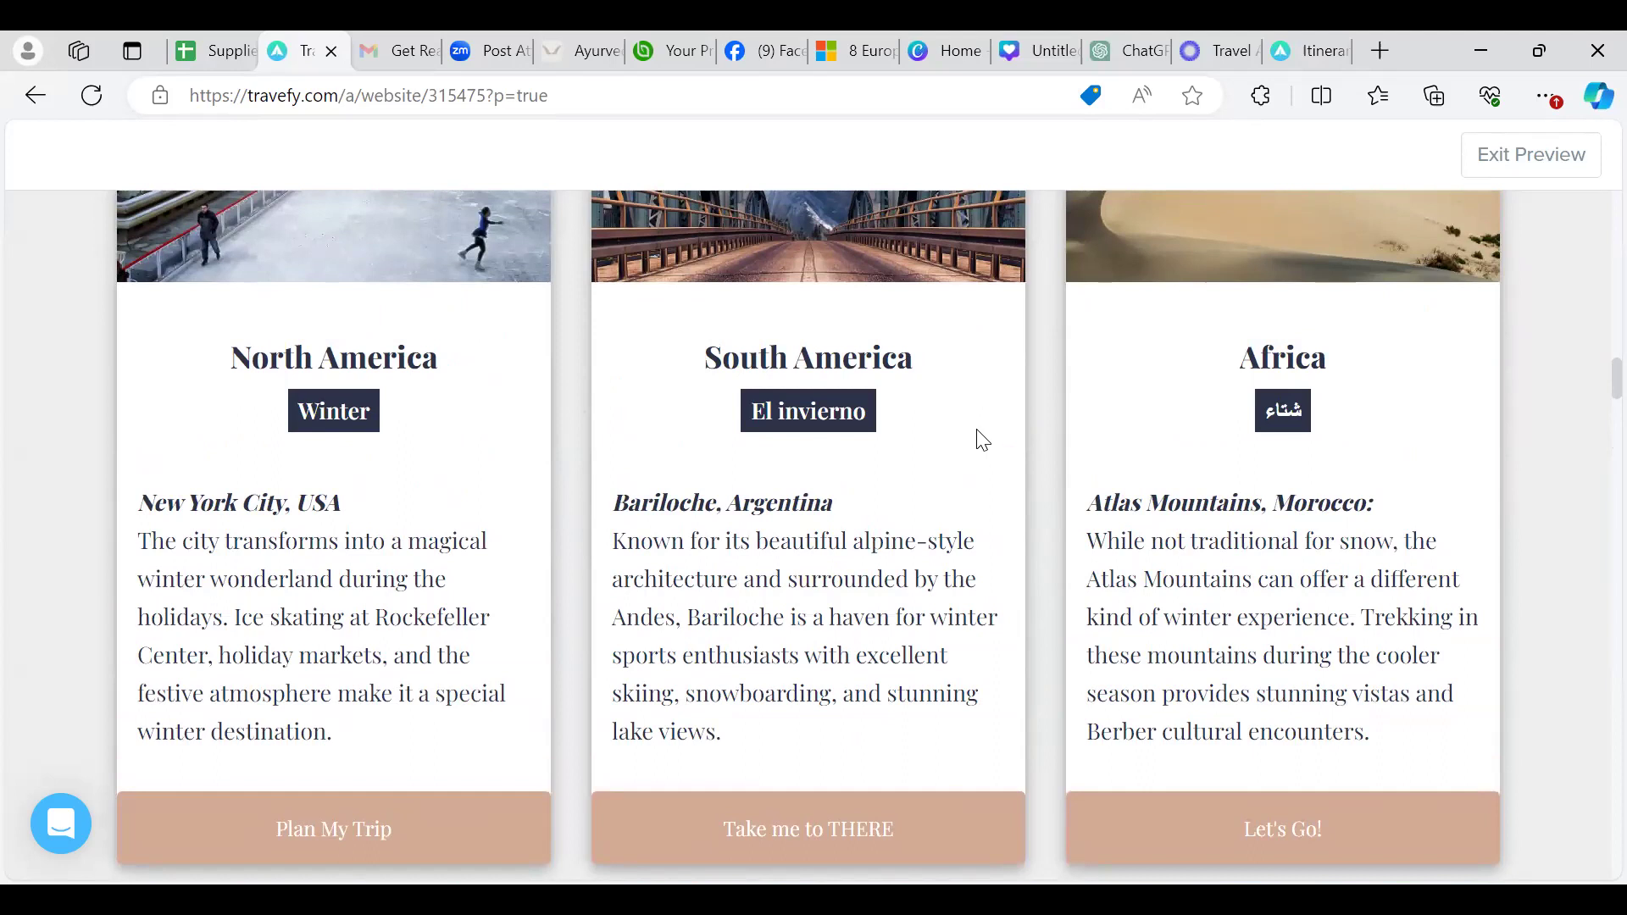
{"action": "scroll", "coordinate": [893, 365], "scroll_direction": "up", "scroll_amount": 2}
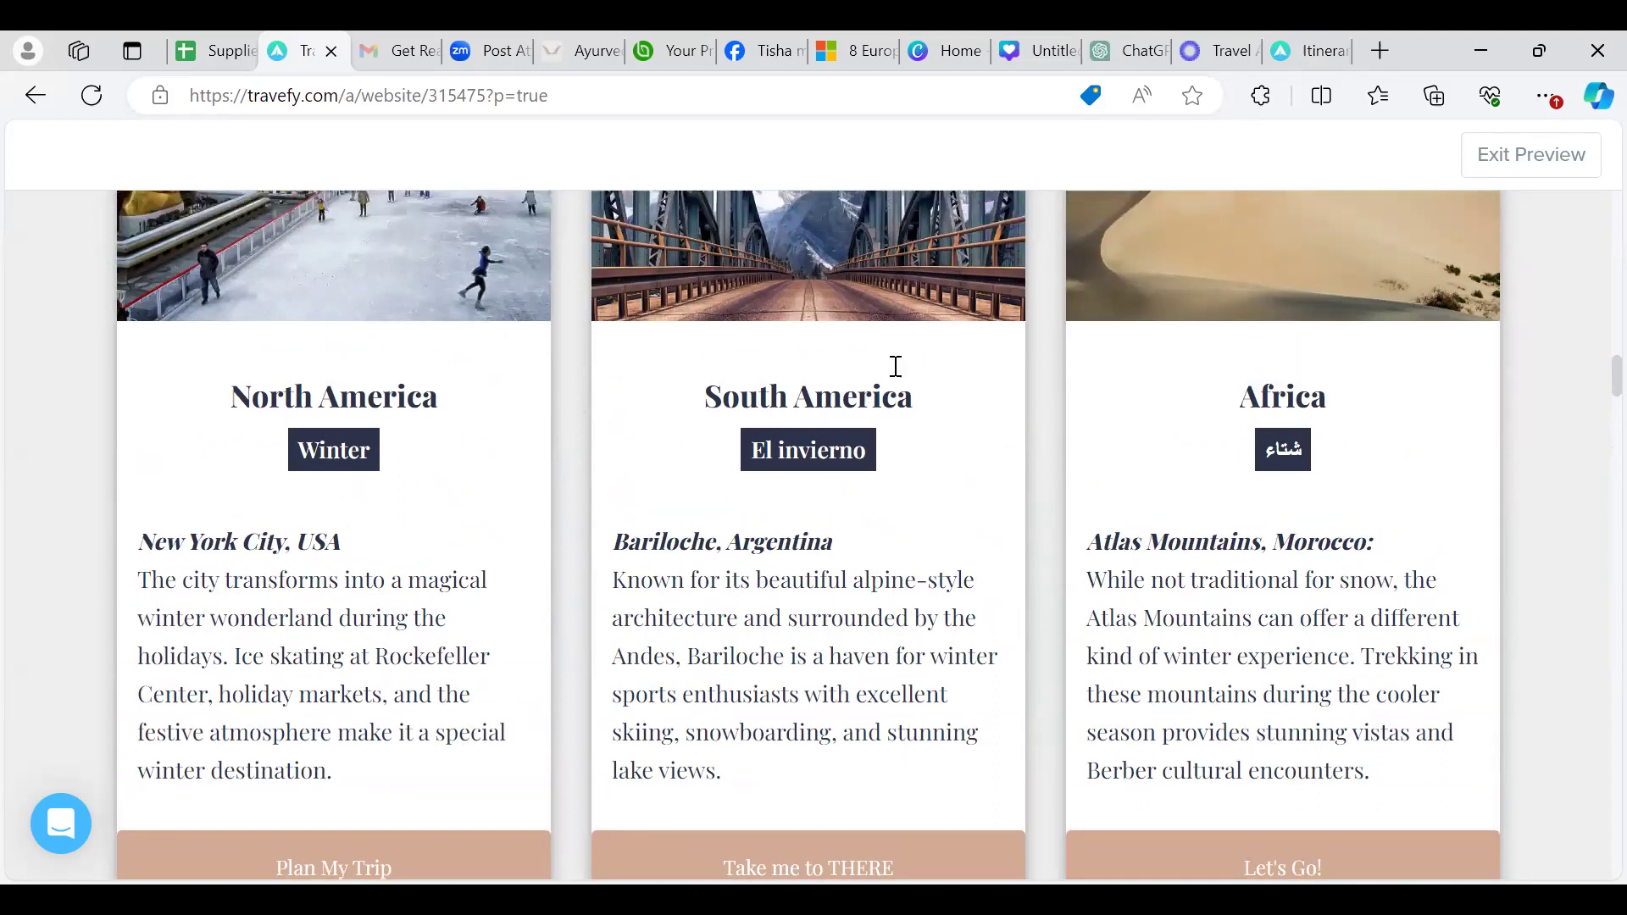
Compare the photos, season labels and descriptions on the North America, South America and Africa cards
{"action": "scroll", "coordinate": [893, 366], "scroll_direction": "up", "scroll_amount": 1}
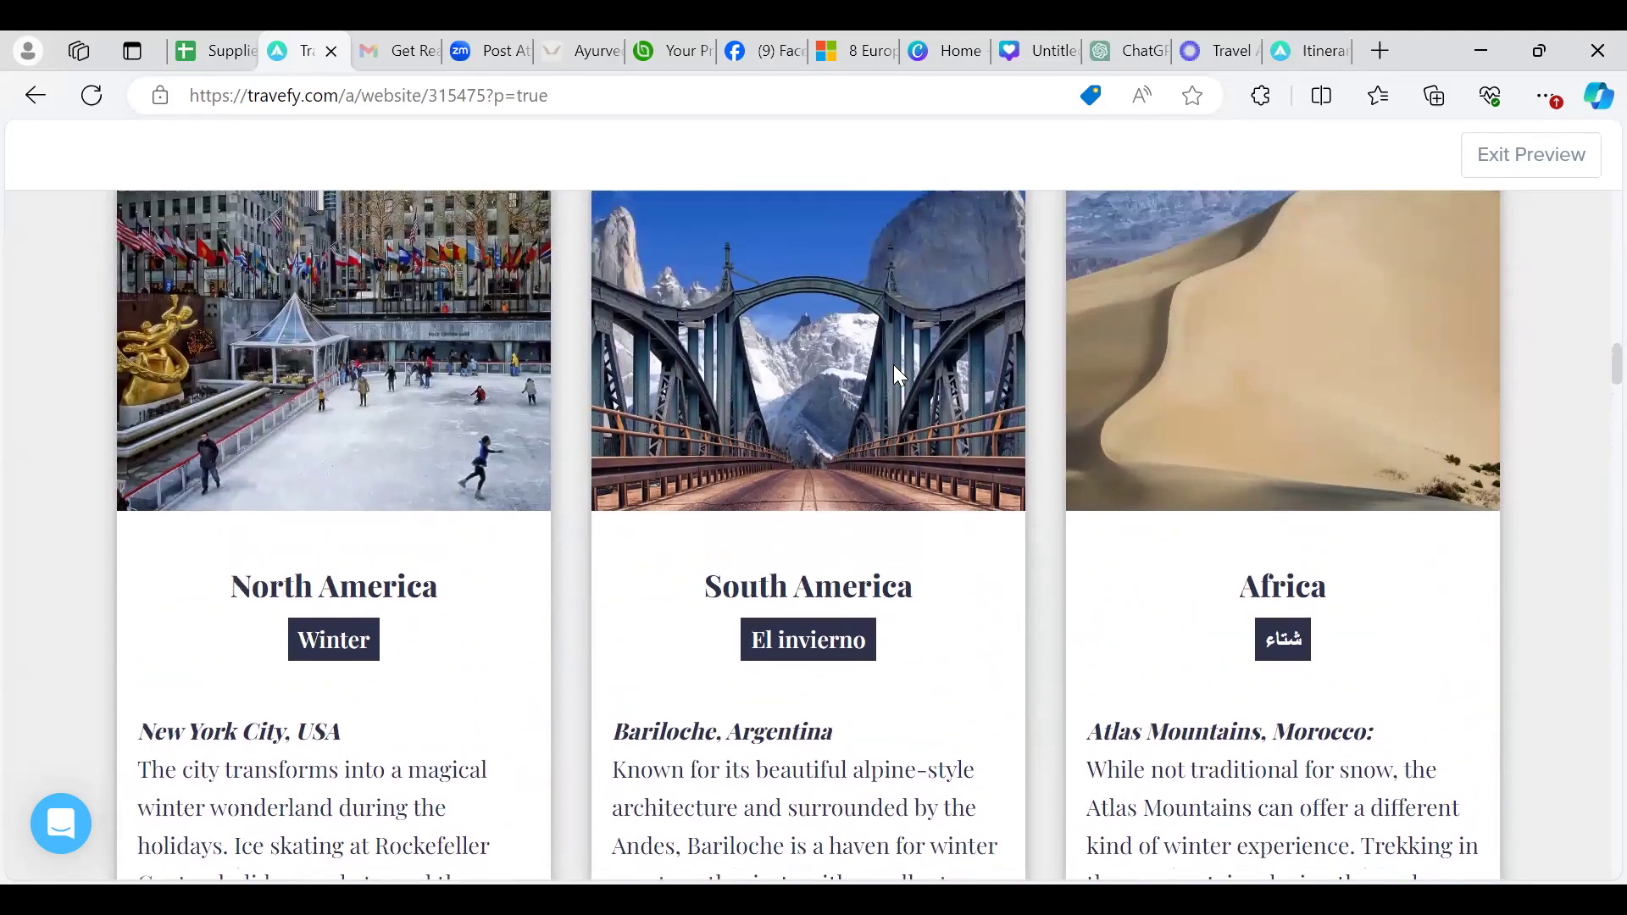
{"action": "scroll", "coordinate": [893, 366], "scroll_direction": "down", "scroll_amount": 4}
{"action": "scroll", "coordinate": [895, 373], "scroll_direction": "up", "scroll_amount": 1}
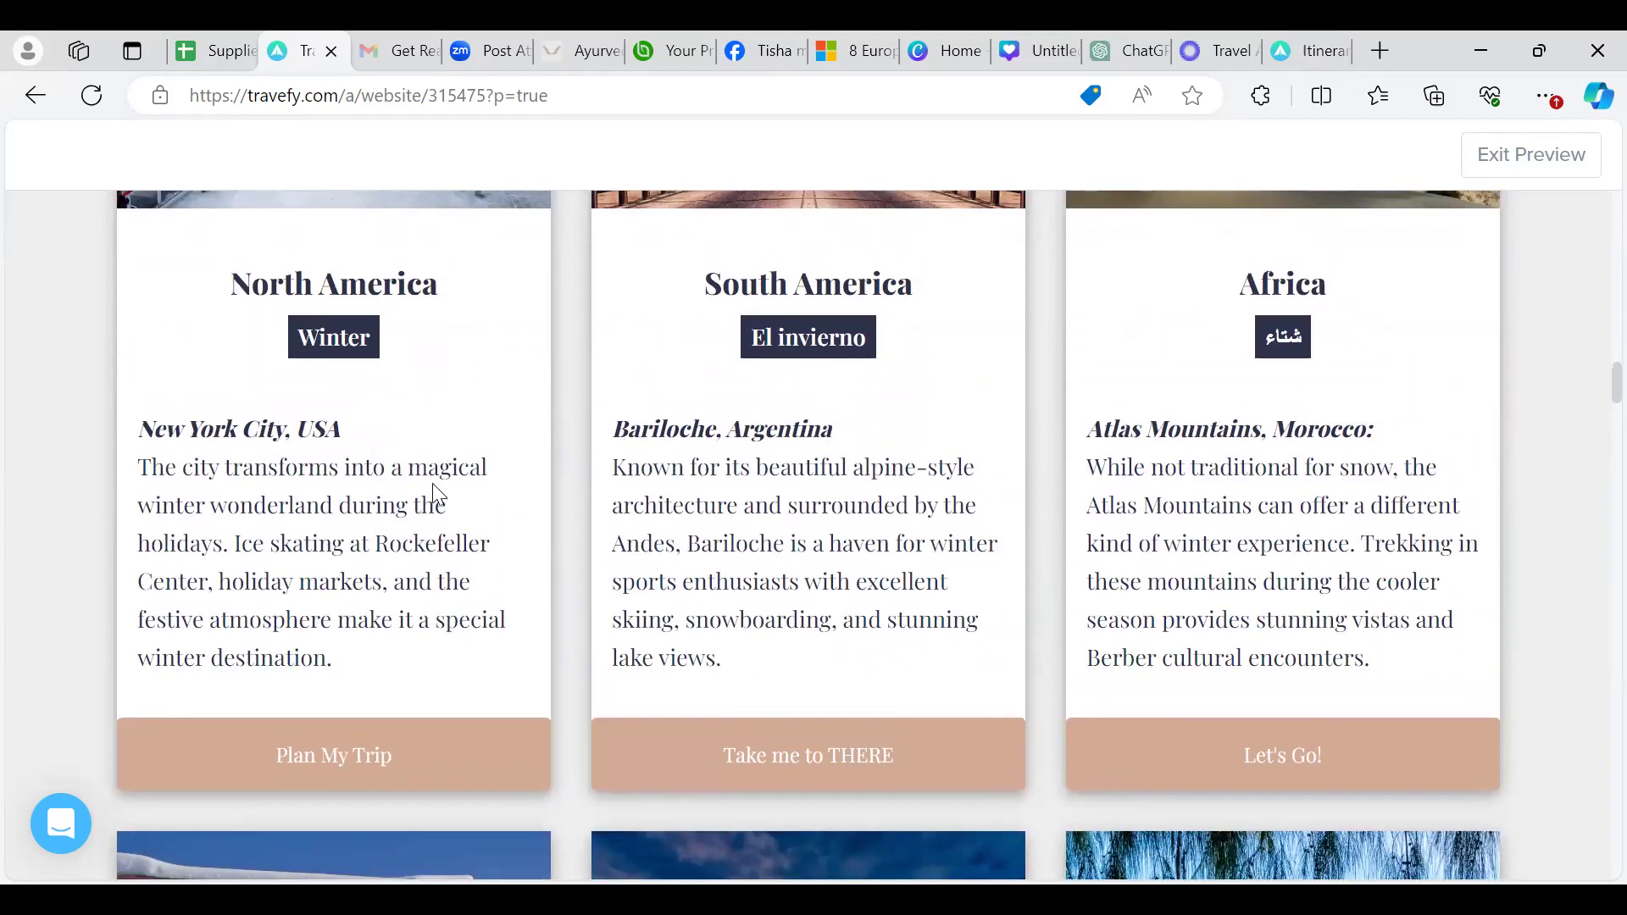
{"action": "scroll", "coordinate": [434, 491], "scroll_direction": "up", "scroll_amount": 3}
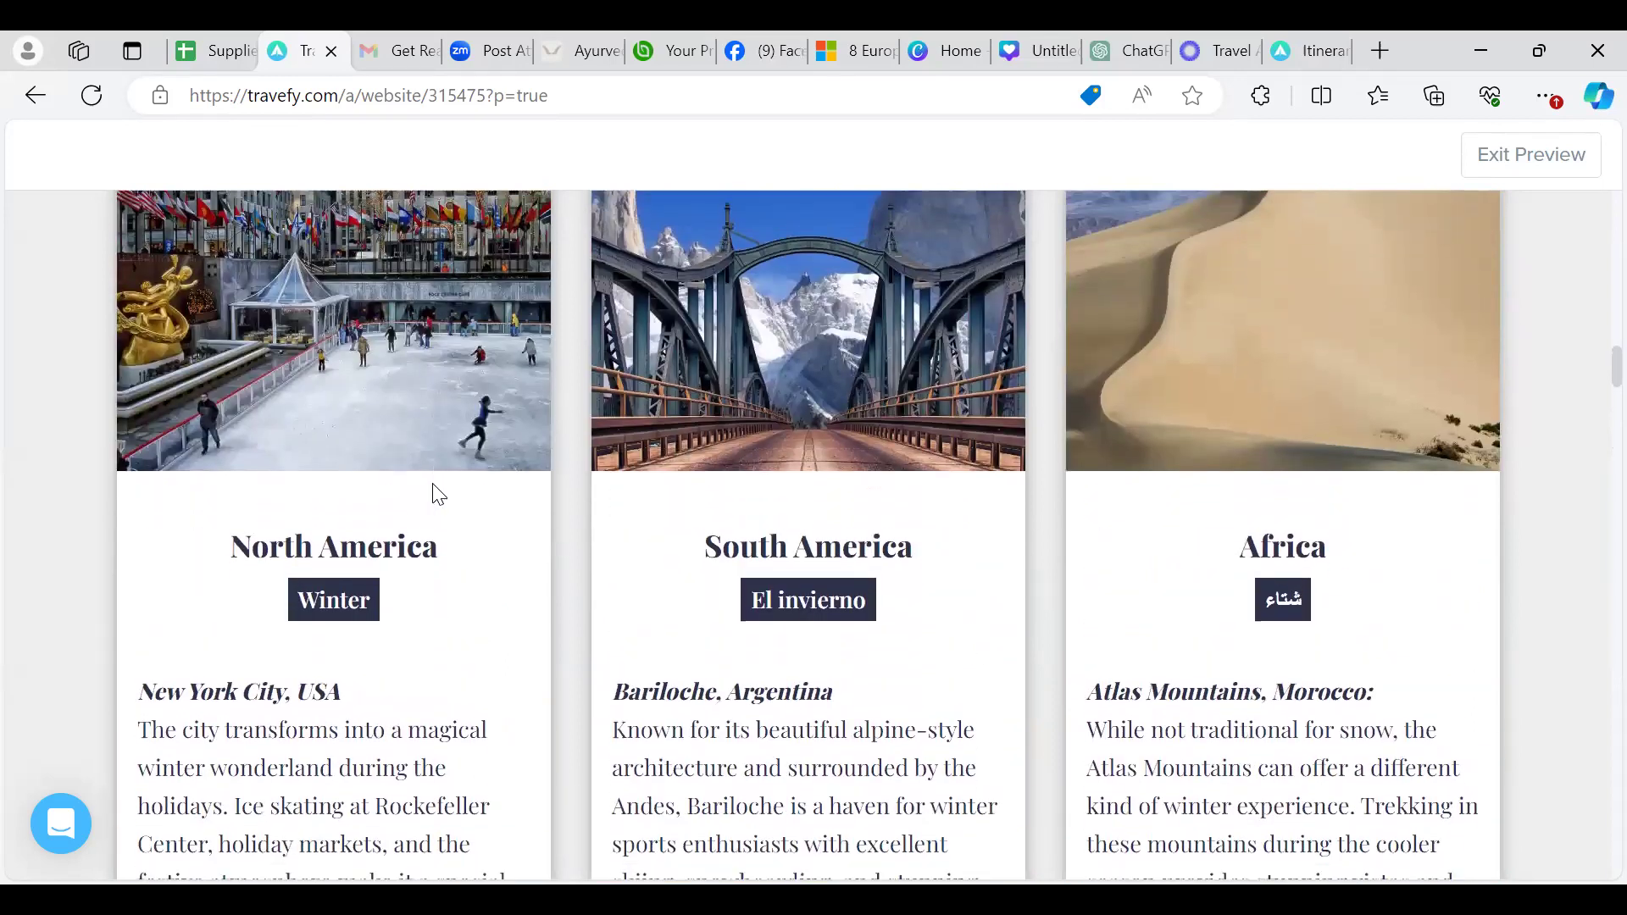
{"action": "scroll", "coordinate": [438, 494], "scroll_direction": "down", "scroll_amount": 1}
{"action": "scroll", "coordinate": [439, 494], "scroll_direction": "up", "scroll_amount": 3}
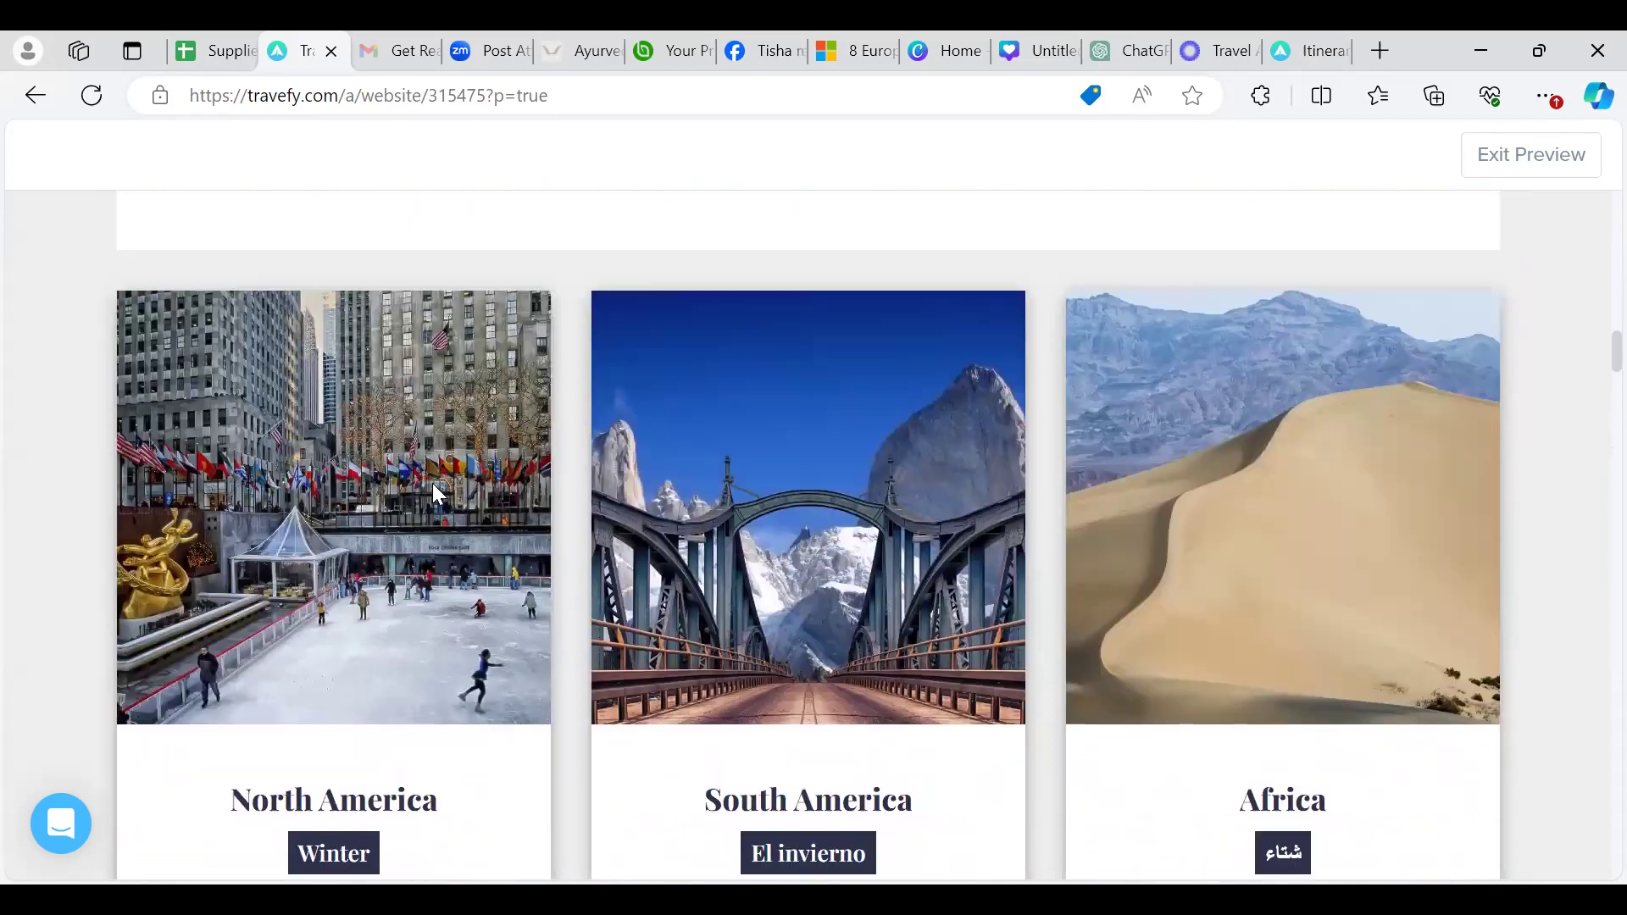
Reread the Top Destinations to visit this Season introduction above the destination cards
{"action": "scroll", "coordinate": [438, 494], "scroll_direction": "up", "scroll_amount": 3}
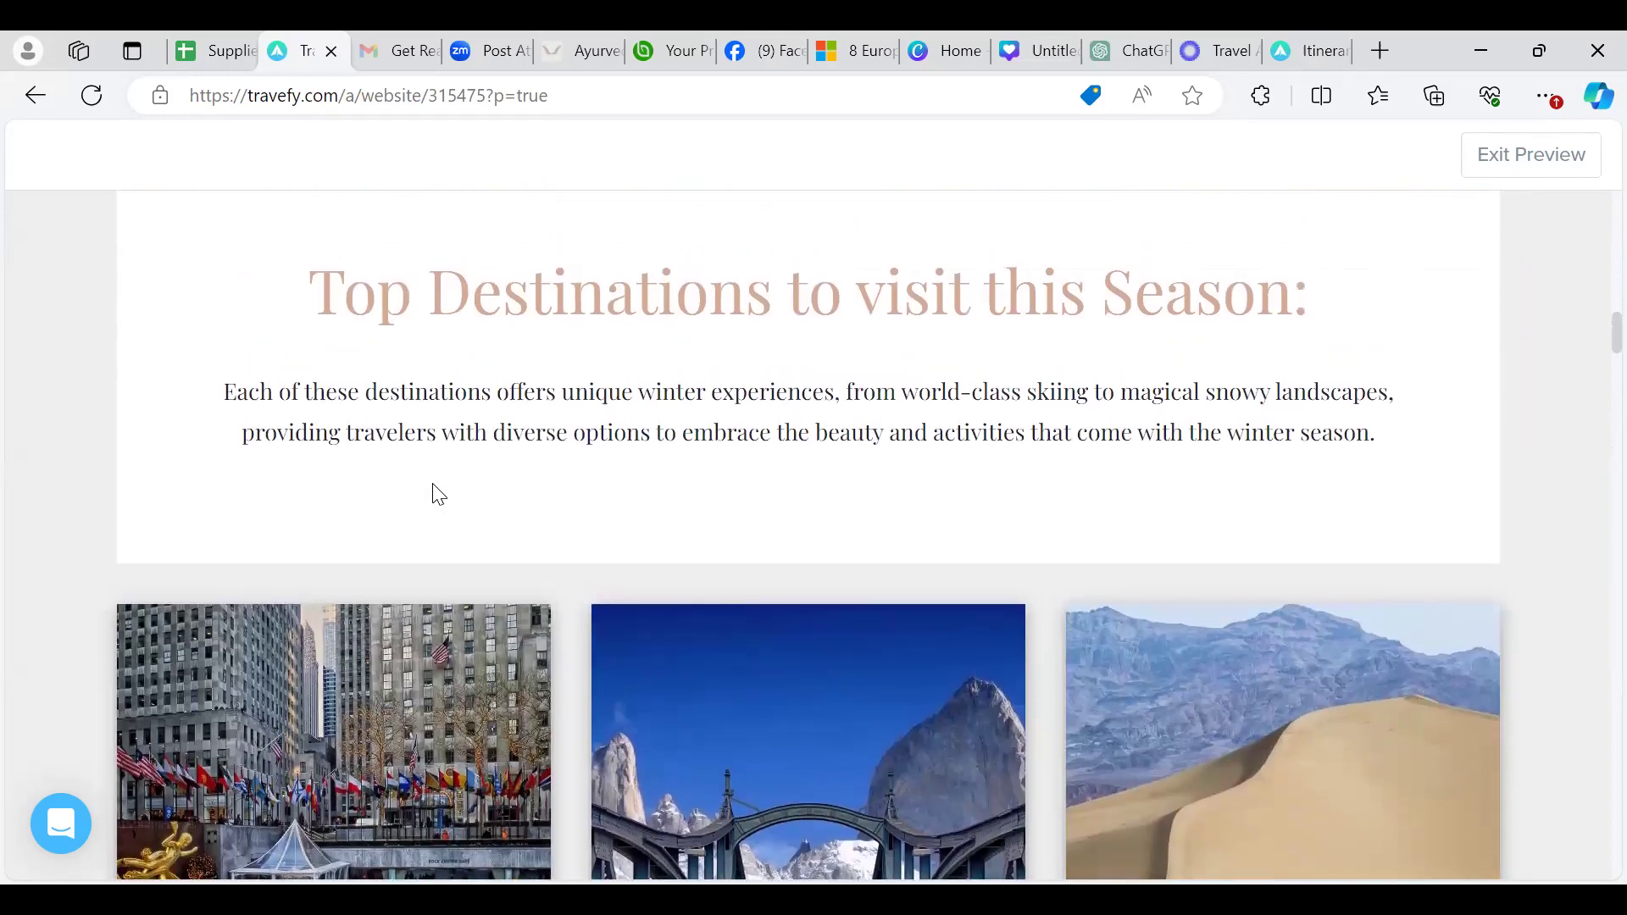
{"action": "scroll", "coordinate": [436, 489], "scroll_direction": "up", "scroll_amount": 1}
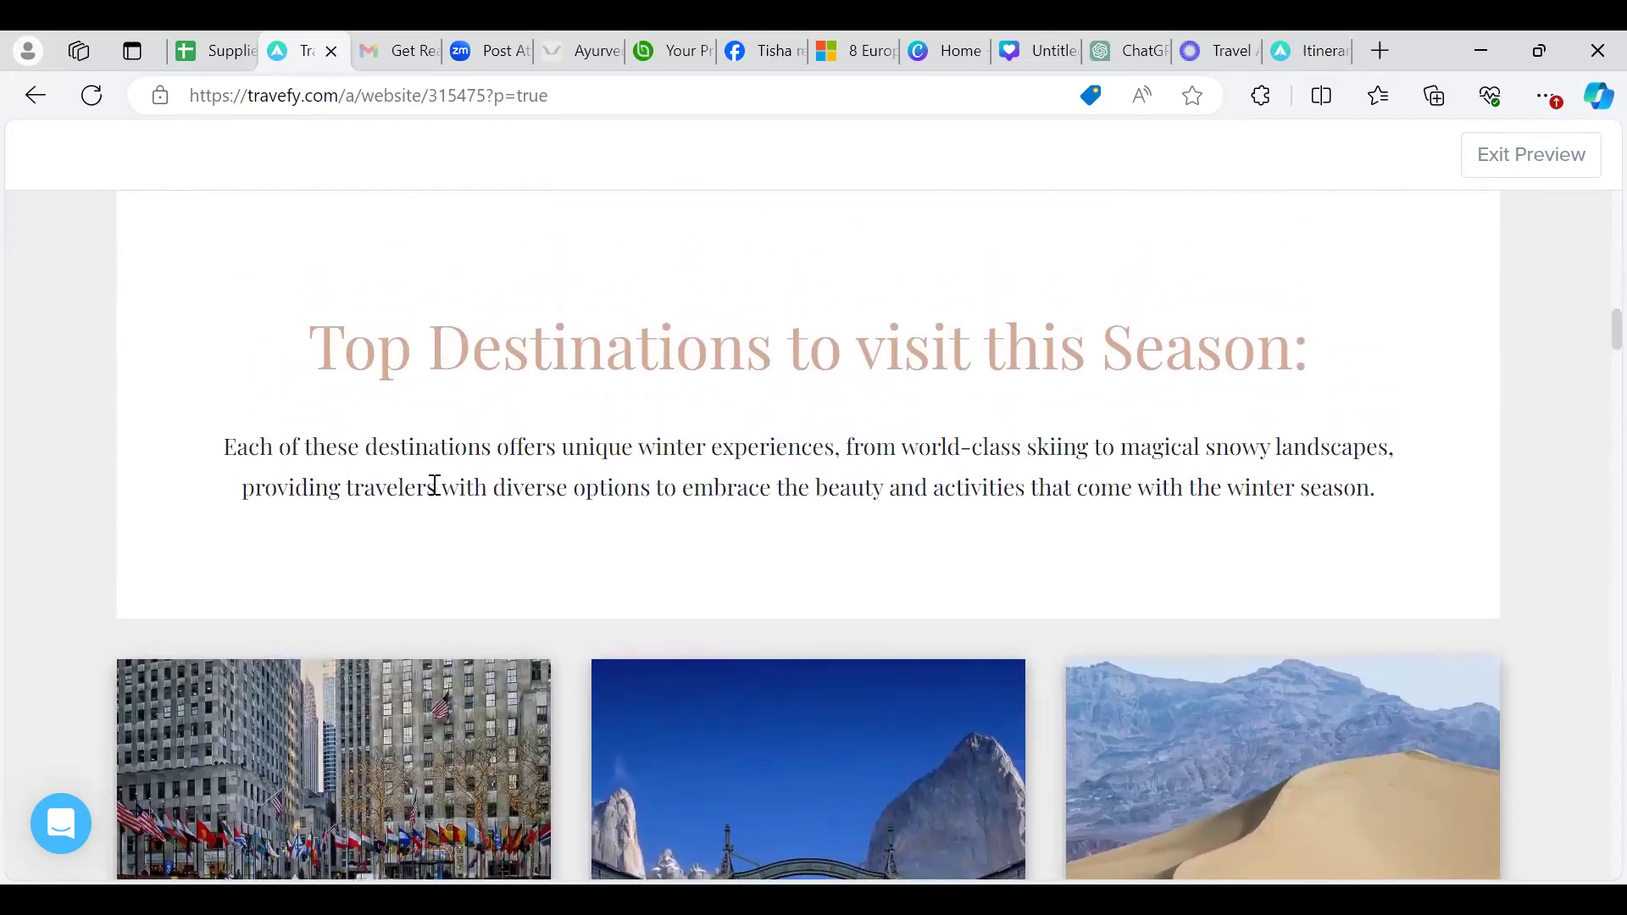
{"action": "scroll", "coordinate": [436, 489], "scroll_direction": "down", "scroll_amount": 1}
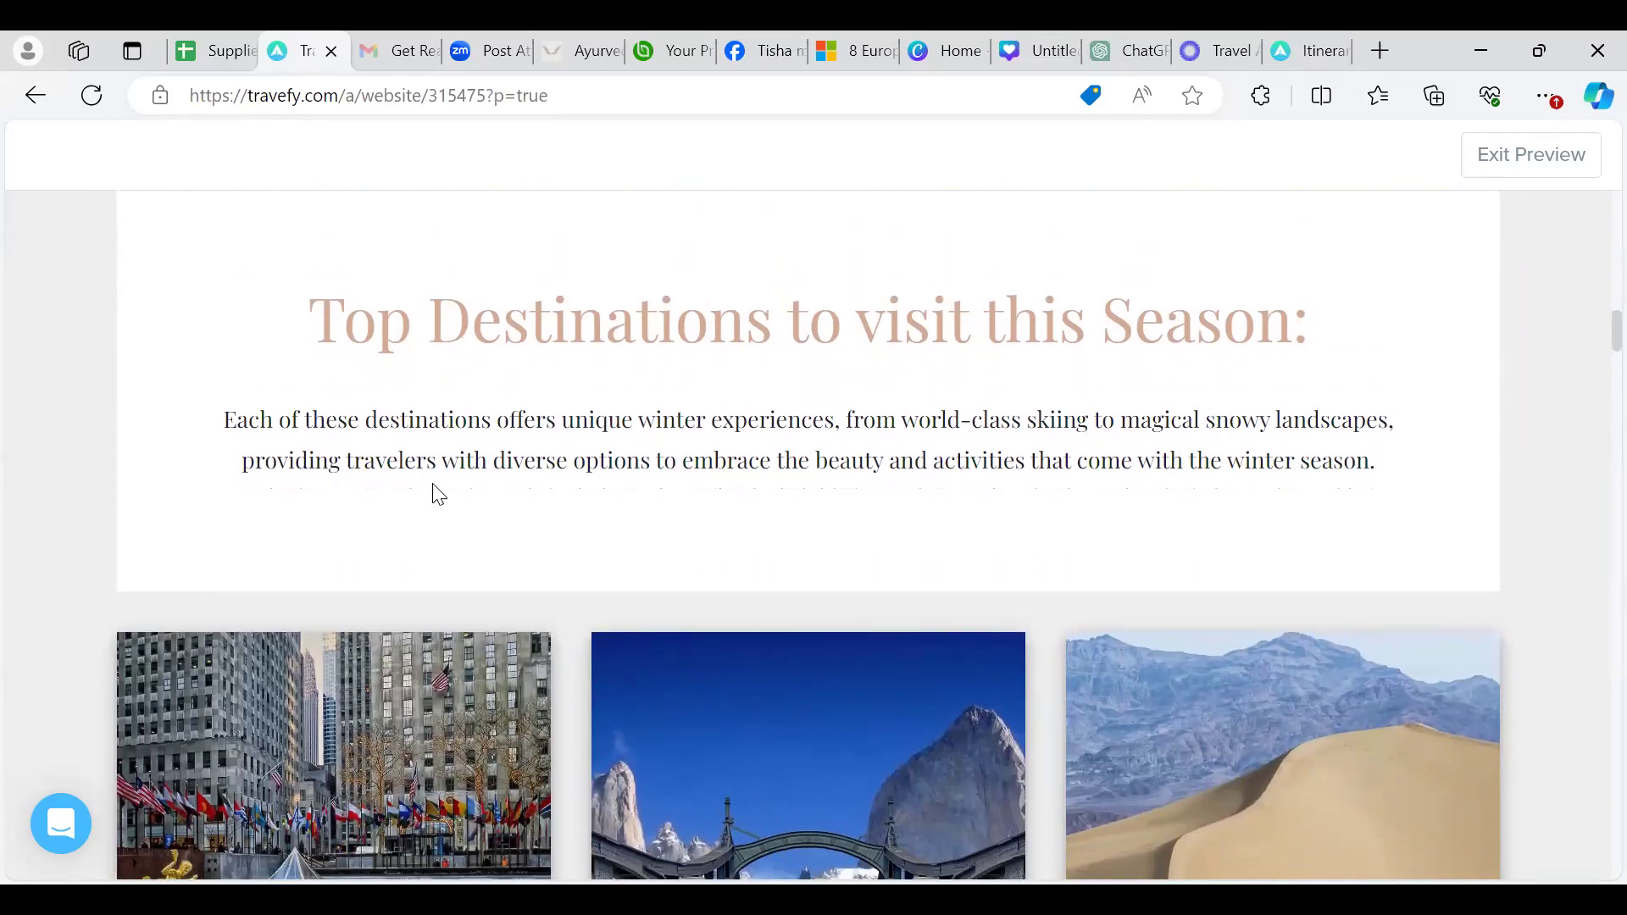
{"action": "scroll", "coordinate": [437, 494], "scroll_direction": "down", "scroll_amount": 2}
{"action": "scroll", "coordinate": [432, 487], "scroll_direction": "down", "scroll_amount": 4}
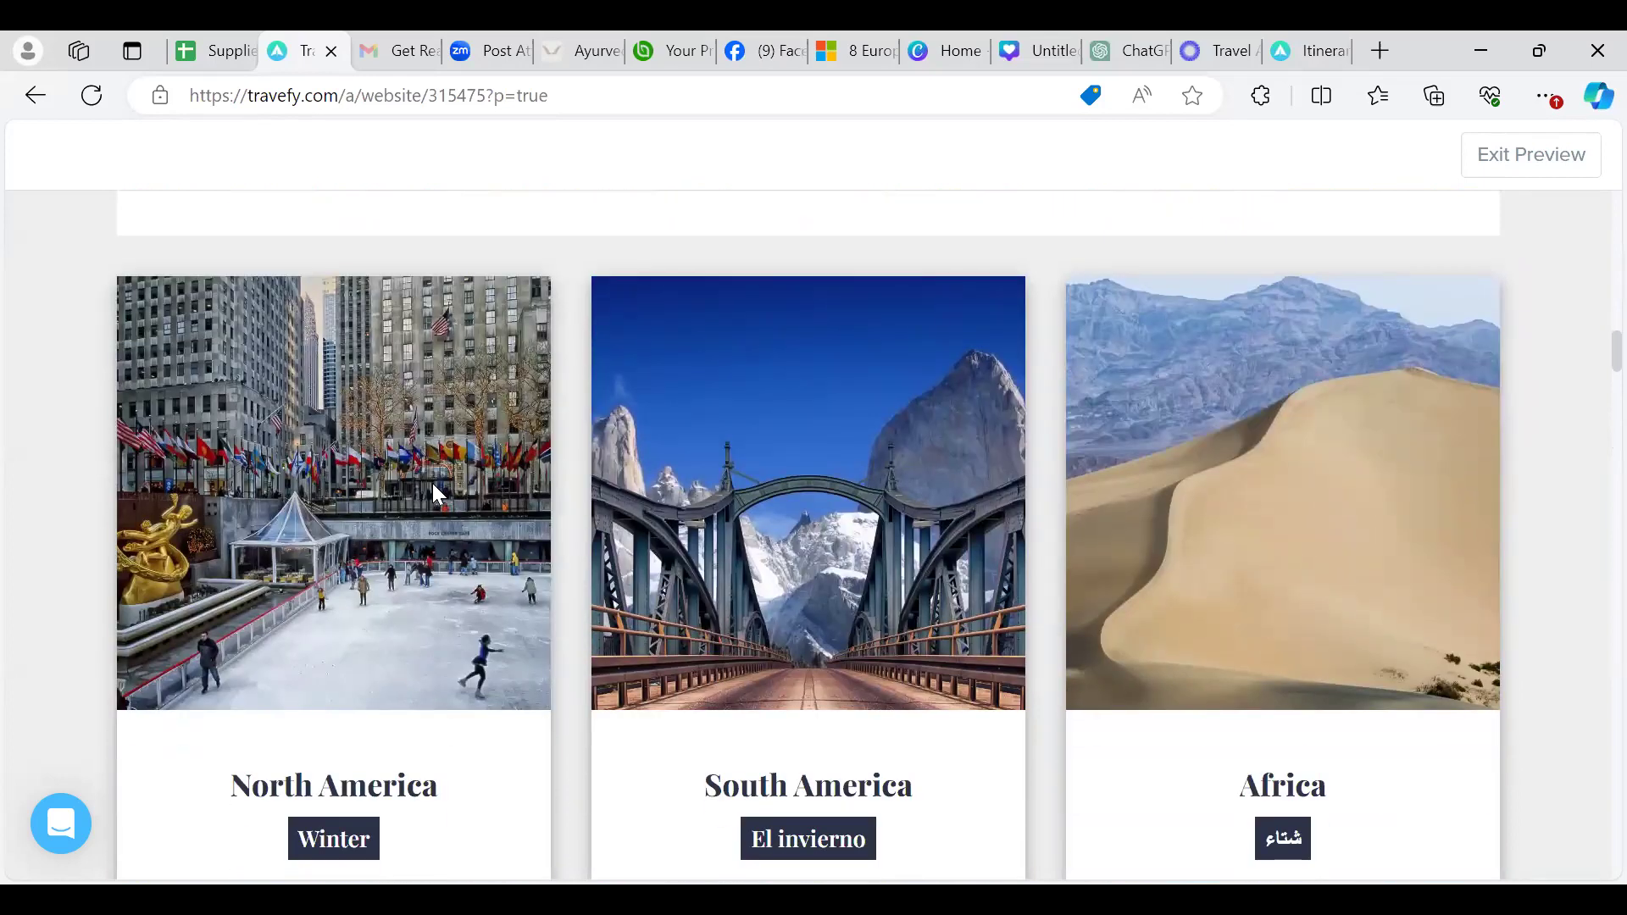
Return to the top of the site preview, exit it and leave the website editor for the Trips list
{"action": "scroll", "coordinate": [432, 488], "scroll_direction": "up", "scroll_amount": 10}
{"action": "scroll", "coordinate": [436, 490], "scroll_direction": "up", "scroll_amount": 15}
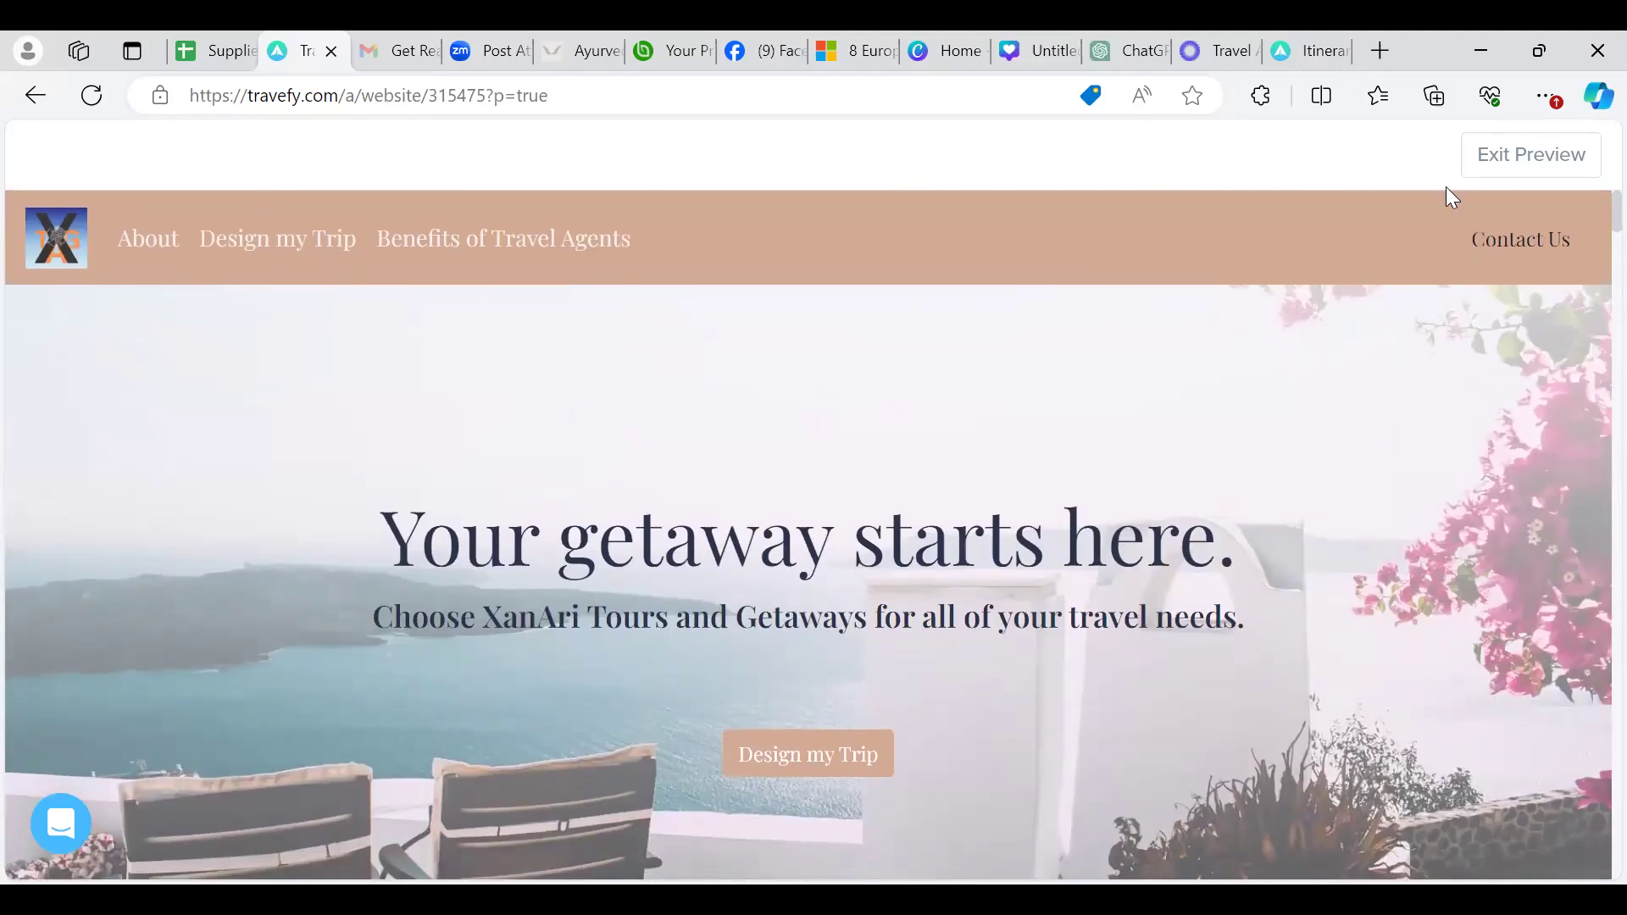
{"action": "left_click", "coordinate": [1515, 168]}
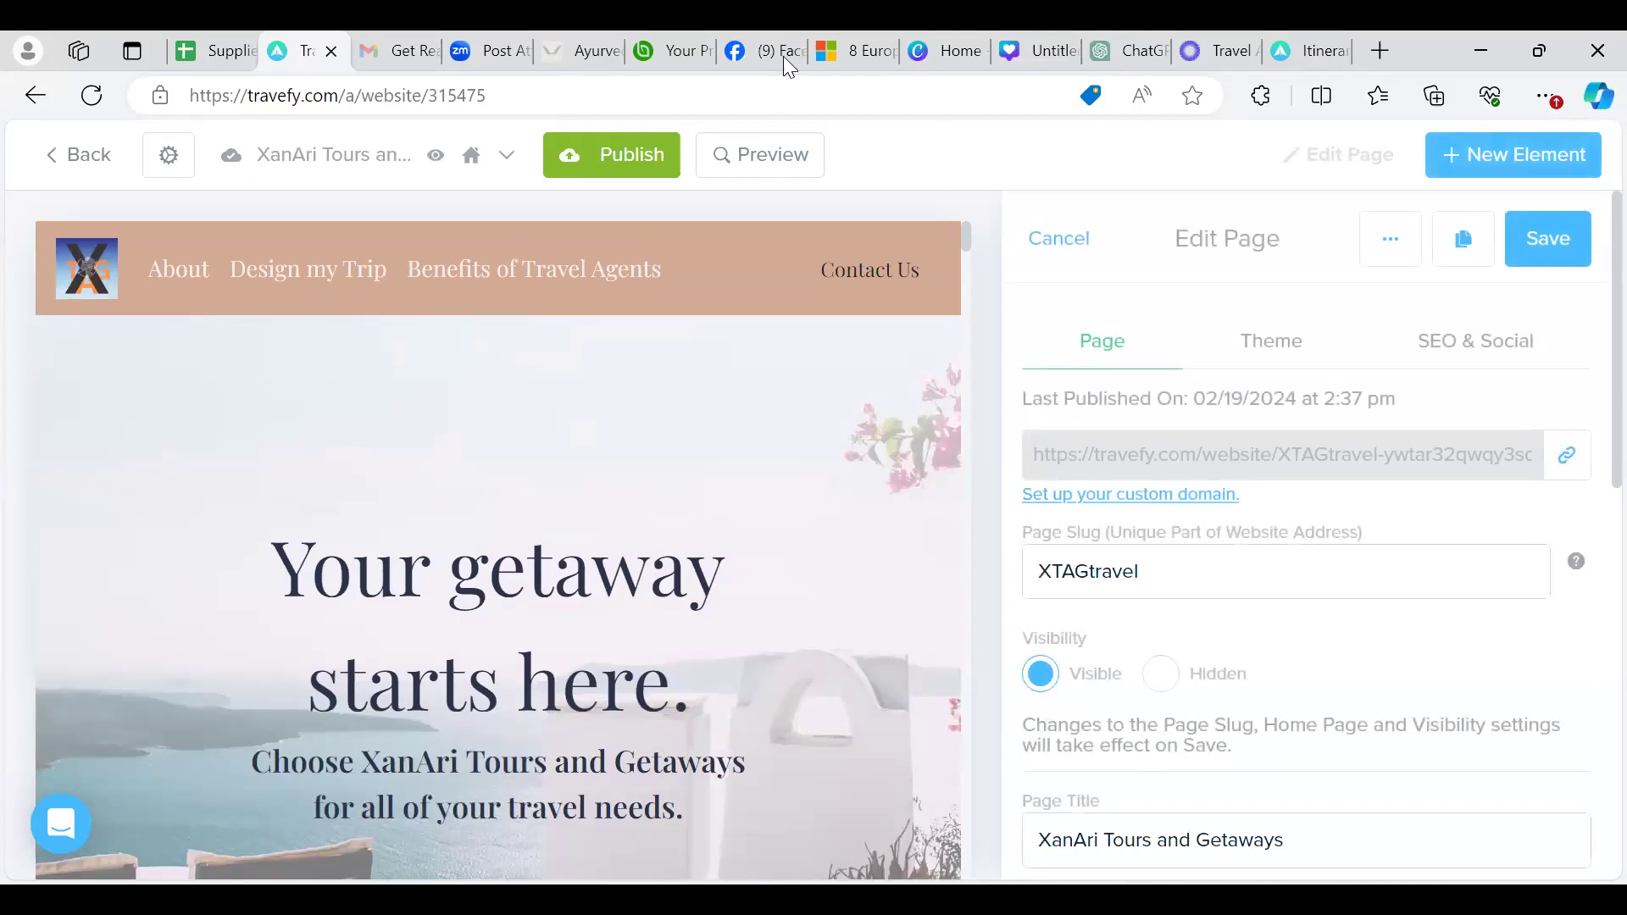
{"action": "left_click", "coordinate": [760, 157]}
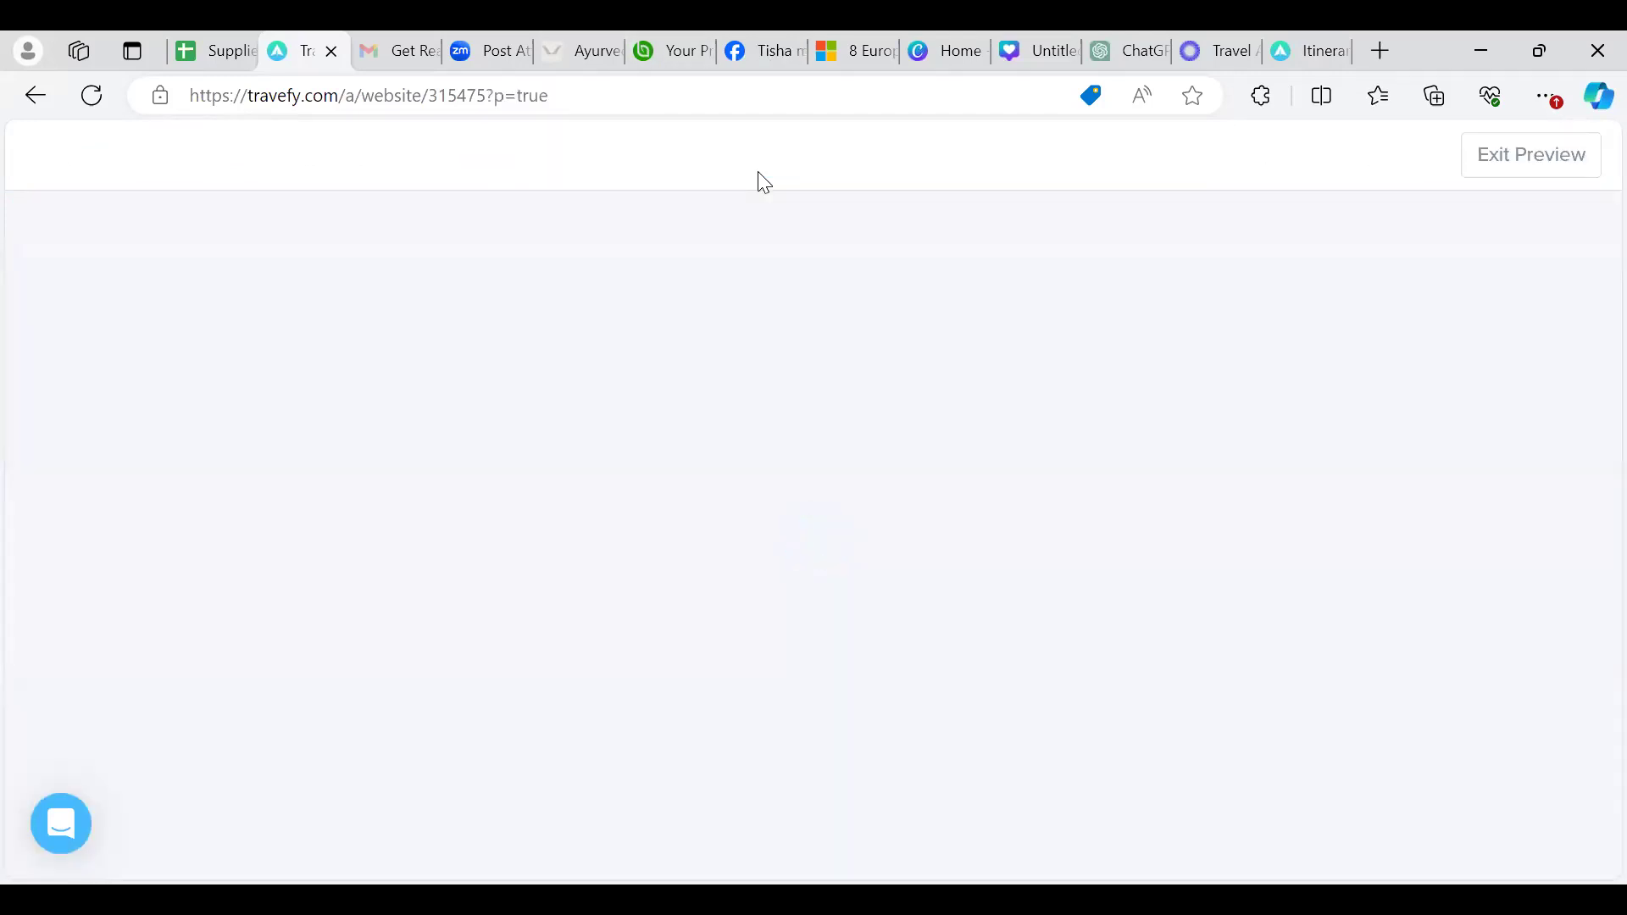
{"action": "left_click", "coordinate": [1542, 168]}
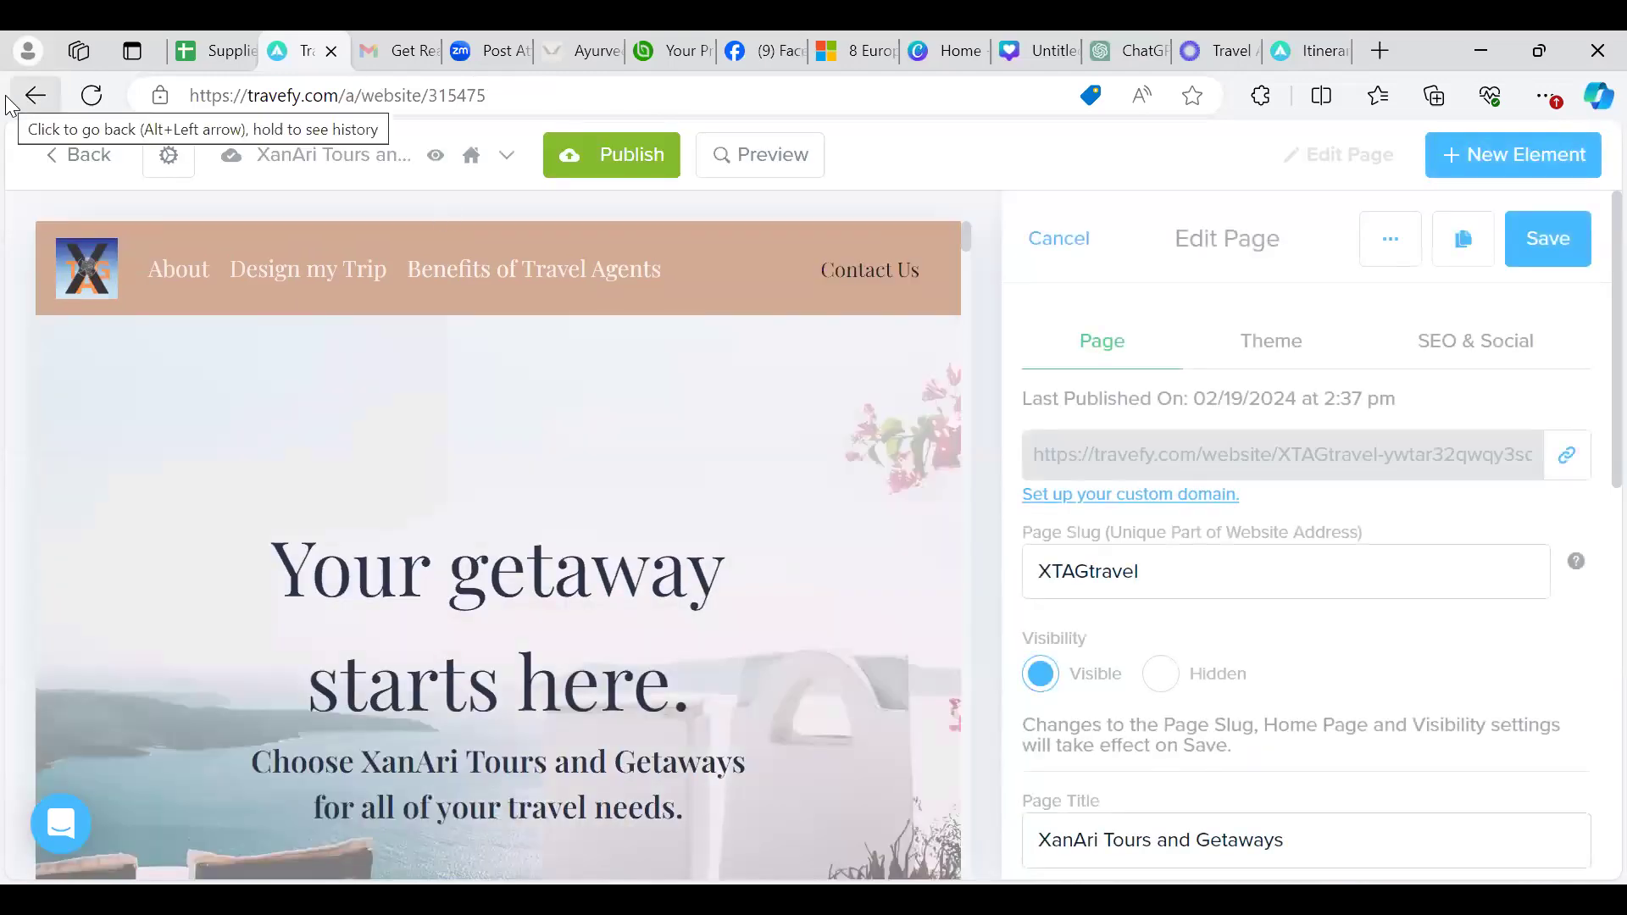
{"action": "left_click", "coordinate": [78, 158]}
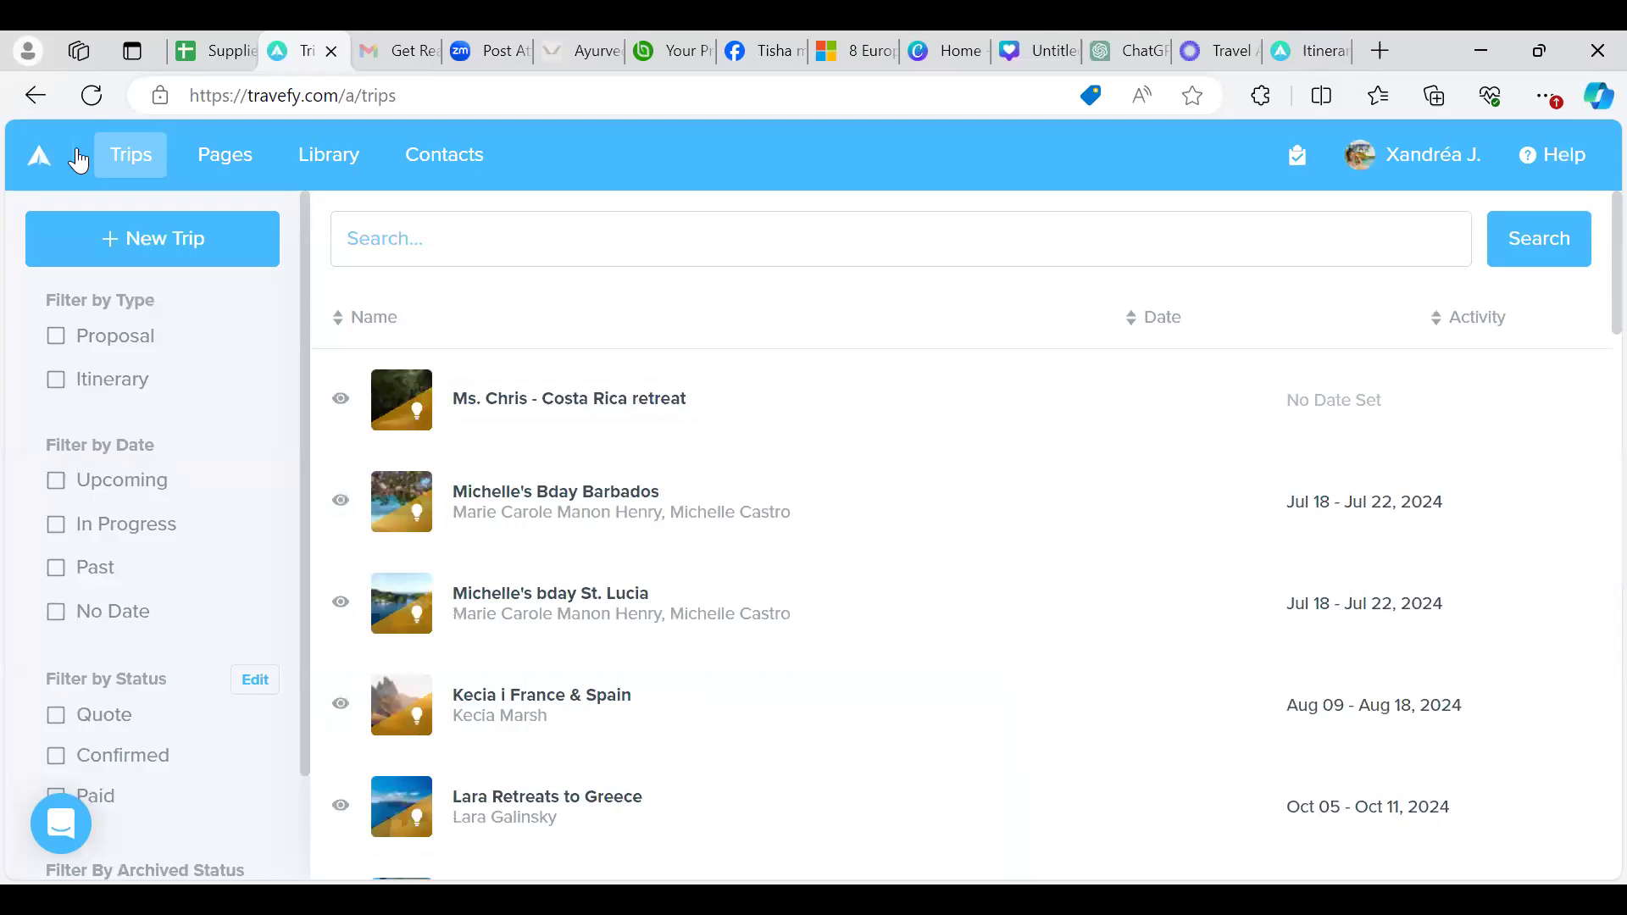
Open the Library and look over the saved agreements, inquiry form, survey and authorization form
{"action": "left_click", "coordinate": [340, 169]}
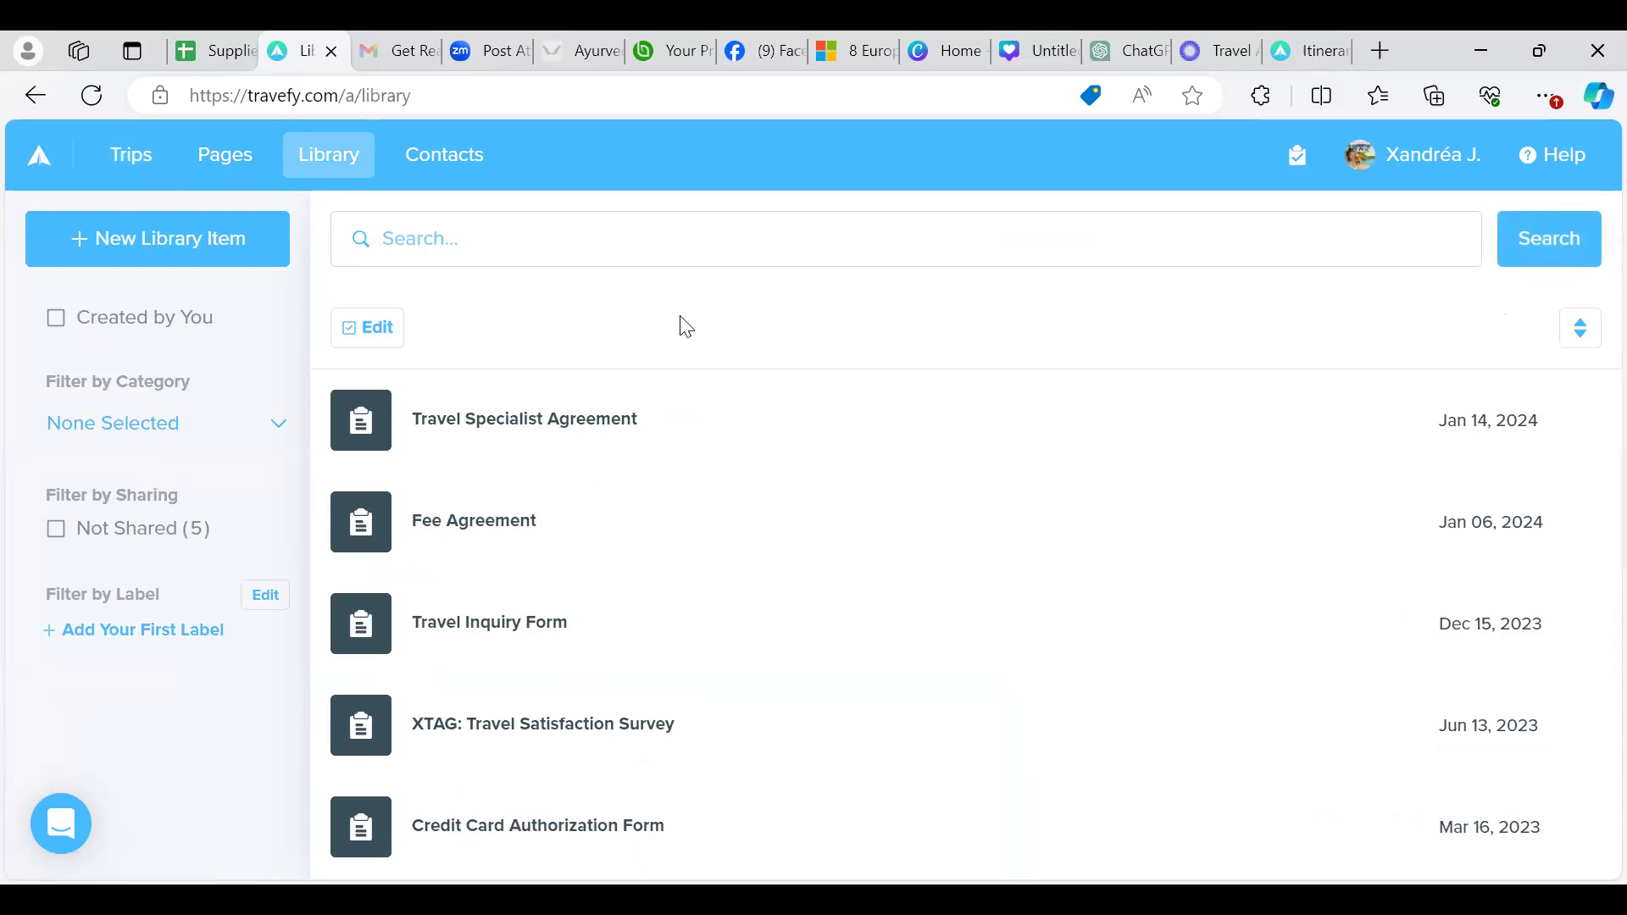
{"action": "left_click_drag", "start_coordinate": [685, 326], "coordinate": [688, 404]}
{"action": "scroll", "coordinate": [688, 404], "scroll_direction": "down", "scroll_amount": 1}
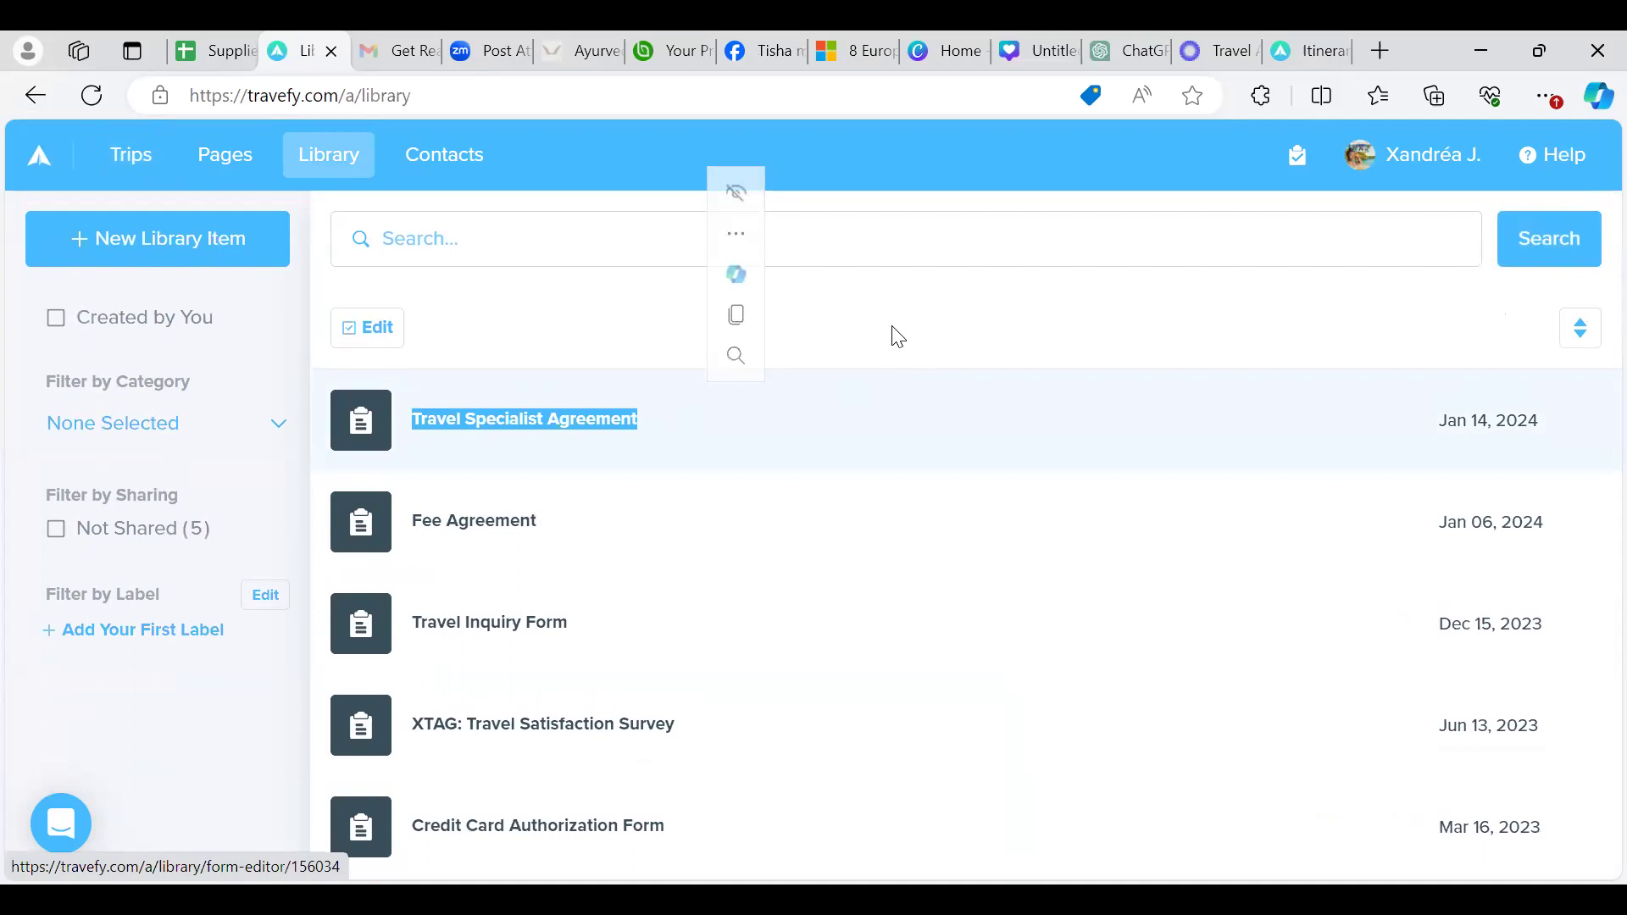
{"action": "scroll", "coordinate": [809, 316], "scroll_direction": "down", "scroll_amount": 1}
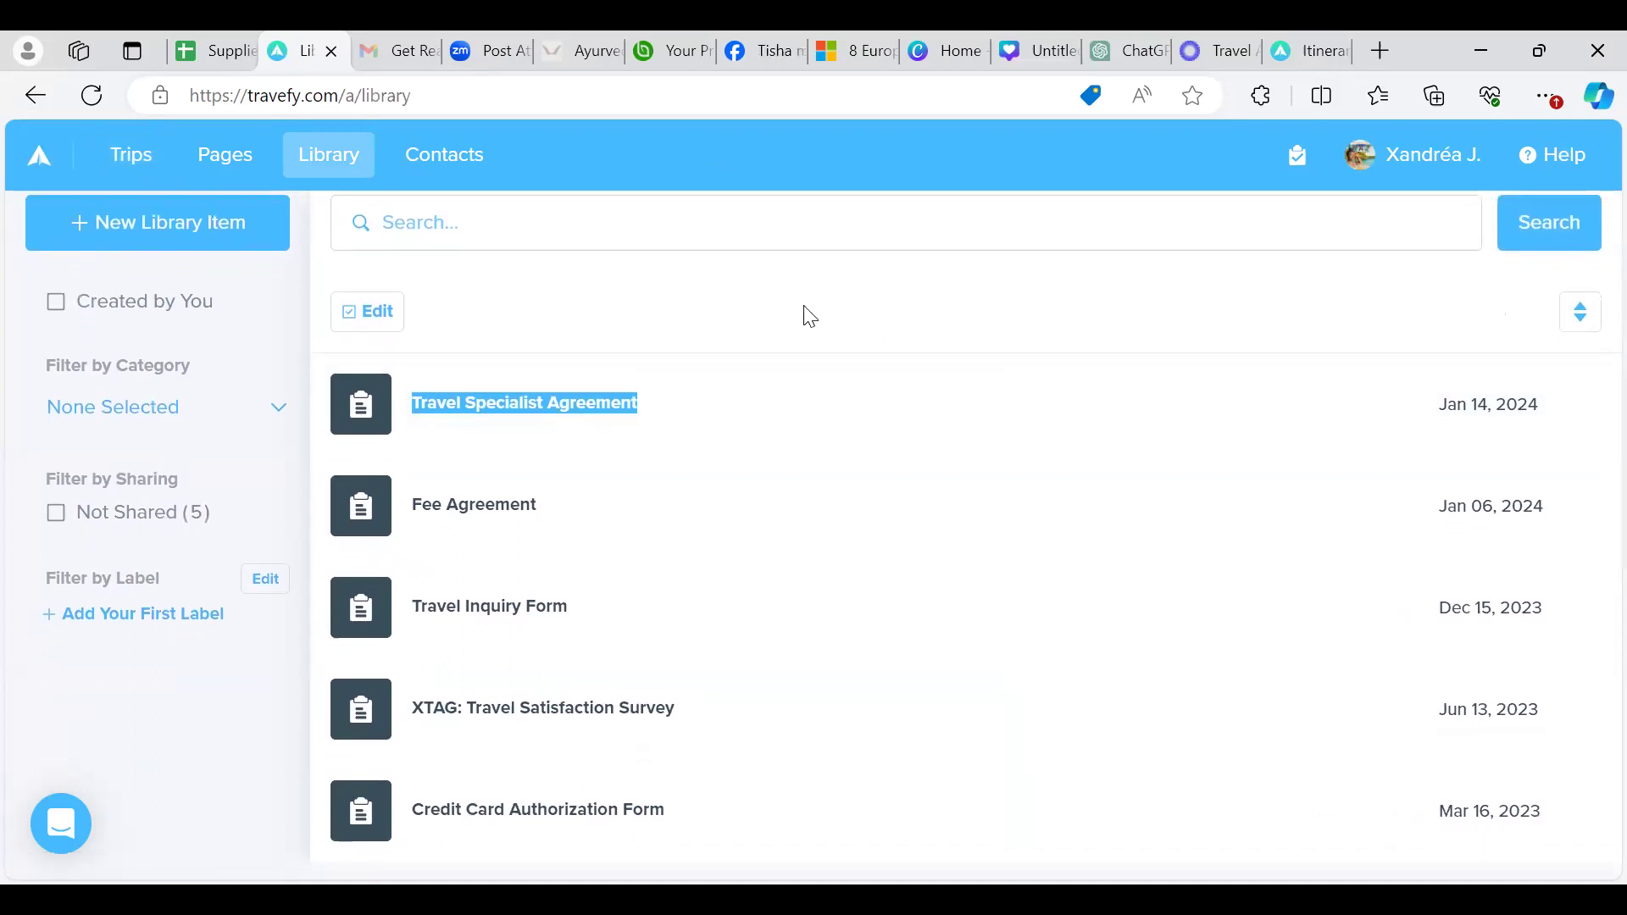
{"action": "scroll", "coordinate": [810, 316], "scroll_direction": "up", "scroll_amount": 1}
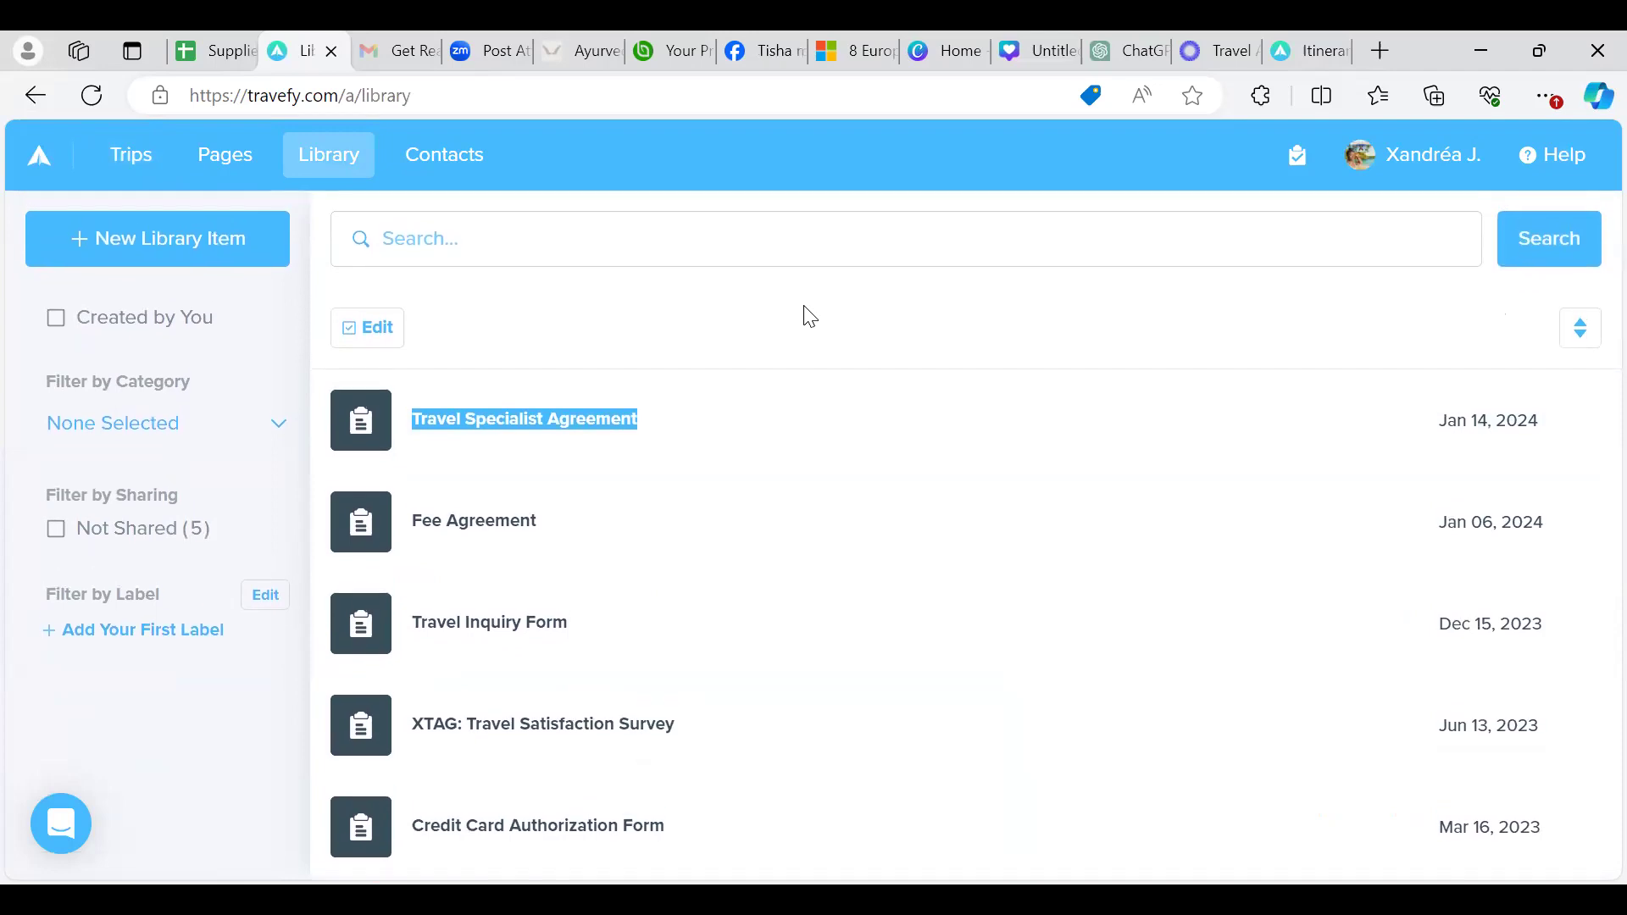
Open the Travel Specialist Agreement form and review its contents down to the Electronic Signature section
{"action": "left_click", "coordinate": [516, 436]}
{"action": "scroll", "coordinate": [577, 614], "scroll_direction": "down", "scroll_amount": 1}
{"action": "scroll", "coordinate": [606, 590], "scroll_direction": "down", "scroll_amount": 4}
{"action": "scroll", "coordinate": [605, 590], "scroll_direction": "down", "scroll_amount": 5}
{"action": "scroll", "coordinate": [614, 604], "scroll_direction": "up", "scroll_amount": 1}
{"action": "scroll", "coordinate": [613, 604], "scroll_direction": "down", "scroll_amount": 2}
{"action": "scroll", "coordinate": [614, 604], "scroll_direction": "up", "scroll_amount": 1}
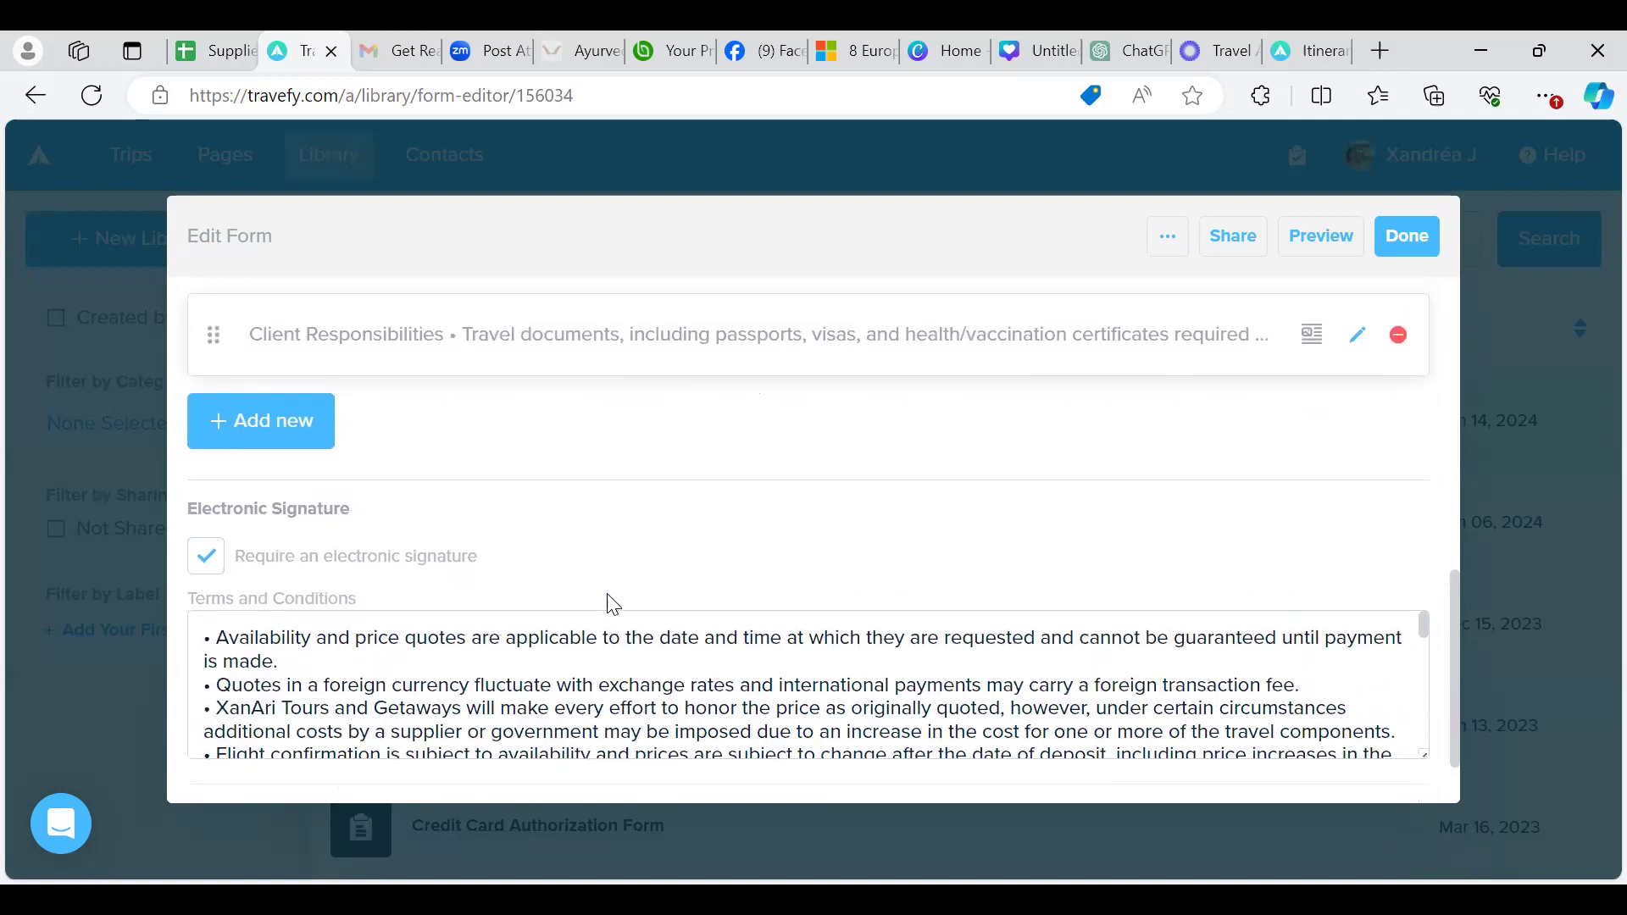
{"action": "scroll", "coordinate": [614, 604], "scroll_direction": "down", "scroll_amount": 1}
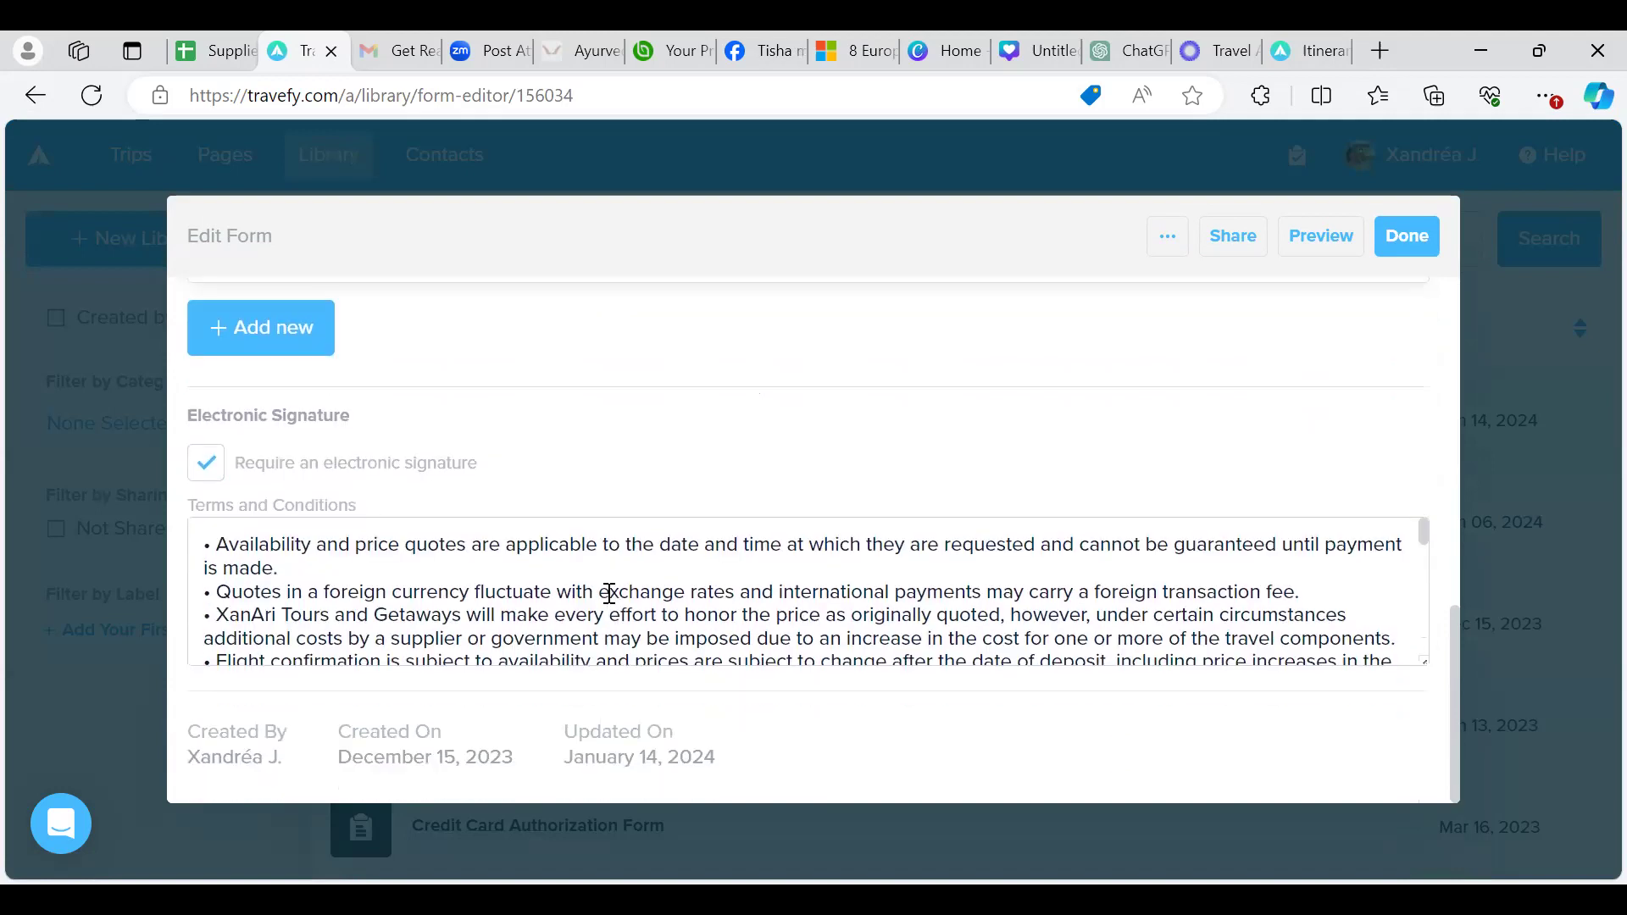
Read through the Terms and Conditions text of the Travel Specialist Agreement
{"action": "scroll", "coordinate": [516, 599], "scroll_direction": "down", "scroll_amount": 4}
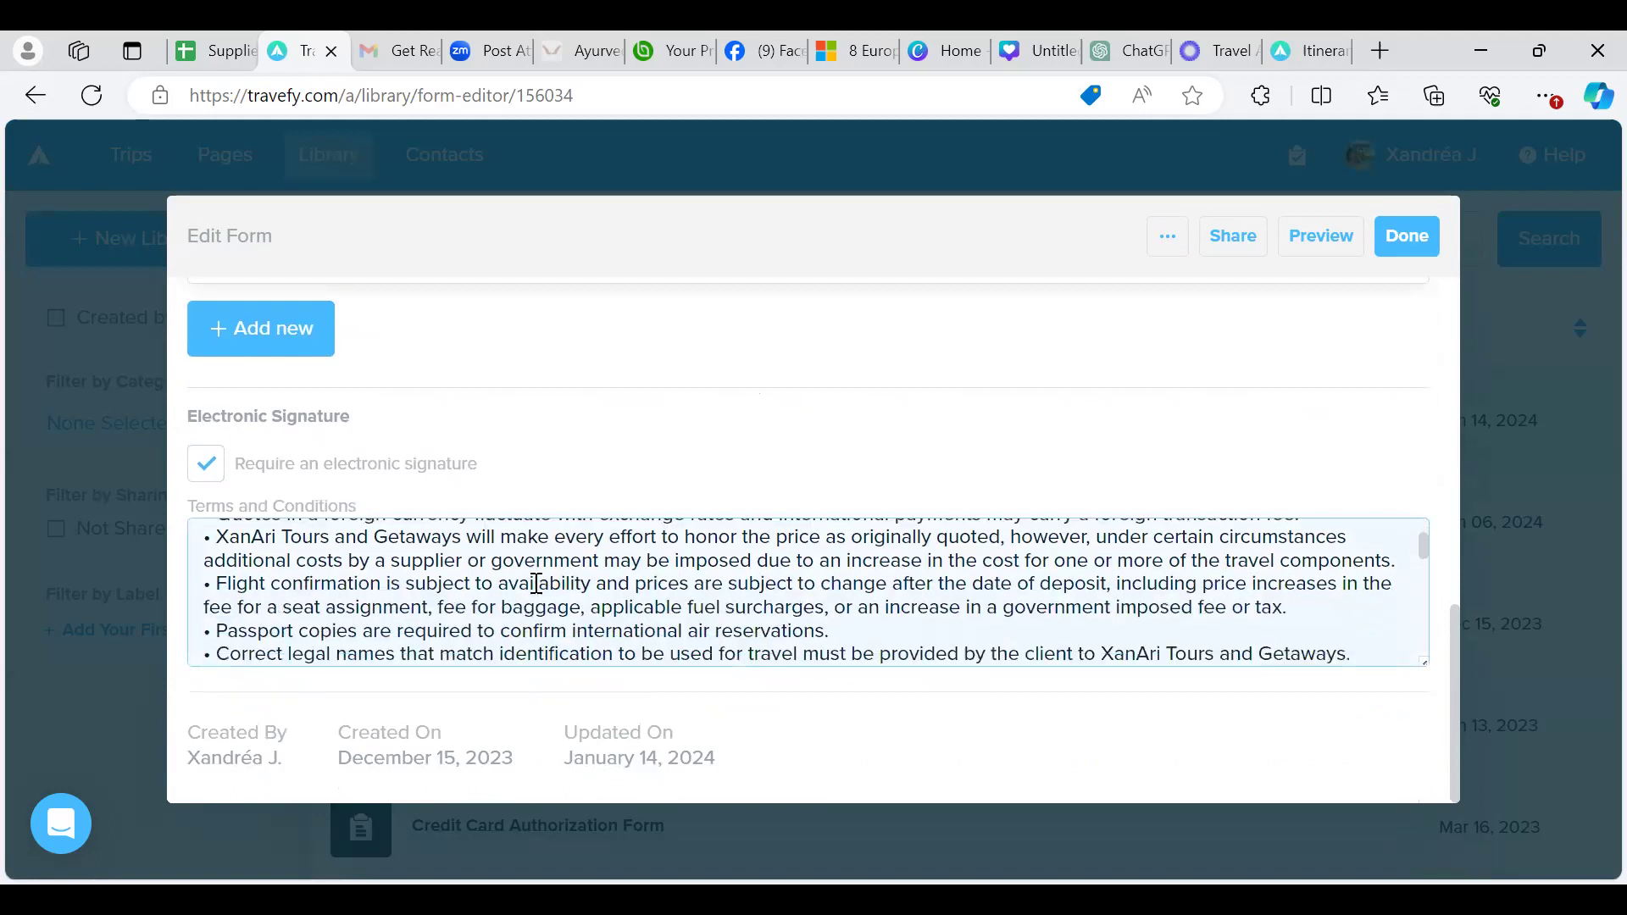
{"action": "scroll", "coordinate": [537, 584], "scroll_direction": "down", "scroll_amount": 3}
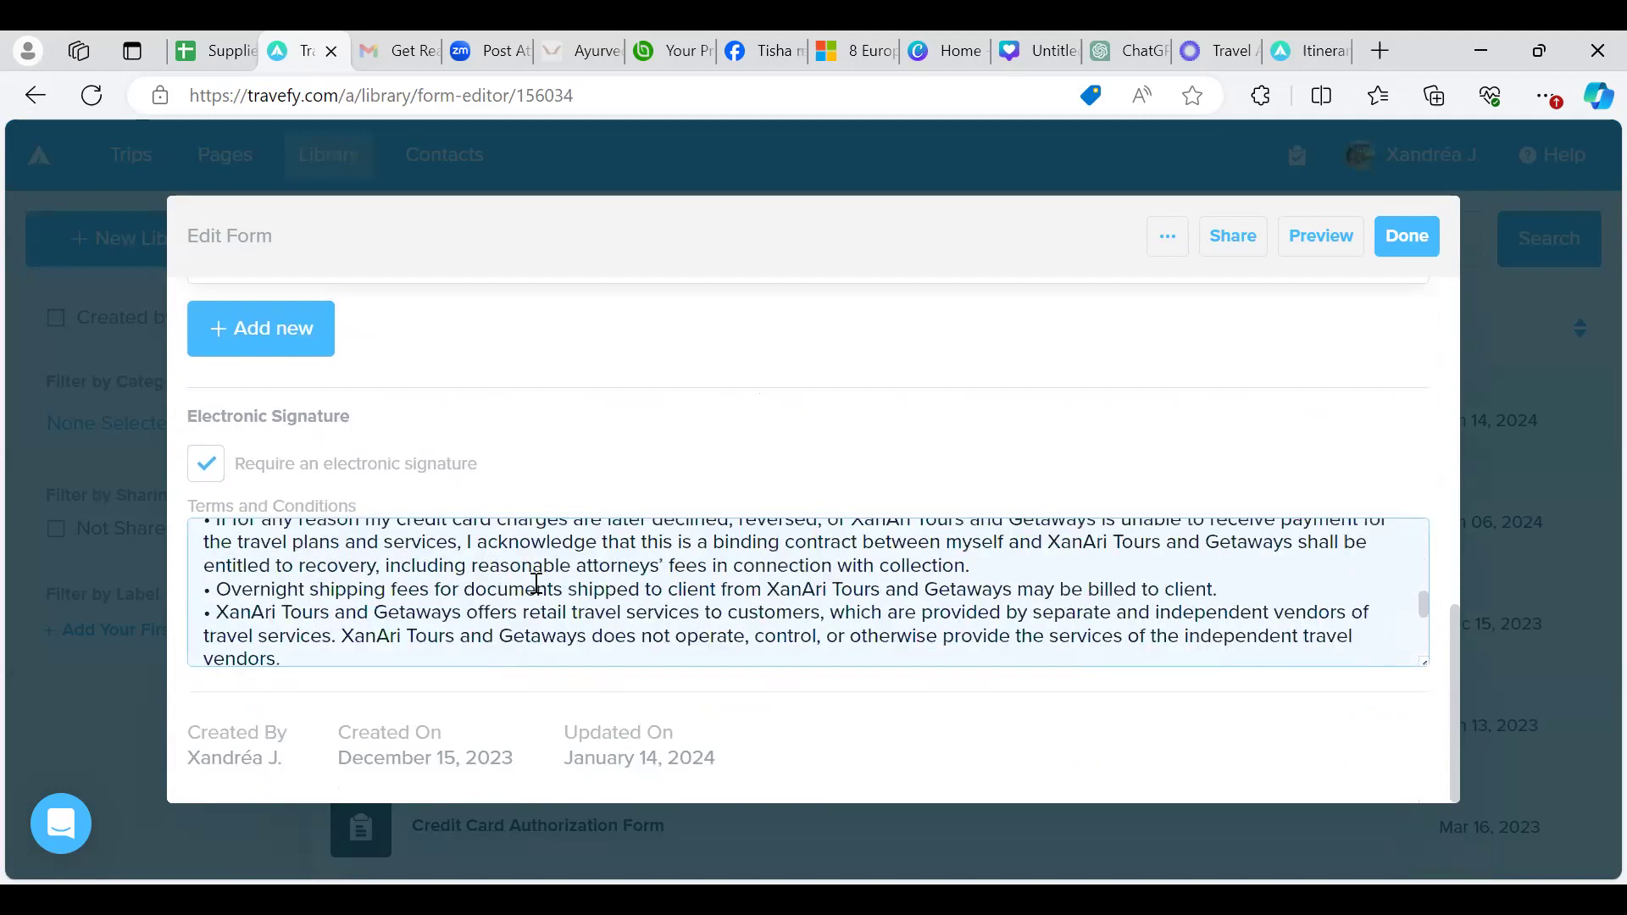
{"action": "scroll", "coordinate": [536, 586], "scroll_direction": "up", "scroll_amount": 4}
{"action": "scroll", "coordinate": [536, 584], "scroll_direction": "up", "scroll_amount": 1}
{"action": "scroll", "coordinate": [576, 576], "scroll_direction": "down", "scroll_amount": 3}
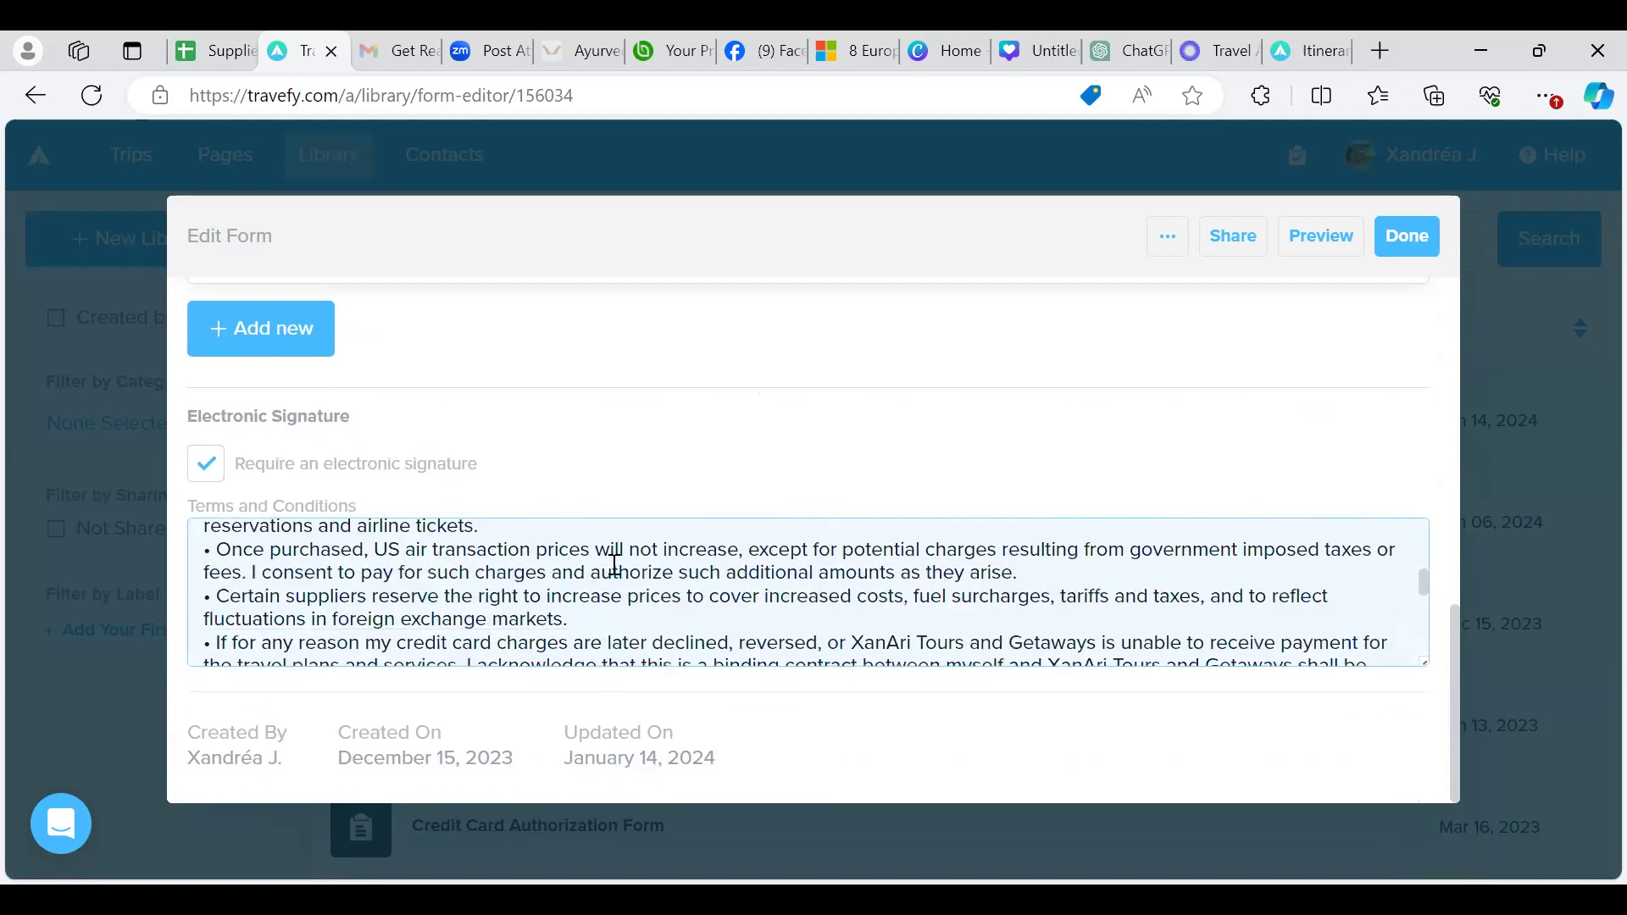
{"action": "scroll", "coordinate": [687, 458], "scroll_direction": "up", "scroll_amount": 1}
Review the agreement's questions, Client Responsibilities item and signature requirement, and close the form editor
{"action": "scroll", "coordinate": [679, 449], "scroll_direction": "up", "scroll_amount": 3}
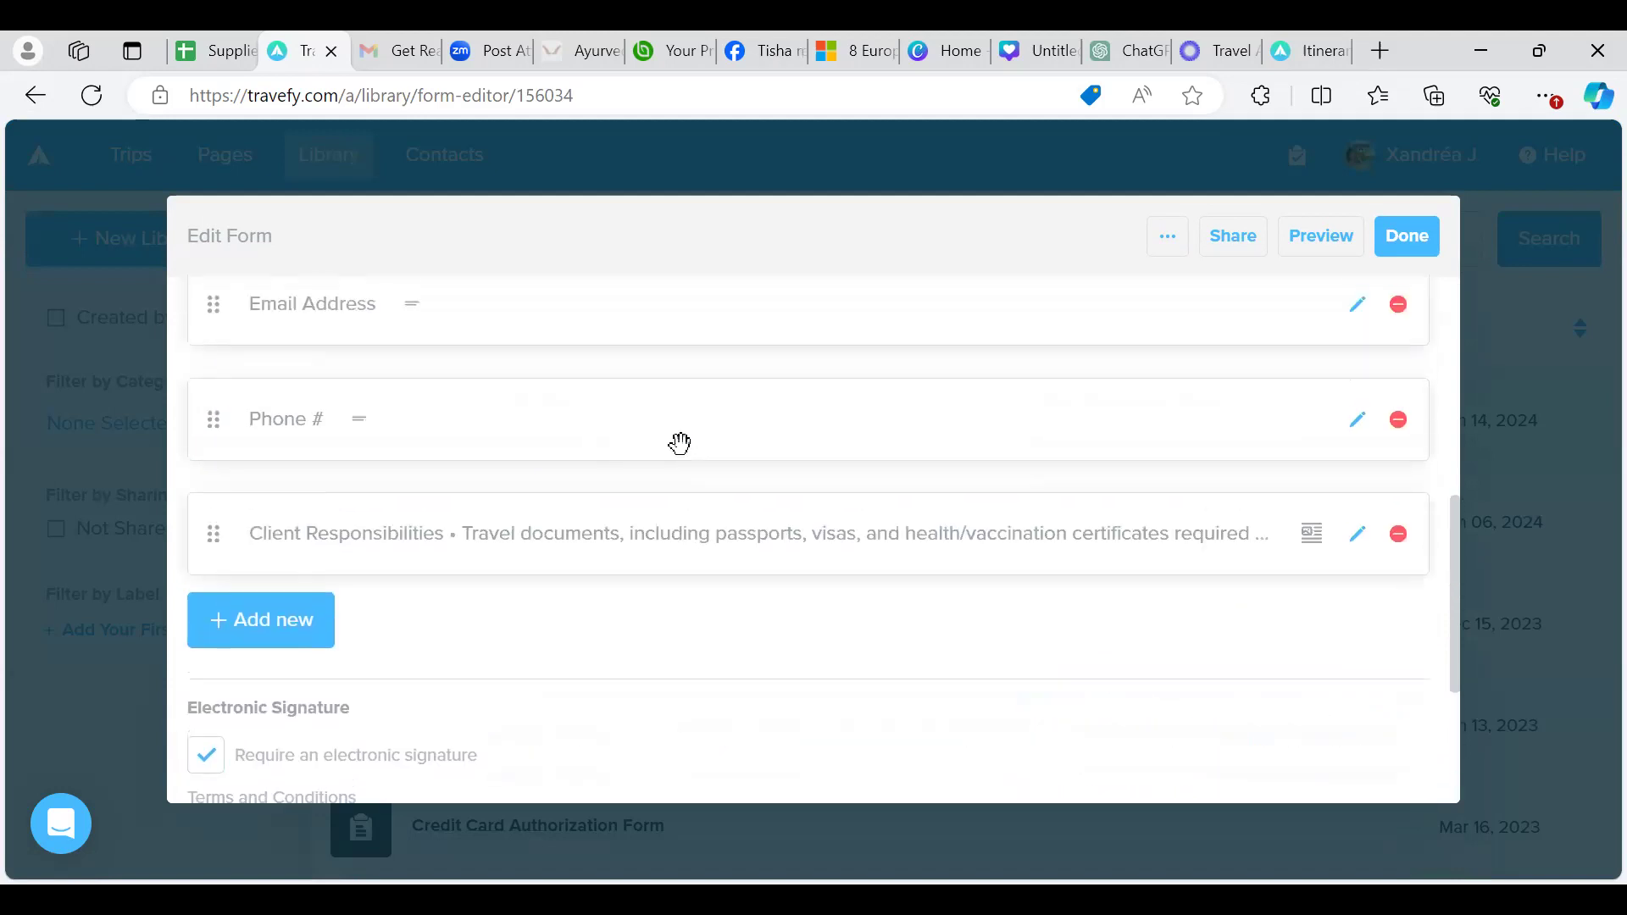
{"action": "scroll", "coordinate": [679, 443], "scroll_direction": "up", "scroll_amount": 3}
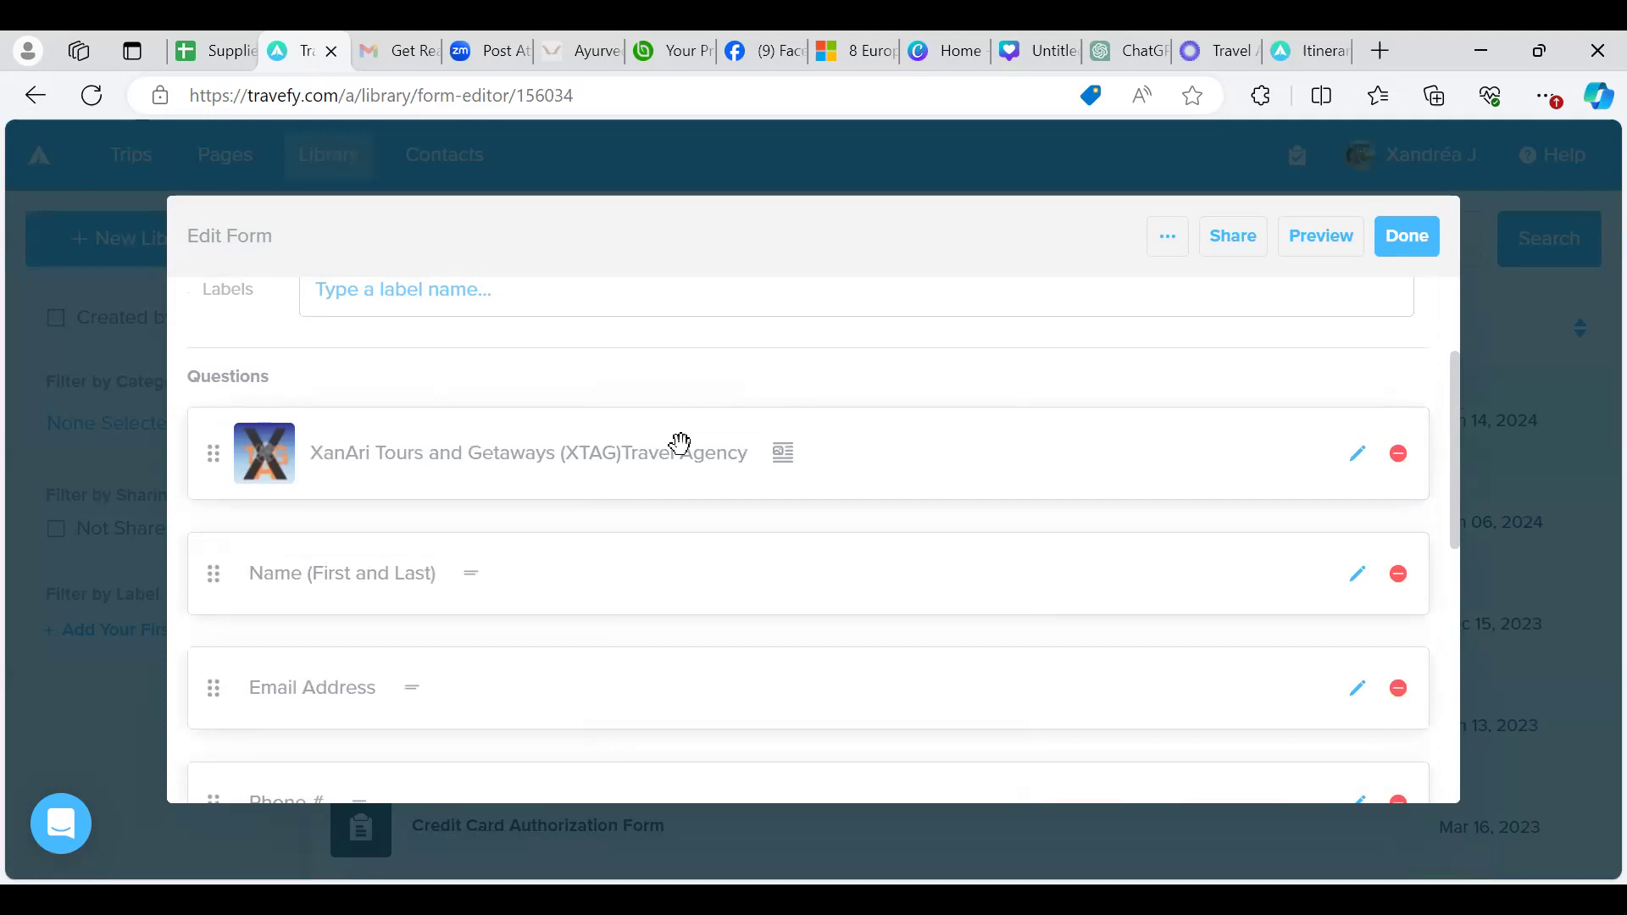
{"action": "scroll", "coordinate": [828, 610], "scroll_direction": "down", "scroll_amount": 1}
{"action": "scroll", "coordinate": [828, 612], "scroll_direction": "down", "scroll_amount": 4}
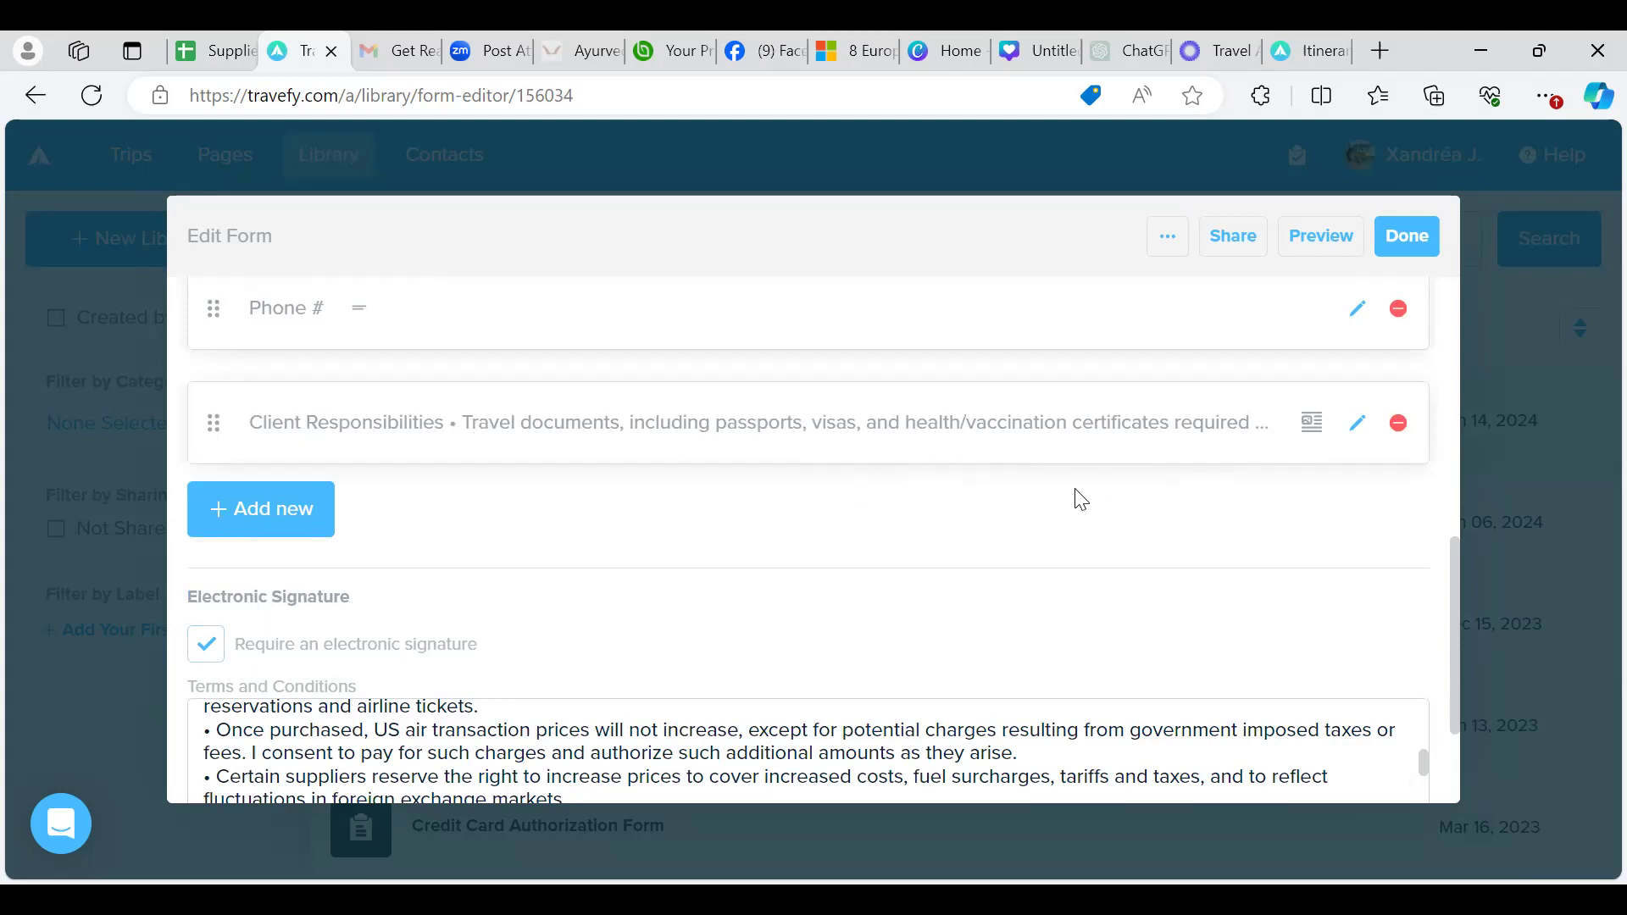
{"action": "scroll", "coordinate": [1081, 500], "scroll_direction": "down", "scroll_amount": 2}
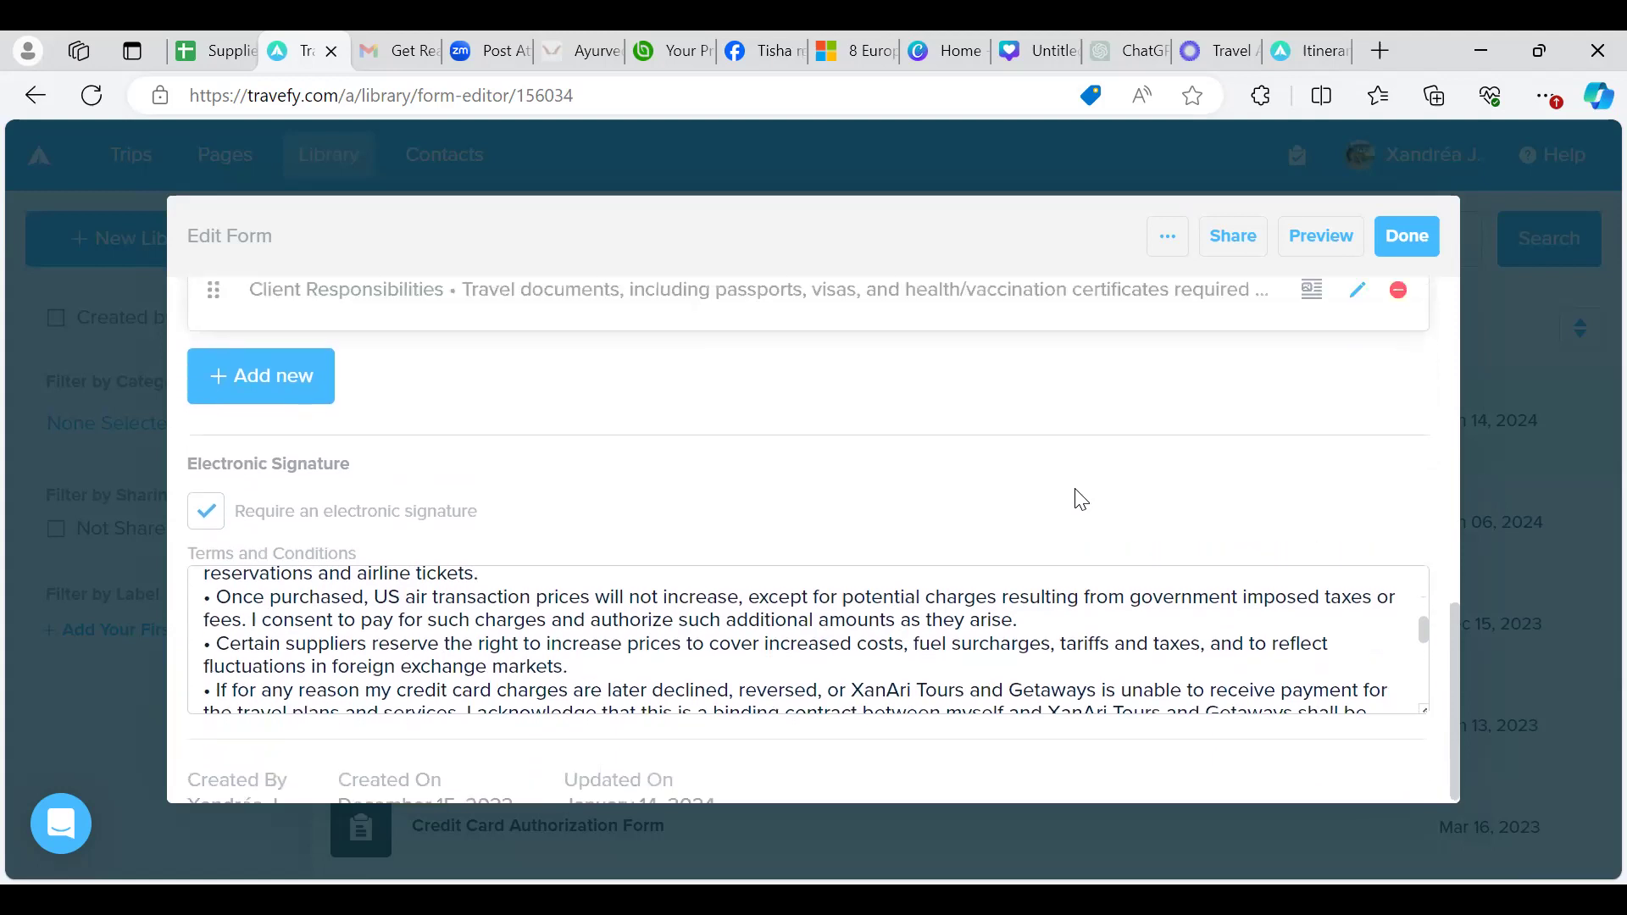
{"action": "scroll", "coordinate": [1080, 500], "scroll_direction": "up", "scroll_amount": 7}
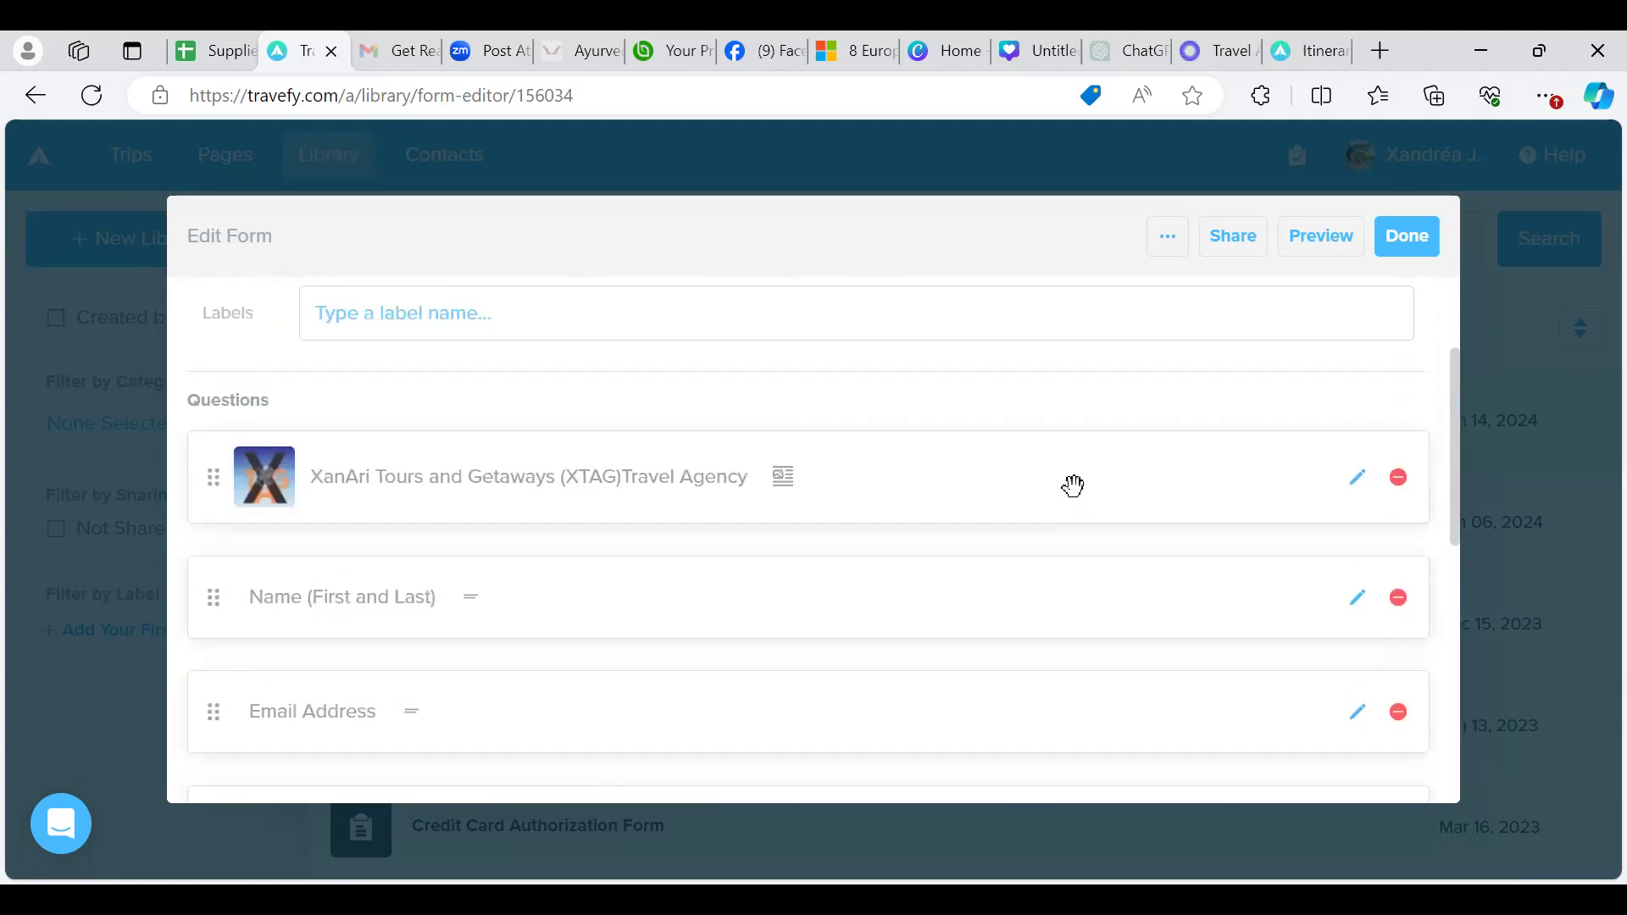
{"action": "scroll", "coordinate": [1074, 492], "scroll_direction": "up", "scroll_amount": 2}
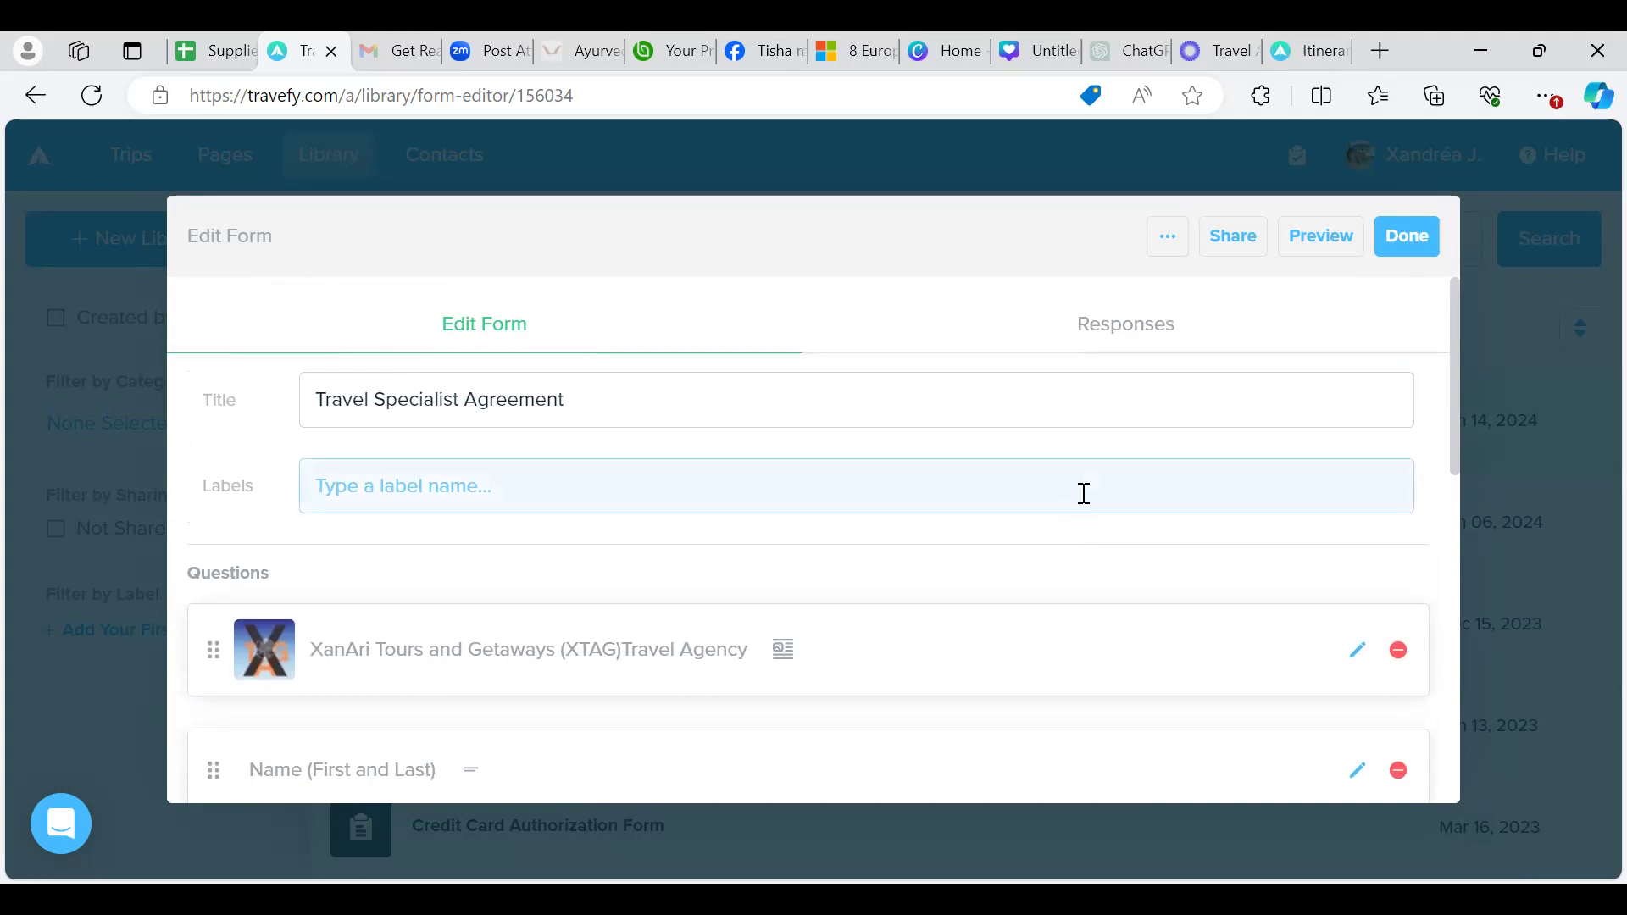
{"action": "left_click", "coordinate": [1397, 244]}
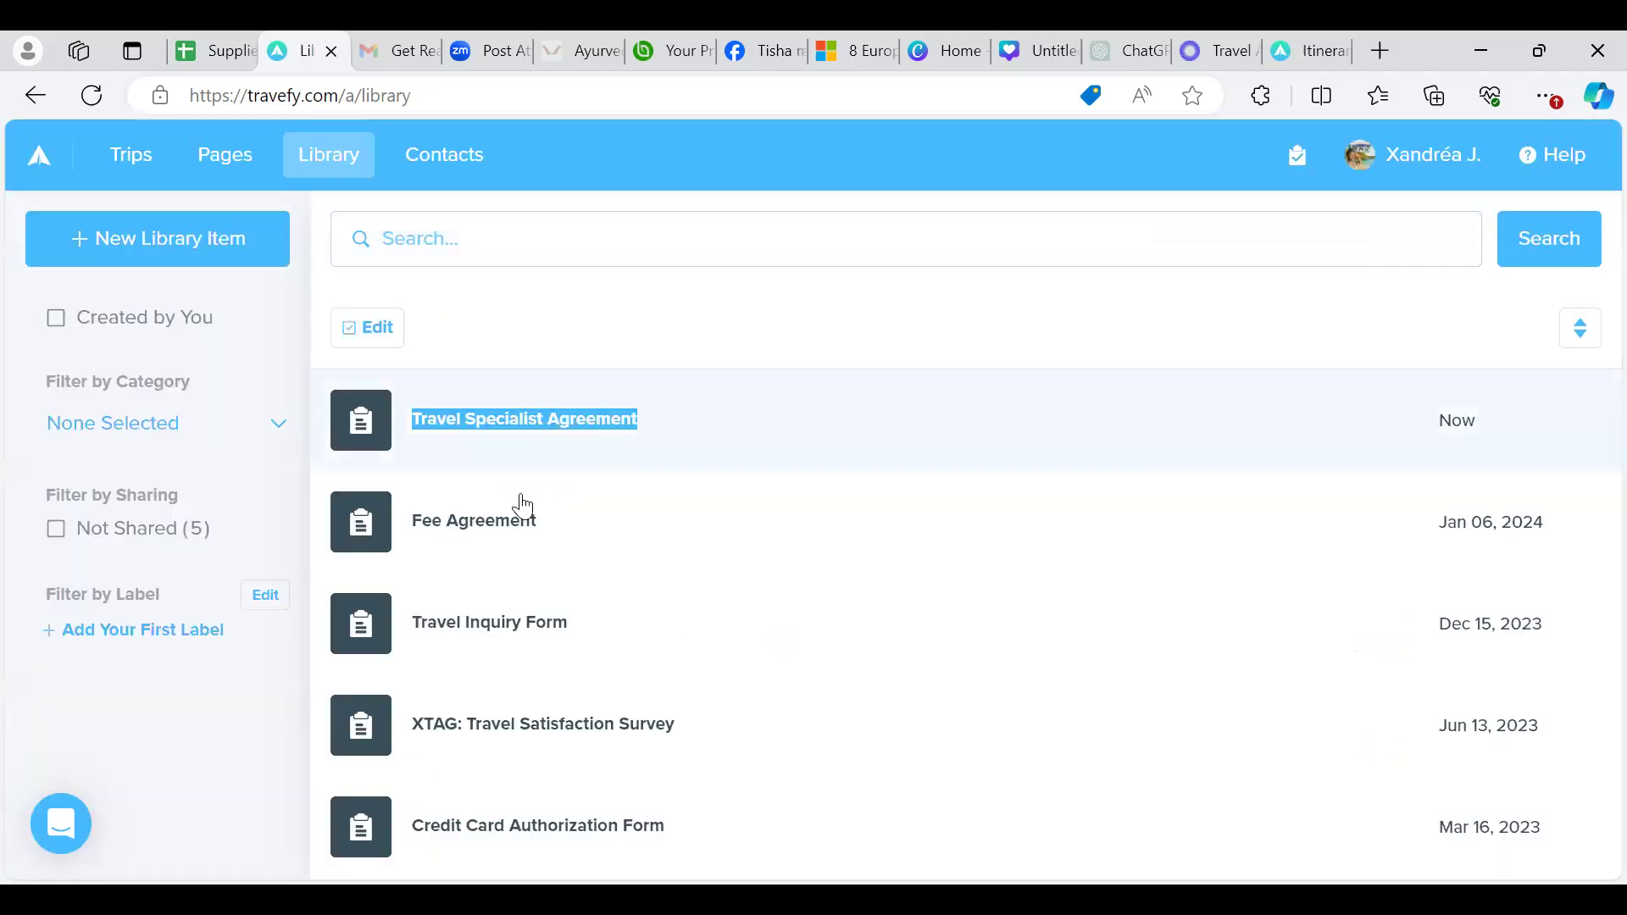
Open the Travel Inquiry Form and review its questions, from the traveler's contact details to the budget and reason for travel
{"action": "left_click", "coordinate": [532, 634]}
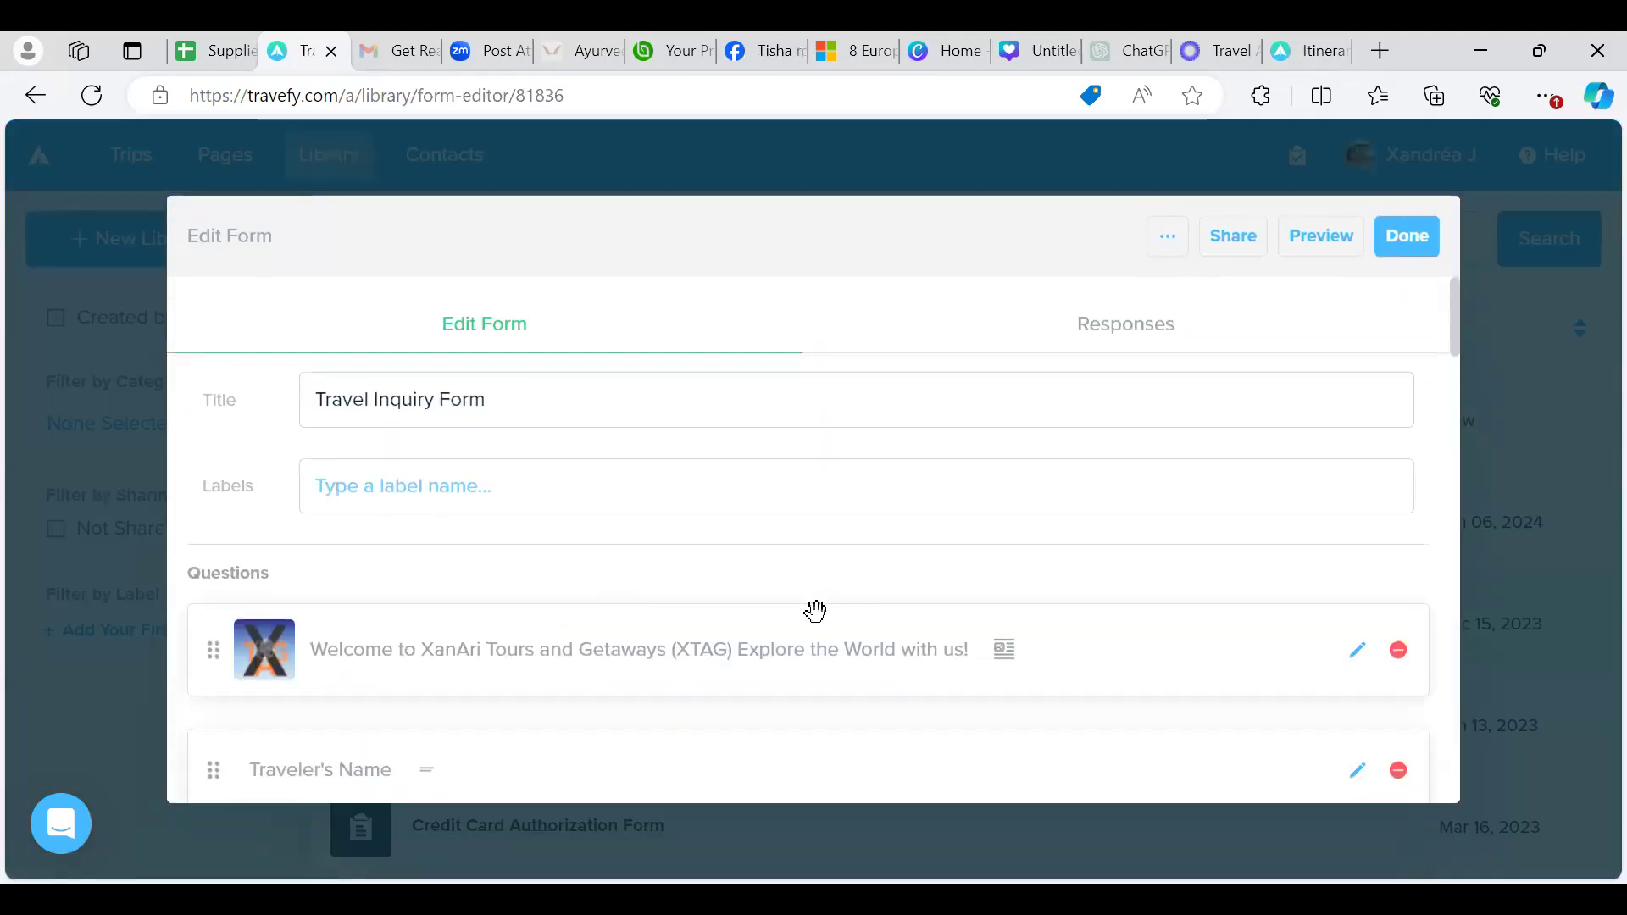
{"action": "scroll", "coordinate": [815, 610], "scroll_direction": "down", "scroll_amount": 1}
{"action": "scroll", "coordinate": [816, 611], "scroll_direction": "down", "scroll_amount": 5}
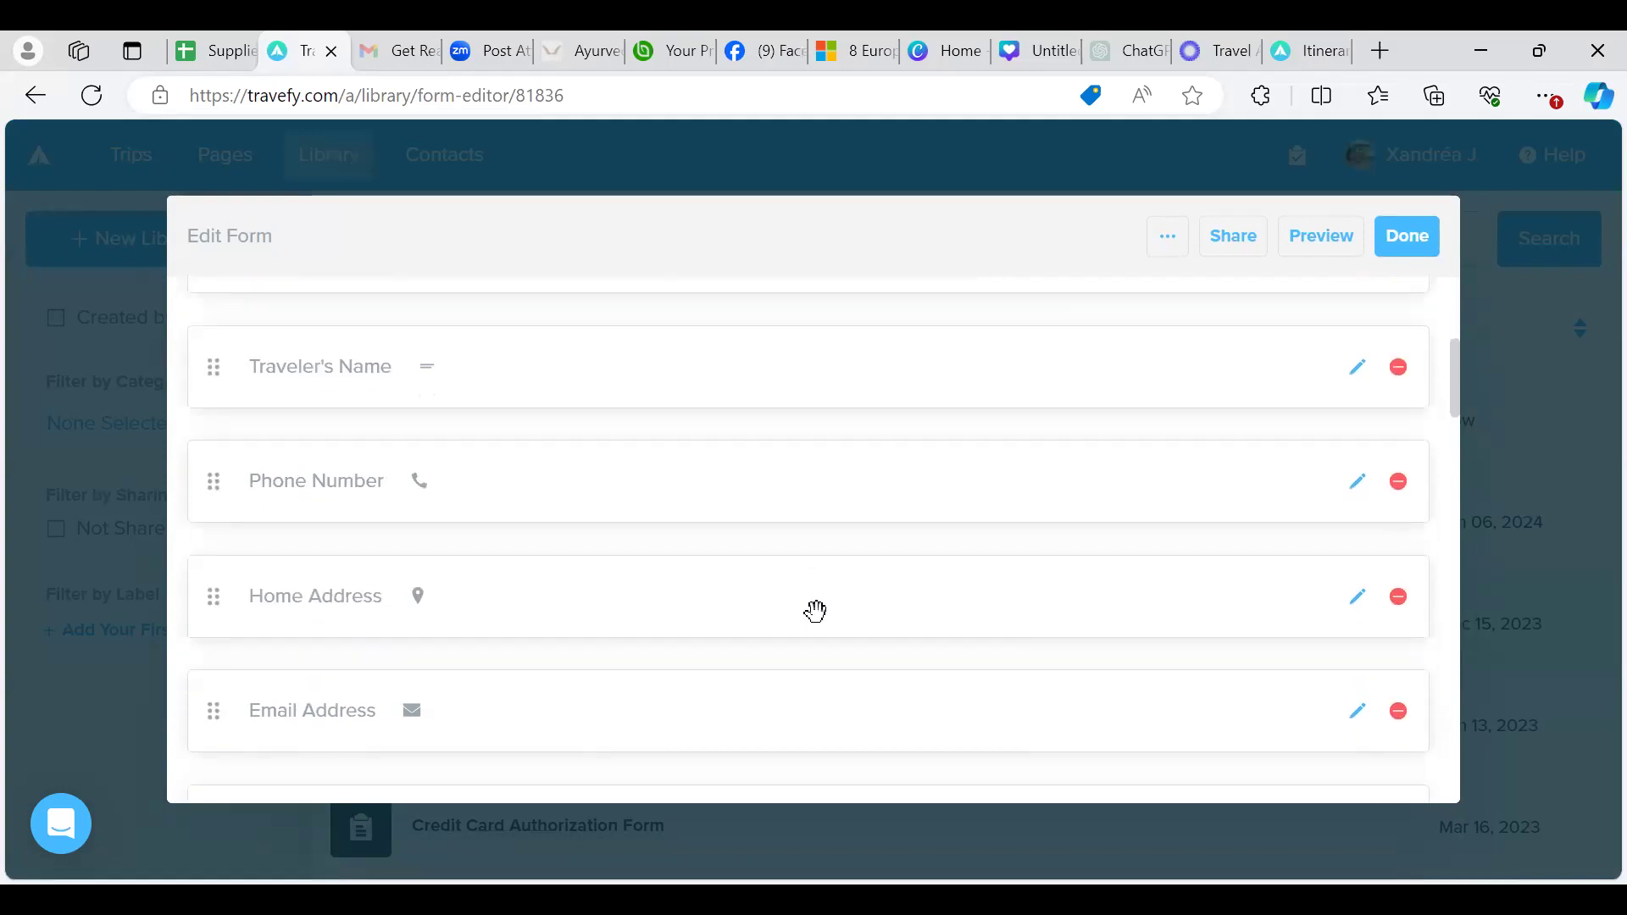
{"action": "scroll", "coordinate": [815, 610], "scroll_direction": "down", "scroll_amount": 3}
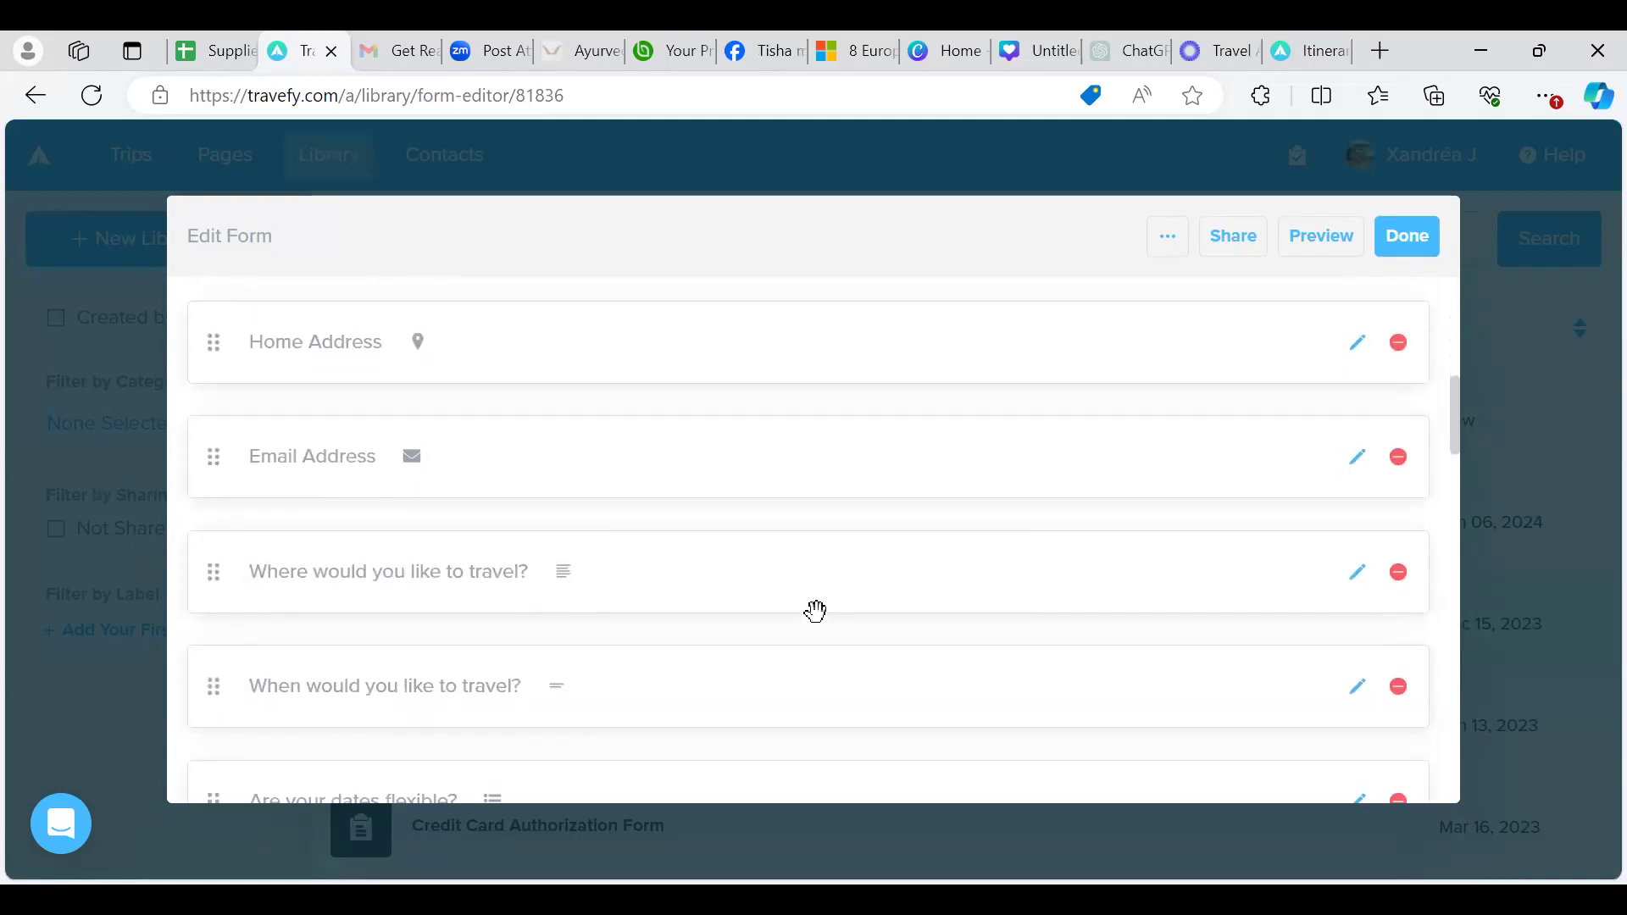
{"action": "scroll", "coordinate": [815, 611], "scroll_direction": "down", "scroll_amount": 3}
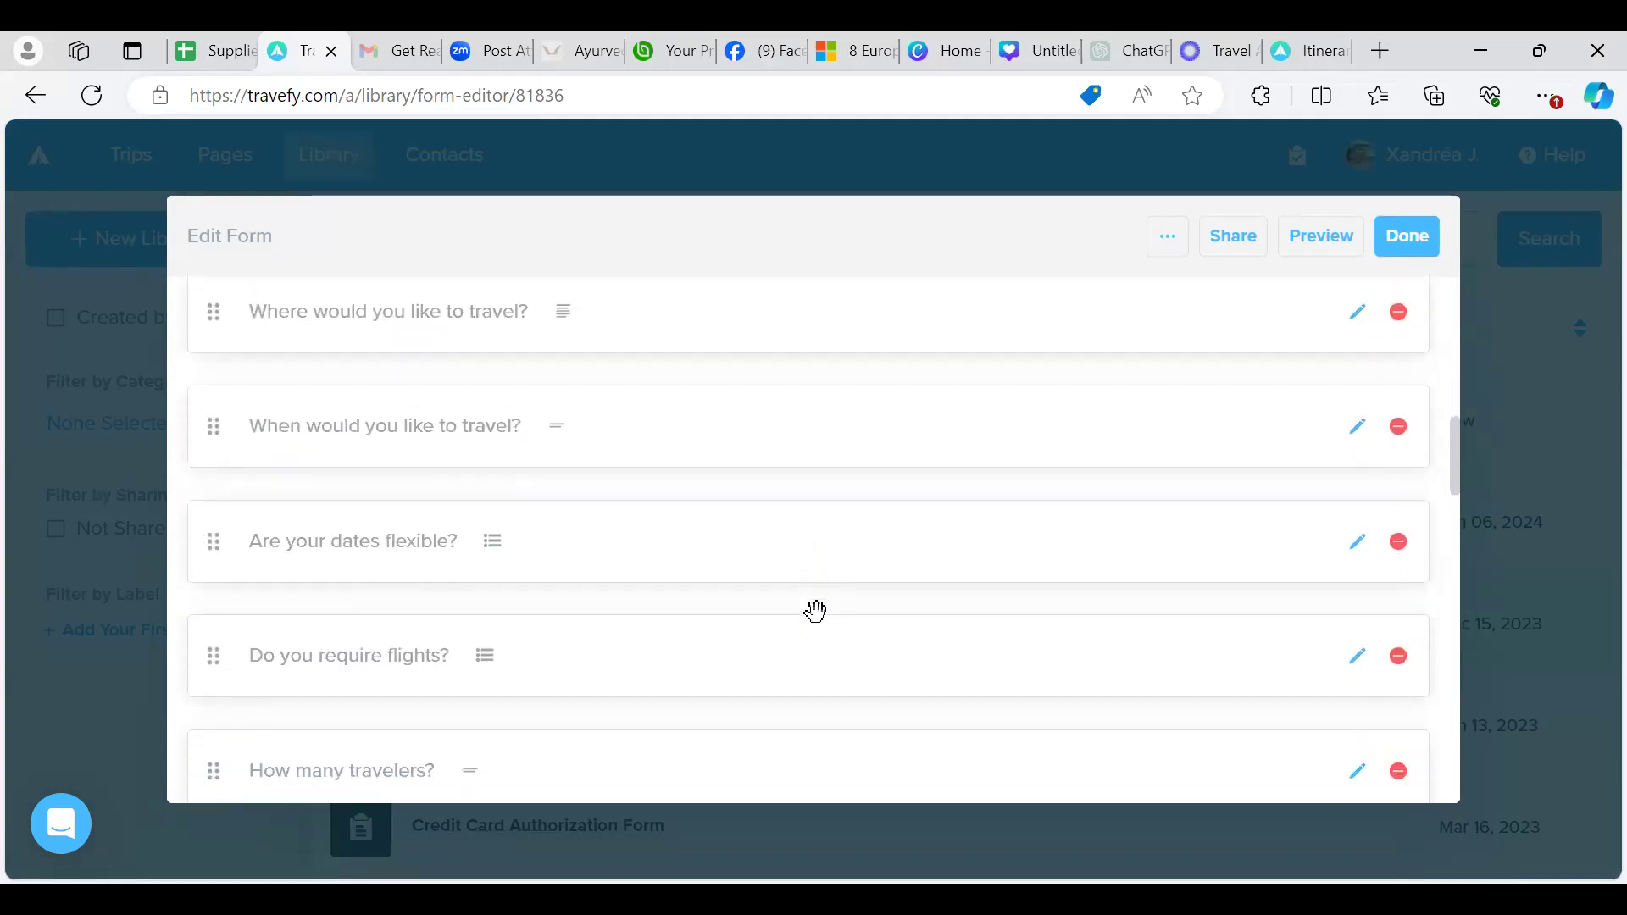
{"action": "scroll", "coordinate": [815, 610], "scroll_direction": "down", "scroll_amount": 3}
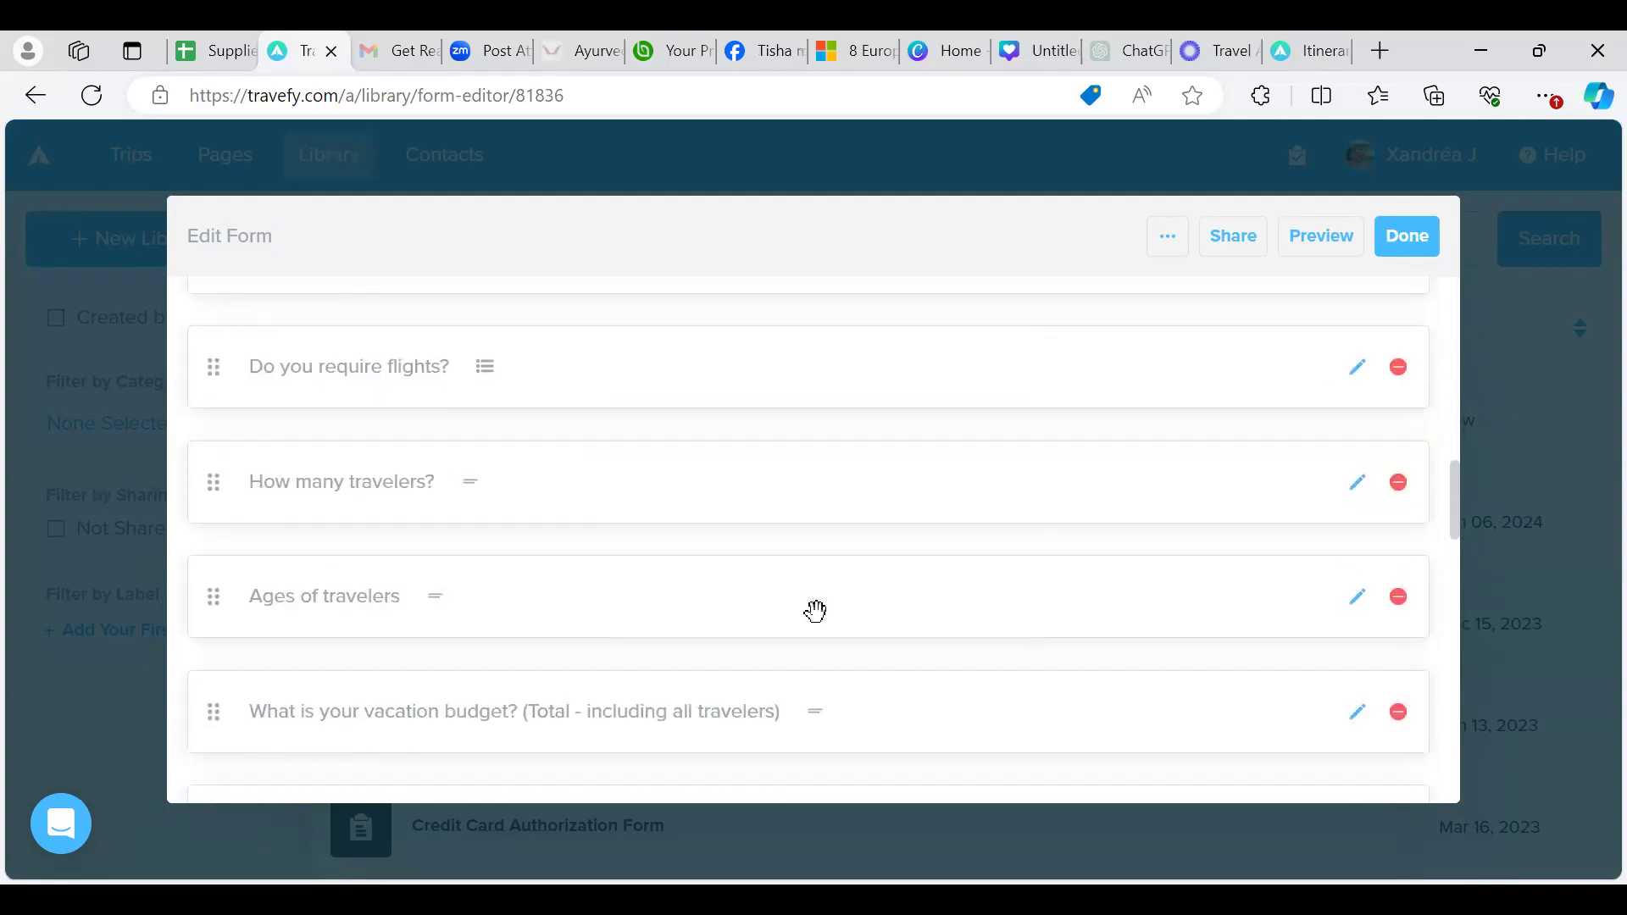
{"action": "scroll", "coordinate": [815, 610], "scroll_direction": "down", "scroll_amount": 3}
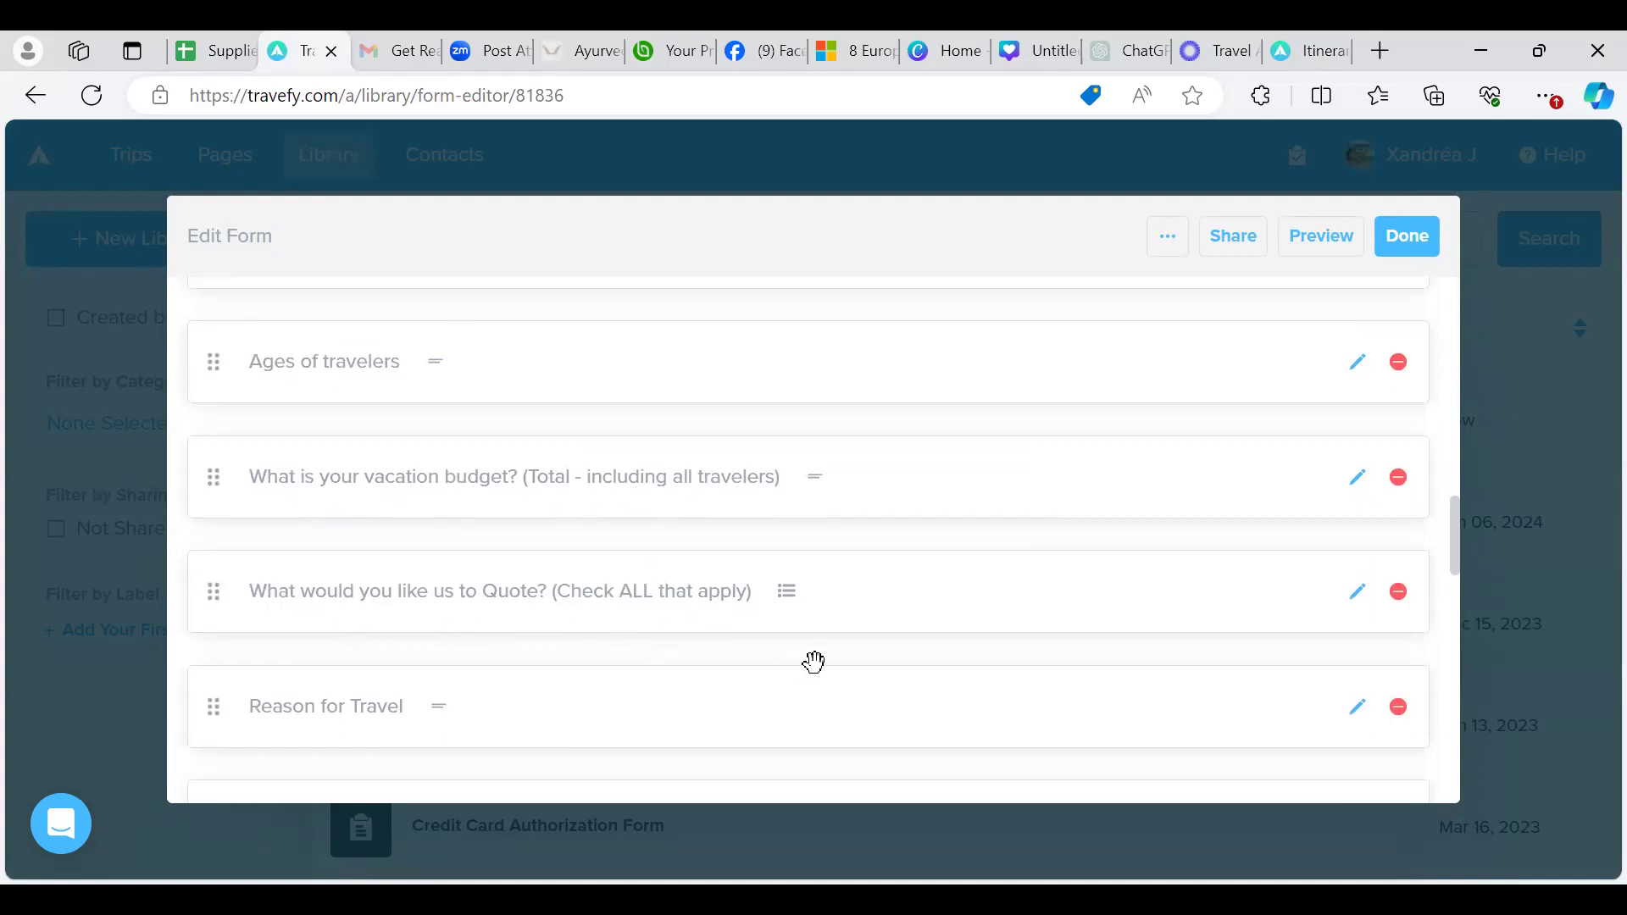
{"action": "scroll", "coordinate": [813, 661], "scroll_direction": "down", "scroll_amount": 2}
{"action": "scroll", "coordinate": [814, 661], "scroll_direction": "up", "scroll_amount": 12}
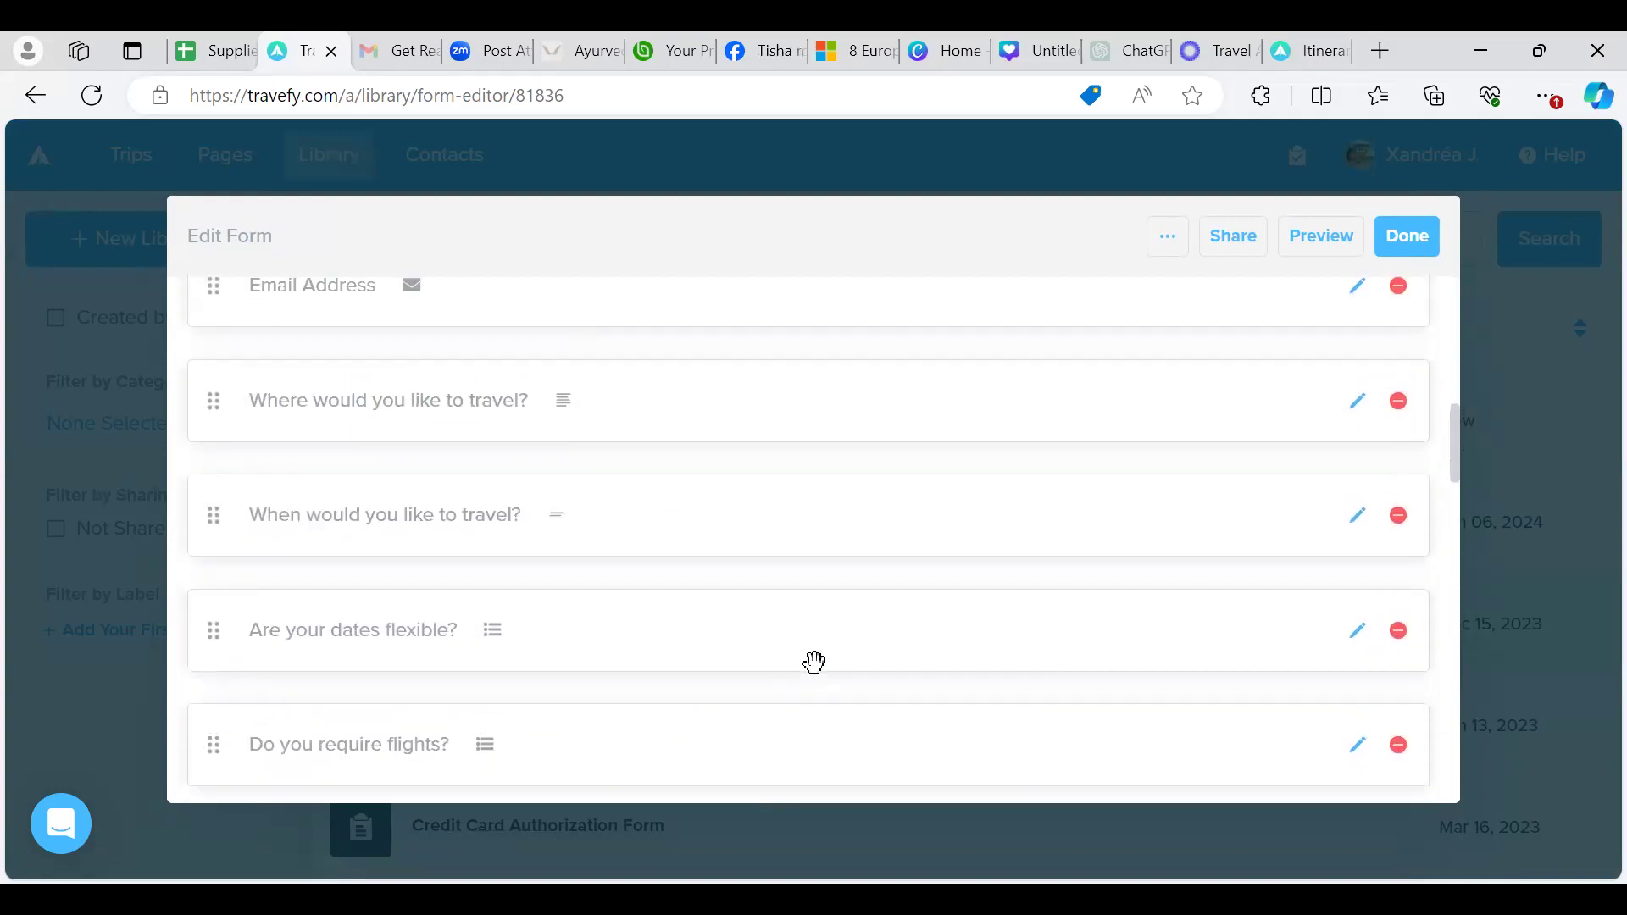
{"action": "scroll", "coordinate": [813, 661], "scroll_direction": "up", "scroll_amount": 5}
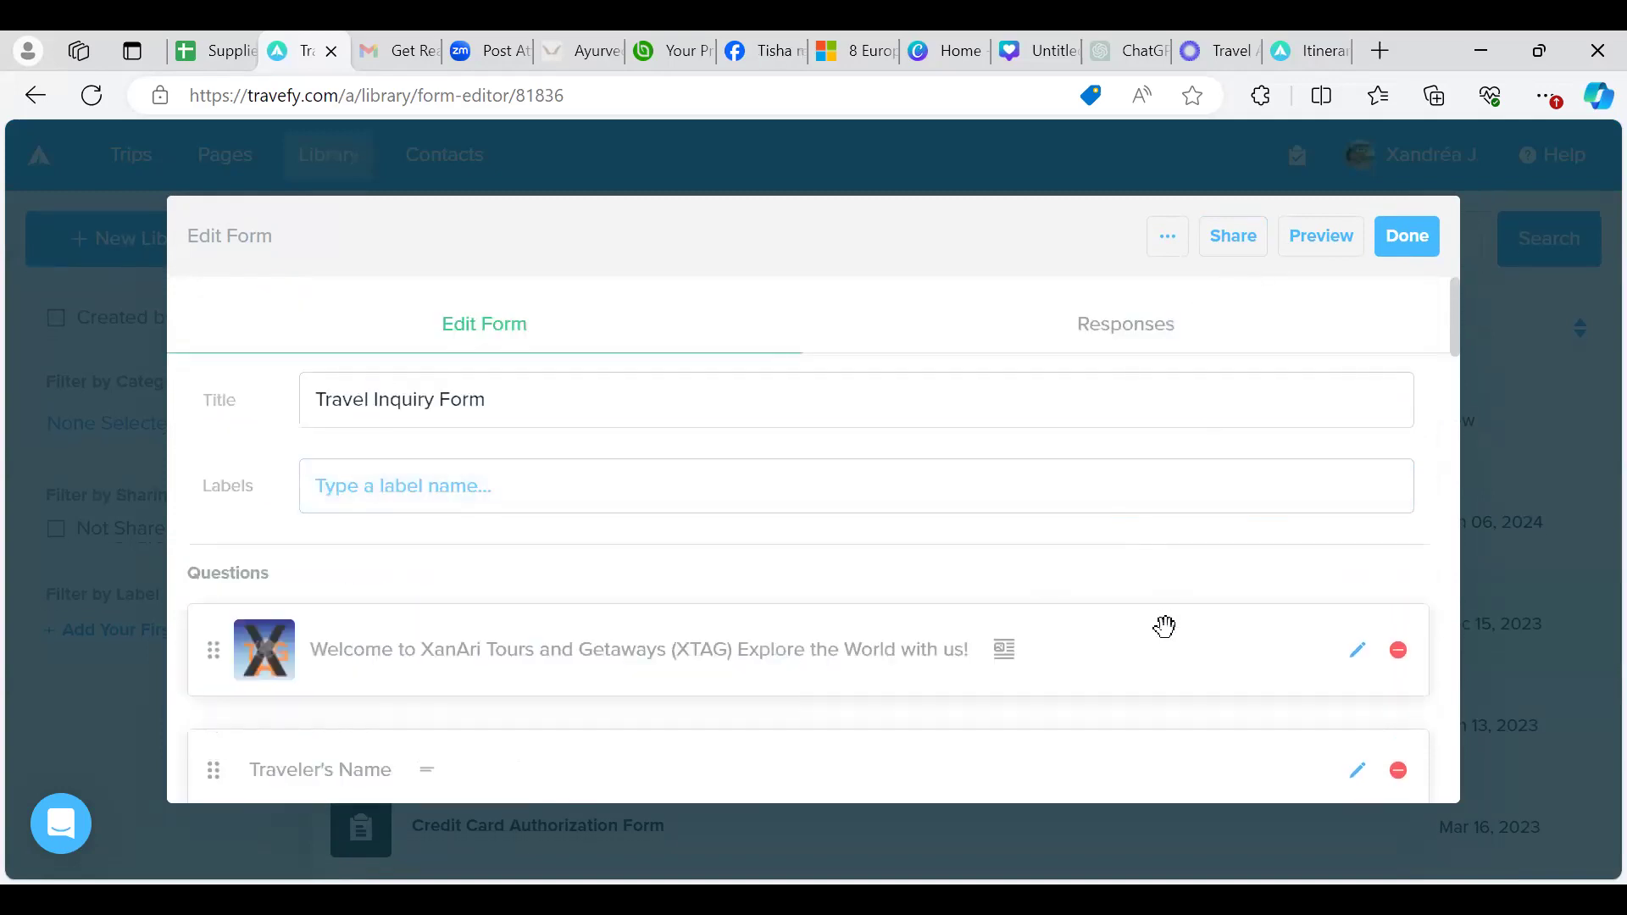
Check the Travel Inquiry Form's additional options and its submitted responses, and close the form editor
{"action": "left_click", "coordinate": [1167, 245]}
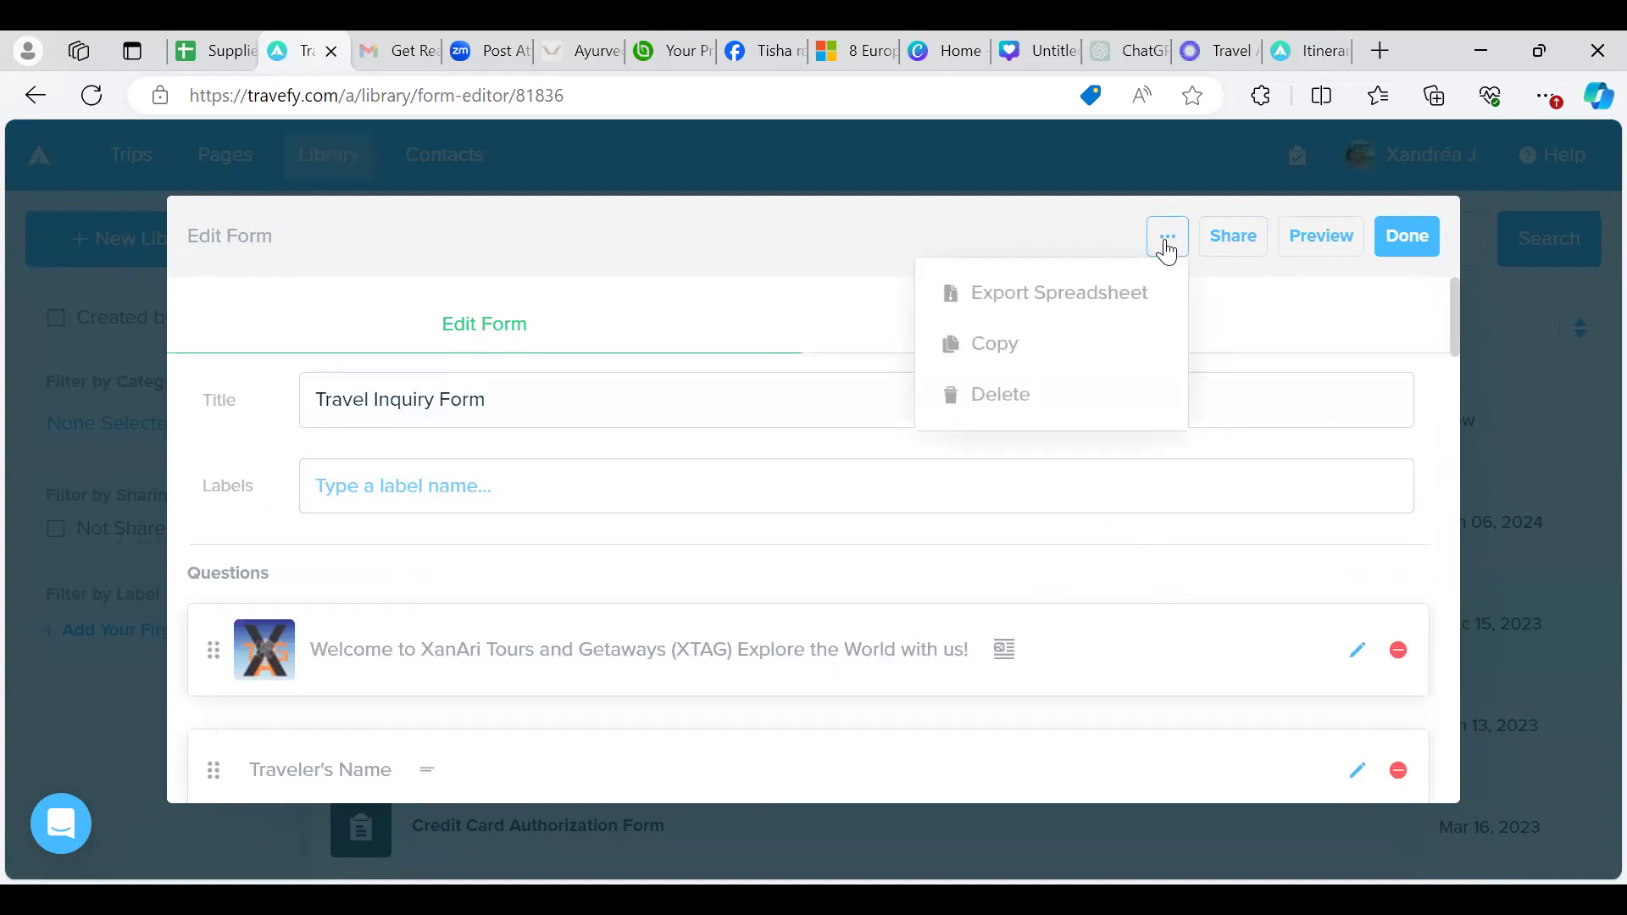
{"action": "left_click", "coordinate": [1252, 309]}
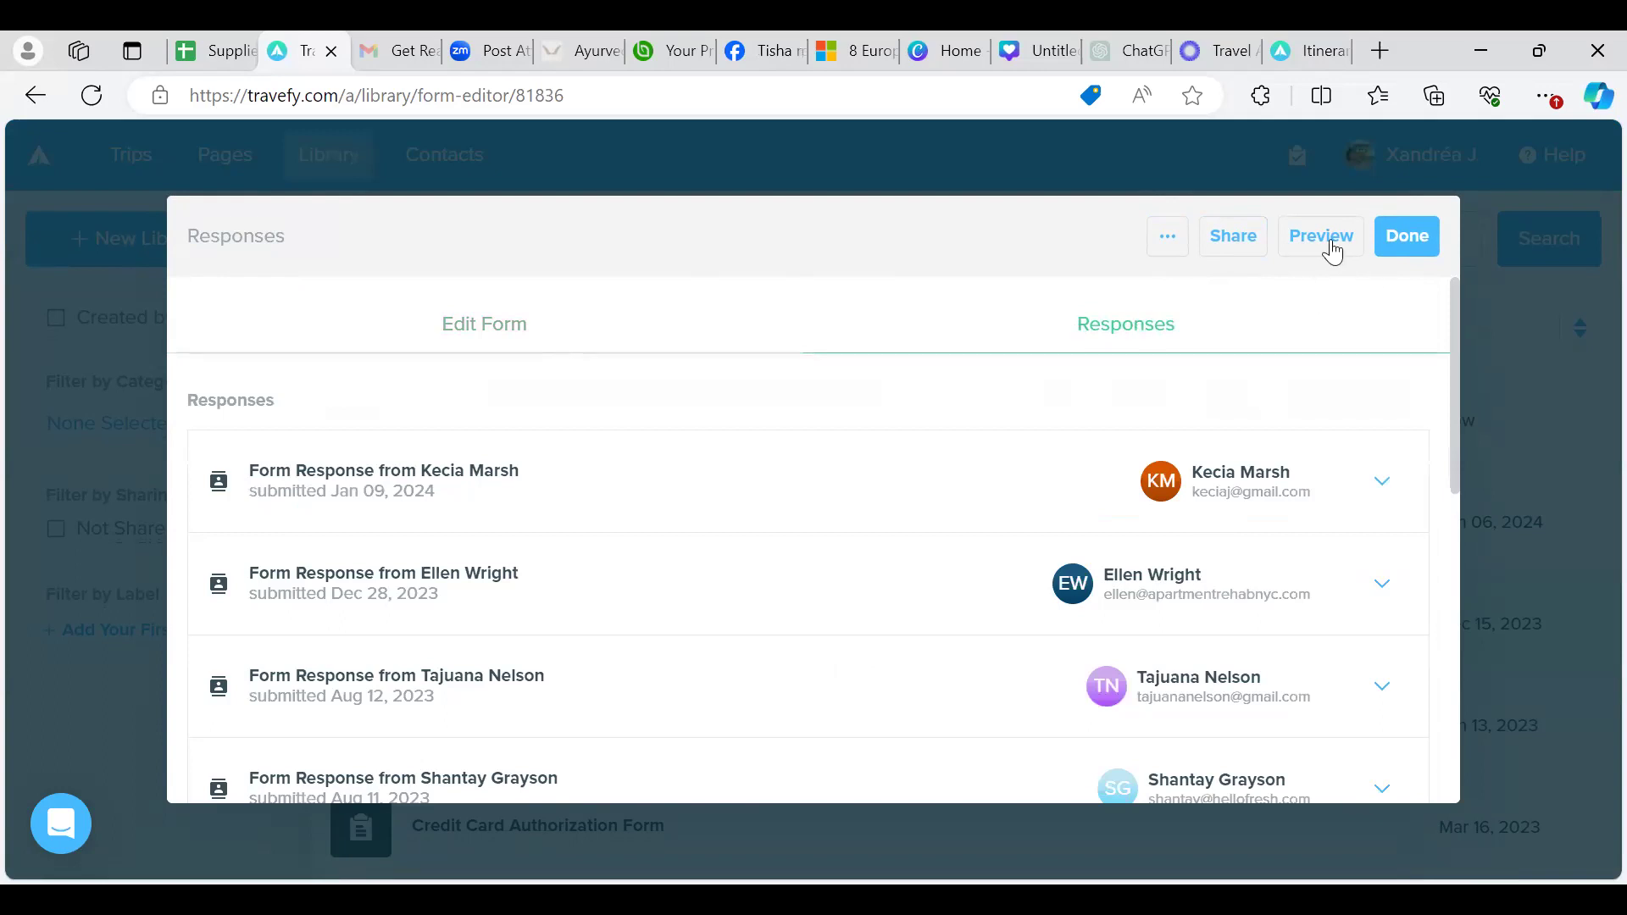
{"action": "left_click", "coordinate": [1422, 246]}
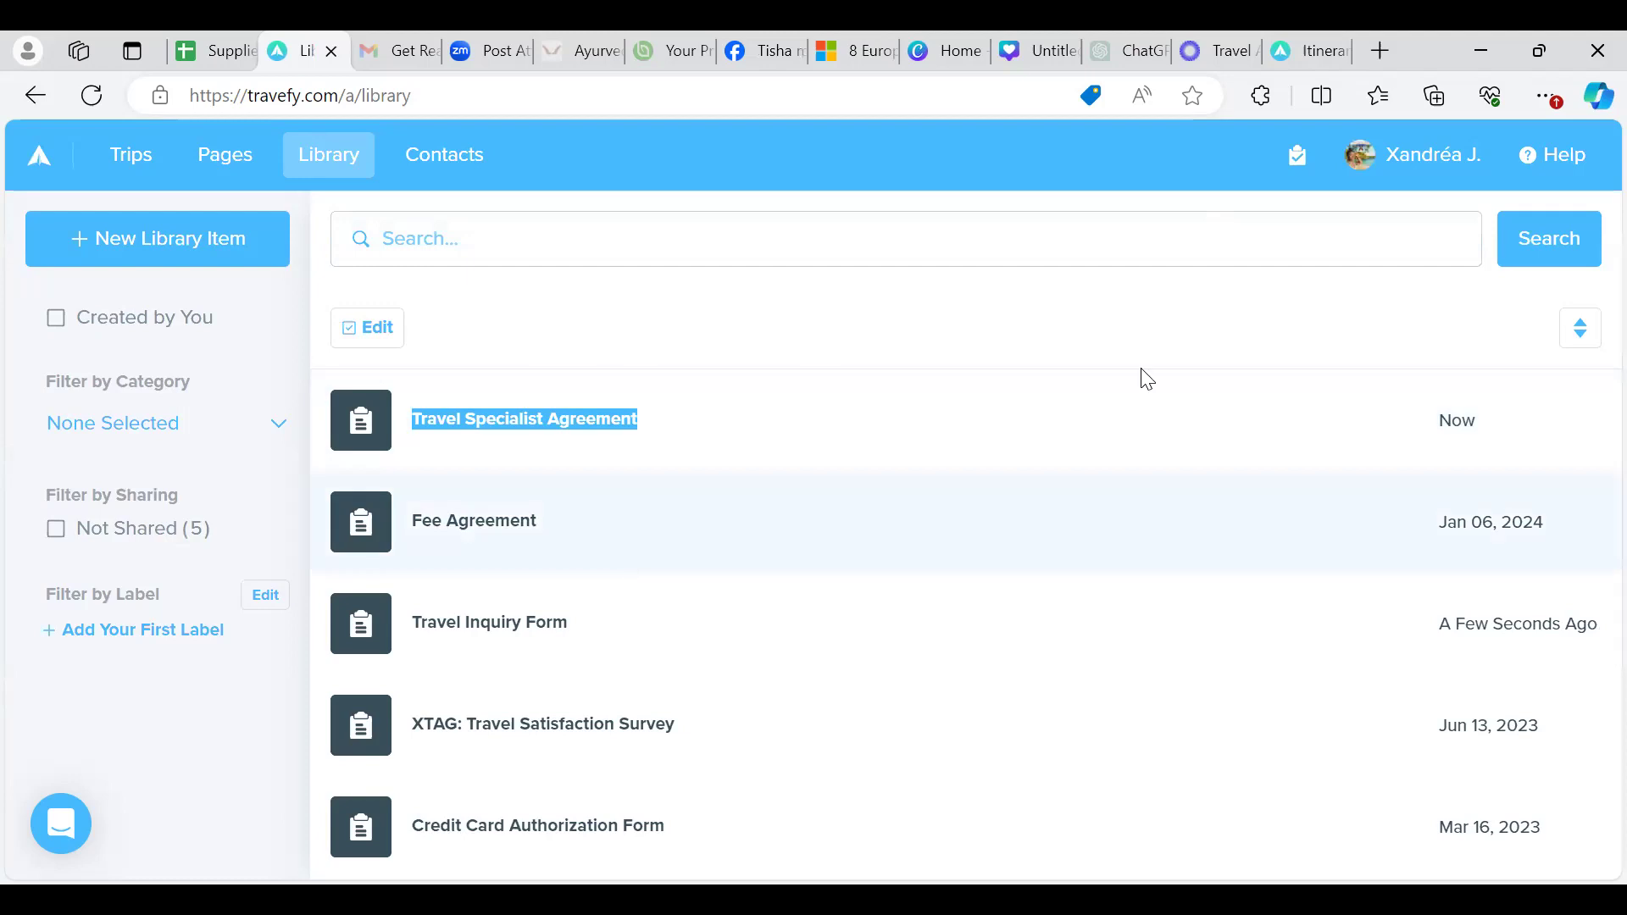
Open Contacts and look over the saved client list
{"action": "left_click", "coordinate": [458, 163]}
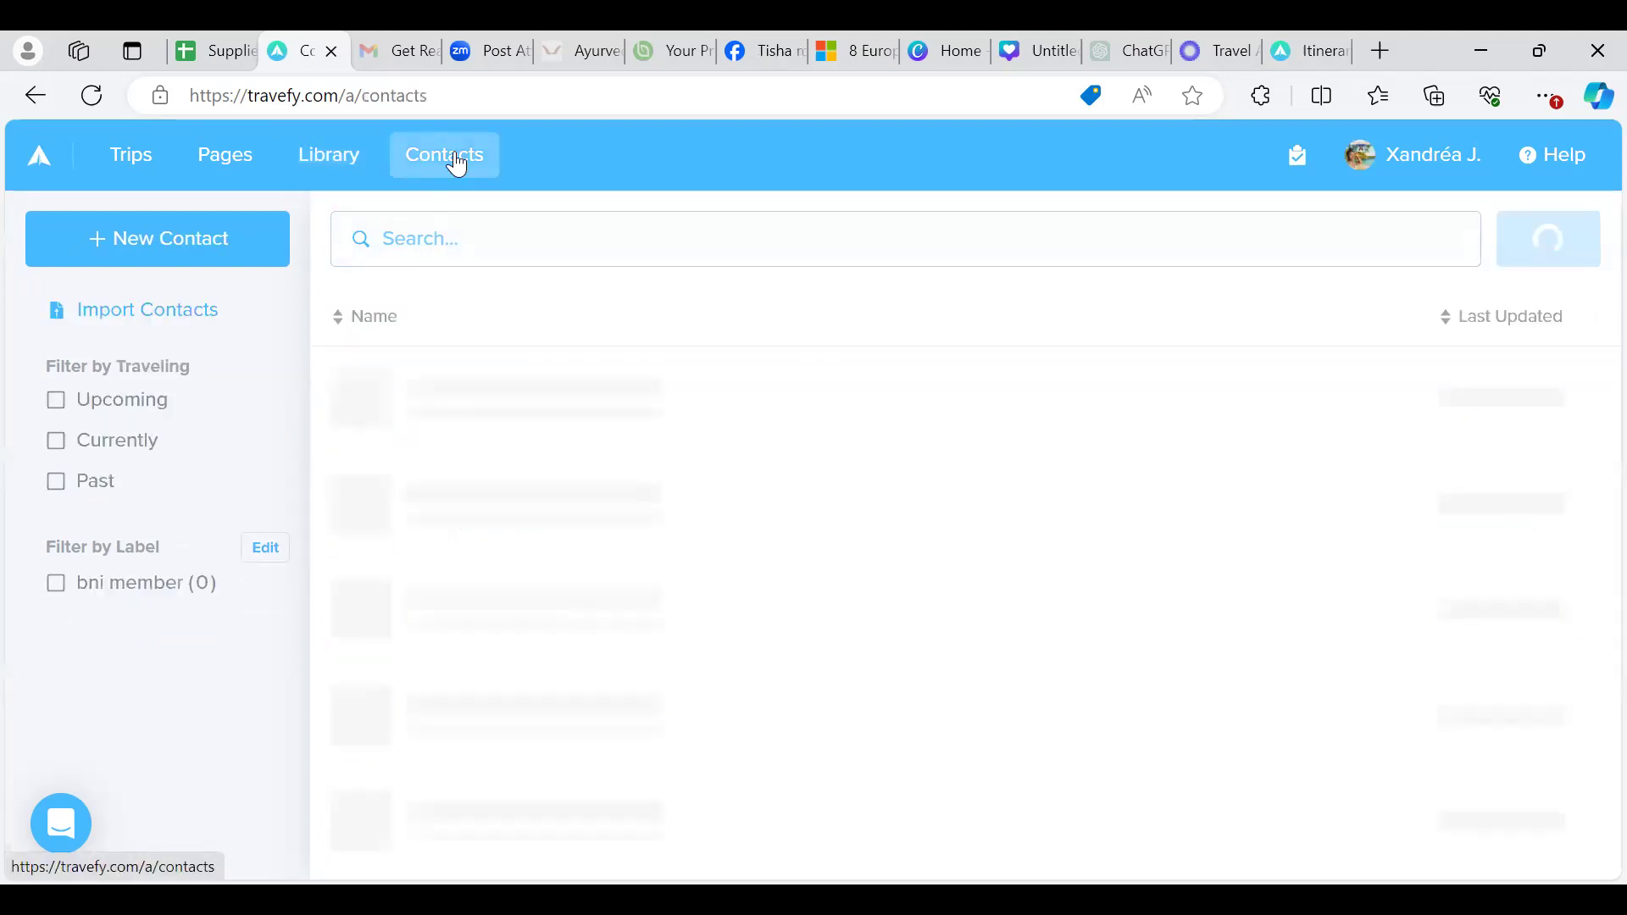
{"action": "scroll", "coordinate": [618, 660], "scroll_direction": "down", "scroll_amount": 5}
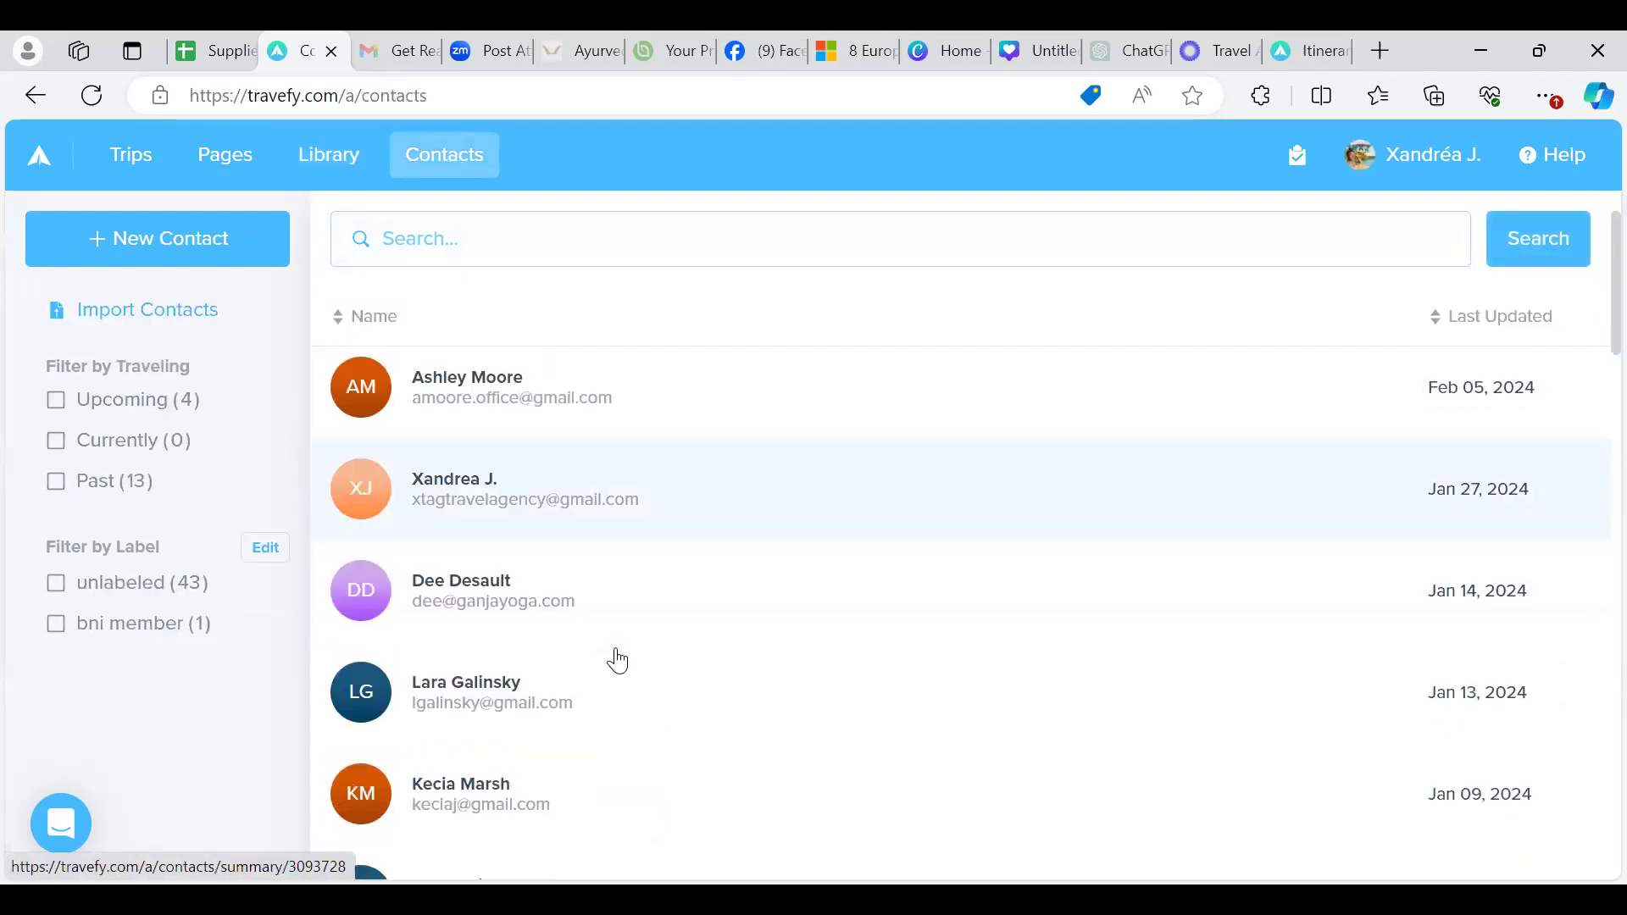
{"action": "scroll", "coordinate": [618, 660], "scroll_direction": "down", "scroll_amount": 9}
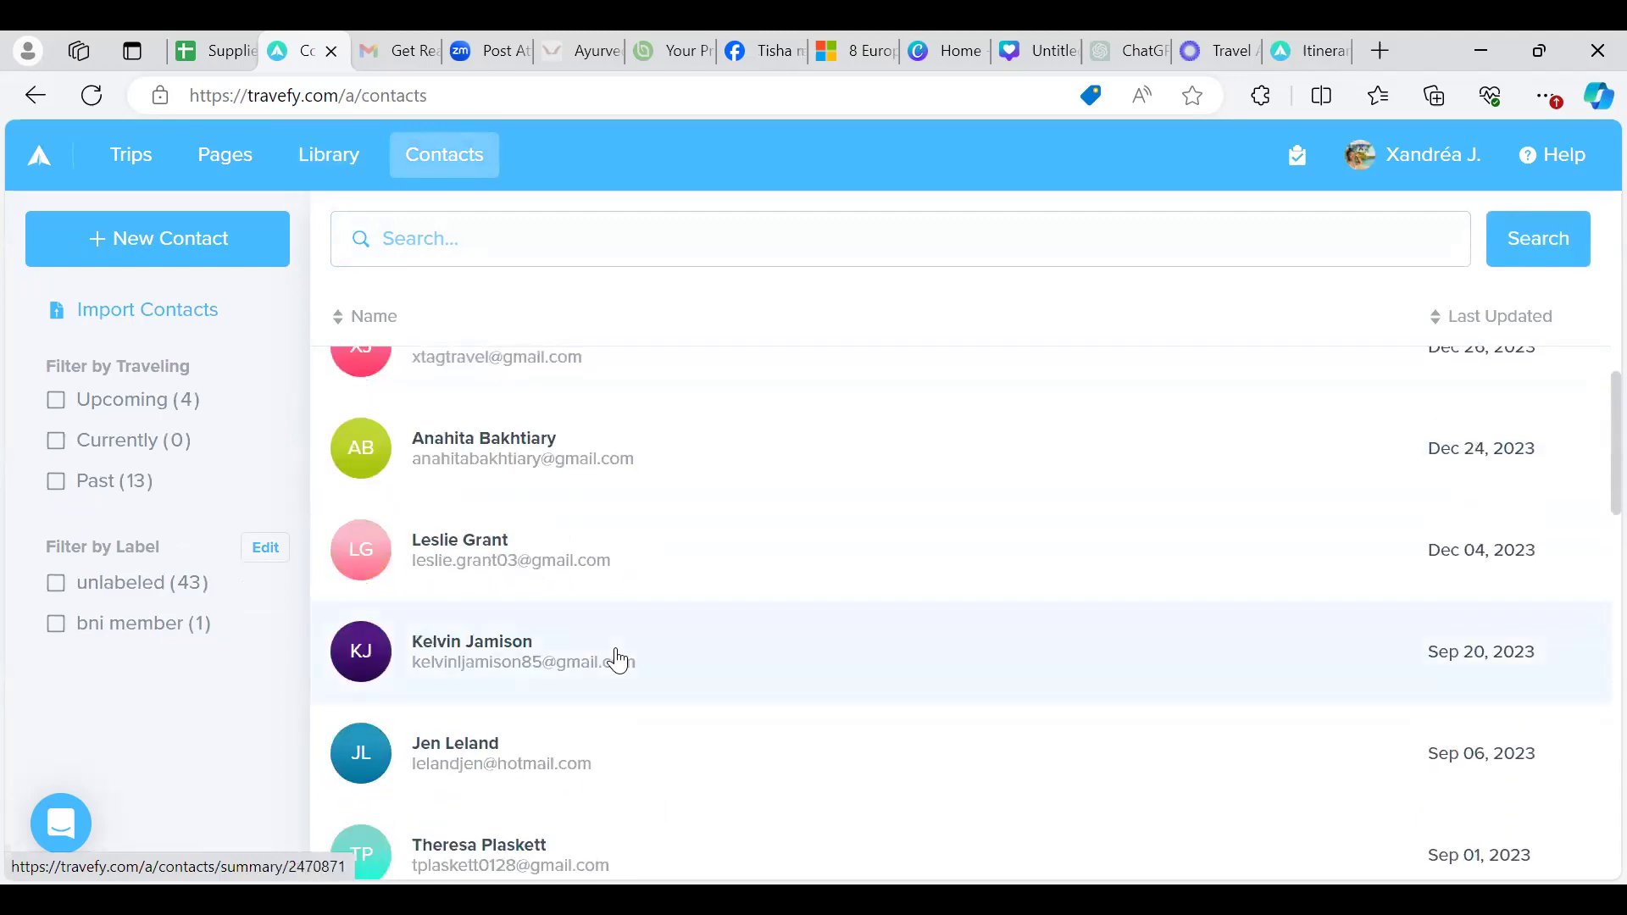
{"action": "scroll", "coordinate": [618, 660], "scroll_direction": "down", "scroll_amount": 3}
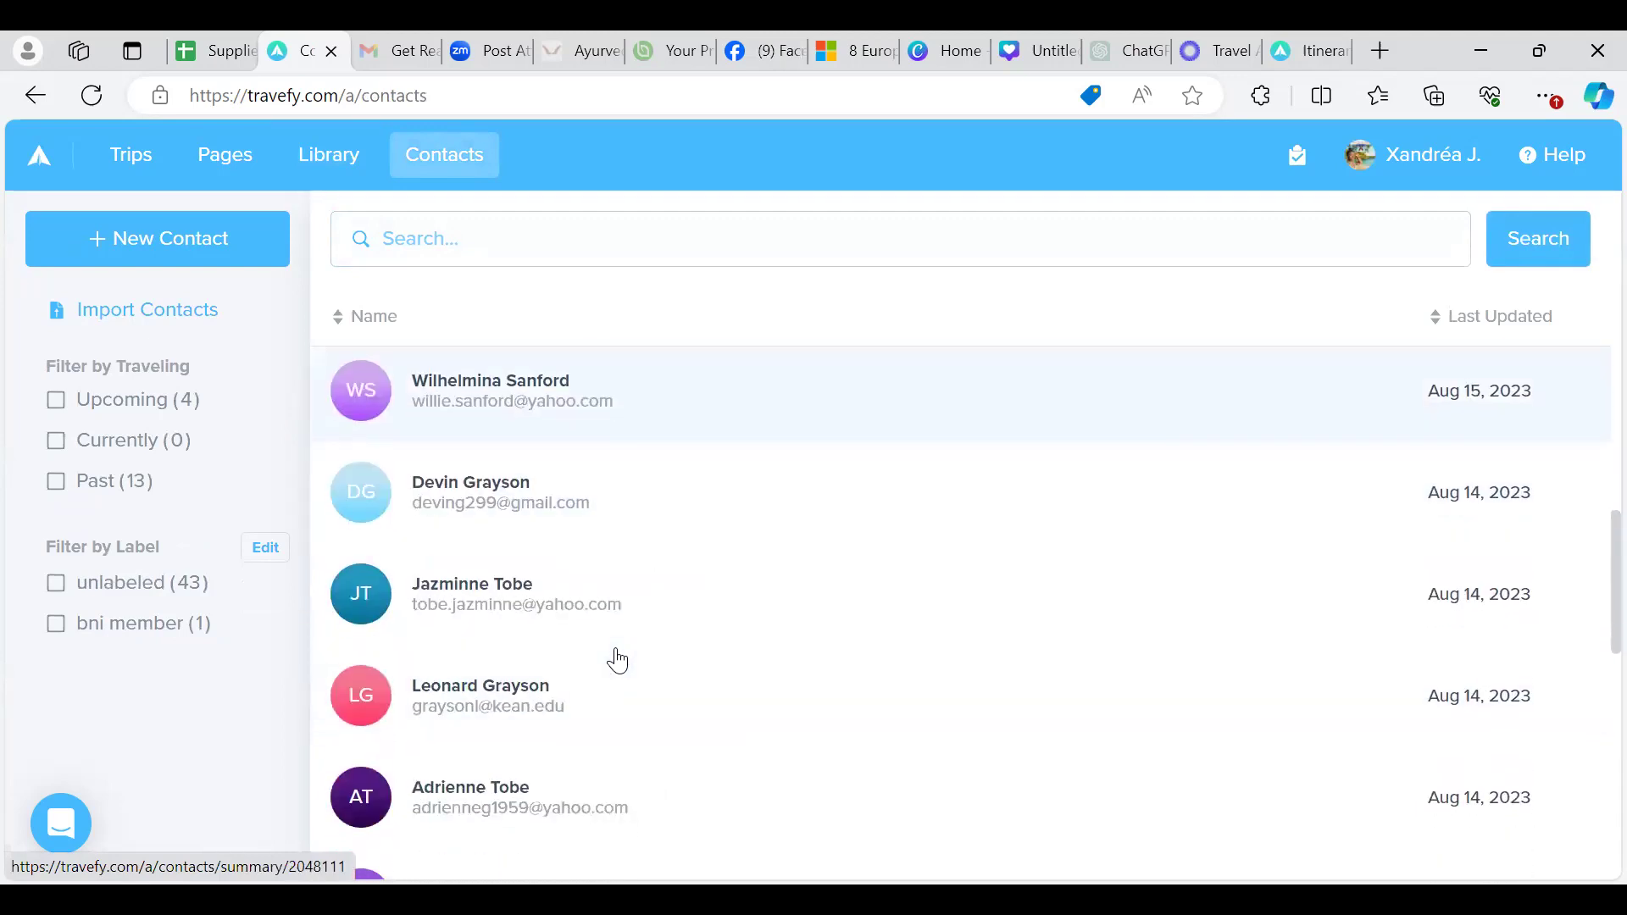
{"action": "scroll", "coordinate": [617, 660], "scroll_direction": "up", "scroll_amount": 15}
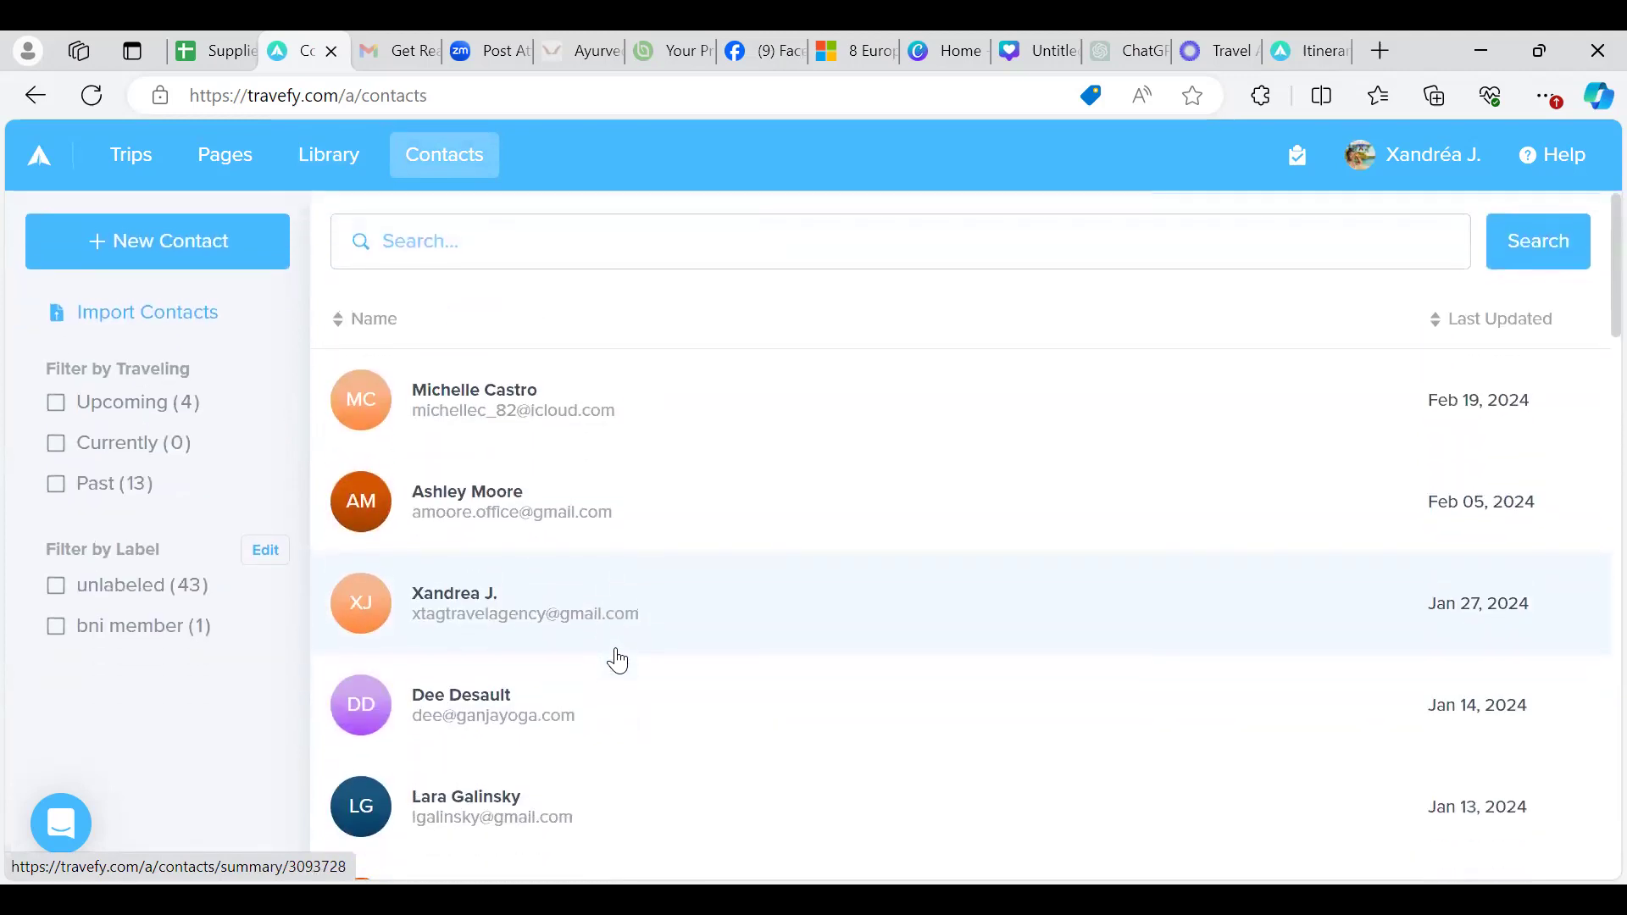
Create a new contact, look over its blank name, tasks and details fields, and close it without entering a name
{"action": "left_click", "coordinate": [130, 238]}
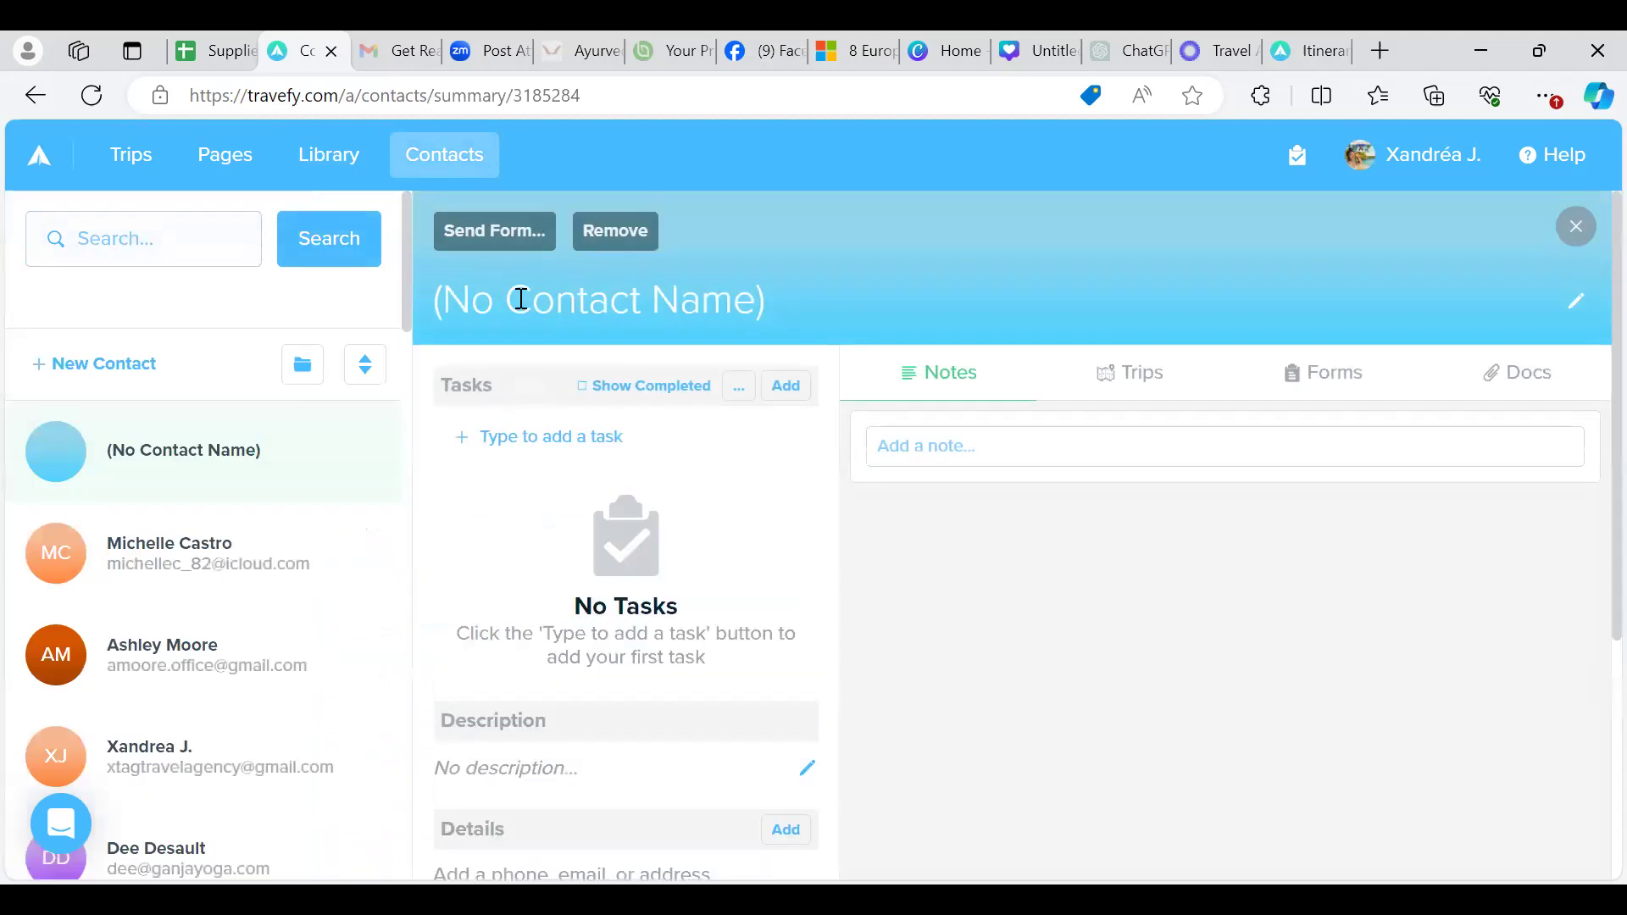
{"action": "triple_click", "coordinate": [738, 309]}
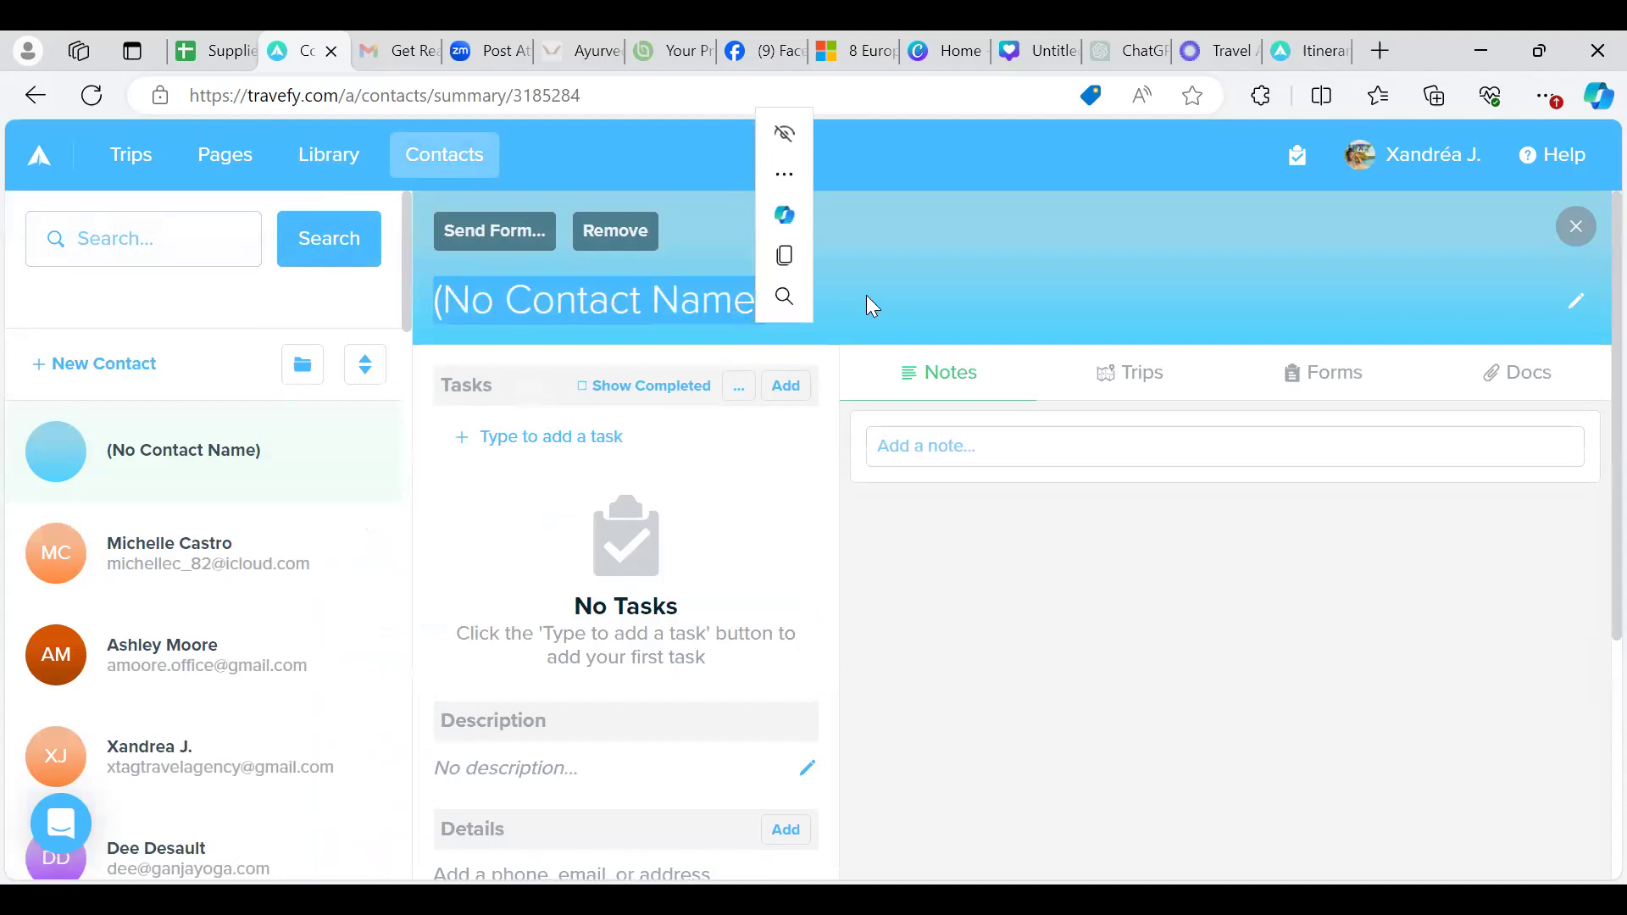
{"action": "left_click", "coordinate": [1580, 307]}
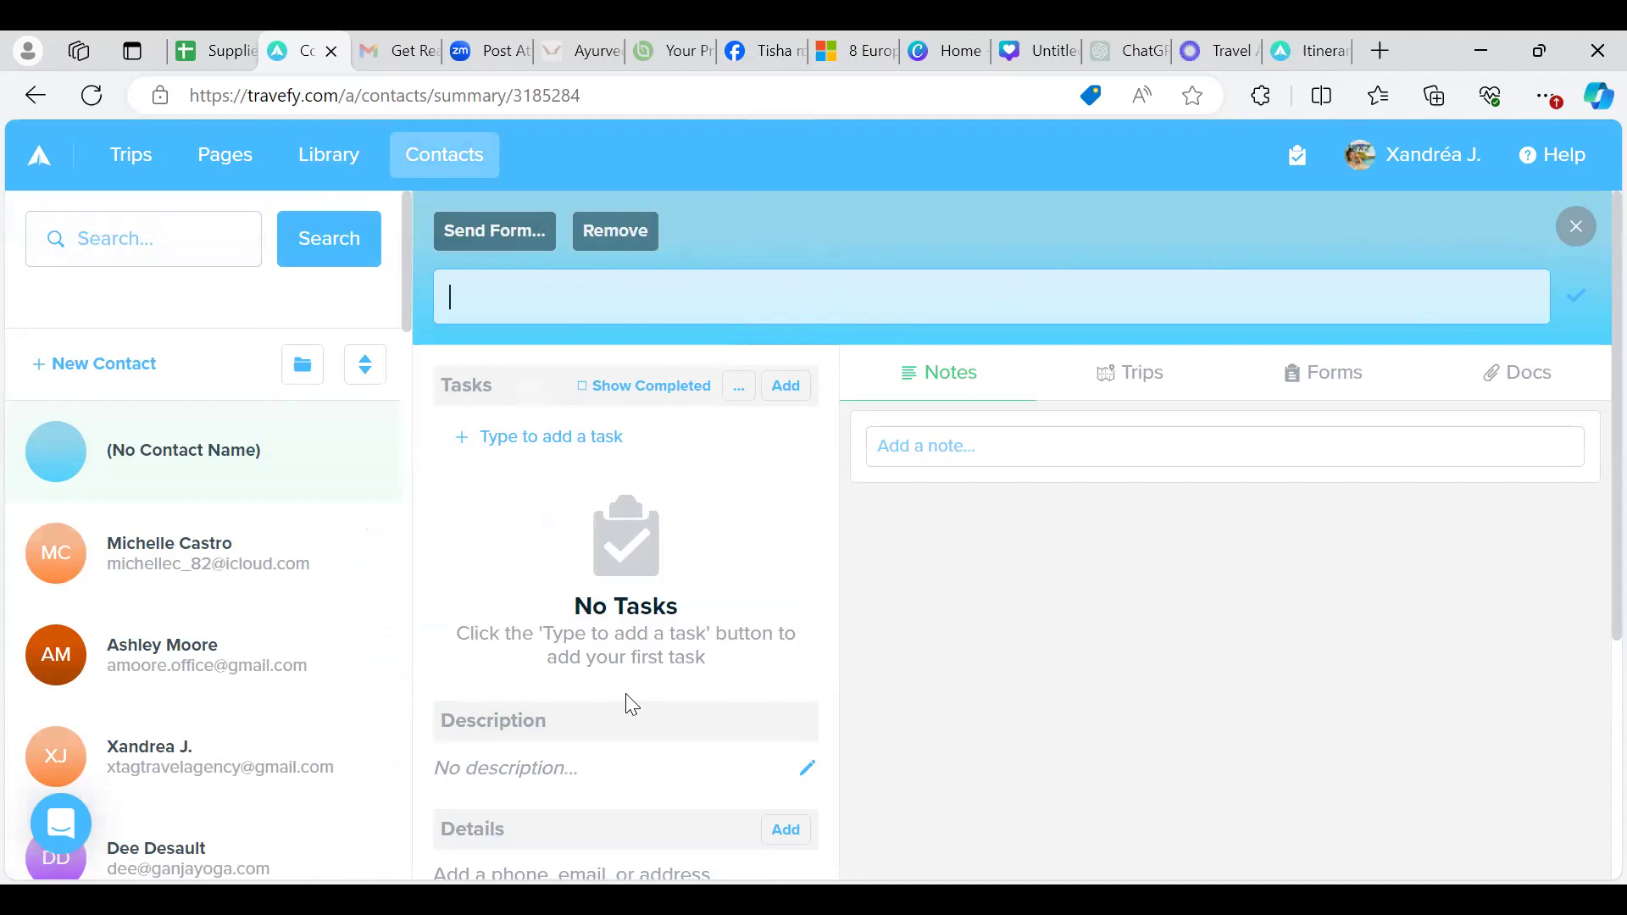
{"action": "scroll", "coordinate": [625, 695], "scroll_direction": "down", "scroll_amount": 3}
{"action": "scroll", "coordinate": [632, 705], "scroll_direction": "down", "scroll_amount": 1}
{"action": "left_click", "coordinate": [1573, 227]}
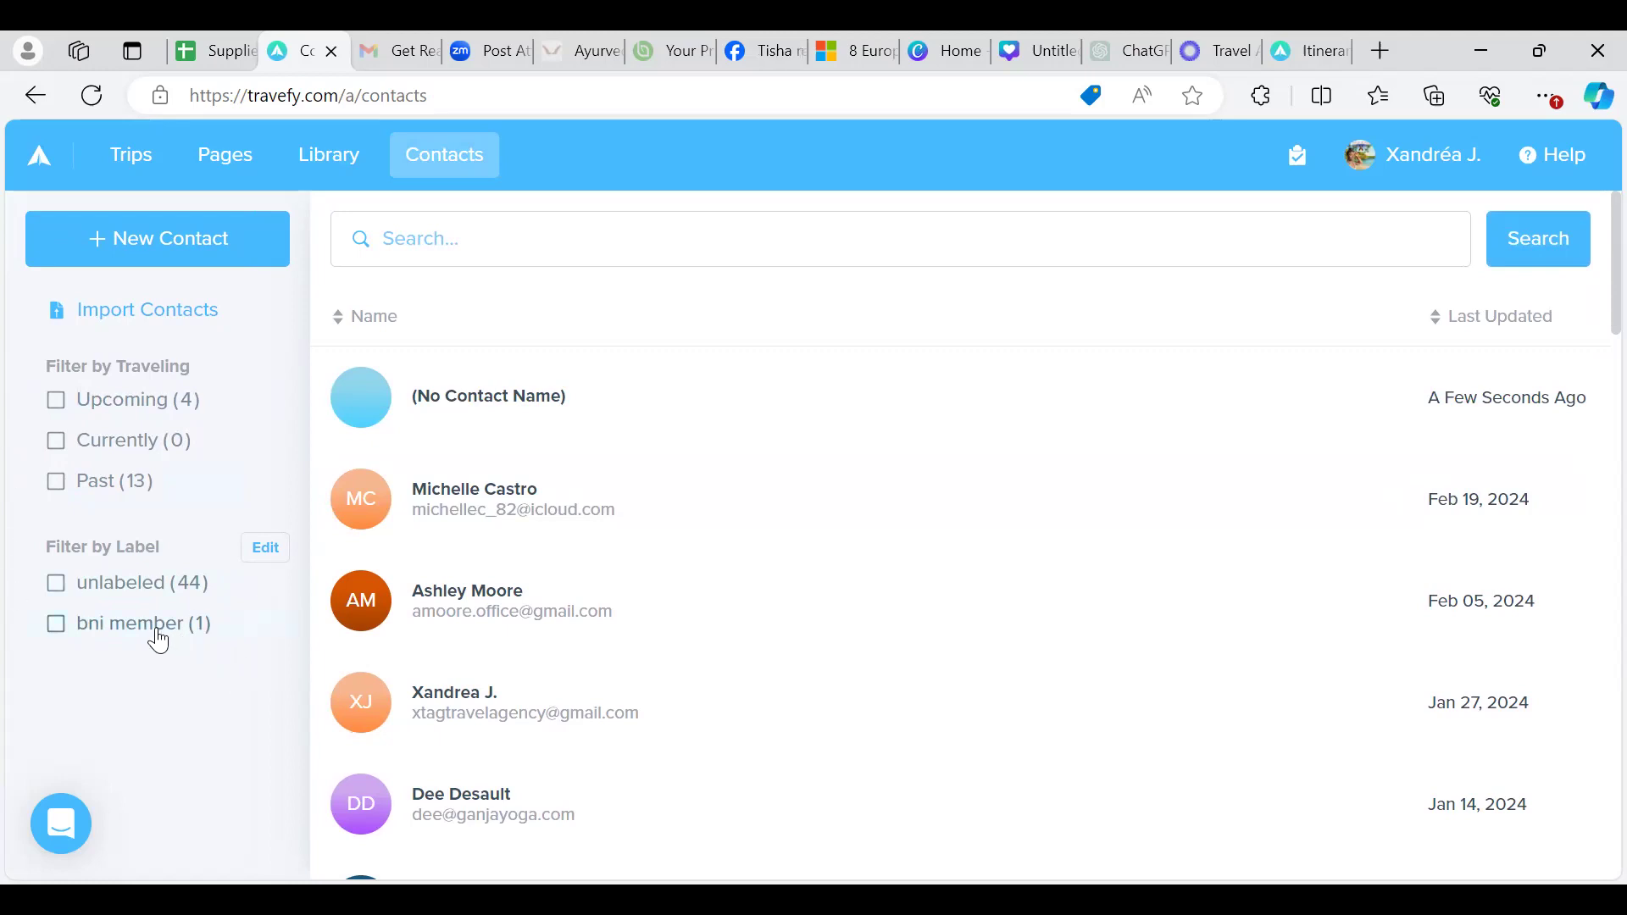
Filter the contacts by the bni member label, clear that filter, and filter by unlabeled contacts instead
{"action": "left_click", "coordinate": [159, 632]}
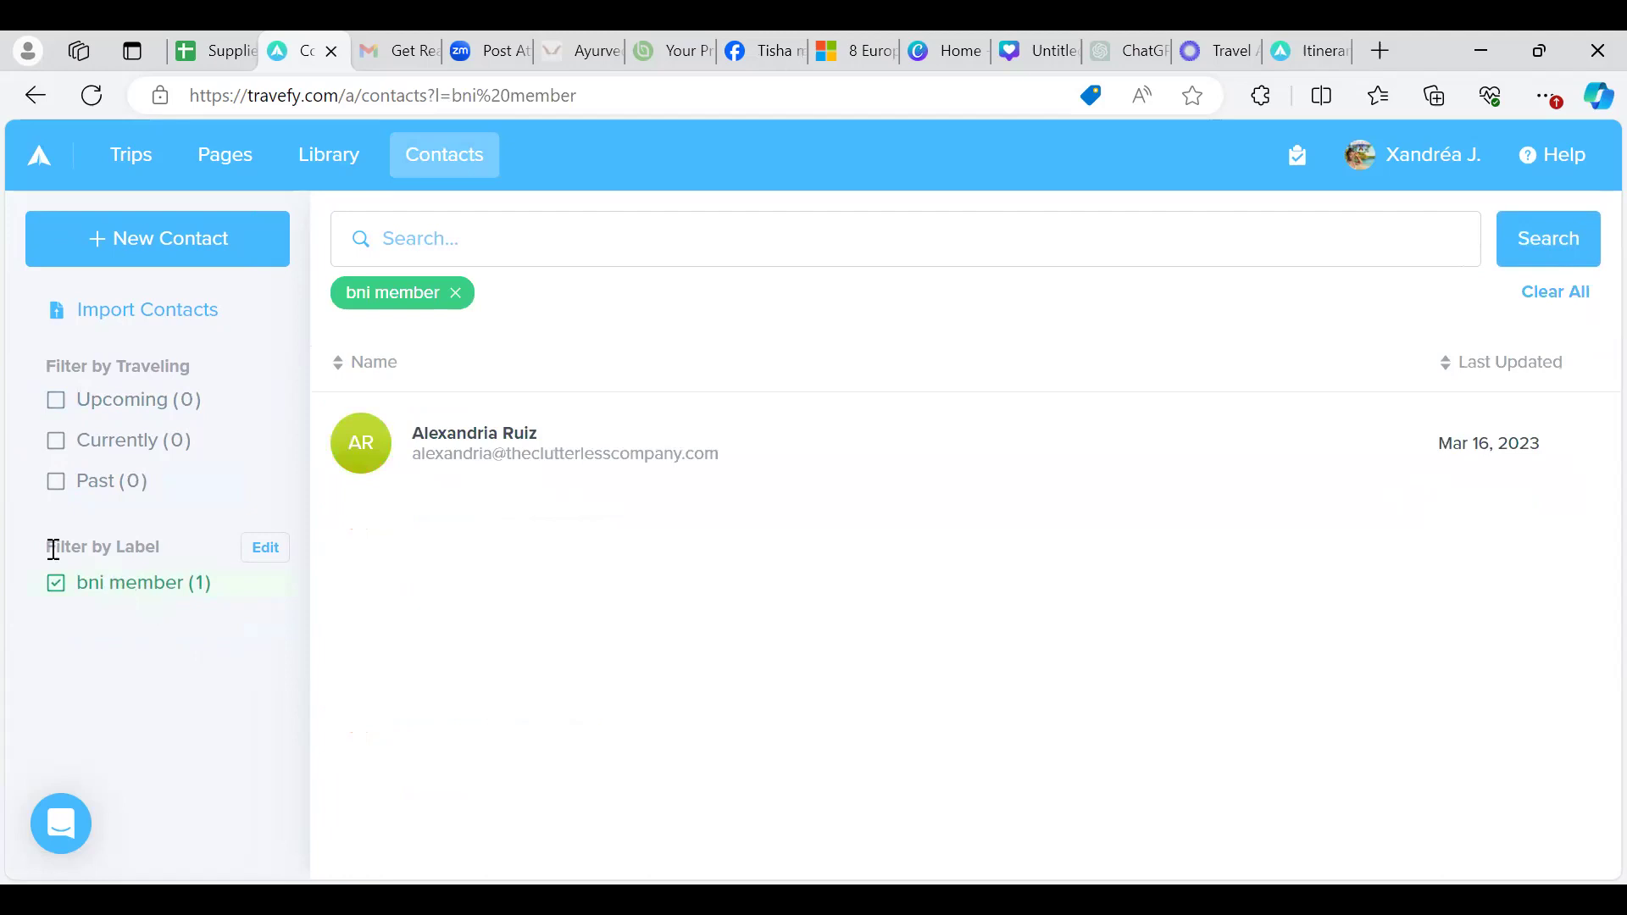
{"action": "left_click", "coordinate": [59, 585]}
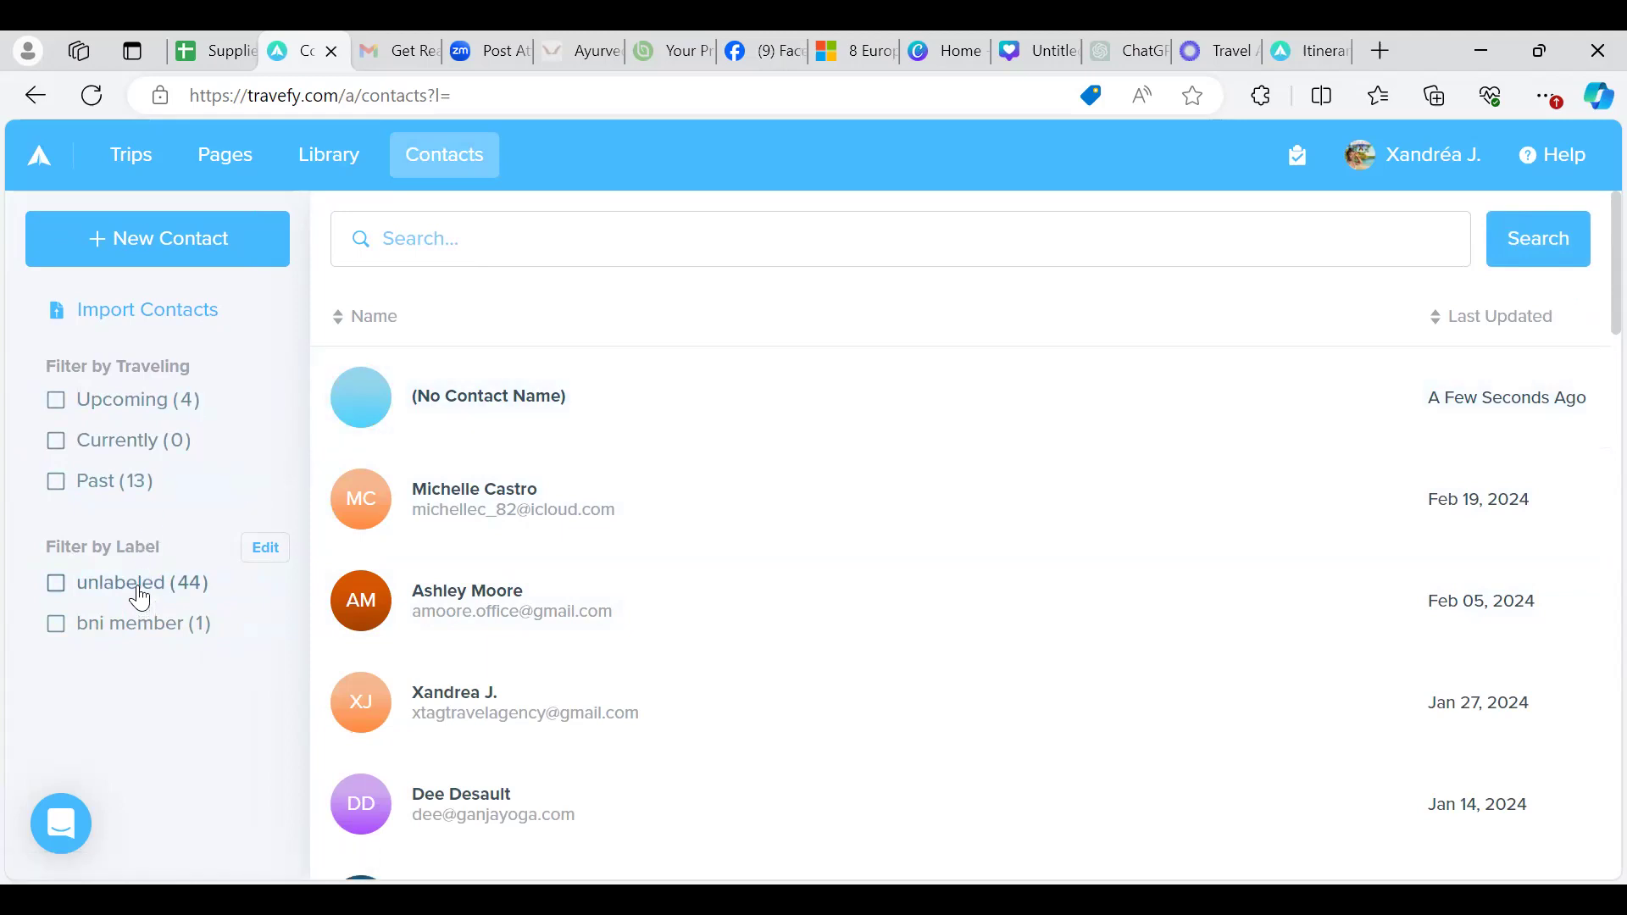
{"action": "left_click", "coordinate": [141, 598]}
{"action": "scroll", "coordinate": [689, 602], "scroll_direction": "down", "scroll_amount": 5}
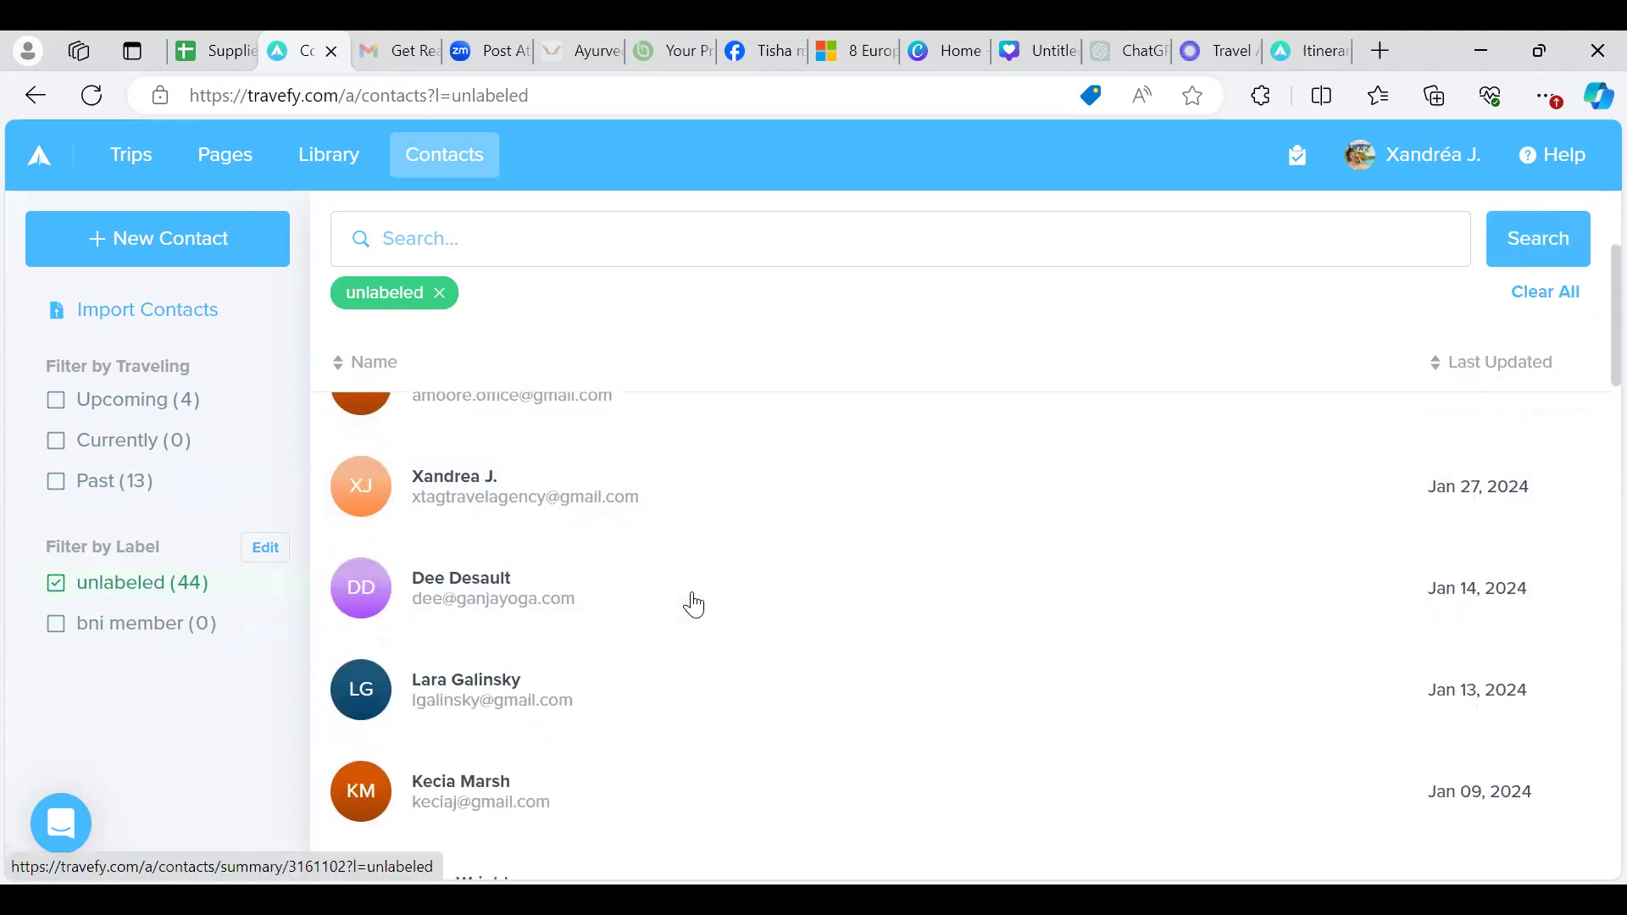
Open the unlabeled contact last updated Jan 09, 2024 and enter the label KPTA mom
{"action": "left_click", "coordinate": [475, 574]}
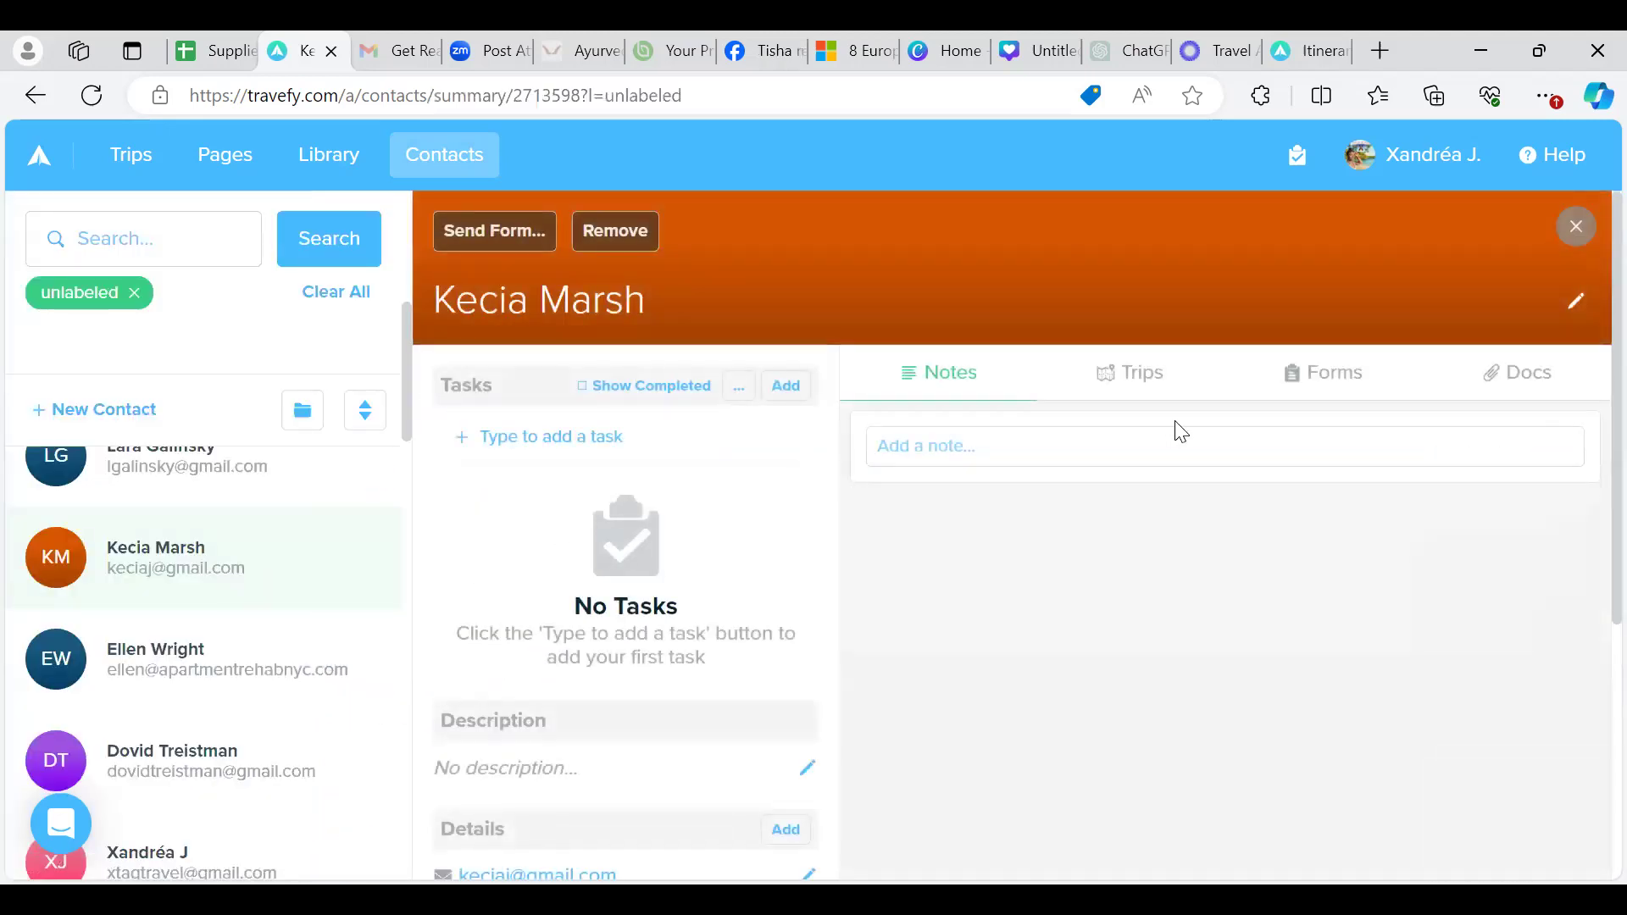
{"action": "scroll", "coordinate": [721, 534], "scroll_direction": "down", "scroll_amount": 4}
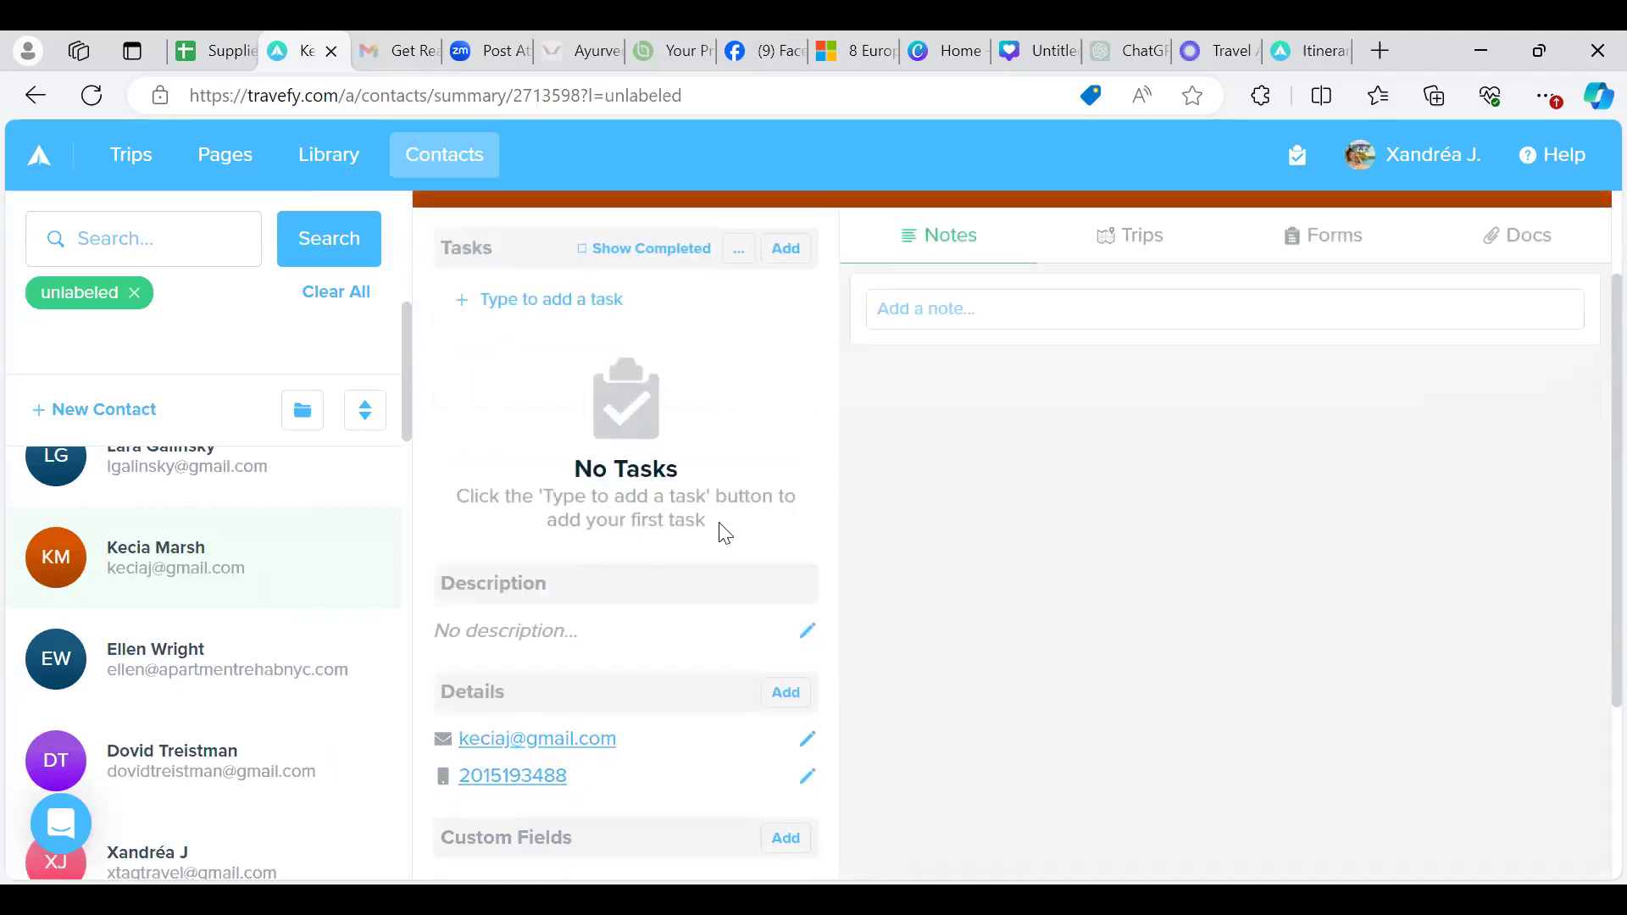
{"action": "scroll", "coordinate": [725, 534], "scroll_direction": "down", "scroll_amount": 1}
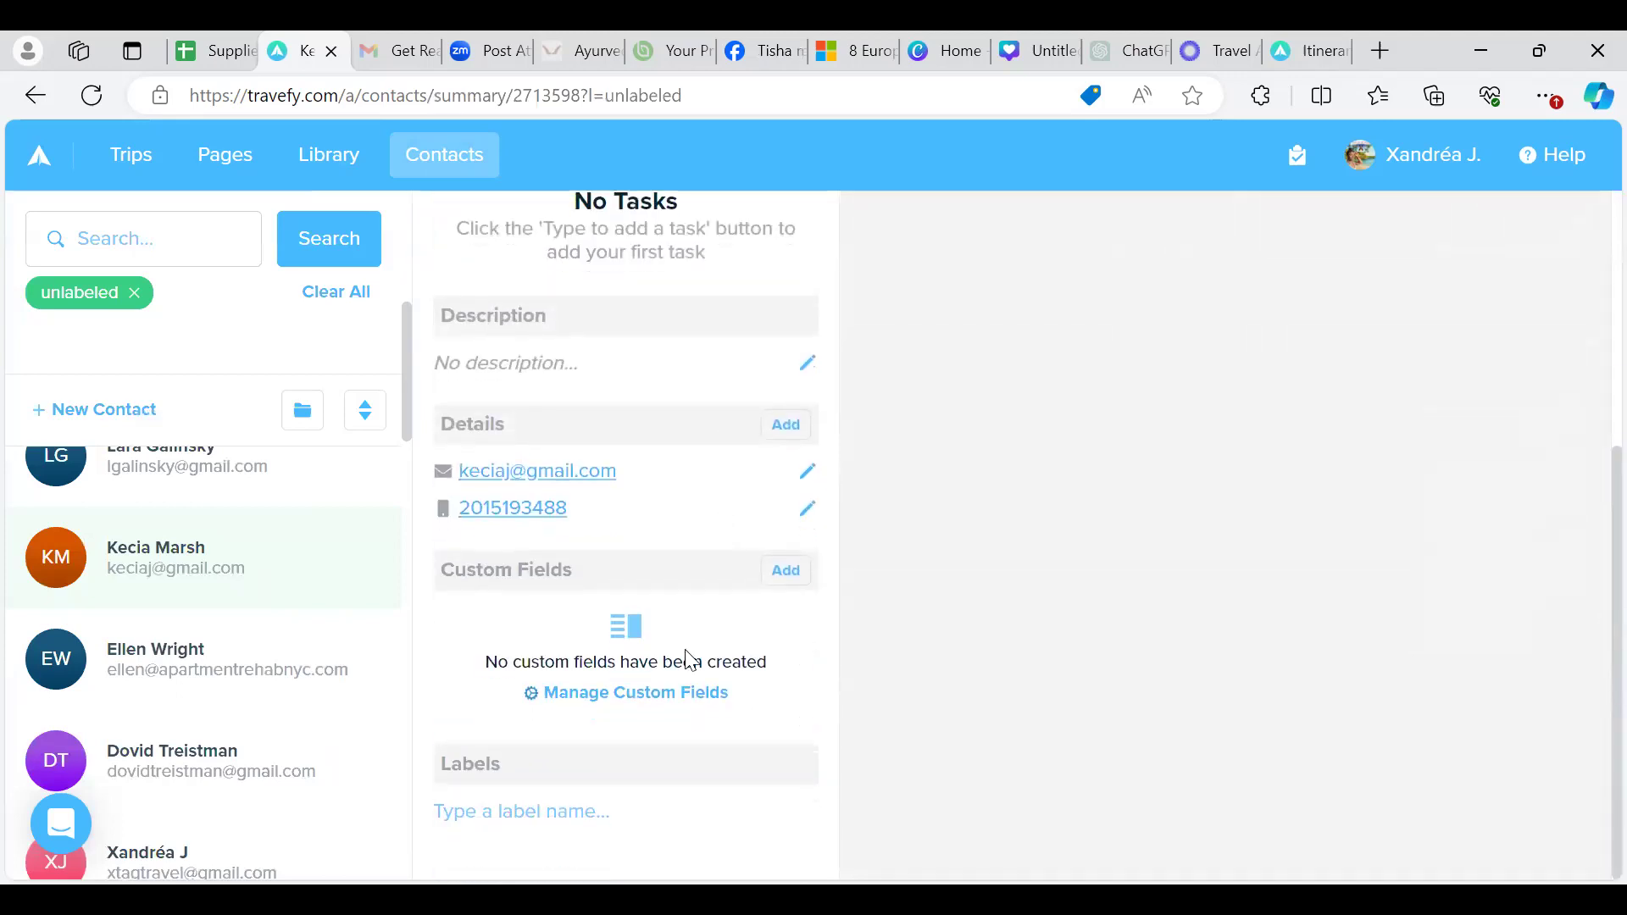
{"action": "left_click", "coordinate": [632, 811]}
{"action": "type", "text": "KPTA mom"}
{"action": "key", "text": "Return"}
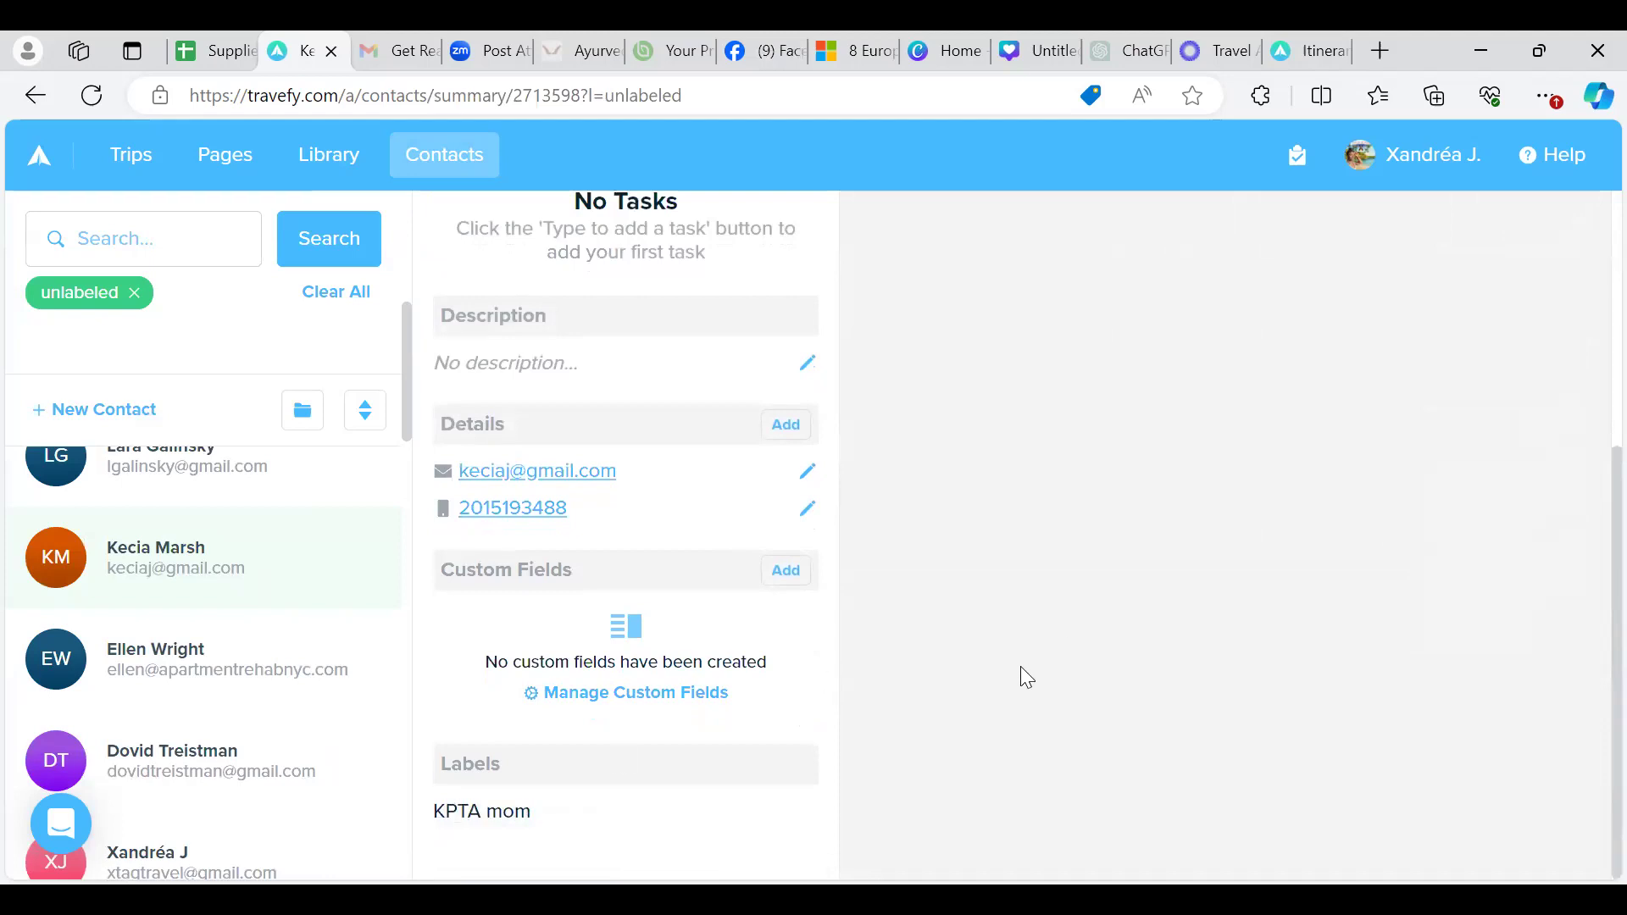
Look over the contact's tasks, details, custom fields and notes, and close the record
{"action": "scroll", "coordinate": [732, 738], "scroll_direction": "up", "scroll_amount": 5}
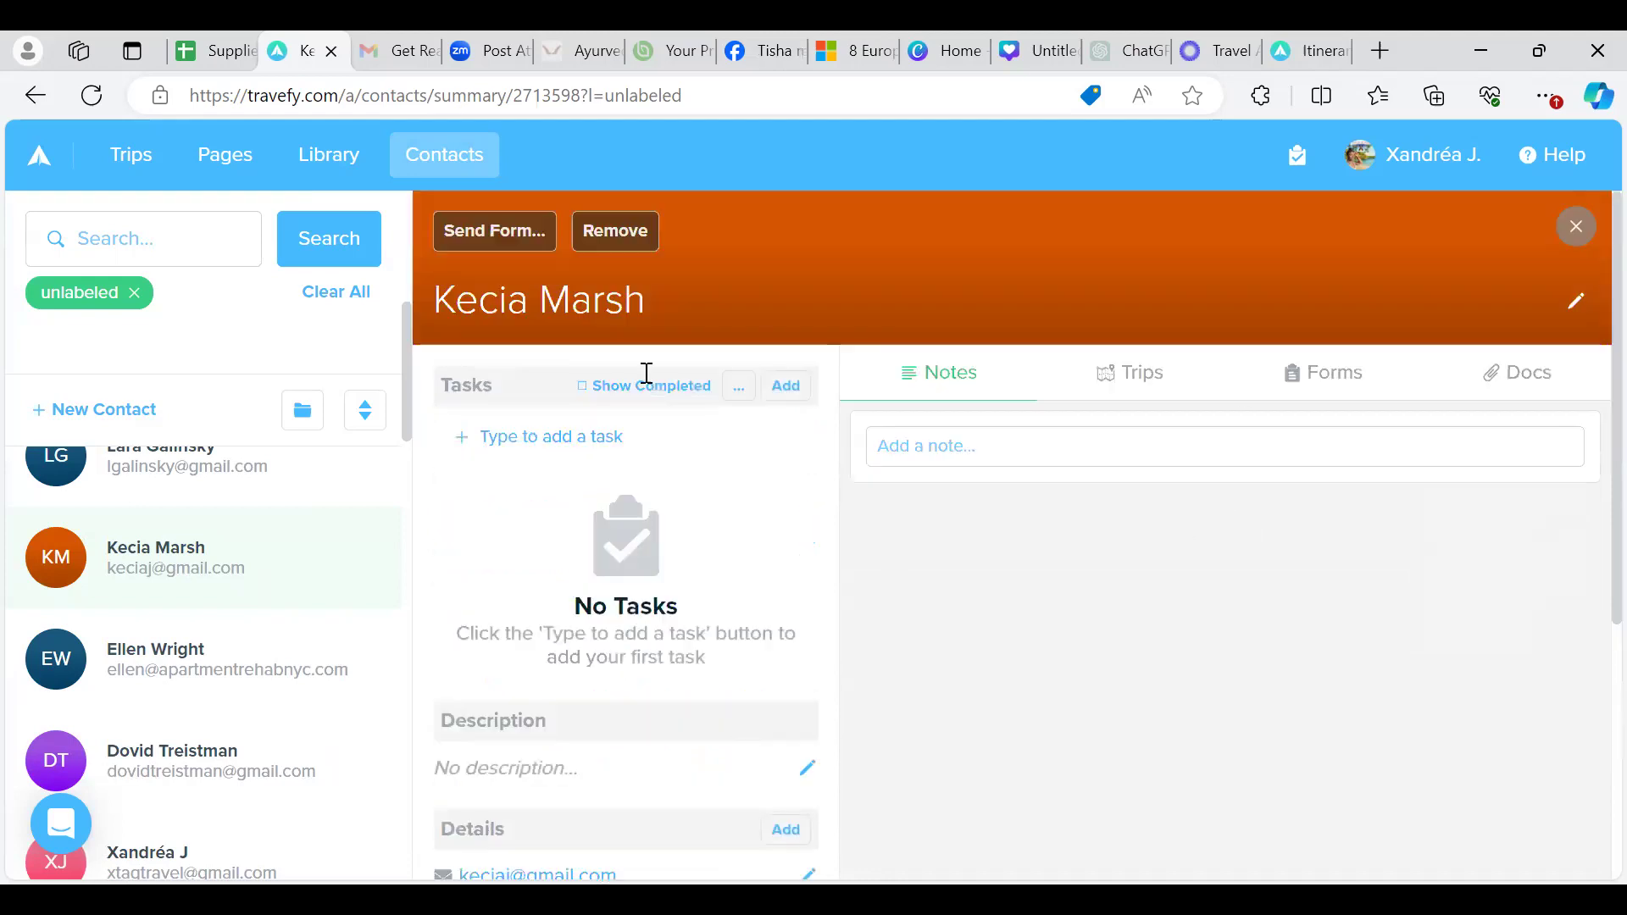
{"action": "scroll", "coordinate": [1478, 490], "scroll_direction": "down", "scroll_amount": 5}
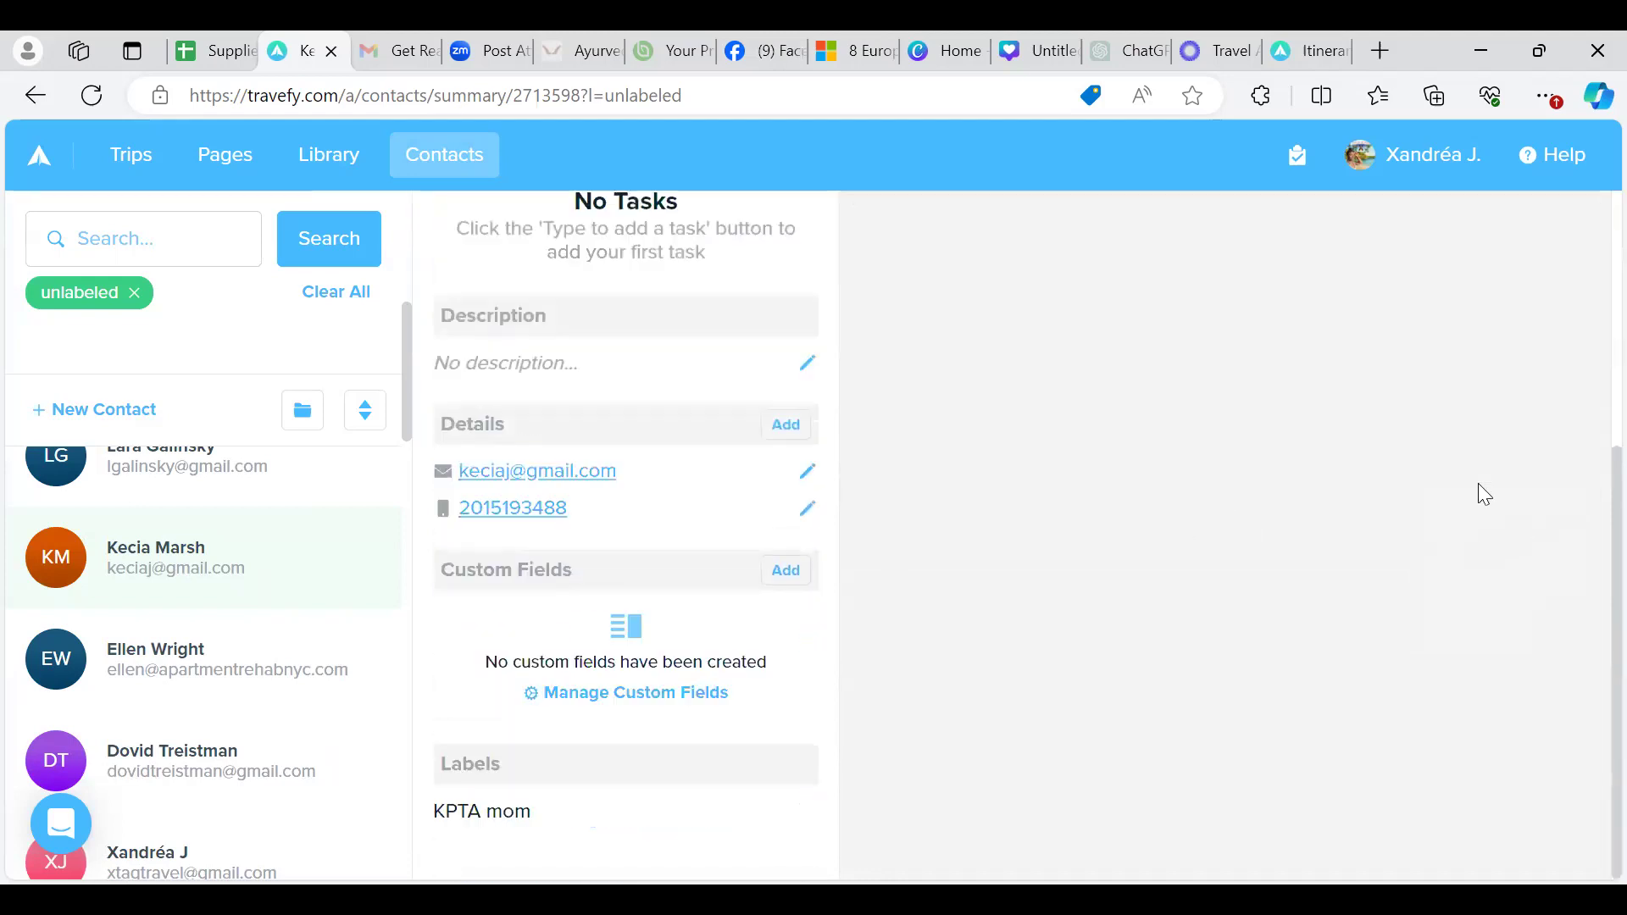
{"action": "scroll", "coordinate": [1479, 492], "scroll_direction": "down", "scroll_amount": 1}
{"action": "scroll", "coordinate": [1479, 492], "scroll_direction": "up", "scroll_amount": 5}
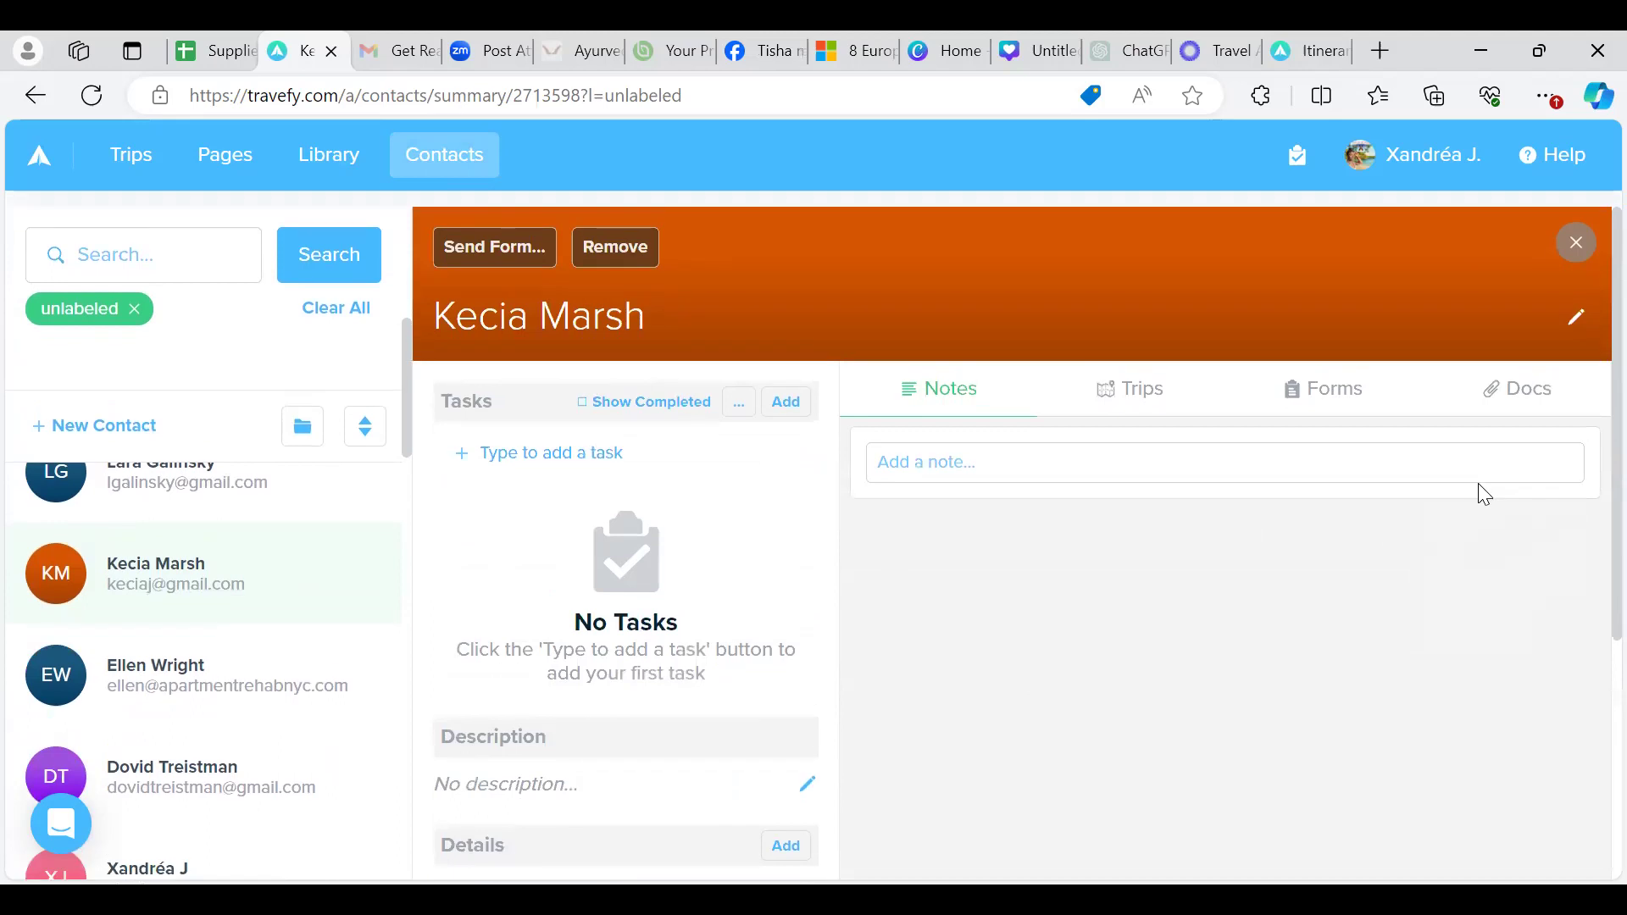
{"action": "scroll", "coordinate": [1483, 494], "scroll_direction": "down", "scroll_amount": 1}
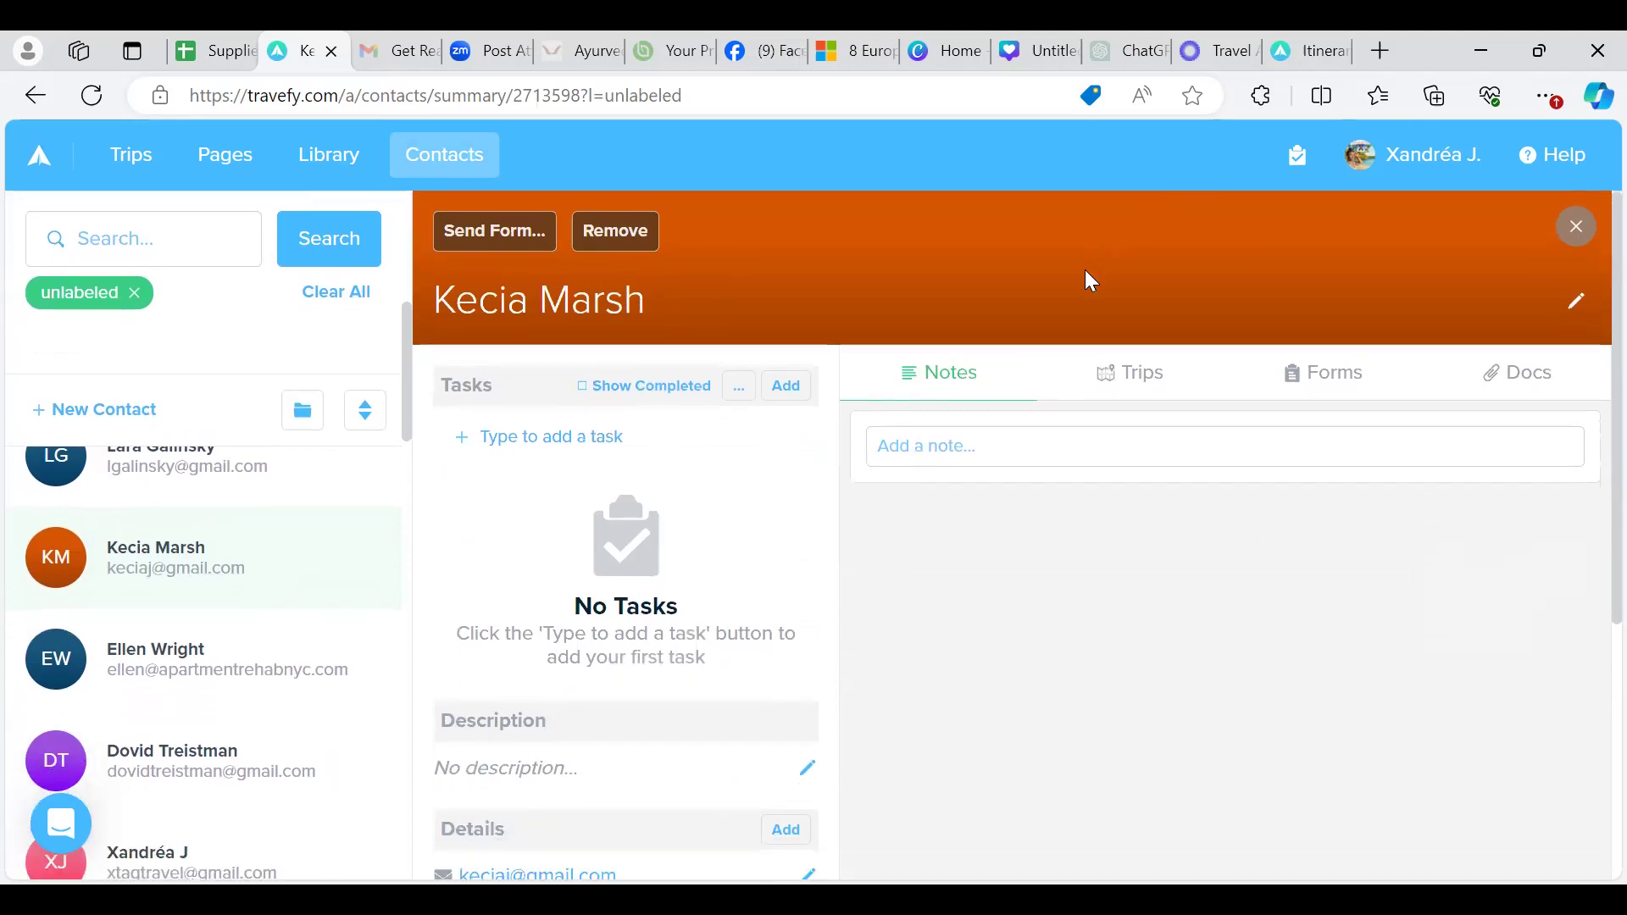
{"action": "left_click", "coordinate": [1576, 227]}
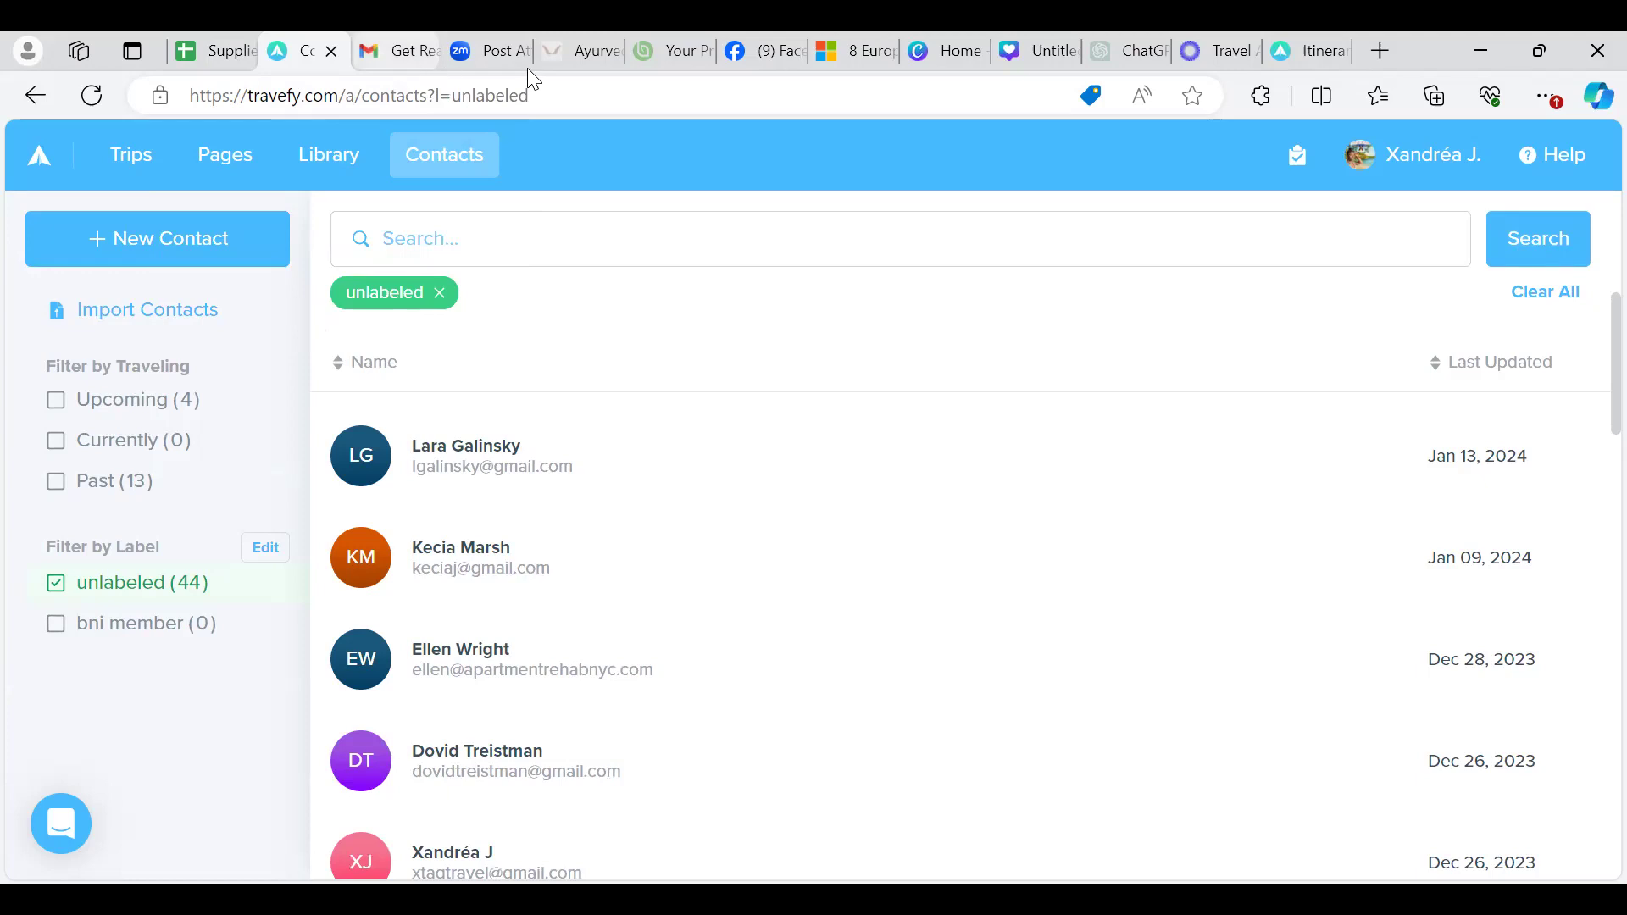
Switch to Gmail, search the mail for rental, and open the Rental Escapes Villa: Costa Rica, June 30-July 07 conversation
{"action": "left_click", "coordinate": [394, 51]}
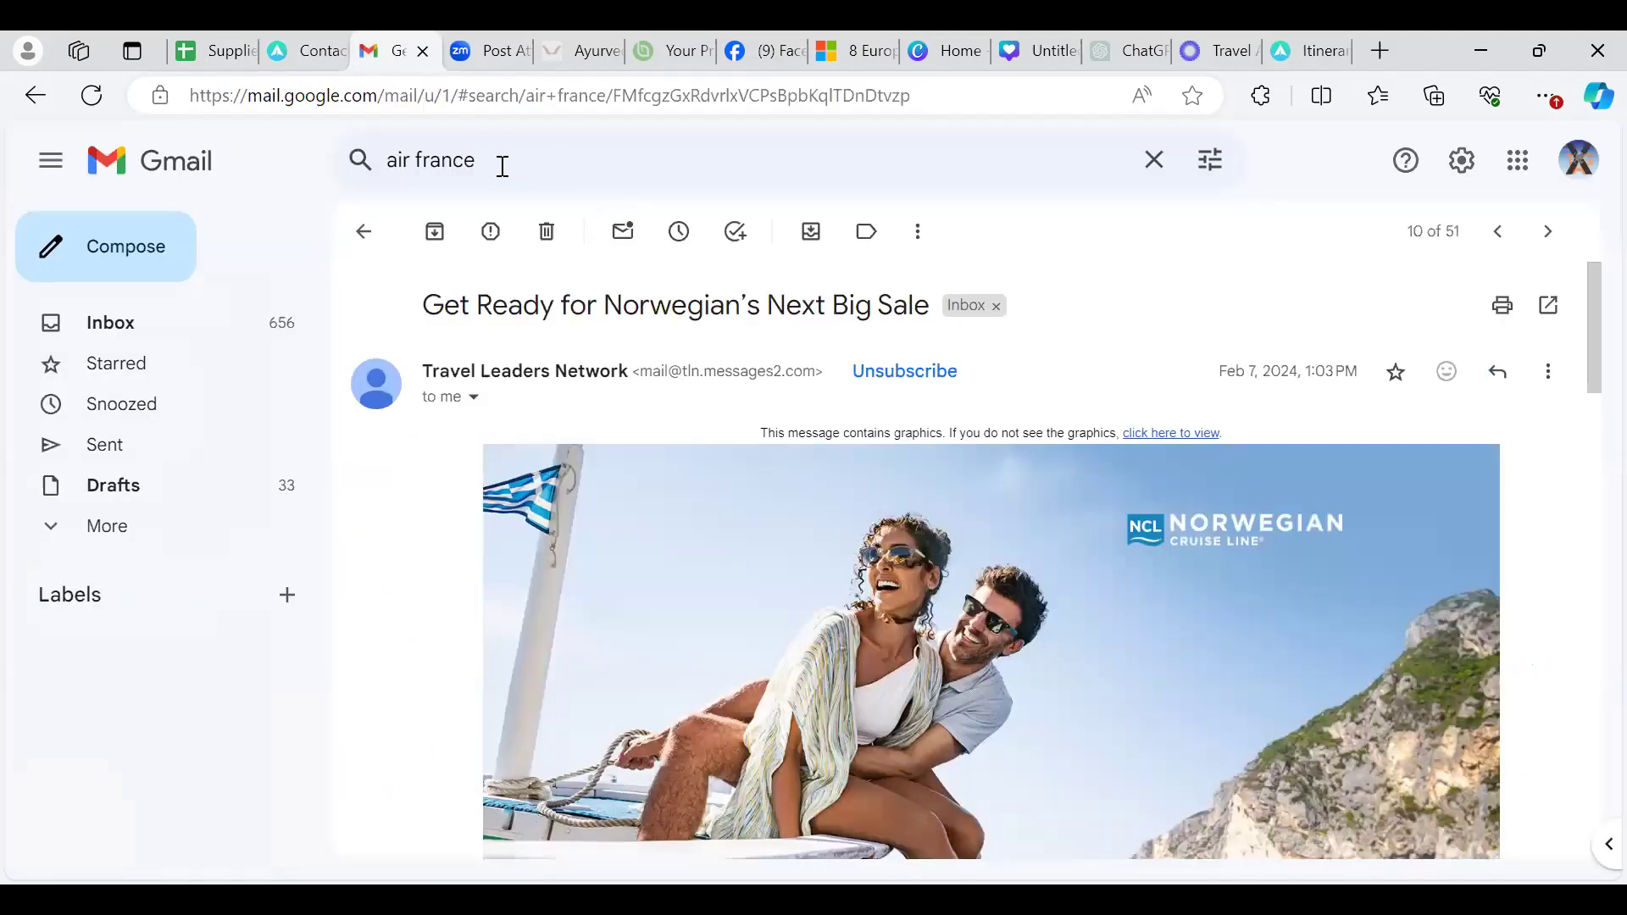
{"action": "left_click", "coordinate": [502, 166]}
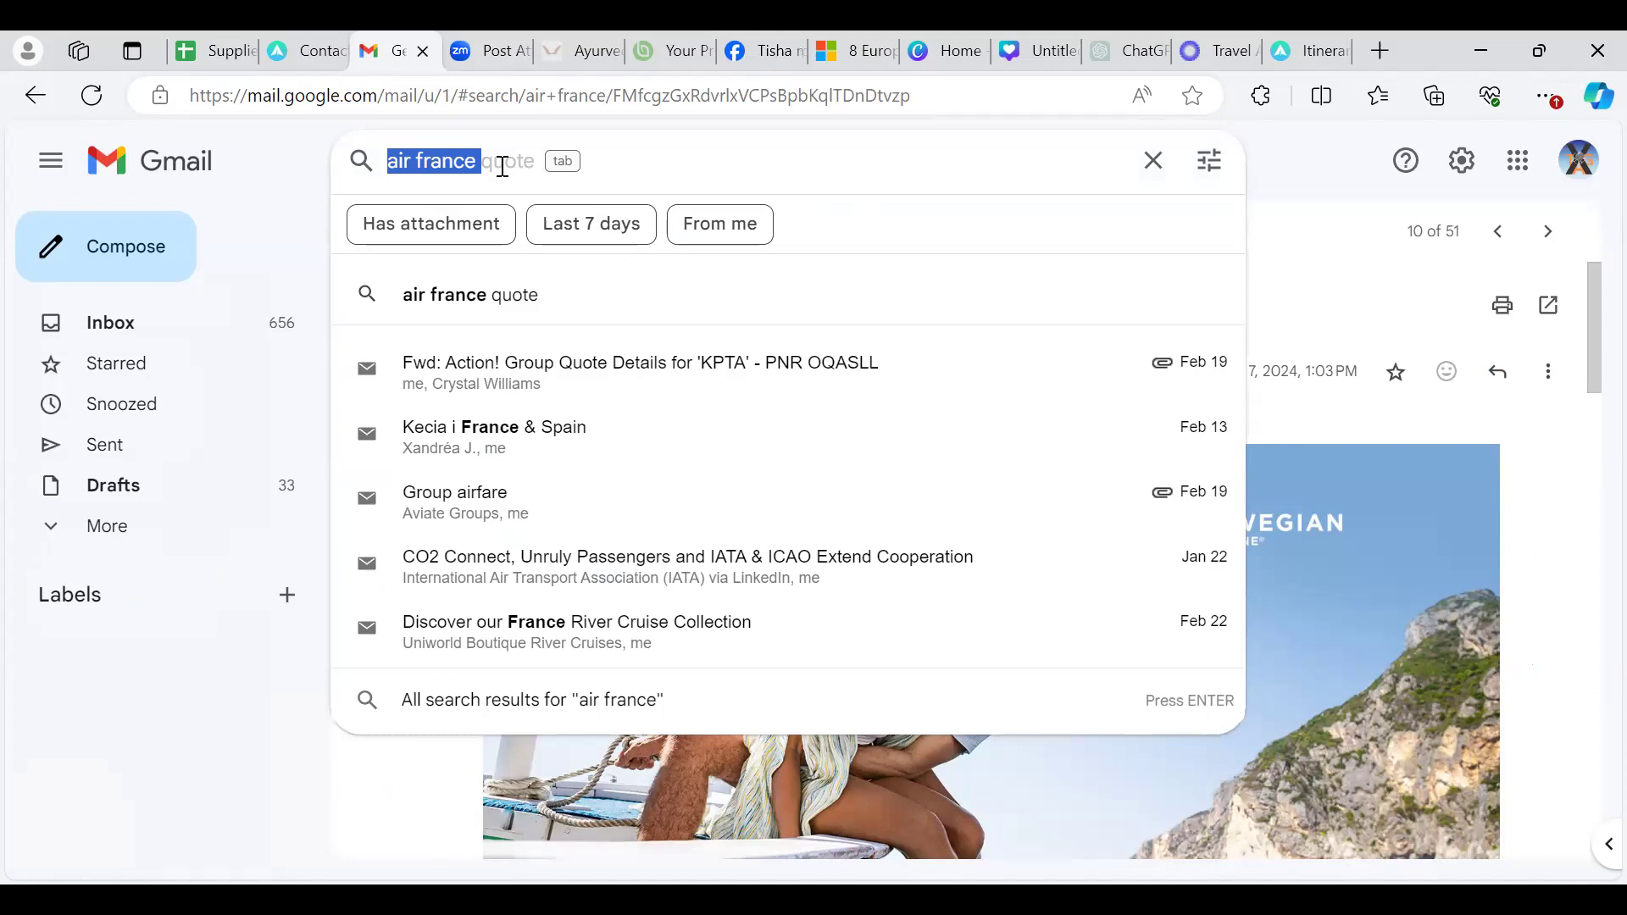
{"action": "type", "text": "re"}
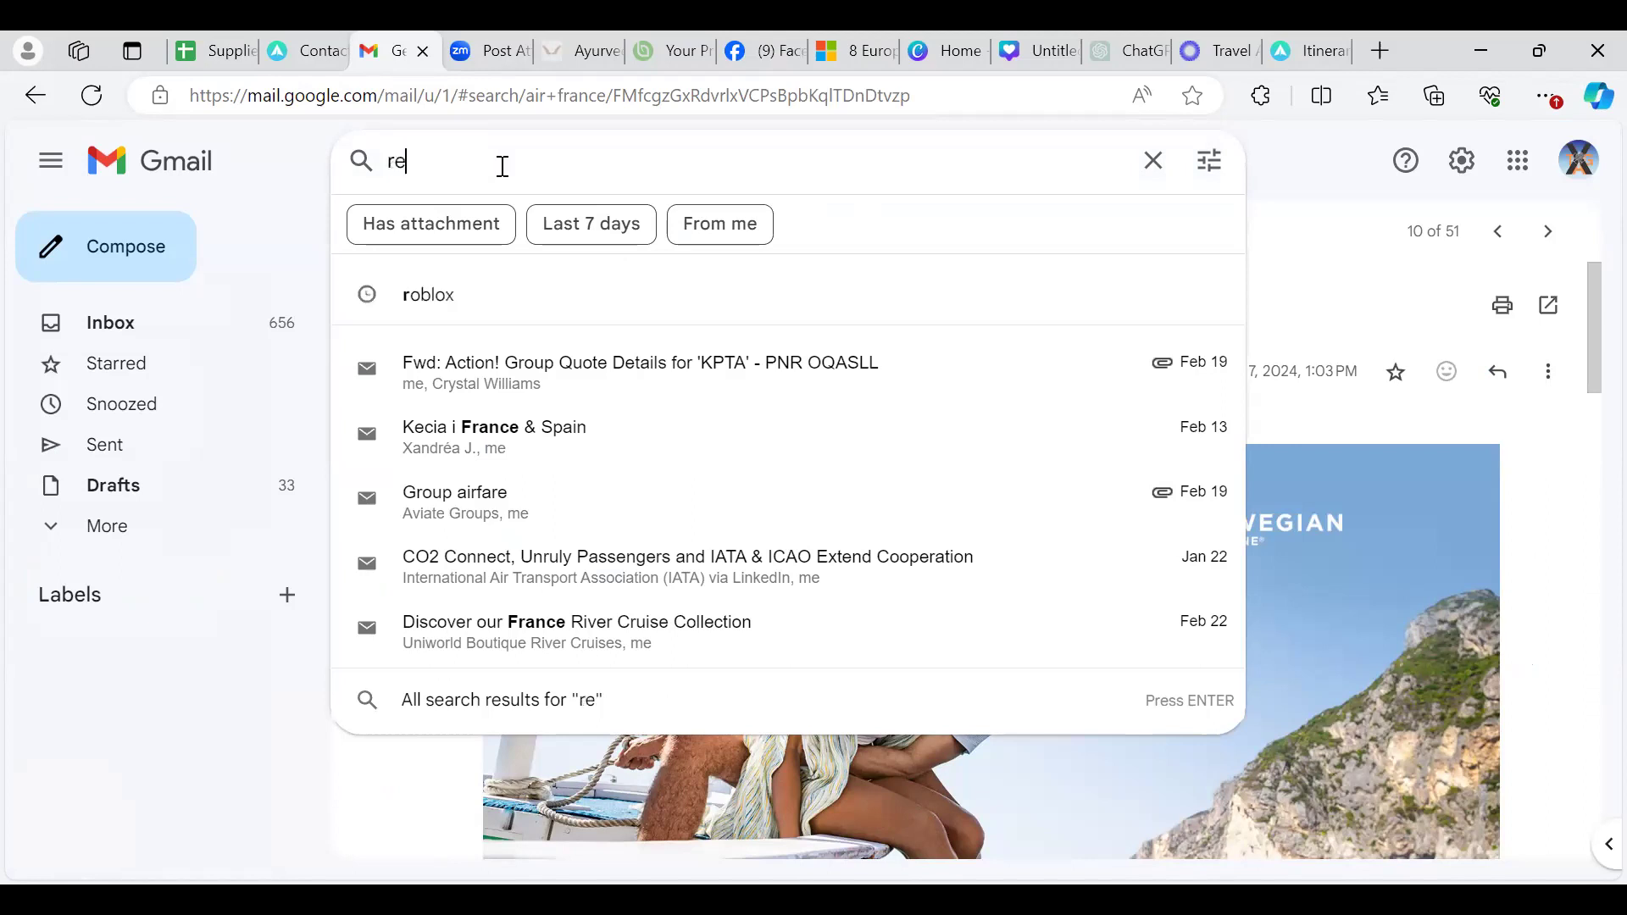
{"action": "type", "text": "ntal"}
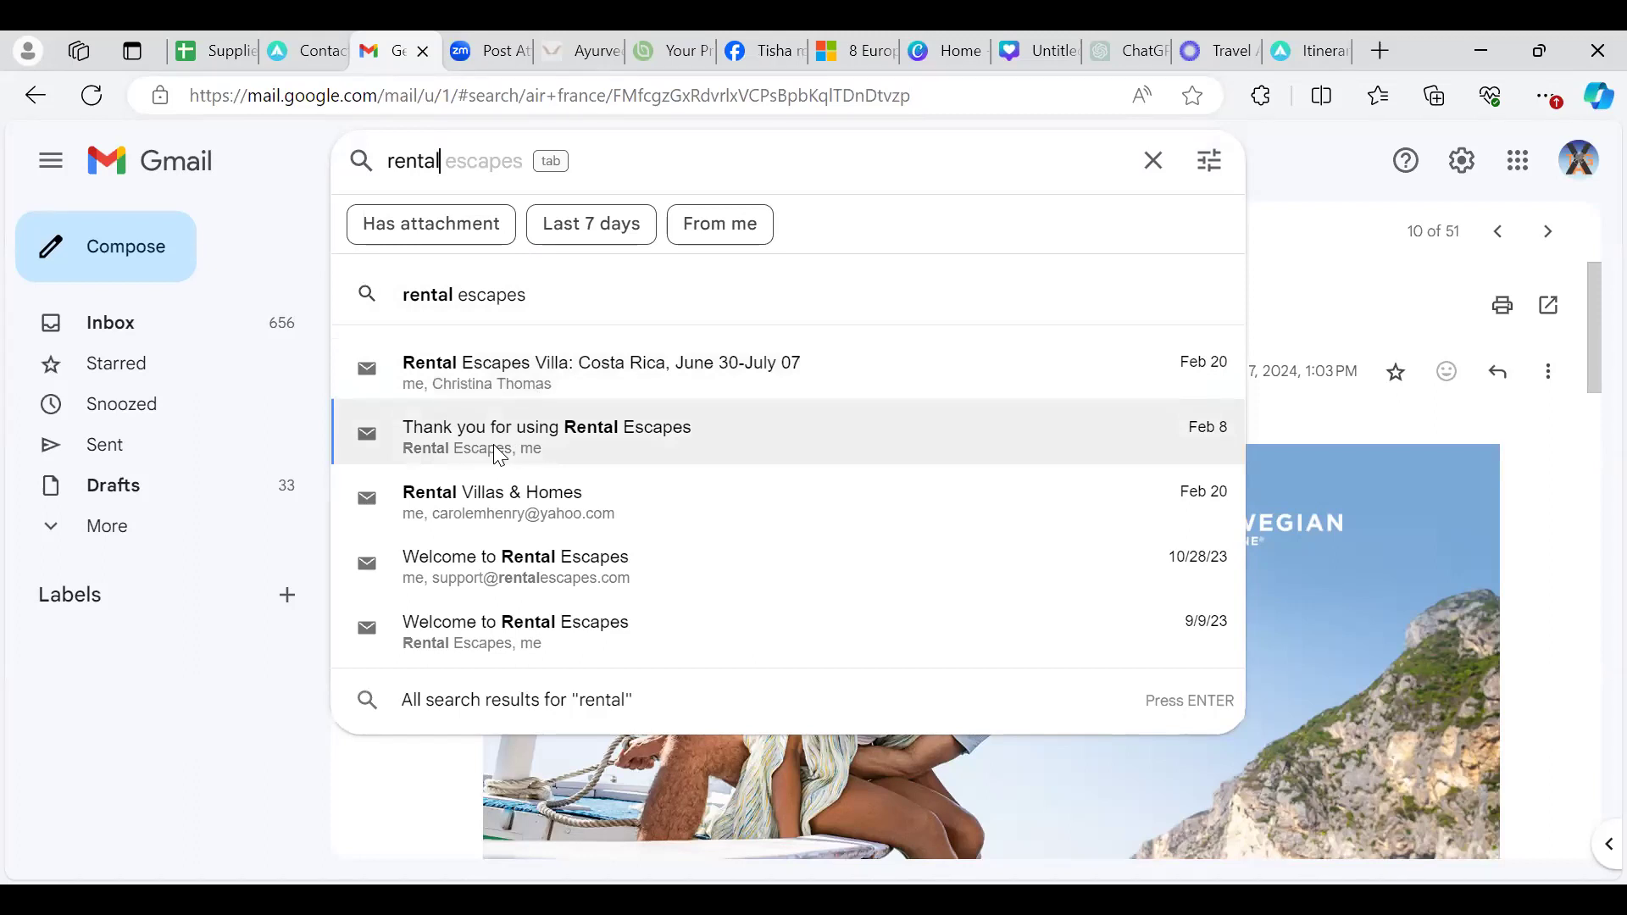
{"action": "left_click", "coordinate": [501, 376]}
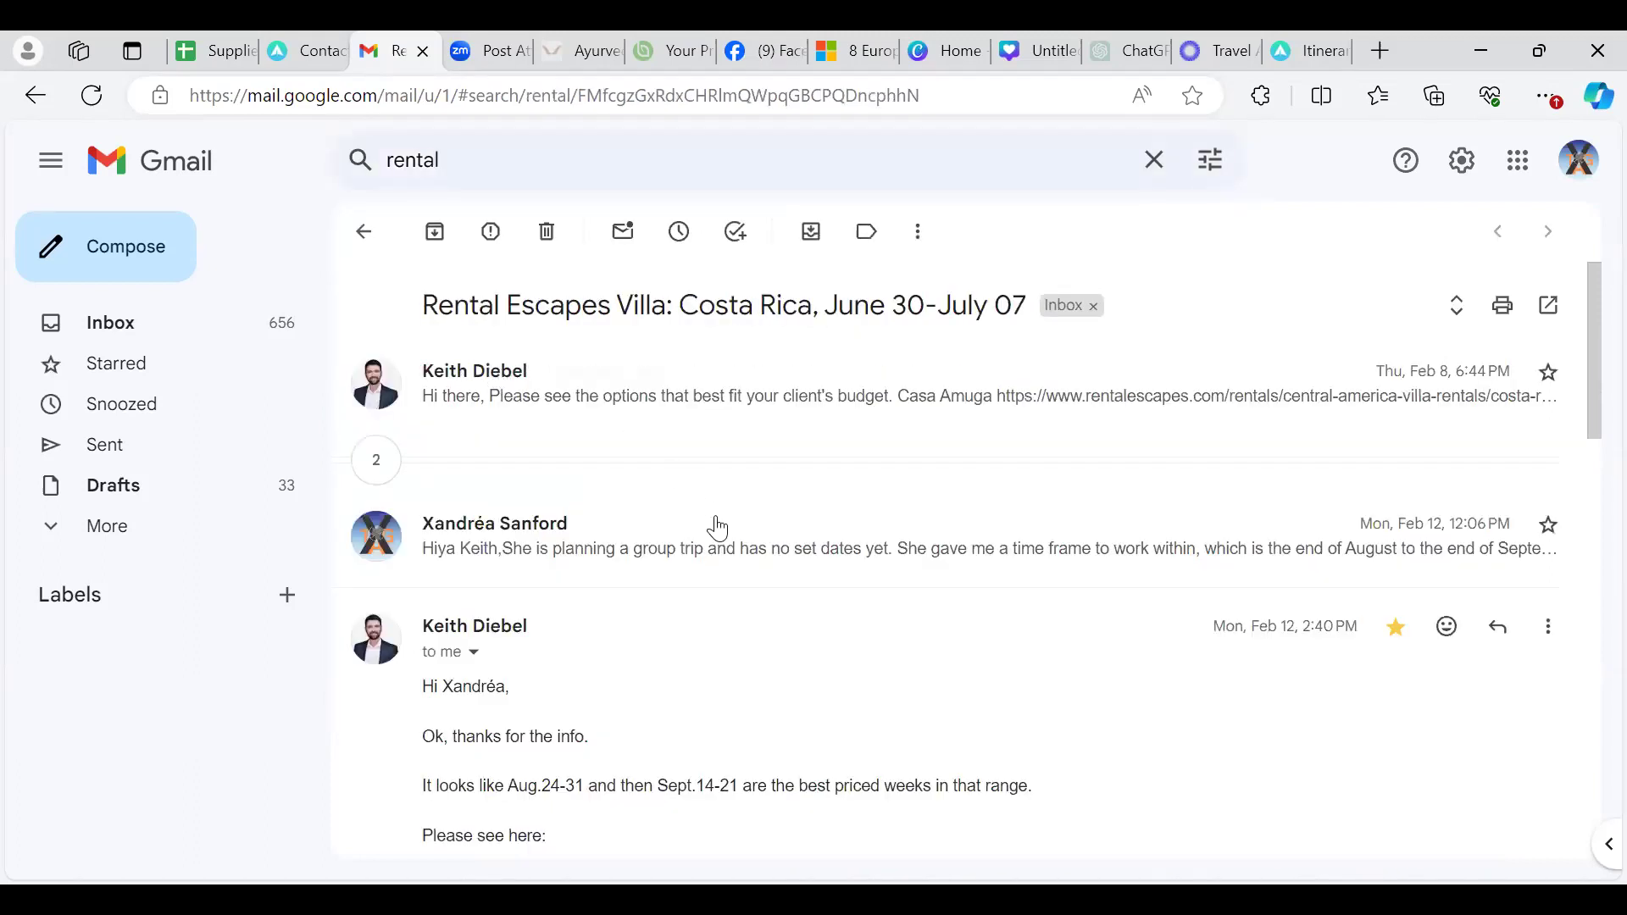
Read the supplier's Feb 12 reply in the conversation, covering the suggested weeks, villa links and prices
{"action": "scroll", "coordinate": [601, 695], "scroll_direction": "down", "scroll_amount": 3}
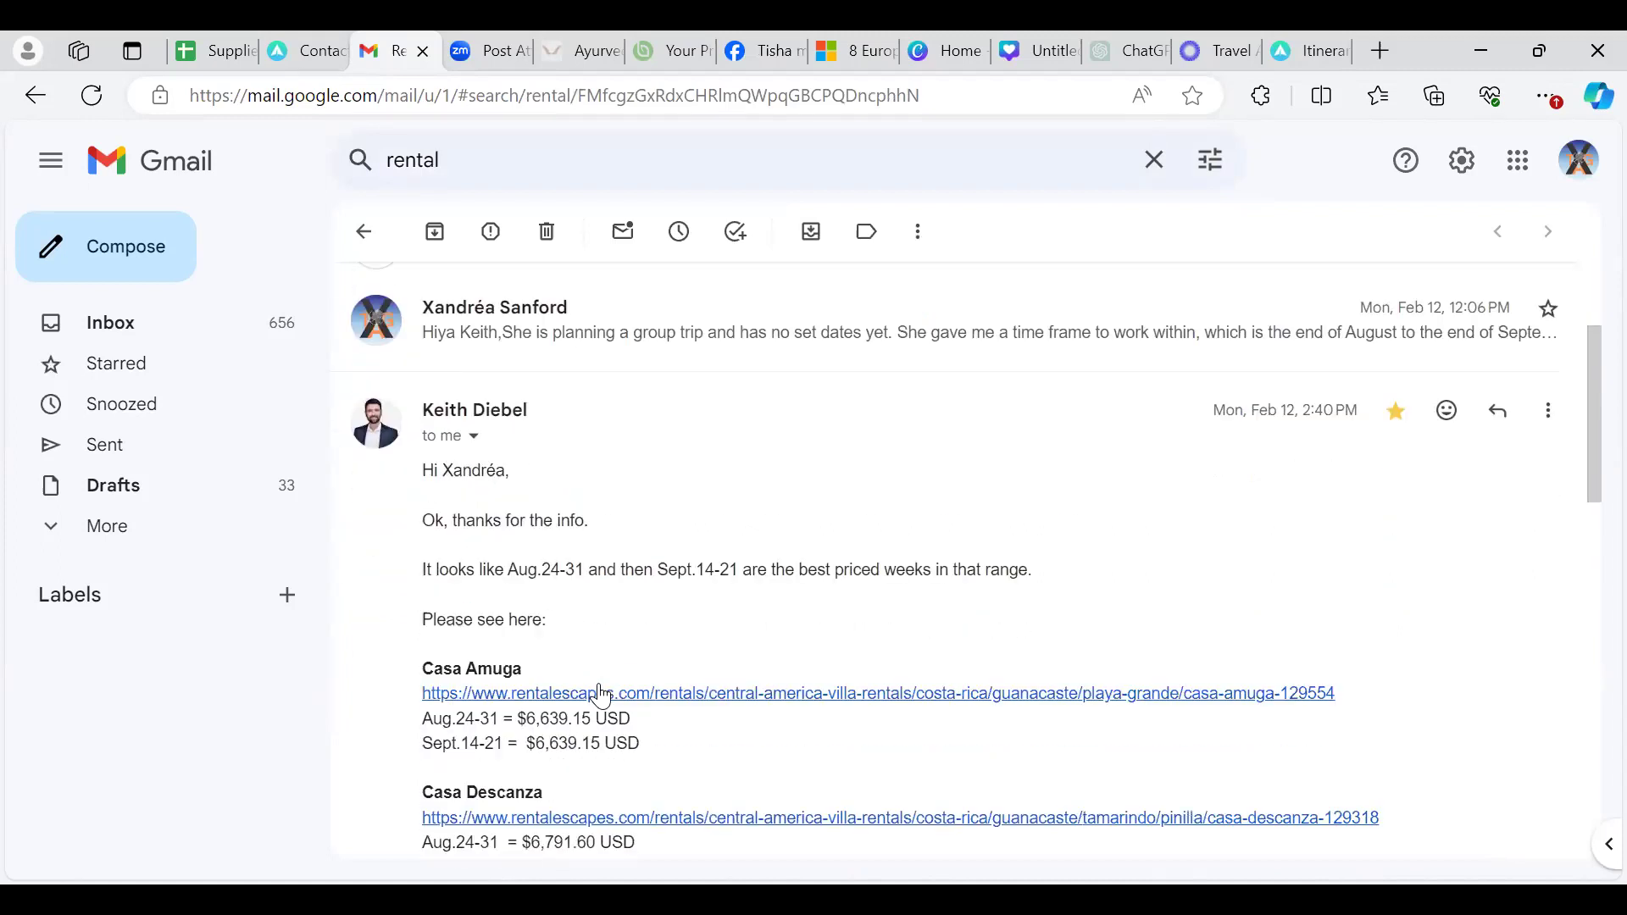
{"action": "scroll", "coordinate": [602, 695], "scroll_direction": "down", "scroll_amount": 1}
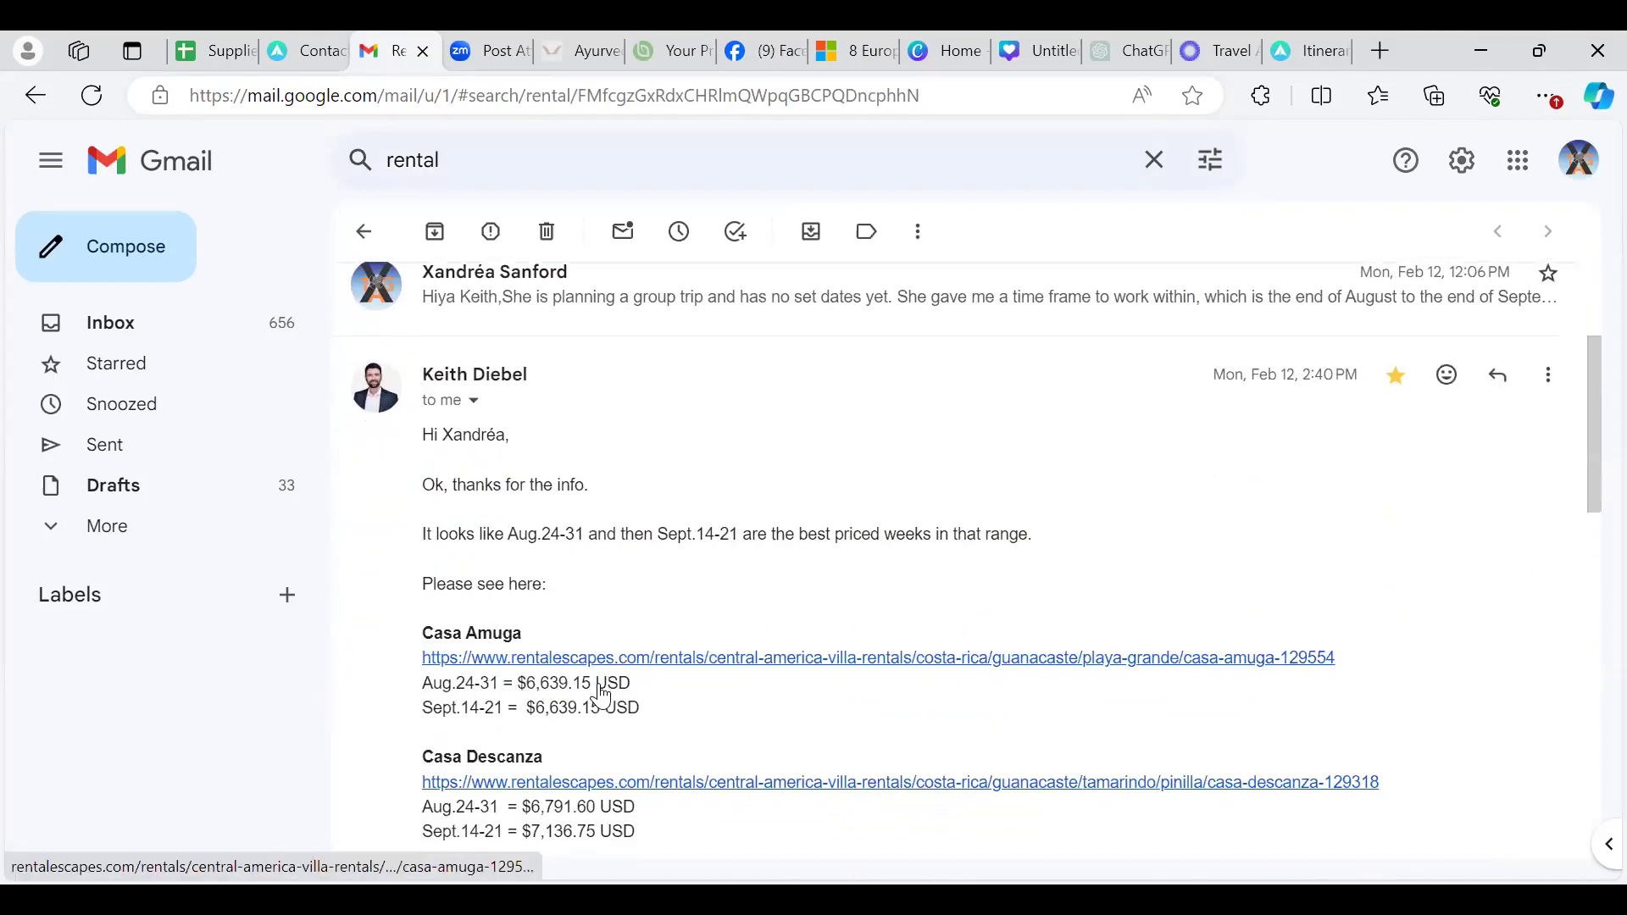
{"action": "scroll", "coordinate": [602, 695], "scroll_direction": "down", "scroll_amount": 1}
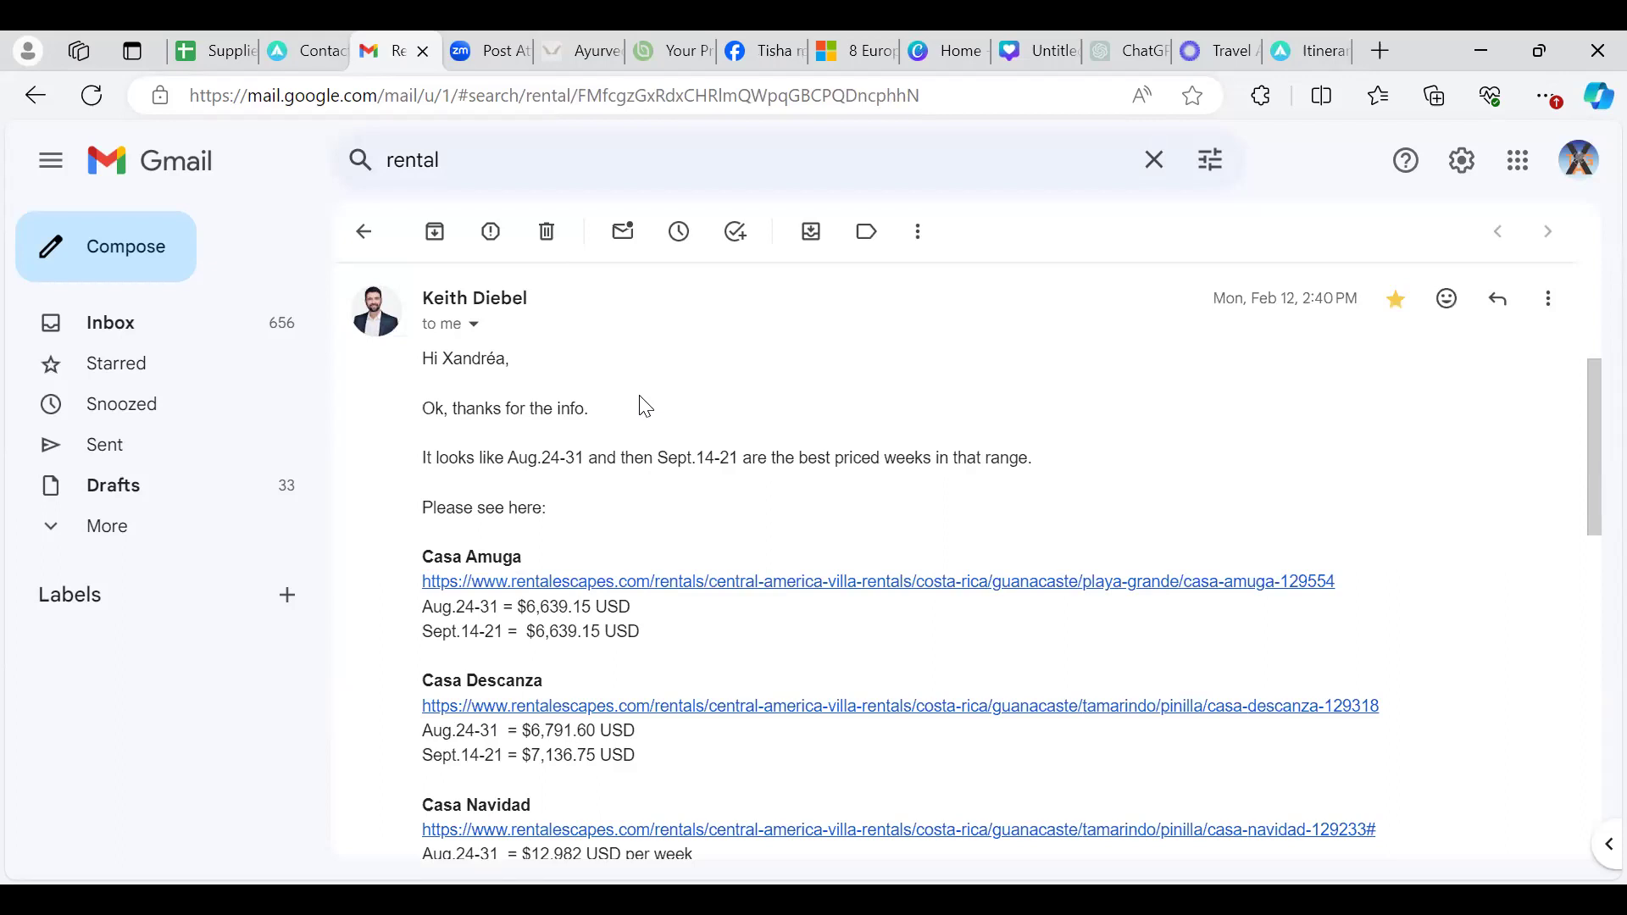
{"action": "scroll", "coordinate": [644, 402], "scroll_direction": "down", "scroll_amount": 1}
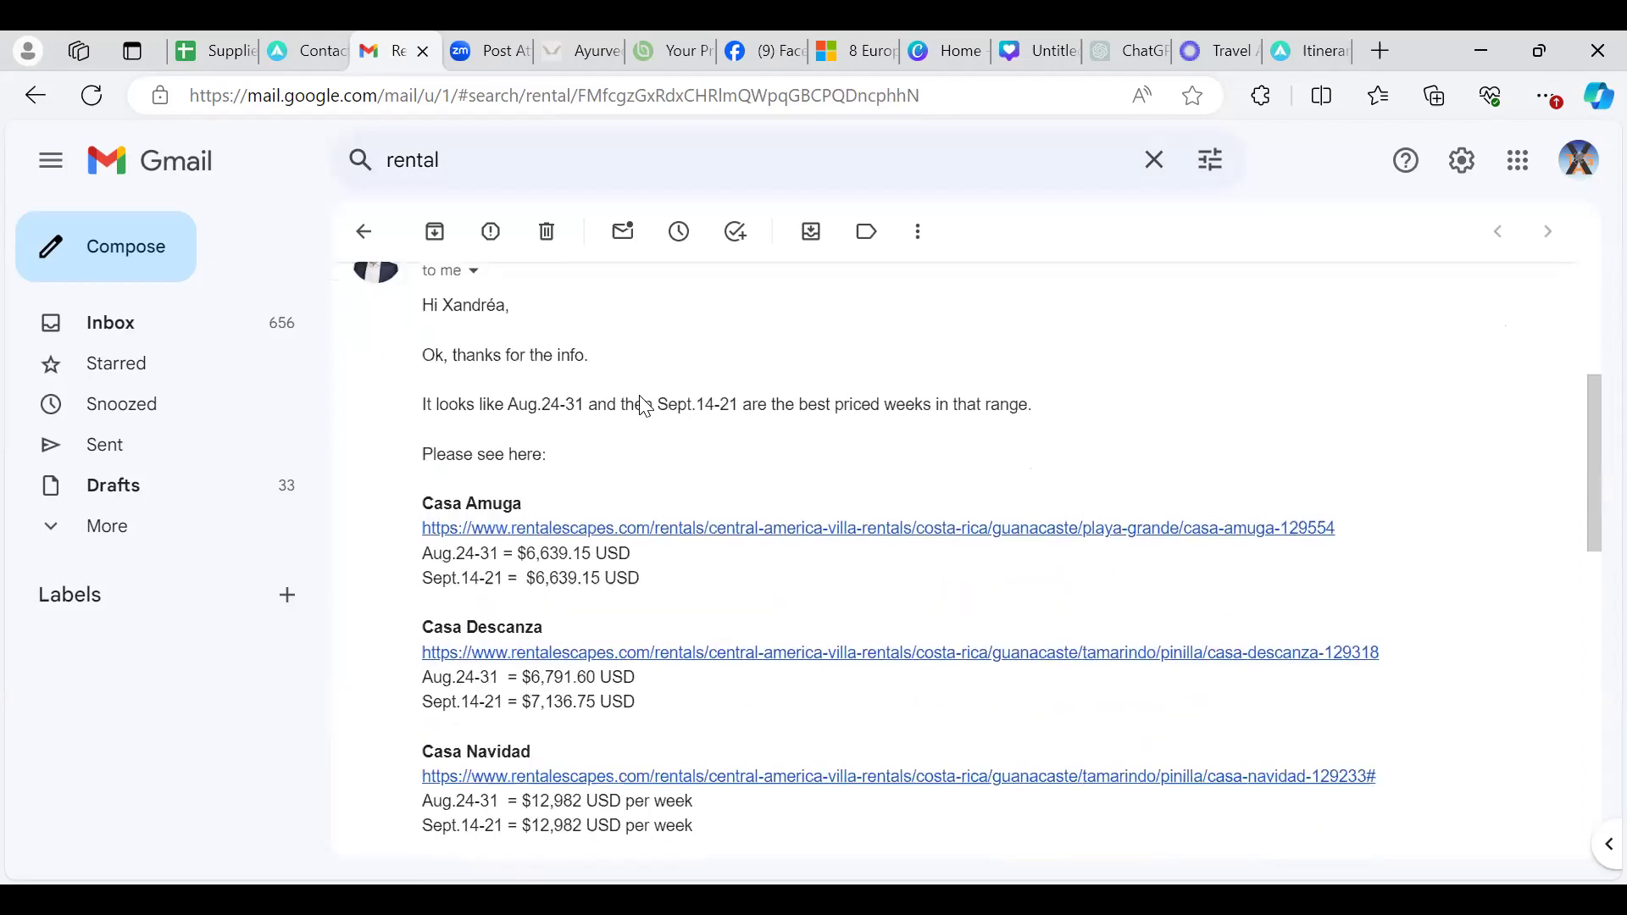
{"action": "scroll", "coordinate": [643, 396], "scroll_direction": "up", "scroll_amount": 2}
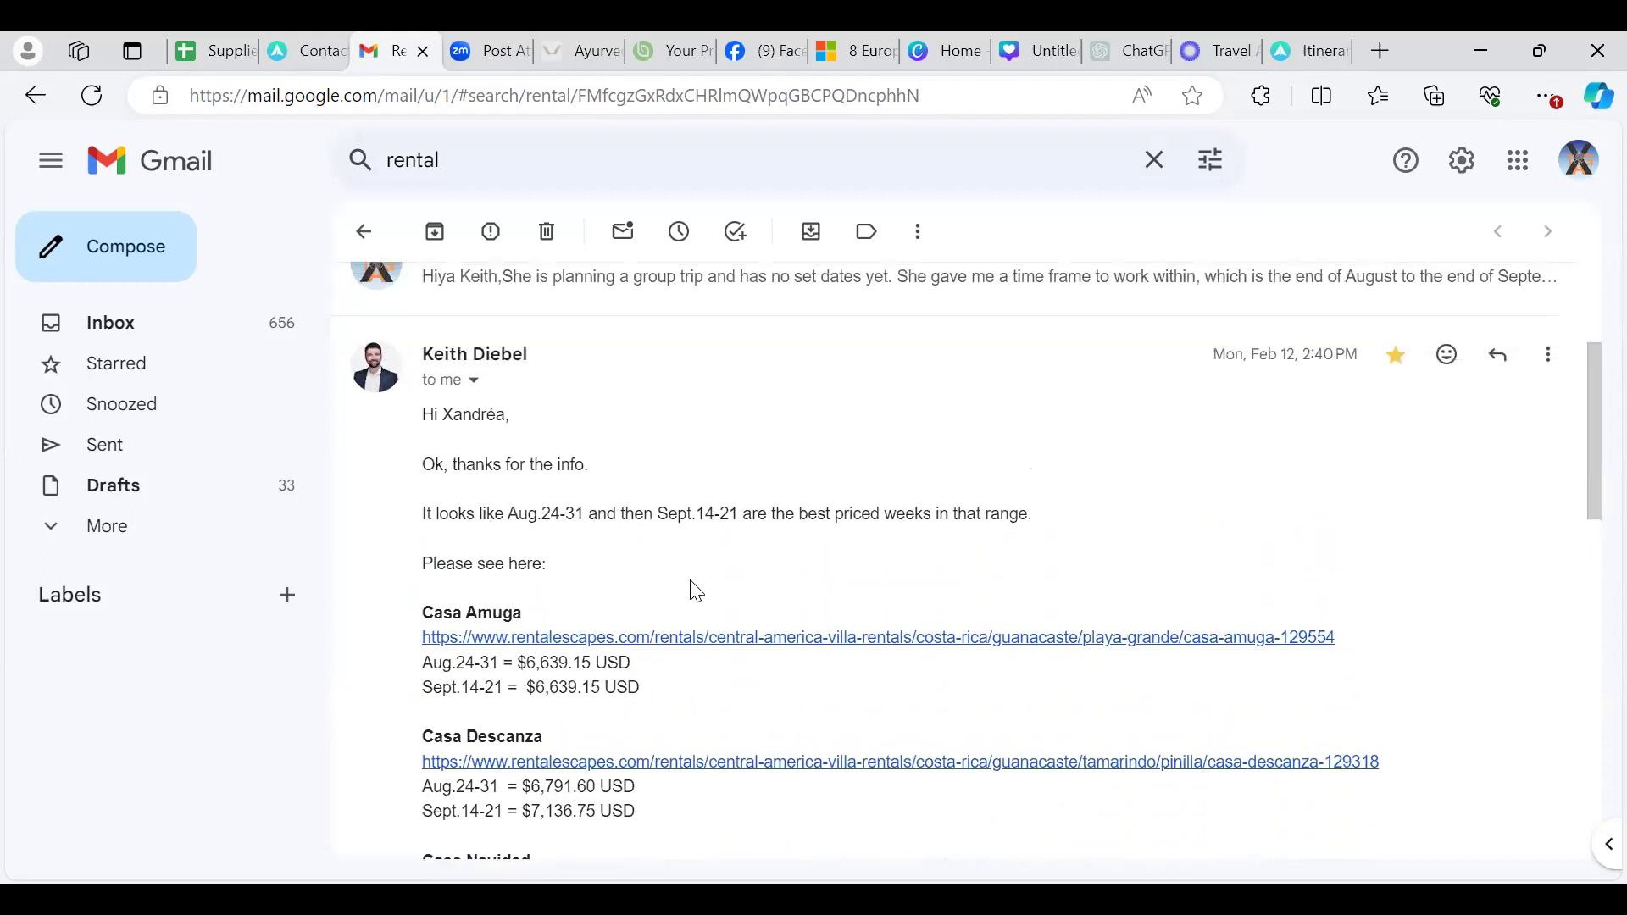
{"action": "scroll", "coordinate": [753, 591], "scroll_direction": "down", "scroll_amount": 1}
{"action": "scroll", "coordinate": [747, 577], "scroll_direction": "down", "scroll_amount": 1}
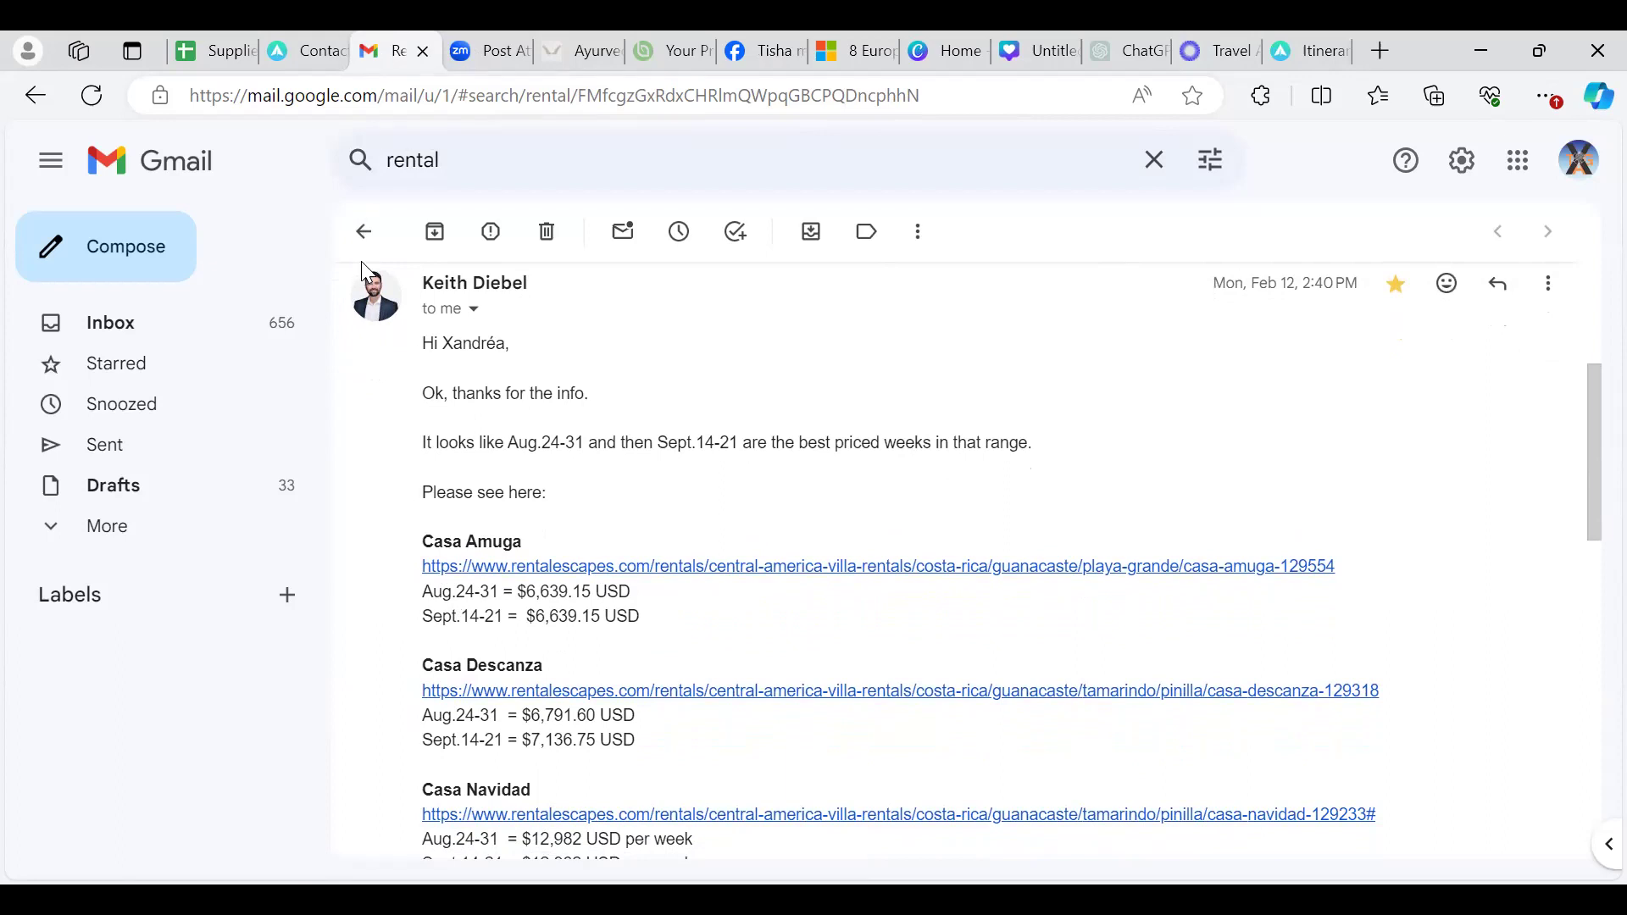
Put the Gmail conversation in its own window, minimize the main browser window, and arrange it side by side with the Travefy Costa Rica retreat trip
{"action": "key", "text": "ctrl+w"}
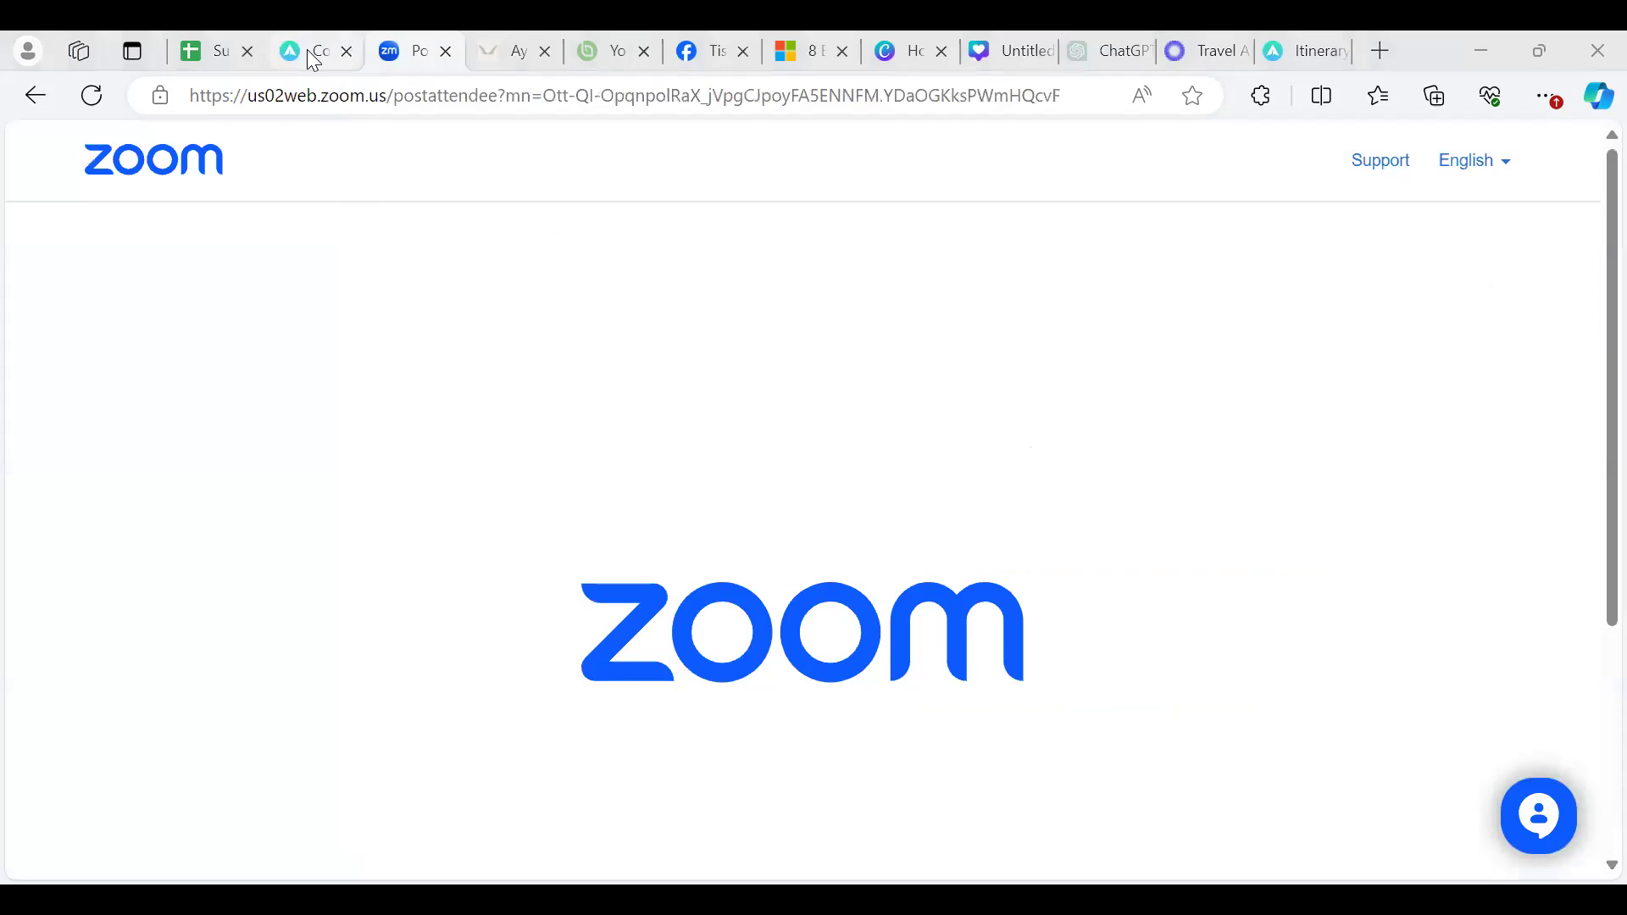
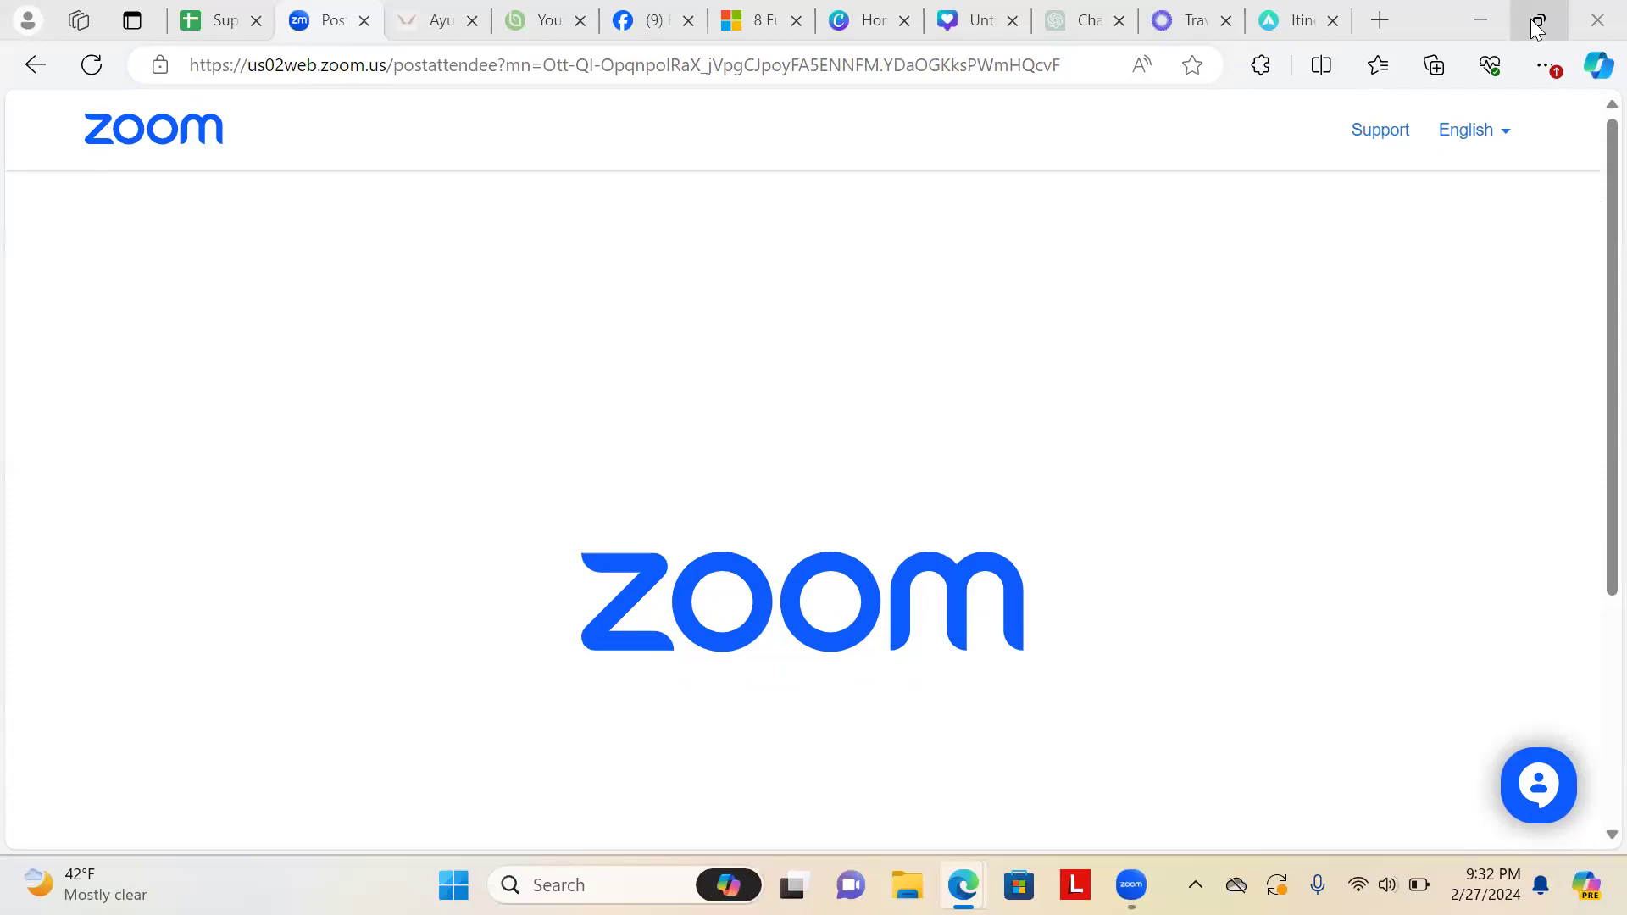
{"action": "mouse_move", "coordinate": [1537, 28]}
{"action": "left_click", "coordinate": [1483, 18]}
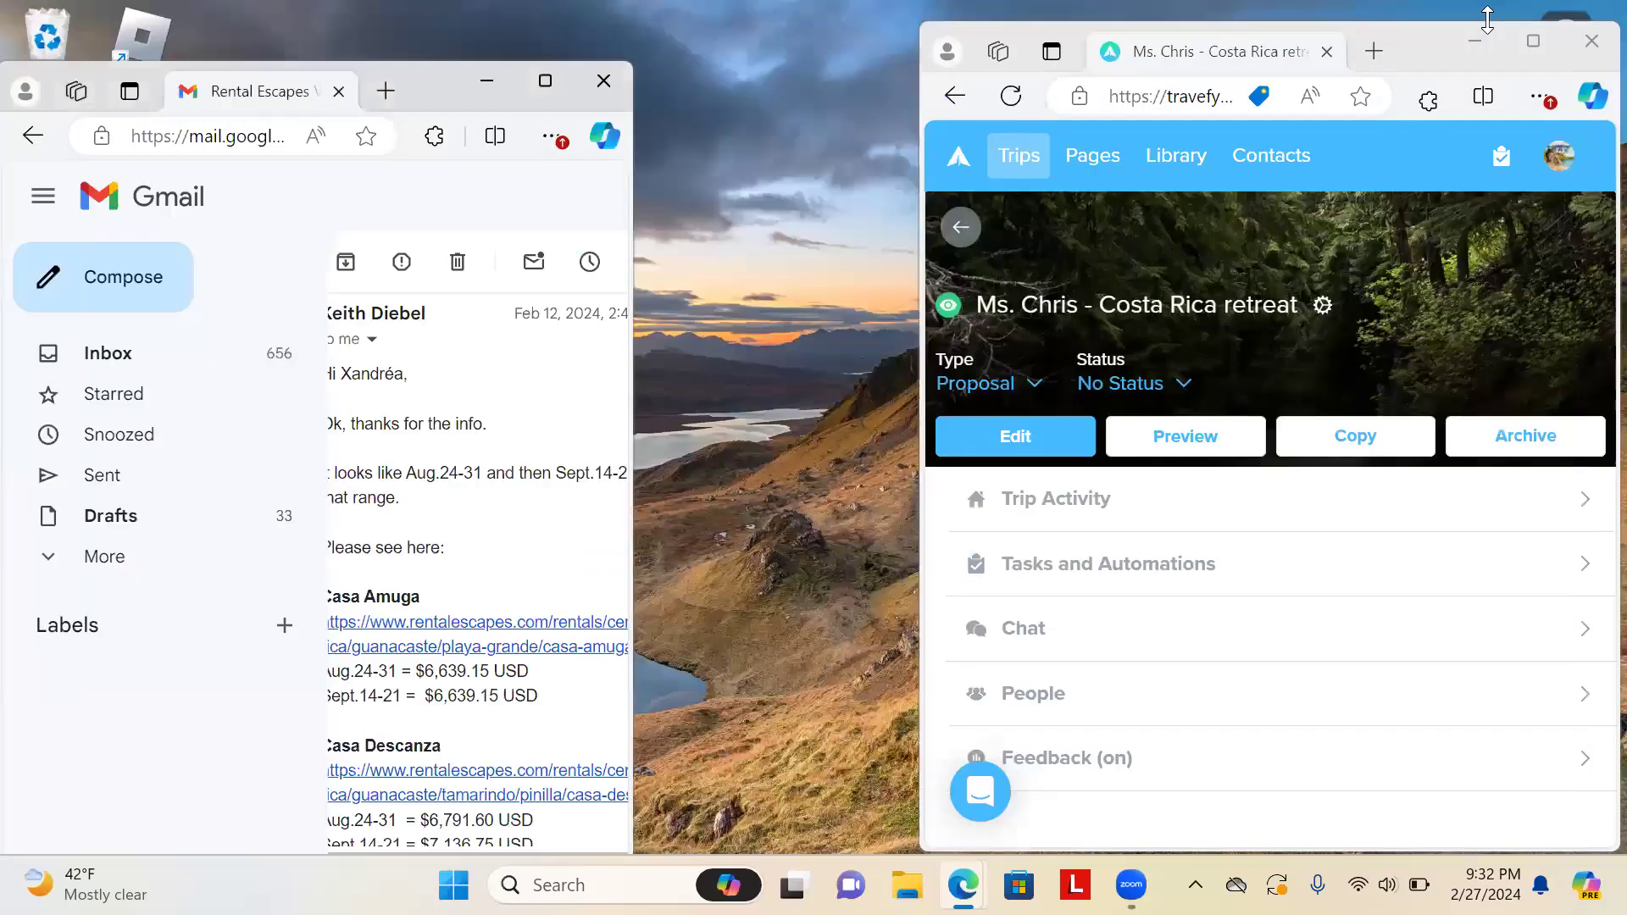
{"action": "left_click", "coordinate": [1429, 37]}
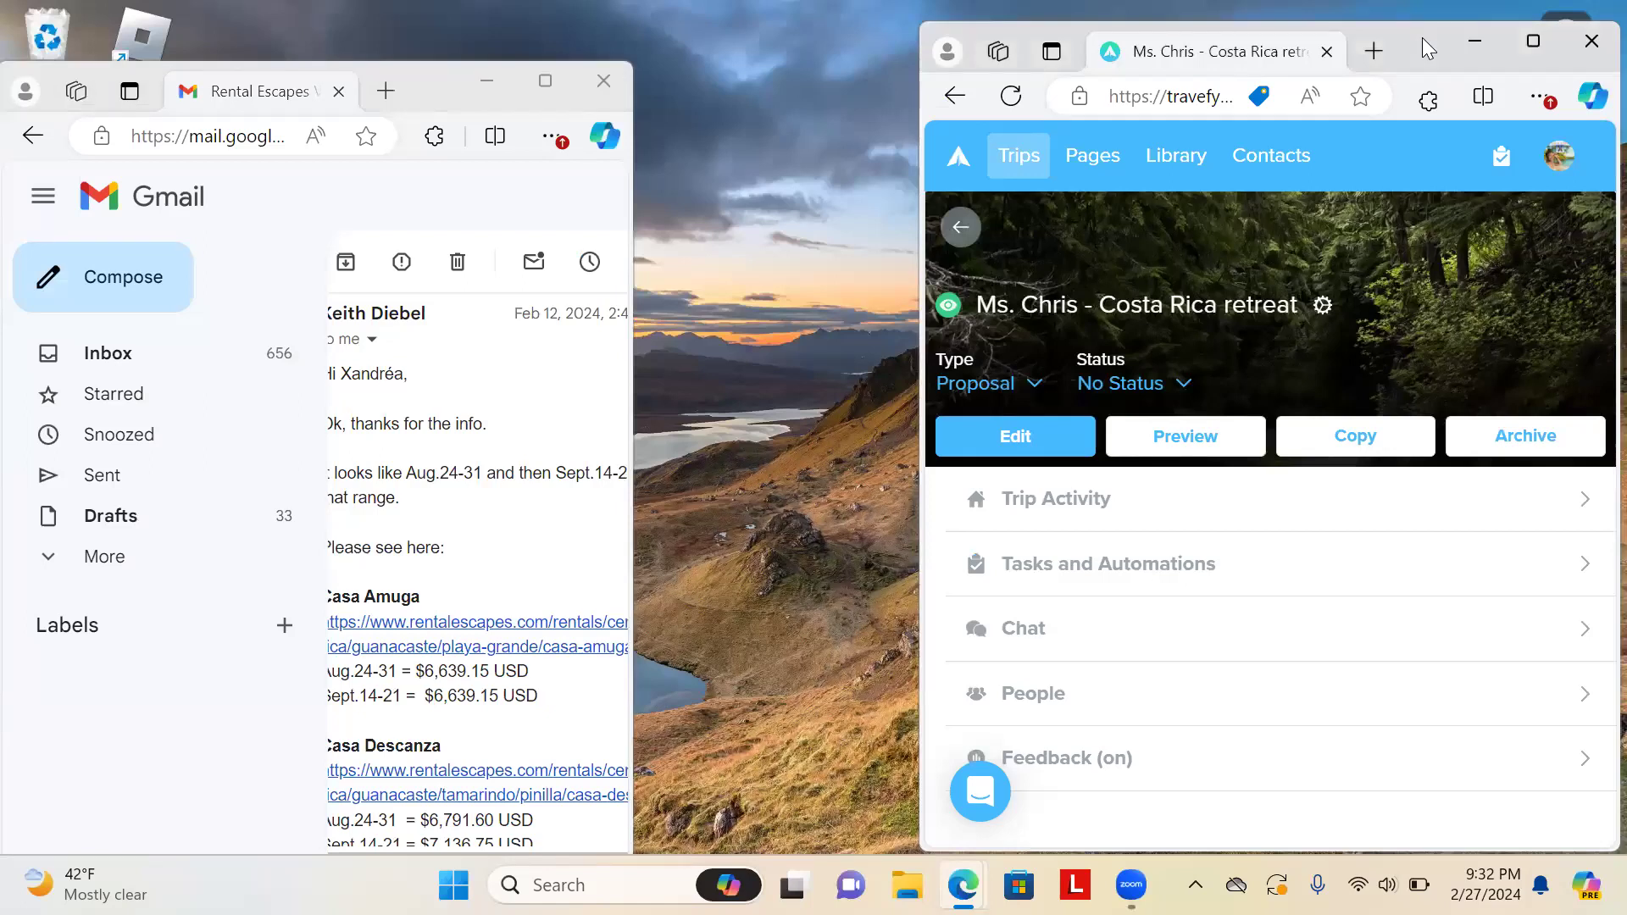
{"action": "left_click_drag", "start_coordinate": [1422, 38], "coordinate": [1312, 72]}
{"action": "left_click", "coordinate": [437, 88]}
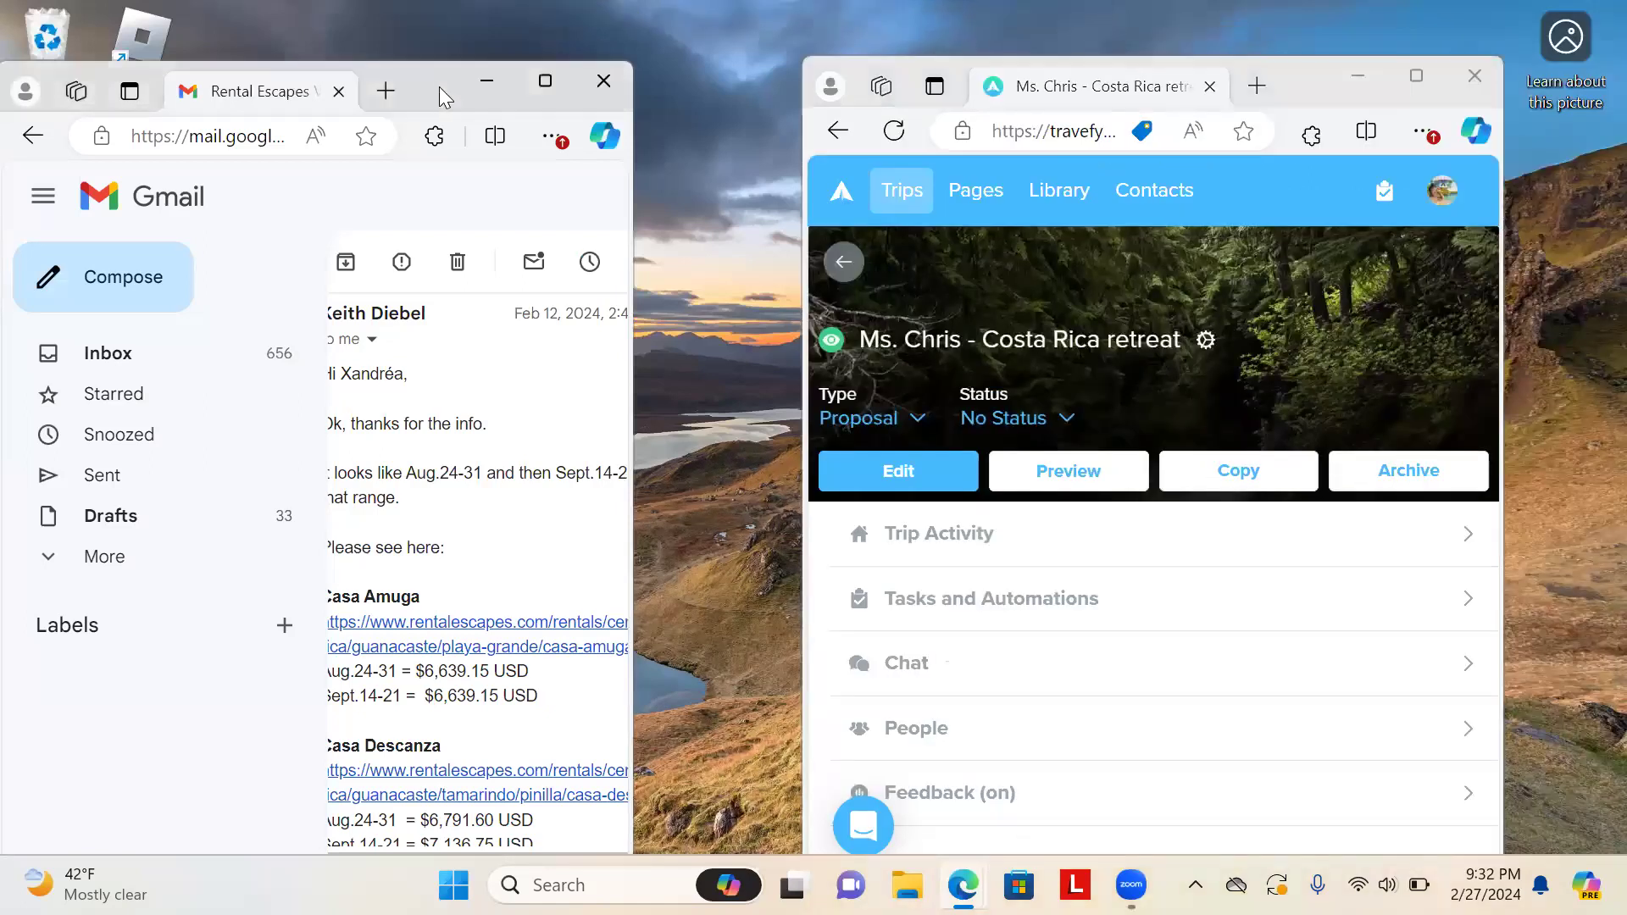
{"action": "left_click_drag", "start_coordinate": [439, 86], "coordinate": [559, 83]}
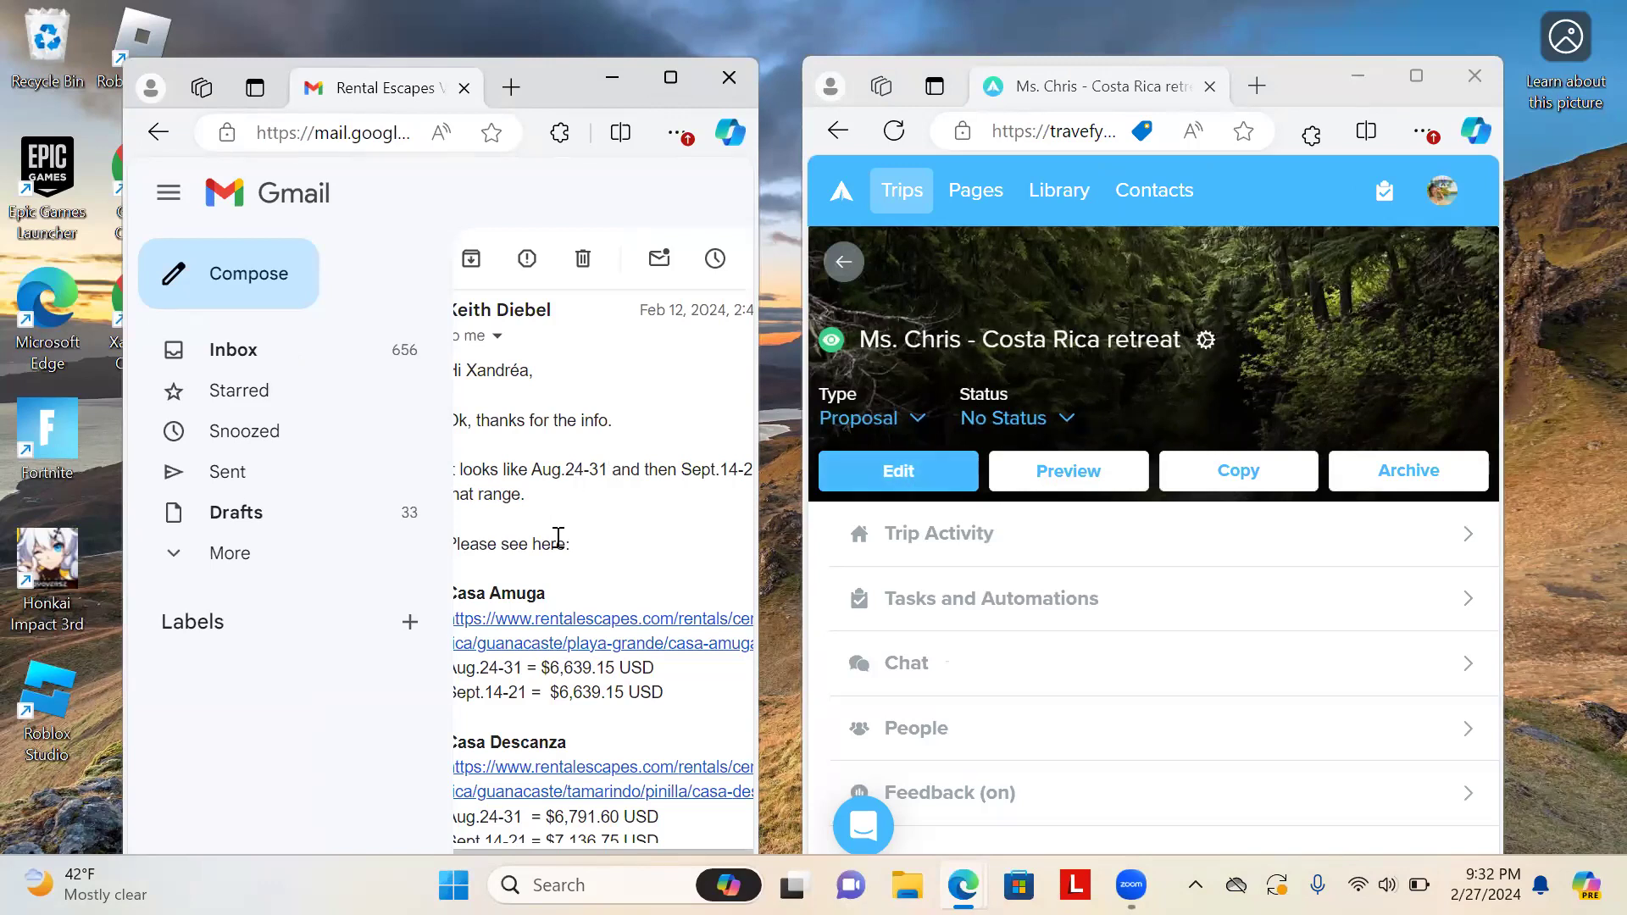
Compare the Casa Amuga, Casa Descanza and Casa Navidad options and their weekly prices in the email
{"action": "scroll", "coordinate": [555, 537], "scroll_direction": "down", "scroll_amount": 1}
{"action": "scroll", "coordinate": [558, 538], "scroll_direction": "down", "scroll_amount": 3}
{"action": "scroll", "coordinate": [559, 537], "scroll_direction": "down", "scroll_amount": 2}
{"action": "scroll", "coordinate": [558, 537], "scroll_direction": "up", "scroll_amount": 7}
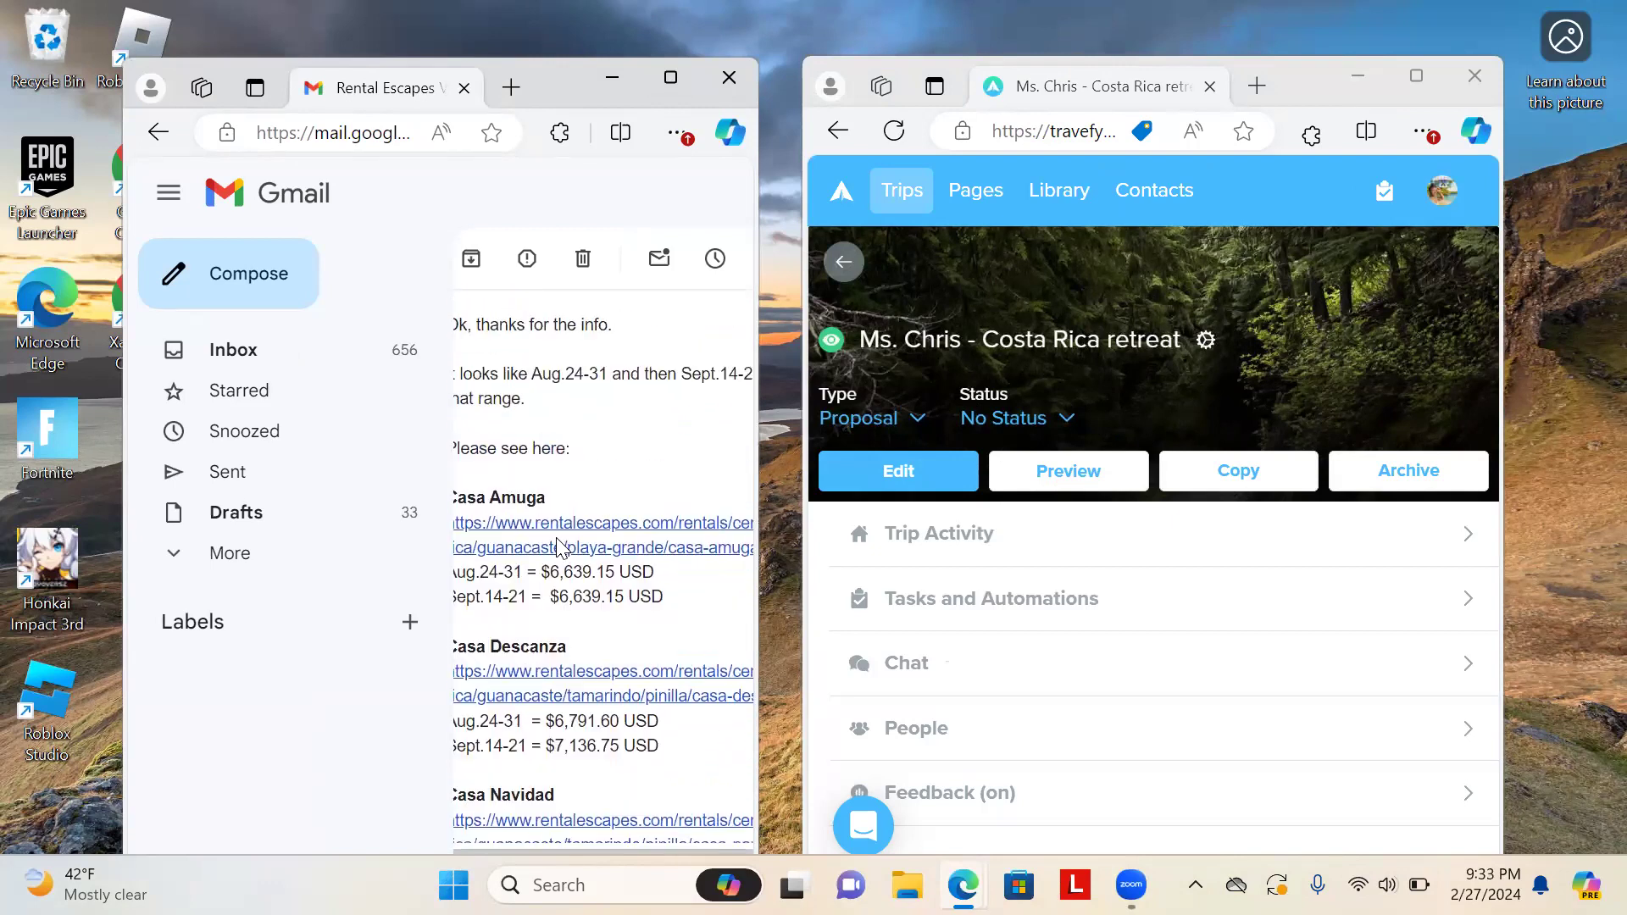
{"action": "scroll", "coordinate": [559, 545], "scroll_direction": "down", "scroll_amount": 3}
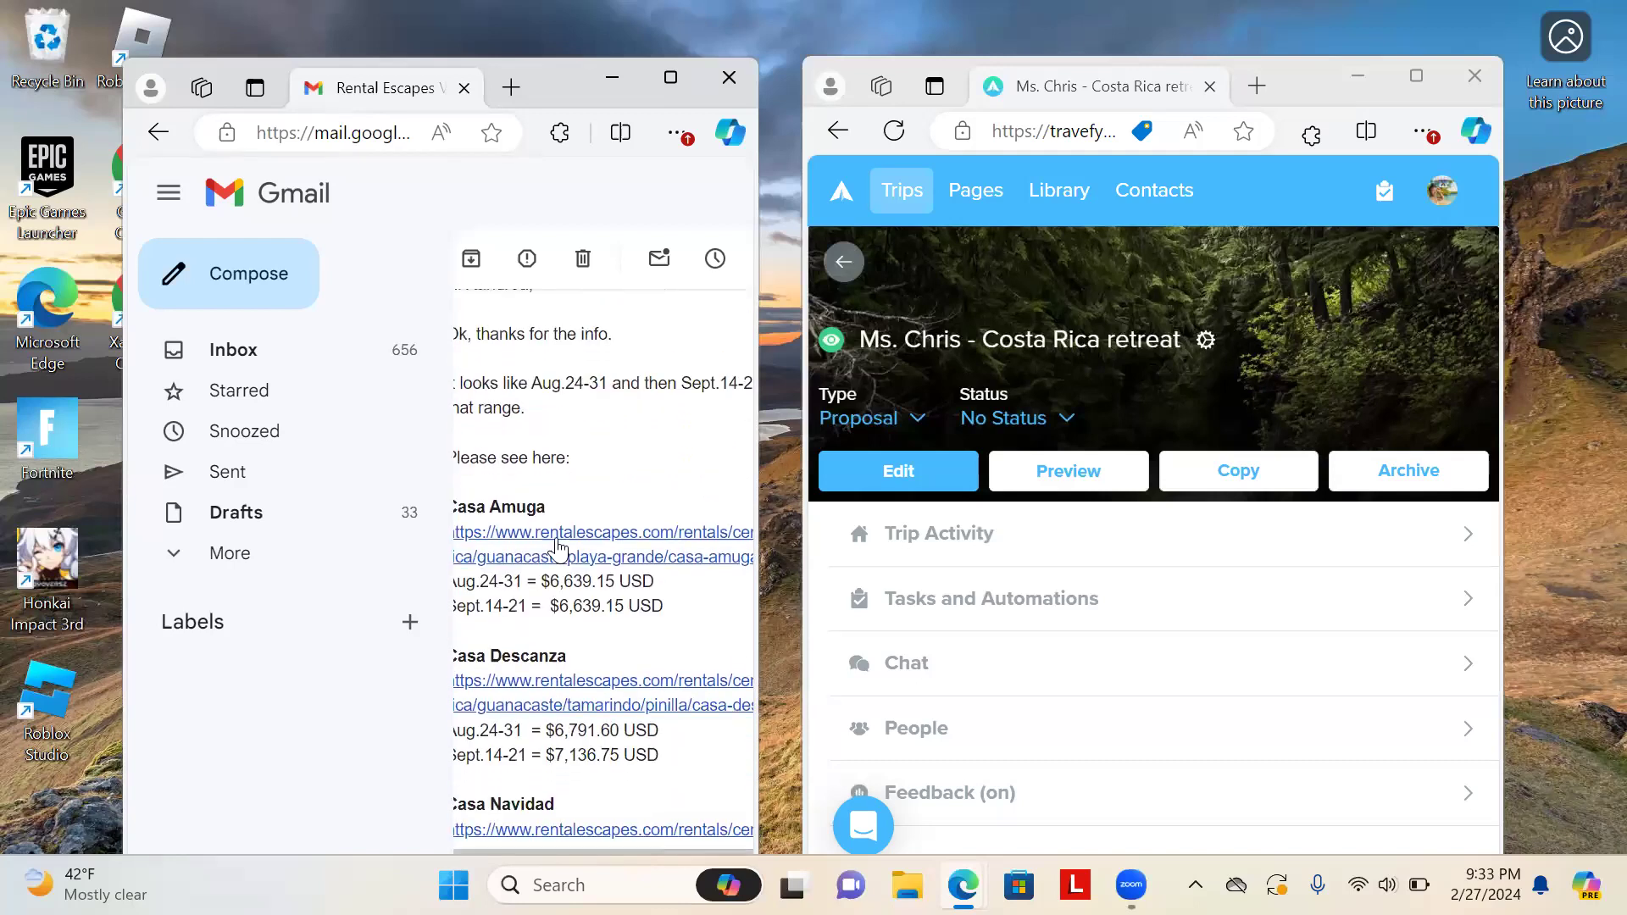
{"action": "scroll", "coordinate": [558, 546], "scroll_direction": "down", "scroll_amount": 2}
{"action": "scroll", "coordinate": [557, 540], "scroll_direction": "down", "scroll_amount": 1}
{"action": "scroll", "coordinate": [556, 546], "scroll_direction": "down", "scroll_amount": 1}
{"action": "scroll", "coordinate": [555, 543], "scroll_direction": "down", "scroll_amount": 4}
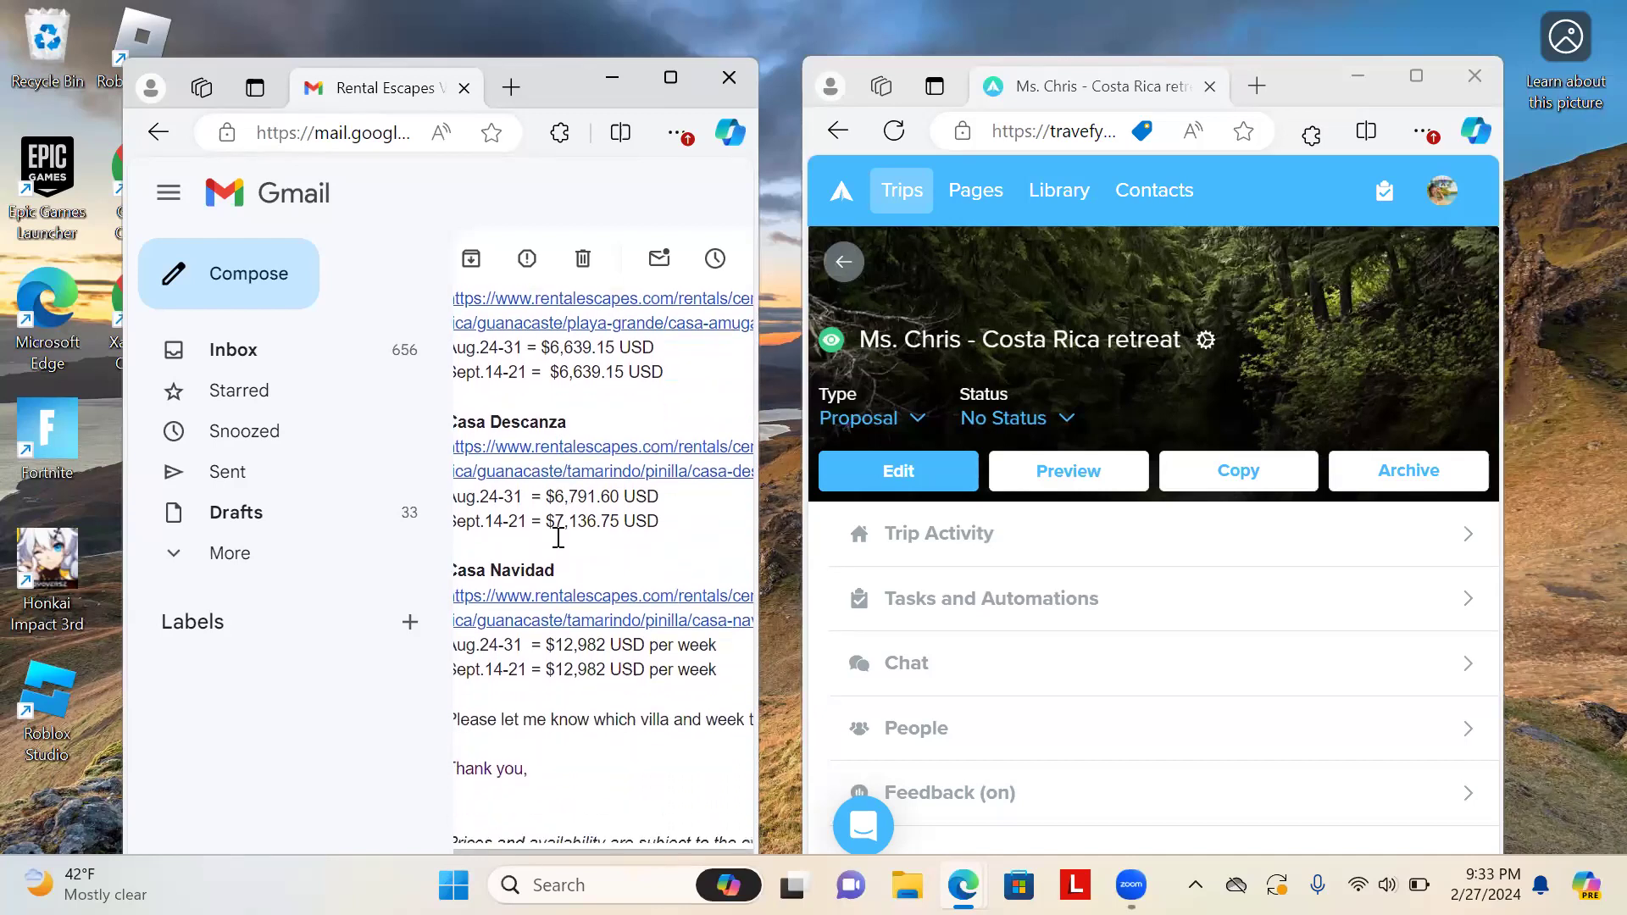
{"action": "scroll", "coordinate": [593, 423], "scroll_direction": "up", "scroll_amount": 3}
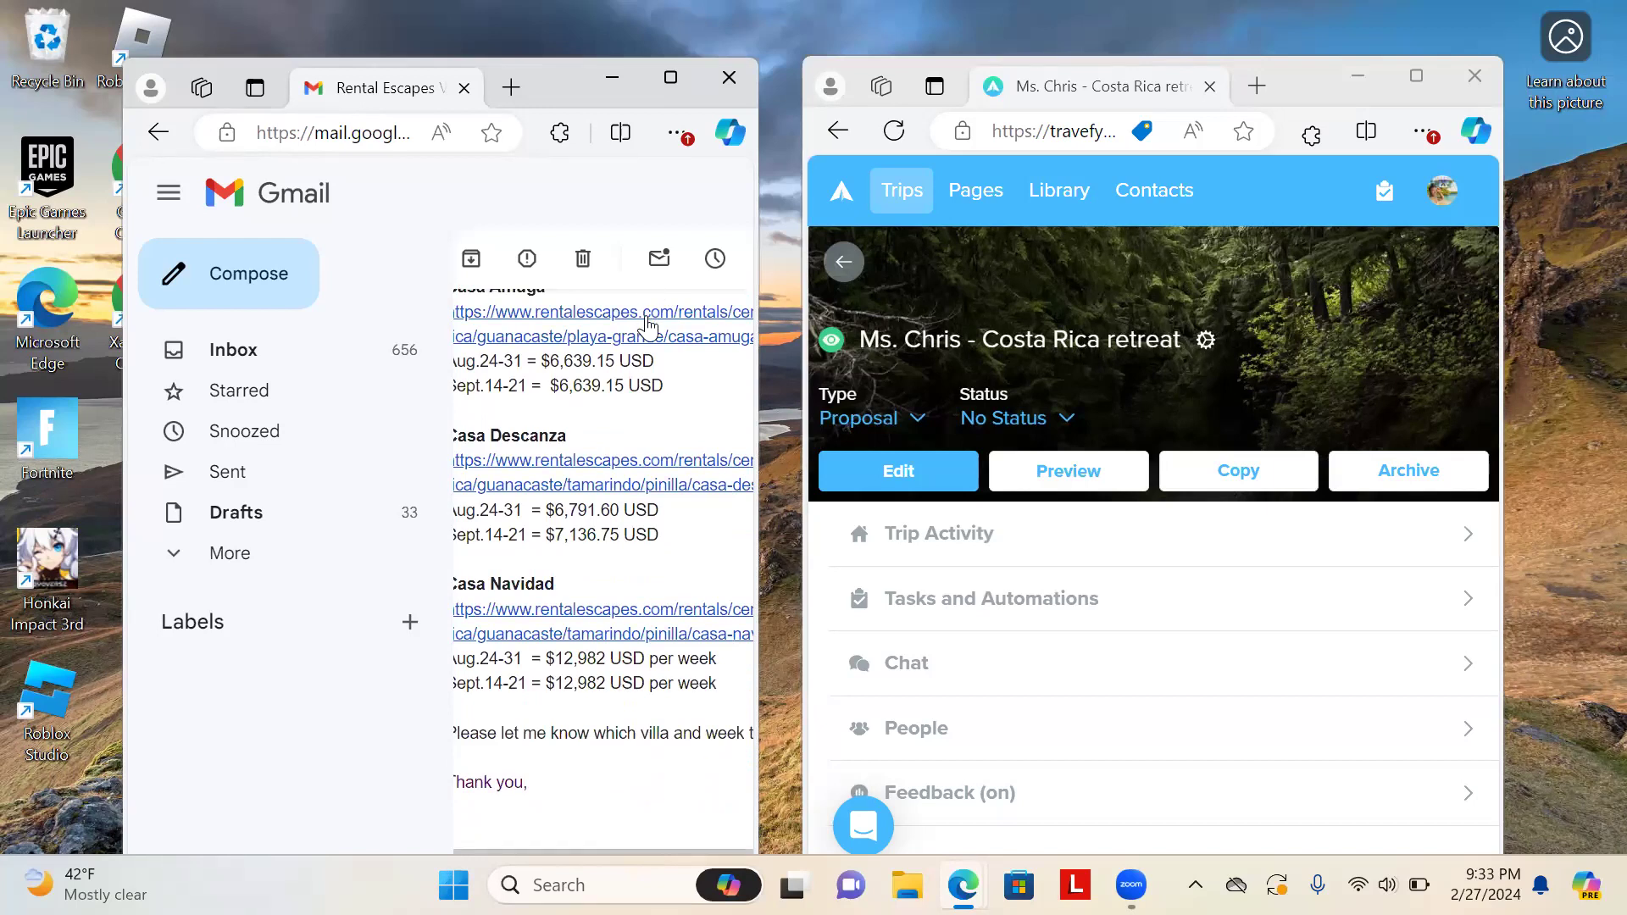
Open the Casa Amuga listing from its link in the email and read the property overview
{"action": "left_click", "coordinate": [647, 319]}
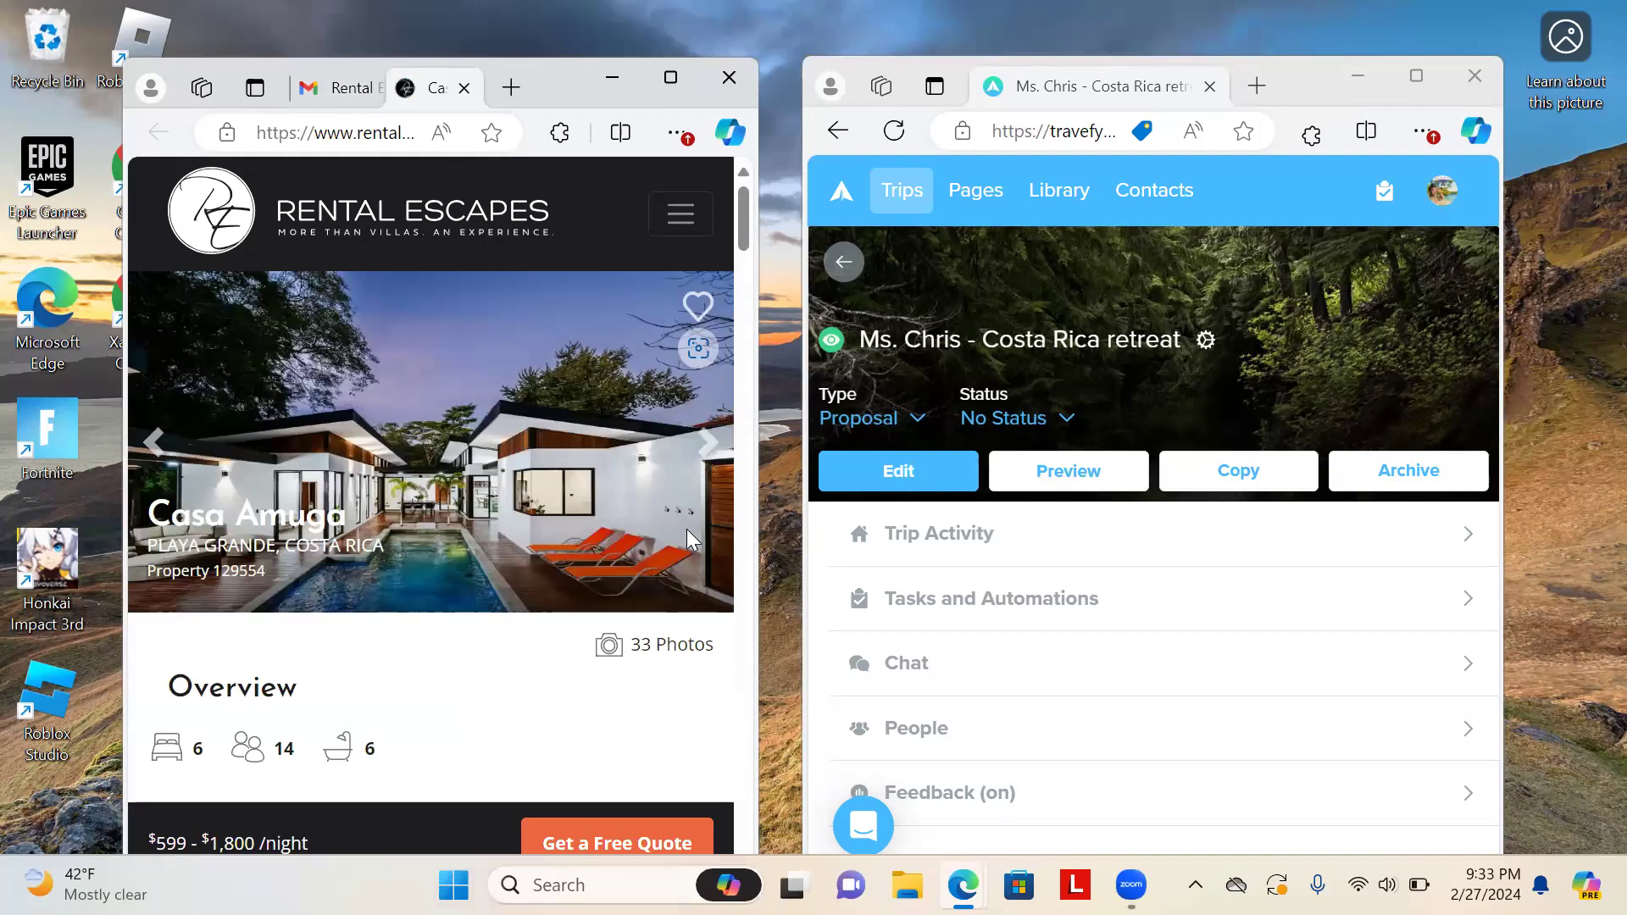
{"action": "scroll", "coordinate": [459, 459], "scroll_direction": "down", "scroll_amount": 1}
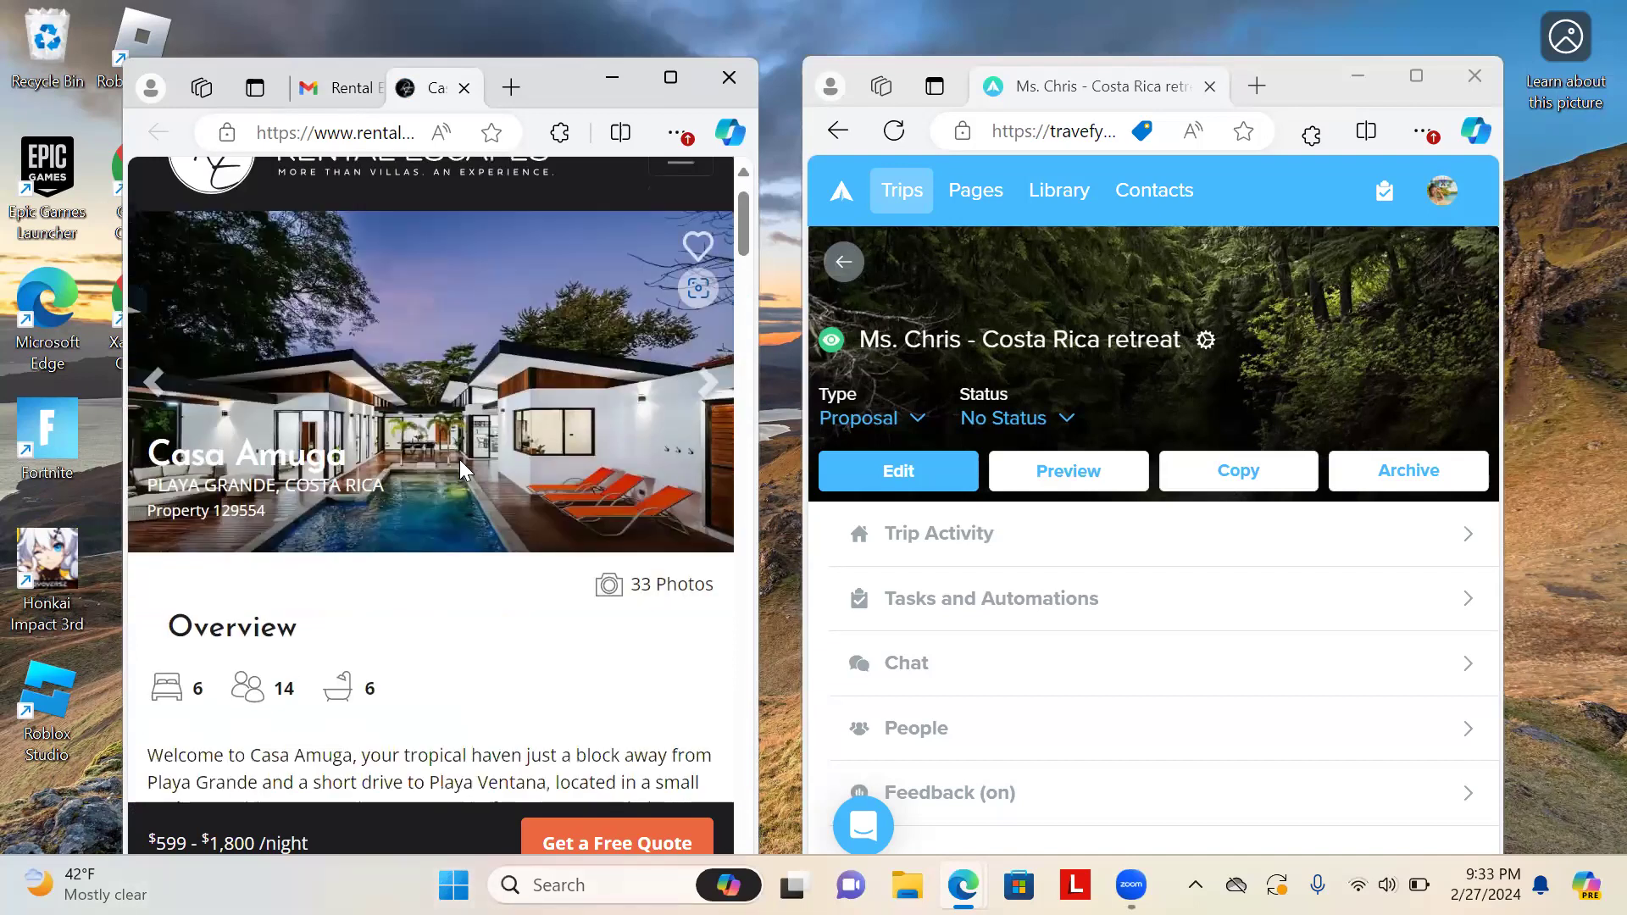
{"action": "scroll", "coordinate": [459, 459], "scroll_direction": "down", "scroll_amount": 1}
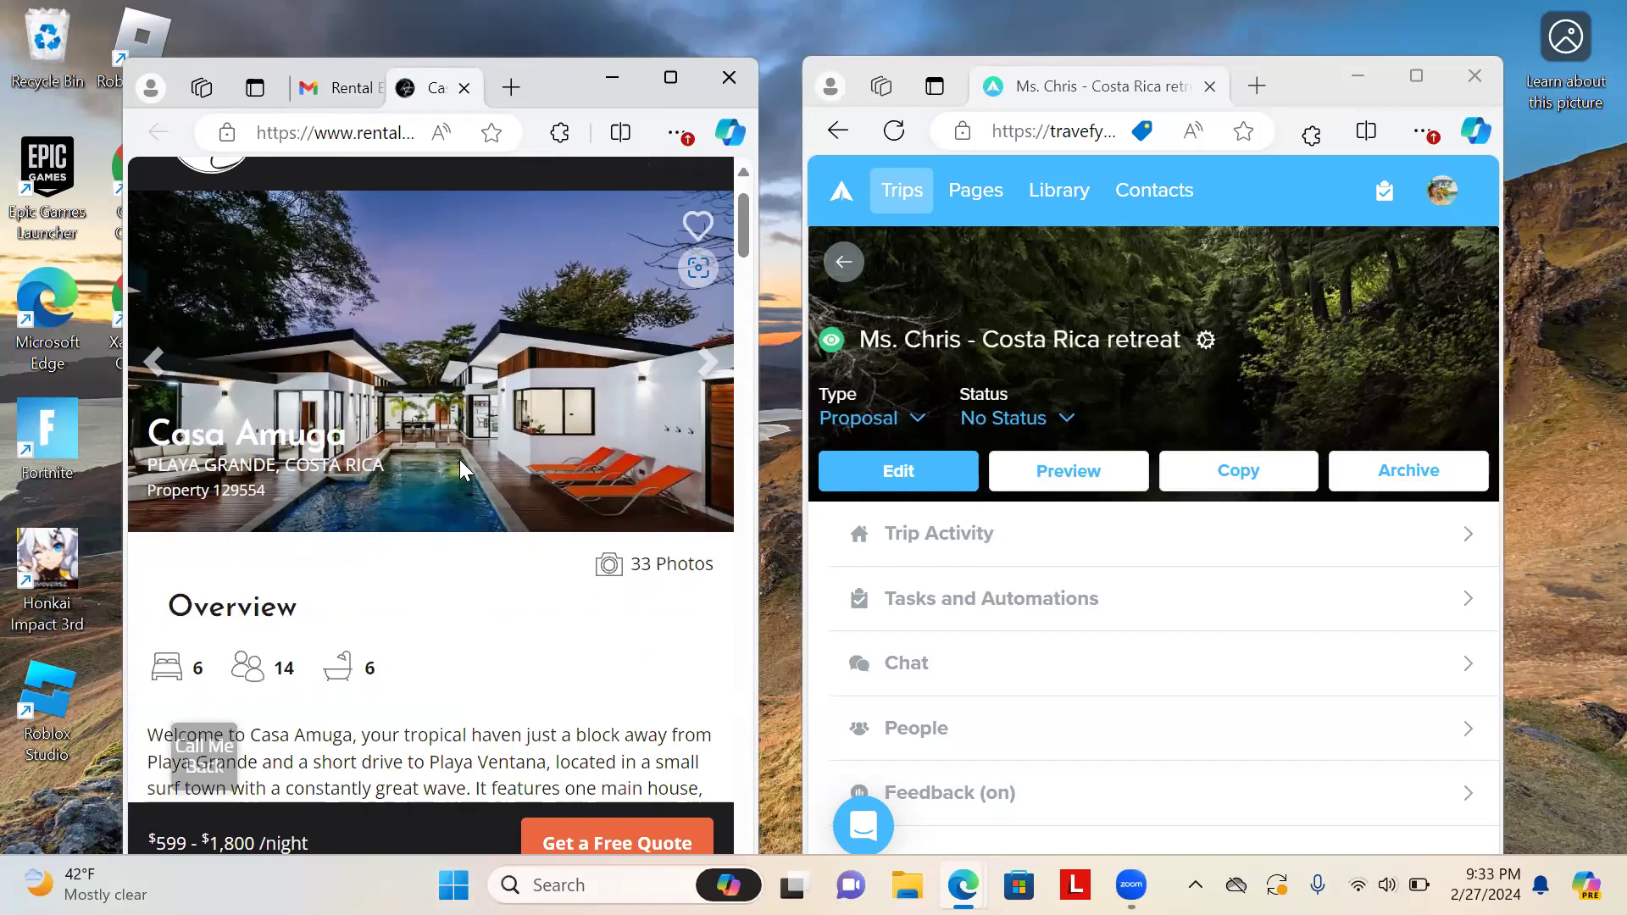
{"action": "scroll", "coordinate": [459, 470], "scroll_direction": "down", "scroll_amount": 1}
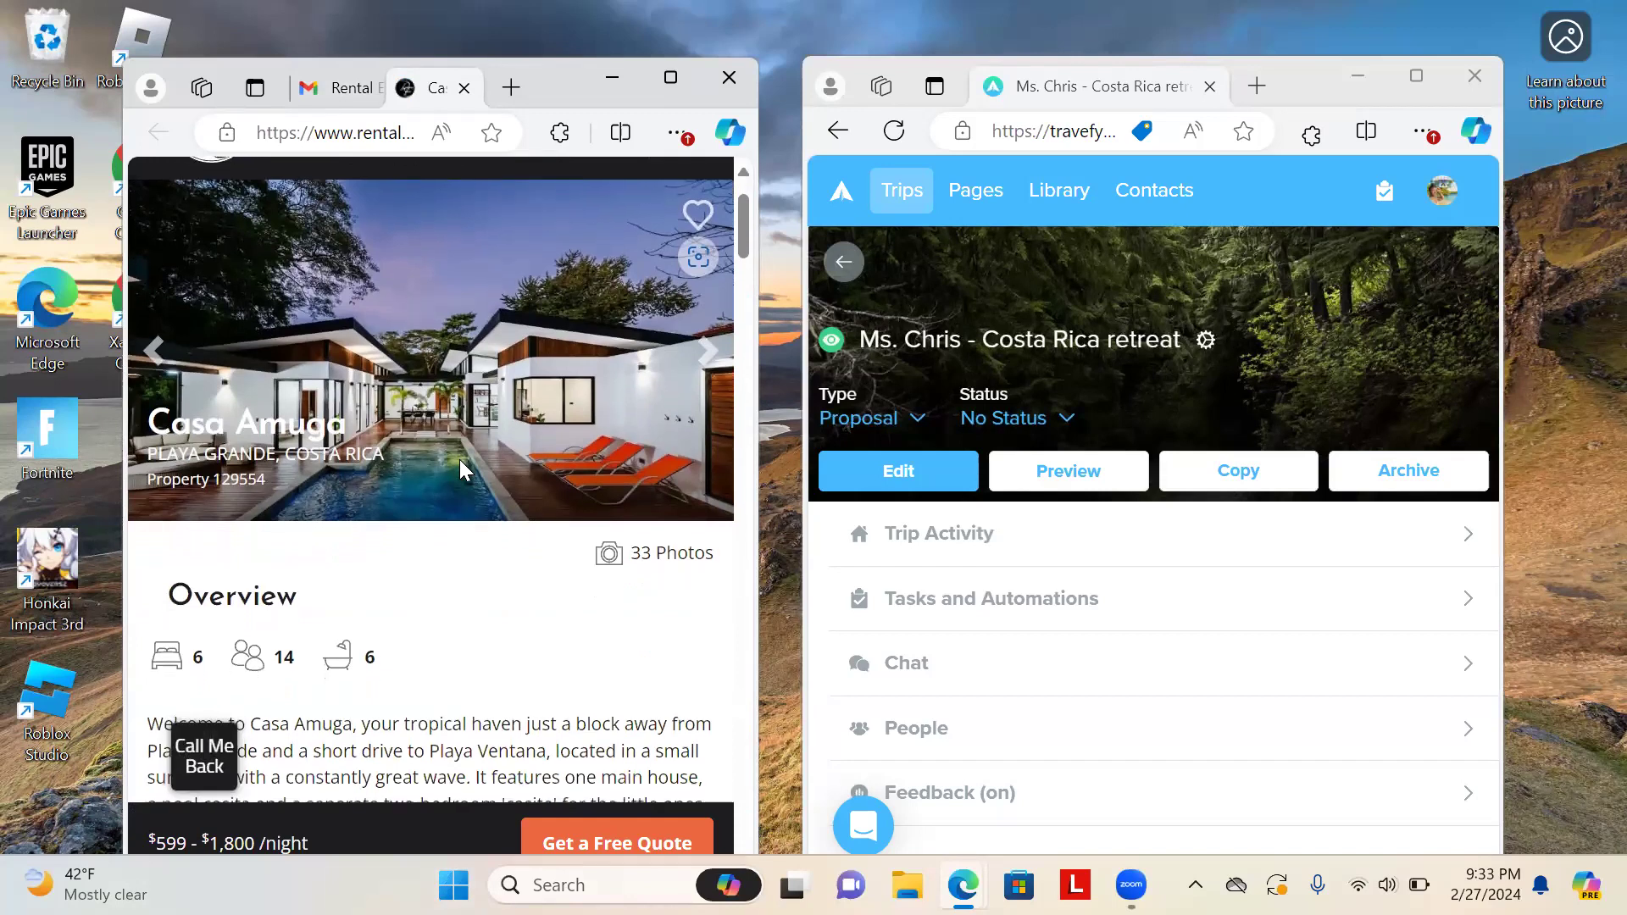
{"action": "scroll", "coordinate": [465, 514], "scroll_direction": "down", "scroll_amount": 3}
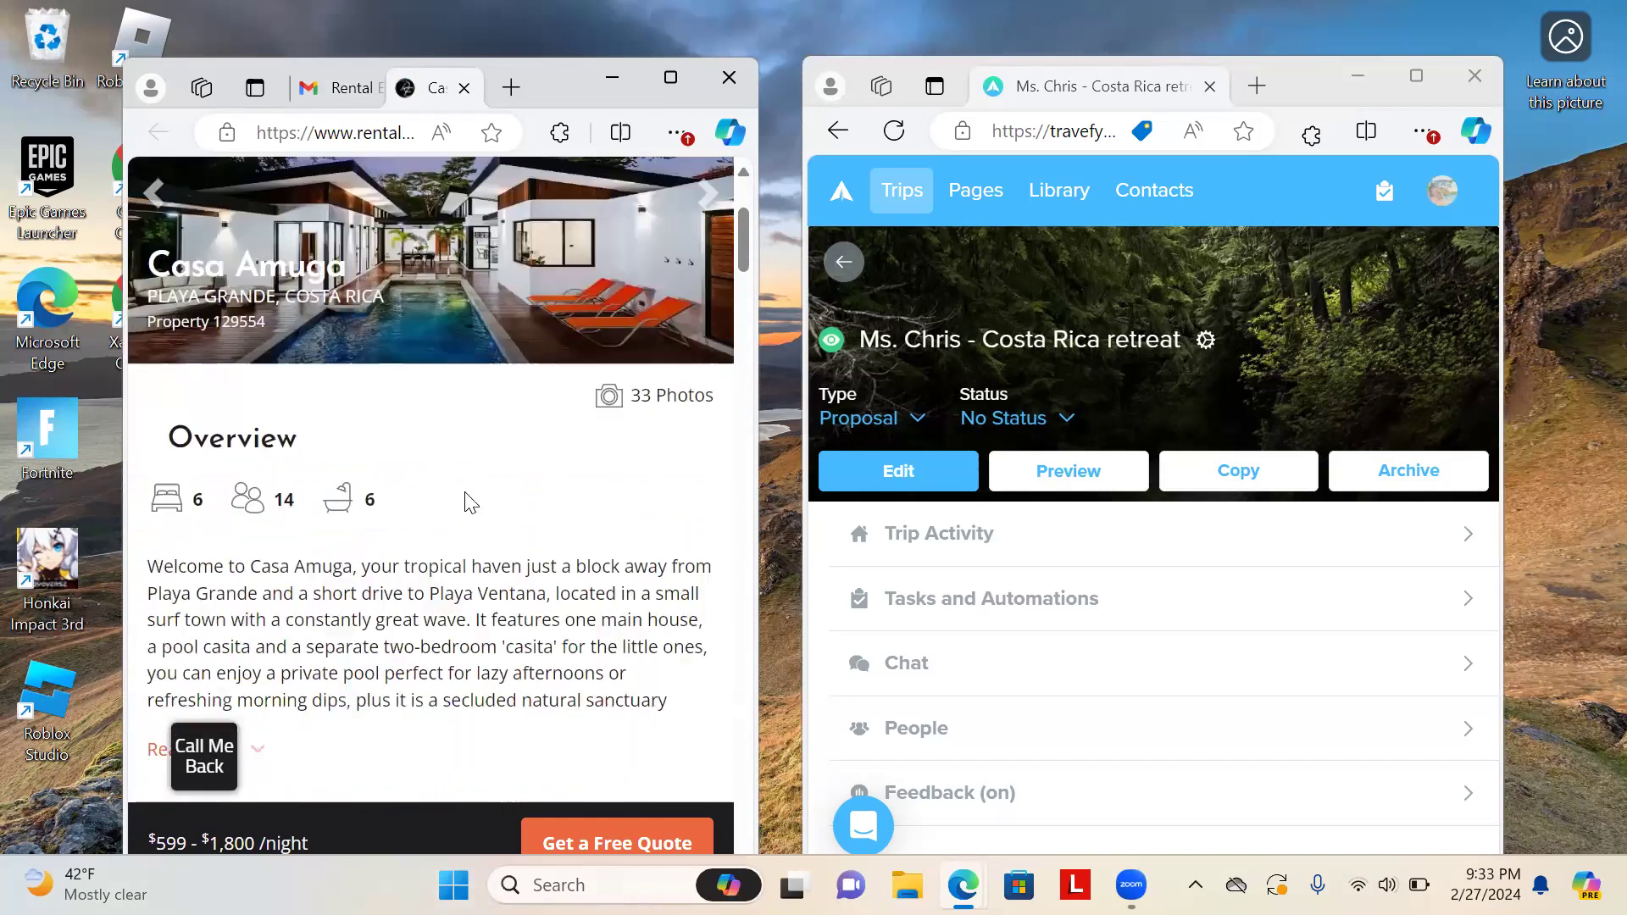
{"action": "scroll", "coordinate": [474, 458], "scroll_direction": "down", "scroll_amount": 2}
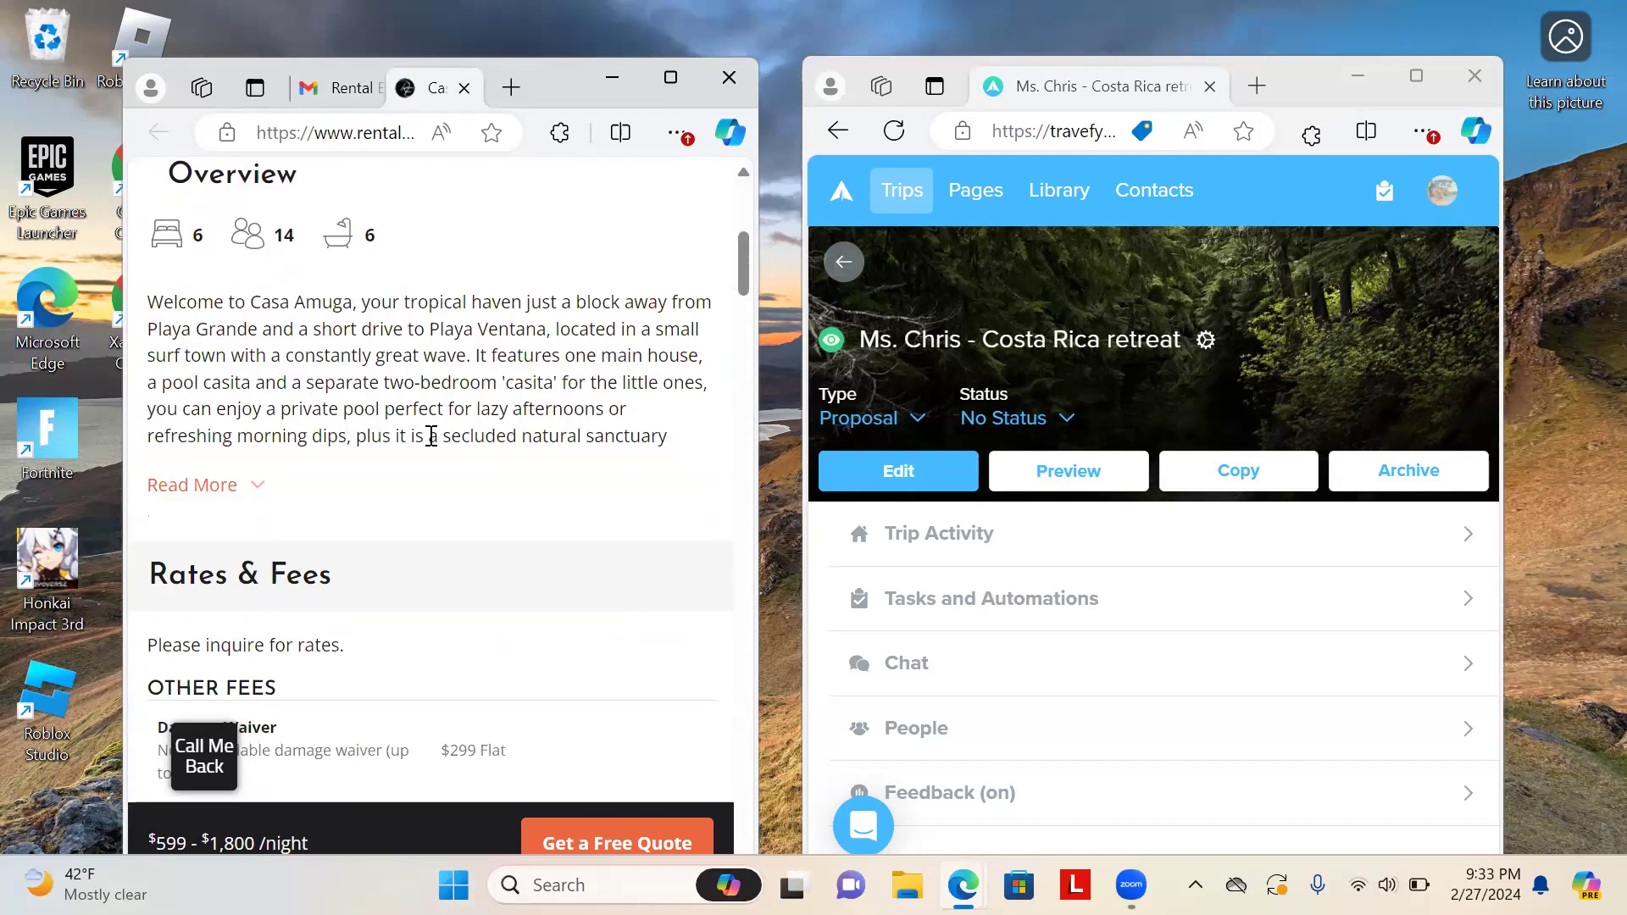
{"action": "scroll", "coordinate": [407, 468], "scroll_direction": "down", "scroll_amount": 1}
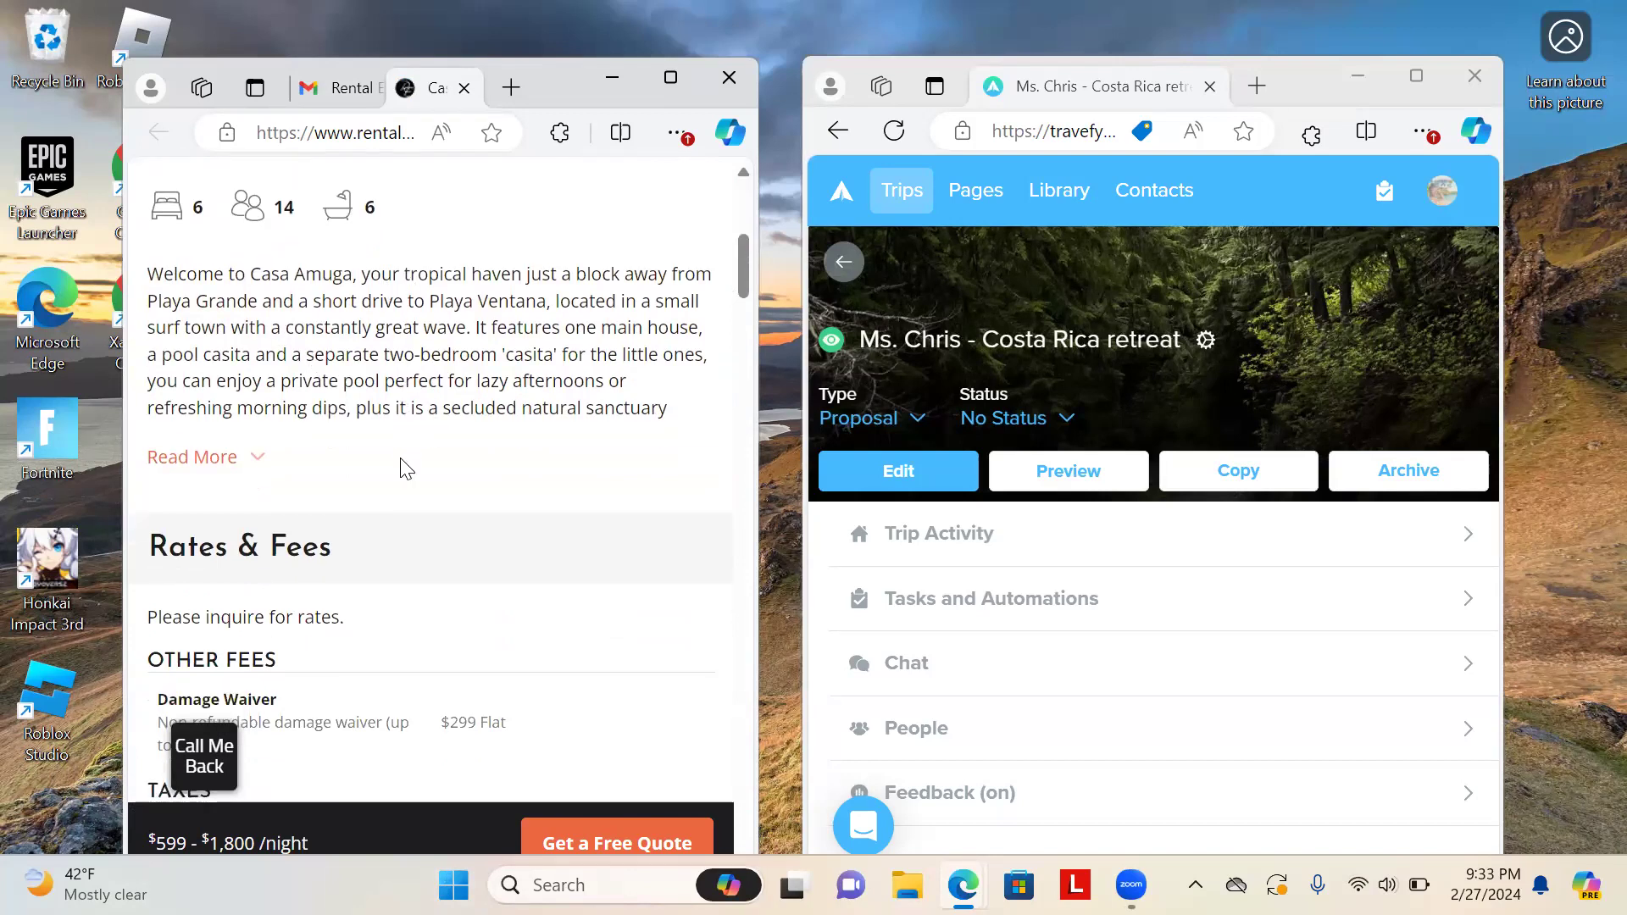
Examine Casa Amuga's rates and fees, check-in details, amenities, additional services and bedroom list
{"action": "scroll", "coordinate": [407, 469], "scroll_direction": "down", "scroll_amount": 3}
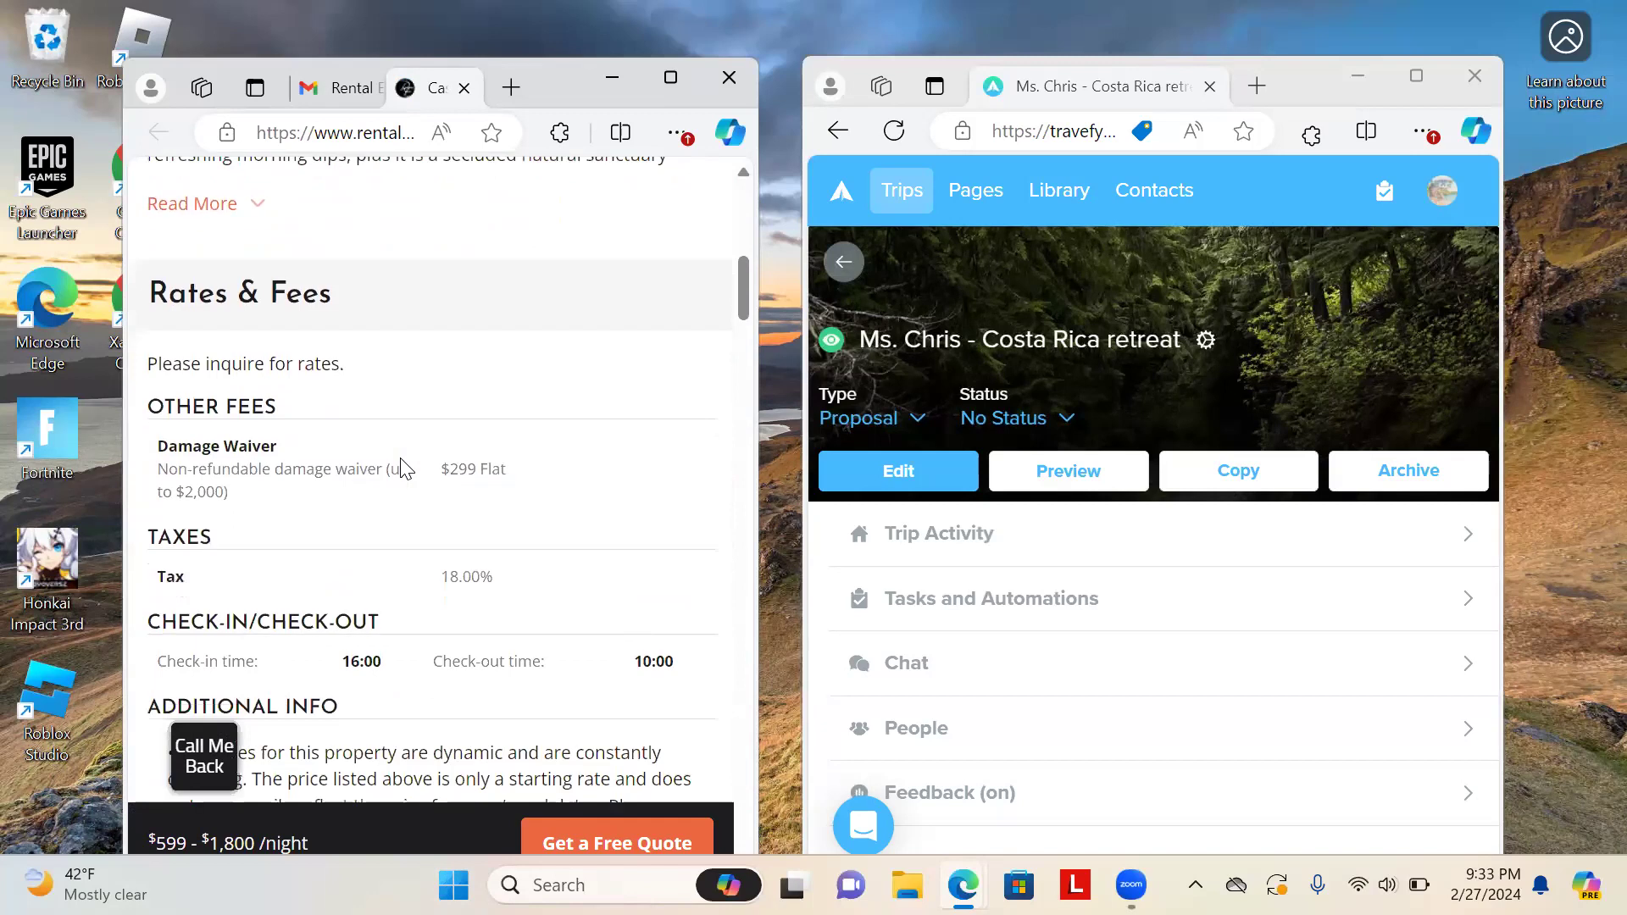
{"action": "scroll", "coordinate": [407, 469], "scroll_direction": "down", "scroll_amount": 4}
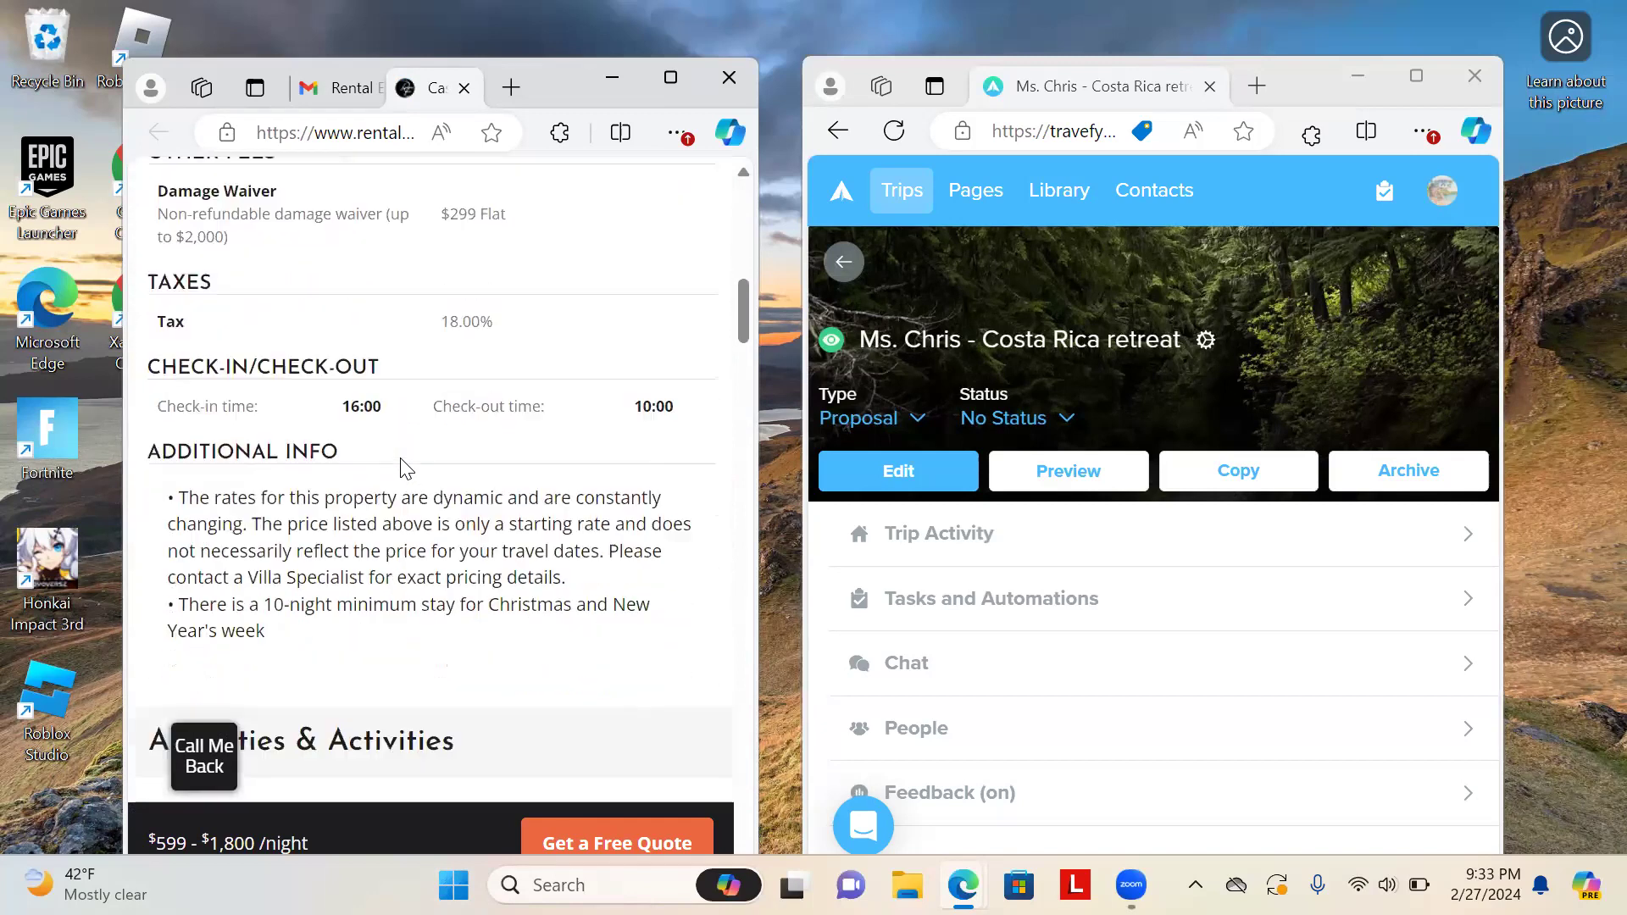
{"action": "scroll", "coordinate": [402, 460], "scroll_direction": "down", "scroll_amount": 3}
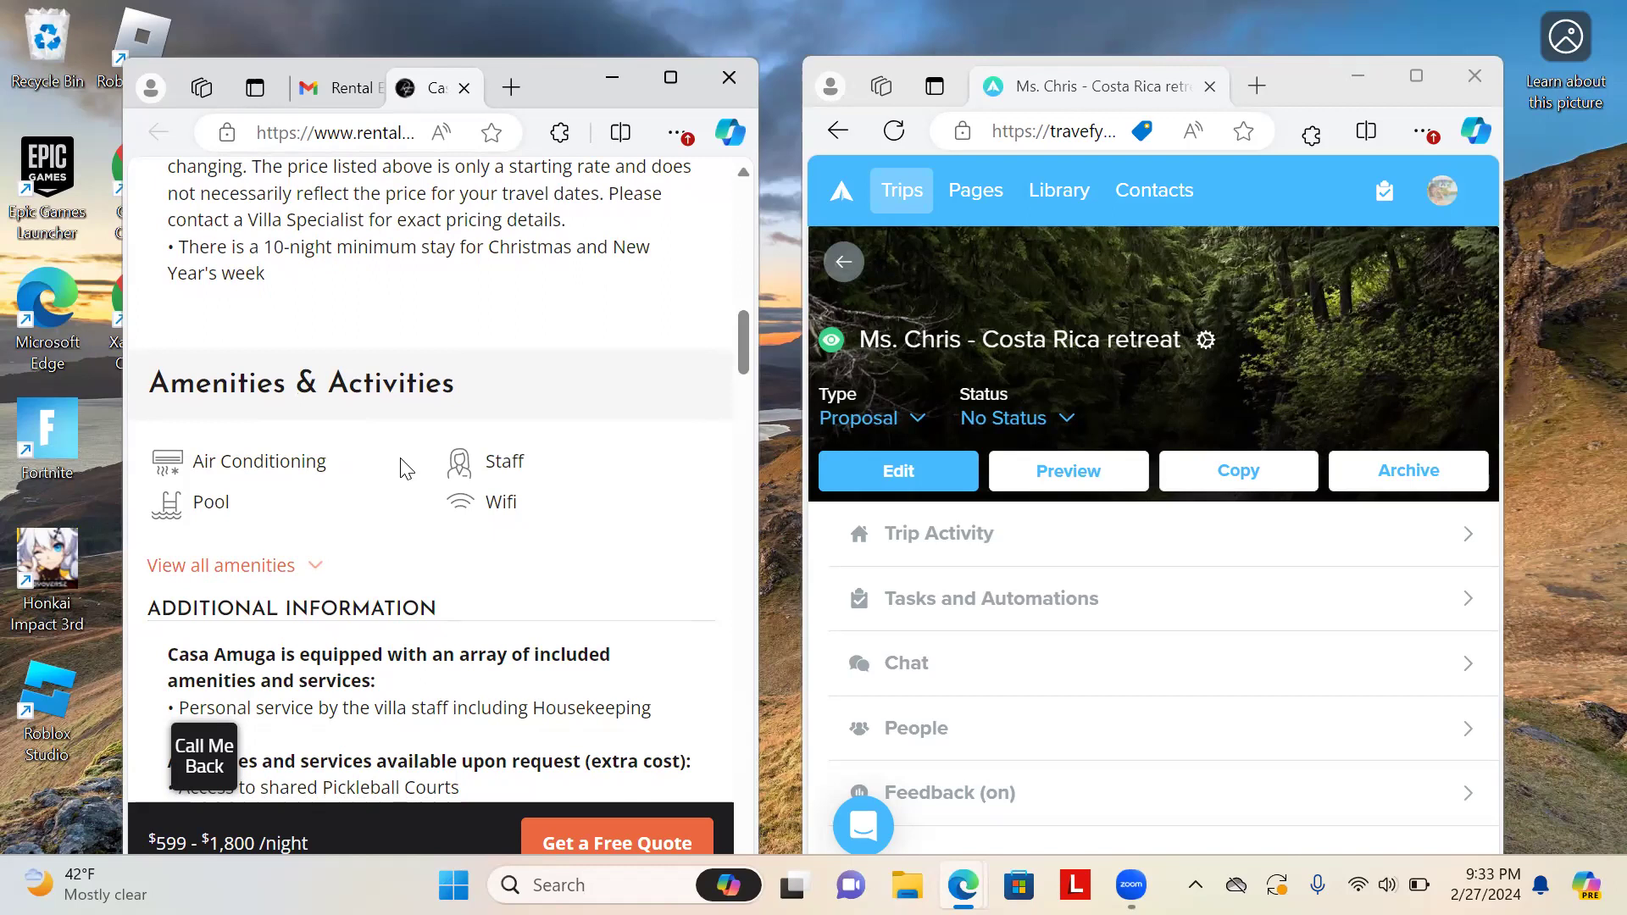
{"action": "scroll", "coordinate": [405, 469], "scroll_direction": "down", "scroll_amount": 3}
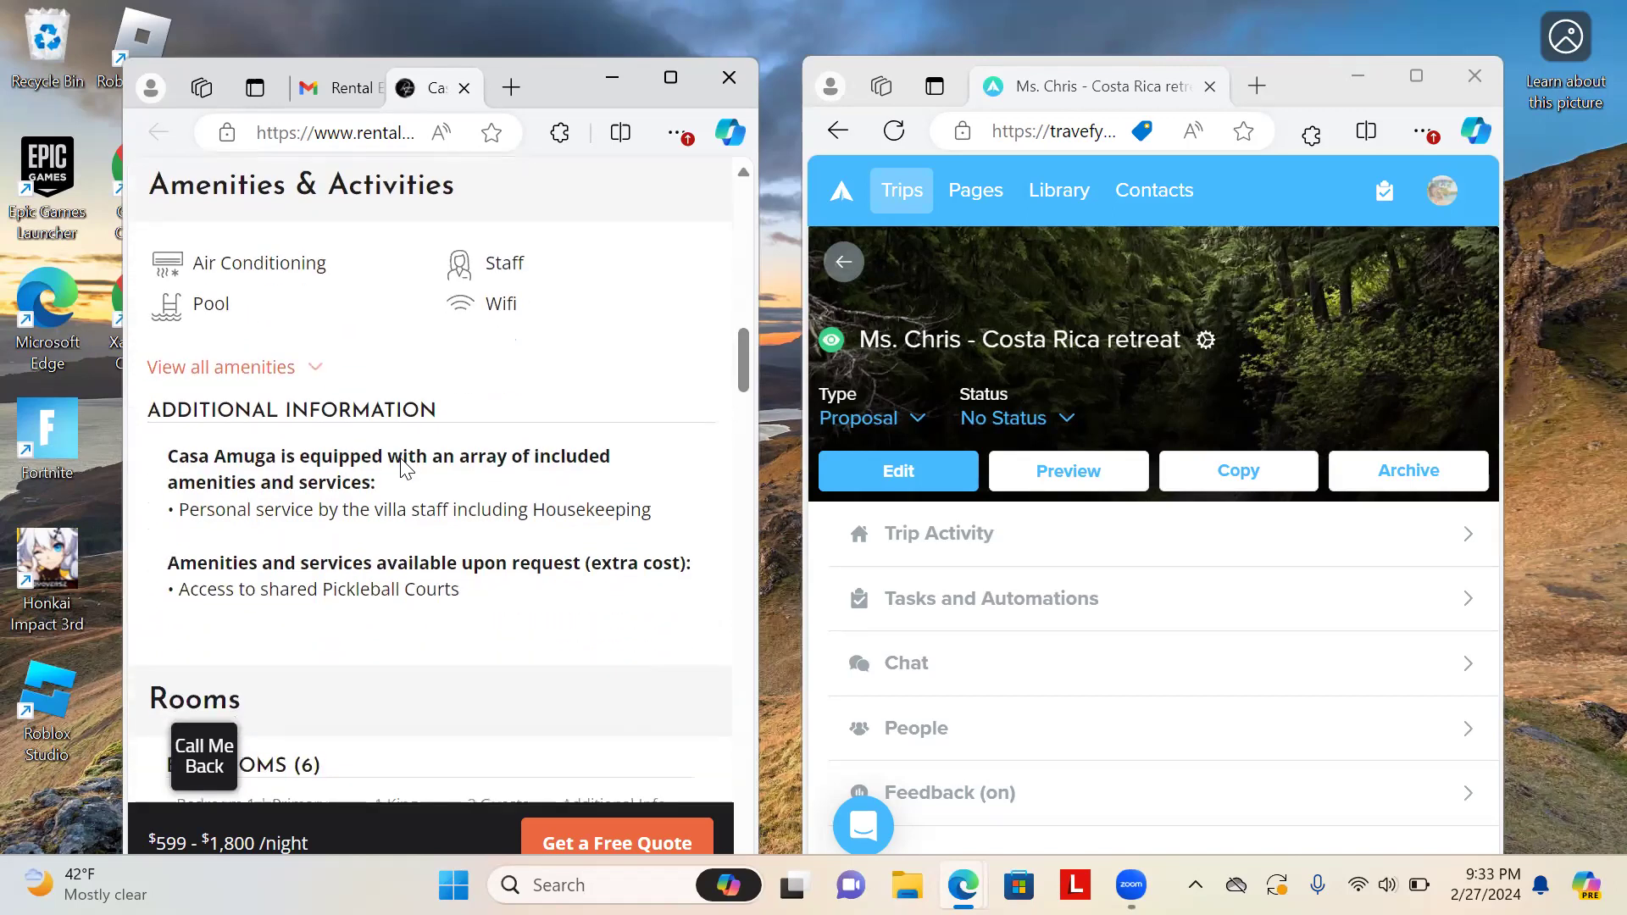
{"action": "scroll", "coordinate": [405, 469], "scroll_direction": "down", "scroll_amount": 1}
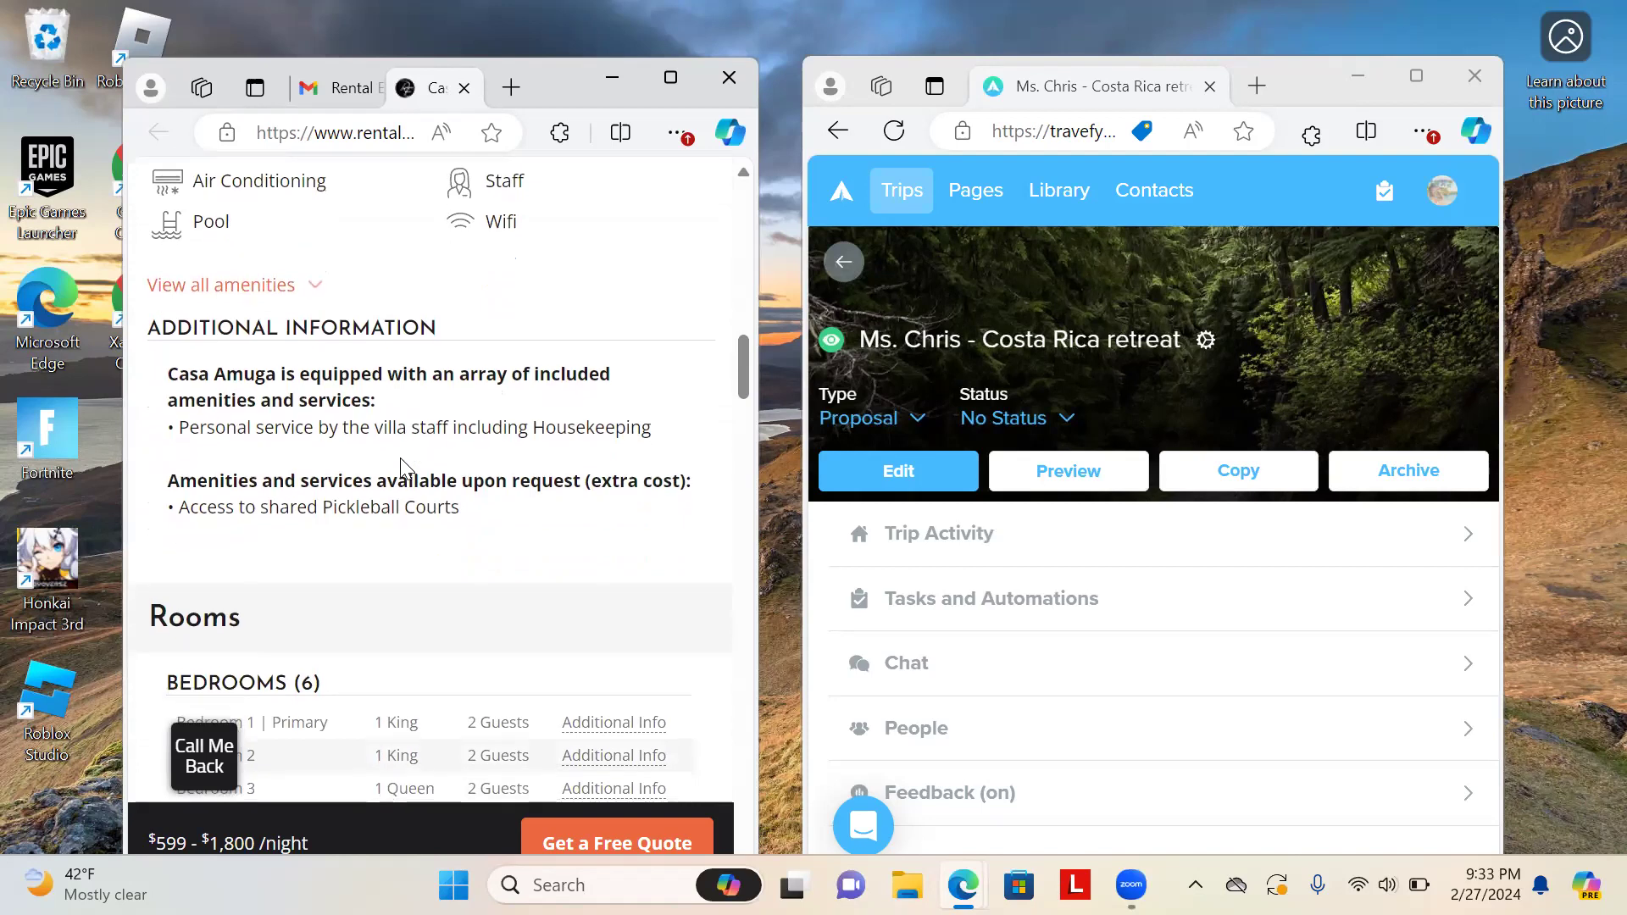
{"action": "scroll", "coordinate": [400, 457], "scroll_direction": "down", "scroll_amount": 1}
{"action": "scroll", "coordinate": [402, 459], "scroll_direction": "down", "scroll_amount": 1}
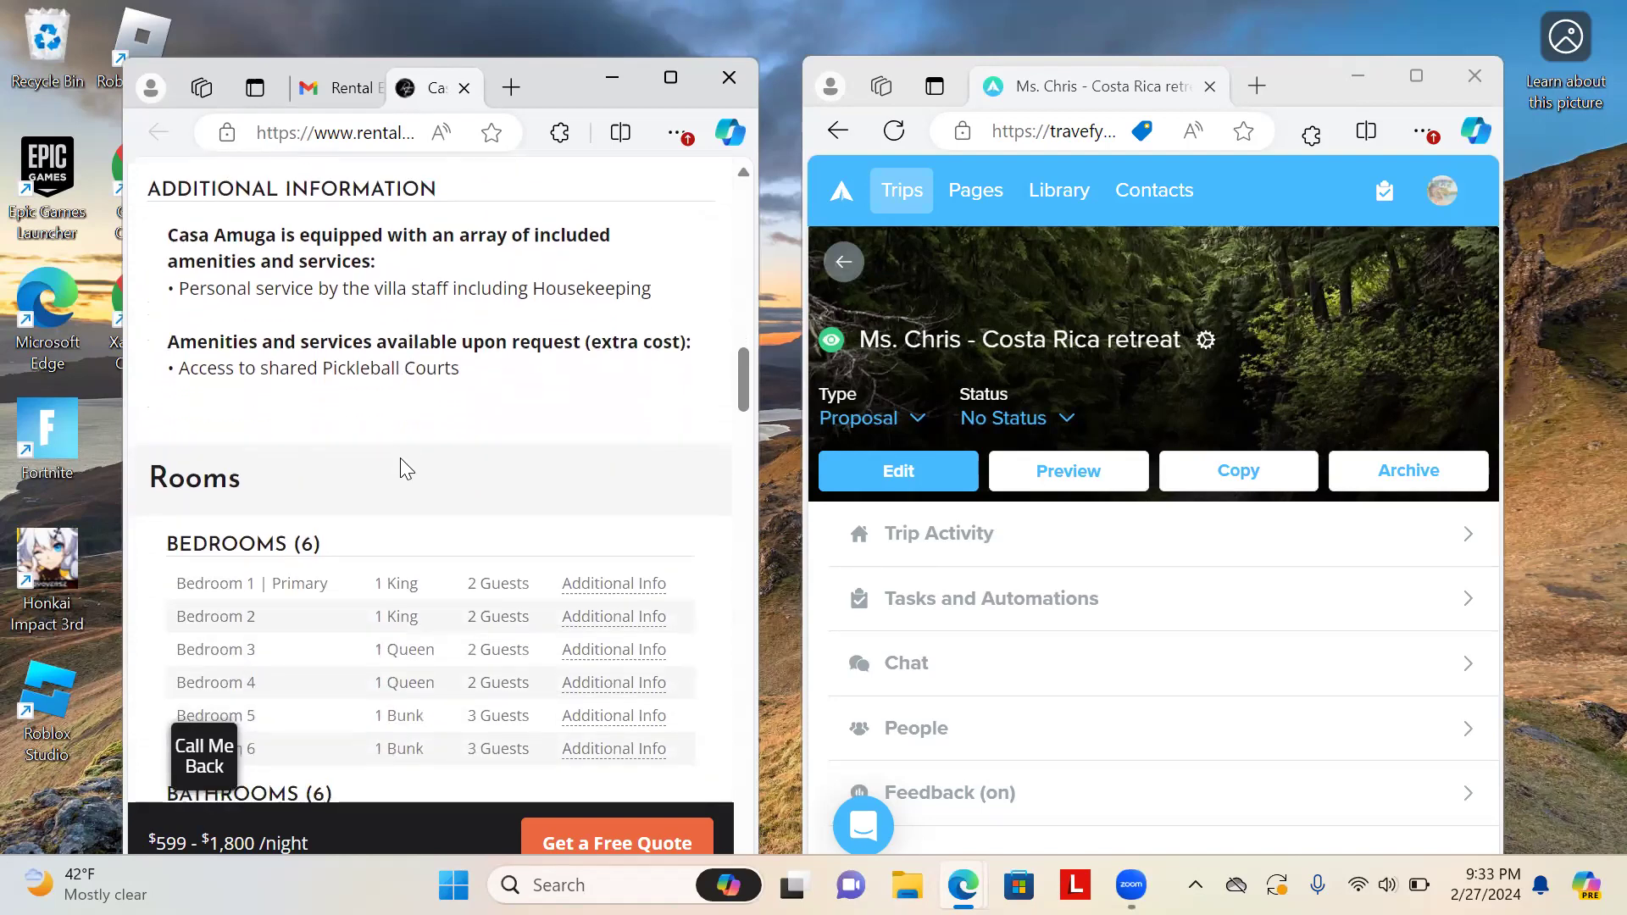
{"action": "scroll", "coordinate": [401, 458], "scroll_direction": "down", "scroll_amount": 1}
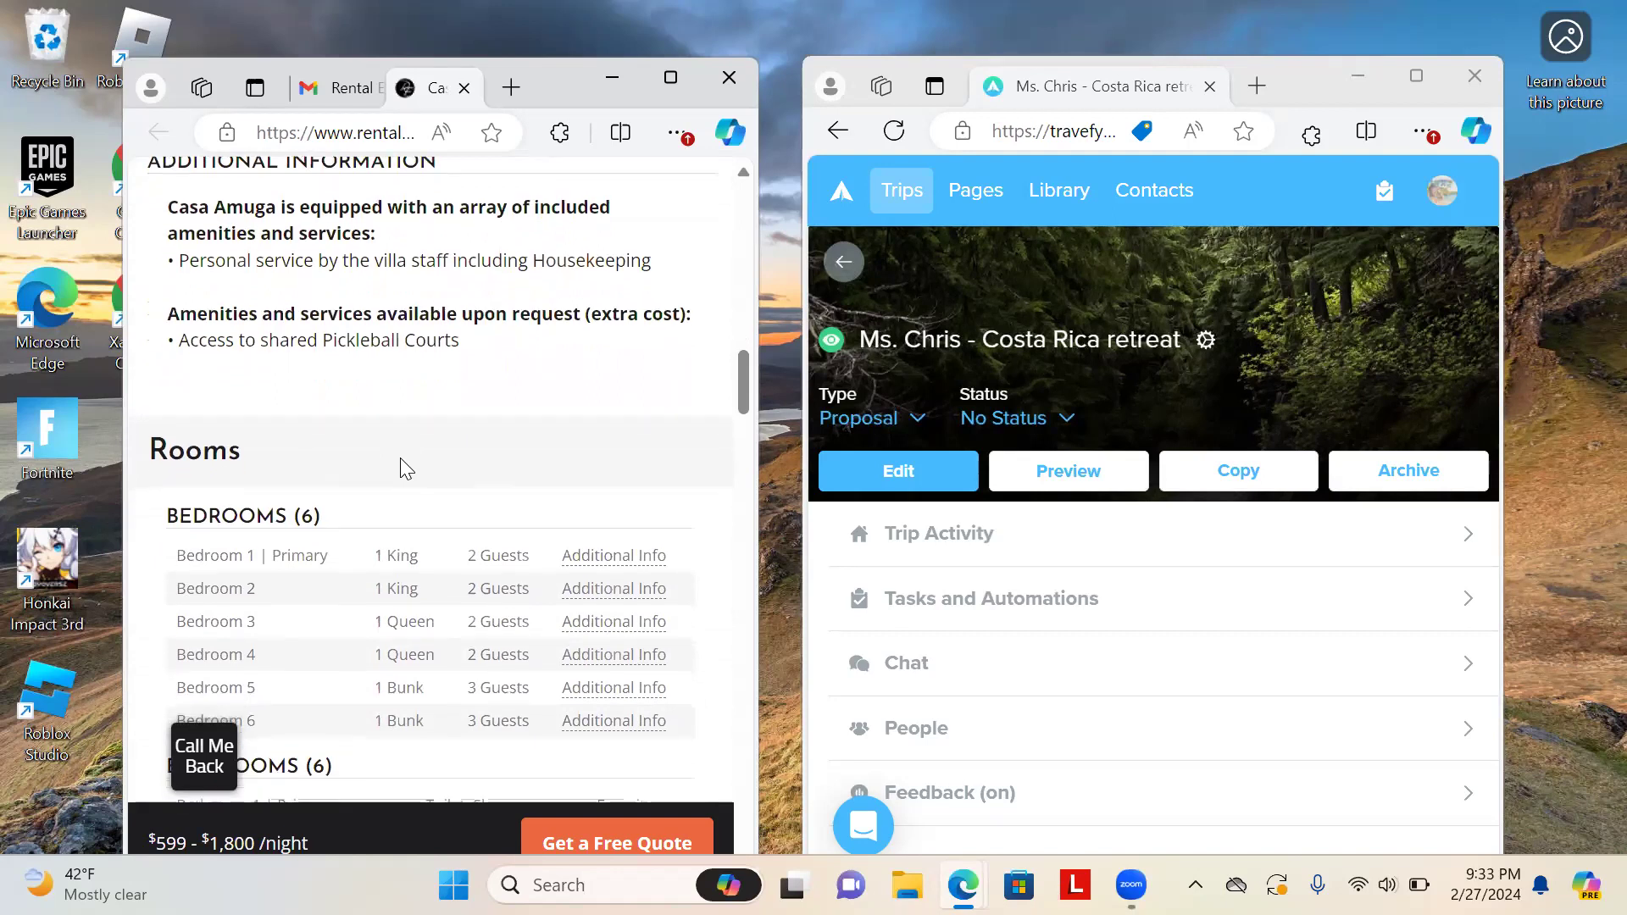
Examine Casa Amuga's bedroom and bathroom lists and open the property's photo gallery
{"action": "scroll", "coordinate": [401, 459], "scroll_direction": "down", "scroll_amount": 1}
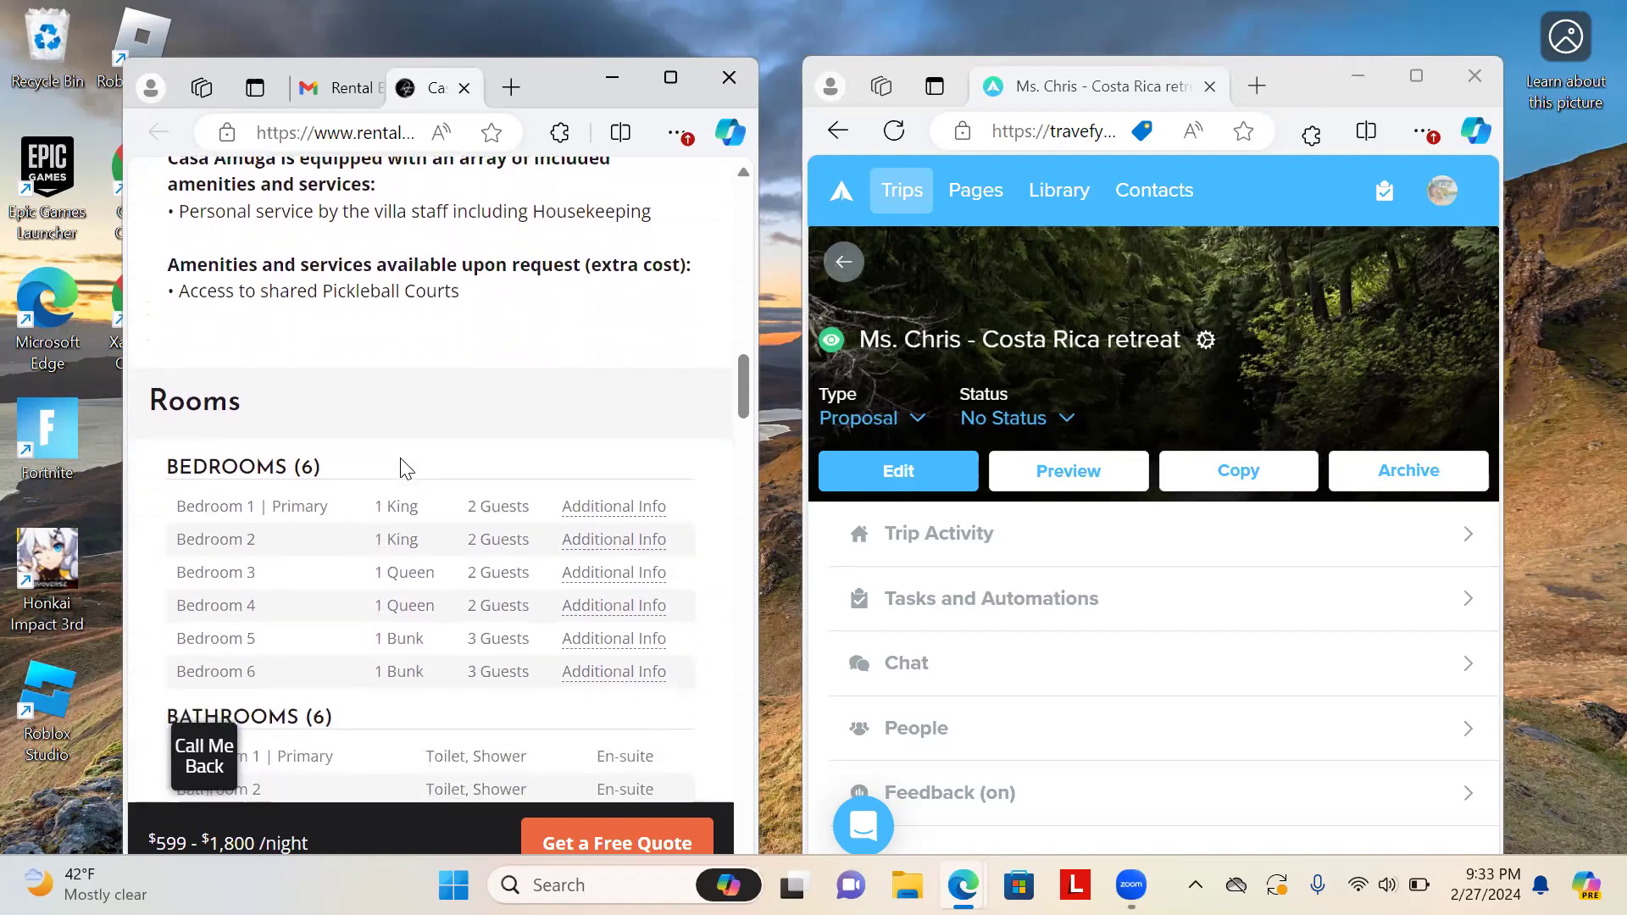
{"action": "scroll", "coordinate": [401, 466], "scroll_direction": "up", "scroll_amount": 3}
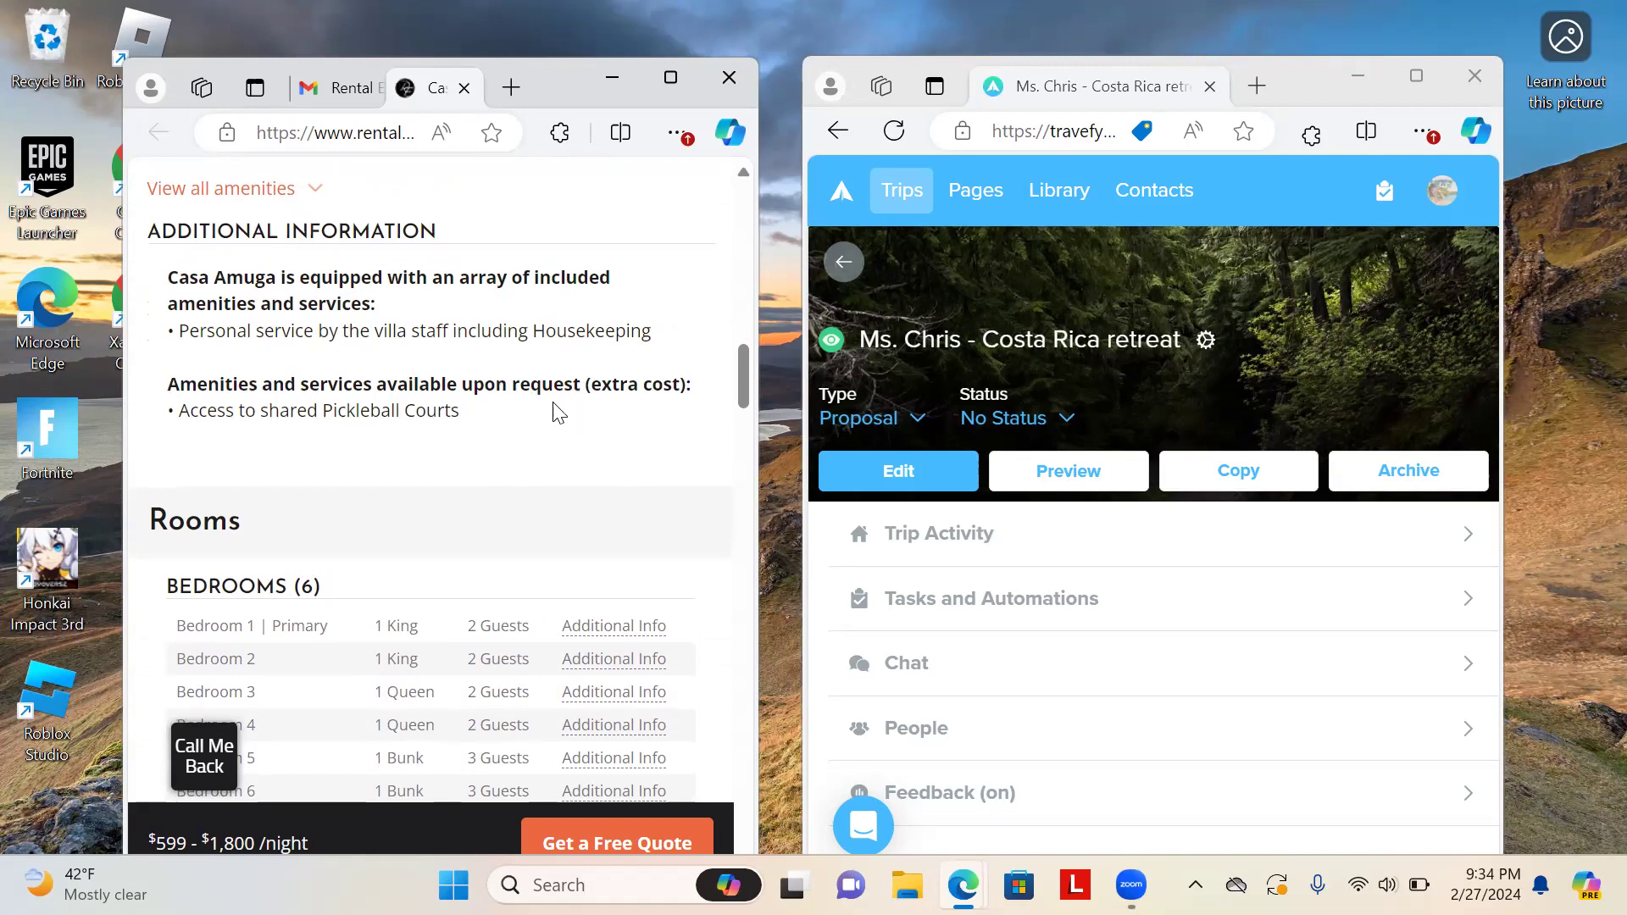
{"action": "scroll", "coordinate": [407, 411], "scroll_direction": "down", "scroll_amount": 3}
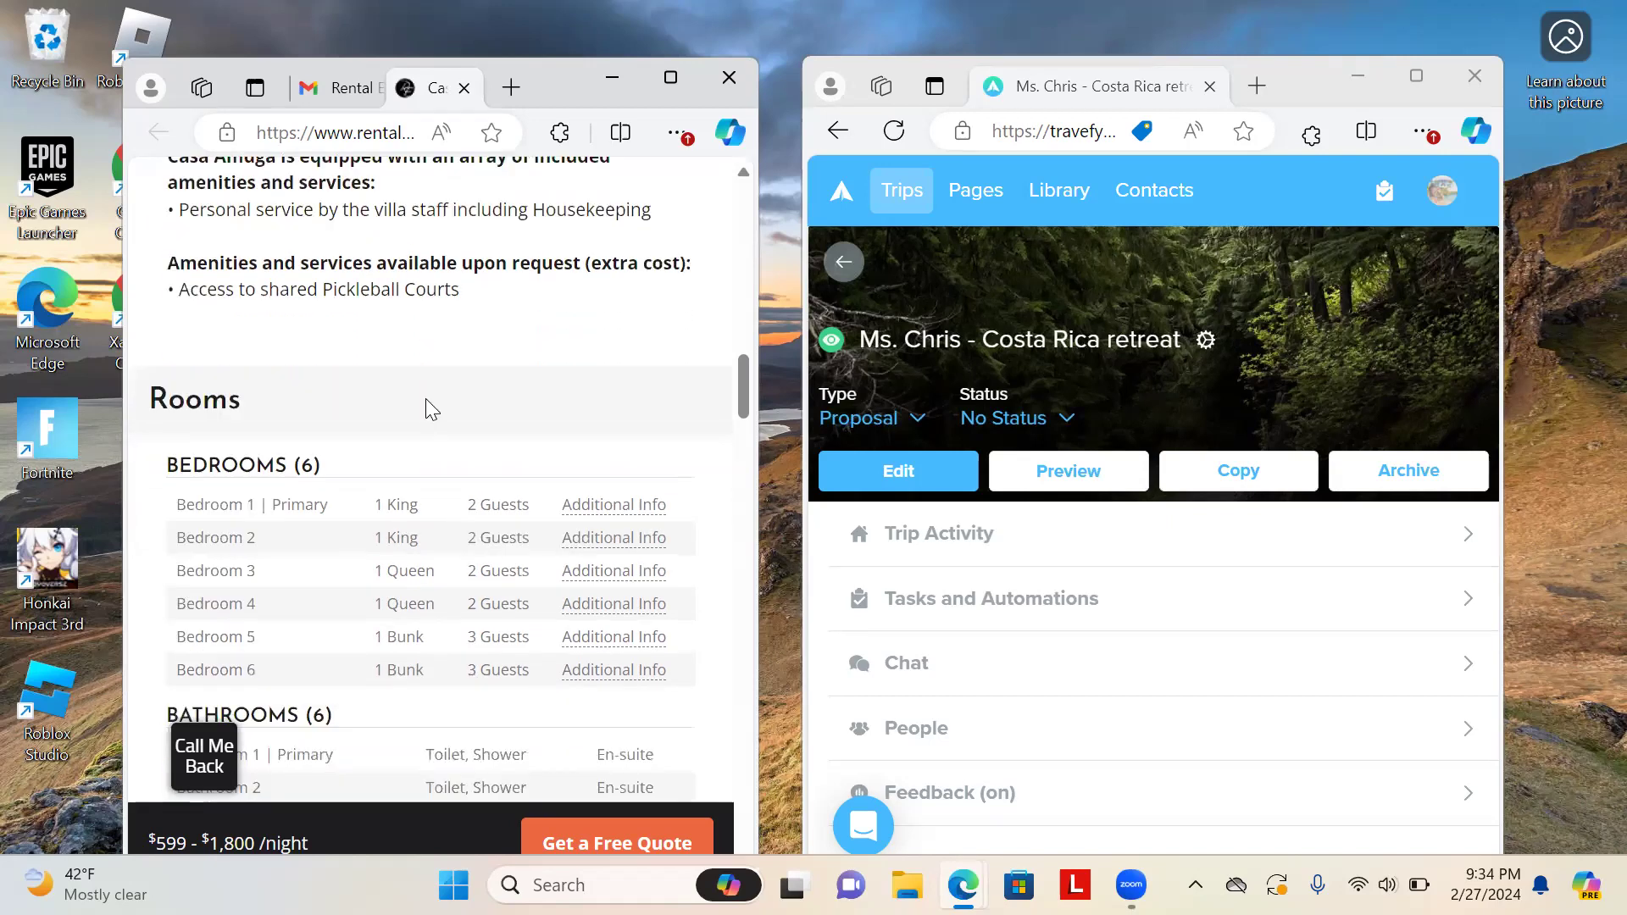
{"action": "scroll", "coordinate": [426, 409], "scroll_direction": "down", "scroll_amount": 1}
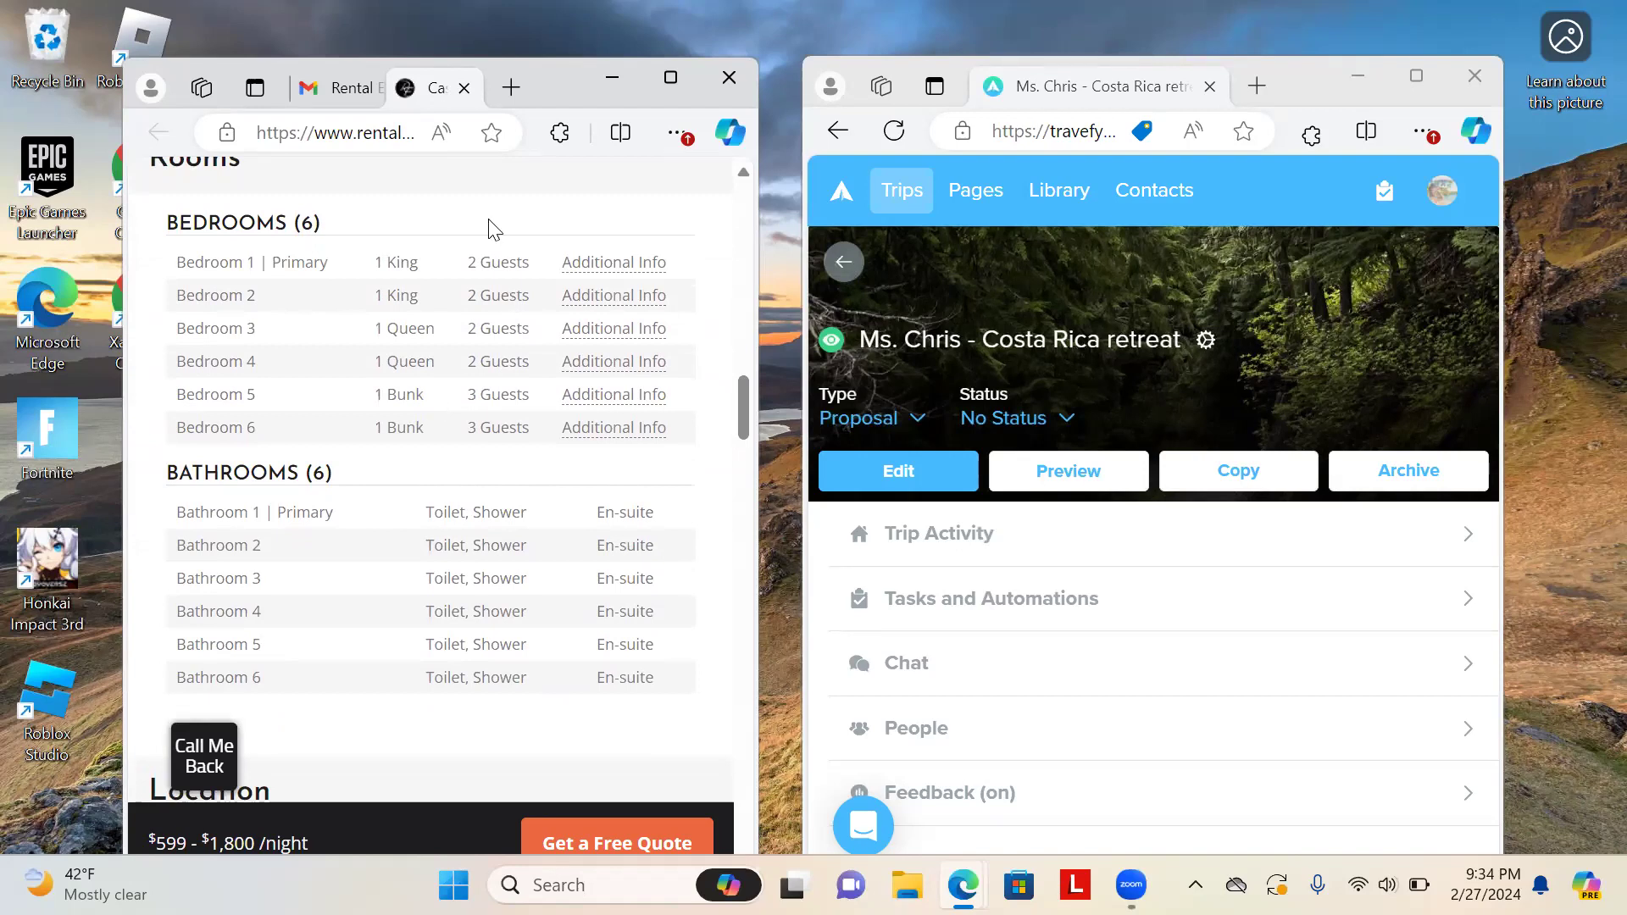
{"action": "scroll", "coordinate": [489, 219], "scroll_direction": "down", "scroll_amount": 1}
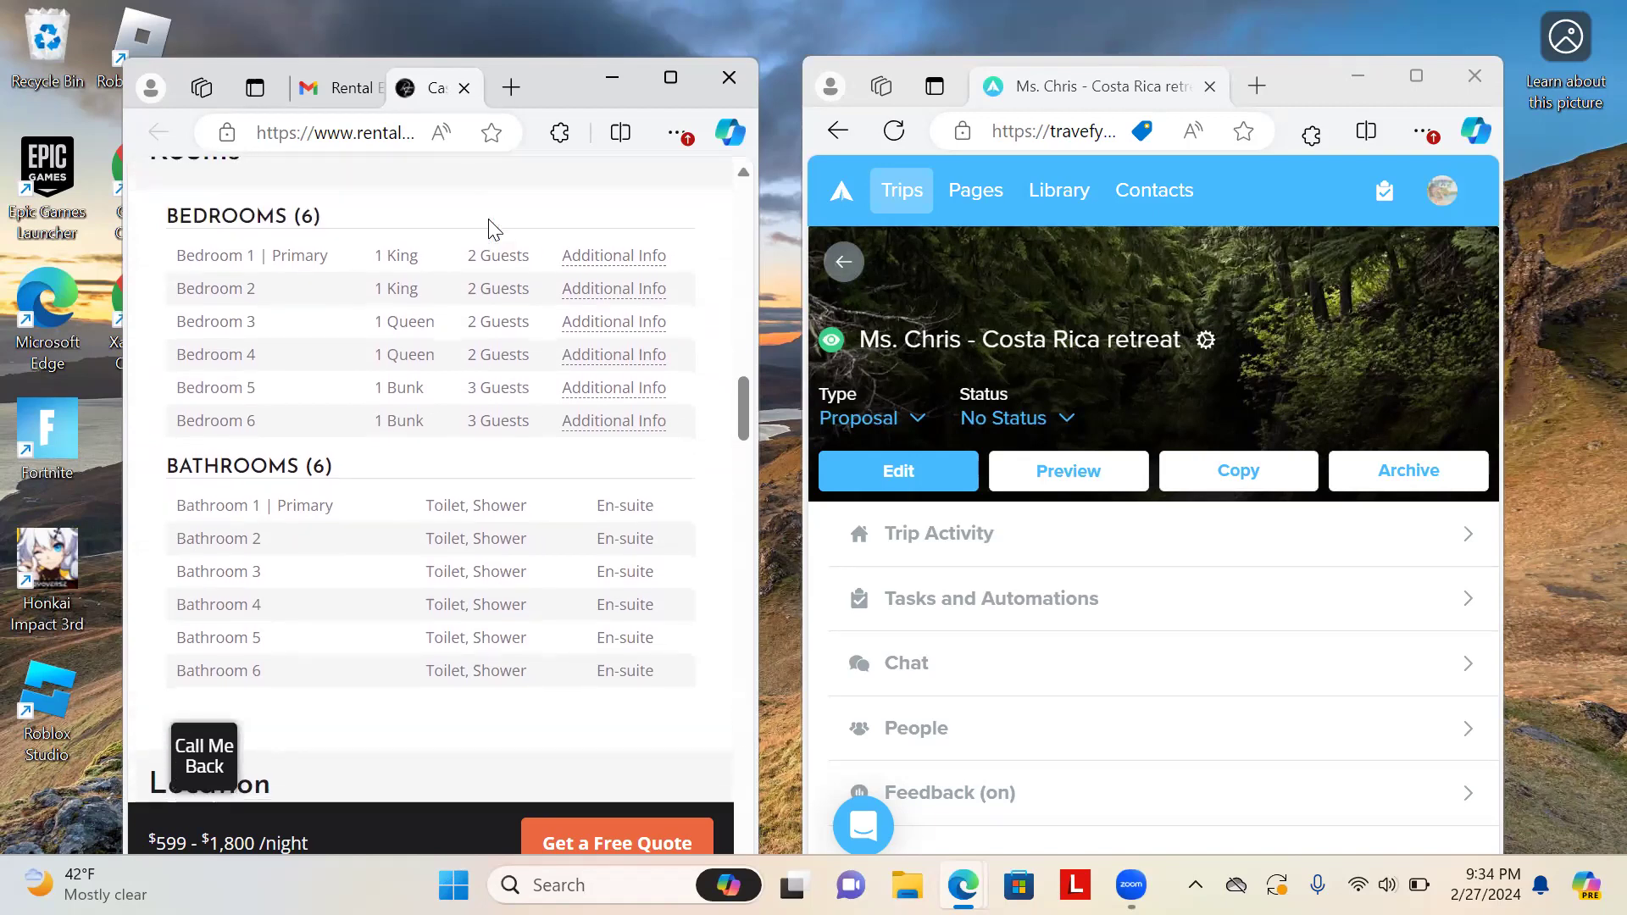
{"action": "scroll", "coordinate": [489, 219], "scroll_direction": "down", "scroll_amount": 5}
{"action": "scroll", "coordinate": [490, 222], "scroll_direction": "up", "scroll_amount": 6}
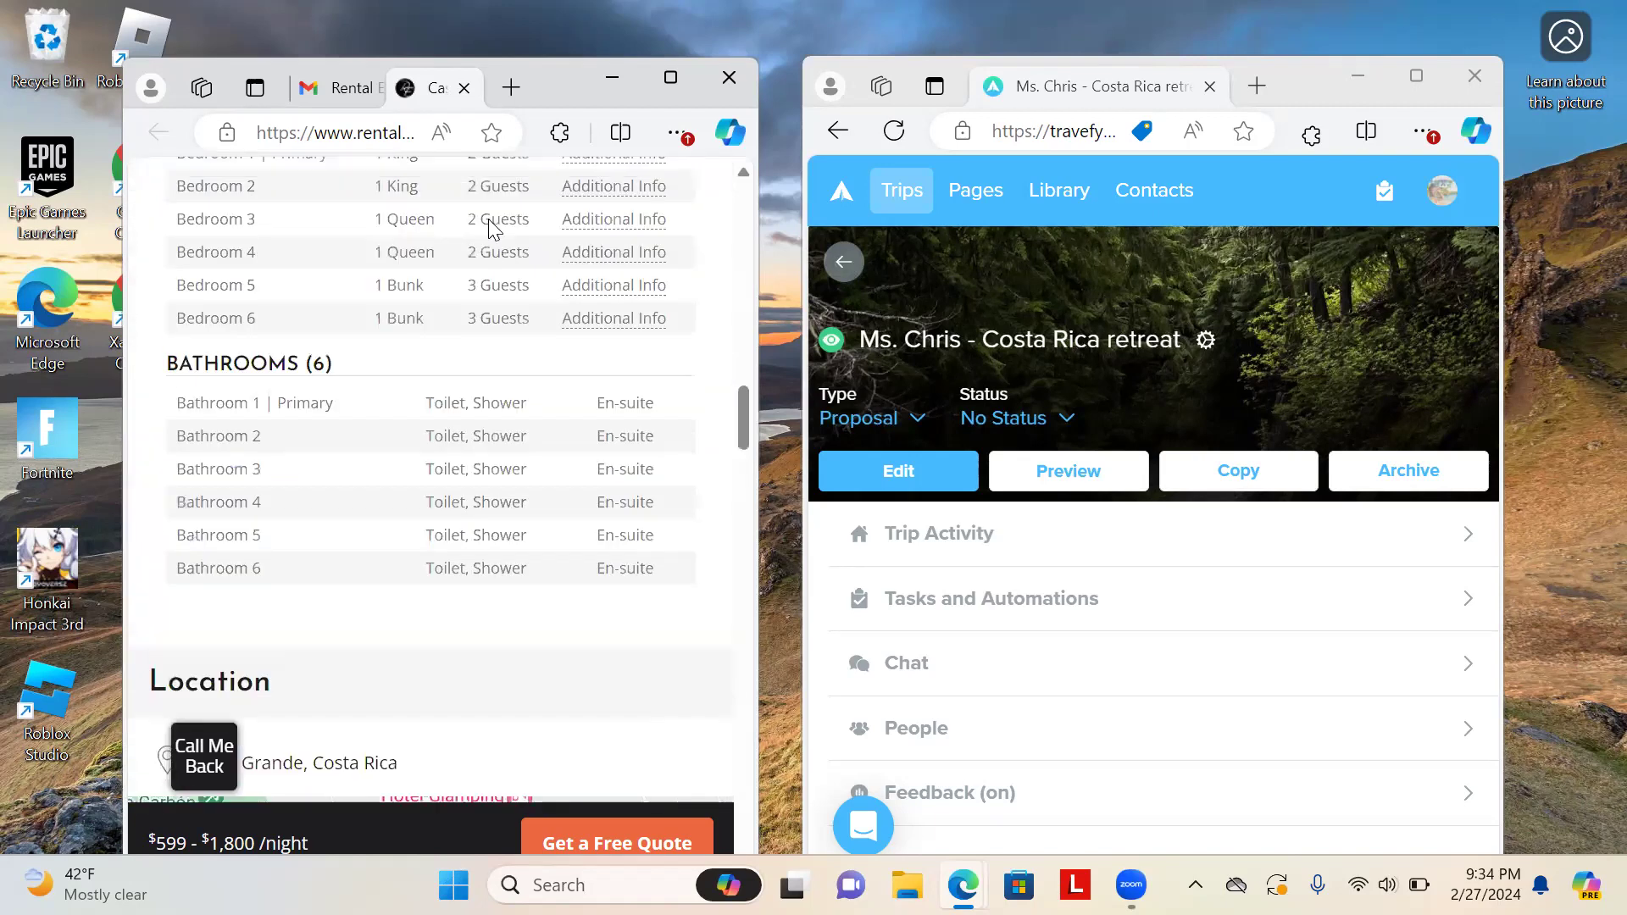
{"action": "scroll", "coordinate": [488, 219], "scroll_direction": "up", "scroll_amount": 1}
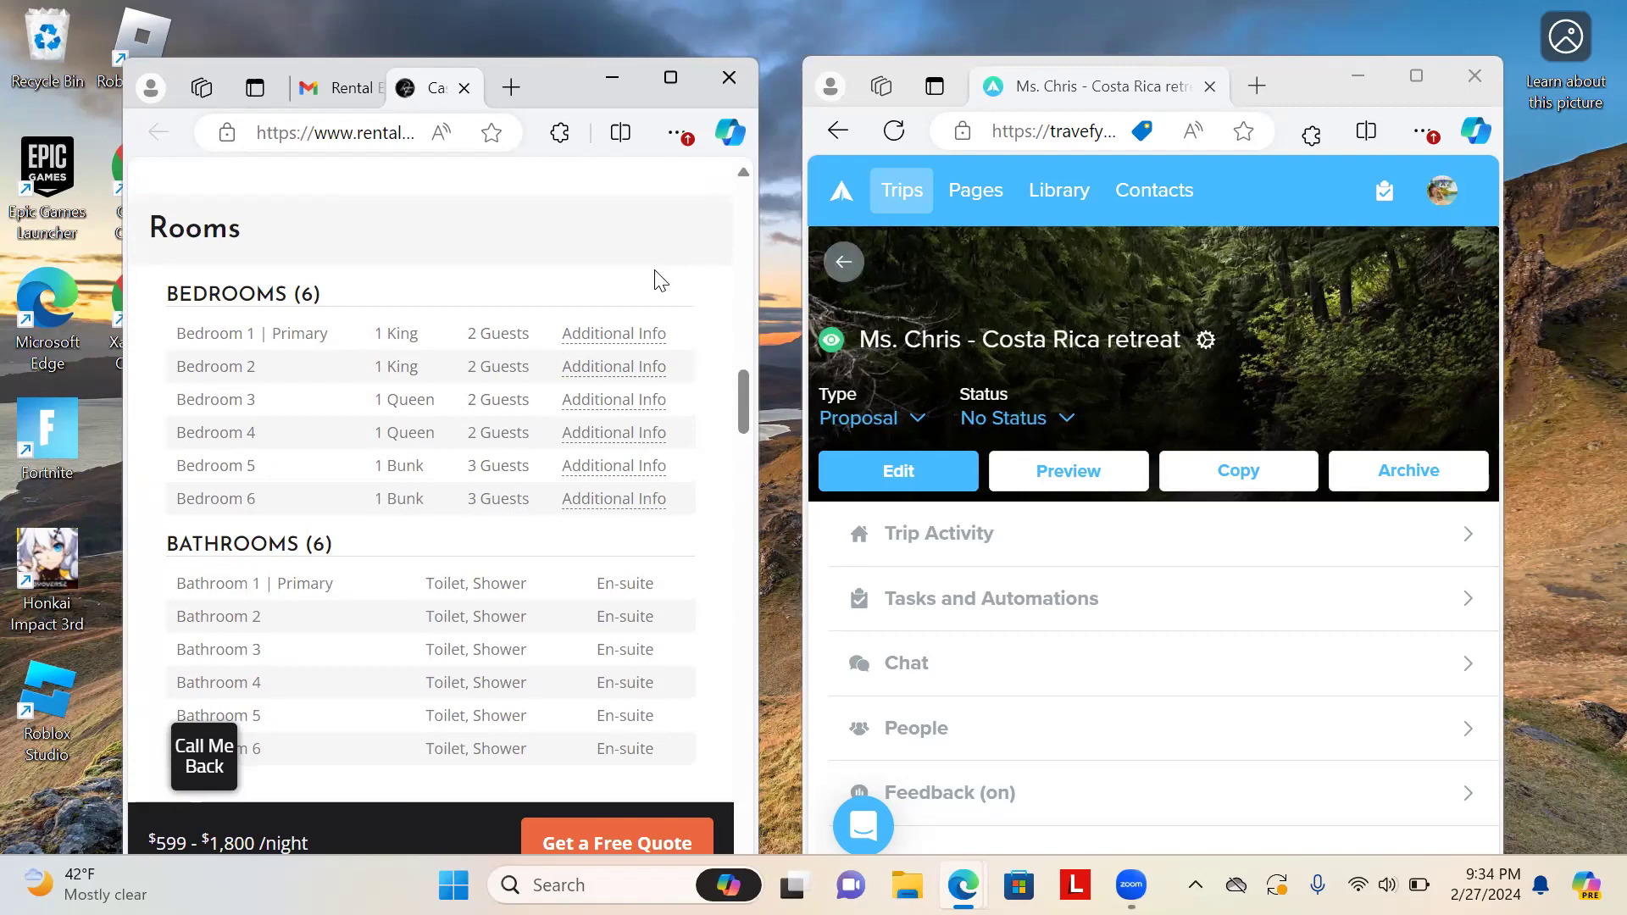
{"action": "scroll", "coordinate": [660, 281], "scroll_direction": "up", "scroll_amount": 20}
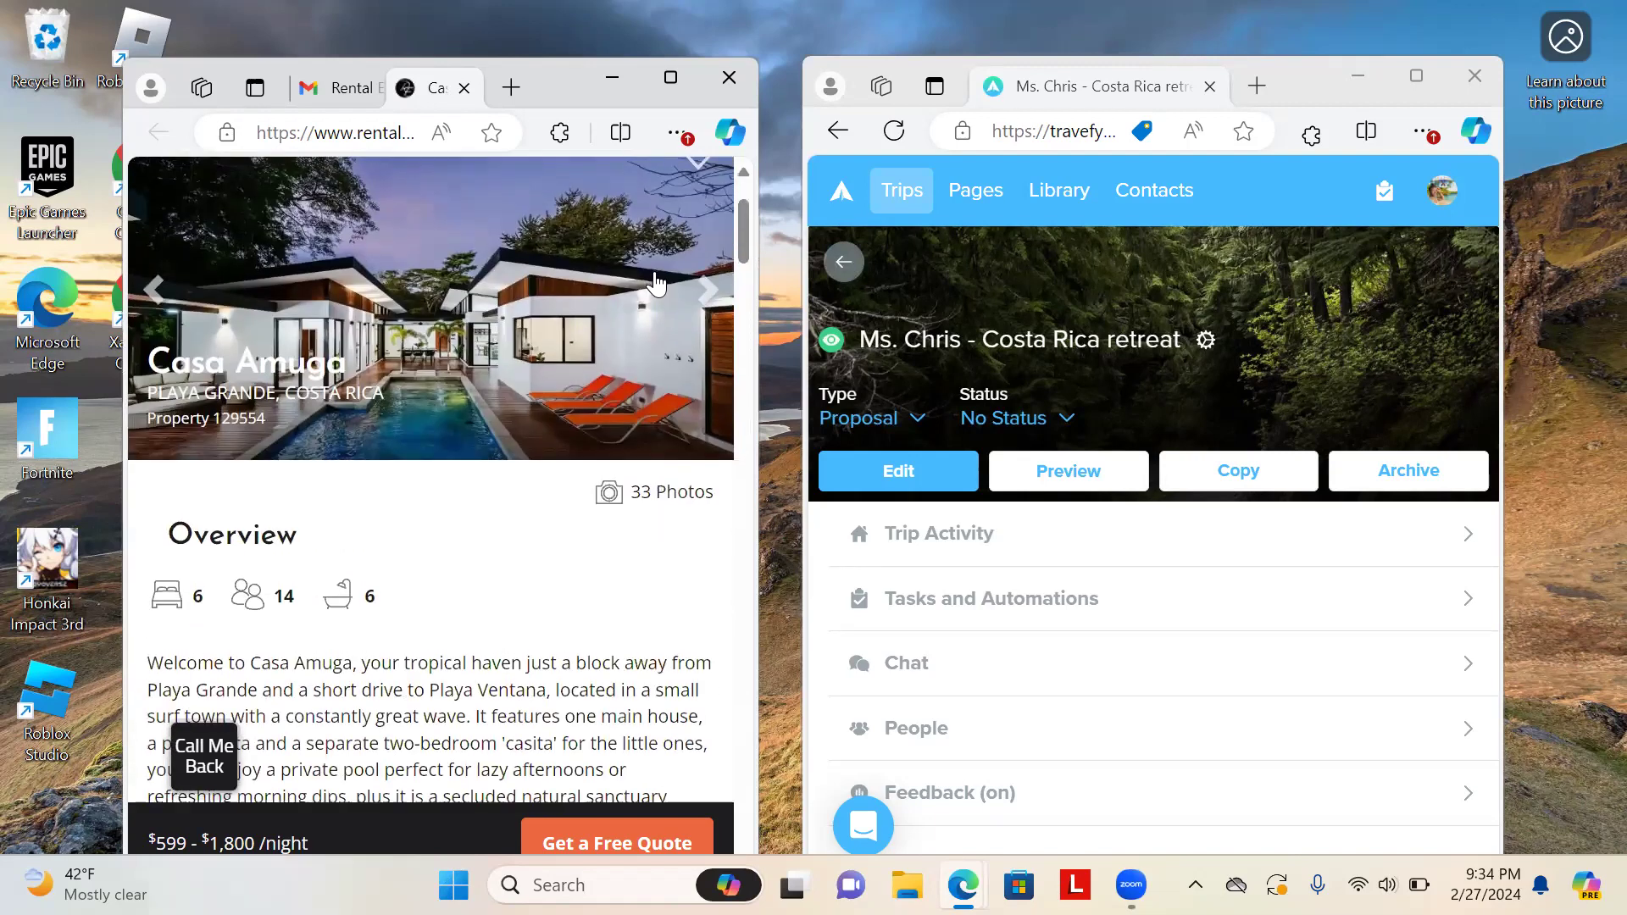
{"action": "left_click", "coordinate": [657, 288]}
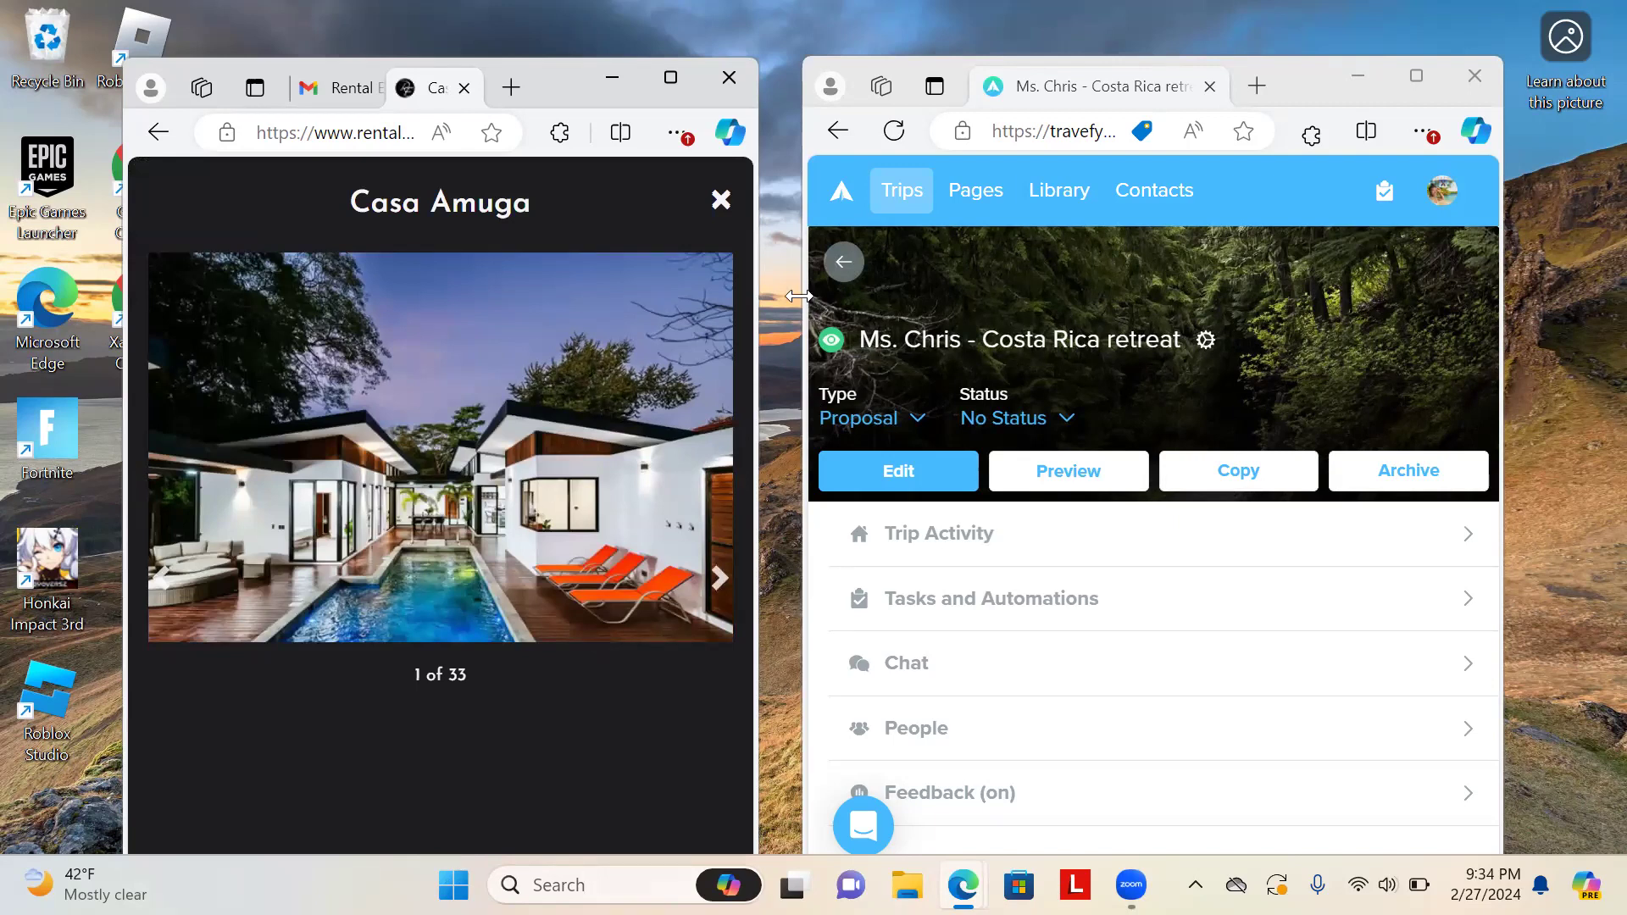
Widen the Travefy window and open the Costa Rica retreat's Day 1 date for editing
{"action": "left_click_drag", "start_coordinate": [798, 296], "coordinate": [550, 296]}
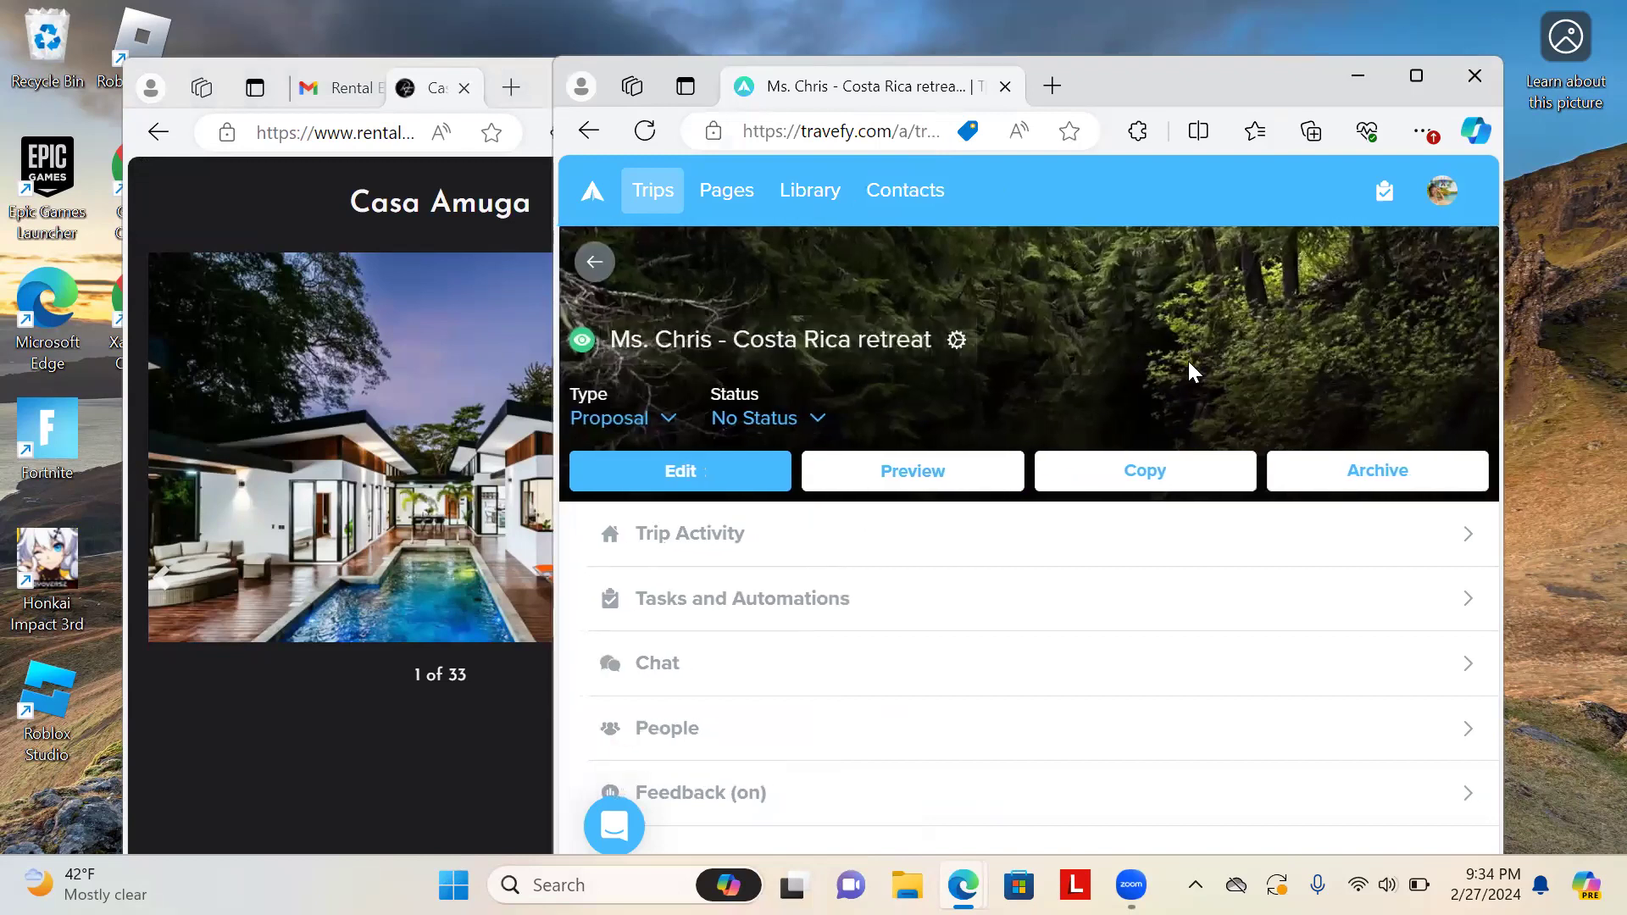
{"action": "left_click", "coordinate": [683, 471]}
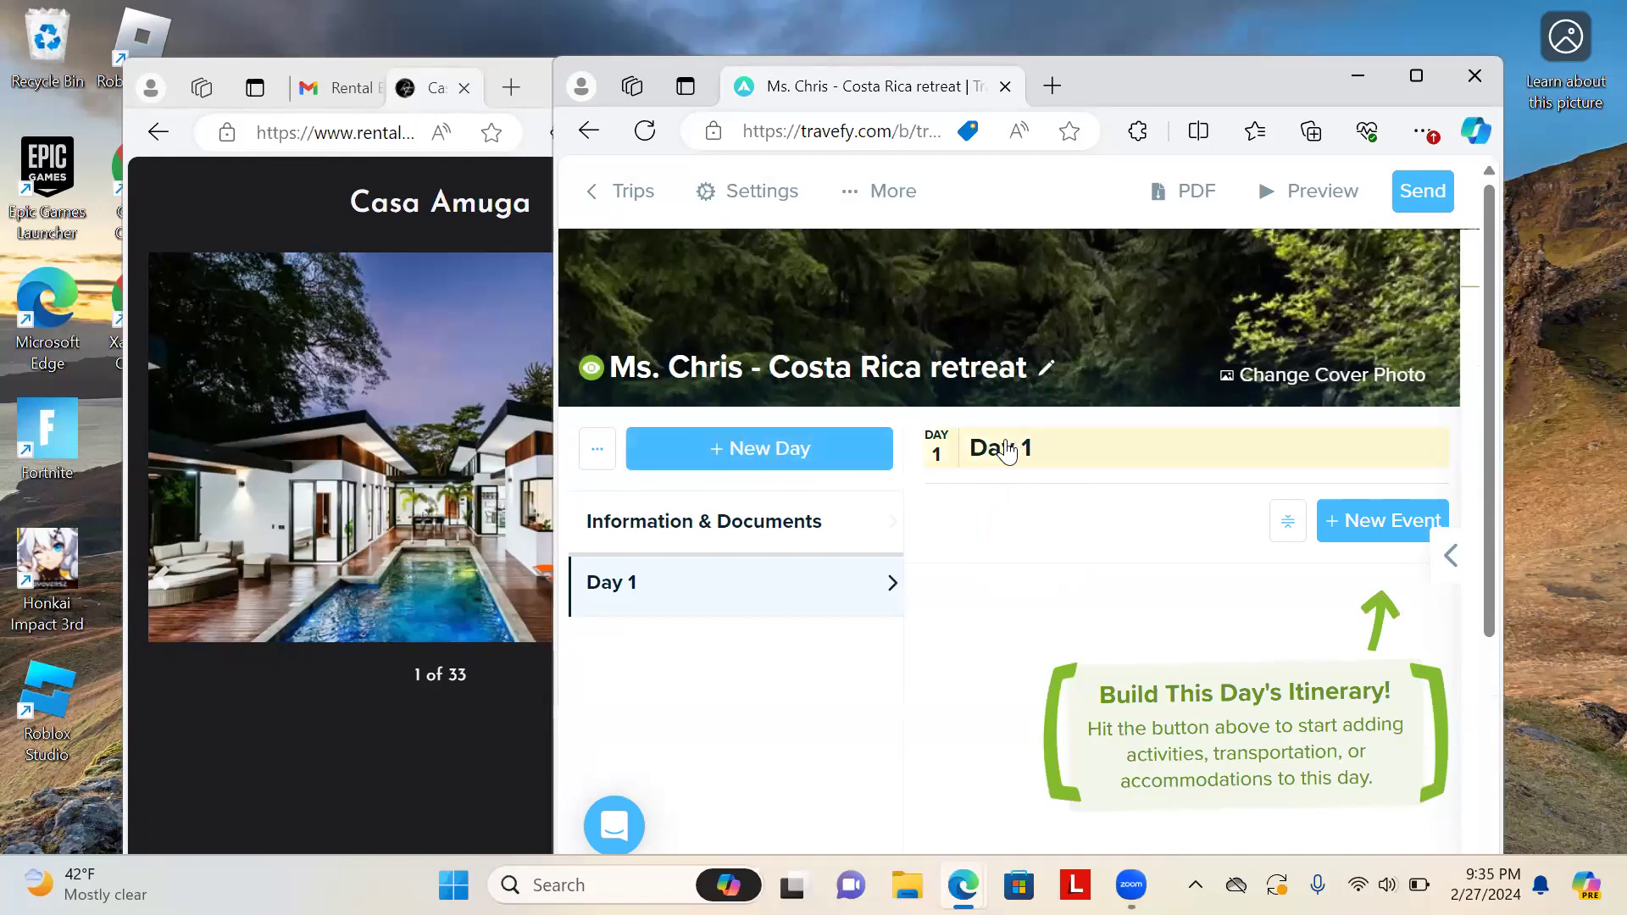
{"action": "left_click", "coordinate": [1006, 454]}
{"action": "left_click", "coordinate": [999, 479]}
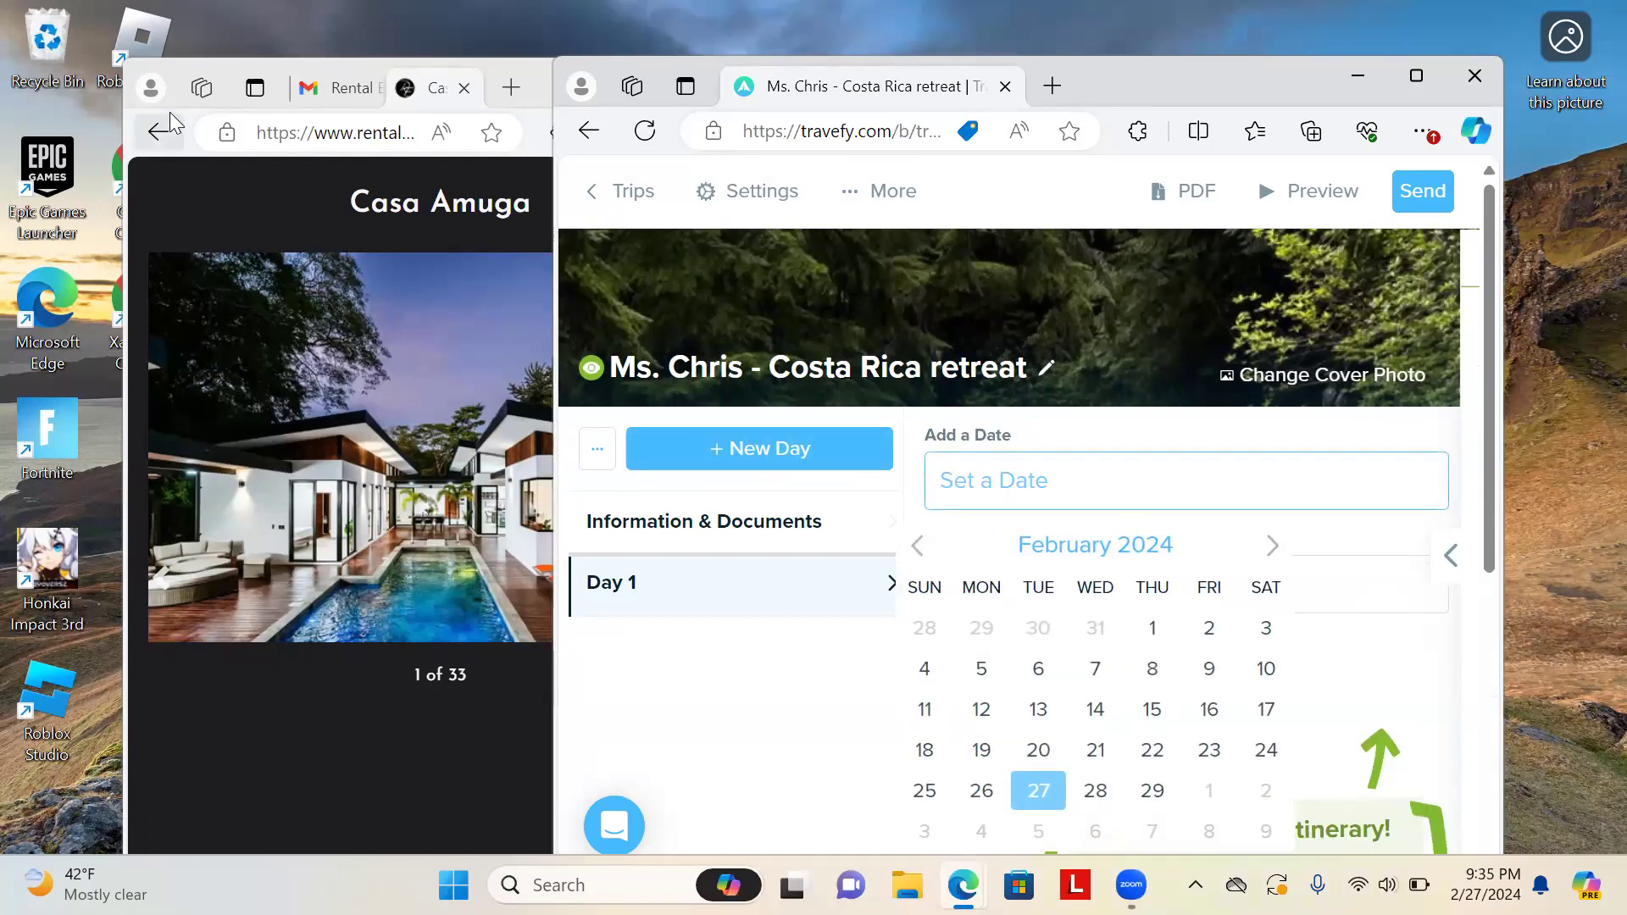
Check the villa weeks in the Gmail message and set Day 1's date in Travefy to Saturday, September 14, 2024
{"action": "left_click", "coordinate": [329, 91]}
{"action": "left_click", "coordinate": [329, 92]}
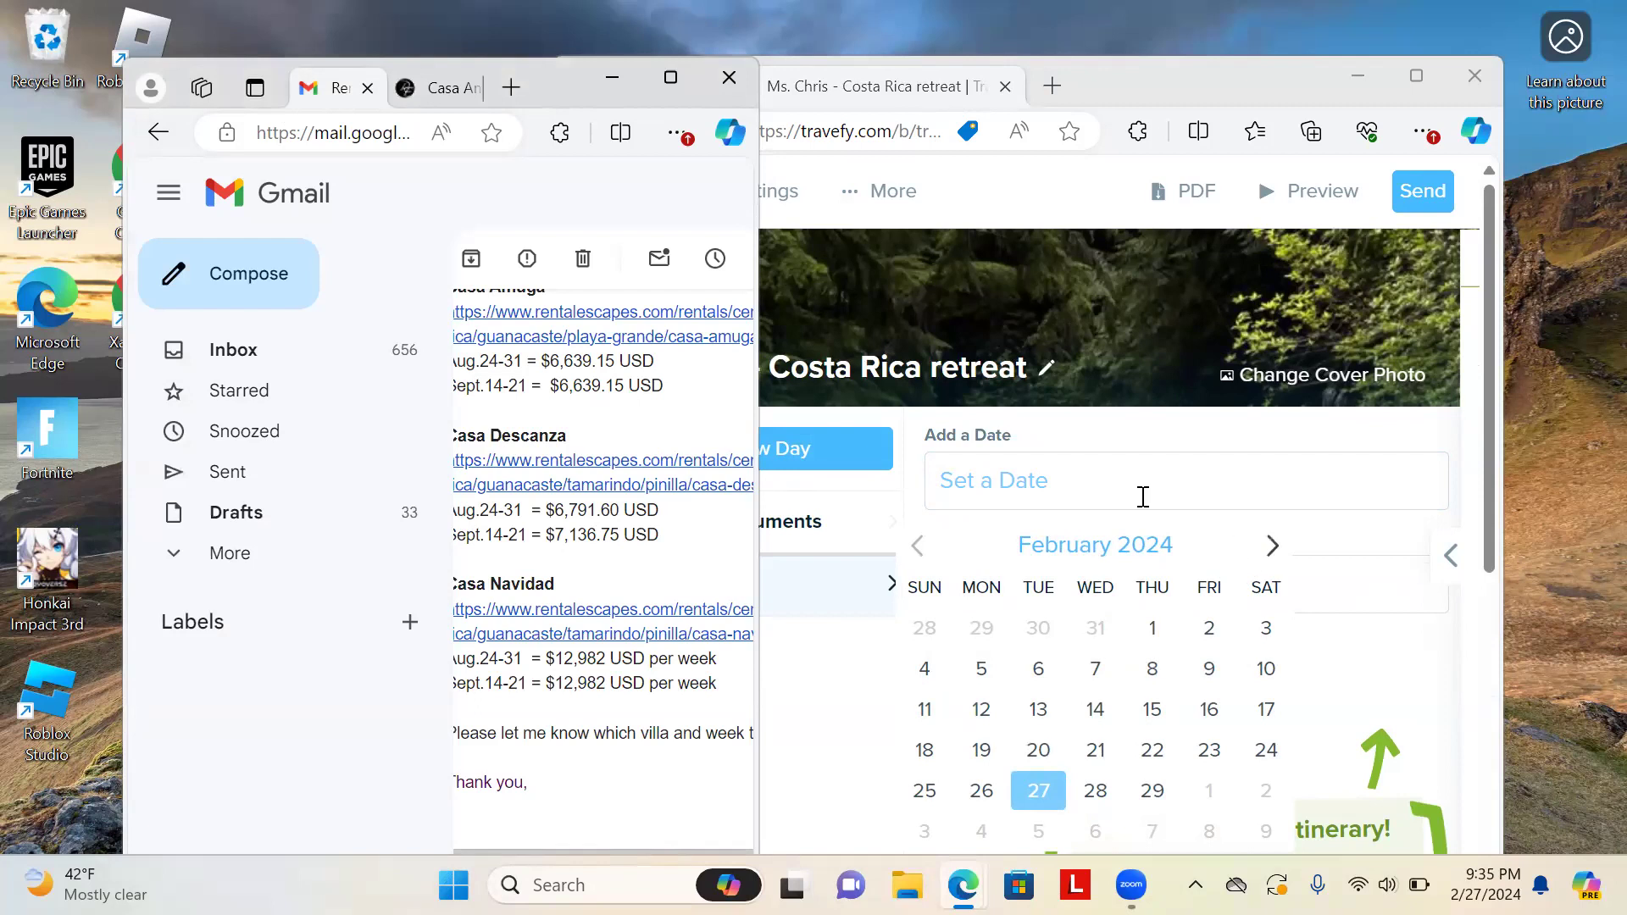
{"action": "right_click", "coordinate": [1087, 497]}
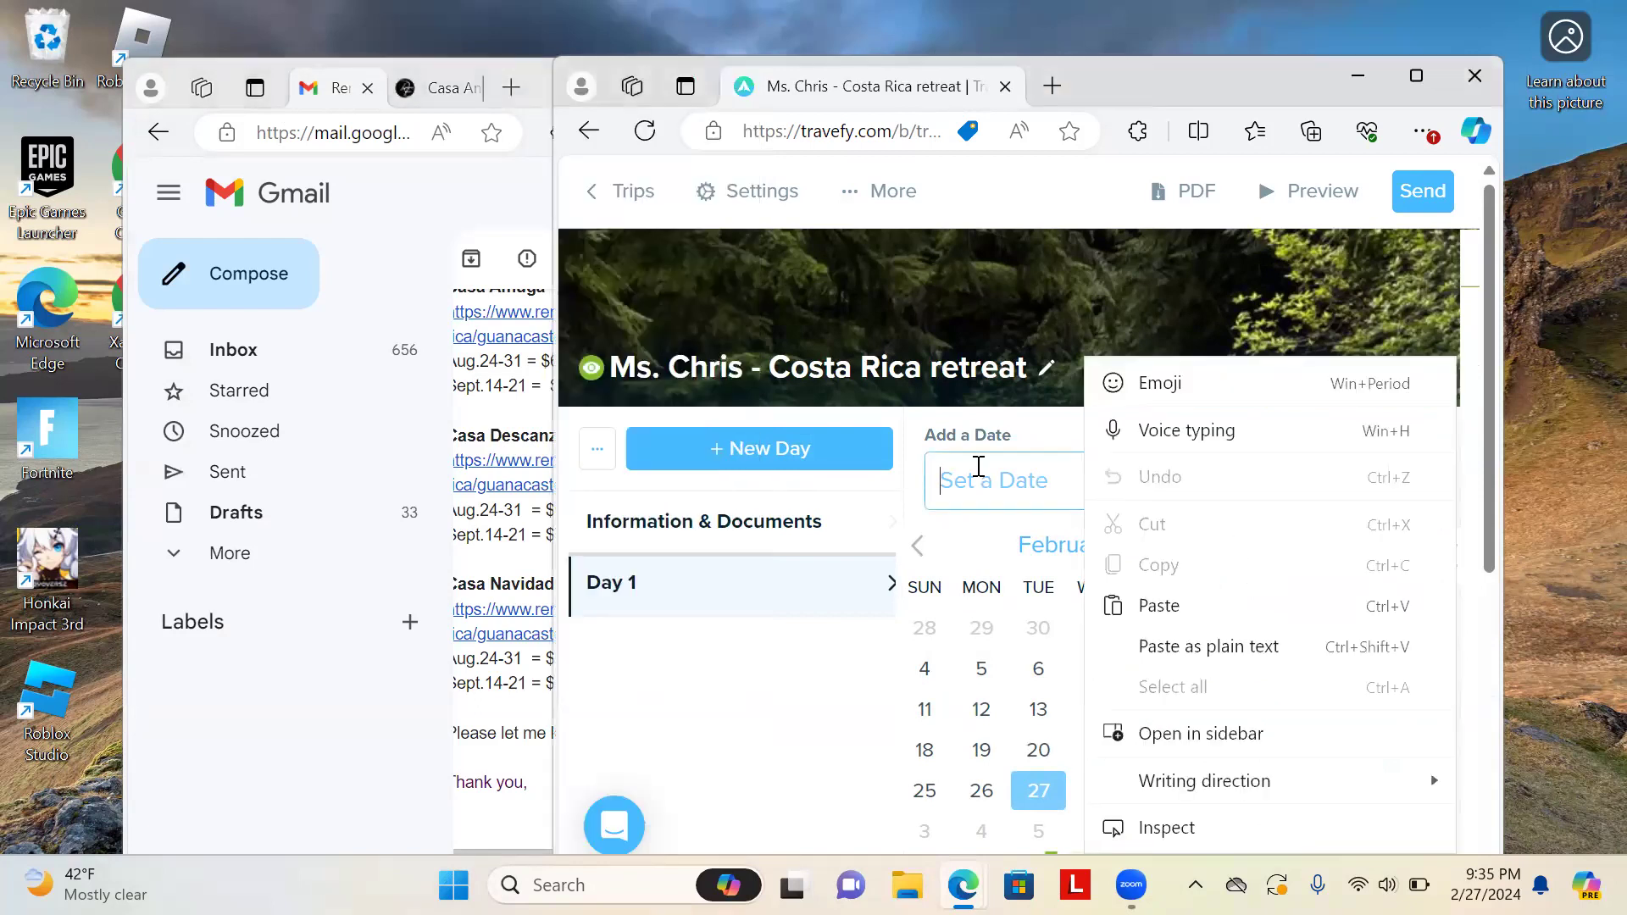
{"action": "left_click", "coordinate": [975, 473]}
{"action": "left_click", "coordinate": [1274, 545]}
{"action": "left_click", "coordinate": [1274, 544]}
{"action": "left_click", "coordinate": [1273, 545]}
{"action": "left_click", "coordinate": [1274, 545]}
{"action": "left_click", "coordinate": [1273, 545]}
{"action": "left_click", "coordinate": [1274, 544]}
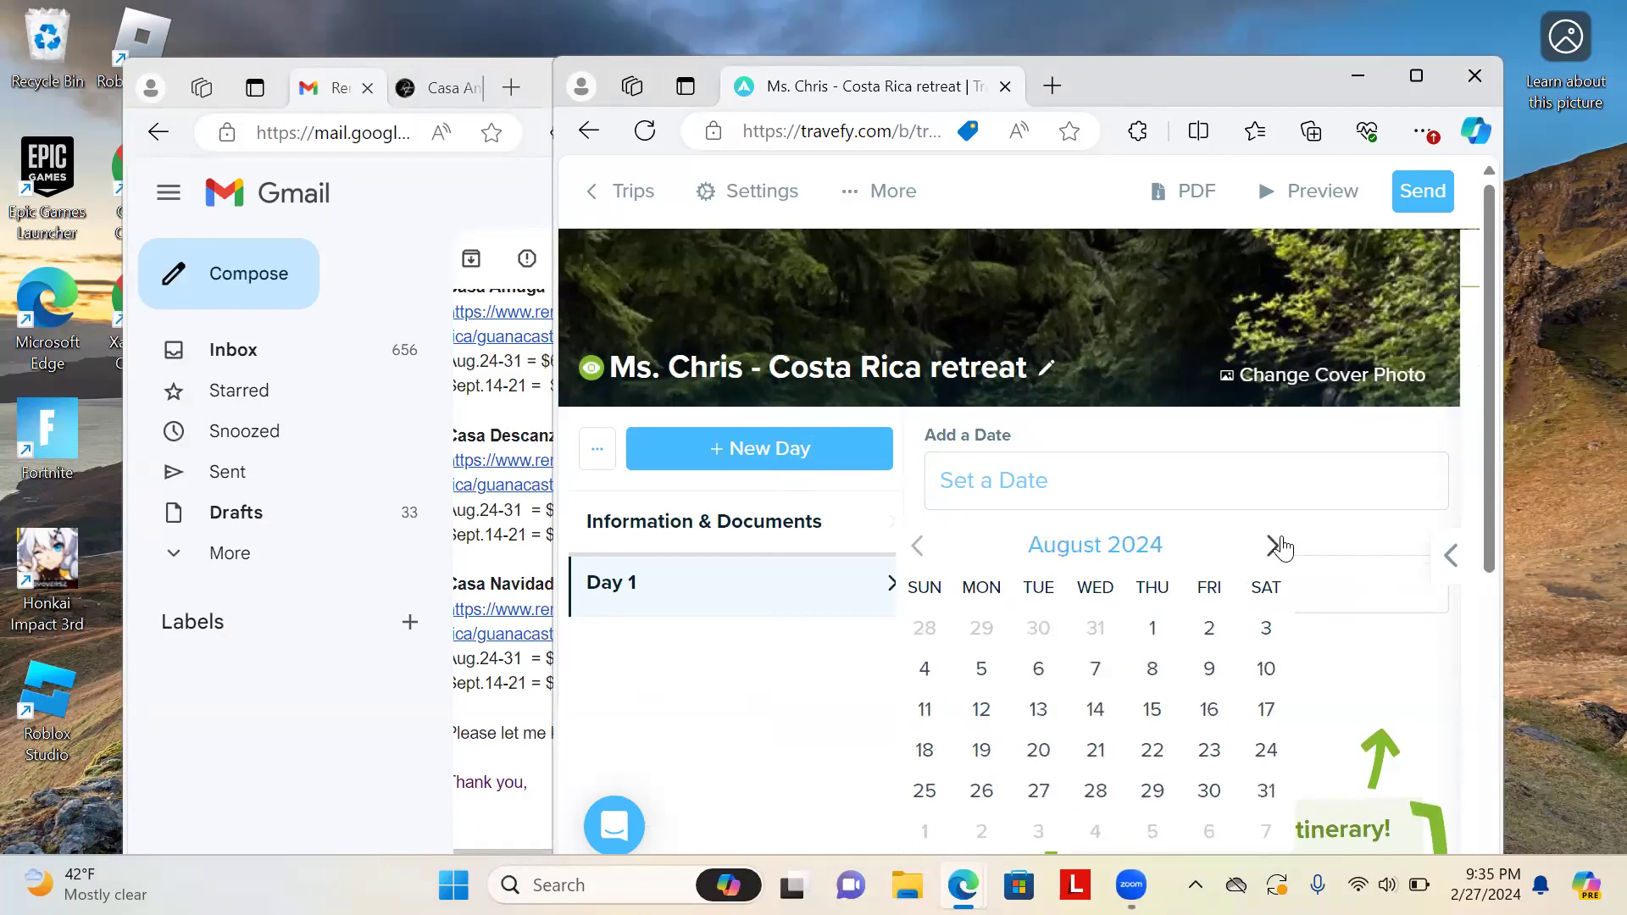
{"action": "left_click", "coordinate": [1274, 545]}
{"action": "scroll", "coordinate": [1282, 546], "scroll_direction": "down", "scroll_amount": 2}
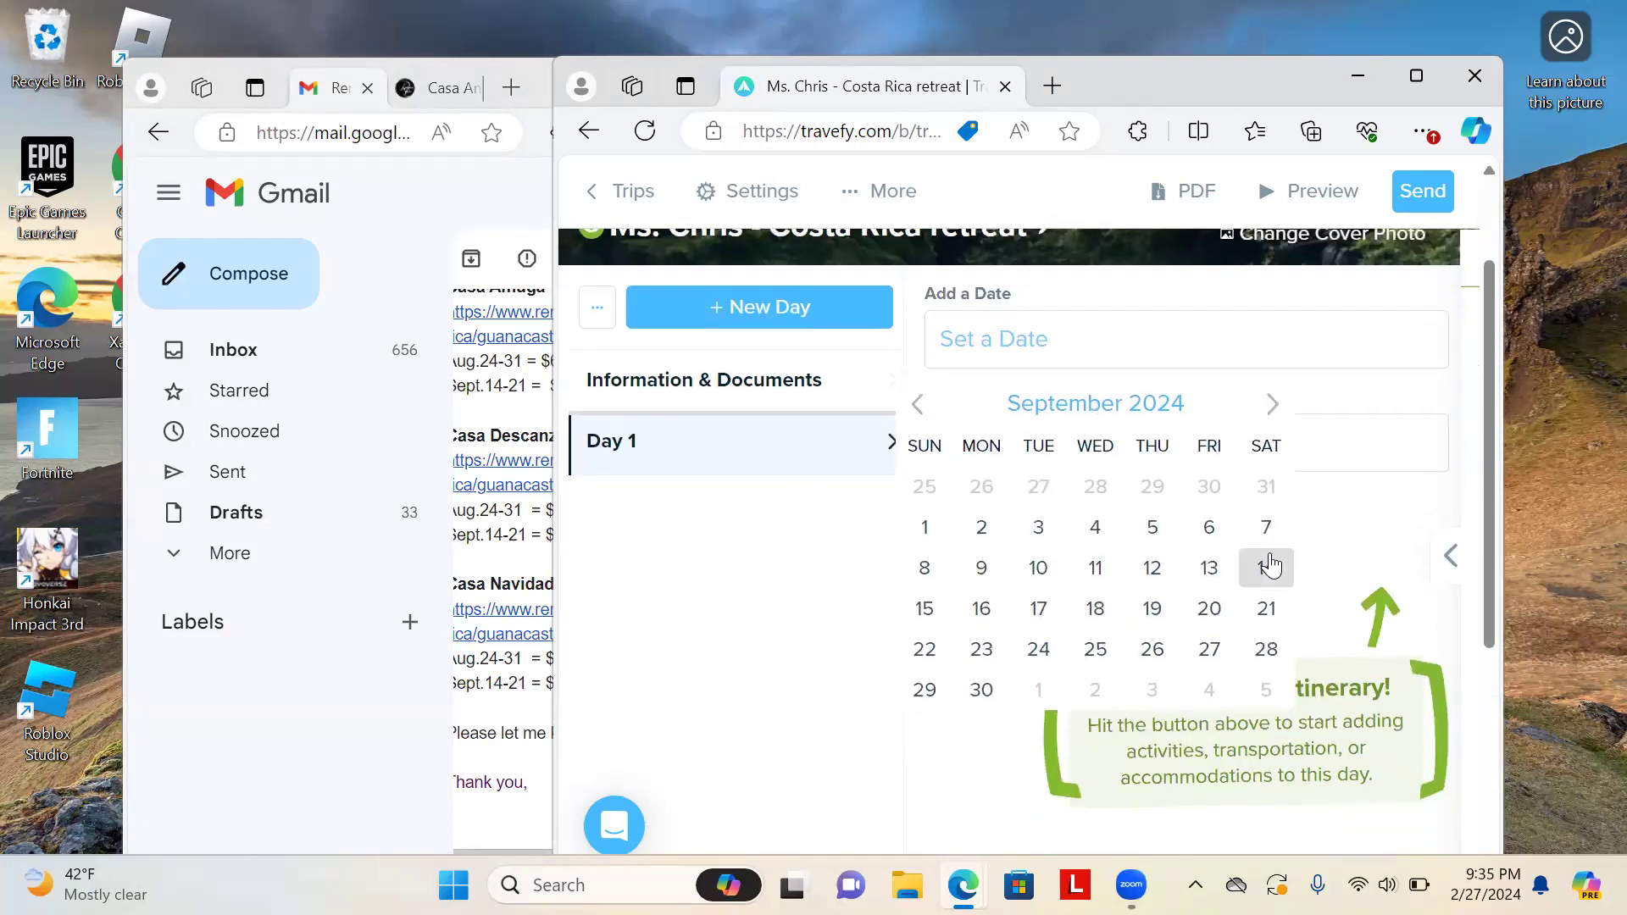
{"action": "left_click", "coordinate": [1266, 564]}
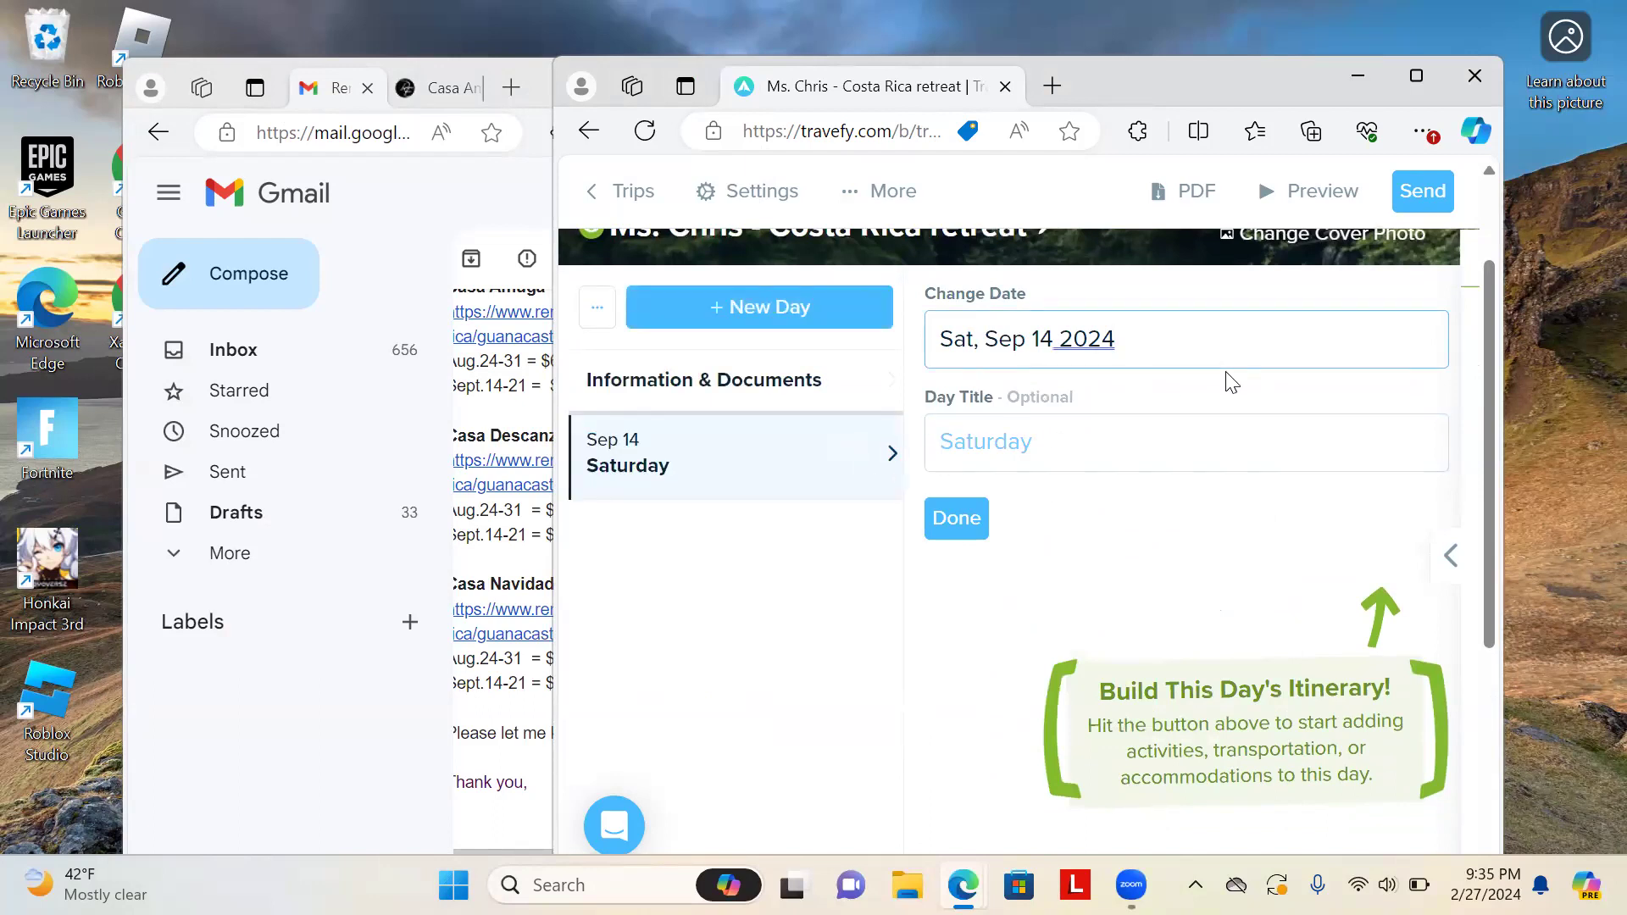
Maximize the Travefy window and finish editing the day's date without adding a day title
{"action": "scroll", "coordinate": [1226, 373], "scroll_direction": "right", "scroll_amount": 1}
{"action": "scroll", "coordinate": [1226, 373], "scroll_direction": "left", "scroll_amount": 1}
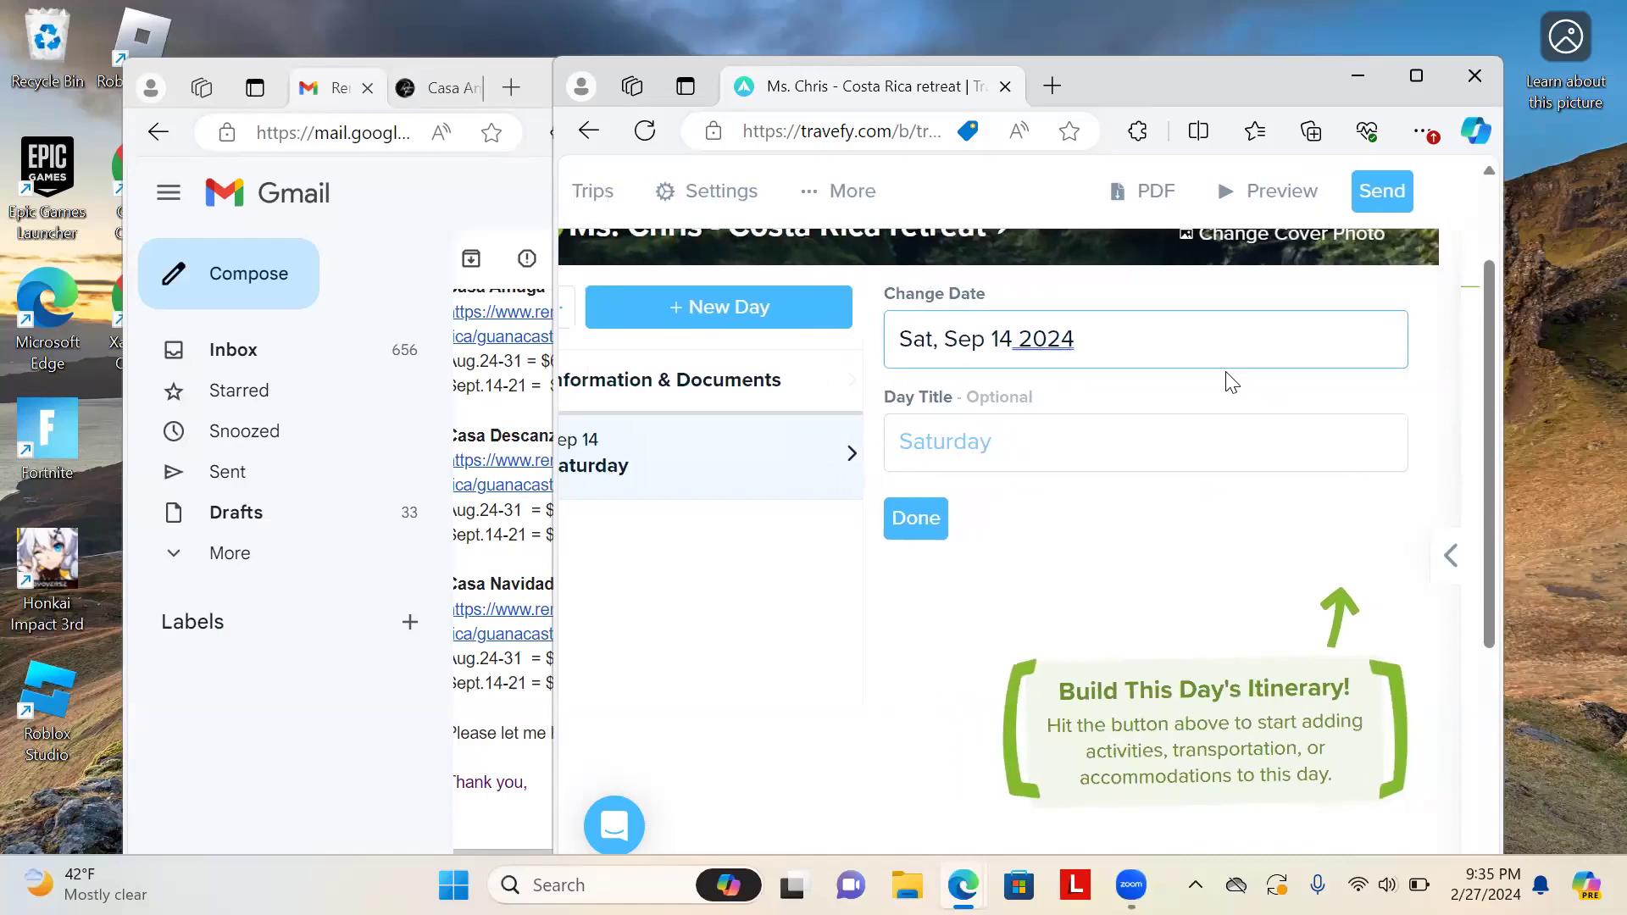
{"action": "scroll", "coordinate": [1228, 378], "scroll_direction": "left", "scroll_amount": 1}
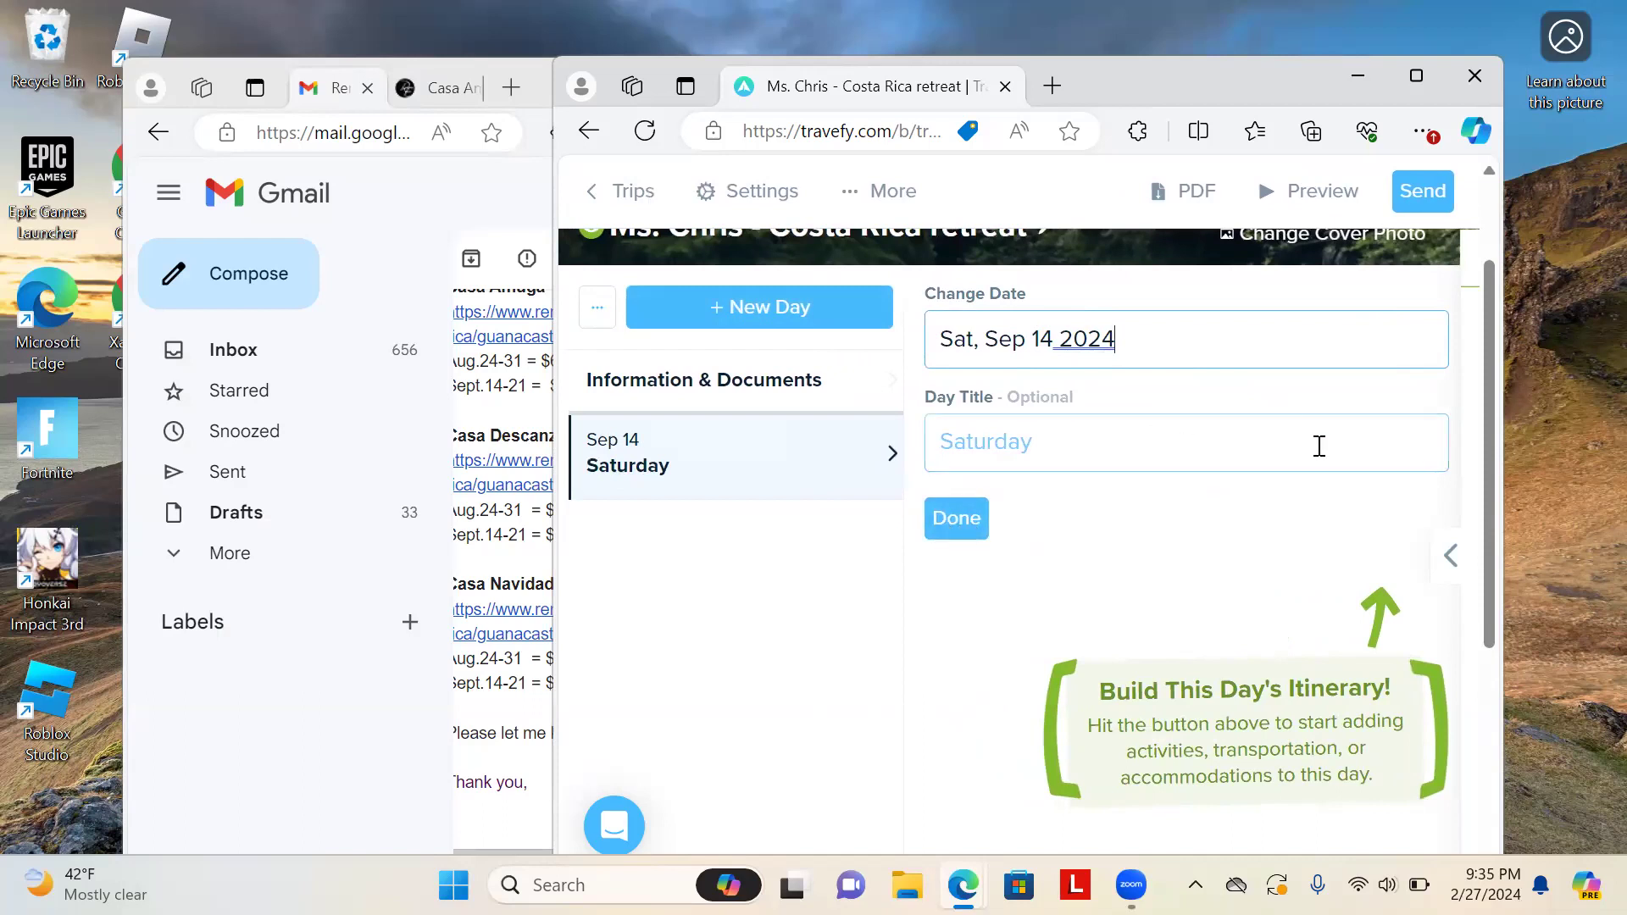
{"action": "scroll", "coordinate": [1316, 436], "scroll_direction": "up", "scroll_amount": 2}
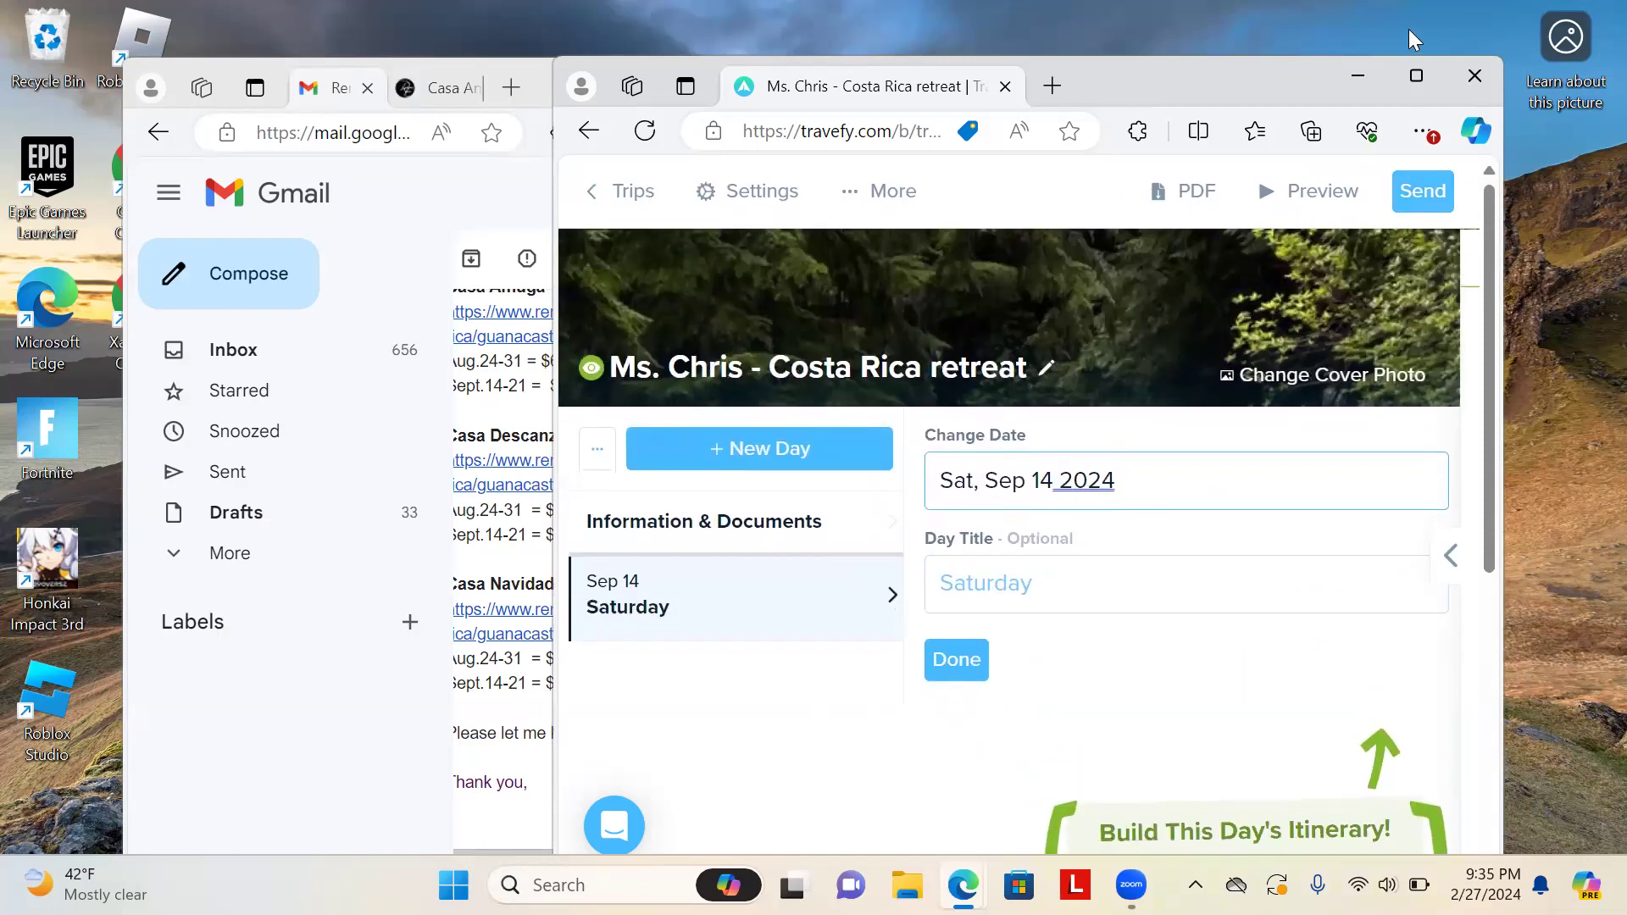
{"action": "left_click", "coordinate": [1416, 75]}
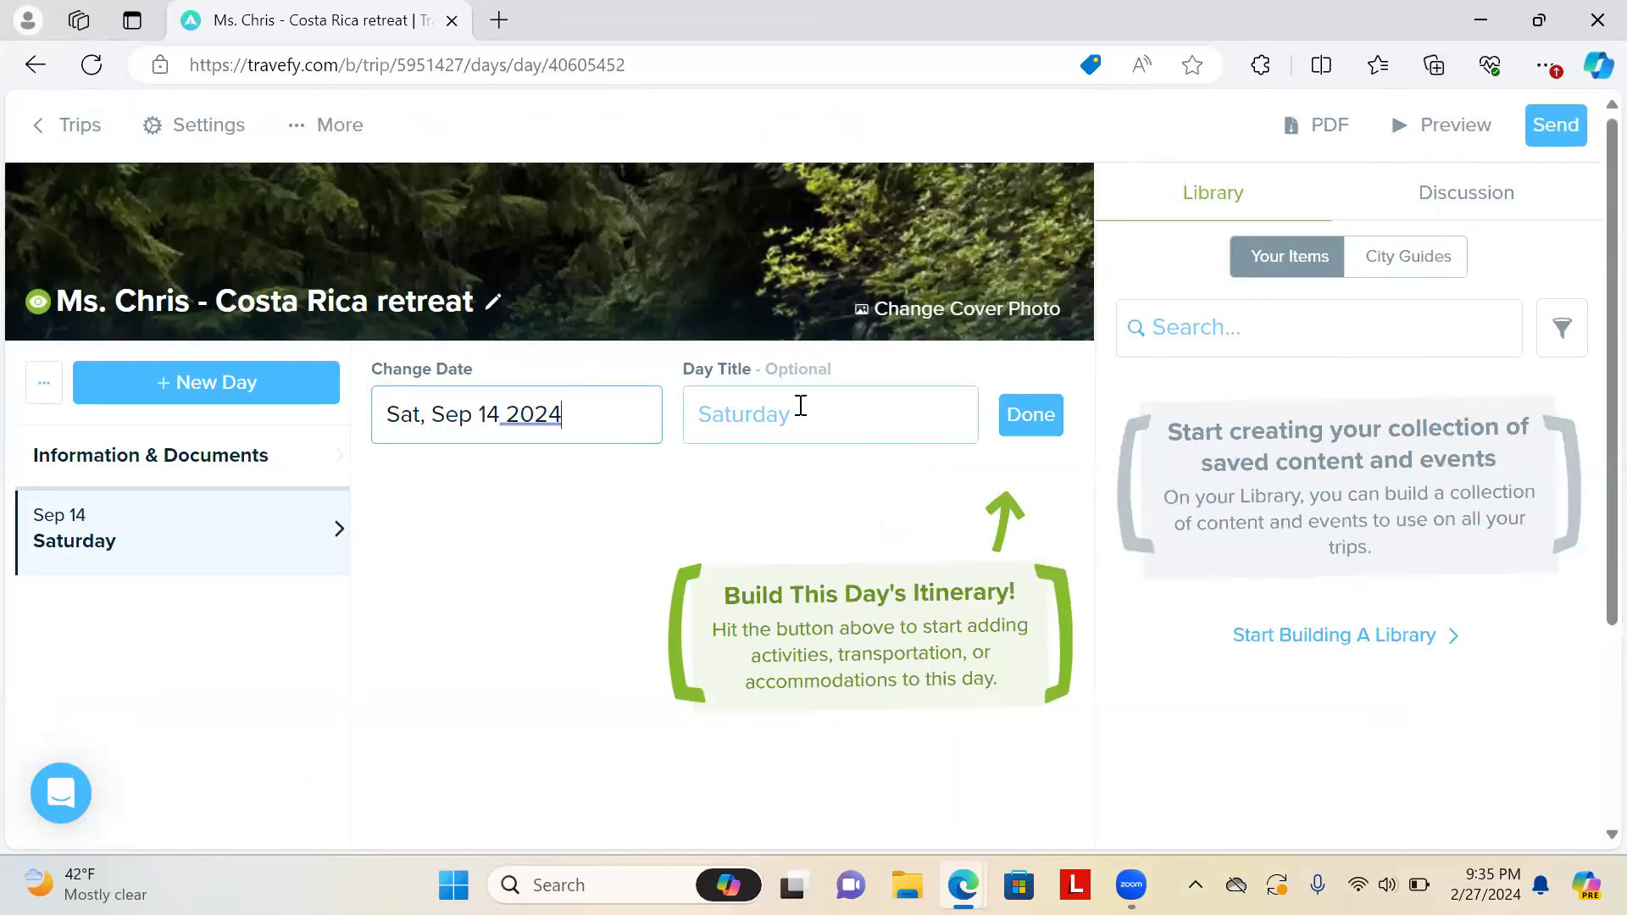
{"action": "left_click", "coordinate": [1026, 422]}
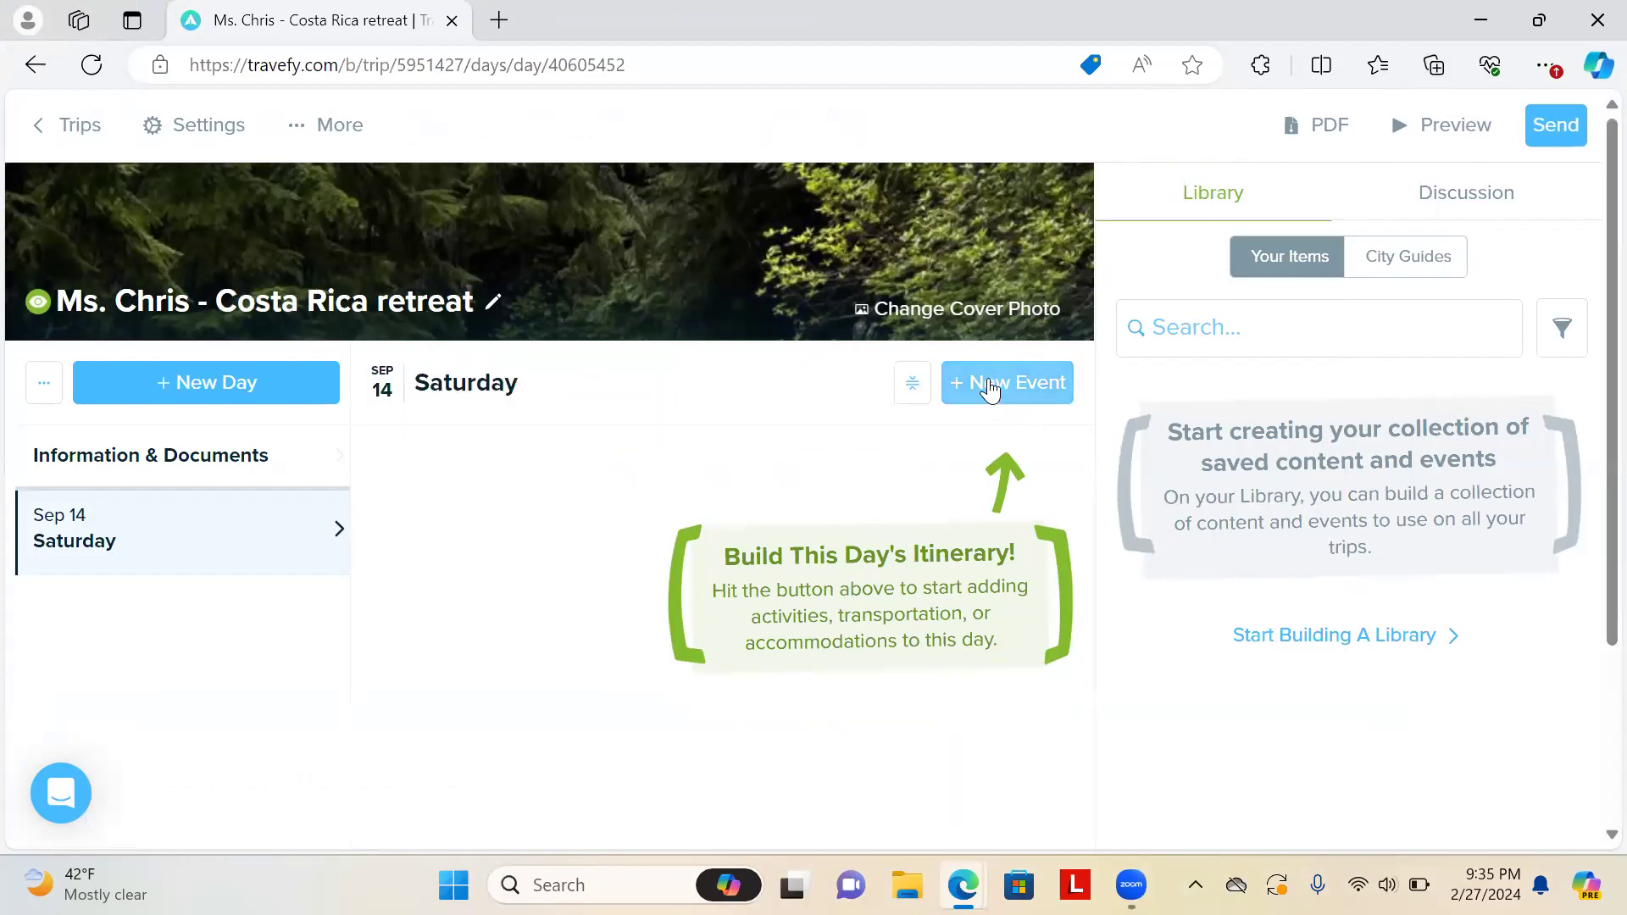
Start a new lodging event on the September 14 day and set its check-out date to Saturday, September 21, 2024
{"action": "left_click", "coordinate": [990, 391]}
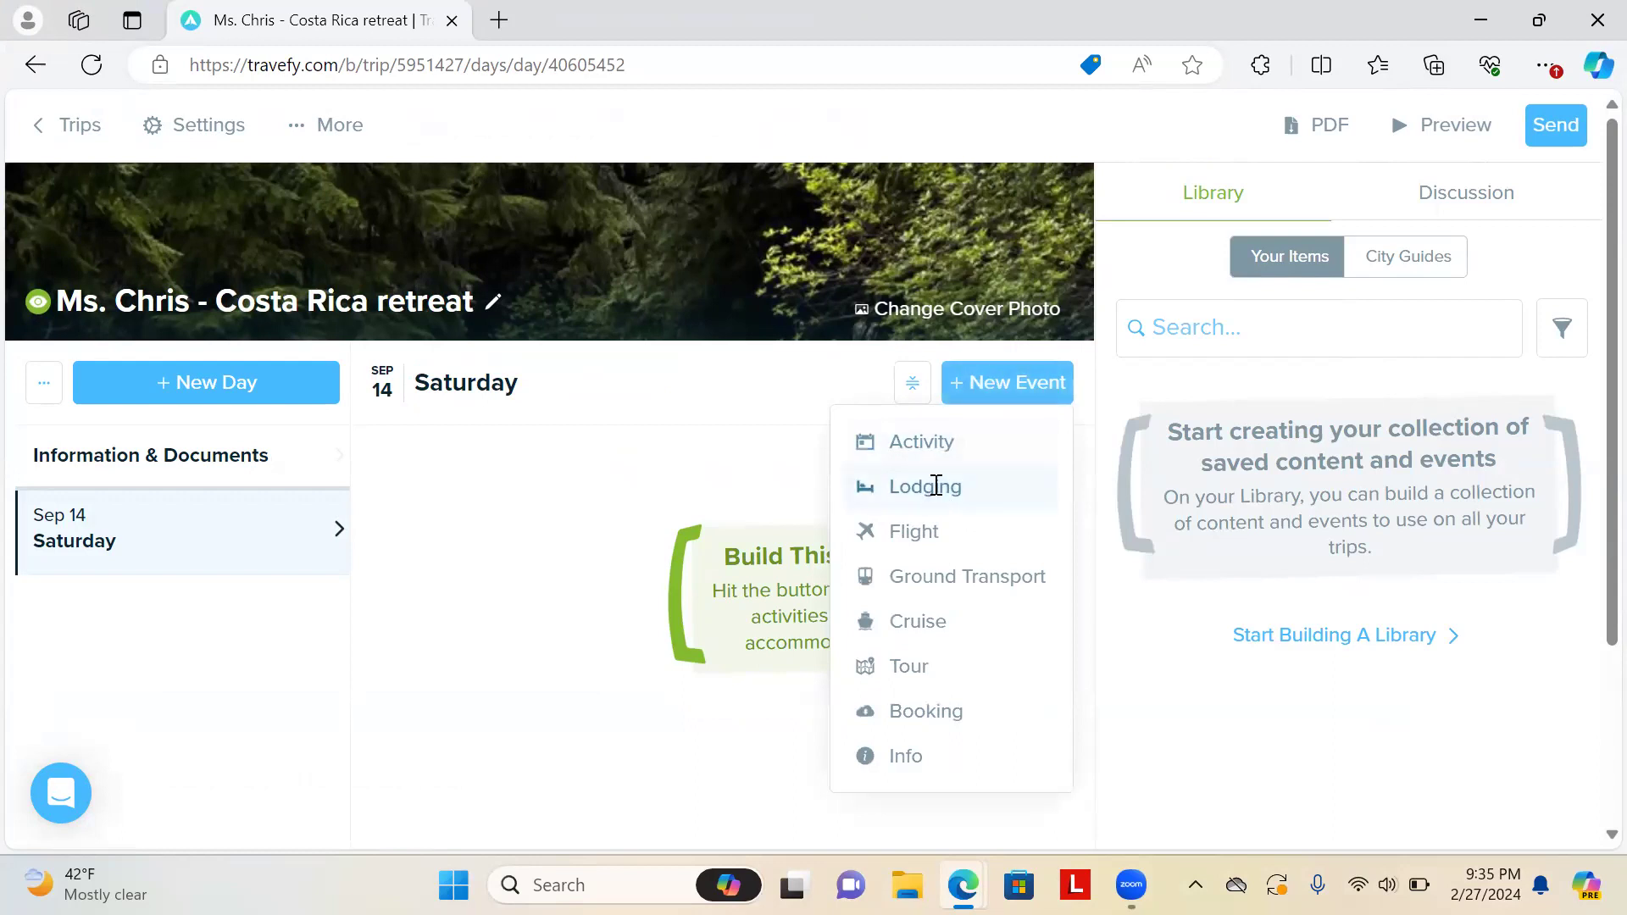
{"action": "left_click", "coordinate": [933, 489]}
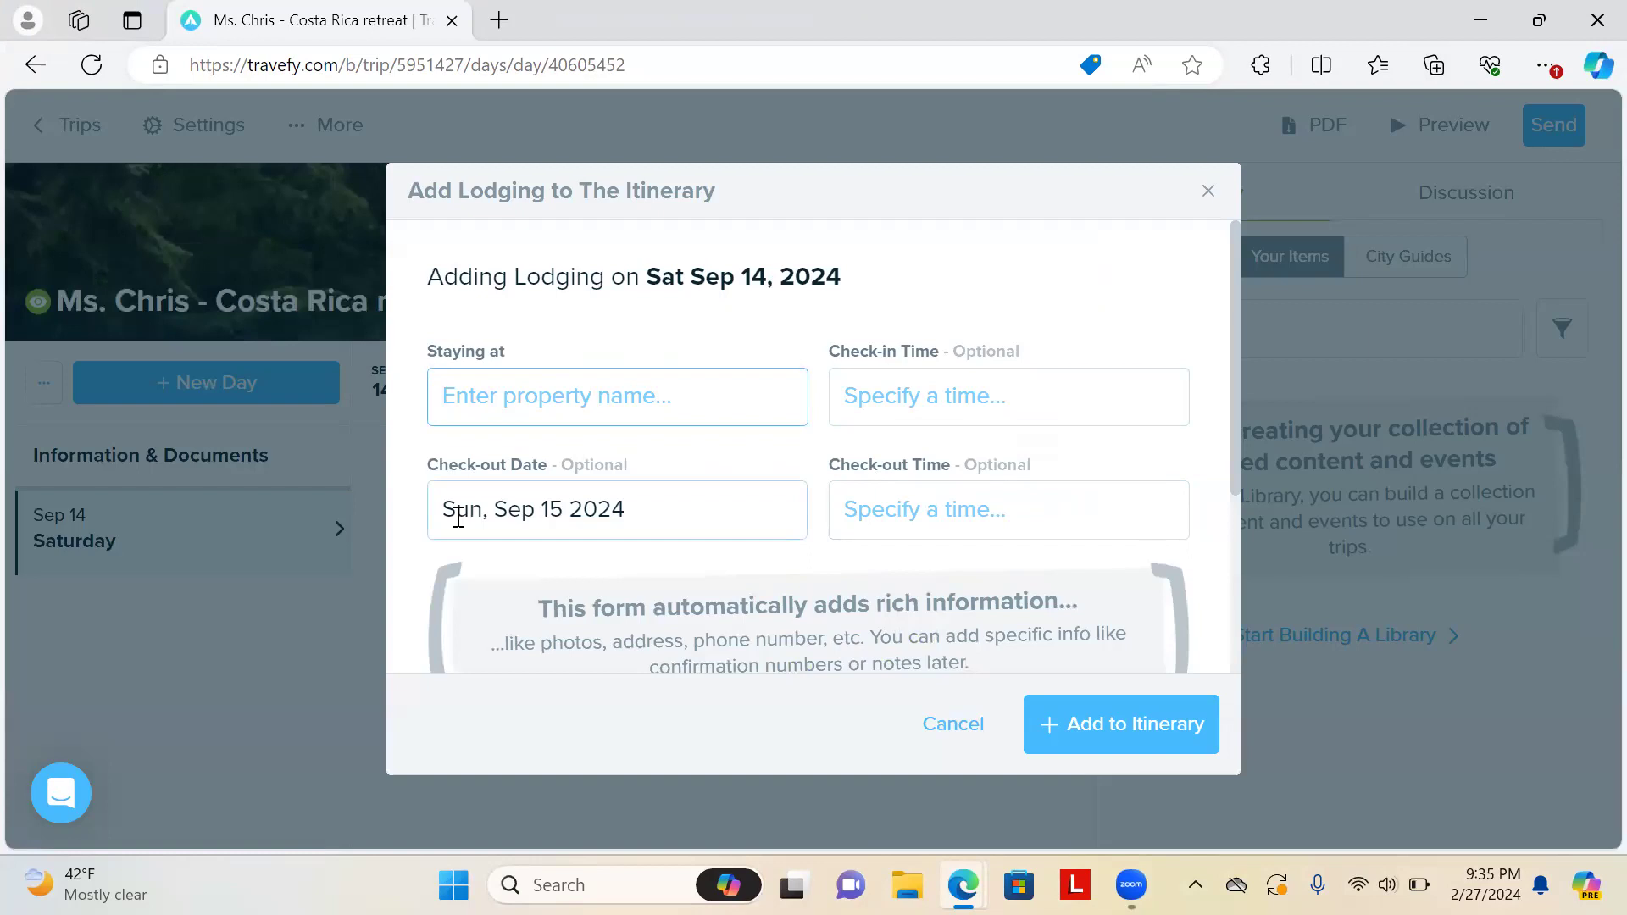
{"action": "left_click", "coordinate": [458, 517]}
{"action": "scroll", "coordinate": [652, 489], "scroll_direction": "down", "scroll_amount": 2}
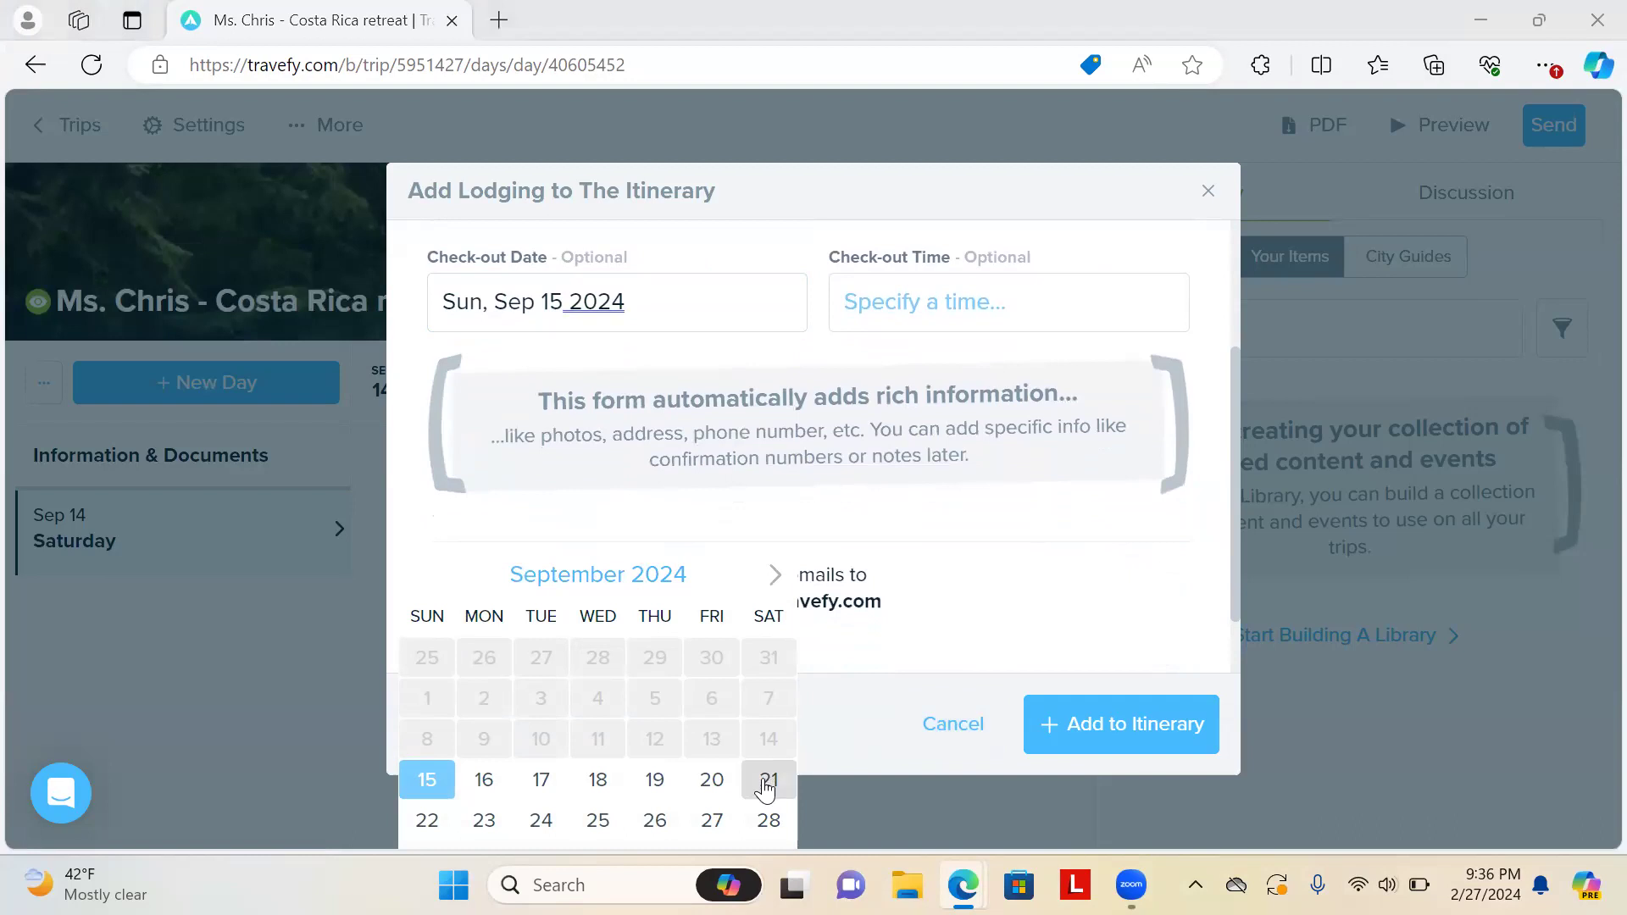
{"action": "left_click", "coordinate": [766, 781]}
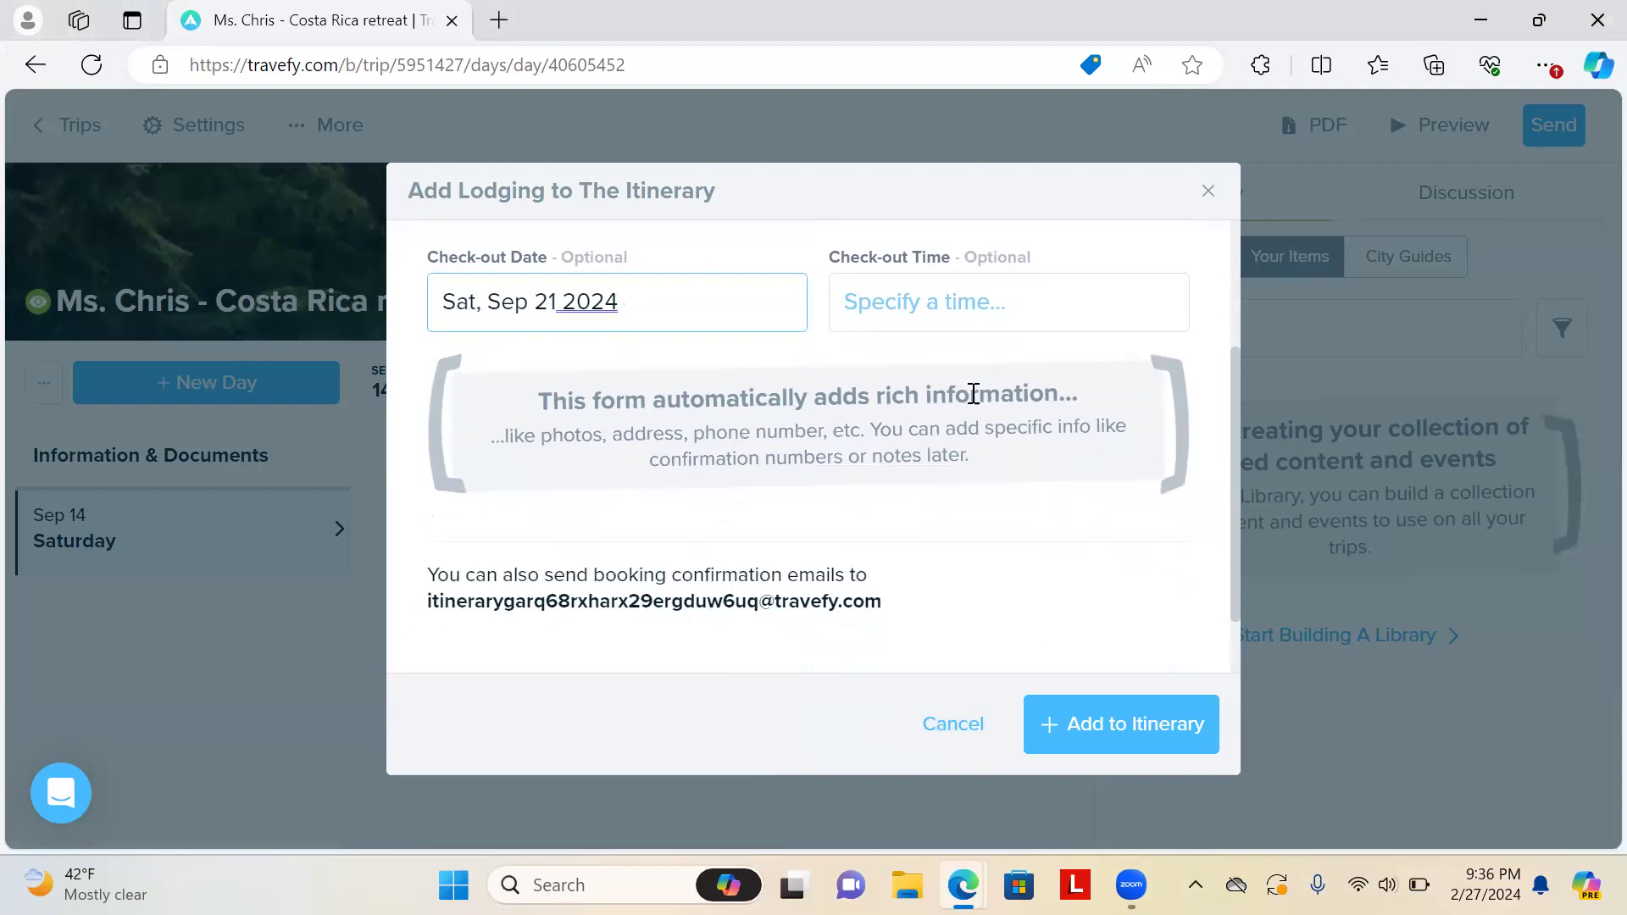
{"action": "scroll", "coordinate": [989, 492], "scroll_direction": "up", "scroll_amount": 2}
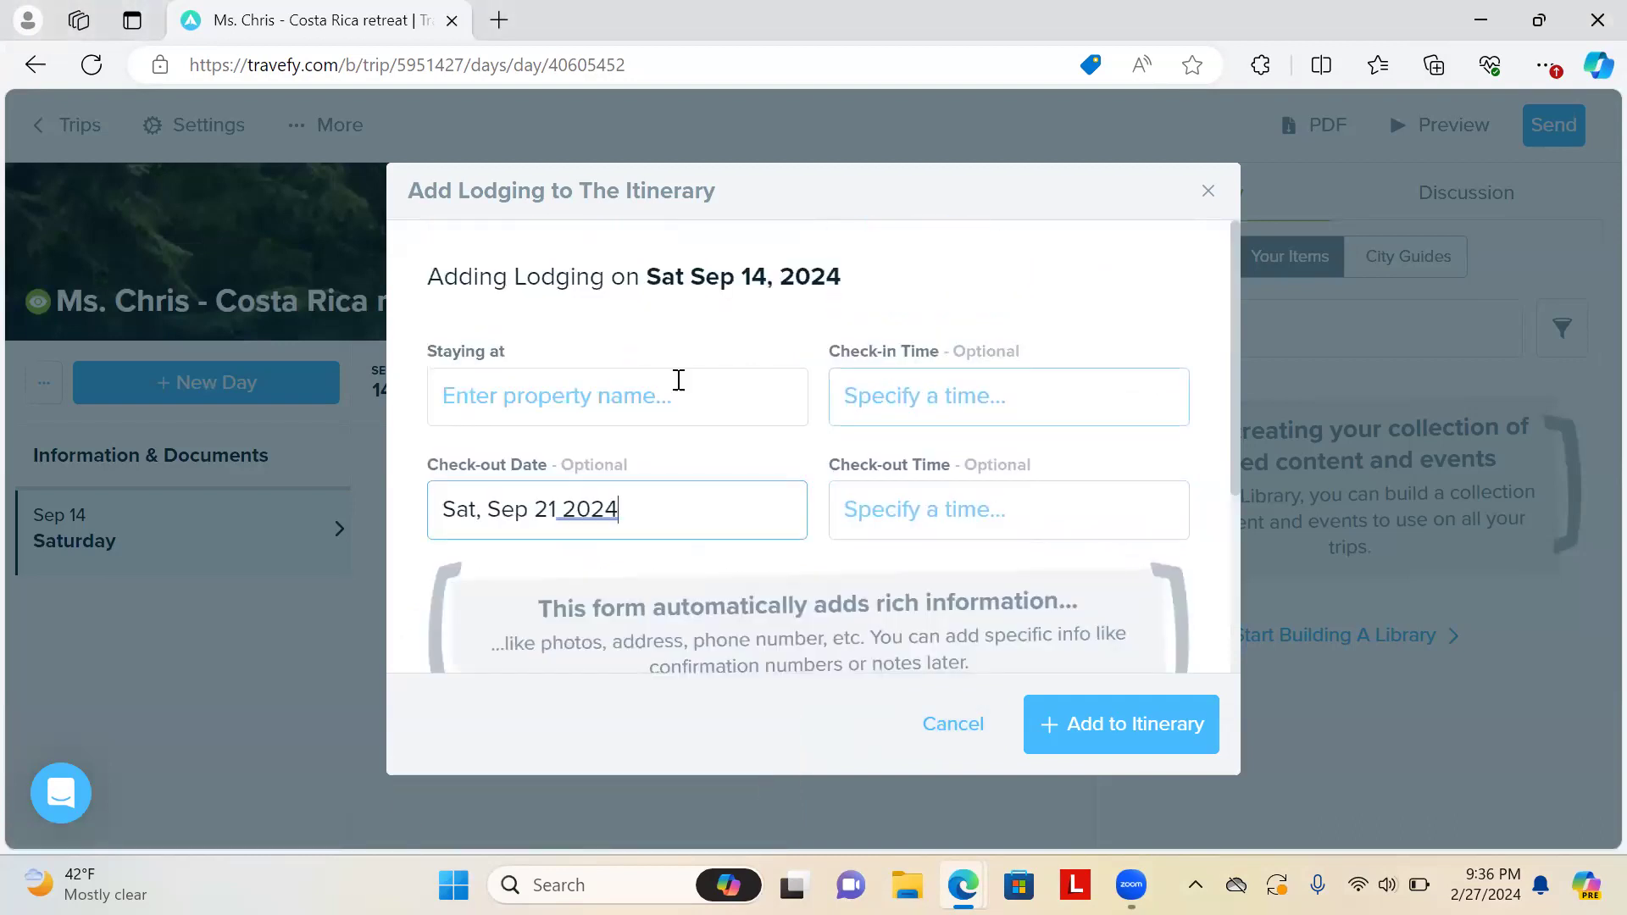
Enter "Casa Amuga Costa Rica" as the lodging's property name and look through the suggested properties
{"action": "left_click", "coordinate": [745, 397]}
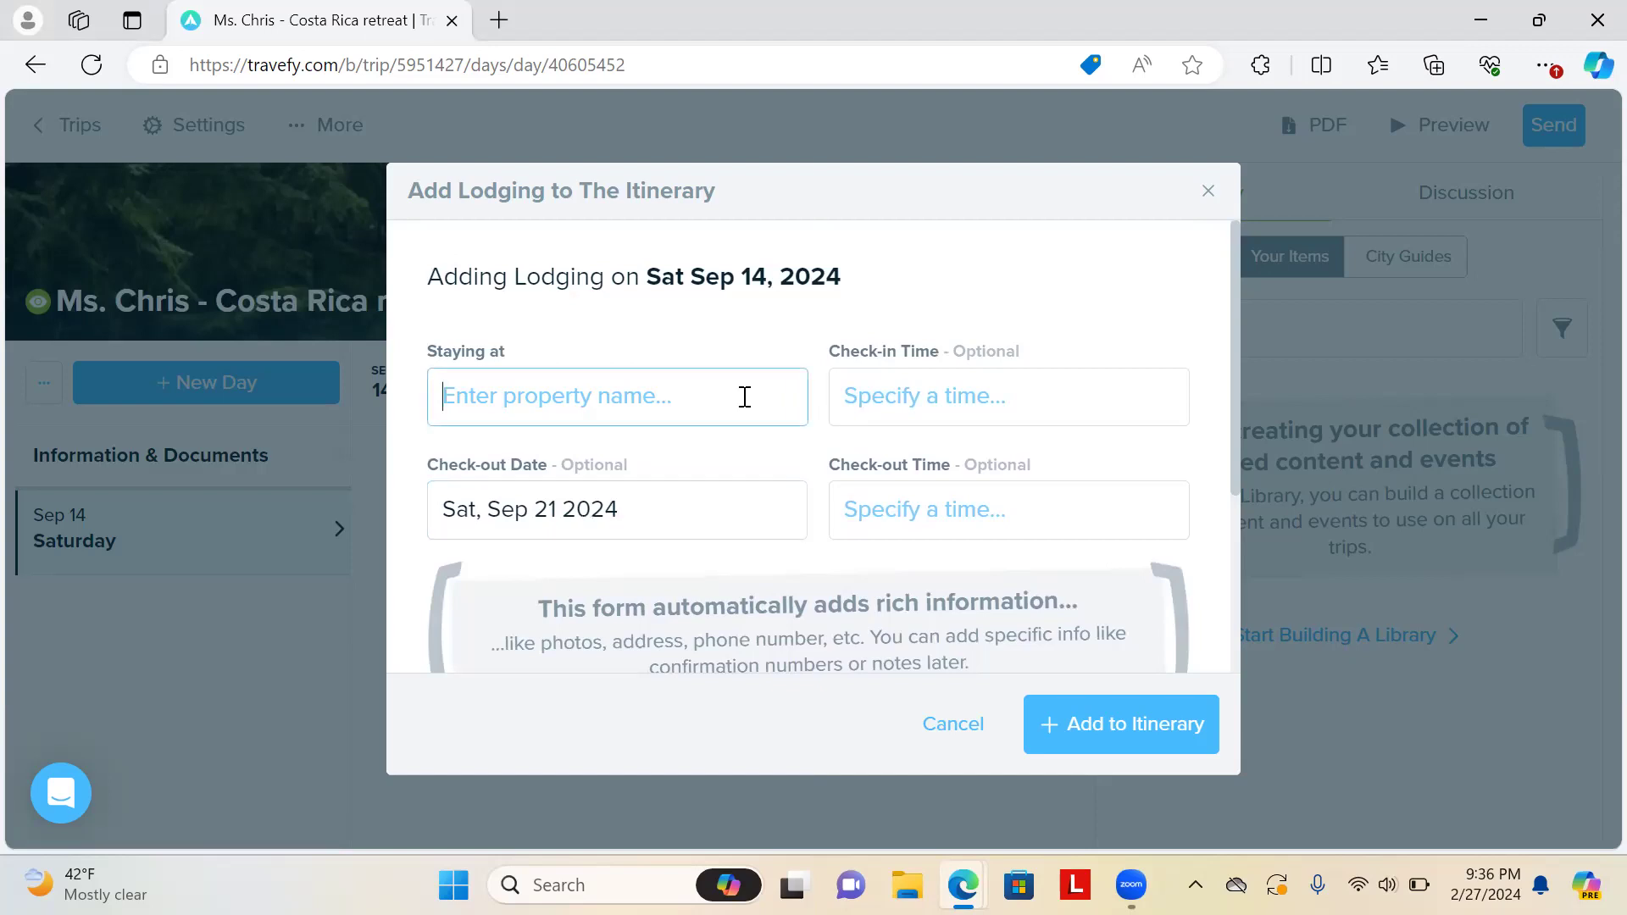
{"action": "type", "text": "Casa "}
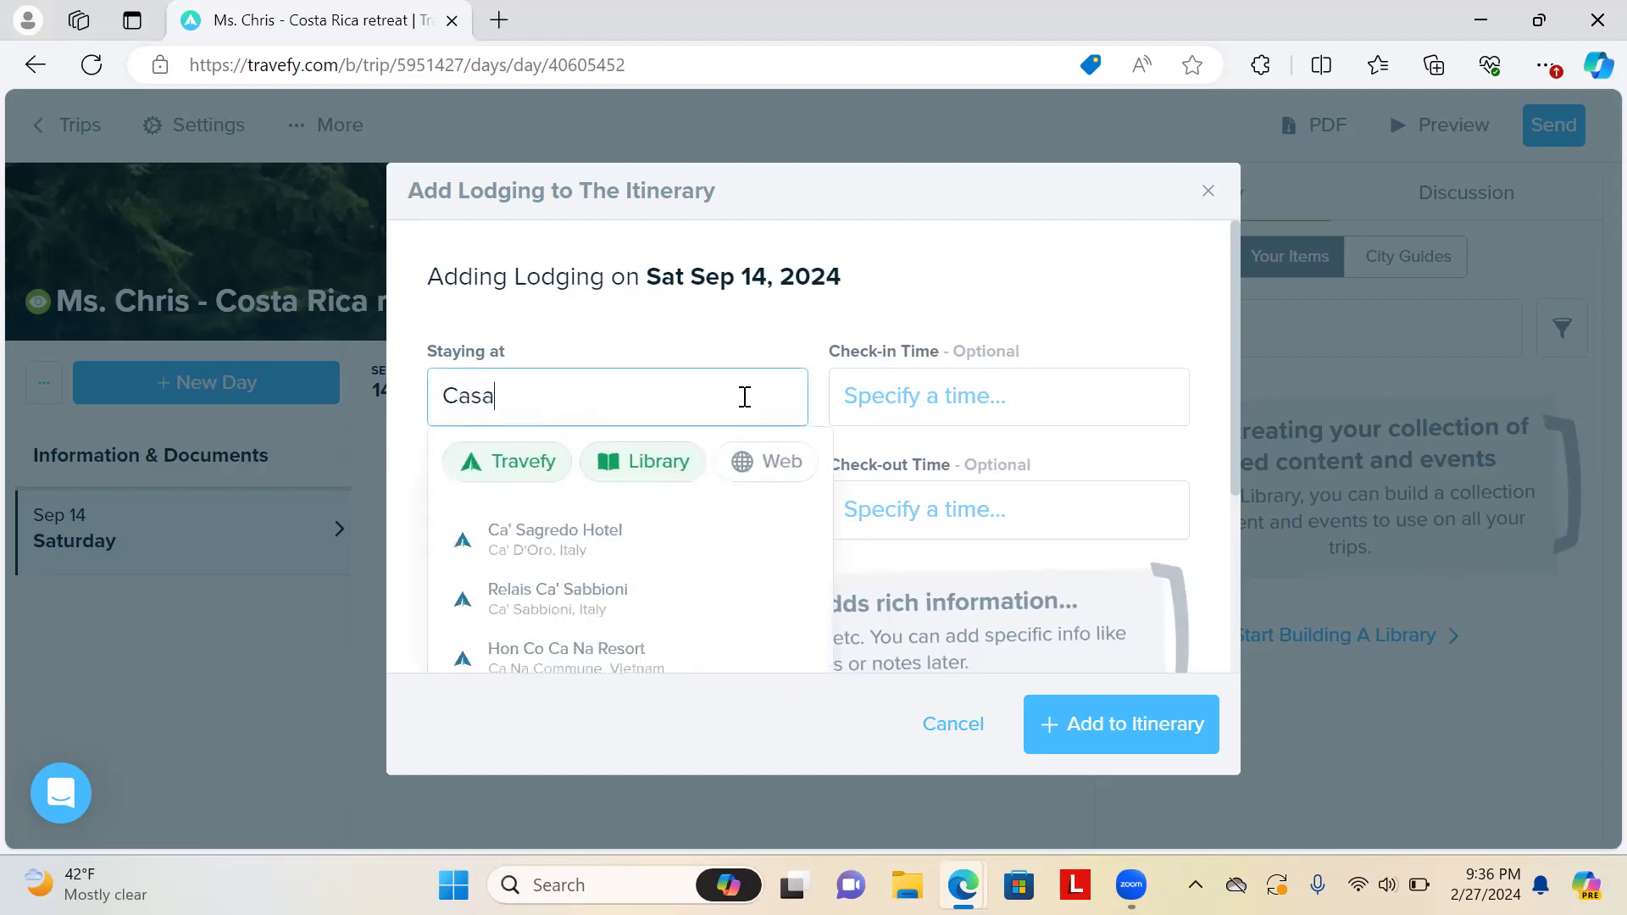
{"action": "type", "text": "Amuga"}
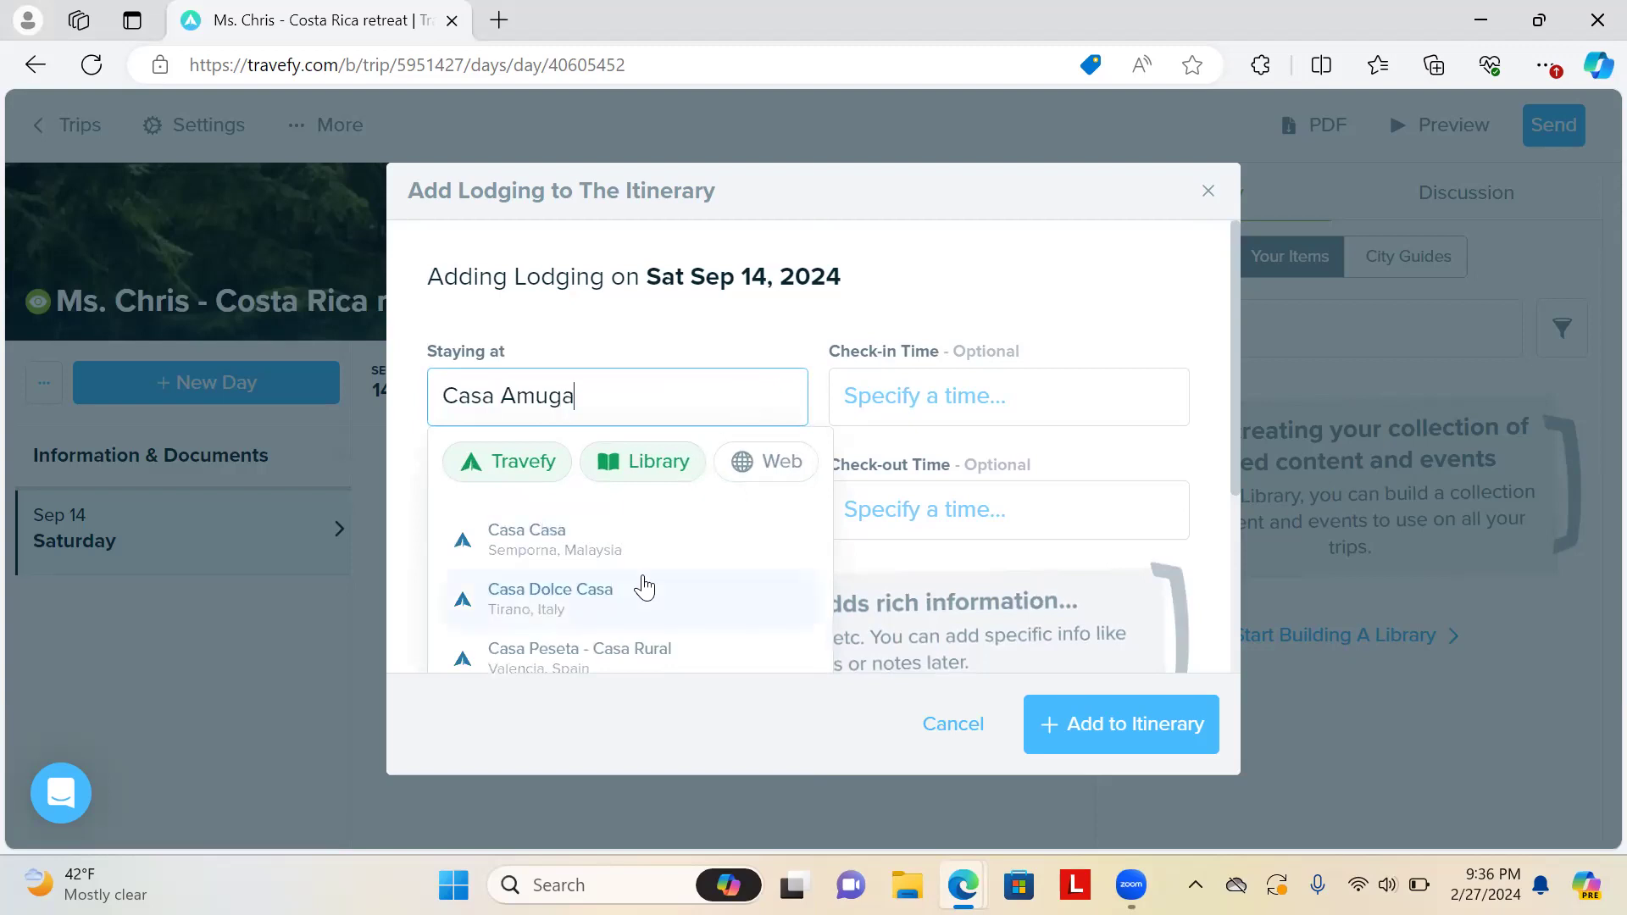
{"action": "scroll", "coordinate": [642, 583], "scroll_direction": "down", "scroll_amount": 1}
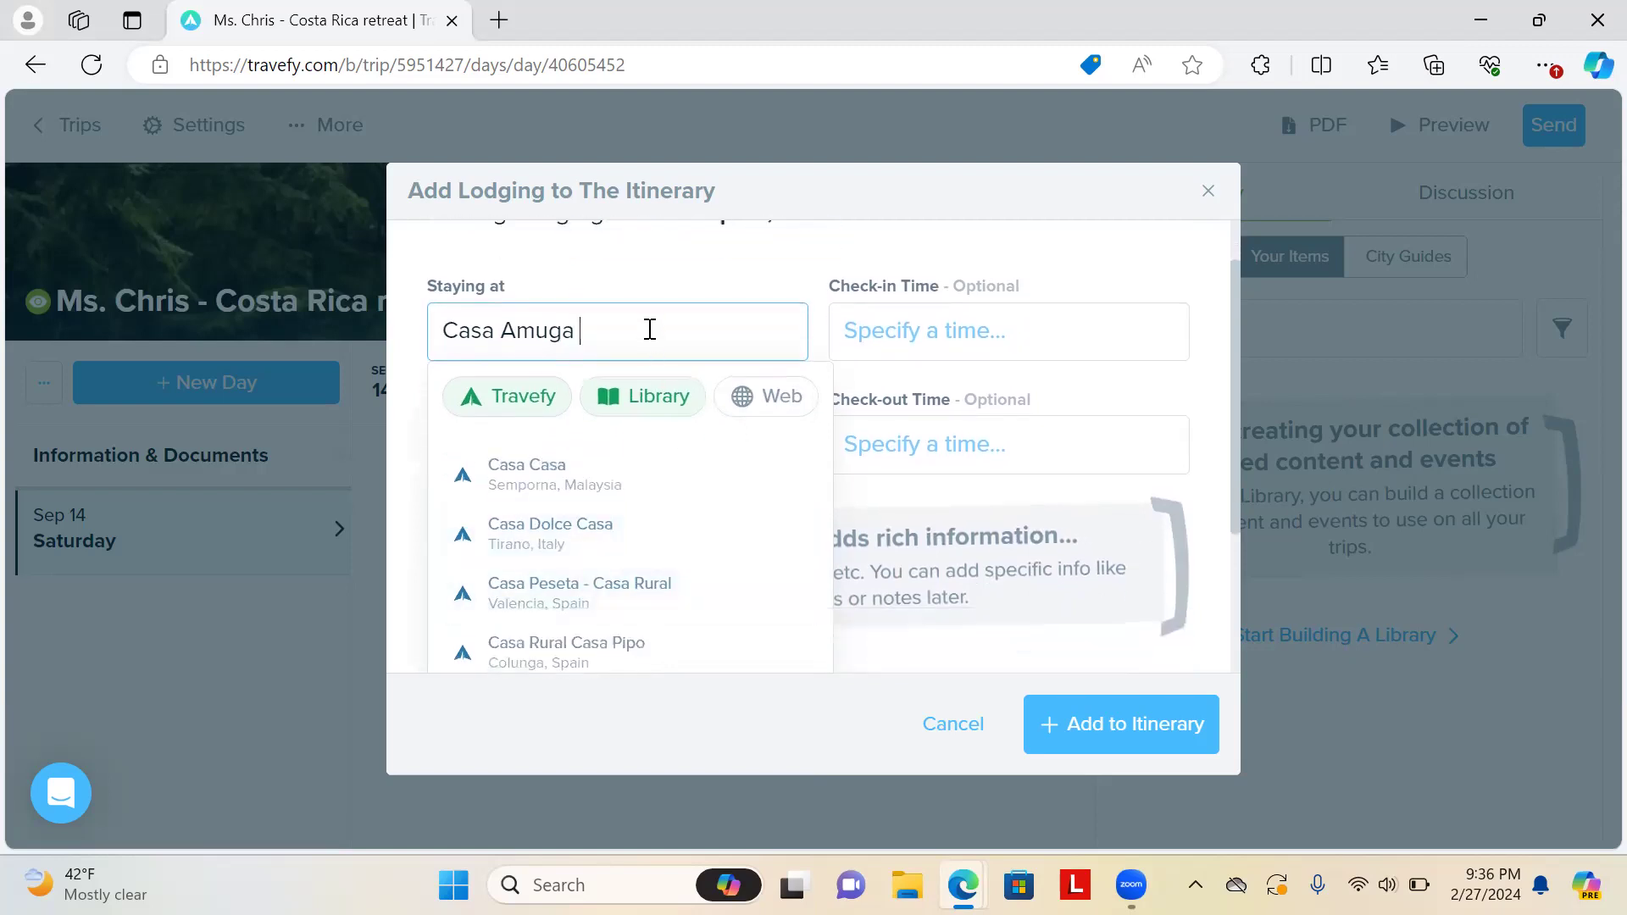
{"action": "type", "text": "Costa"}
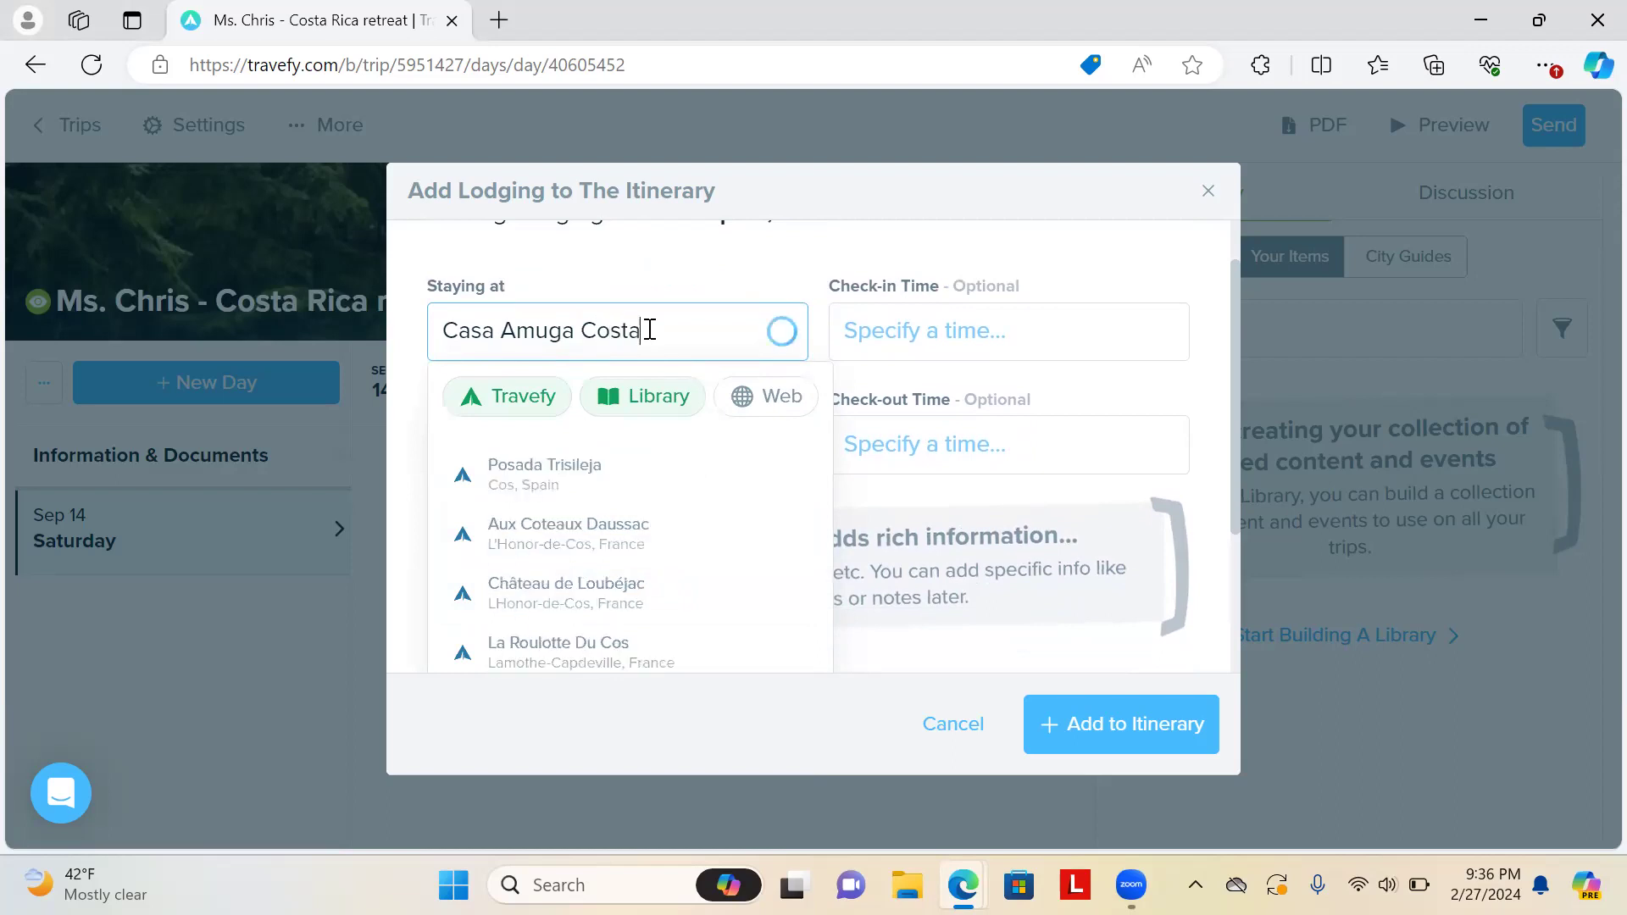
{"action": "type", "text": " Rica"}
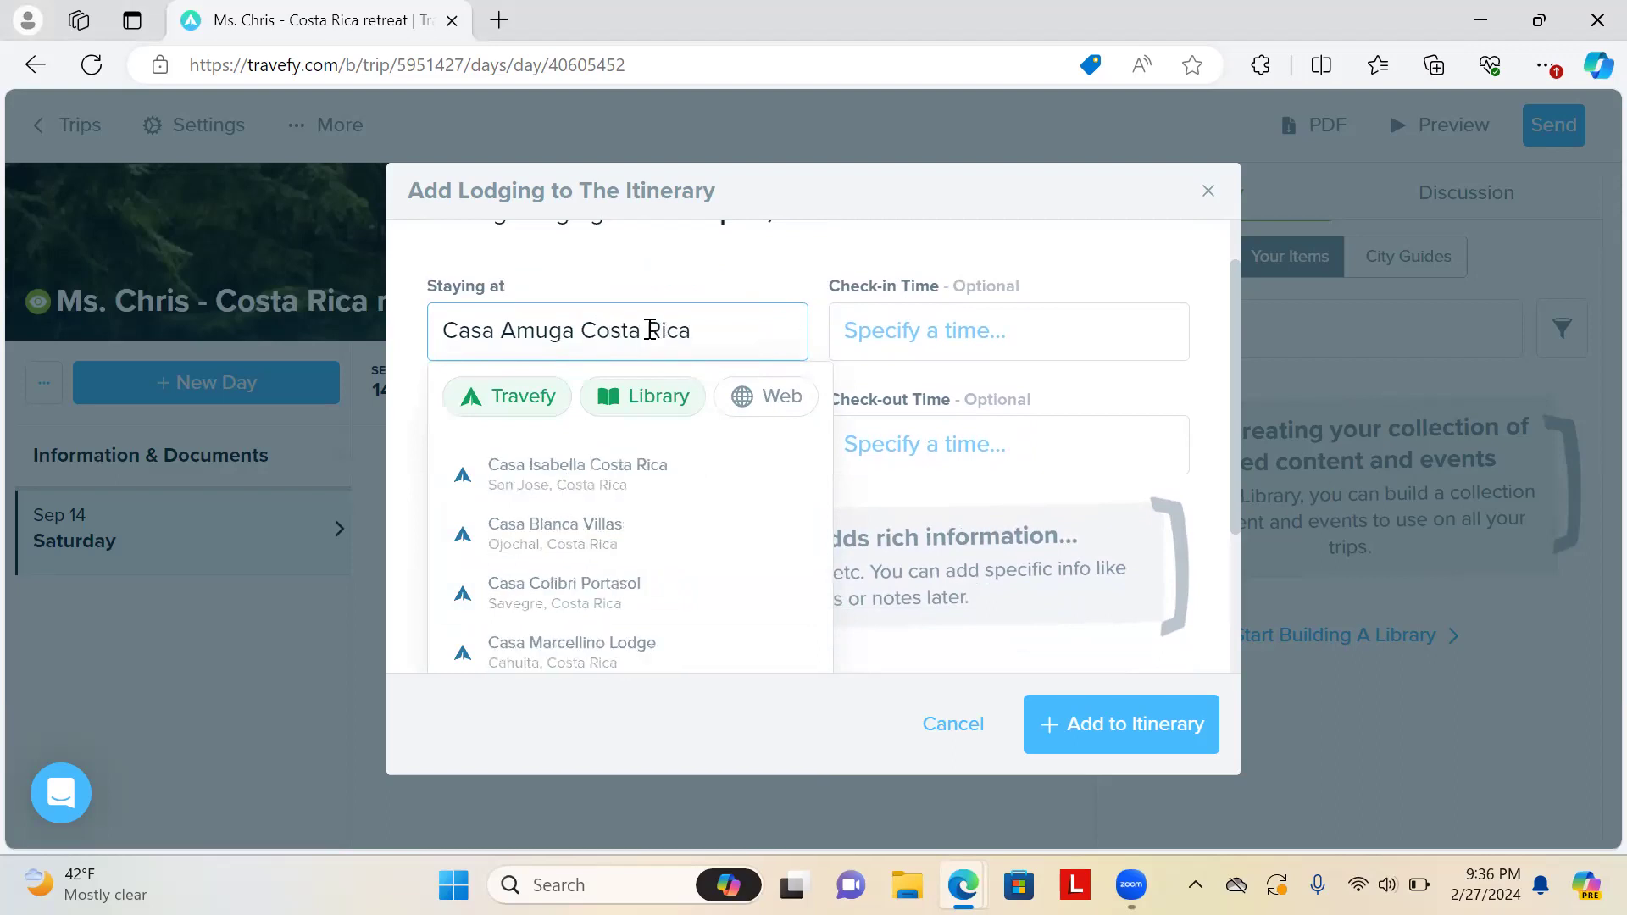
{"action": "scroll", "coordinate": [628, 563], "scroll_direction": "down", "scroll_amount": 3}
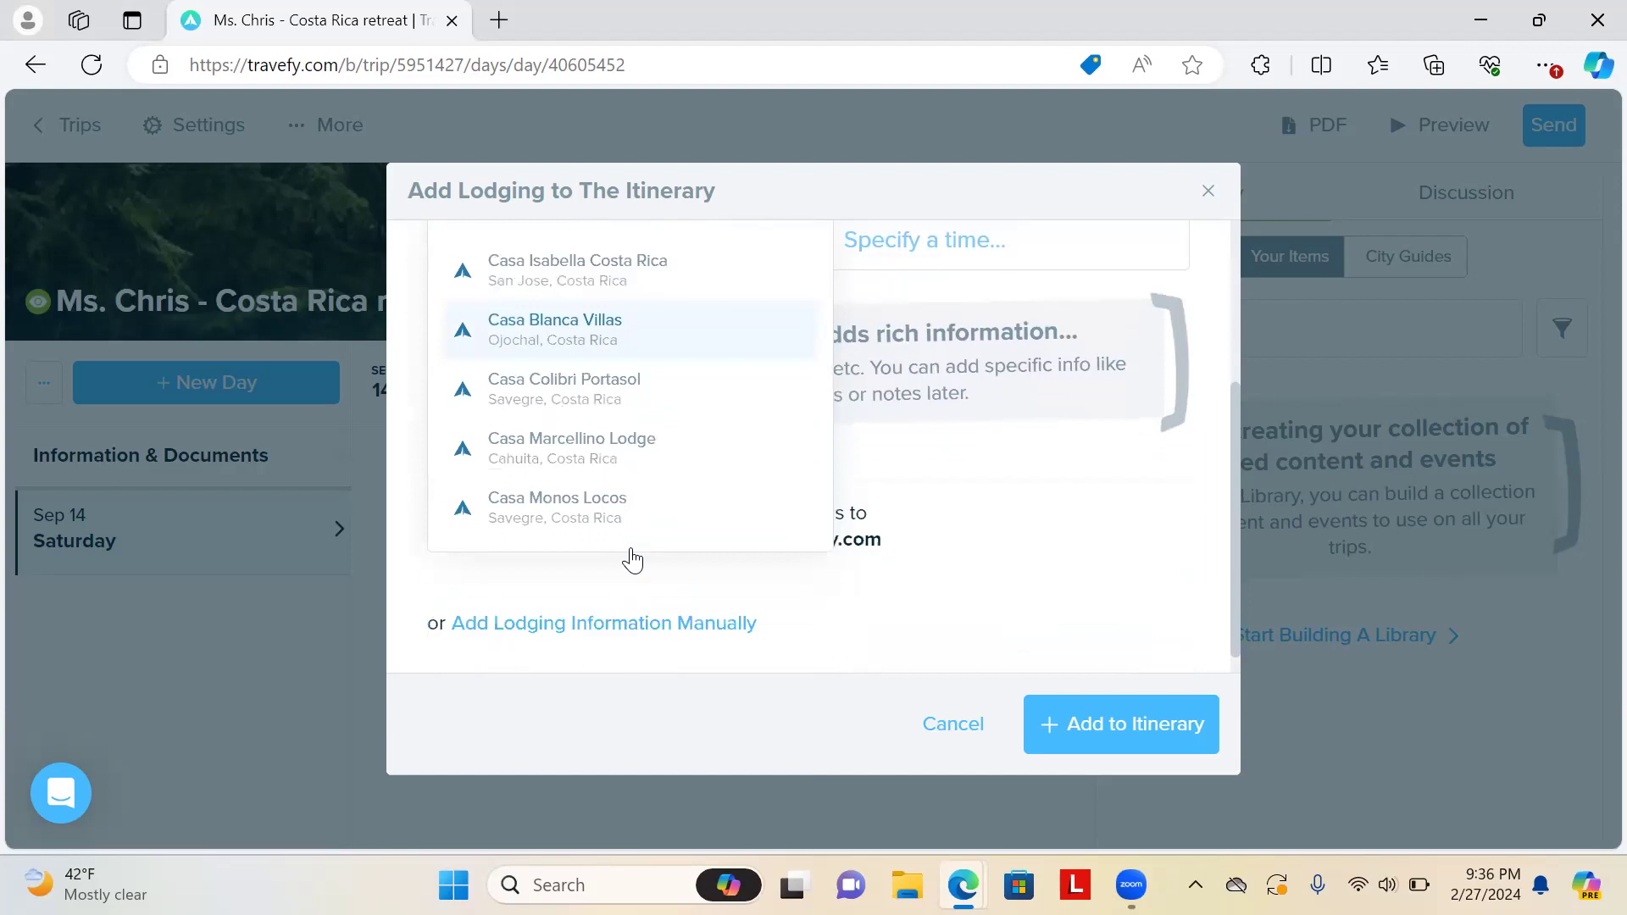
{"action": "scroll", "coordinate": [632, 561], "scroll_direction": "up", "scroll_amount": 3}
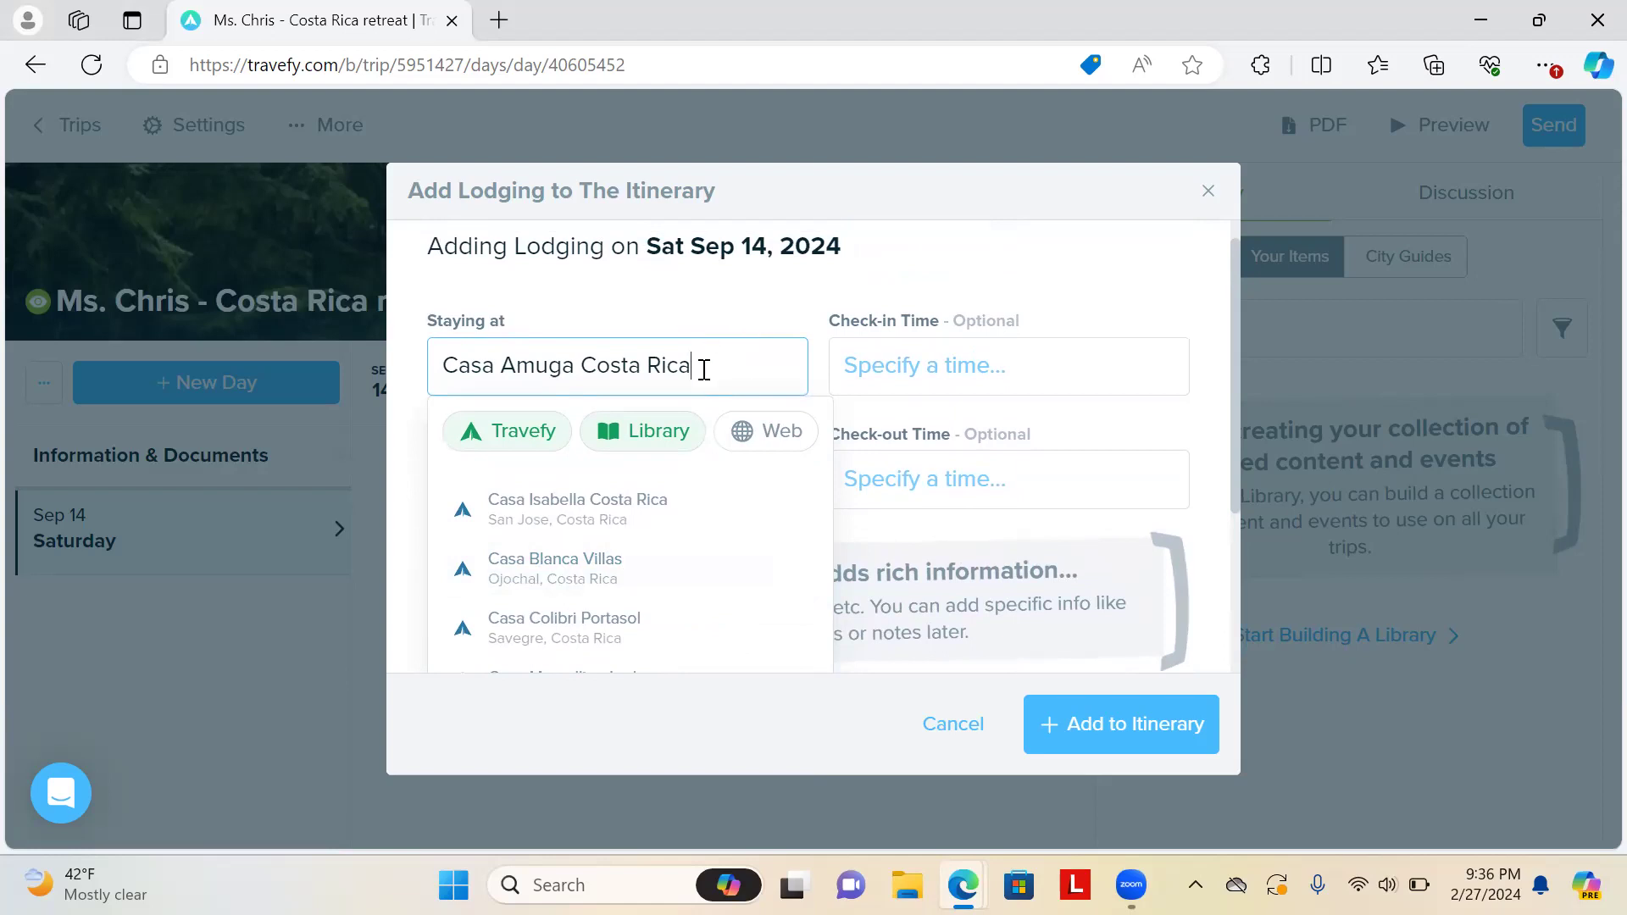
Shorten the lodging's property search to "Casa Amuga" and include web results among the suggestions
{"action": "left_click_drag", "start_coordinate": [703, 373], "coordinate": [589, 357]}
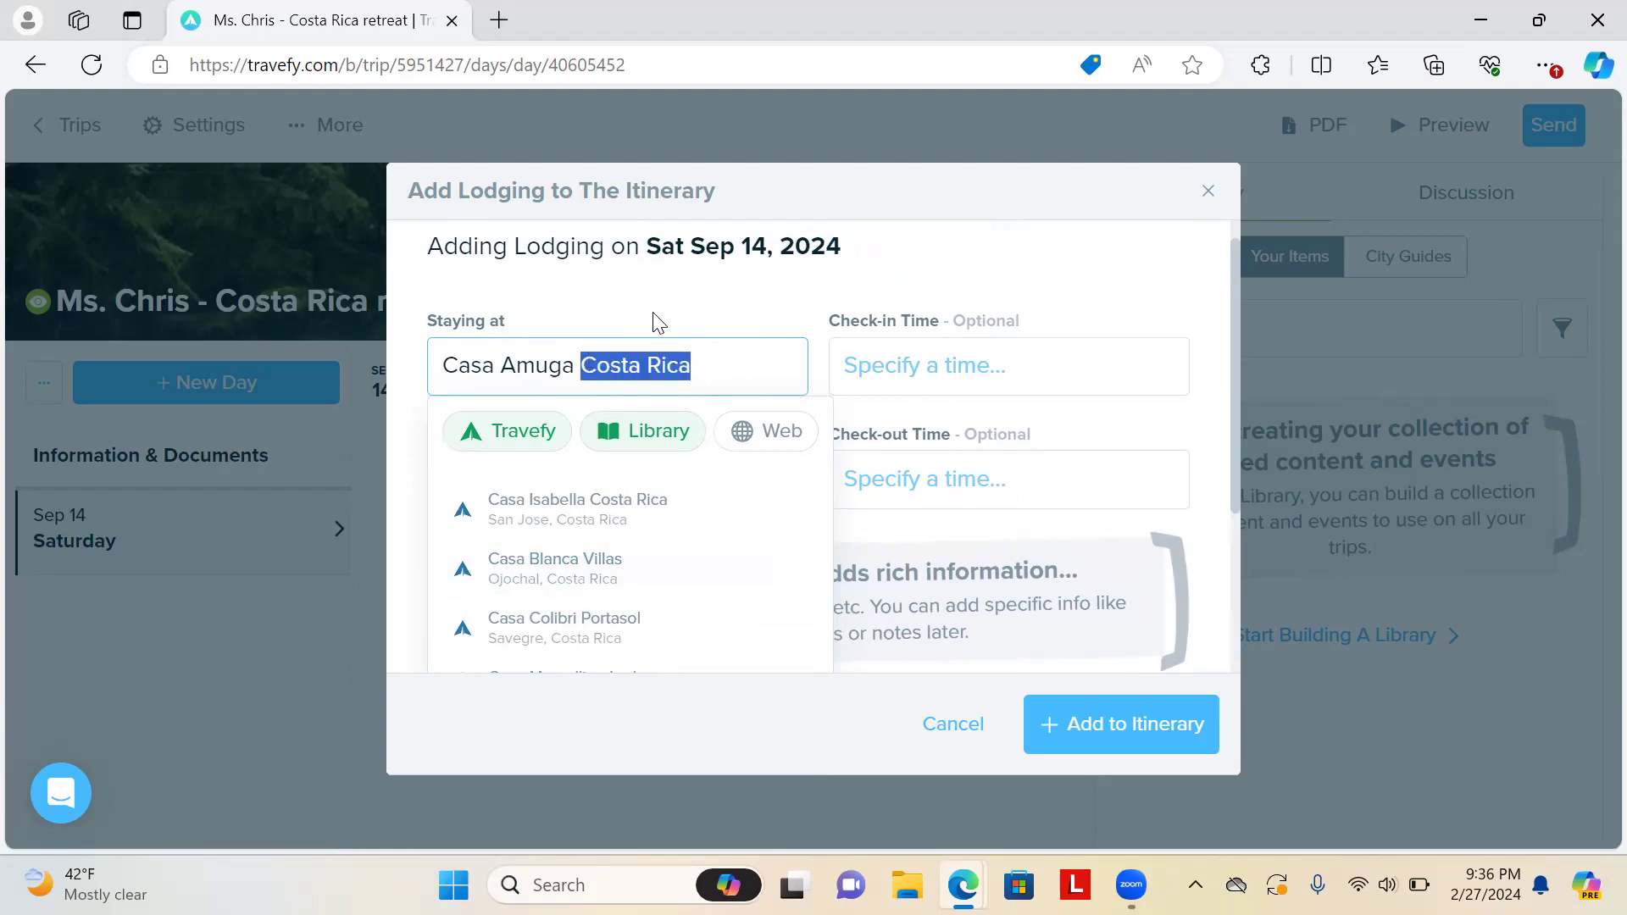
{"action": "key", "text": "BackSpace"}
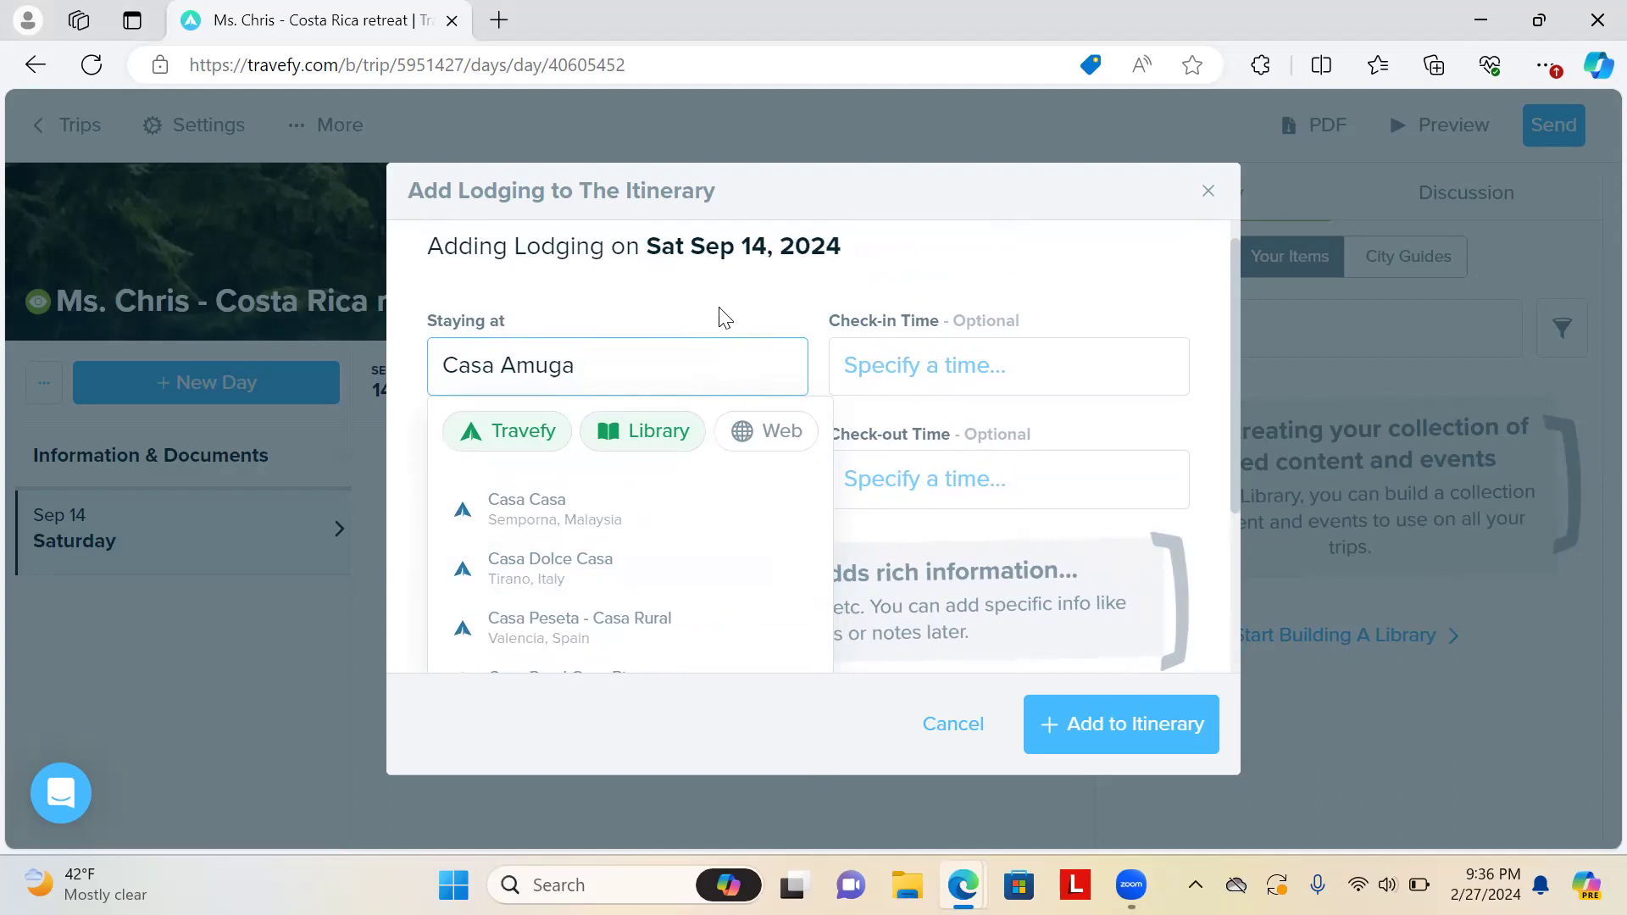
{"action": "left_click", "coordinate": [758, 444]}
{"action": "left_click", "coordinate": [626, 367]}
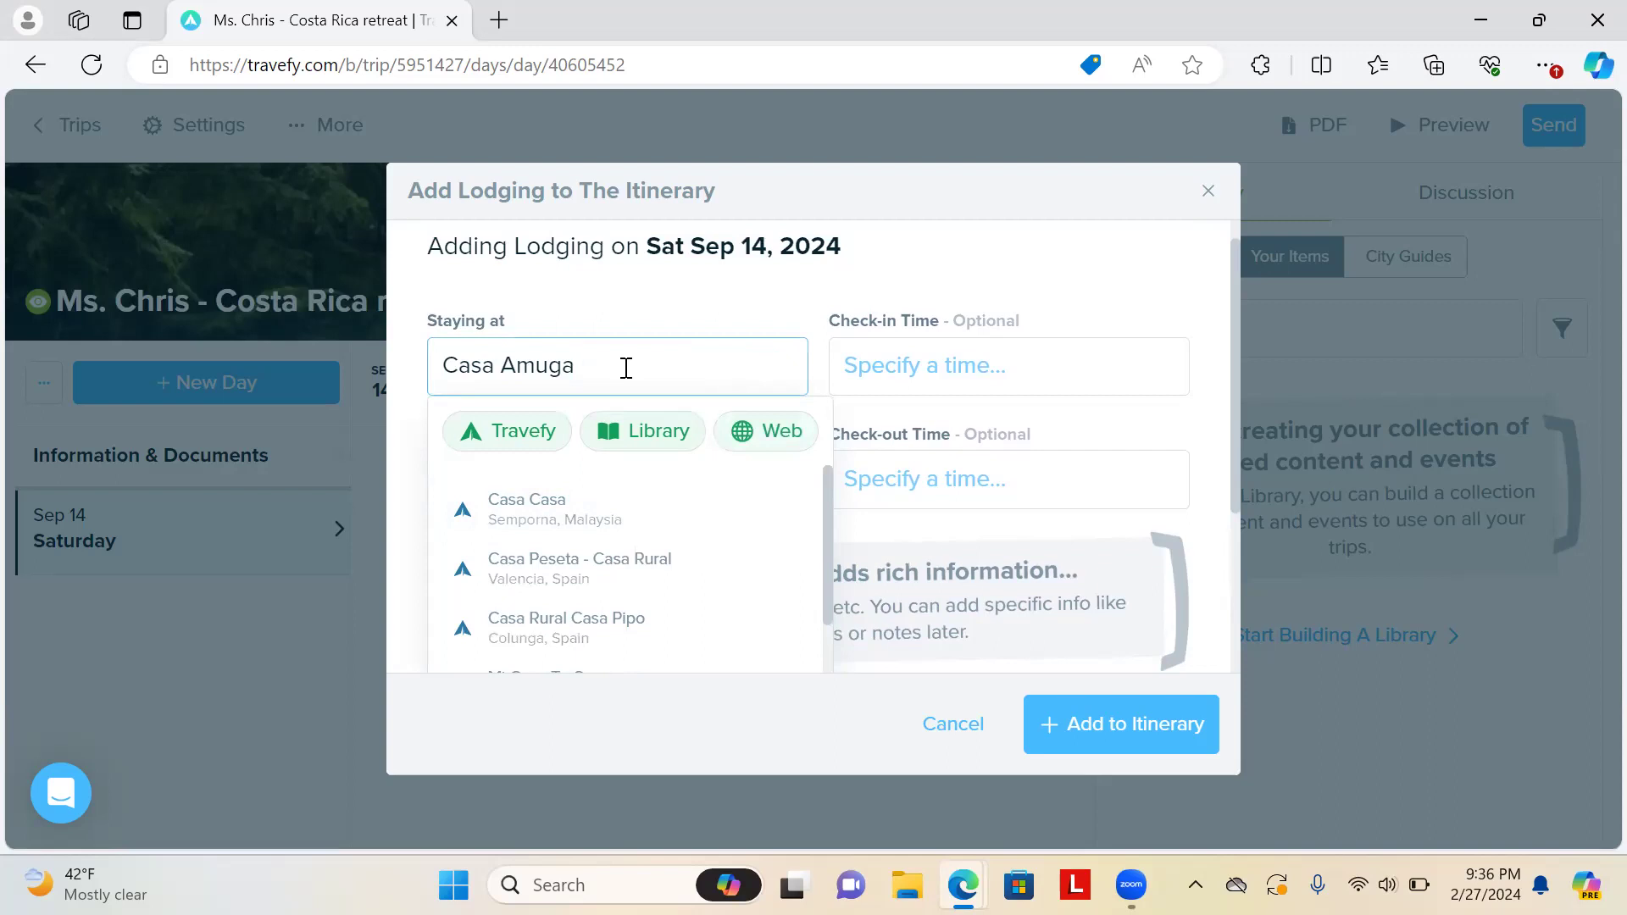
Look through the Travefy and web suggestions for "Casa Amuga" for a matching Costa Rica property
{"action": "scroll", "coordinate": [726, 491], "scroll_direction": "down", "scroll_amount": 2}
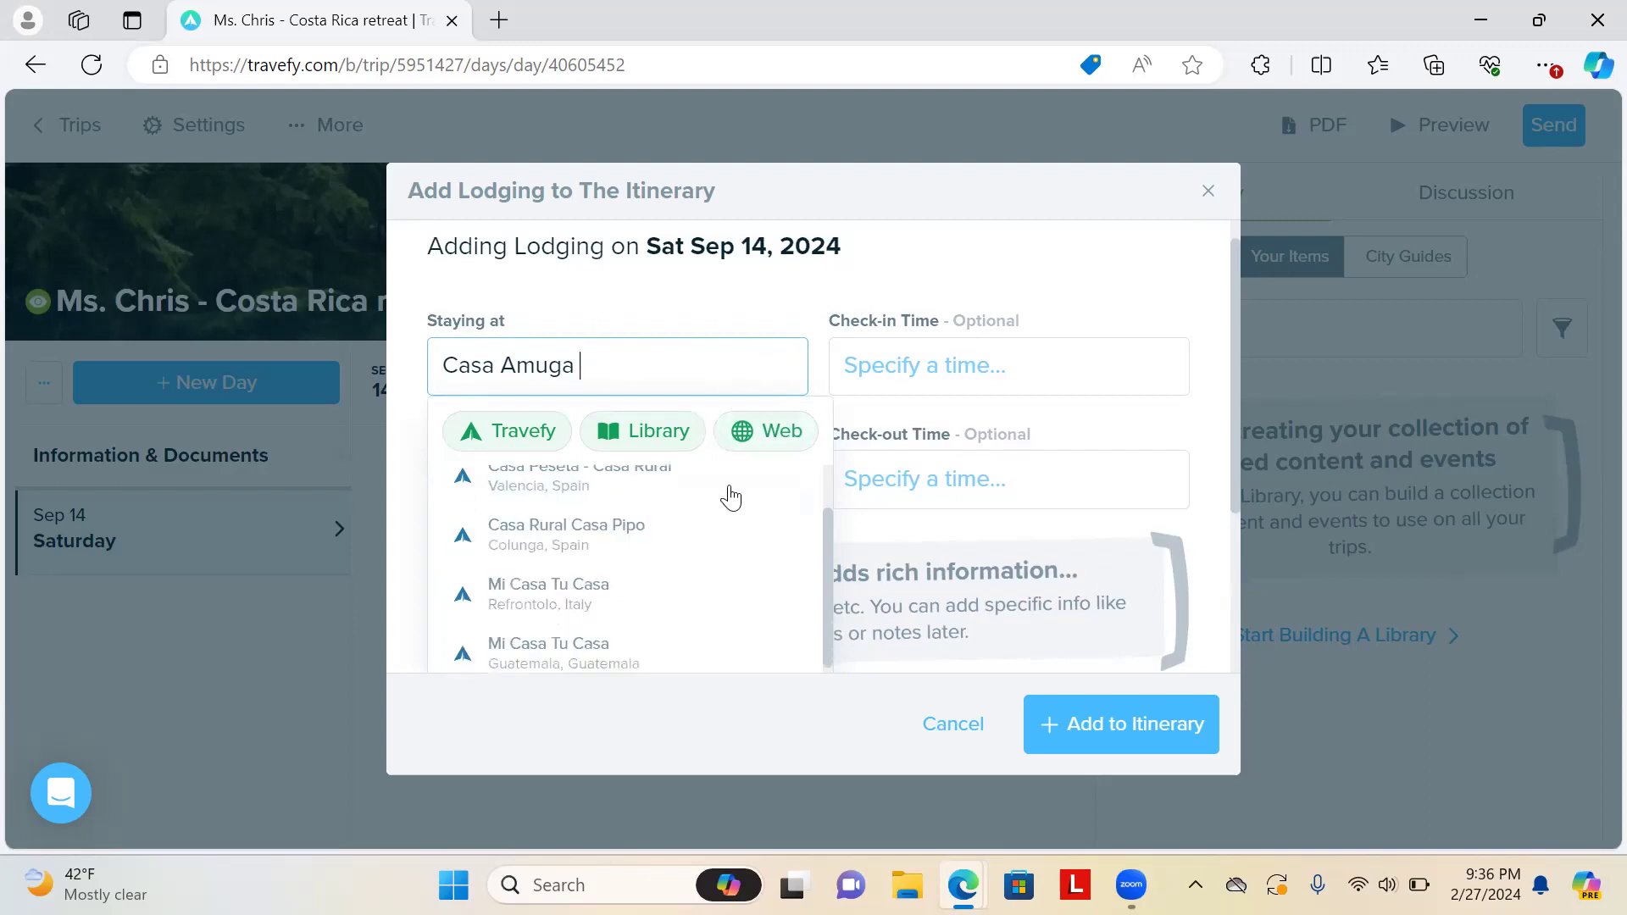
{"action": "scroll", "coordinate": [730, 498], "scroll_direction": "down", "scroll_amount": 5}
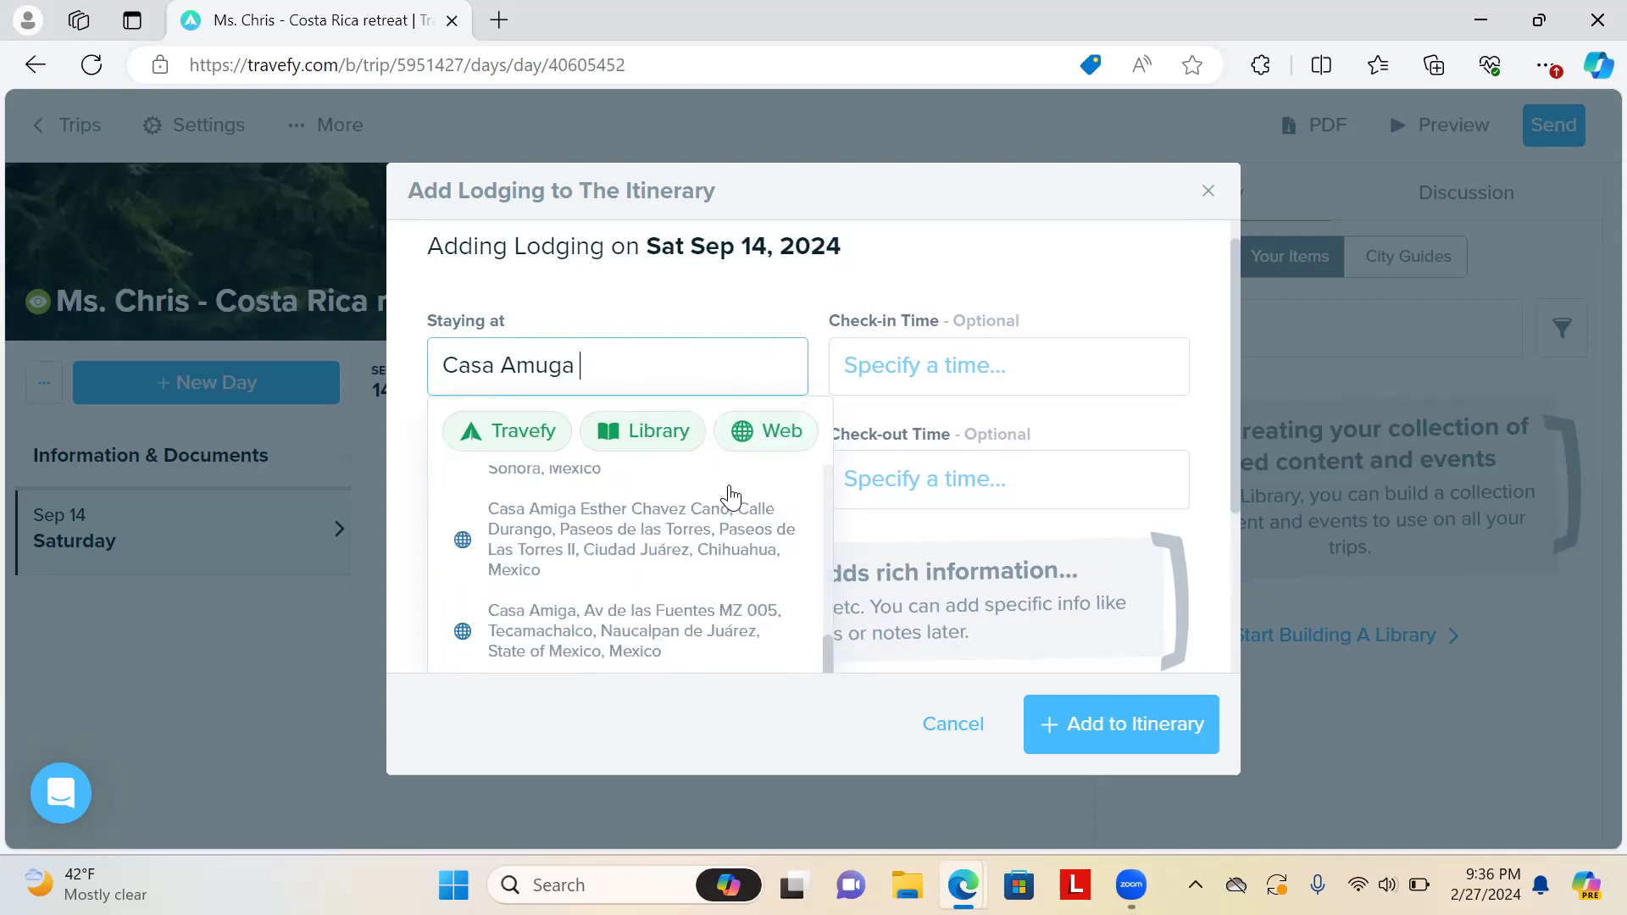
{"action": "scroll", "coordinate": [730, 497], "scroll_direction": "down", "scroll_amount": 4}
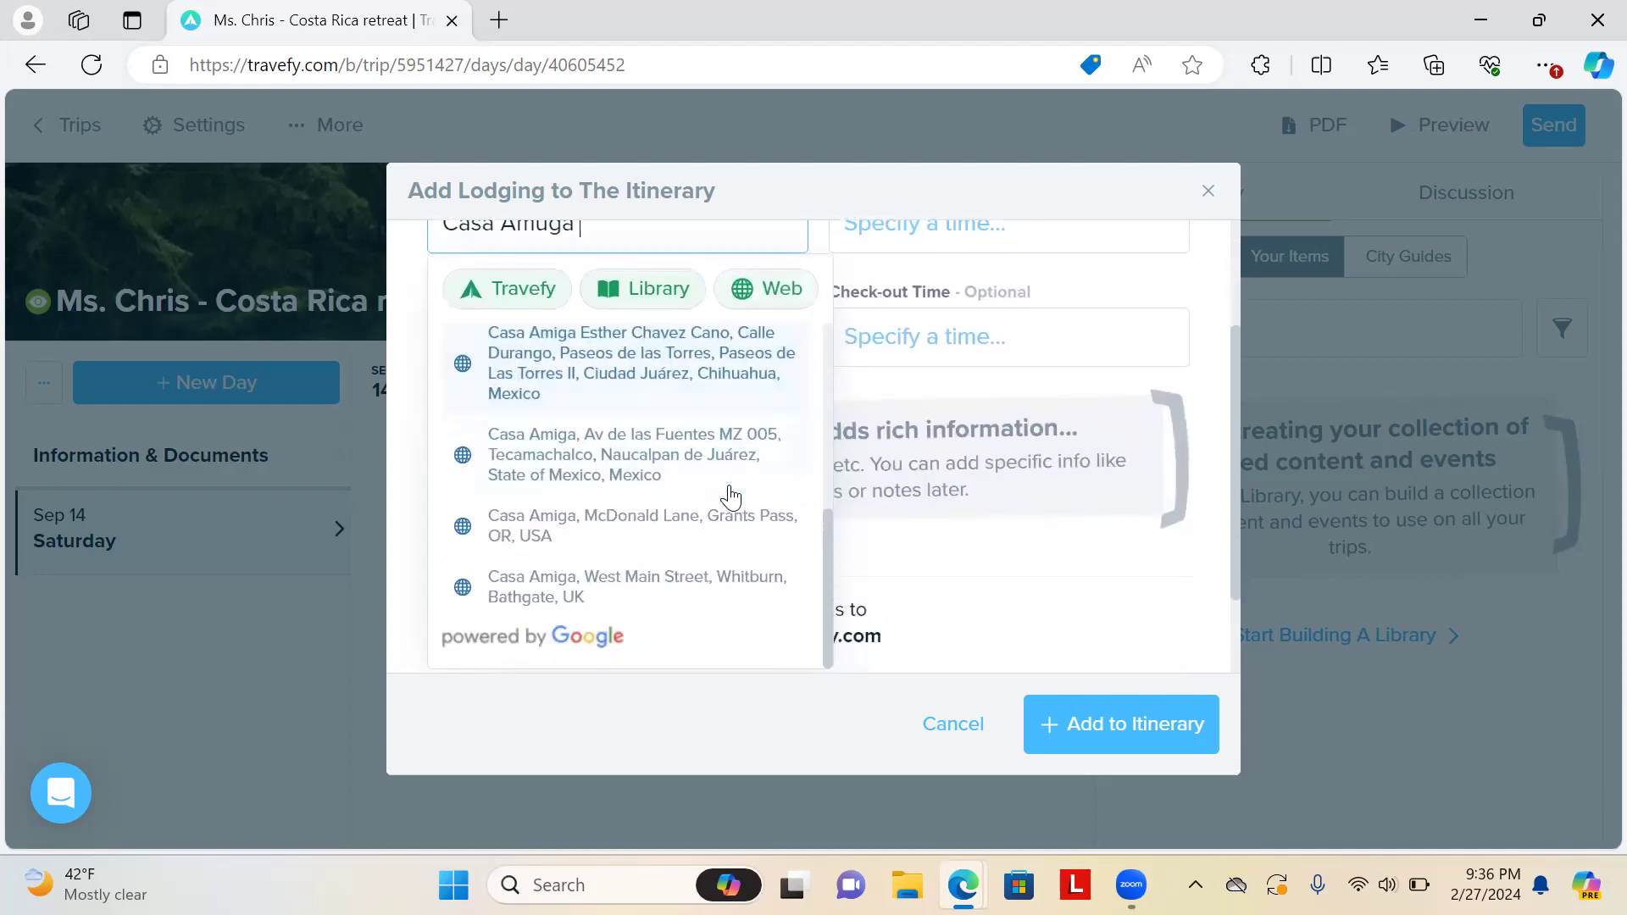
{"action": "scroll", "coordinate": [731, 497], "scroll_direction": "down", "scroll_amount": 1}
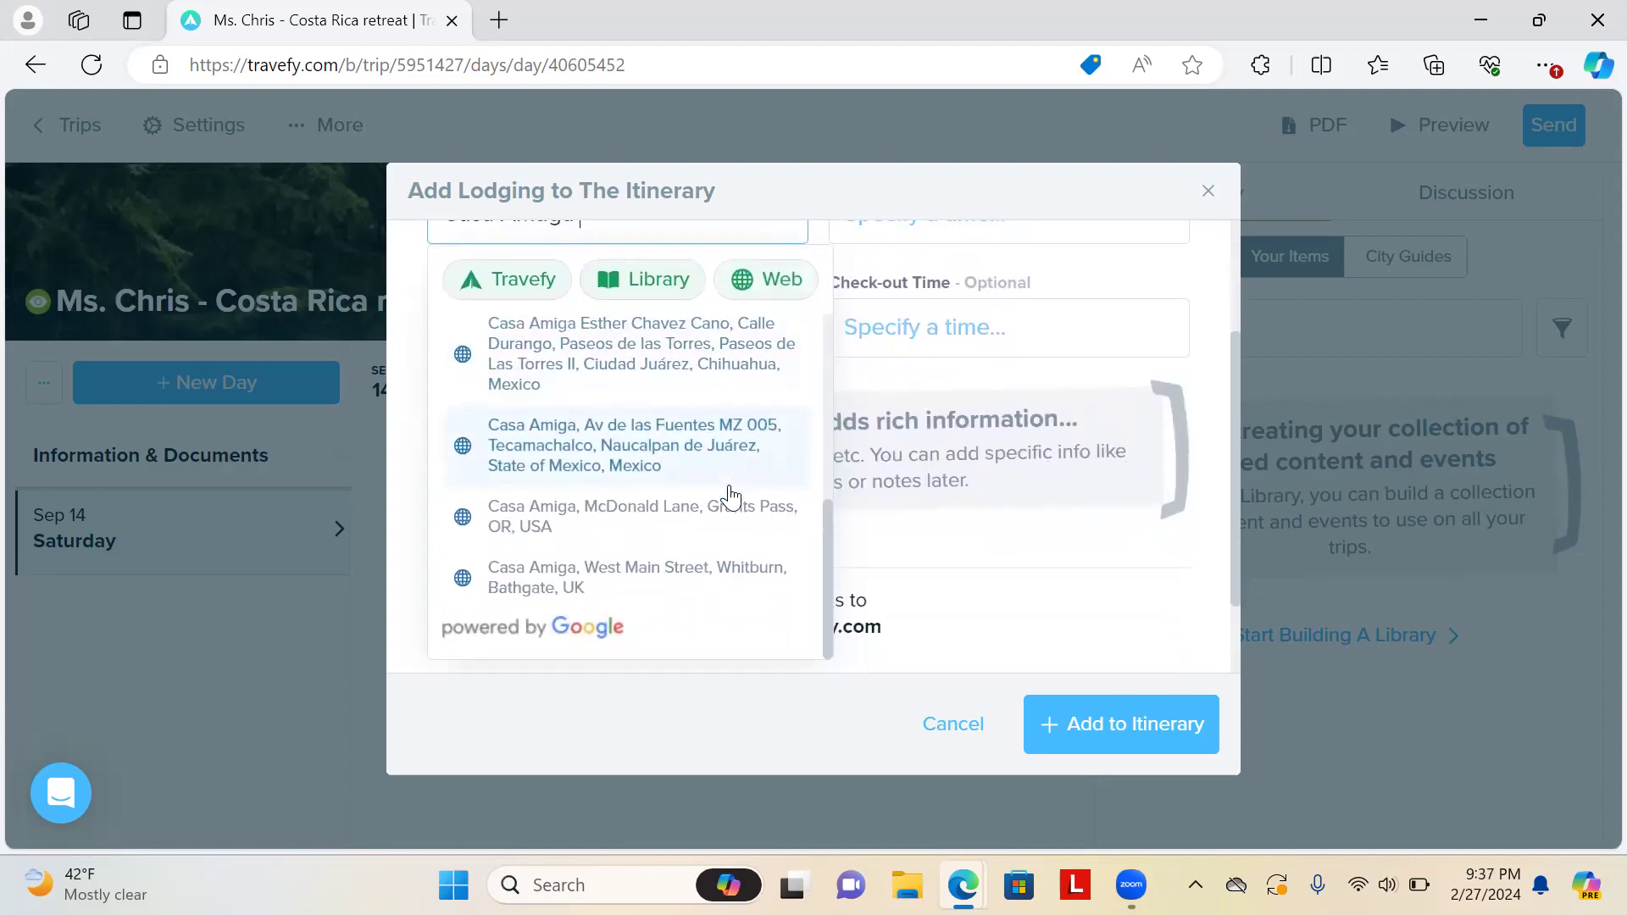
{"action": "scroll", "coordinate": [730, 497], "scroll_direction": "up", "scroll_amount": 3}
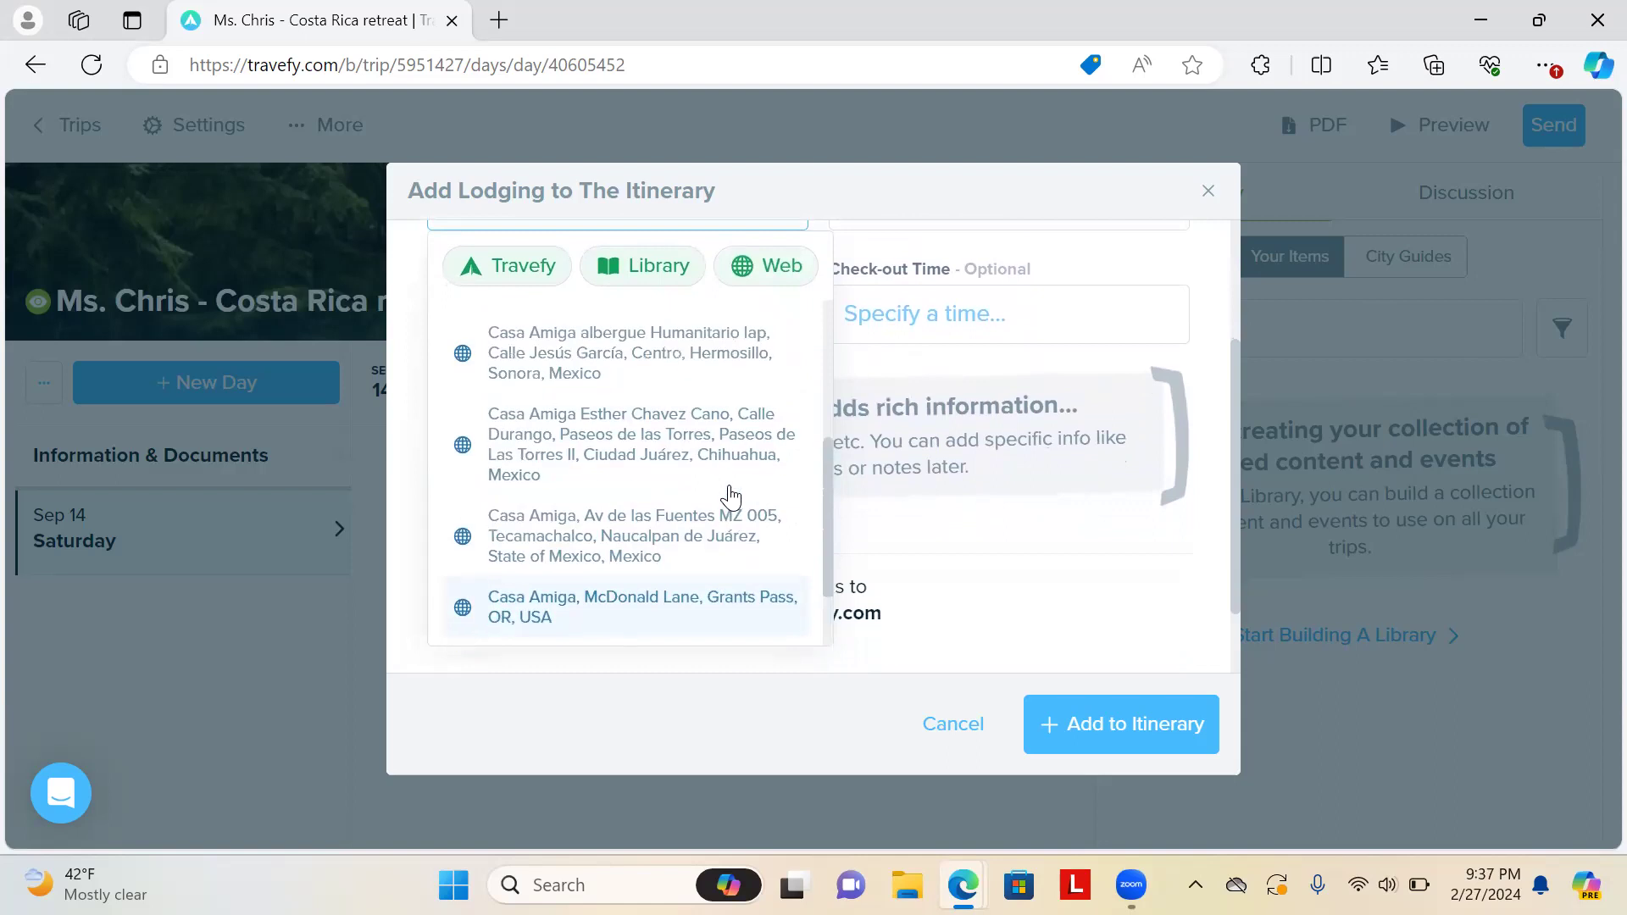
{"action": "scroll", "coordinate": [731, 498], "scroll_direction": "up", "scroll_amount": 6}
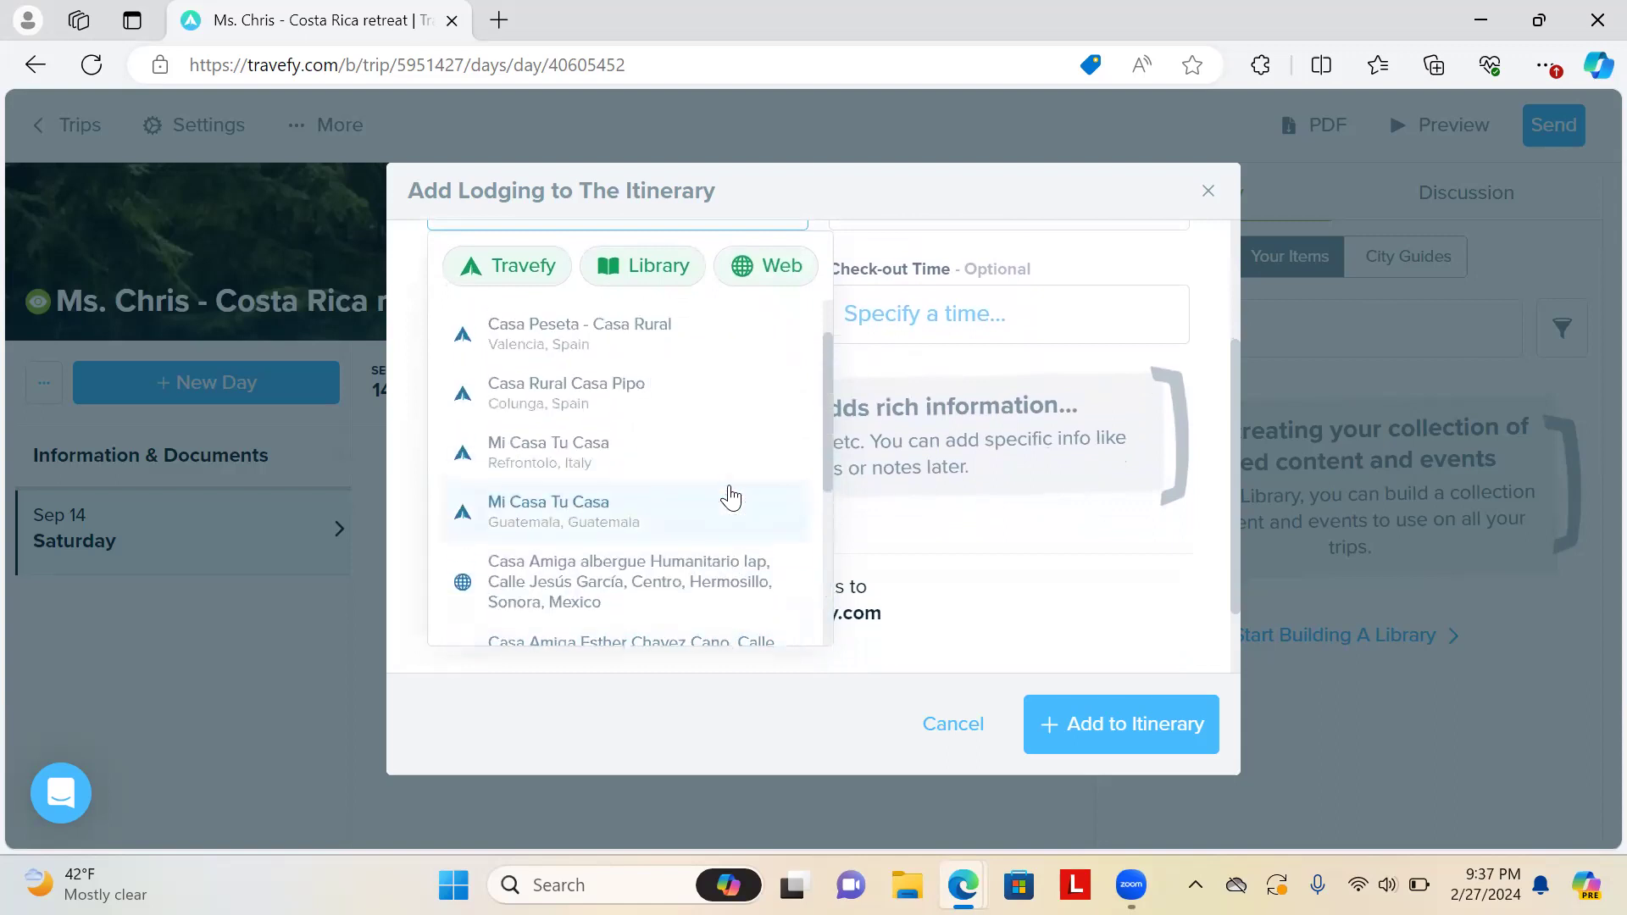
{"action": "scroll", "coordinate": [634, 504], "scroll_direction": "up", "scroll_amount": 1}
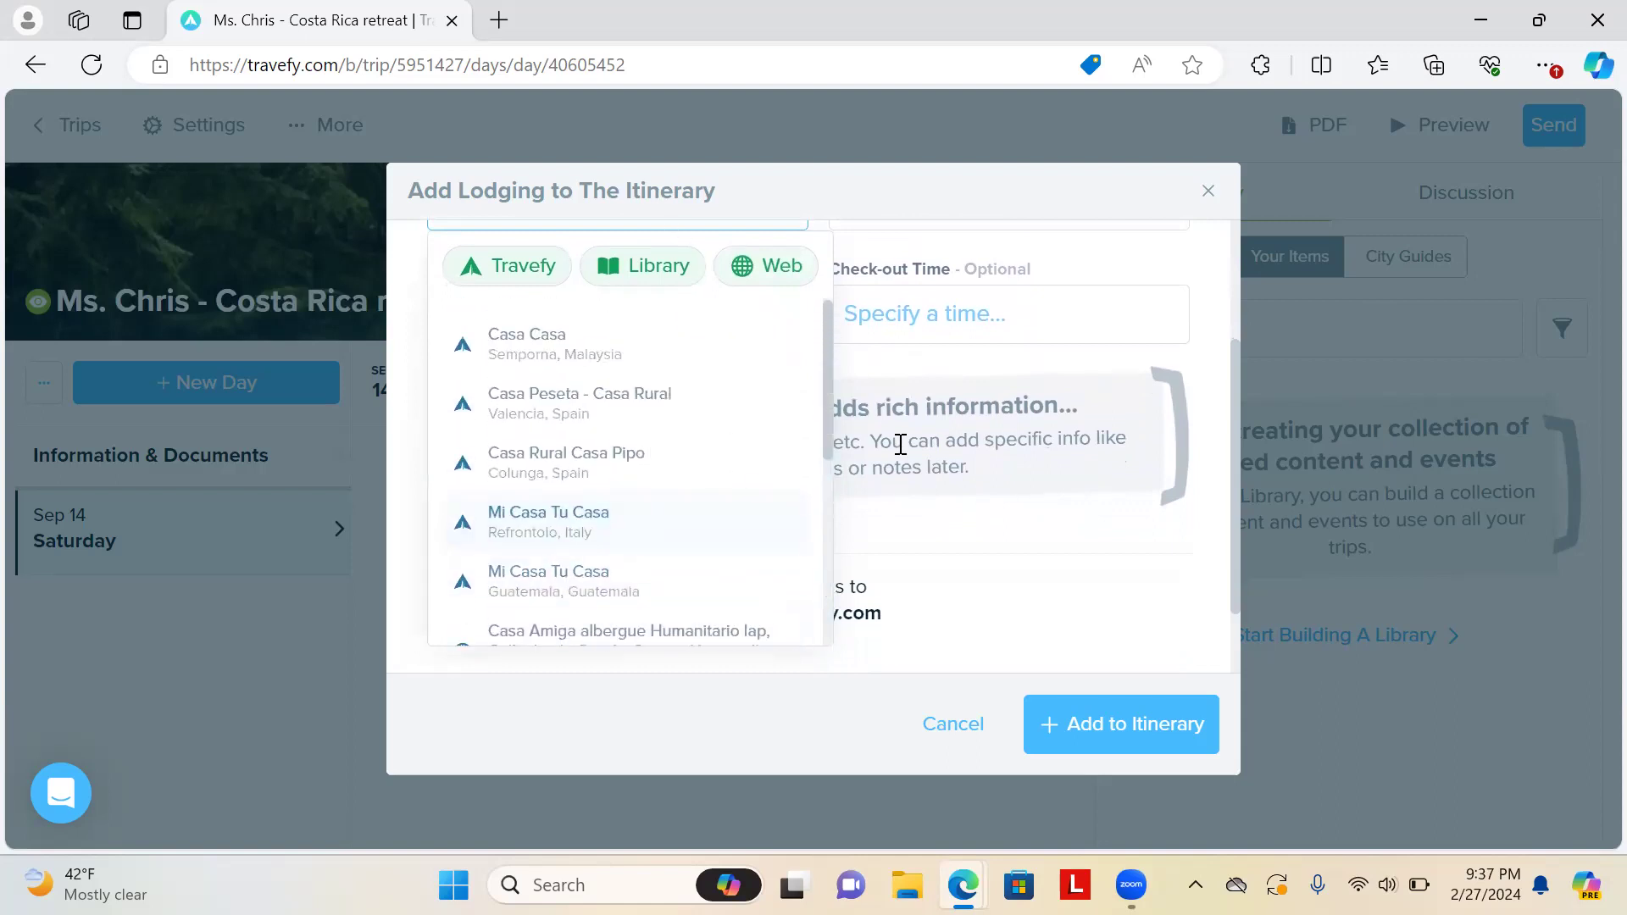
{"action": "scroll", "coordinate": [900, 444], "scroll_direction": "up", "scroll_amount": 2}
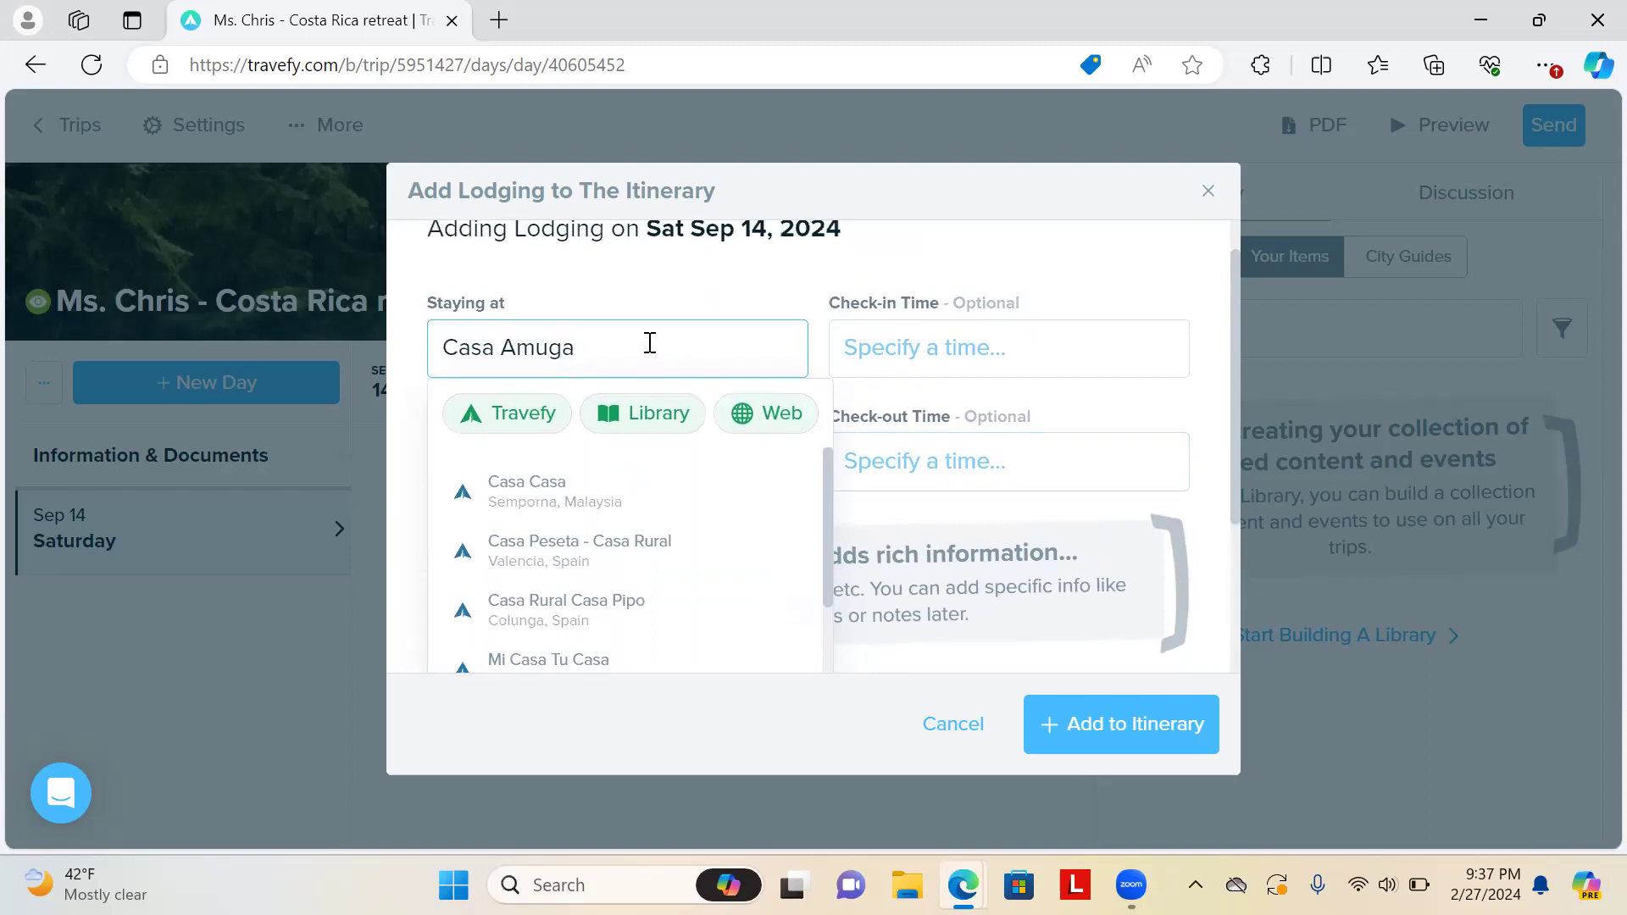
Search the property suggestions for "Casa Amuga Costa Rica" with web results included and look through the matches
{"action": "type", "text": "Costa"}
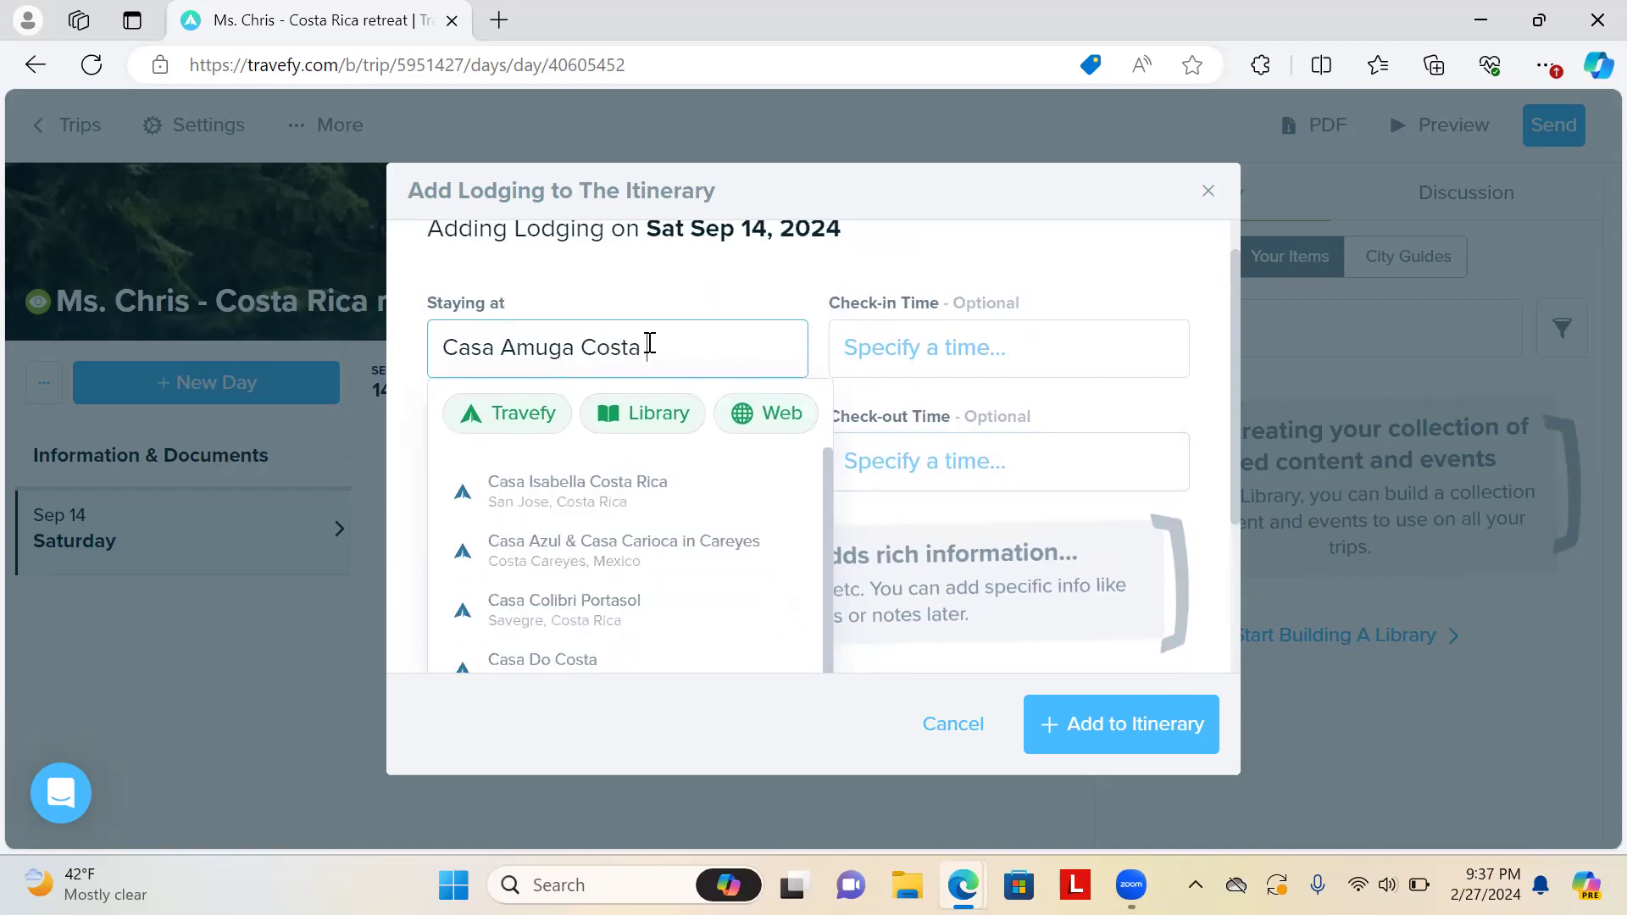
{"action": "type", "text": " Rica"}
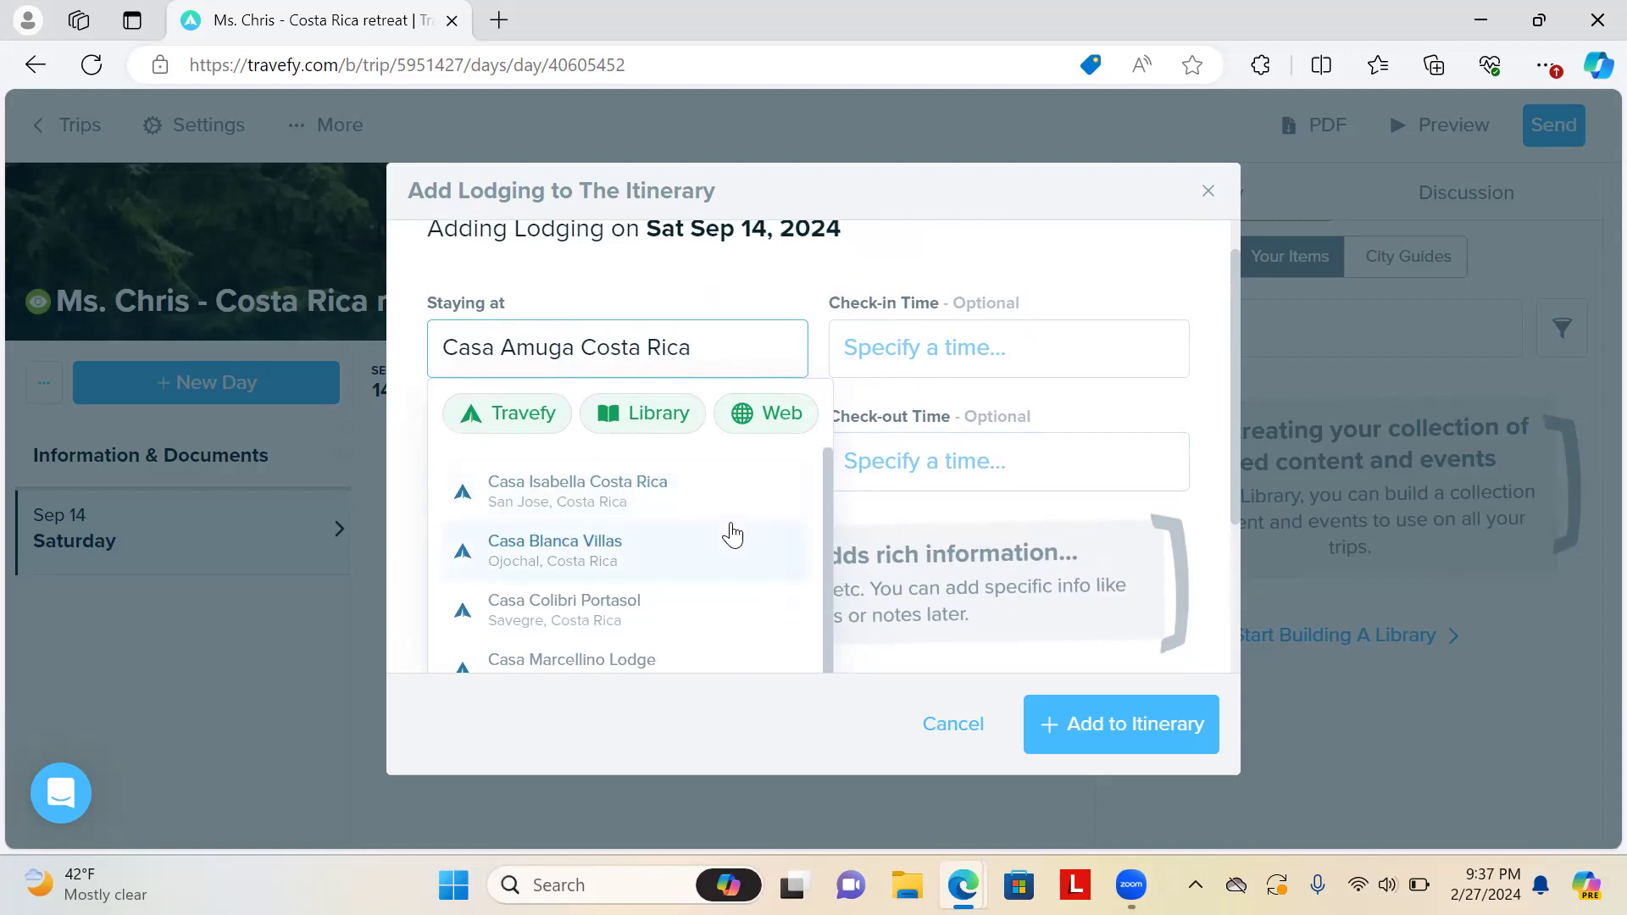
{"action": "scroll", "coordinate": [733, 535], "scroll_direction": "down", "scroll_amount": 5}
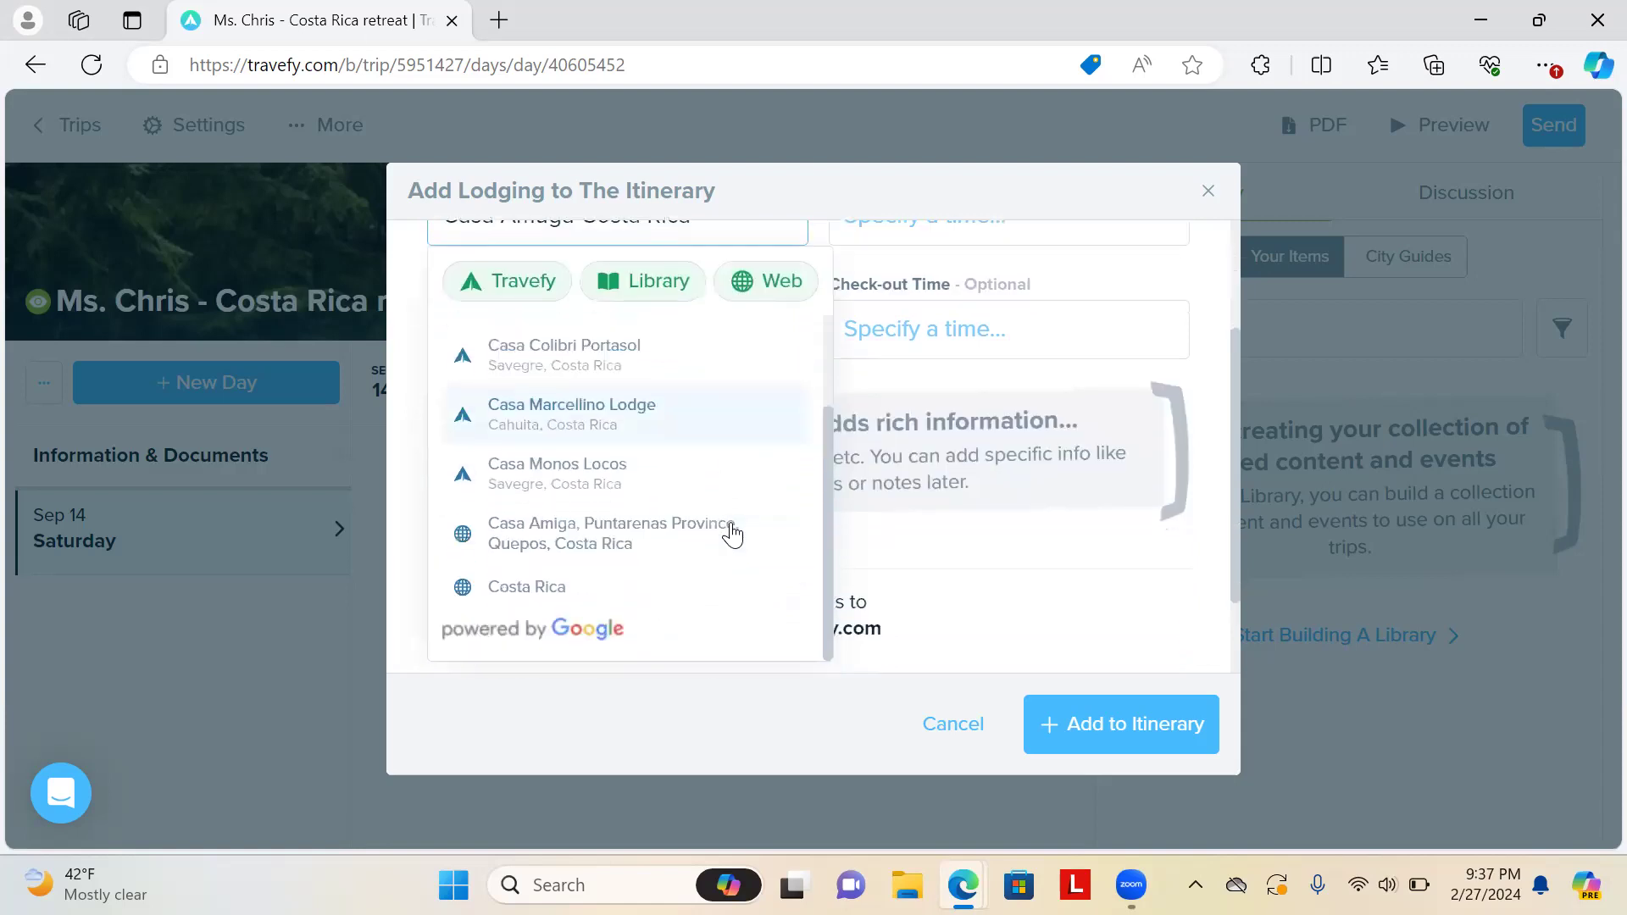
{"action": "scroll", "coordinate": [733, 536], "scroll_direction": "down", "scroll_amount": 1}
{"action": "scroll", "coordinate": [731, 534], "scroll_direction": "up", "scroll_amount": 6}
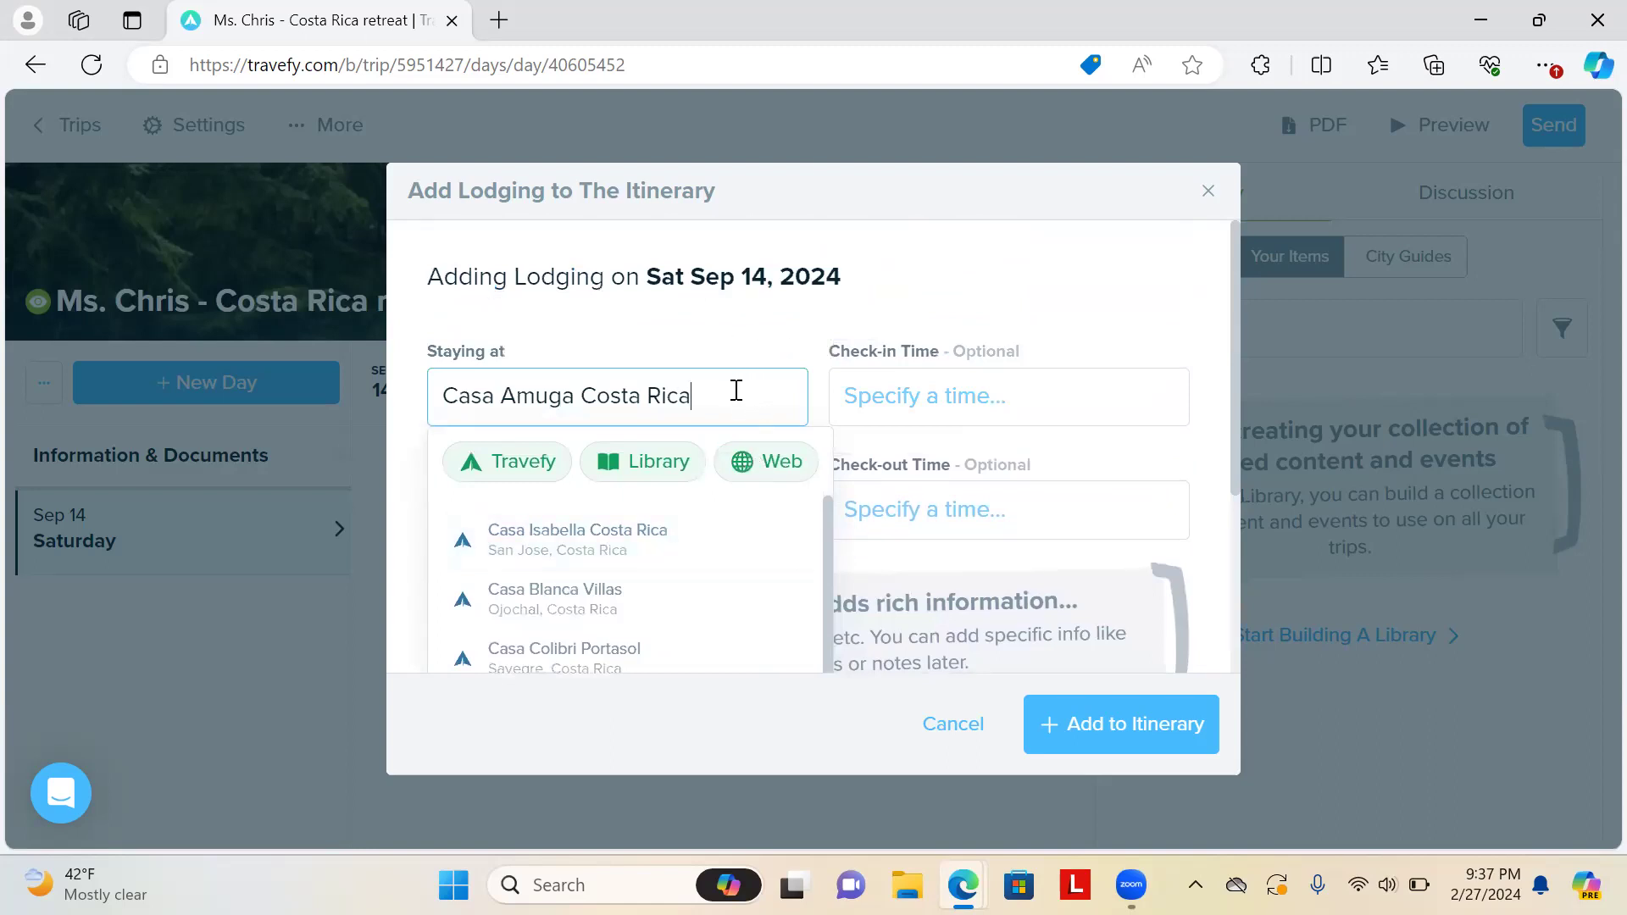
Enter "Casa Amuga" as the lodging's property name without picking a suggested property
{"action": "left_click_drag", "start_coordinate": [682, 397], "coordinate": [581, 400]}
{"action": "key", "text": "BackSpace"}
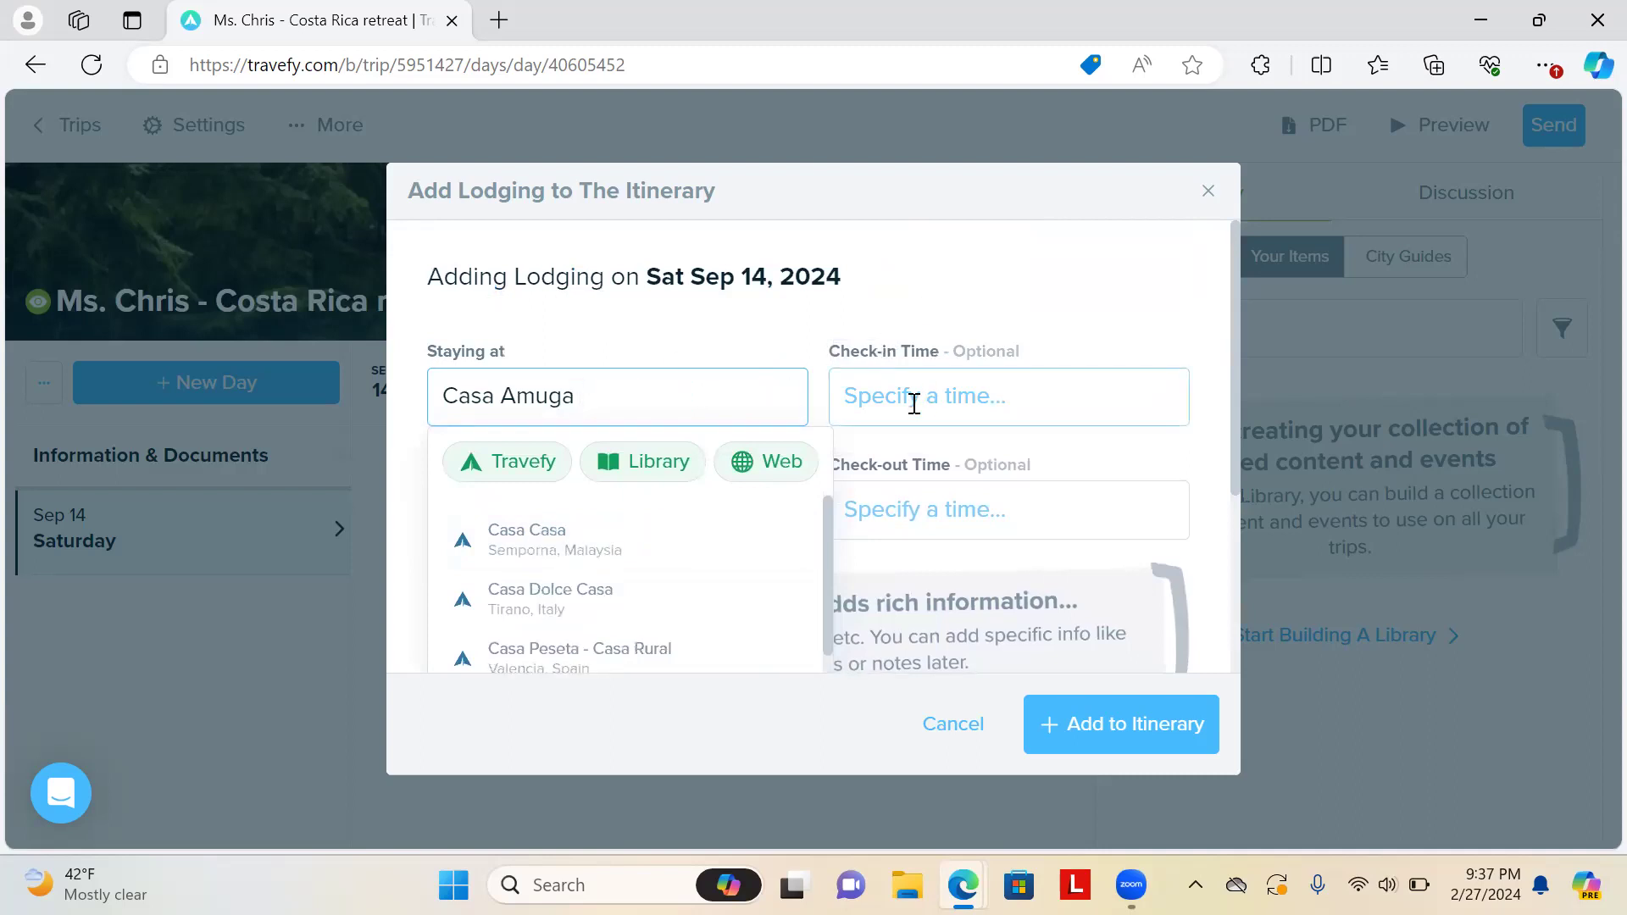
{"action": "left_click", "coordinate": [914, 404]}
{"action": "left_click", "coordinate": [734, 404]}
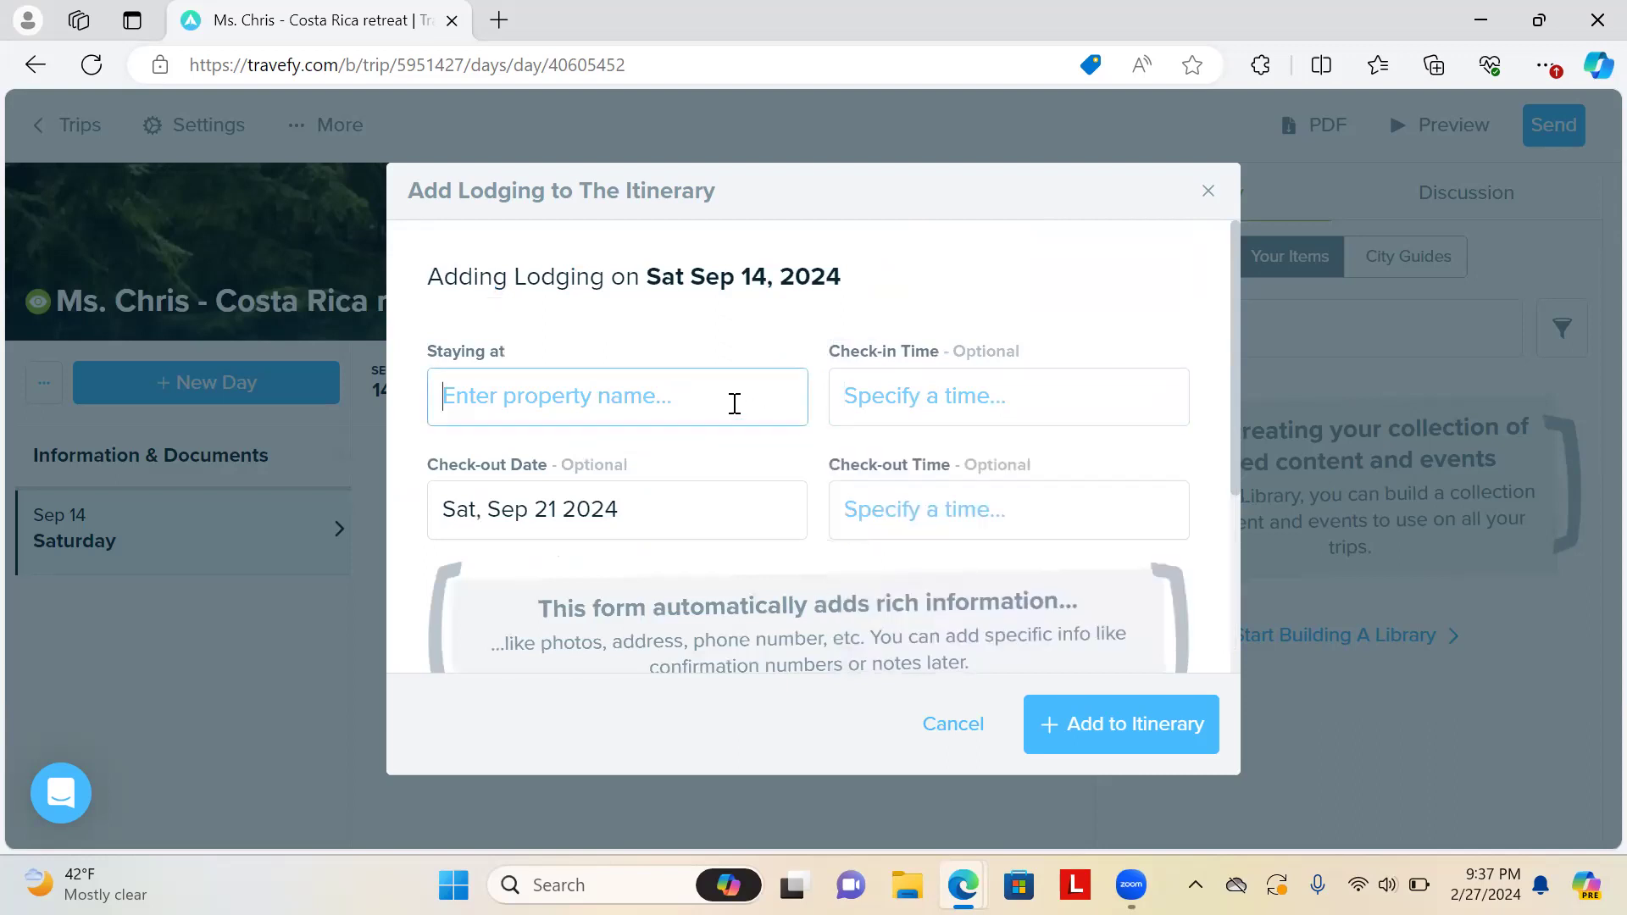
{"action": "type", "text": "Casa A"}
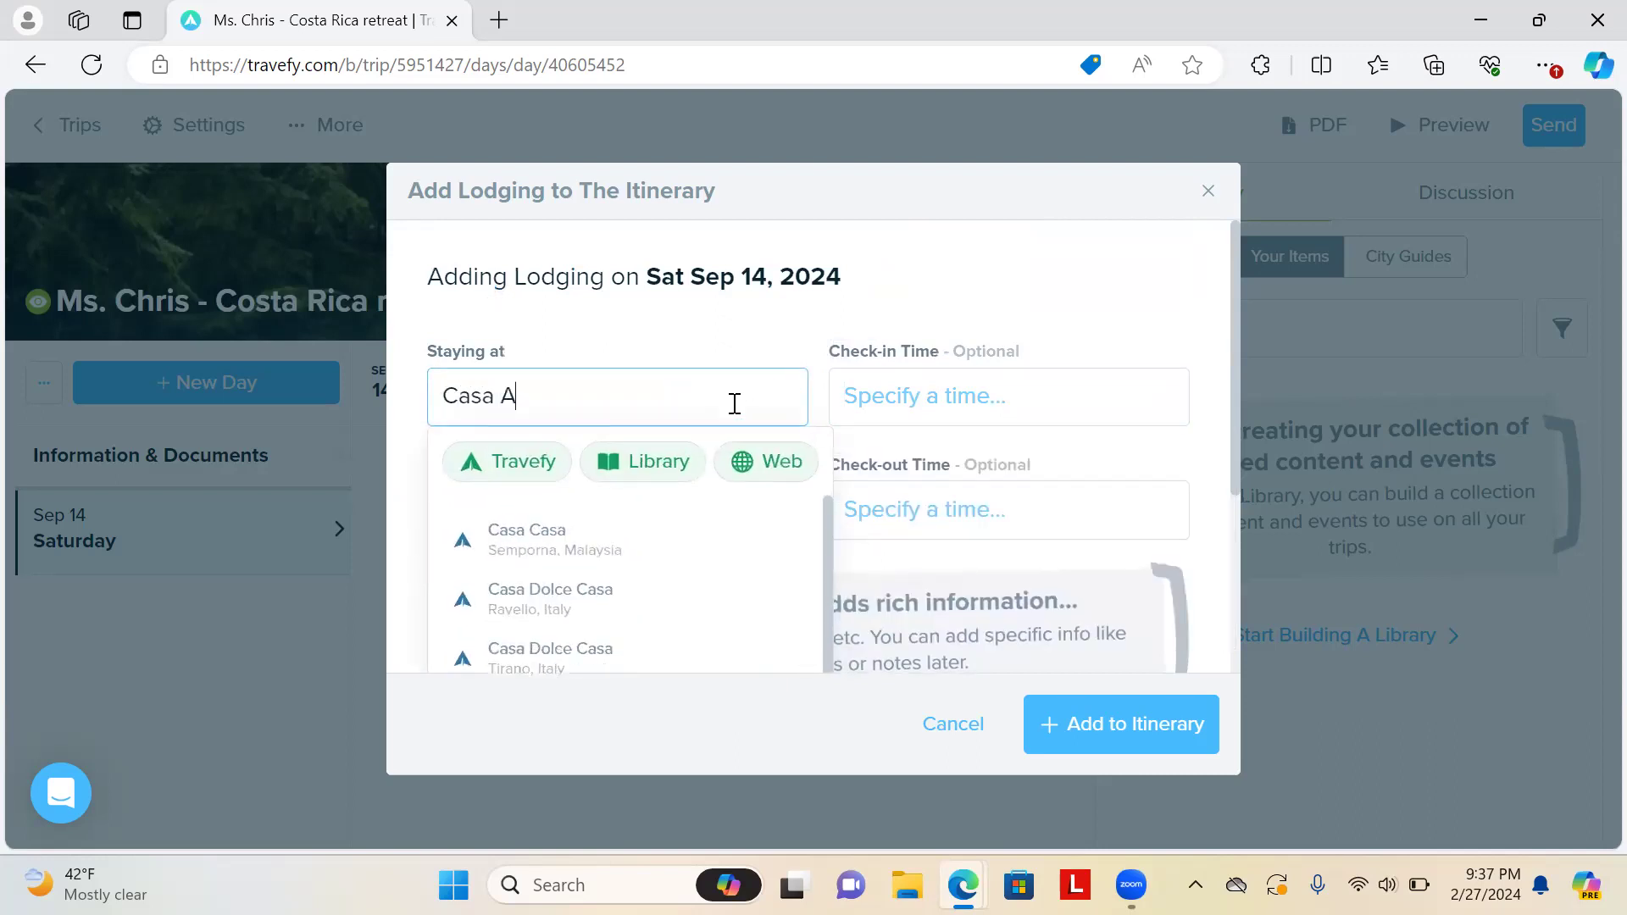
{"action": "type", "text": "muga"}
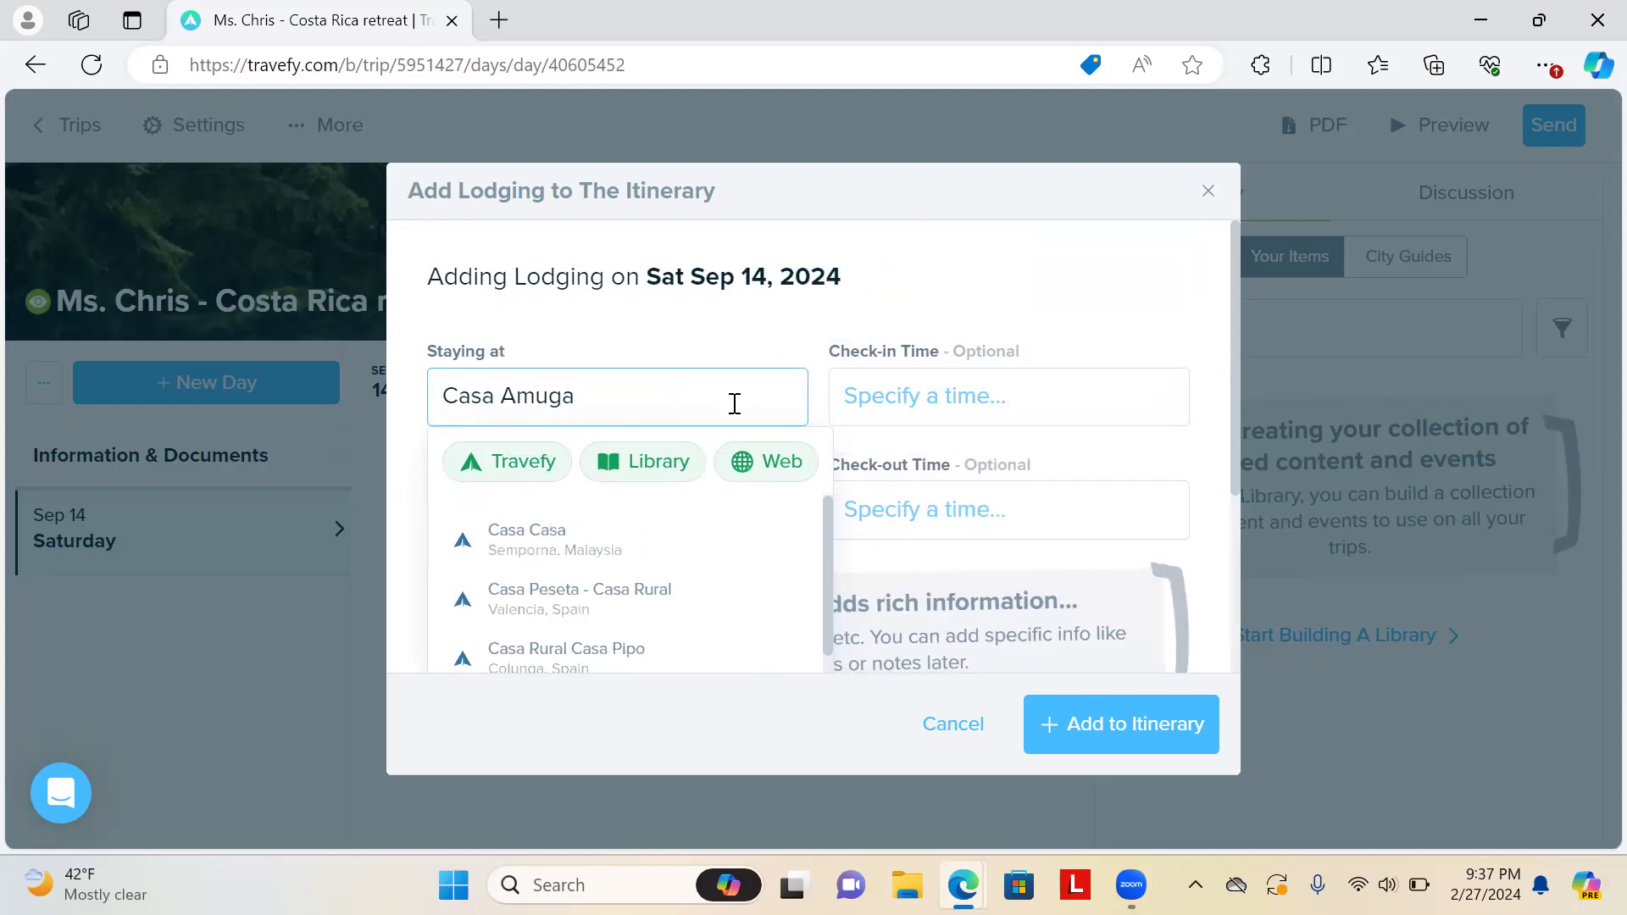
{"action": "key", "text": "Tab"}
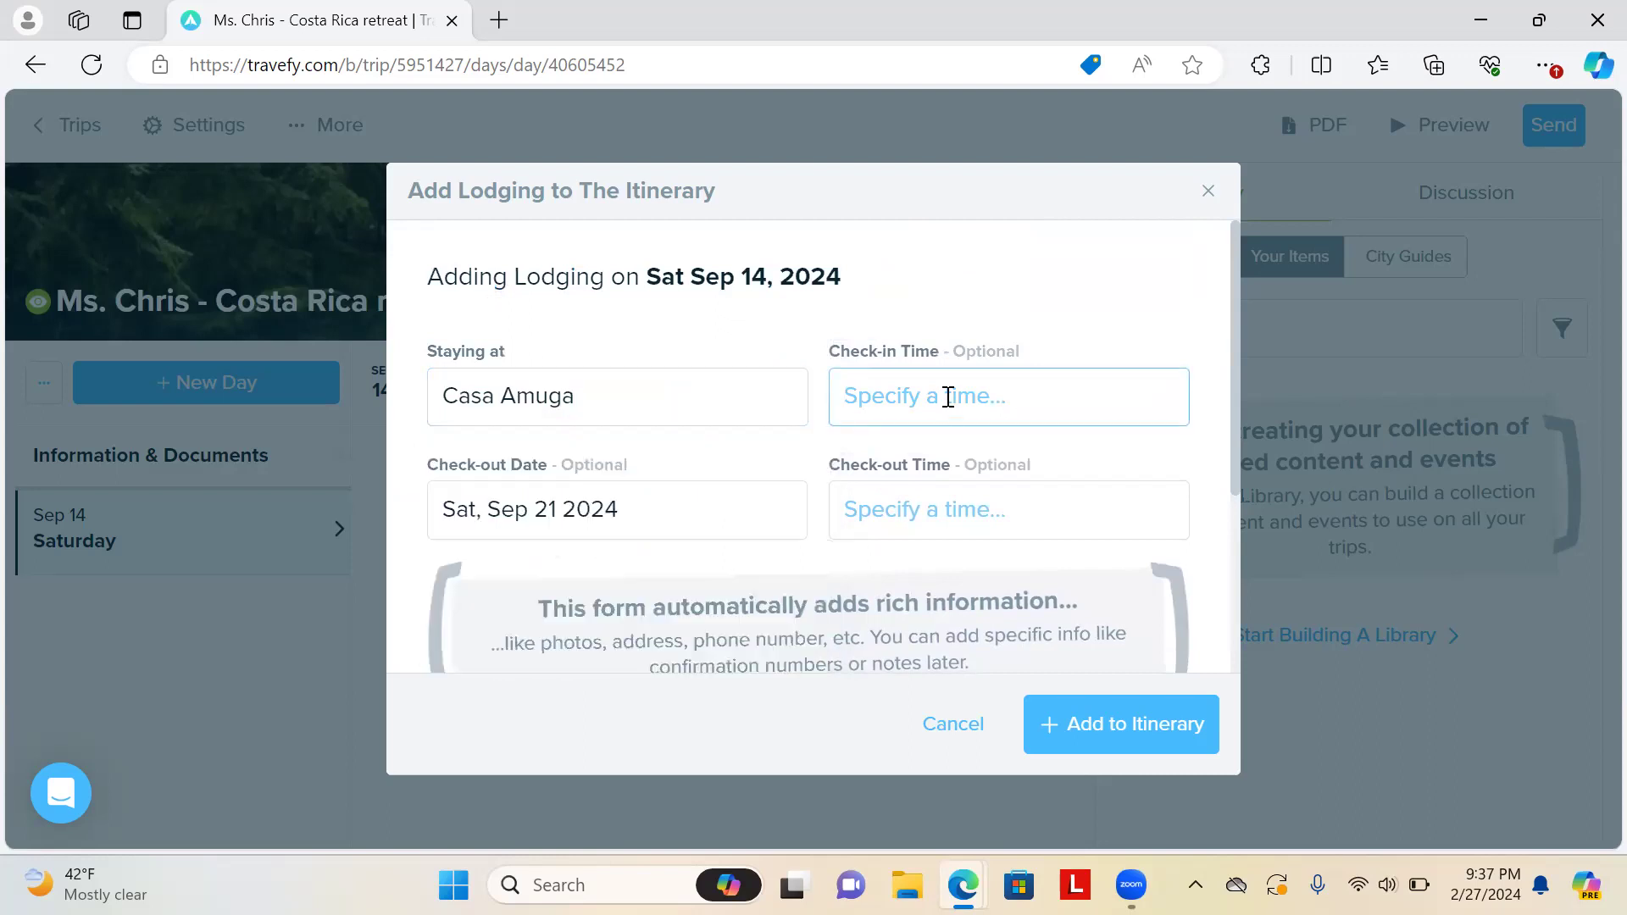
Set the lodging's check-in time to 3:00 pm and its check-out time to 11:00am
{"action": "left_click", "coordinate": [948, 394]}
{"action": "left_click", "coordinate": [897, 499]}
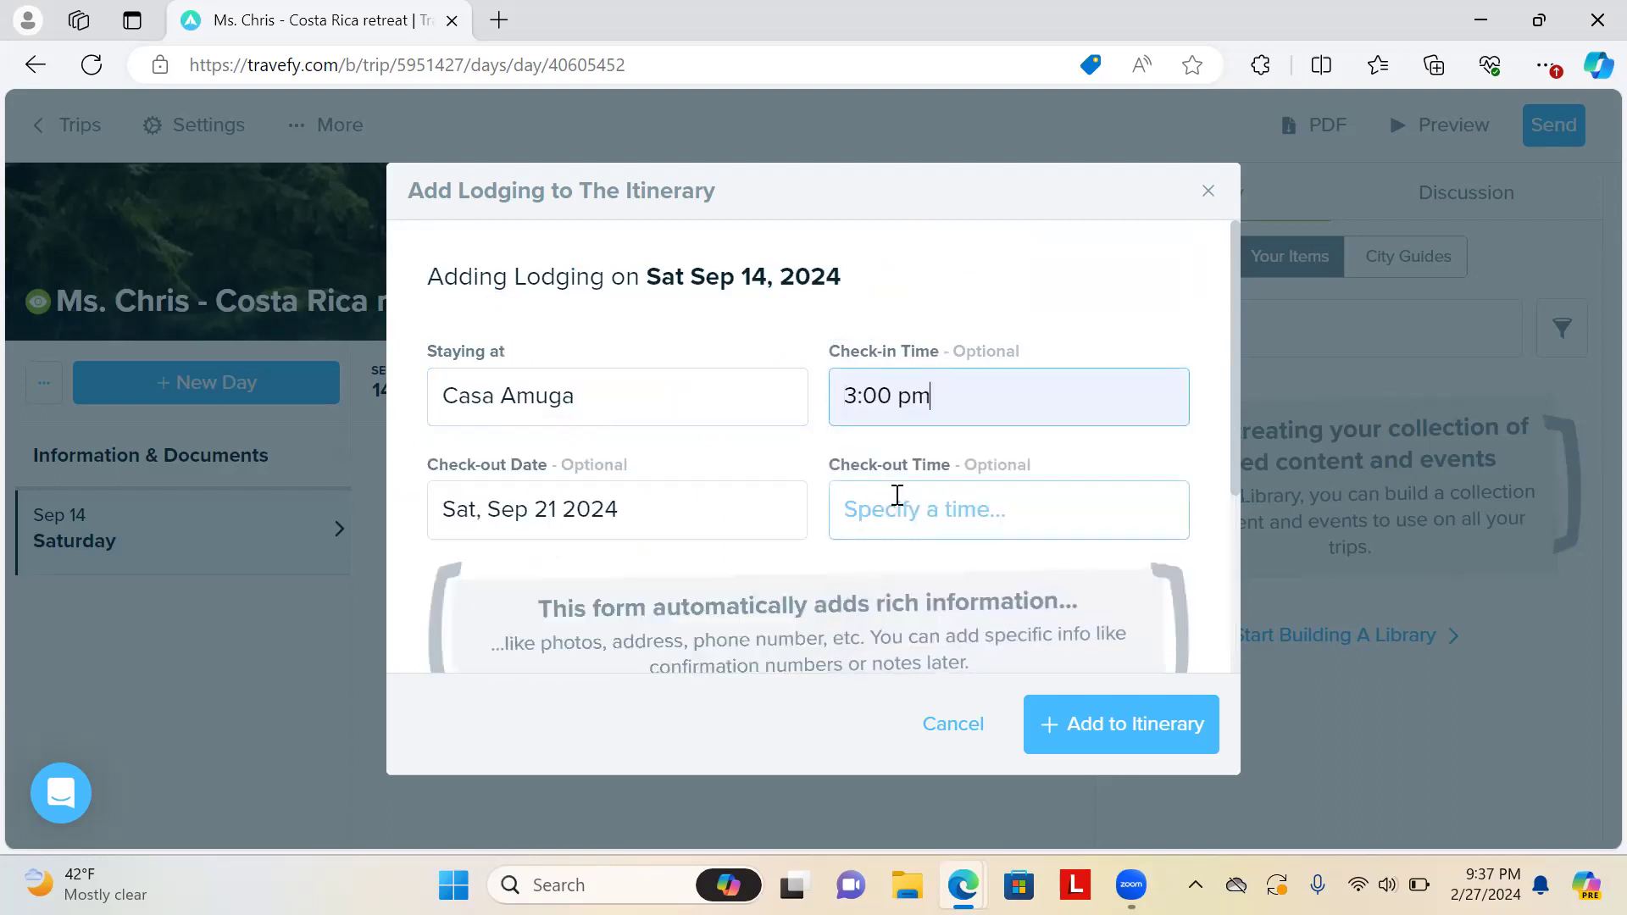
{"action": "left_click", "coordinate": [910, 516]}
{"action": "type", "text": "11:00am"}
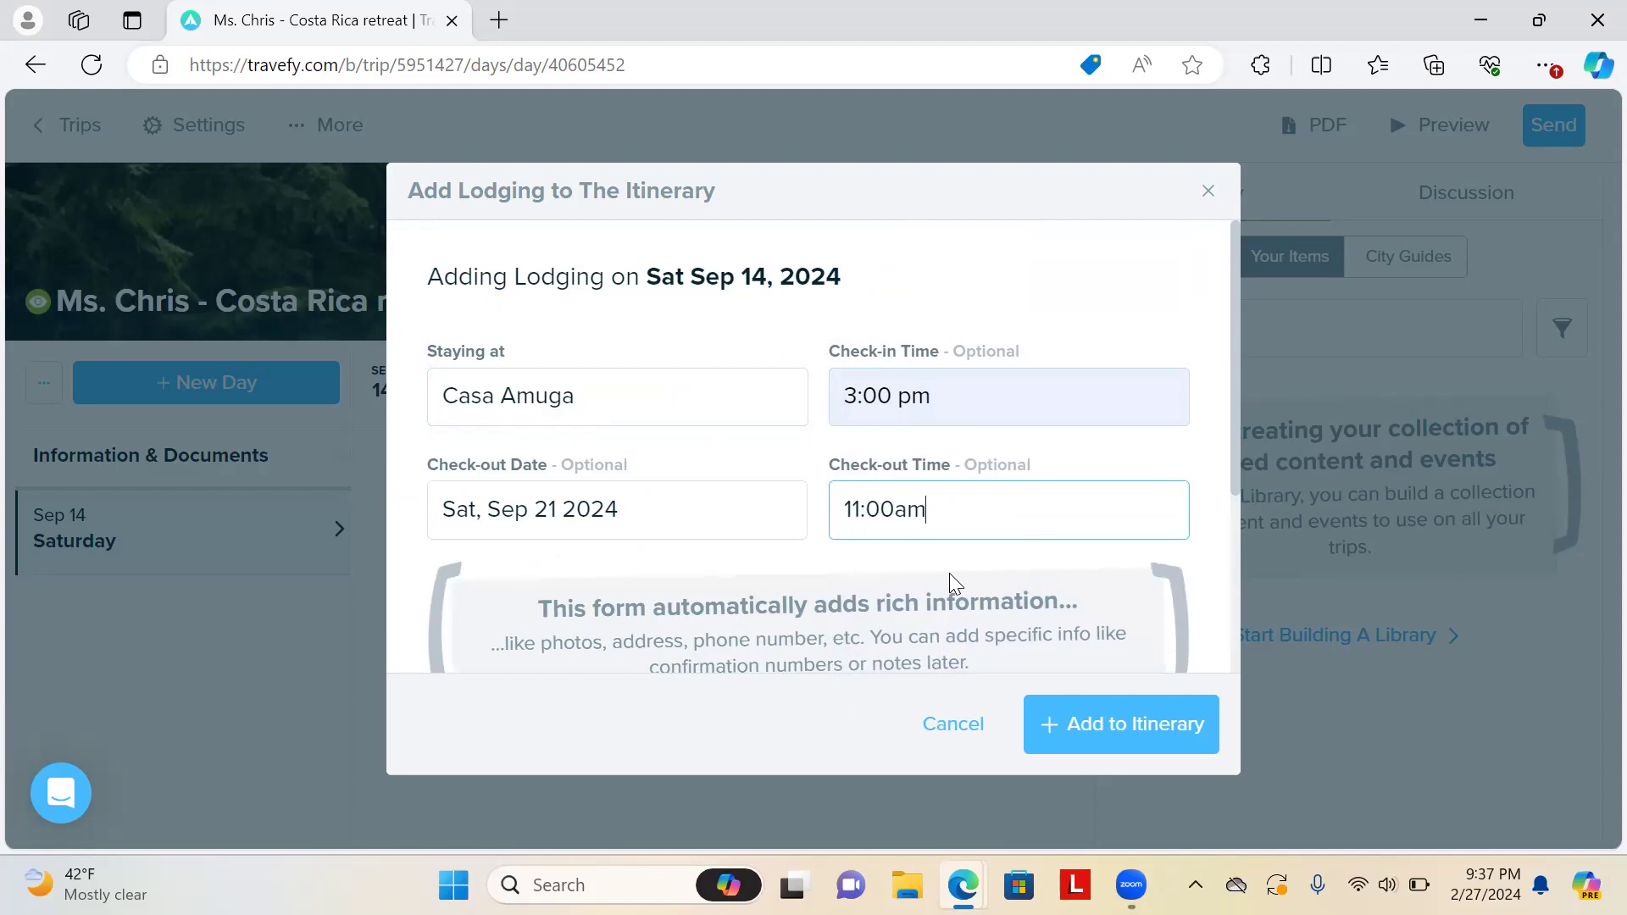
{"action": "scroll", "coordinate": [953, 585], "scroll_direction": "down", "scroll_amount": 2}
{"action": "scroll", "coordinate": [955, 584], "scroll_direction": "down", "scroll_amount": 2}
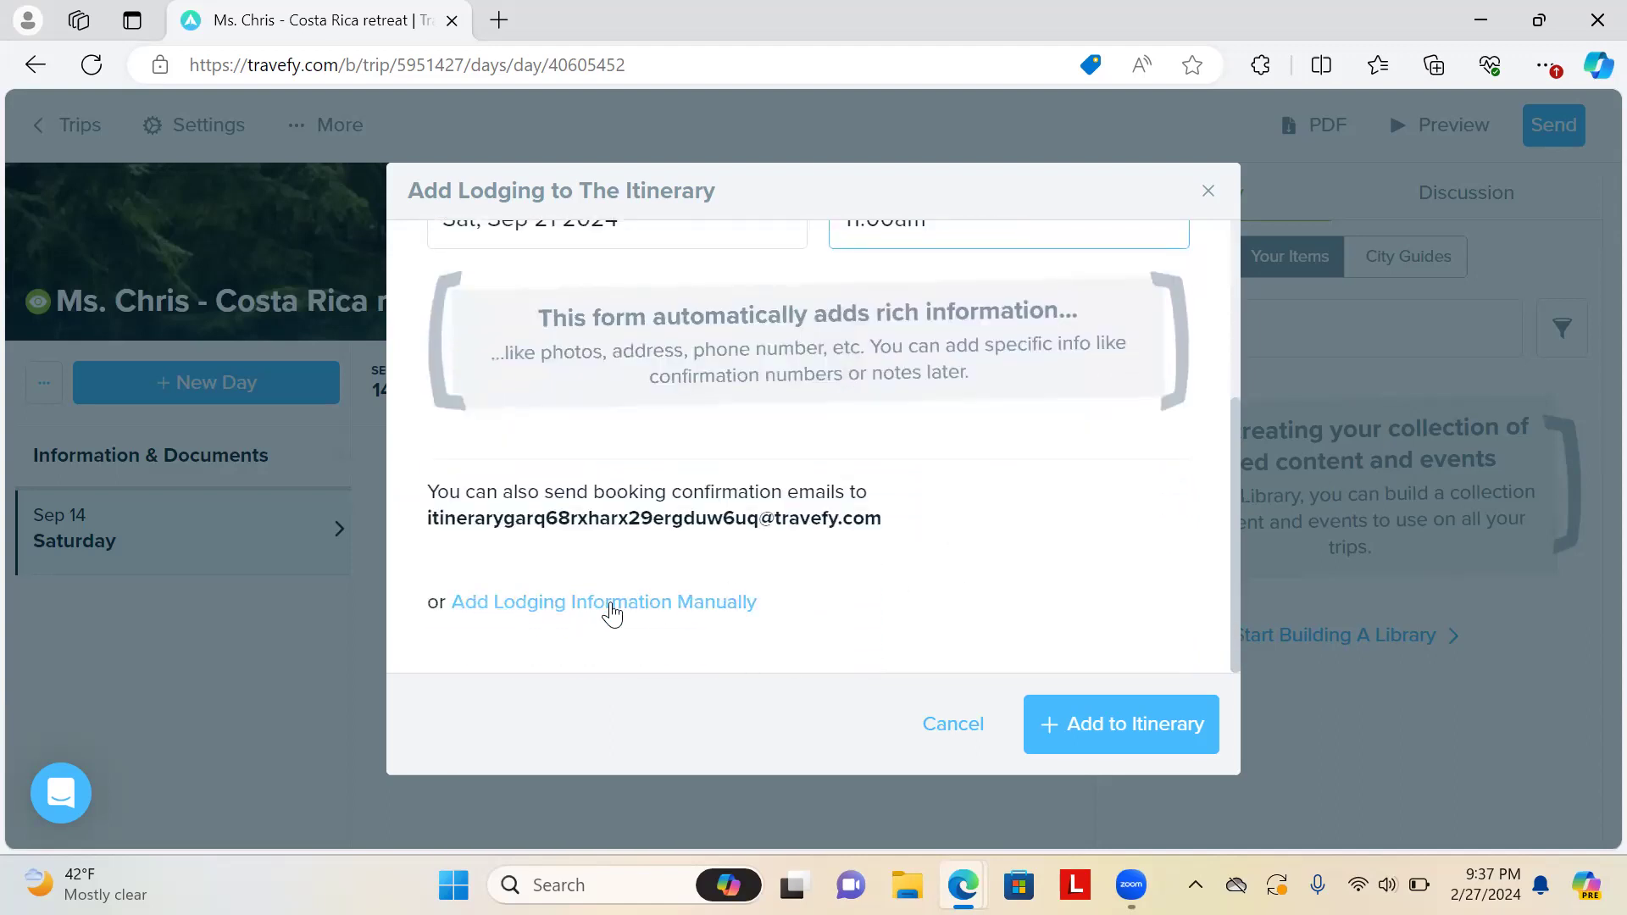
Add the lodging information manually and title the check-in entry "Casa Amuga - Retreat Villa"
{"action": "left_click", "coordinate": [612, 603]}
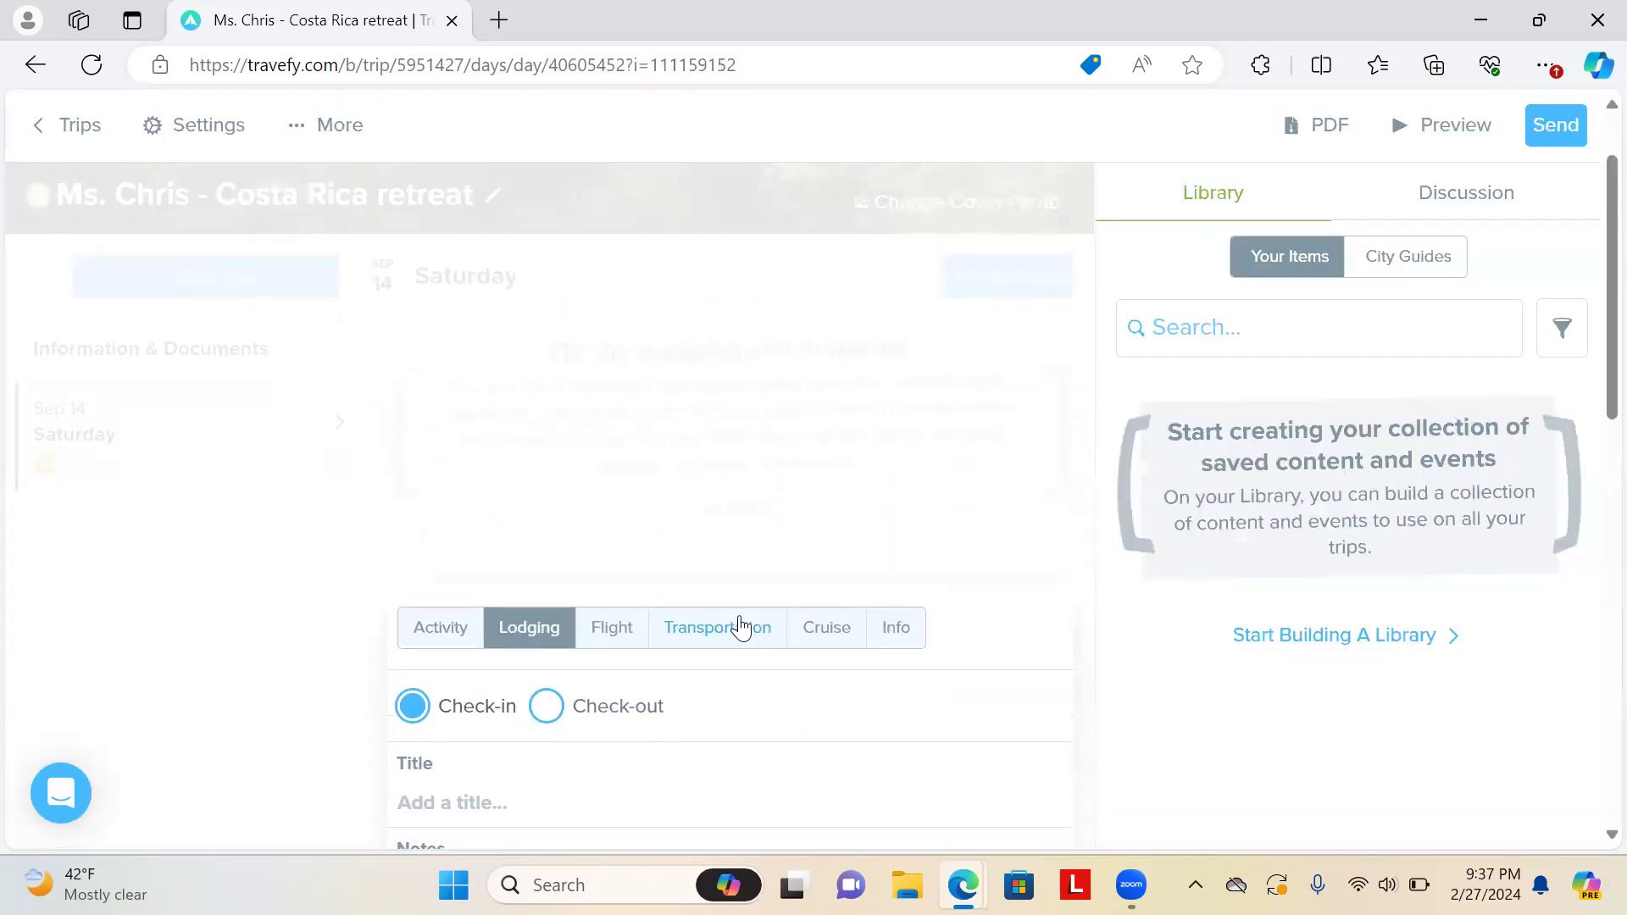
{"action": "left_click", "coordinate": [487, 398]}
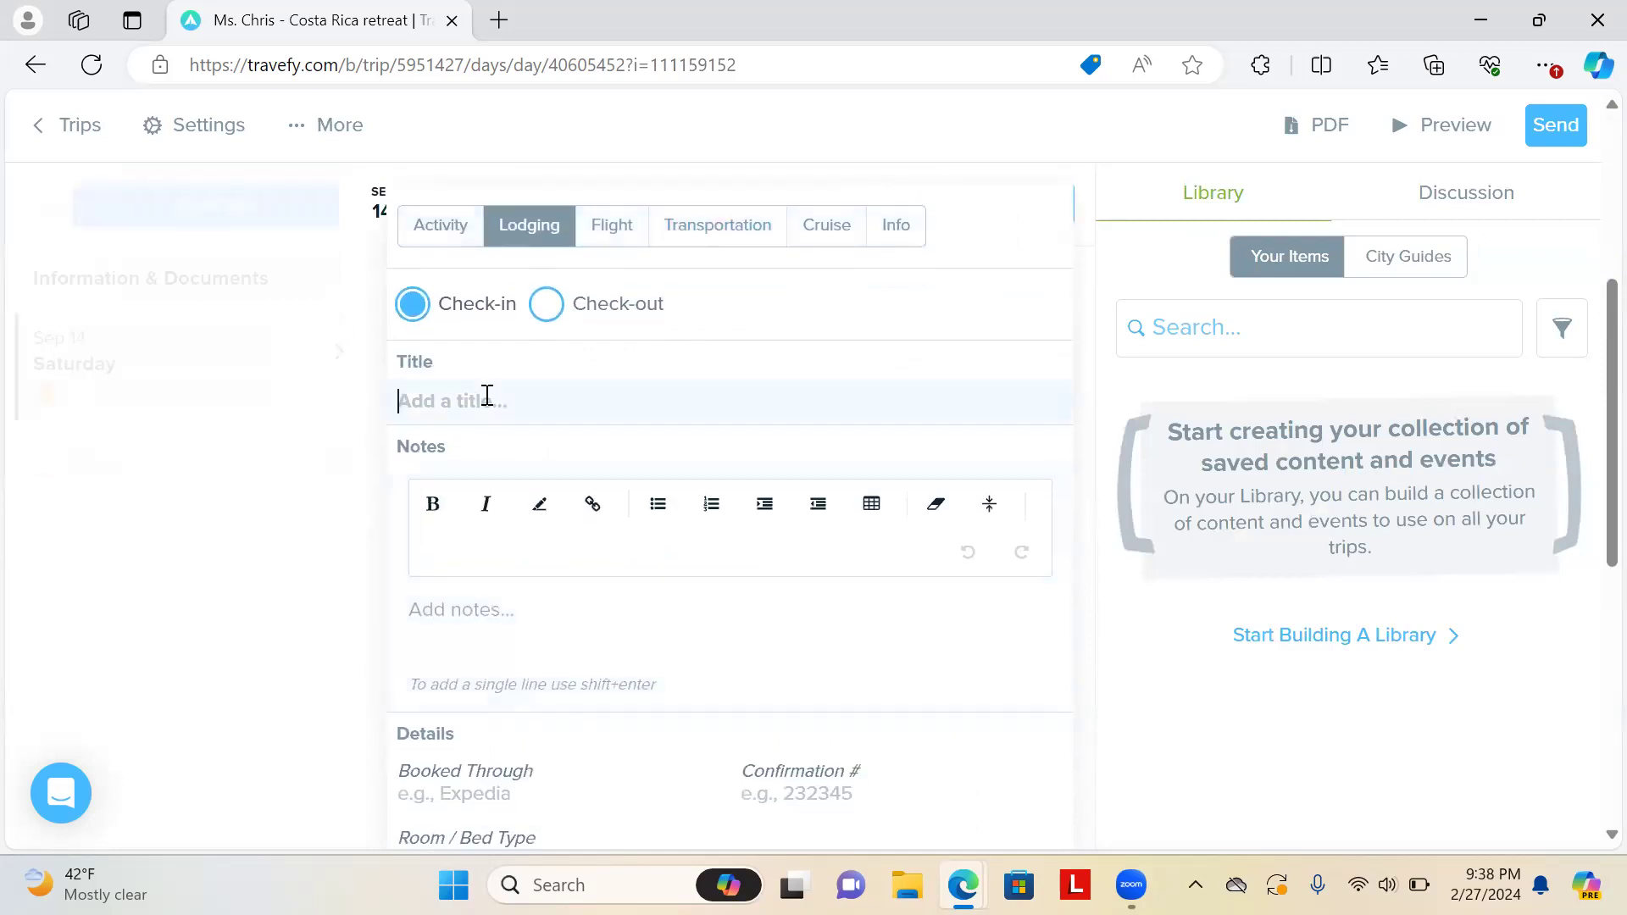
{"action": "type", "text": "Casa Amuga - Retreat Villa"}
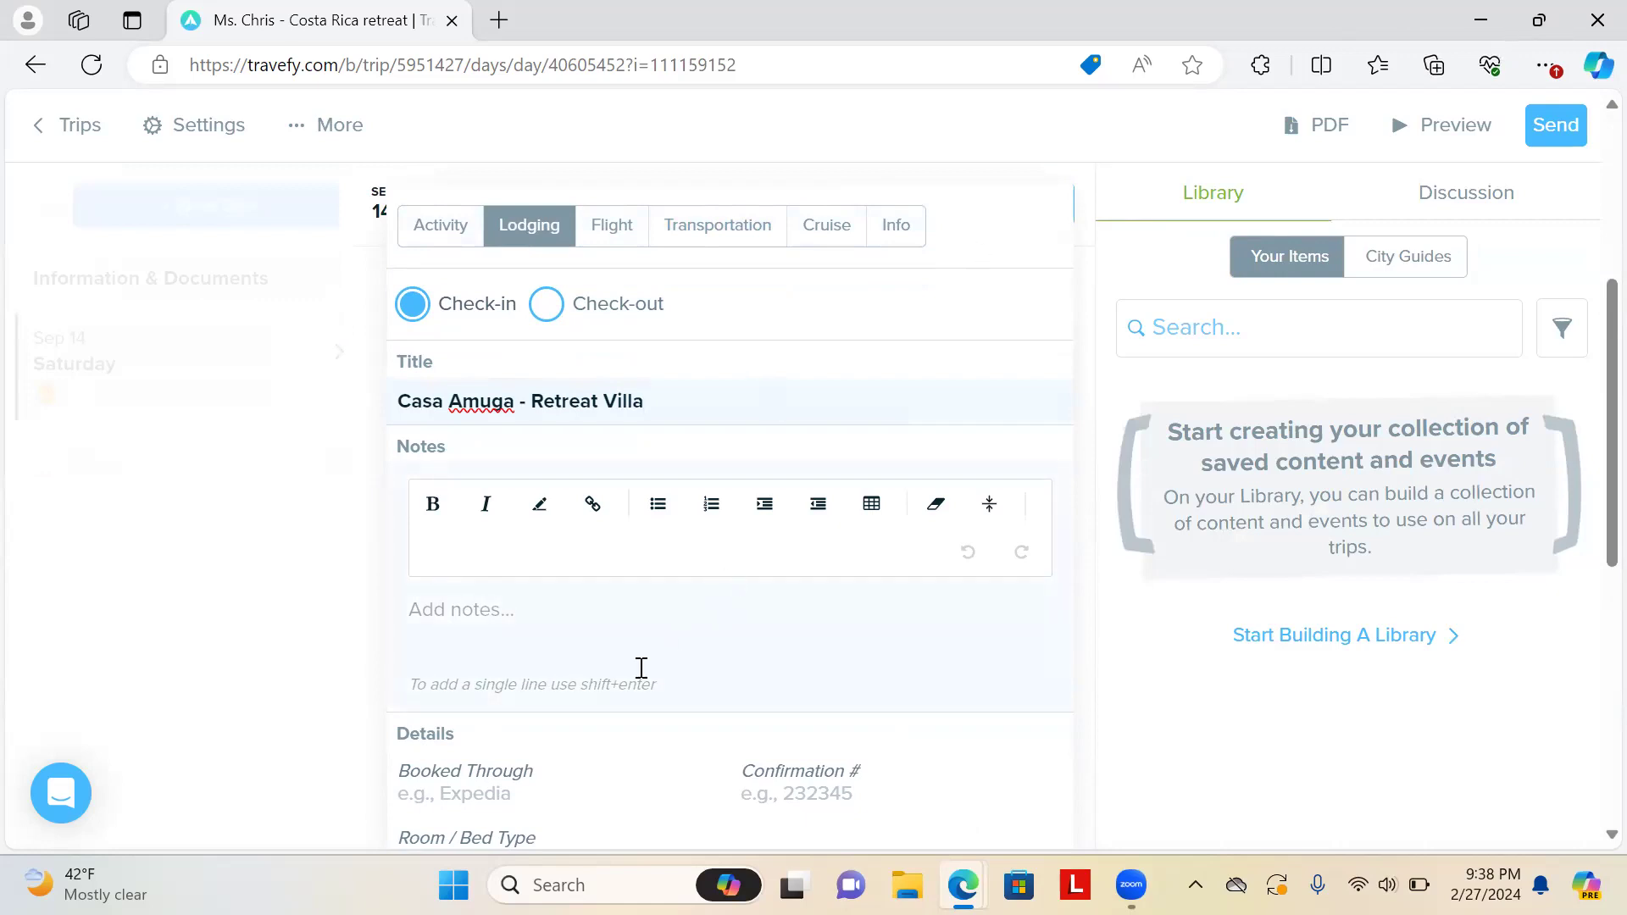
Restore the maximized trip window and narrow it so it sits beside the window with the villa quote email
{"action": "left_click", "coordinate": [1538, 21]}
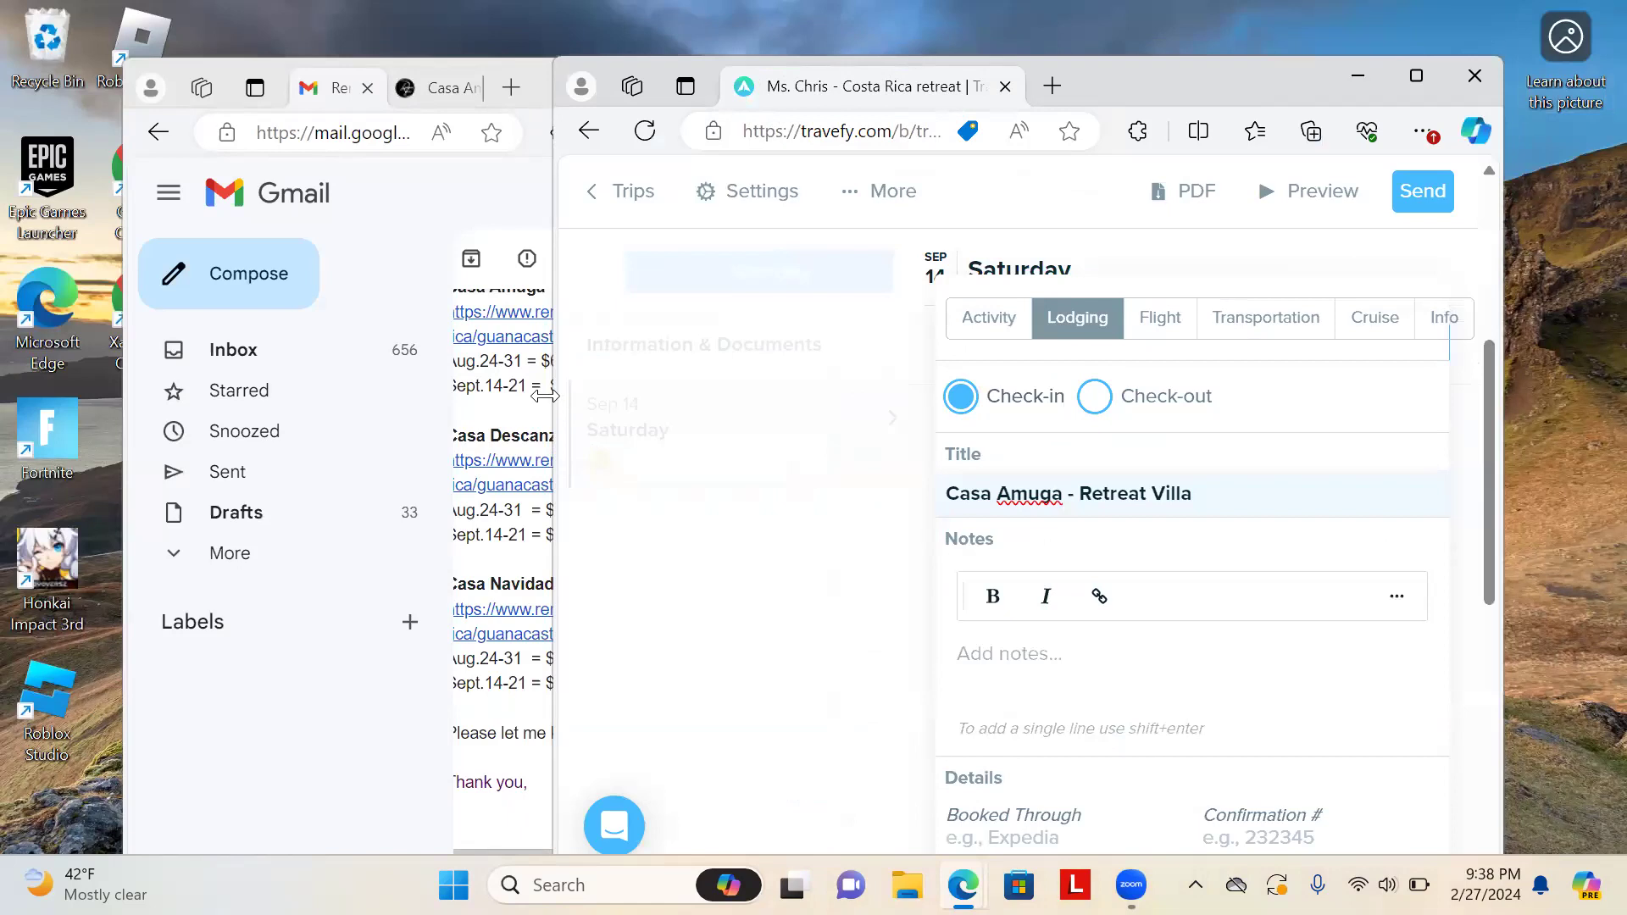
{"action": "left_click_drag", "start_coordinate": [545, 395], "coordinate": [789, 390]}
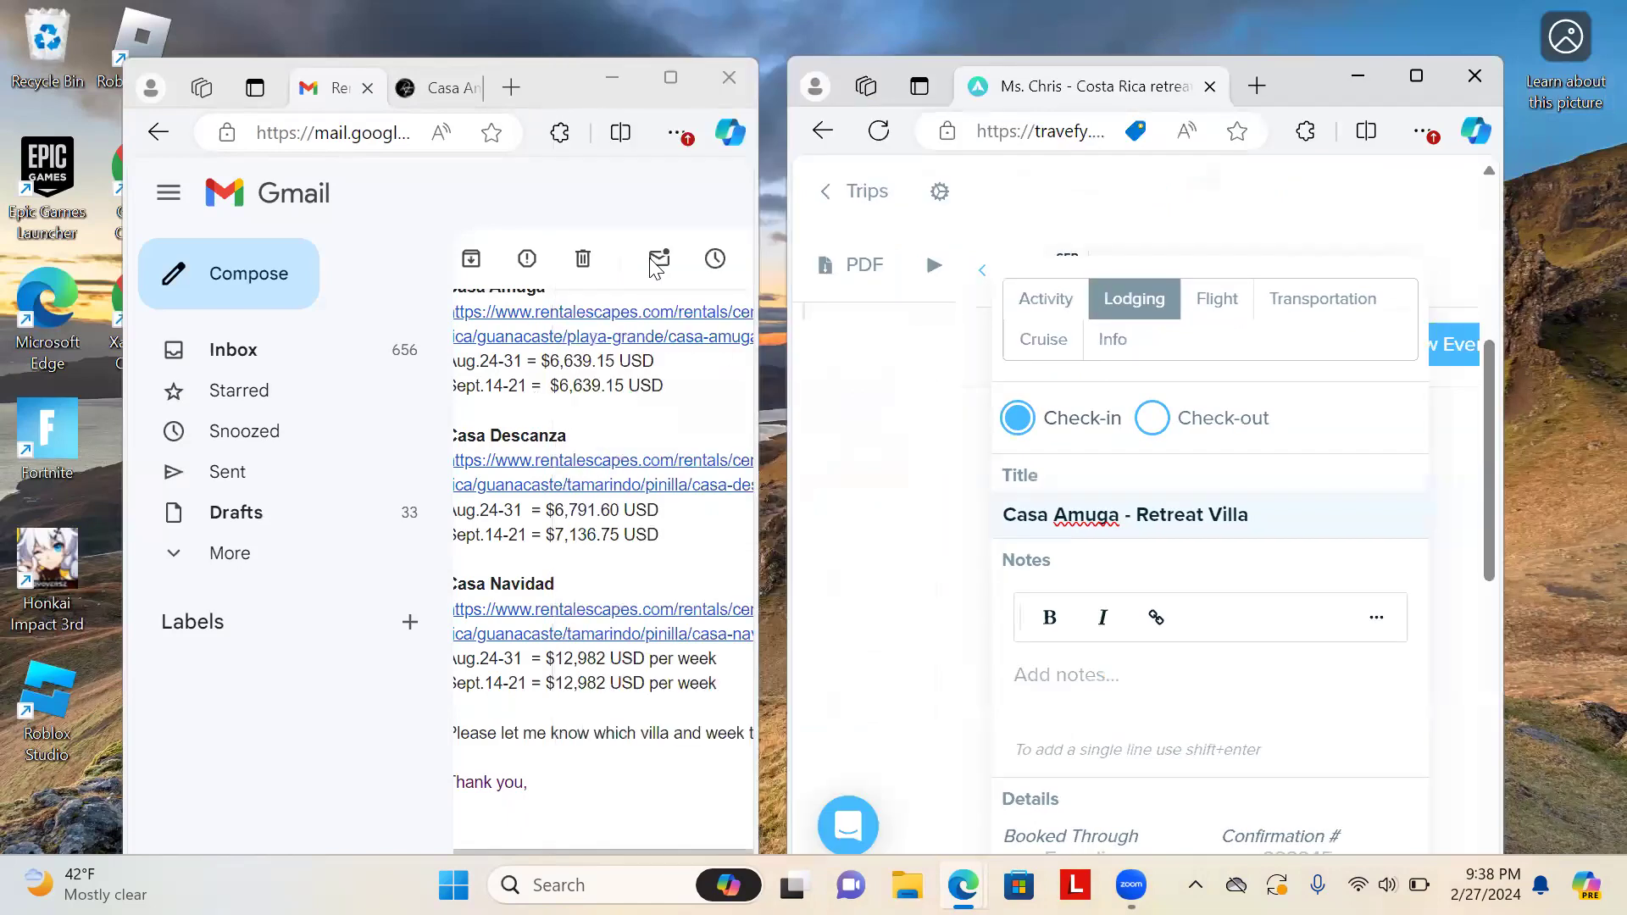
{"action": "left_click", "coordinate": [556, 67]}
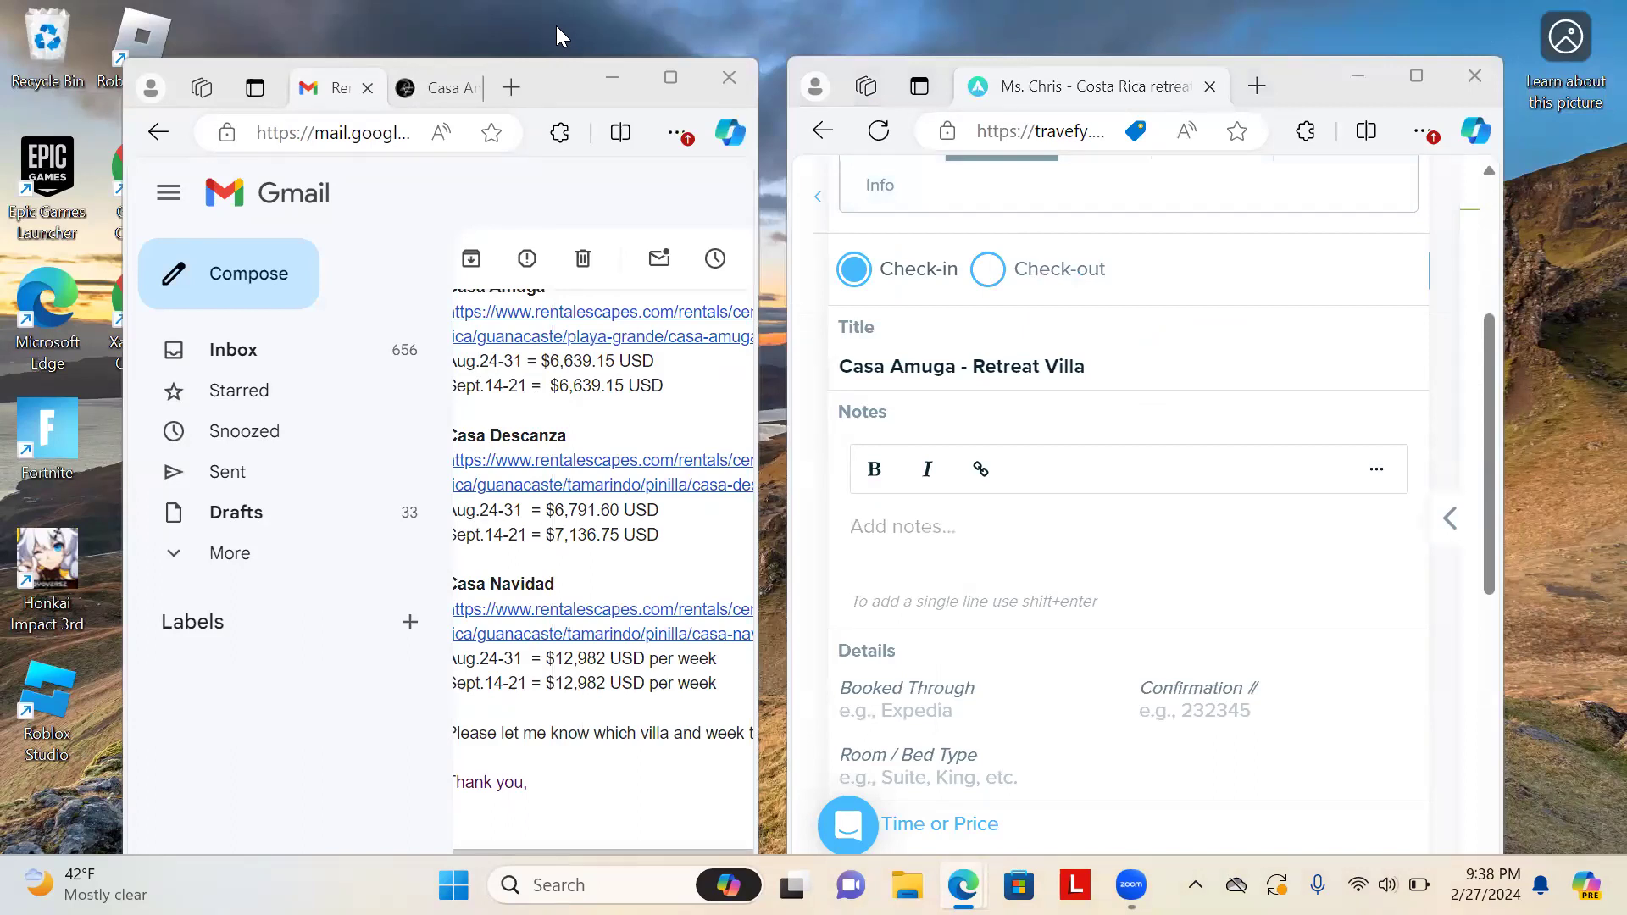
Review the villa quotes in the email and bring up the overview on the Casa Amuga rental page, closing its photo gallery
{"action": "scroll", "coordinate": [551, 570], "scroll_direction": "up", "scroll_amount": 2}
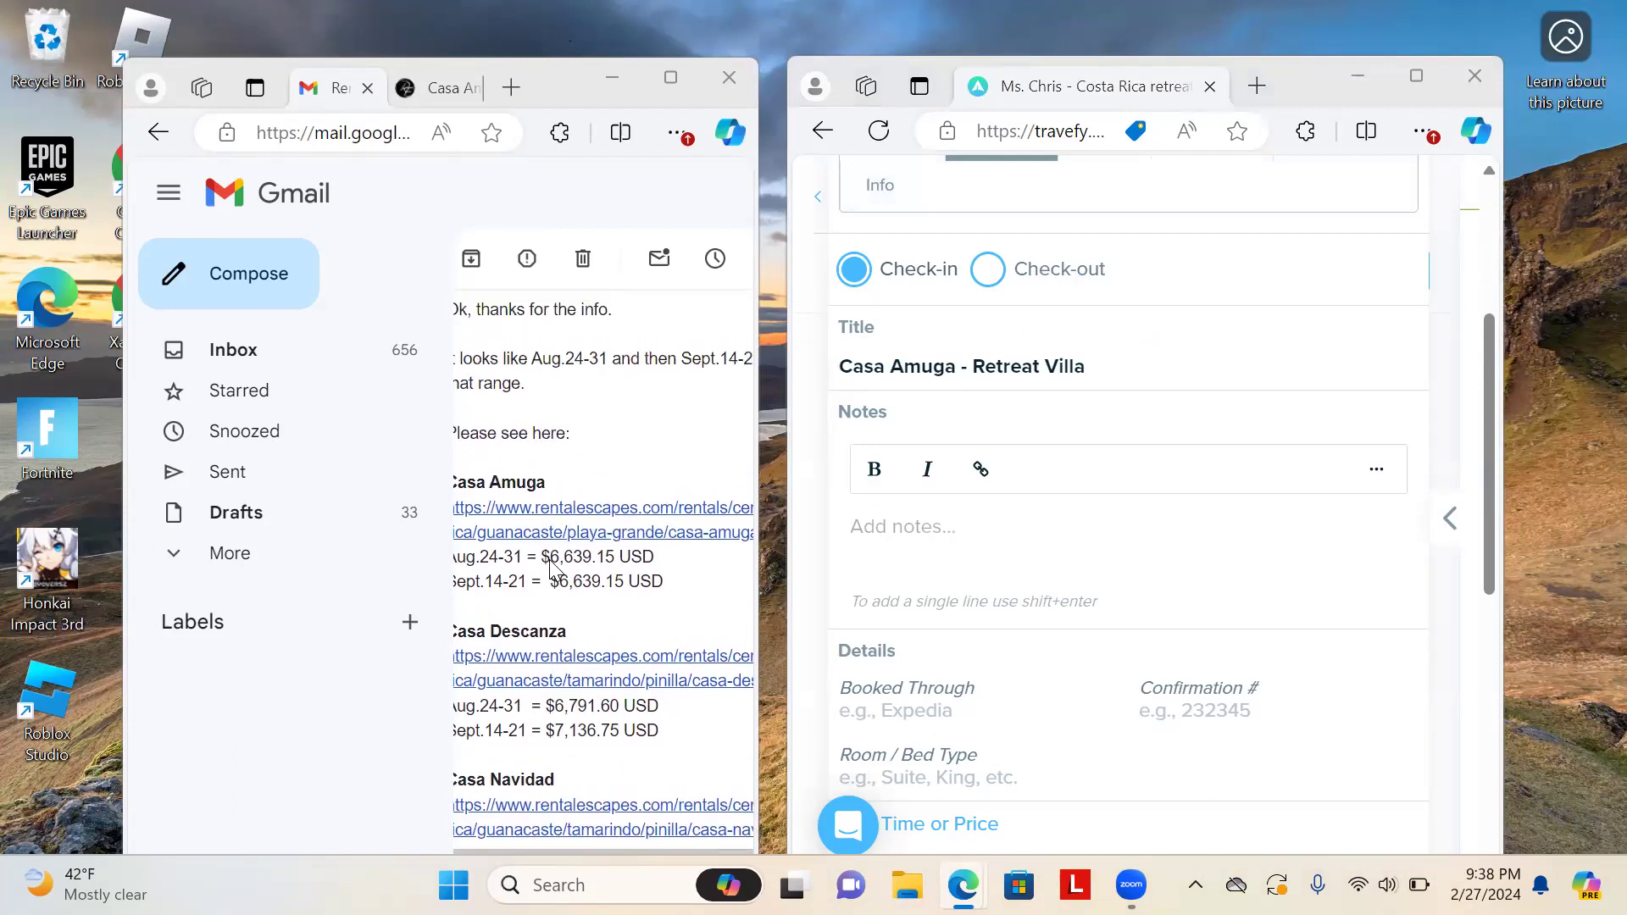
{"action": "scroll", "coordinate": [551, 570], "scroll_direction": "left", "scroll_amount": 1}
{"action": "scroll", "coordinate": [551, 570], "scroll_direction": "right", "scroll_amount": 1}
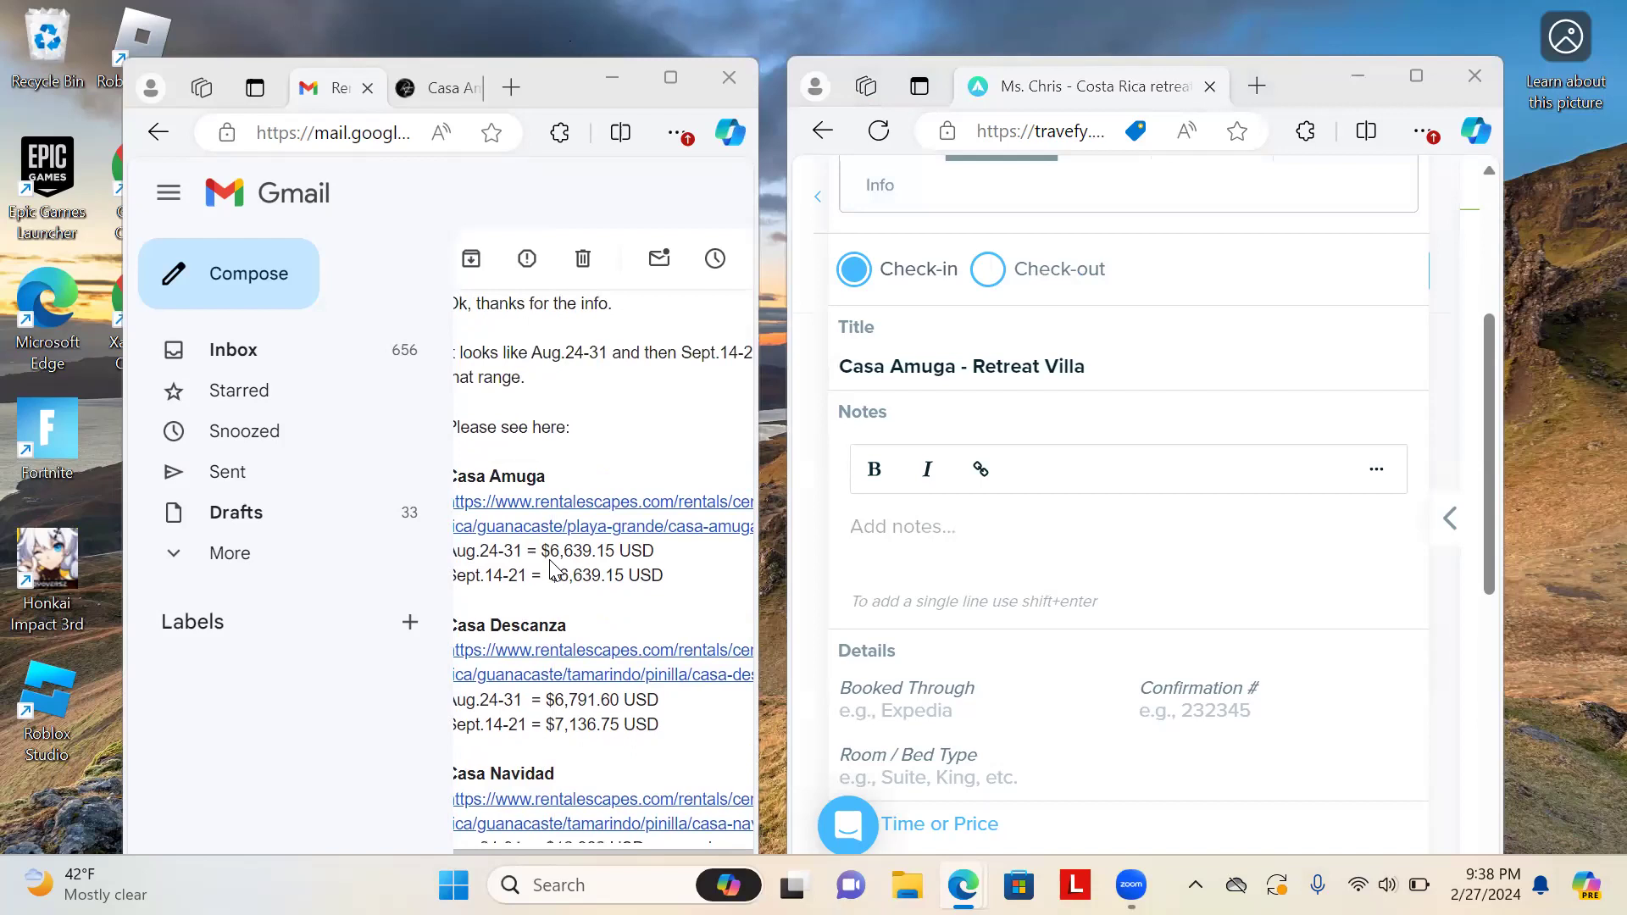
{"action": "scroll", "coordinate": [552, 570], "scroll_direction": "left", "scroll_amount": 1}
{"action": "scroll", "coordinate": [551, 569], "scroll_direction": "down", "scroll_amount": 5}
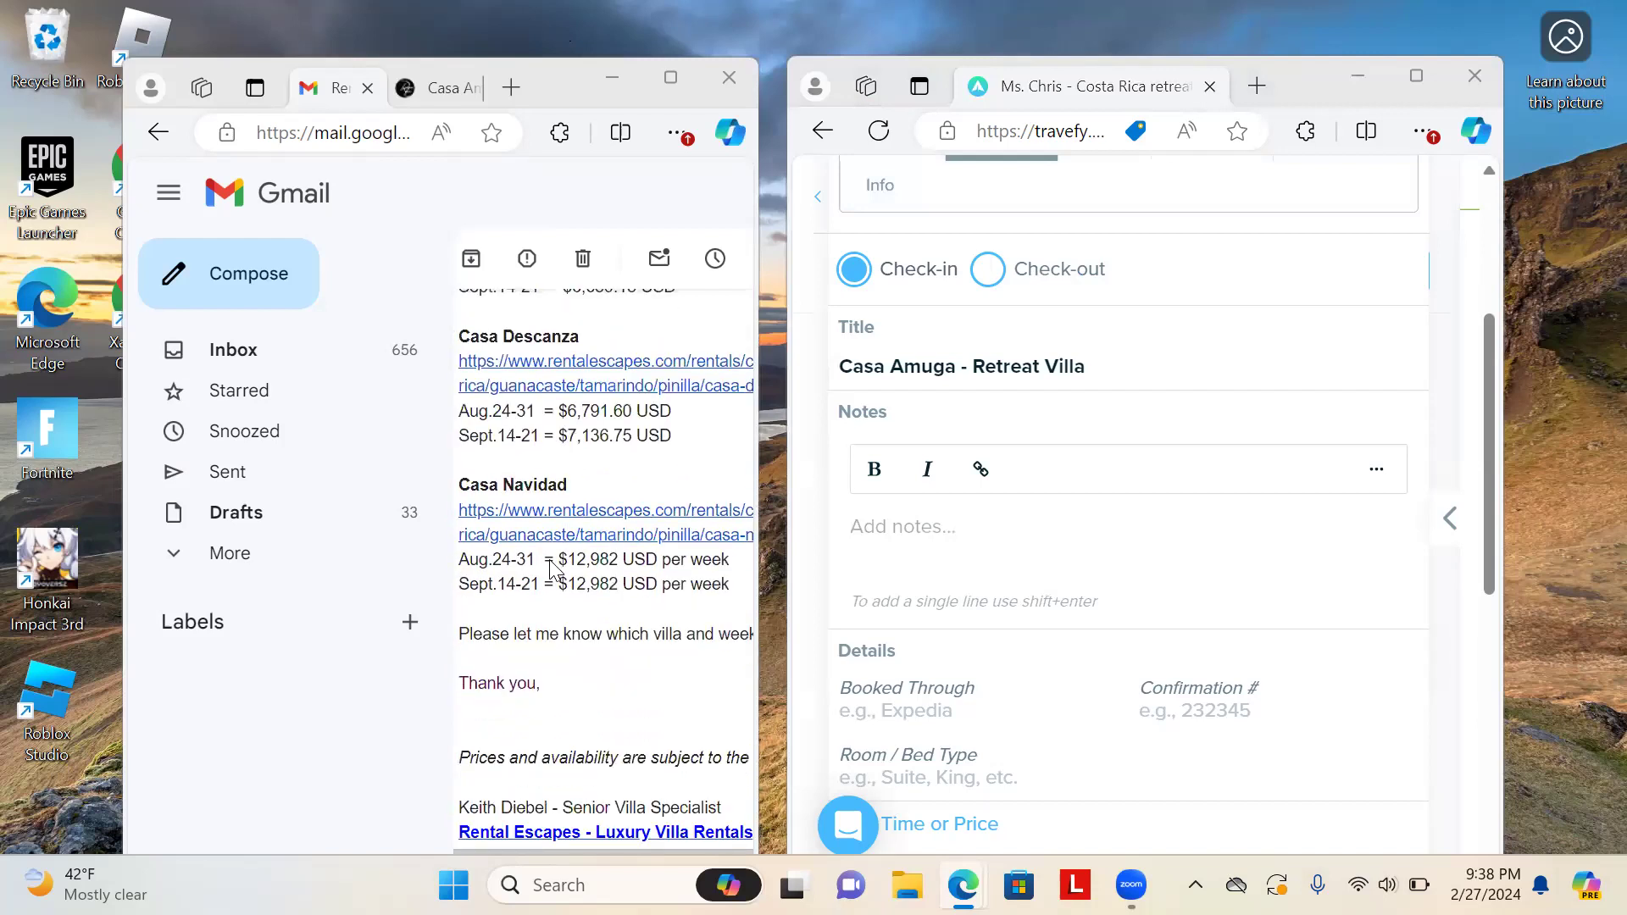
{"action": "scroll", "coordinate": [549, 570], "scroll_direction": "up", "scroll_amount": 5}
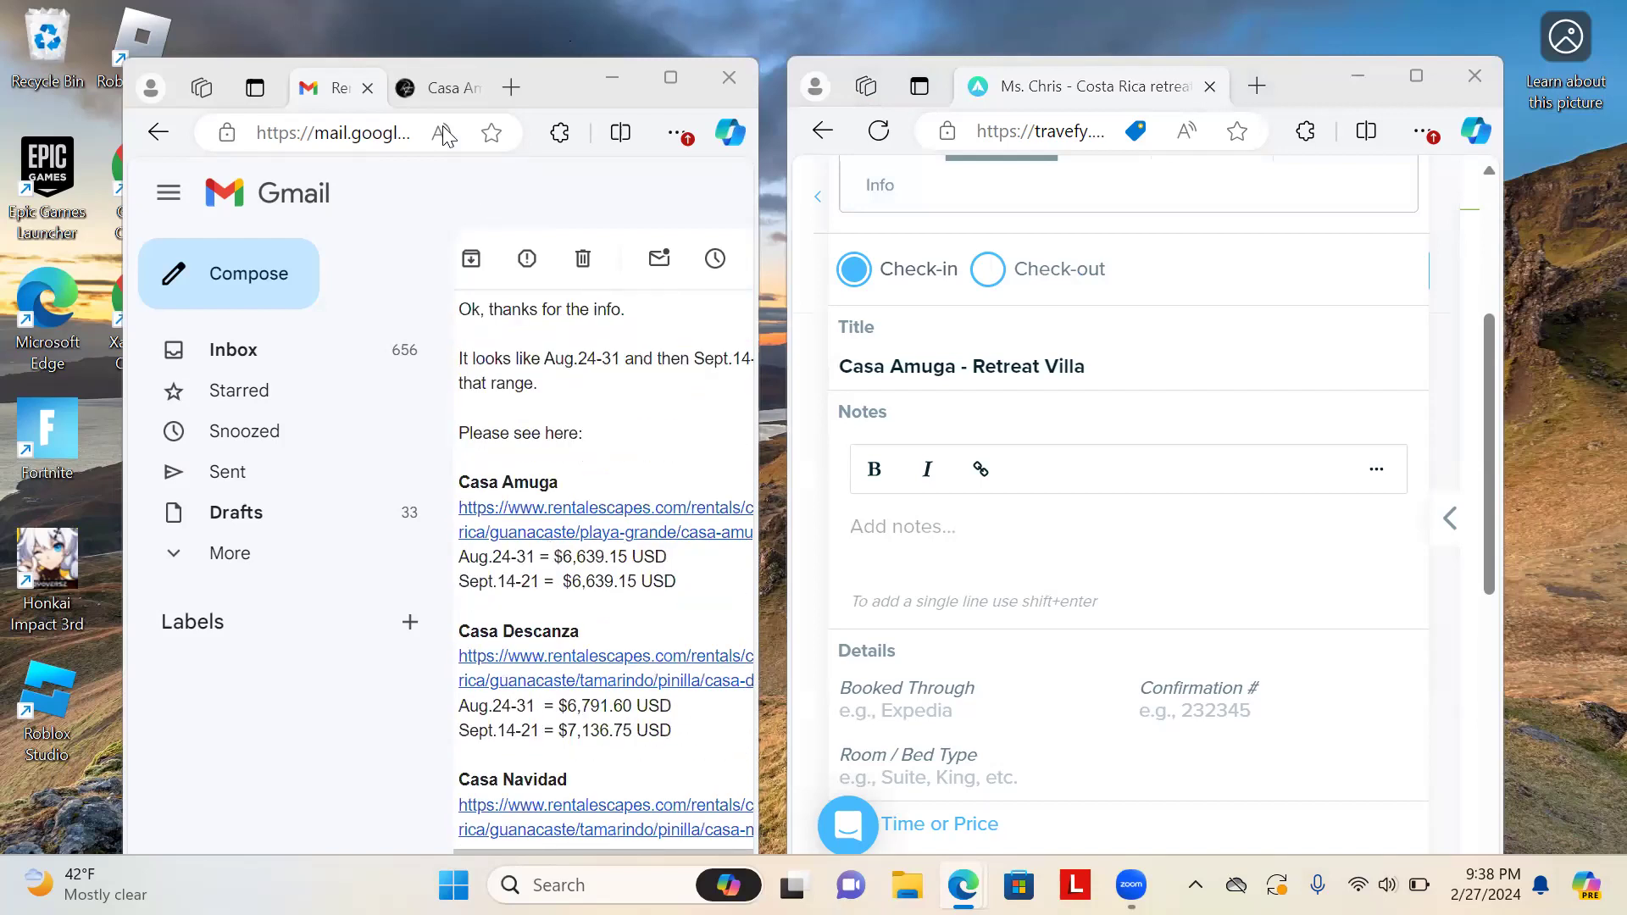
{"action": "left_click", "coordinate": [437, 87]}
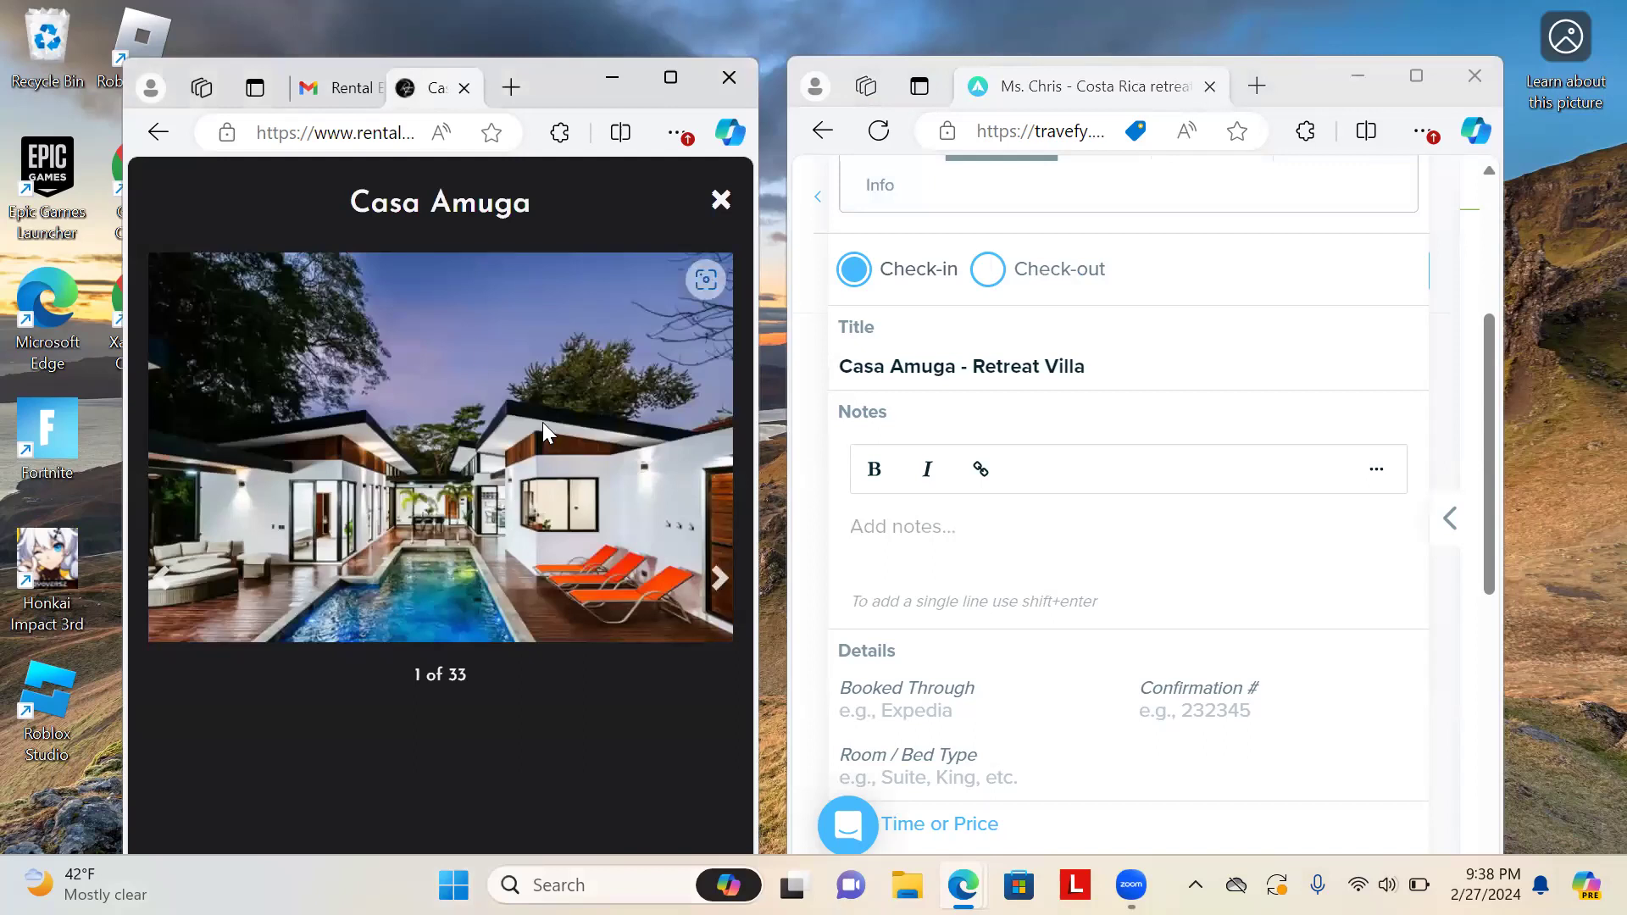
{"action": "left_click", "coordinate": [722, 200]}
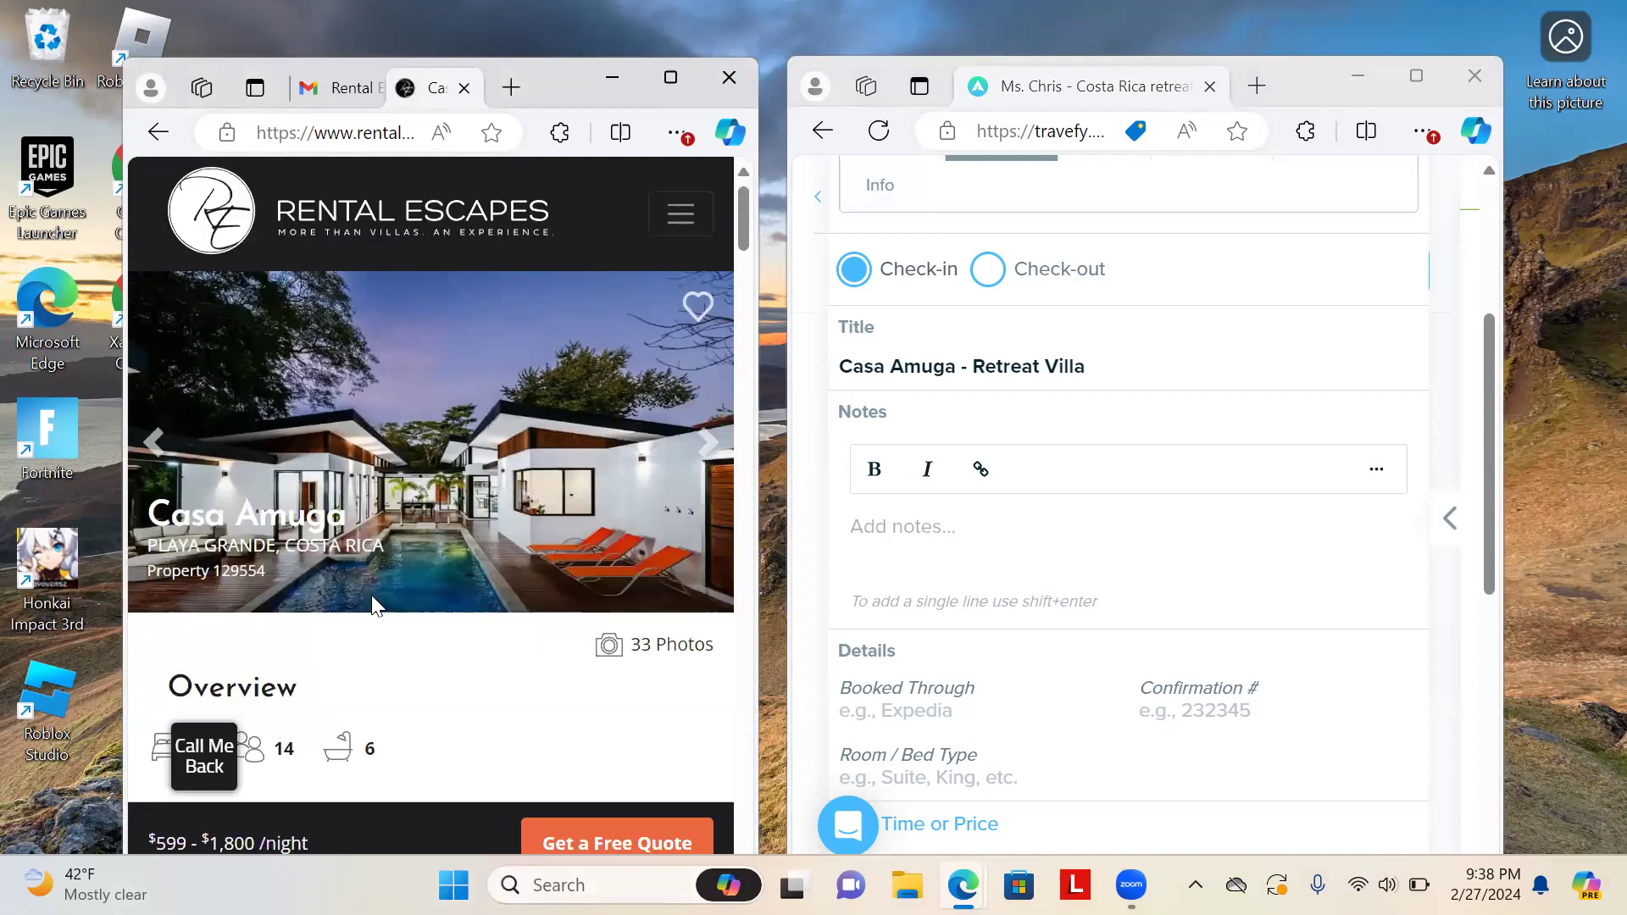
{"action": "scroll", "coordinate": [394, 590], "scroll_direction": "down", "scroll_amount": 3}
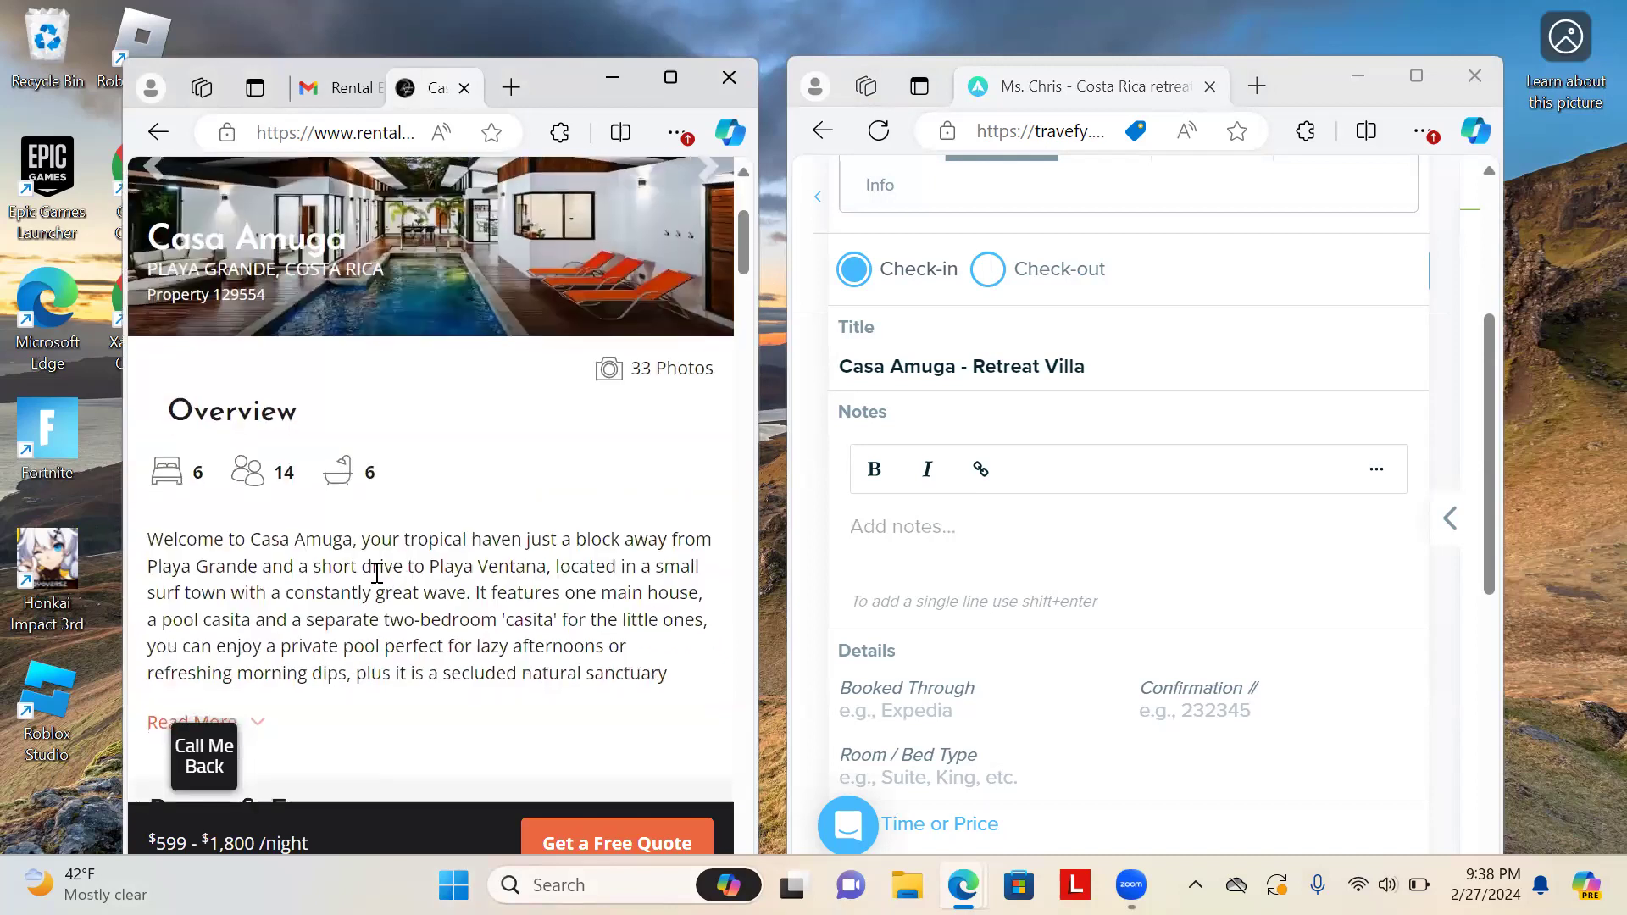
Expand the Casa Amuga overview and copy its full description into the lodging entry's notes
{"action": "left_click_drag", "start_coordinate": [149, 539], "coordinate": [657, 688]}
{"action": "scroll", "coordinate": [656, 688], "scroll_direction": "down", "scroll_amount": 2}
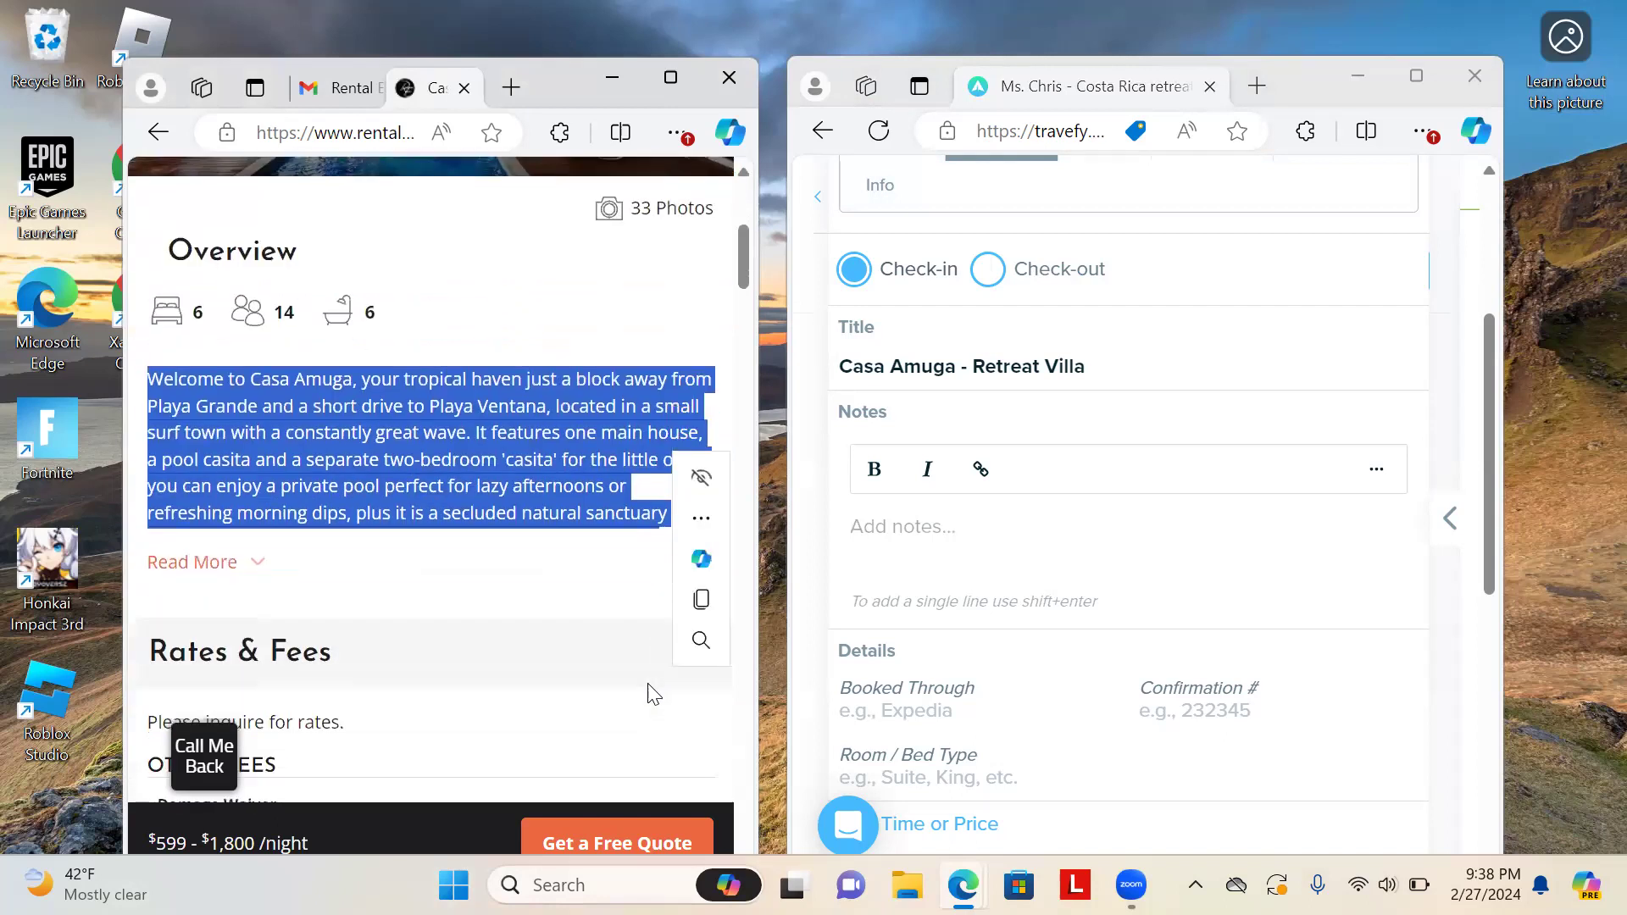
{"action": "left_click", "coordinate": [389, 588]}
{"action": "left_click", "coordinate": [254, 565]}
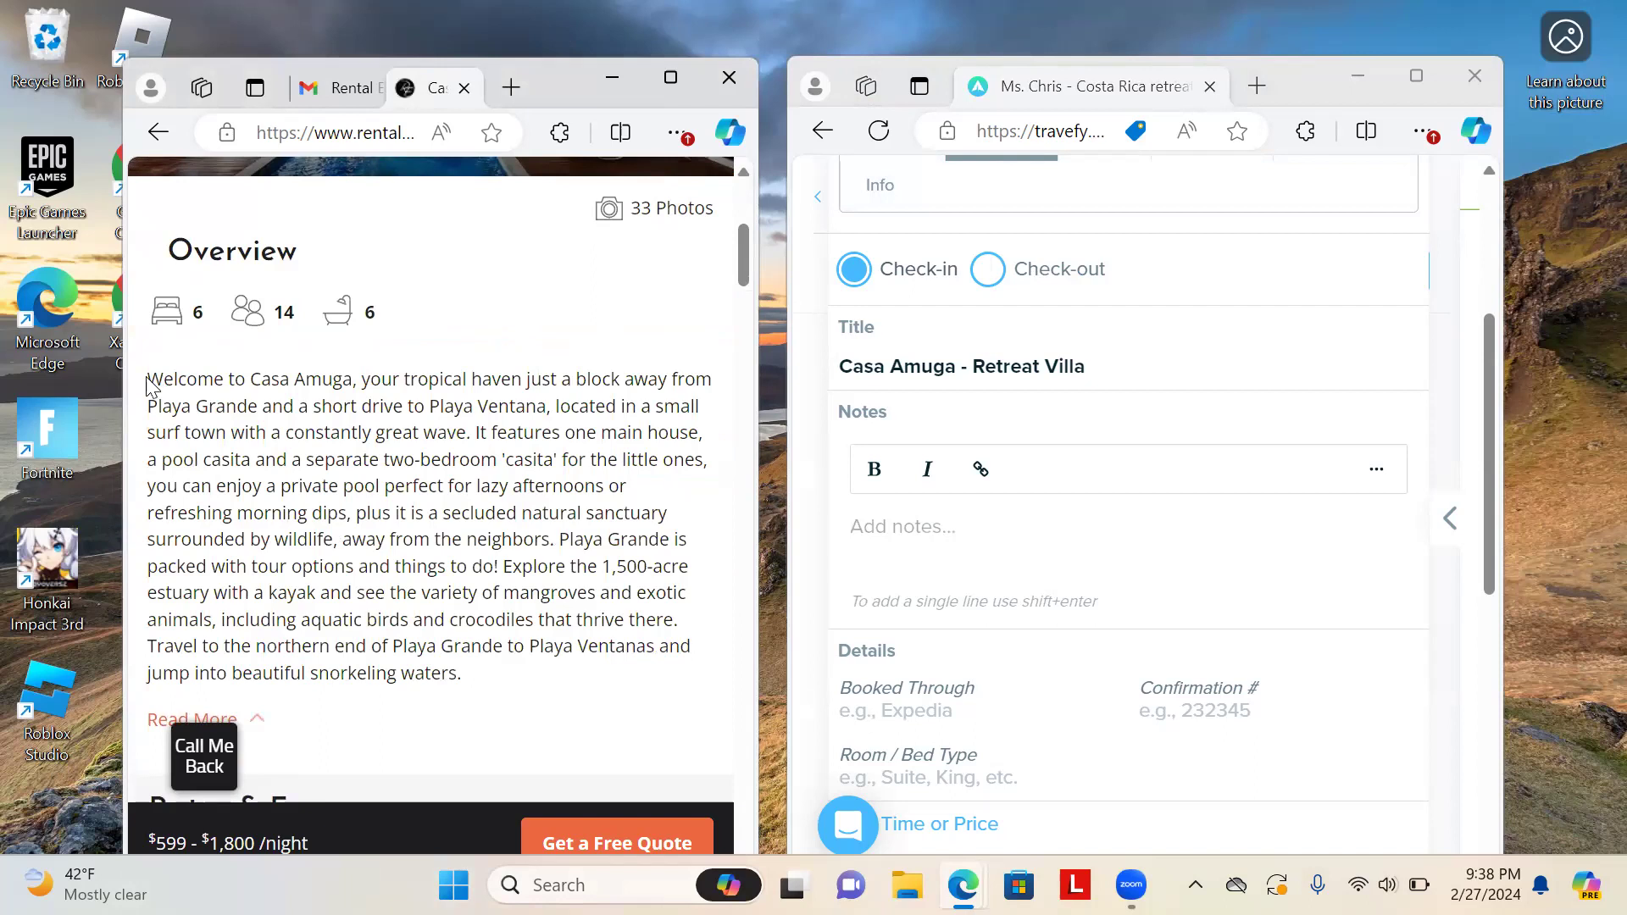
{"action": "left_click_drag", "start_coordinate": [145, 382], "coordinate": [623, 676]}
{"action": "key", "text": "ctrl+c"}
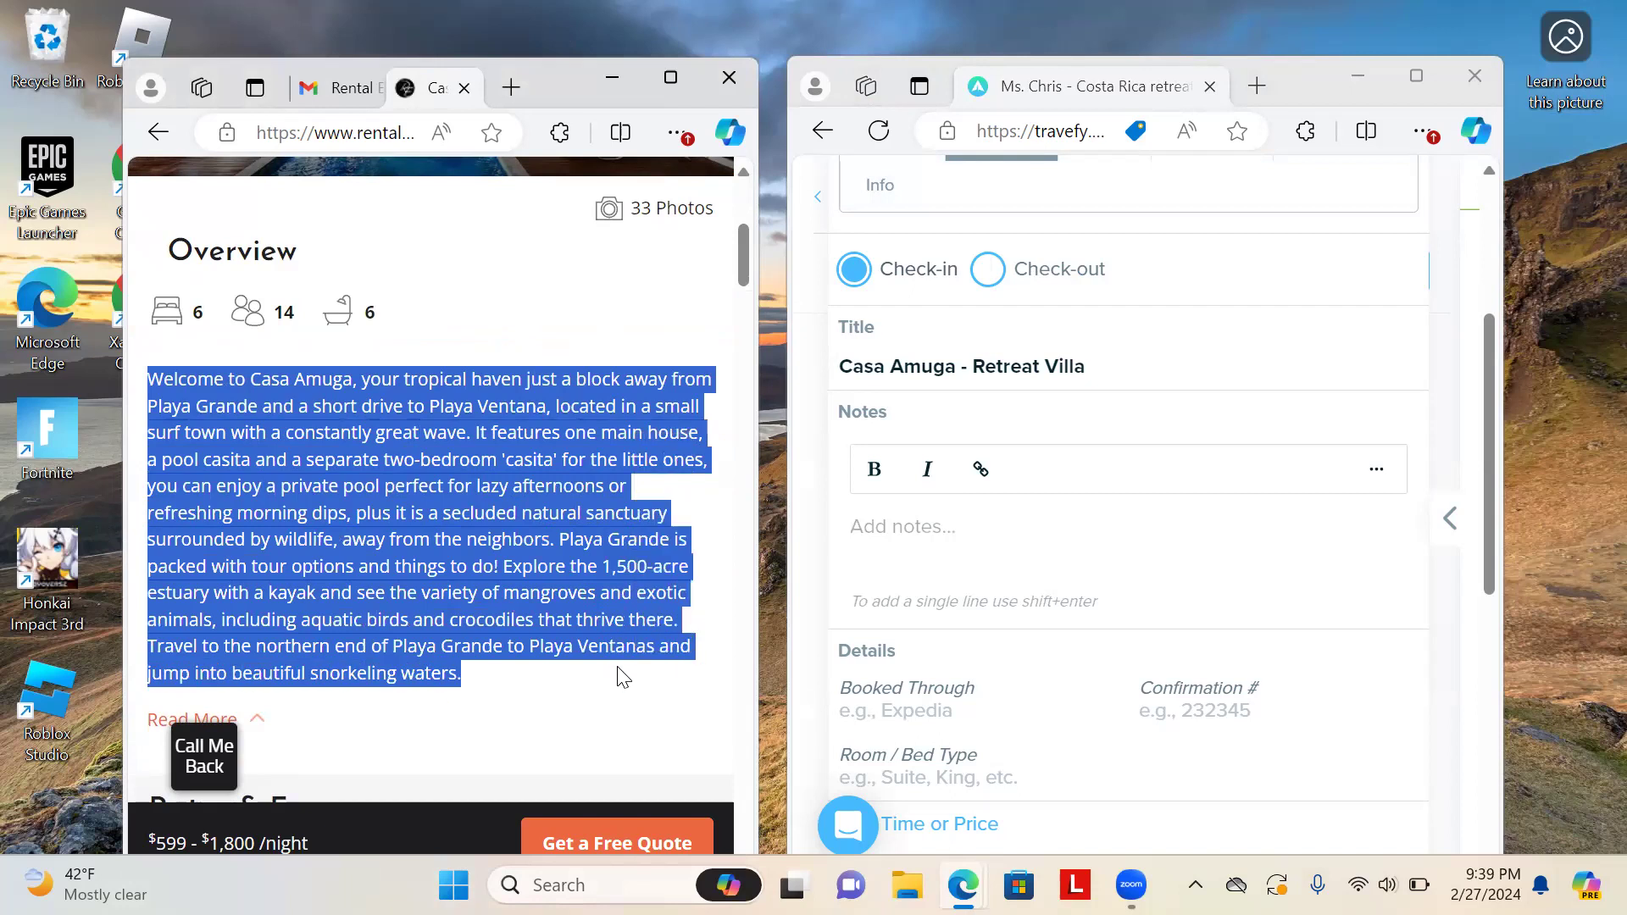
{"action": "left_click", "coordinate": [934, 535]}
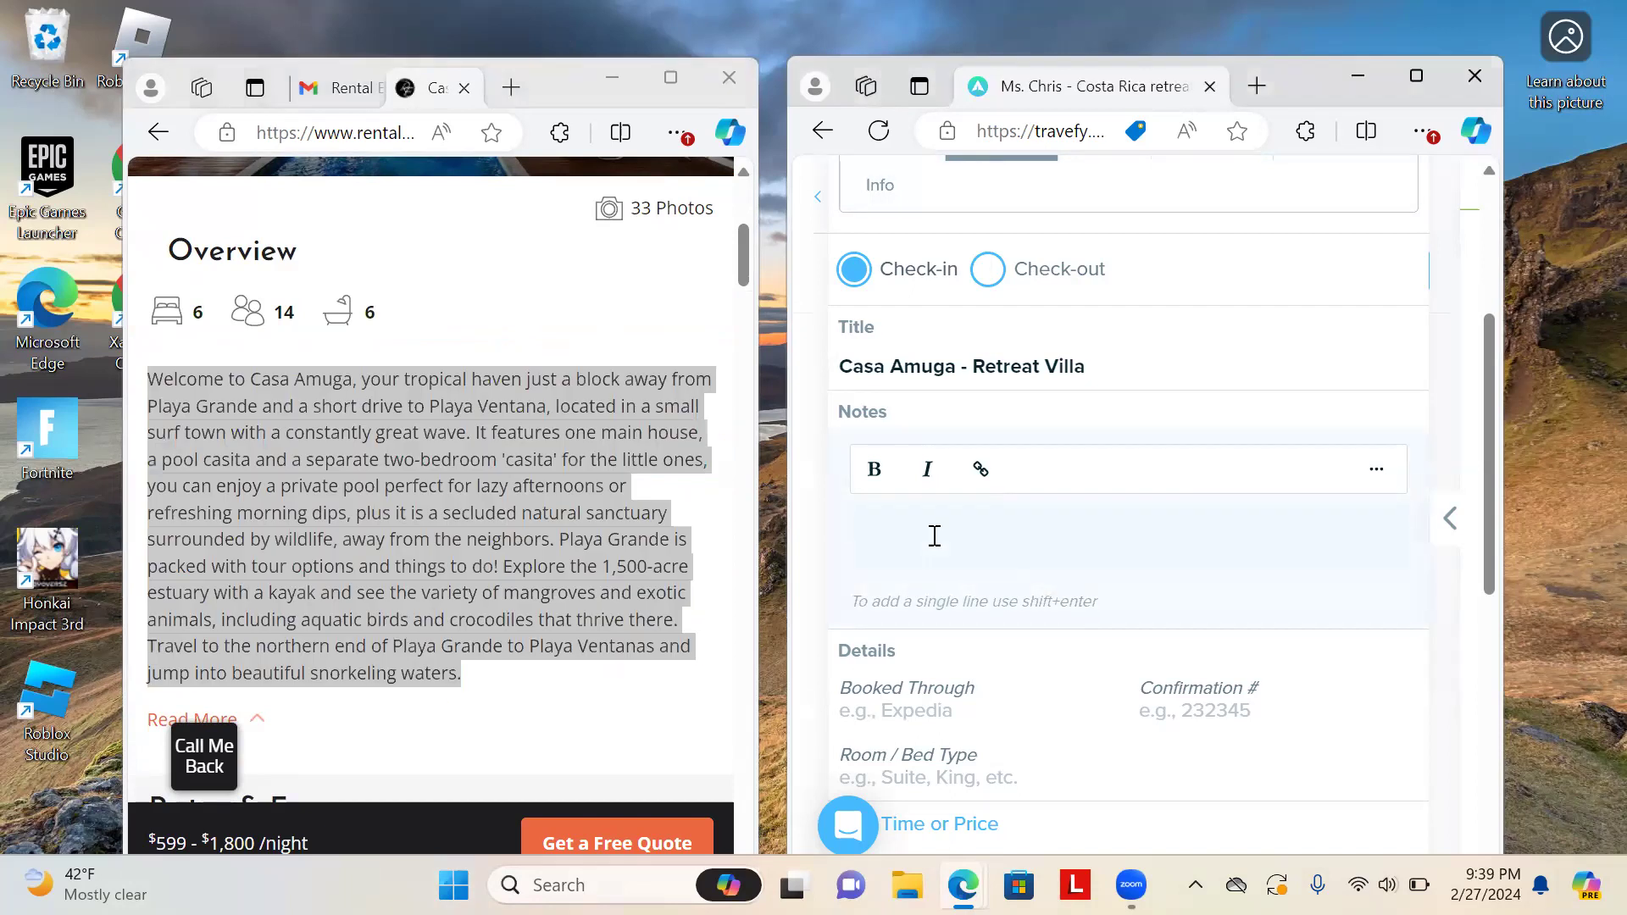
{"action": "key", "text": "ctrl+v"}
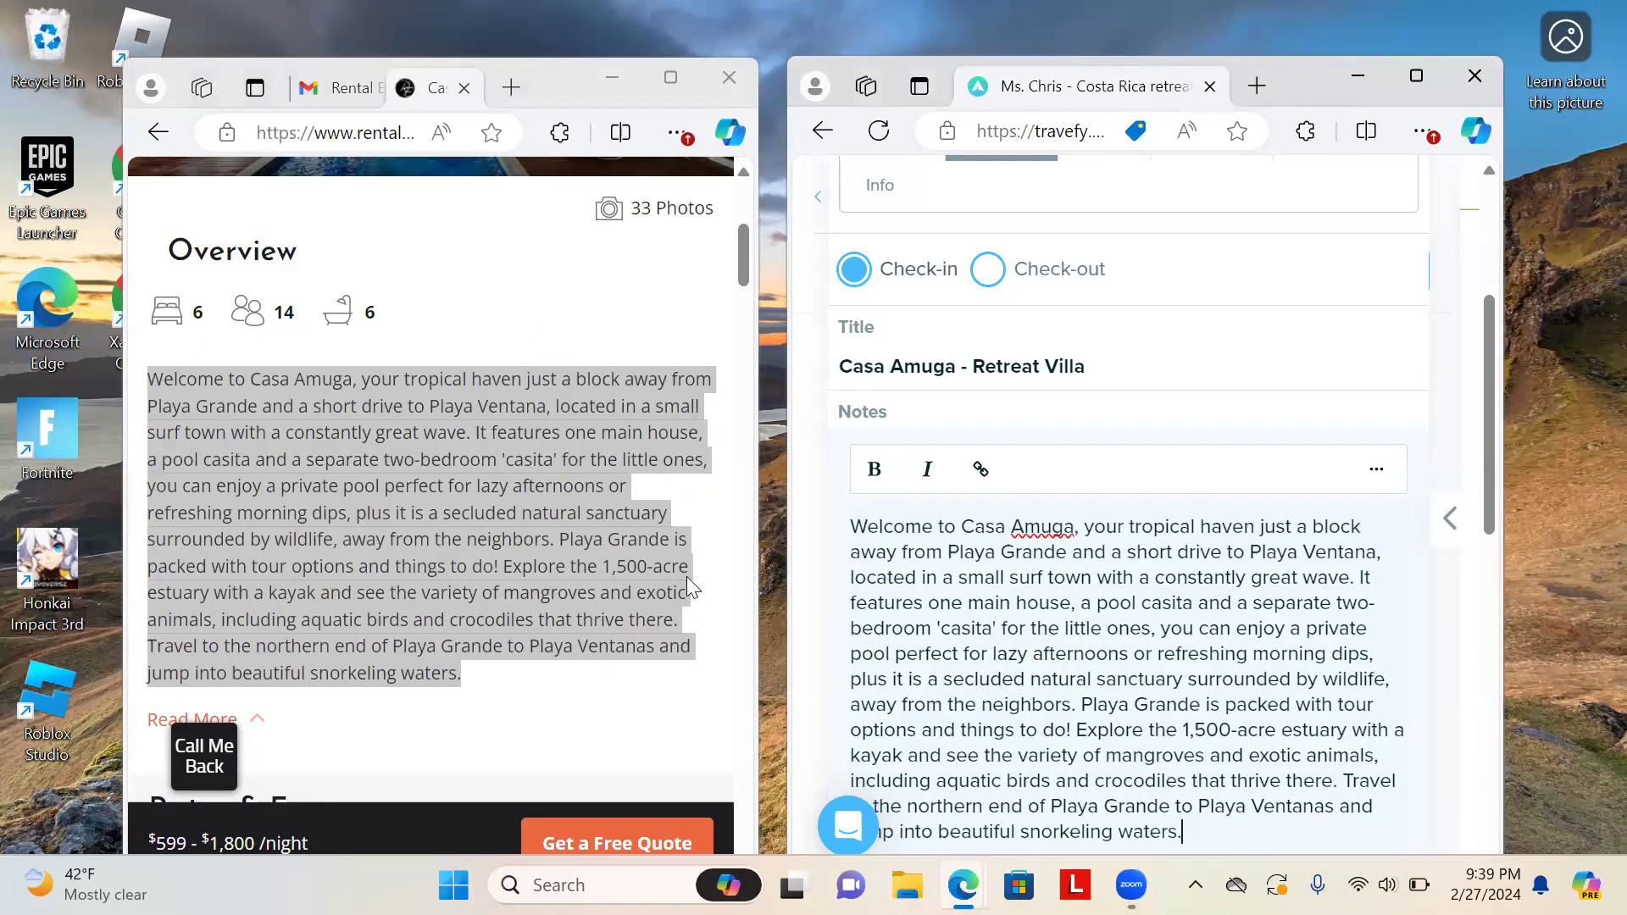
Locate the damage waiver under the rental page's Rates & Fees and start a new line below the description in the notes
{"action": "scroll", "coordinate": [687, 577], "scroll_direction": "down", "scroll_amount": 2}
{"action": "scroll", "coordinate": [688, 578], "scroll_direction": "down", "scroll_amount": 3}
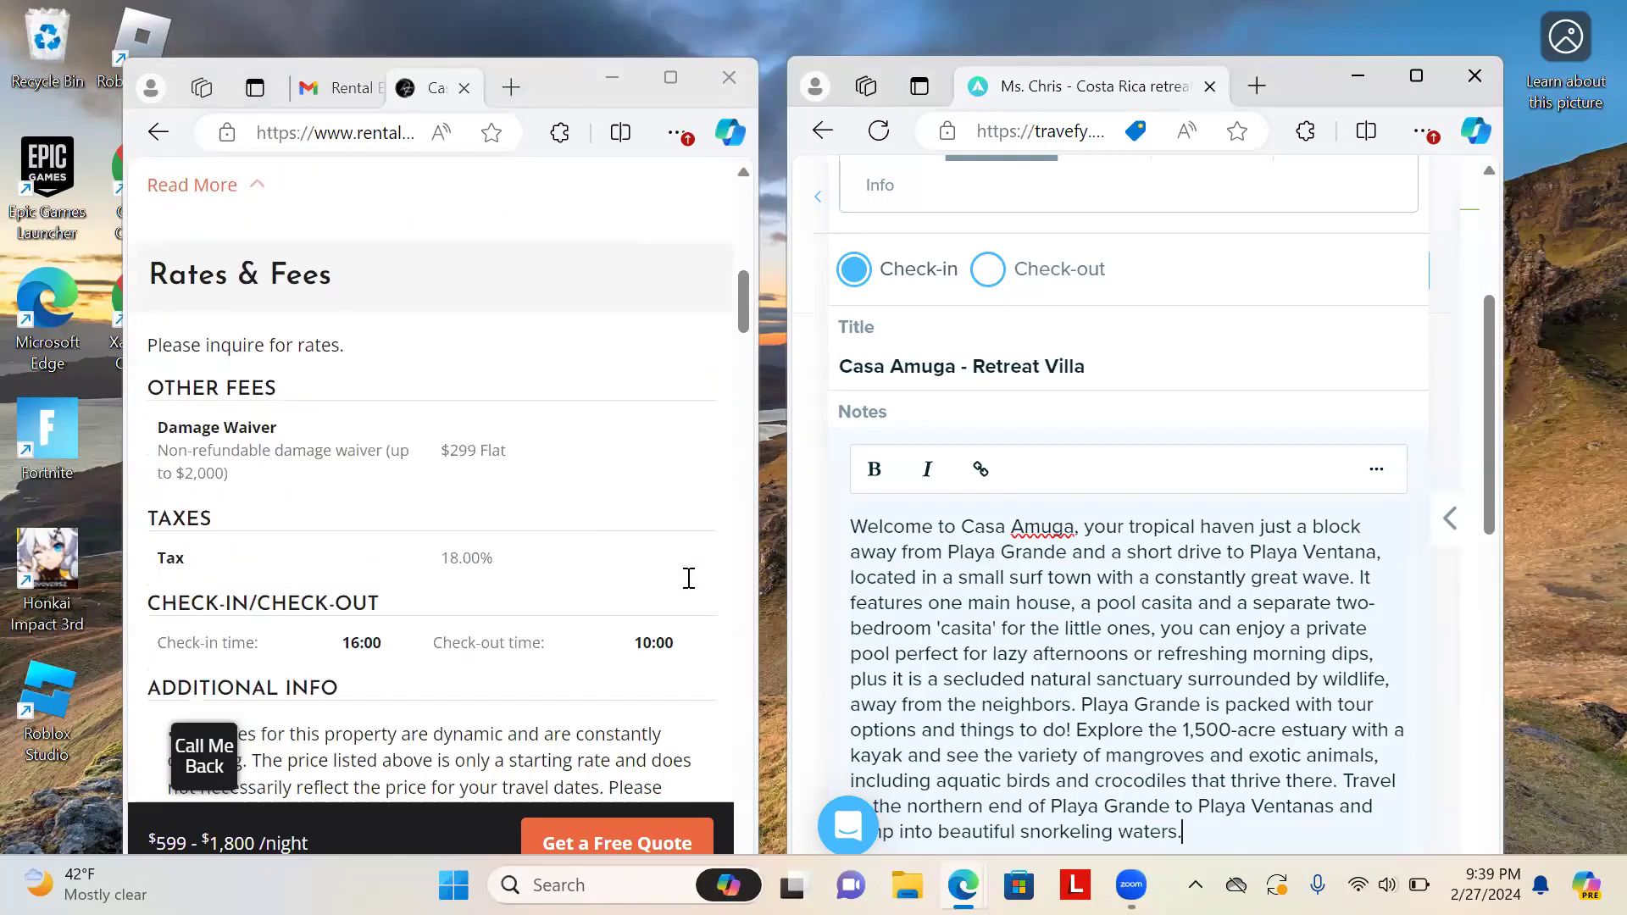
{"action": "scroll", "coordinate": [688, 577], "scroll_direction": "down", "scroll_amount": 1}
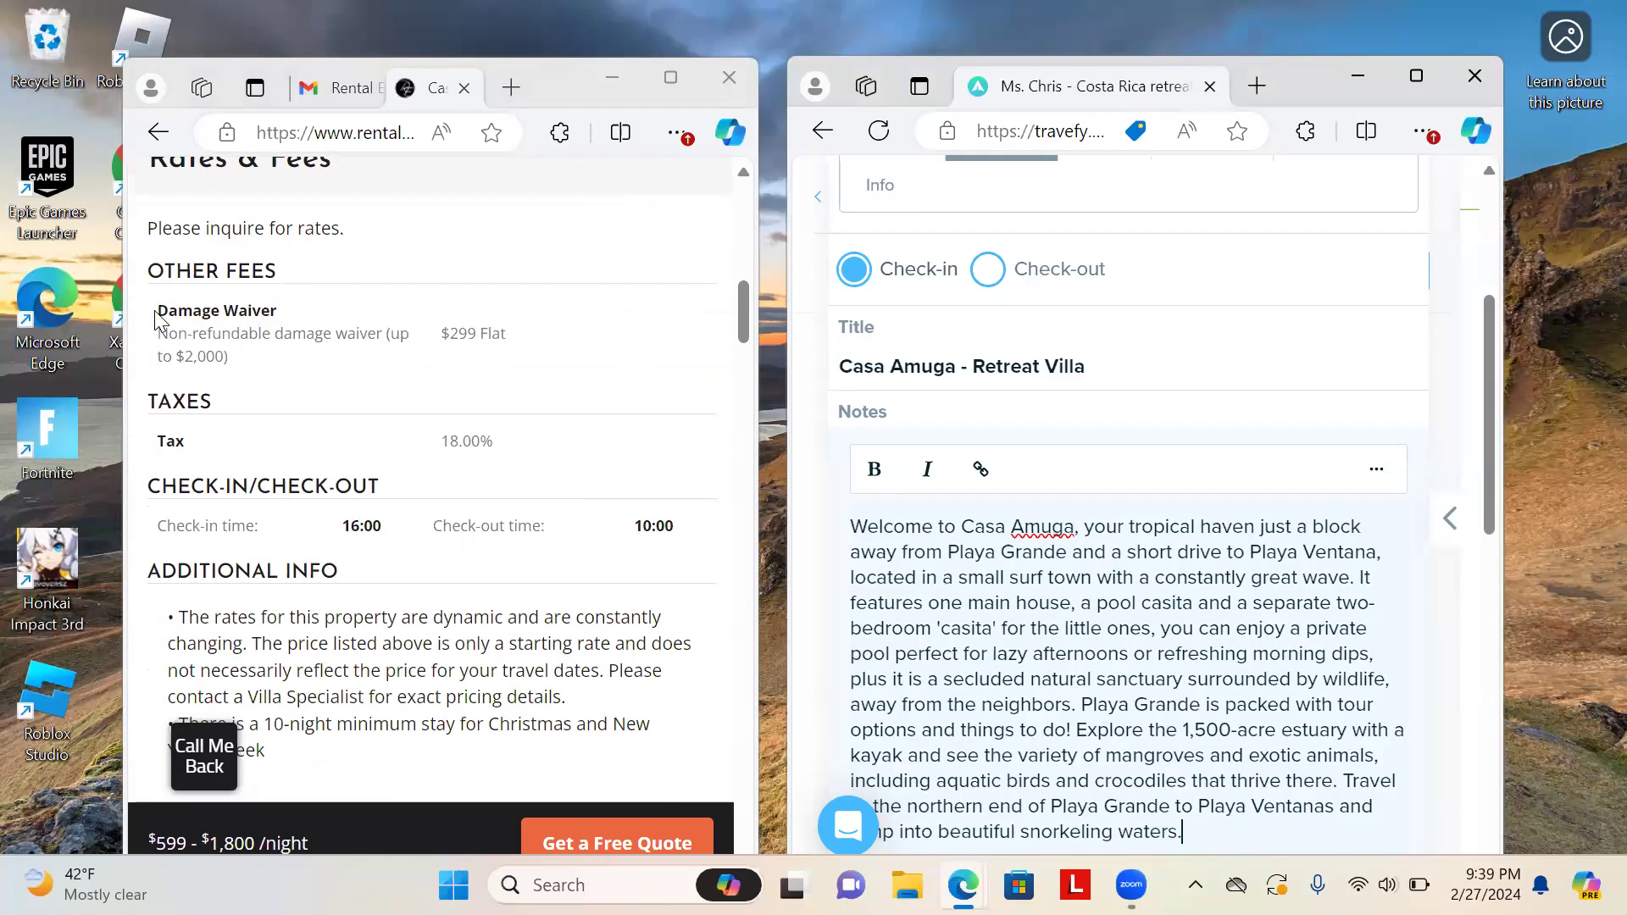
{"action": "left_click_drag", "start_coordinate": [162, 308], "coordinate": [241, 358]}
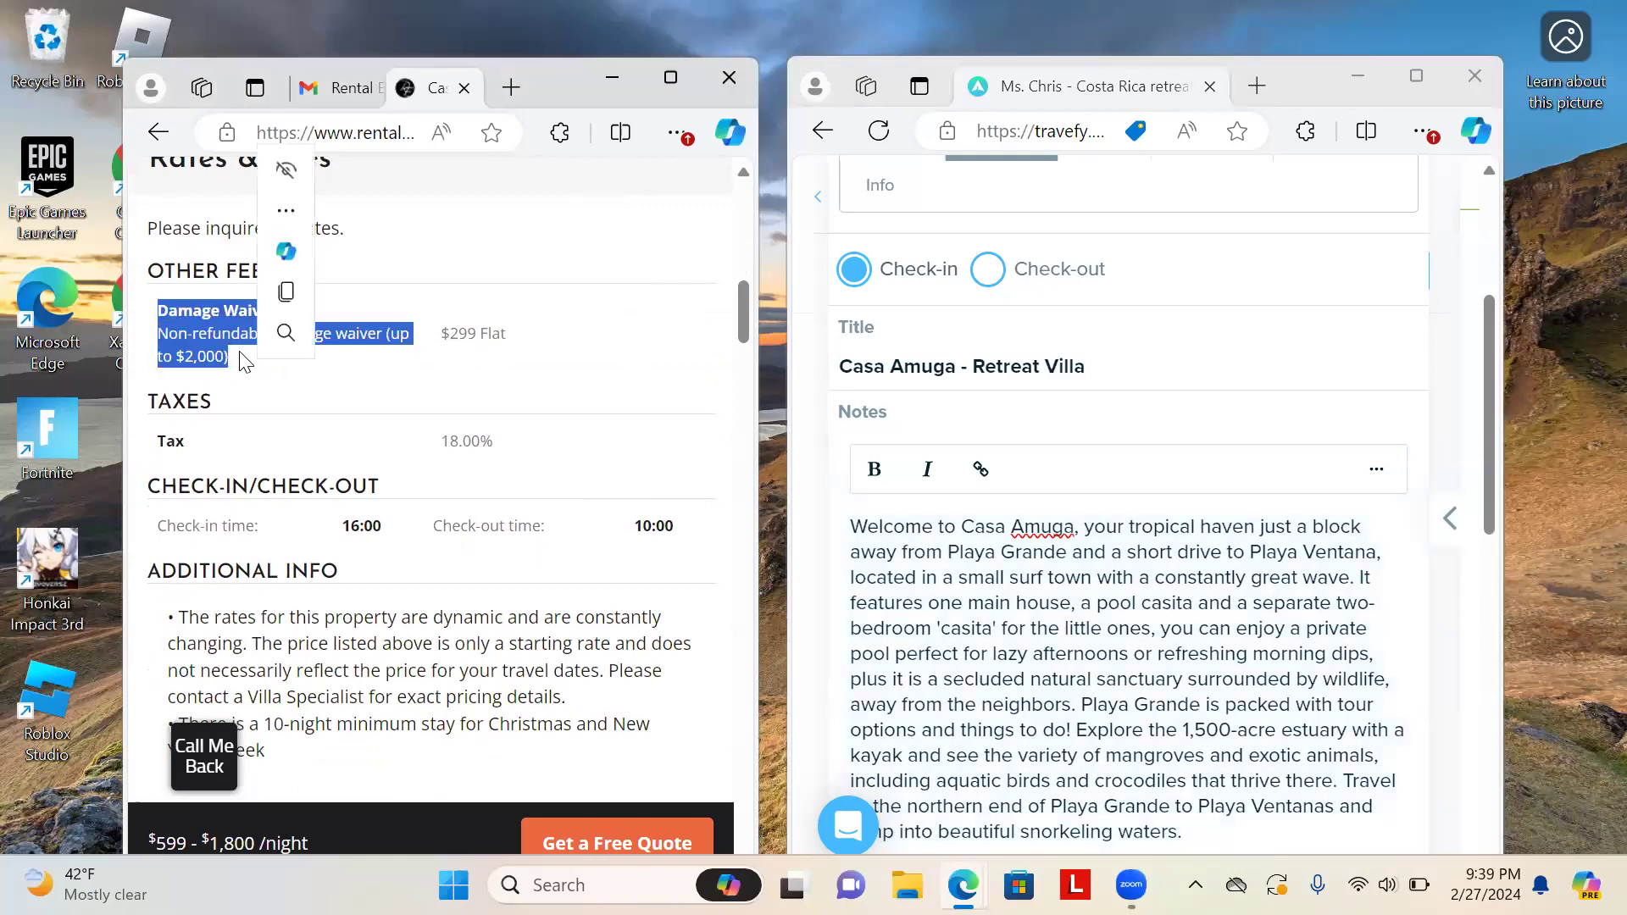
{"action": "left_click", "coordinate": [241, 359]}
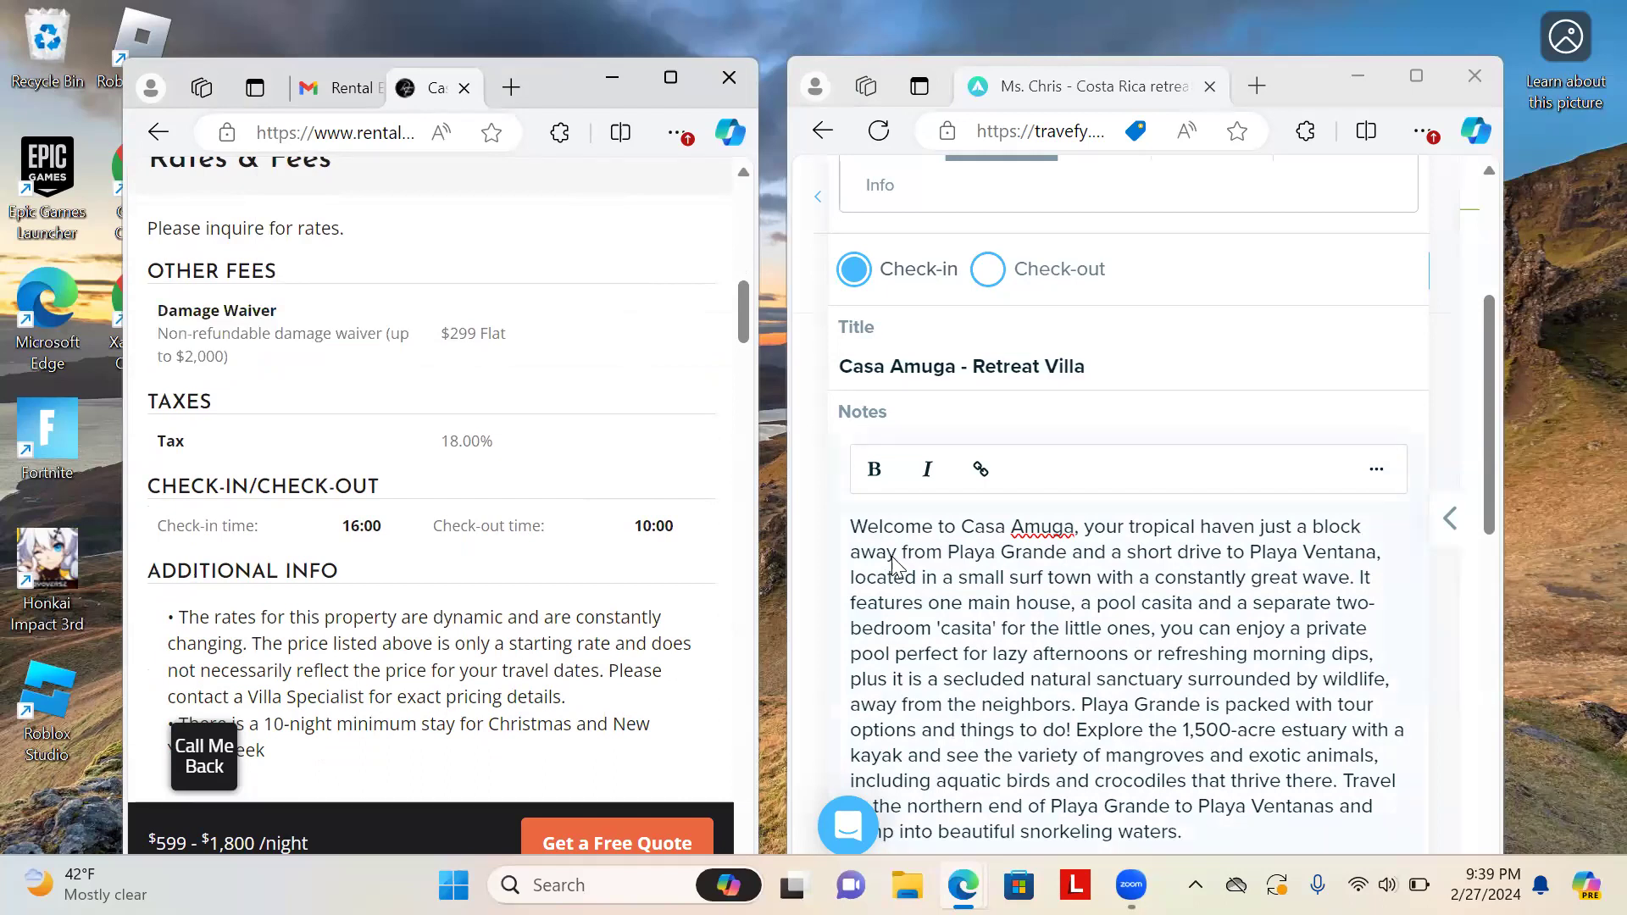
{"action": "scroll", "coordinate": [1058, 427], "scroll_direction": "down", "scroll_amount": 5}
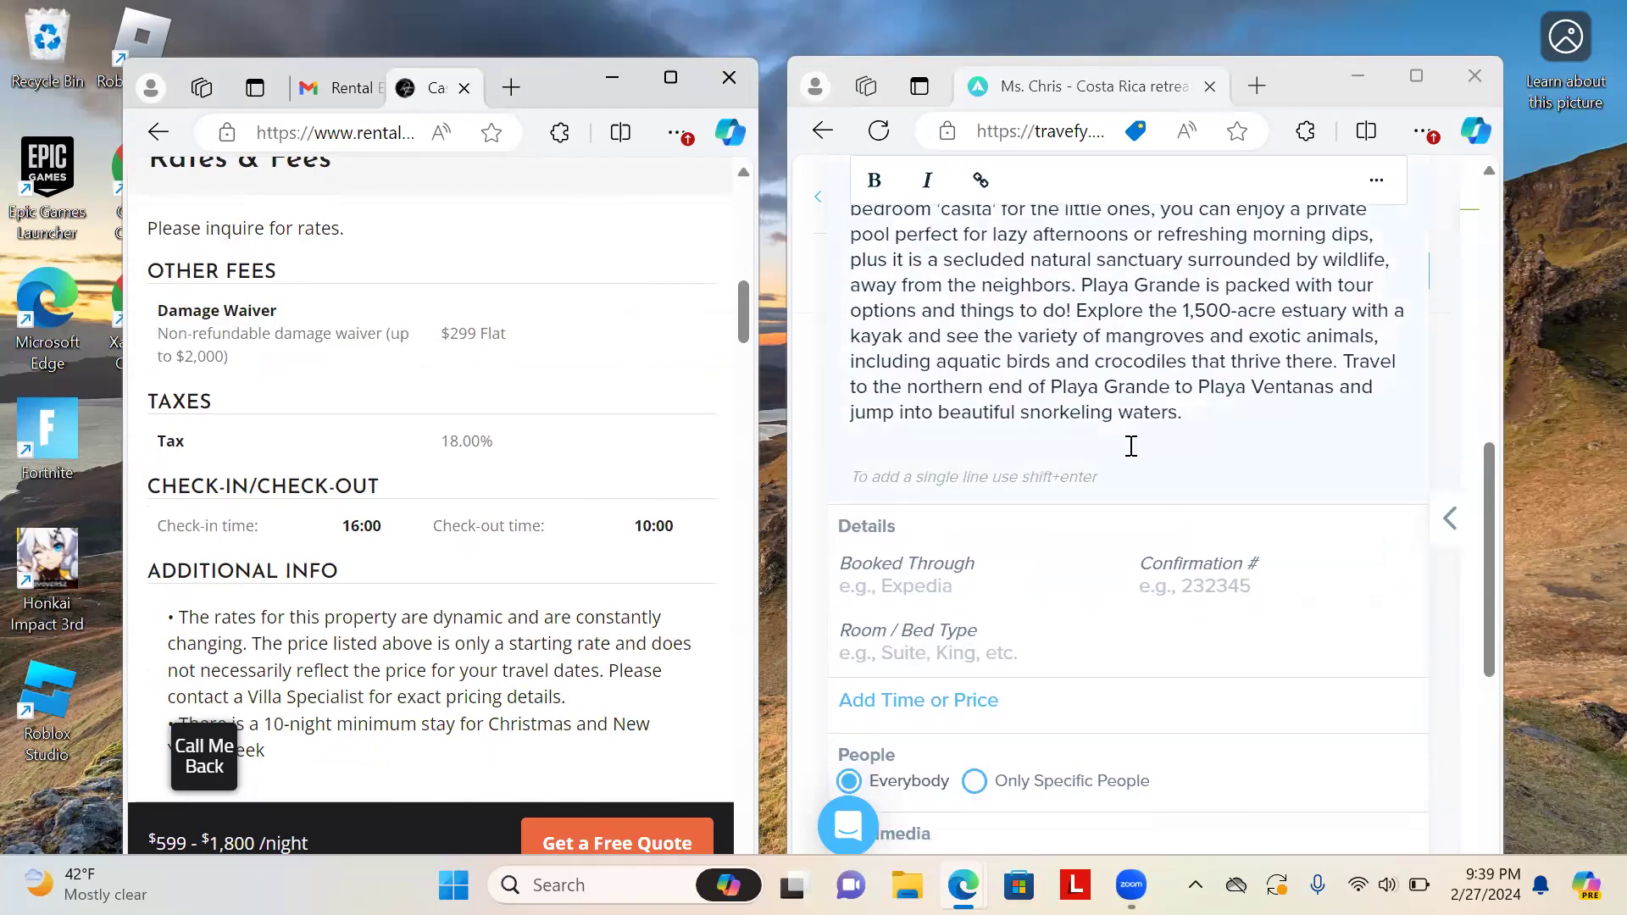
{"action": "left_click", "coordinate": [1130, 444]}
{"action": "key", "text": "Return"}
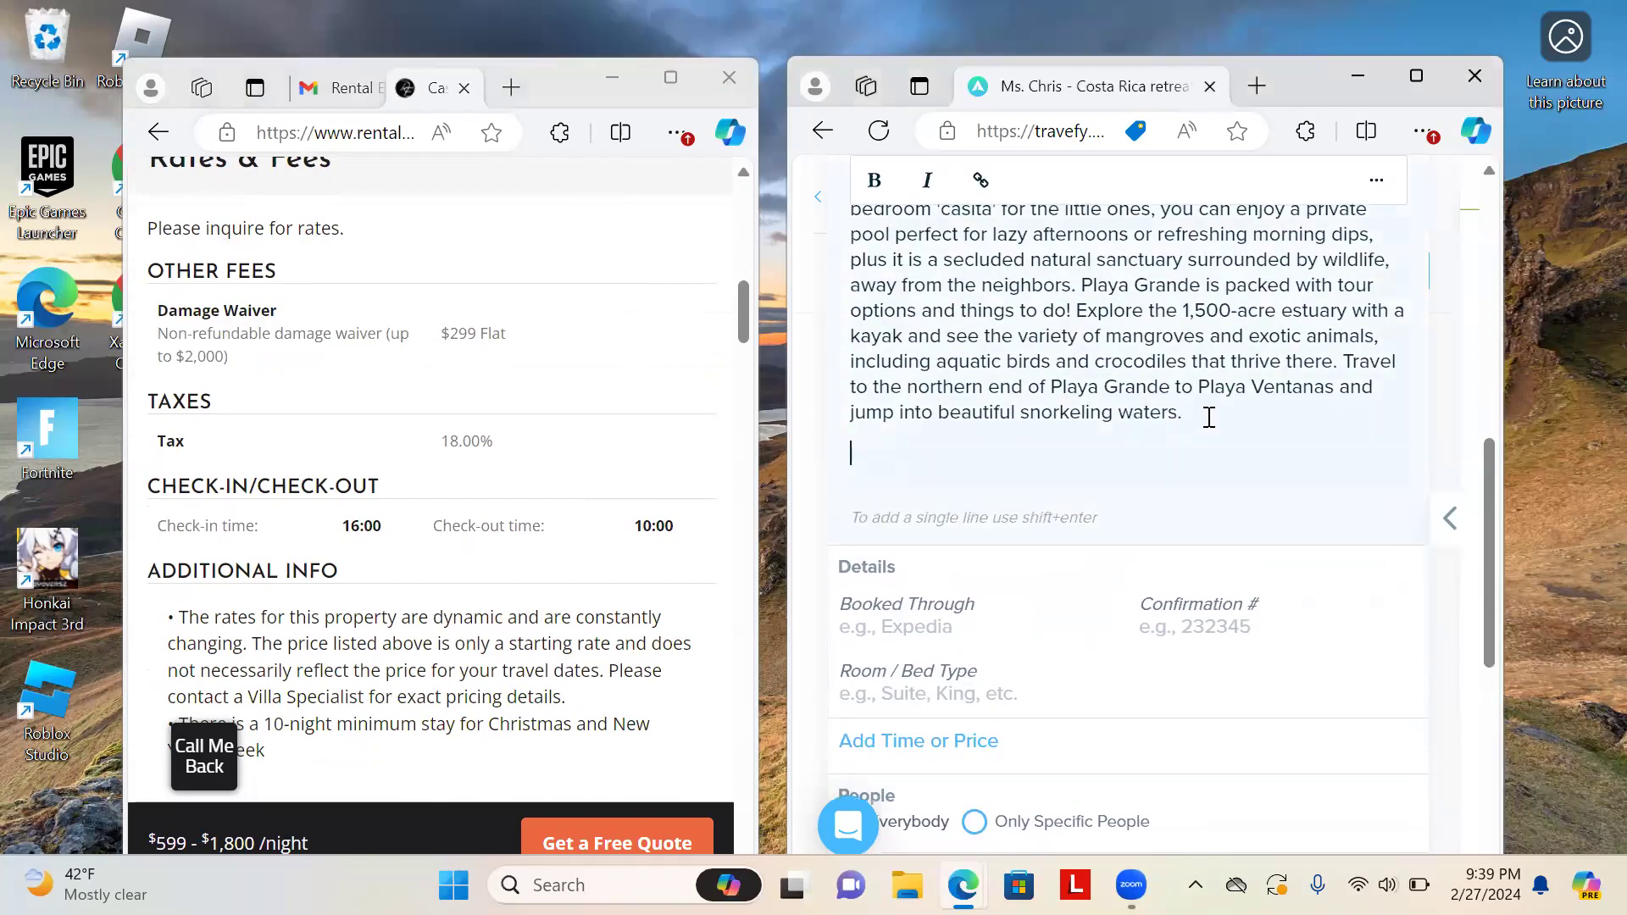
{"action": "key", "text": "BackSpace"}
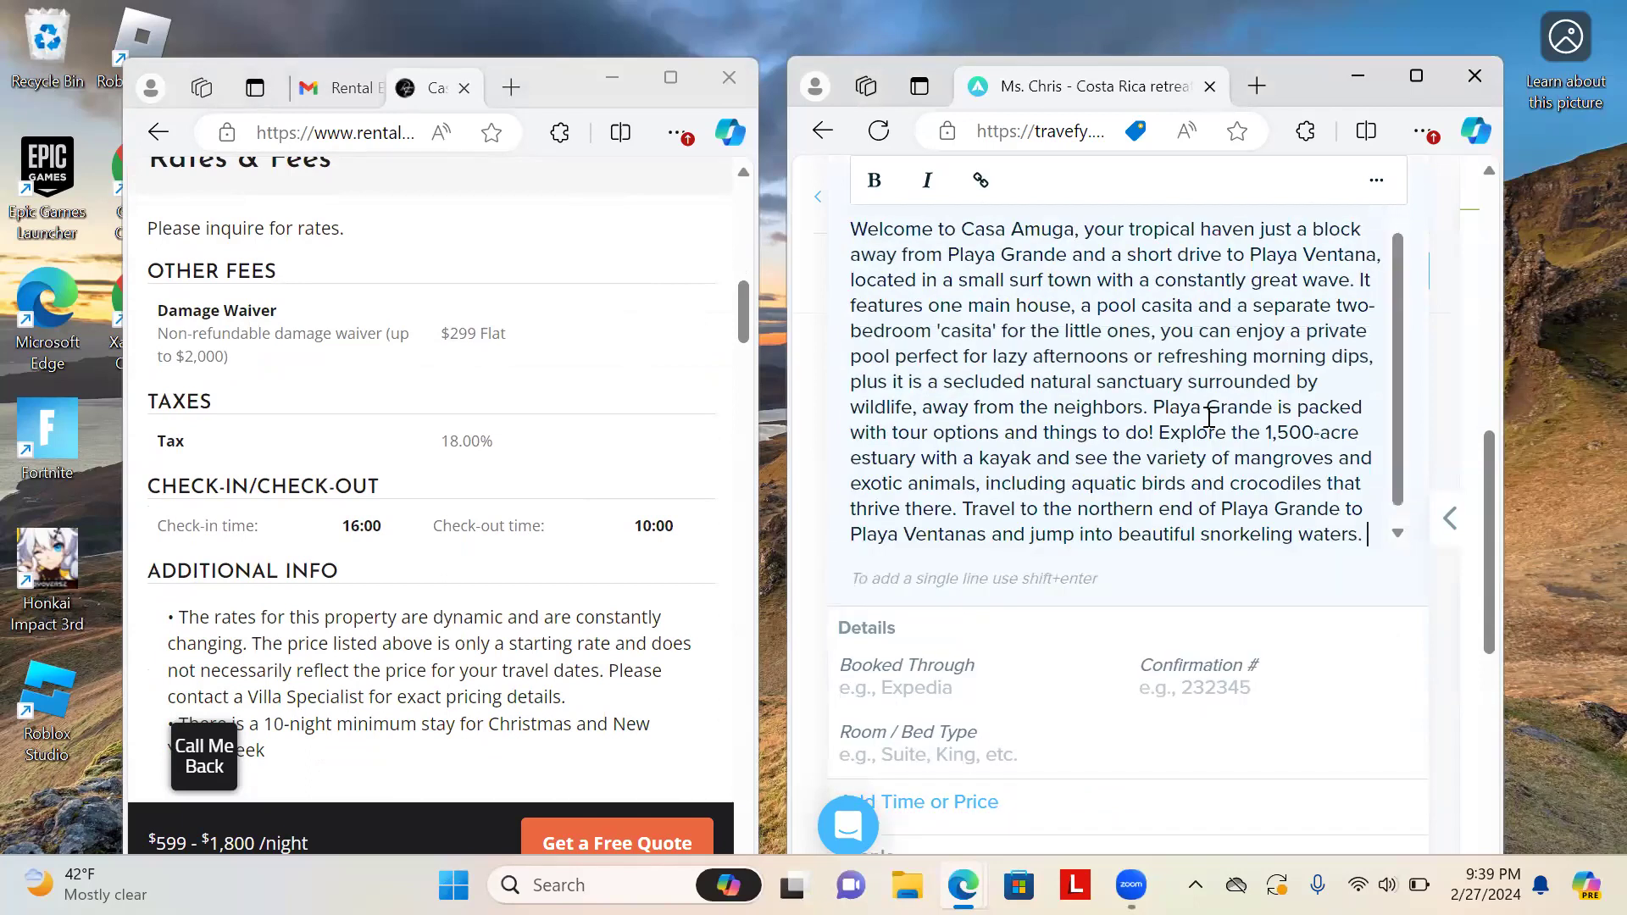
{"action": "key", "text": "ctrl+v"}
{"action": "scroll", "coordinate": [1209, 417], "scroll_direction": "up", "scroll_amount": 2}
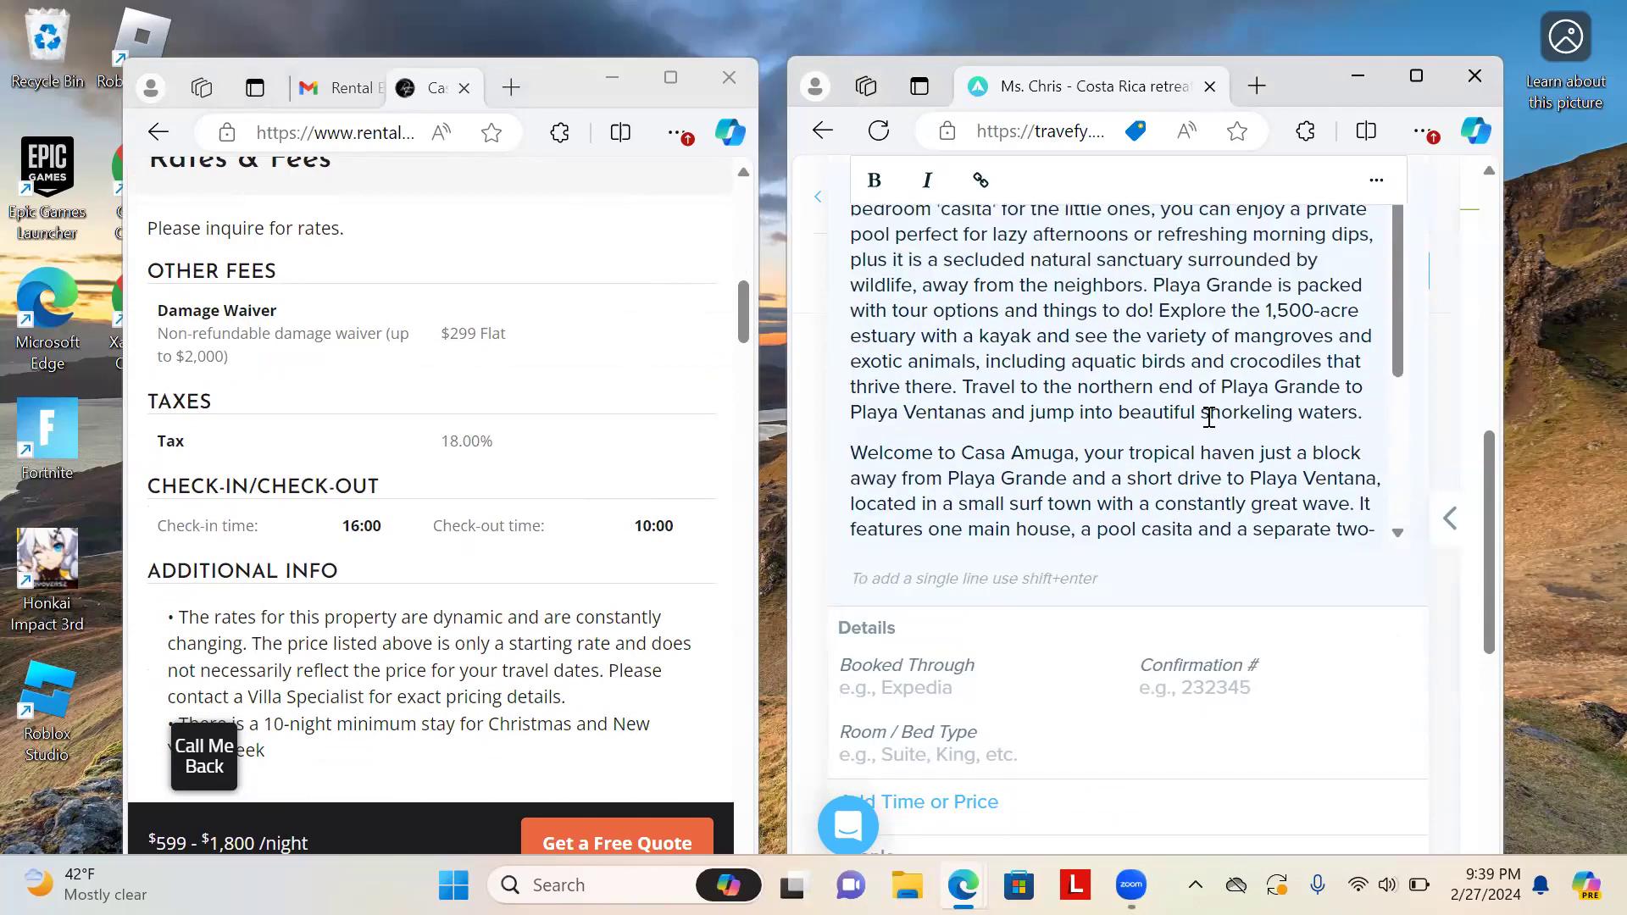
{"action": "scroll", "coordinate": [1209, 417], "scroll_direction": "up", "scroll_amount": 2}
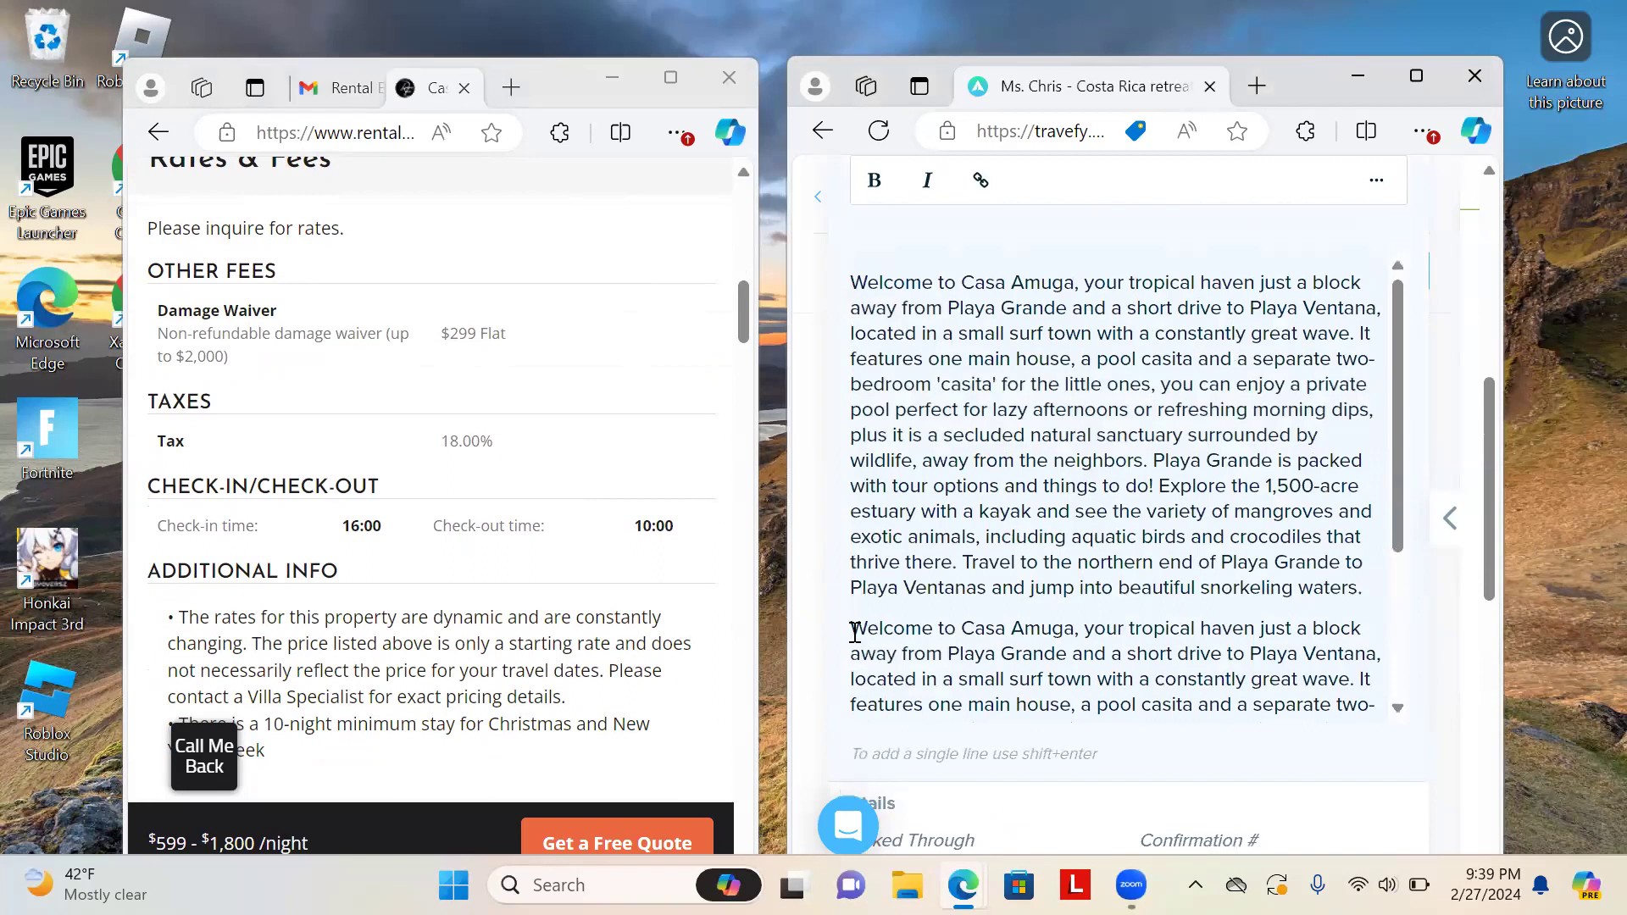
{"action": "left_click_drag", "start_coordinate": [855, 628], "coordinate": [1374, 842]}
{"action": "key", "text": "BackSpace"}
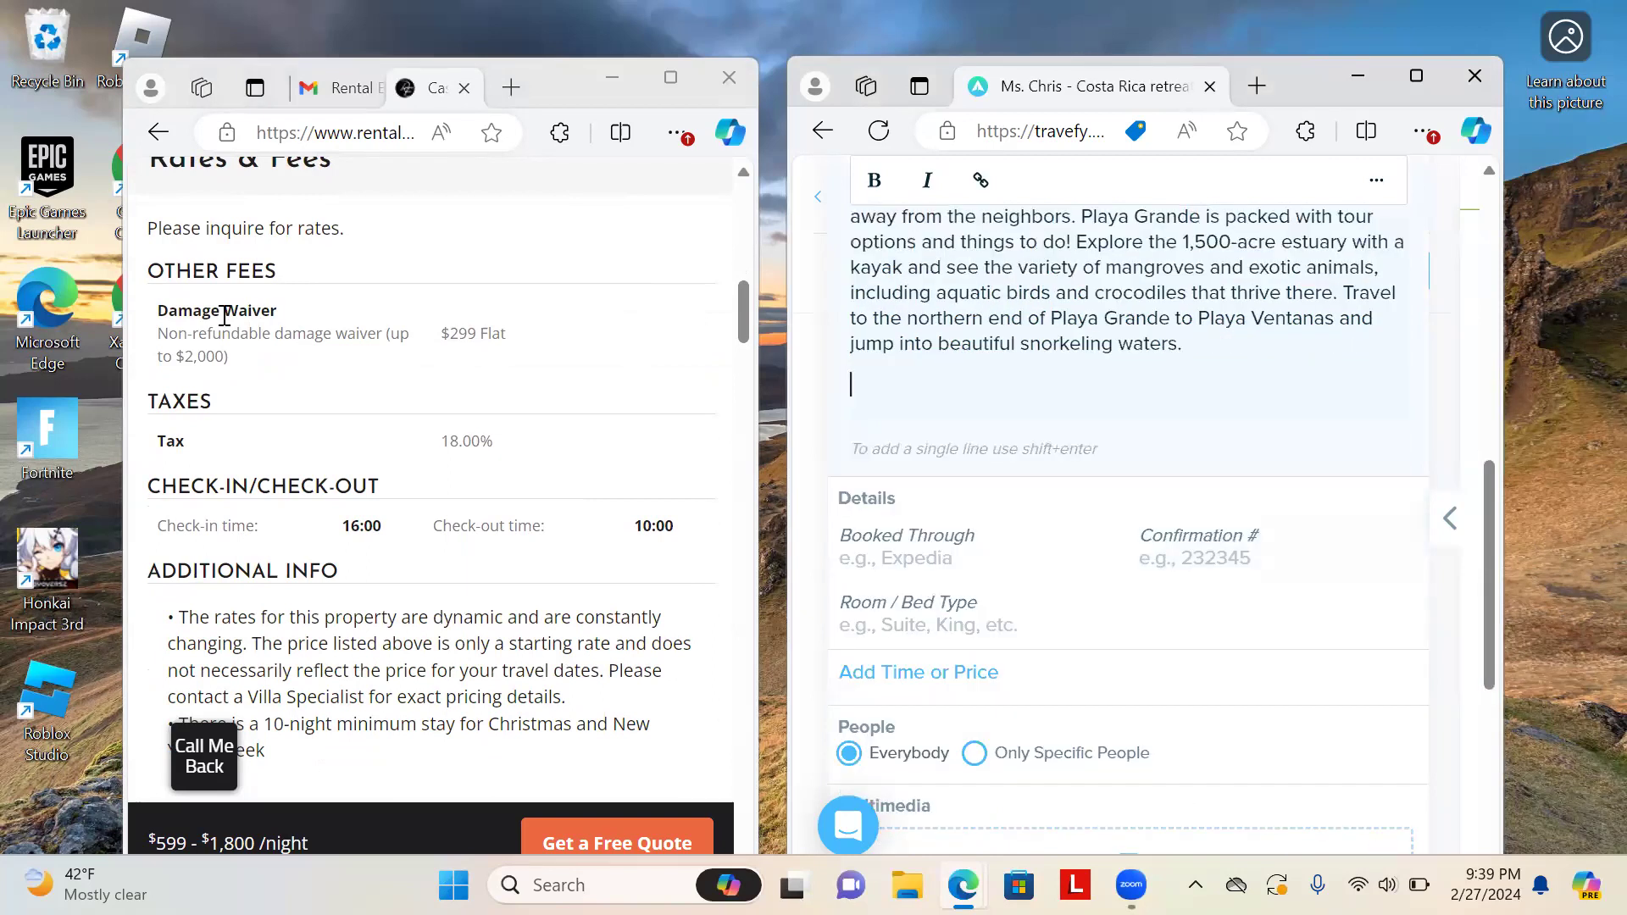
Copy the Damage Waiver heading and its non-refundable waiver text from the rental page onto the new line of the notes
{"action": "left_click_drag", "start_coordinate": [157, 312], "coordinate": [238, 369]}
{"action": "key", "text": "ctrl+c"}
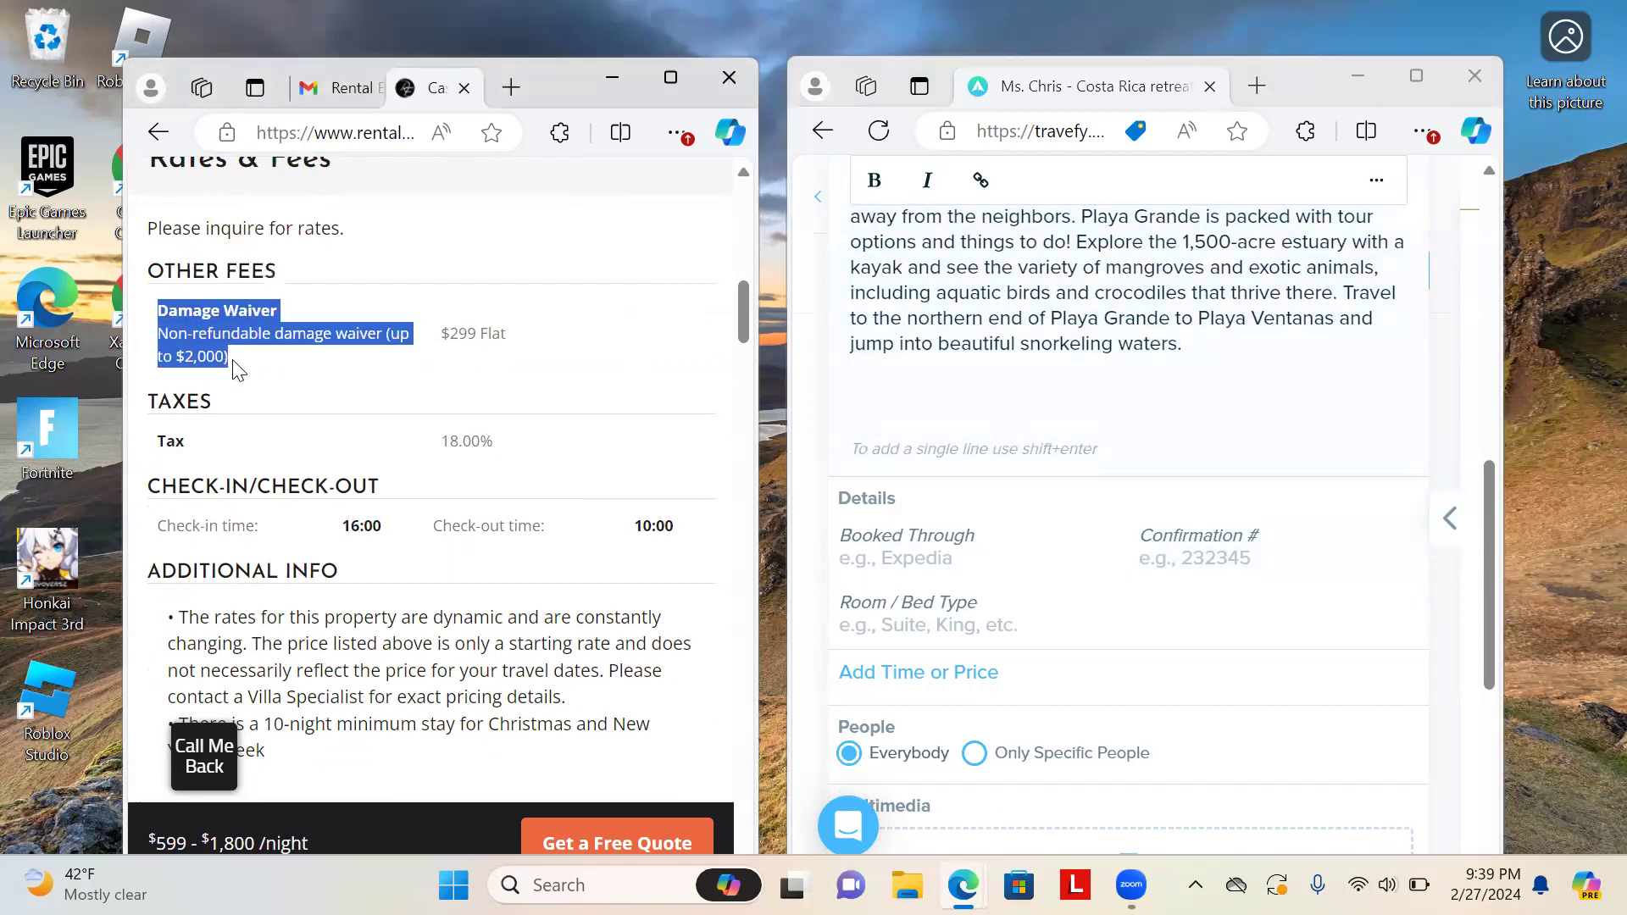
{"action": "left_click", "coordinate": [913, 368]}
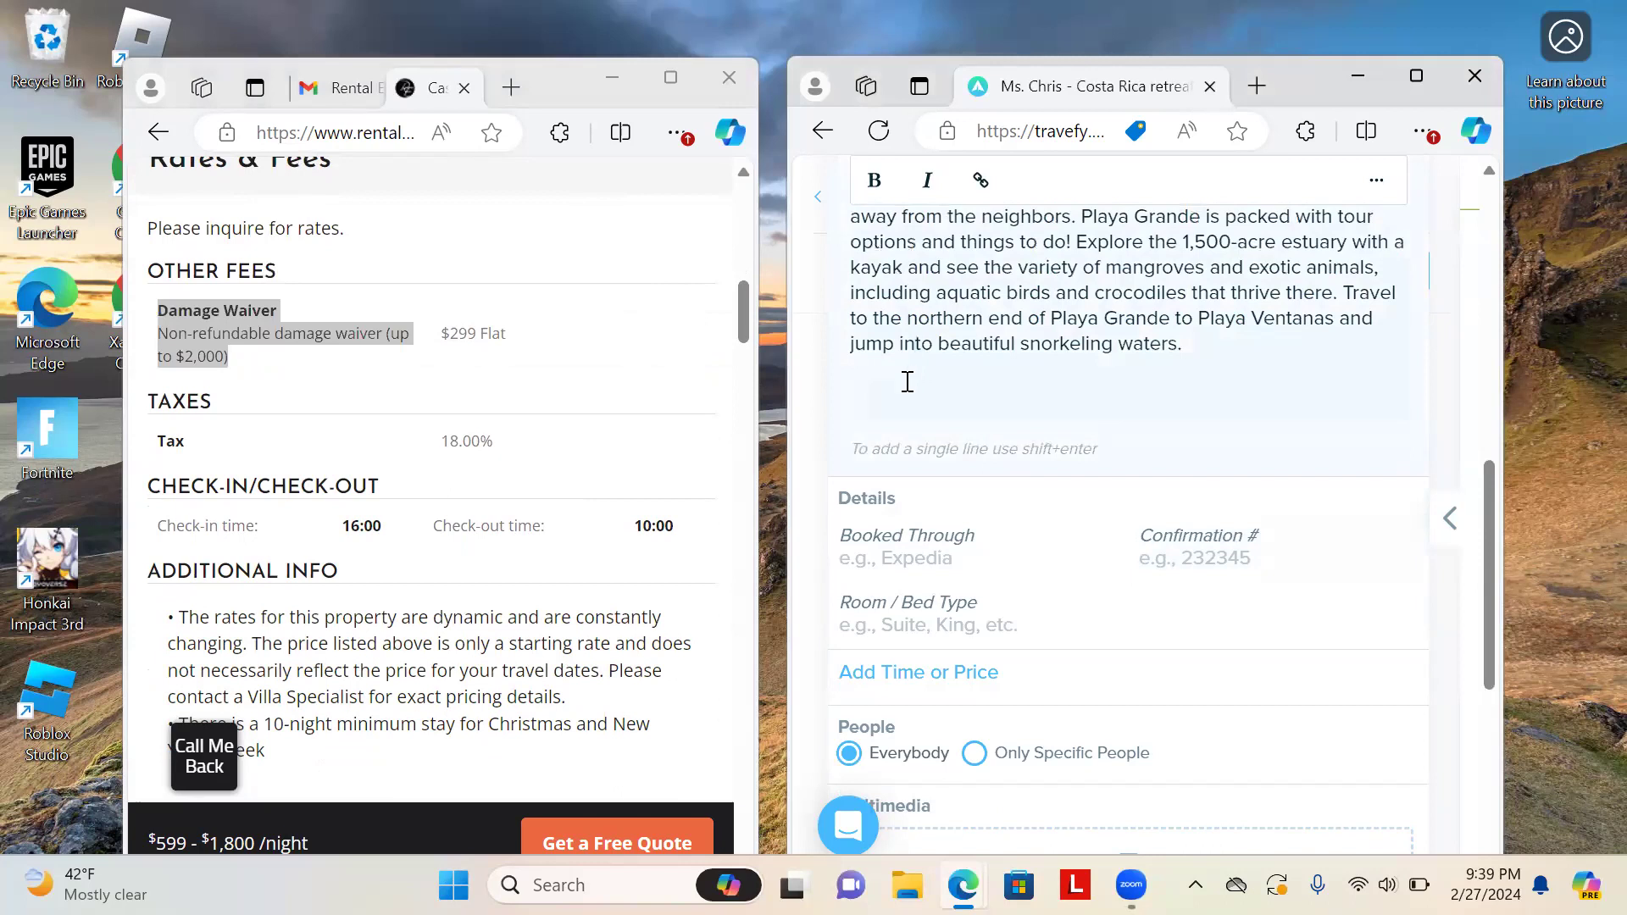
{"action": "key", "text": "ctrl+v"}
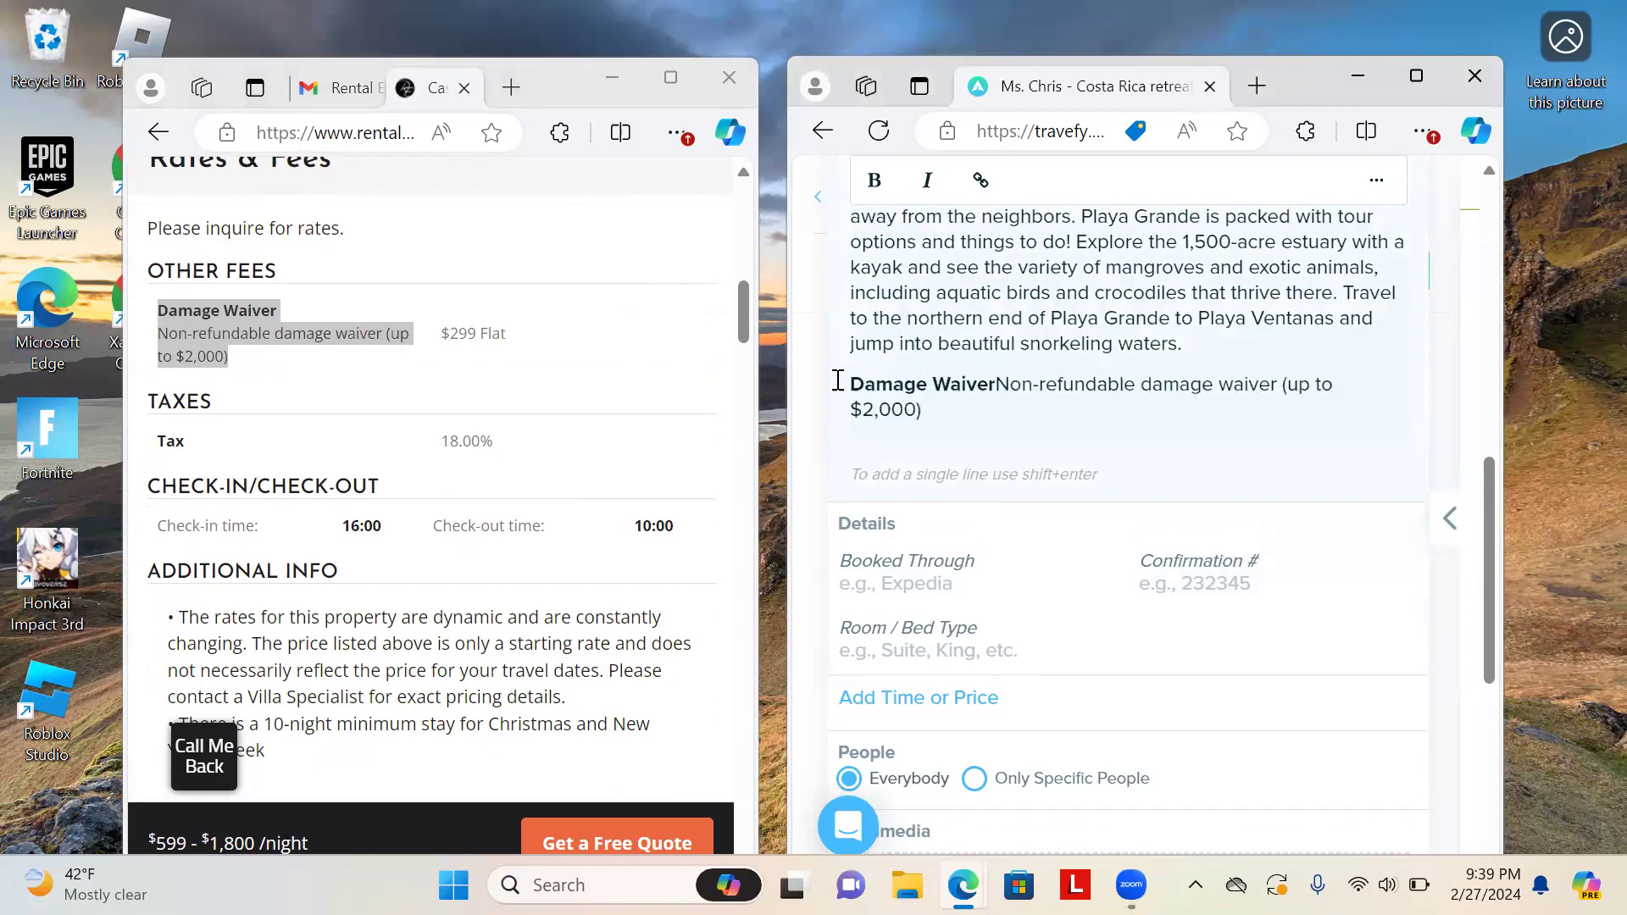
Copy the 18.00% tax row from the rental page into the notes below the damage waiver text
{"action": "scroll", "coordinate": [398, 477], "scroll_direction": "down", "scroll_amount": 1}
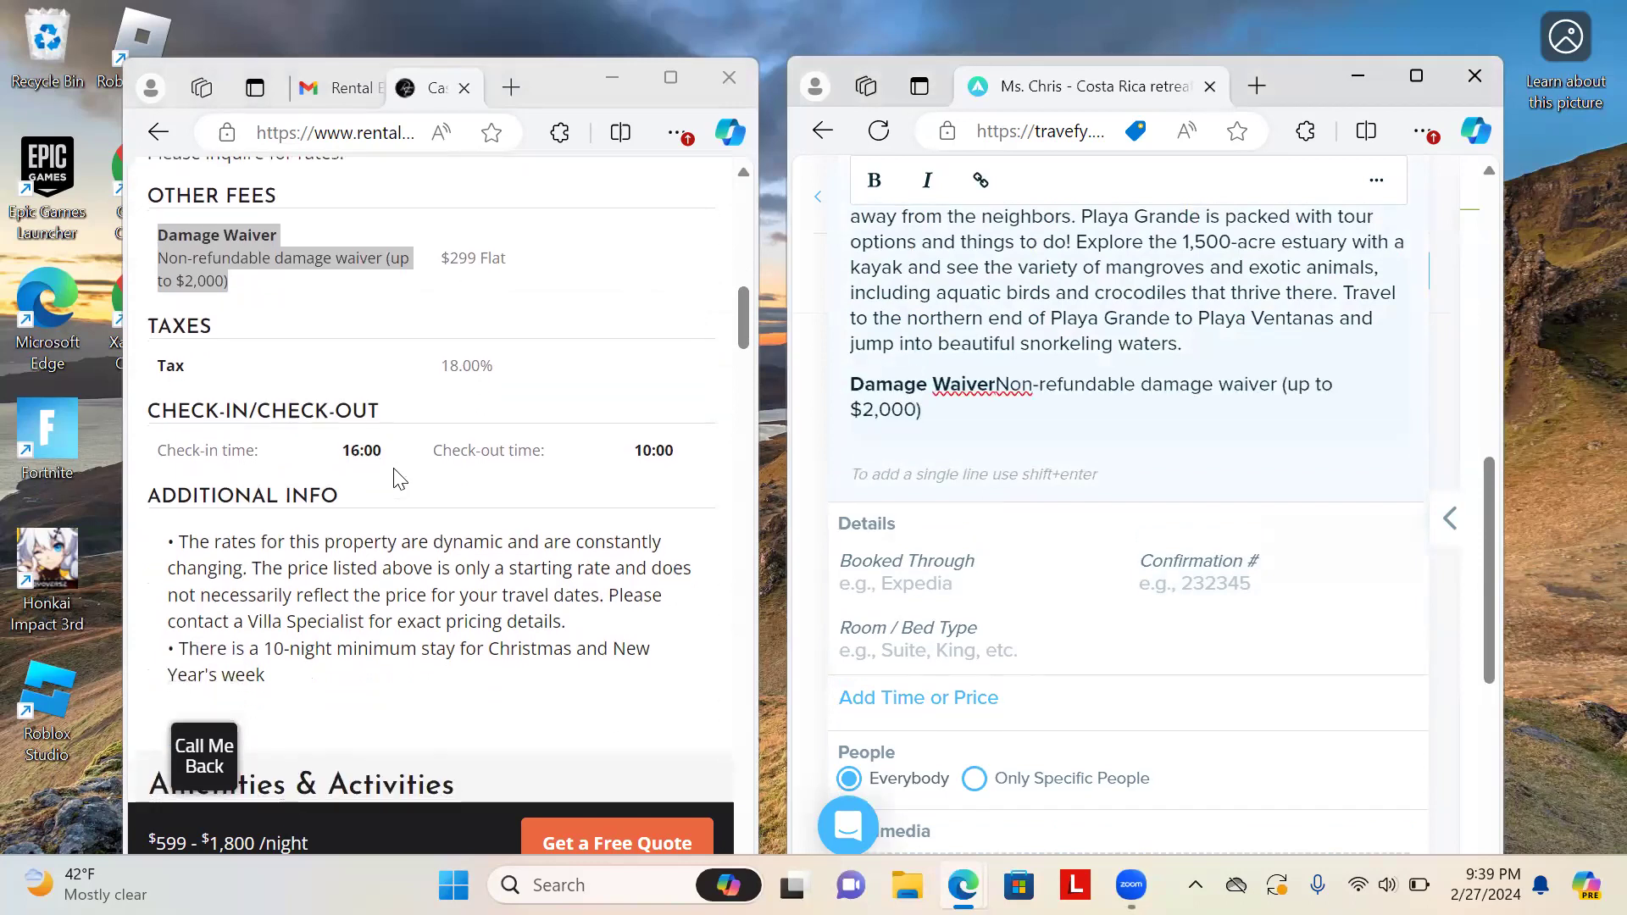
{"action": "left_click_drag", "start_coordinate": [158, 369], "coordinate": [514, 364]}
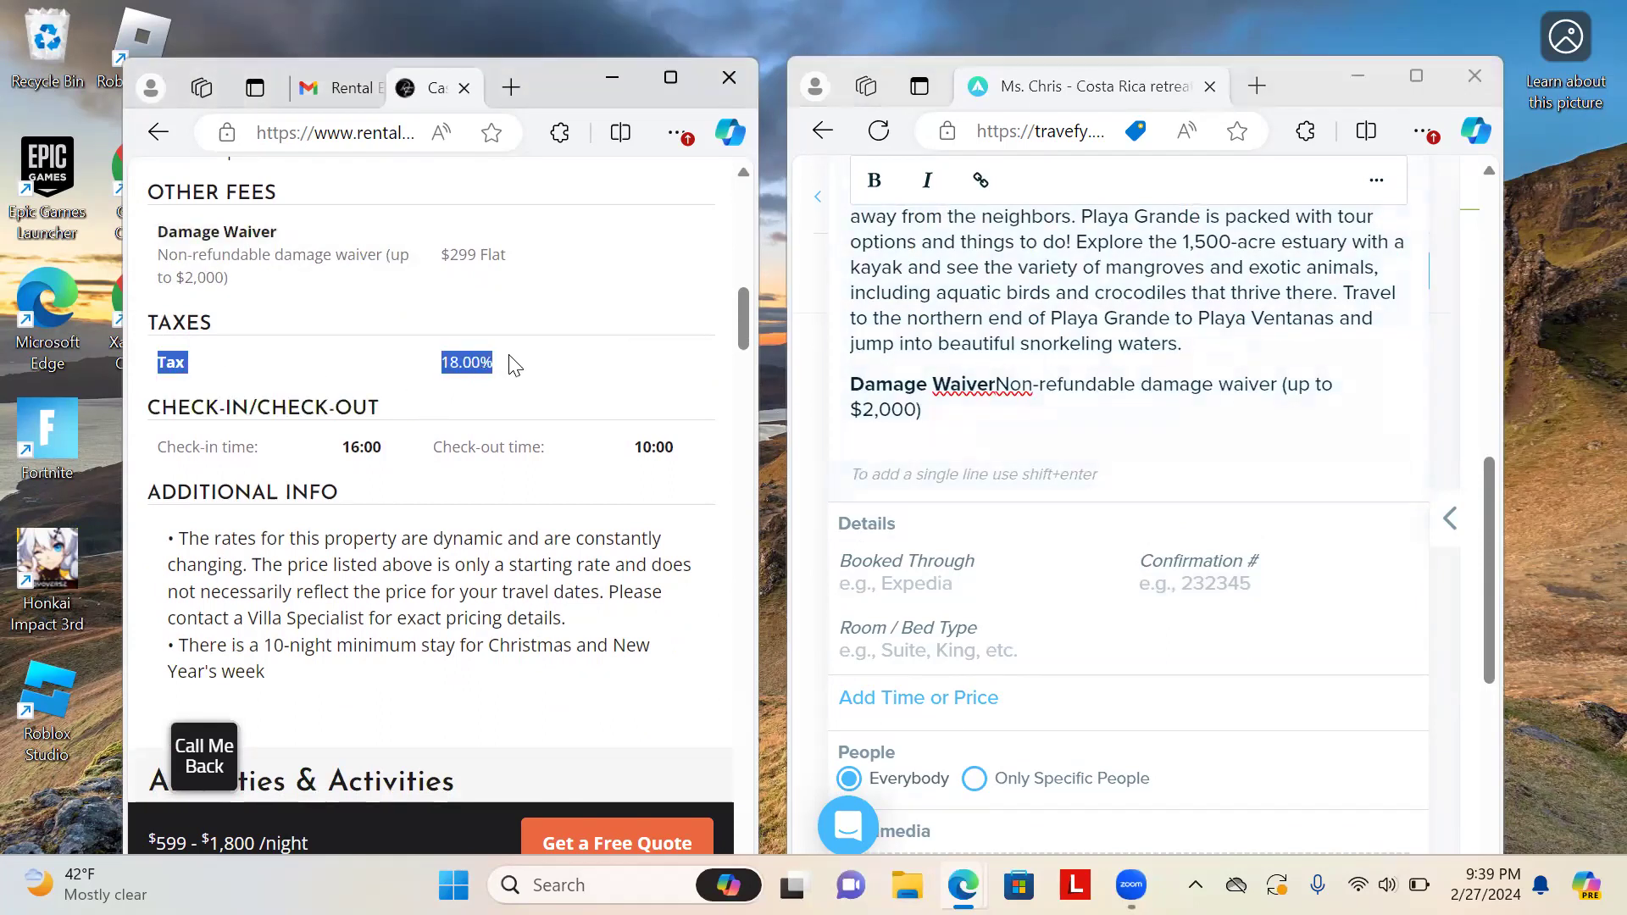
{"action": "left_click", "coordinate": [974, 425]}
{"action": "key", "text": "Return"}
{"action": "key", "text": "ctrl+v"}
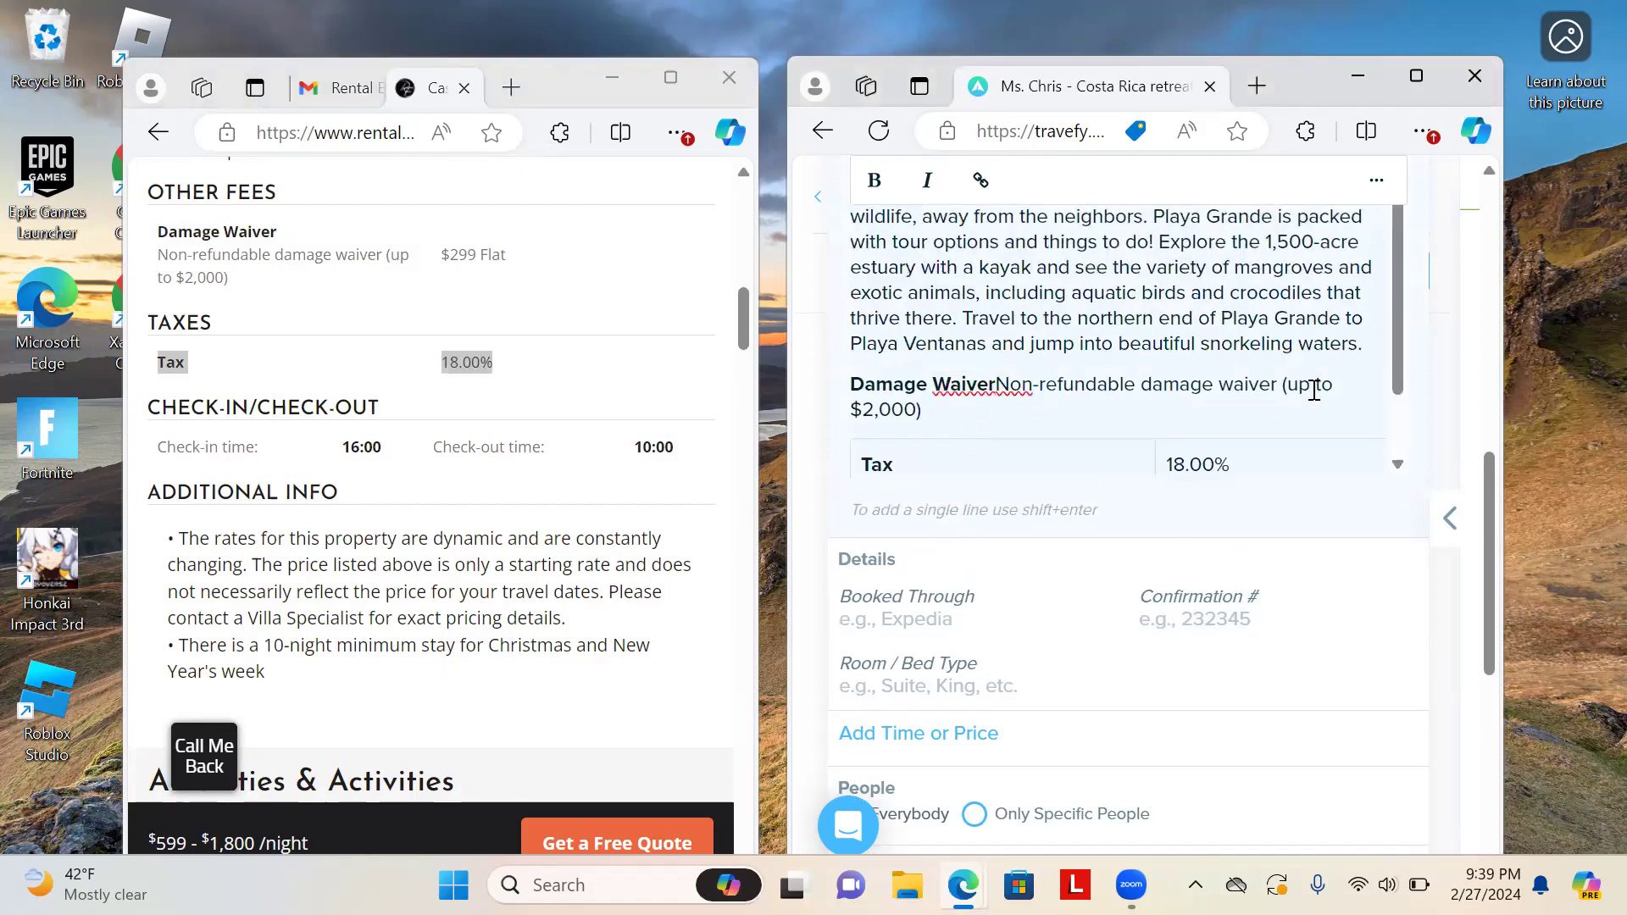
{"action": "key", "text": "Return"}
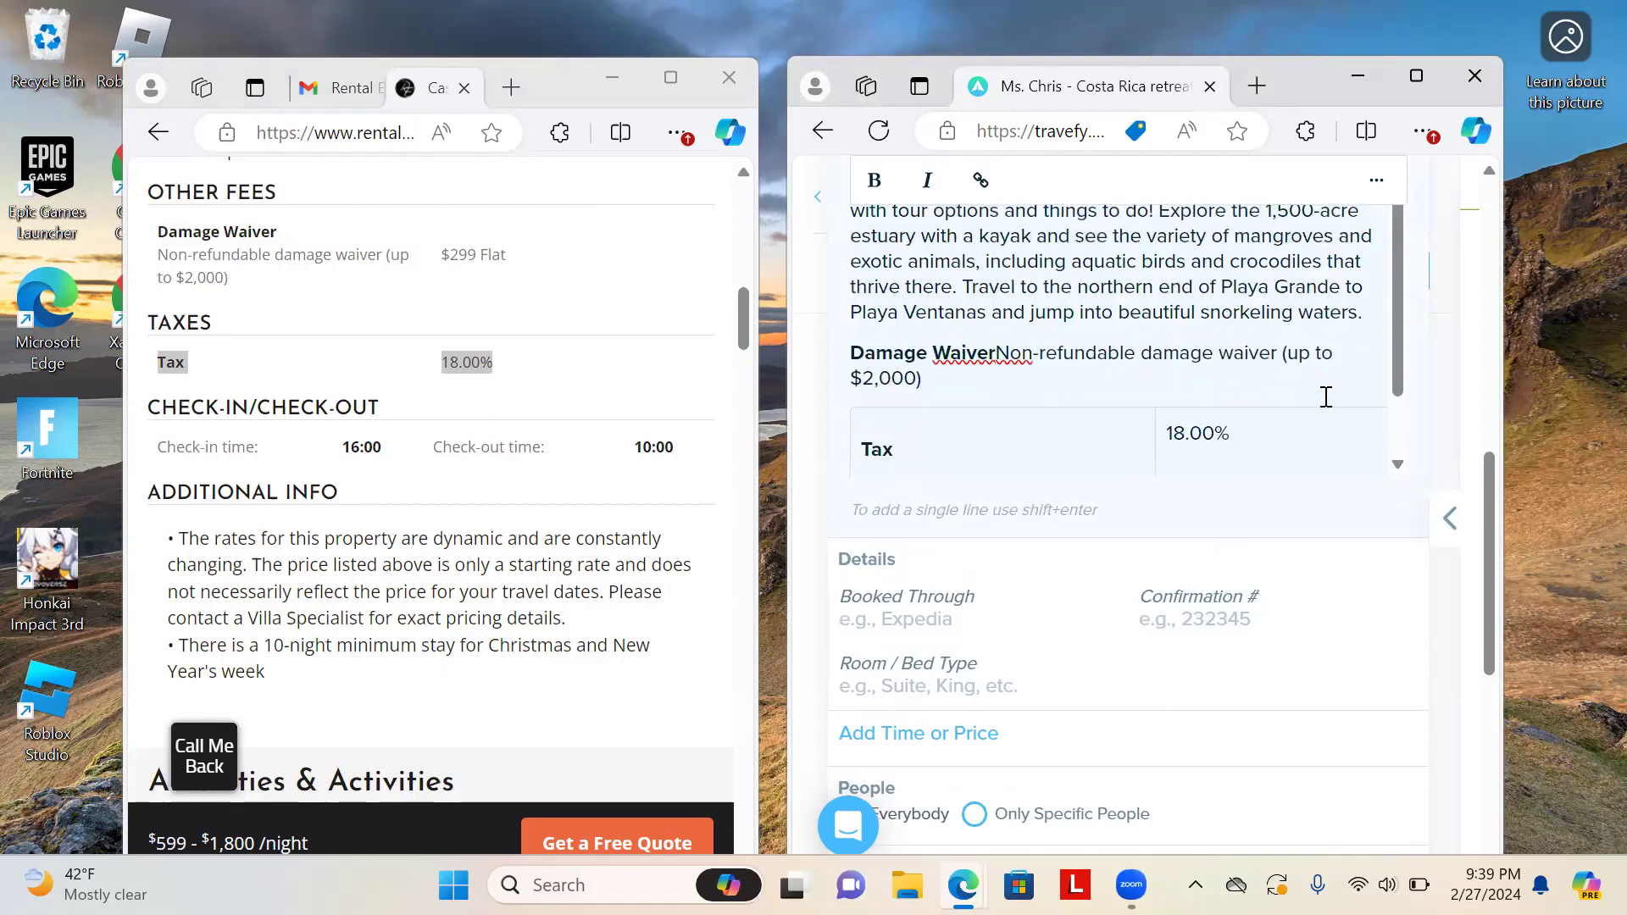
Copy the Air Conditioning, Pool, Staff and Wifi entries from the rental page's Amenities & Activities section
{"action": "key", "text": "BackSpace"}
{"action": "scroll", "coordinate": [1243, 487], "scroll_direction": "down", "scroll_amount": 2}
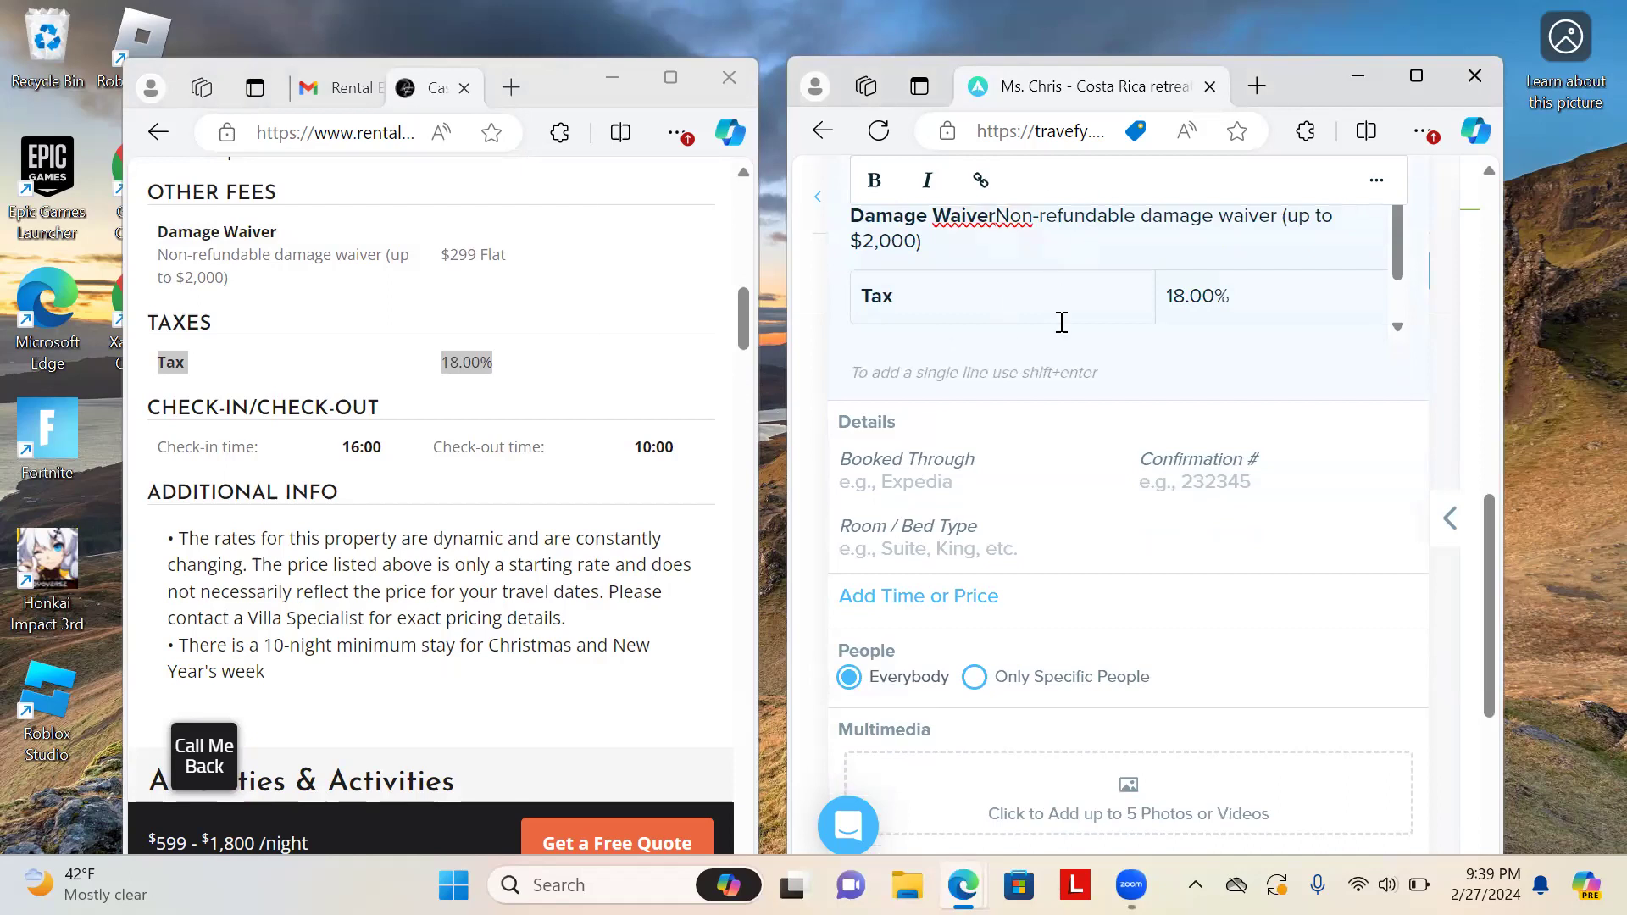
{"action": "scroll", "coordinate": [1062, 321], "scroll_direction": "up", "scroll_amount": 1}
{"action": "scroll", "coordinate": [1062, 322], "scroll_direction": "down", "scroll_amount": 2}
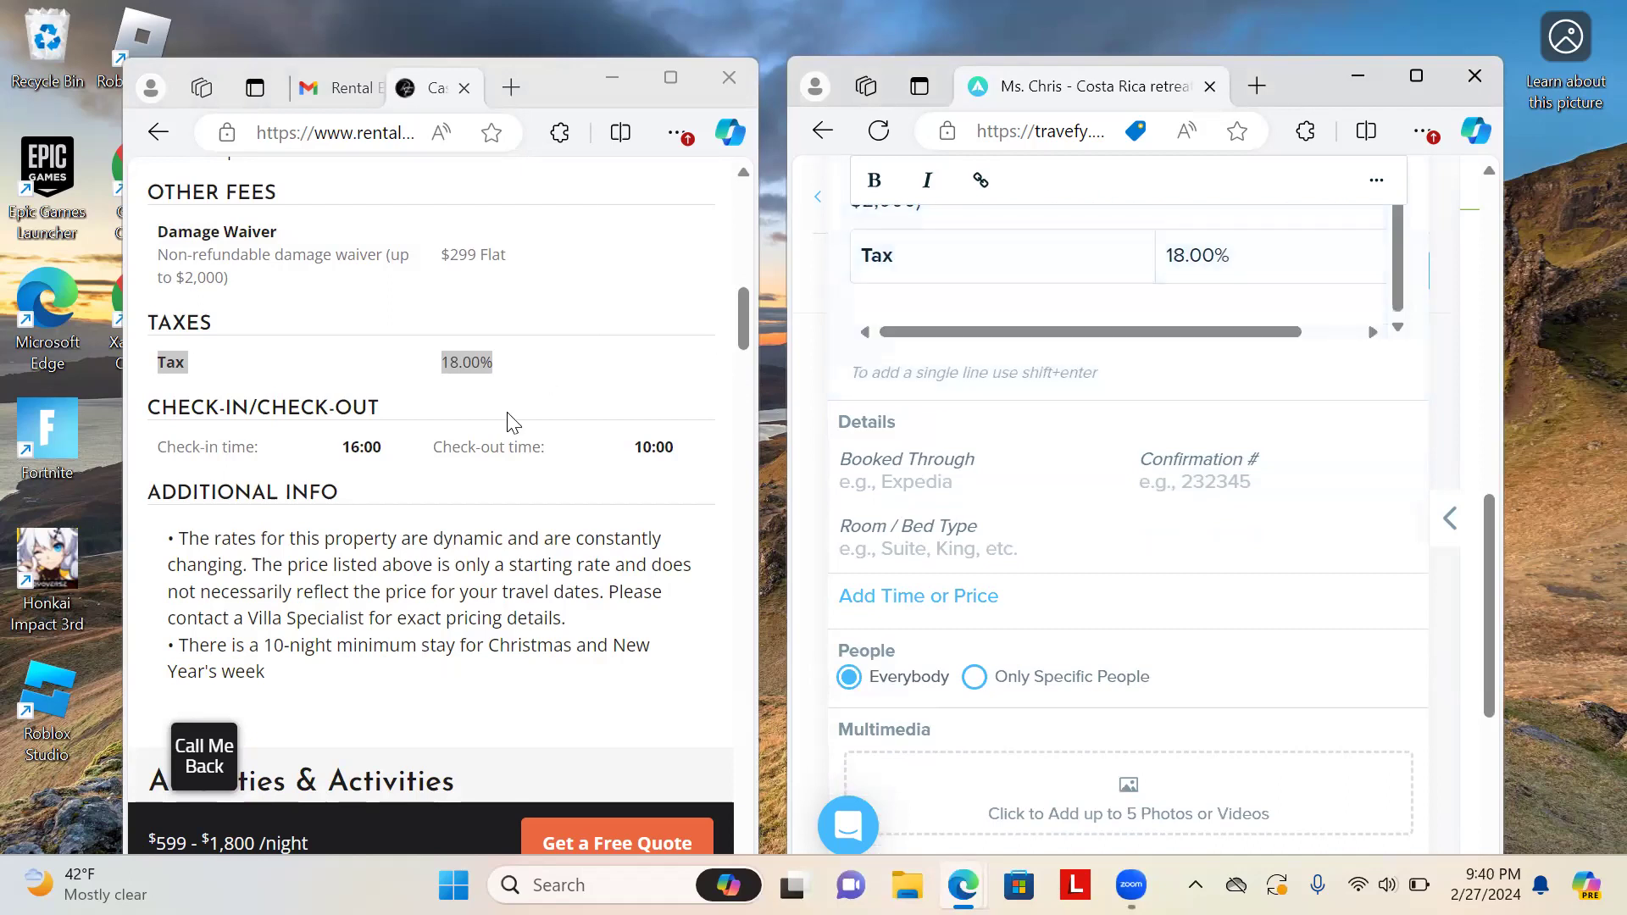
{"action": "scroll", "coordinate": [491, 508], "scroll_direction": "down", "scroll_amount": 1}
{"action": "scroll", "coordinate": [490, 509], "scroll_direction": "down", "scroll_amount": 1}
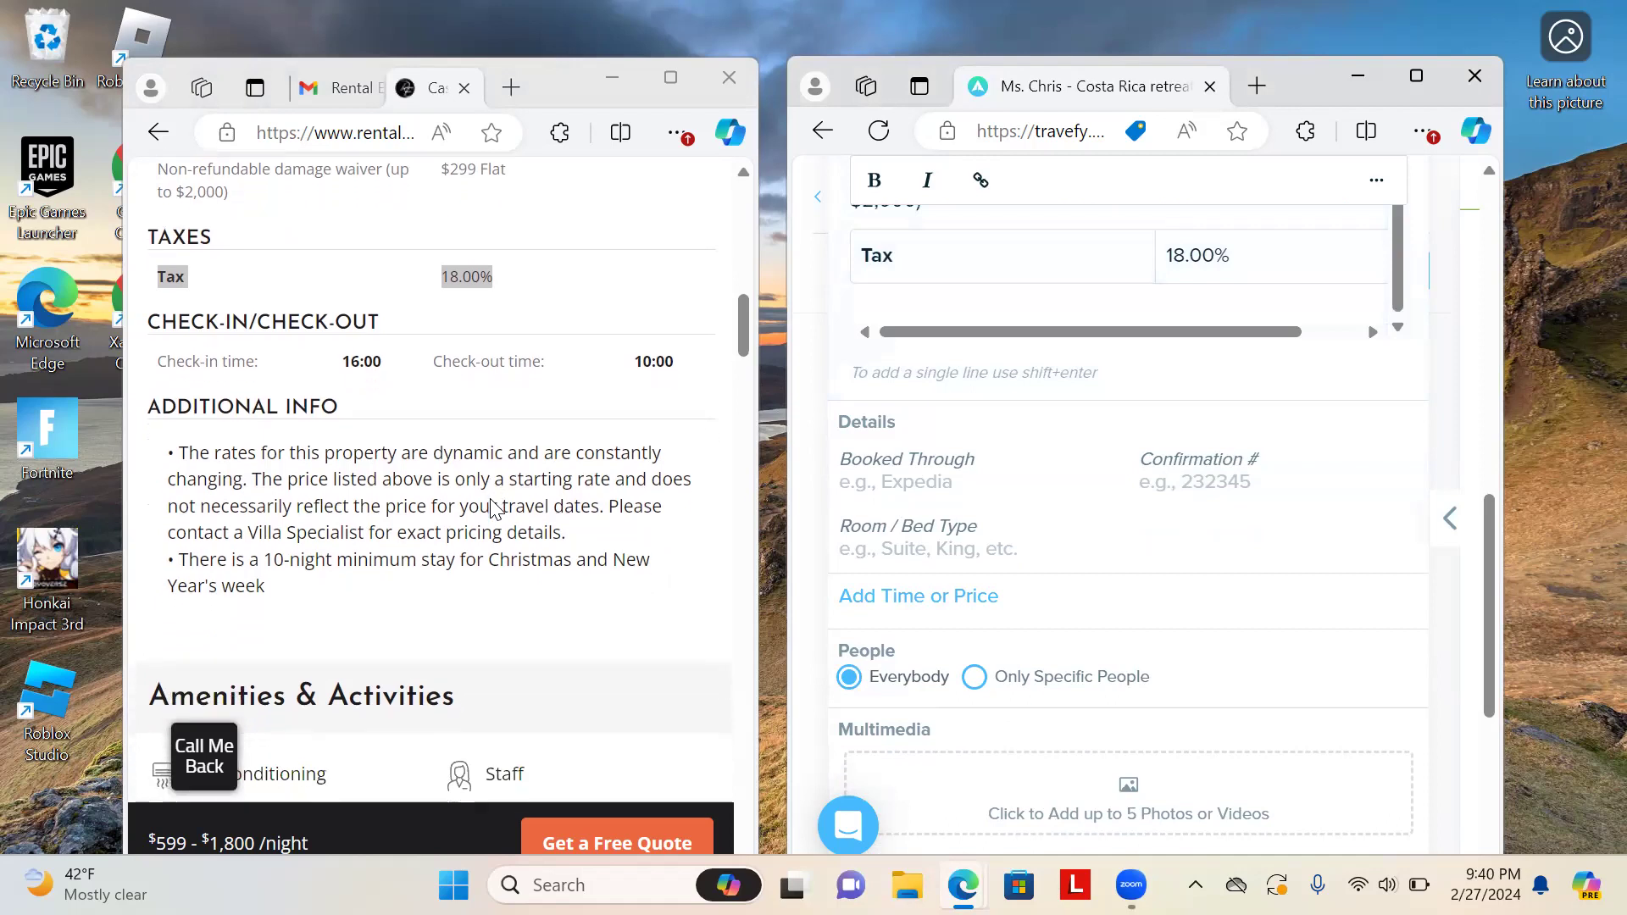
{"action": "scroll", "coordinate": [491, 508], "scroll_direction": "down", "scroll_amount": 1}
{"action": "scroll", "coordinate": [492, 507], "scroll_direction": "down", "scroll_amount": 3}
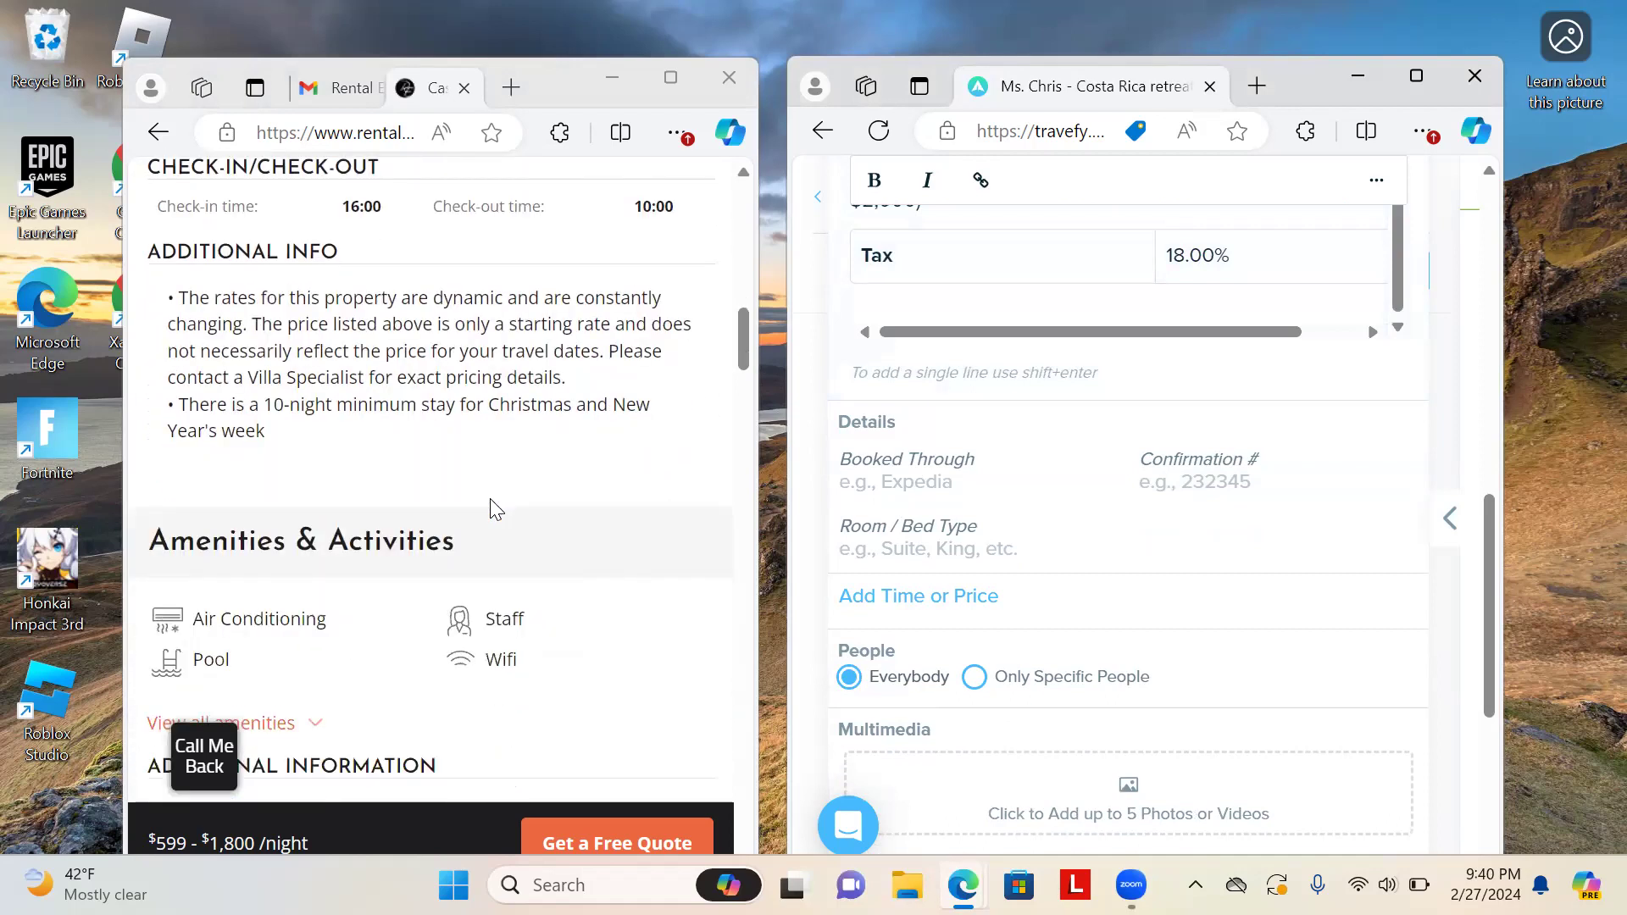
{"action": "scroll", "coordinate": [491, 506], "scroll_direction": "down", "scroll_amount": 2}
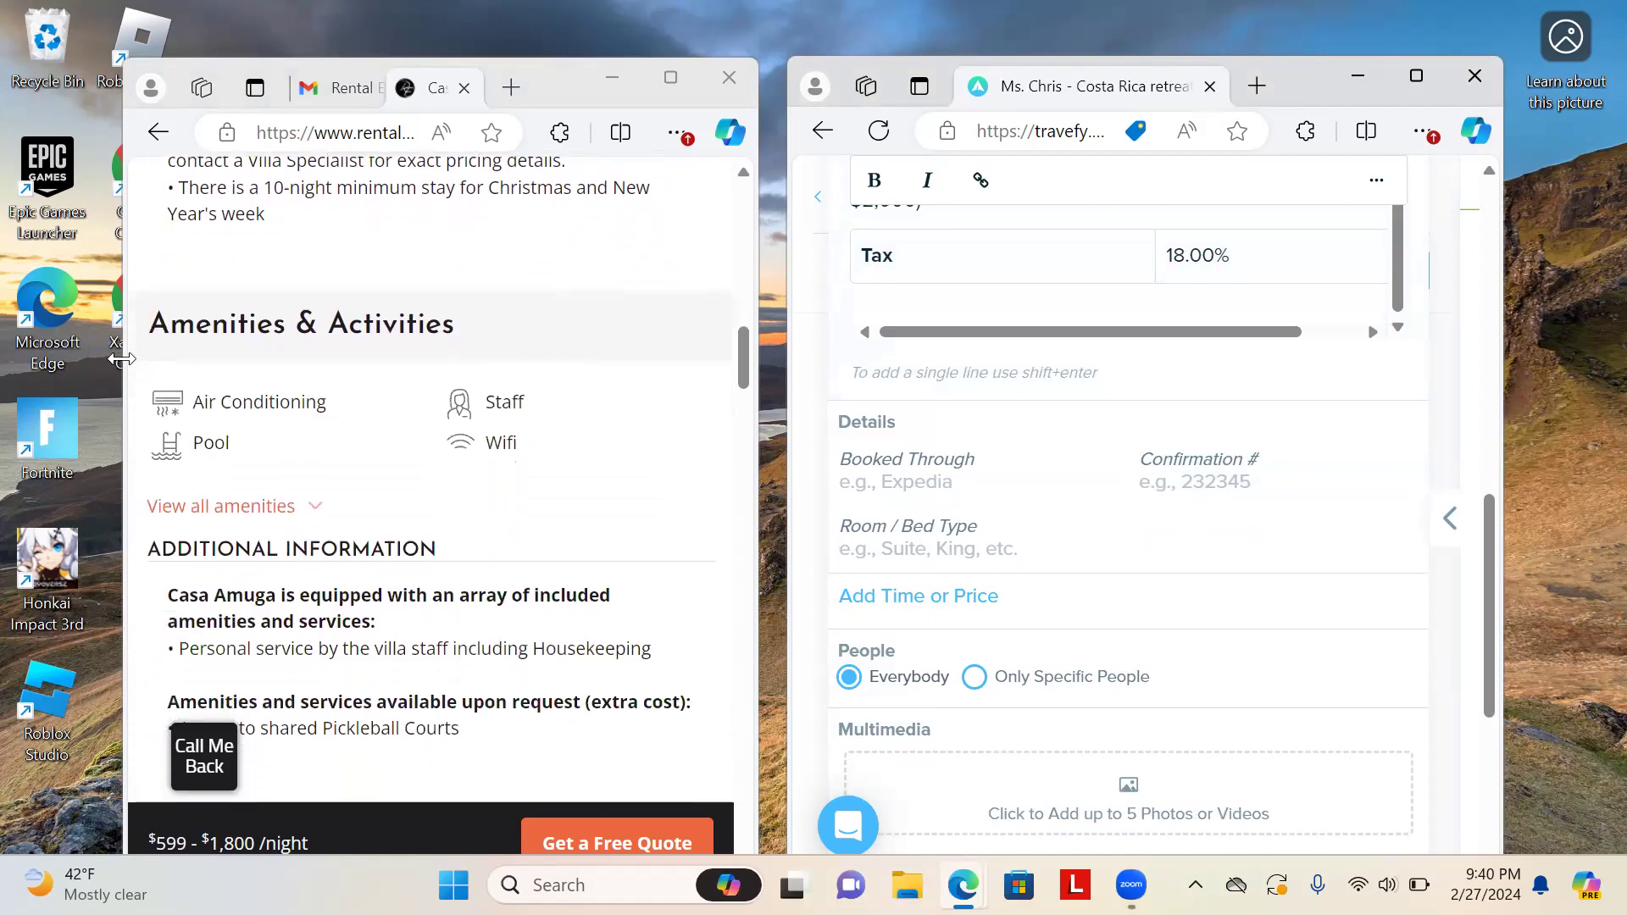
{"action": "left_click_drag", "start_coordinate": [155, 405], "coordinate": [527, 460]}
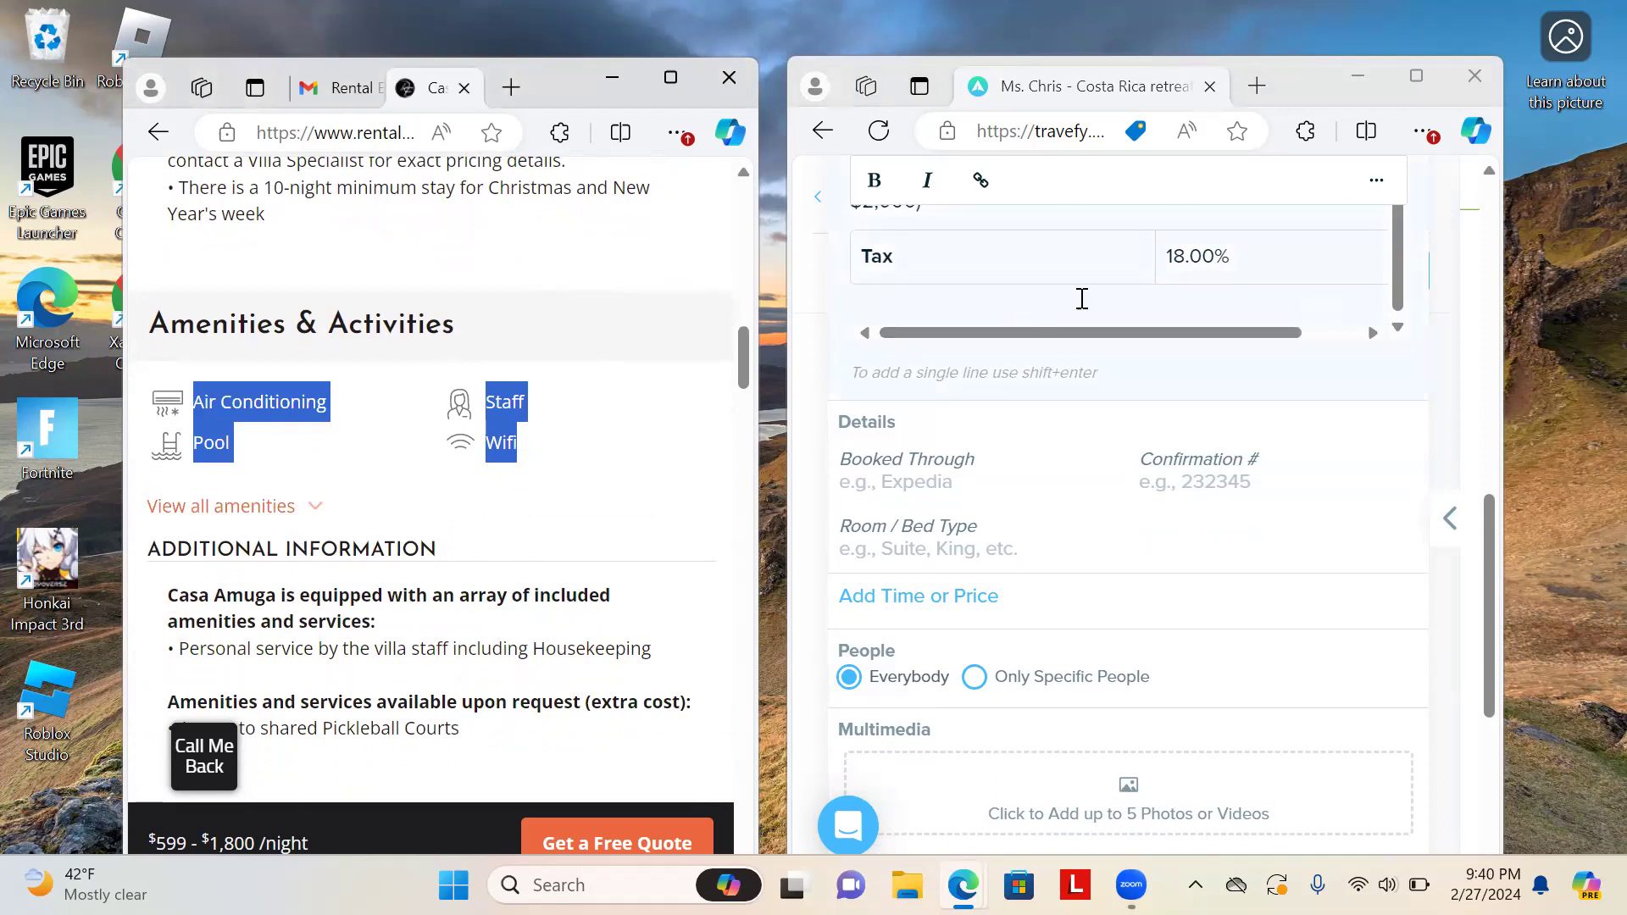
{"action": "scroll", "coordinate": [1197, 312], "scroll_direction": "up", "scroll_amount": 1}
{"action": "left_click", "coordinate": [1268, 283]}
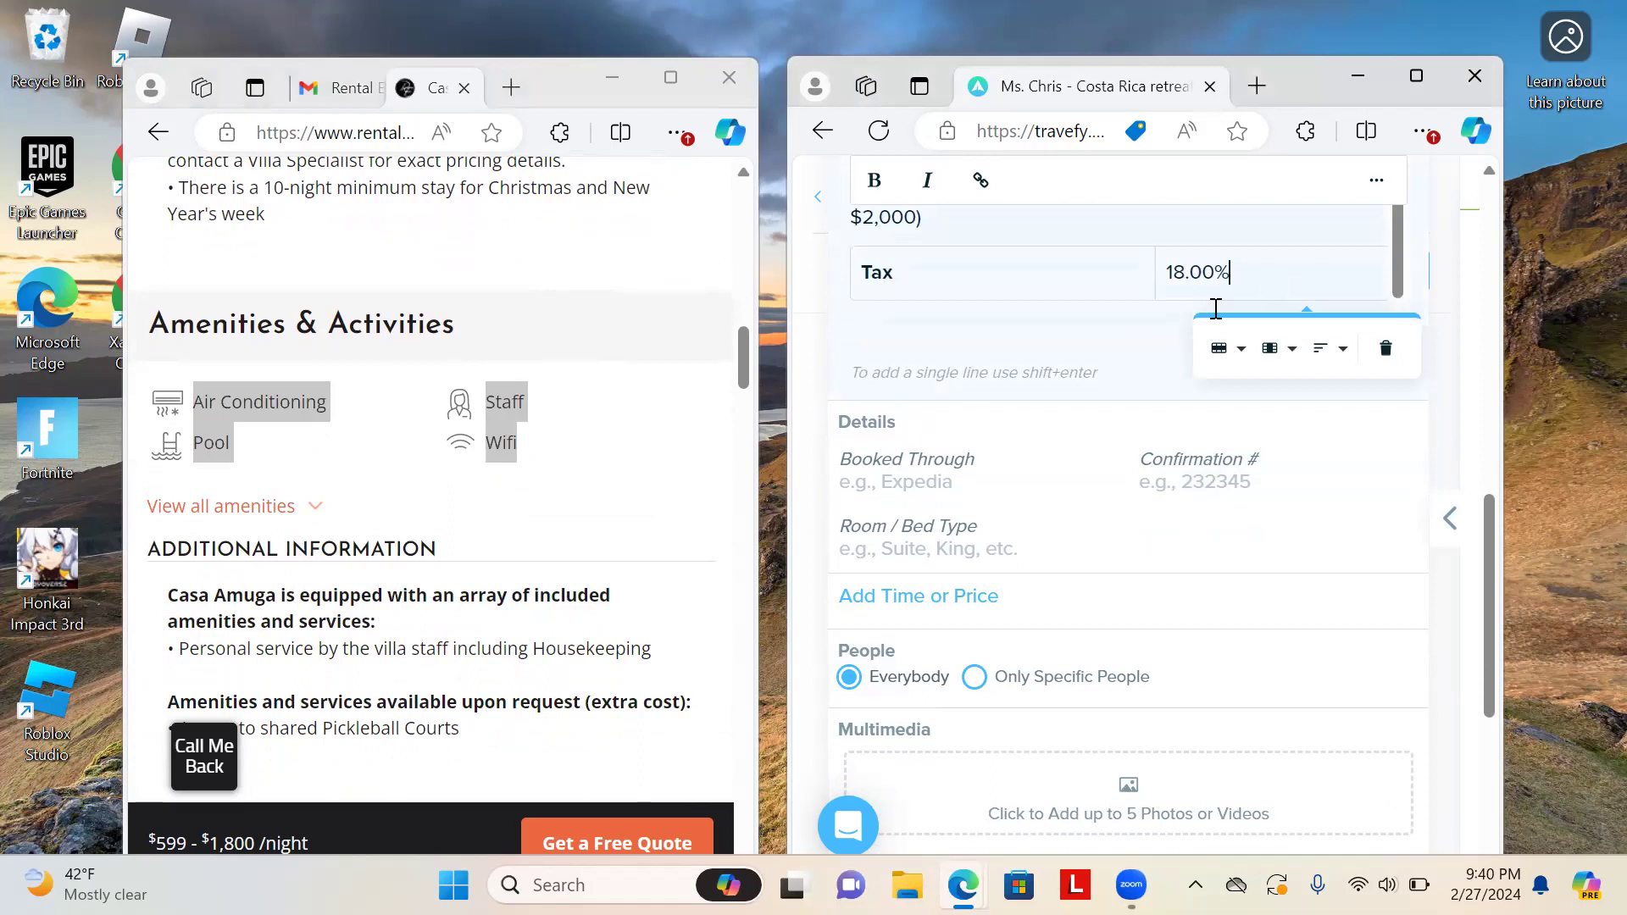
{"action": "left_click", "coordinate": [1277, 350]}
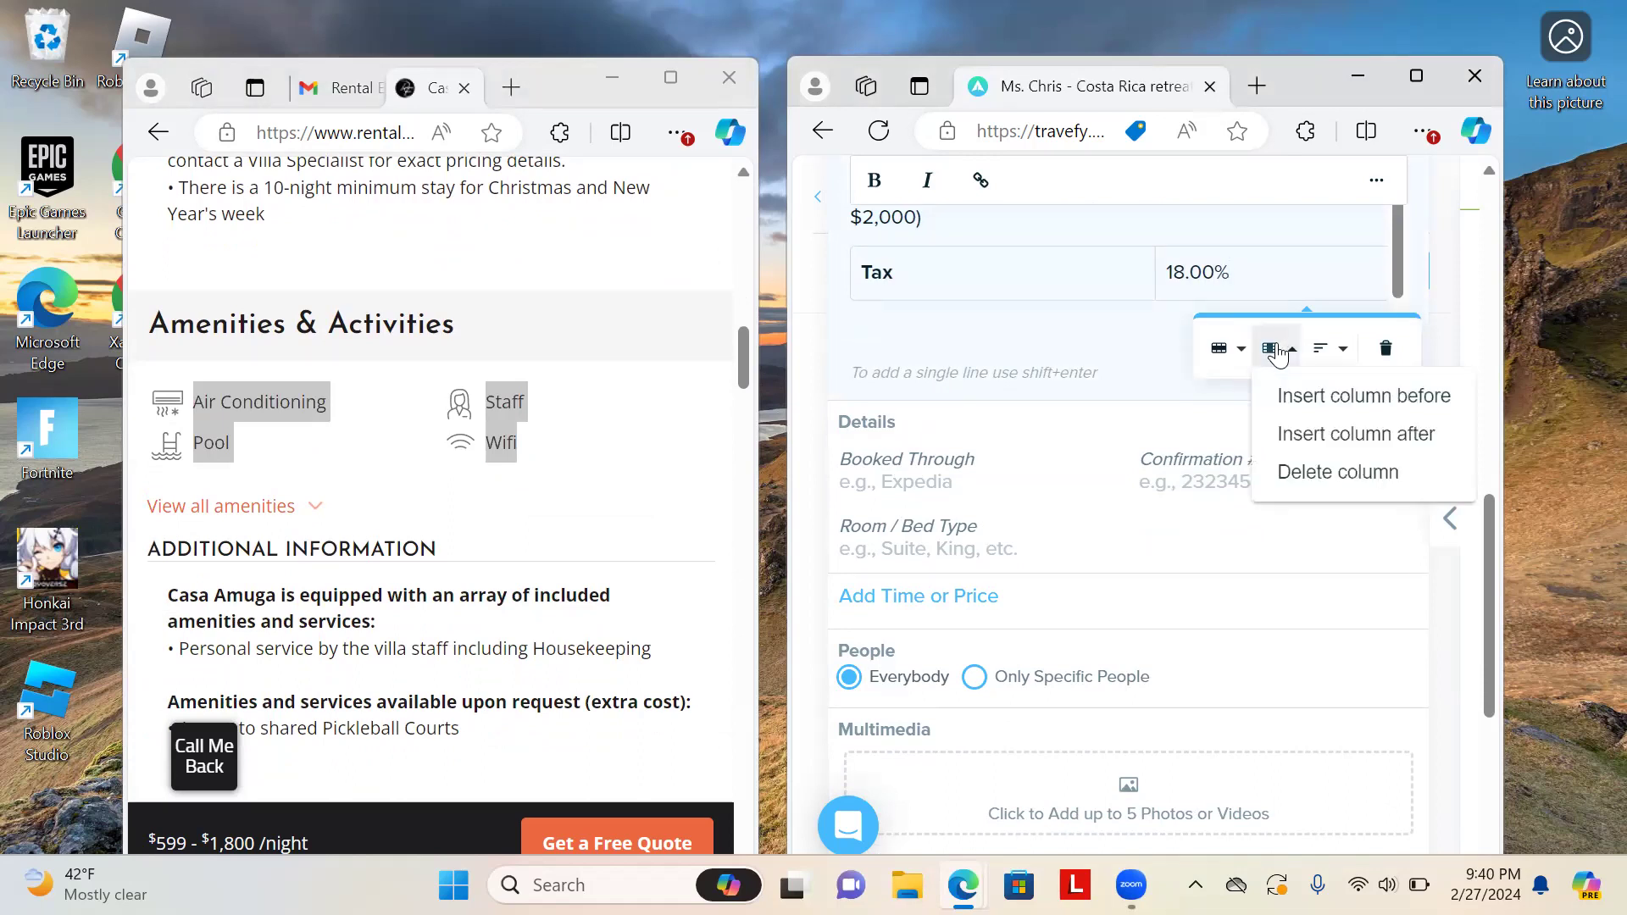
{"action": "right_click", "coordinate": [1287, 471]}
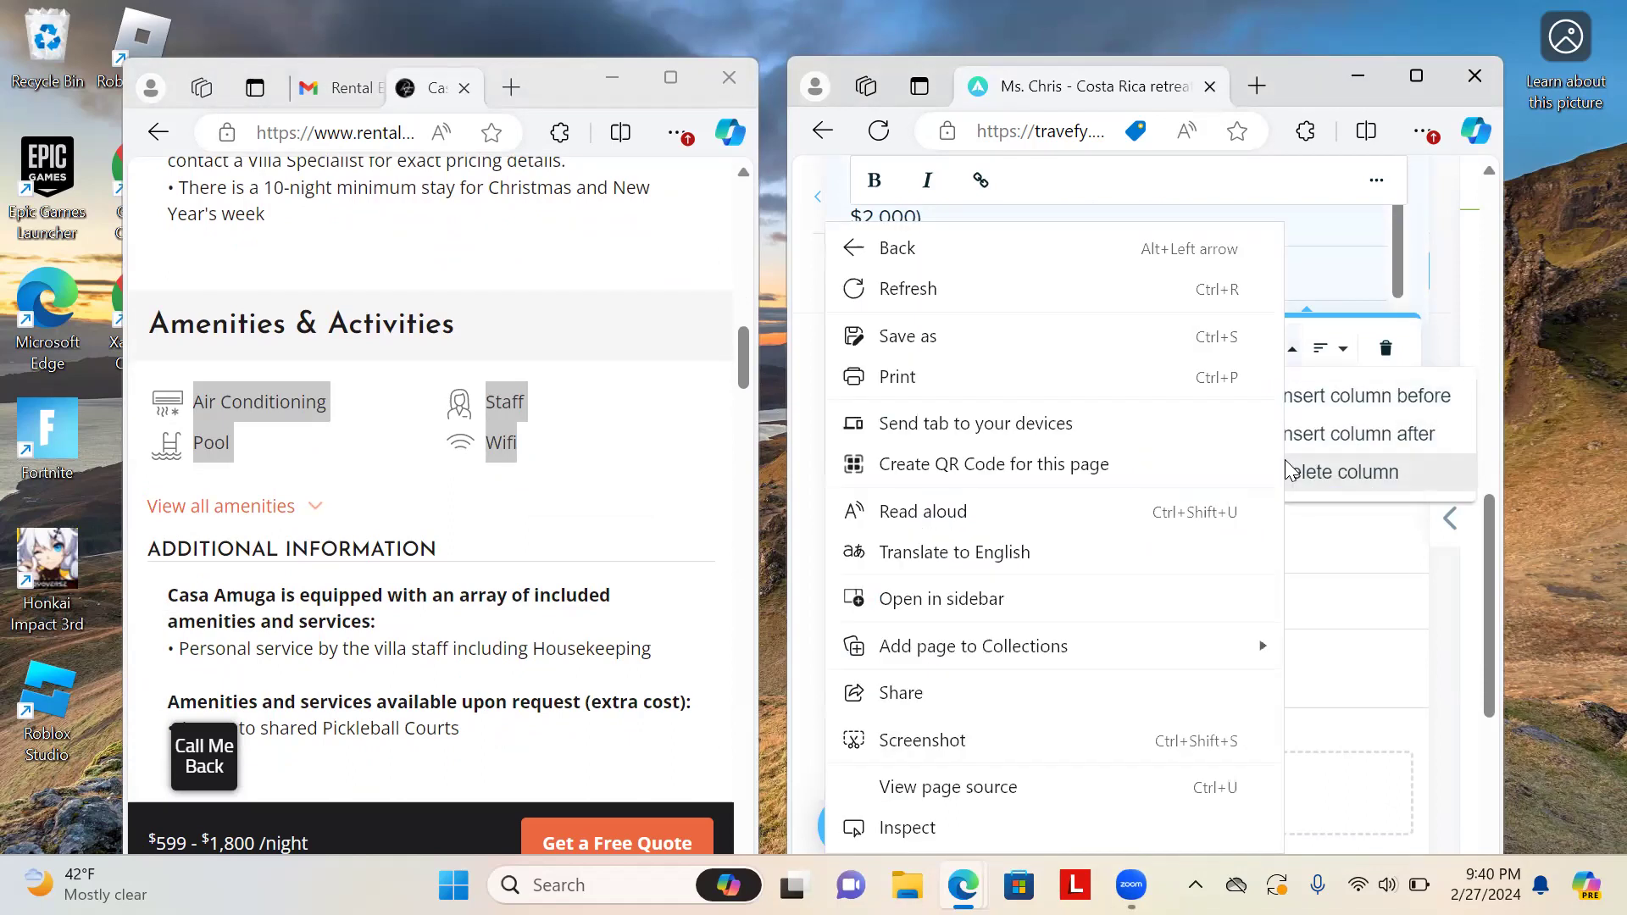
{"action": "key", "text": "Escape"}
{"action": "left_click", "coordinate": [1045, 227]}
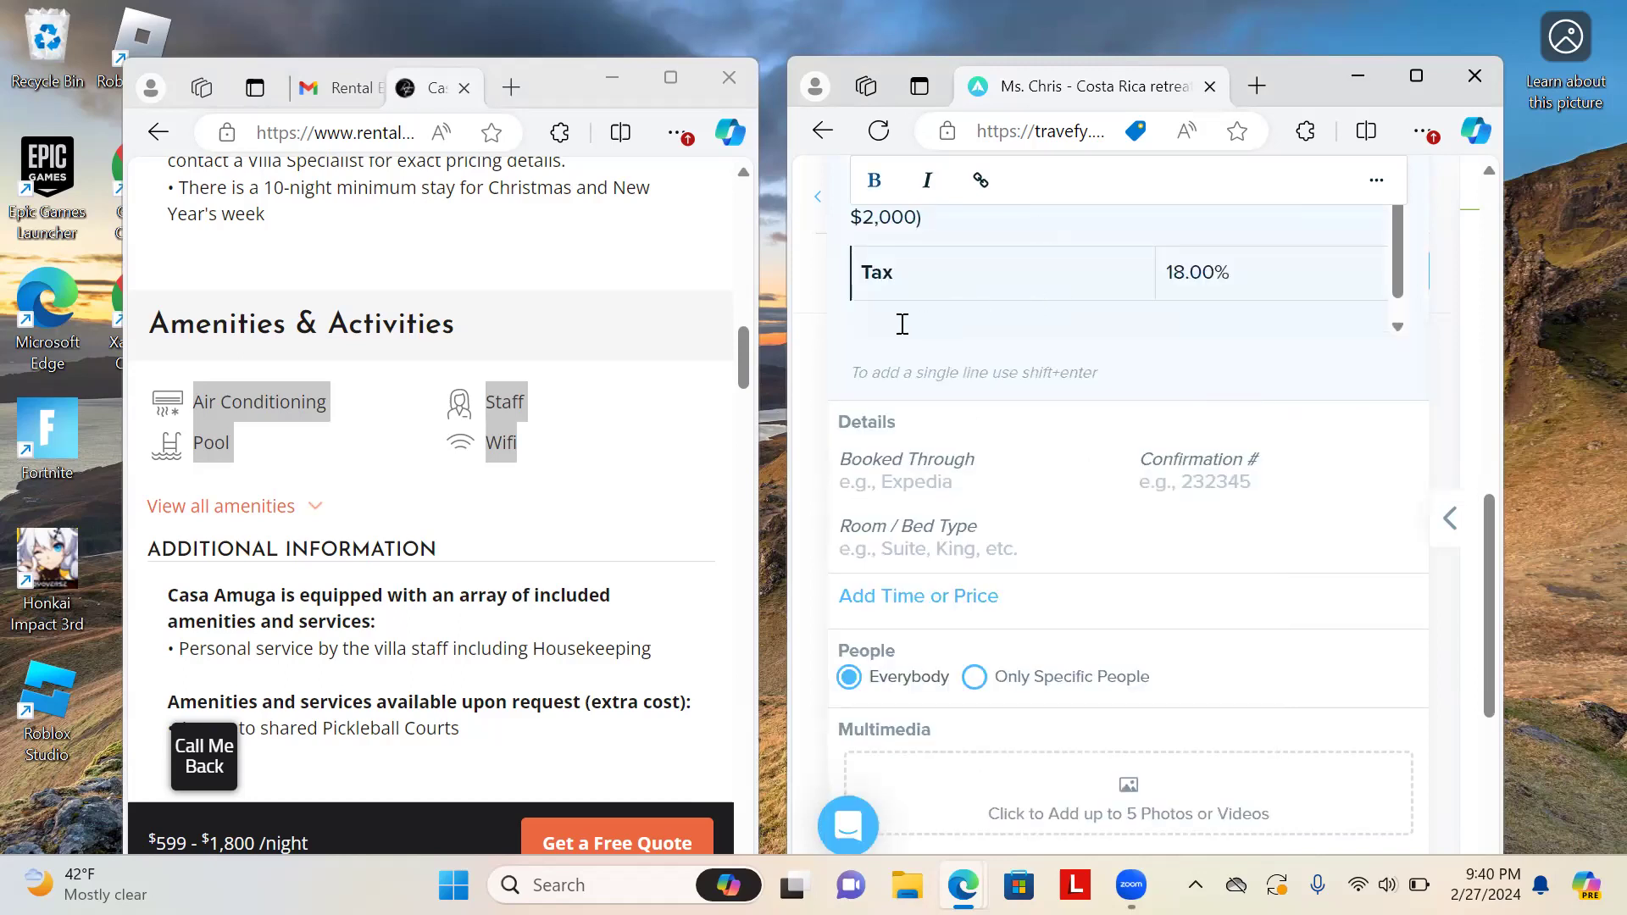
{"action": "key", "text": "Down"}
{"action": "right_click", "coordinate": [502, 303]}
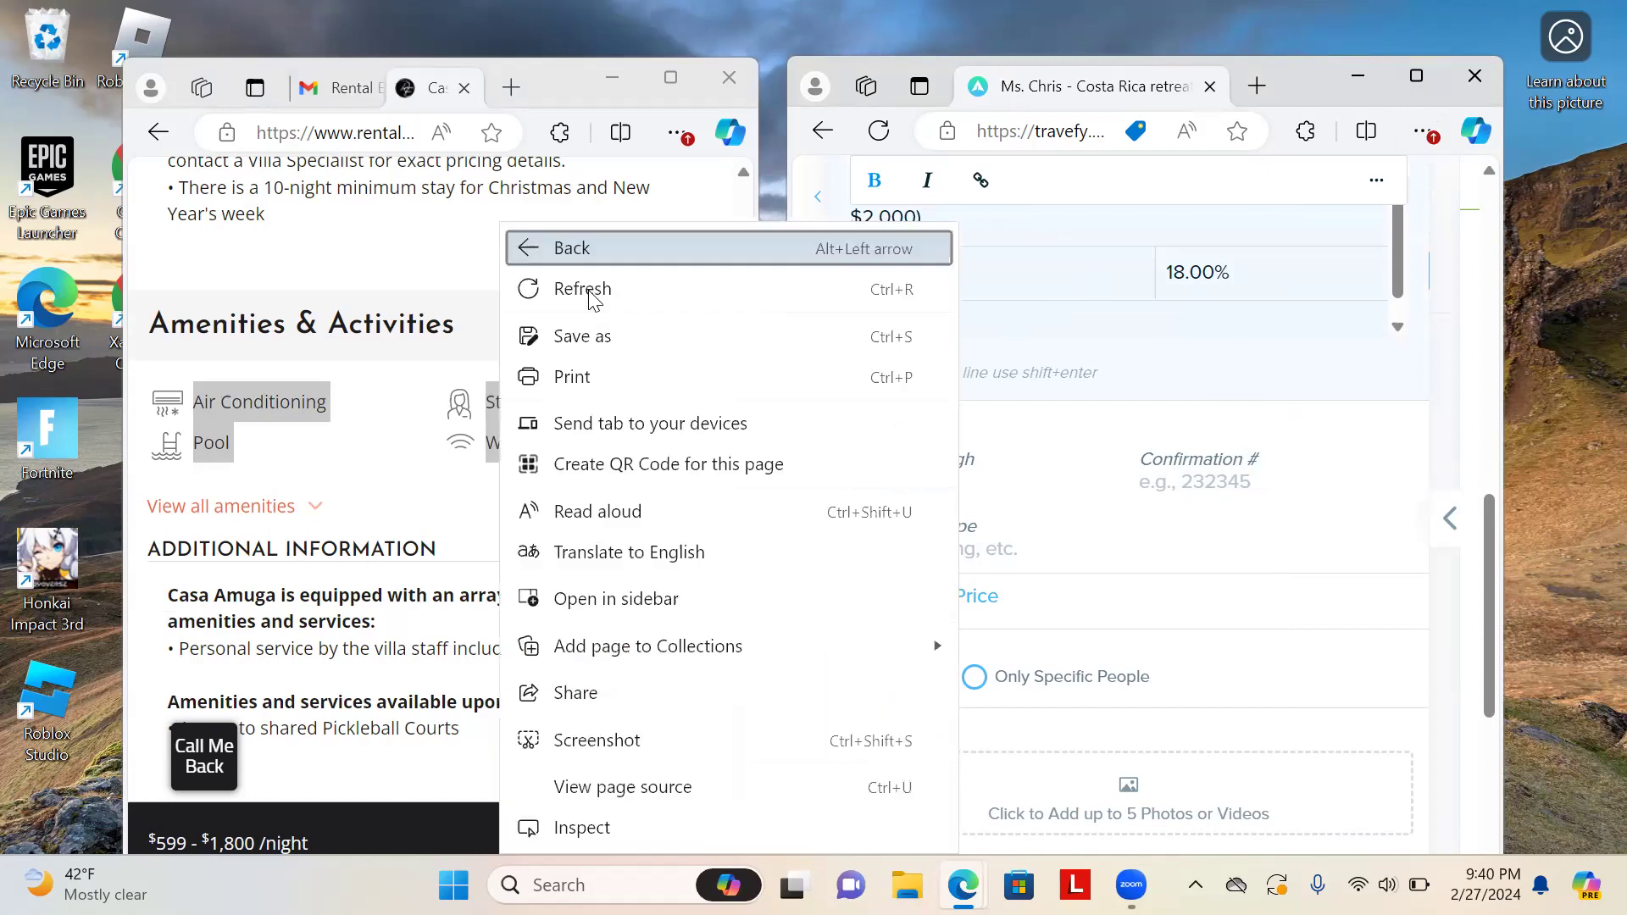
{"action": "left_click", "coordinate": [773, 192]}
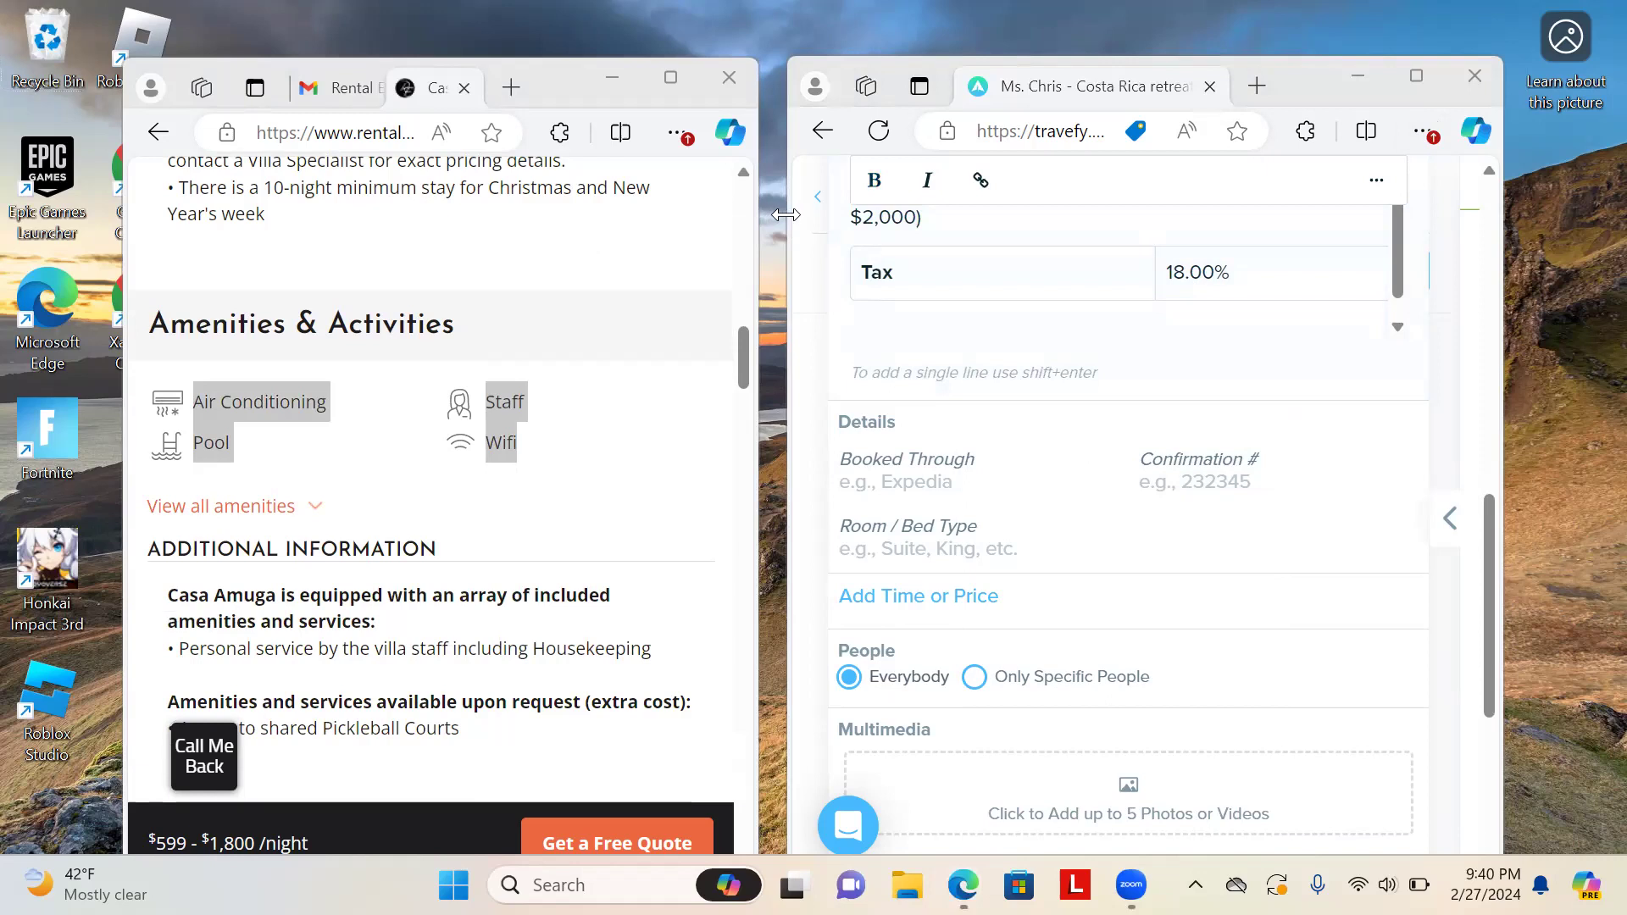
Widen the itinerary window so the Casa Amuga lodging notes have more room
{"action": "left_click_drag", "start_coordinate": [786, 214], "coordinate": [389, 214]}
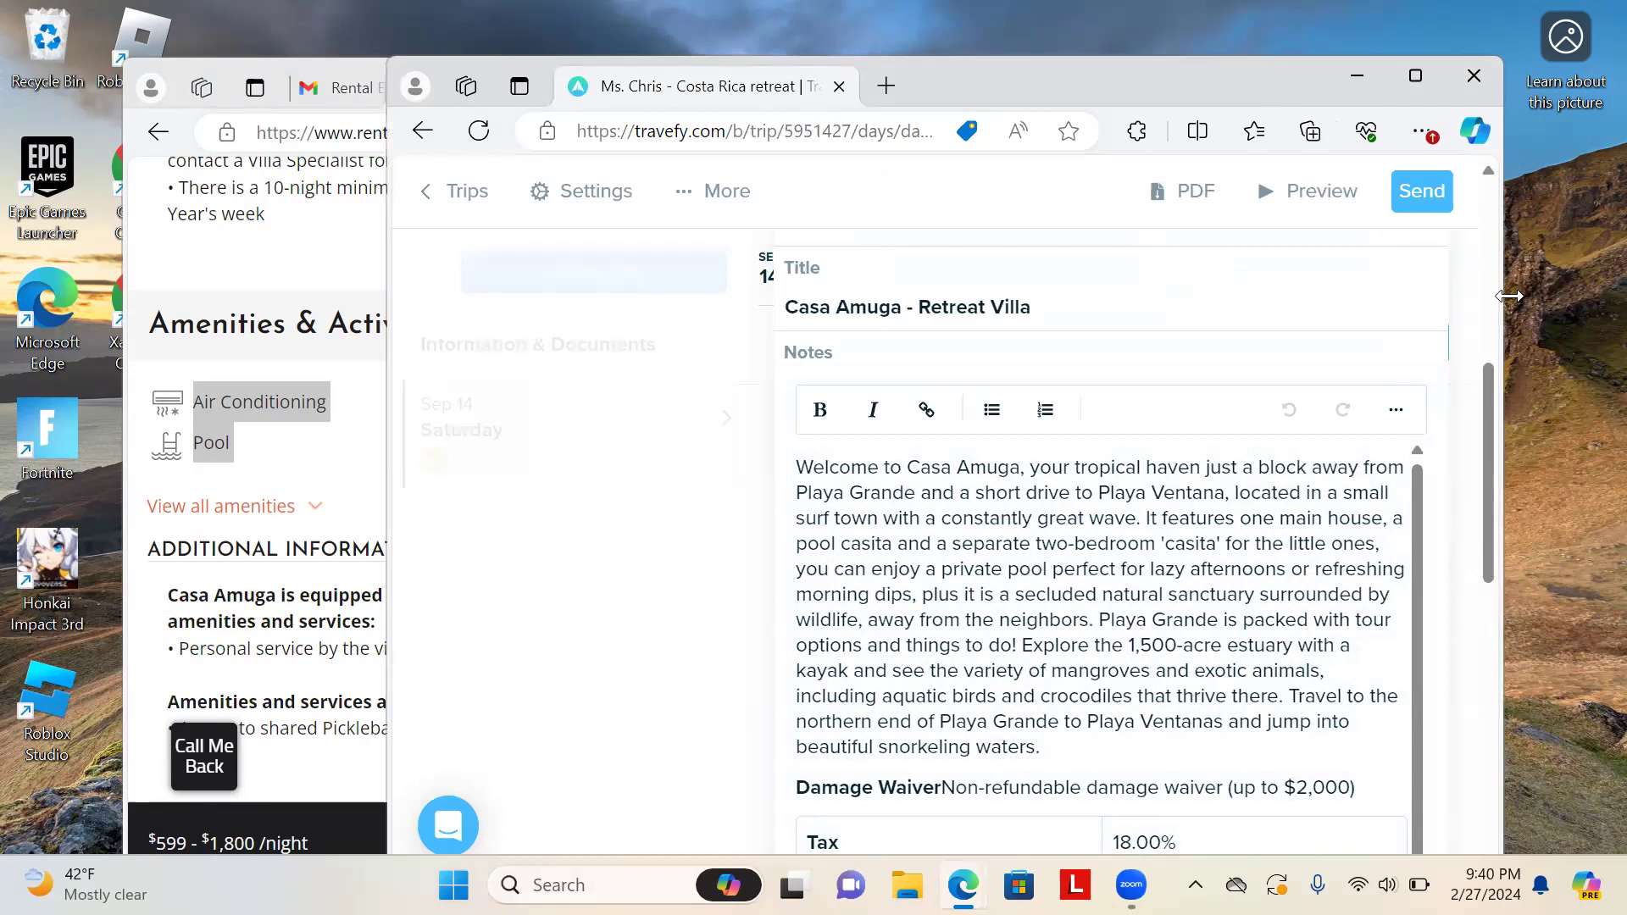
{"action": "scroll", "coordinate": [1255, 369], "scroll_direction": "up", "scroll_amount": 3}
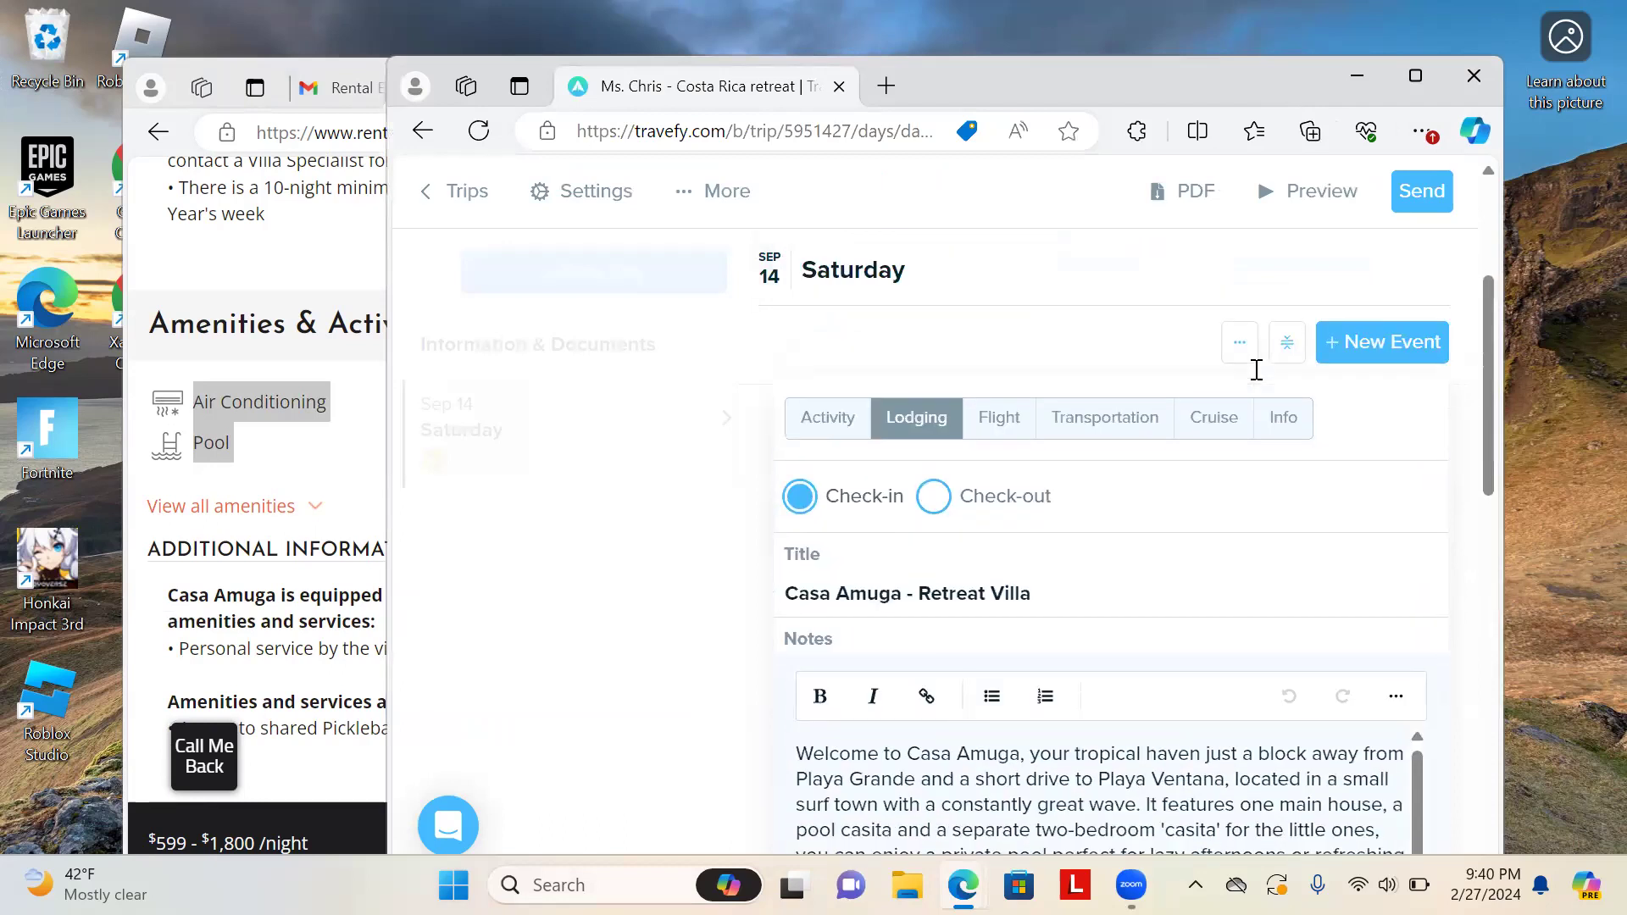
{"action": "scroll", "coordinate": [1256, 370], "scroll_direction": "up", "scroll_amount": 4}
{"action": "scroll", "coordinate": [1258, 373], "scroll_direction": "down", "scroll_amount": 8}
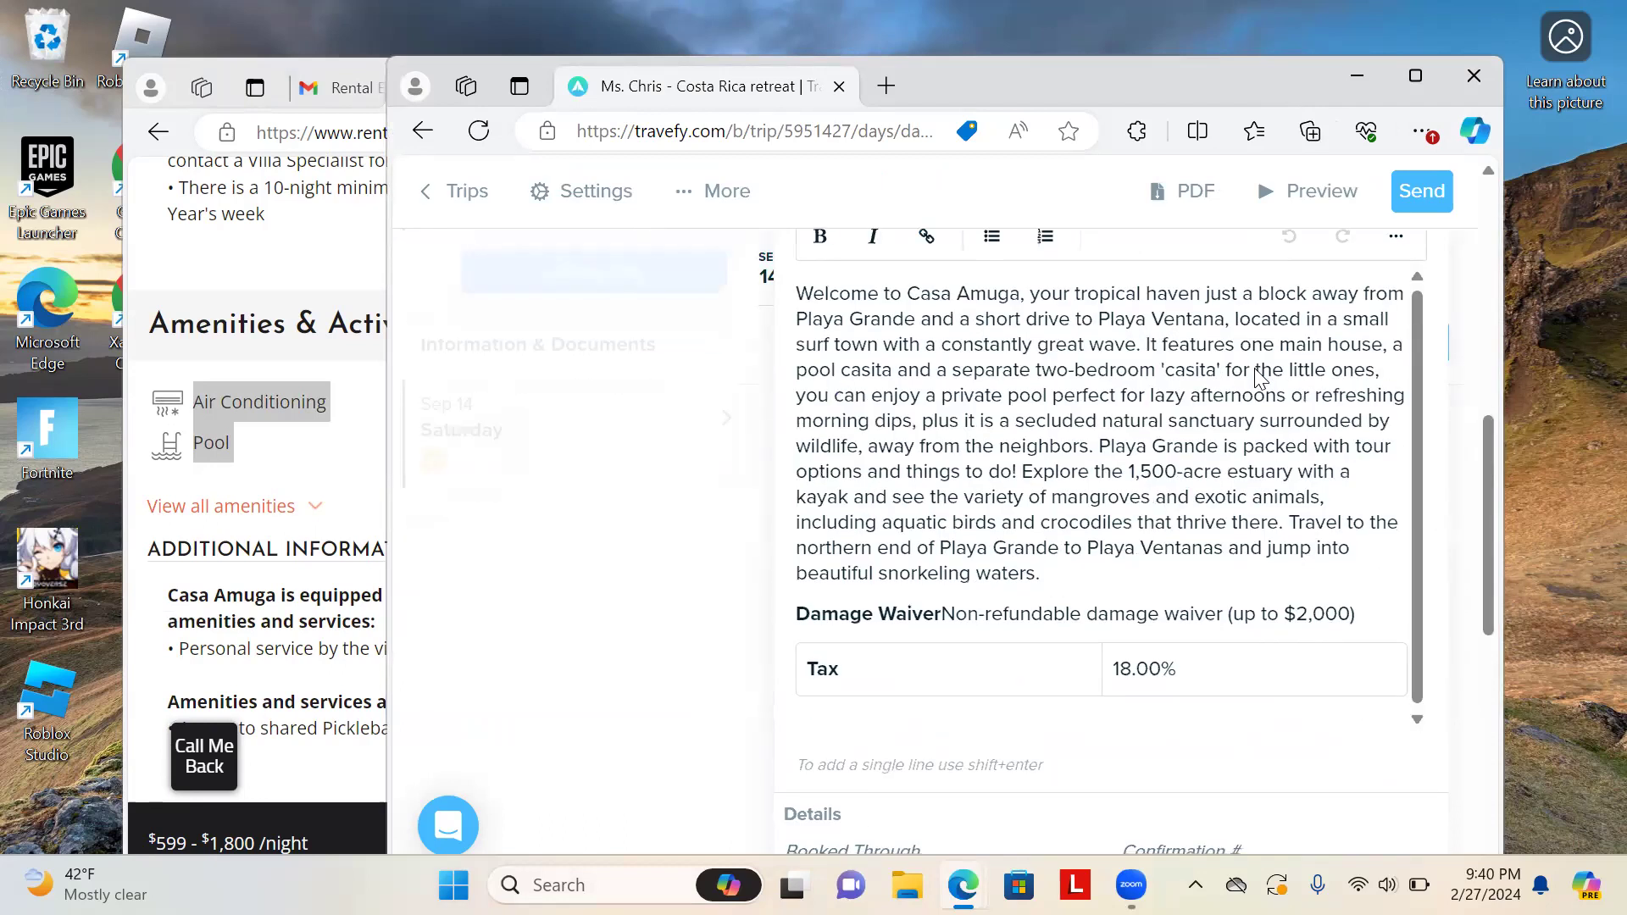
Paste the Air Conditioning, Pool, Staff and Wifi list into the notes between the damage waiver text and the tax table
{"action": "right_click", "coordinate": [1404, 660]}
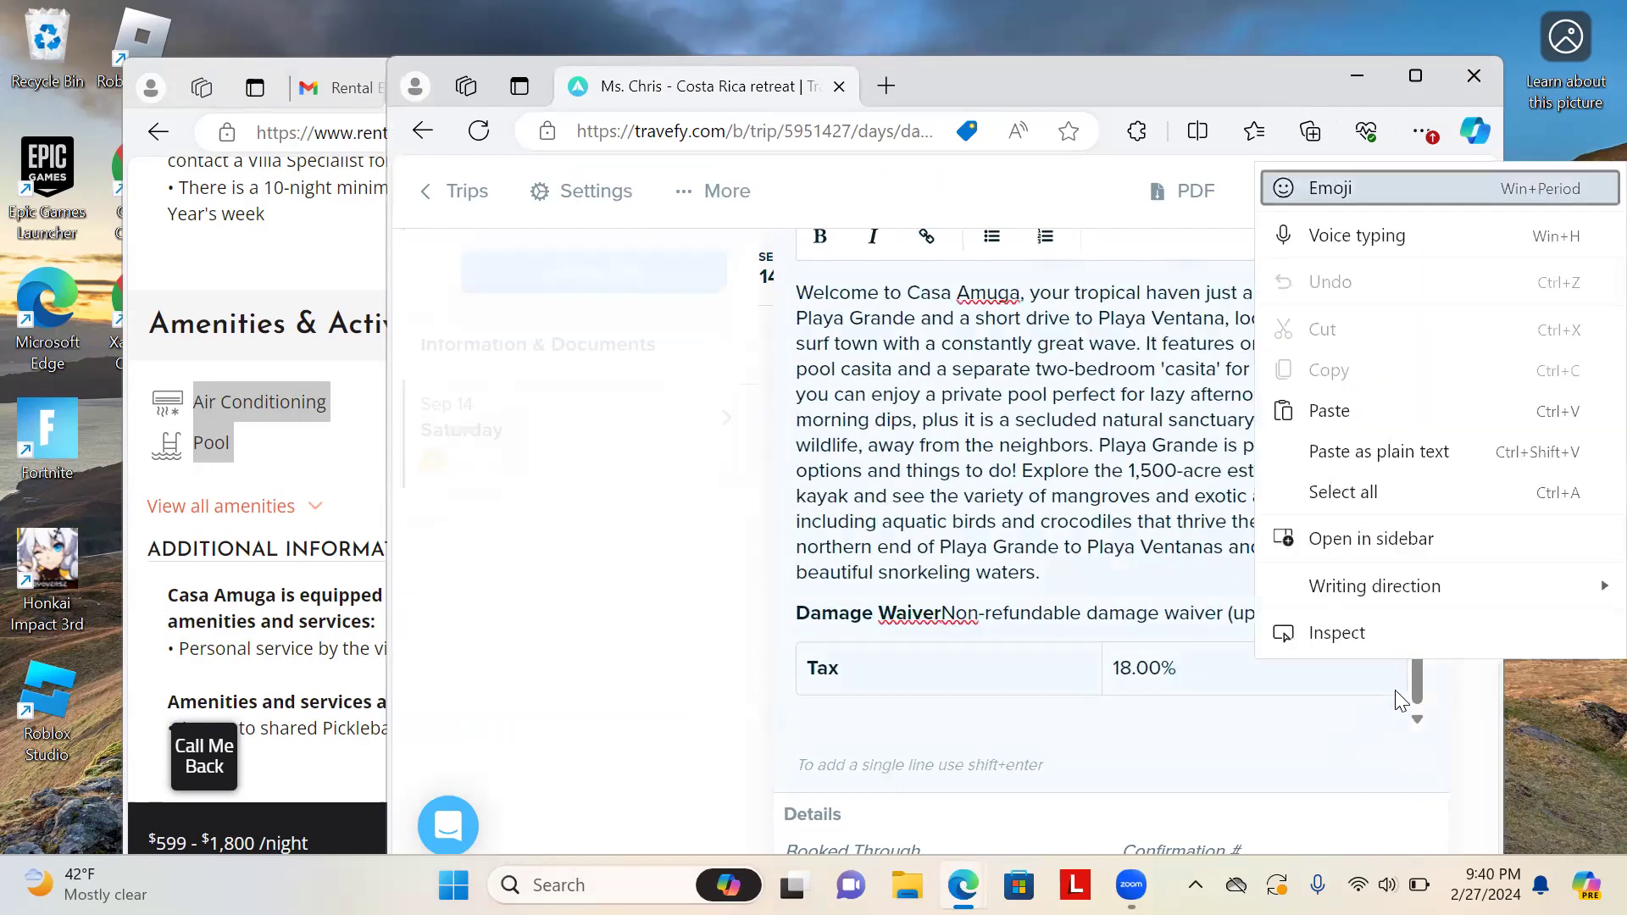
{"action": "key", "text": "Return"}
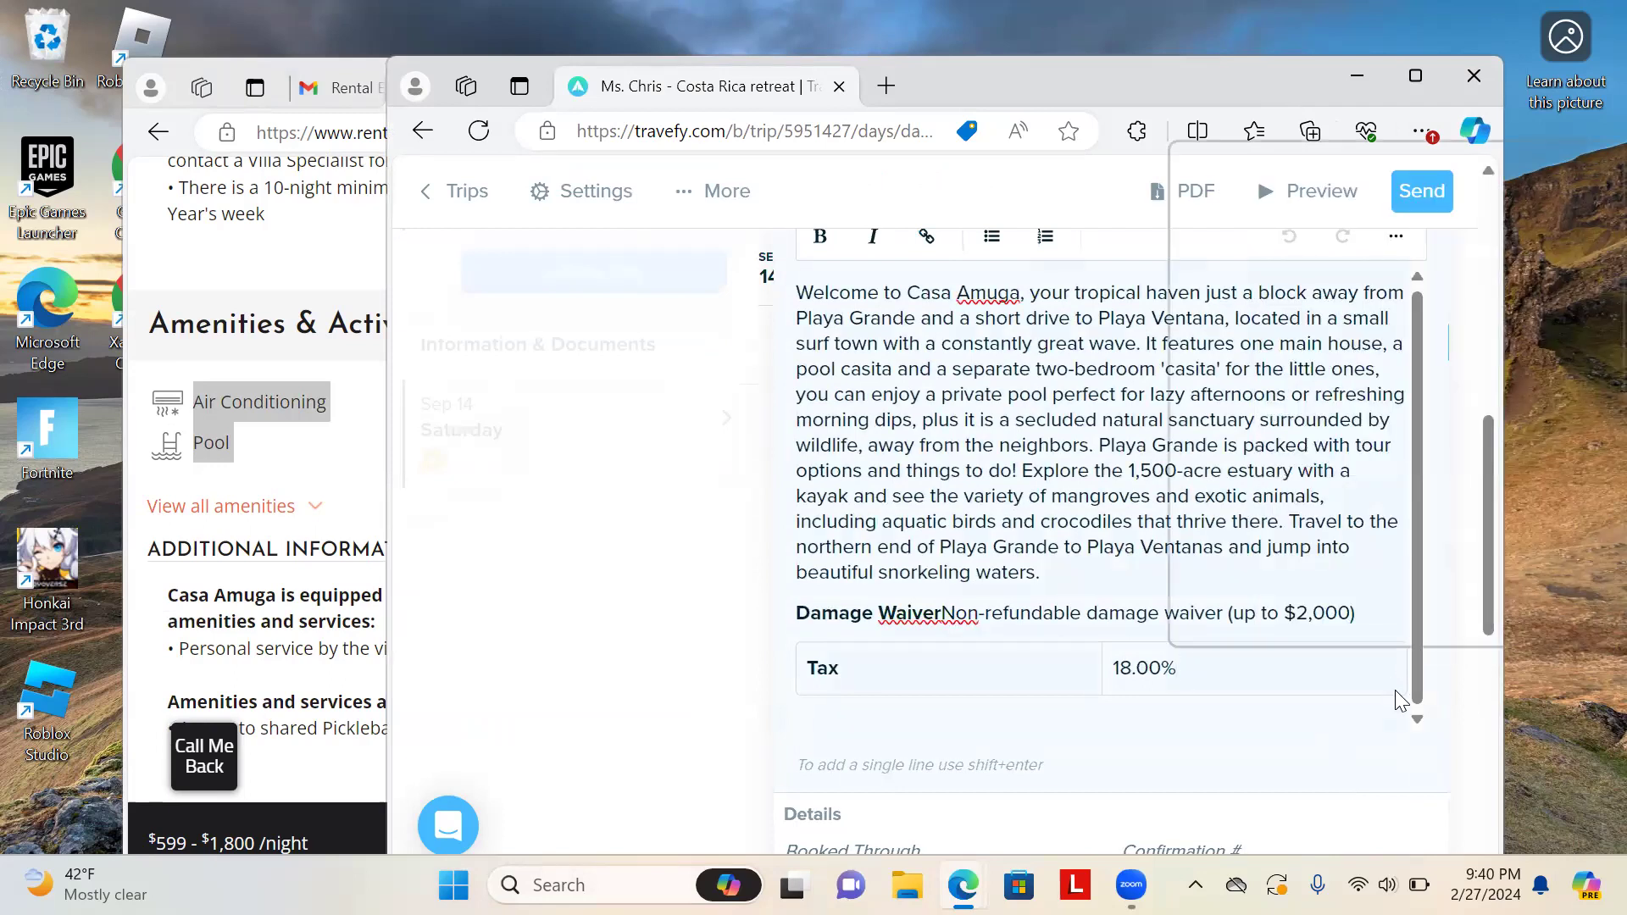
{"action": "left_click", "coordinate": [1345, 679]}
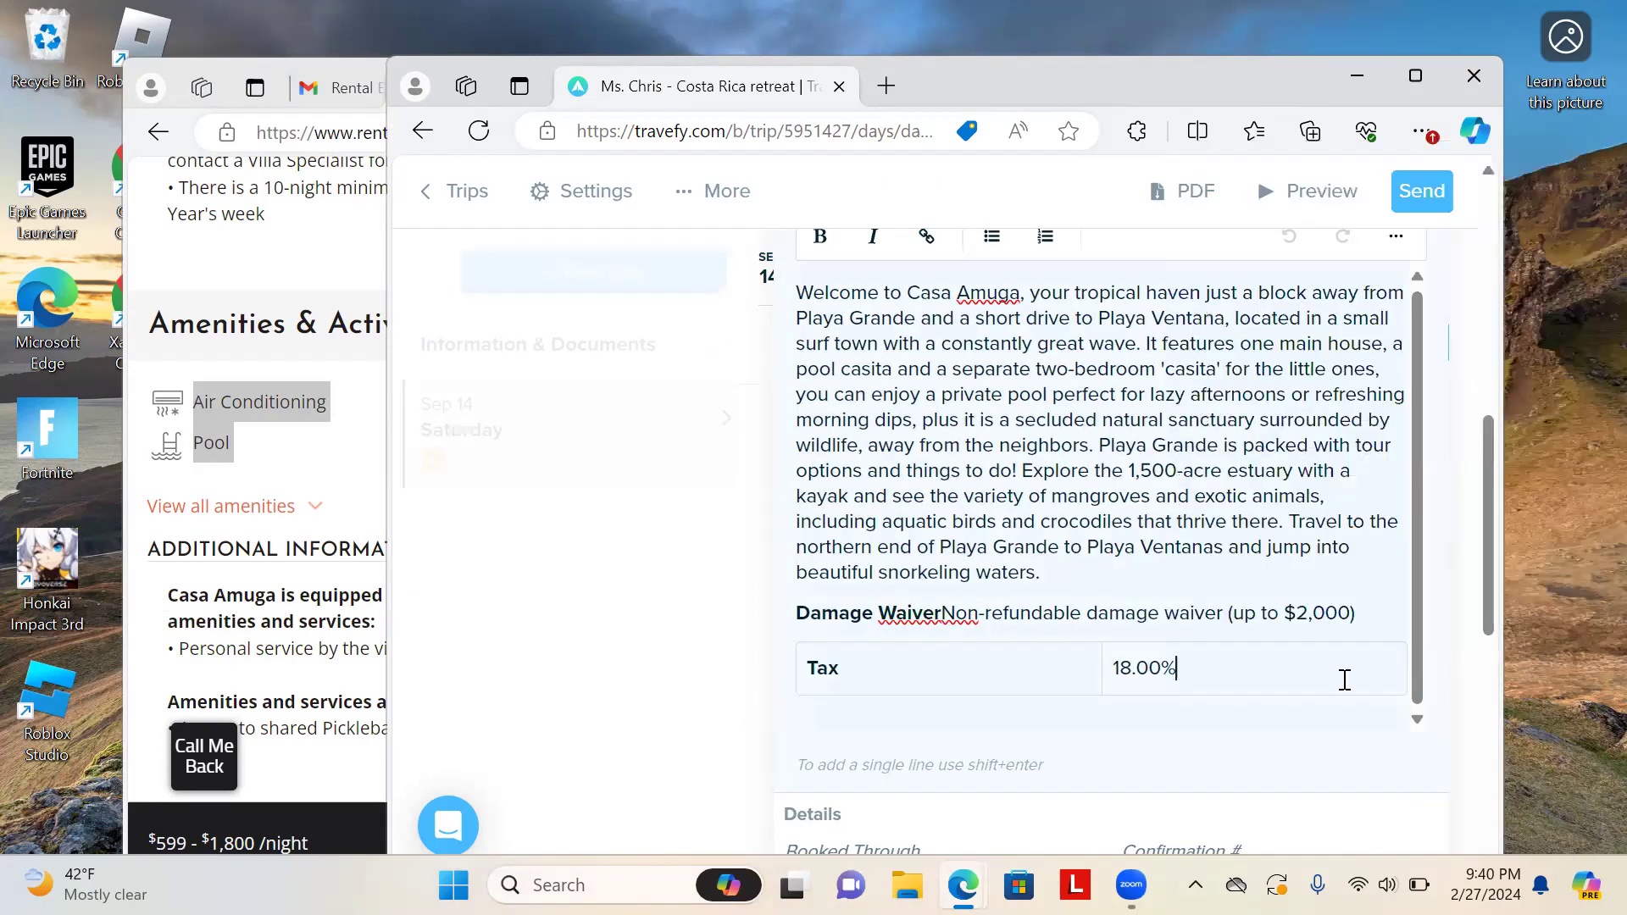
{"action": "left_click", "coordinate": [1407, 663]}
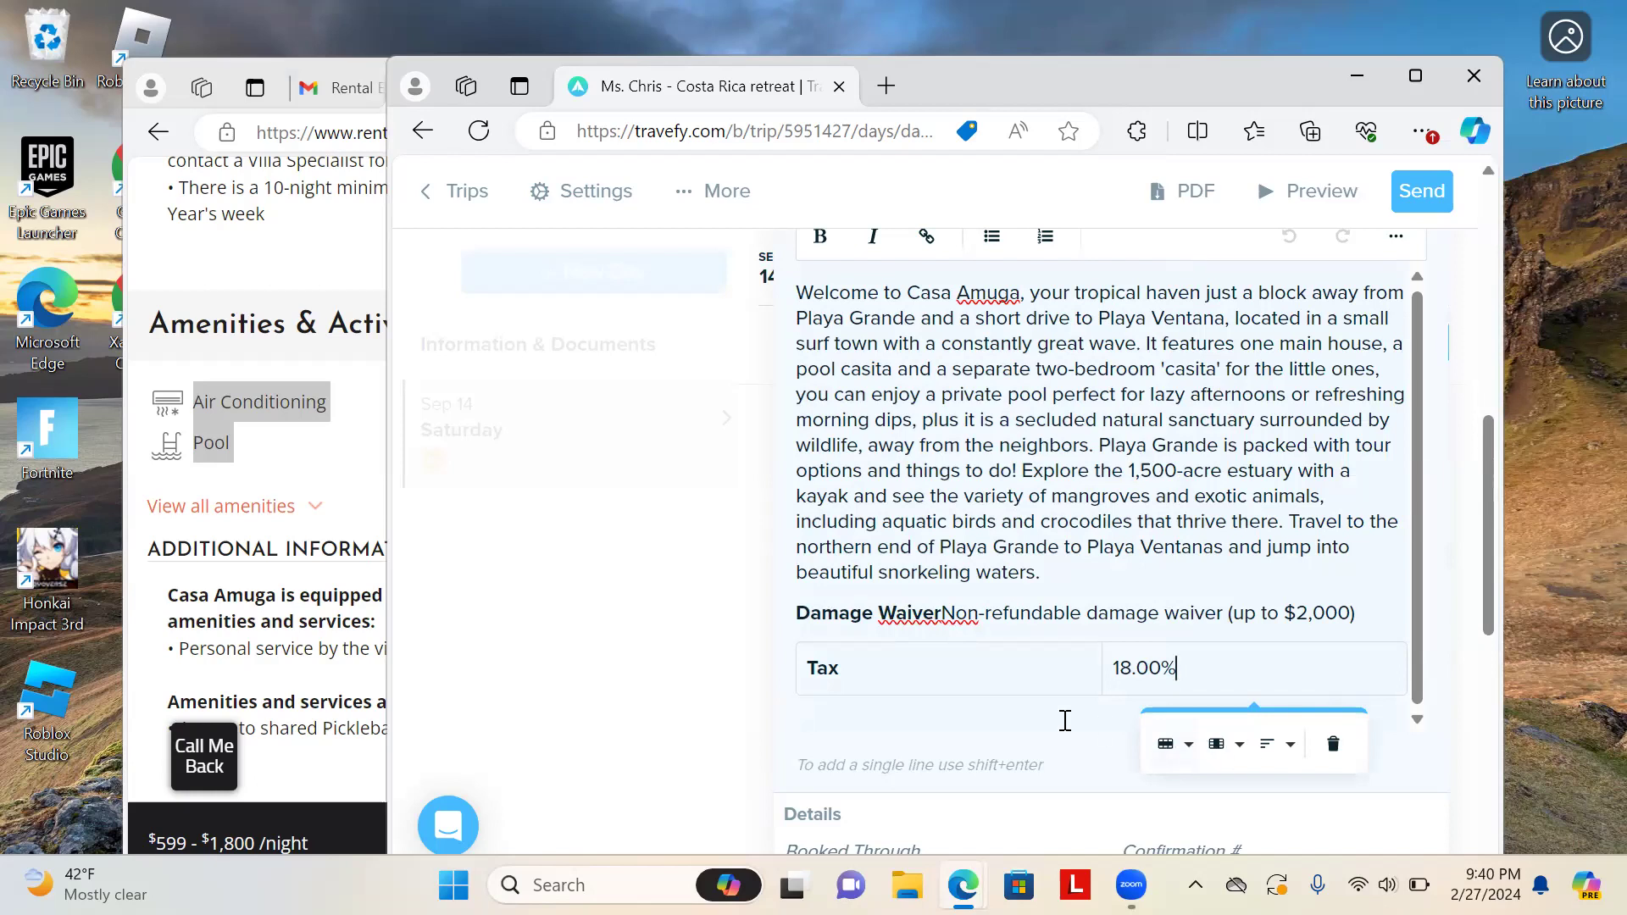
{"action": "left_click", "coordinate": [1031, 717]}
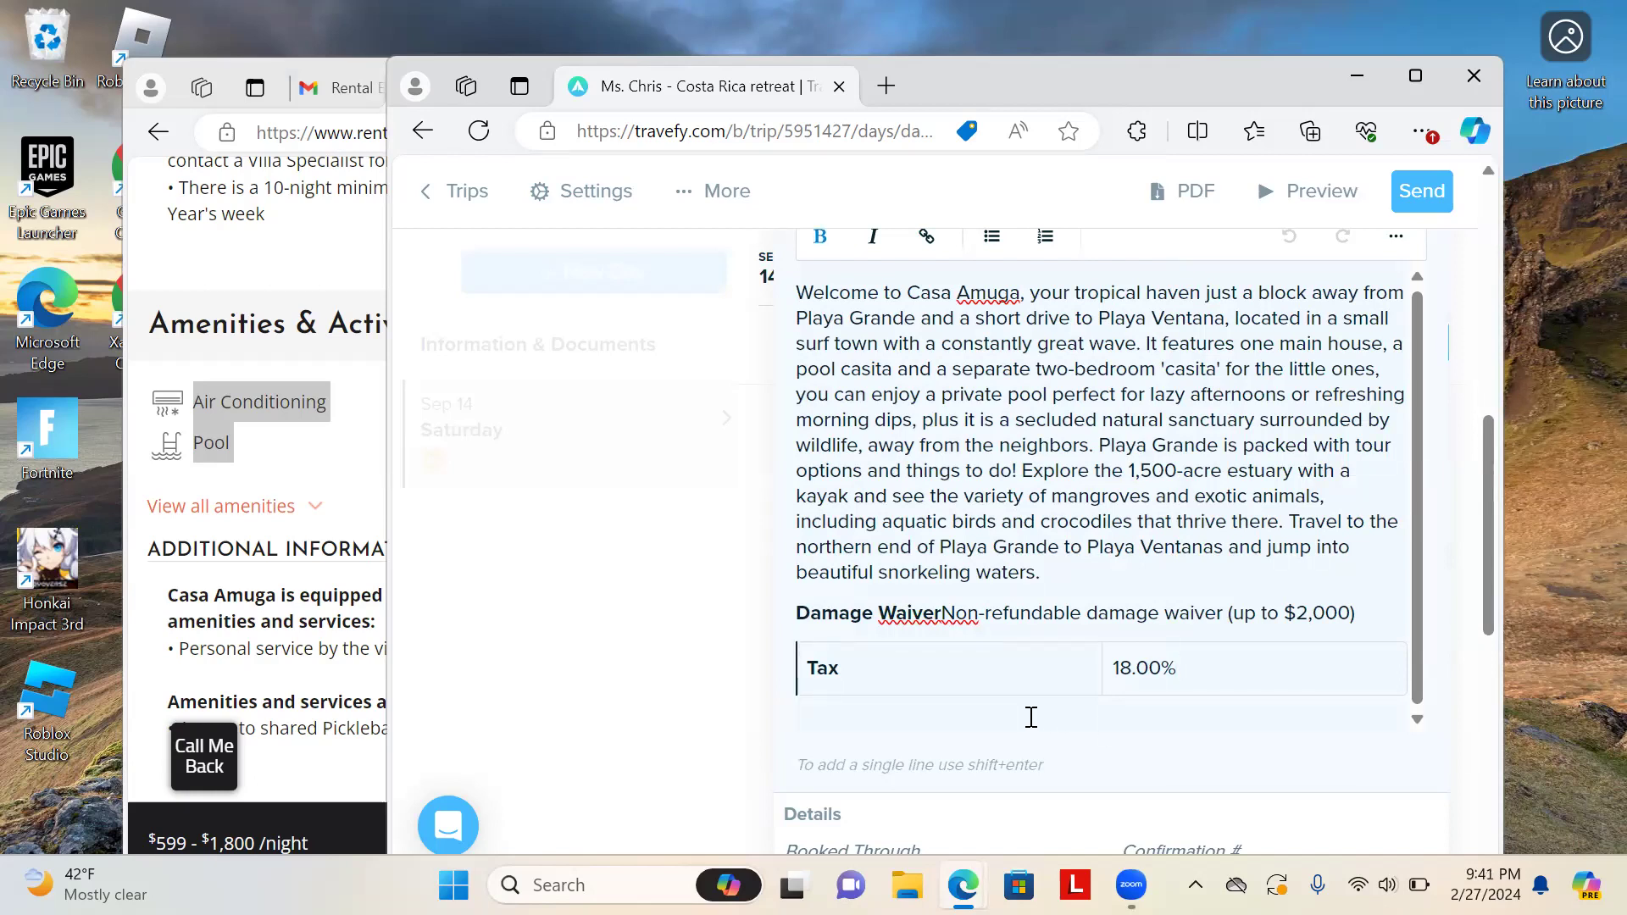
{"action": "type", "text": "Air Conditioning Pool Staff Wifi"}
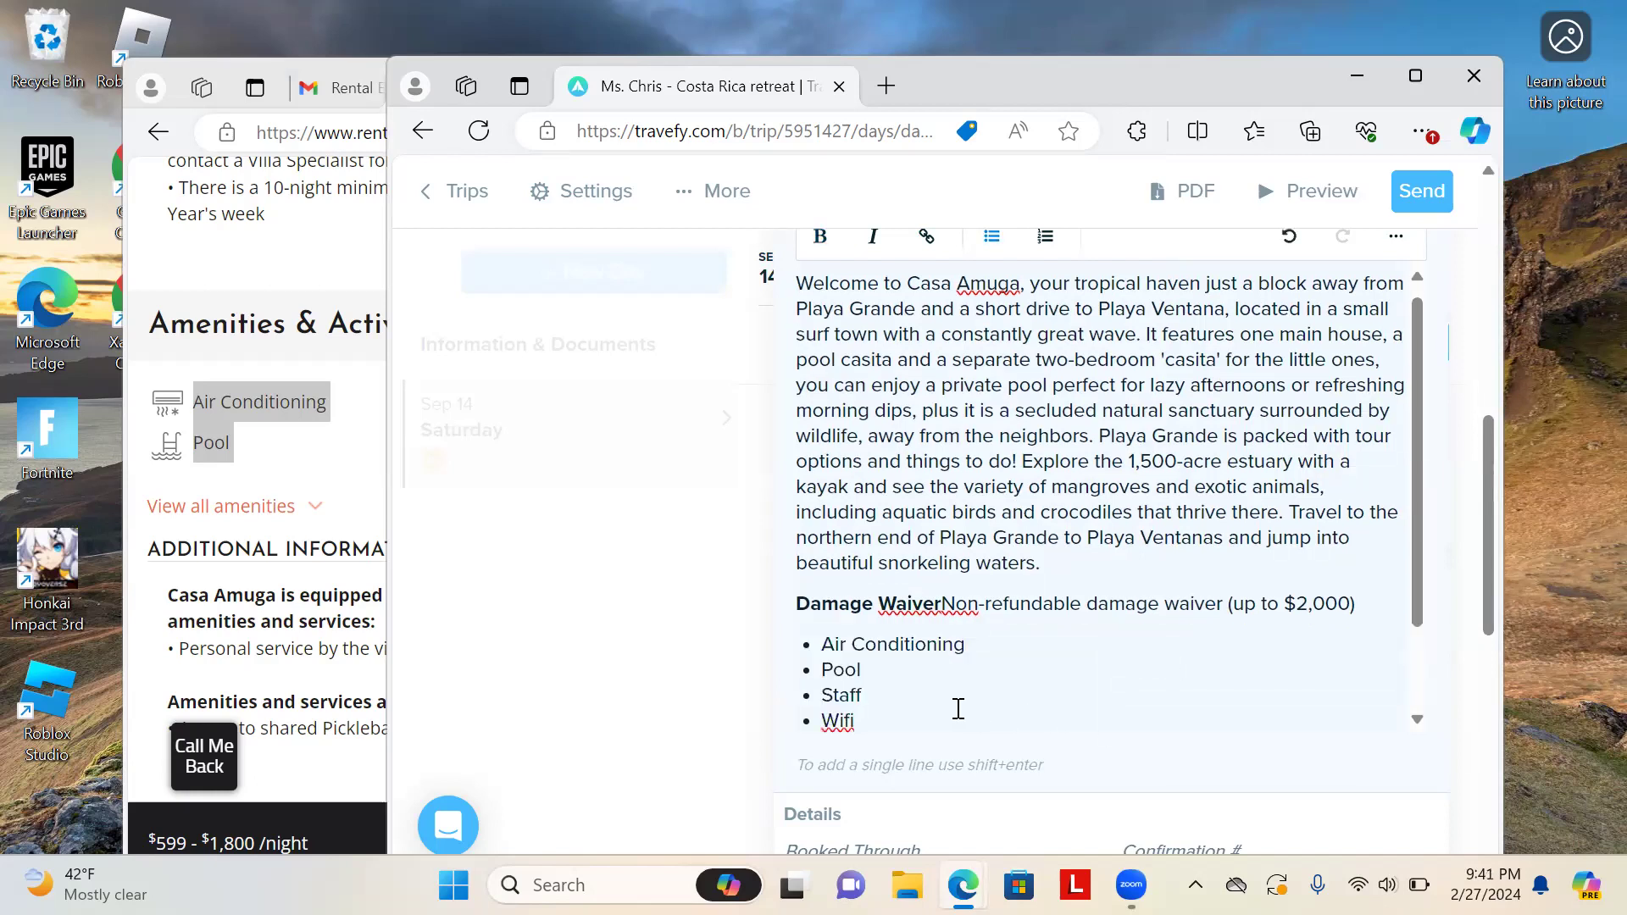
Review the pasted amenities bullets, their list formatting and their position relative to the tax table in the notes
{"action": "scroll", "coordinate": [949, 700], "scroll_direction": "down", "scroll_amount": 1}
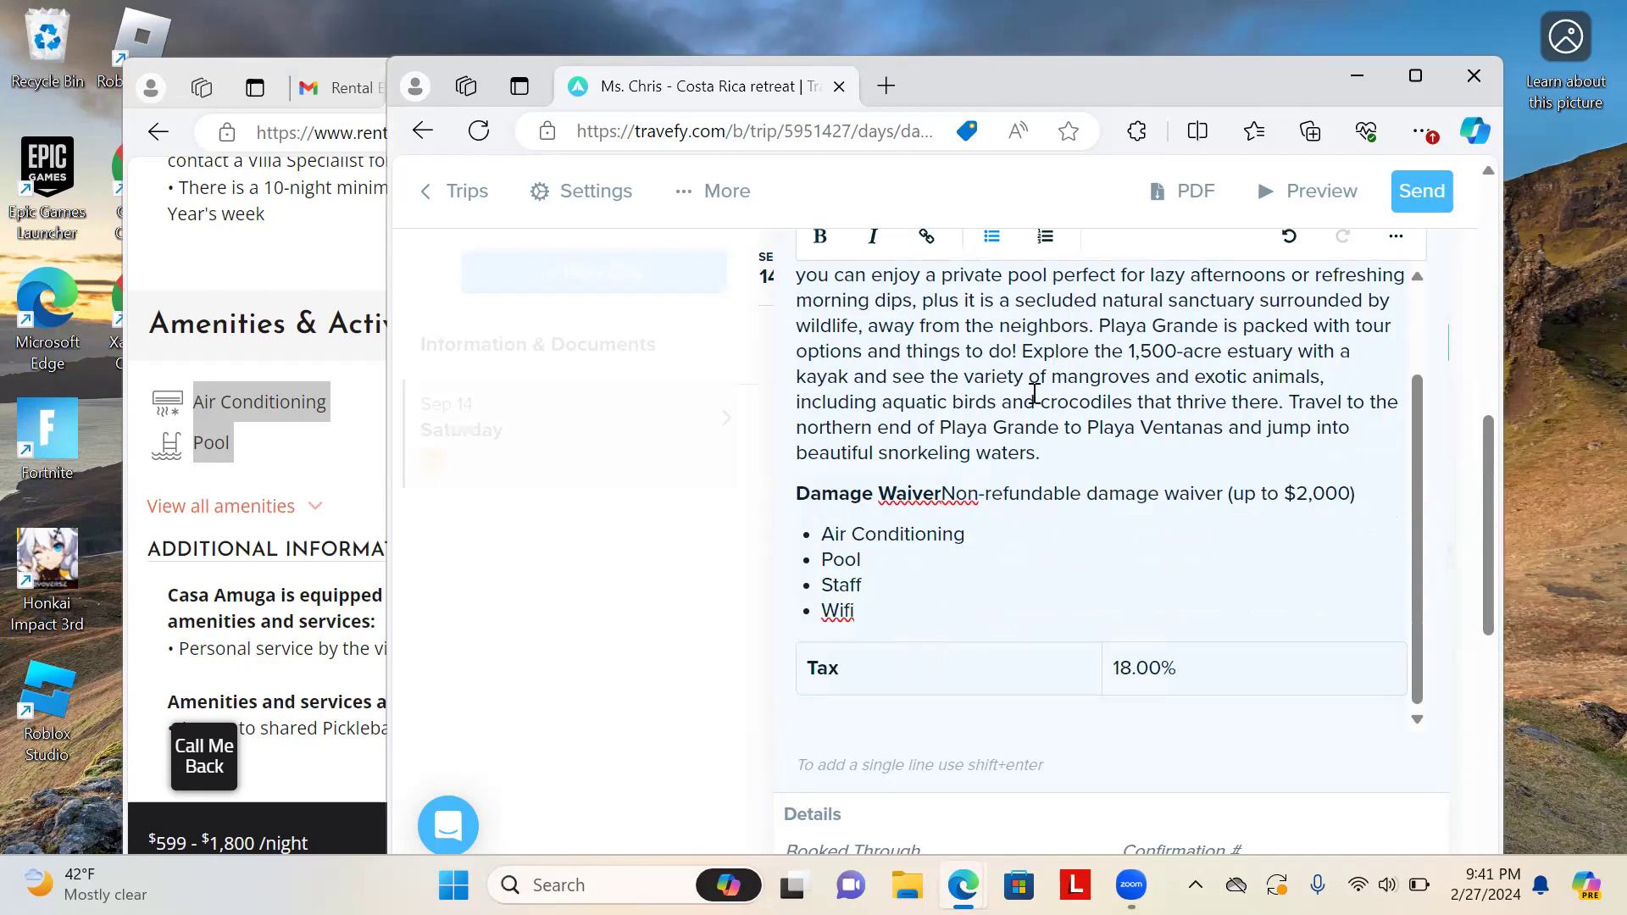
{"action": "scroll", "coordinate": [1034, 394], "scroll_direction": "up", "scroll_amount": 1}
{"action": "scroll", "coordinate": [1033, 394], "scroll_direction": "up", "scroll_amount": 2}
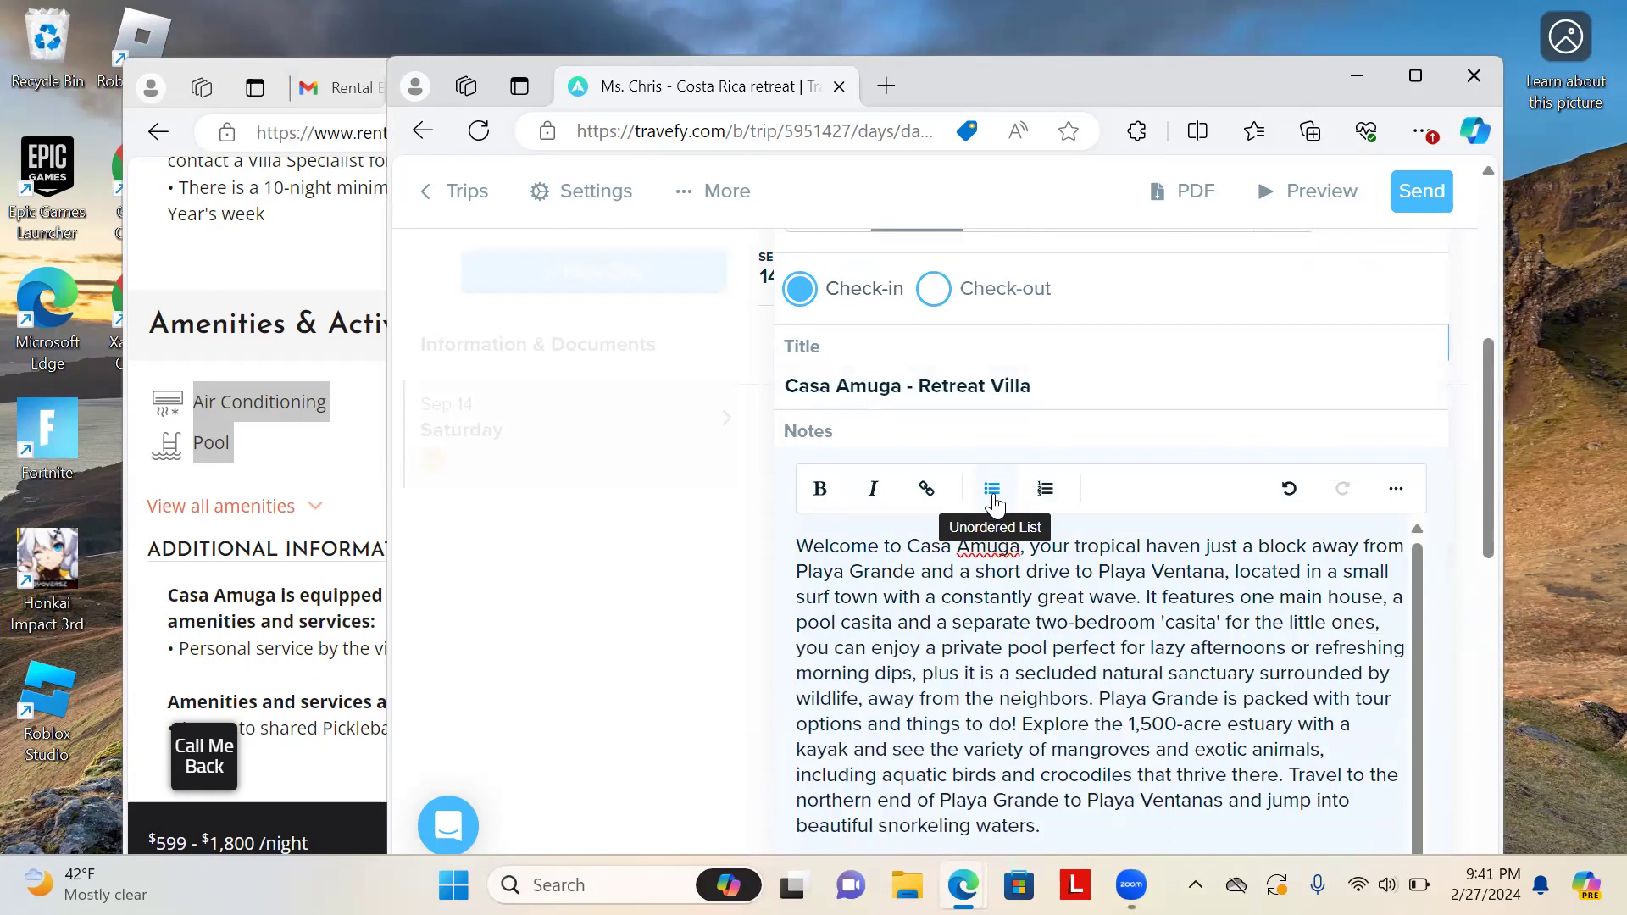
{"action": "scroll", "coordinate": [1017, 560], "scroll_direction": "down", "scroll_amount": 1}
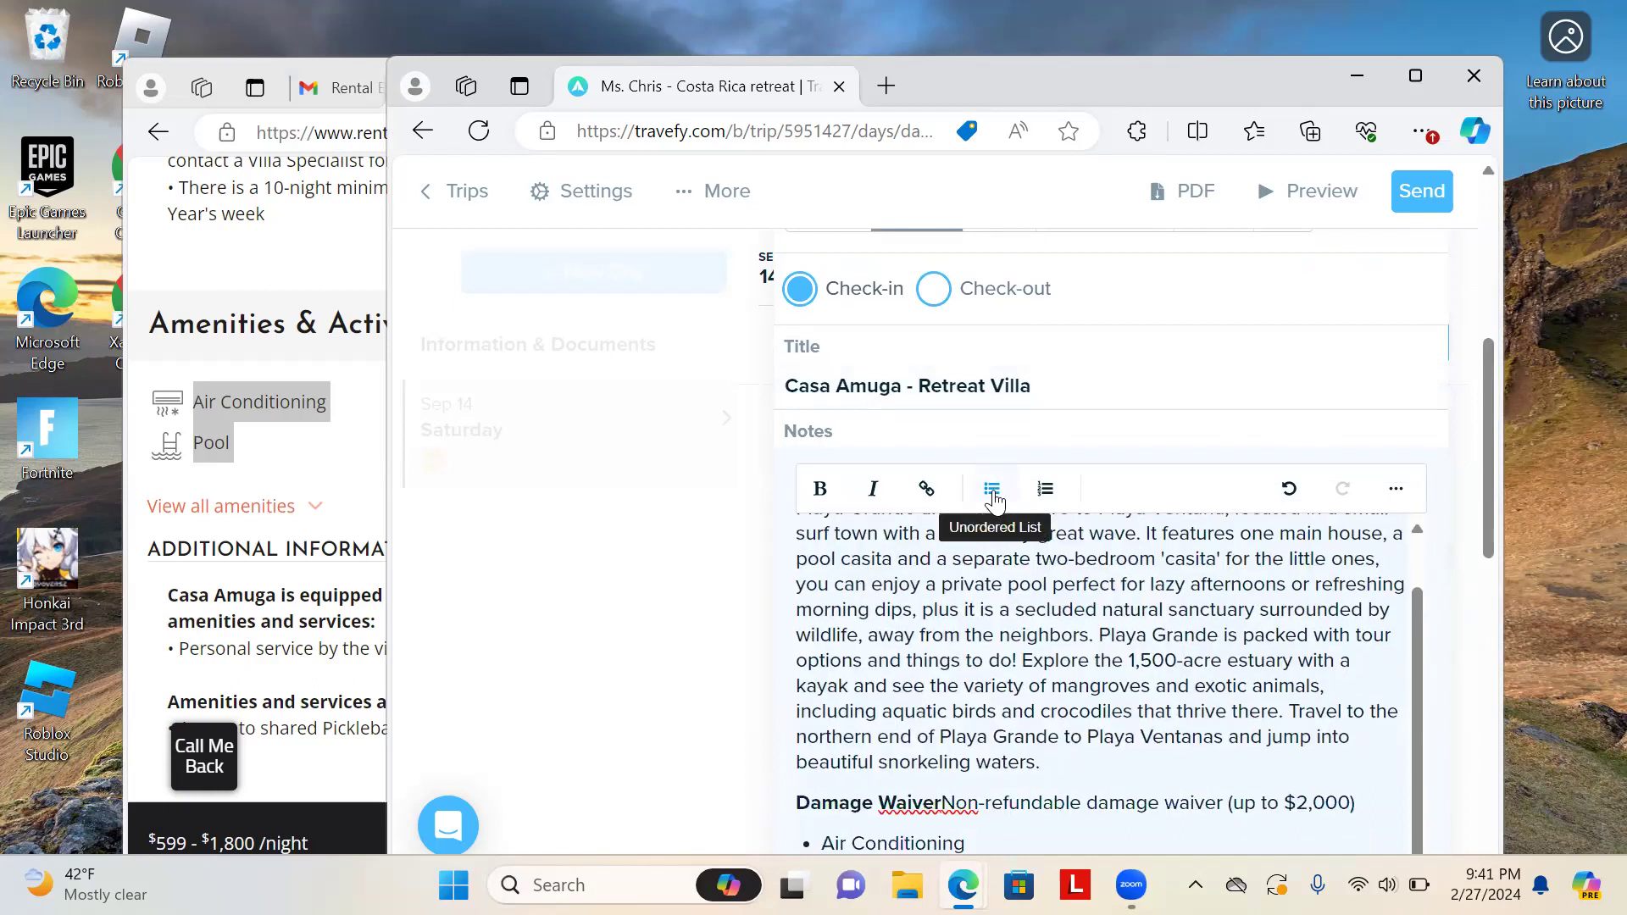
{"action": "right_click", "coordinate": [995, 499]}
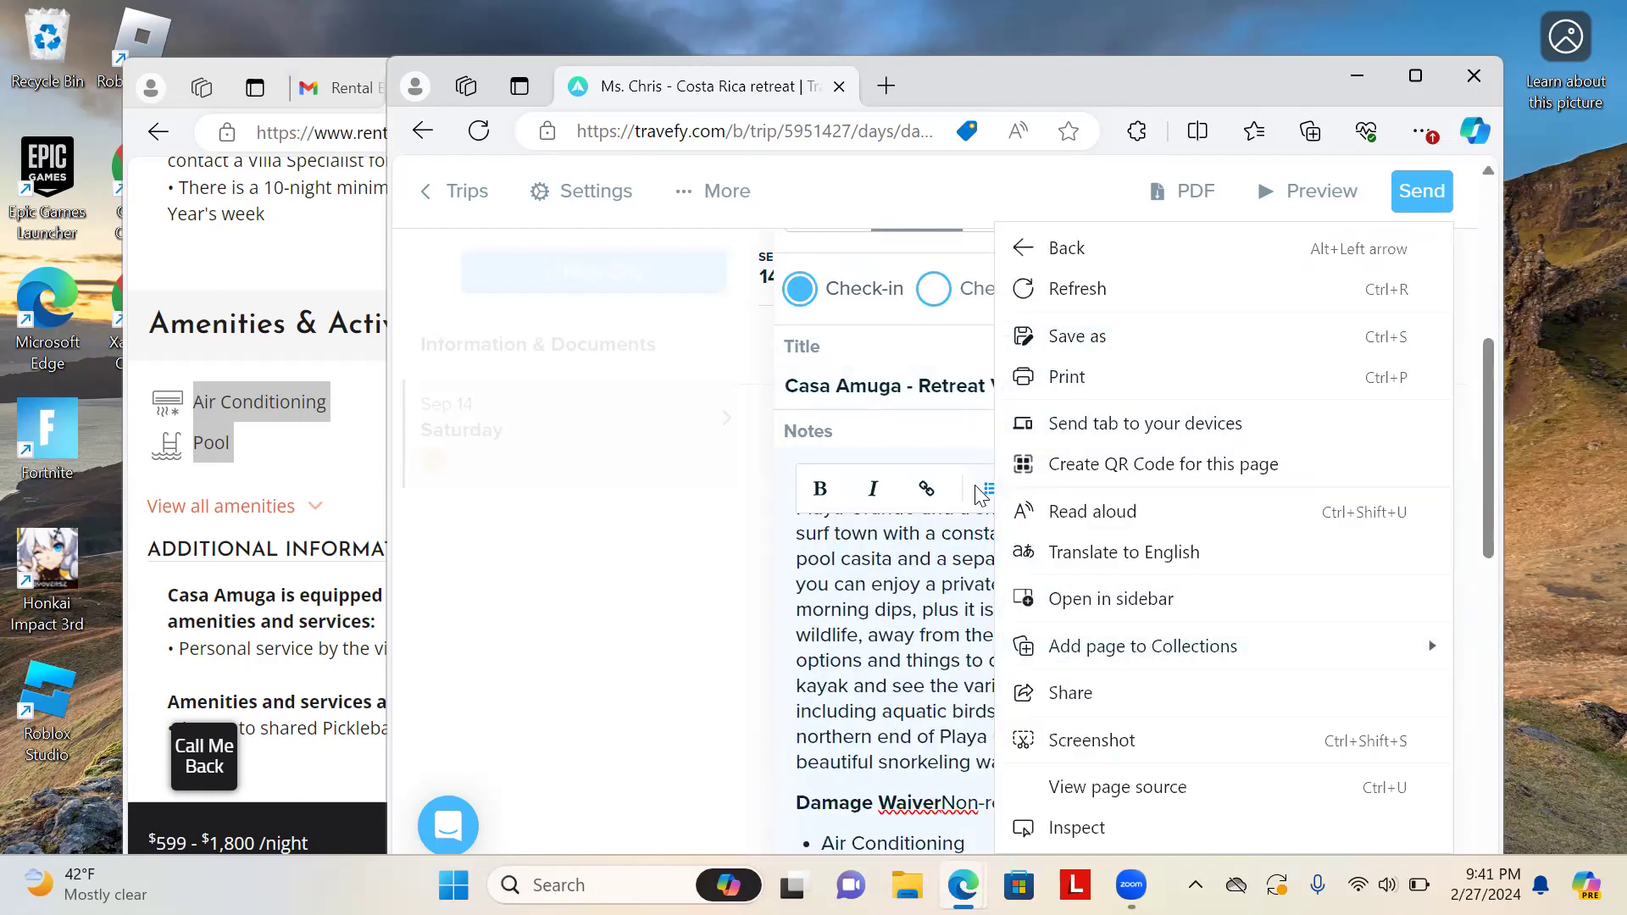
{"action": "key", "text": "Escape"}
{"action": "scroll", "coordinate": [1110, 644], "scroll_direction": "down", "scroll_amount": 3}
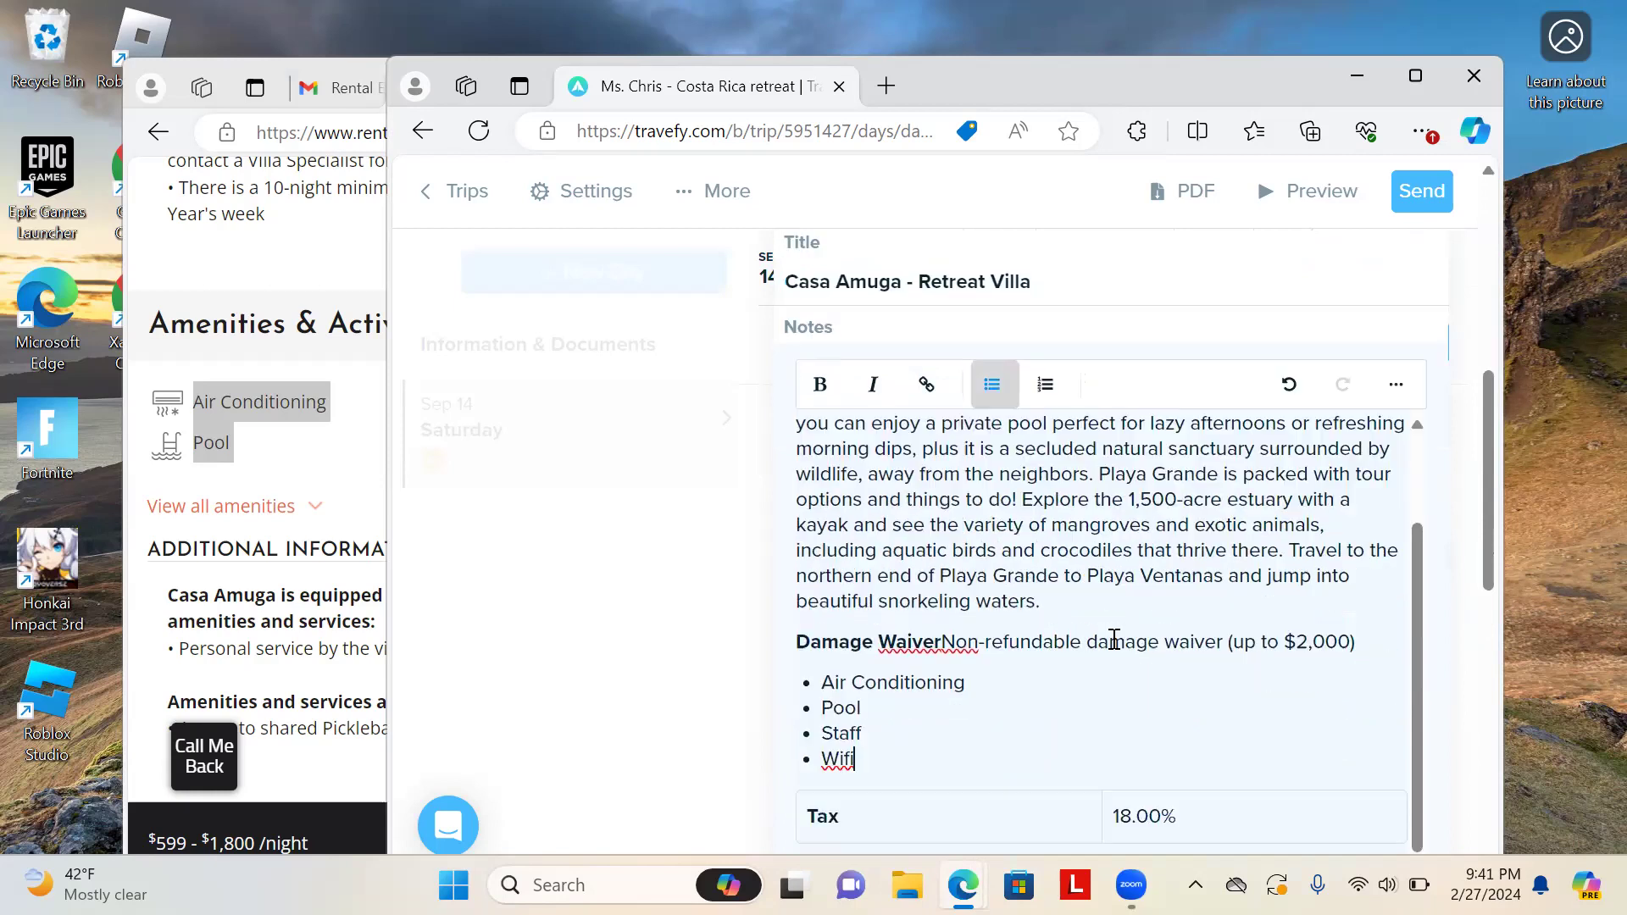
{"action": "scroll", "coordinate": [1112, 640], "scroll_direction": "down", "scroll_amount": 3}
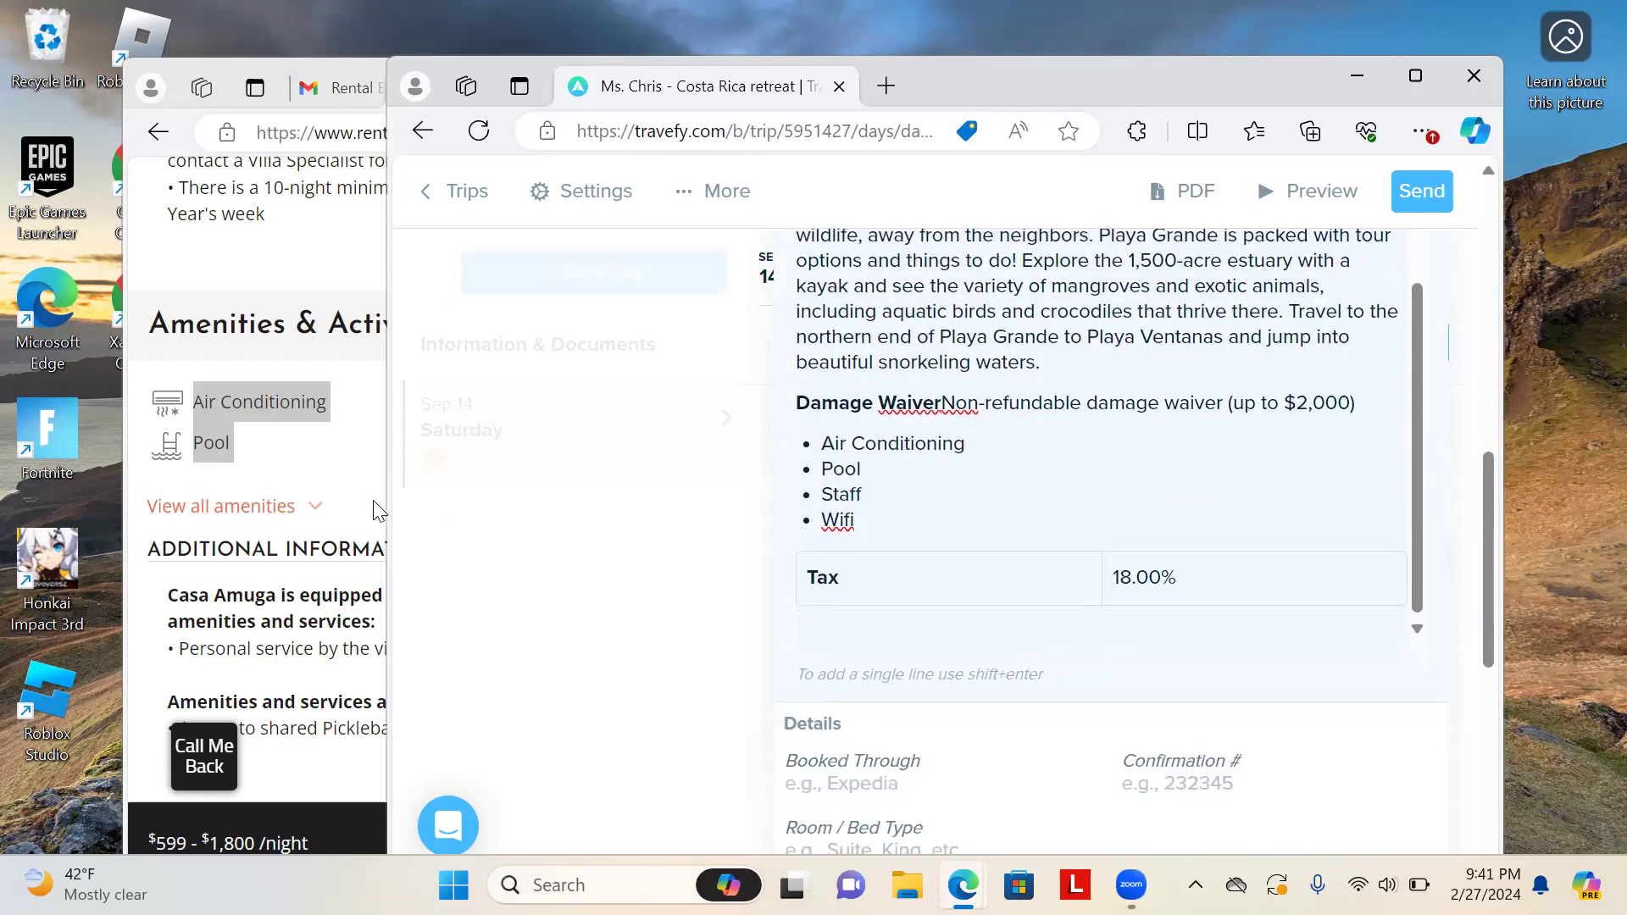
Copy the Bedrooms (6) heading and the full bedroom table from the rental page's Rooms section
{"action": "left_click", "coordinate": [338, 511]}
{"action": "scroll", "coordinate": [382, 597], "scroll_direction": "down", "scroll_amount": 2}
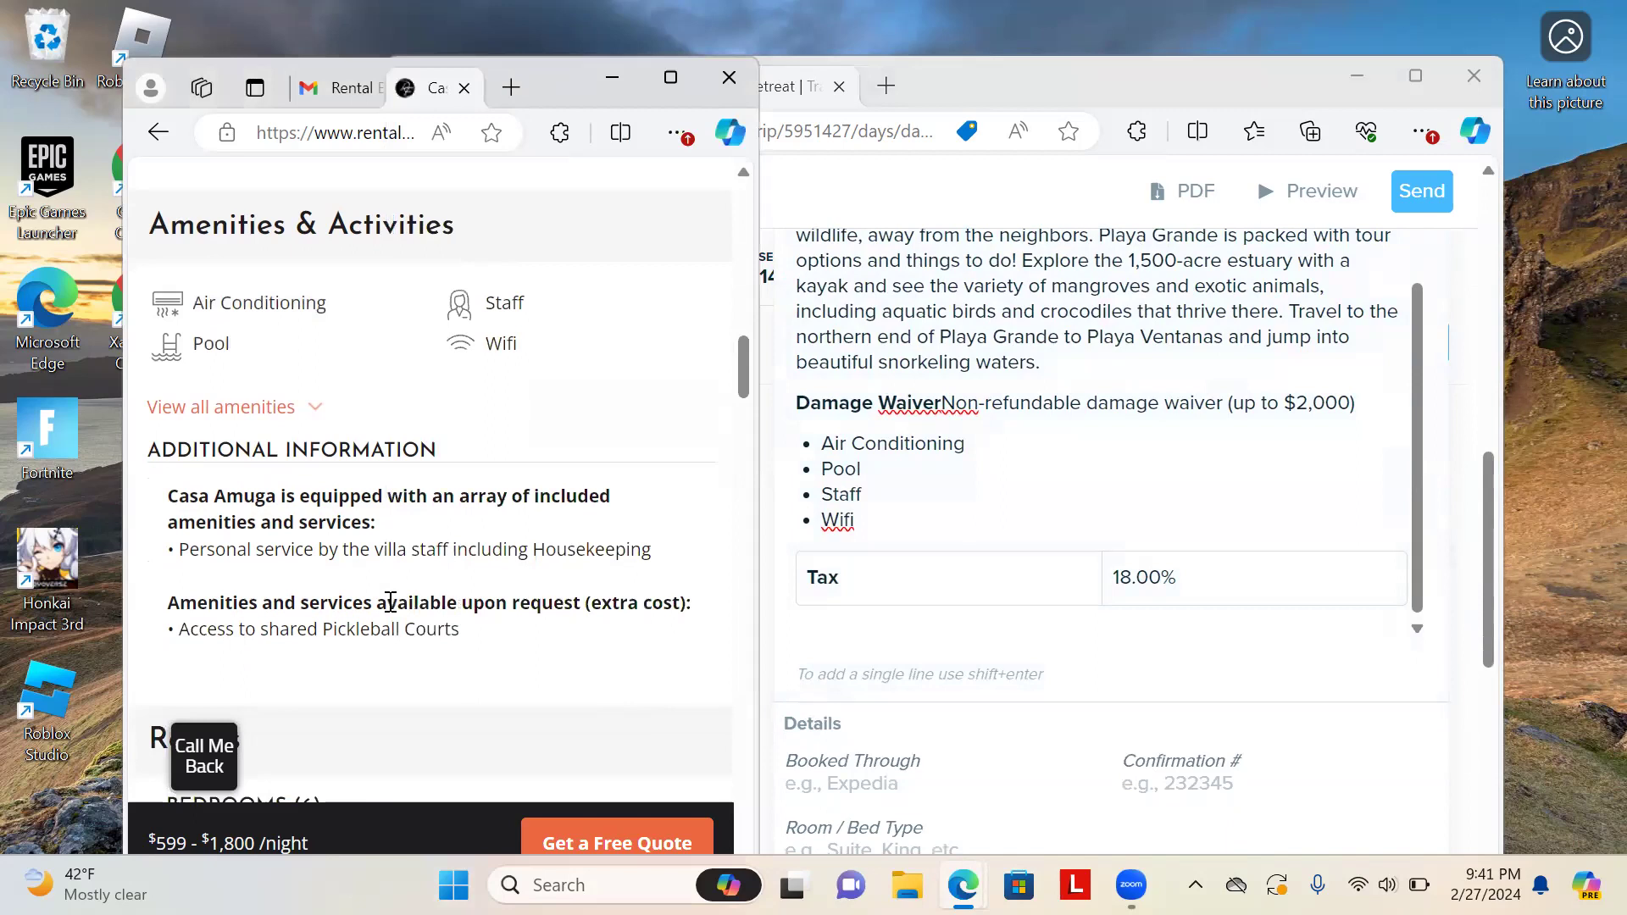
{"action": "scroll", "coordinate": [390, 603], "scroll_direction": "down", "scroll_amount": 3}
{"action": "scroll", "coordinate": [390, 606], "scroll_direction": "down", "scroll_amount": 3}
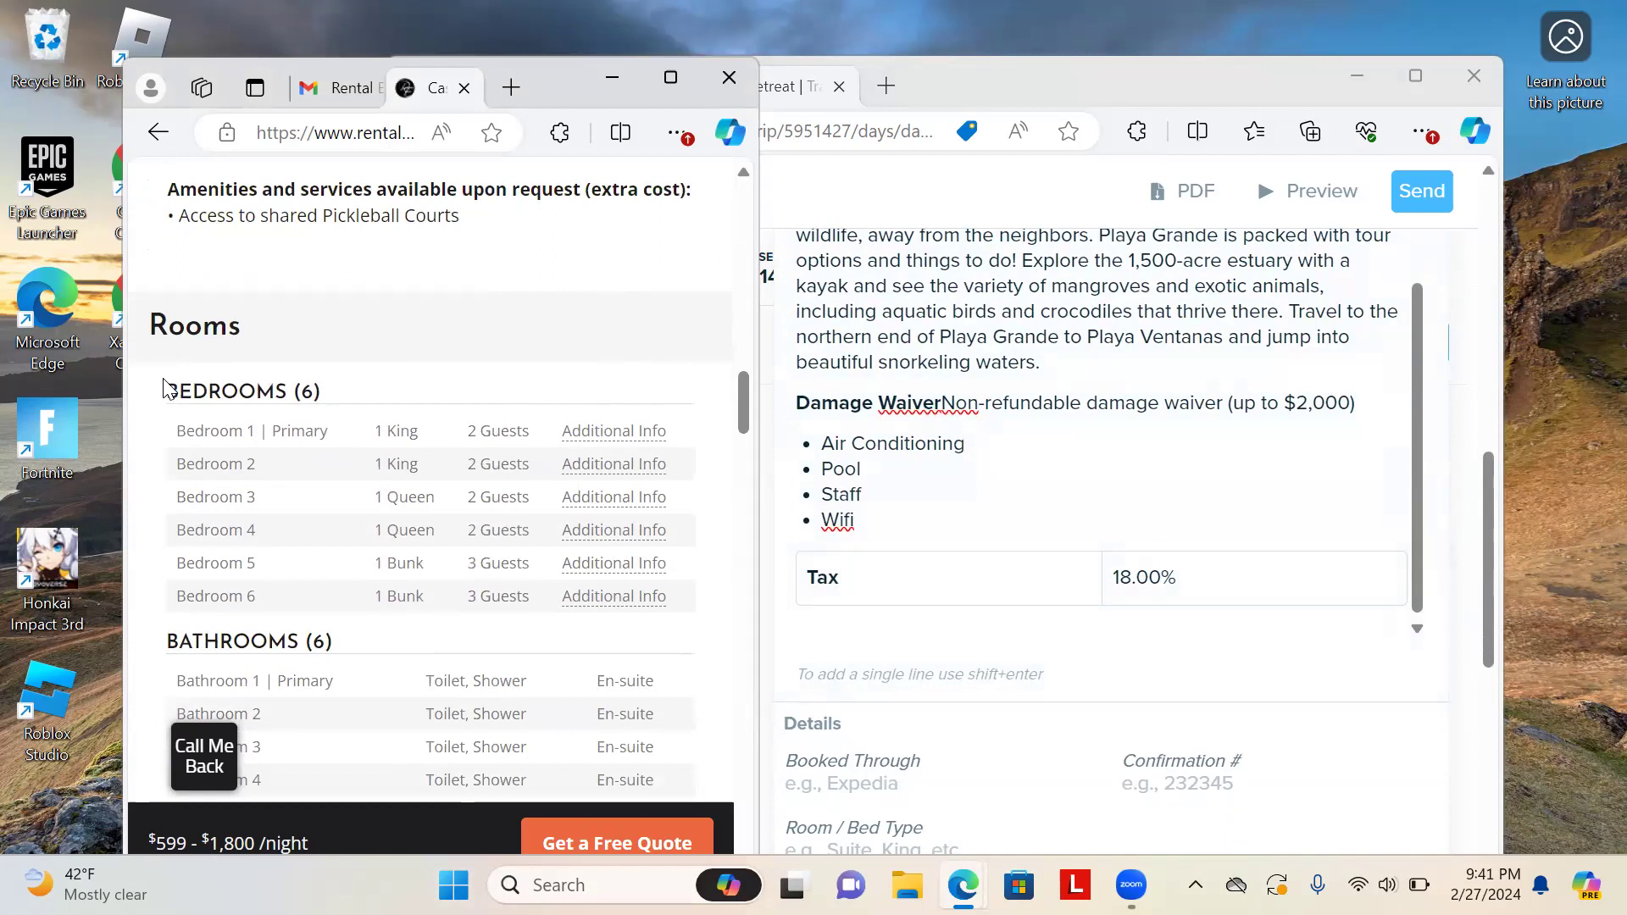
{"action": "left_click_drag", "start_coordinate": [169, 386], "coordinate": [668, 605]}
{"action": "key", "text": "ctrl+c"}
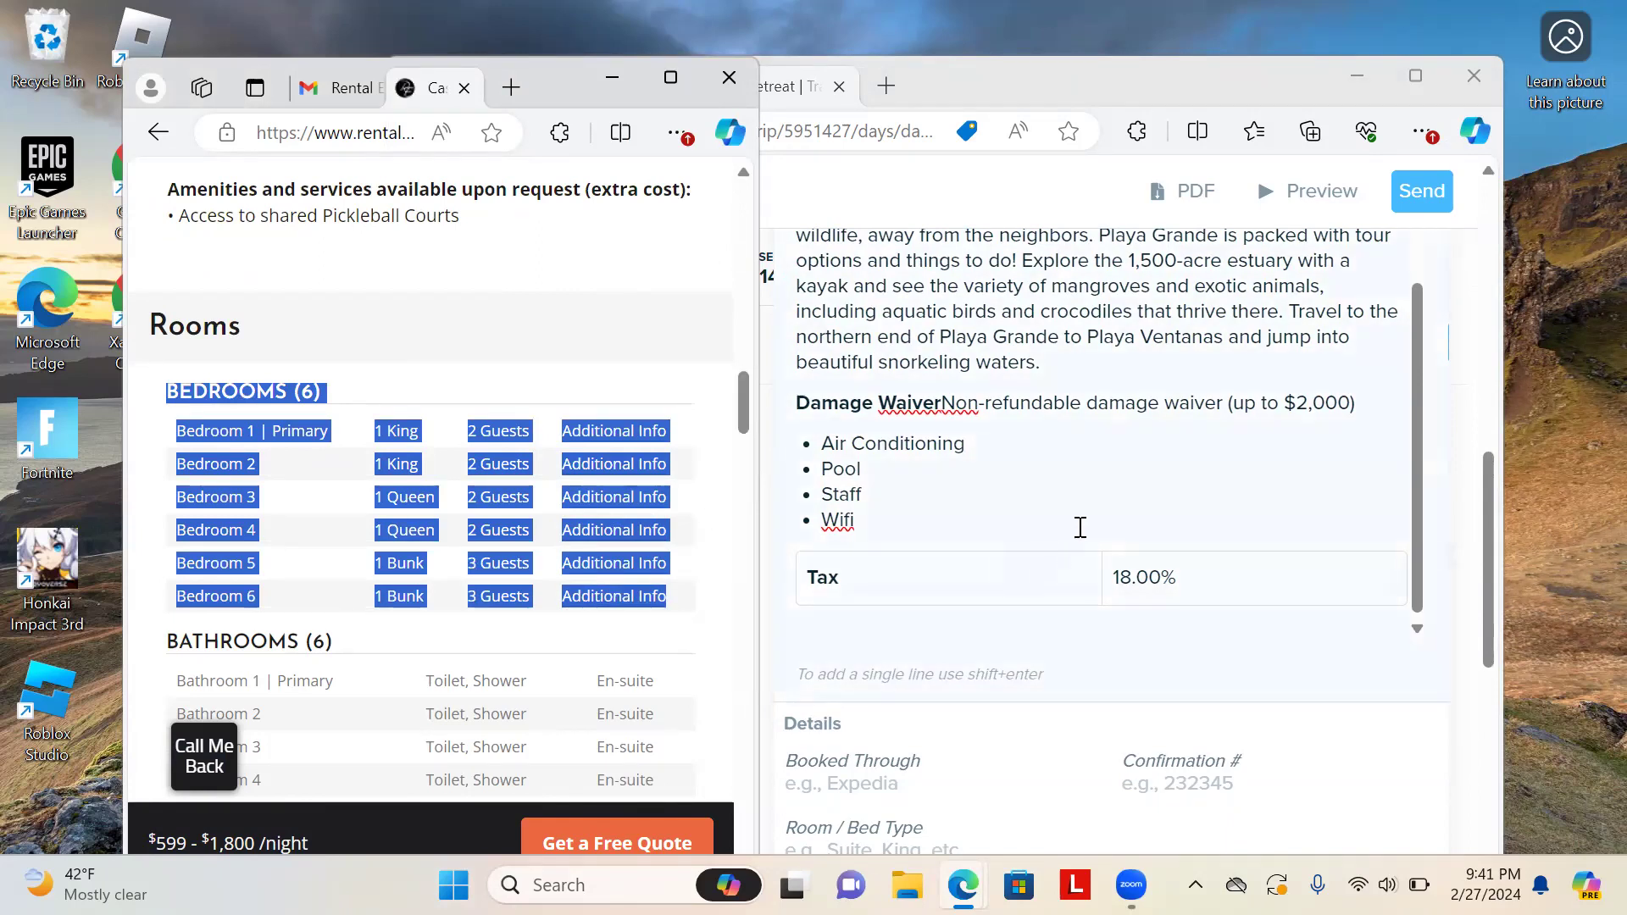
Delete the 18.00% column from the Tax table below the amenities list in the lodging notes
{"action": "left_click", "coordinate": [1142, 530]}
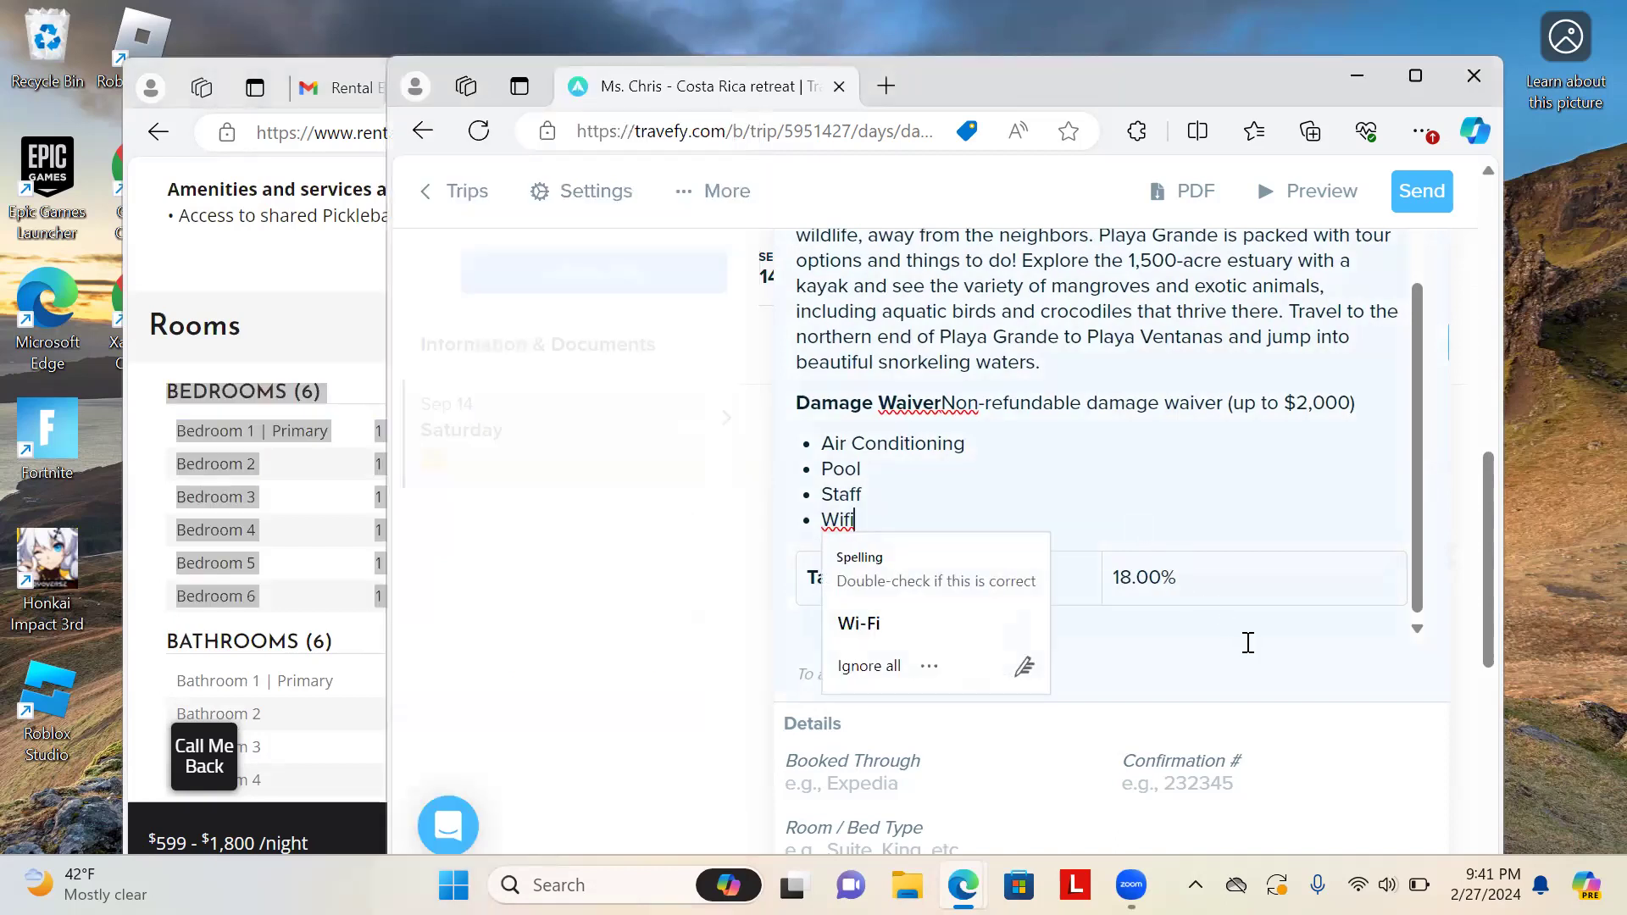
{"action": "scroll", "coordinate": [1234, 632], "scroll_direction": "down", "scroll_amount": 1}
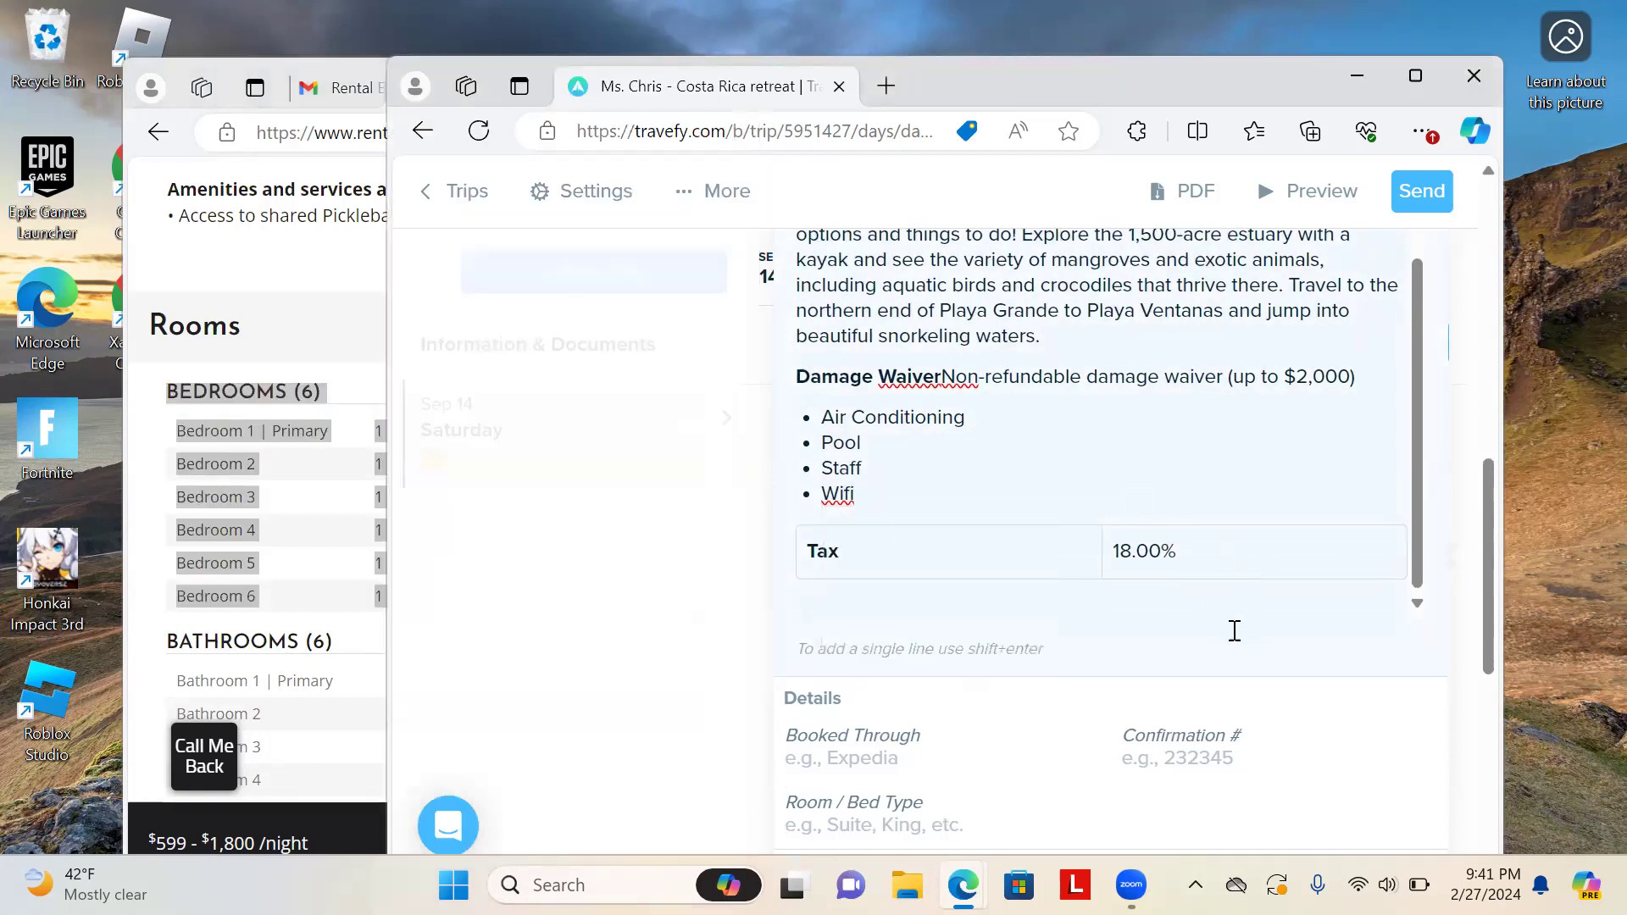
{"action": "left_click", "coordinate": [1223, 616]}
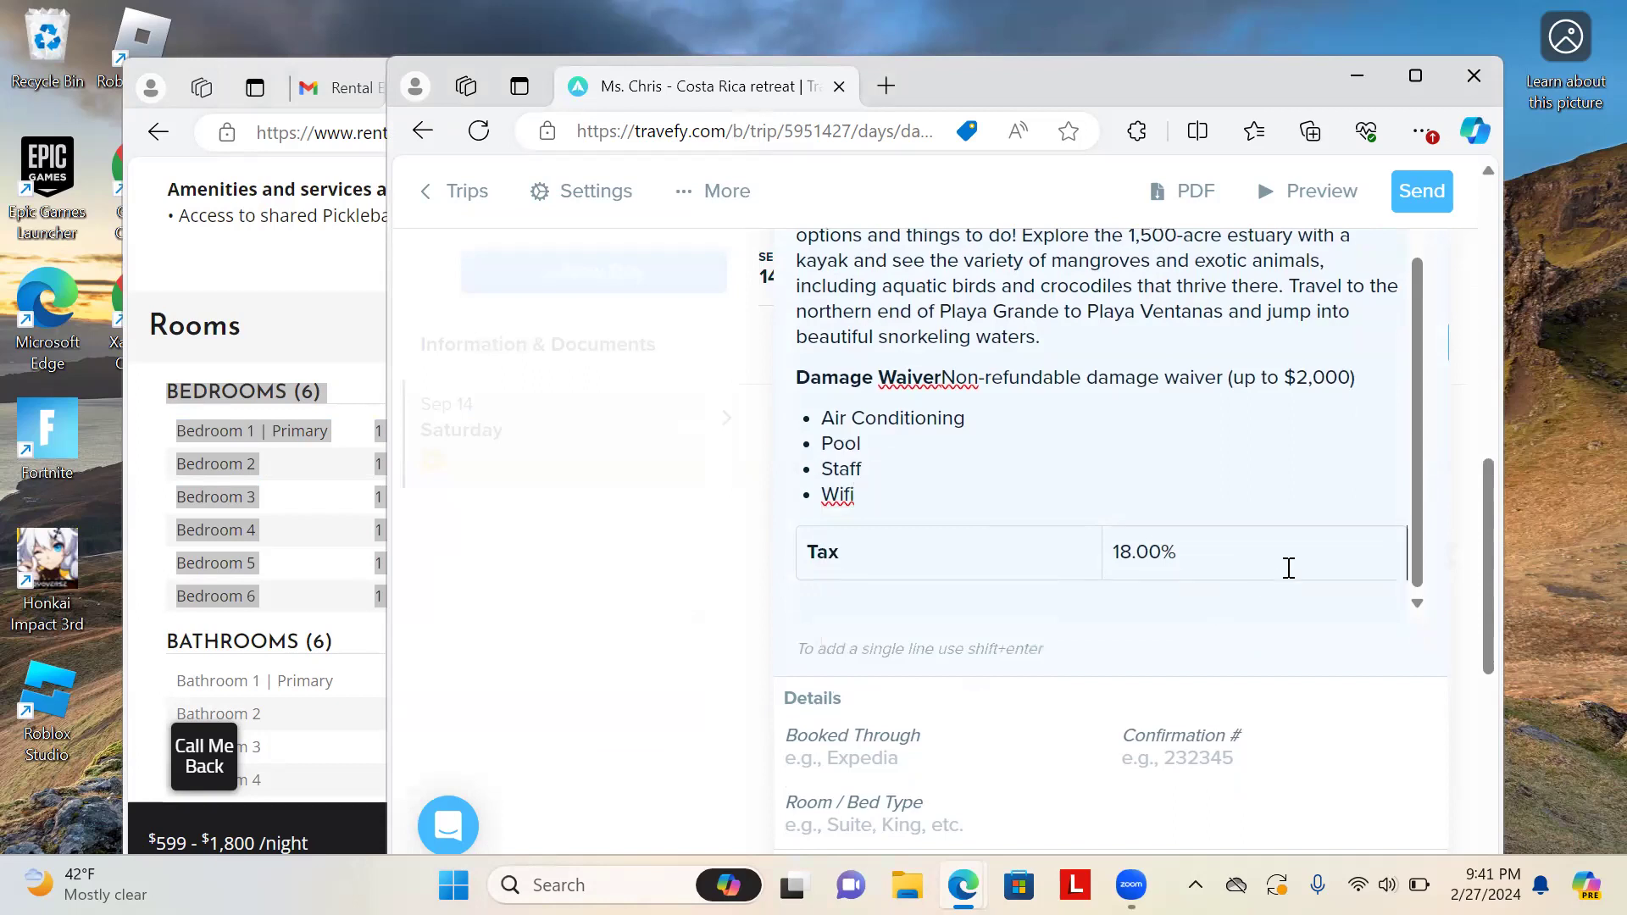
{"action": "left_click", "coordinate": [872, 551]}
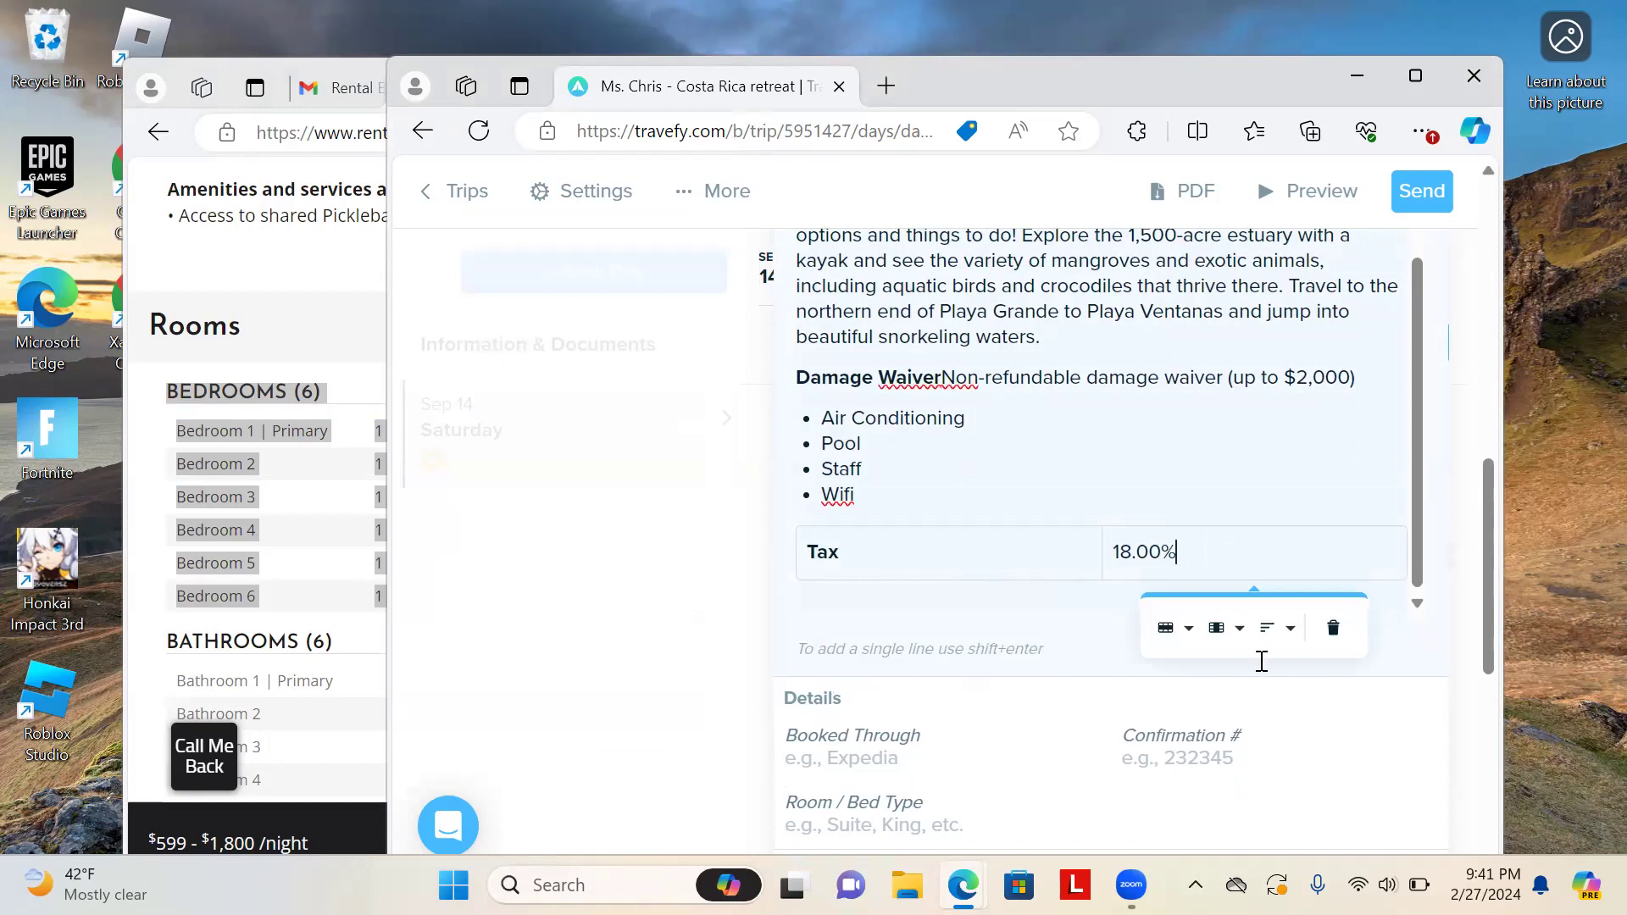
{"action": "left_click", "coordinate": [1214, 634]}
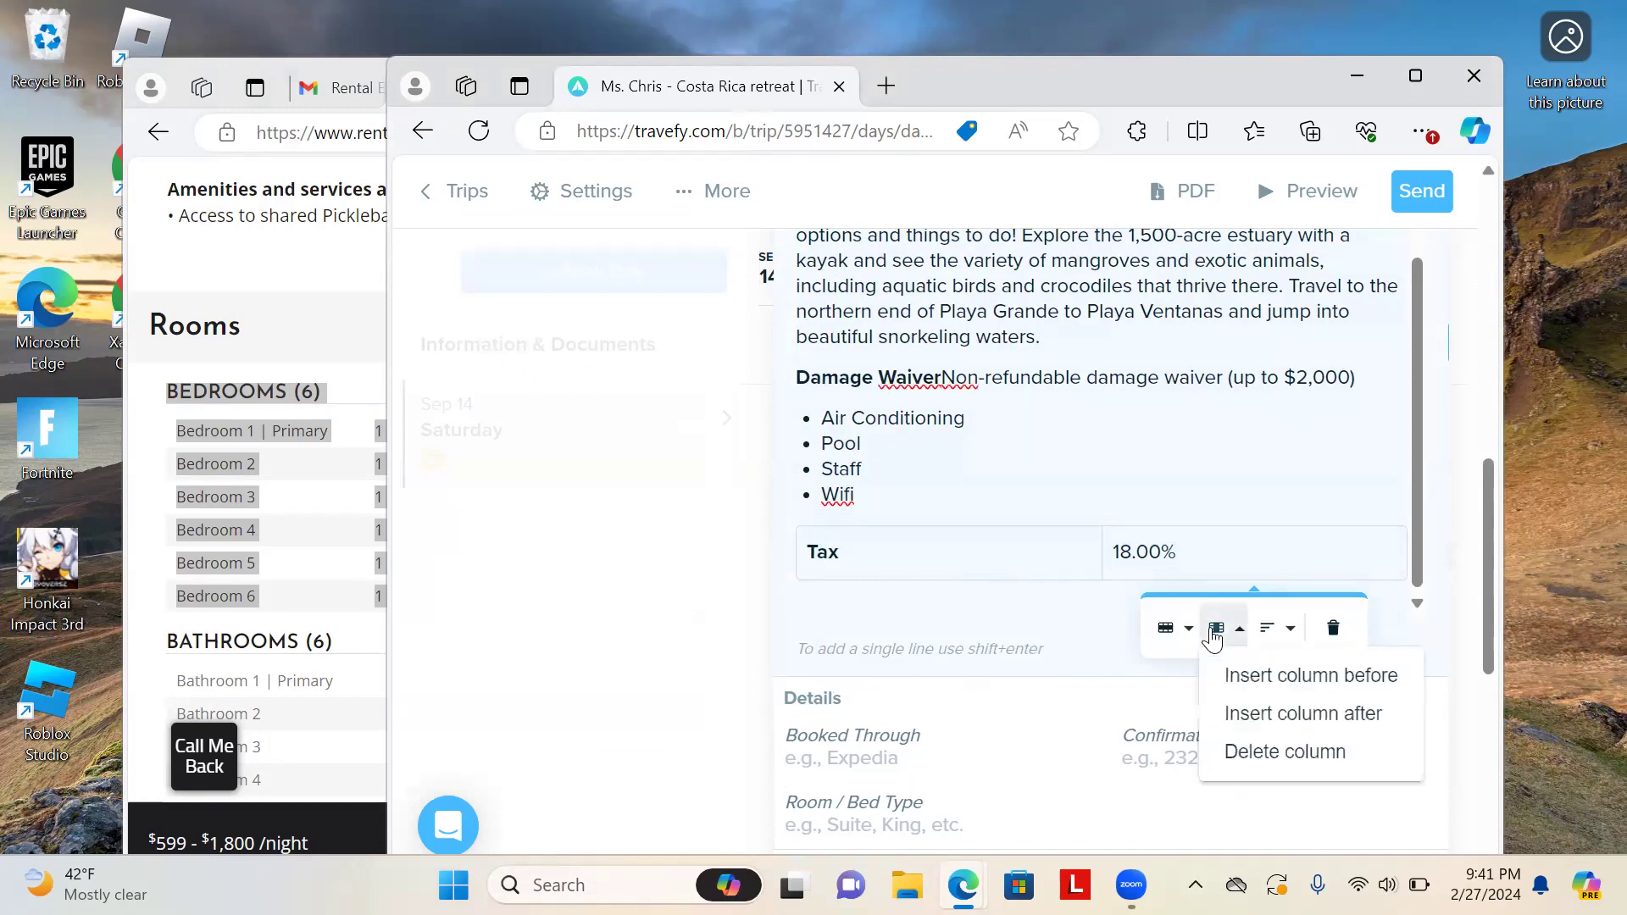
{"action": "left_click", "coordinate": [1253, 750]}
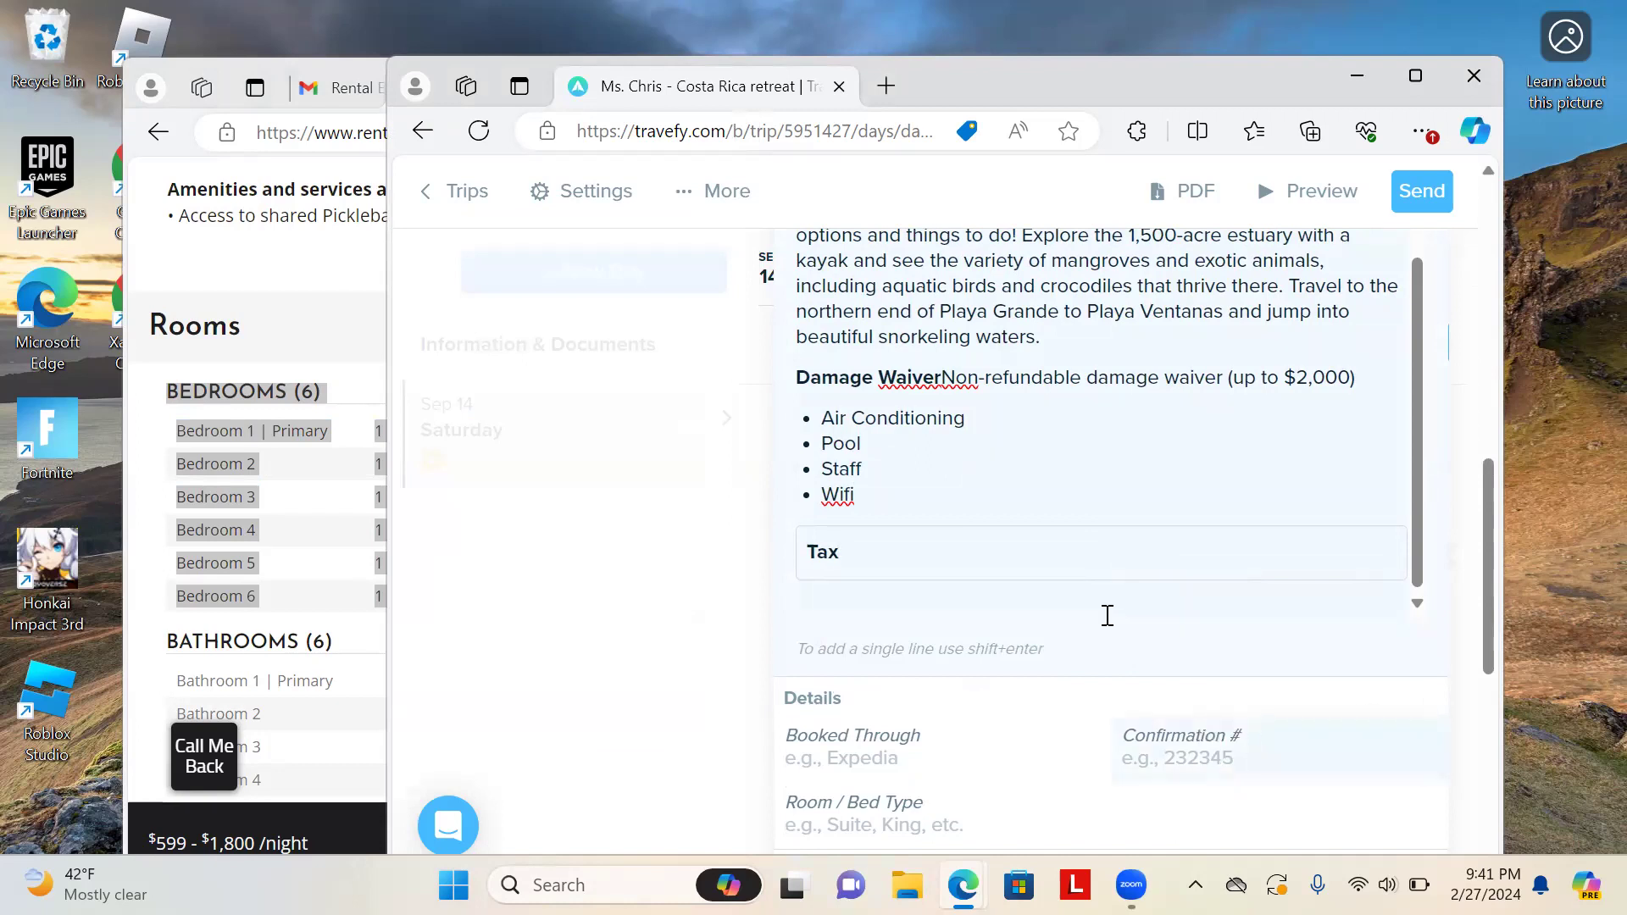
Clear the Tax text from the remaining table cell and delete its row to remove the table
{"action": "key", "text": "BackSpace"}
{"action": "key", "text": "BackSpace"}
{"action": "key", "text": "BackSpace"}
{"action": "left_click", "coordinate": [1046, 527]}
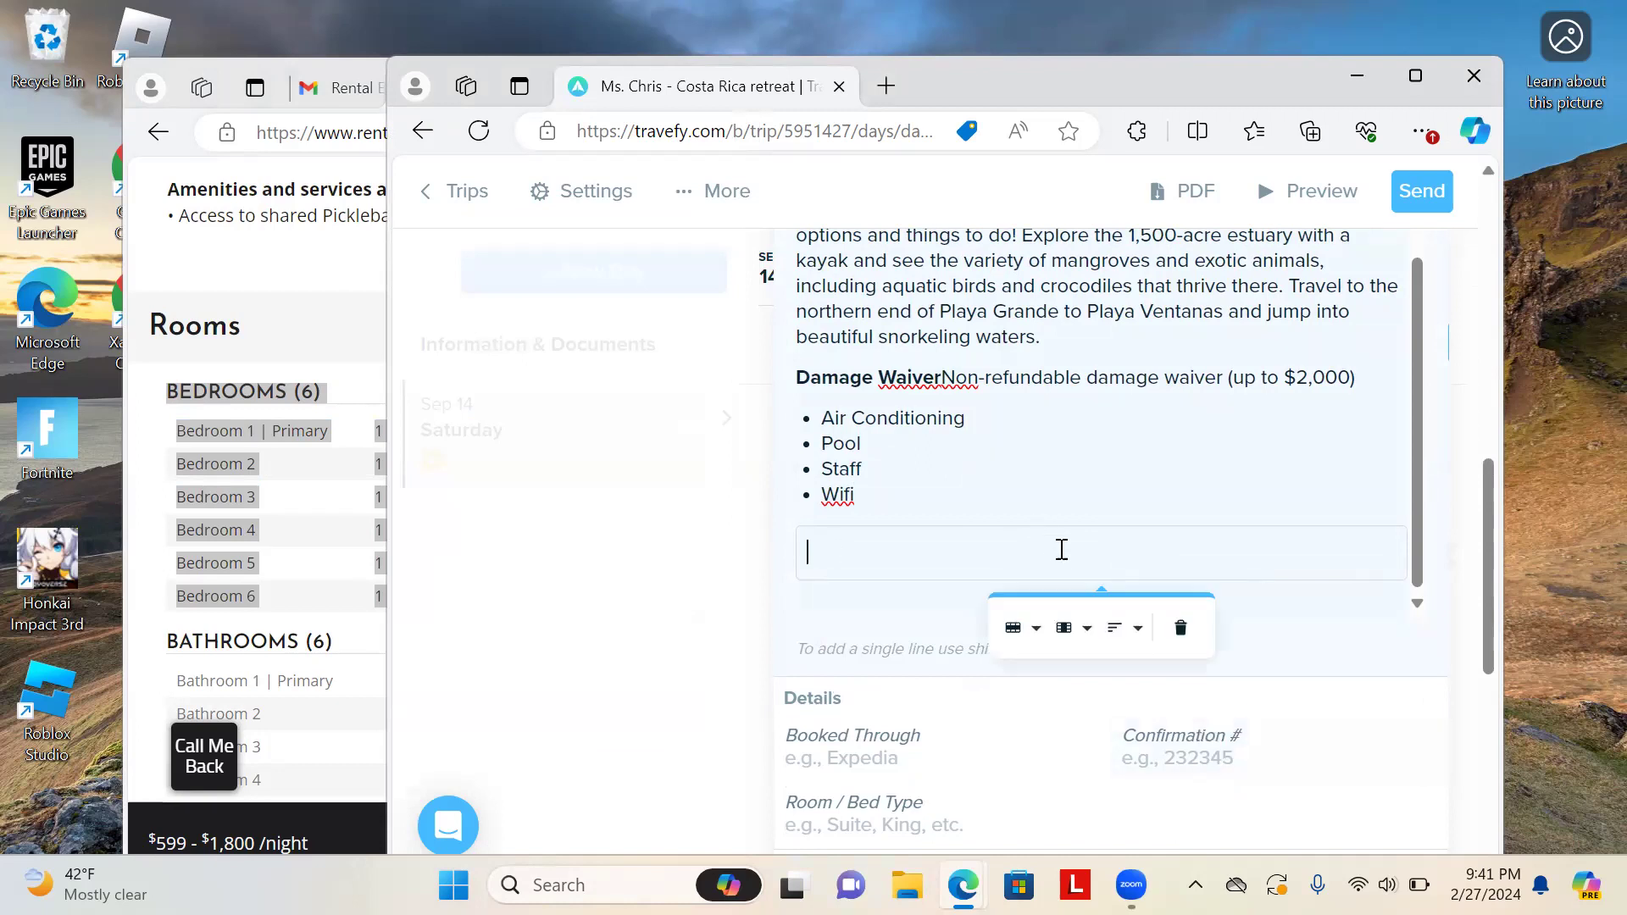
{"action": "left_click", "coordinate": [1036, 636]}
{"action": "left_click", "coordinate": [1041, 752]}
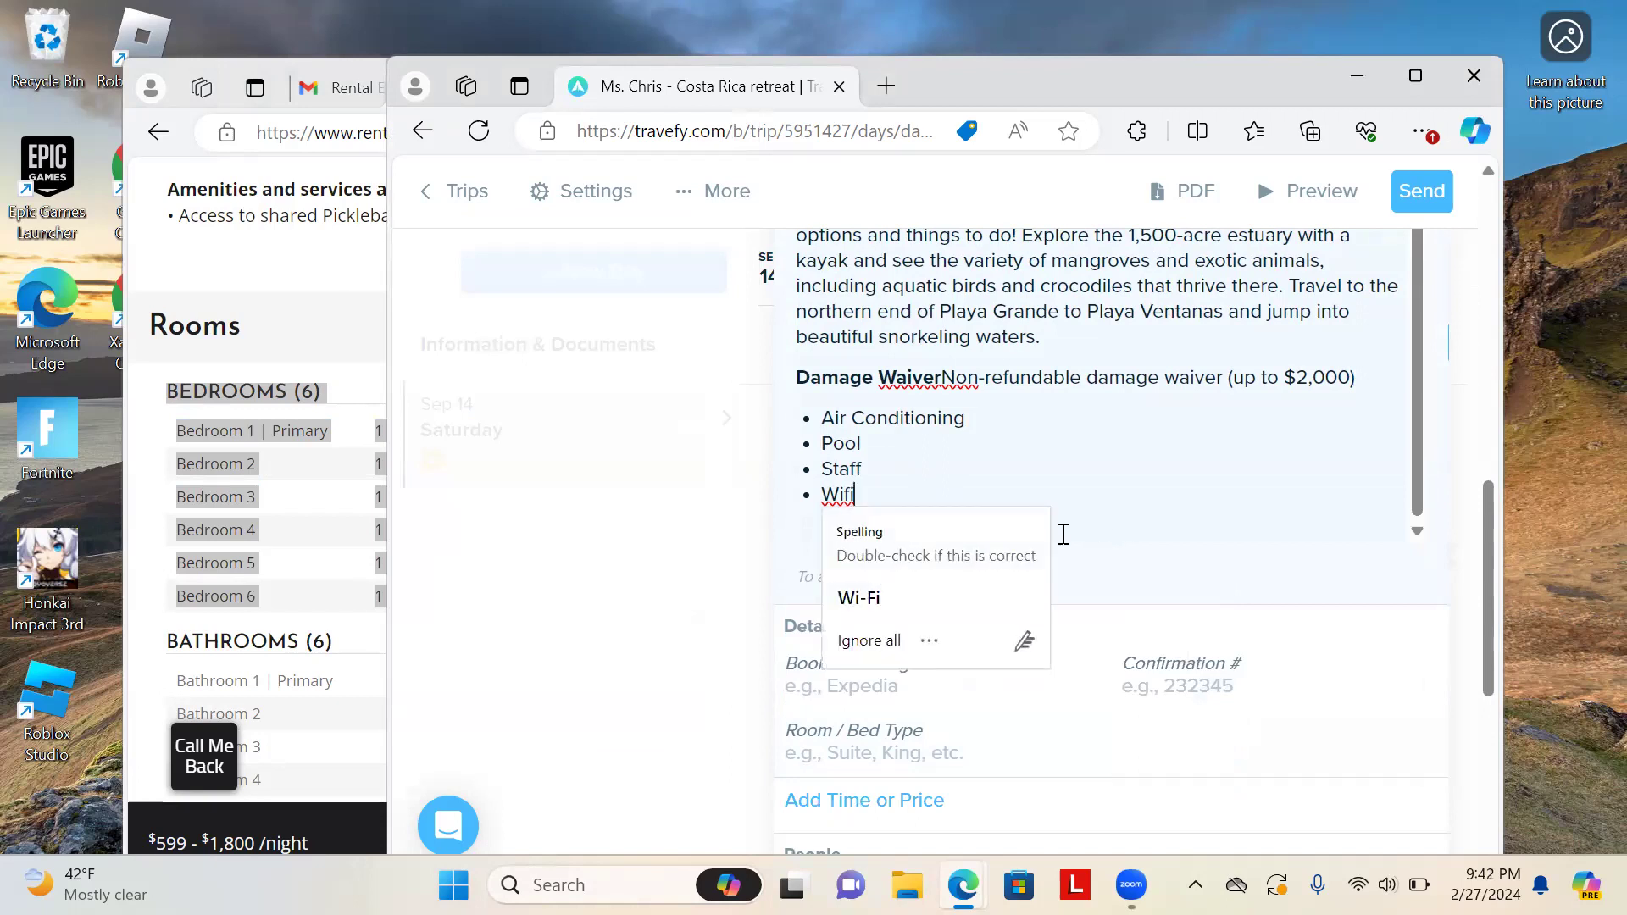
Paste the copied Bedrooms (6) heading and bedroom table into the notes below the Wifi bullet
{"action": "key", "text": "Return"}
{"action": "key", "text": "Return"}
{"action": "key", "text": "ctrl+v"}
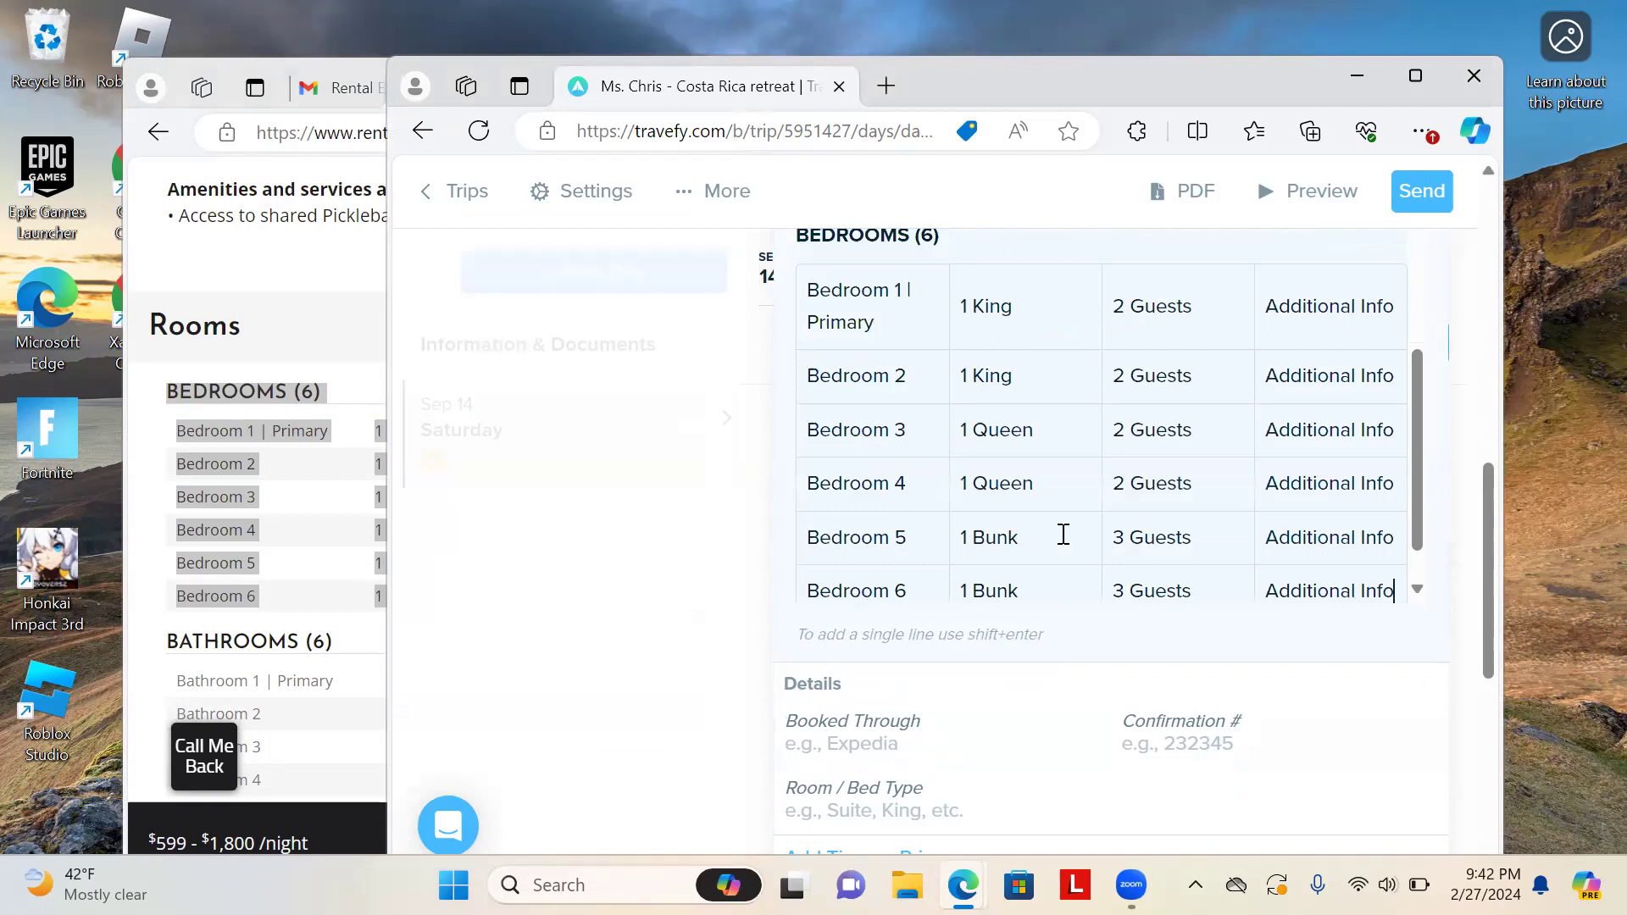
{"action": "scroll", "coordinate": [1063, 534], "scroll_direction": "down", "scroll_amount": 1}
{"action": "scroll", "coordinate": [1064, 534], "scroll_direction": "up", "scroll_amount": 1}
{"action": "scroll", "coordinate": [1063, 534], "scroll_direction": "down", "scroll_amount": 1}
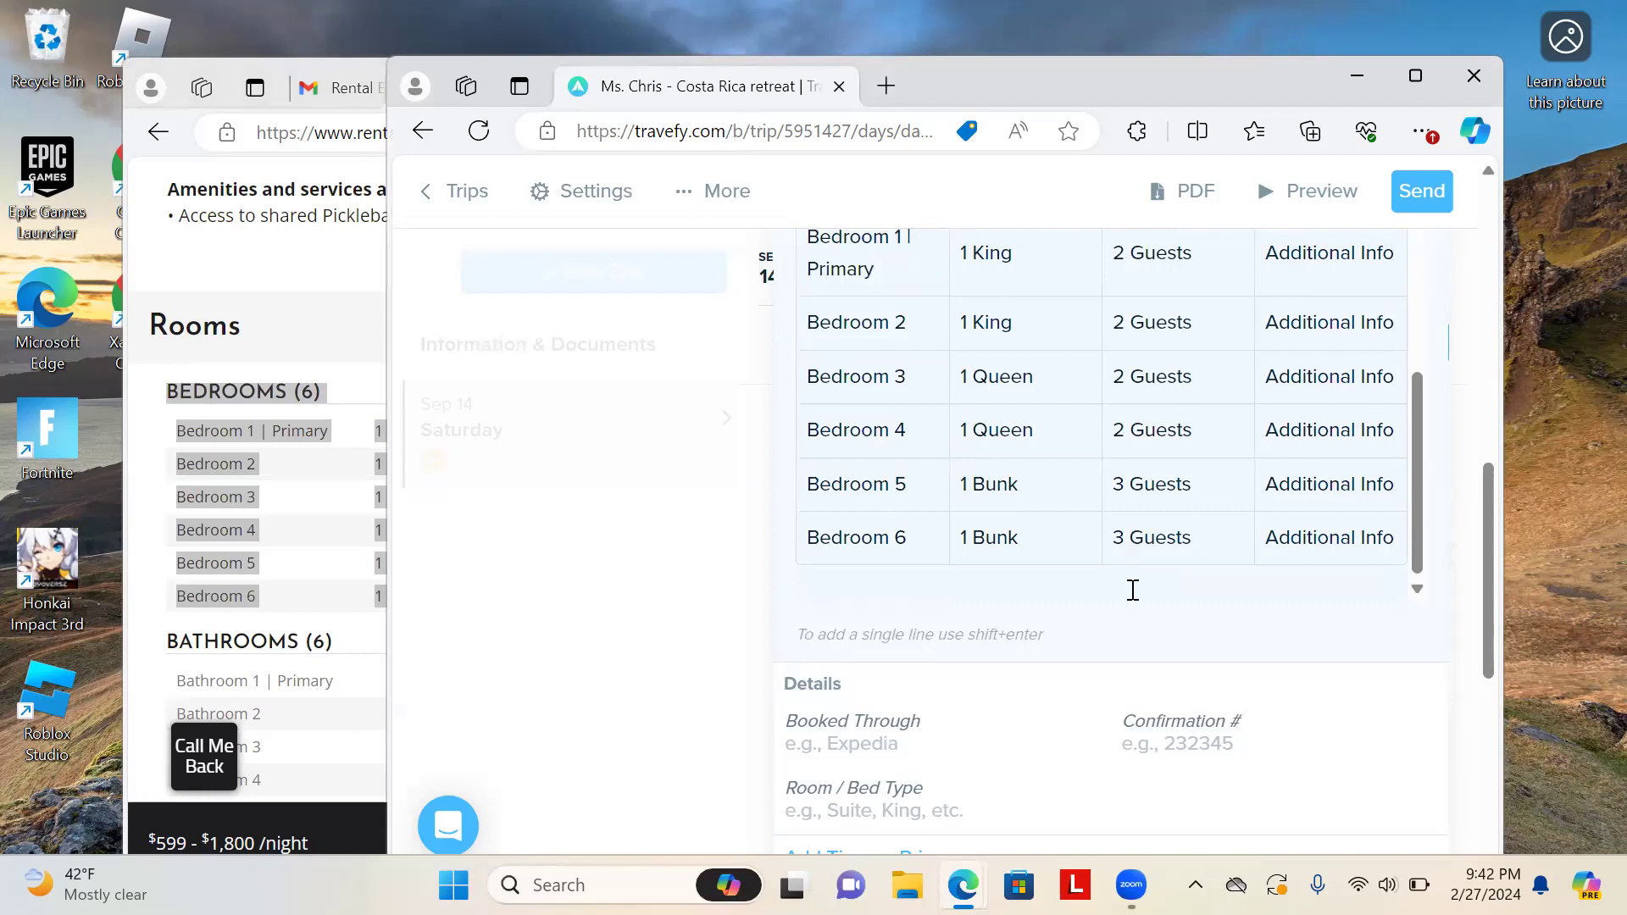
Enter Rental Escapes as the company the lodging is booked through
{"action": "left_click", "coordinate": [846, 748]}
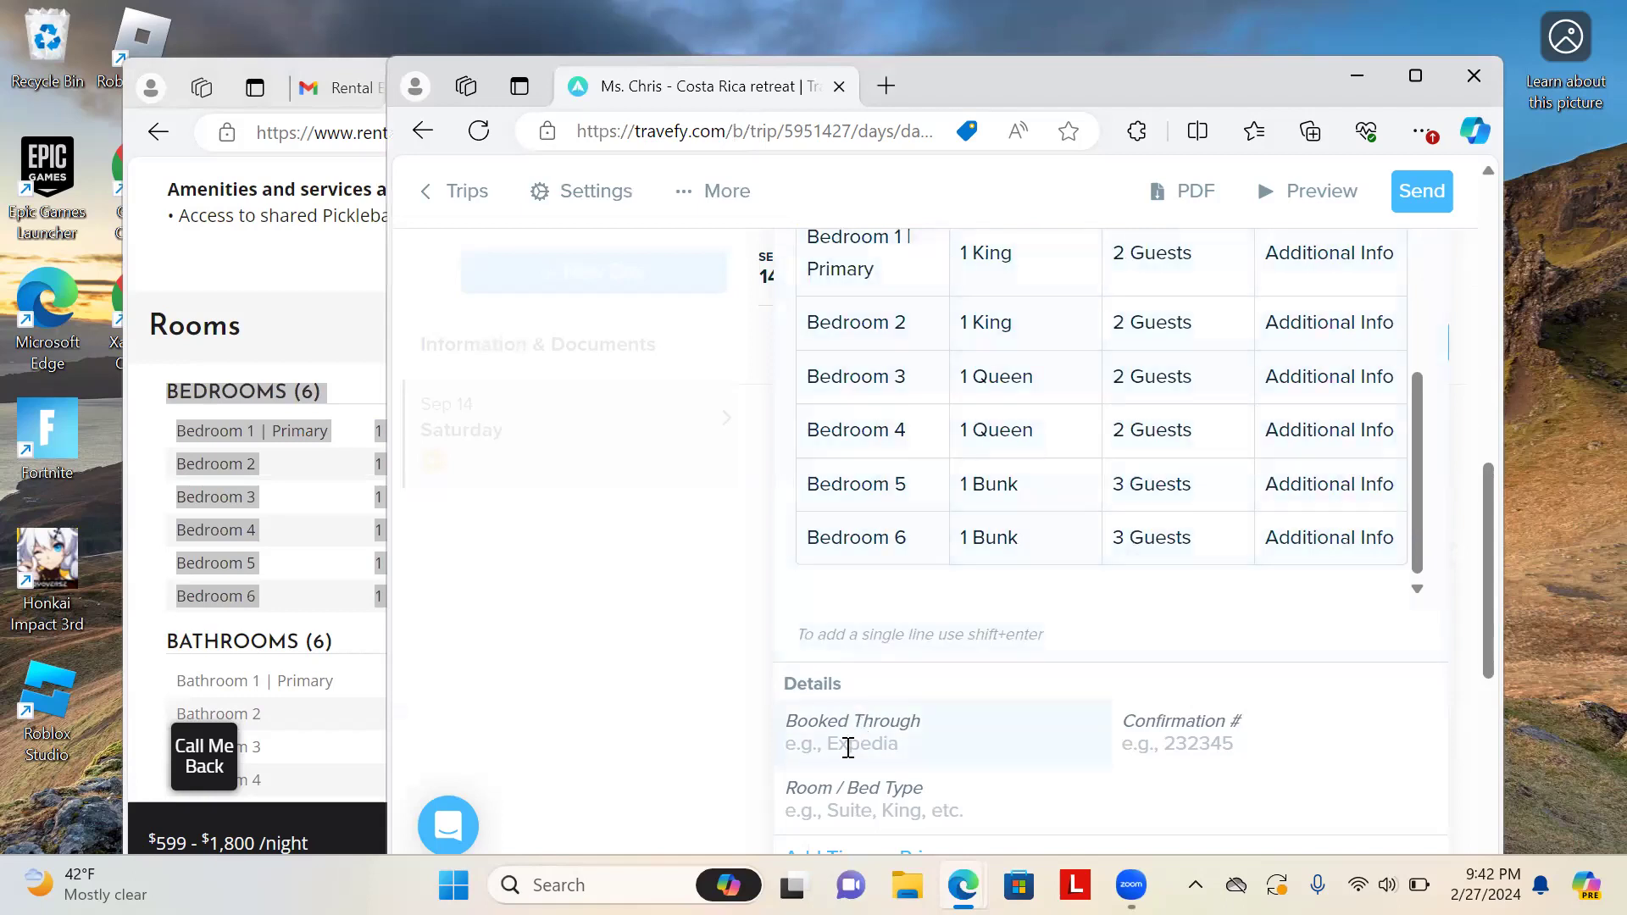
{"action": "scroll", "coordinate": [848, 748], "scroll_direction": "down", "scroll_amount": 2}
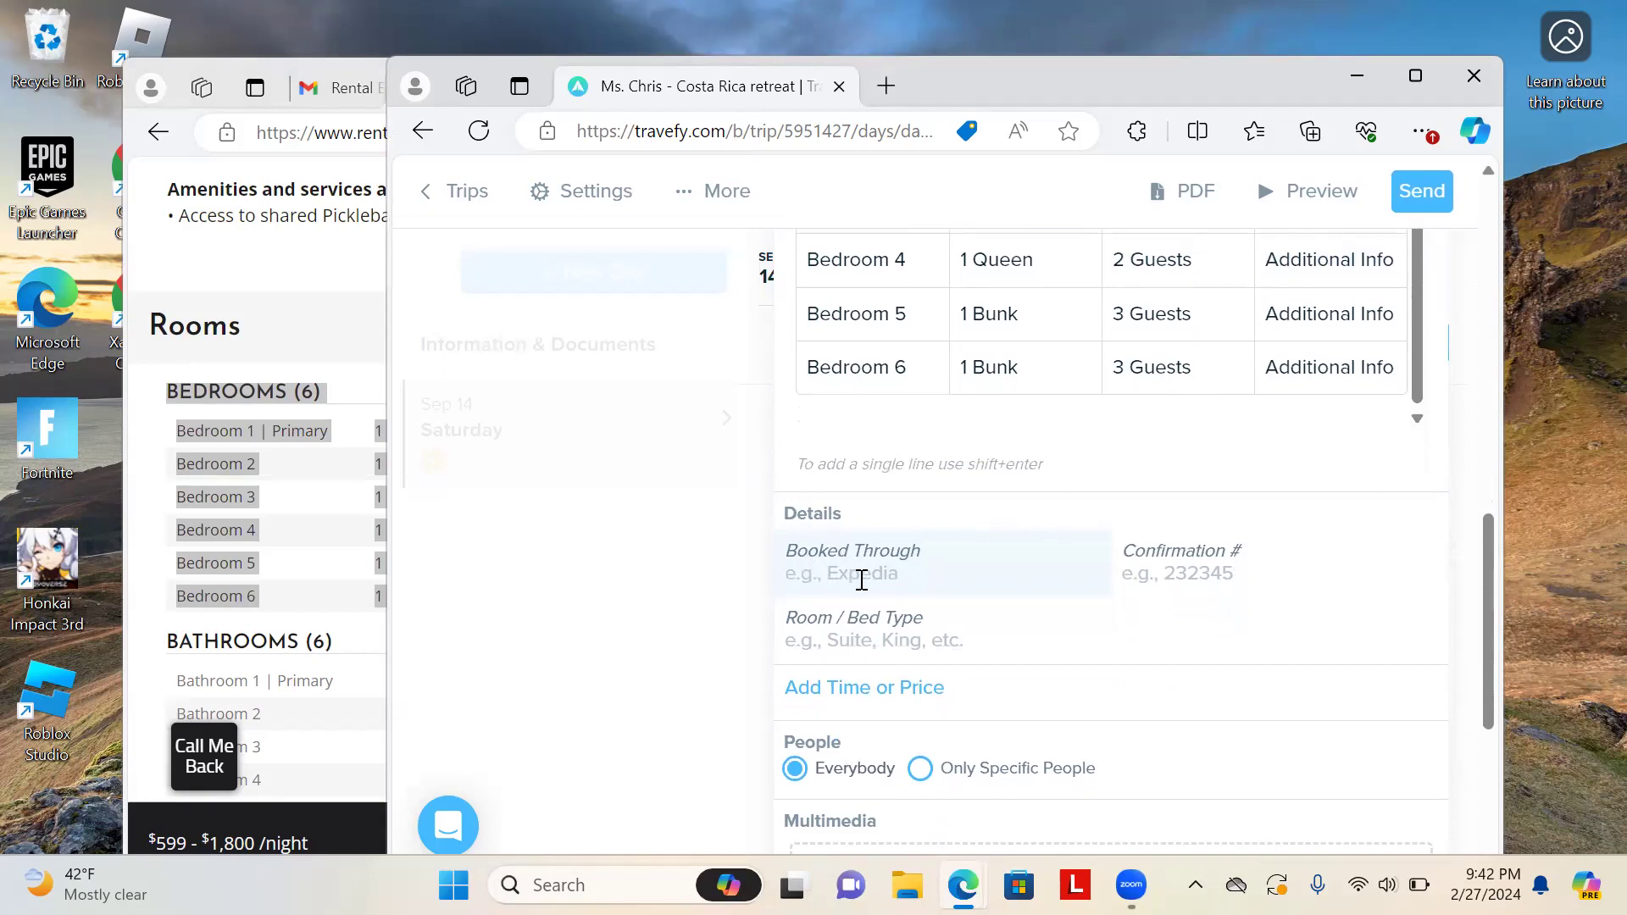
{"action": "type", "text": "Rental Escapes"}
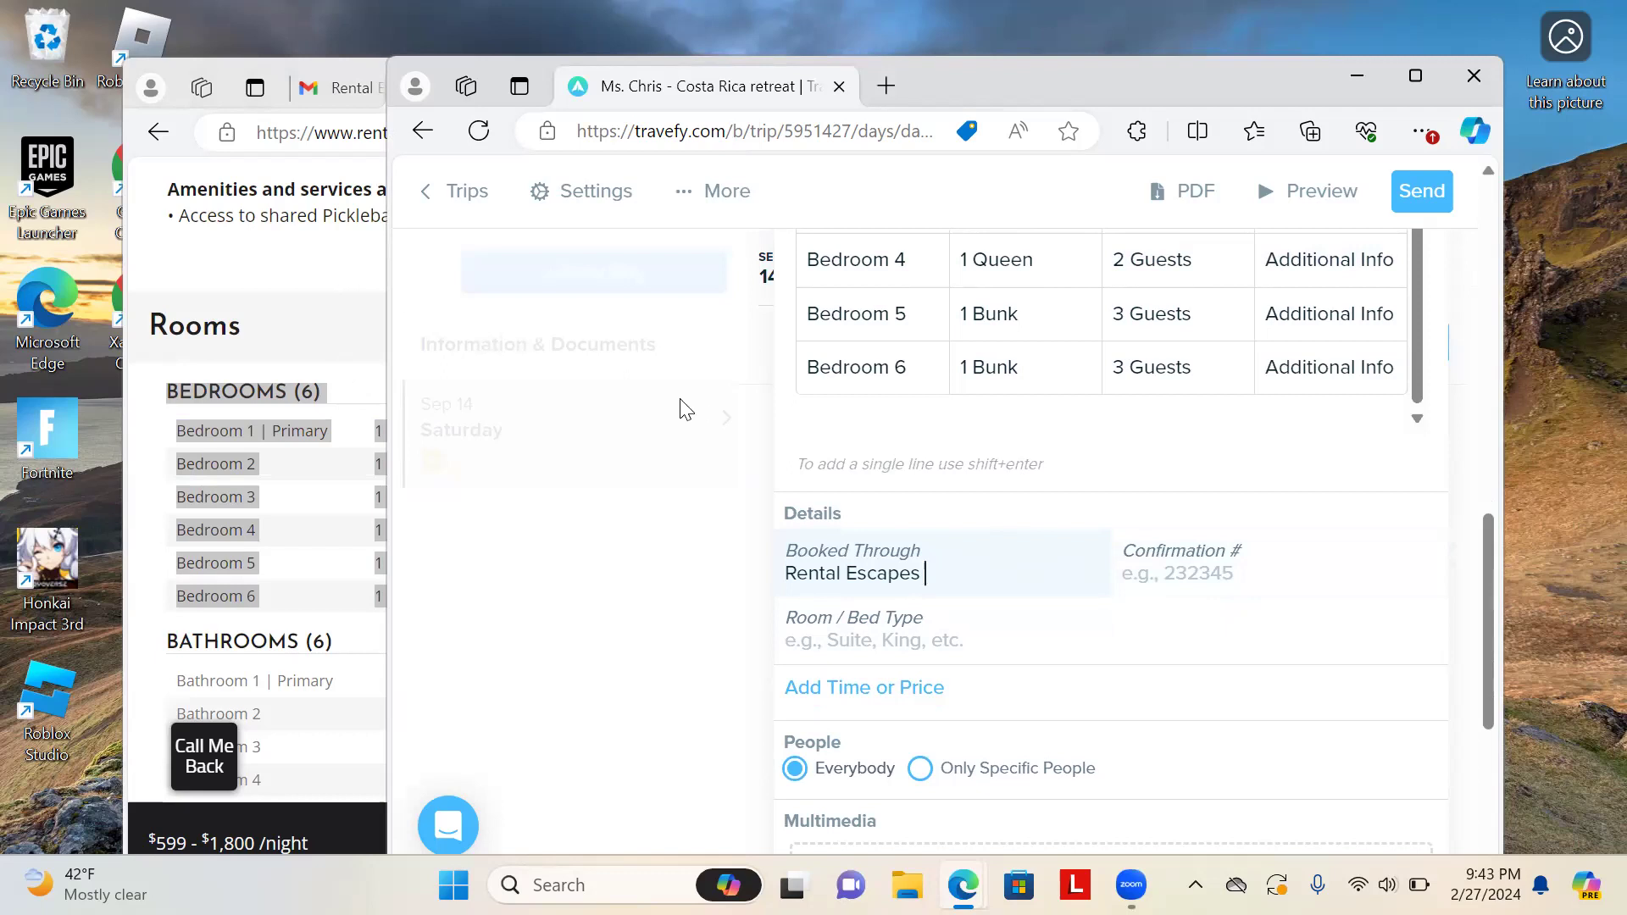
Add the check-in time and price sections to the Casa Amuga lodging entry
{"action": "left_click", "coordinate": [929, 646]}
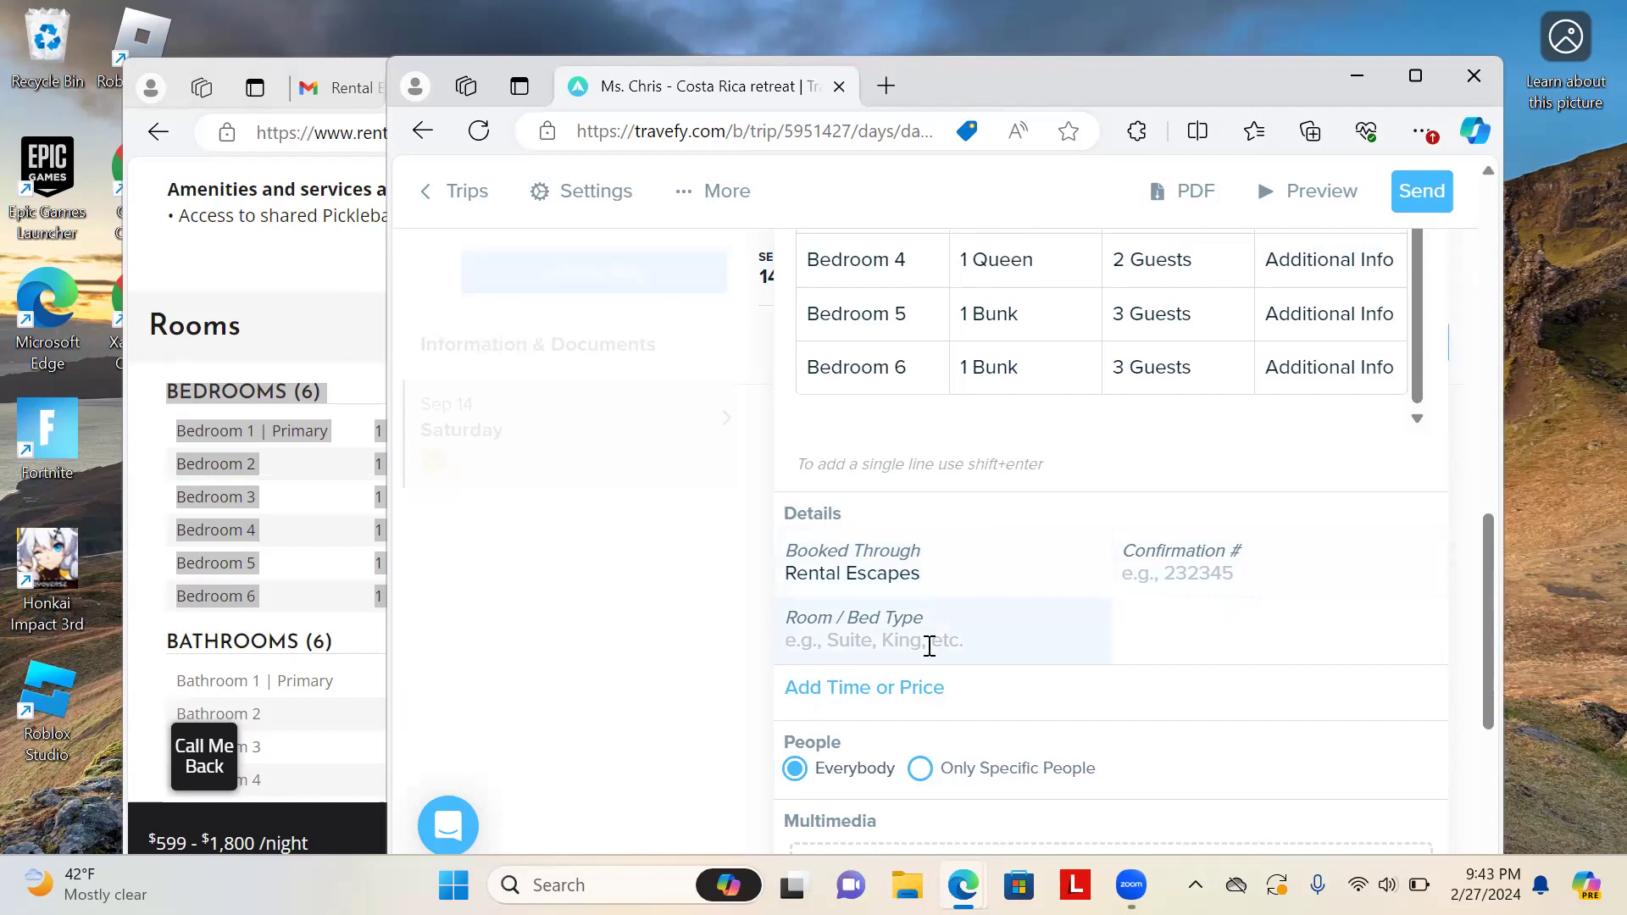
{"action": "scroll", "coordinate": [1172, 480], "scroll_direction": "up", "scroll_amount": 2}
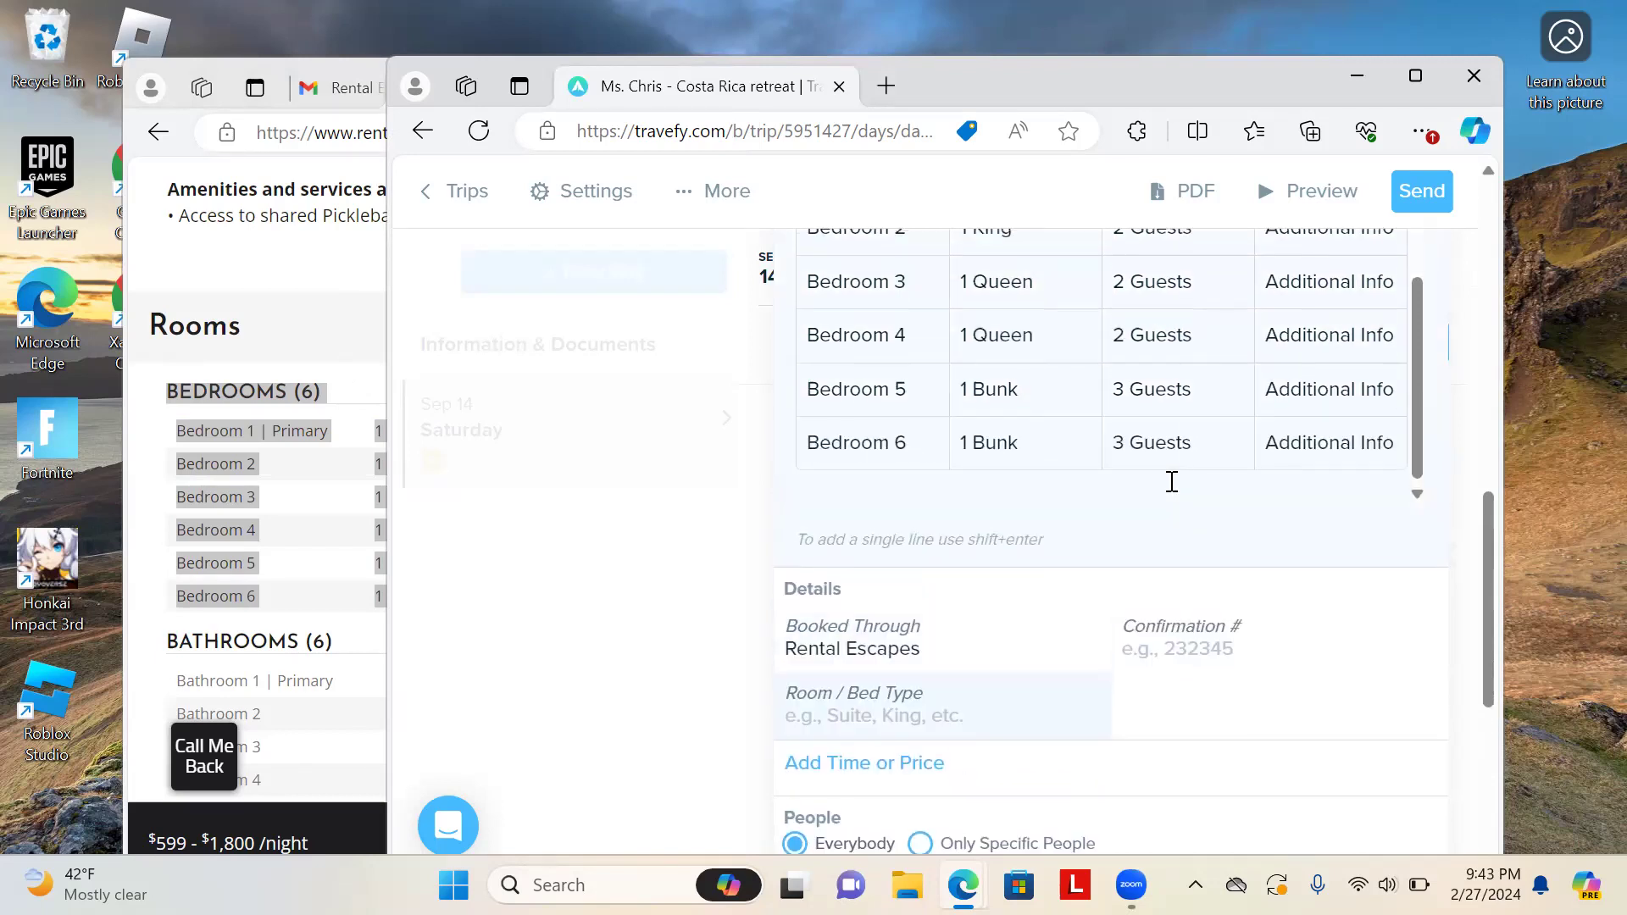
{"action": "scroll", "coordinate": [1172, 481], "scroll_direction": "up", "scroll_amount": 2}
{"action": "scroll", "coordinate": [1172, 480], "scroll_direction": "down", "scroll_amount": 5}
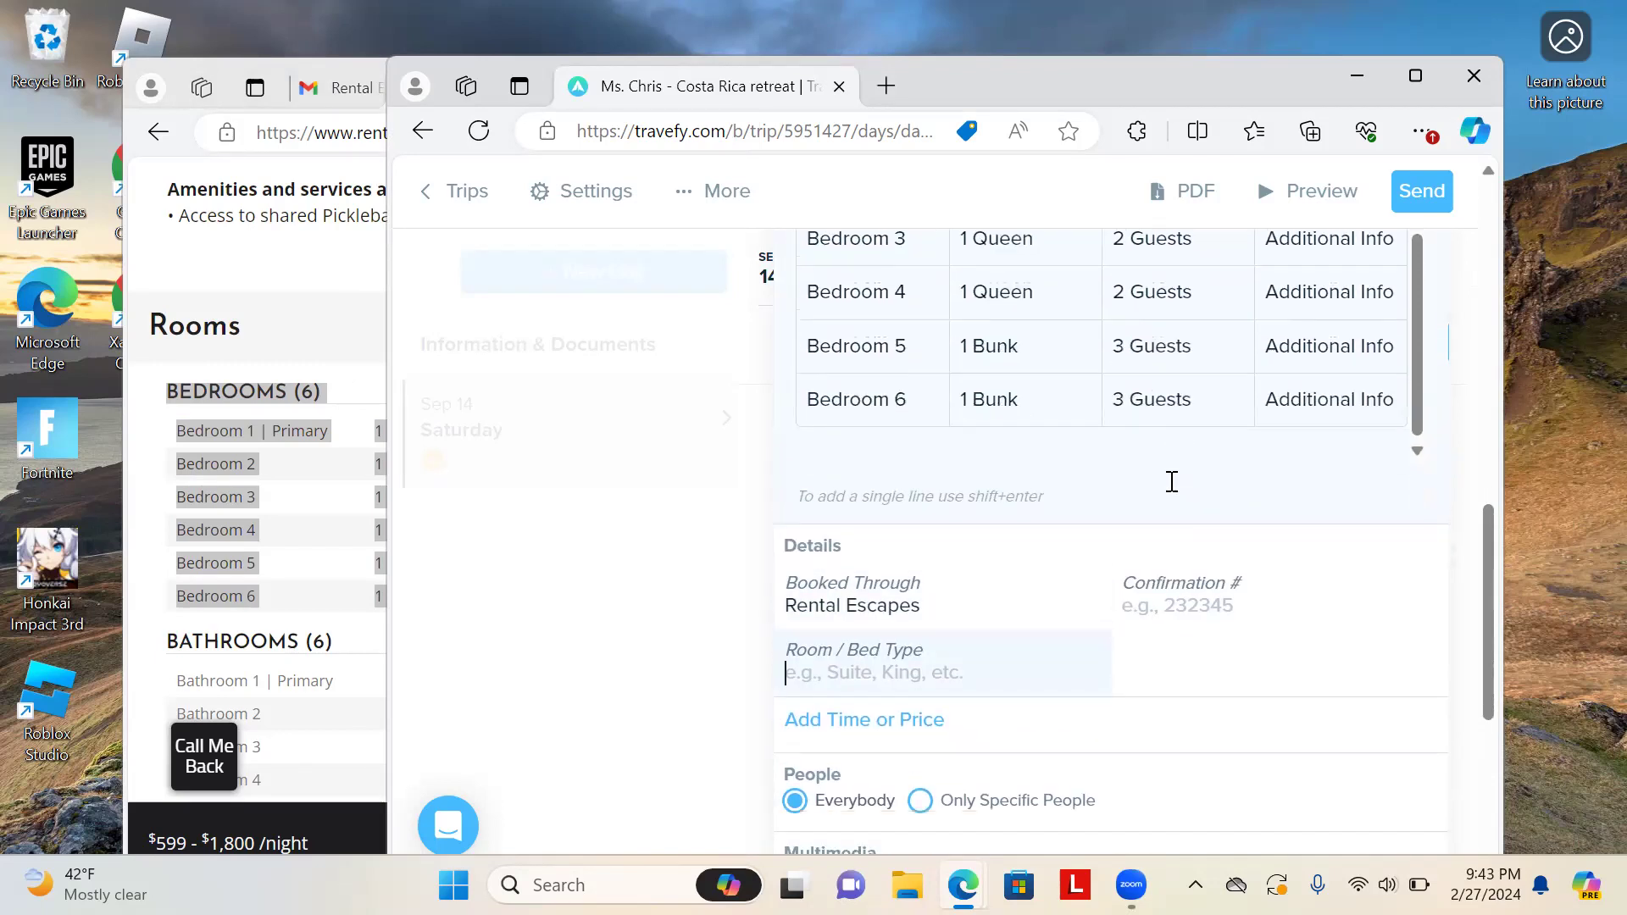
{"action": "scroll", "coordinate": [1170, 481], "scroll_direction": "down", "scroll_amount": 1}
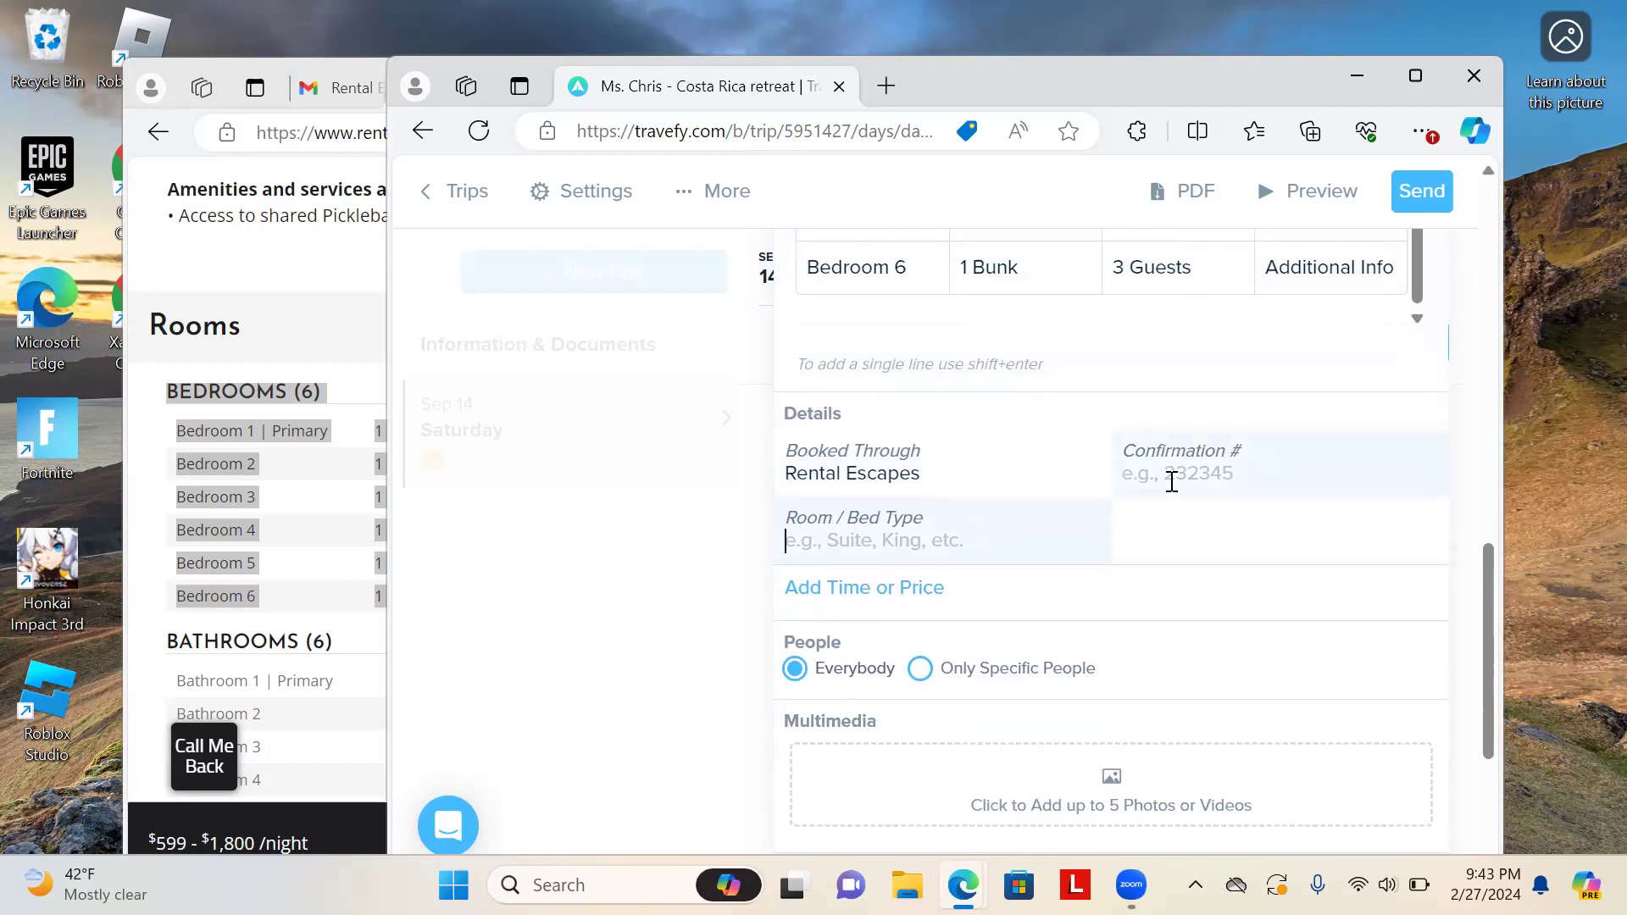
{"action": "left_click", "coordinate": [850, 588]}
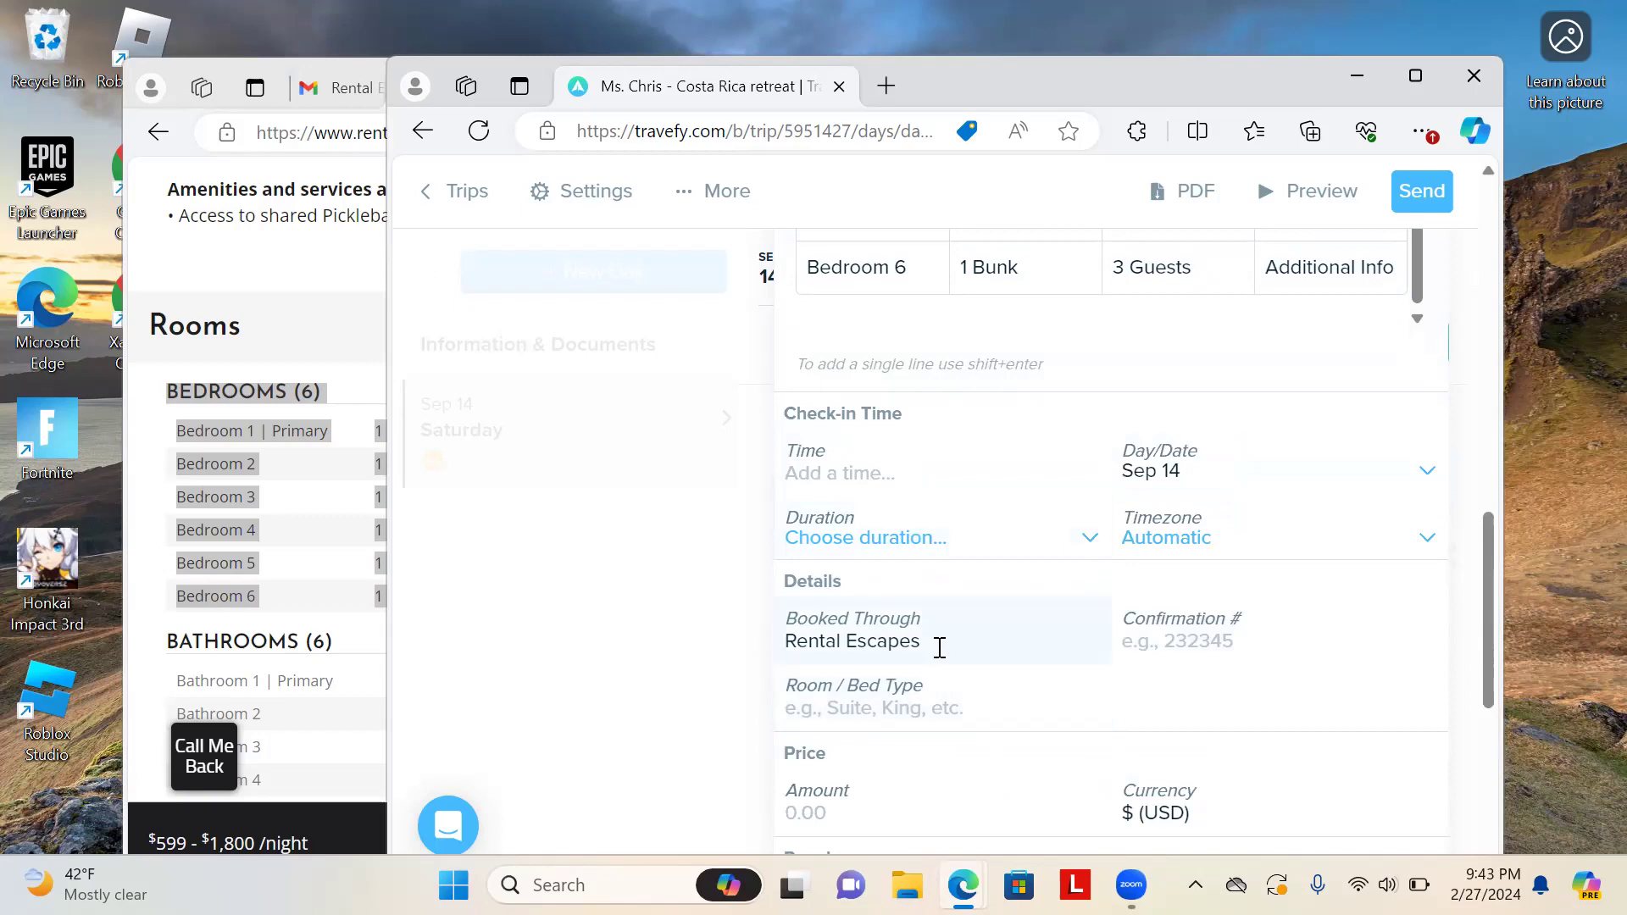
{"action": "scroll", "coordinate": [926, 716], "scroll_direction": "down", "scroll_amount": 3}
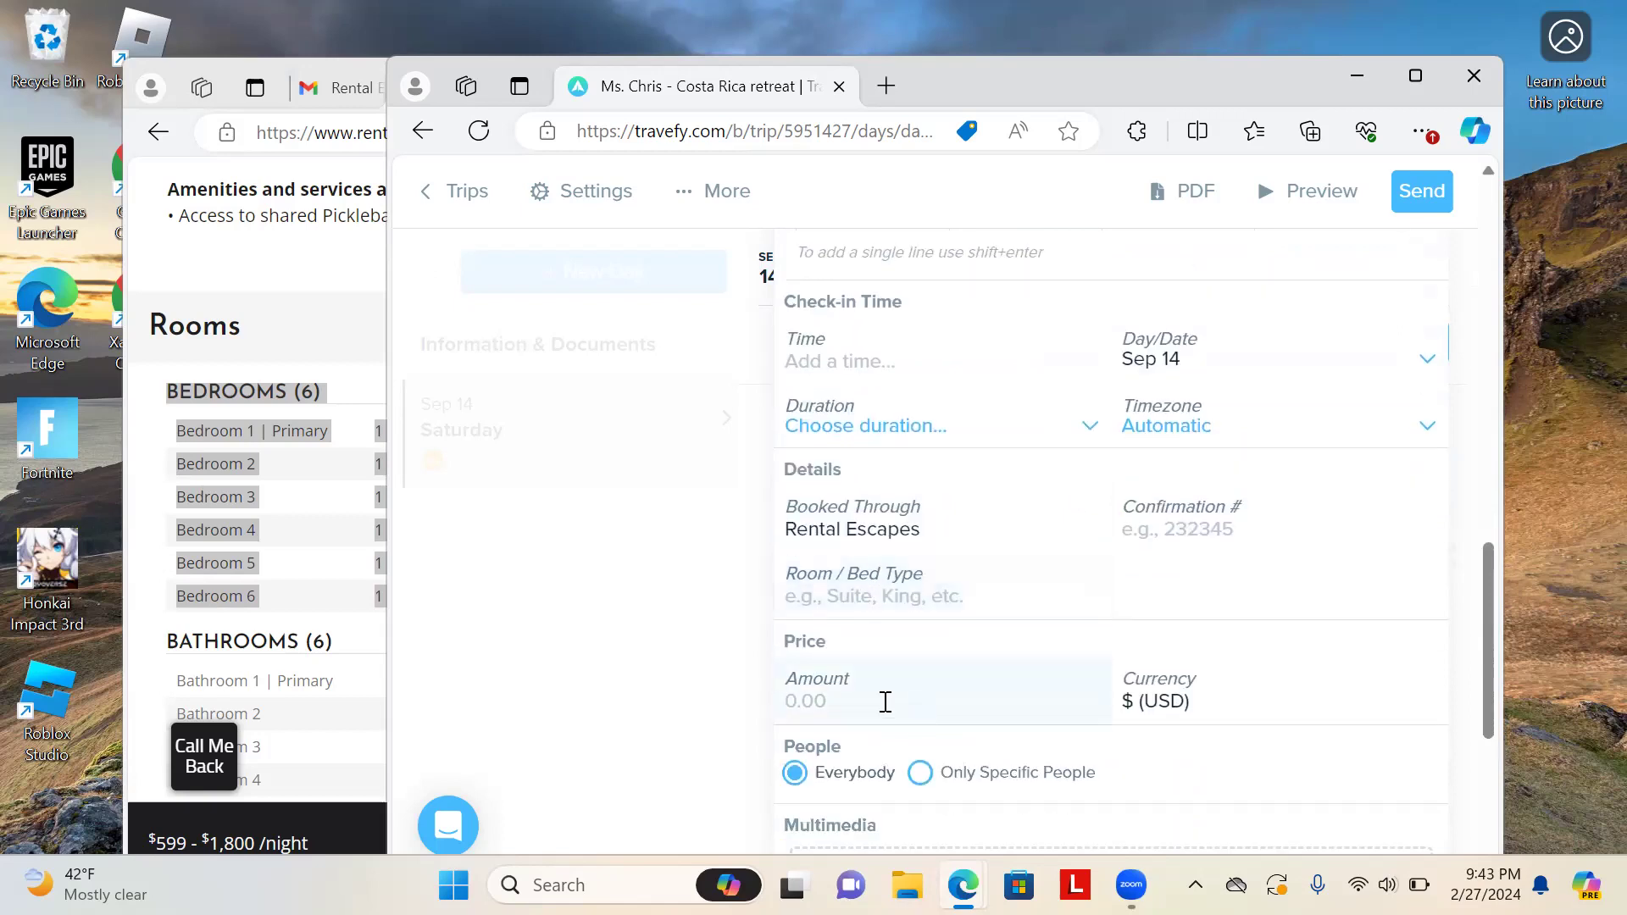
Look through the Casa Amuga rental page for pricing, then open the Gmail message with the quoted villa prices
{"action": "left_click", "coordinate": [371, 354]}
{"action": "scroll", "coordinate": [474, 288], "scroll_direction": "down", "scroll_amount": 10}
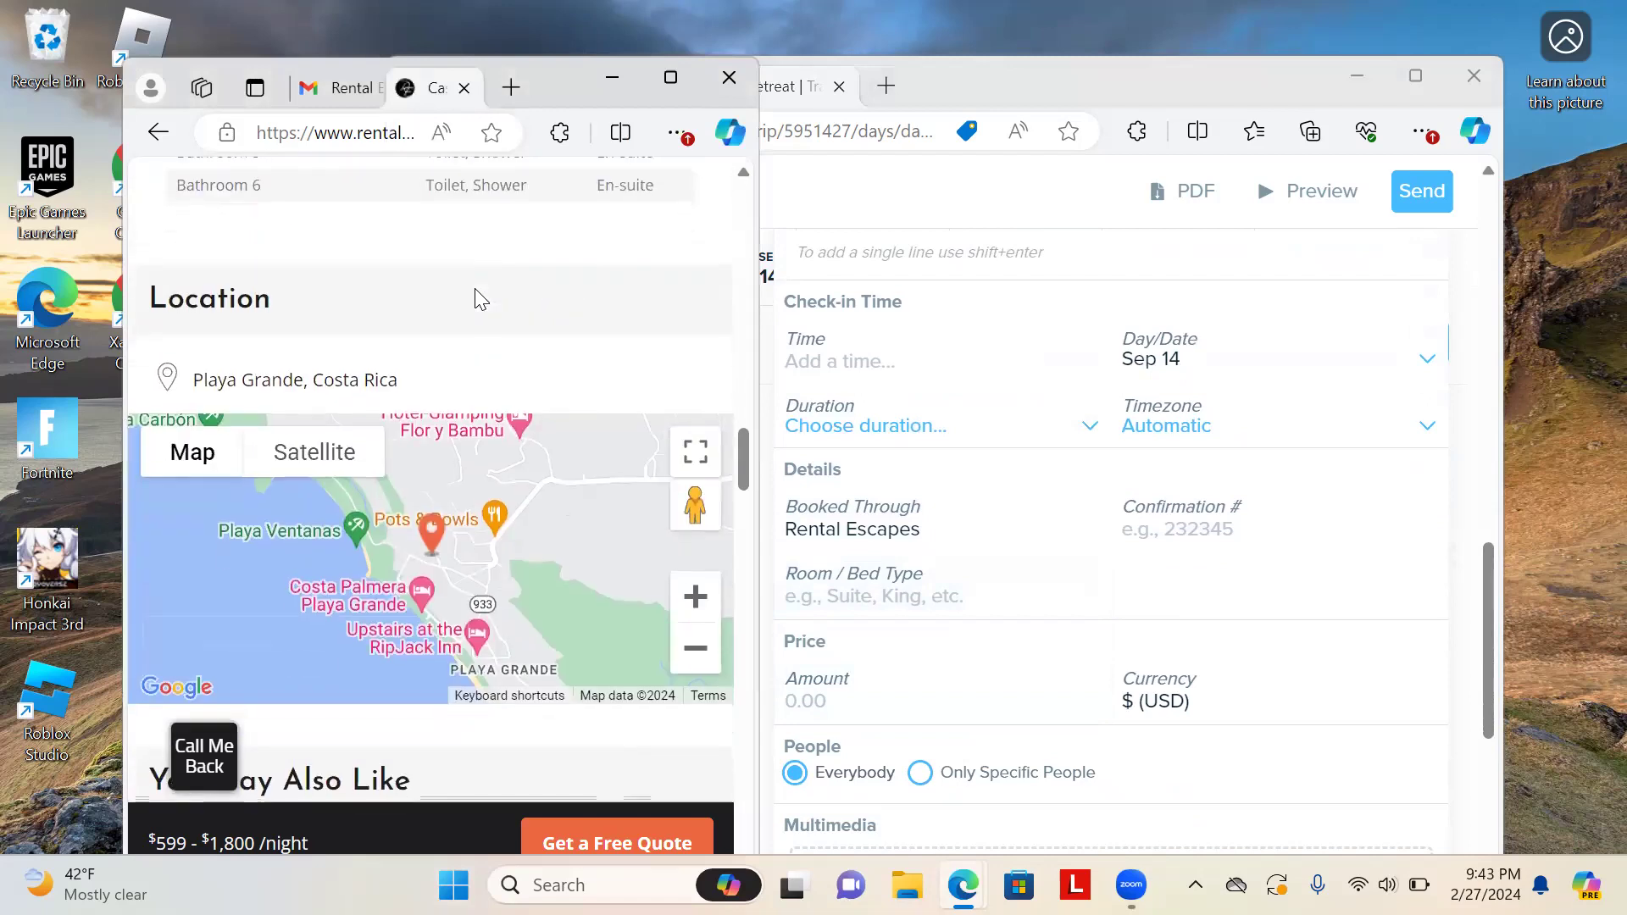
{"action": "scroll", "coordinate": [474, 289], "scroll_direction": "up", "scroll_amount": 12}
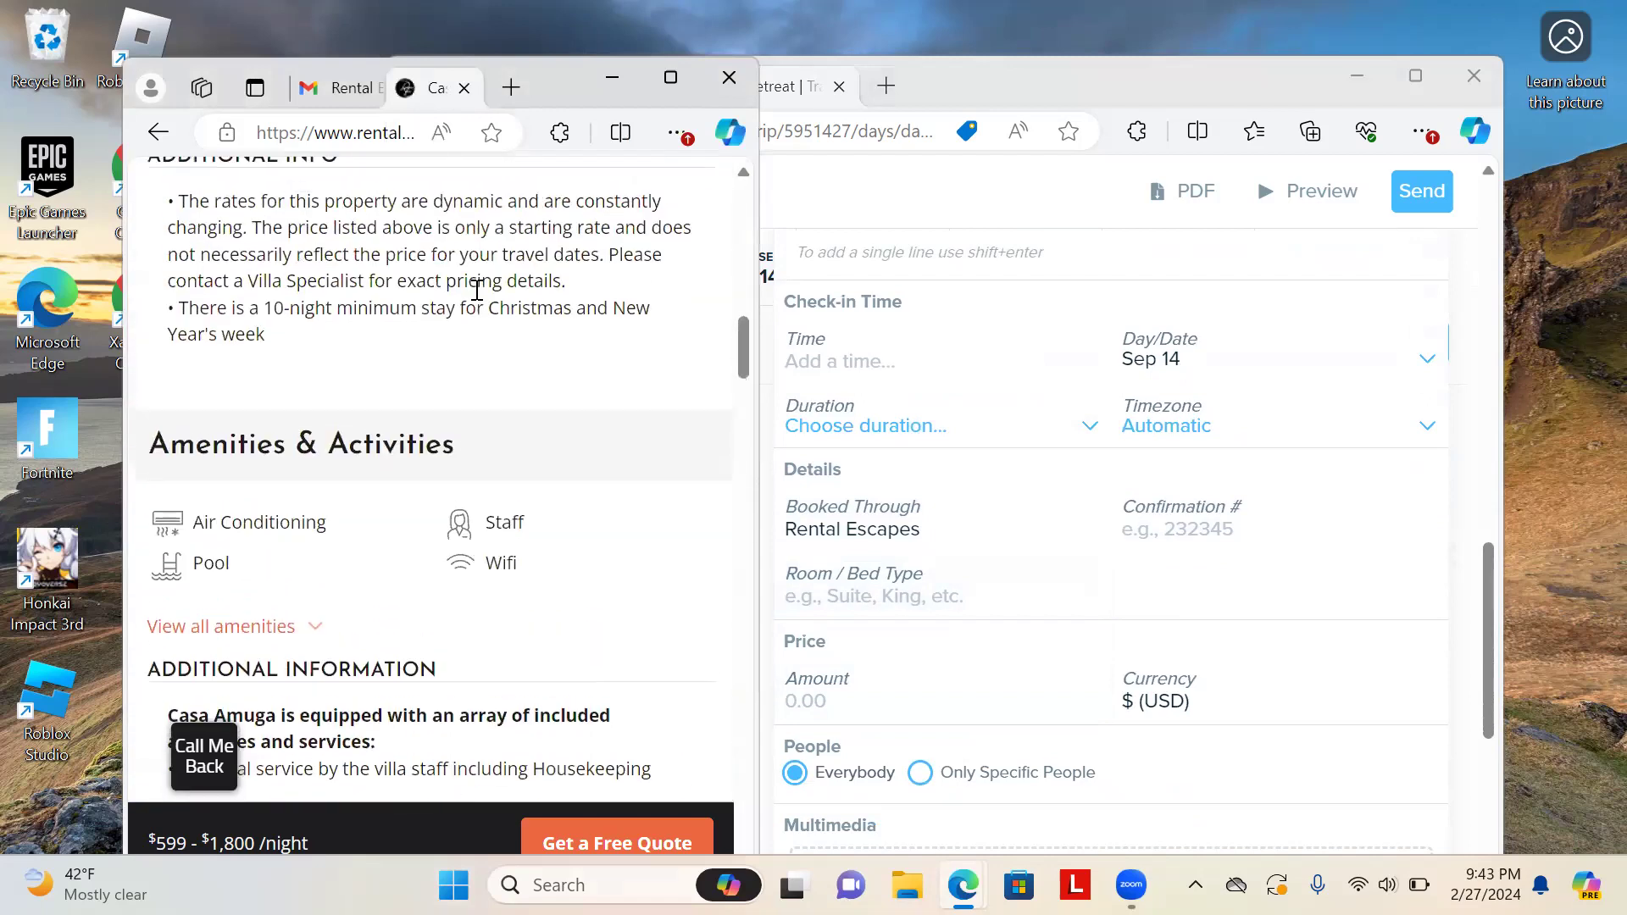
{"action": "scroll", "coordinate": [479, 297], "scroll_direction": "up", "scroll_amount": 6}
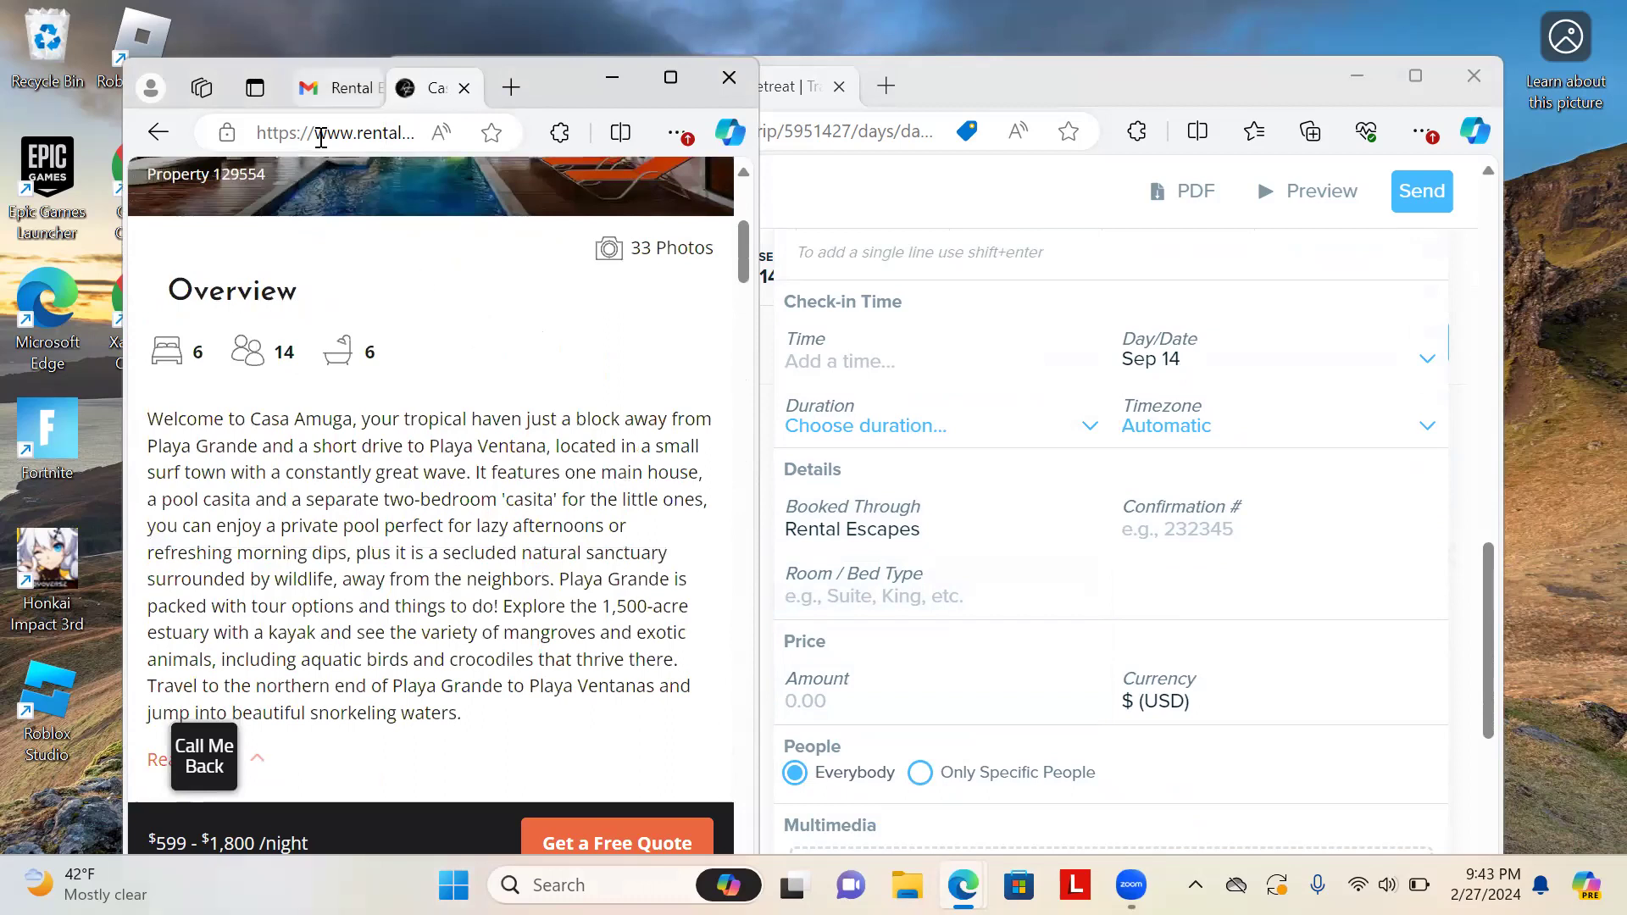
{"action": "left_click", "coordinate": [330, 89]}
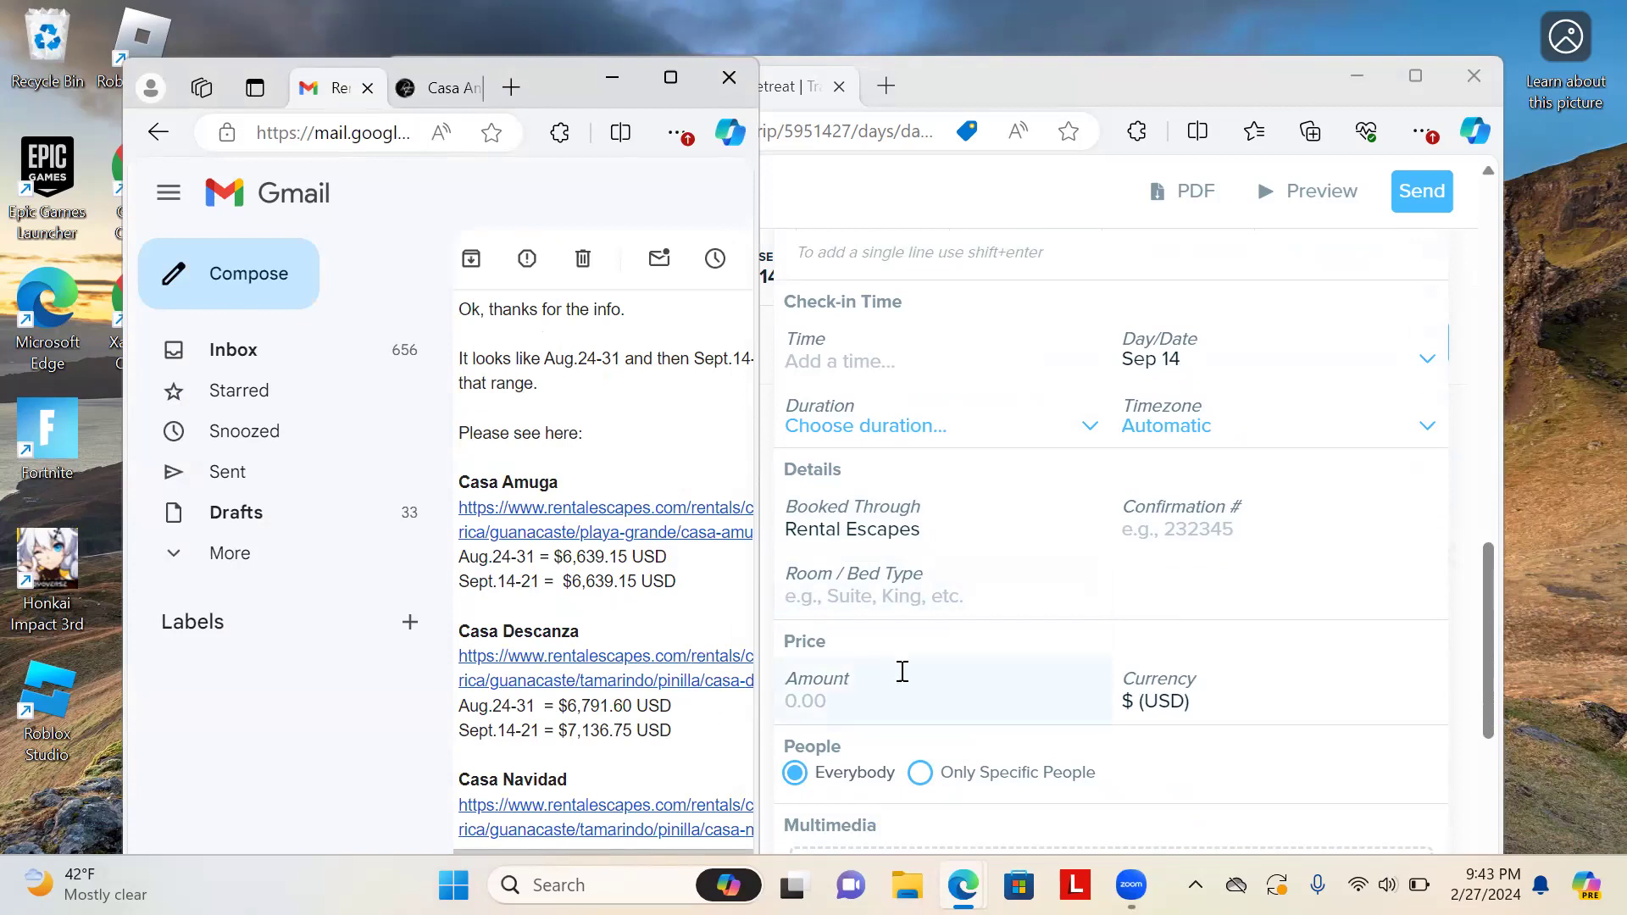
Copy Casa Amuga's Sept.14-21 price of $6,639.15 from the email into the lodging's price amount
{"action": "left_click", "coordinate": [837, 702]}
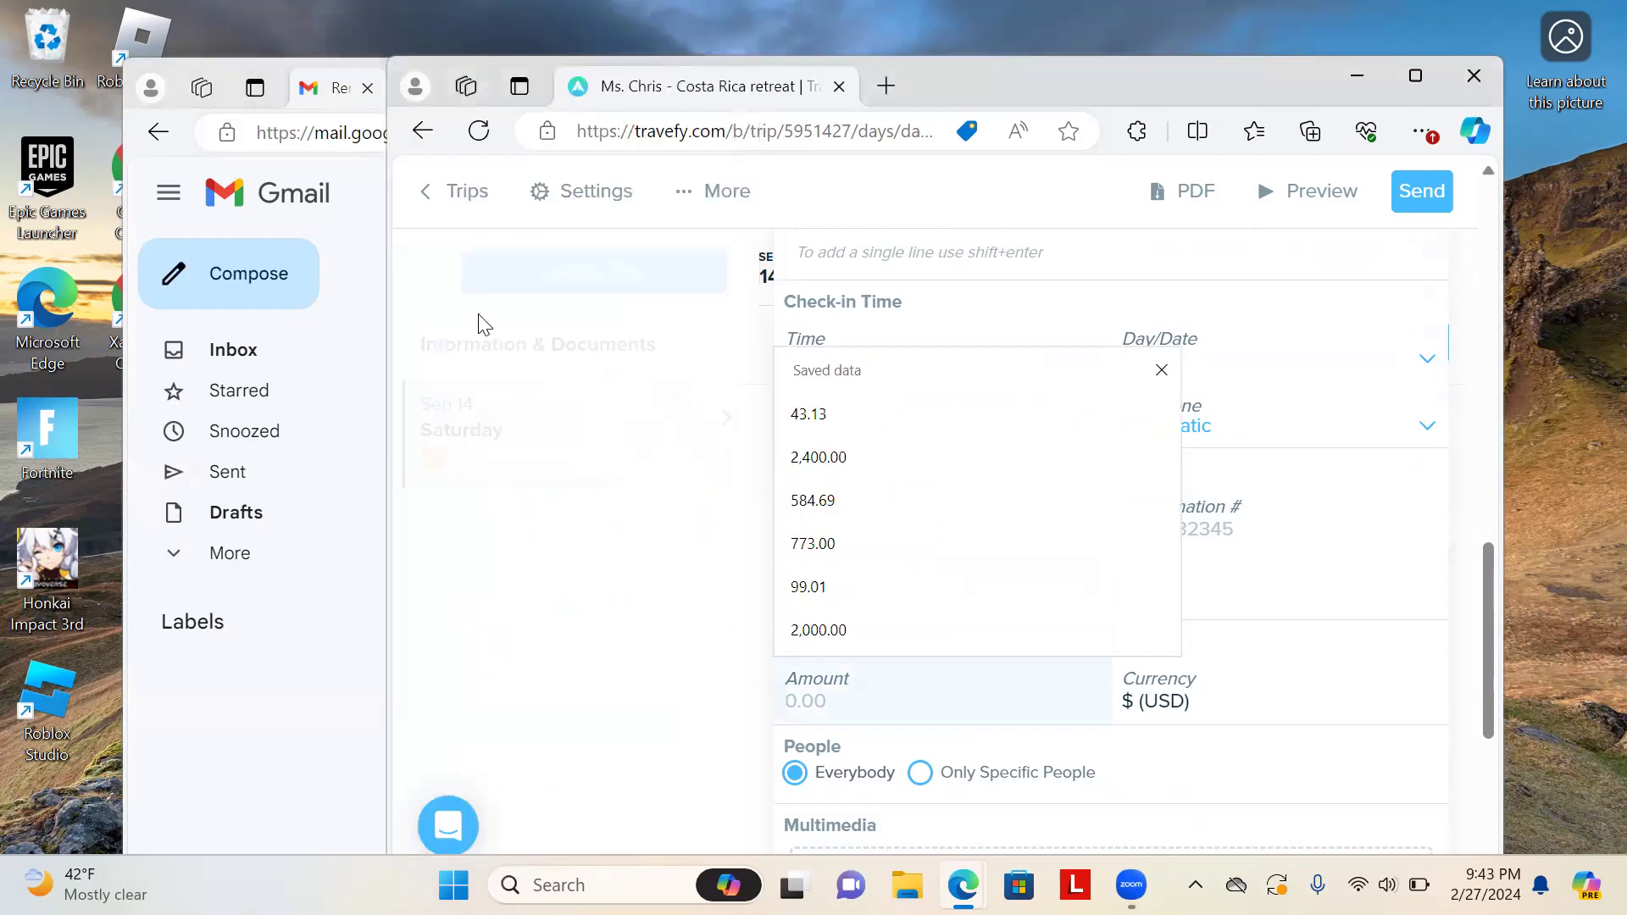
{"action": "left_click", "coordinate": [355, 260]}
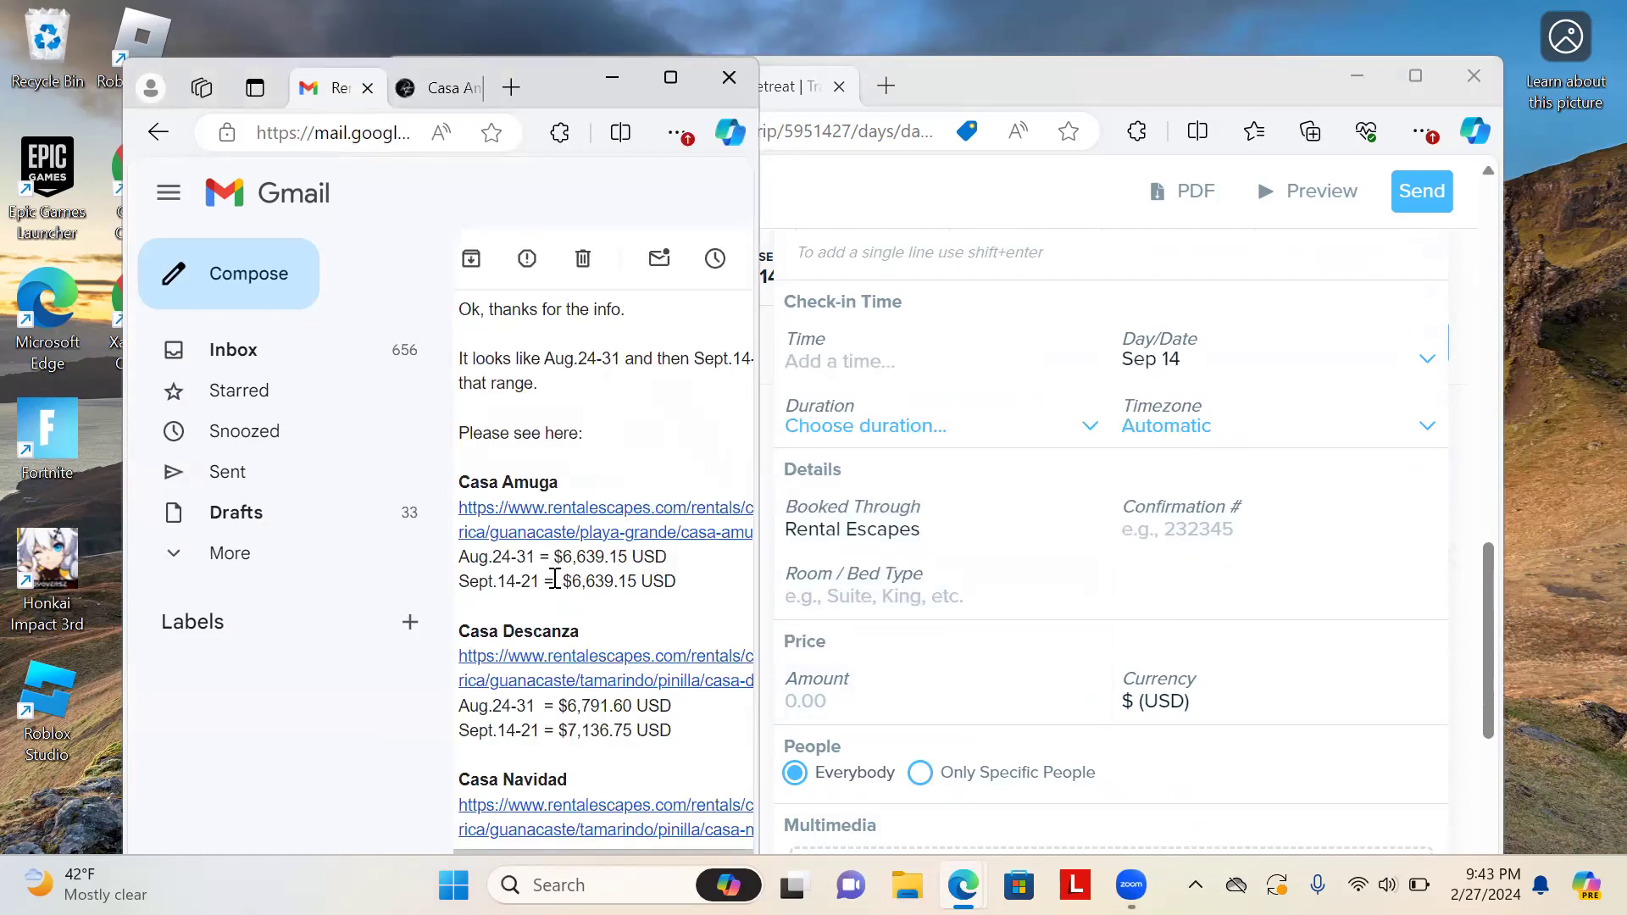
{"action": "left_click_drag", "start_coordinate": [562, 580], "coordinate": [635, 585]}
{"action": "key", "text": "ctrl+c"}
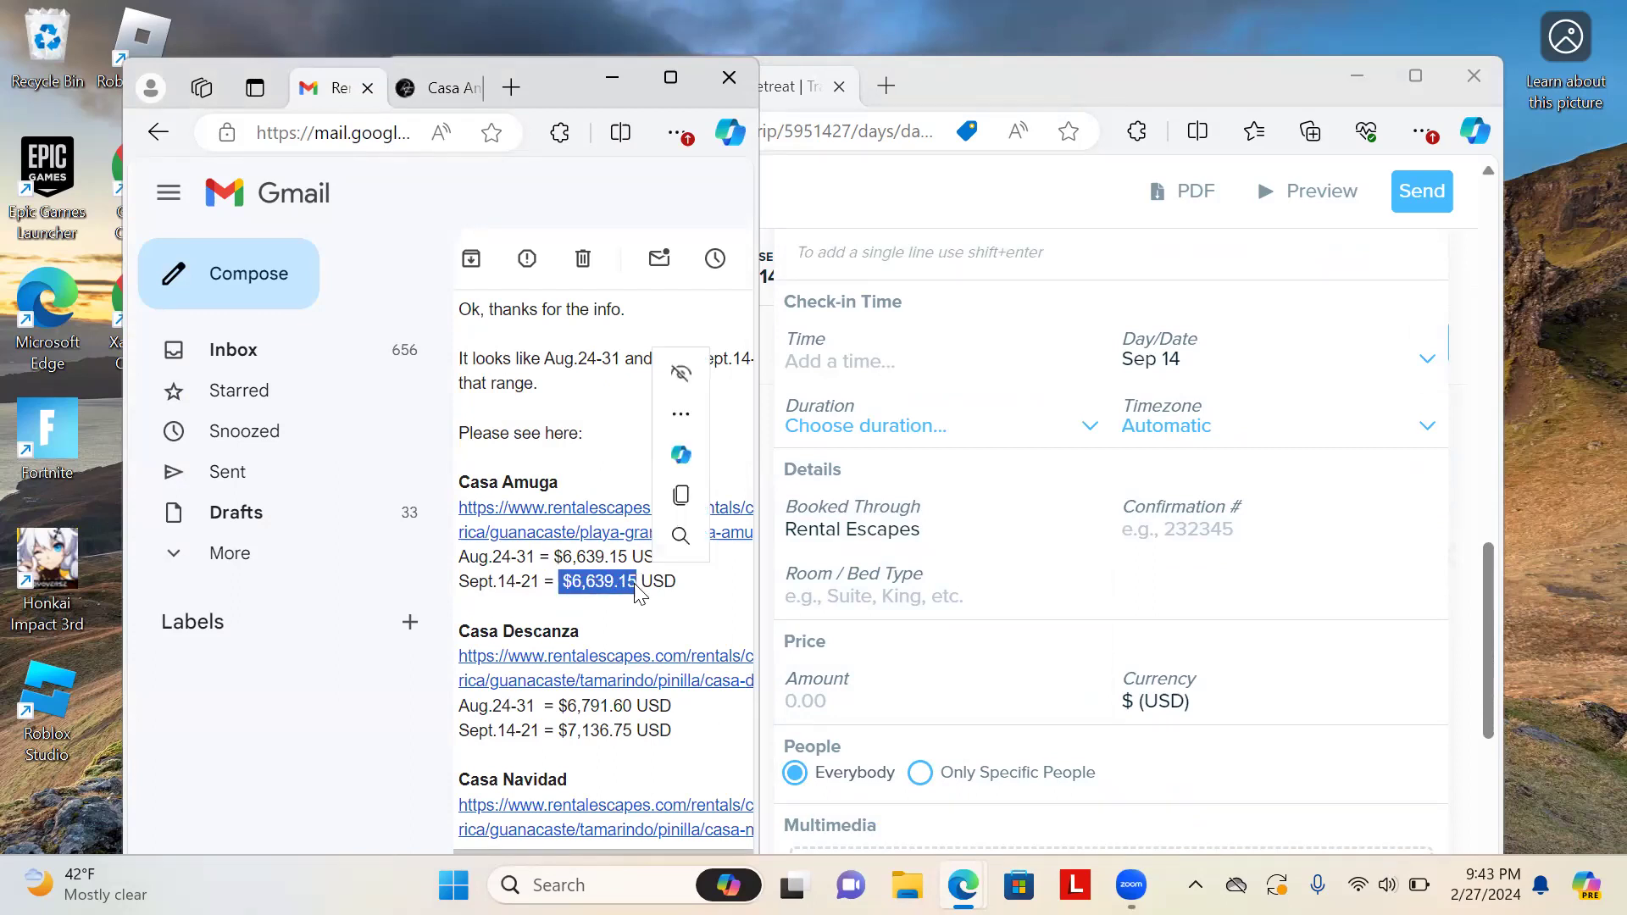
{"action": "left_click", "coordinate": [827, 699]}
{"action": "key", "text": "ctrl+v"}
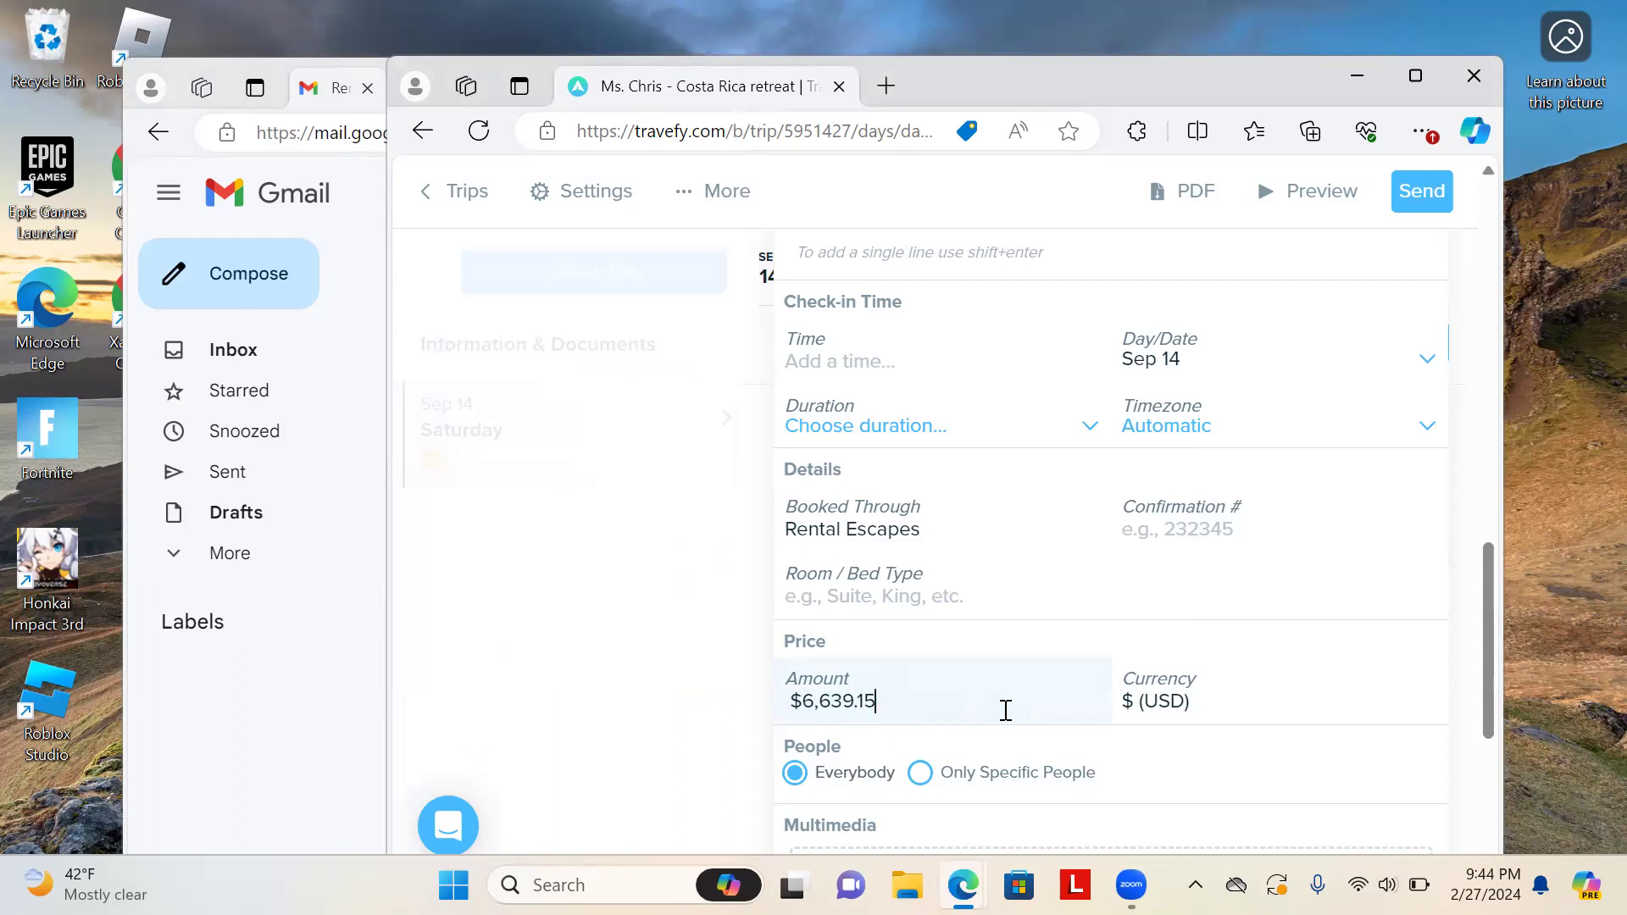
Review the bedroom table and the currency options for the price, keeping $ (USD)
{"action": "scroll", "coordinate": [1005, 710], "scroll_direction": "up", "scroll_amount": 6}
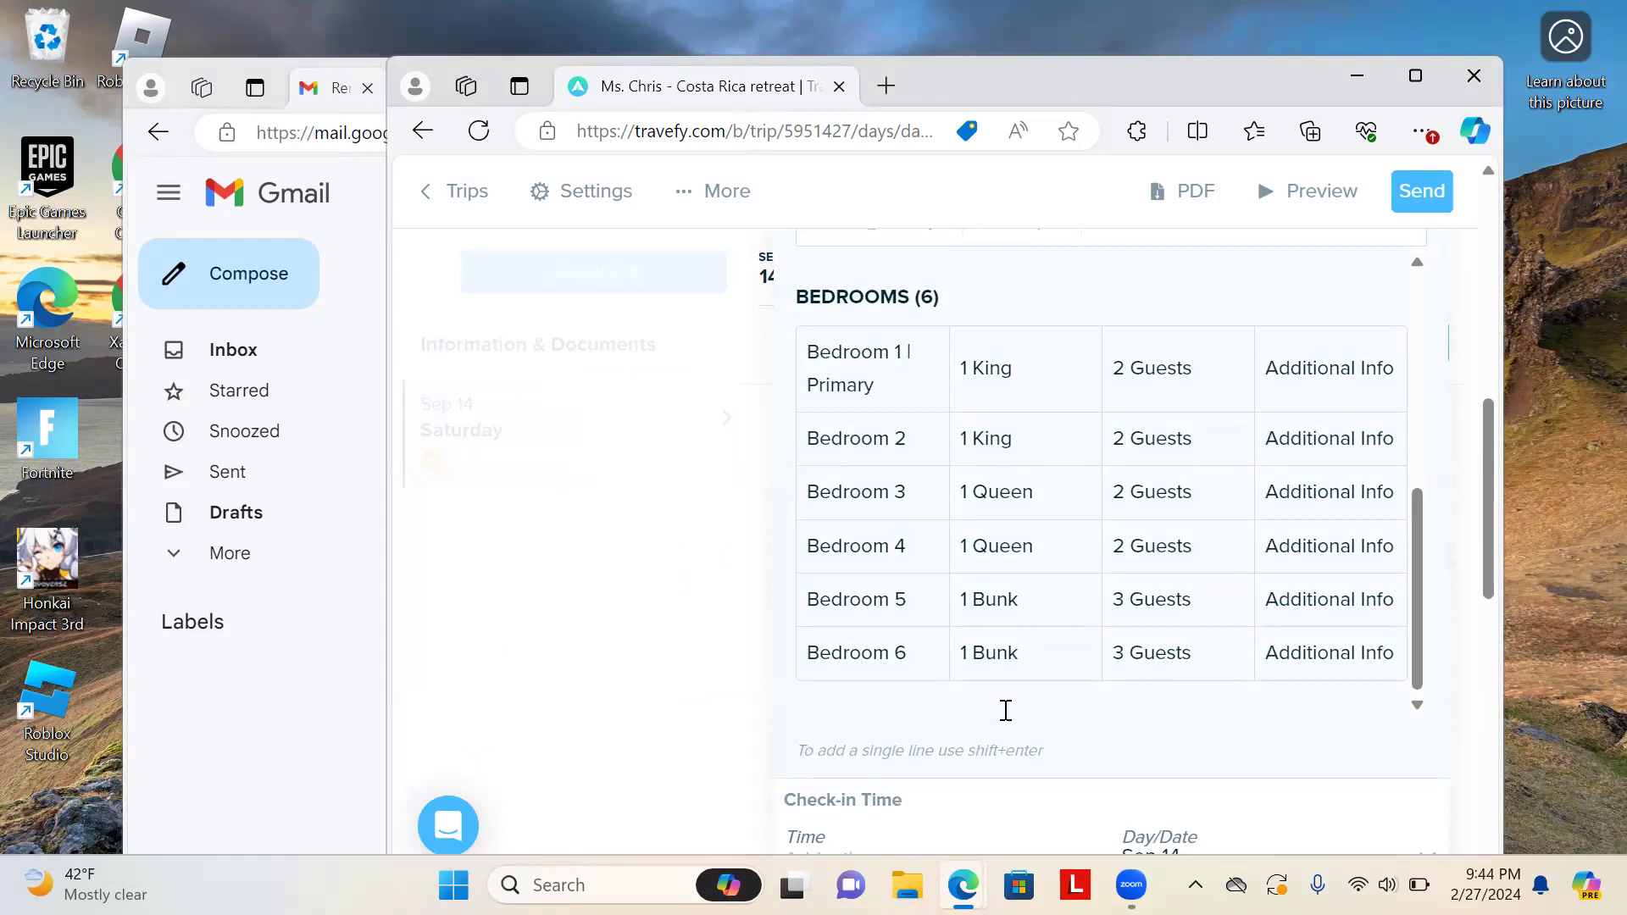
{"action": "scroll", "coordinate": [1005, 710], "scroll_direction": "down", "scroll_amount": 6}
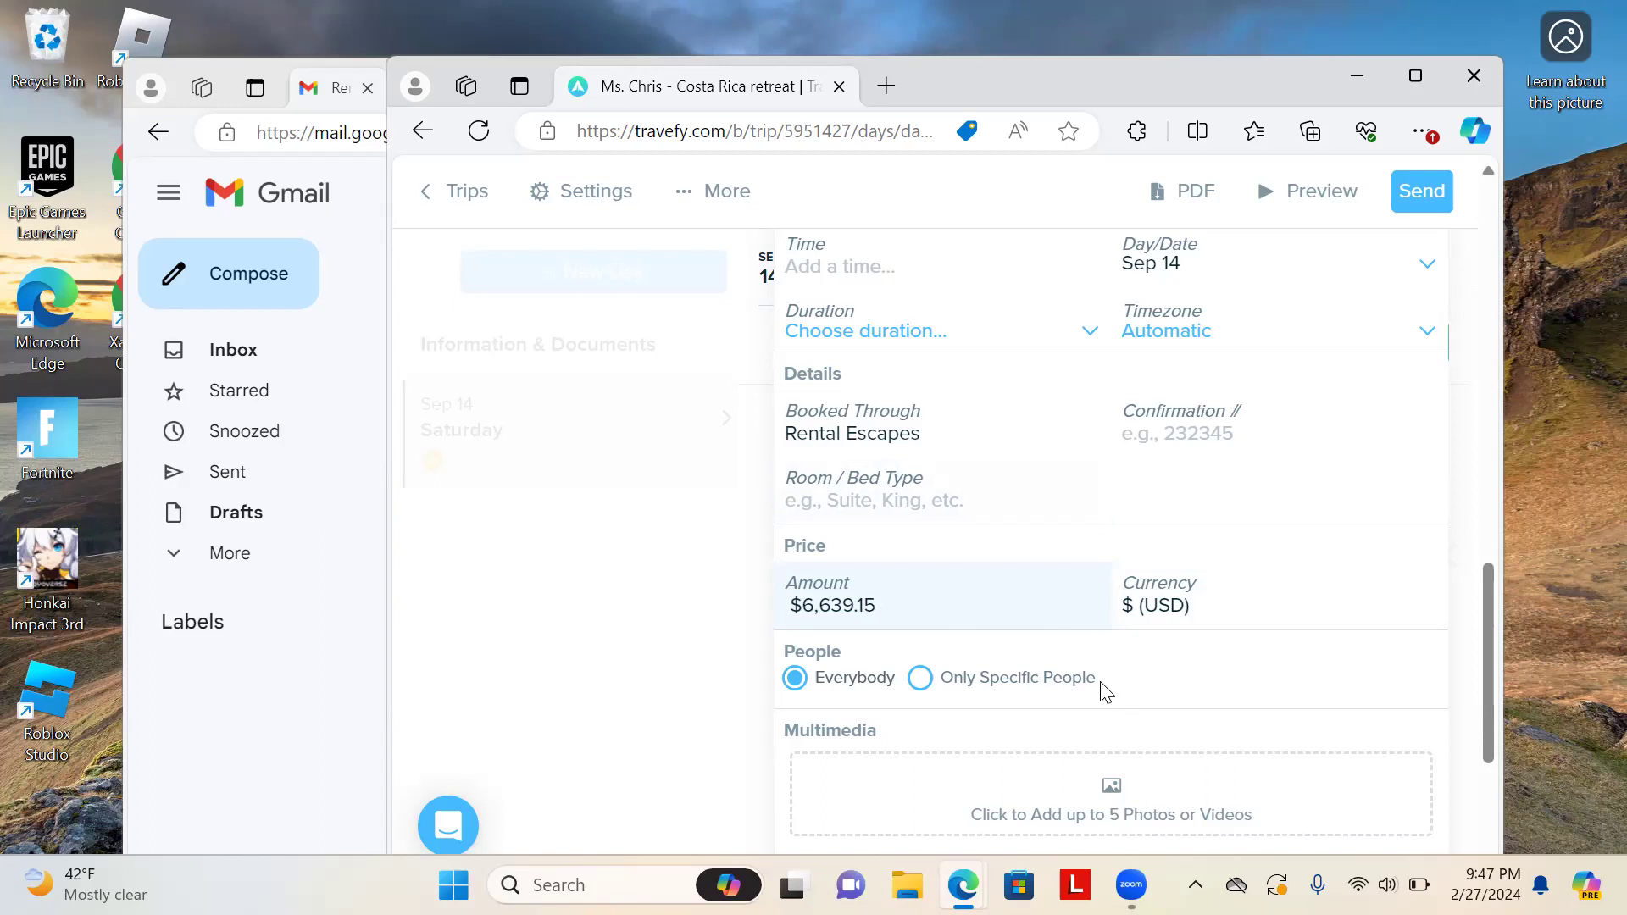
{"action": "left_click", "coordinate": [921, 606]}
{"action": "left_click", "coordinate": [1162, 603]}
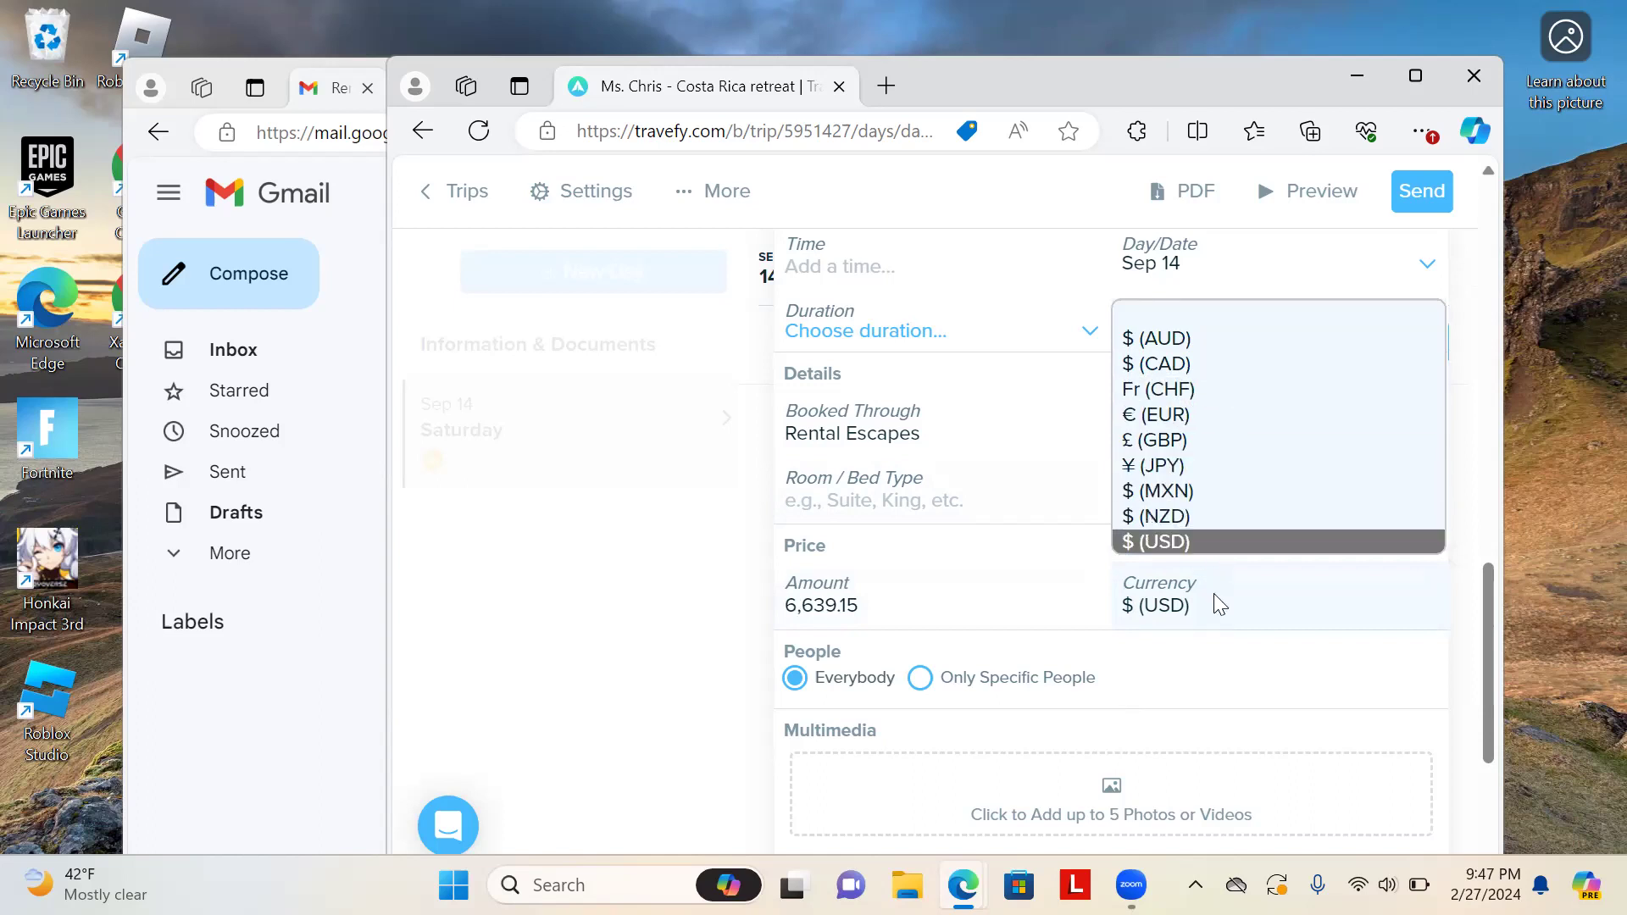
{"action": "left_click", "coordinate": [1214, 623]}
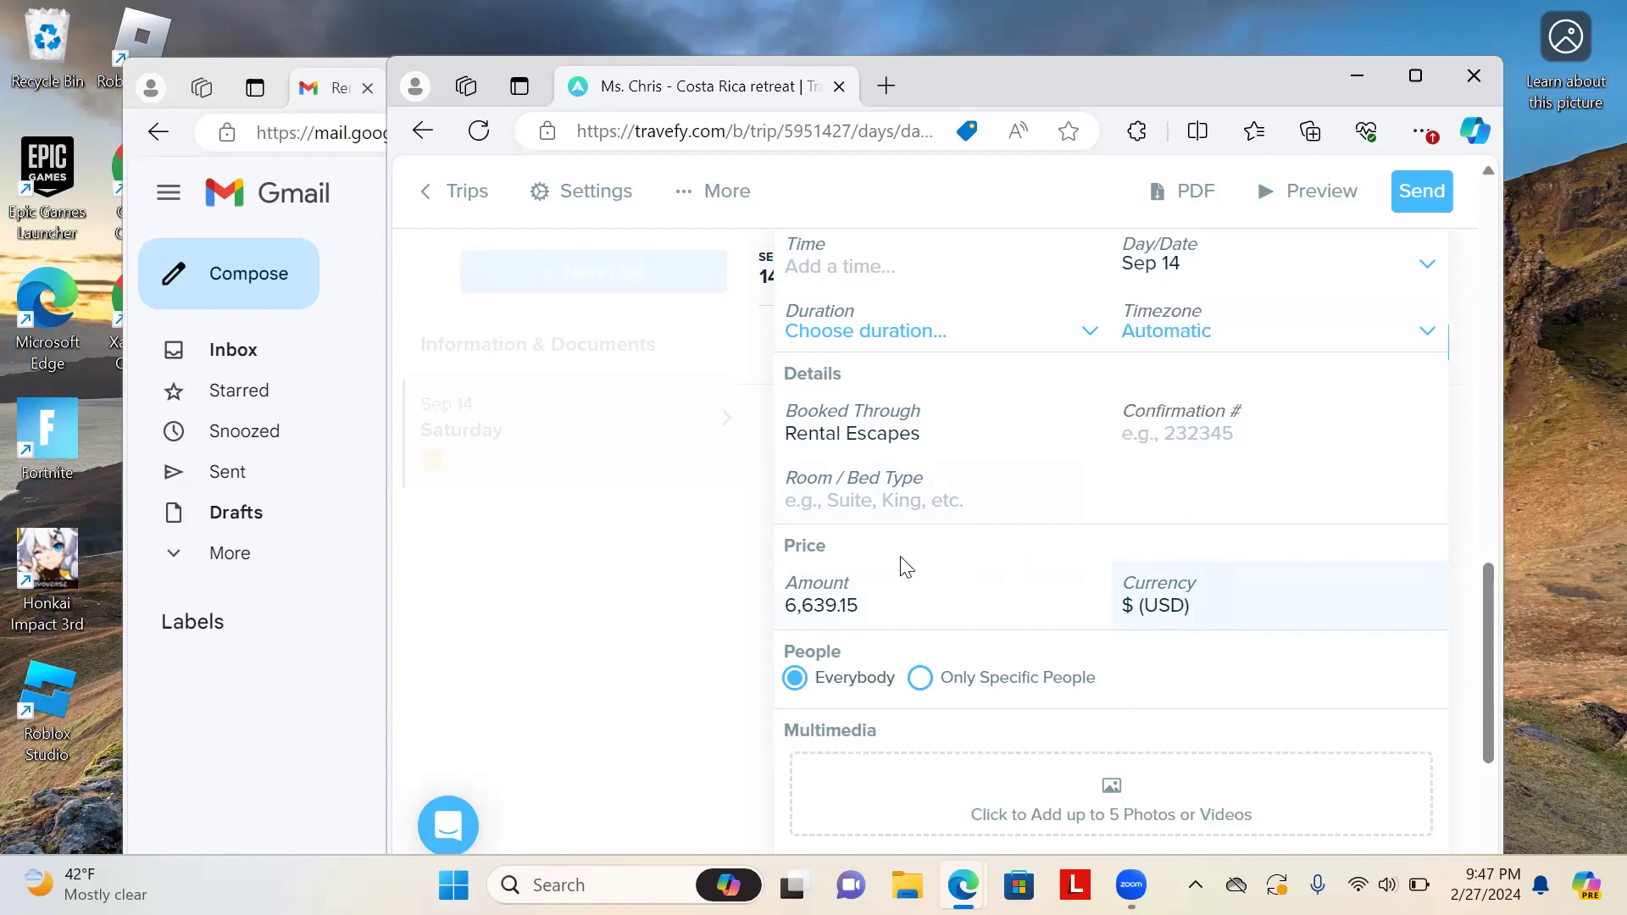
Open the image and video picker for the Casa Amuga lodging's multimedia section
{"action": "scroll", "coordinate": [992, 645], "scroll_direction": "down", "scroll_amount": 1}
{"action": "scroll", "coordinate": [992, 646], "scroll_direction": "down", "scroll_amount": 3}
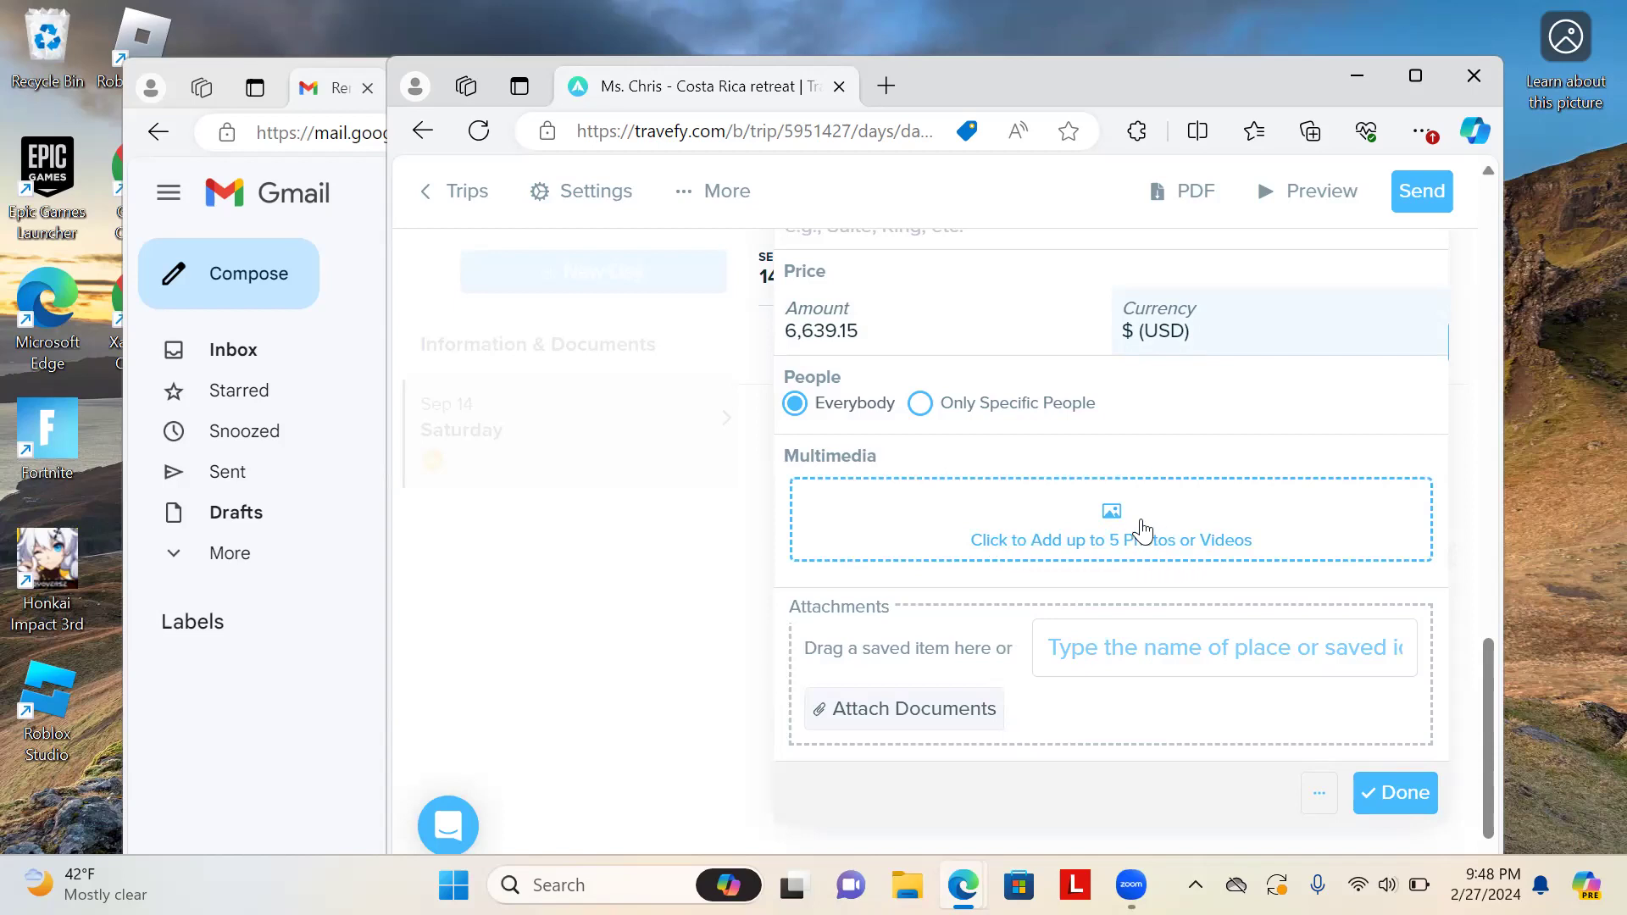
{"action": "left_click", "coordinate": [1117, 520]}
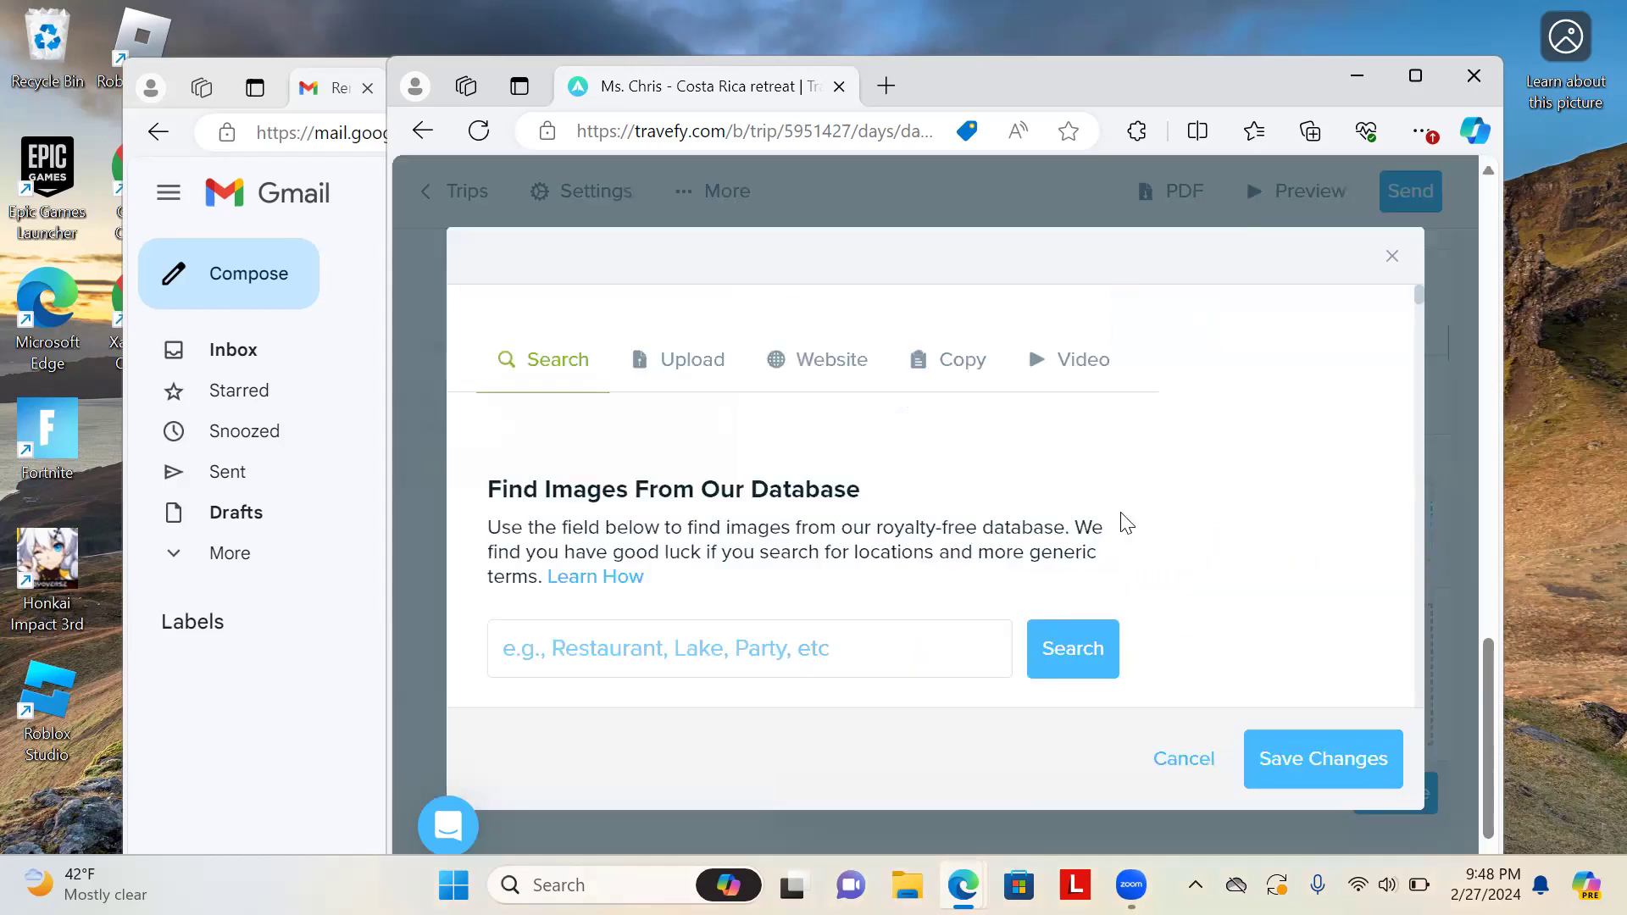
{"action": "left_click", "coordinate": [631, 663]}
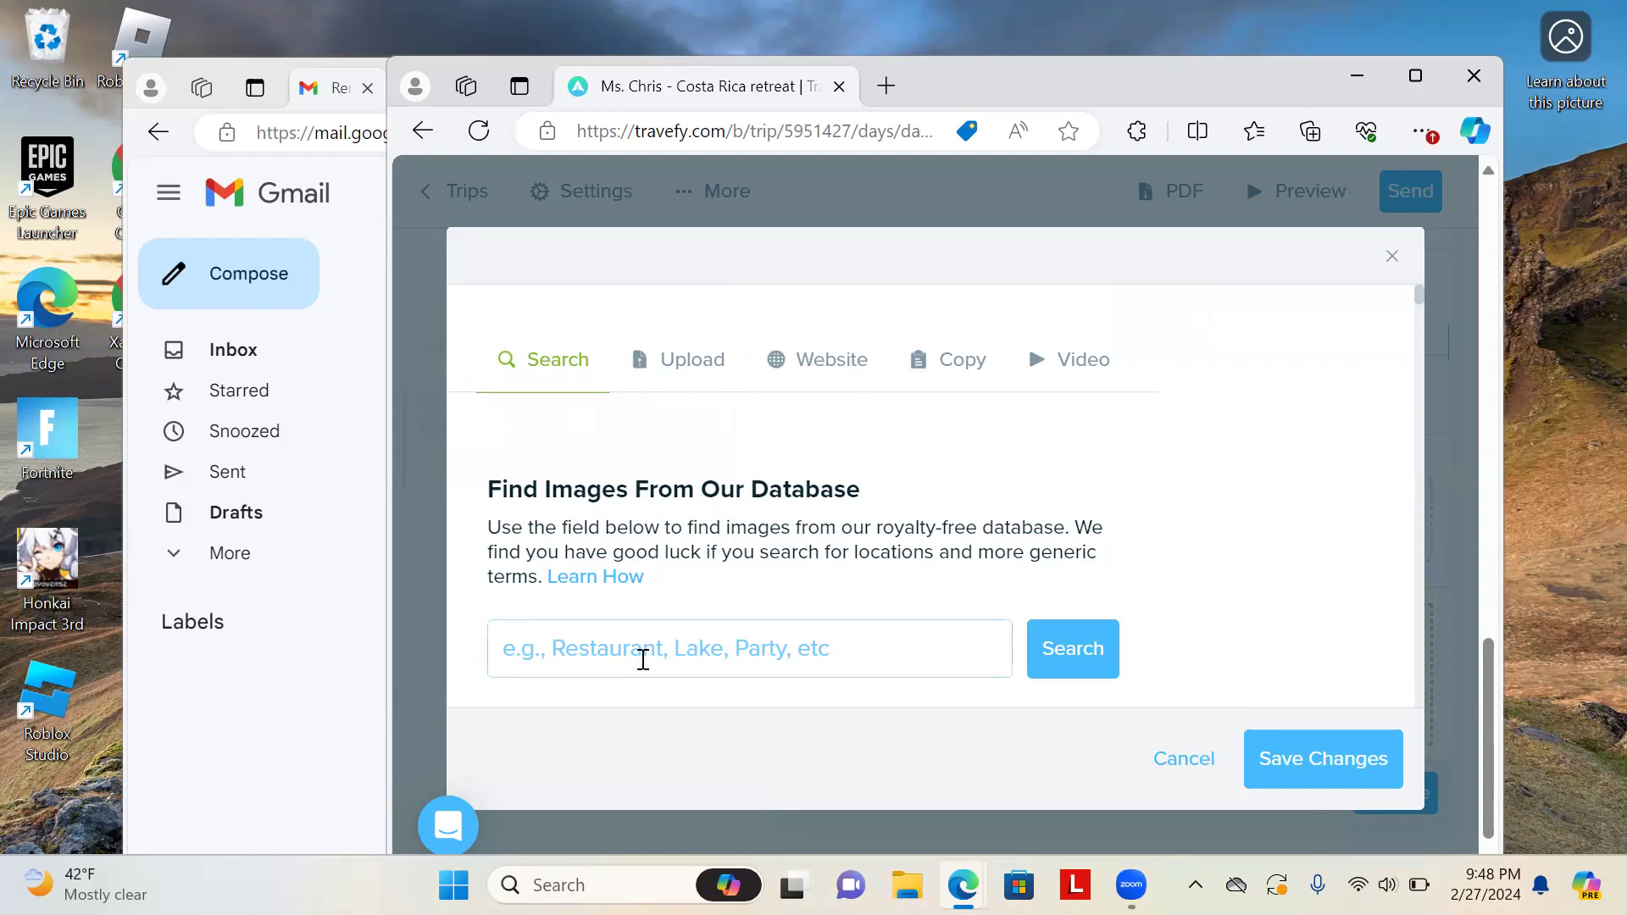
{"action": "left_click", "coordinate": [829, 366]}
{"action": "left_click", "coordinate": [724, 634]}
{"action": "type", "text": "rental "}
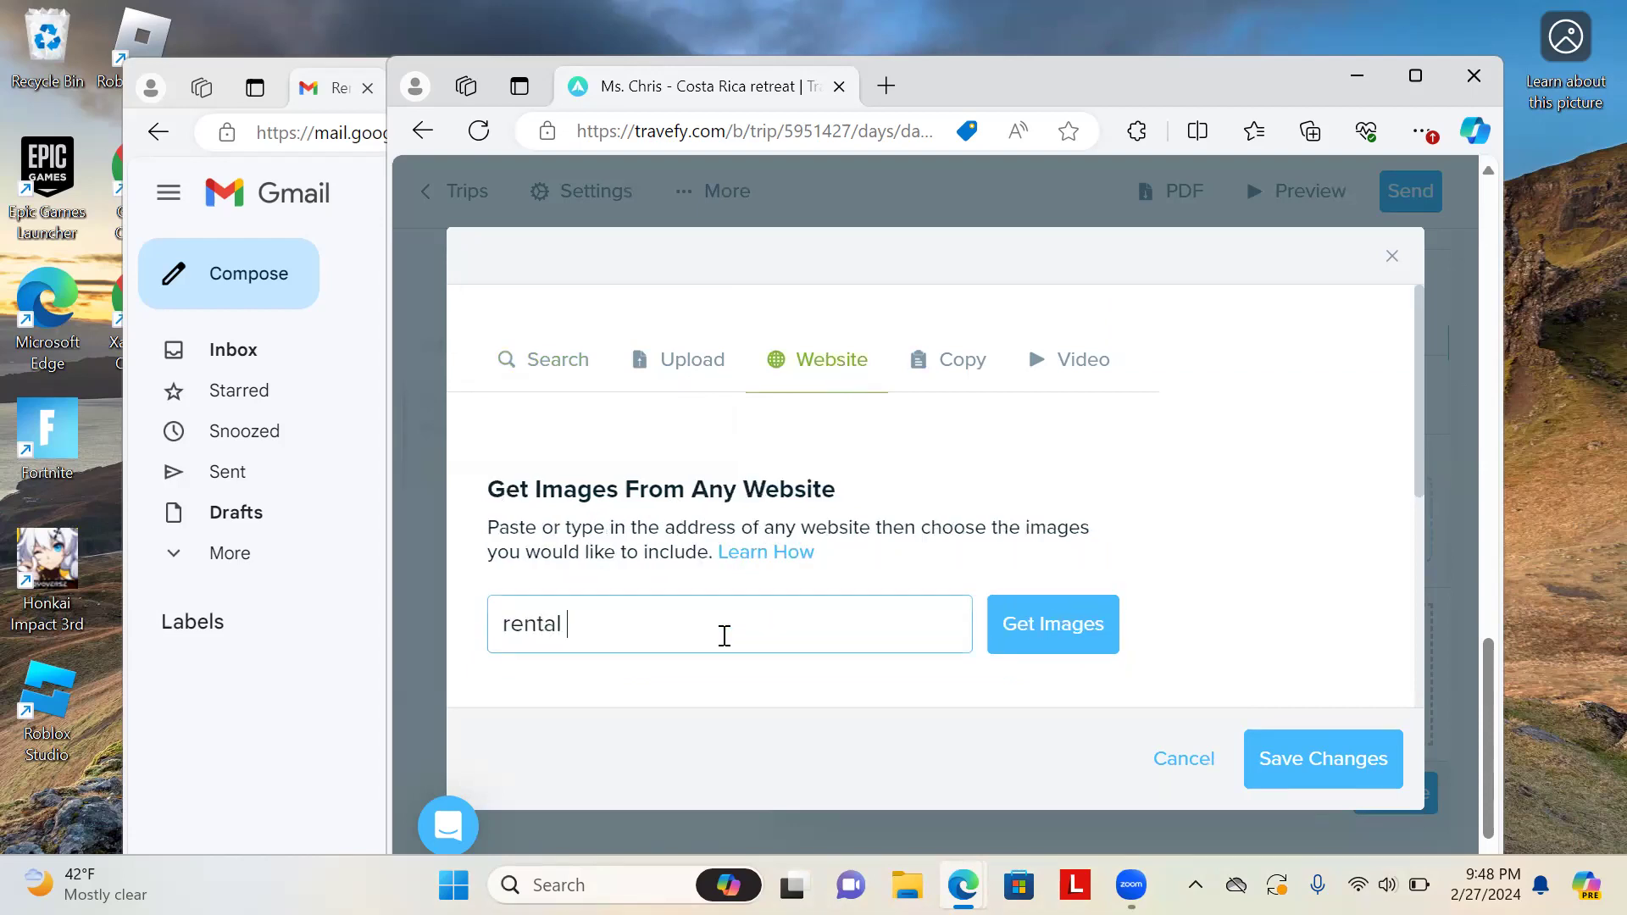
{"action": "type", "text": "escapes"}
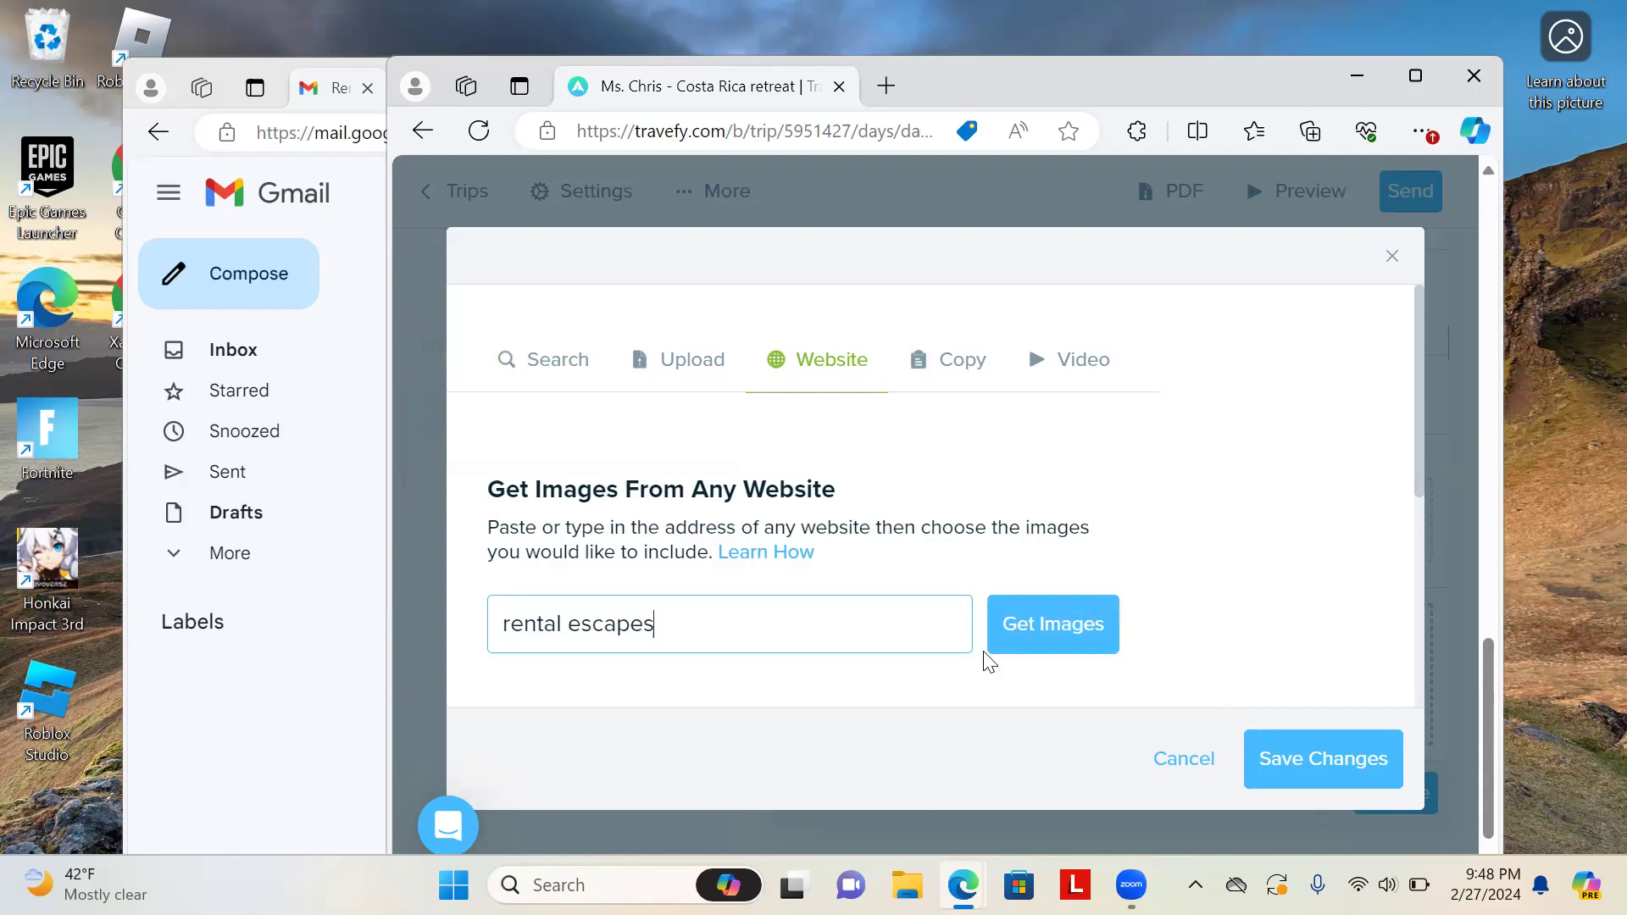
{"action": "left_click", "coordinate": [1012, 636]}
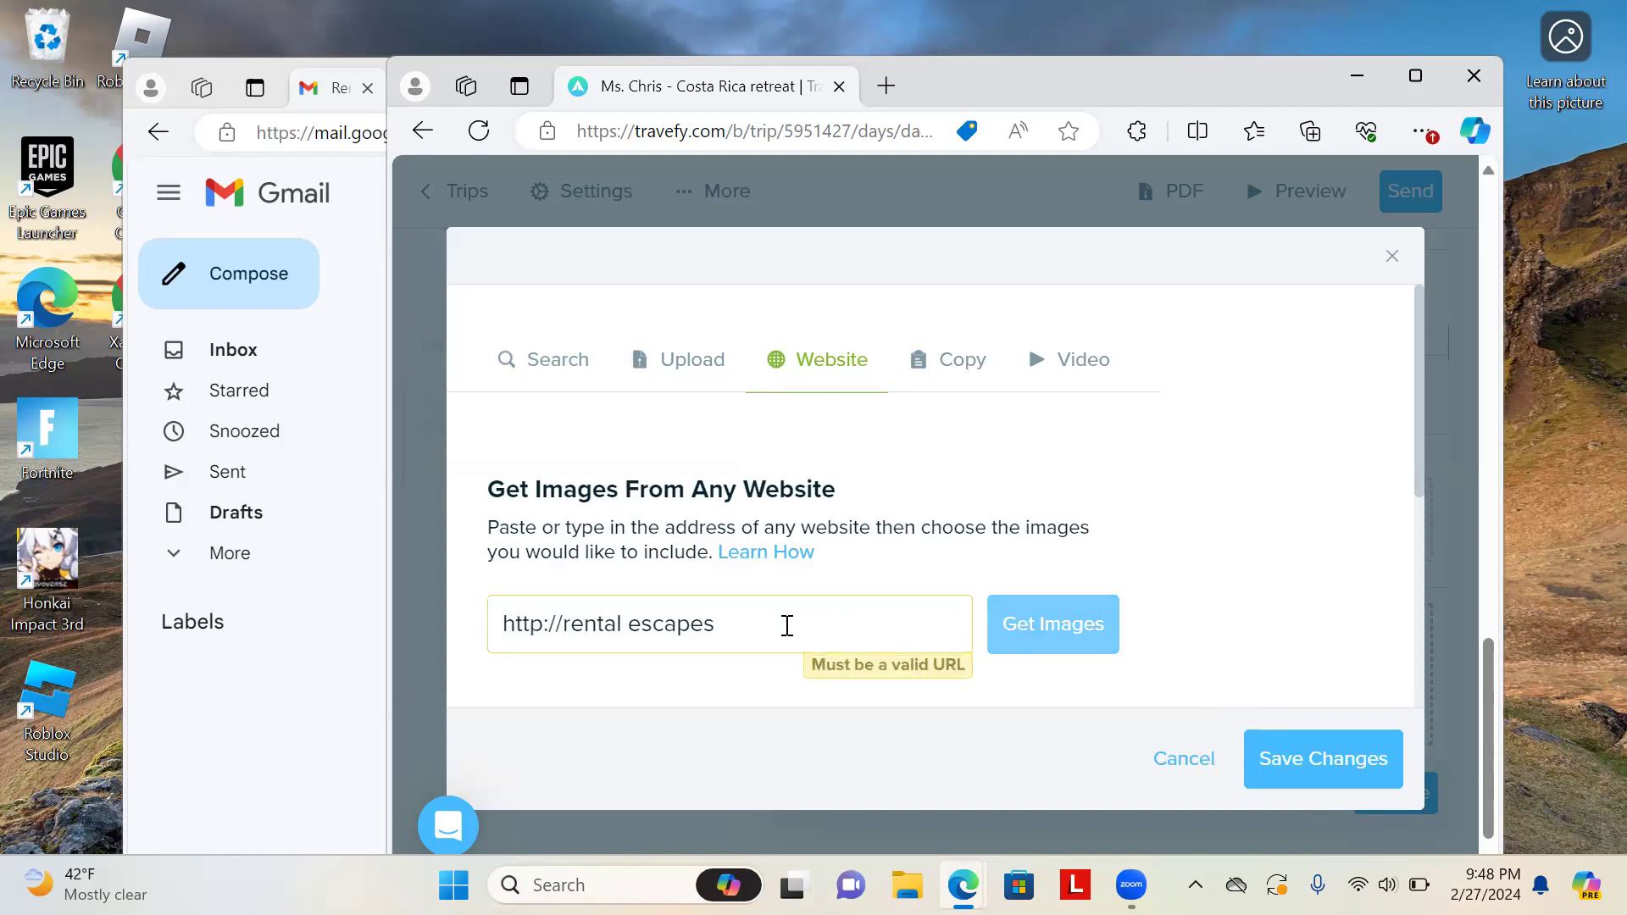
{"action": "left_click", "coordinate": [628, 624]}
{"action": "key", "text": "BackSpace"}
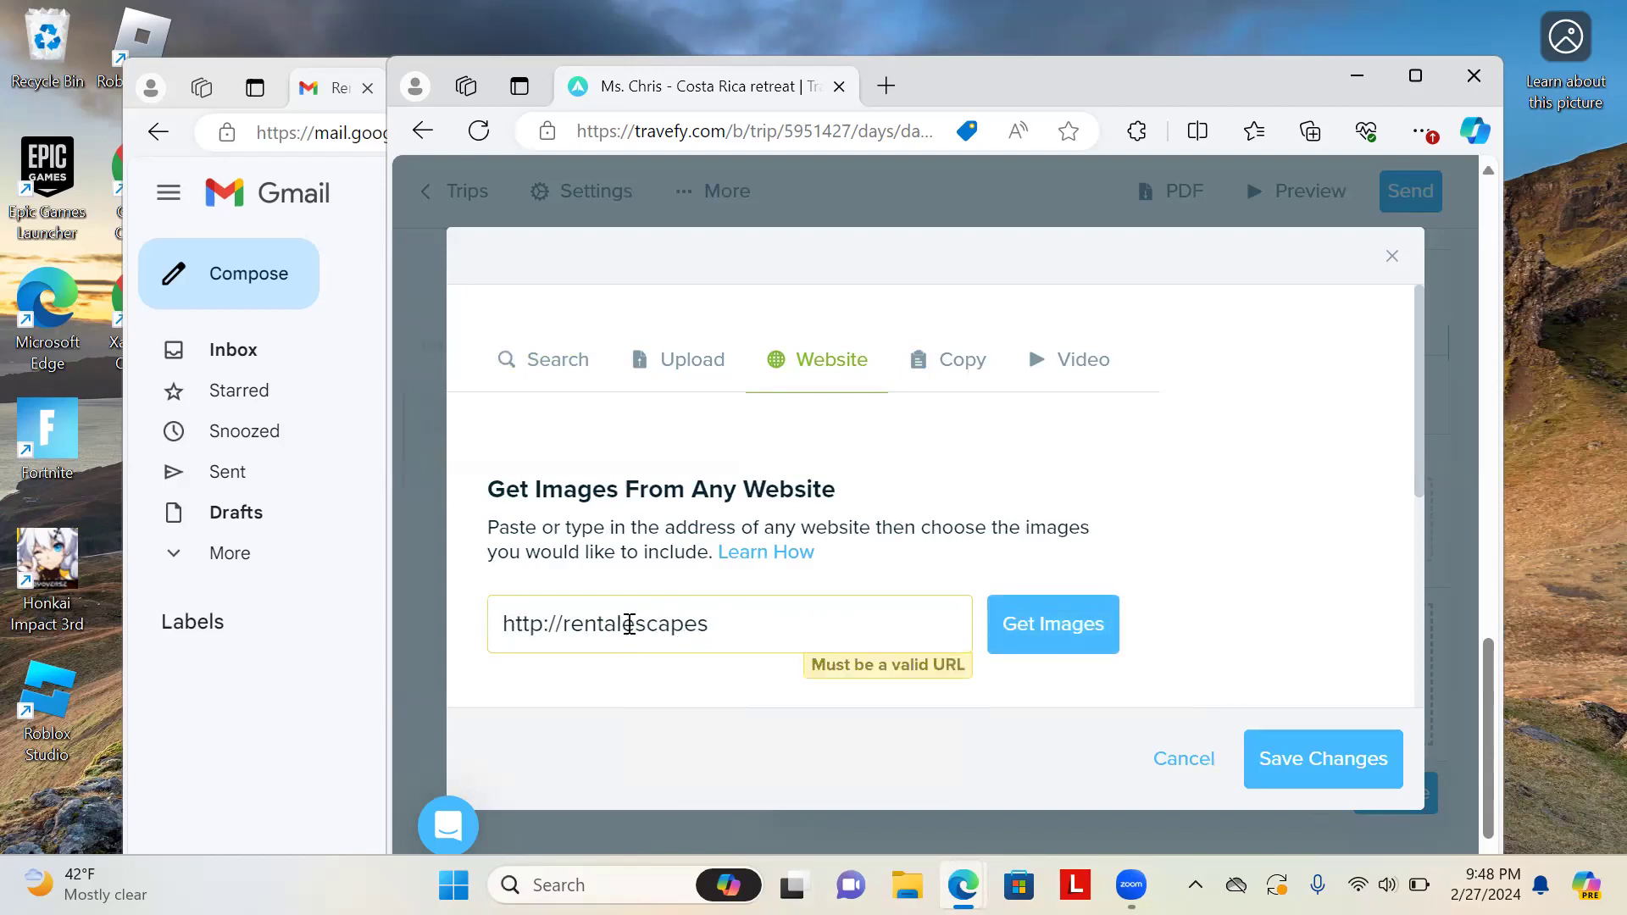
{"action": "left_click", "coordinate": [707, 629]}
{"action": "type", "text": ".com"}
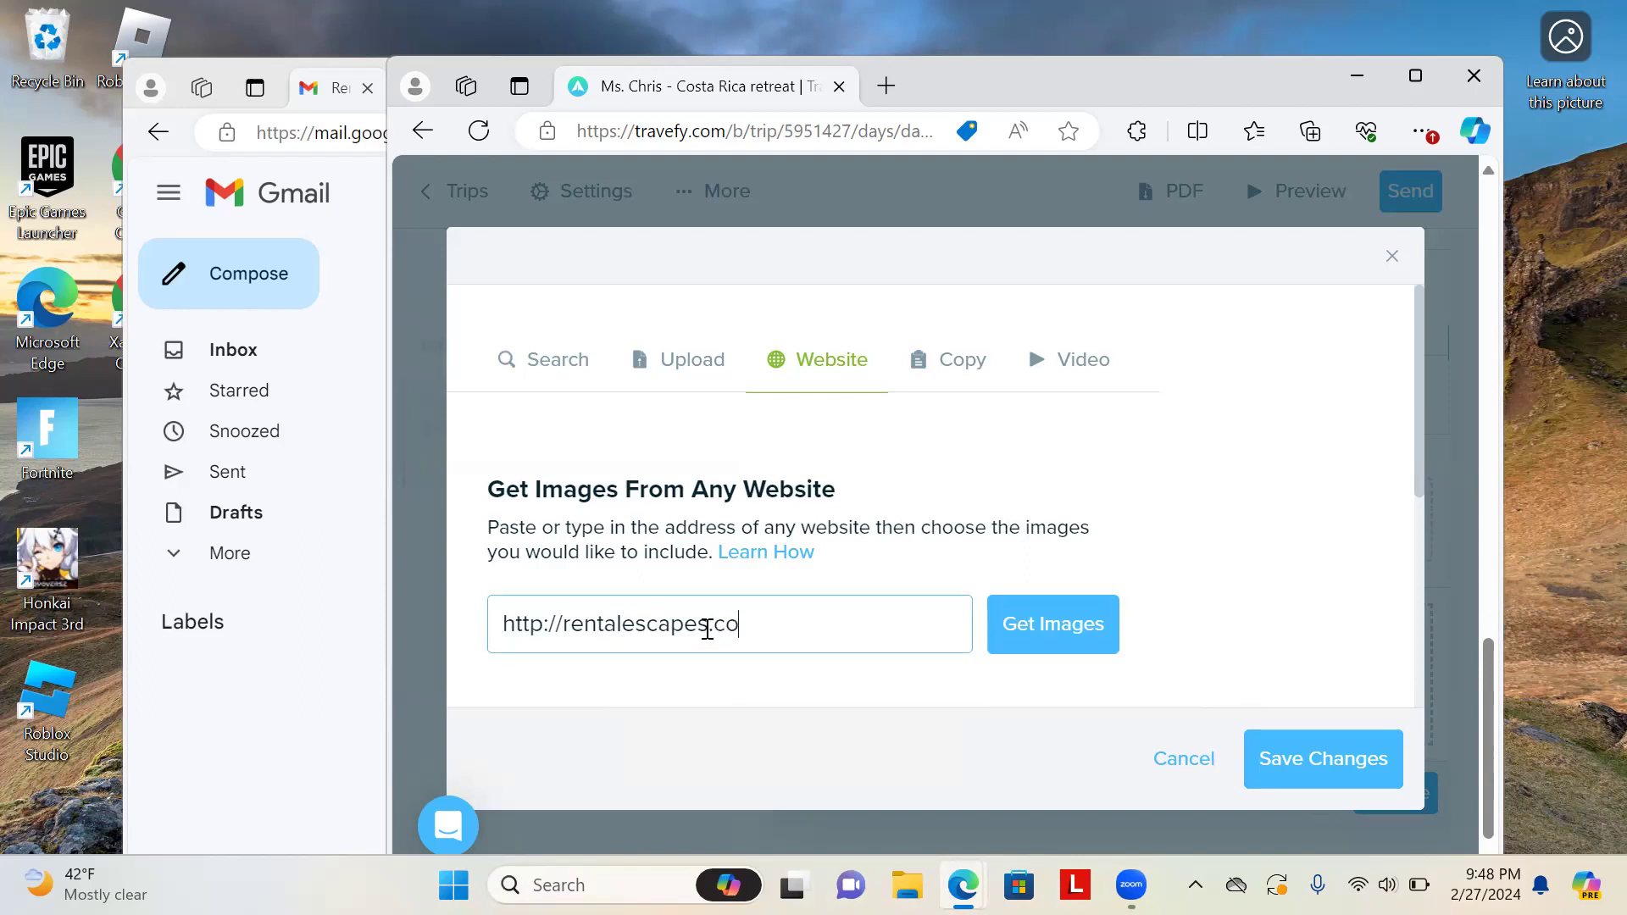
{"action": "key", "text": "Return"}
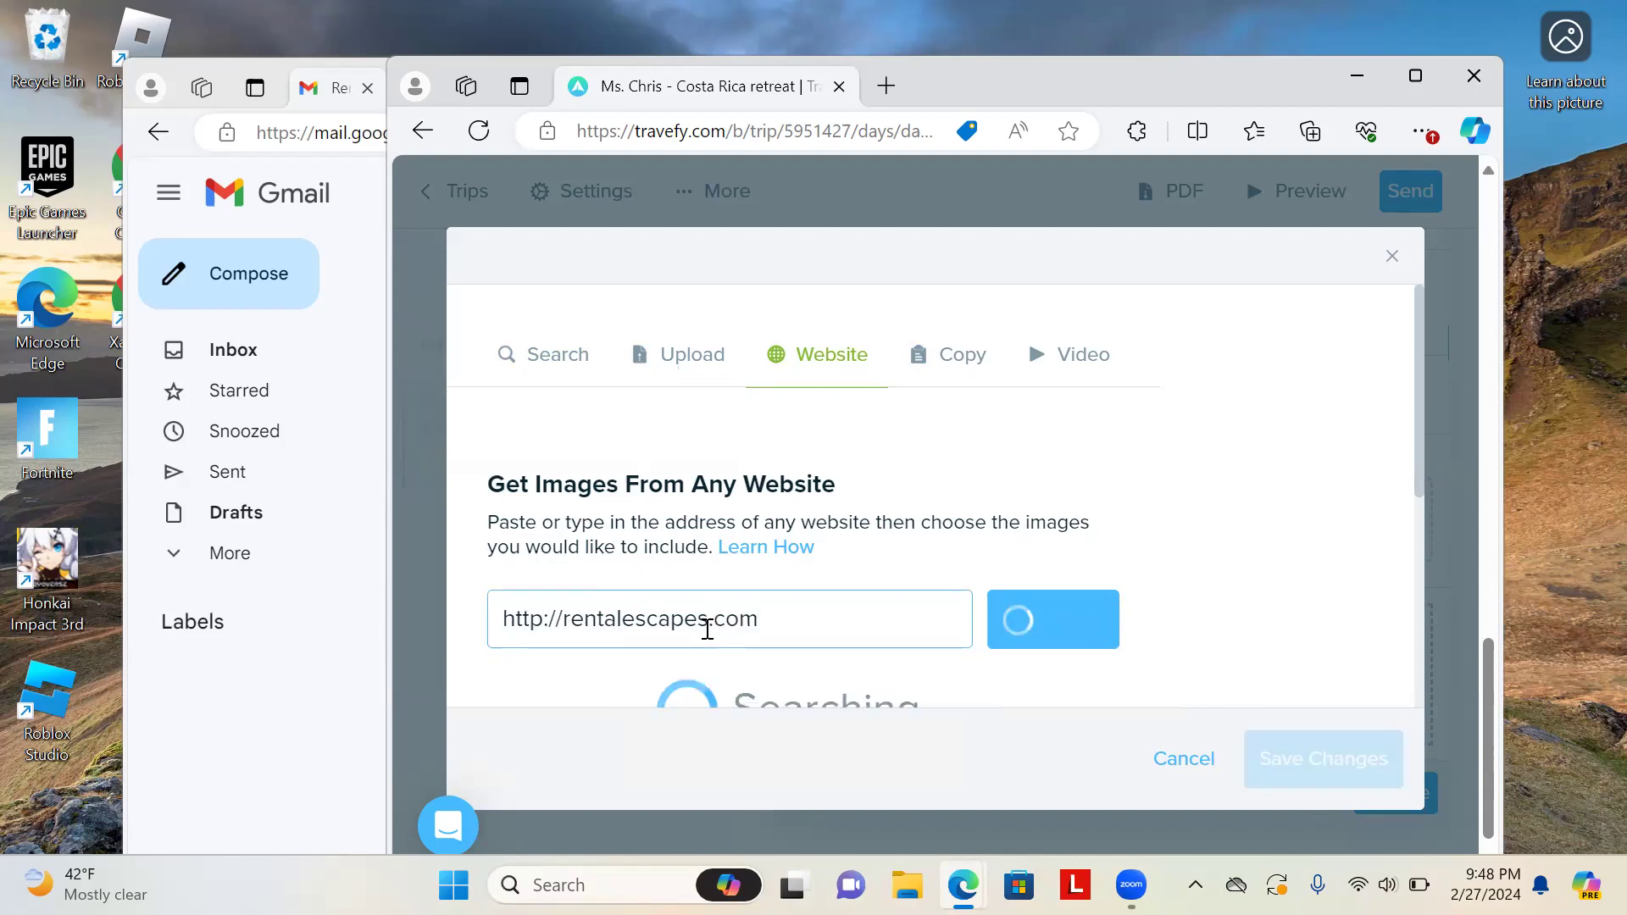
Look through the images retrieved from rentalescapes.com for photos of Casa Amuga
{"action": "scroll", "coordinate": [704, 623], "scroll_direction": "down", "scroll_amount": 3}
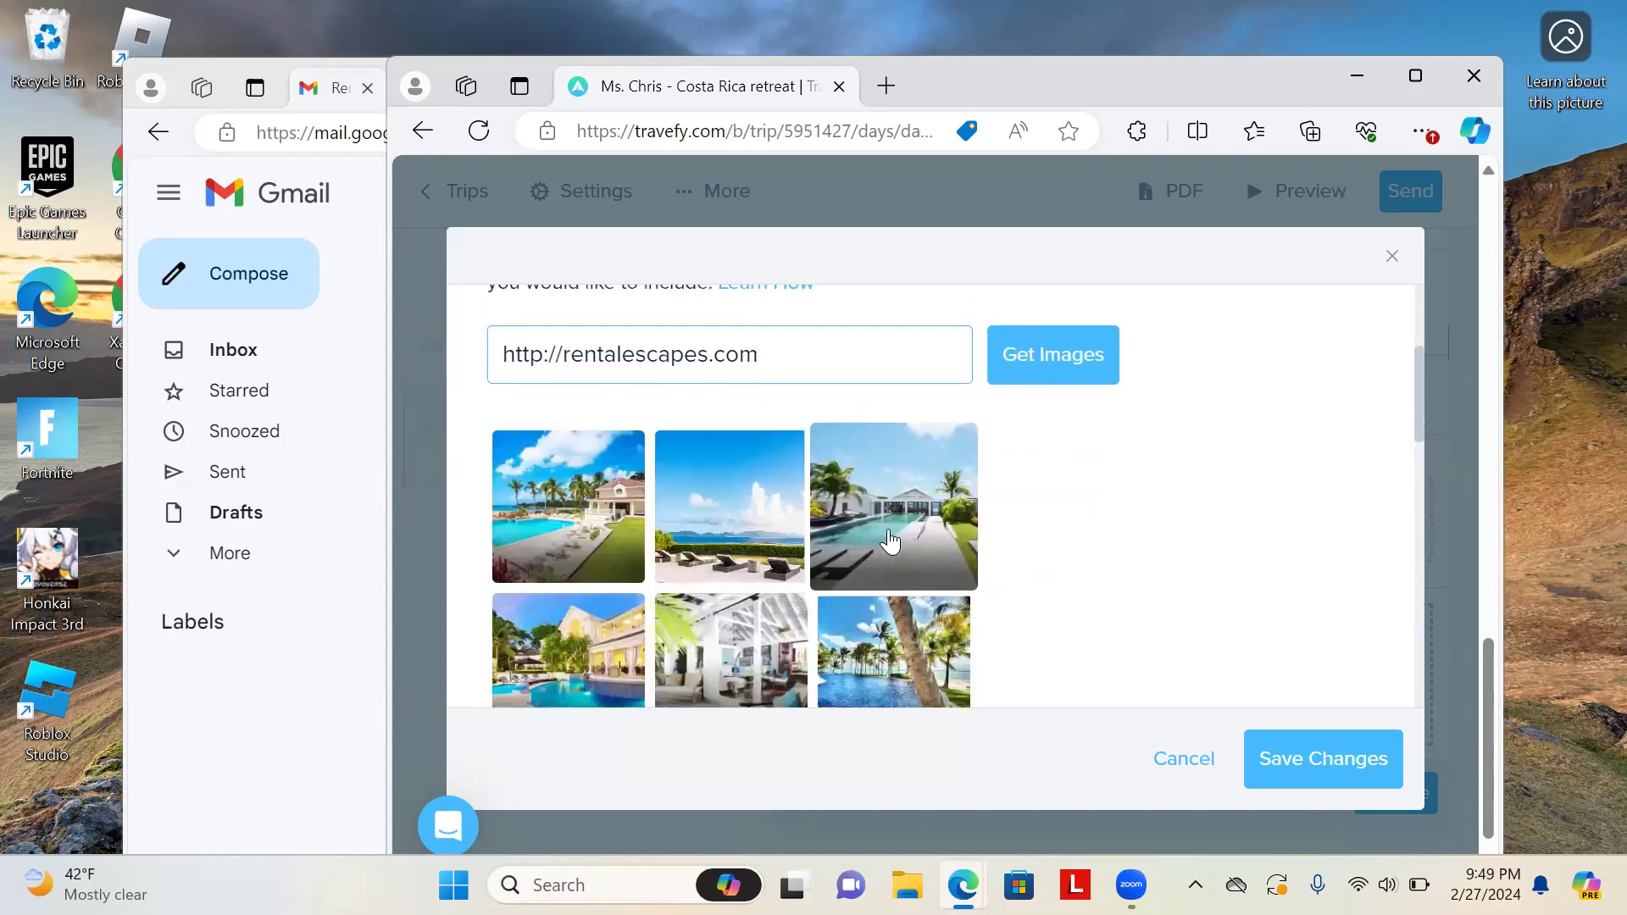
{"action": "scroll", "coordinate": [828, 581], "scroll_direction": "down", "scroll_amount": 1}
{"action": "scroll", "coordinate": [828, 580], "scroll_direction": "down", "scroll_amount": 3}
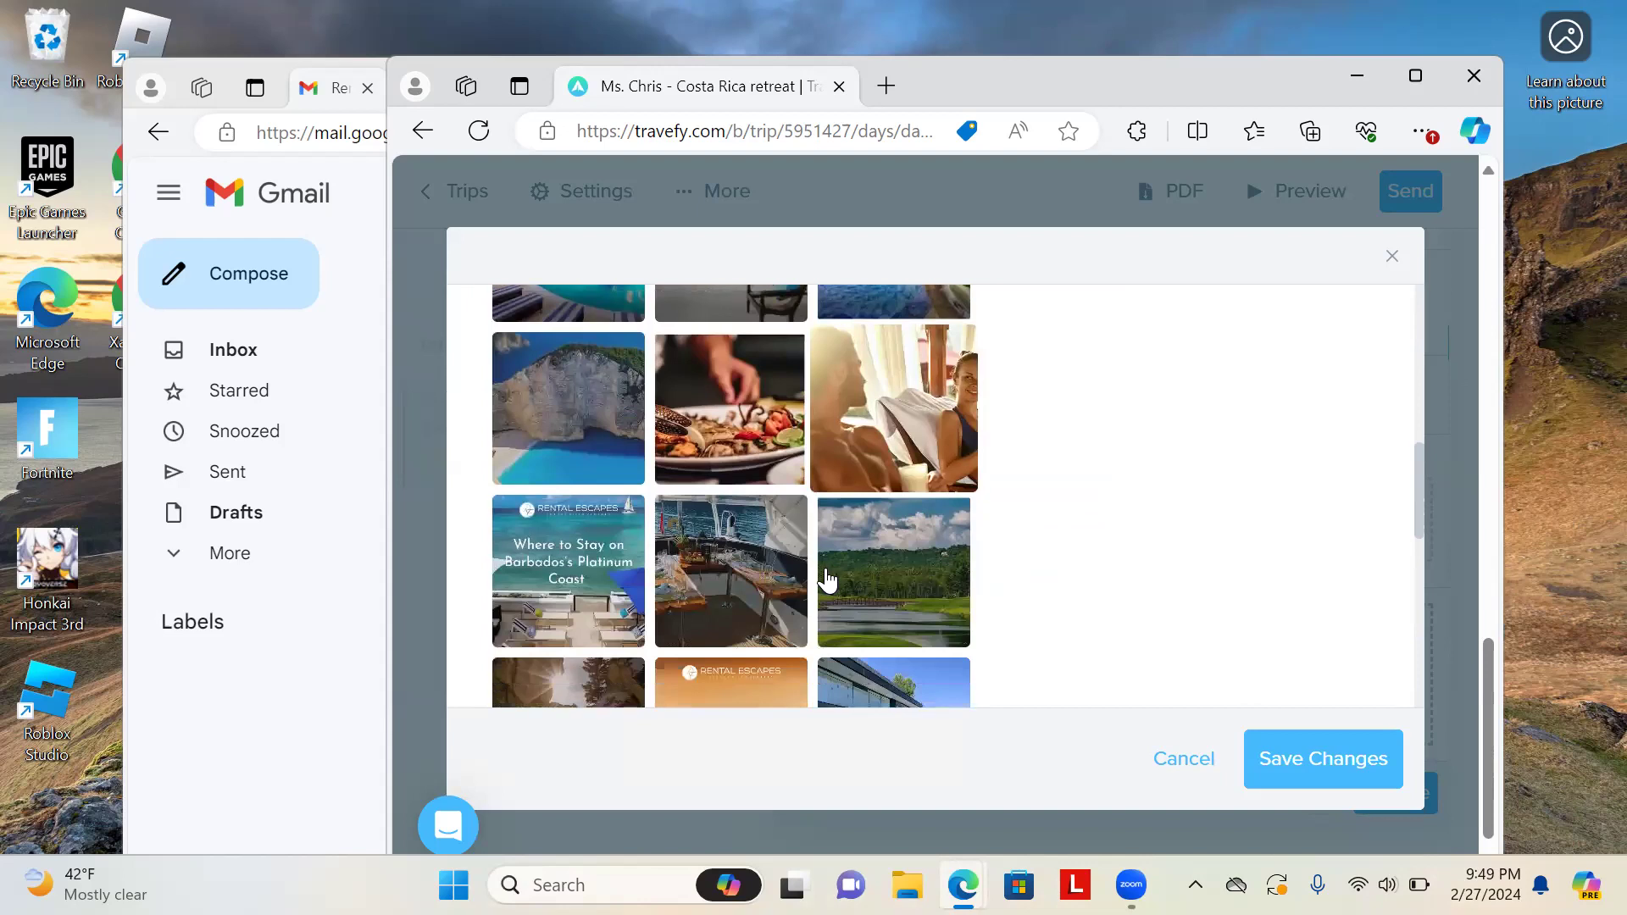
{"action": "scroll", "coordinate": [828, 580], "scroll_direction": "down", "scroll_amount": 1}
{"action": "scroll", "coordinate": [828, 580], "scroll_direction": "down", "scroll_amount": 2}
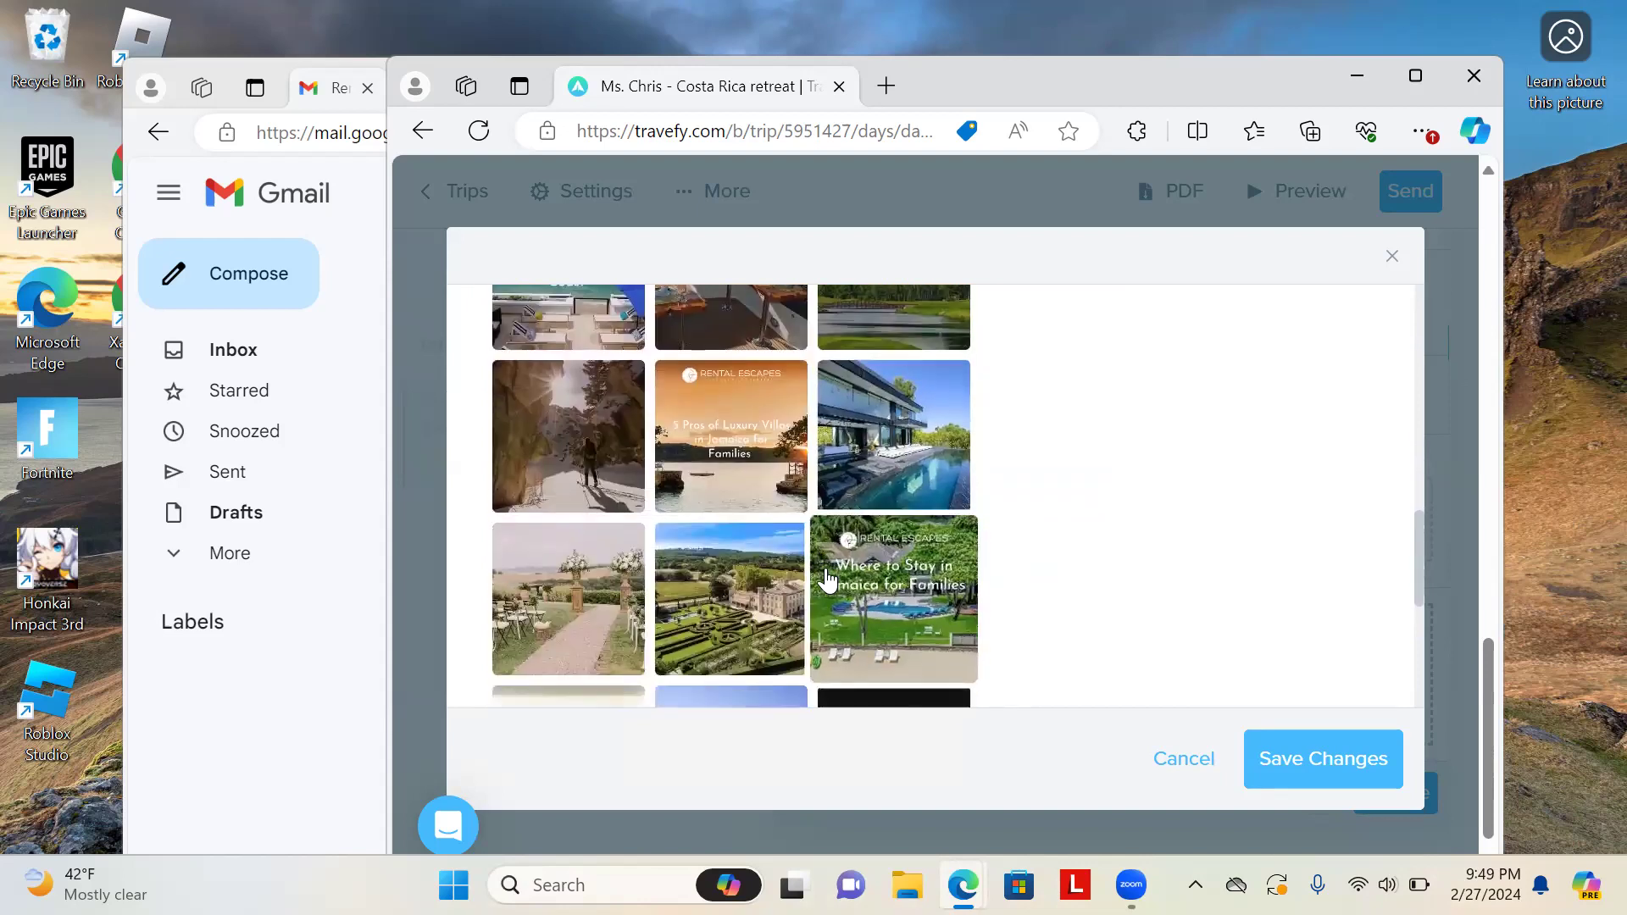
{"action": "scroll", "coordinate": [828, 580], "scroll_direction": "down", "scroll_amount": 1}
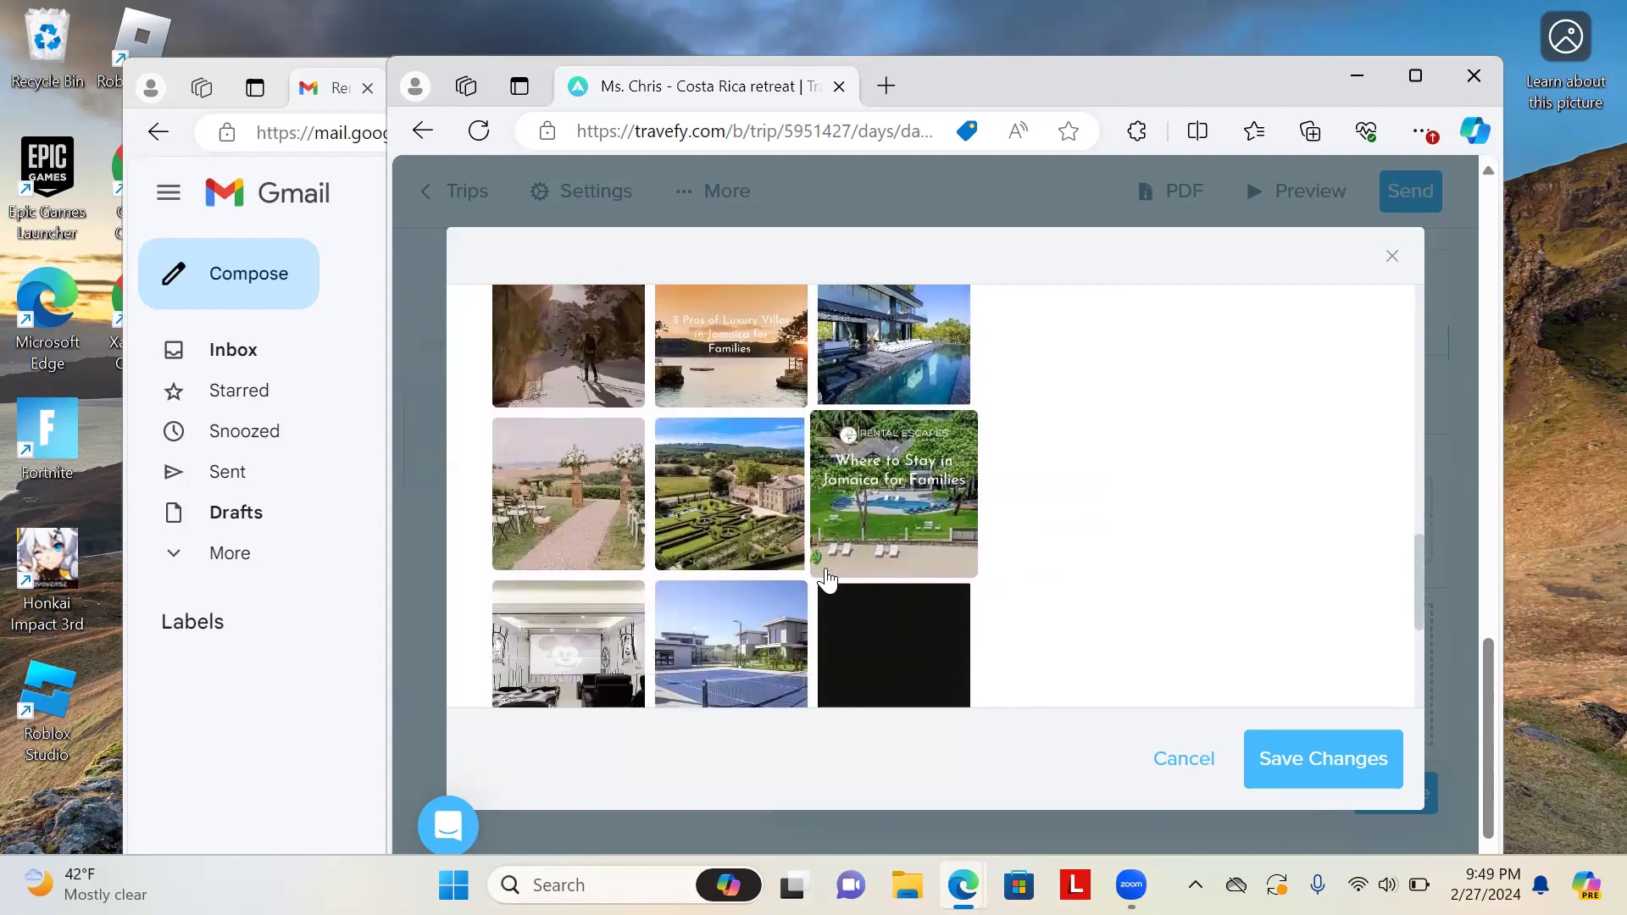
{"action": "scroll", "coordinate": [828, 581], "scroll_direction": "down", "scroll_amount": 2}
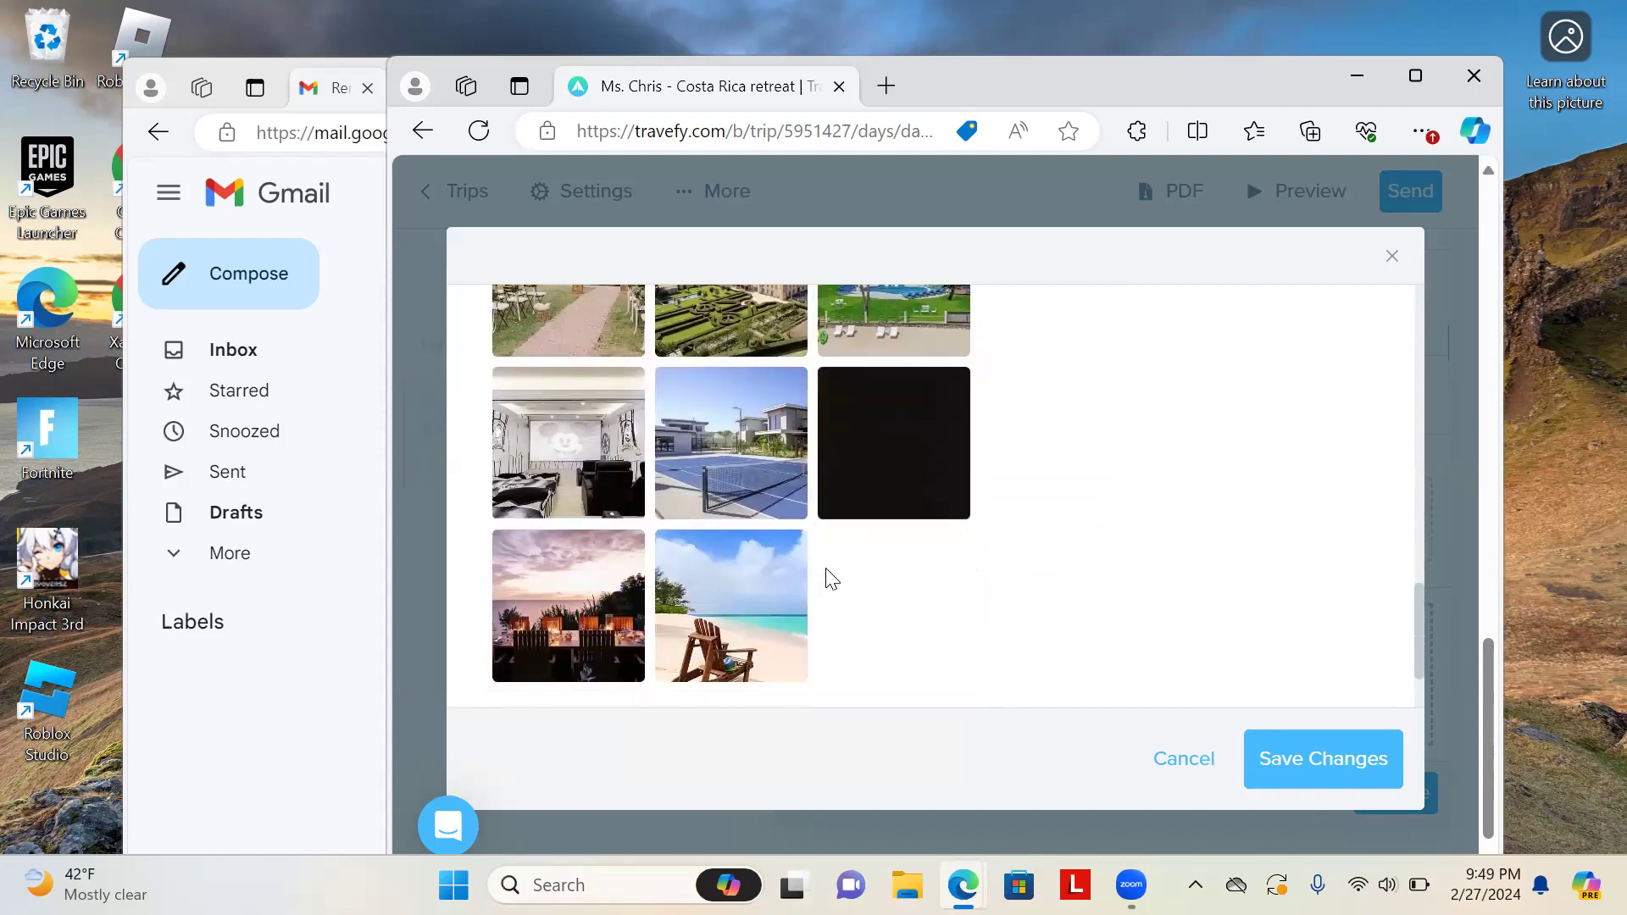
{"action": "scroll", "coordinate": [828, 580], "scroll_direction": "down", "scroll_amount": 1}
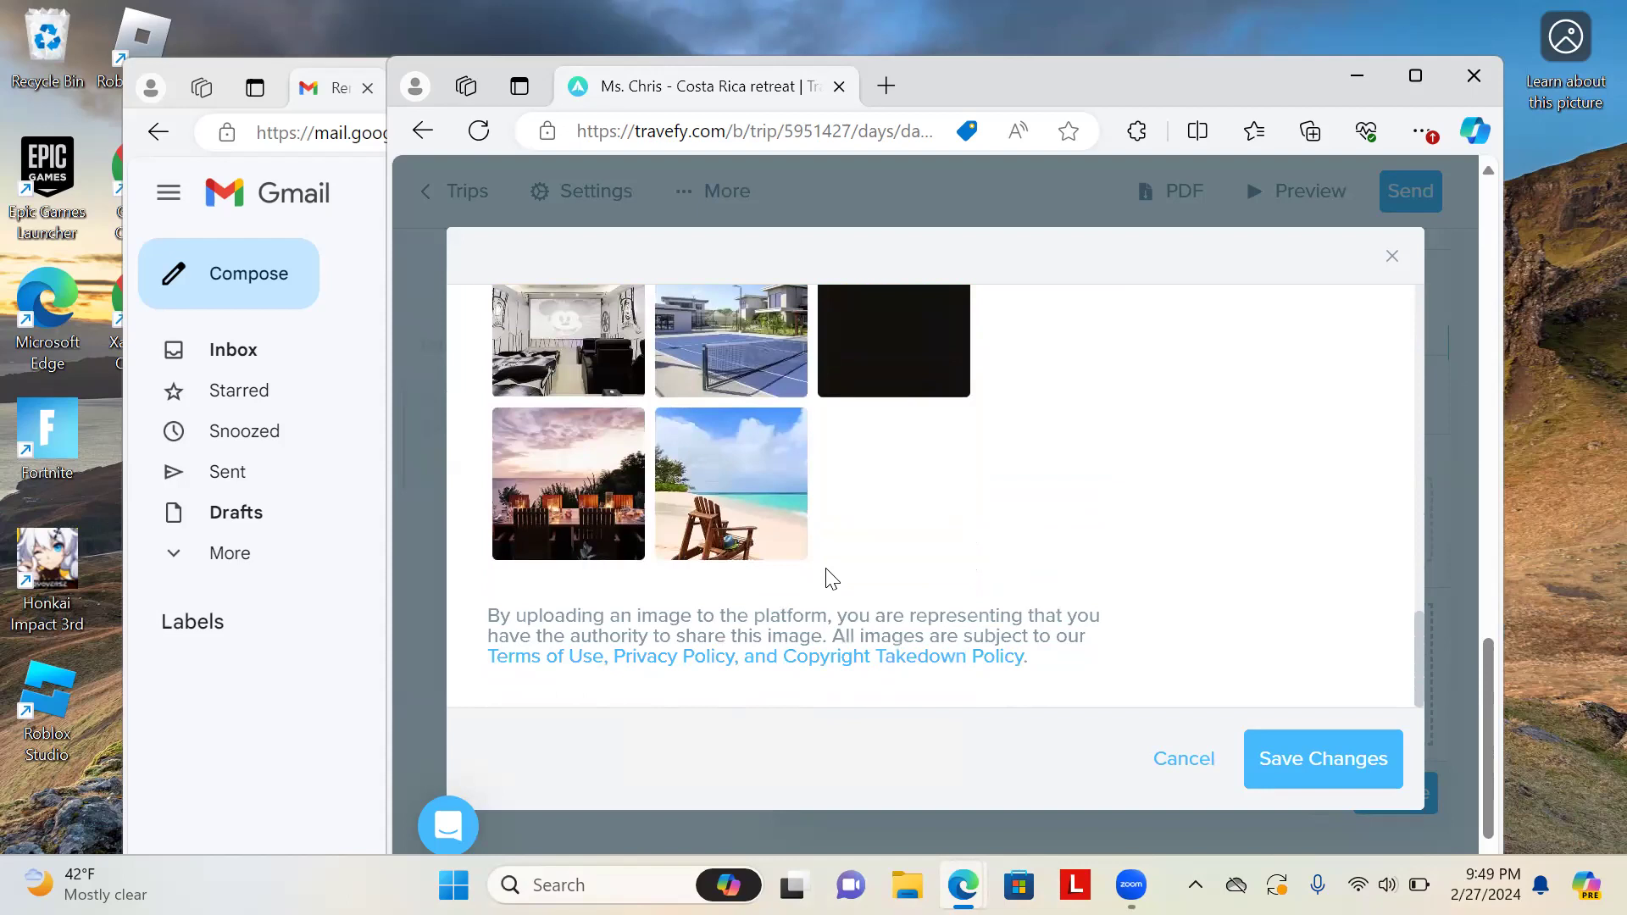
{"action": "scroll", "coordinate": [828, 577], "scroll_direction": "up", "scroll_amount": 3}
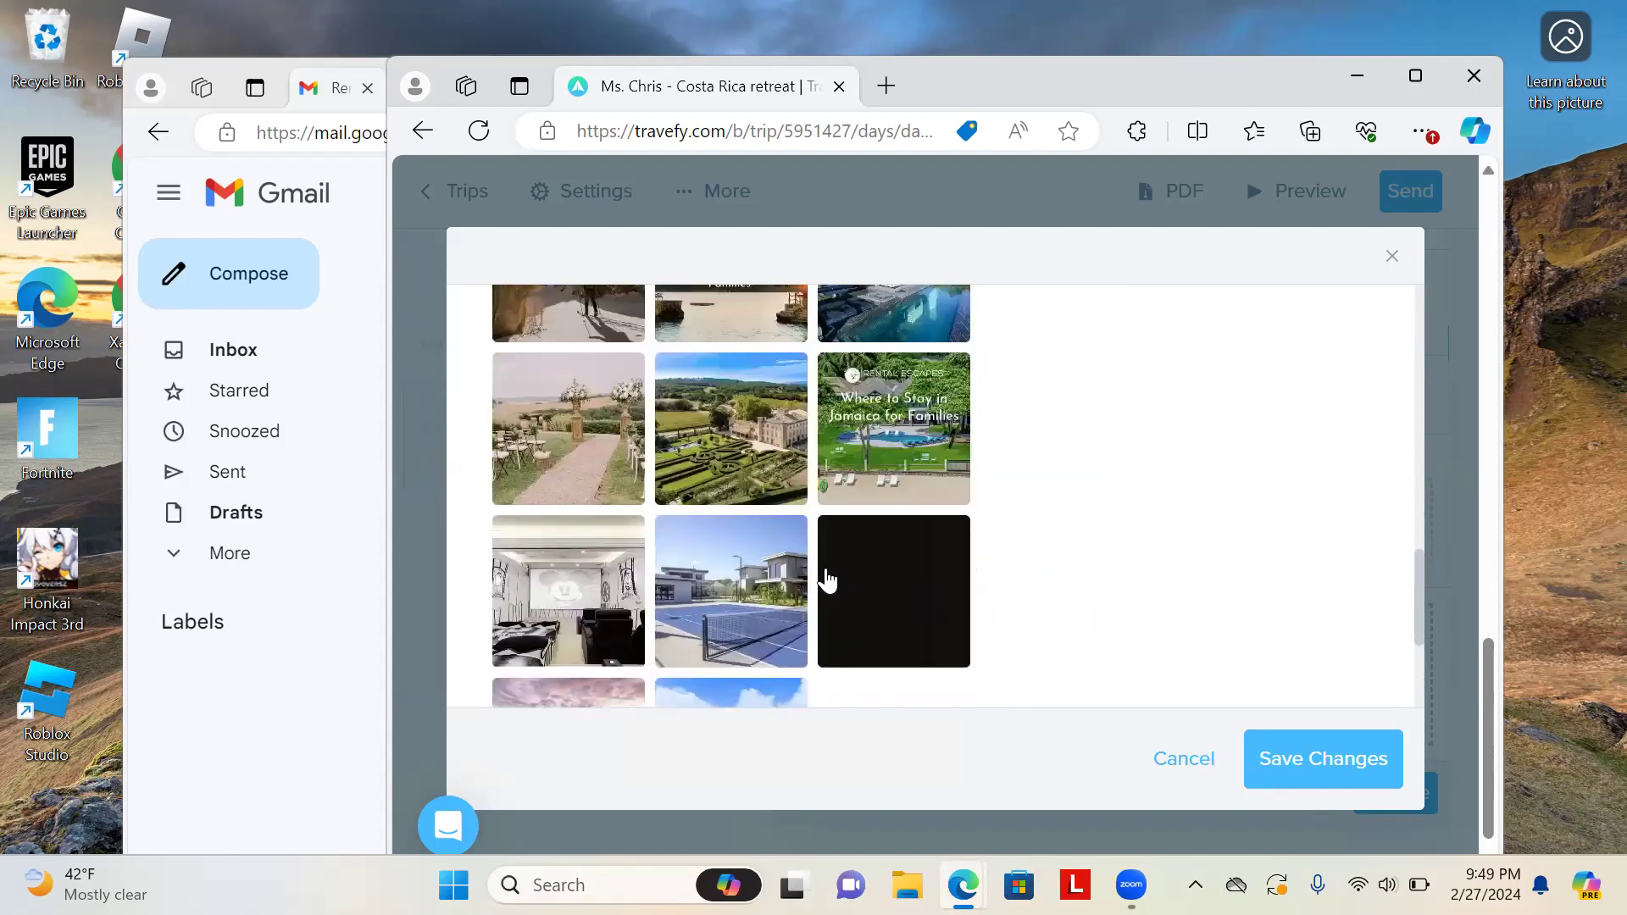
{"action": "scroll", "coordinate": [828, 601], "scroll_direction": "up", "scroll_amount": 6}
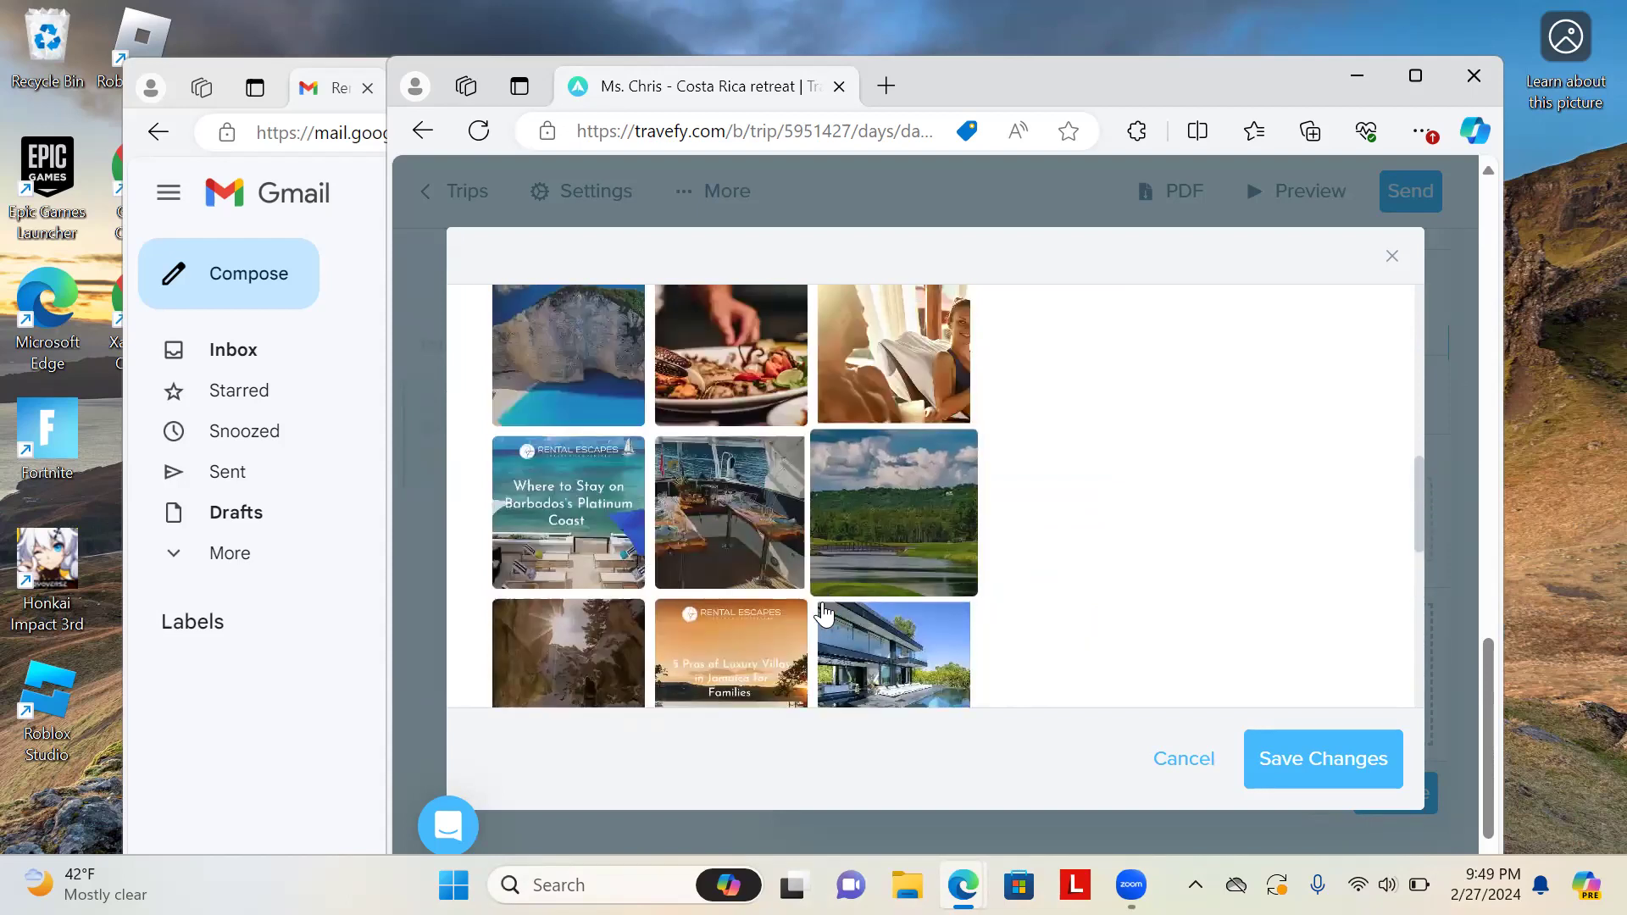
{"action": "scroll", "coordinate": [890, 551], "scroll_direction": "up", "scroll_amount": 3}
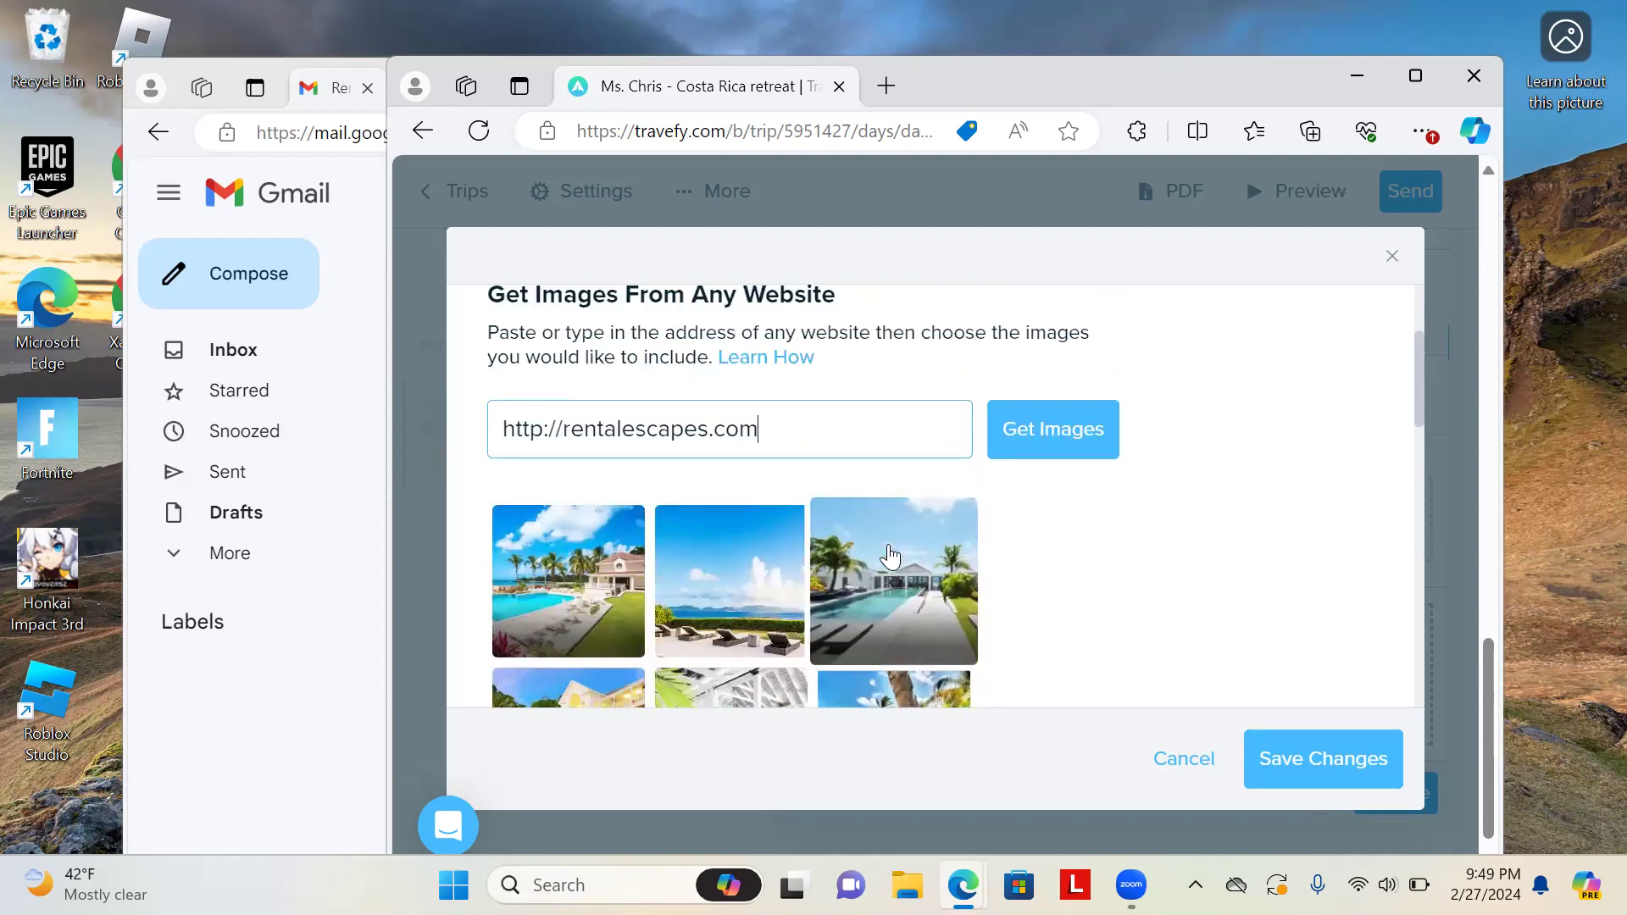
{"action": "scroll", "coordinate": [892, 552], "scroll_direction": "up", "scroll_amount": 2}
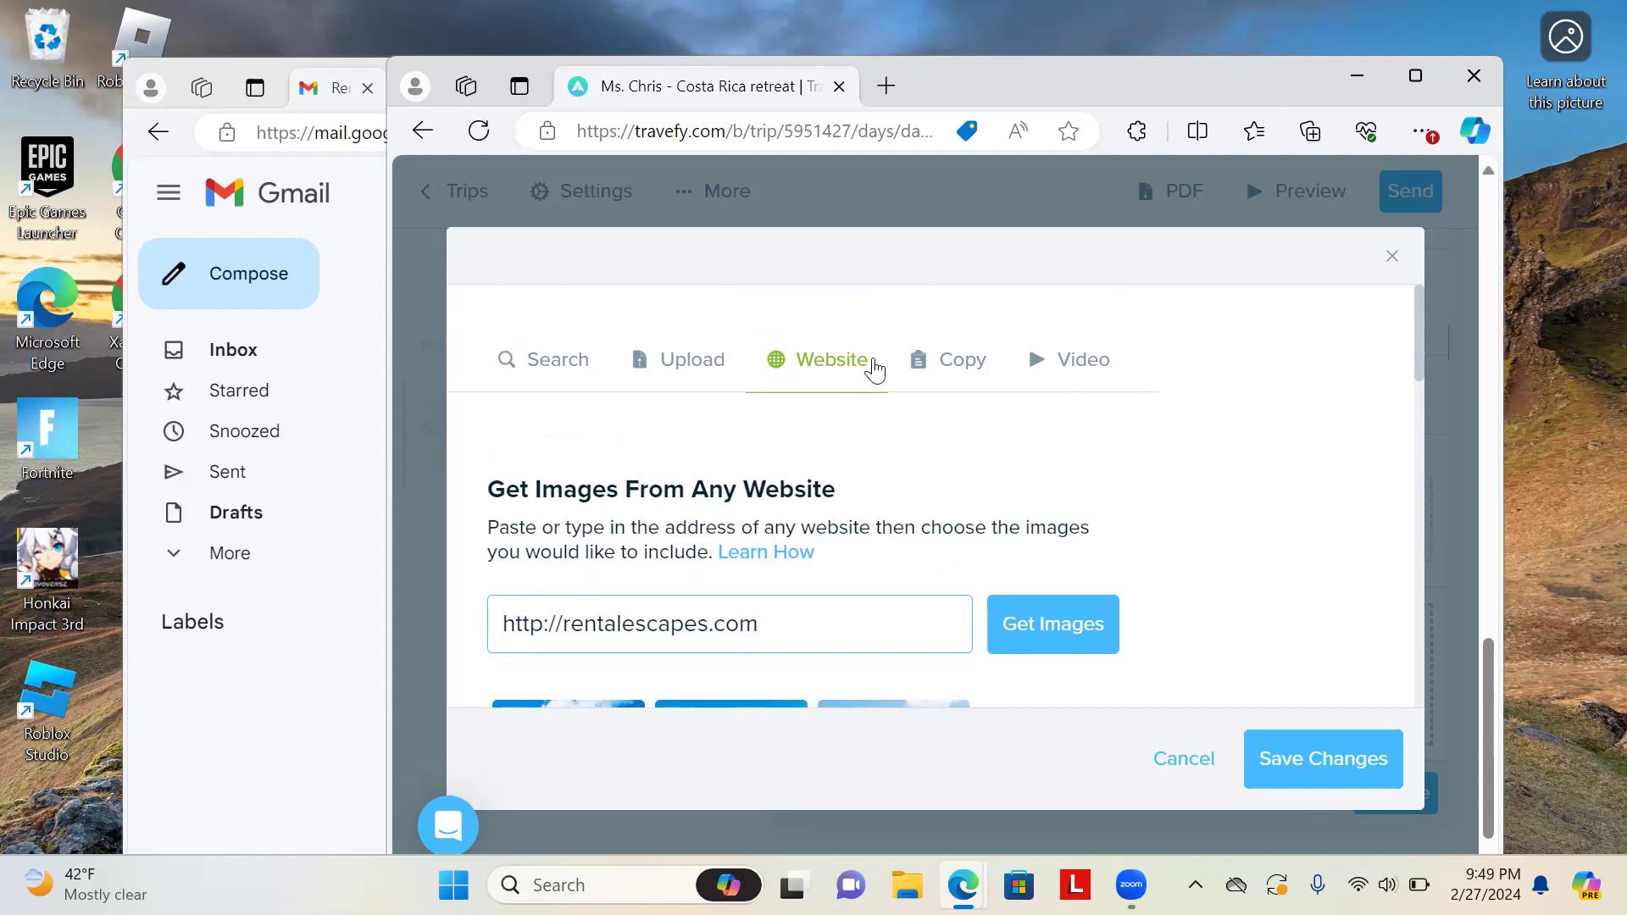
Choose pasting a copied image as the photo source, then switch to the Casa Amuga page on Rental Escapes
{"action": "left_click", "coordinate": [960, 370]}
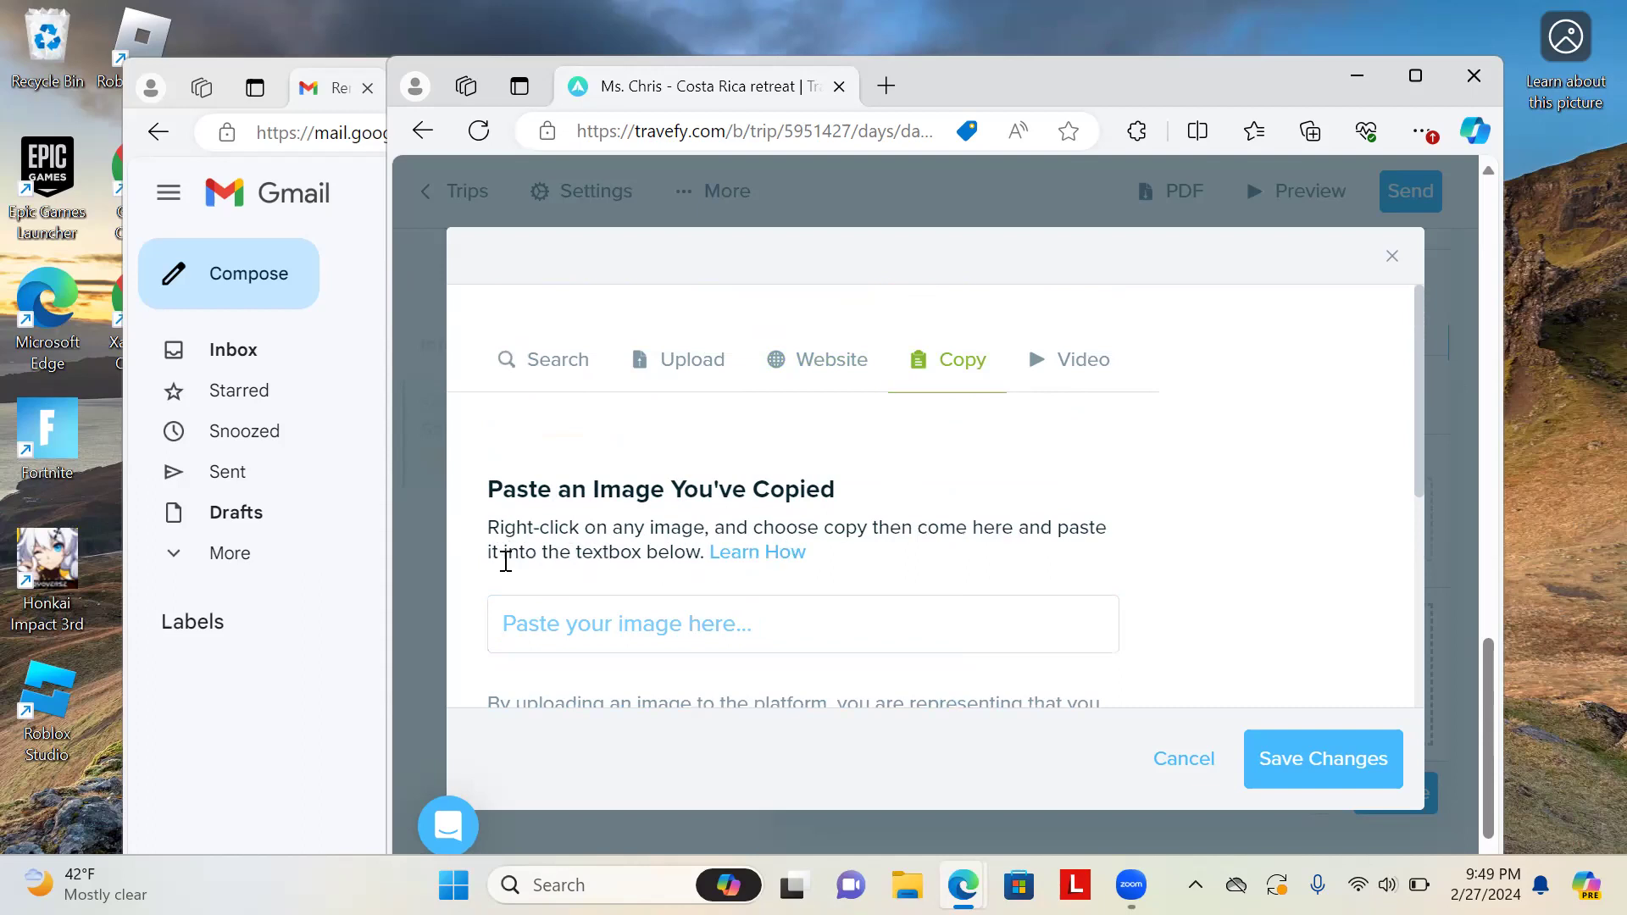
{"action": "left_click", "coordinate": [638, 615]}
{"action": "left_click", "coordinate": [350, 300]}
{"action": "left_click", "coordinate": [607, 529]}
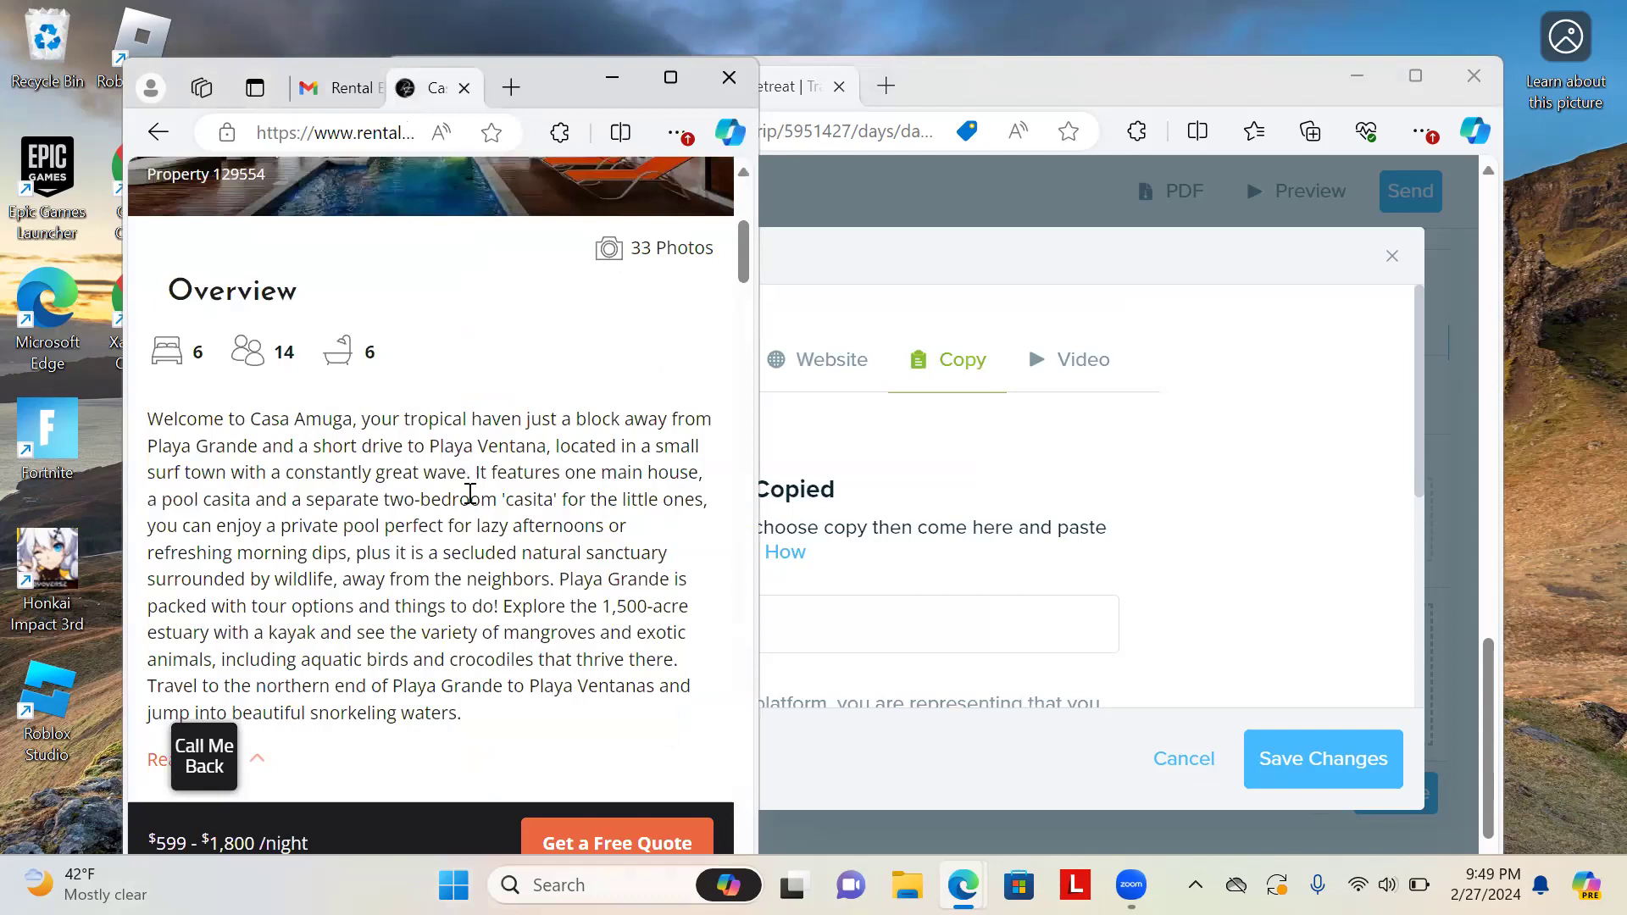
Open Casa Amuga's photo gallery from its main pool photo and maximize that browser window
{"action": "scroll", "coordinate": [472, 471], "scroll_direction": "up", "scroll_amount": 5}
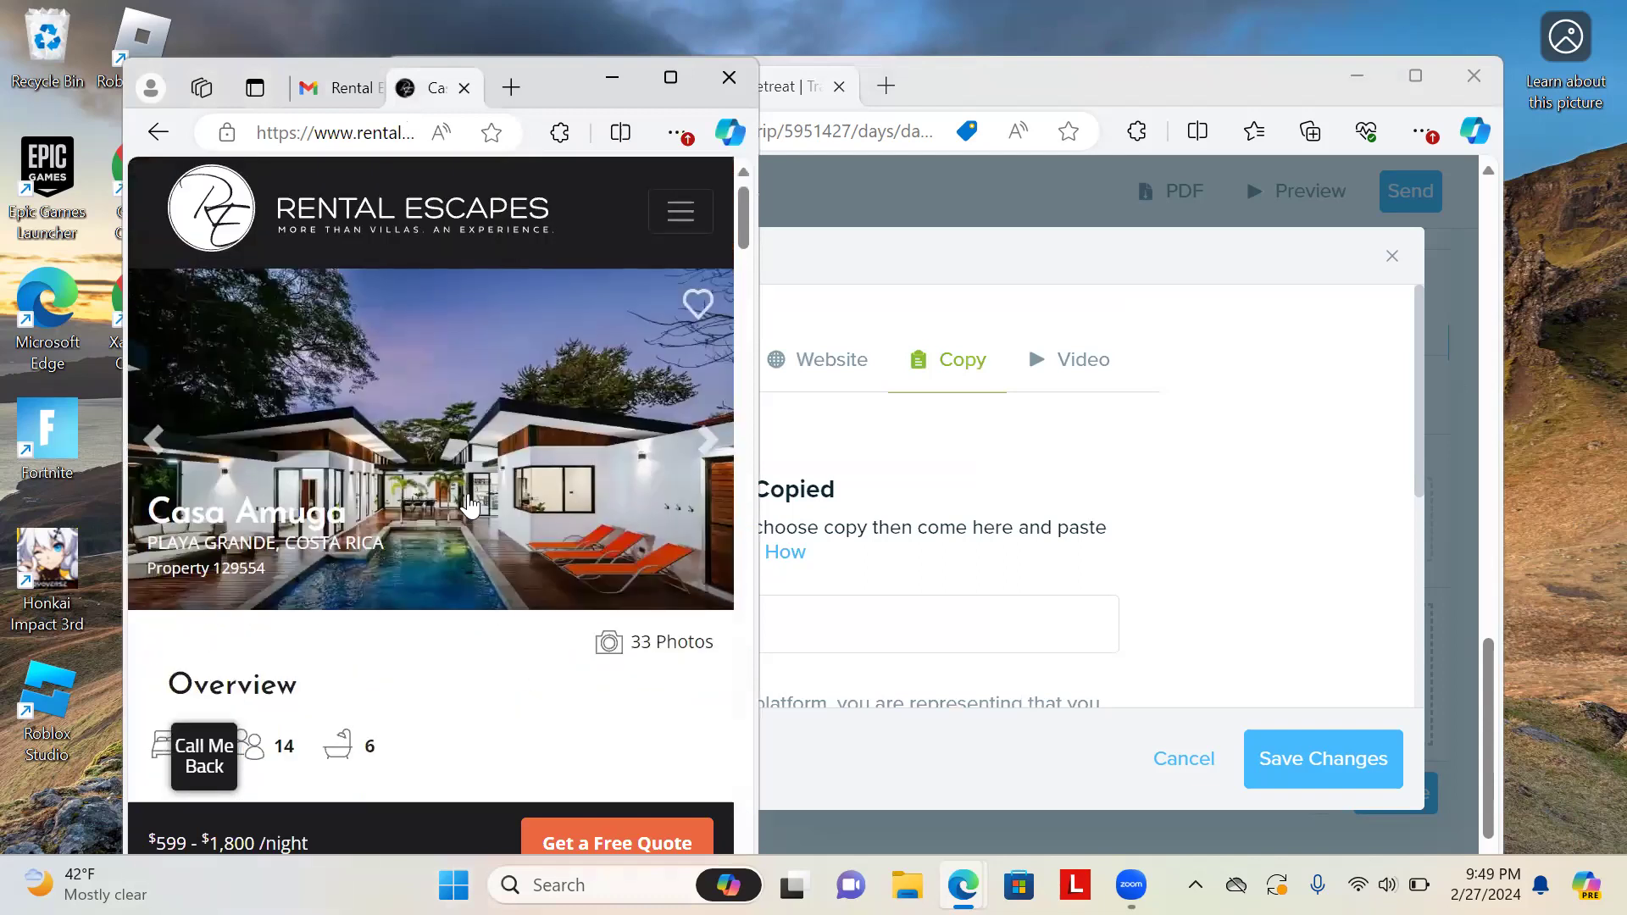
{"action": "right_click", "coordinate": [449, 417]}
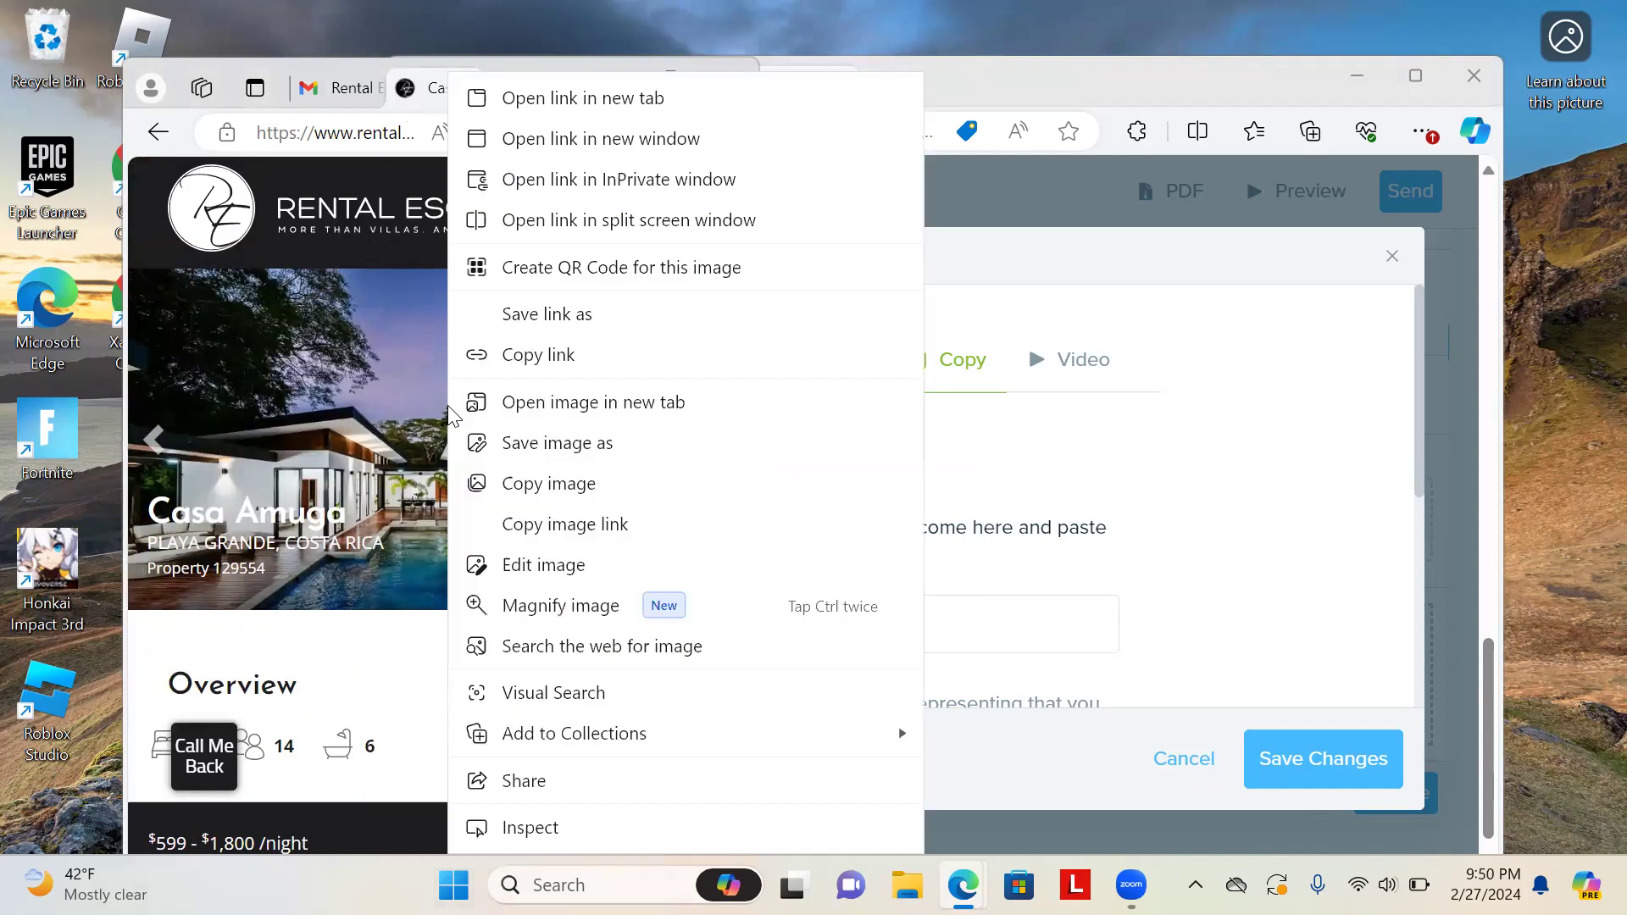
{"action": "left_click", "coordinate": [450, 415]}
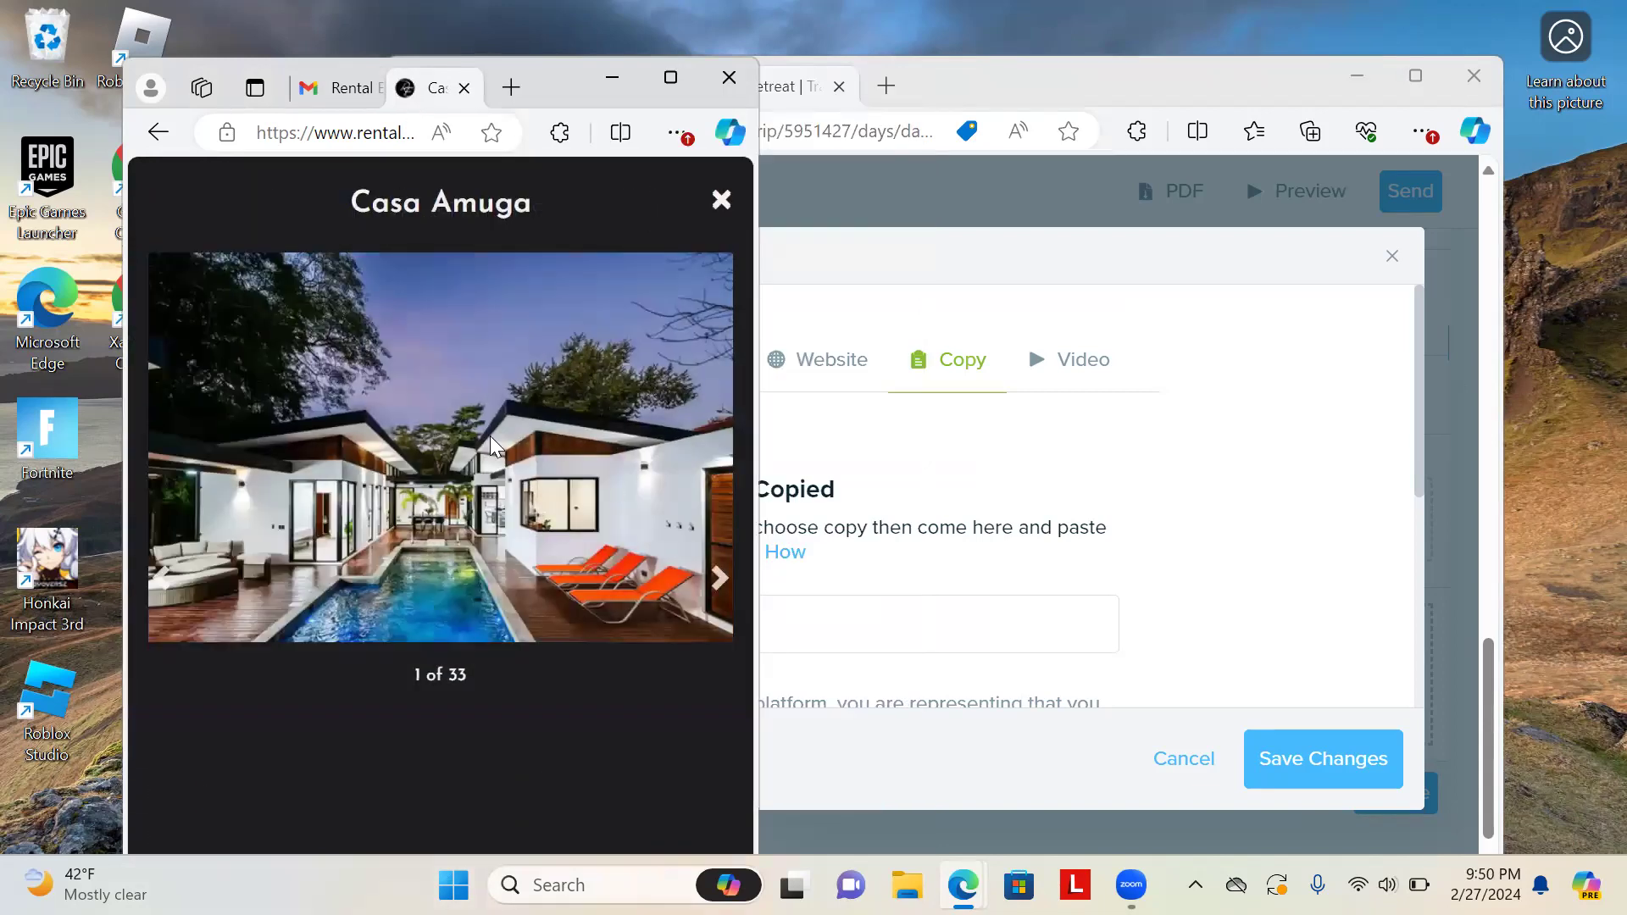
{"action": "right_click", "coordinate": [393, 444]}
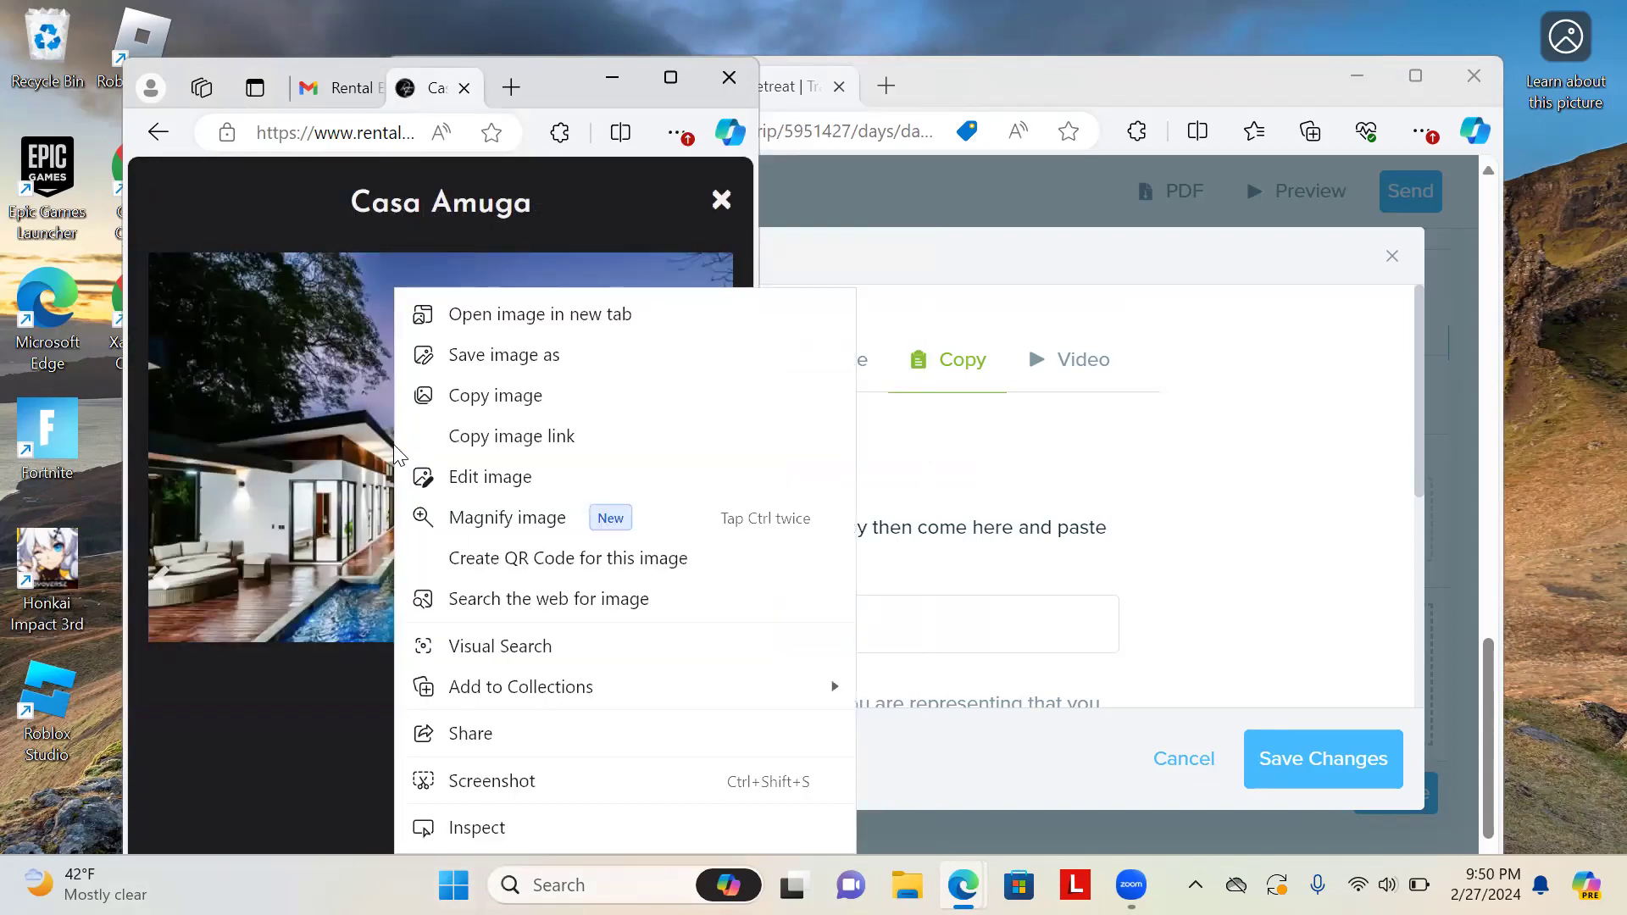
{"action": "left_click", "coordinate": [322, 373]}
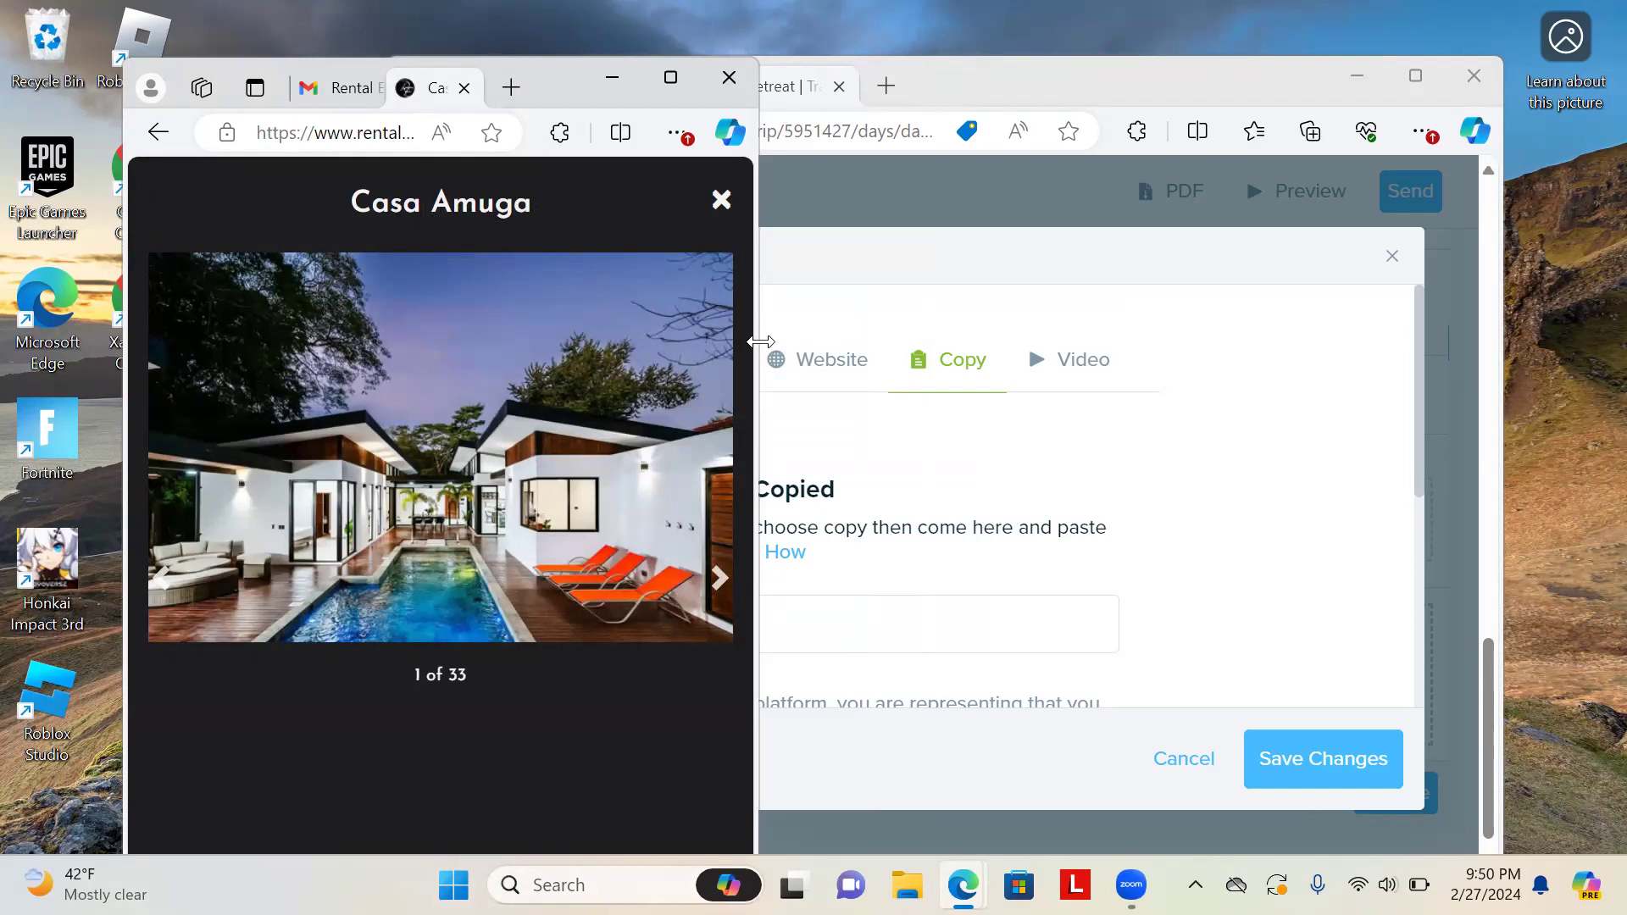
{"action": "left_click_drag", "start_coordinate": [760, 342], "coordinate": [1347, 355]}
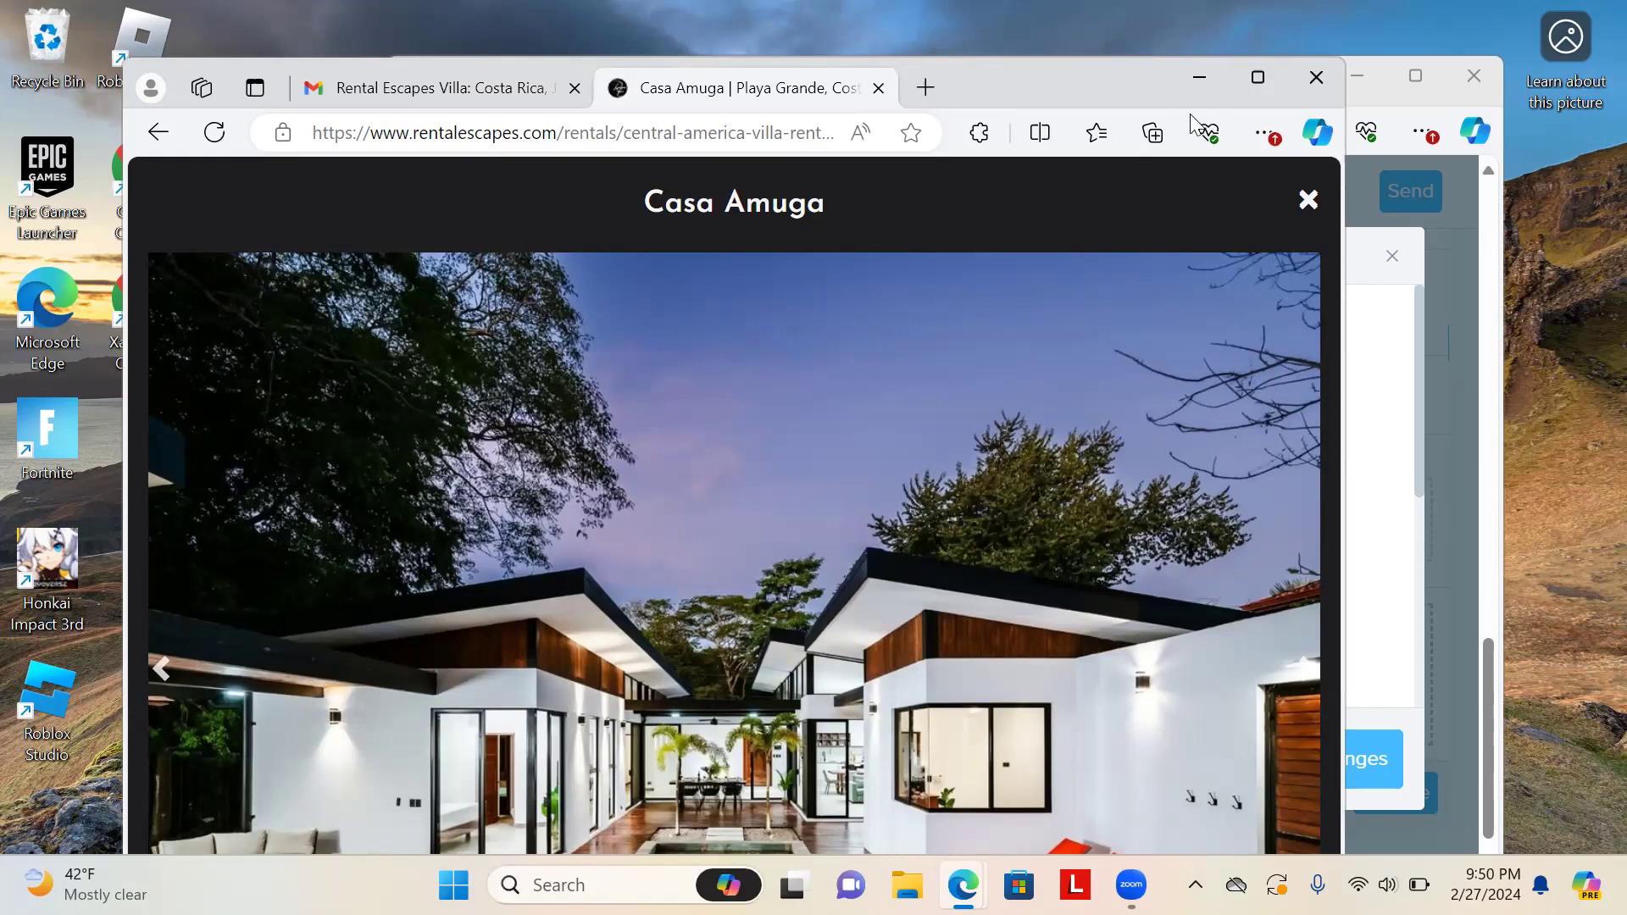
{"action": "left_click", "coordinate": [1257, 78]}
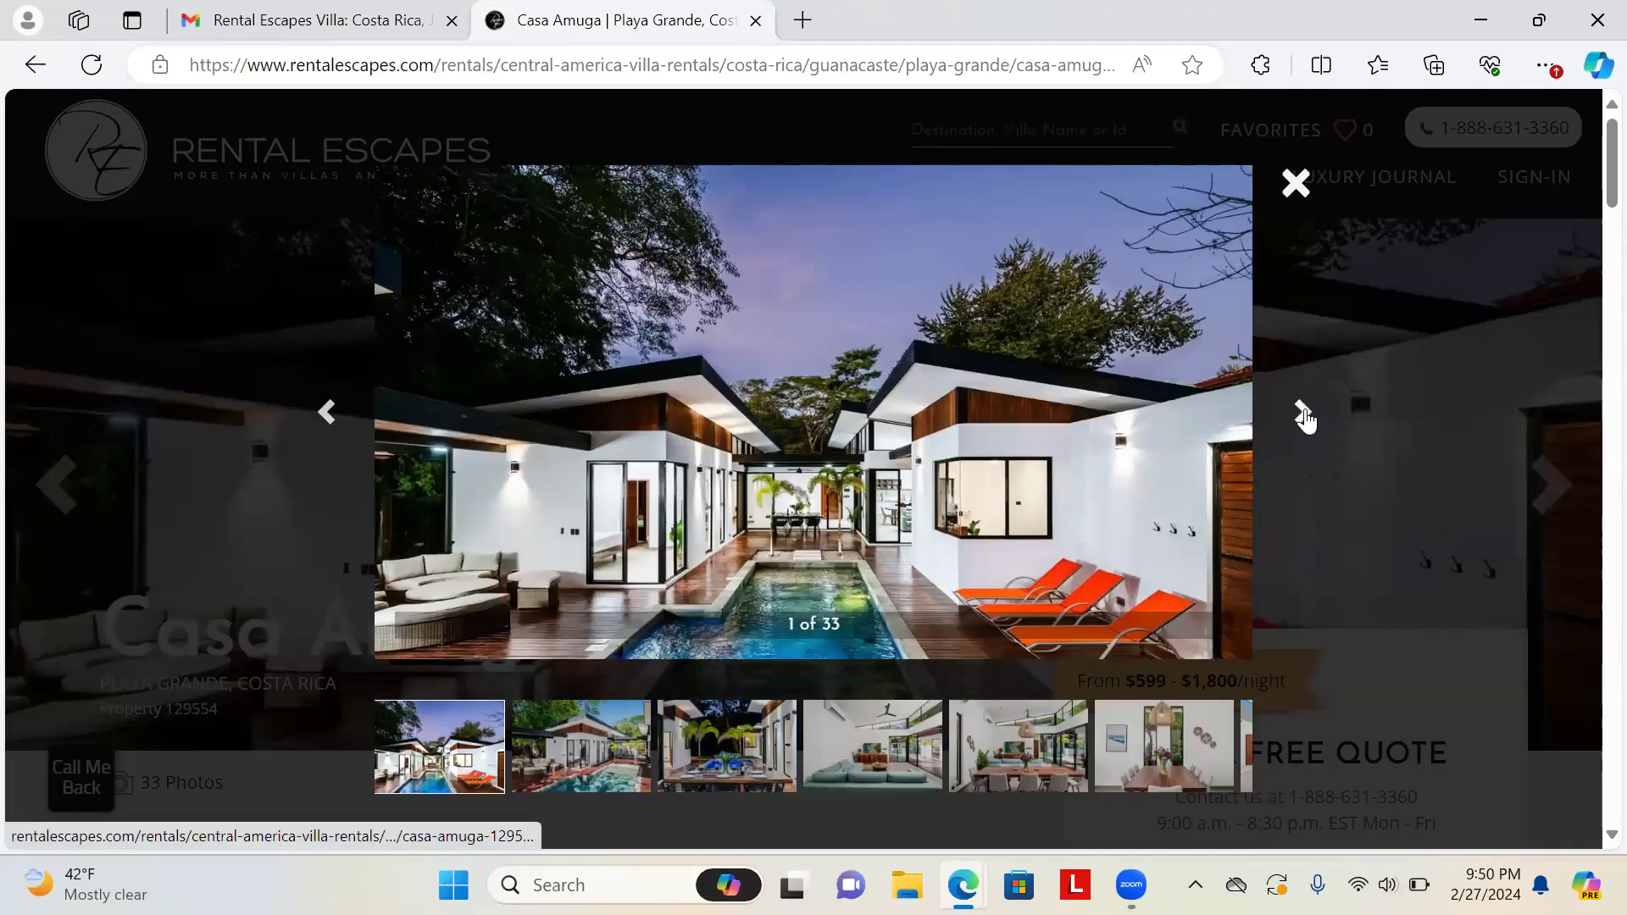
Look through the first eight photos in the Casa Amuga gallery and go back to the first one
{"action": "right_click", "coordinate": [1305, 419]}
{"action": "left_click", "coordinate": [1305, 419]}
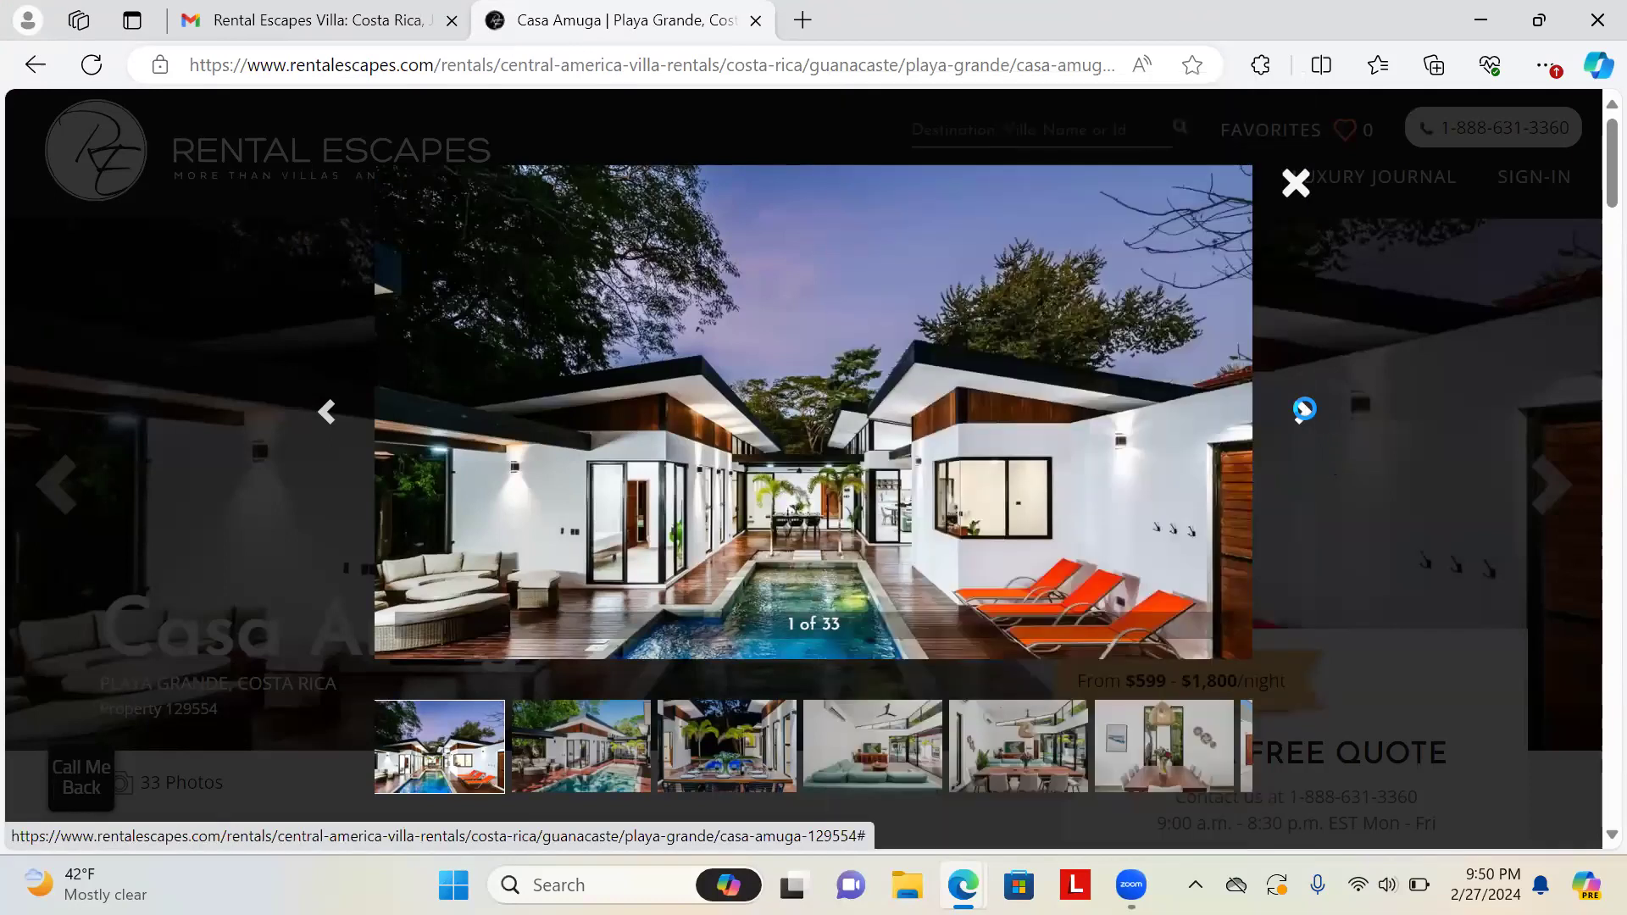
{"action": "left_click", "coordinate": [1305, 418]}
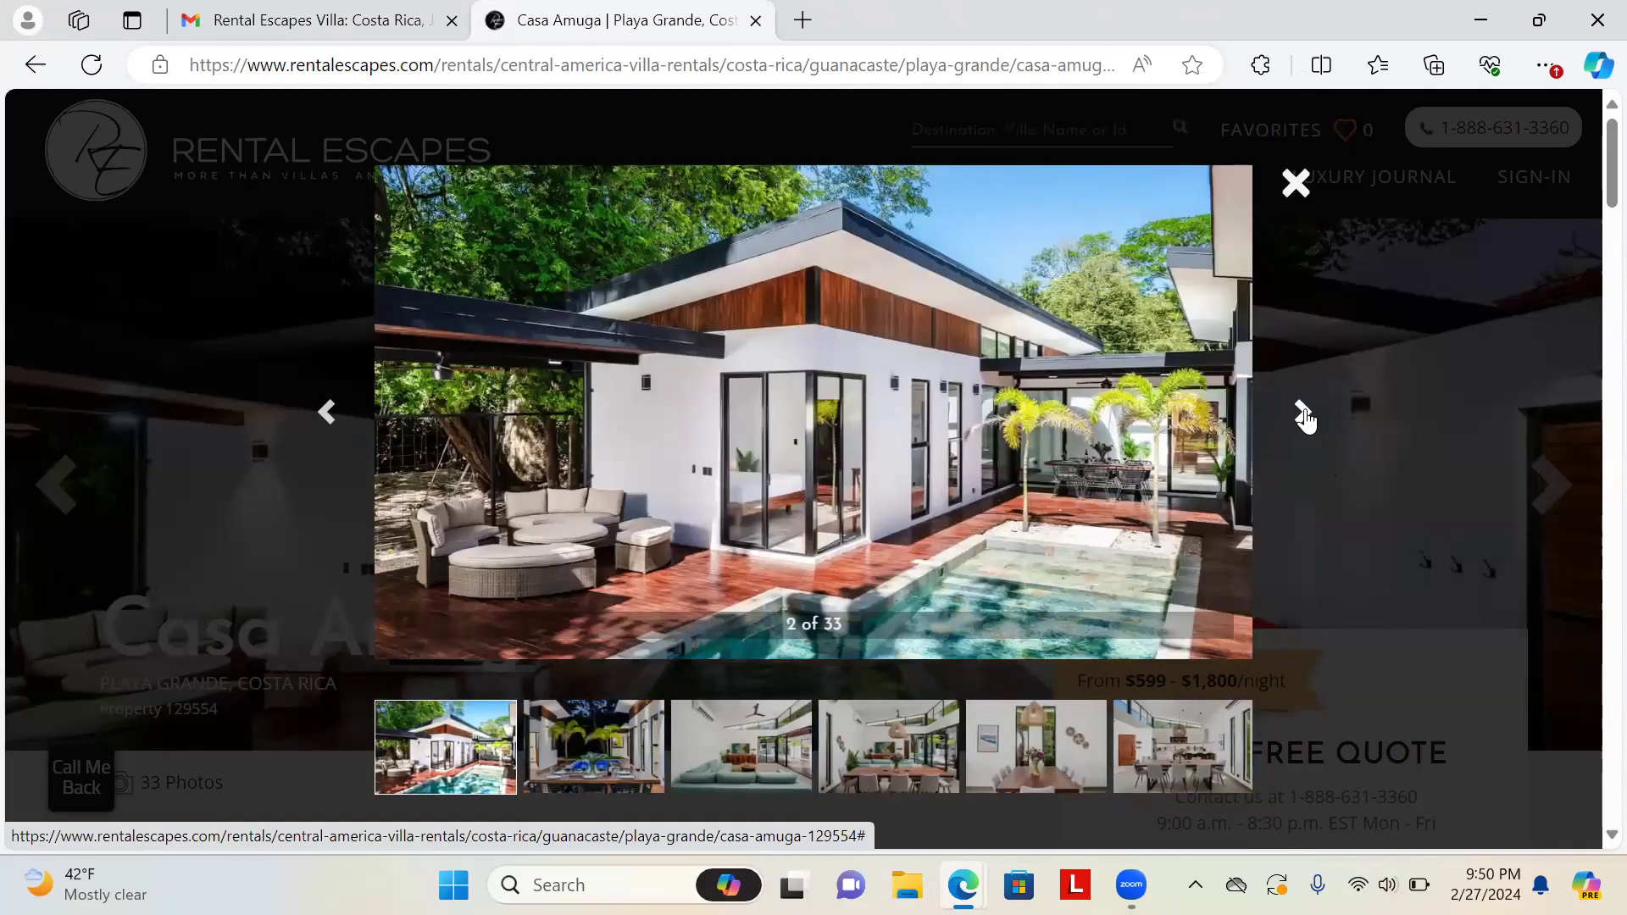
{"action": "left_click", "coordinate": [1305, 419]}
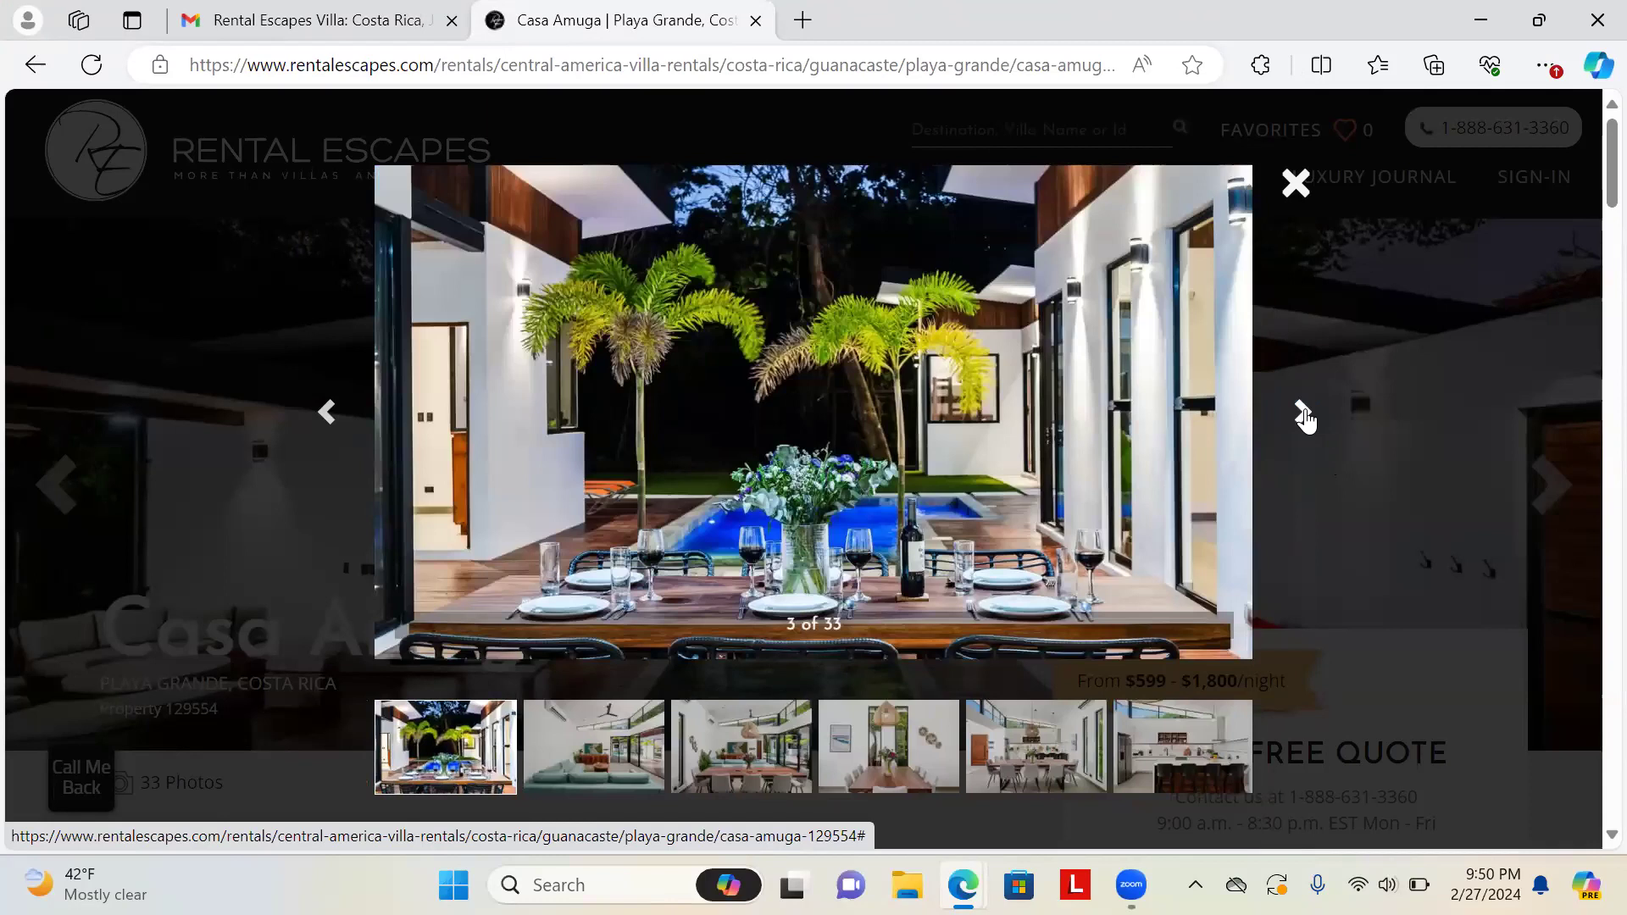
{"action": "left_click", "coordinate": [1305, 419]}
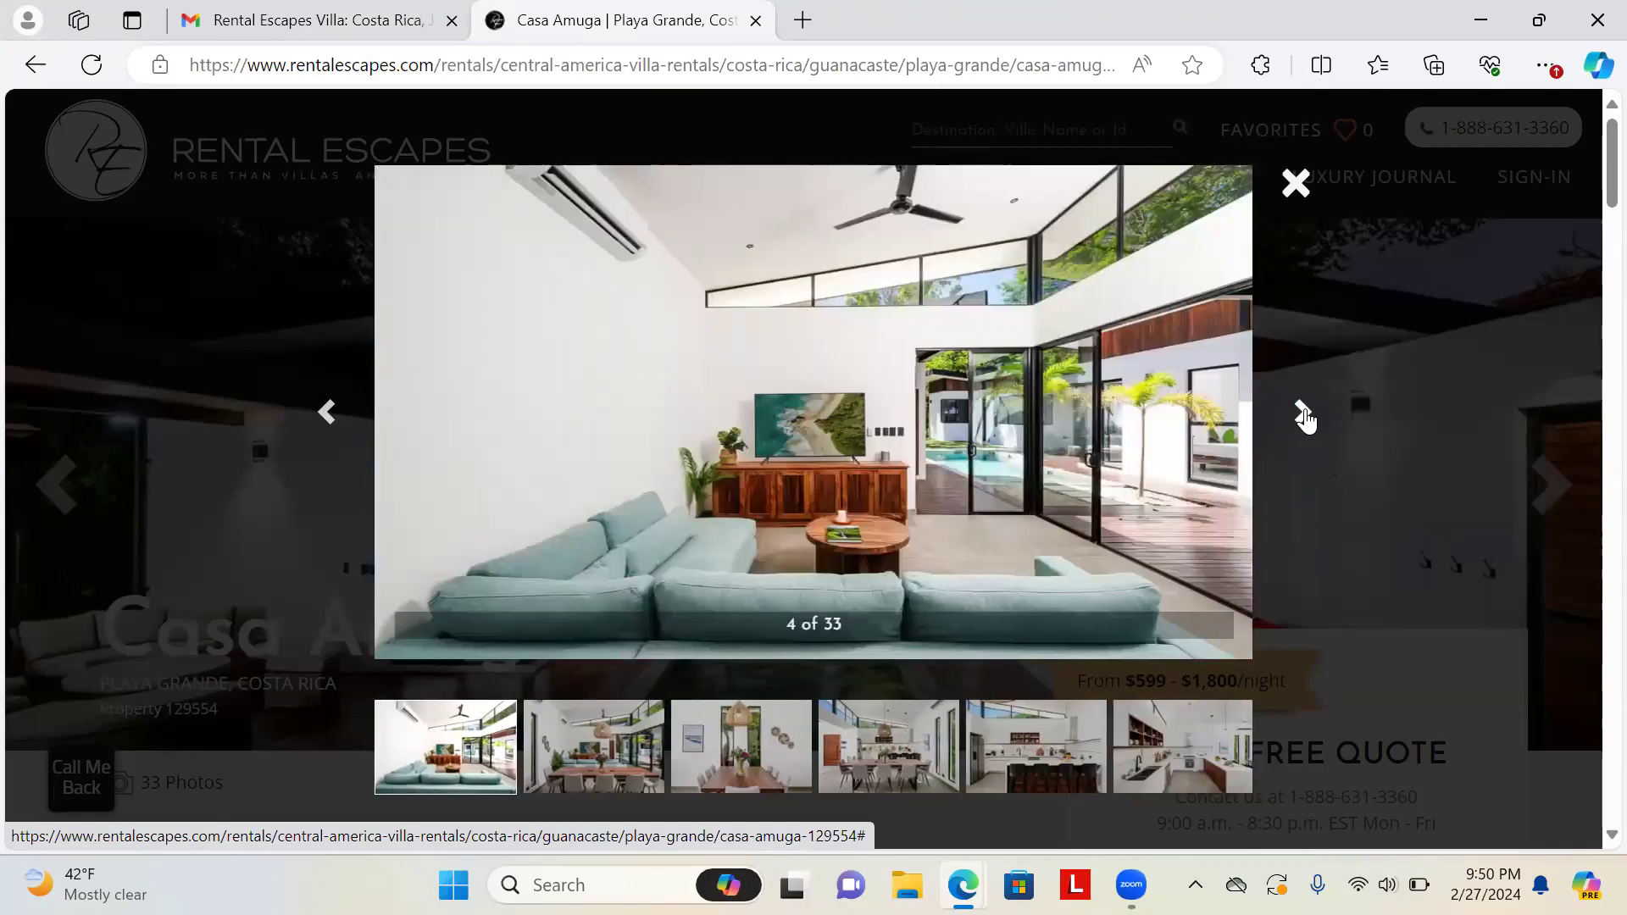
{"action": "left_click", "coordinate": [1305, 419]}
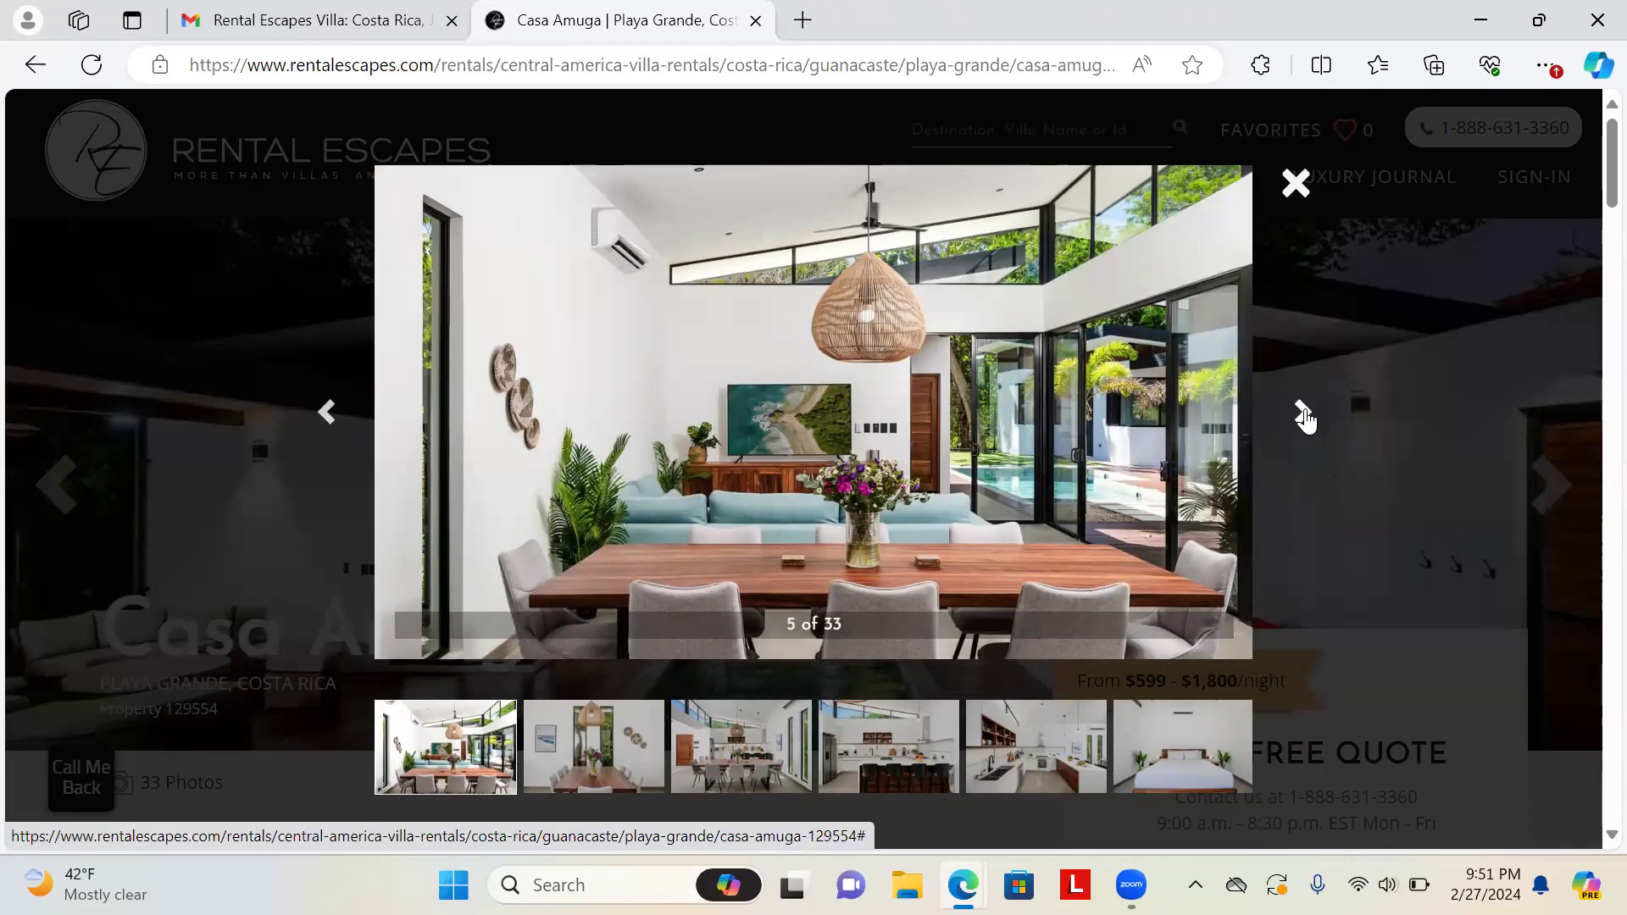
{"action": "left_click", "coordinate": [1303, 413]}
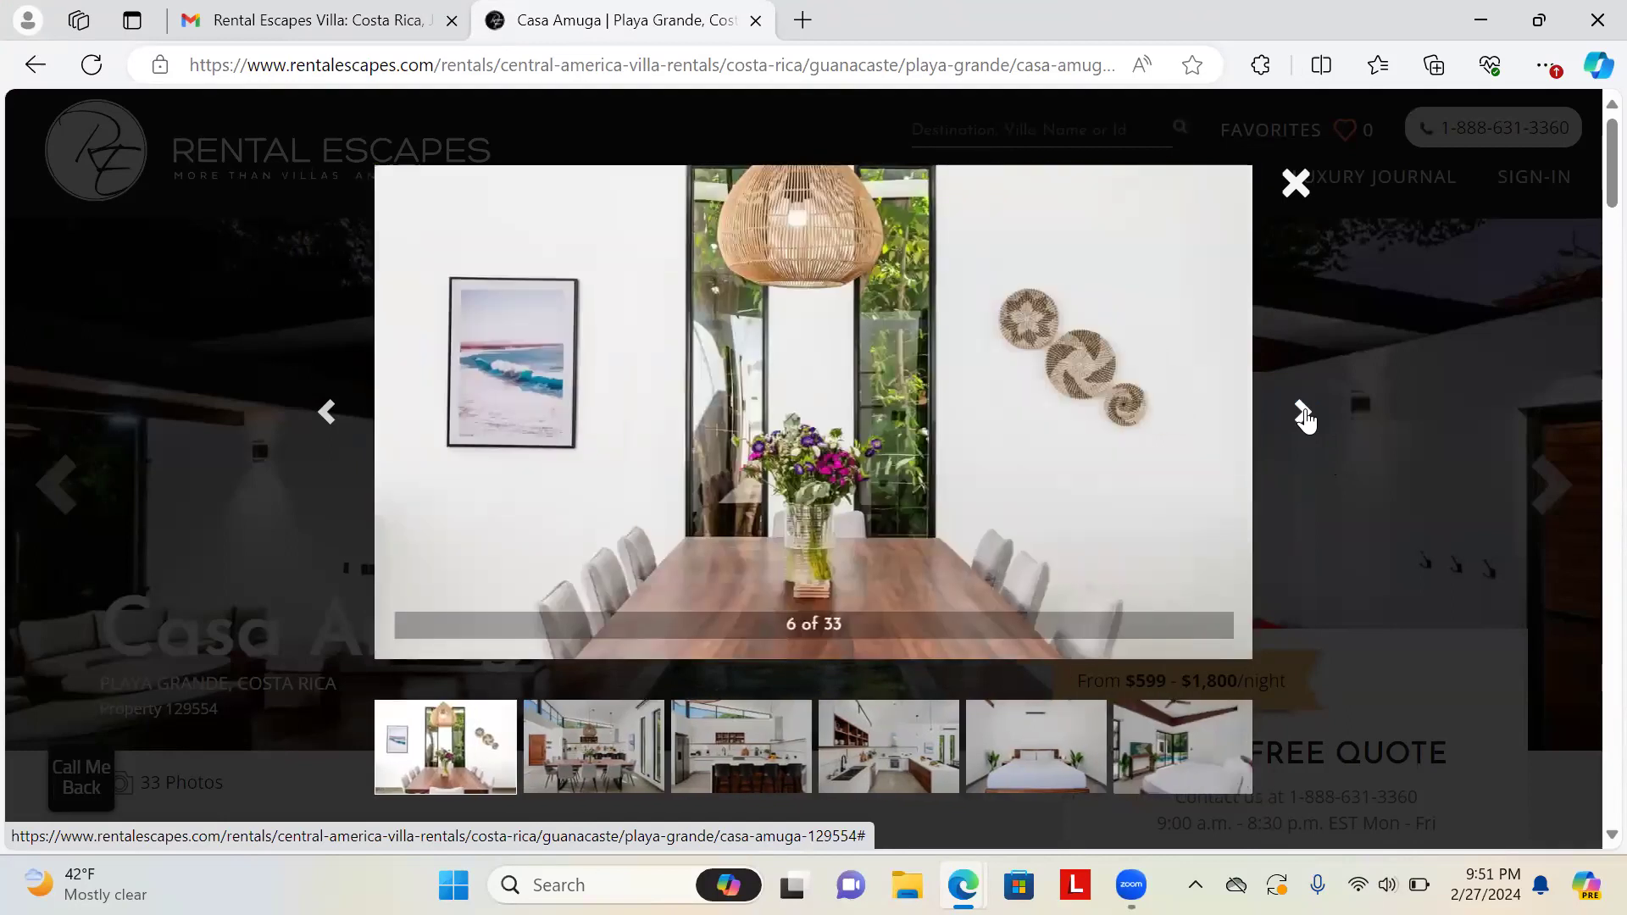
{"action": "left_click", "coordinate": [1303, 413]}
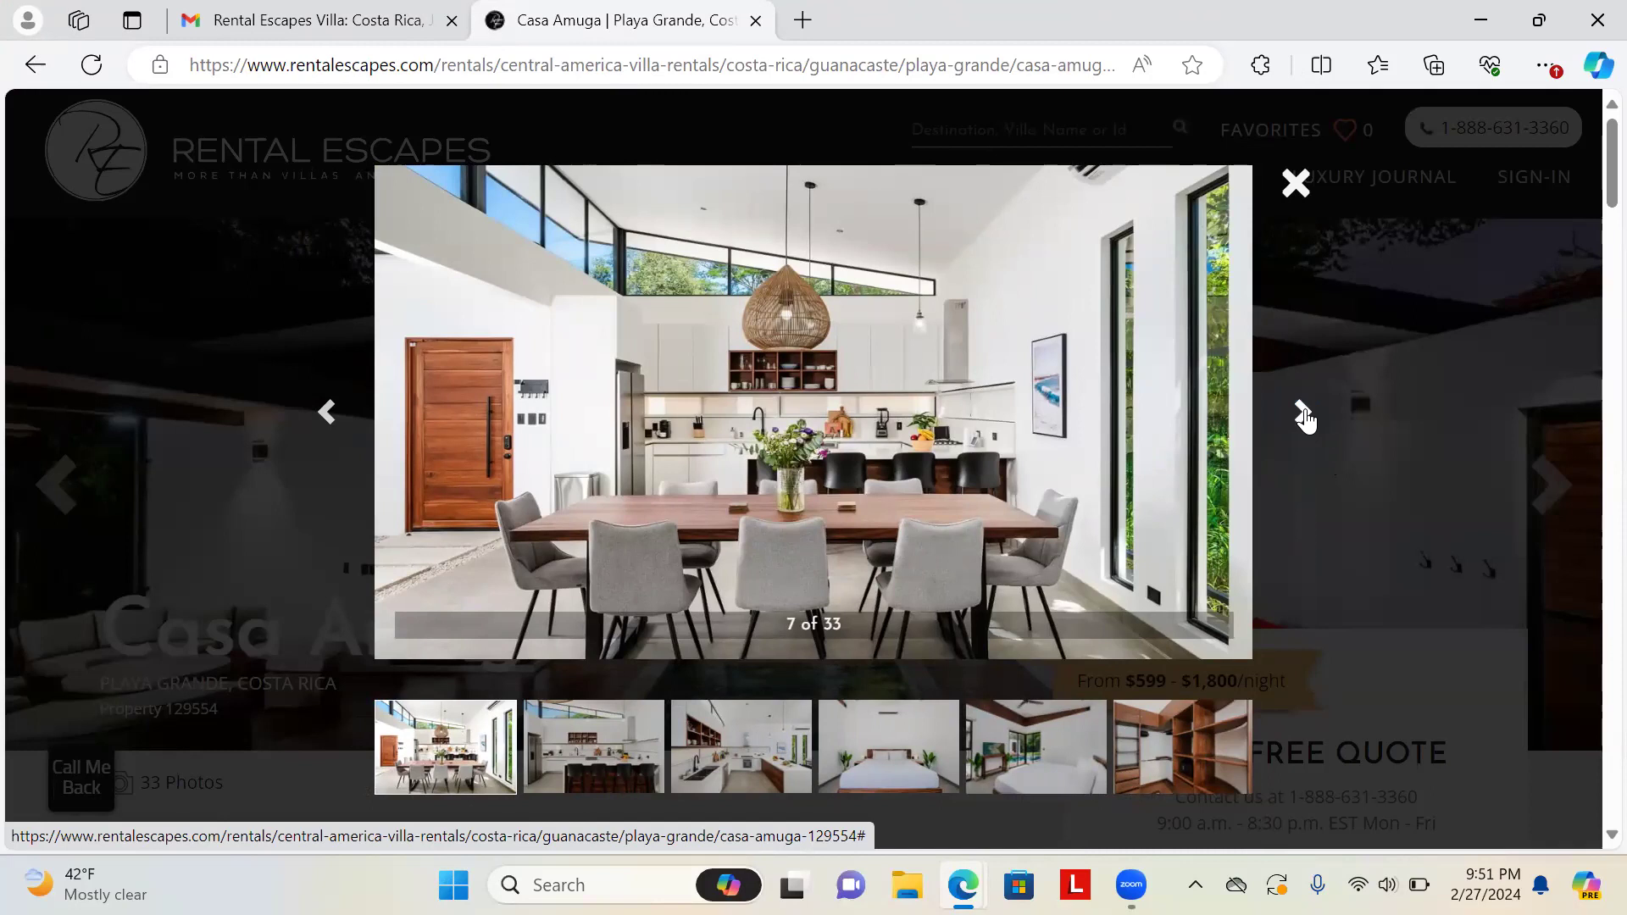
{"action": "left_click", "coordinate": [1303, 414]}
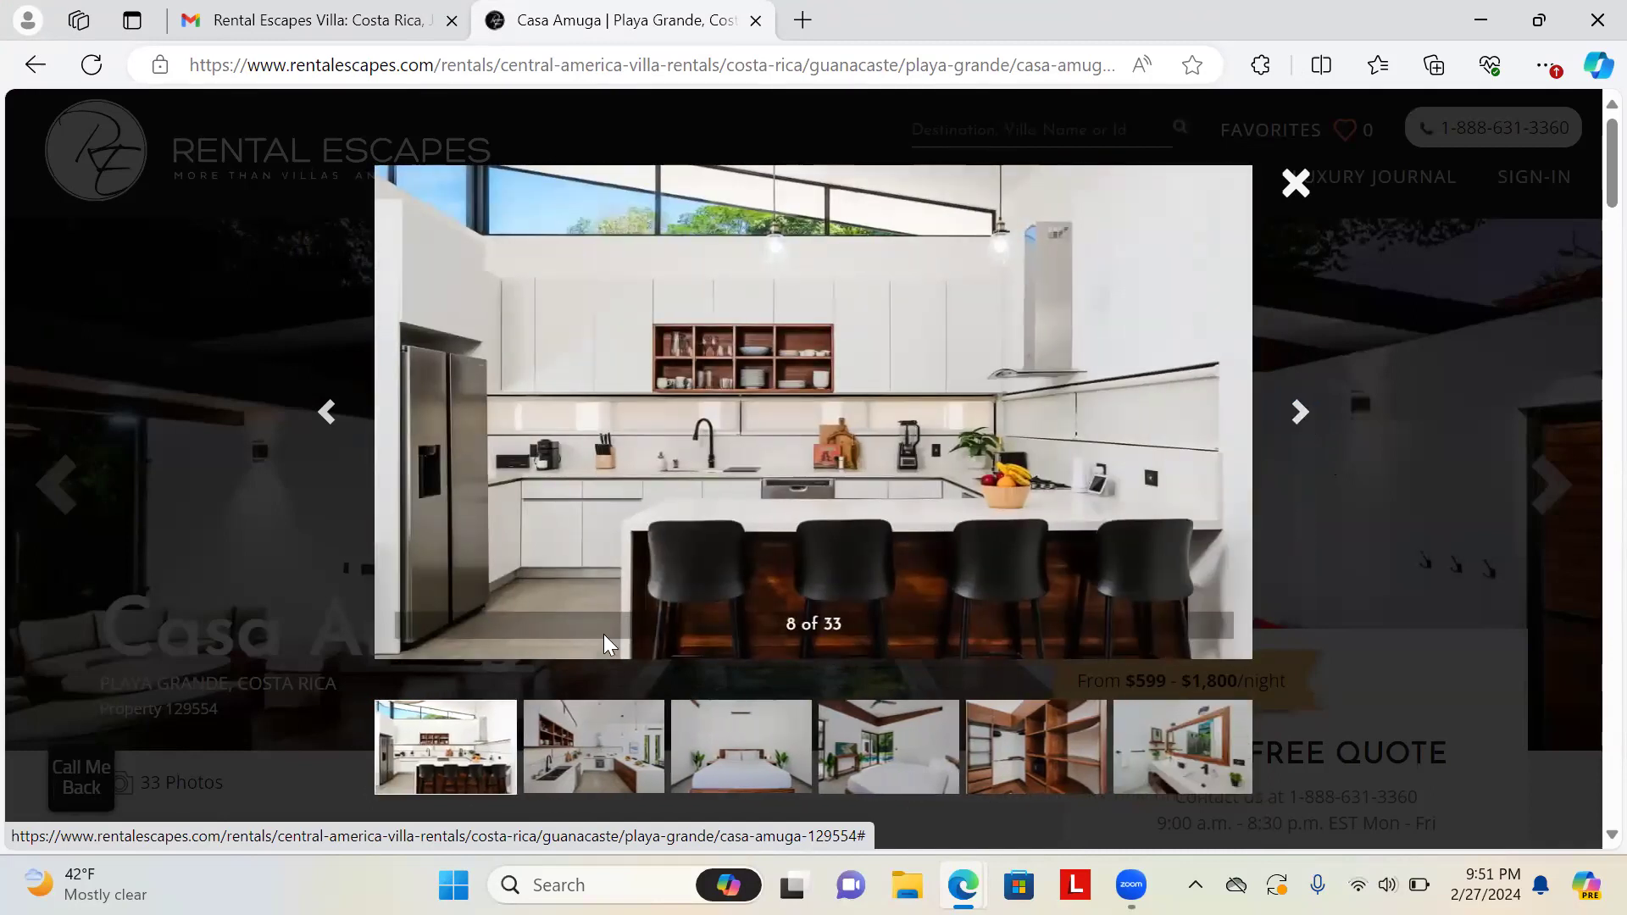
{"action": "left_click", "coordinate": [323, 417]}
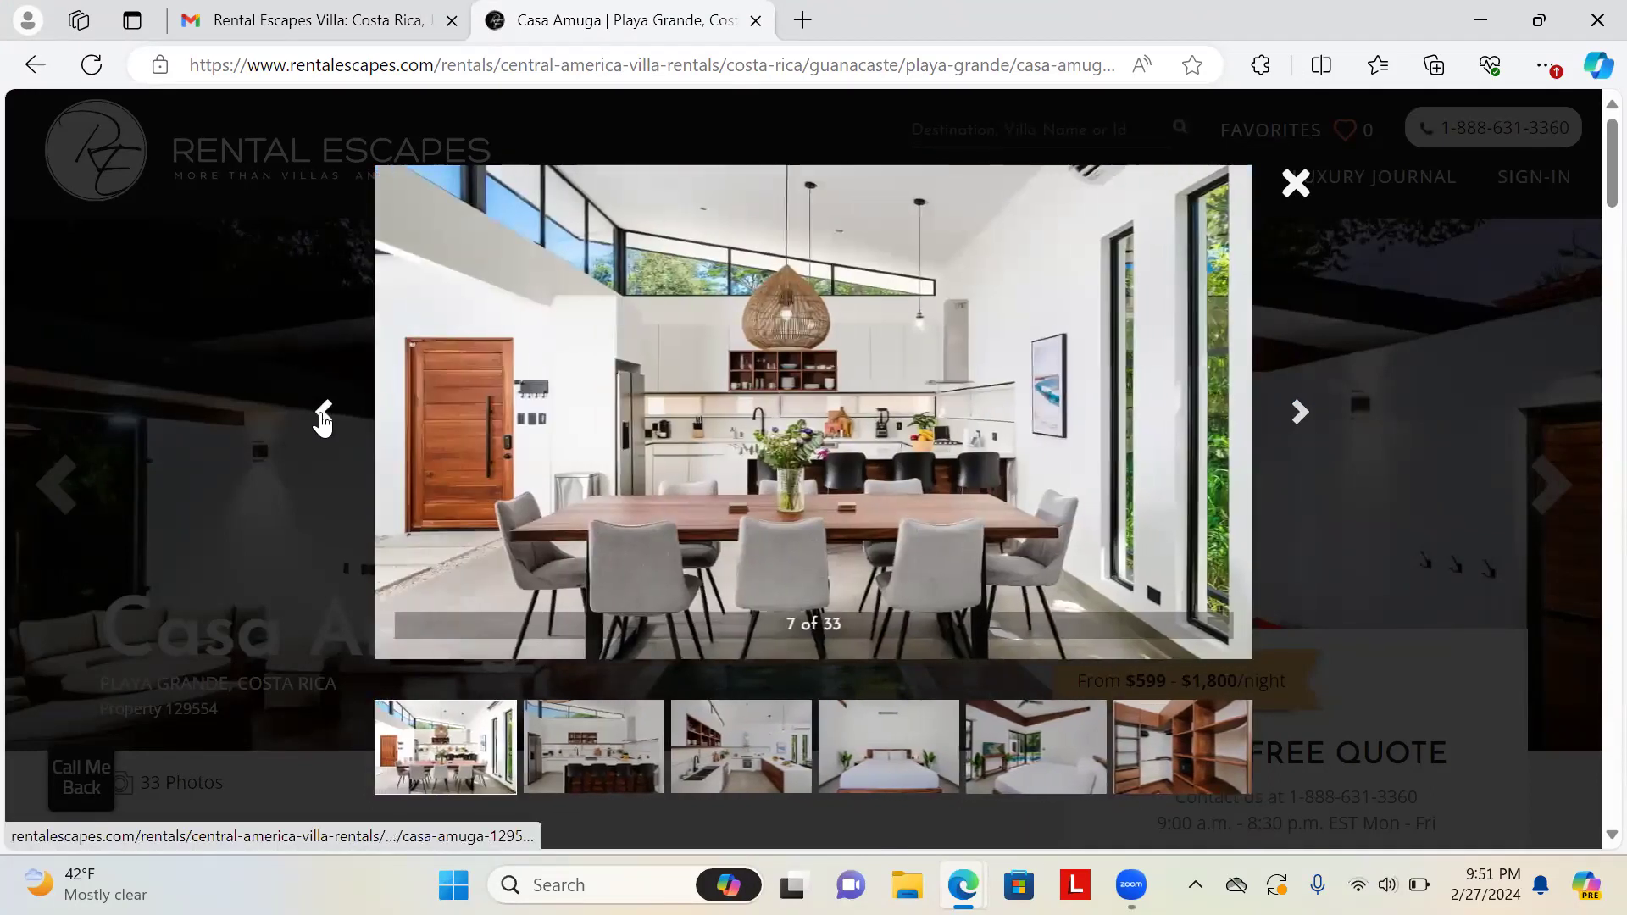
{"action": "left_click", "coordinate": [322, 417]}
{"action": "left_click", "coordinate": [323, 417]}
{"action": "left_click", "coordinate": [323, 417]}
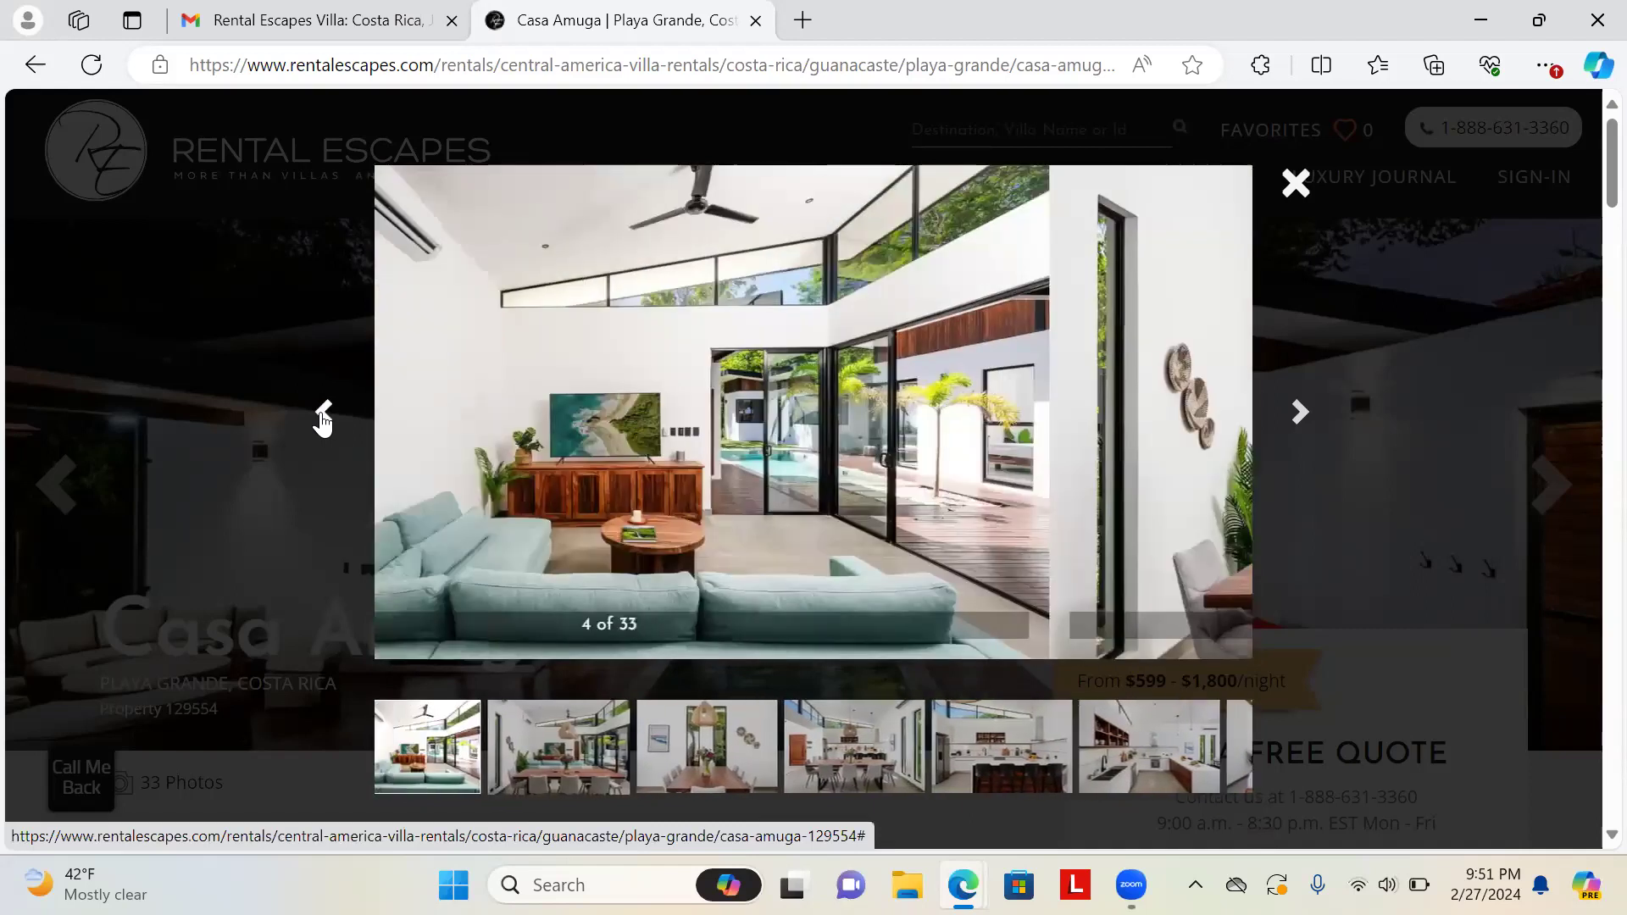
{"action": "left_click", "coordinate": [323, 417]}
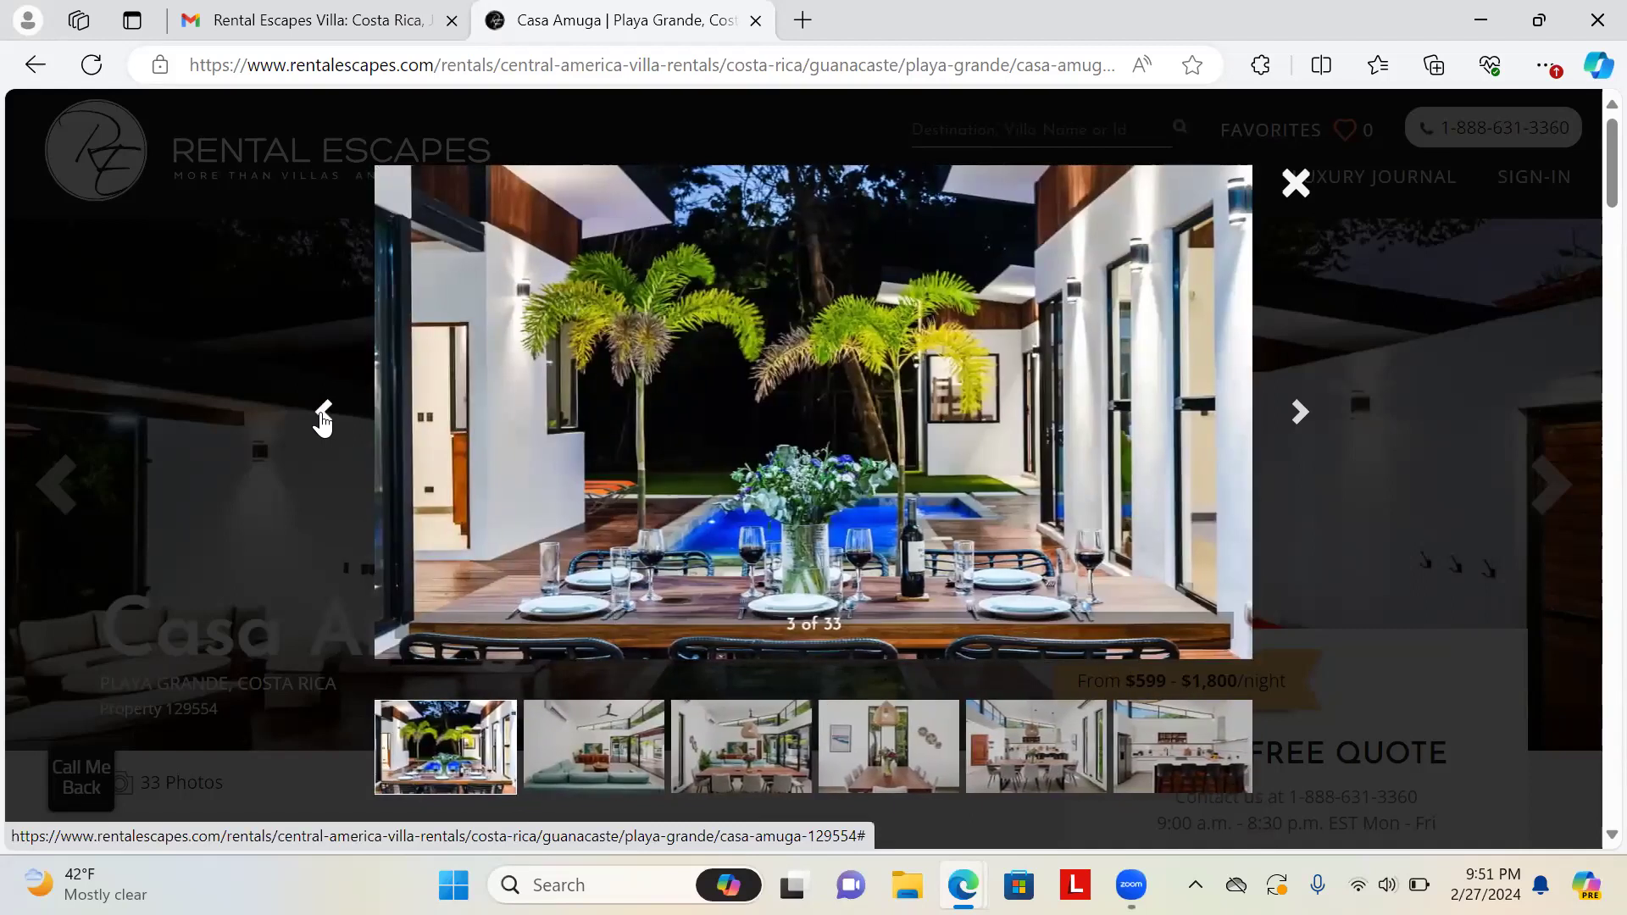
{"action": "left_click", "coordinate": [322, 417]}
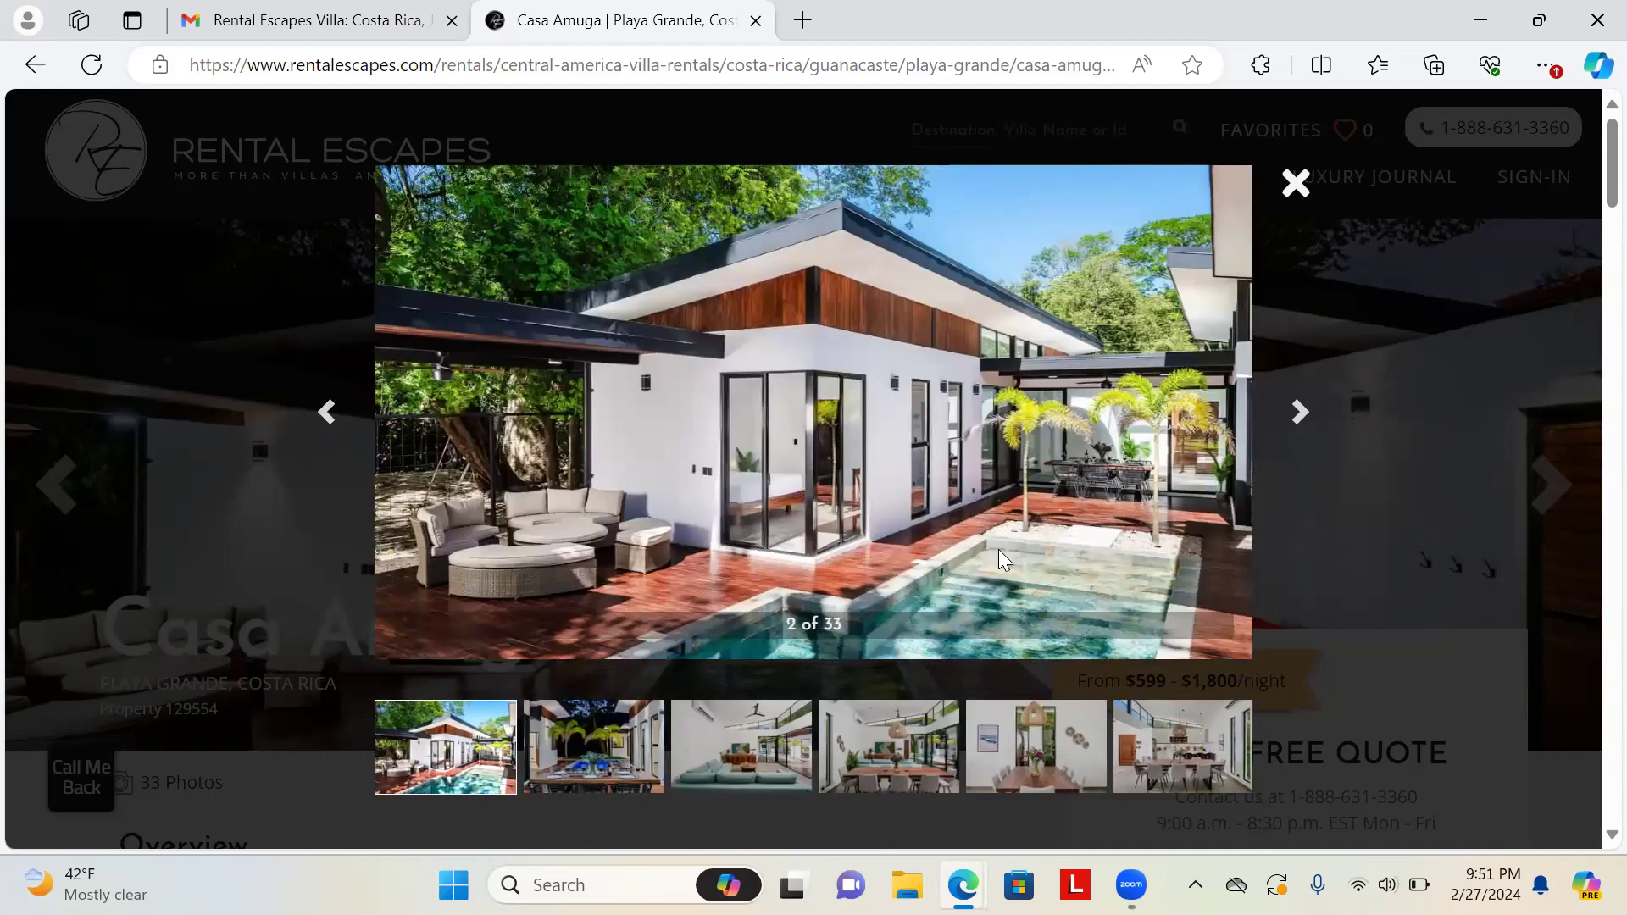
{"action": "left_click", "coordinate": [328, 415]}
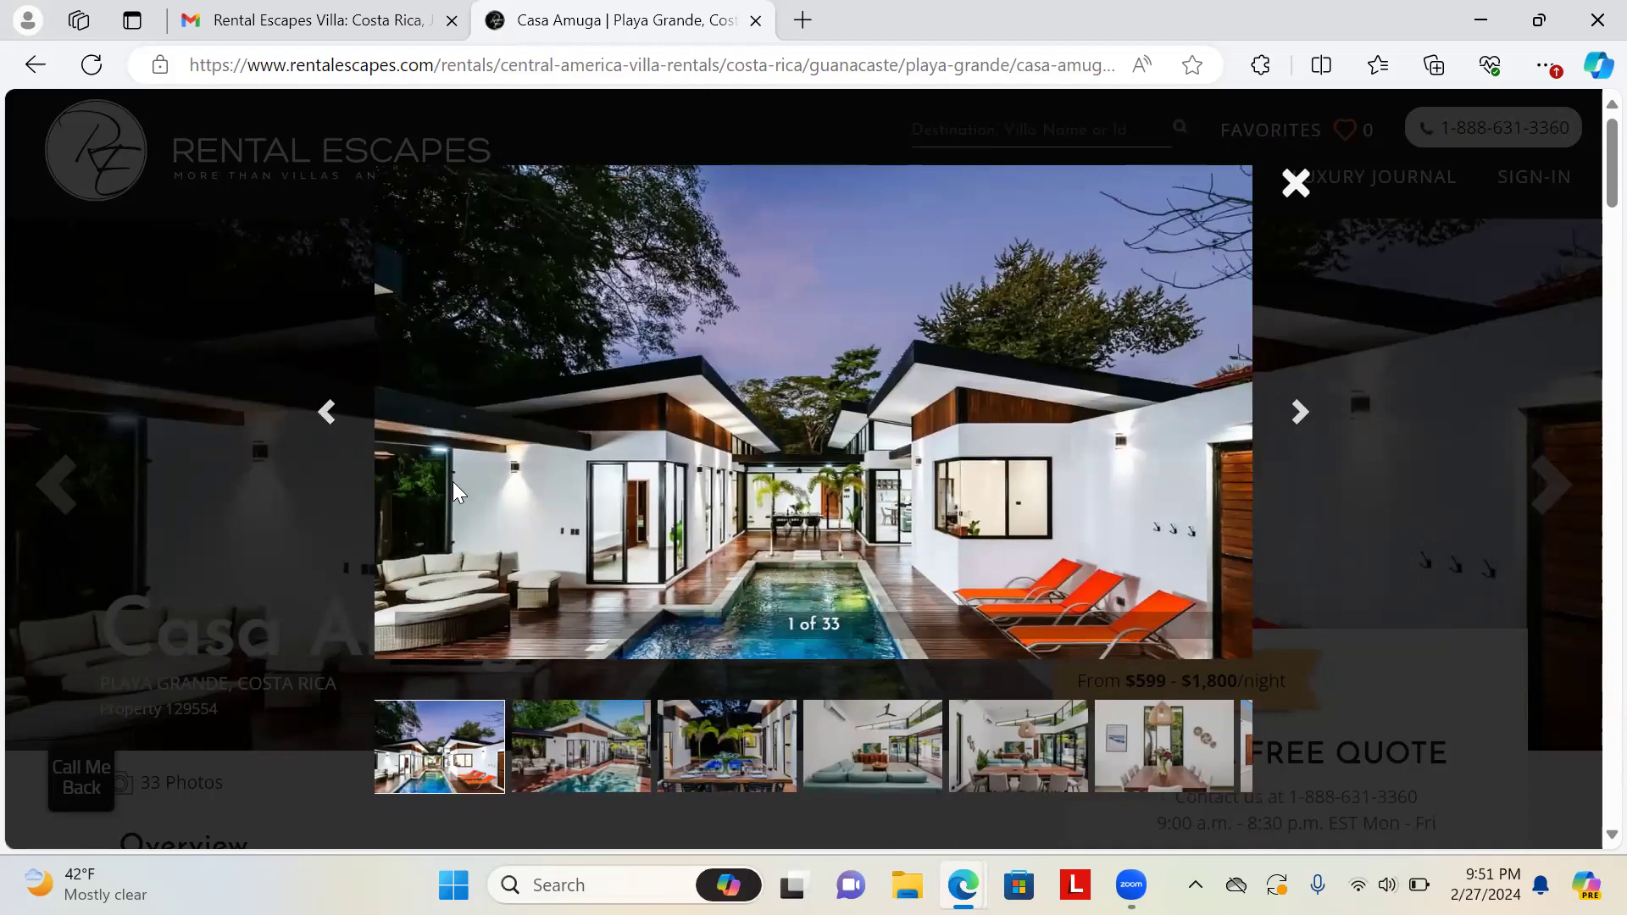
Copy the second gallery photo, the daytime pool and terrace view, and restore the browser window to its smaller size
{"action": "left_click", "coordinate": [1301, 415]}
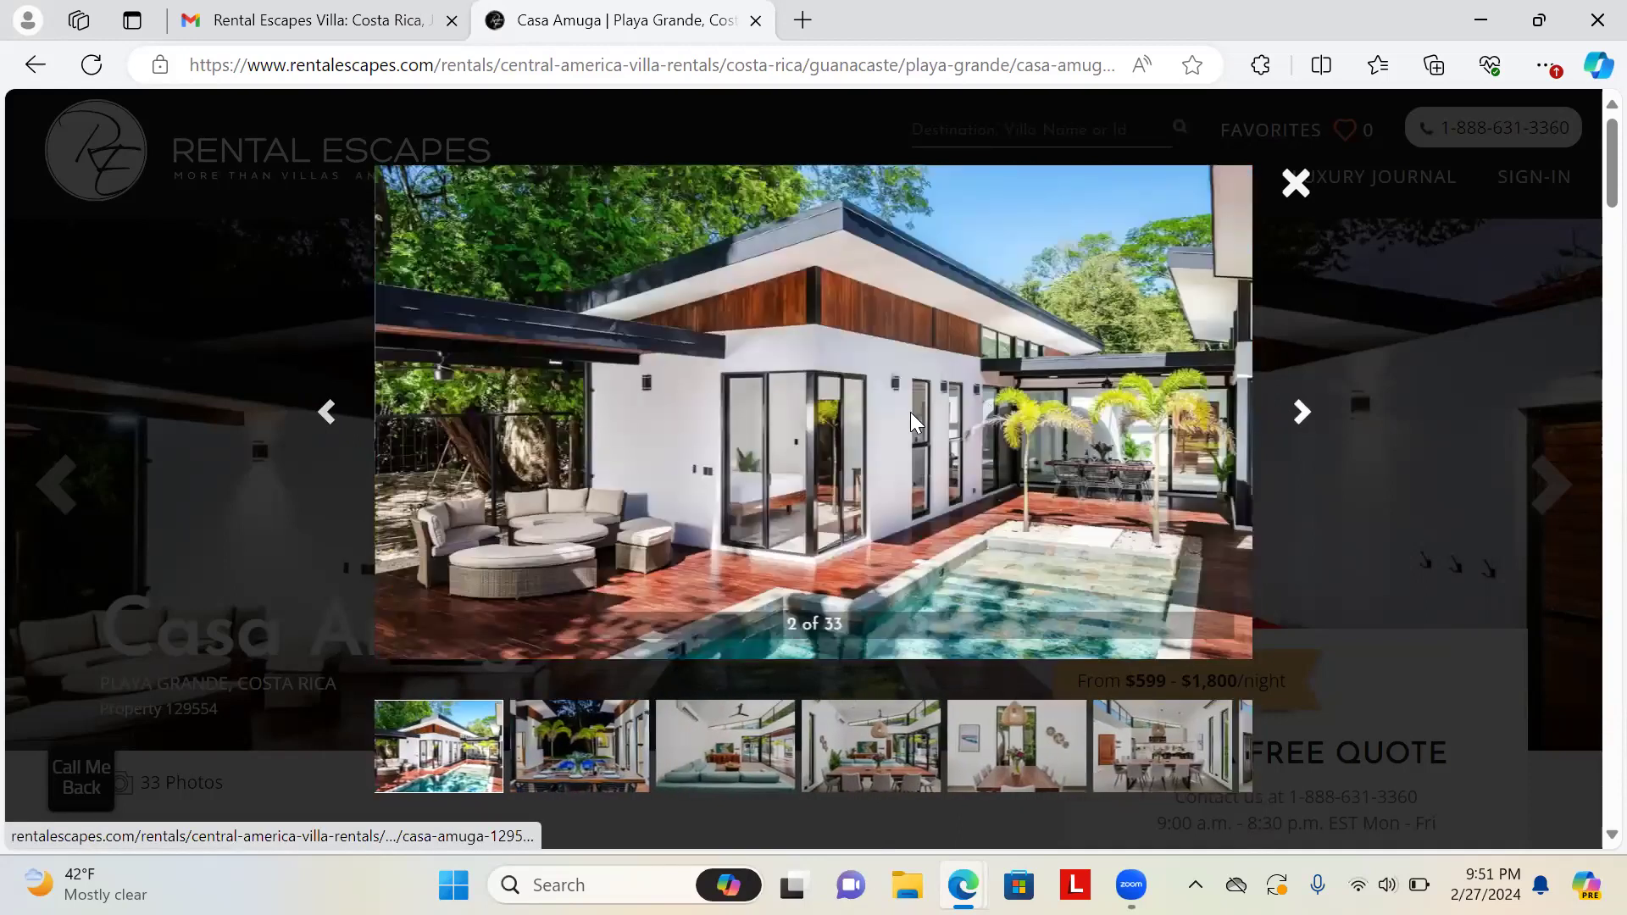
{"action": "right_click", "coordinate": [881, 431]}
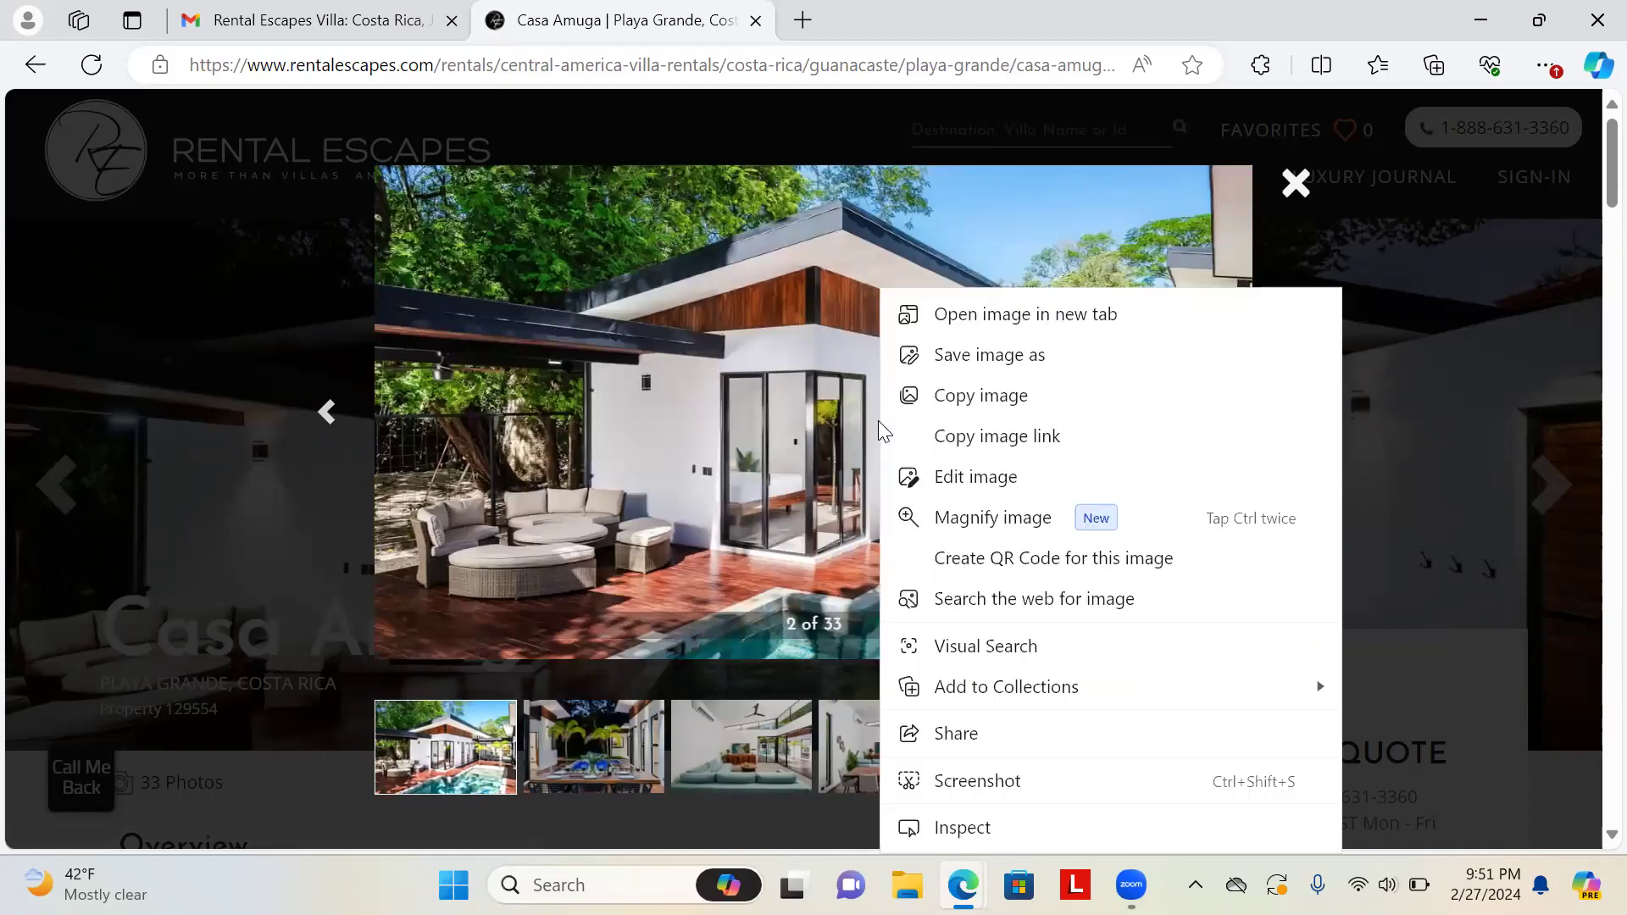
{"action": "left_click", "coordinate": [945, 399]}
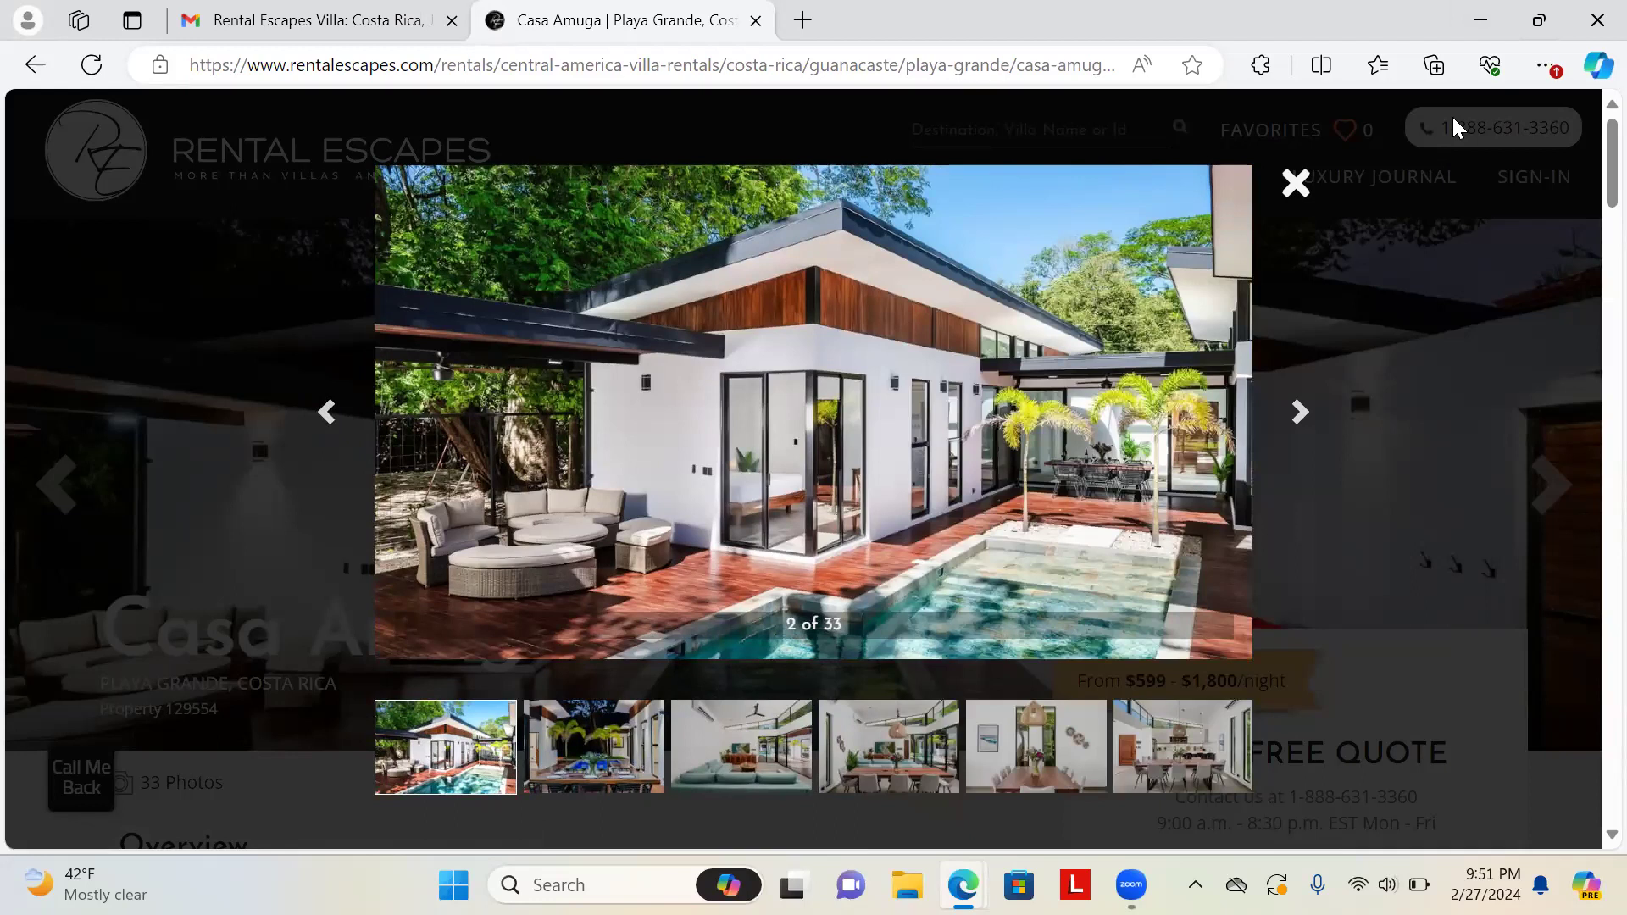
{"action": "left_click_drag", "start_coordinate": [1407, 26], "coordinate": [1377, 56]}
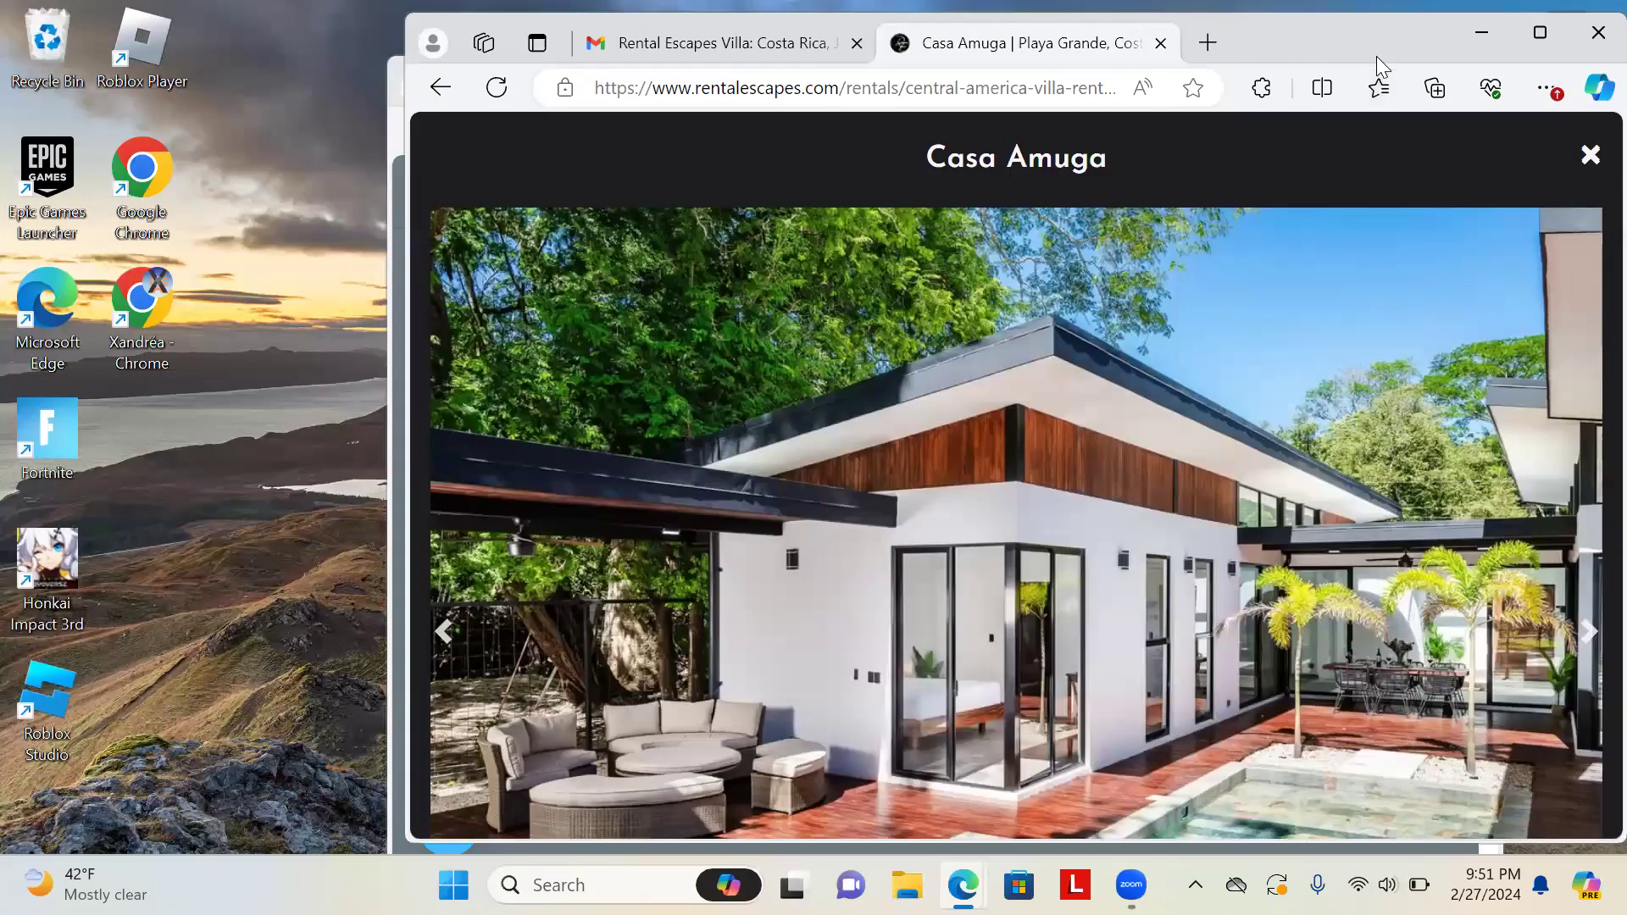
Switch to the Travefy trip and paste the copied pool and terrace photo into the lodging's media picker
{"action": "left_click_drag", "start_coordinate": [1219, 89], "coordinate": [802, 212]}
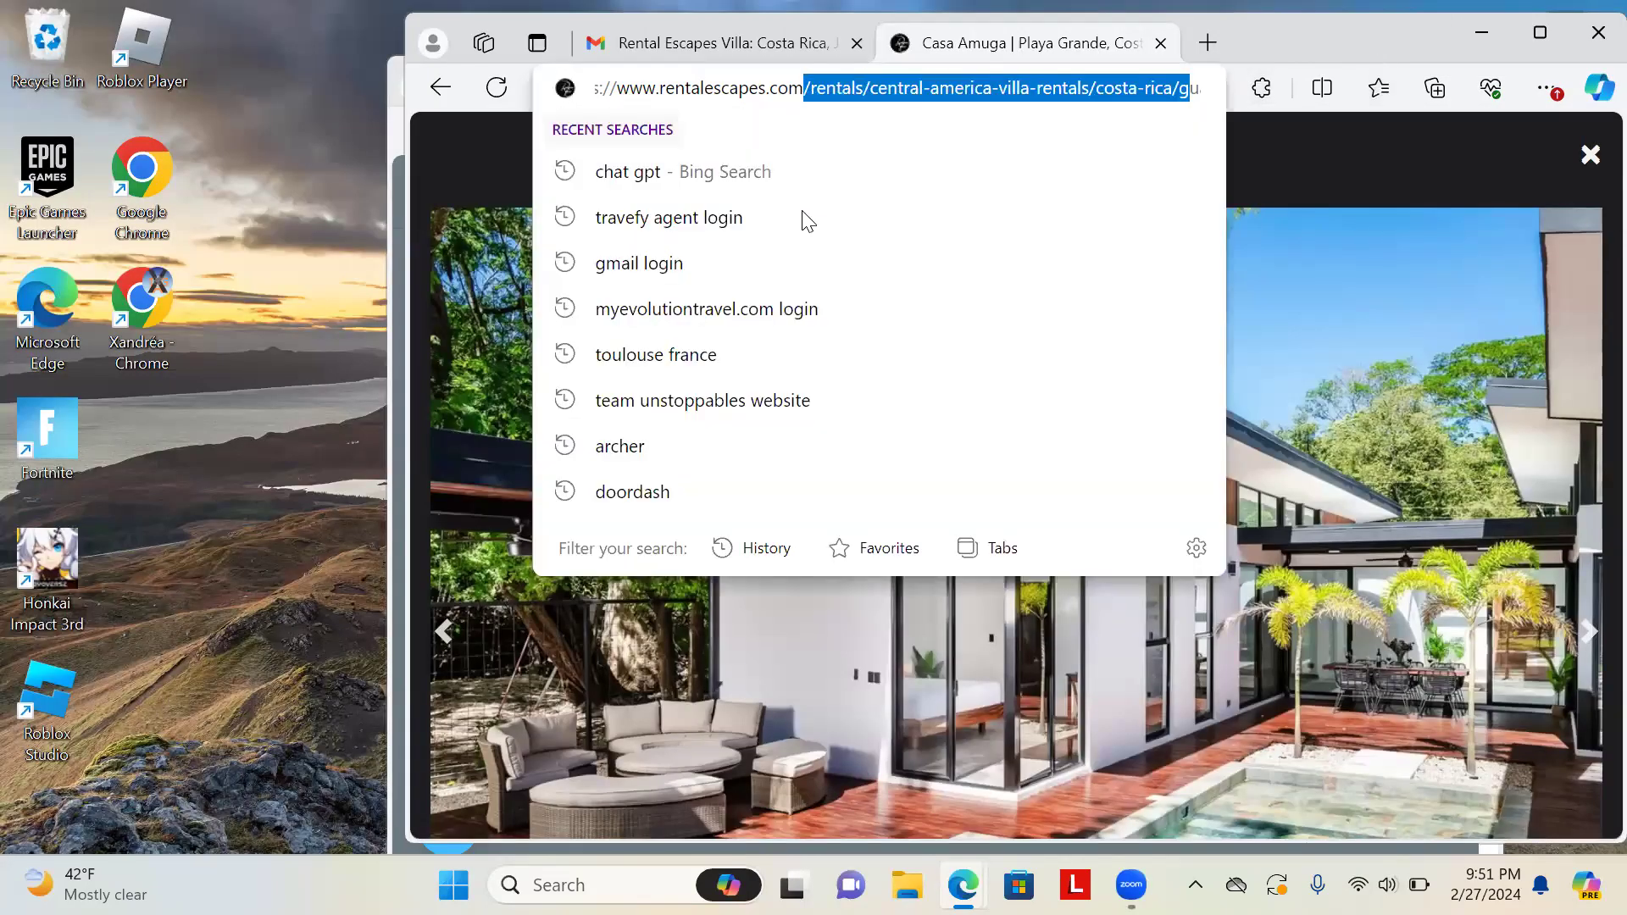
{"action": "left_click", "coordinate": [391, 134]}
{"action": "left_click", "coordinate": [735, 621]}
{"action": "right_click", "coordinate": [731, 622]}
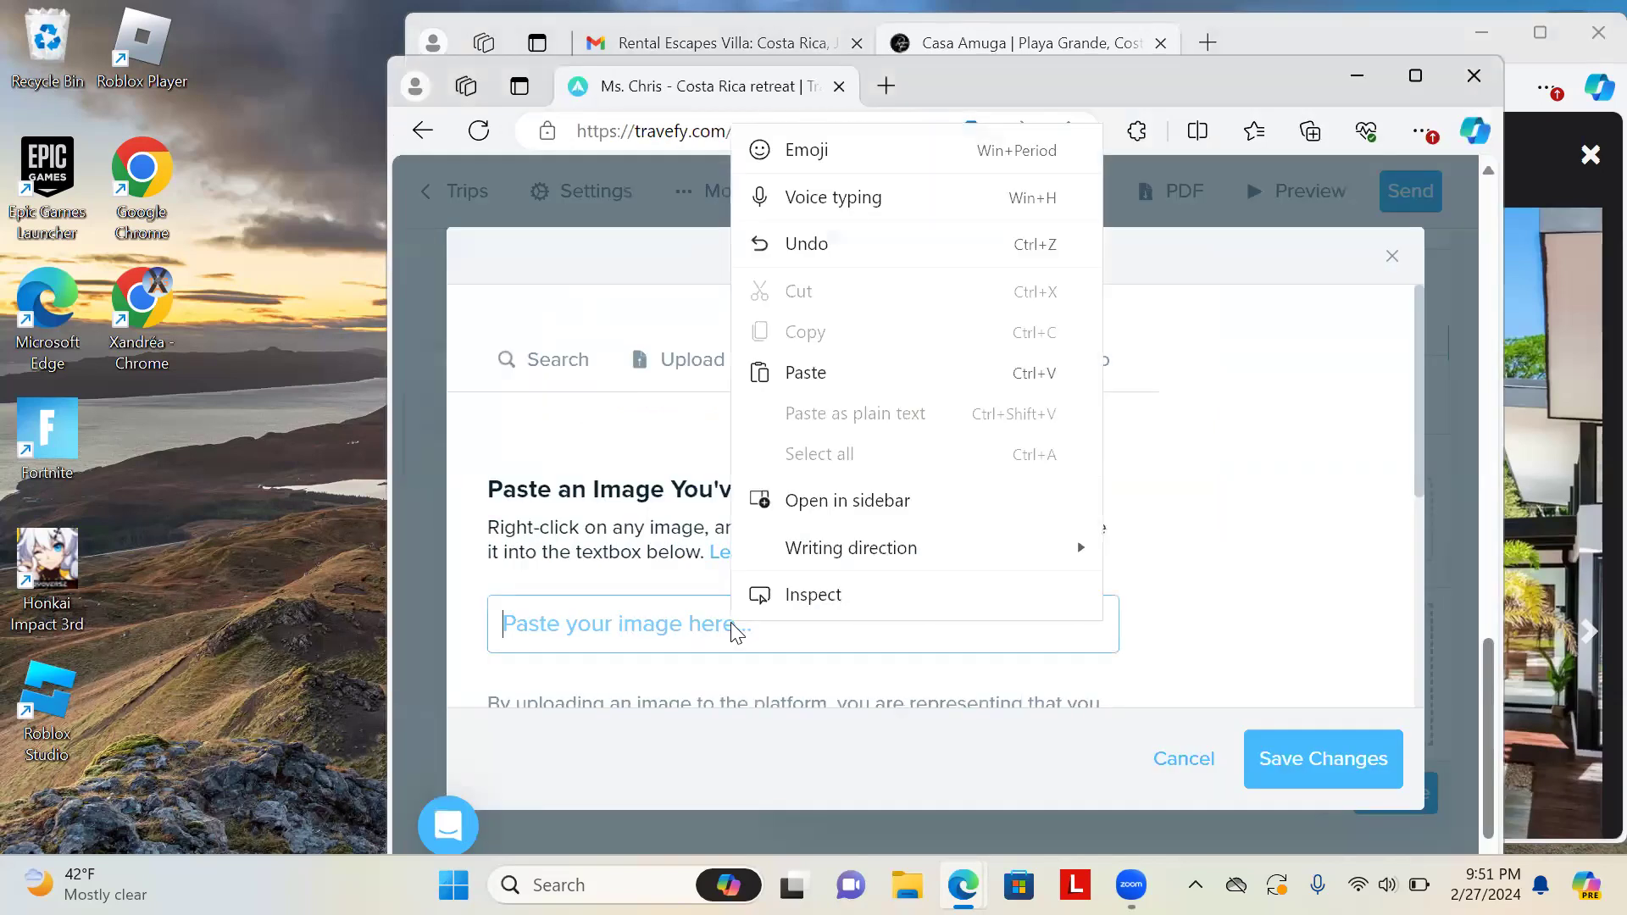
{"action": "left_click", "coordinate": [848, 366]}
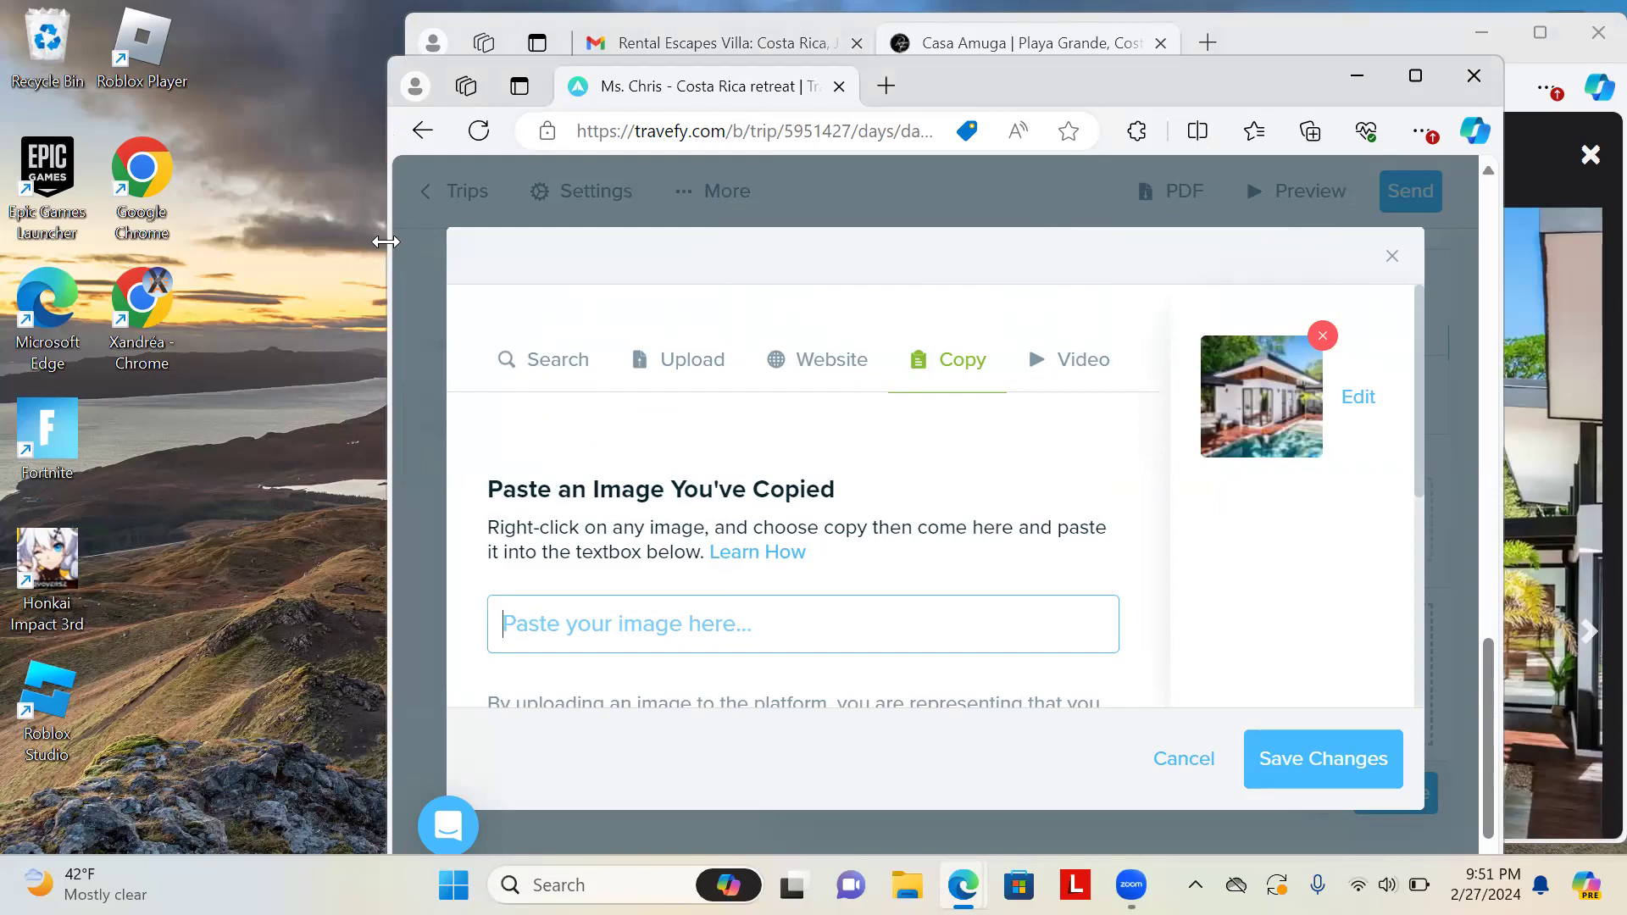
Resize the Travefy window to start at the screen edge and leave part of the Casa Amuga gallery uncovered beside it
{"action": "left_click_drag", "start_coordinate": [386, 242], "coordinate": [2, 300]}
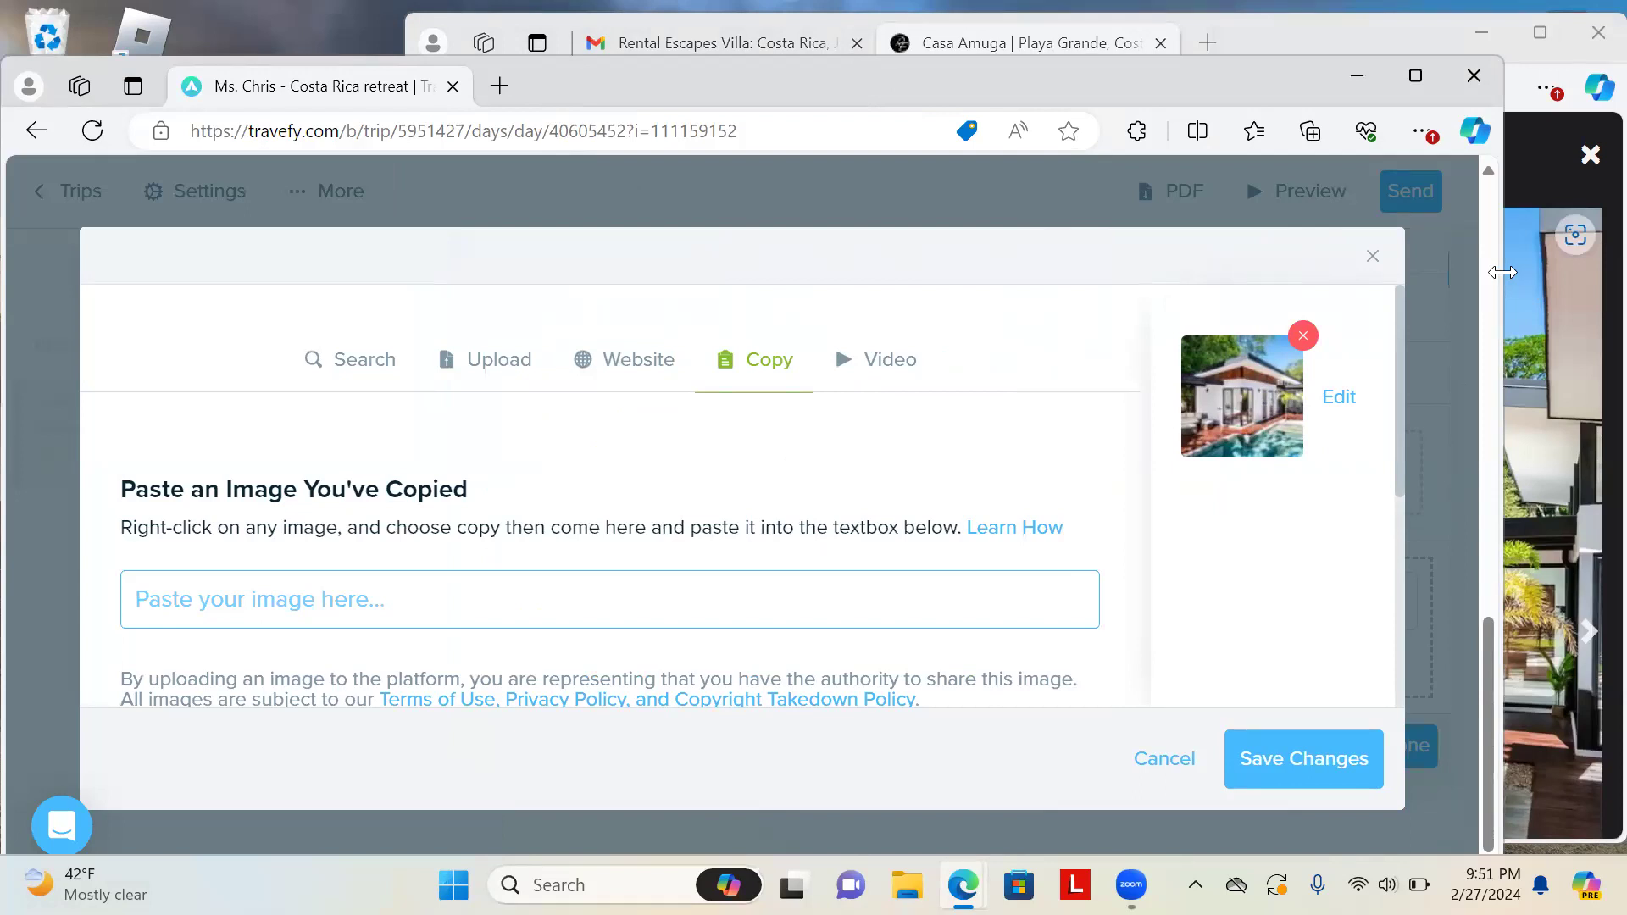
{"action": "left_click_drag", "start_coordinate": [1502, 272], "coordinate": [1269, 272]}
Reopen the lodging's photo and video picker, choose the copied image source and paste the pool and terrace photo
{"action": "scroll", "coordinate": [1038, 534], "scroll_direction": "down", "scroll_amount": 7}
{"action": "scroll", "coordinate": [1038, 534], "scroll_direction": "down", "scroll_amount": 8}
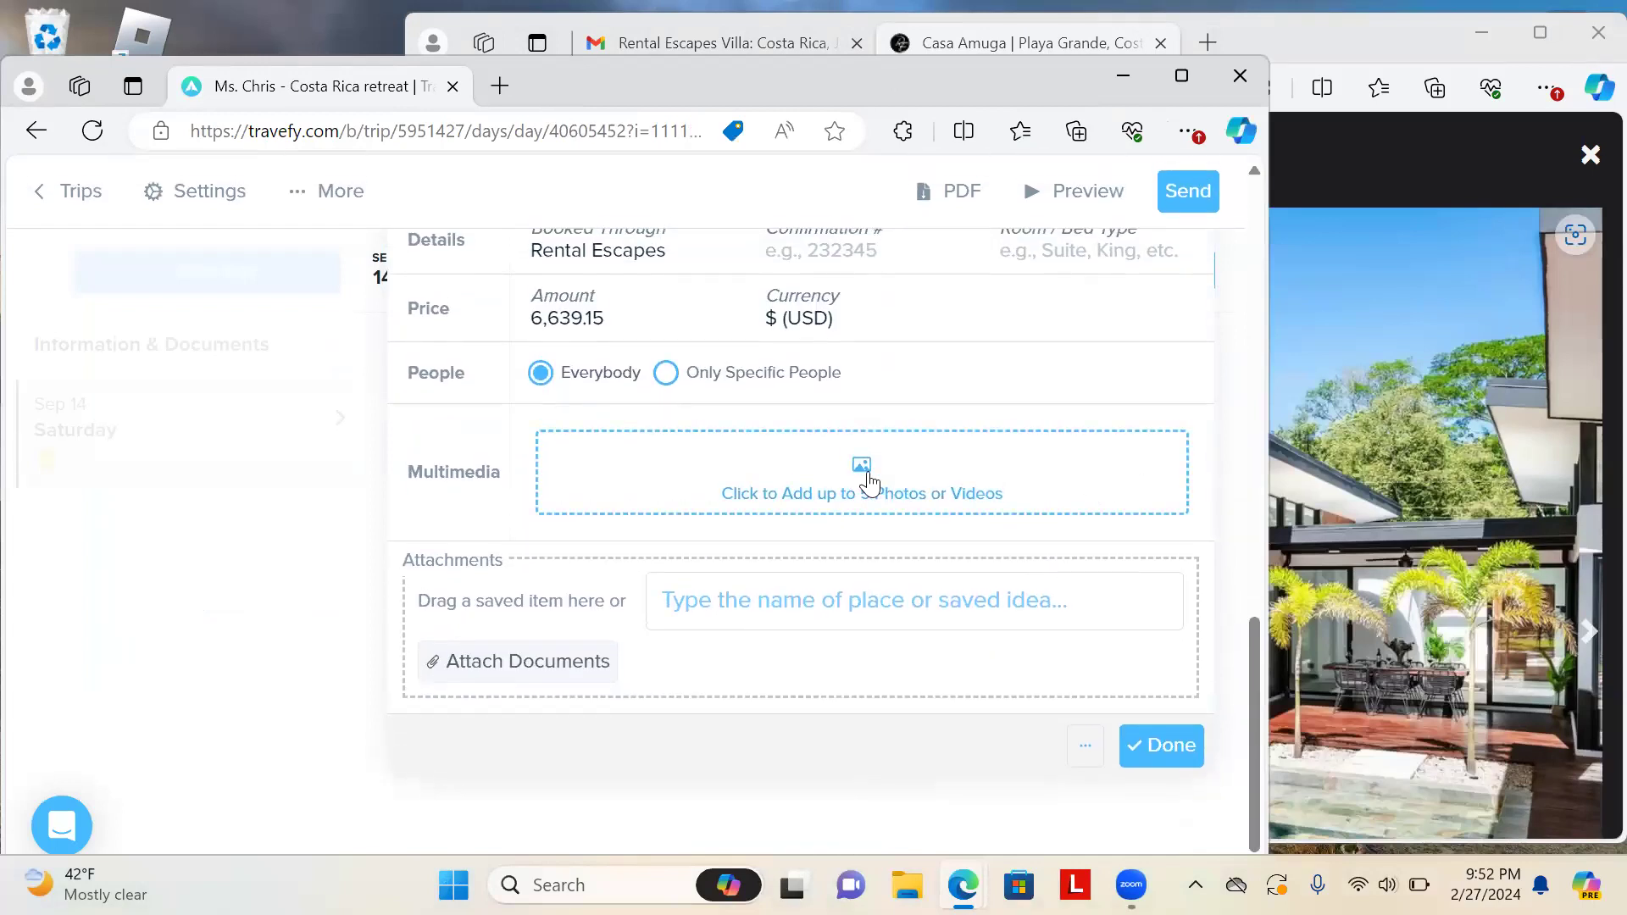
{"action": "left_click", "coordinate": [863, 475]}
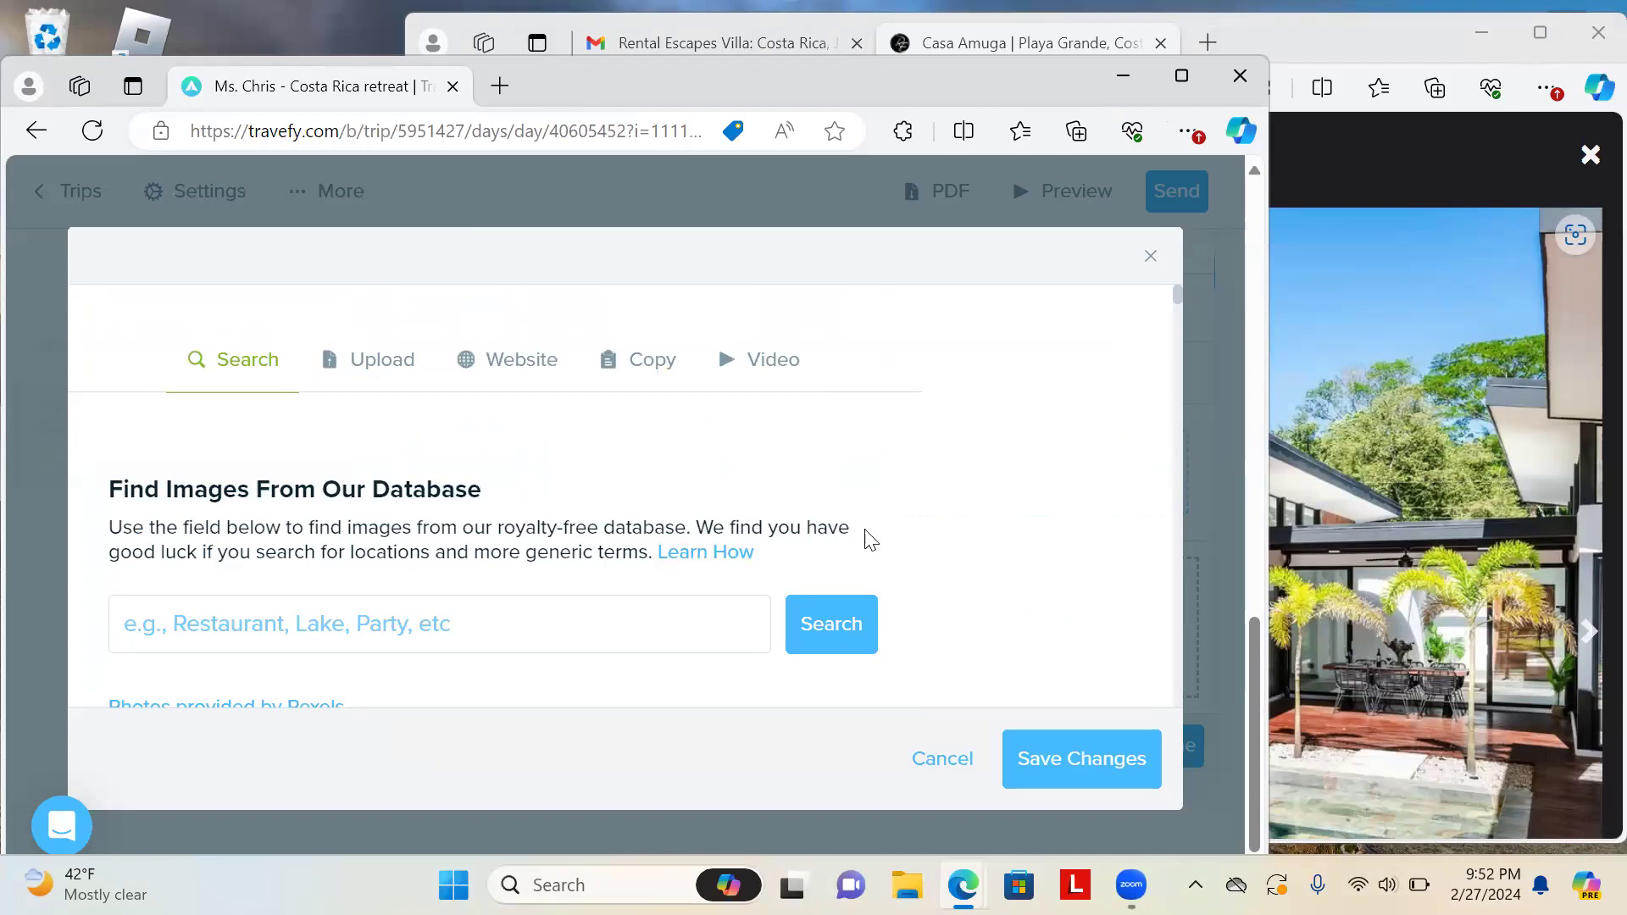
{"action": "left_click", "coordinate": [619, 371]}
{"action": "left_click", "coordinate": [407, 633]}
{"action": "right_click", "coordinate": [399, 633]}
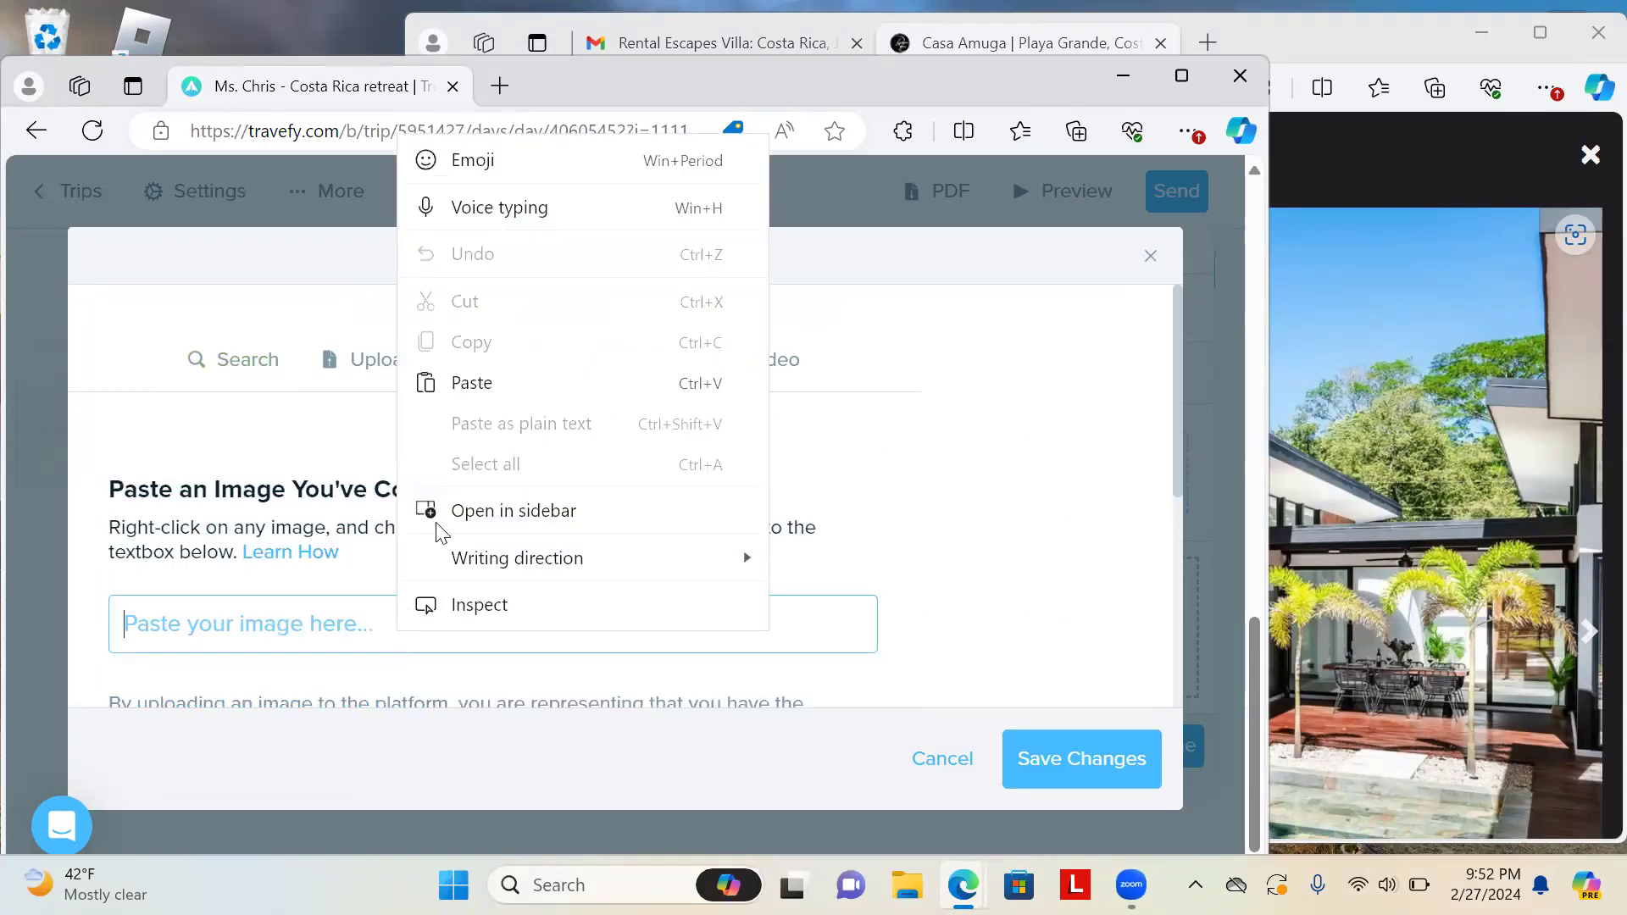
{"action": "left_click", "coordinate": [484, 379]}
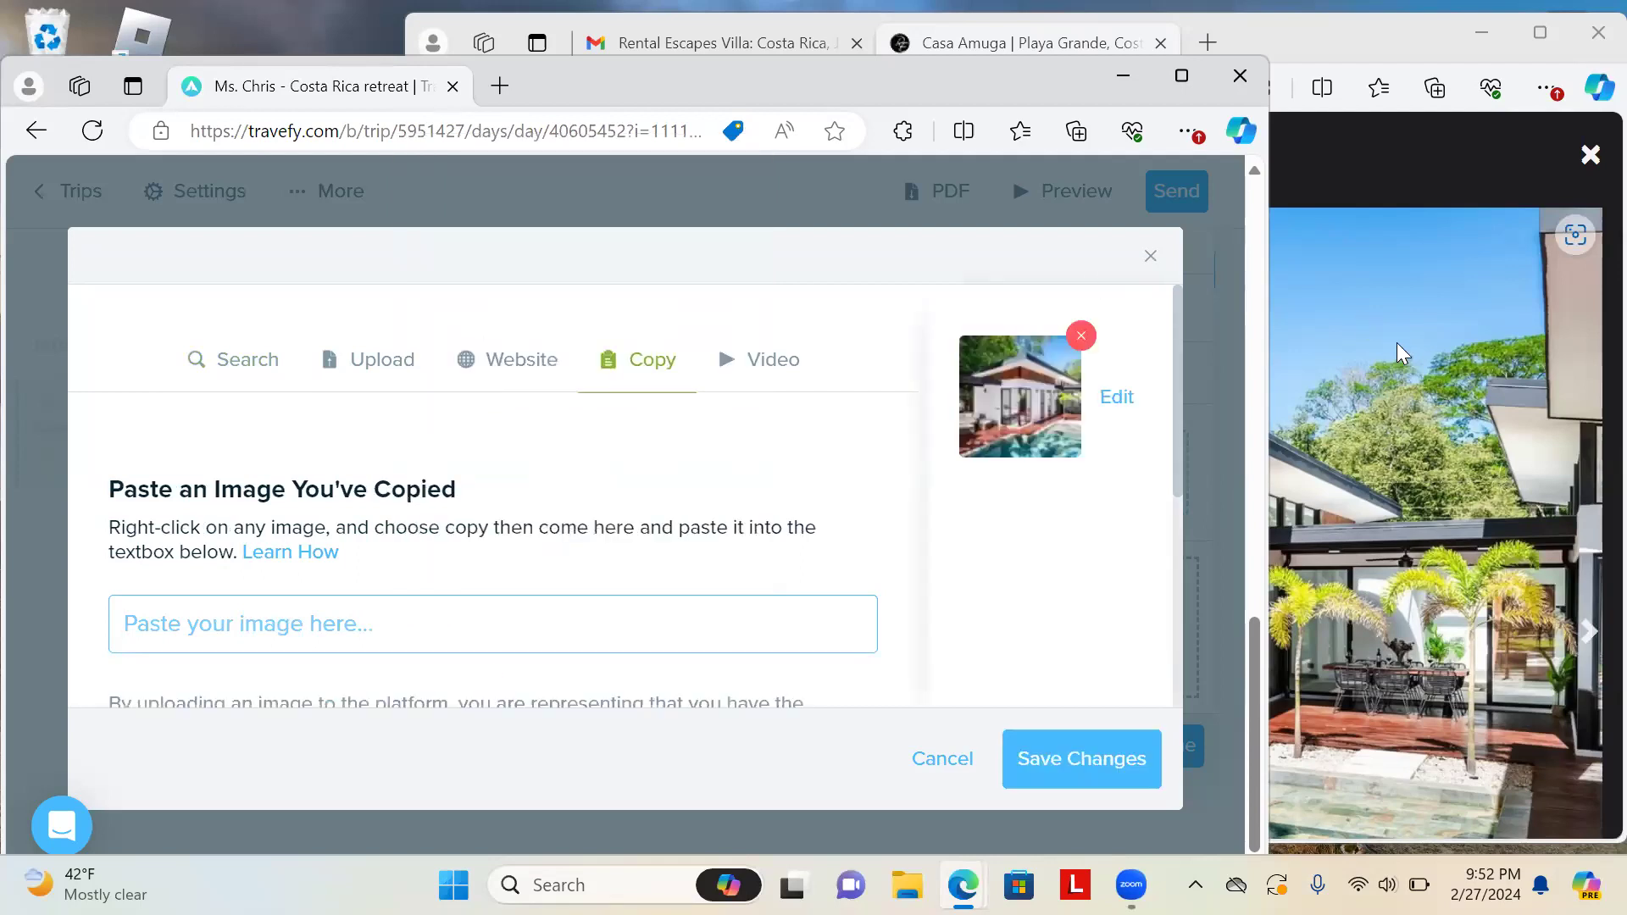
Copy the living room photo with the teal sofa from the Casa Amuga gallery and add it to the lodging's media
{"action": "left_click", "coordinate": [1393, 380]}
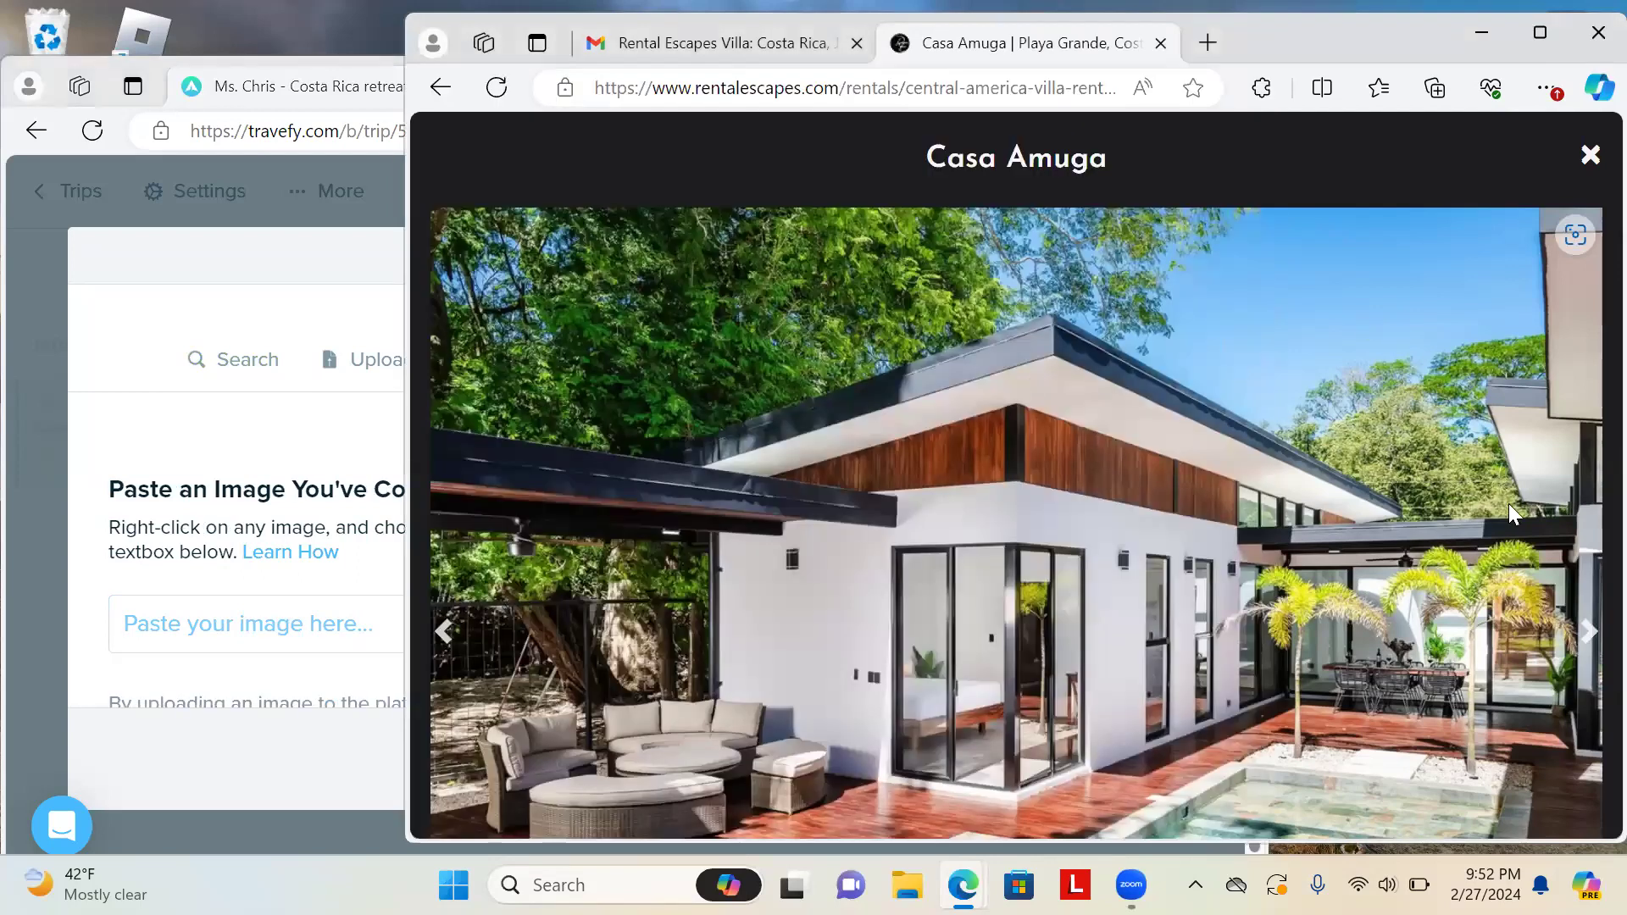
{"action": "left_click", "coordinate": [1587, 634]}
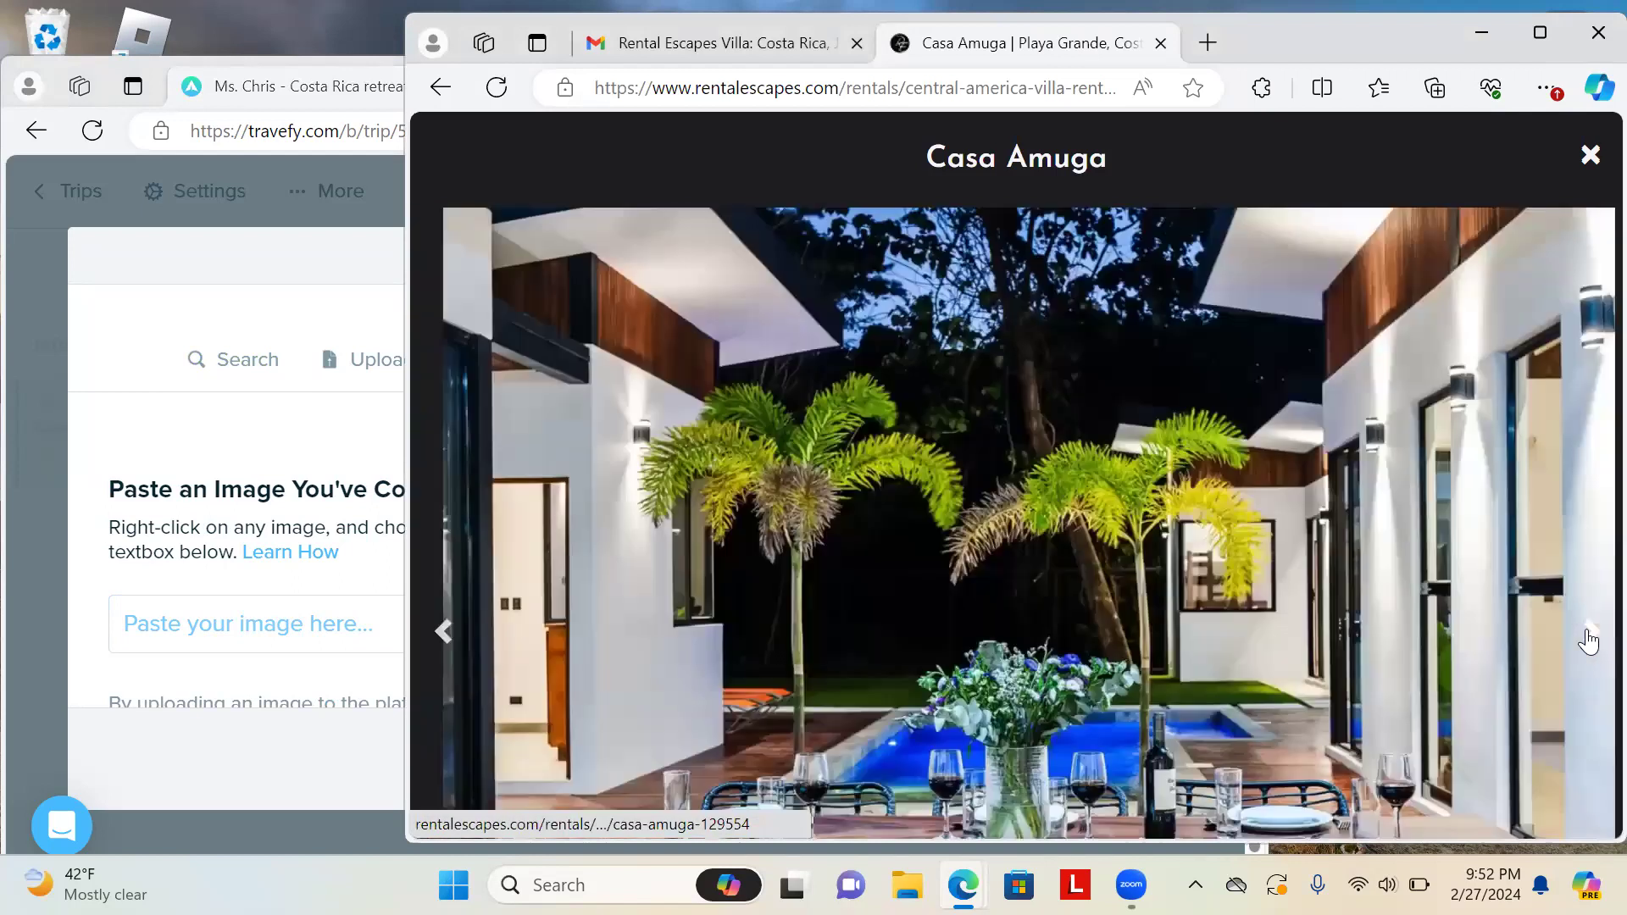
{"action": "left_click", "coordinate": [1587, 634]}
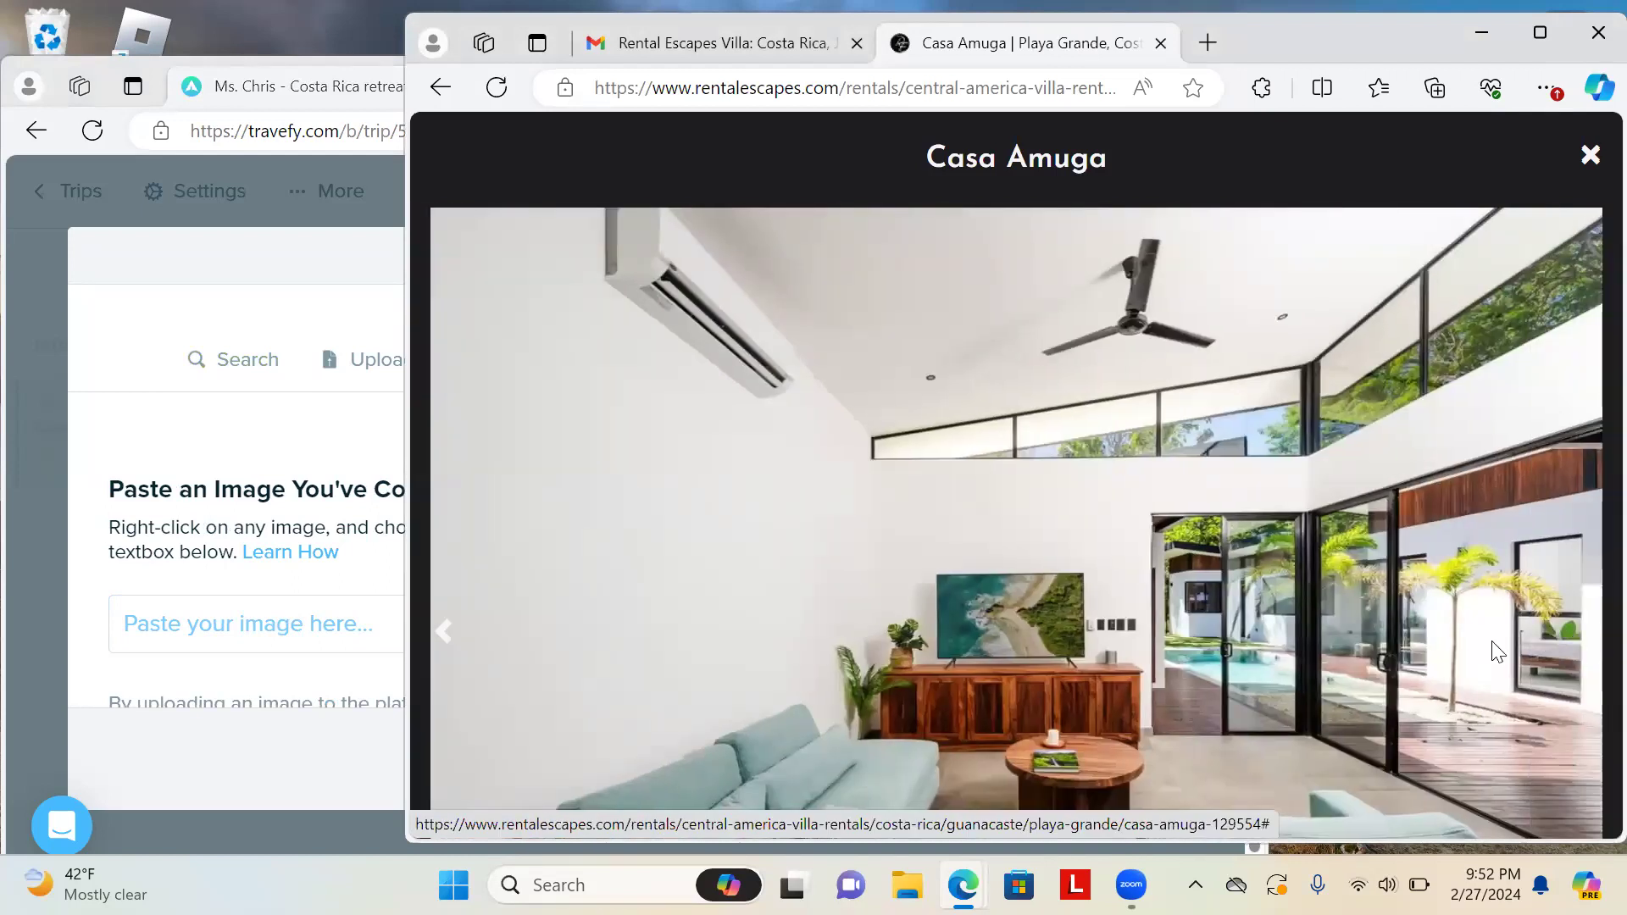
{"action": "right_click", "coordinate": [1274, 639]}
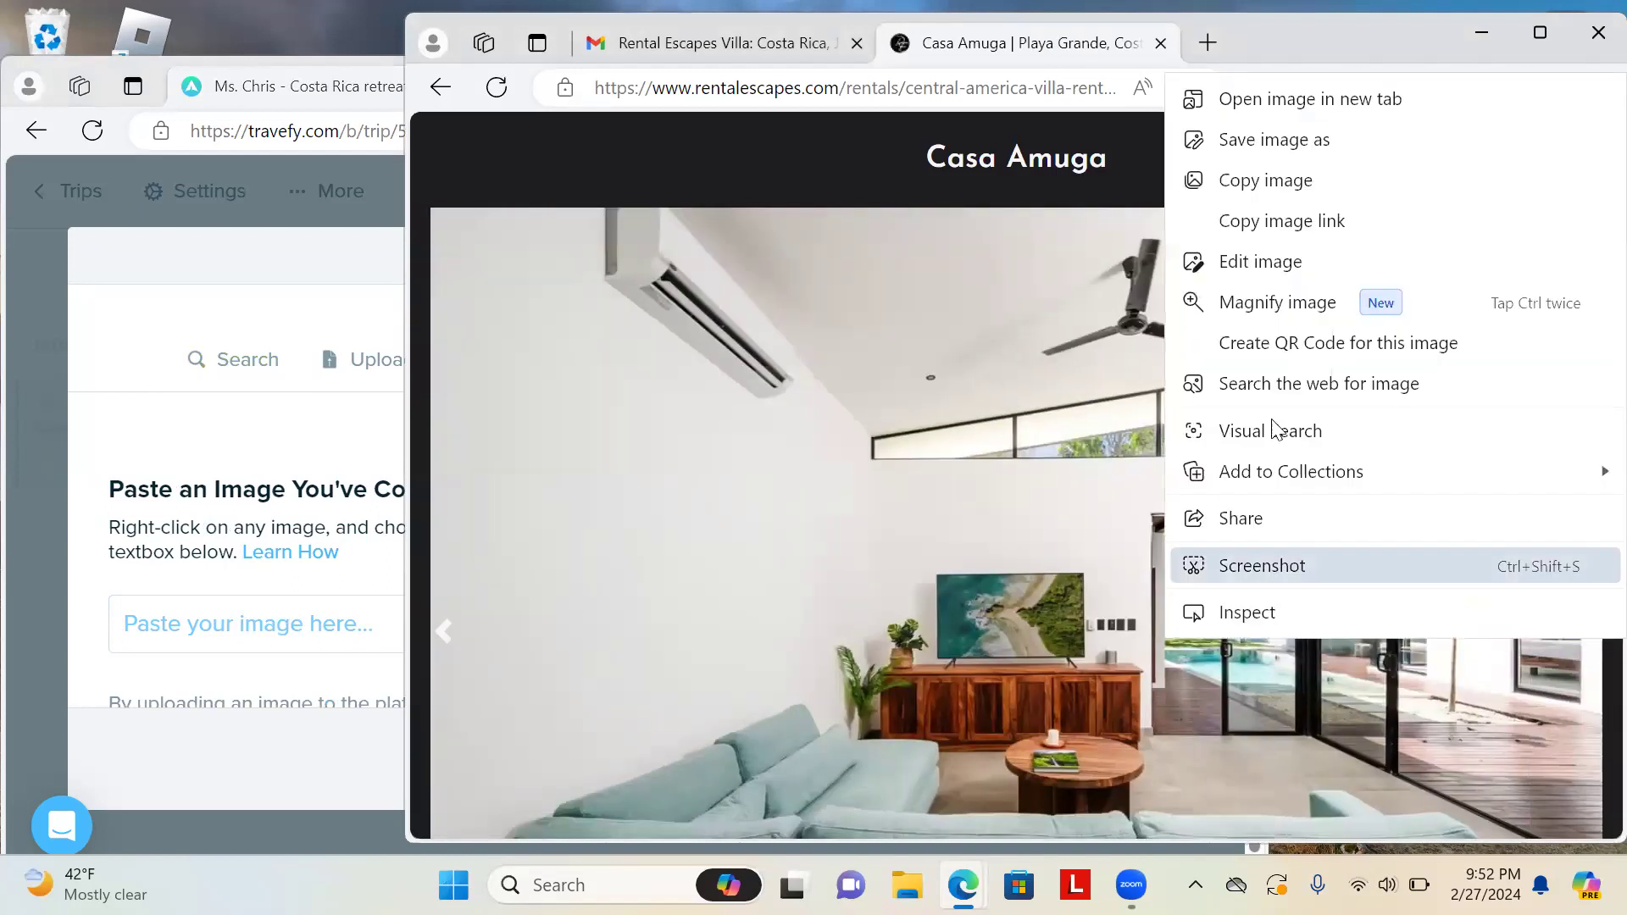
{"action": "left_click", "coordinate": [1261, 170]}
{"action": "left_click", "coordinate": [145, 625]}
{"action": "right_click", "coordinate": [147, 630]}
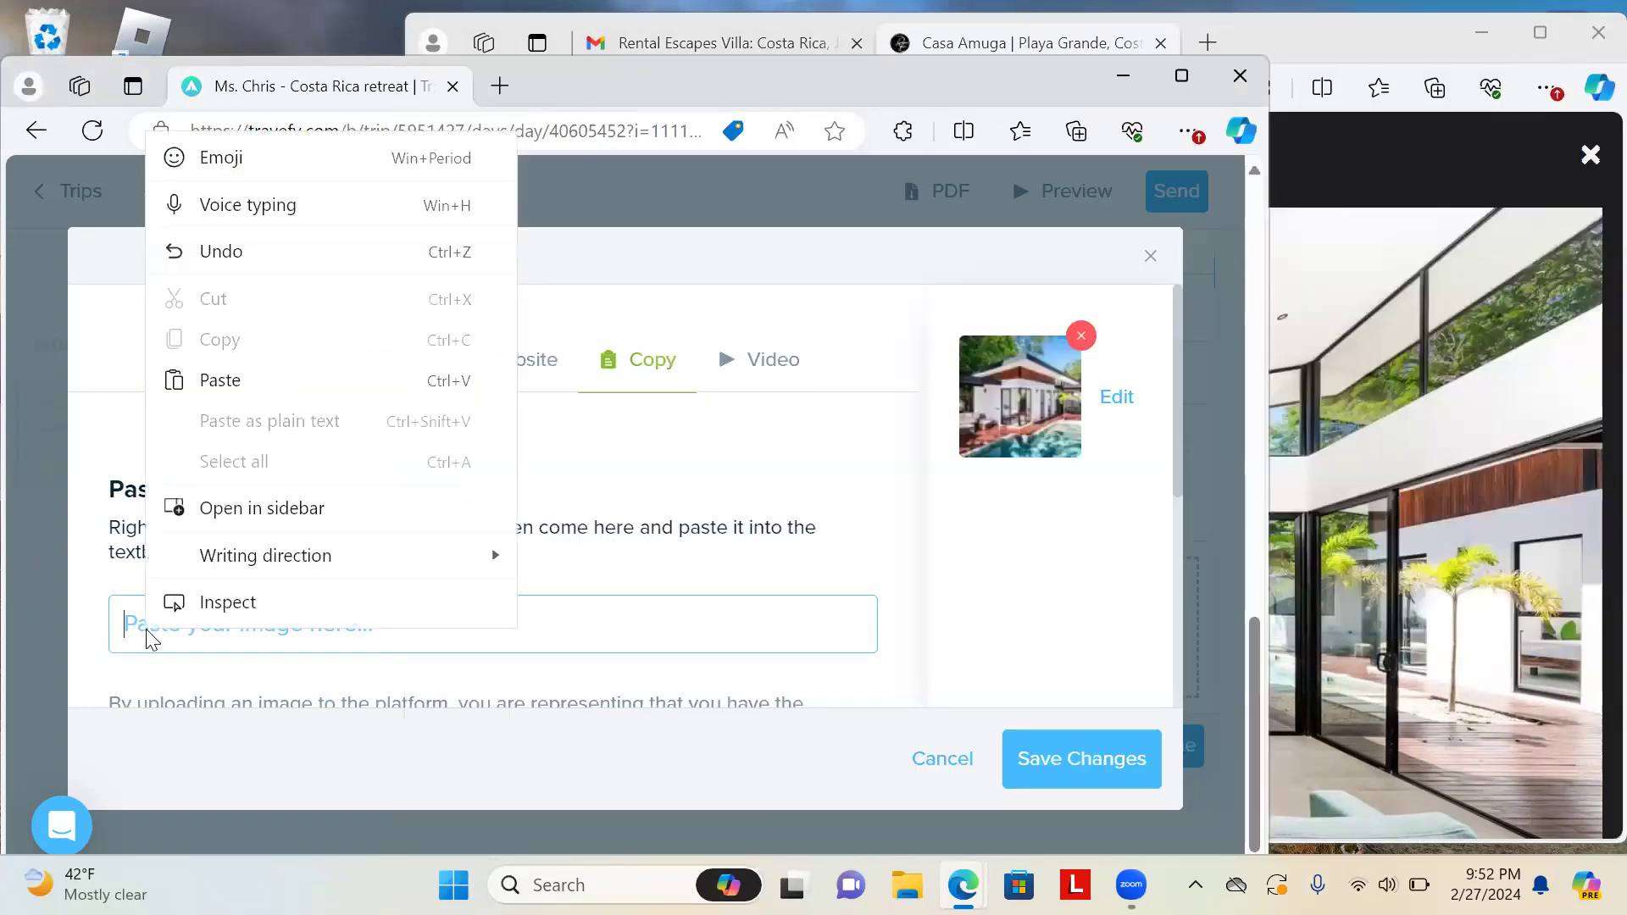
{"action": "left_click", "coordinate": [248, 383]}
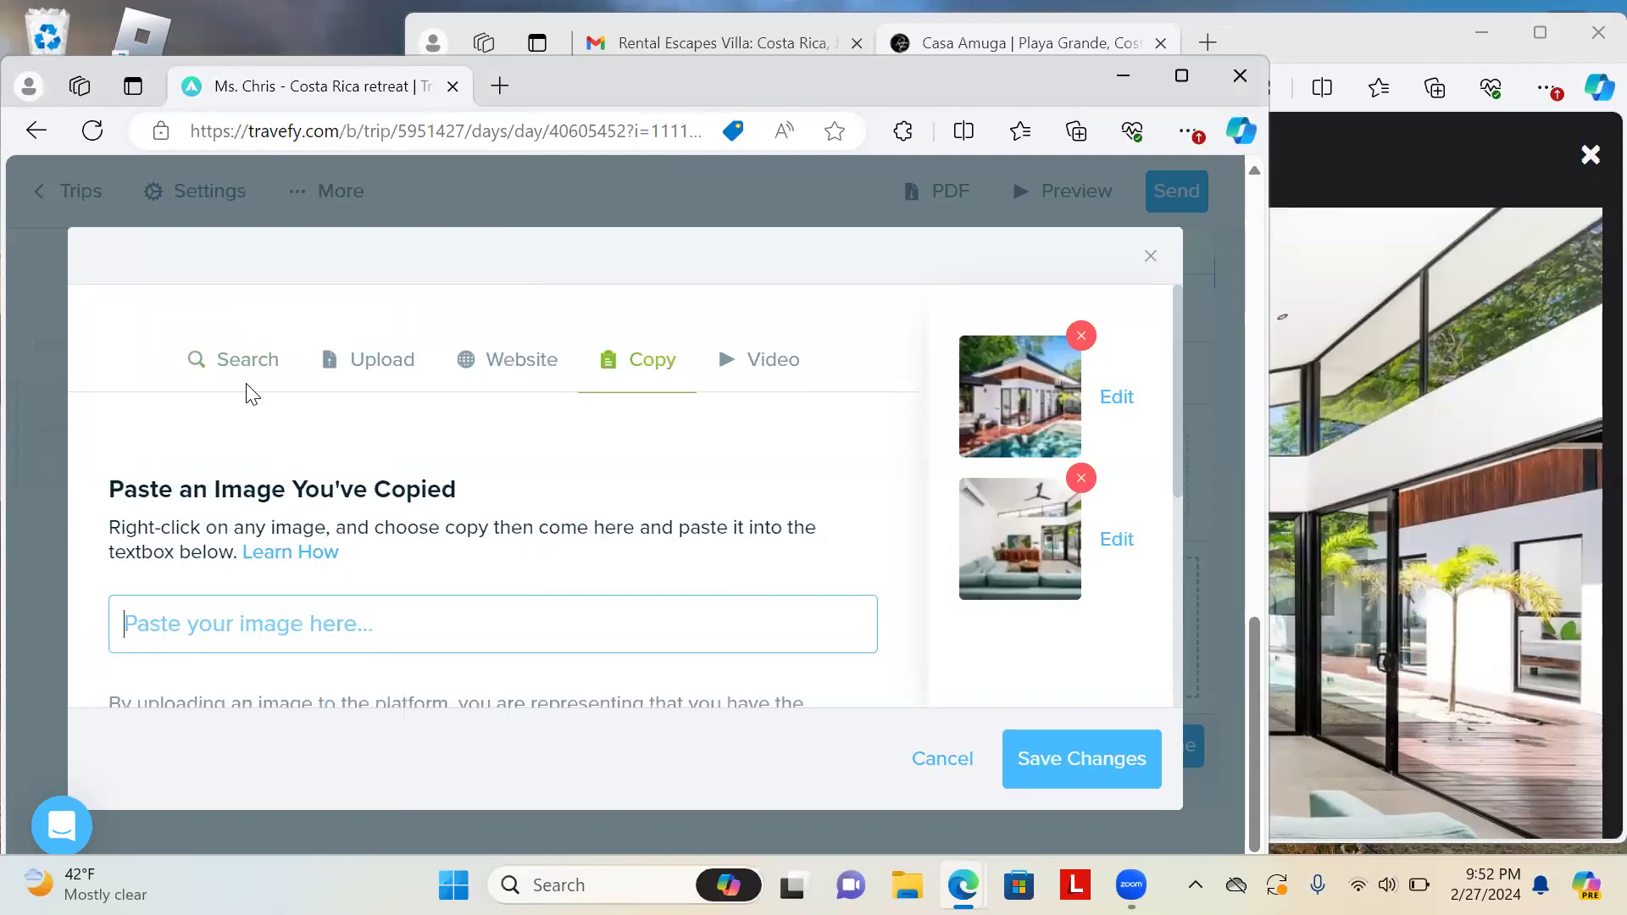
Copy the dining area and kitchen photo with the woven pendant lamp from the Casa Amuga gallery and add it to the lodging's media
{"action": "left_click", "coordinate": [1398, 428]}
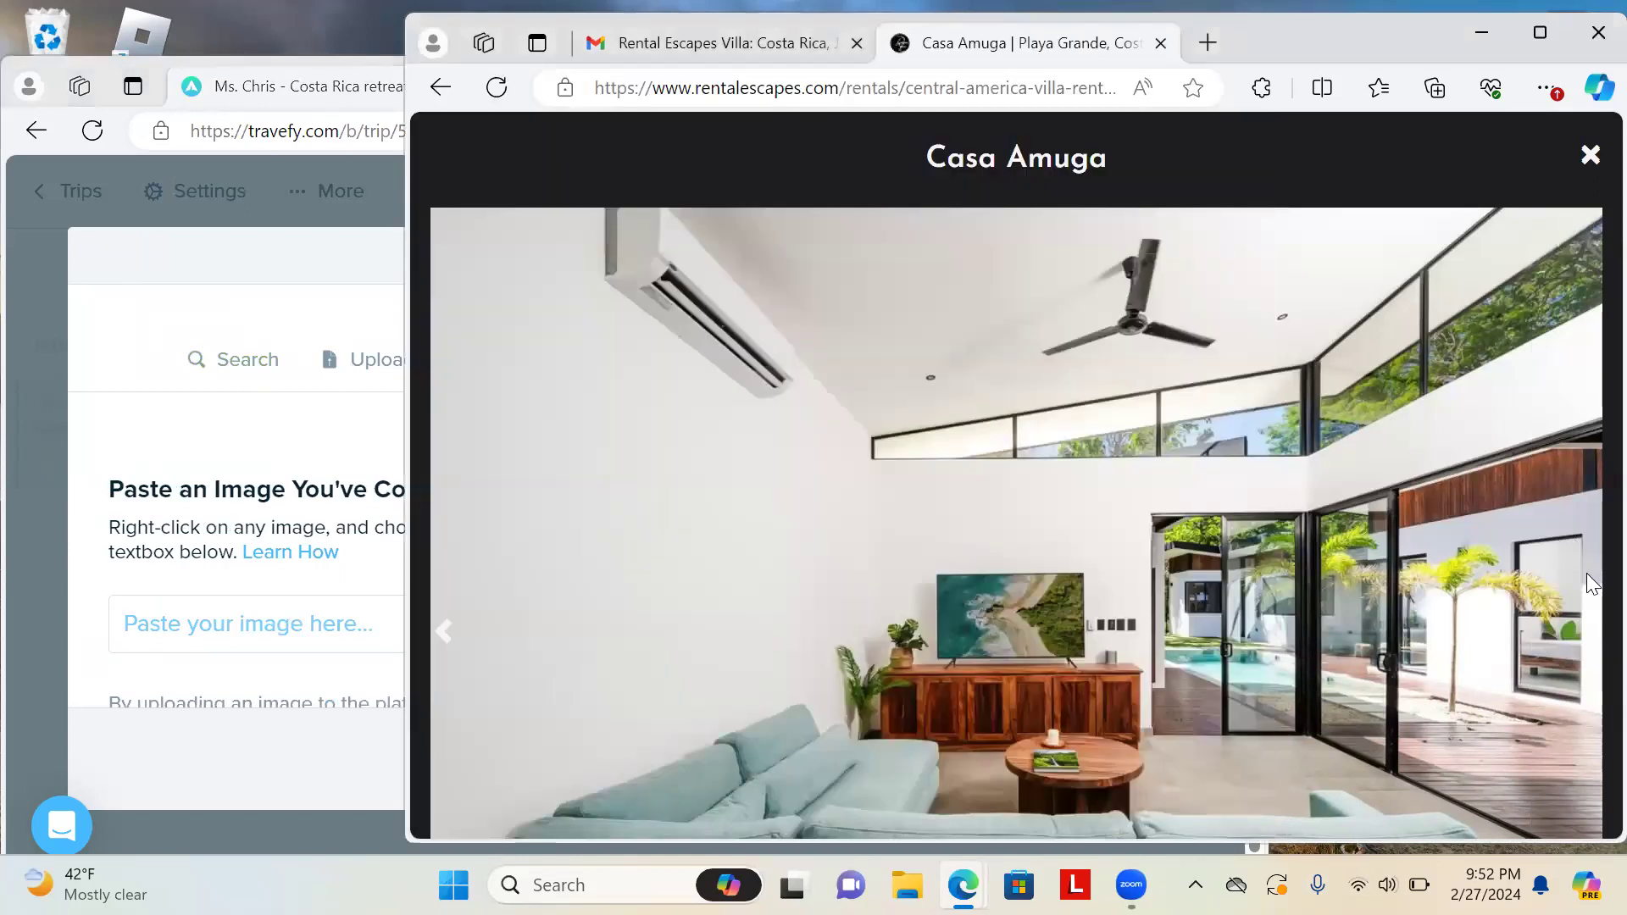
{"action": "left_click", "coordinate": [1587, 641]}
{"action": "left_click", "coordinate": [1587, 641]}
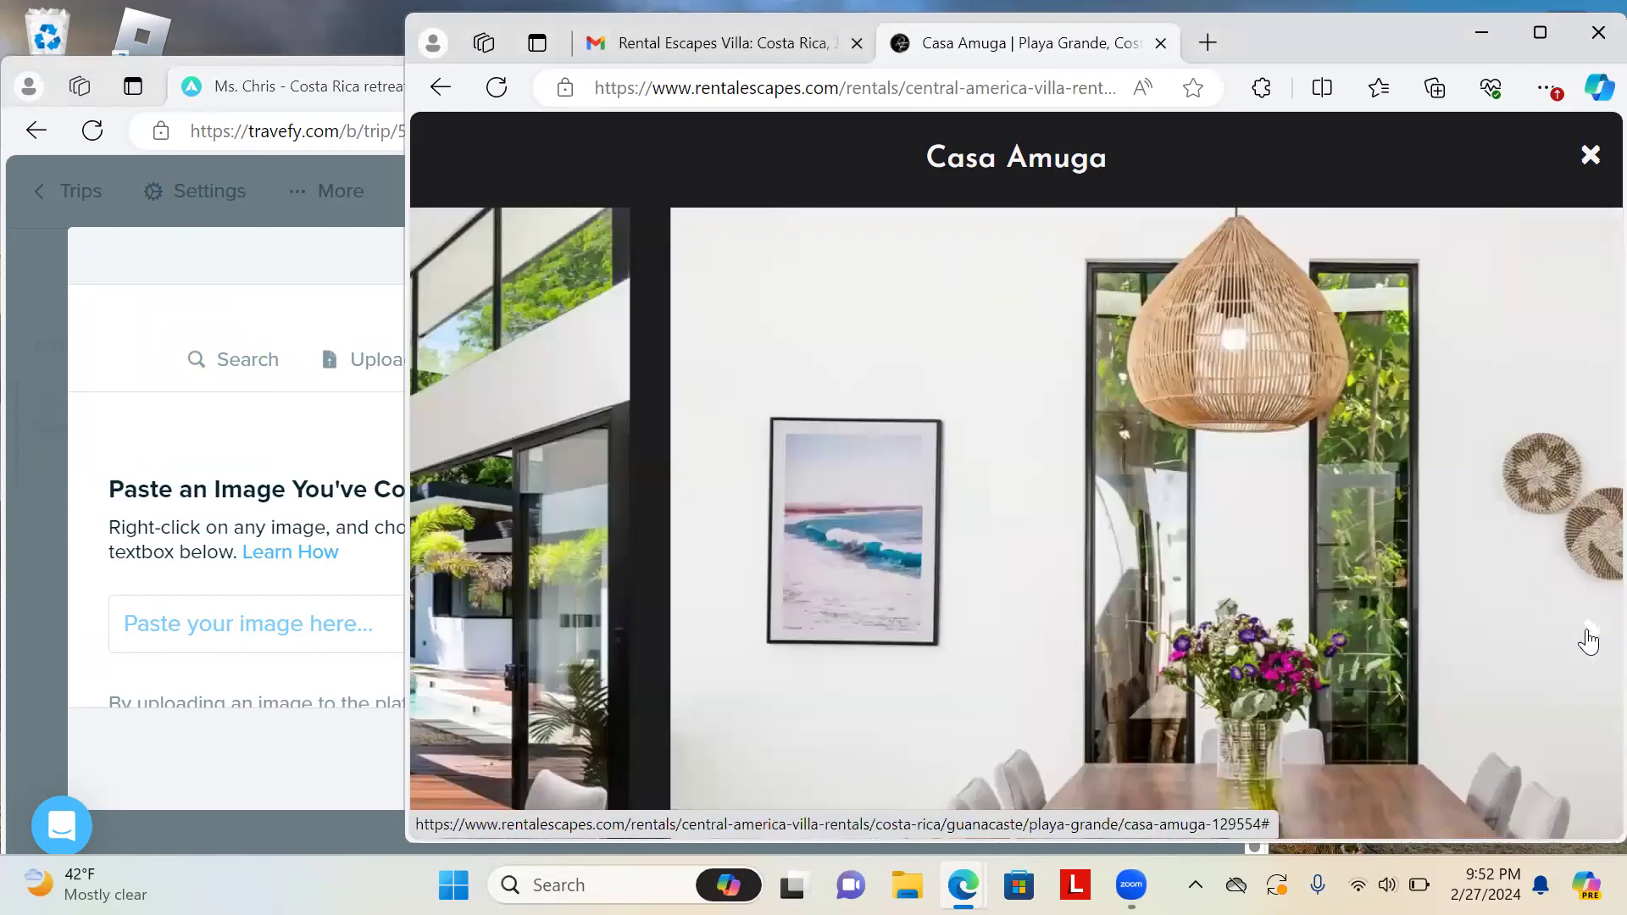
{"action": "left_click", "coordinate": [1587, 641]}
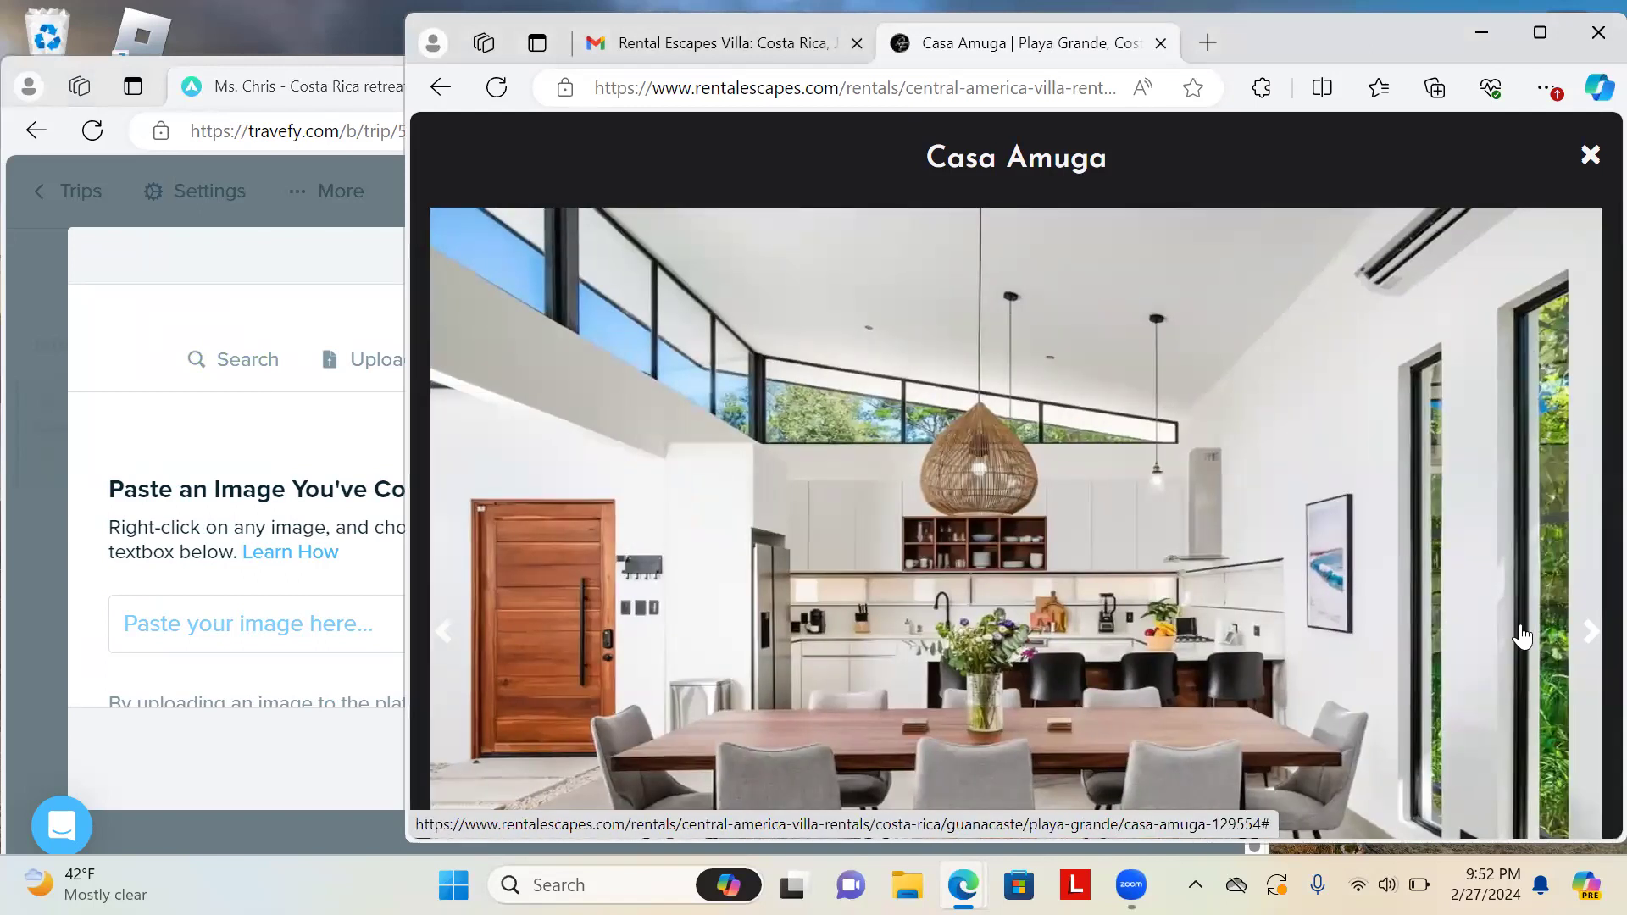
{"action": "right_click", "coordinate": [1132, 565]}
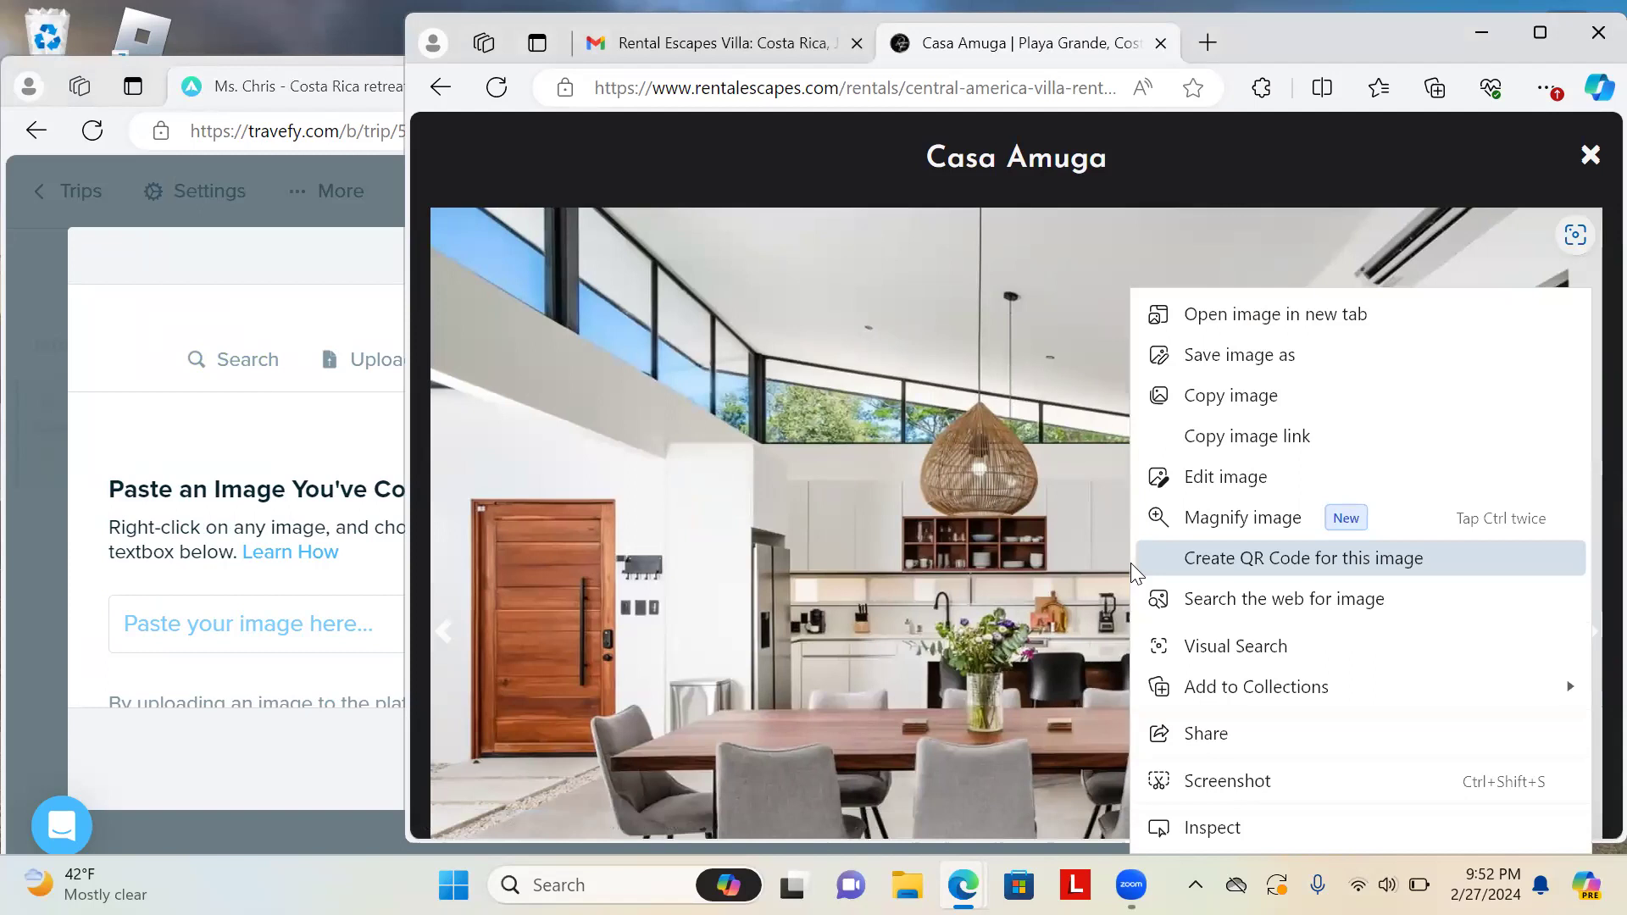
{"action": "left_click", "coordinate": [1225, 405]}
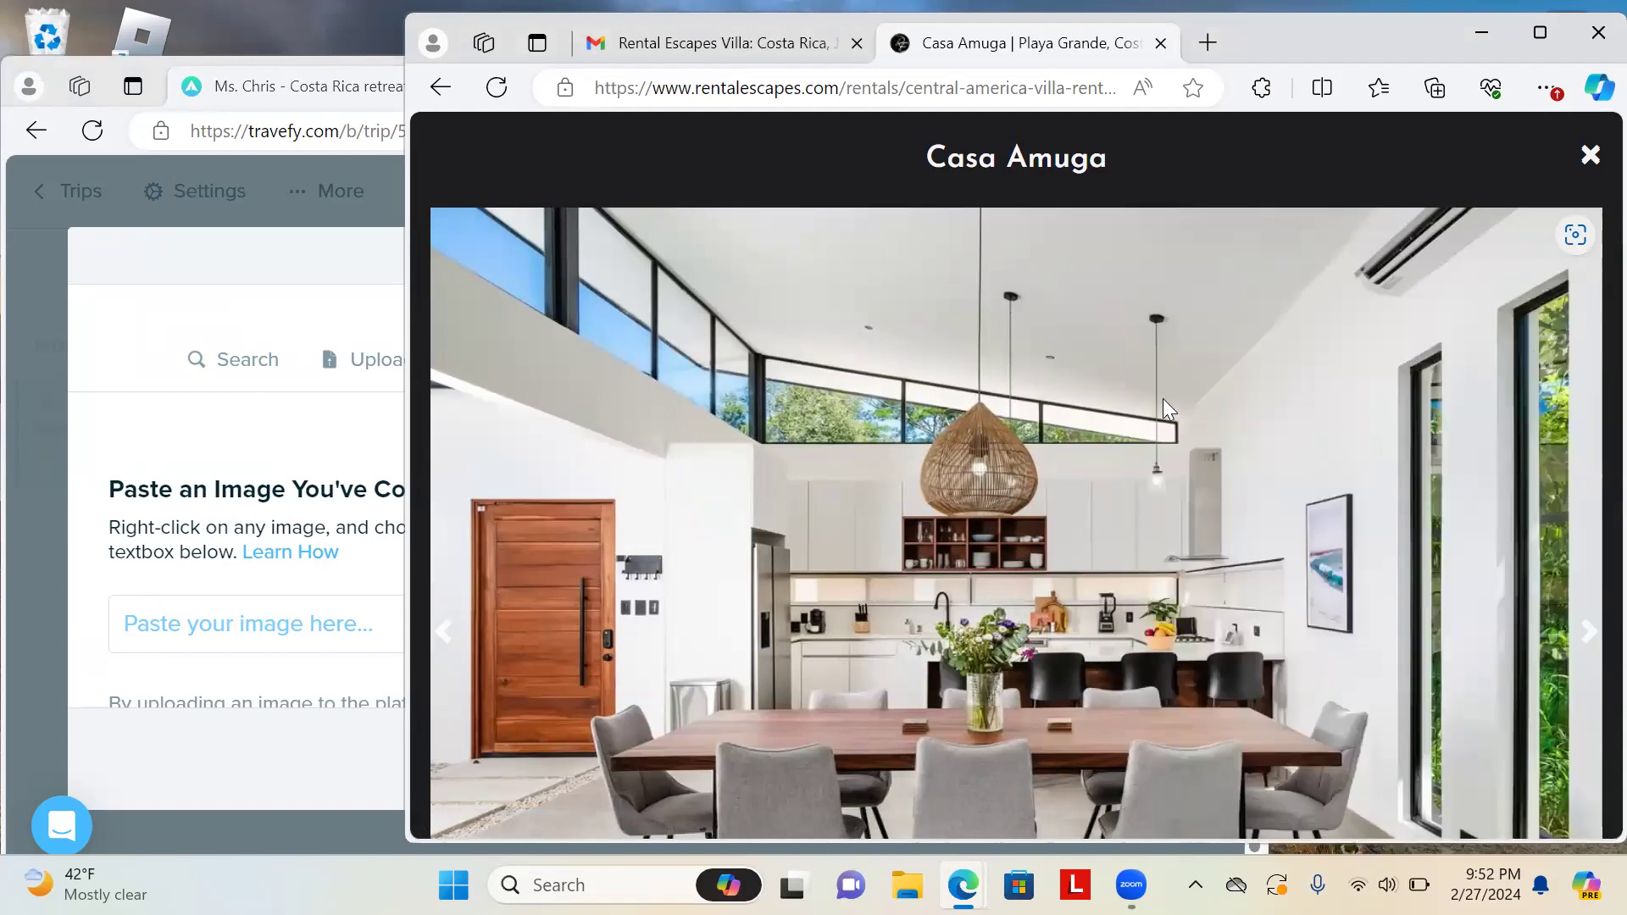
{"action": "left_click", "coordinate": [277, 631]}
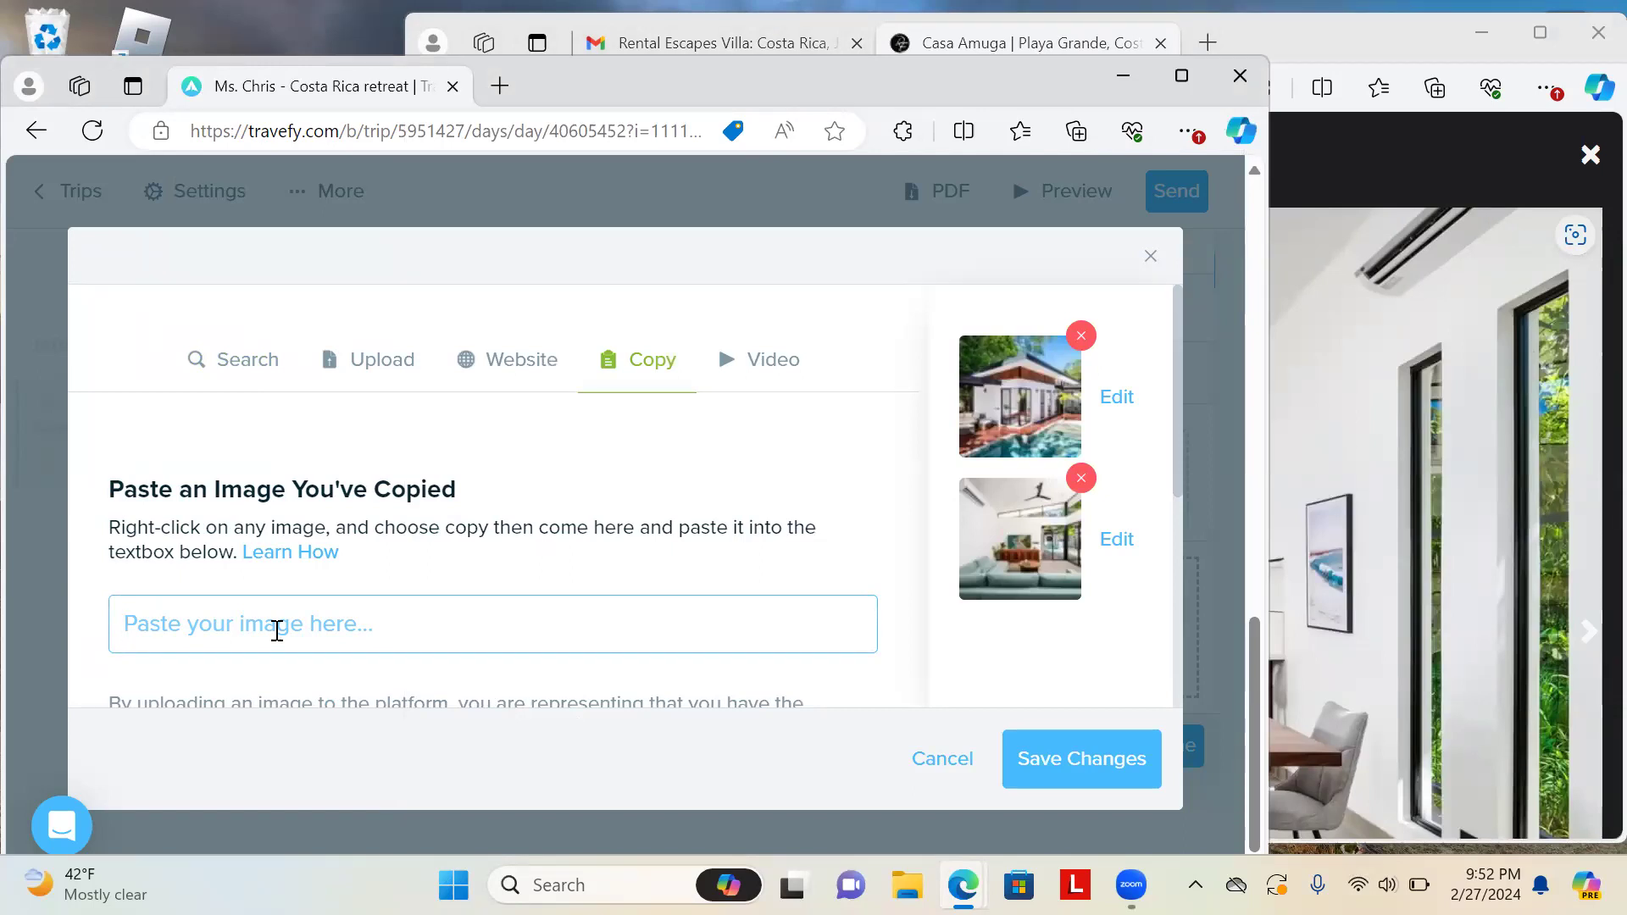
{"action": "key", "text": "ctrl+v"}
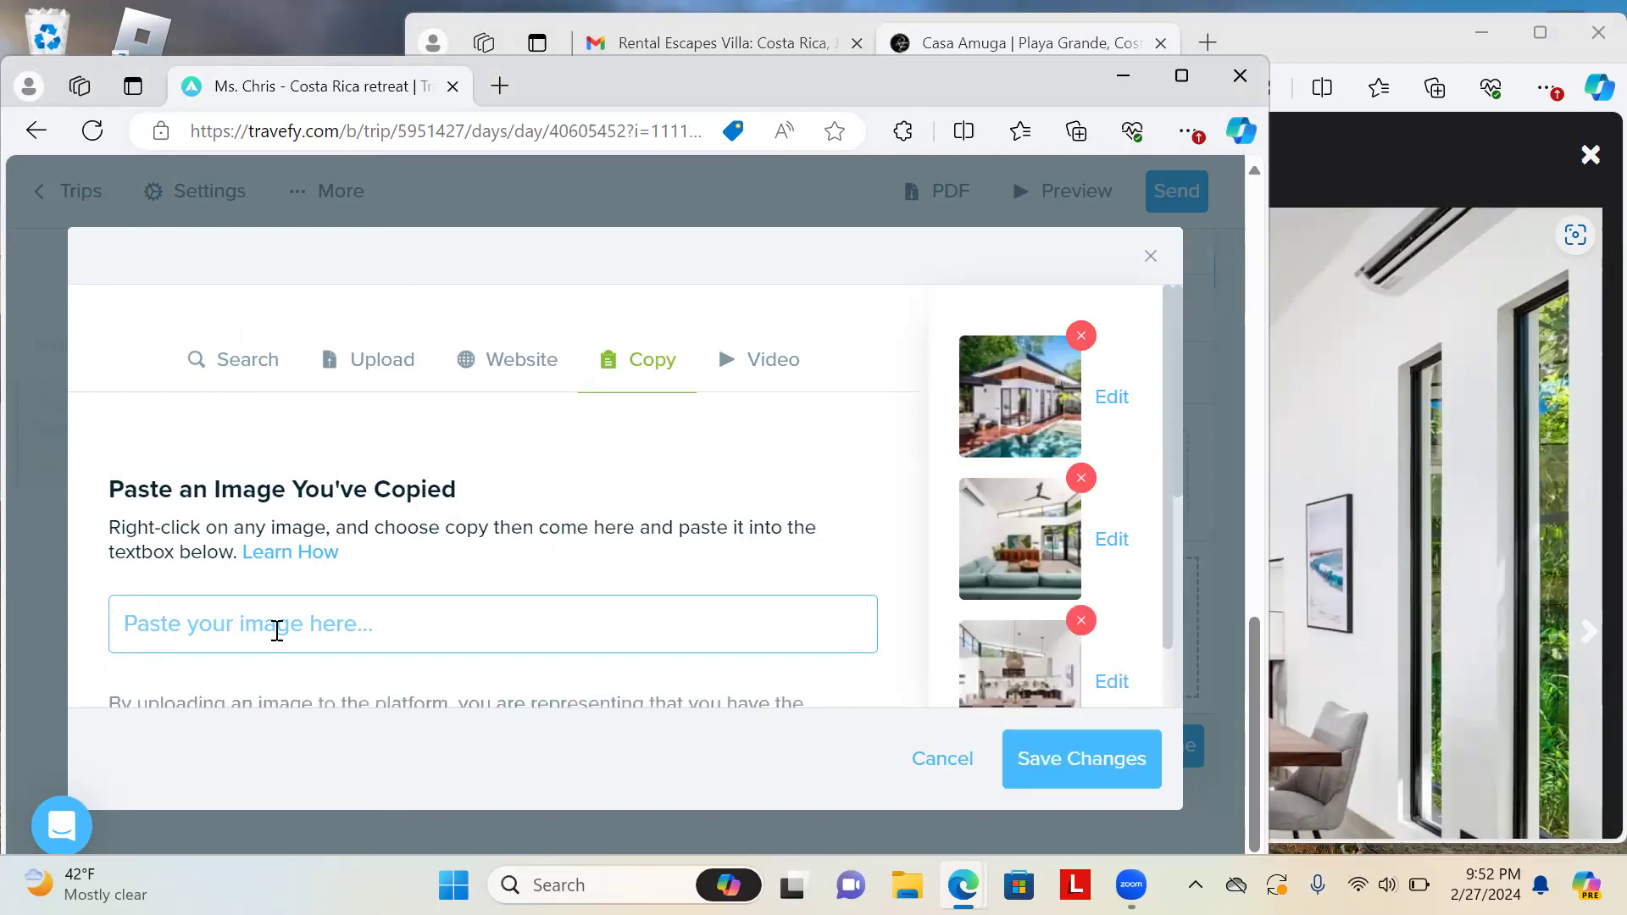
Find the bedroom photo with the television and pool view in the Casa Amuga gallery and copy it
{"action": "left_click", "coordinate": [1304, 468]}
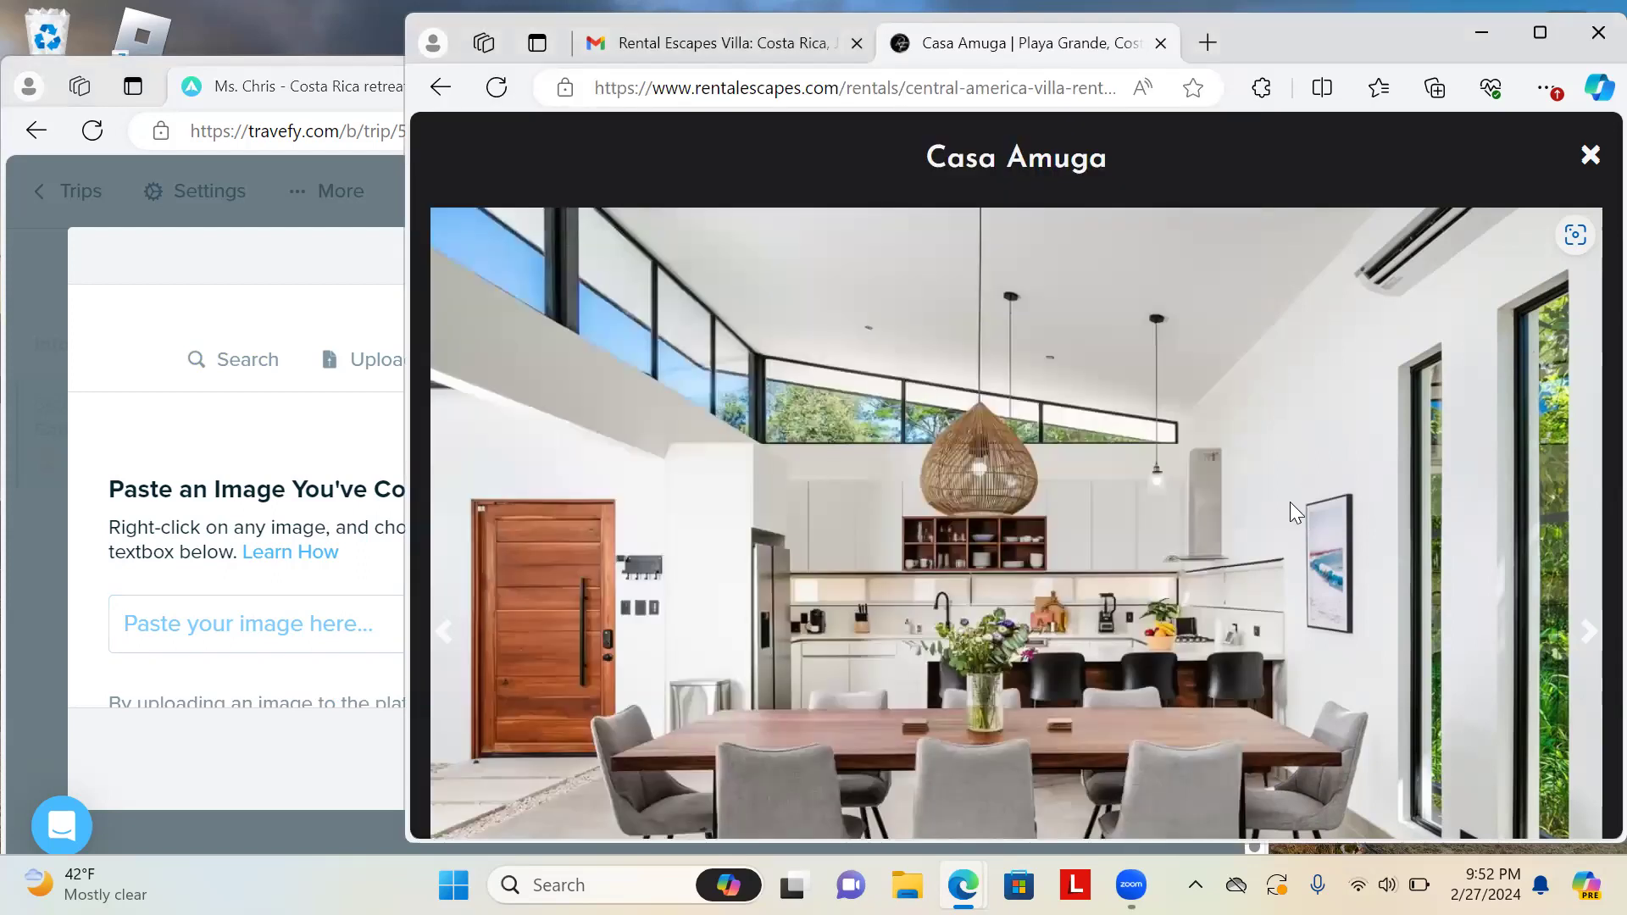
{"action": "left_click", "coordinate": [1588, 633]}
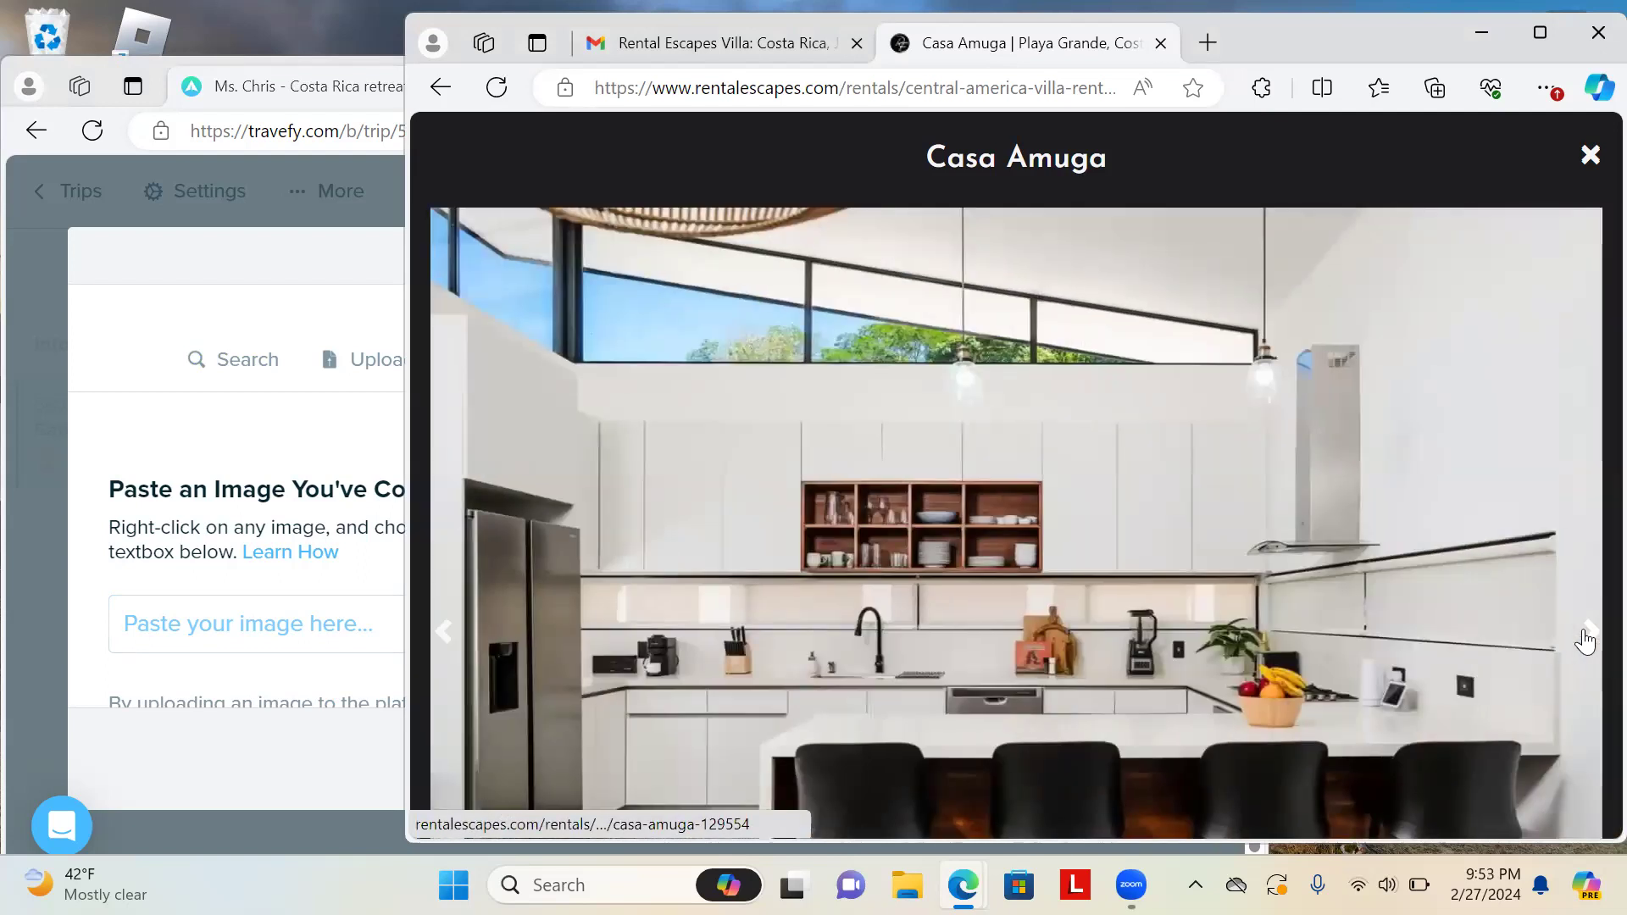
{"action": "left_click", "coordinate": [1587, 635]}
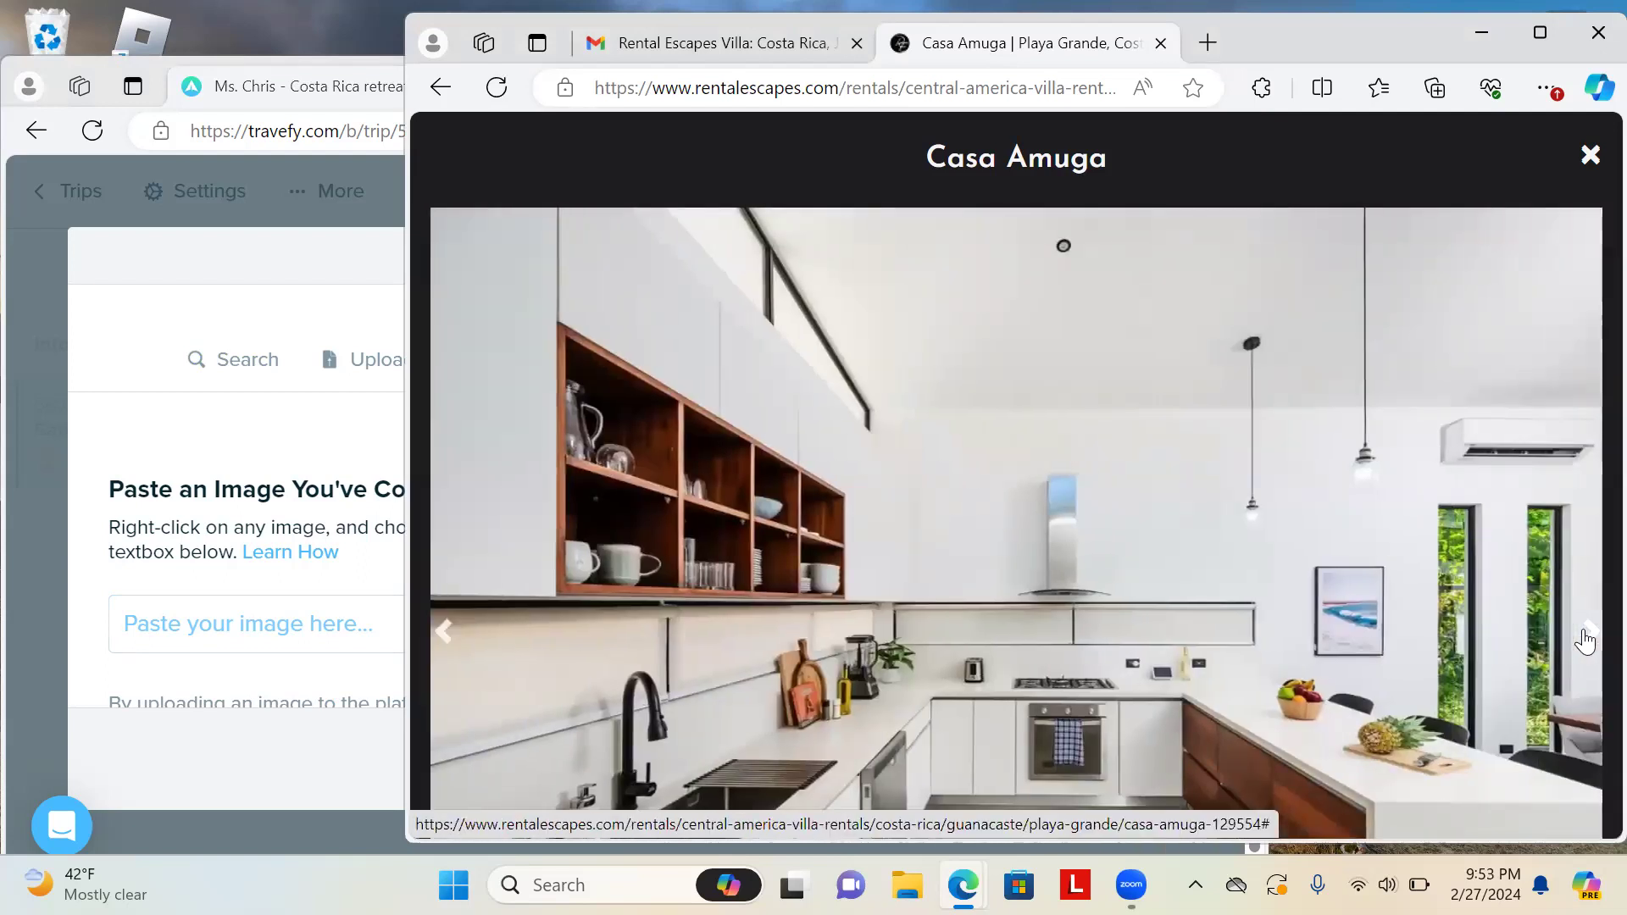
{"action": "left_click", "coordinate": [1586, 636]}
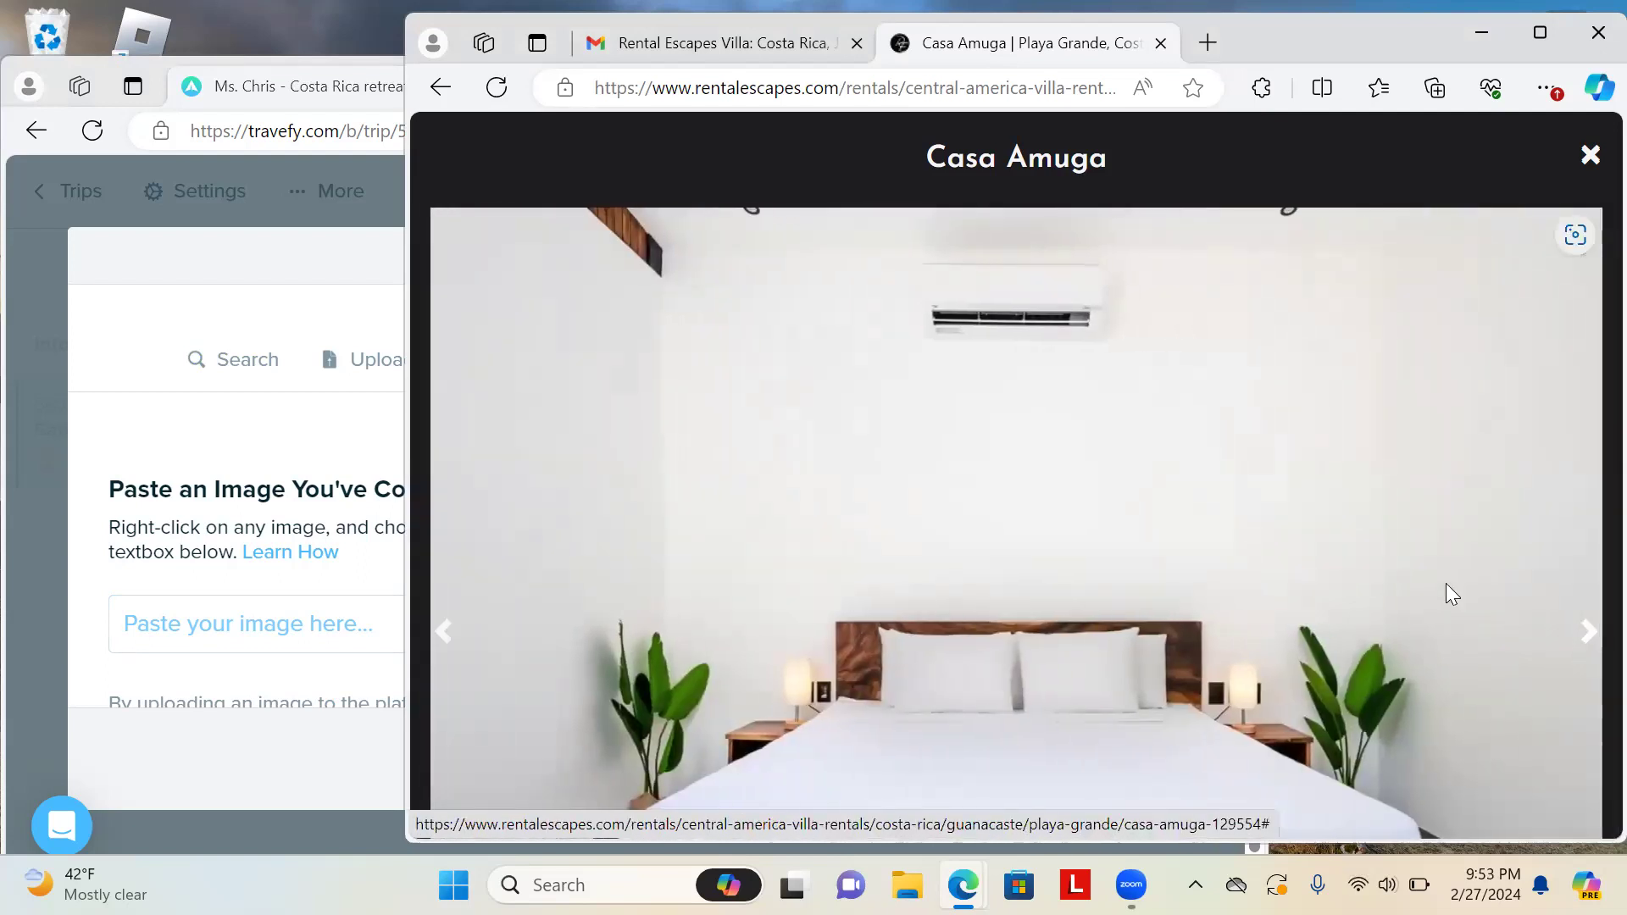
{"action": "left_click", "coordinate": [1587, 635]}
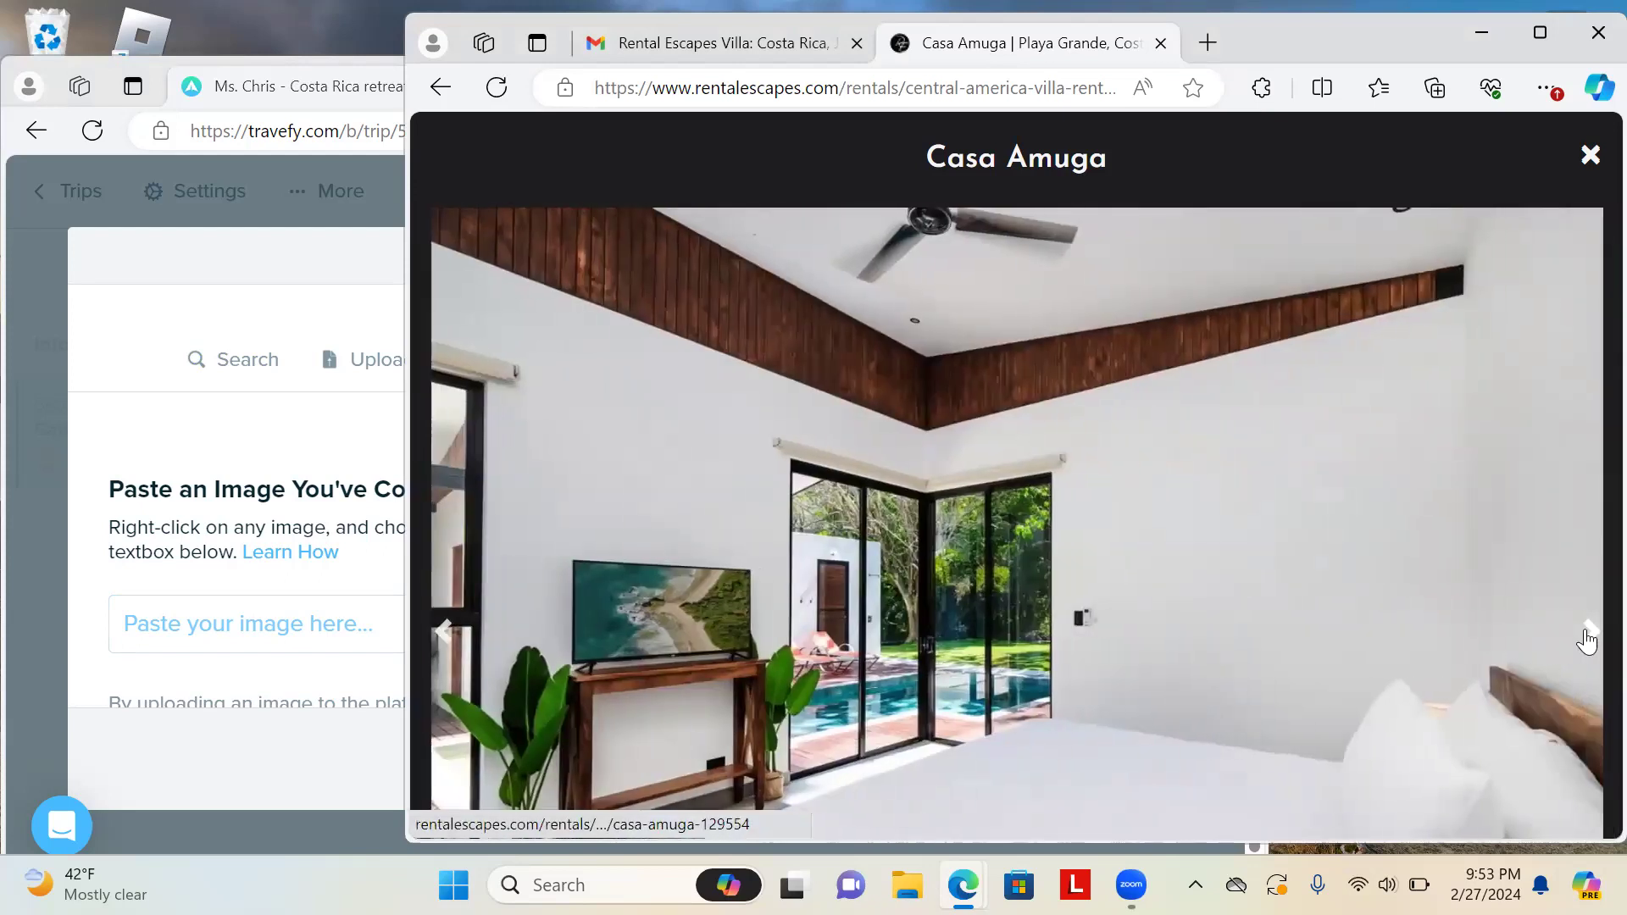
{"action": "left_click", "coordinate": [1588, 638]}
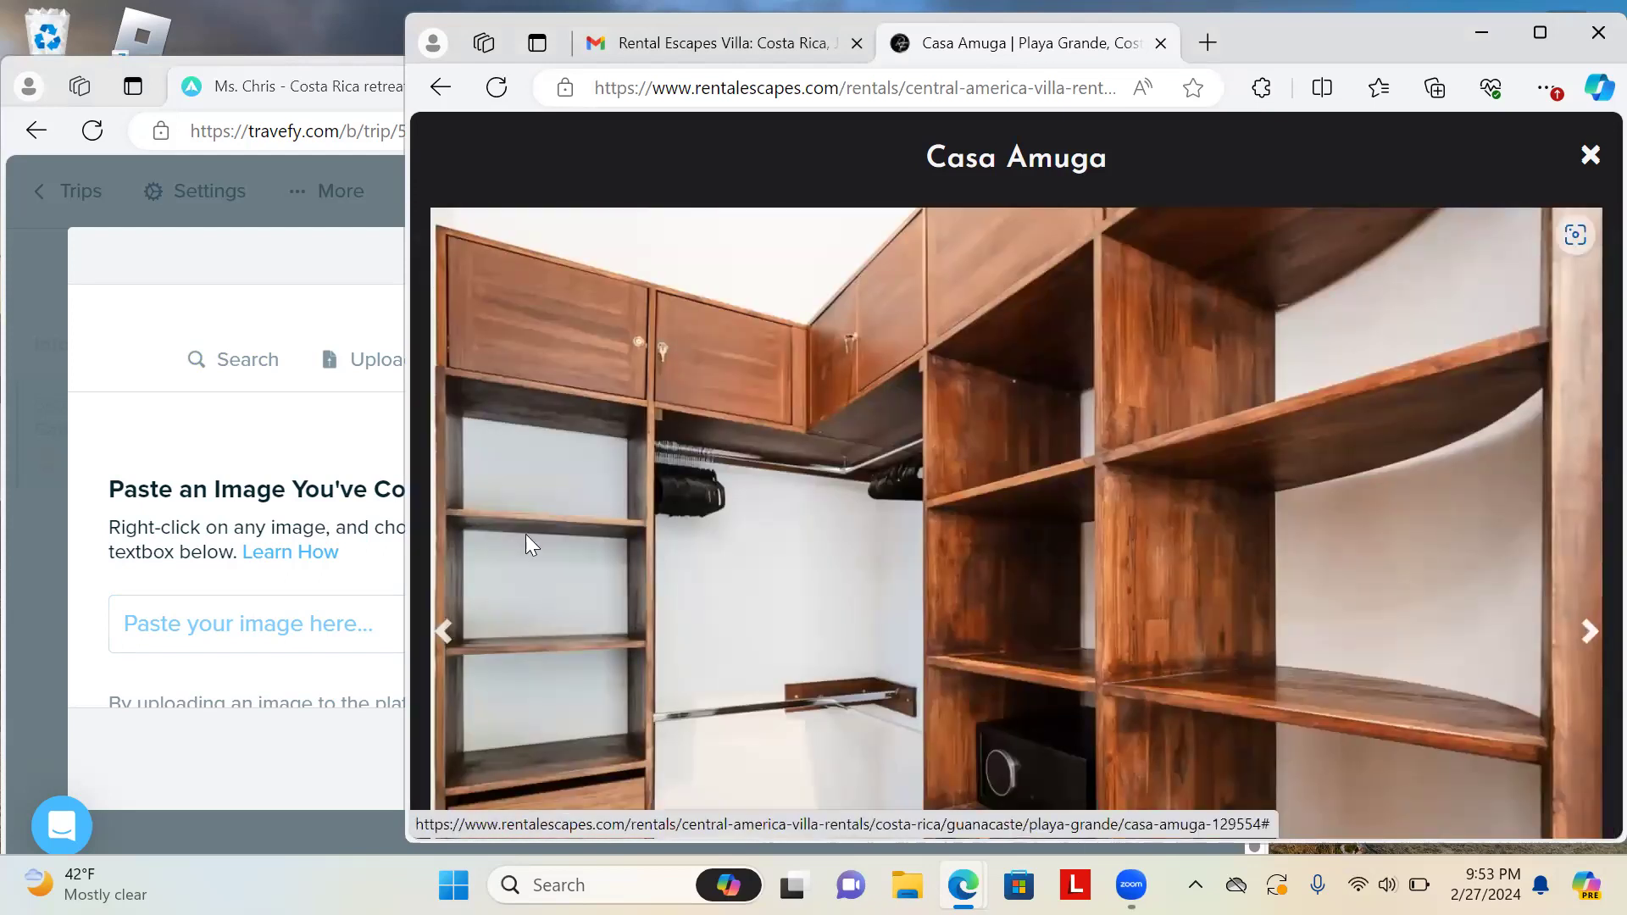
{"action": "left_click", "coordinate": [442, 651]}
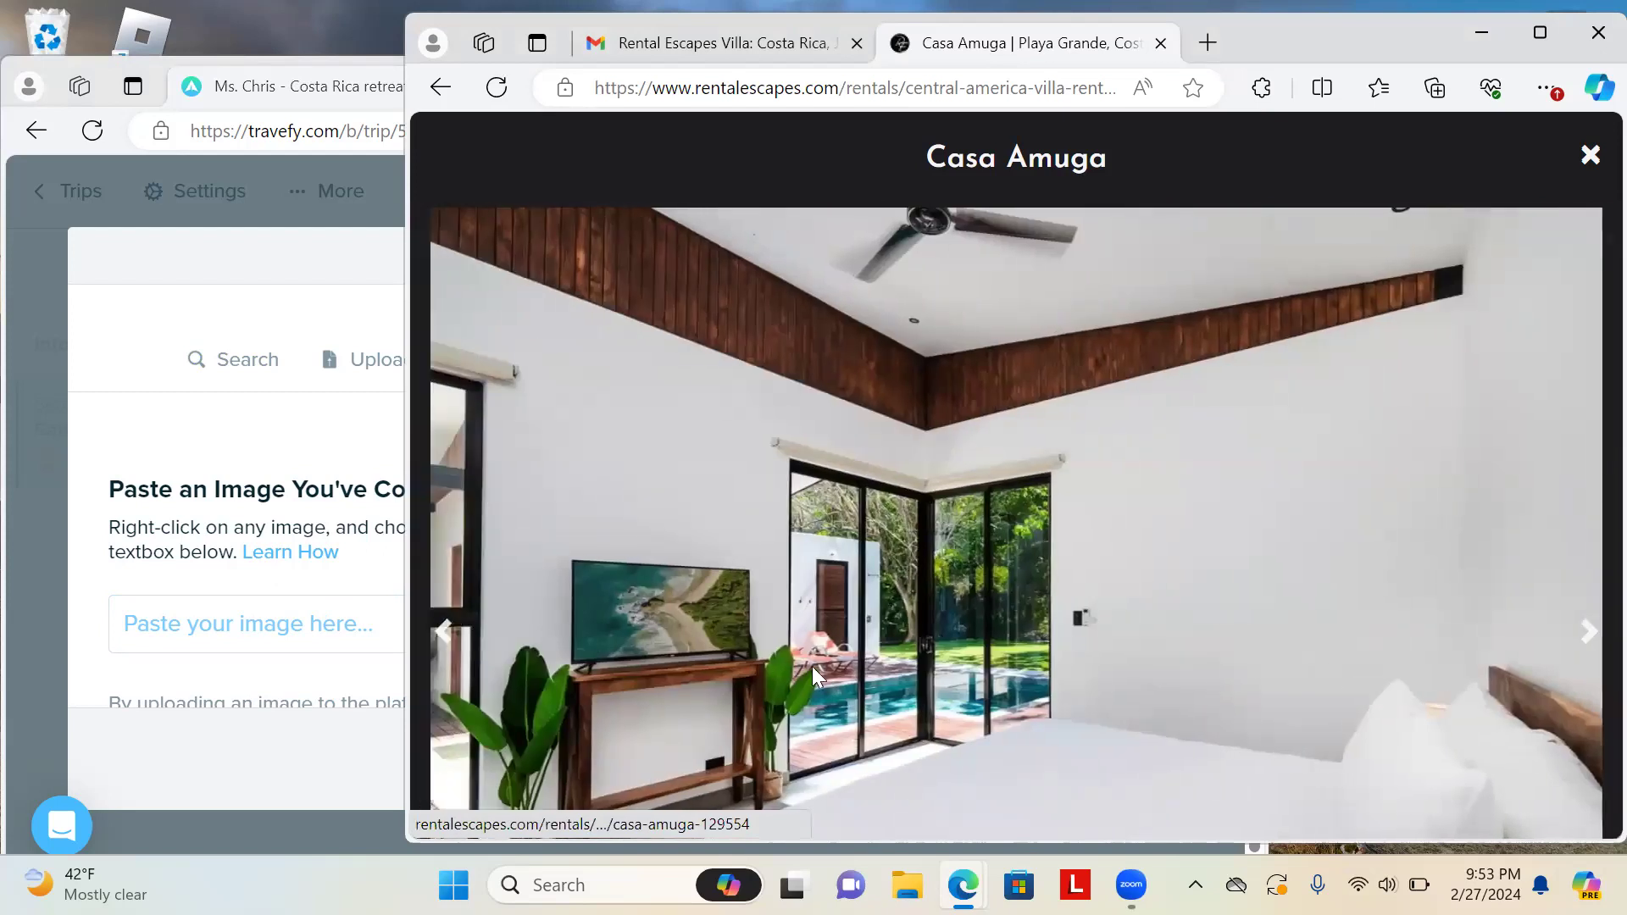
{"action": "right_click", "coordinate": [883, 659]}
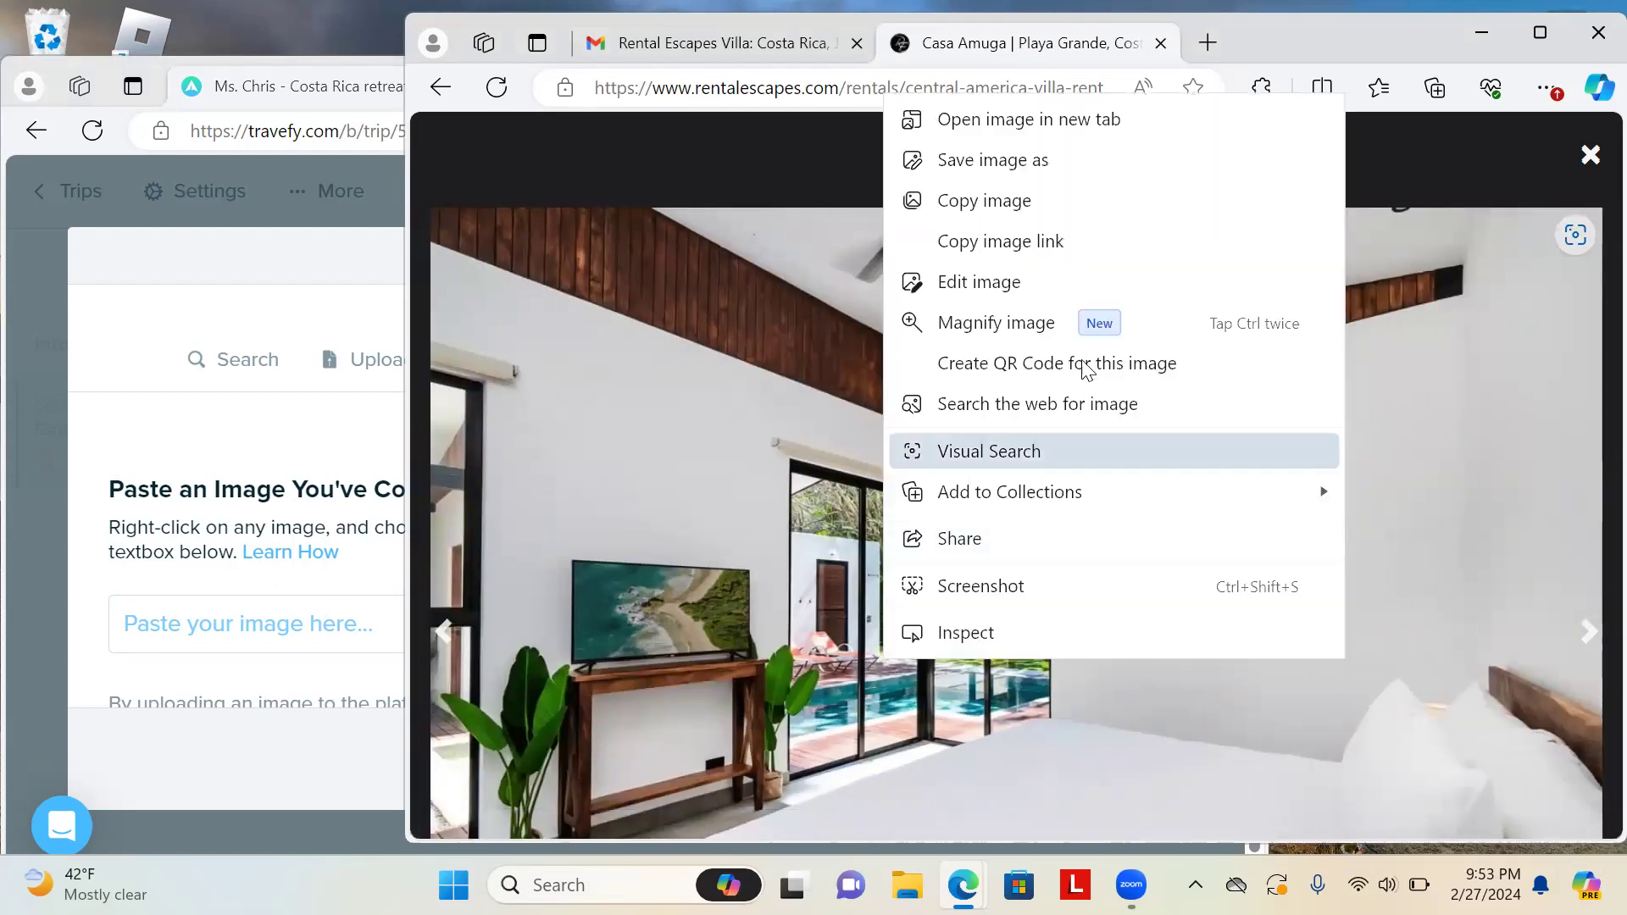
{"action": "left_click", "coordinate": [978, 200]}
Paste the copied bedroom photo into the Travefy lodging's media and check it in the list of added images
{"action": "left_click", "coordinate": [223, 610]}
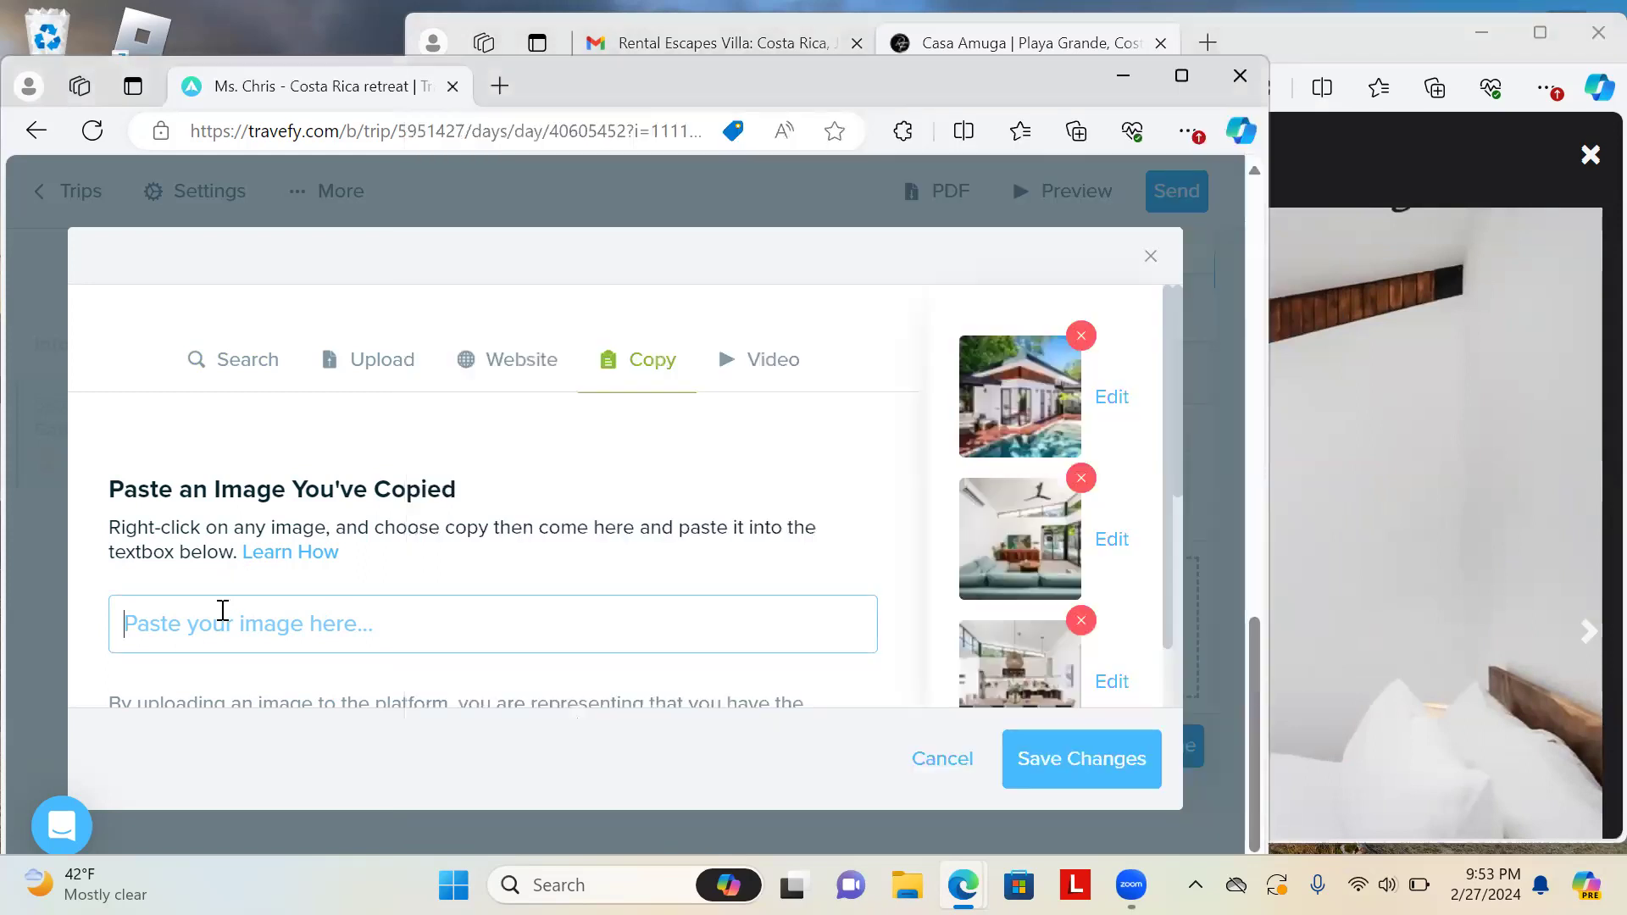
{"action": "right_click", "coordinate": [223, 610]}
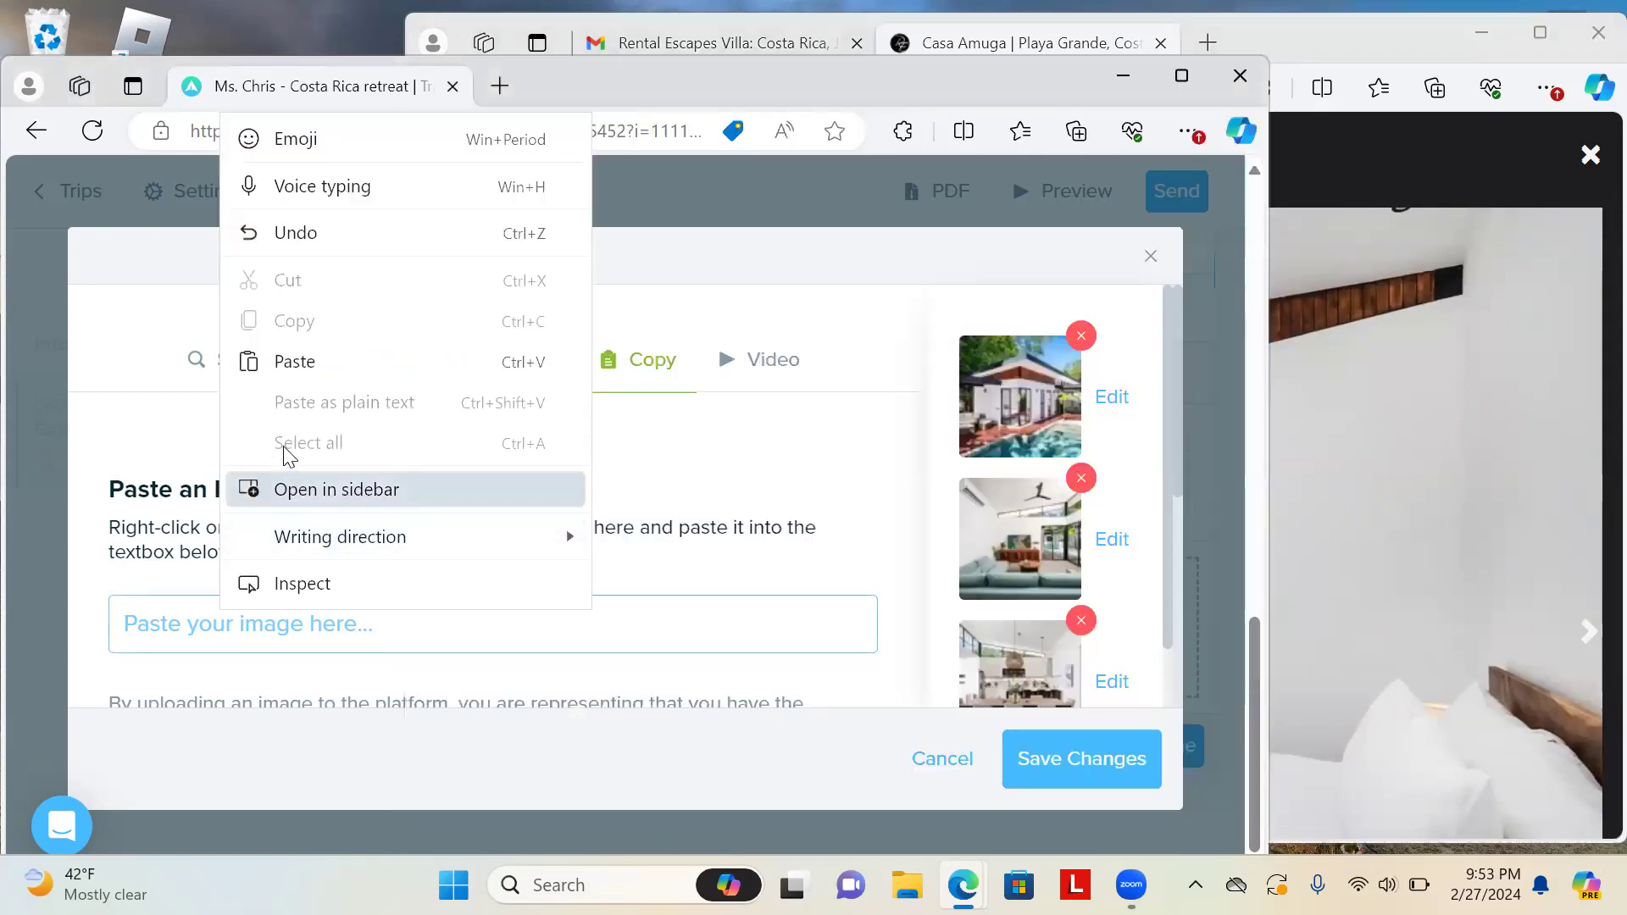
{"action": "left_click", "coordinate": [307, 359]}
{"action": "scroll", "coordinate": [1109, 578], "scroll_direction": "down", "scroll_amount": 3}
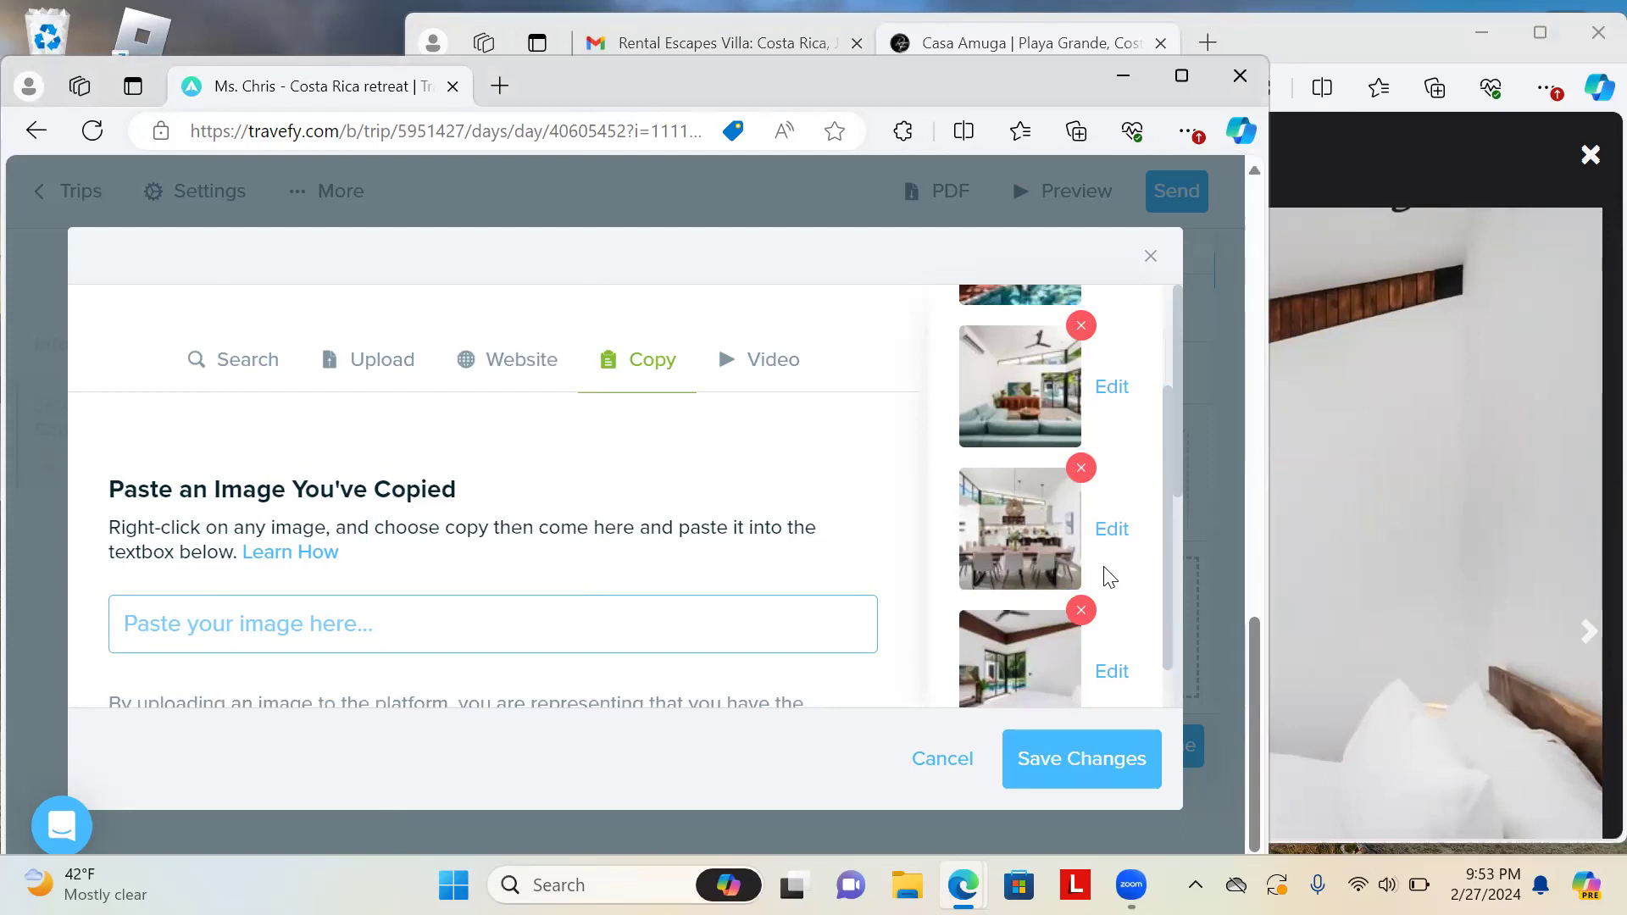
Return to the Casa Amuga gallery and look through the closet, bathroom and remaining bedroom photos up to the guest house exterior
{"action": "left_click", "coordinate": [1346, 558]}
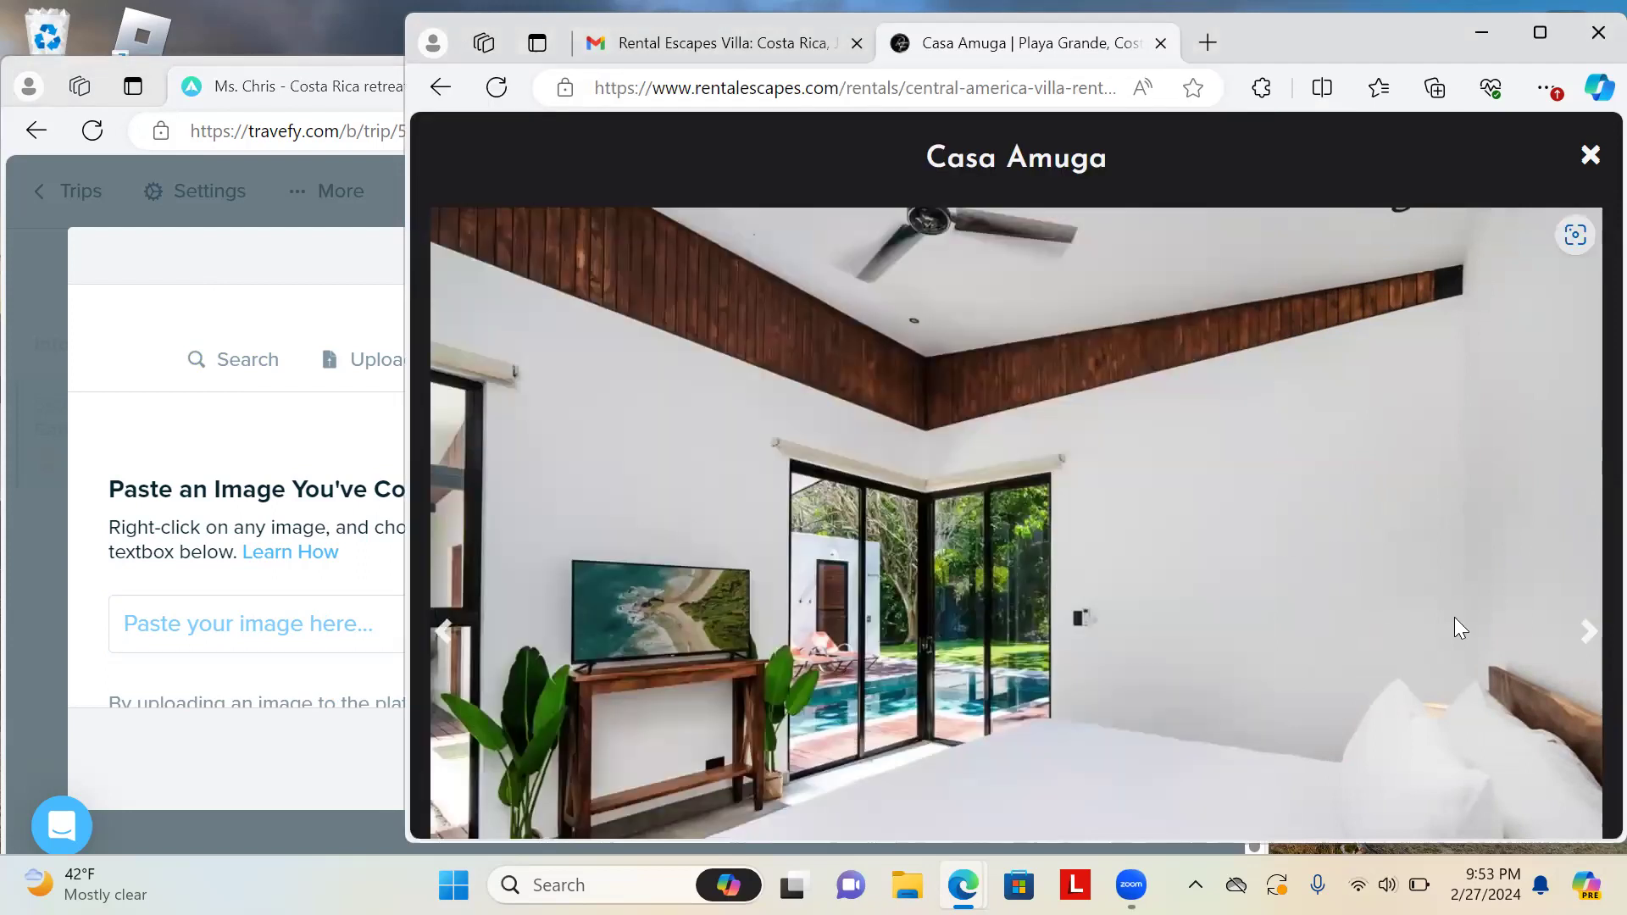
{"action": "left_click", "coordinate": [1586, 631]}
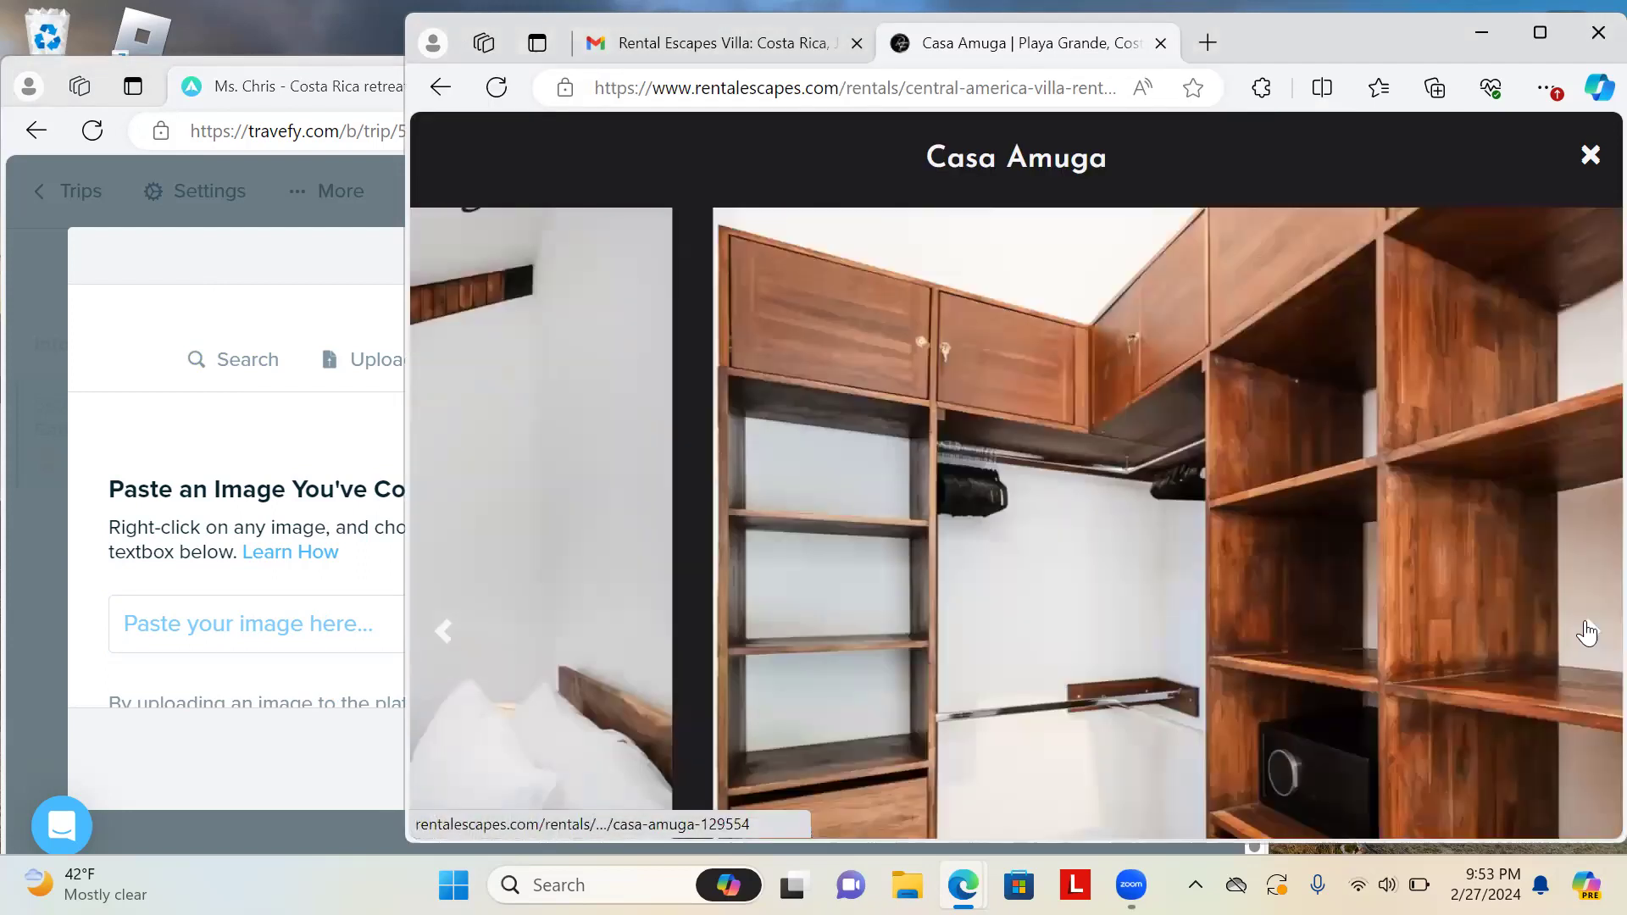
{"action": "left_click", "coordinate": [1586, 631]}
{"action": "left_click", "coordinate": [1586, 631]}
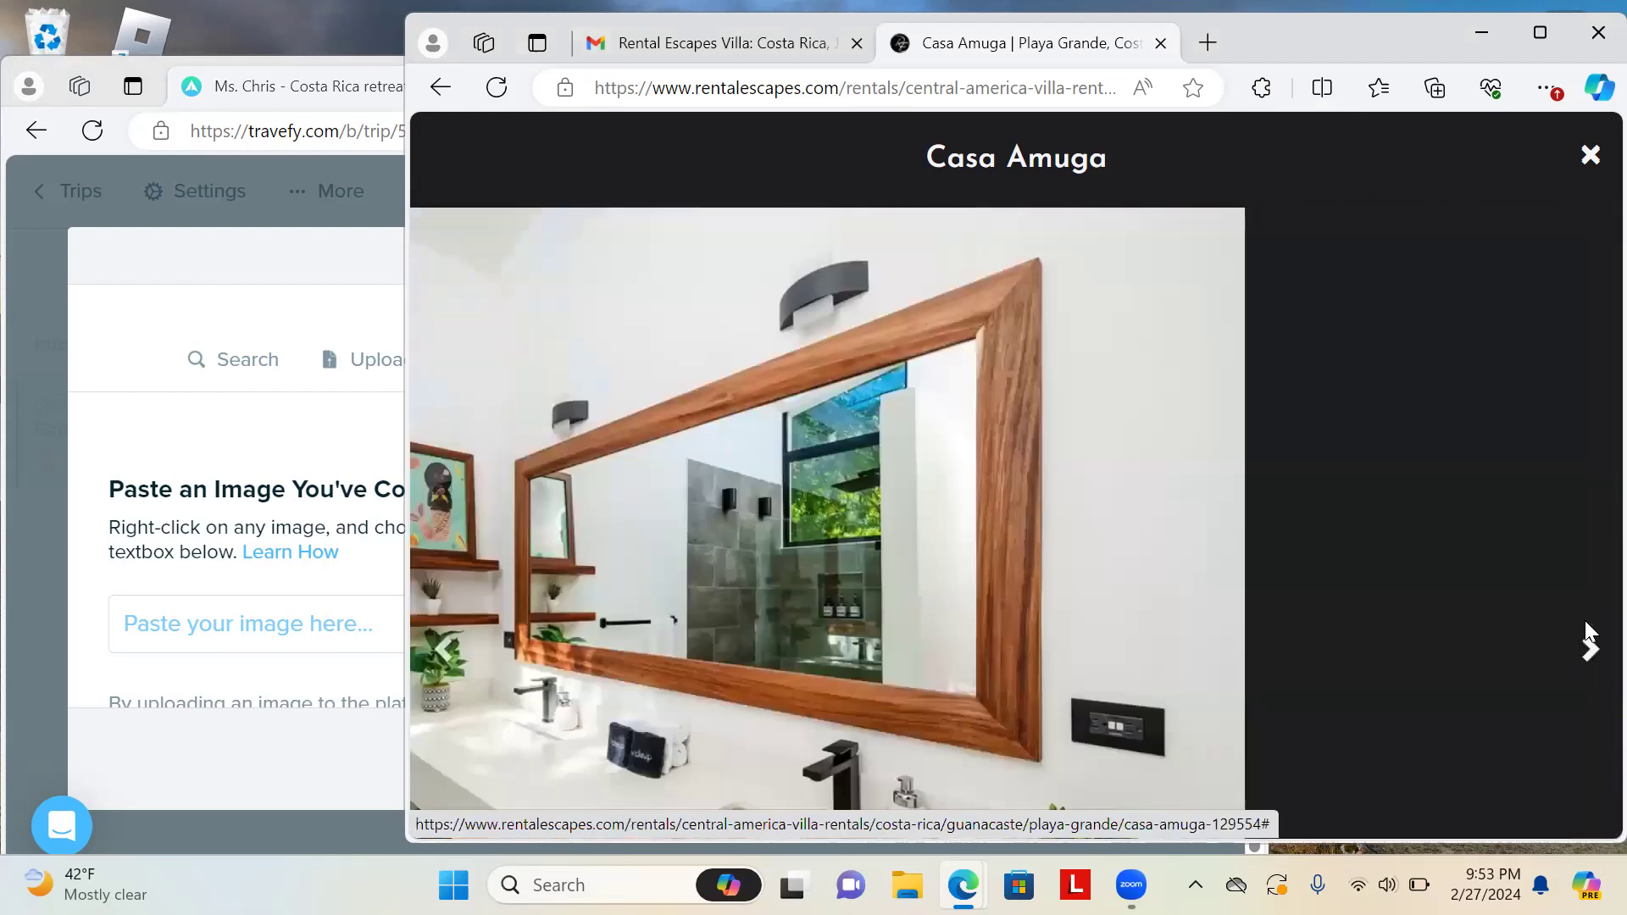
{"action": "left_click", "coordinate": [1586, 631]}
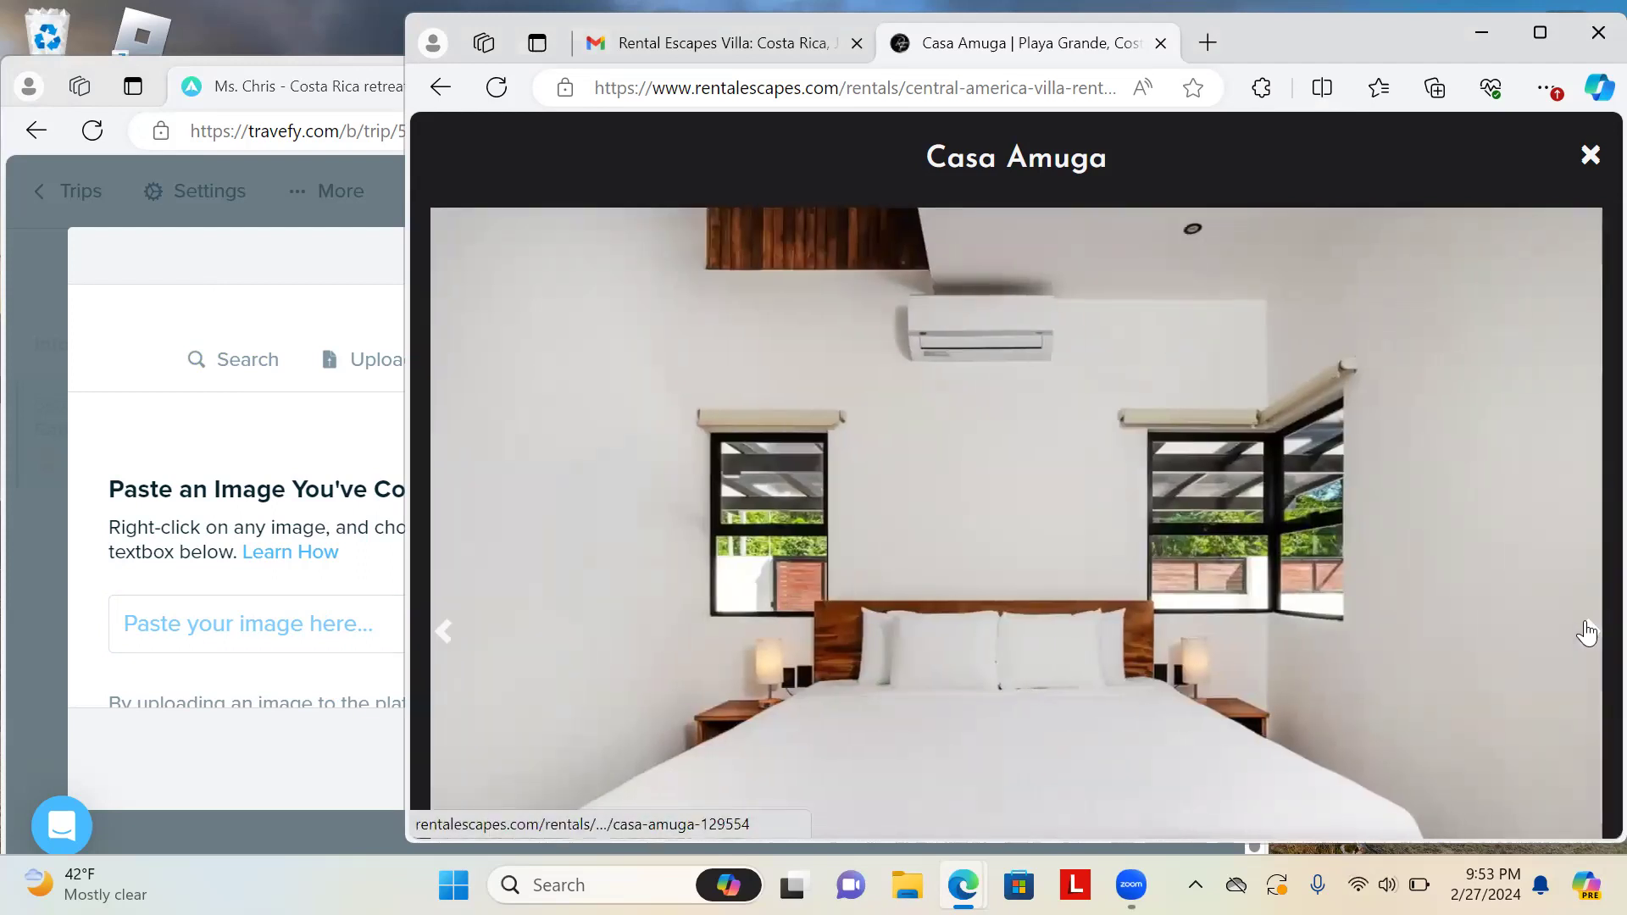
{"action": "left_click", "coordinate": [1586, 632]}
{"action": "left_click", "coordinate": [1586, 631]}
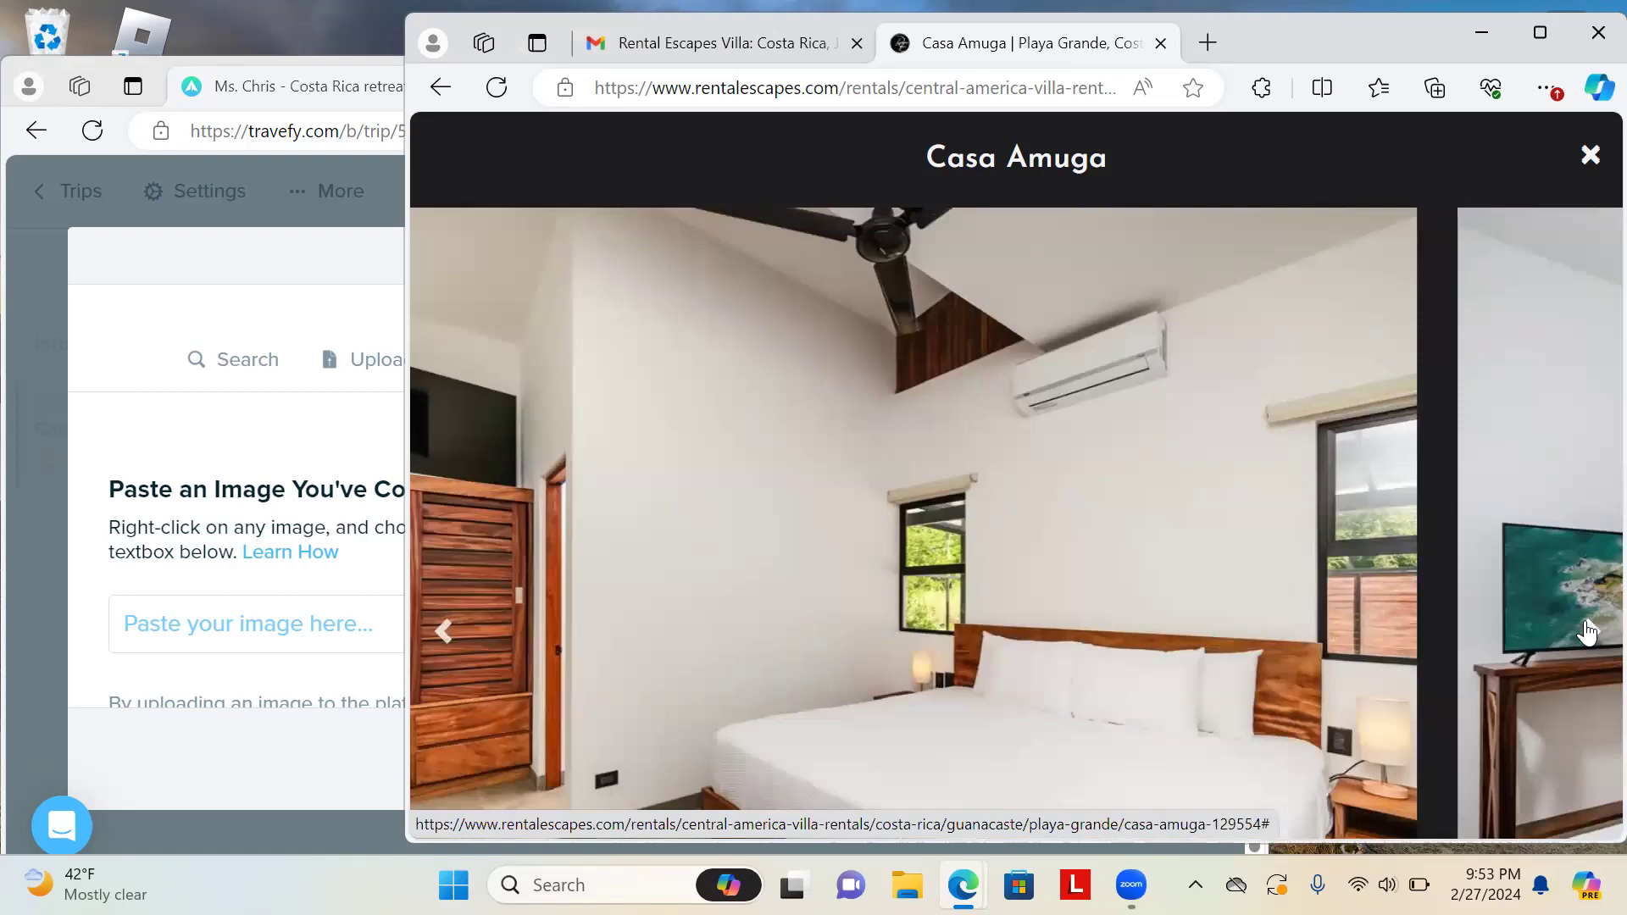
{"action": "left_click", "coordinate": [1586, 631]}
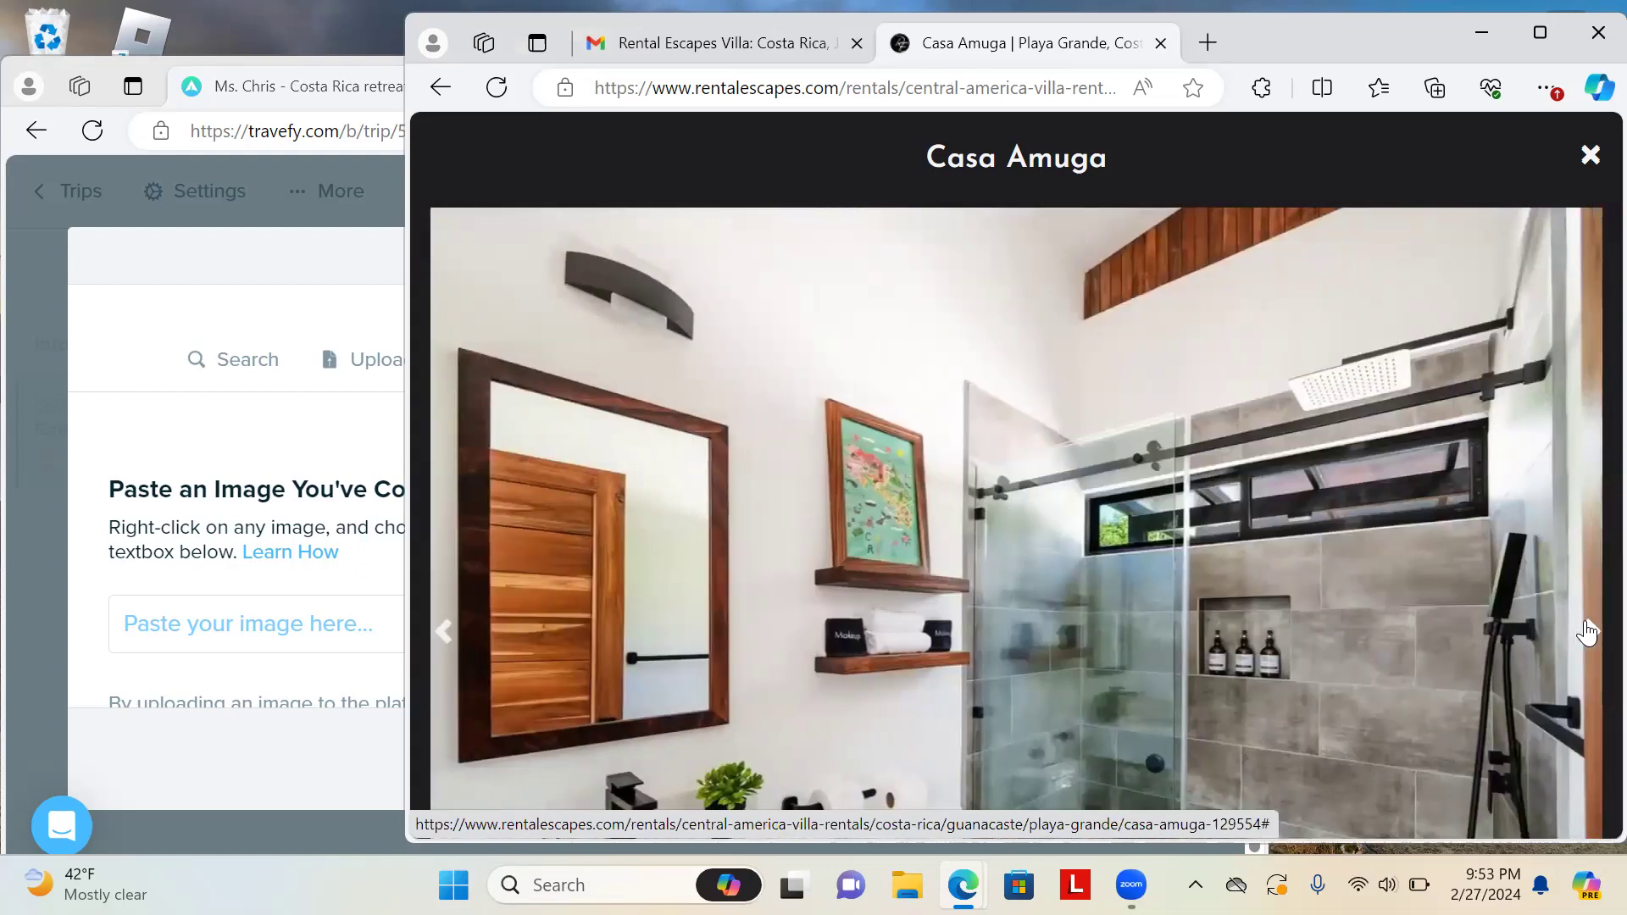
{"action": "left_click", "coordinate": [1586, 631]}
{"action": "left_click", "coordinate": [1588, 631]}
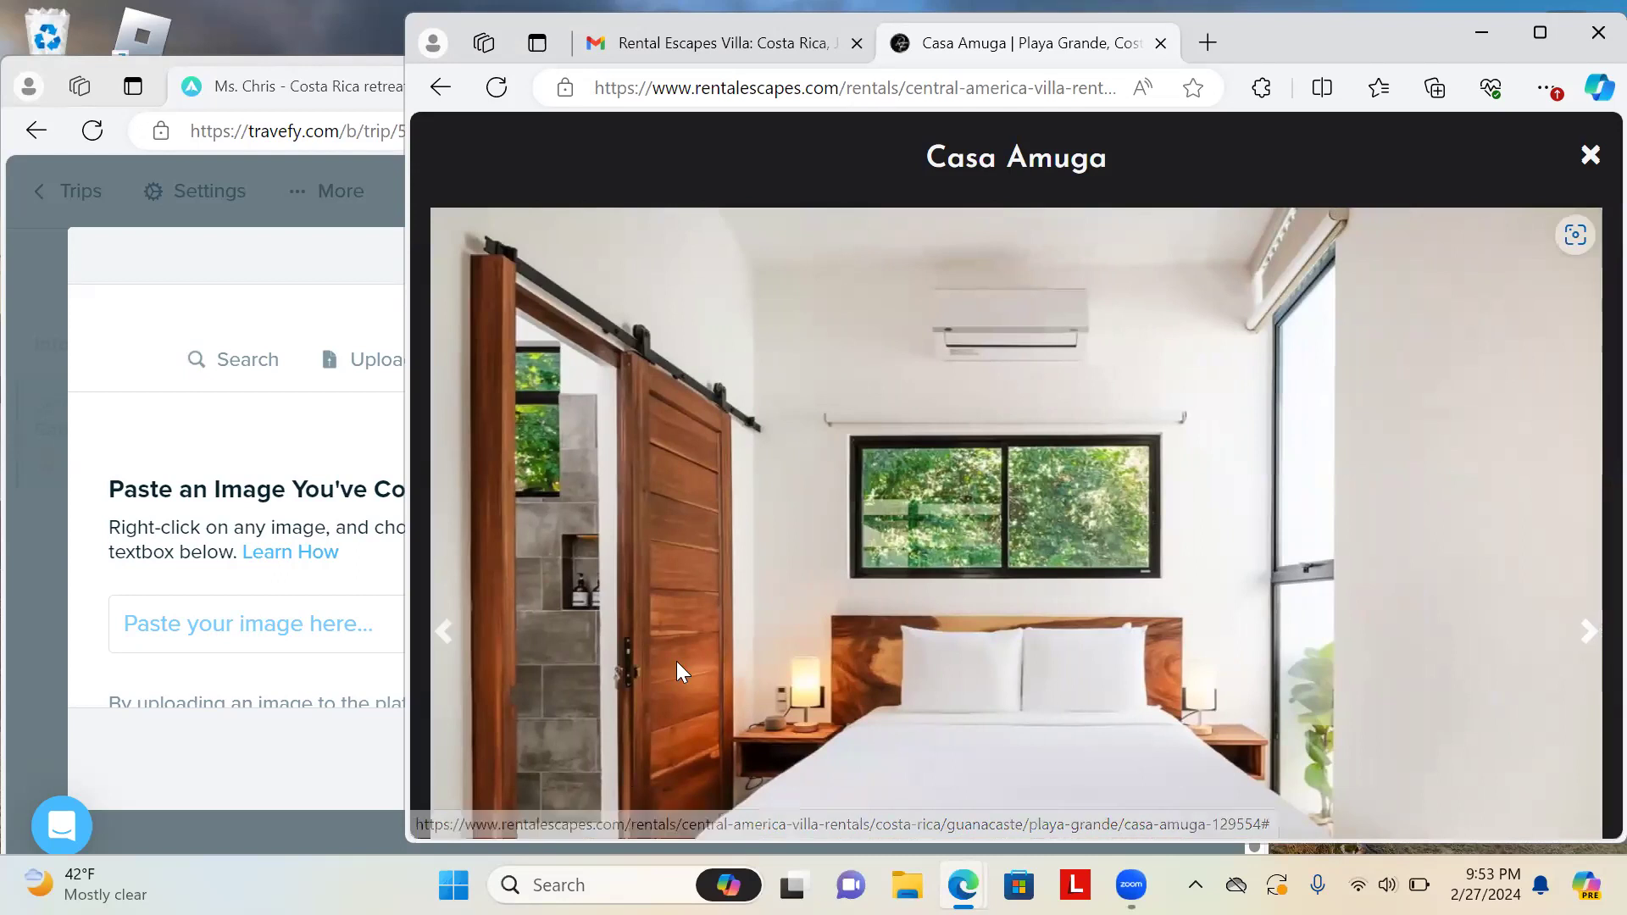
{"action": "left_click", "coordinate": [1585, 634]}
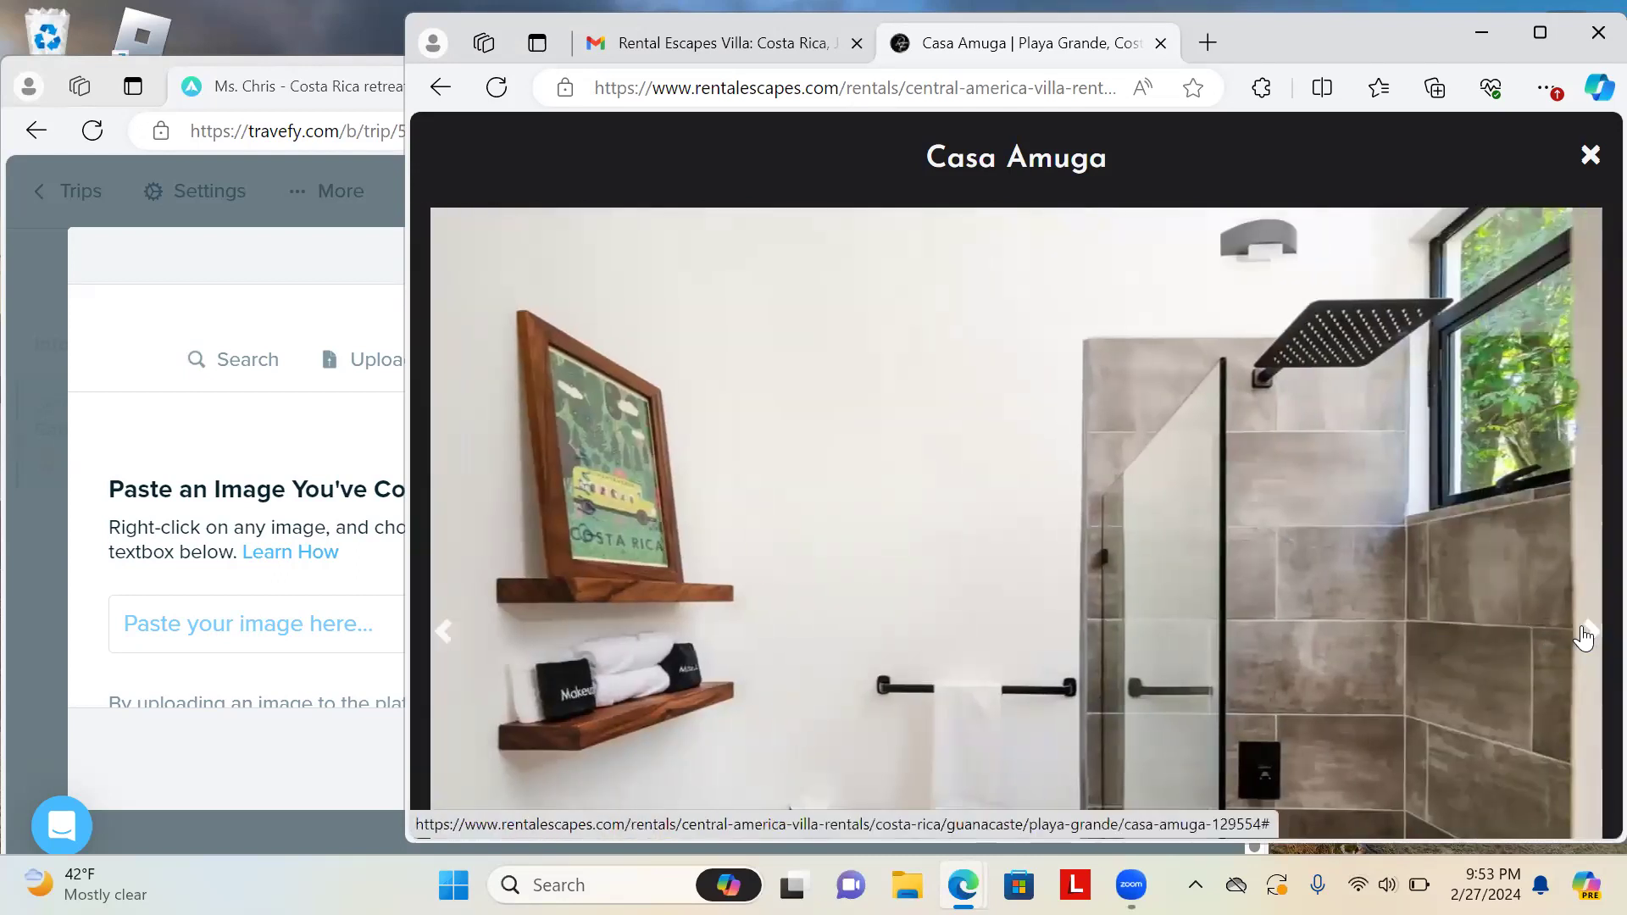
{"action": "left_click", "coordinate": [1585, 634]}
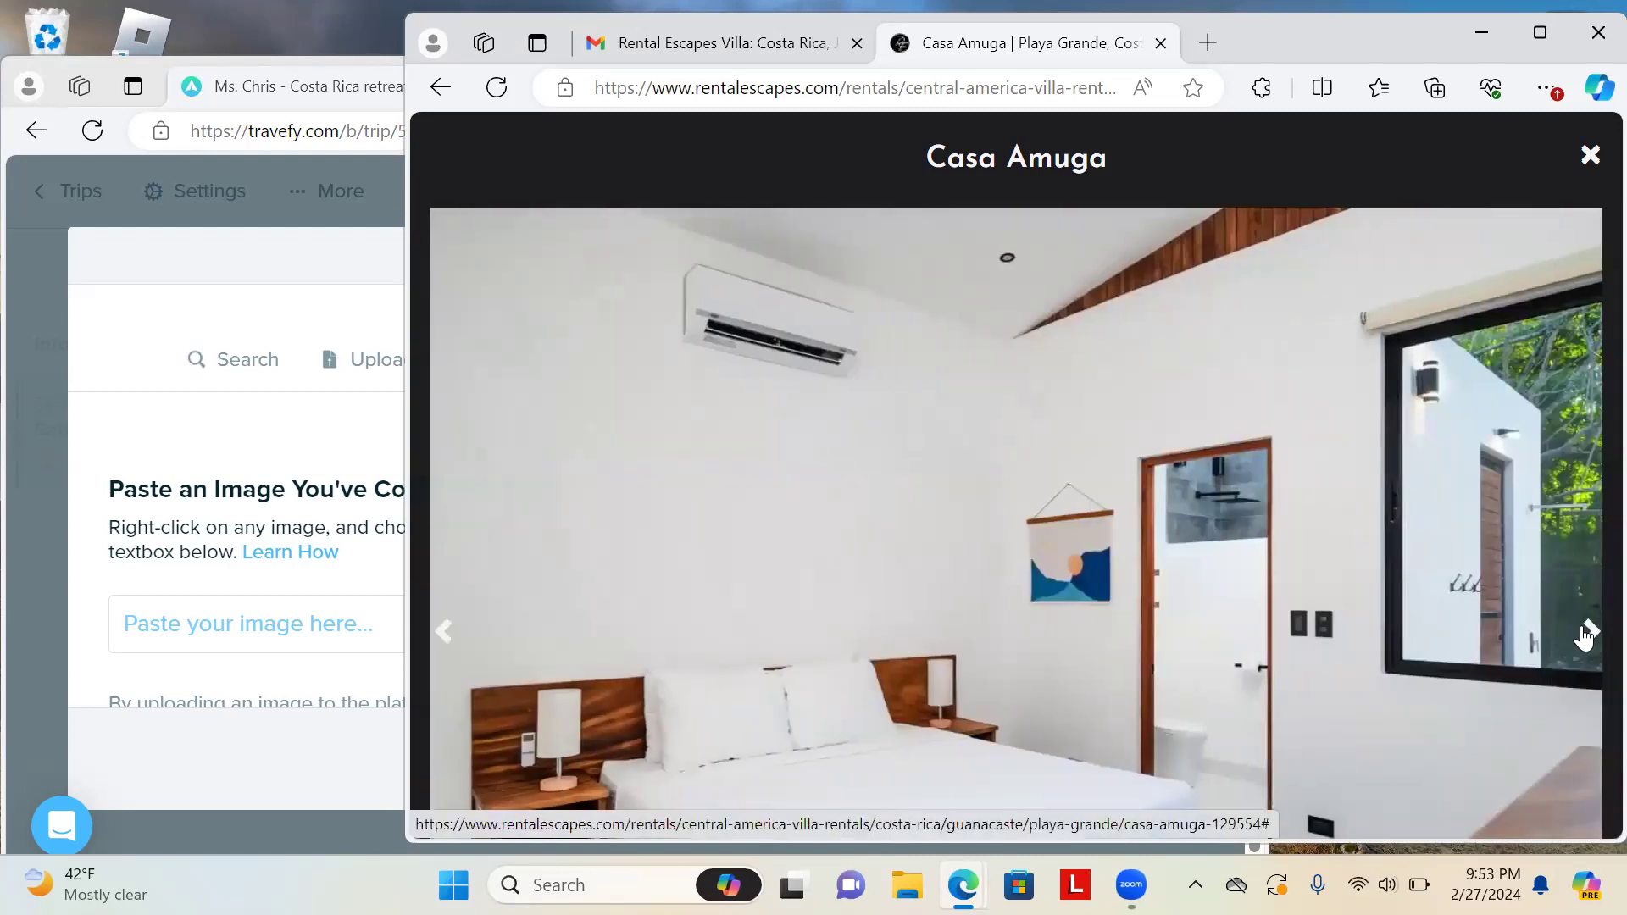
{"action": "left_click", "coordinate": [1585, 633]}
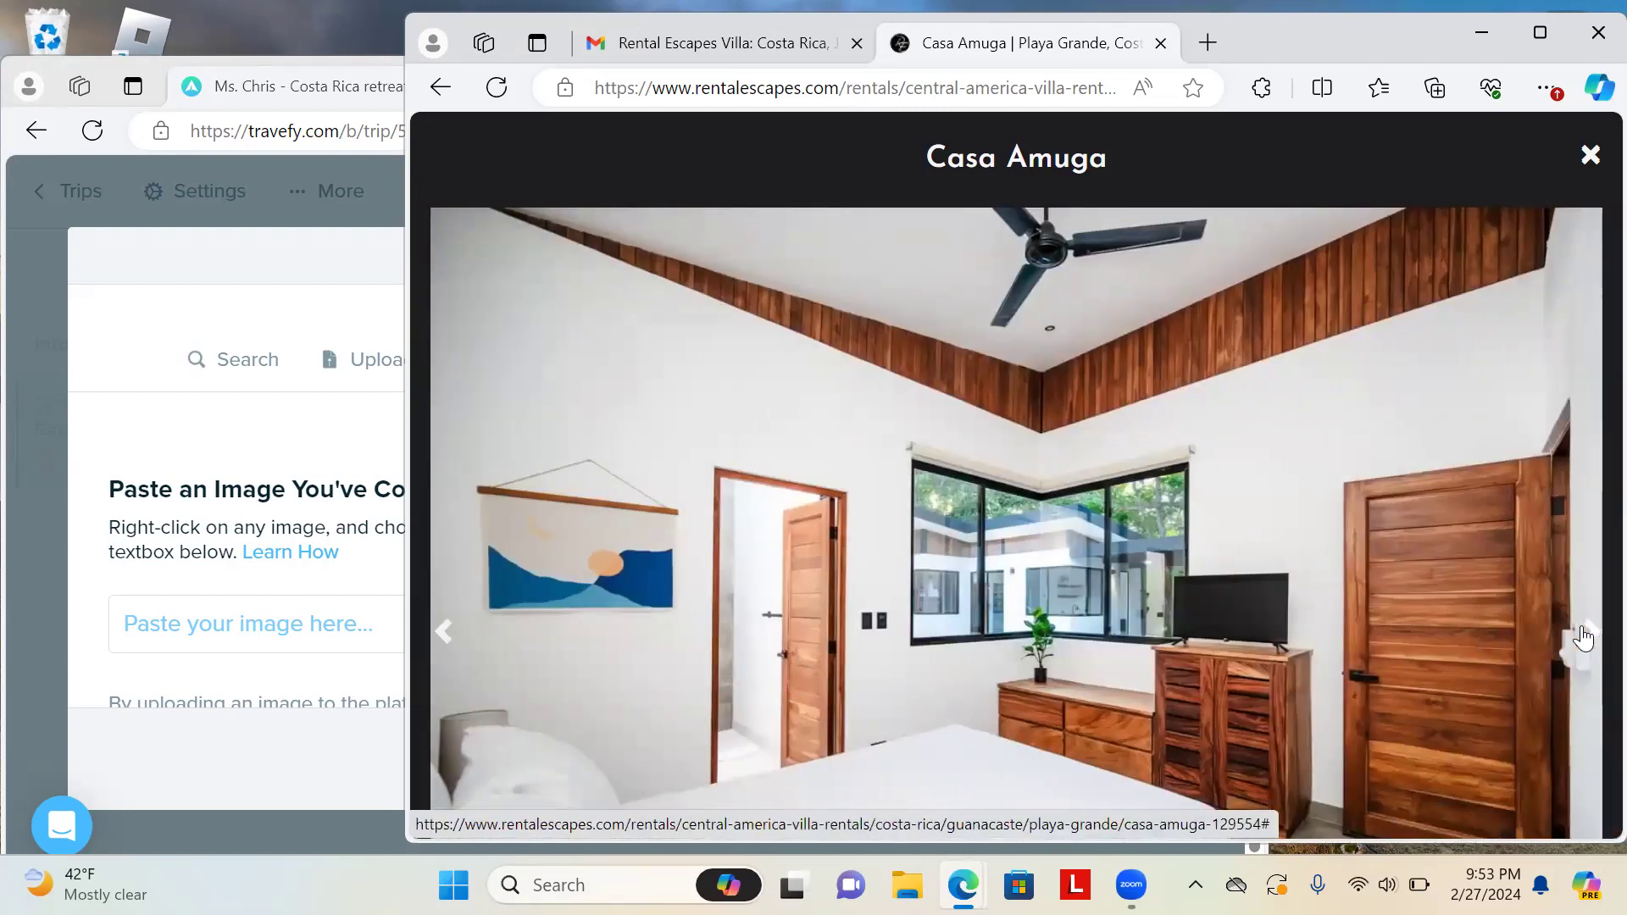
{"action": "left_click", "coordinate": [1583, 635]}
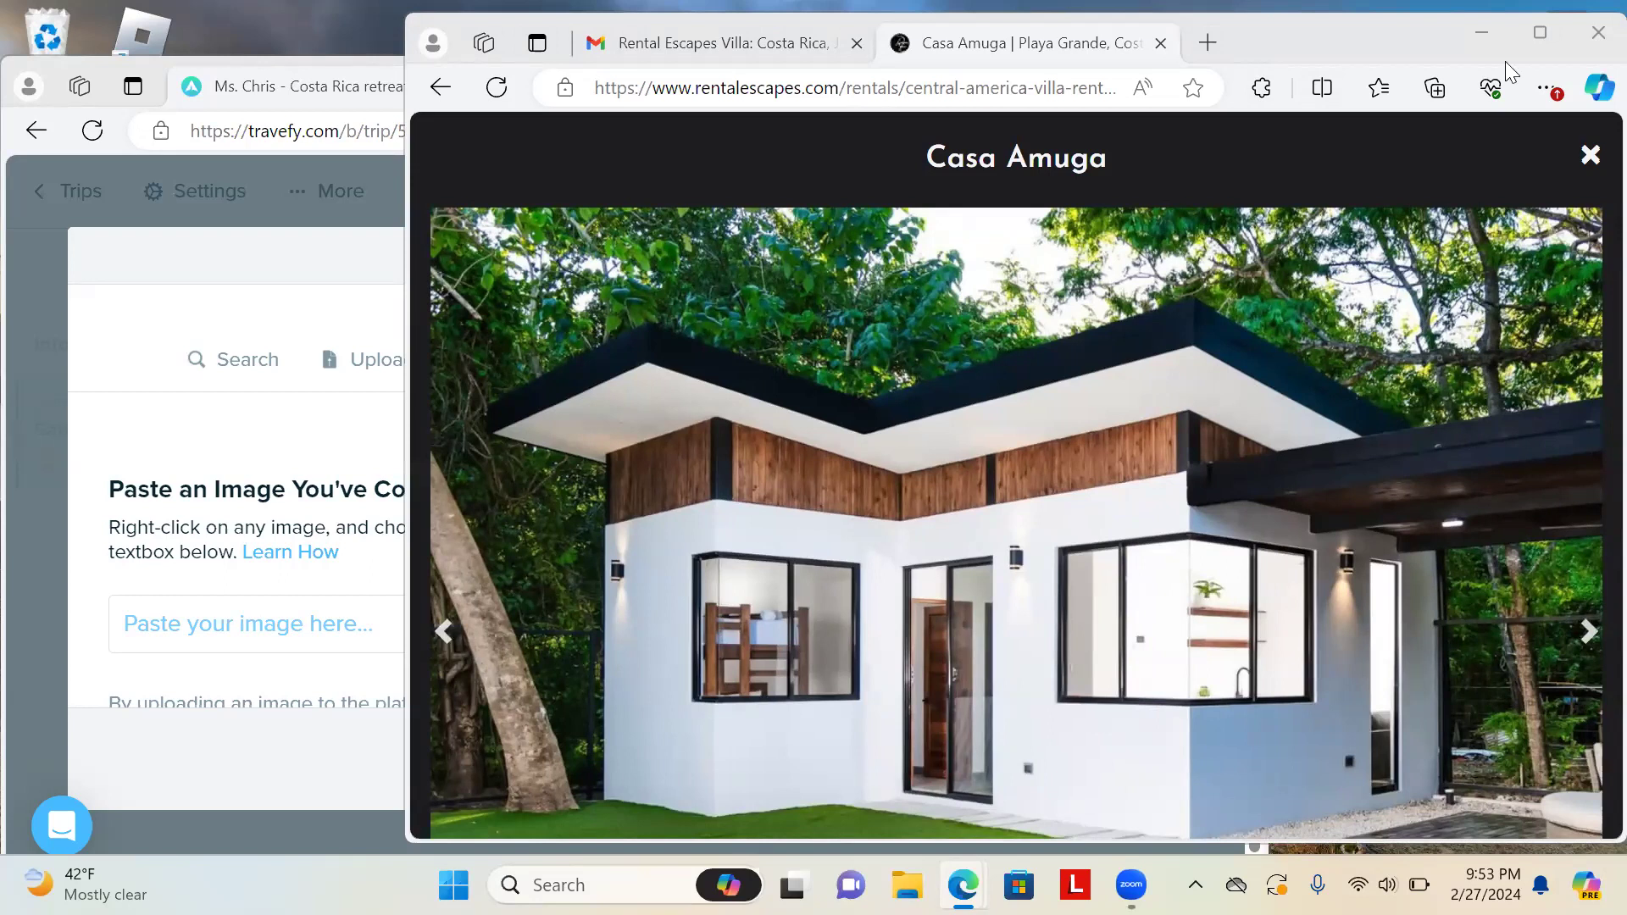
Look through the remaining Casa Amuga gallery photos, from the guest house exterior to the aerial view of the property and beach
{"action": "left_click", "coordinate": [1532, 29]}
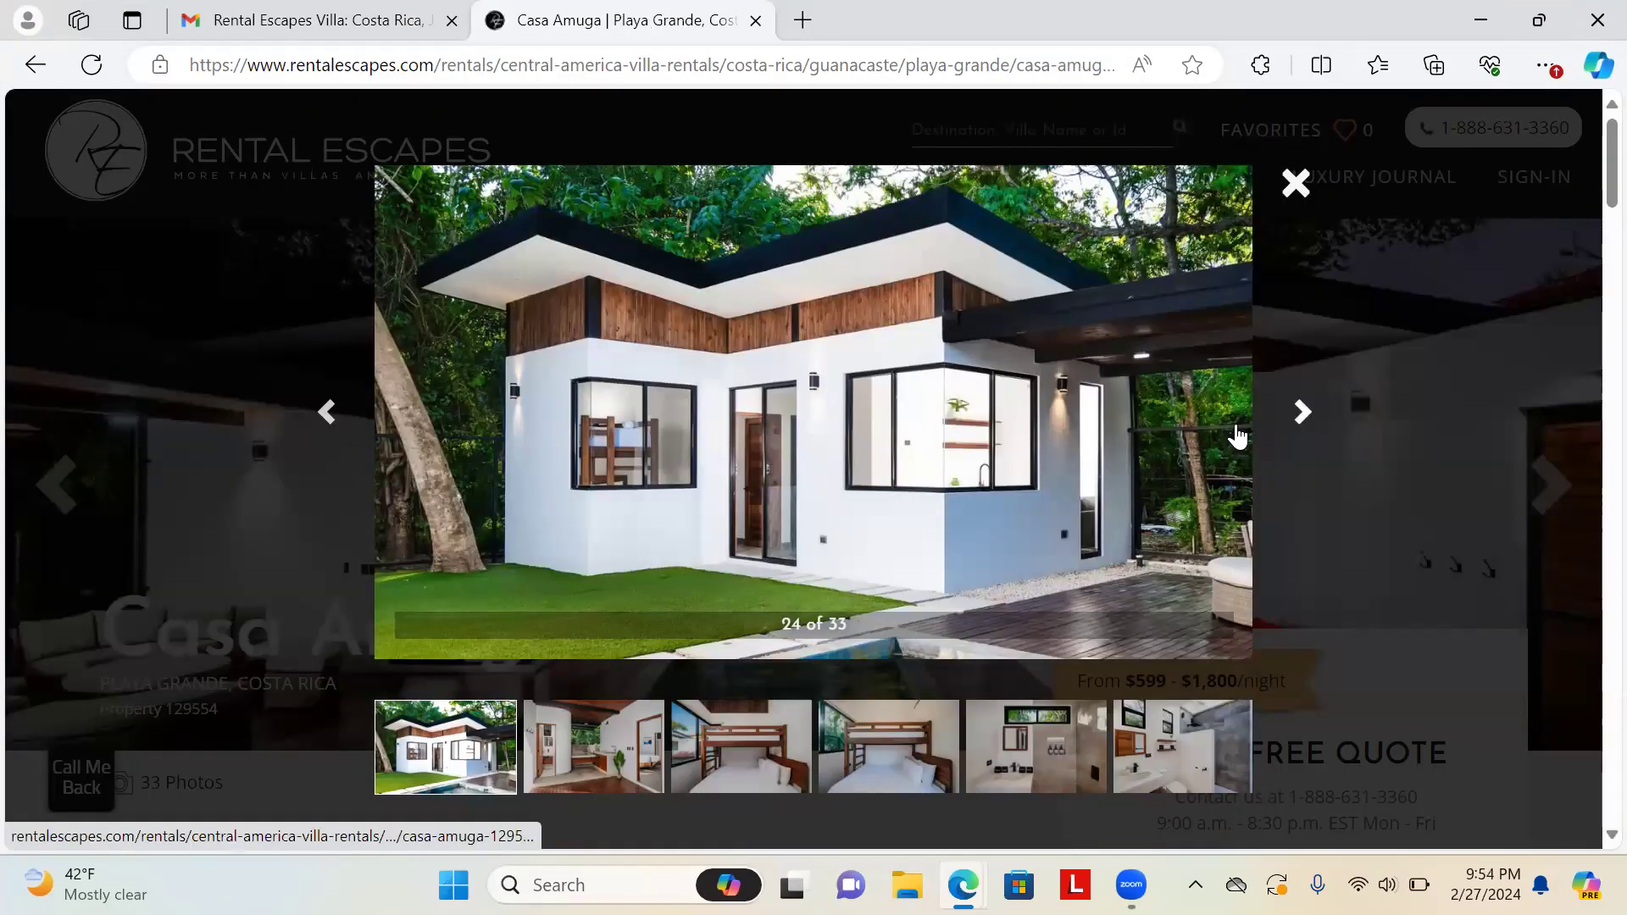
{"action": "left_click", "coordinate": [1300, 414]}
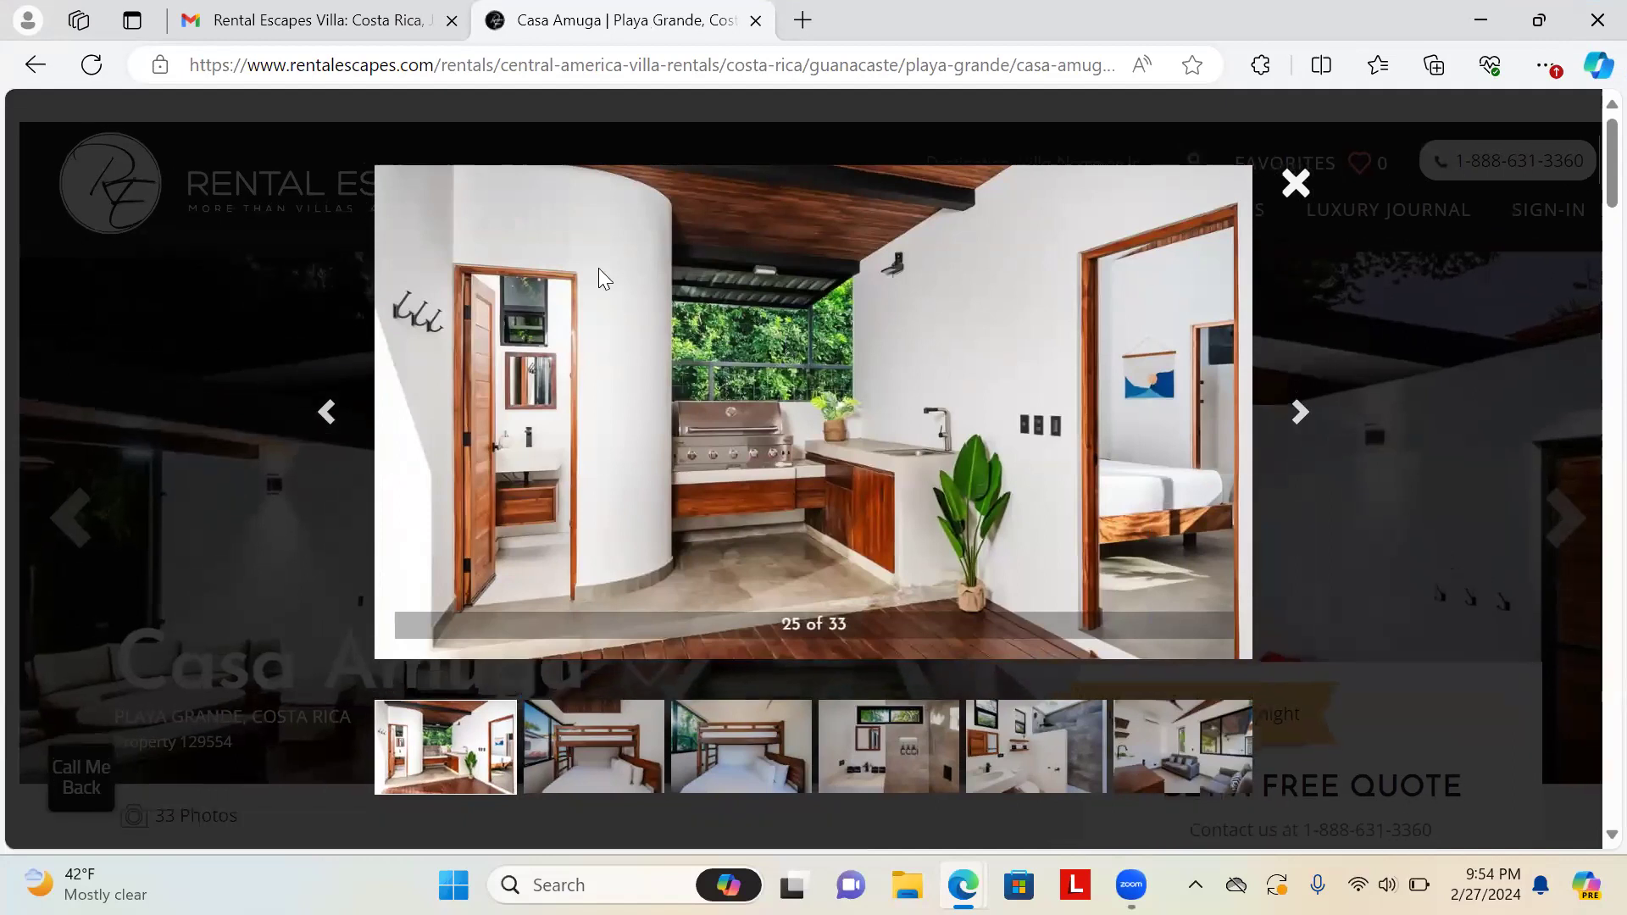
{"action": "left_click", "coordinate": [1302, 412]}
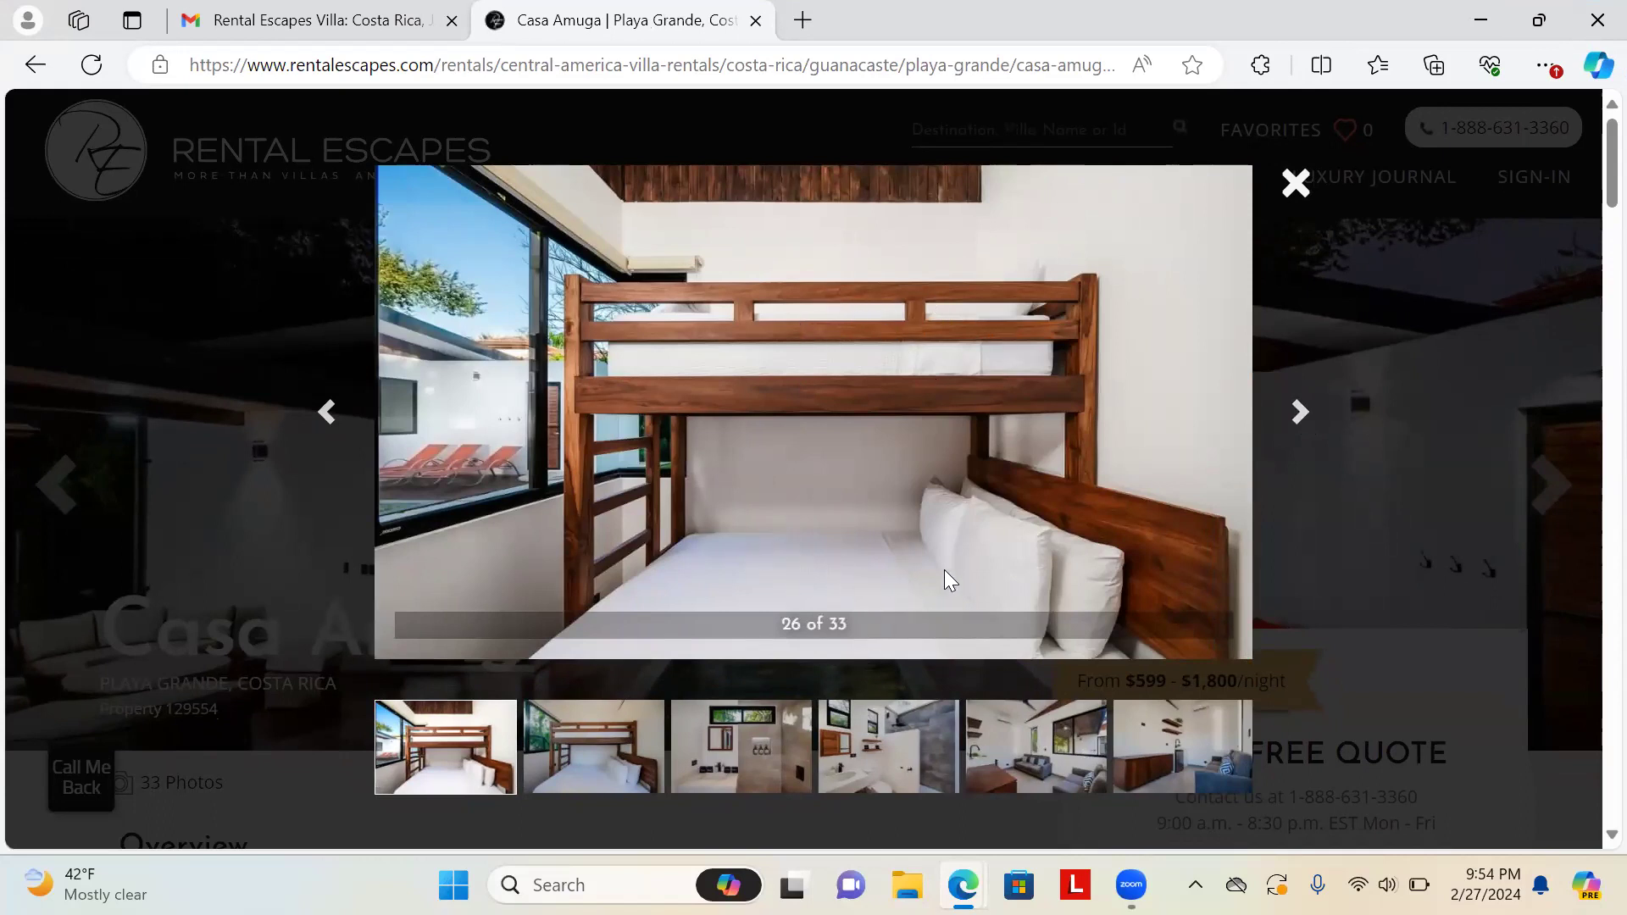
{"action": "left_click", "coordinate": [1302, 415]}
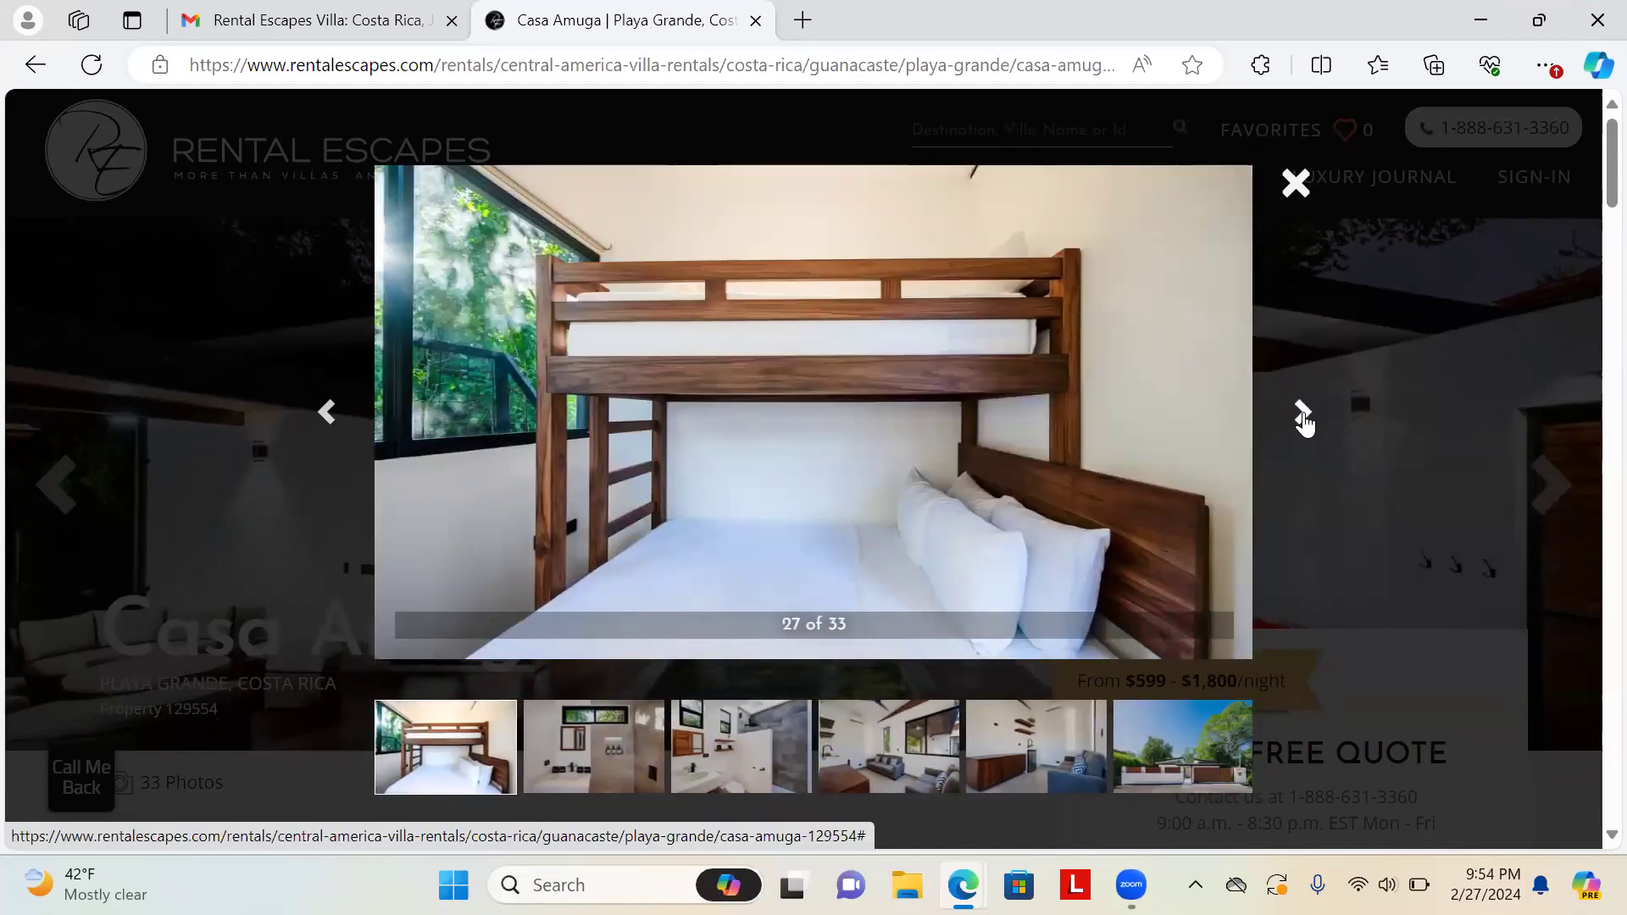
{"action": "left_click", "coordinate": [1302, 415]}
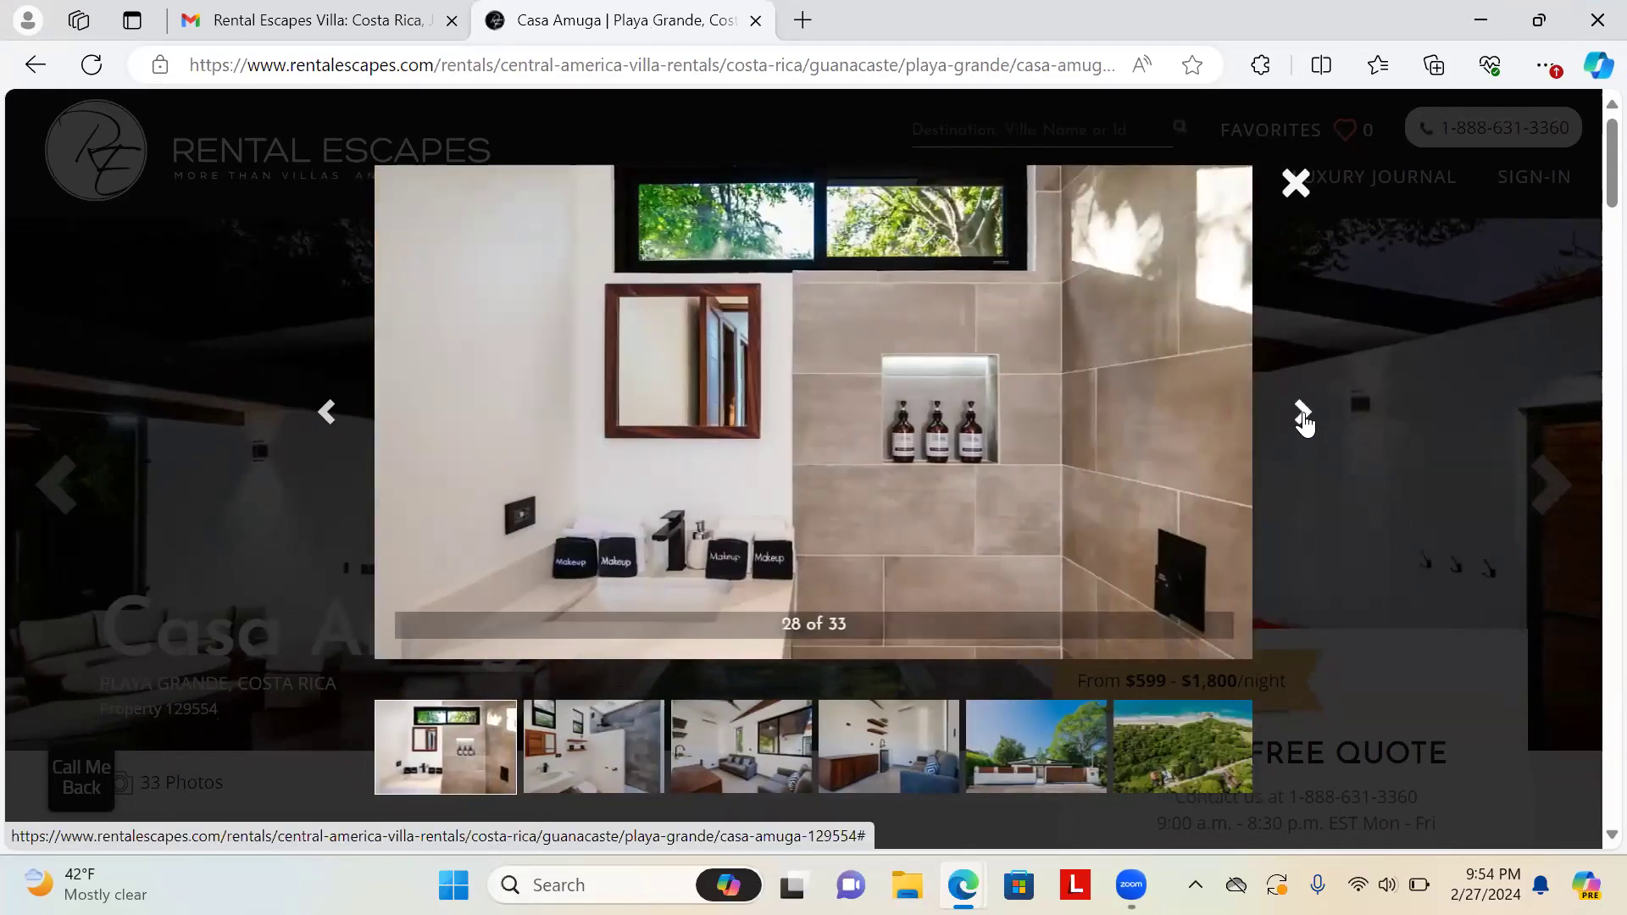
{"action": "left_click", "coordinate": [1303, 416]}
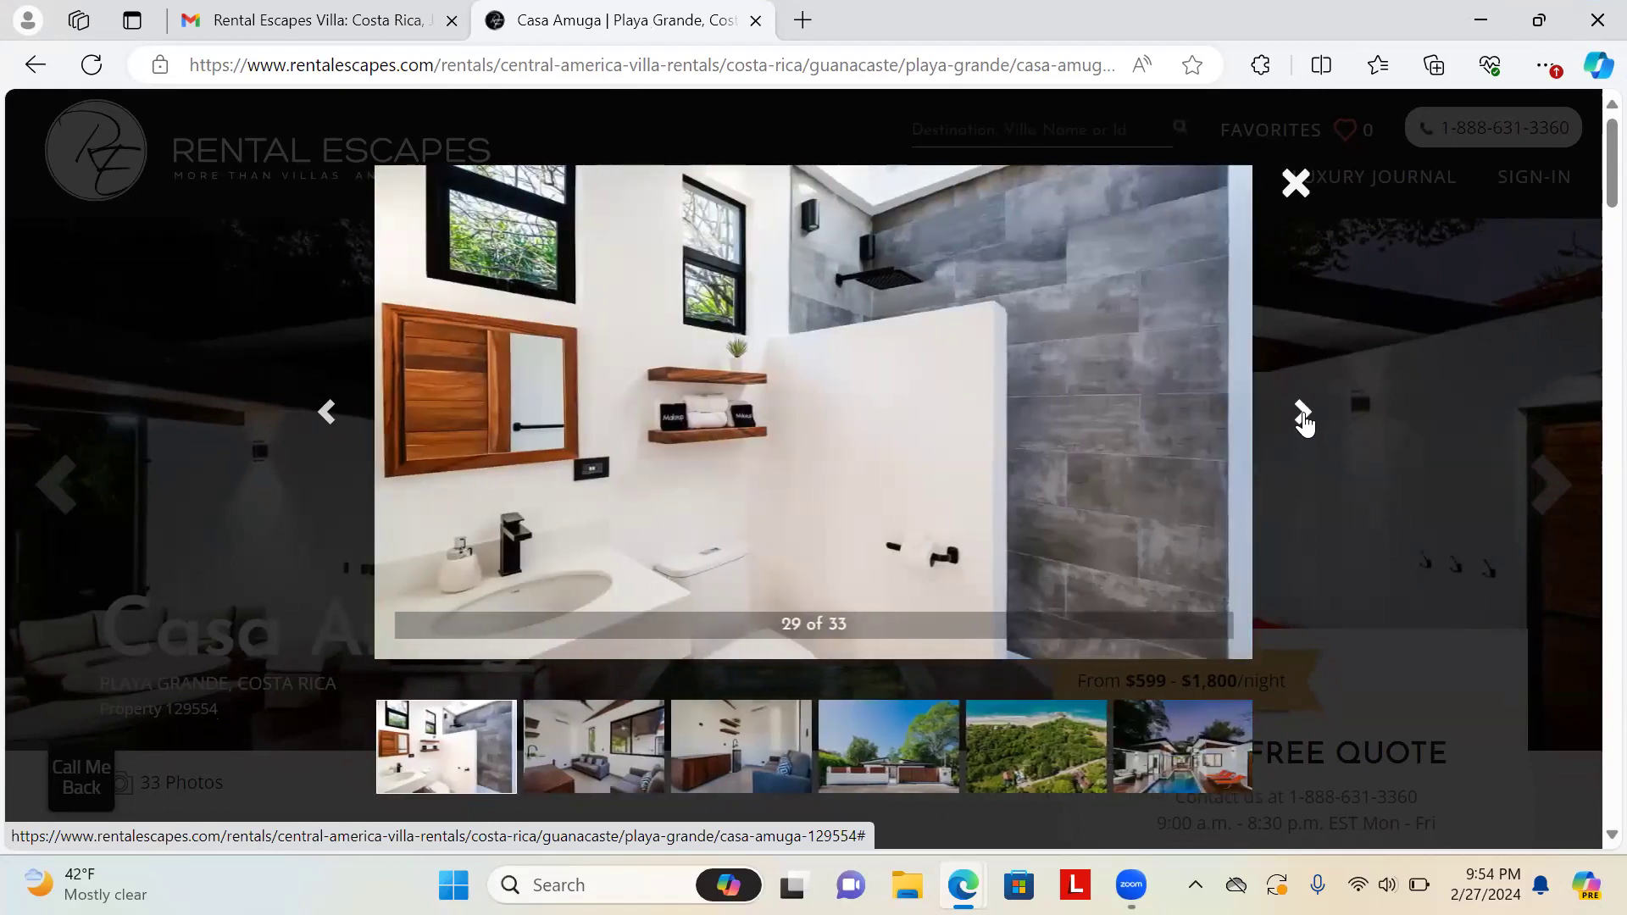
{"action": "left_click", "coordinate": [1303, 415]}
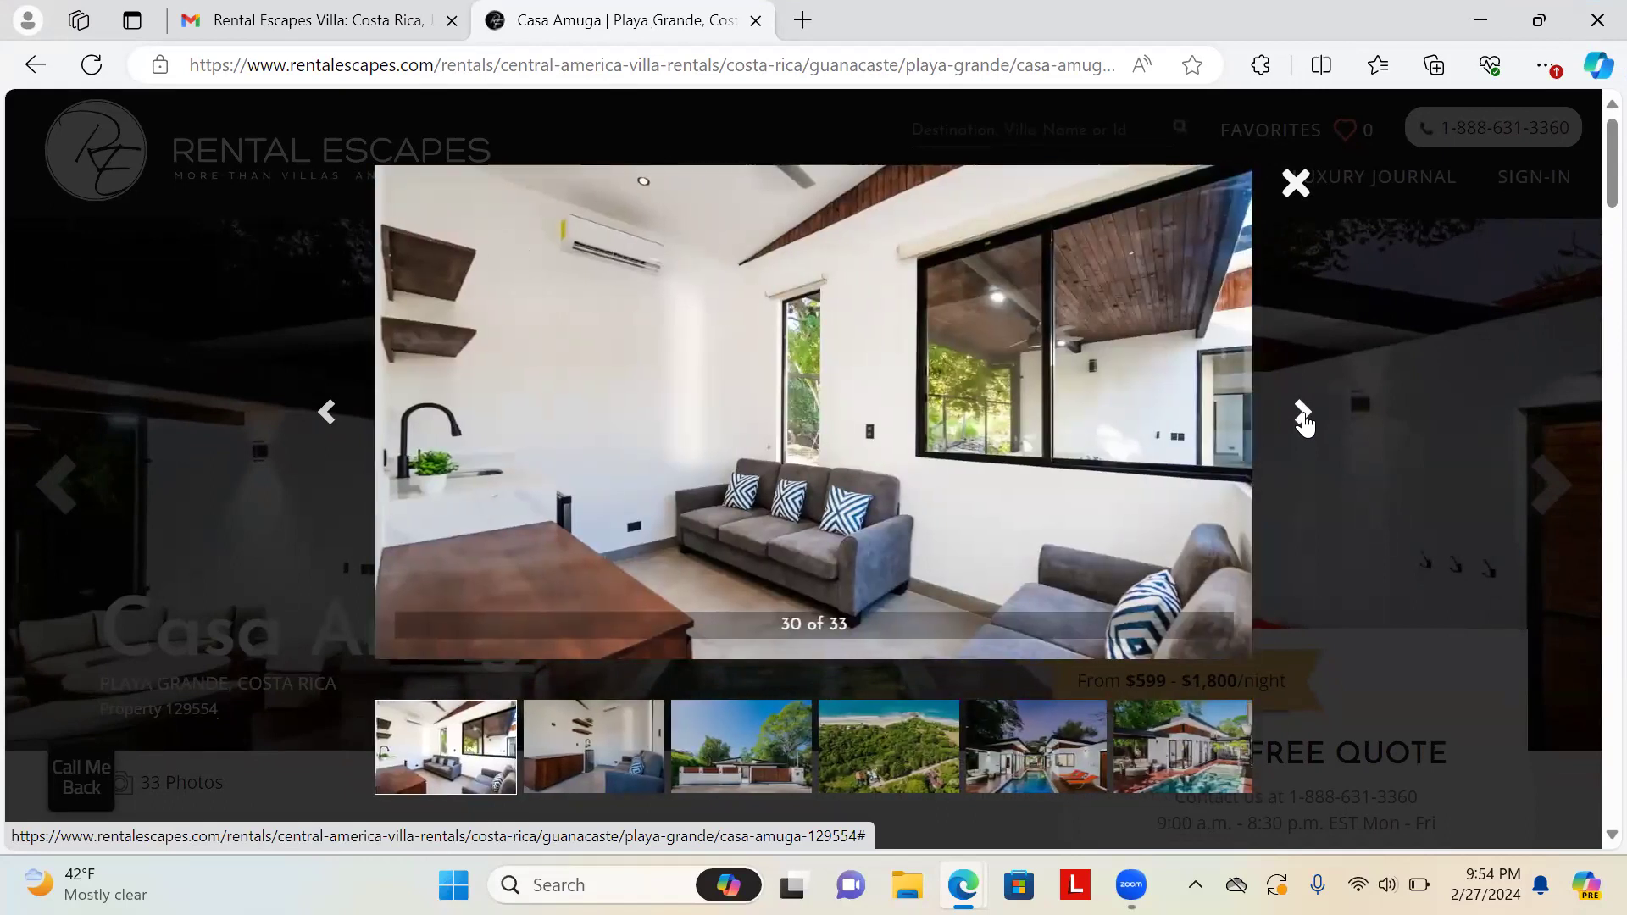
{"action": "left_click", "coordinate": [1303, 415]}
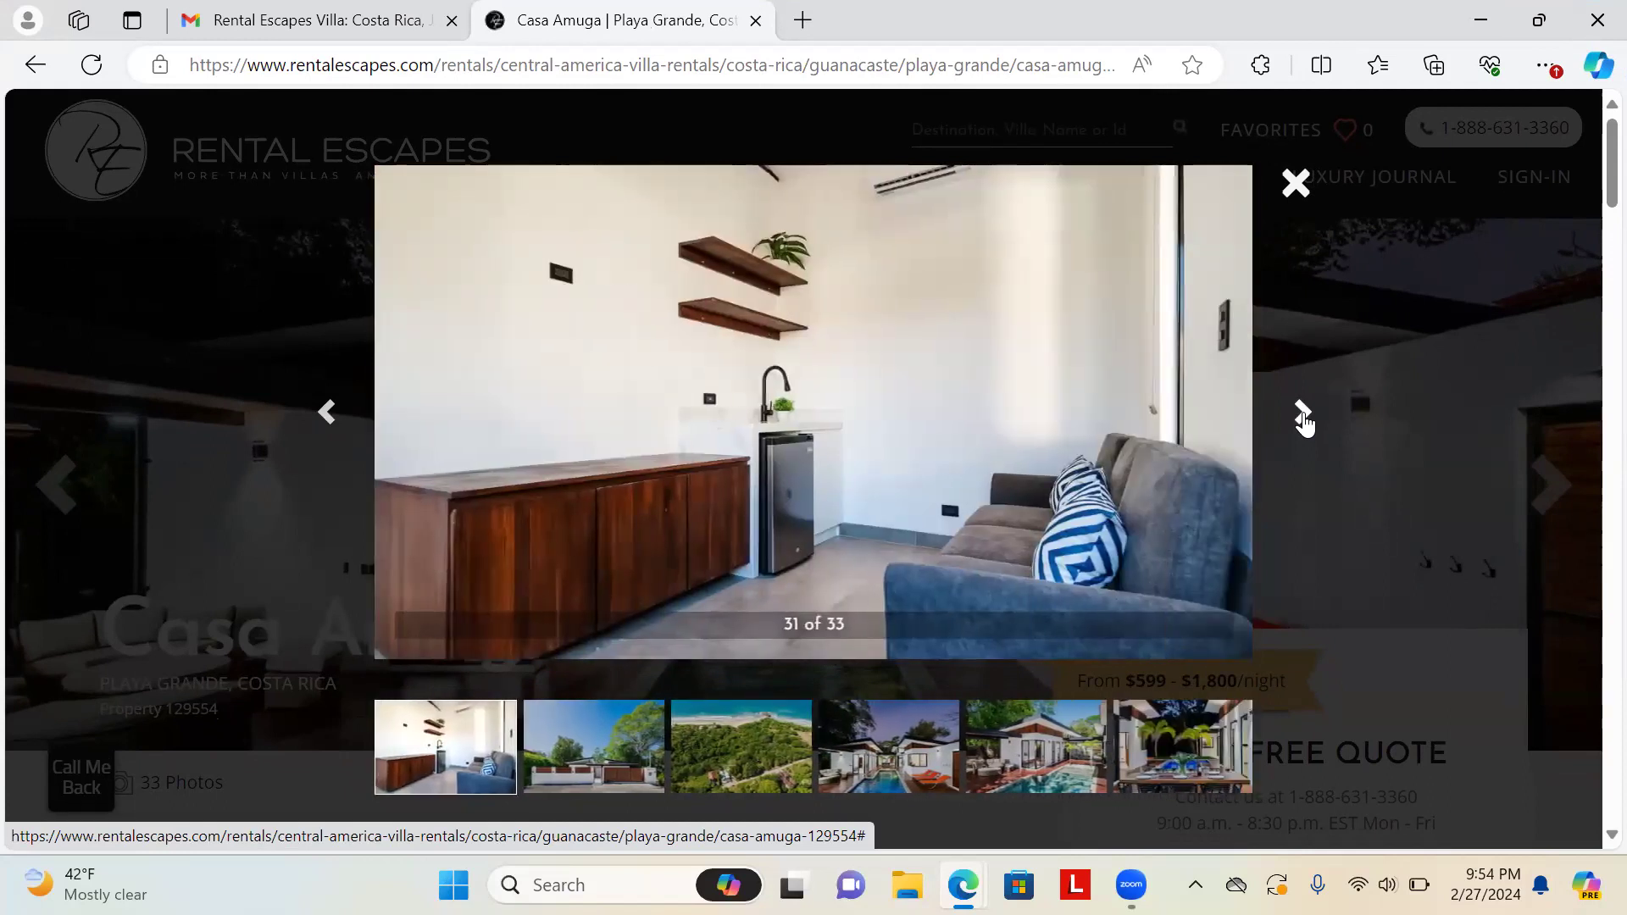
{"action": "left_click", "coordinate": [1304, 419]}
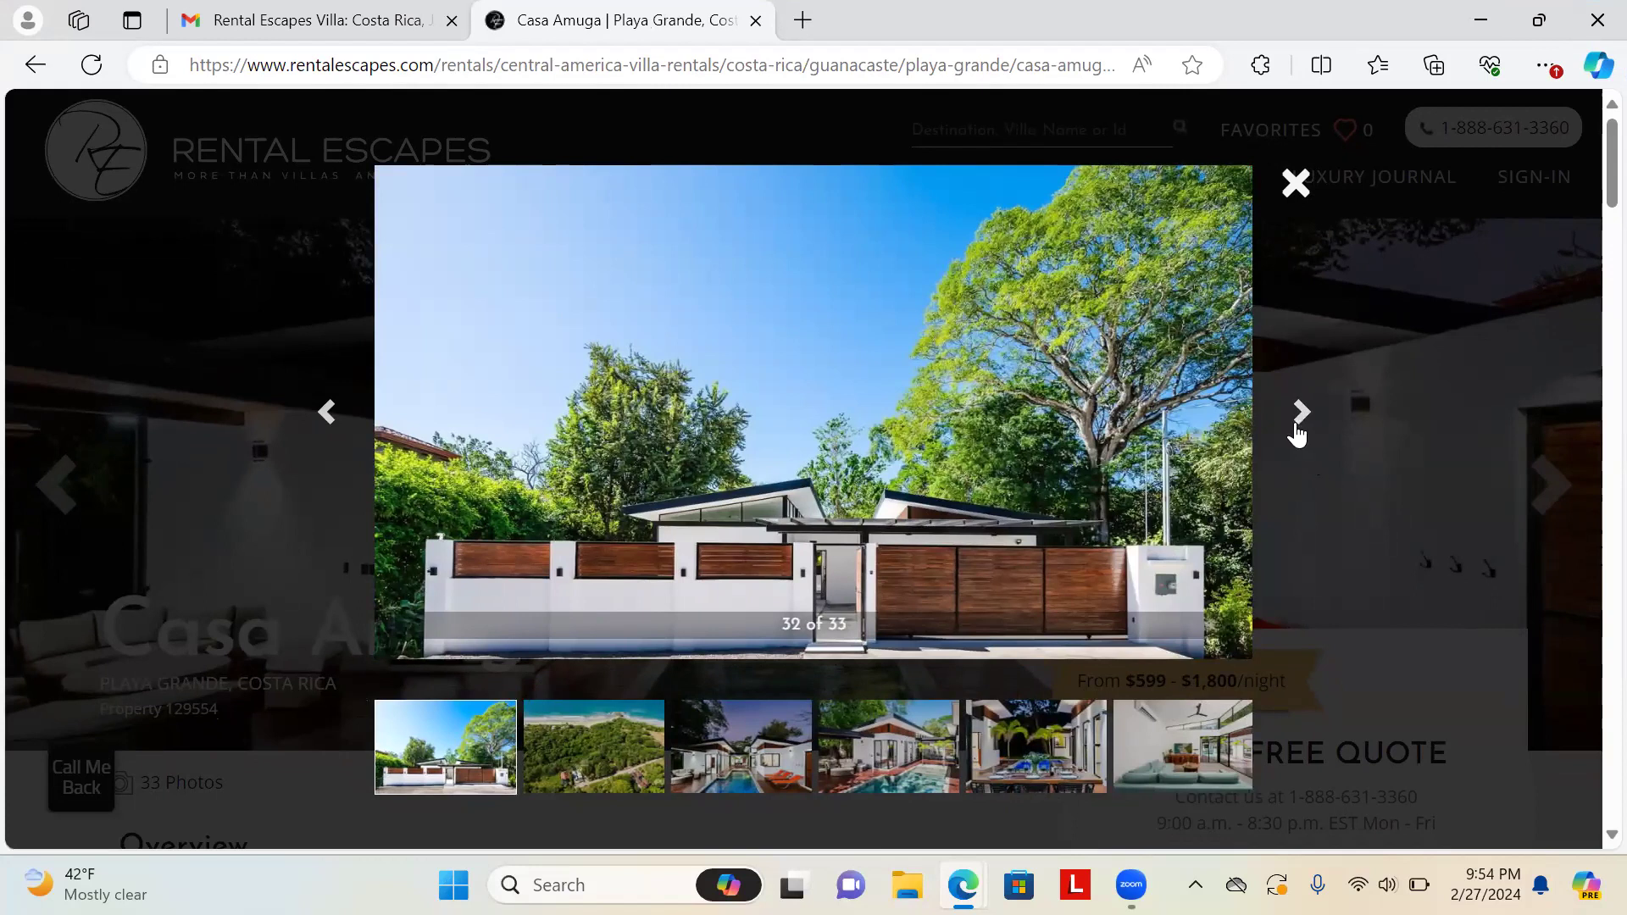
{"action": "left_click", "coordinate": [1304, 422]}
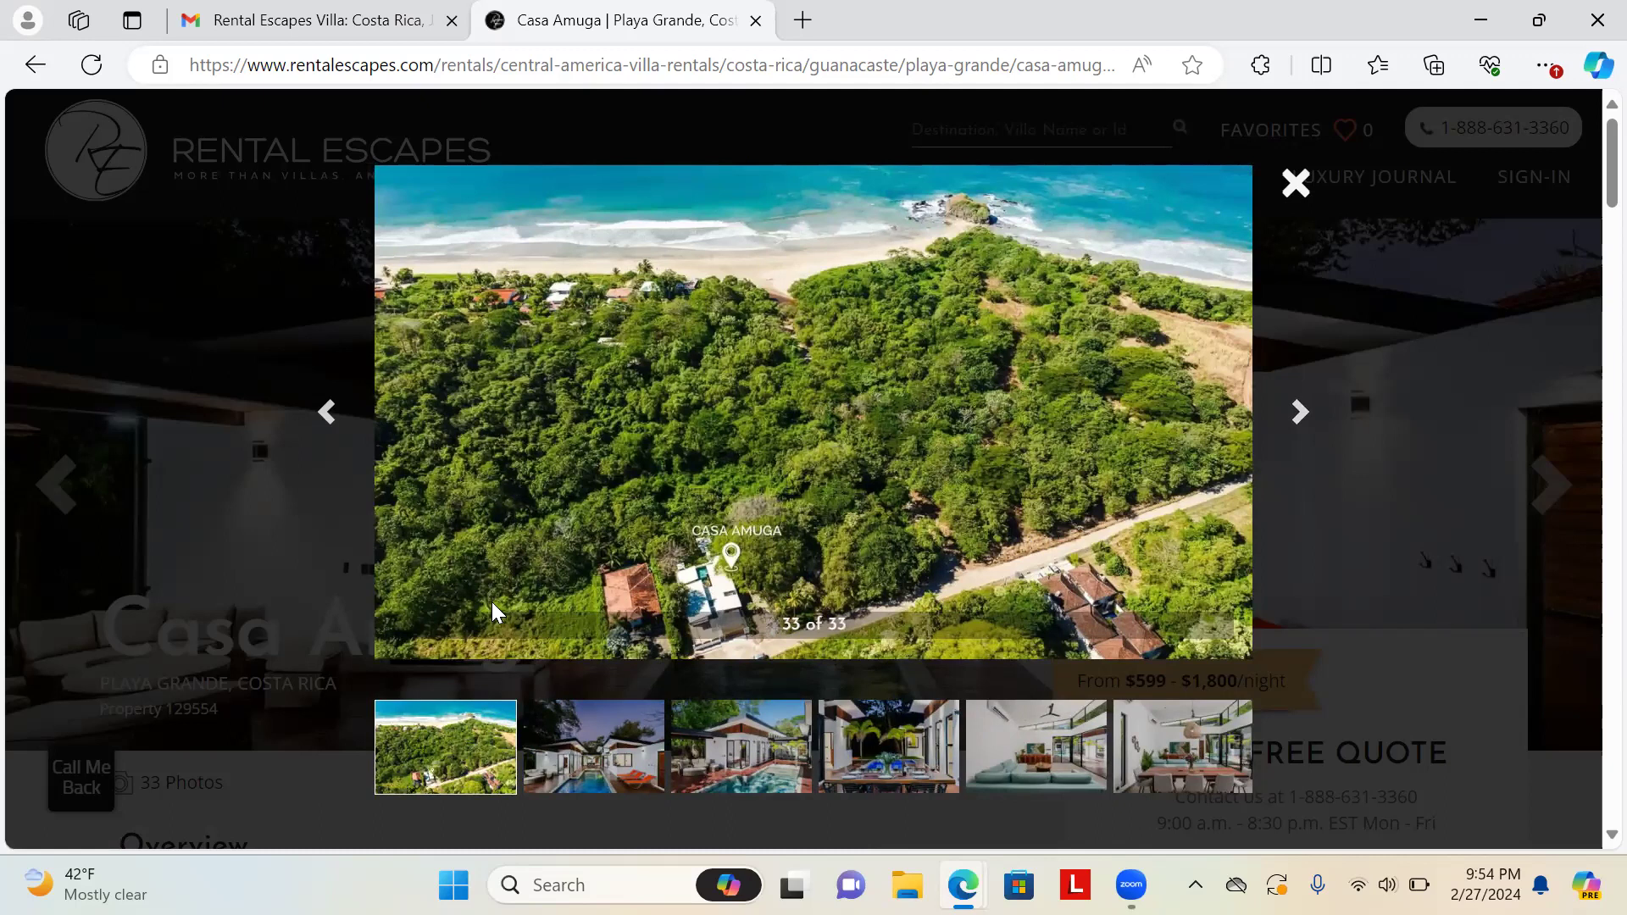
Copy the aerial photo marking Casa Amuga near the beach, paste it into the Travefy lodging's media, and save the changes
{"action": "right_click", "coordinate": [846, 485]}
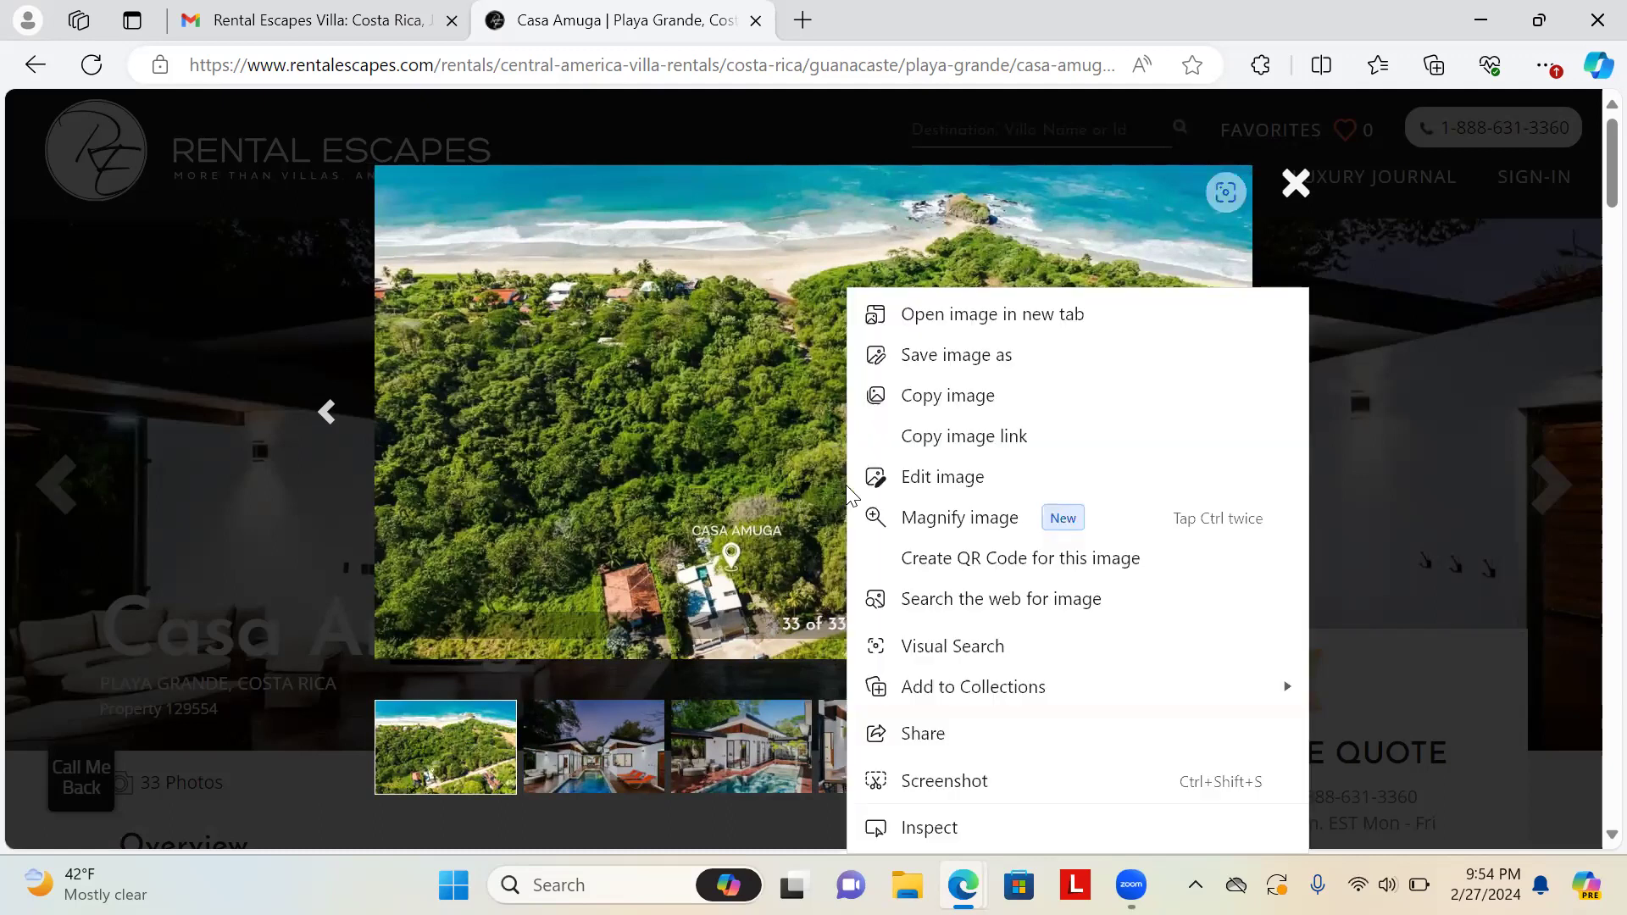
{"action": "left_click", "coordinate": [924, 396]}
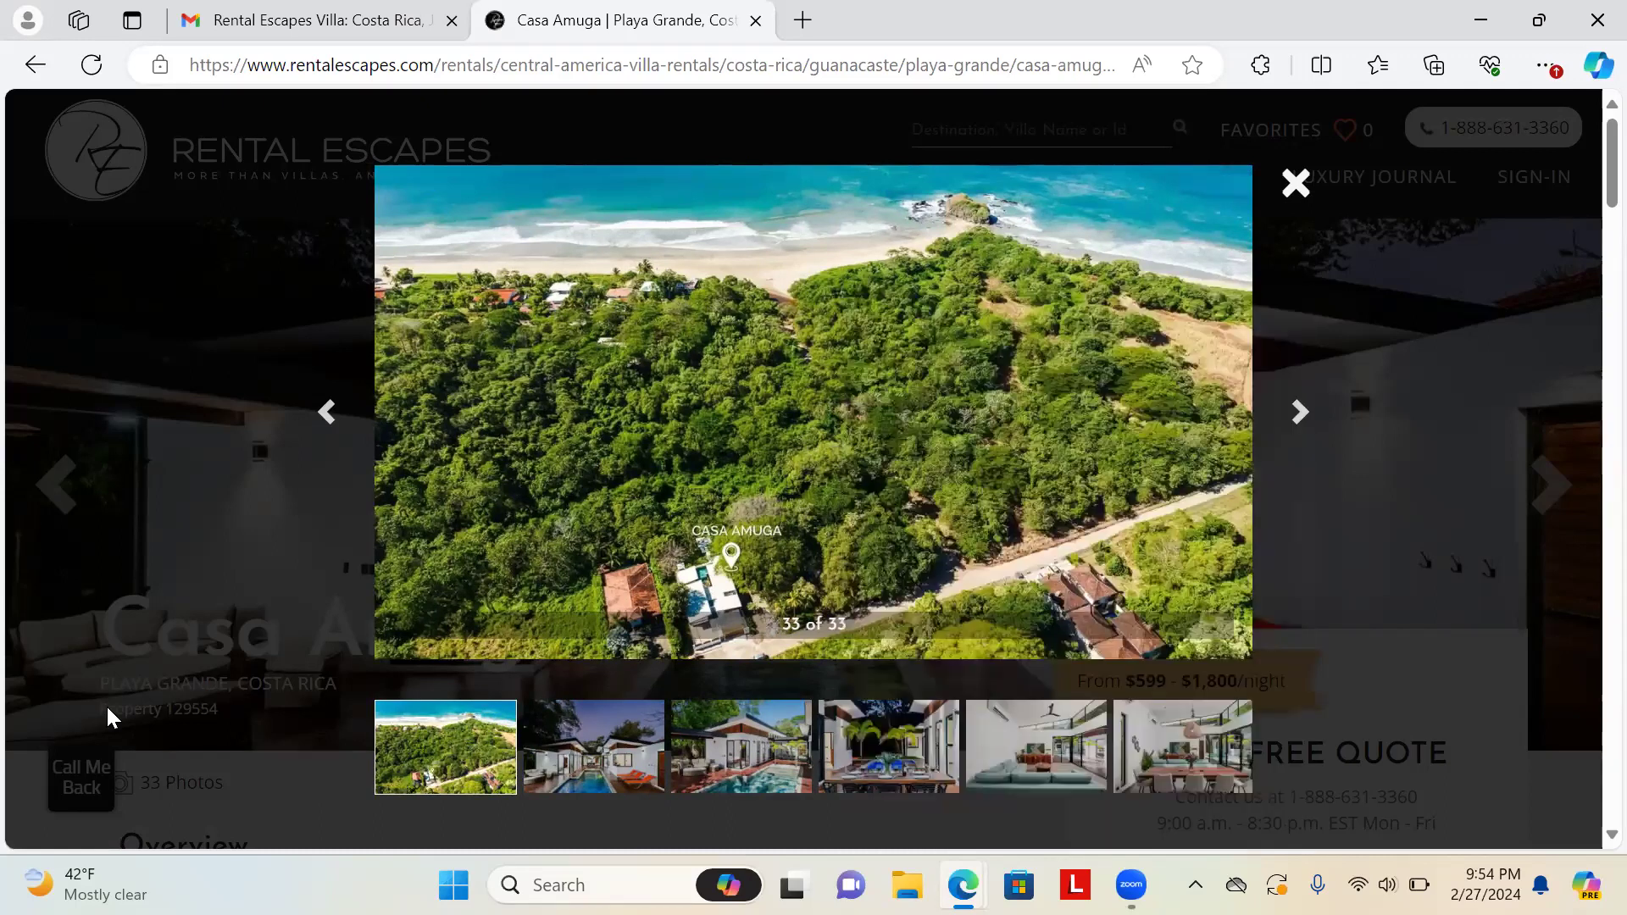
{"action": "left_click", "coordinate": [1550, 27]}
{"action": "left_click", "coordinate": [240, 454]}
{"action": "left_click", "coordinate": [212, 613]}
{"action": "right_click", "coordinate": [211, 625]}
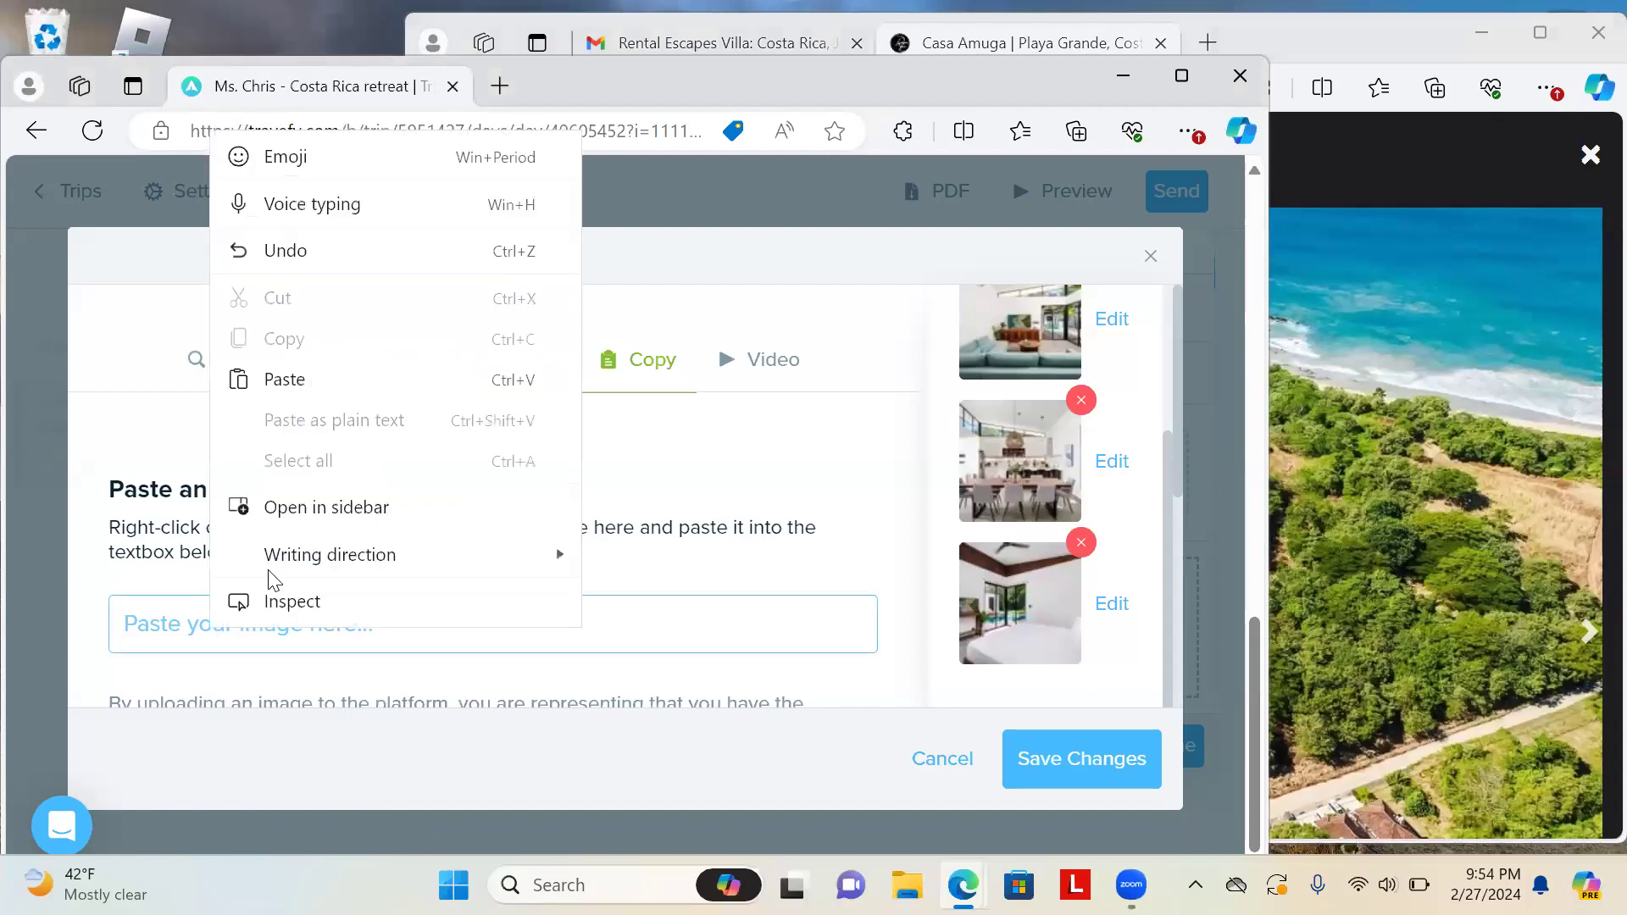
{"action": "left_click", "coordinate": [288, 381]}
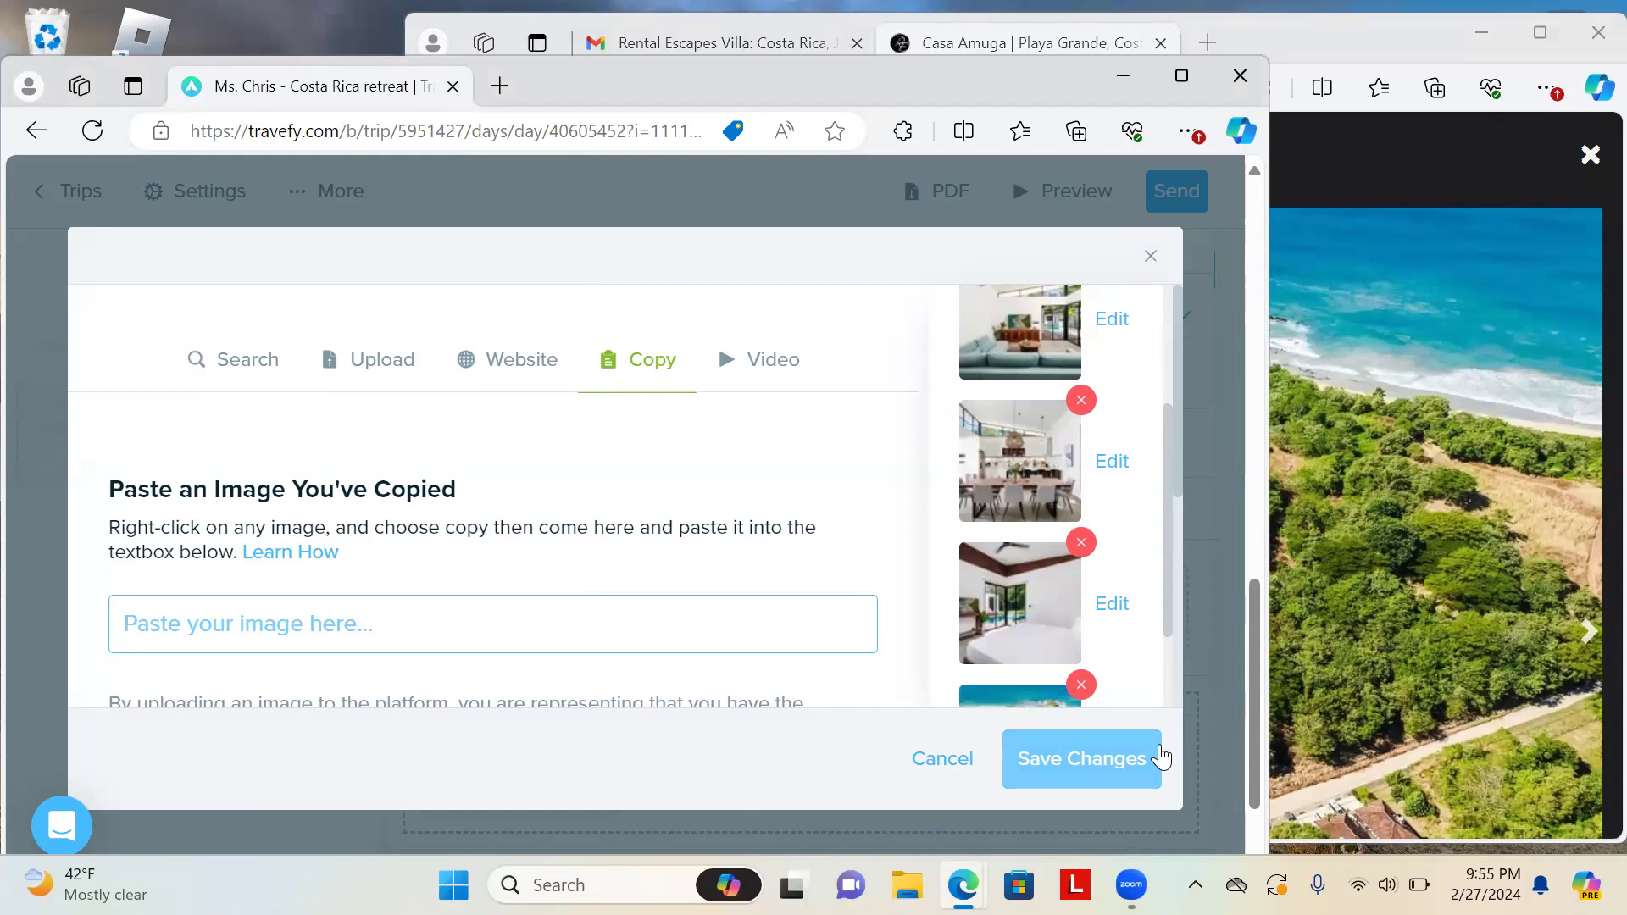
{"action": "left_click", "coordinate": [1161, 757]}
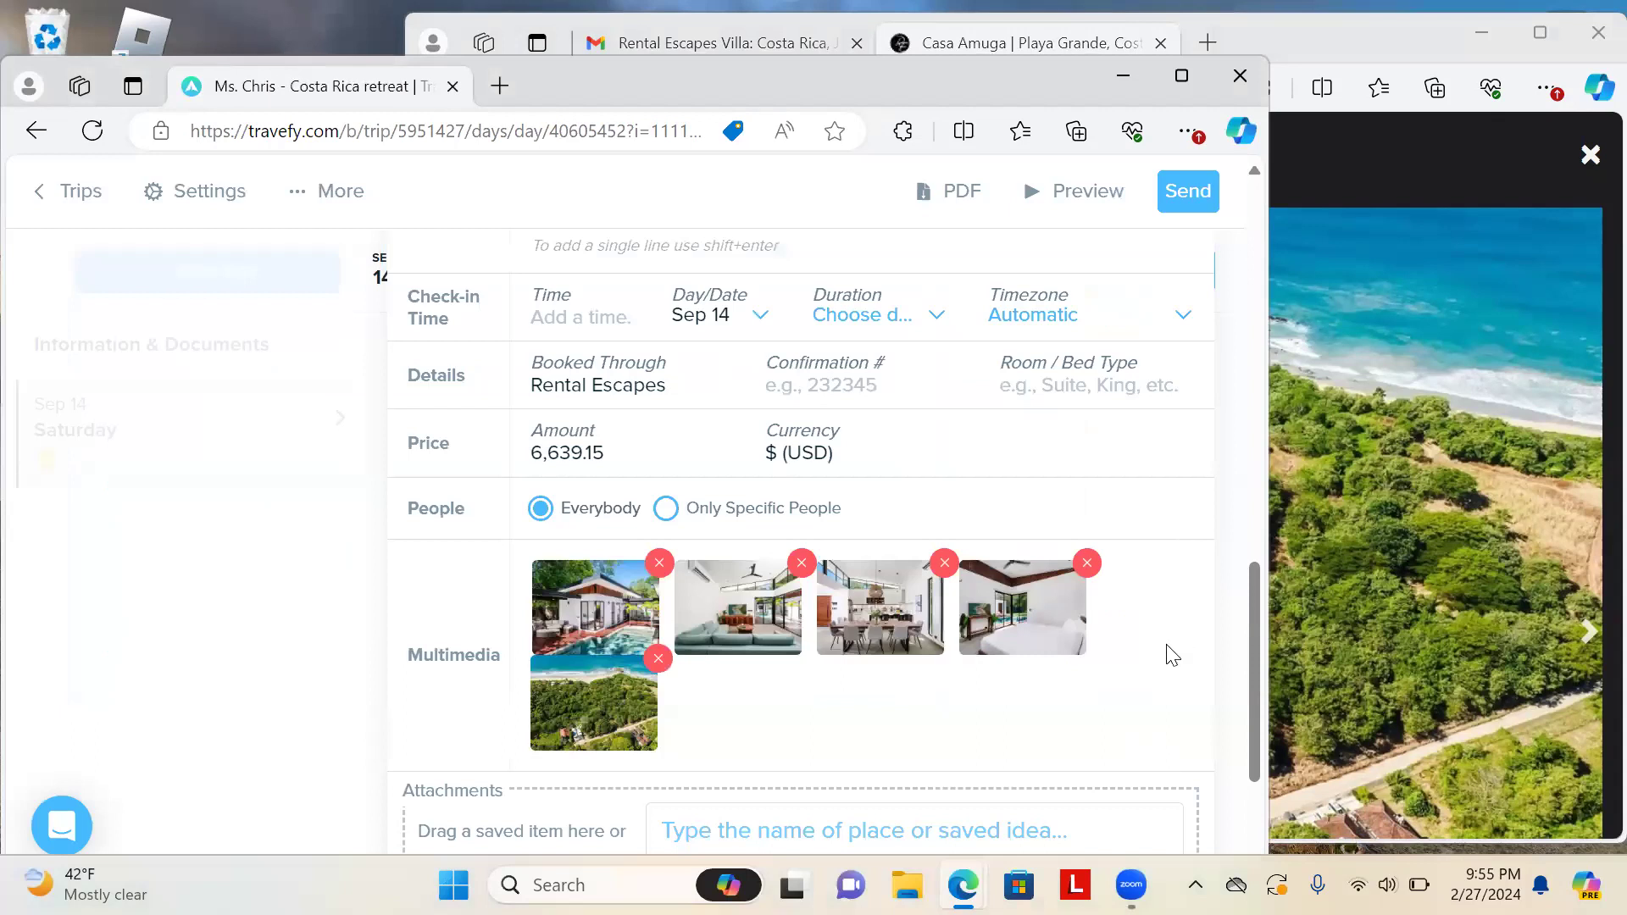
Review the lodging entry's photos, booking details, price, check-in fields, notes and bedroom table
{"action": "scroll", "coordinate": [1169, 653], "scroll_direction": "down", "scroll_amount": 2}
{"action": "scroll", "coordinate": [1170, 654], "scroll_direction": "down", "scroll_amount": 1}
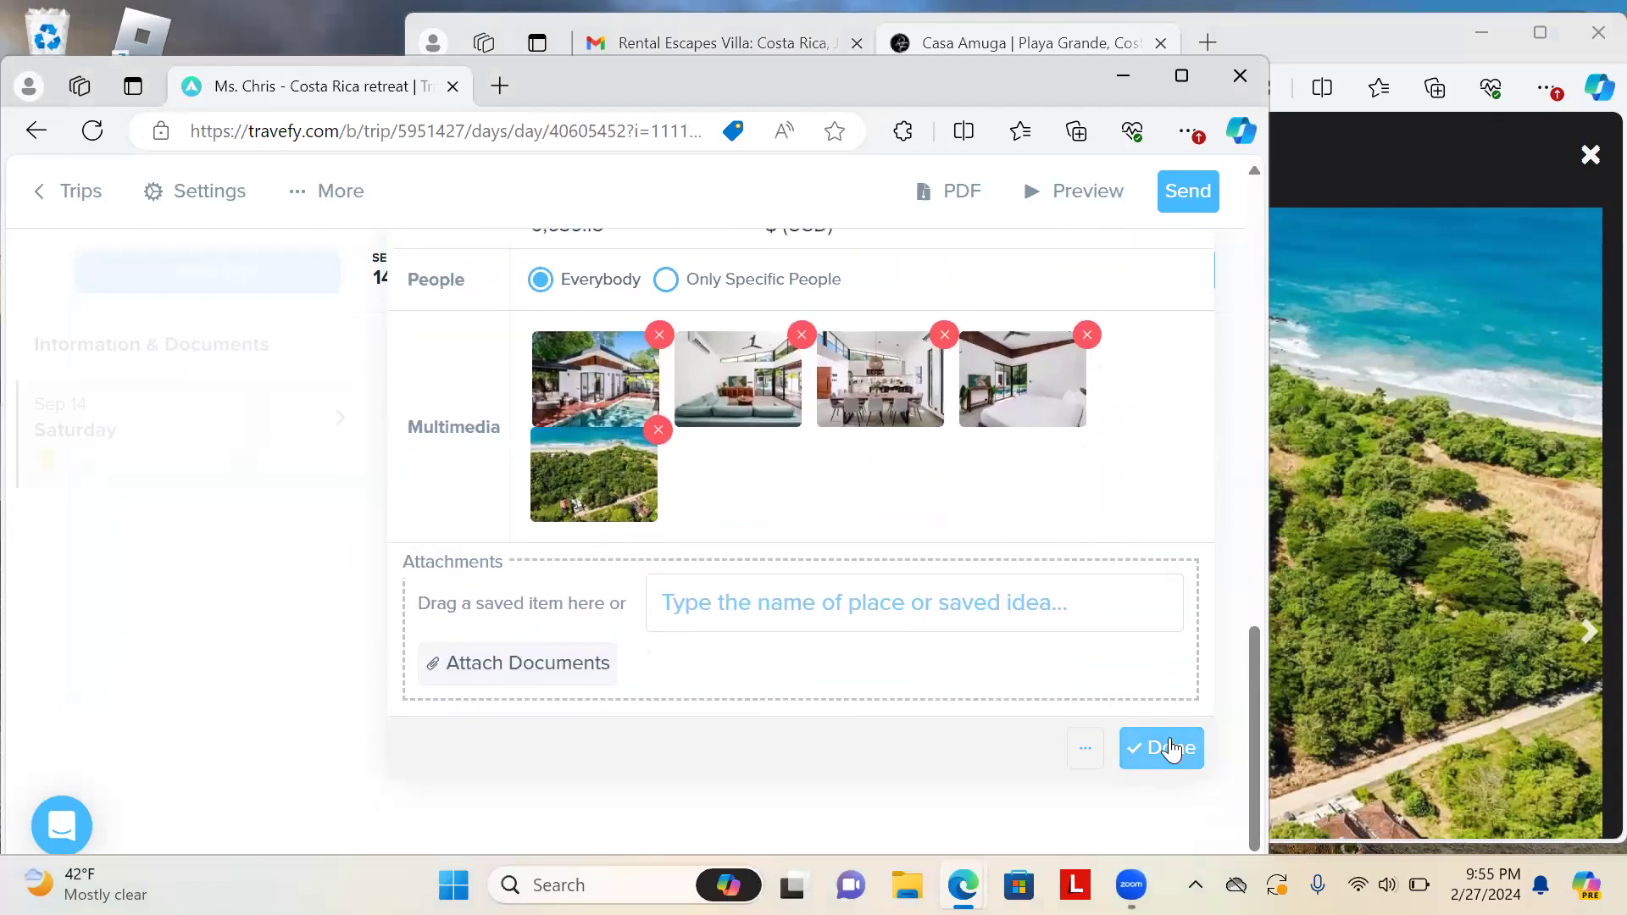
{"action": "scroll", "coordinate": [1156, 527], "scroll_direction": "up", "scroll_amount": 3}
{"action": "scroll", "coordinate": [1157, 527], "scroll_direction": "up", "scroll_amount": 3}
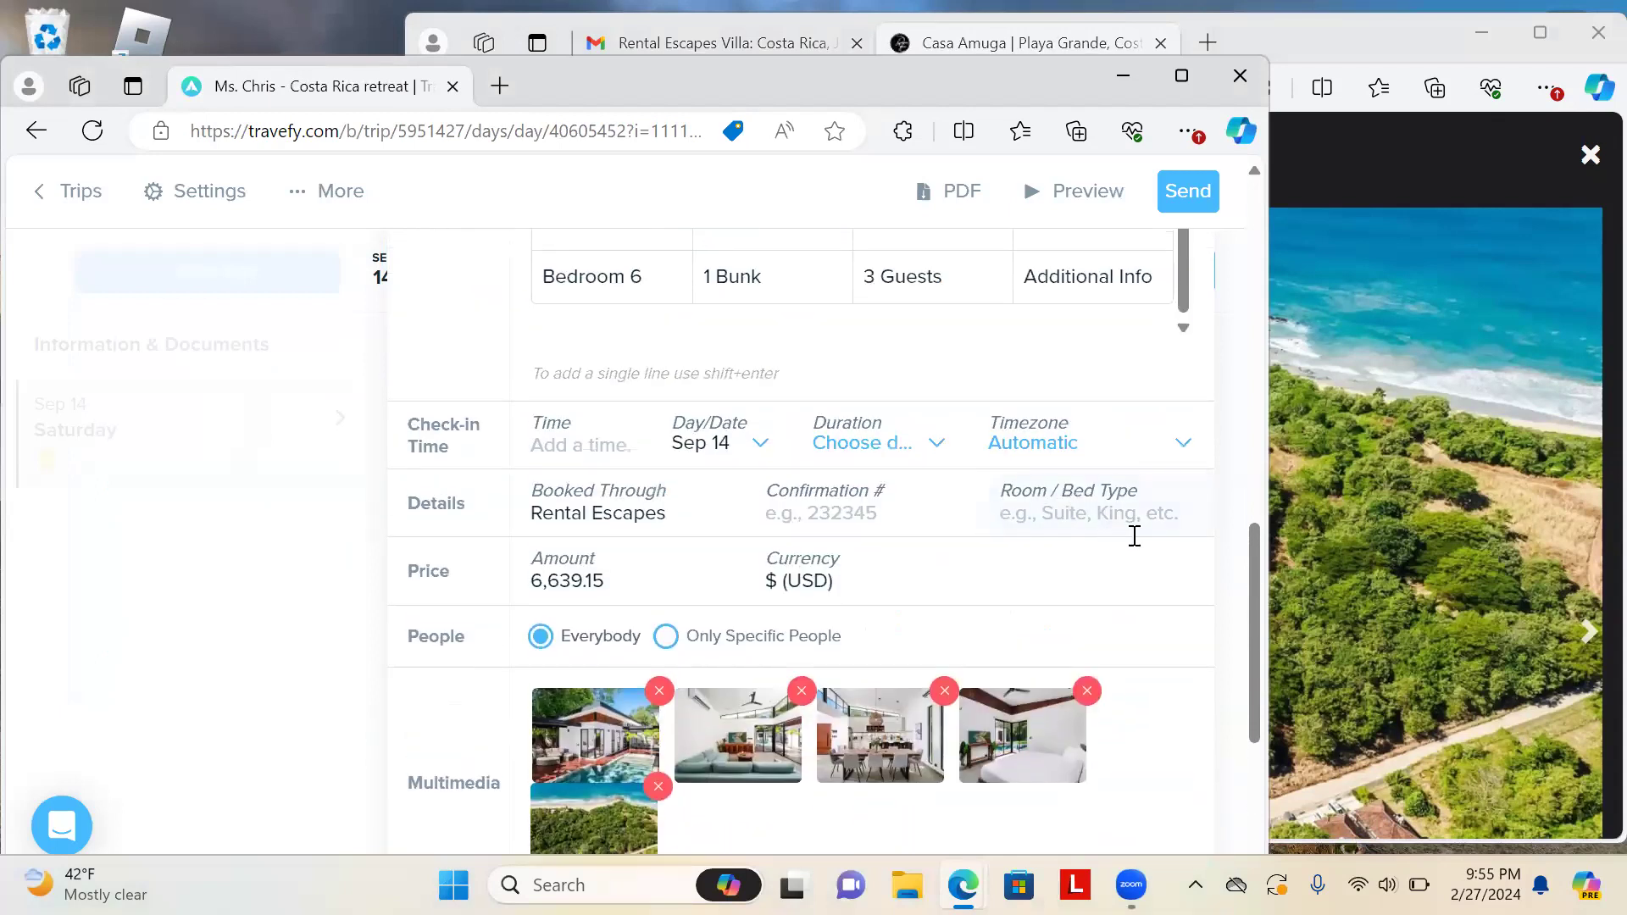
{"action": "scroll", "coordinate": [1148, 526], "scroll_direction": "up", "scroll_amount": 2}
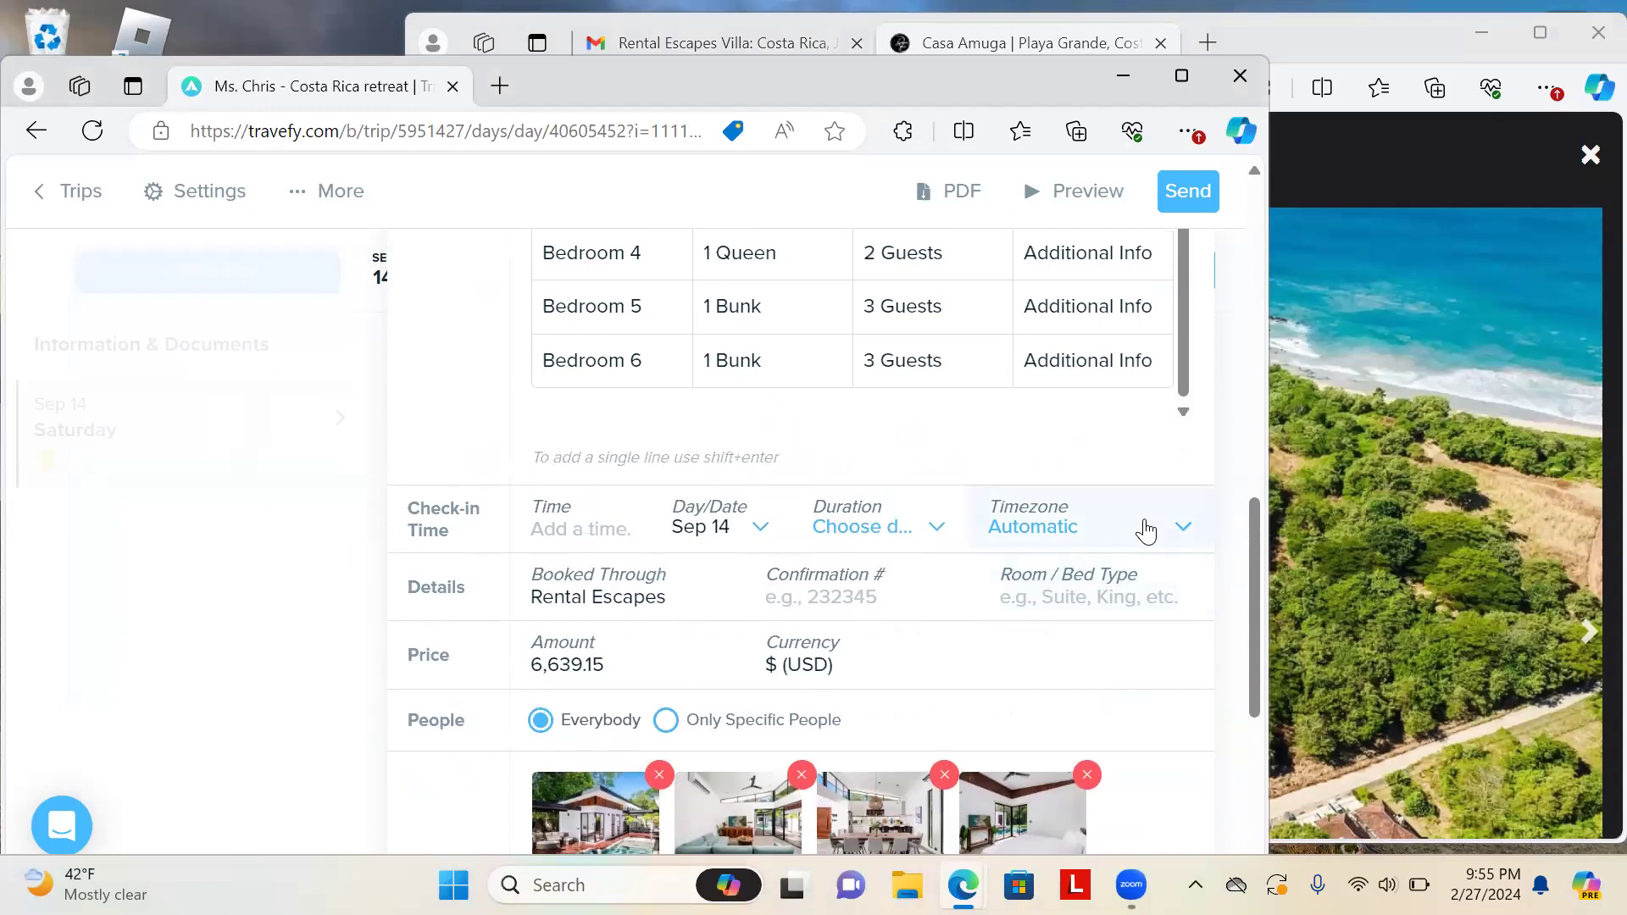
{"action": "scroll", "coordinate": [1146, 530], "scroll_direction": "up", "scroll_amount": 3}
{"action": "scroll", "coordinate": [1146, 520], "scroll_direction": "up", "scroll_amount": 5}
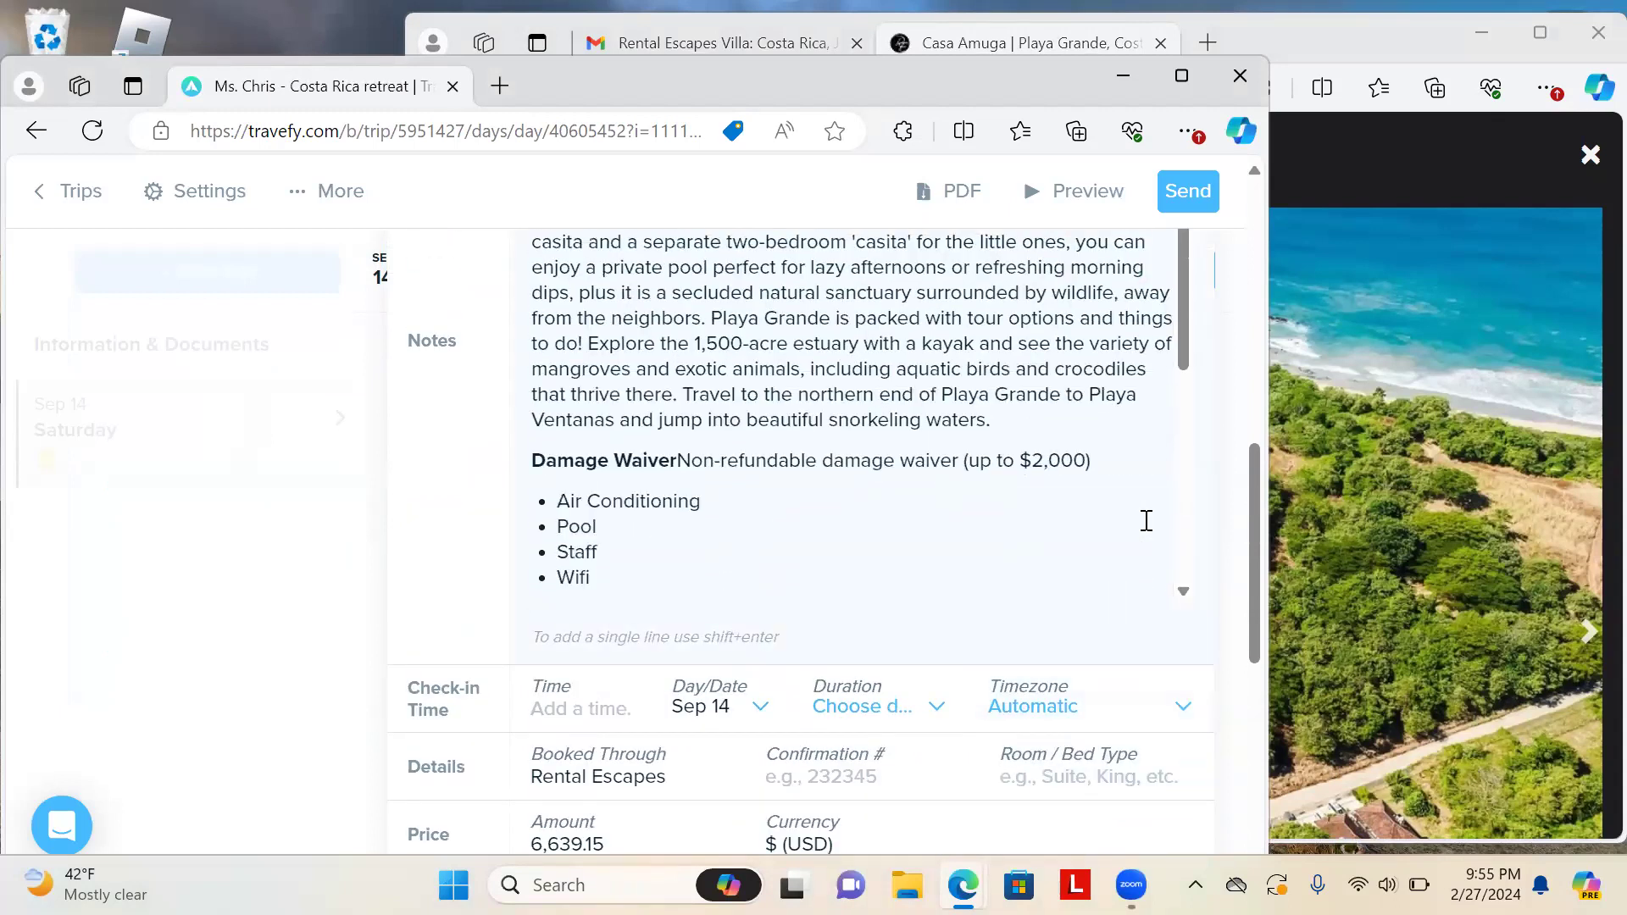
{"action": "scroll", "coordinate": [1146, 521], "scroll_direction": "up", "scroll_amount": 4}
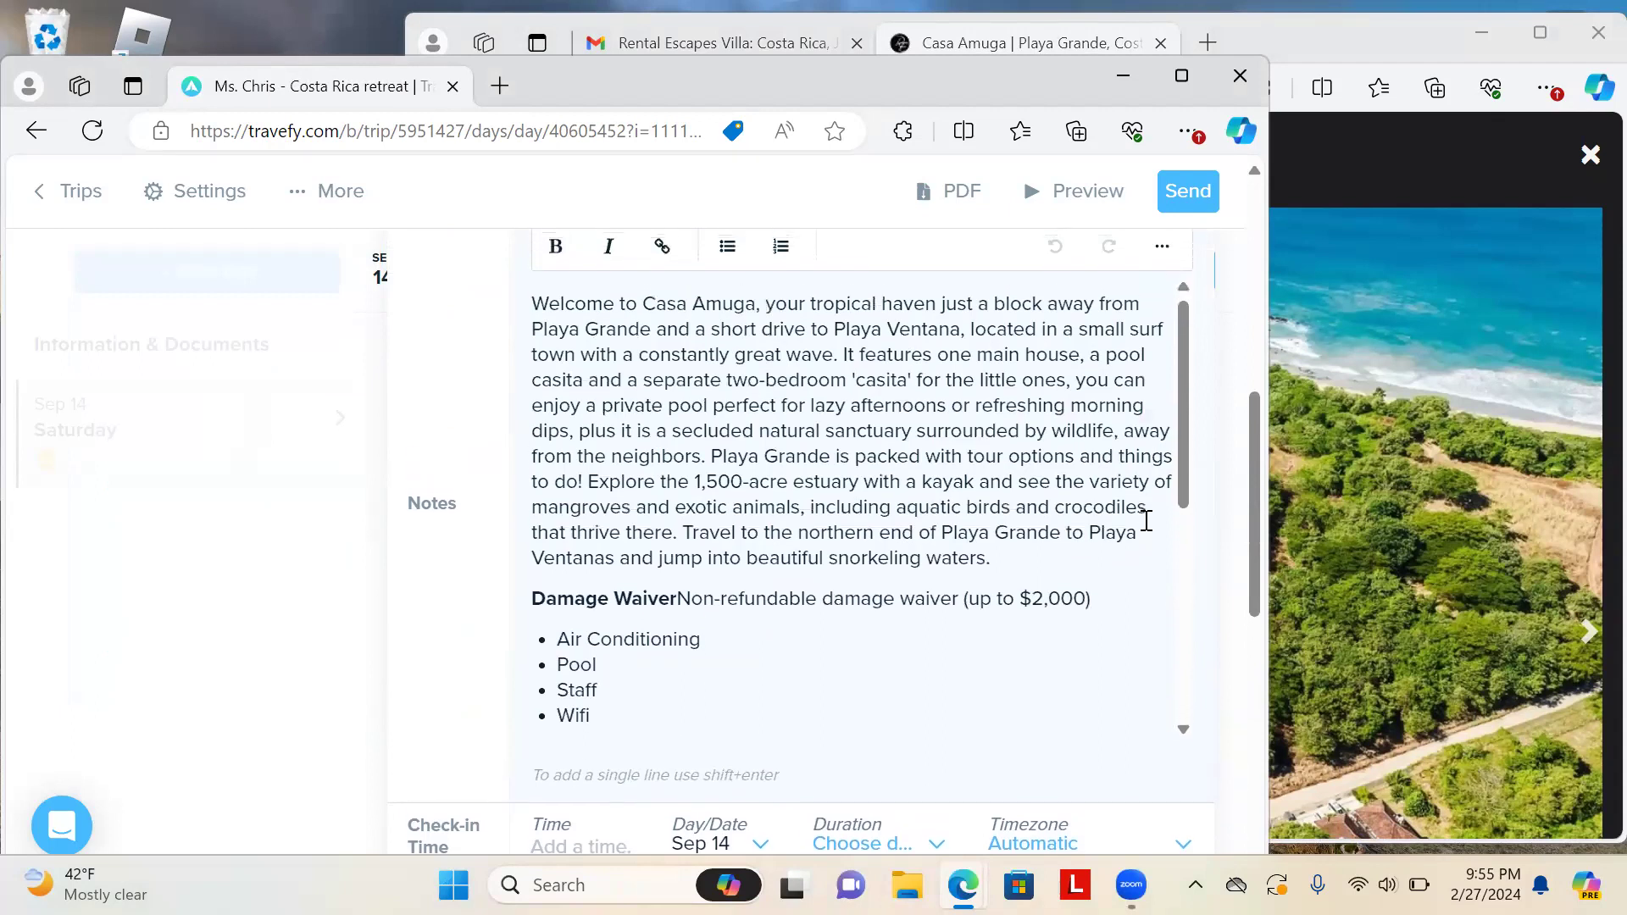
{"action": "scroll", "coordinate": [1146, 520], "scroll_direction": "up", "scroll_amount": 2}
{"action": "scroll", "coordinate": [1147, 520], "scroll_direction": "down", "scroll_amount": 6}
{"action": "scroll", "coordinate": [1147, 521], "scroll_direction": "down", "scroll_amount": 4}
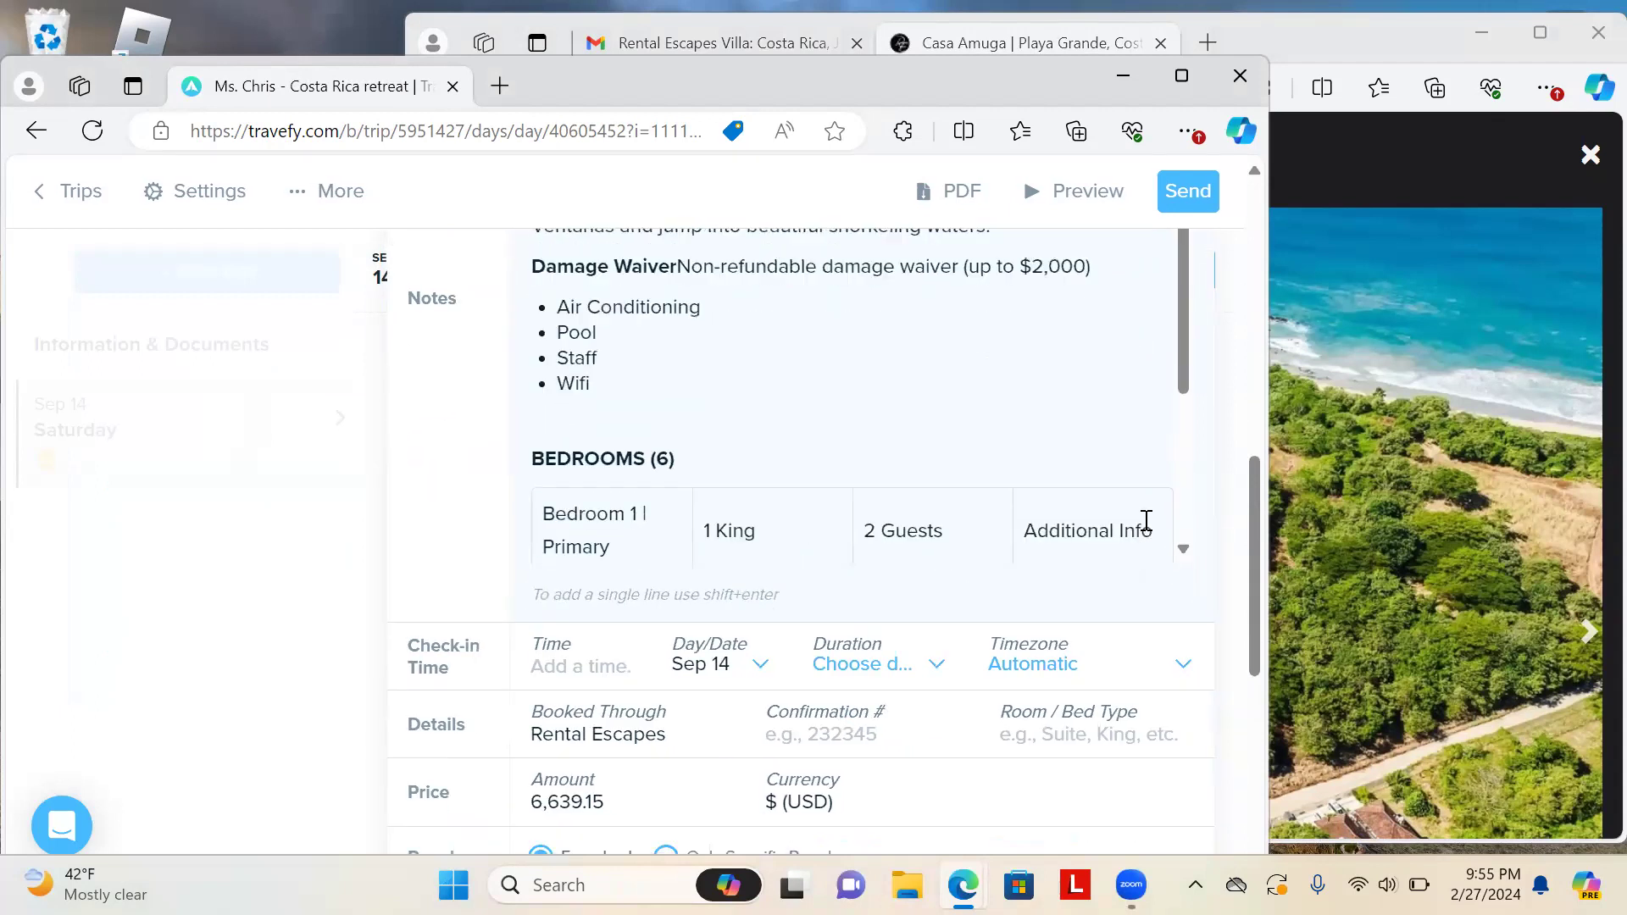
{"action": "scroll", "coordinate": [1221, 610], "scroll_direction": "down", "scroll_amount": 7}
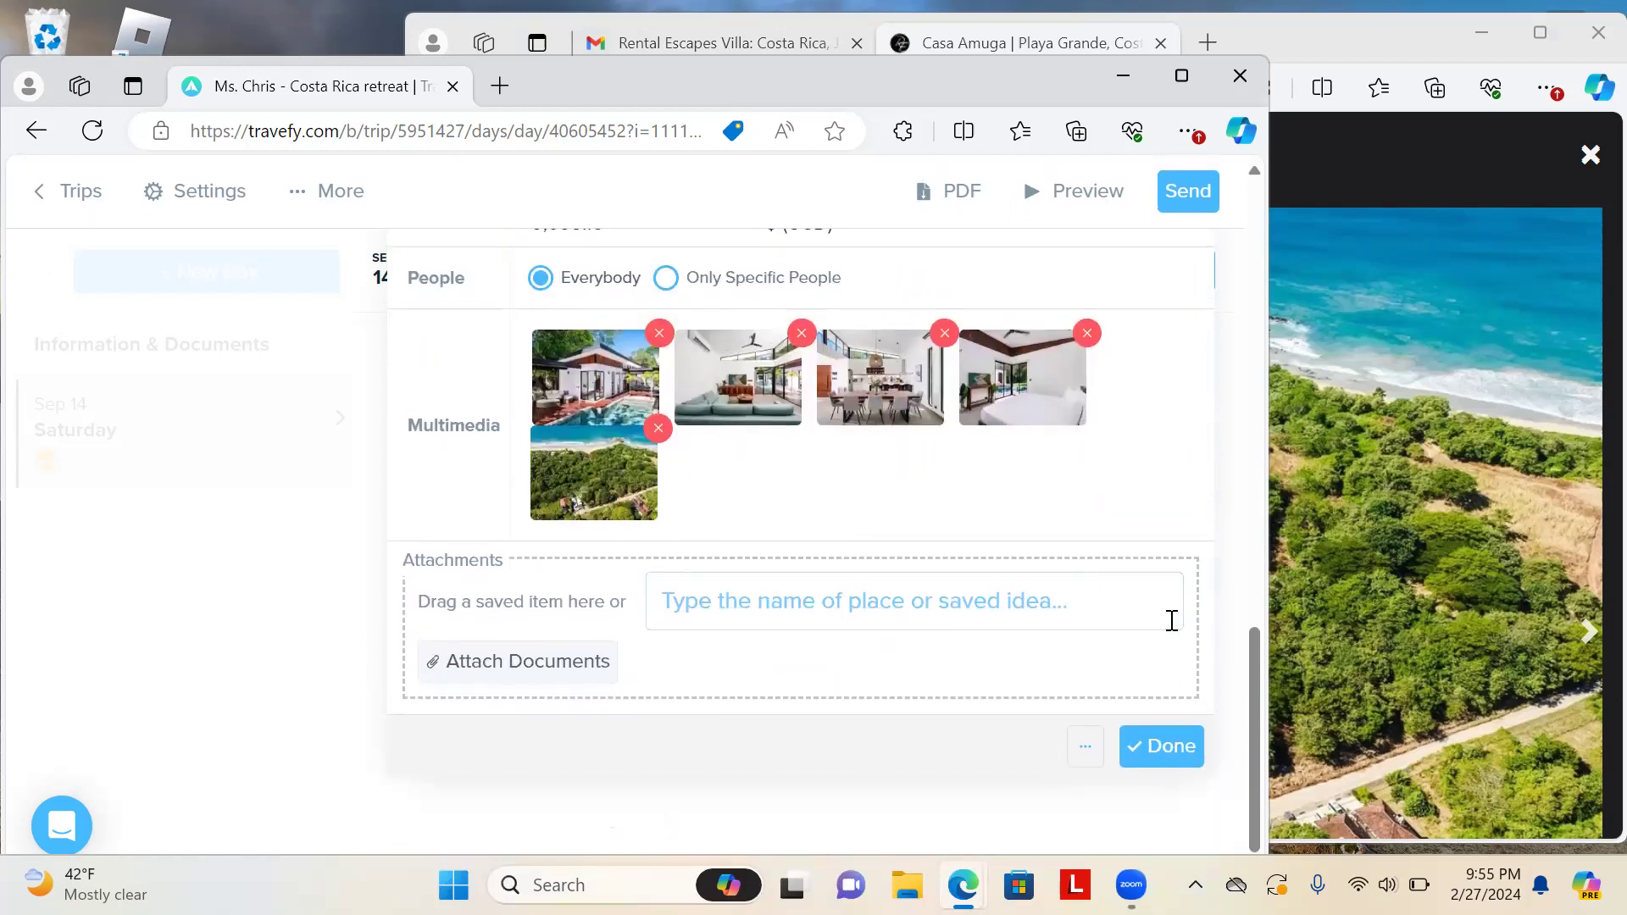
Finish editing the Casa Amuga lodging and check the saved entry under Saturday, Sep 14, from description to photos
{"action": "left_click", "coordinate": [1158, 747]}
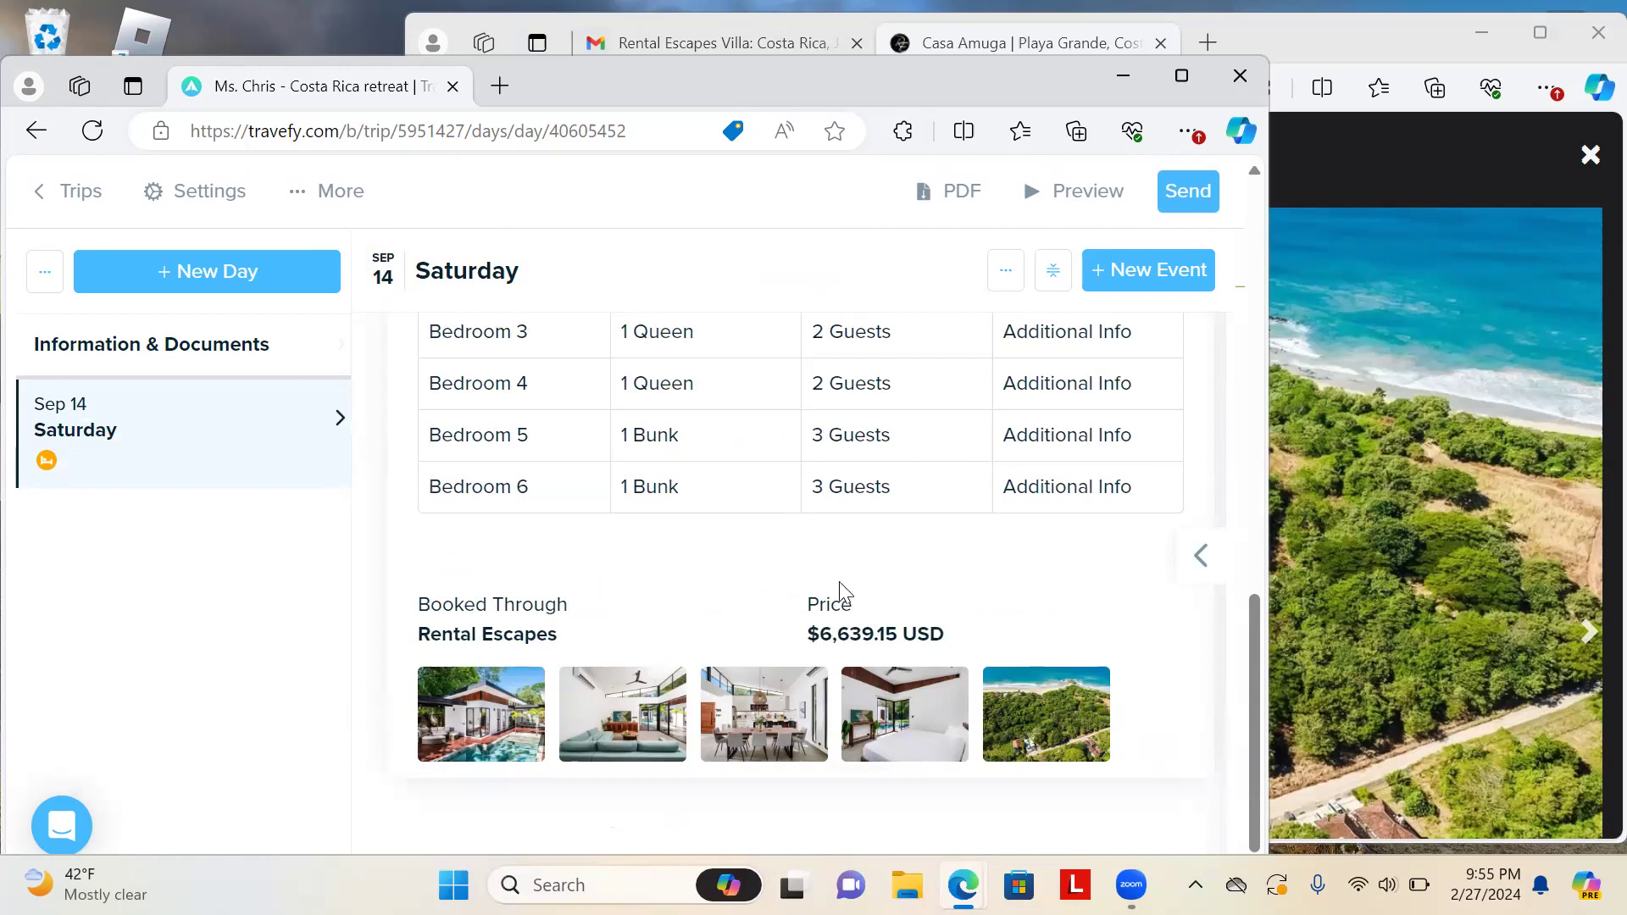
{"action": "scroll", "coordinate": [787, 559], "scroll_direction": "up", "scroll_amount": 5}
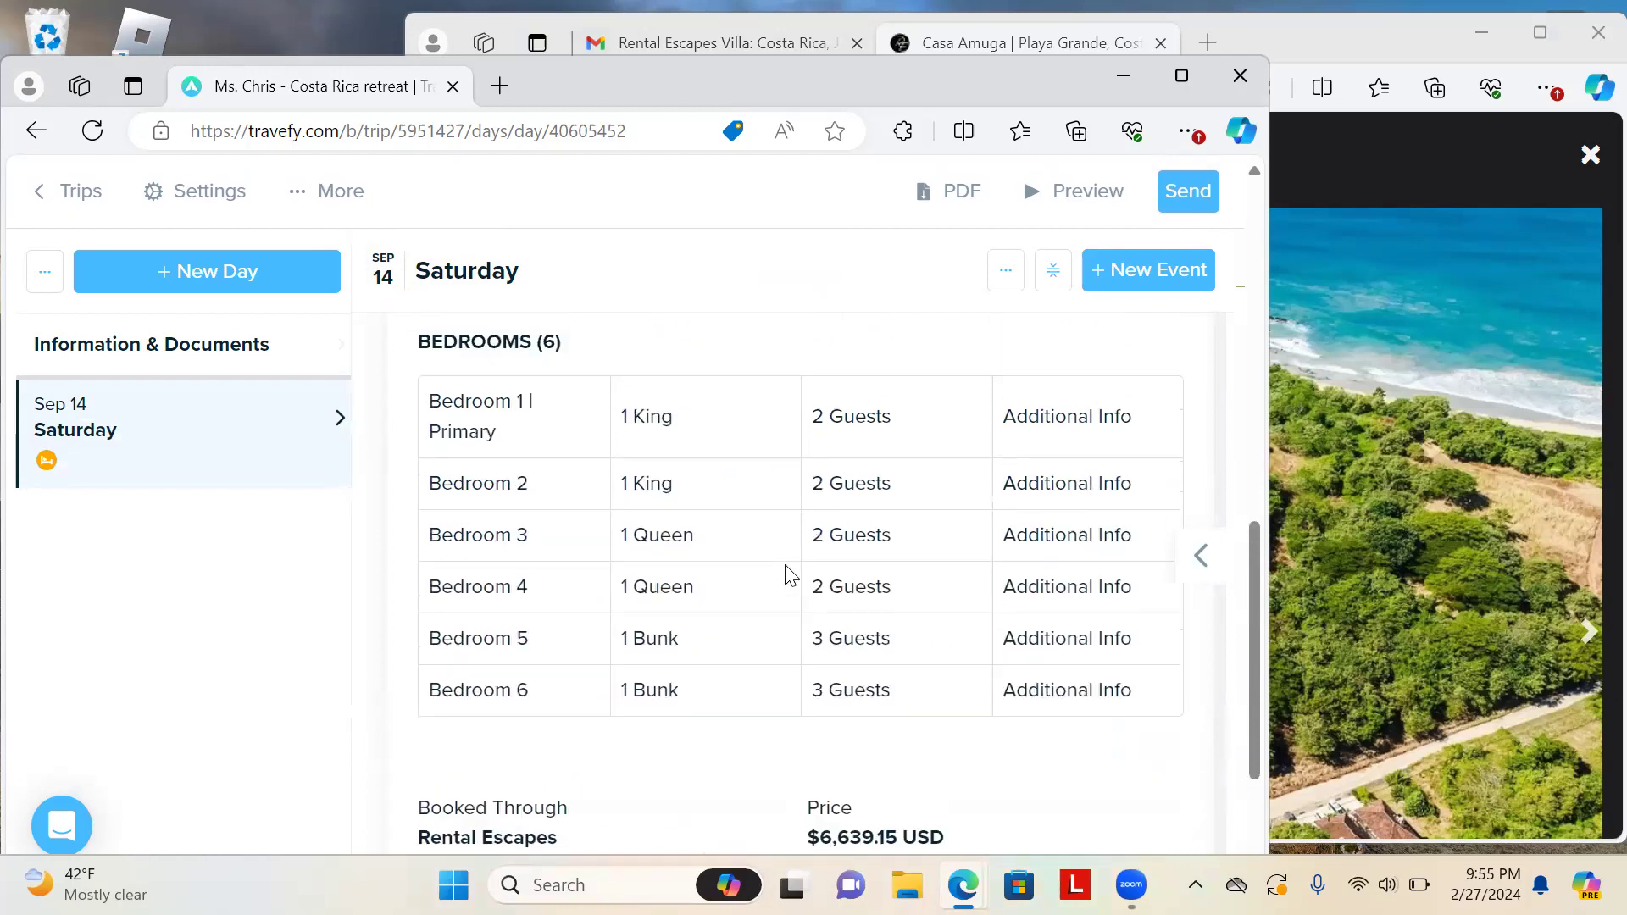
{"action": "scroll", "coordinate": [786, 574], "scroll_direction": "up", "scroll_amount": 1}
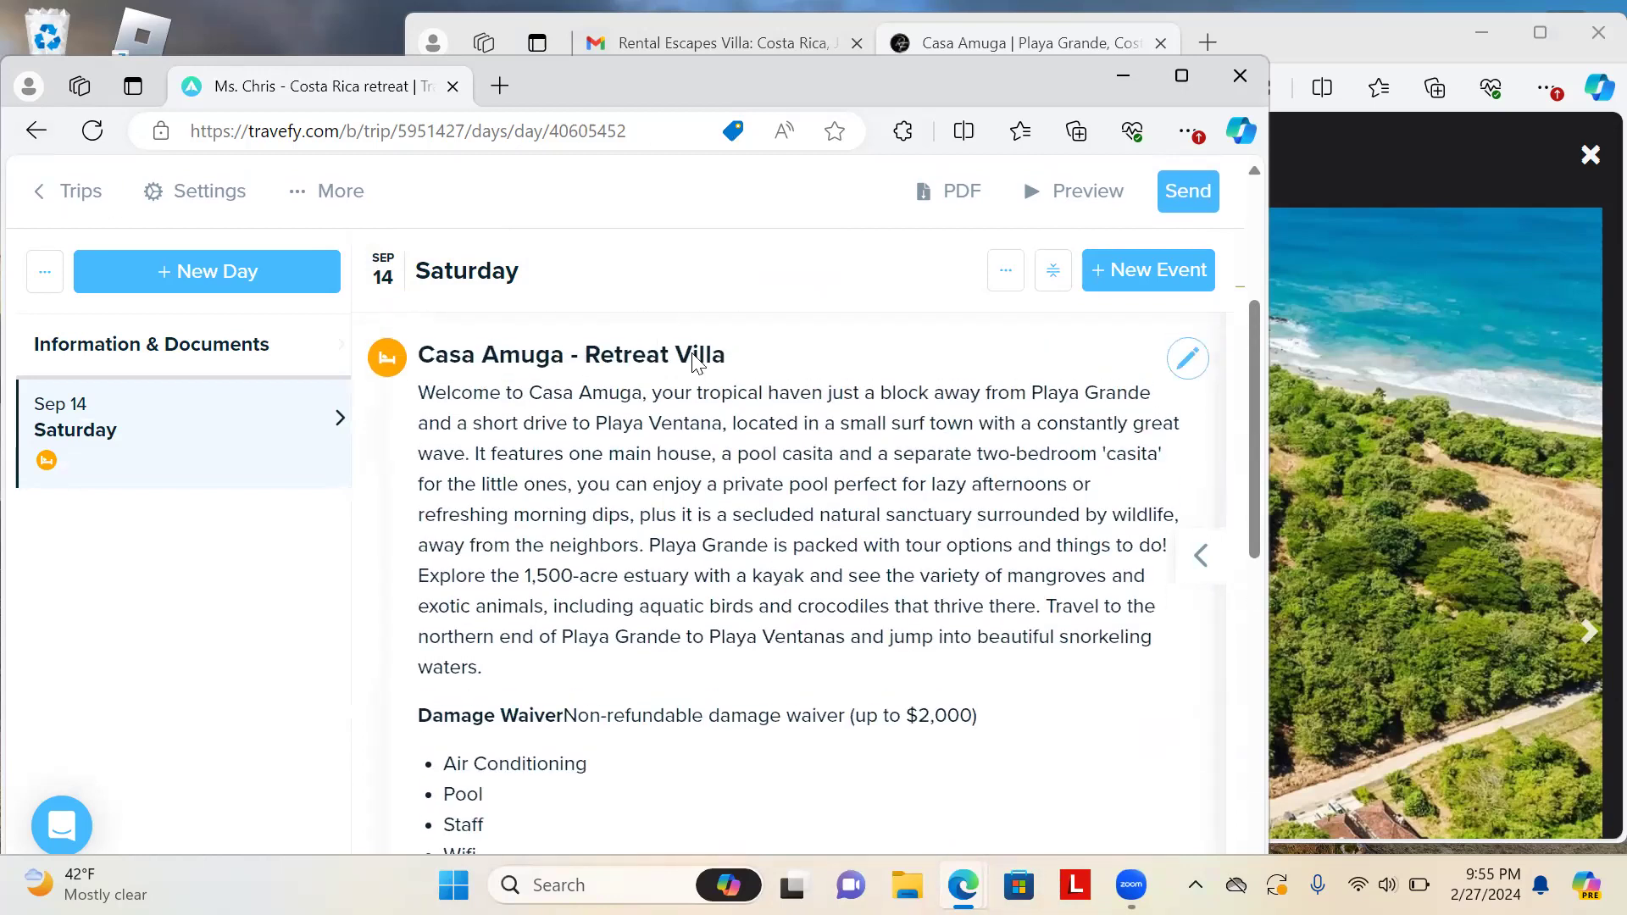
{"action": "scroll", "coordinate": [197, 472], "scroll_direction": "up", "scroll_amount": 4}
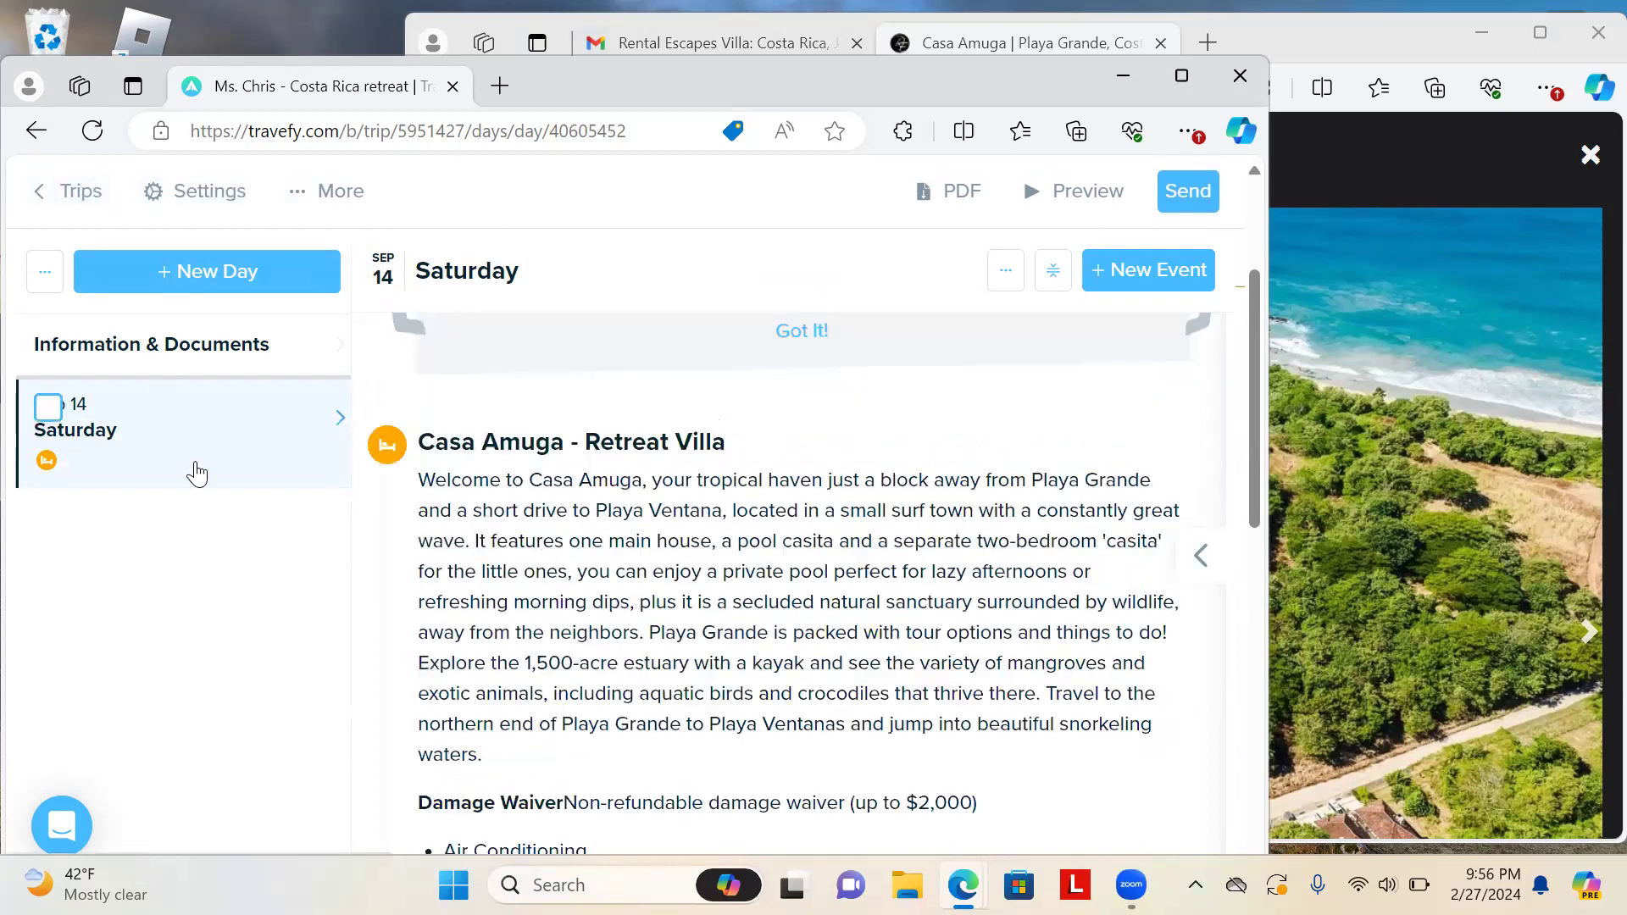
{"action": "scroll", "coordinate": [197, 472], "scroll_direction": "down", "scroll_amount": 8}
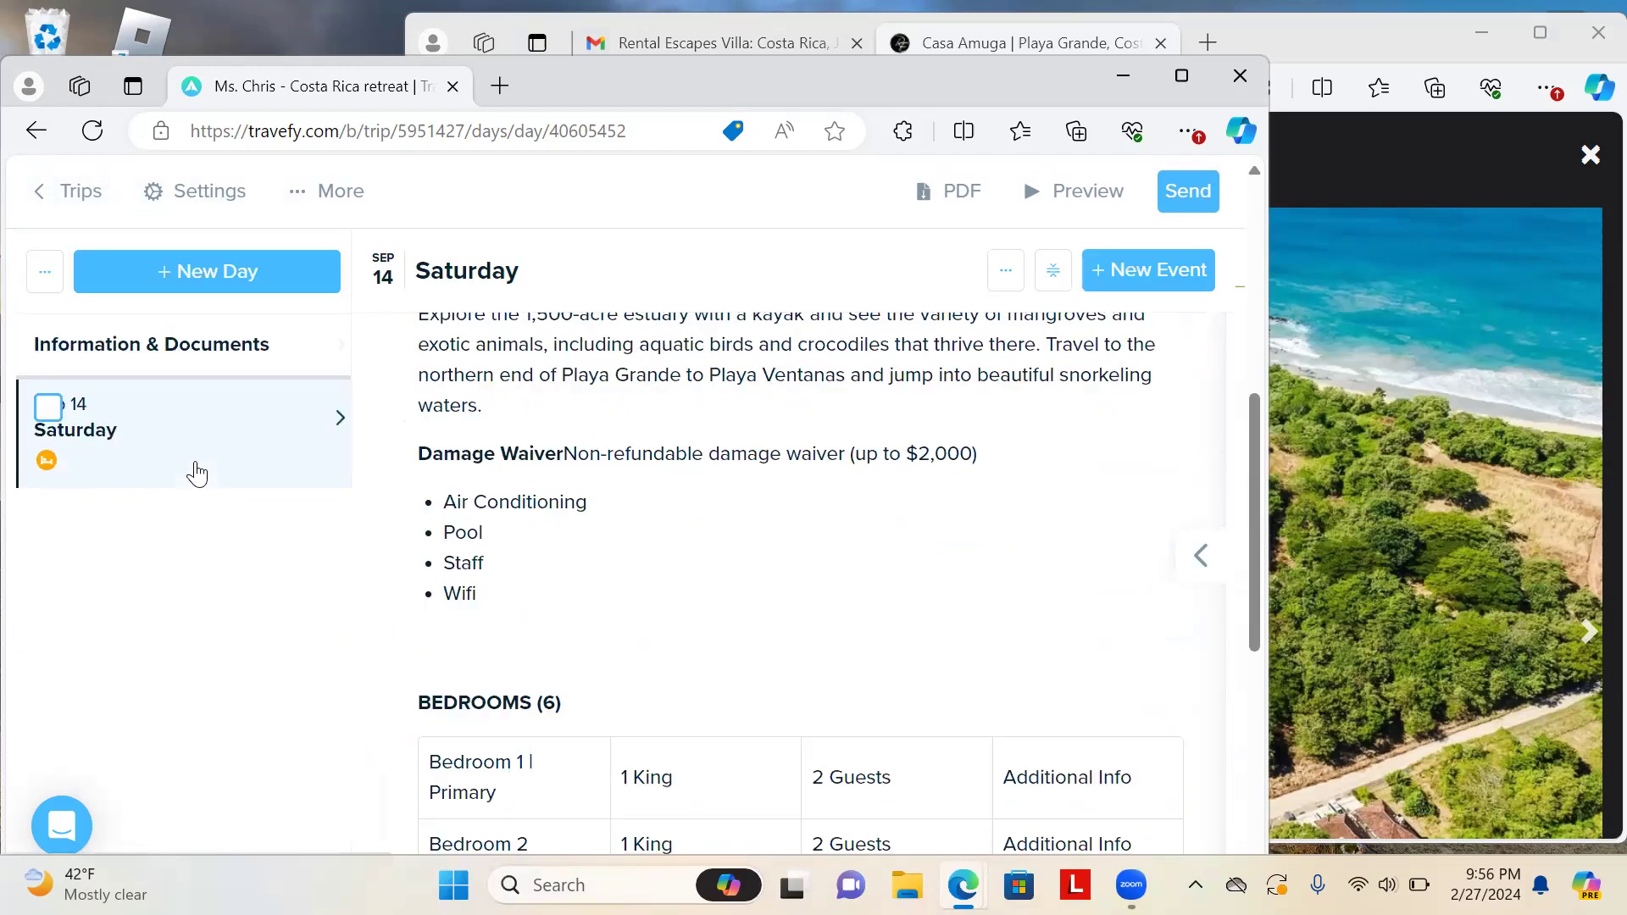
{"action": "scroll", "coordinate": [196, 472], "scroll_direction": "down", "scroll_amount": 4}
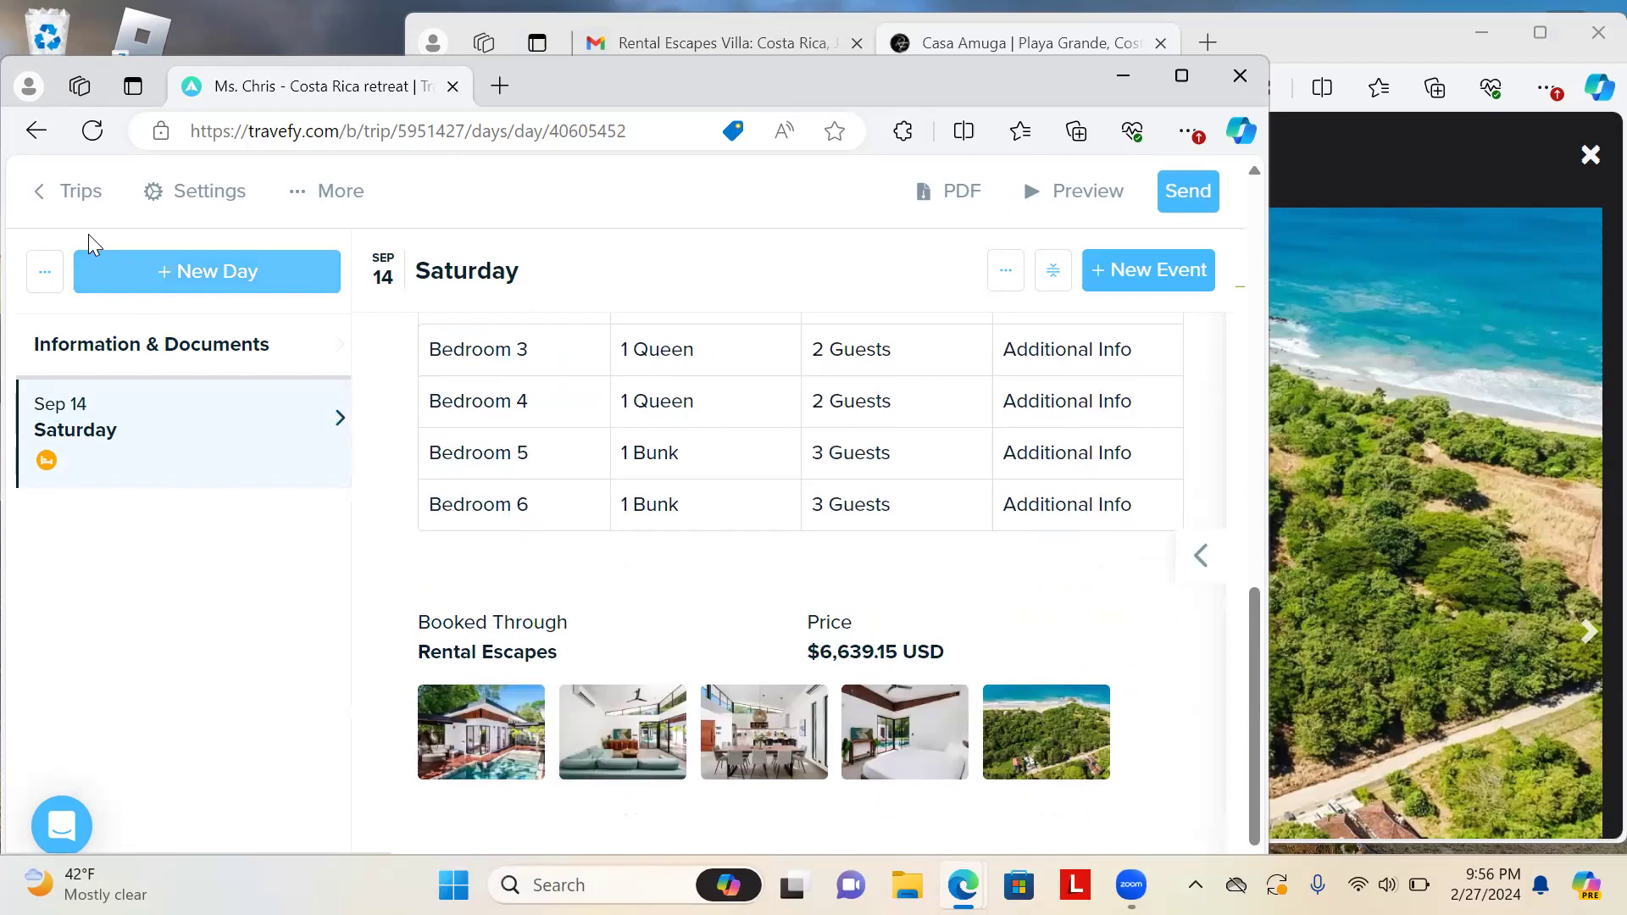
Return to the trips list and reopen the Costa Rica retreat trip for editing
{"action": "left_click", "coordinate": [78, 198]}
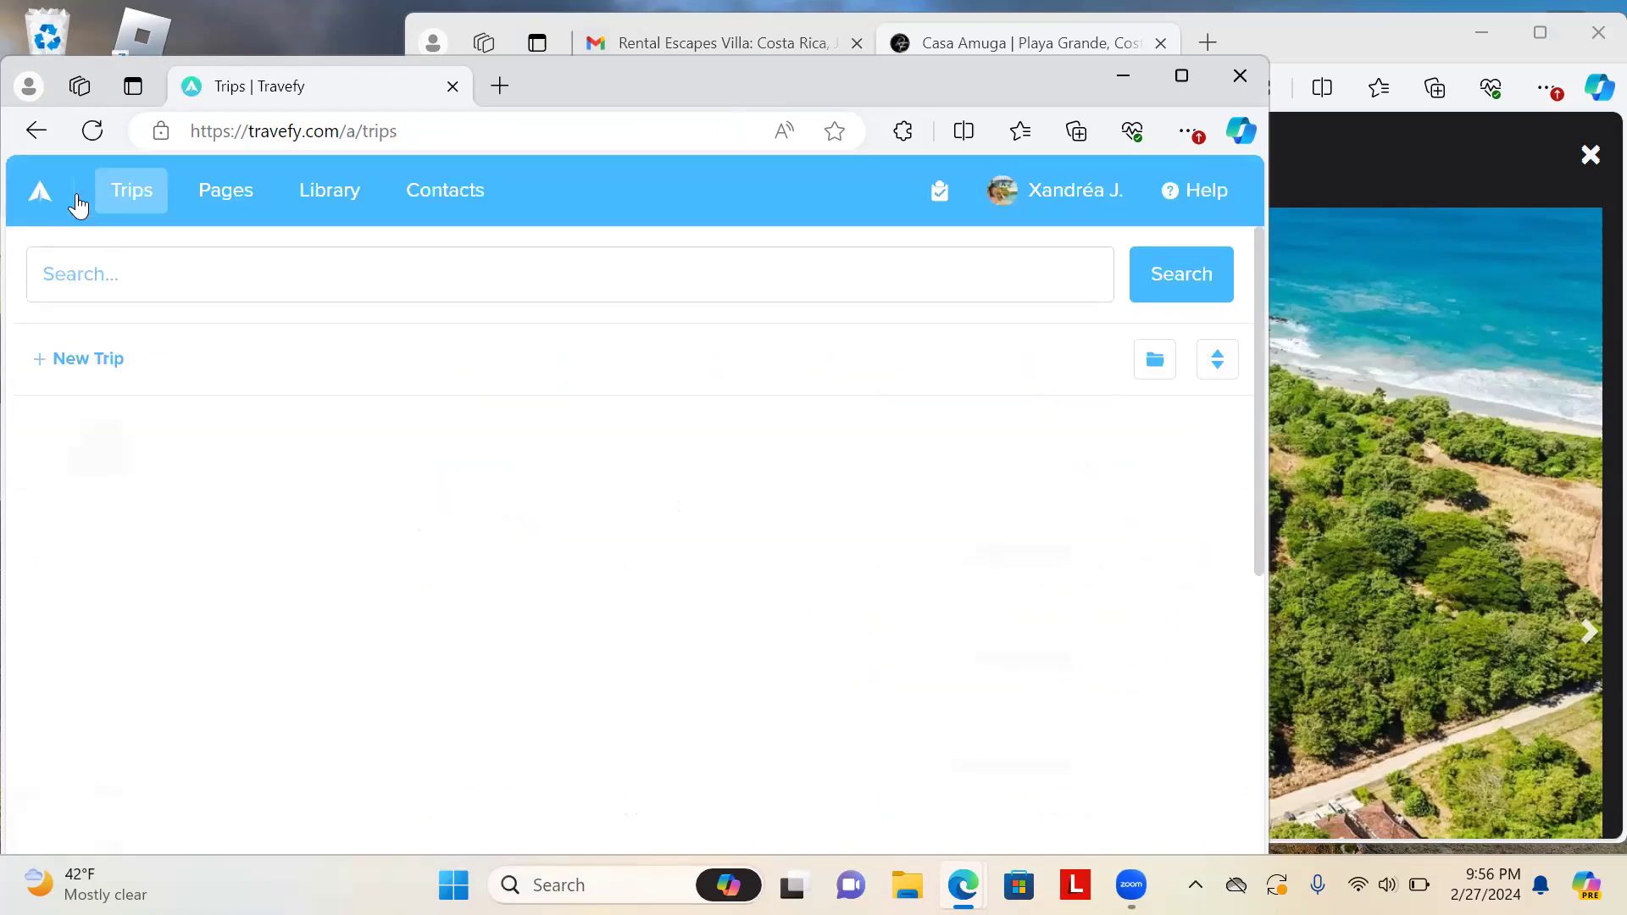
{"action": "left_click", "coordinate": [266, 458]}
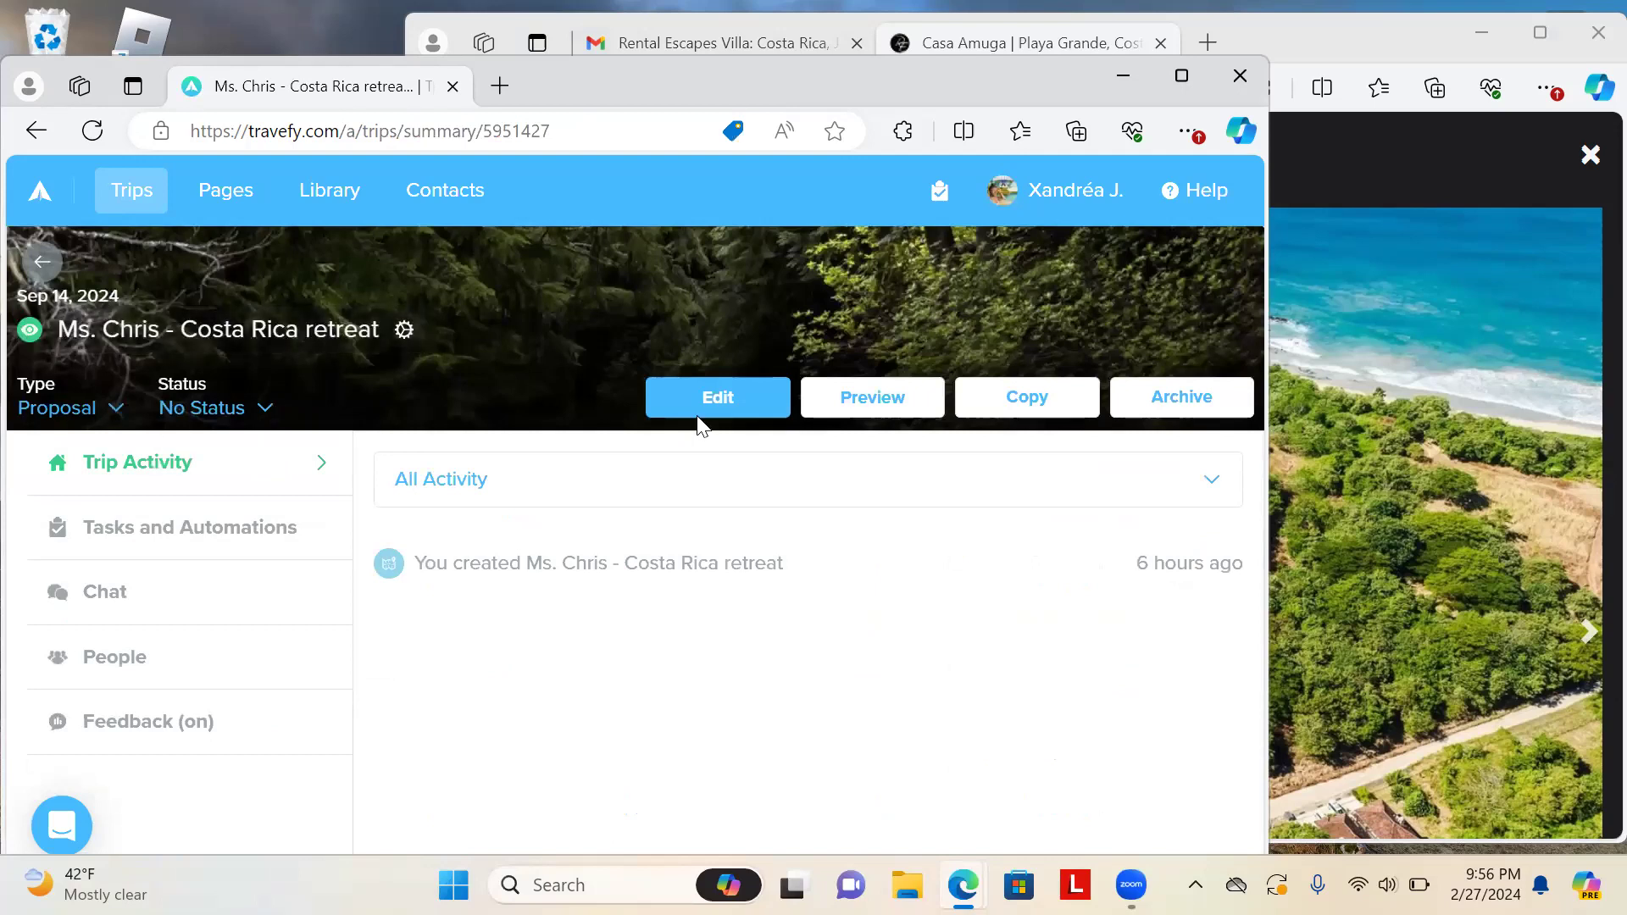
{"action": "left_click", "coordinate": [722, 400]}
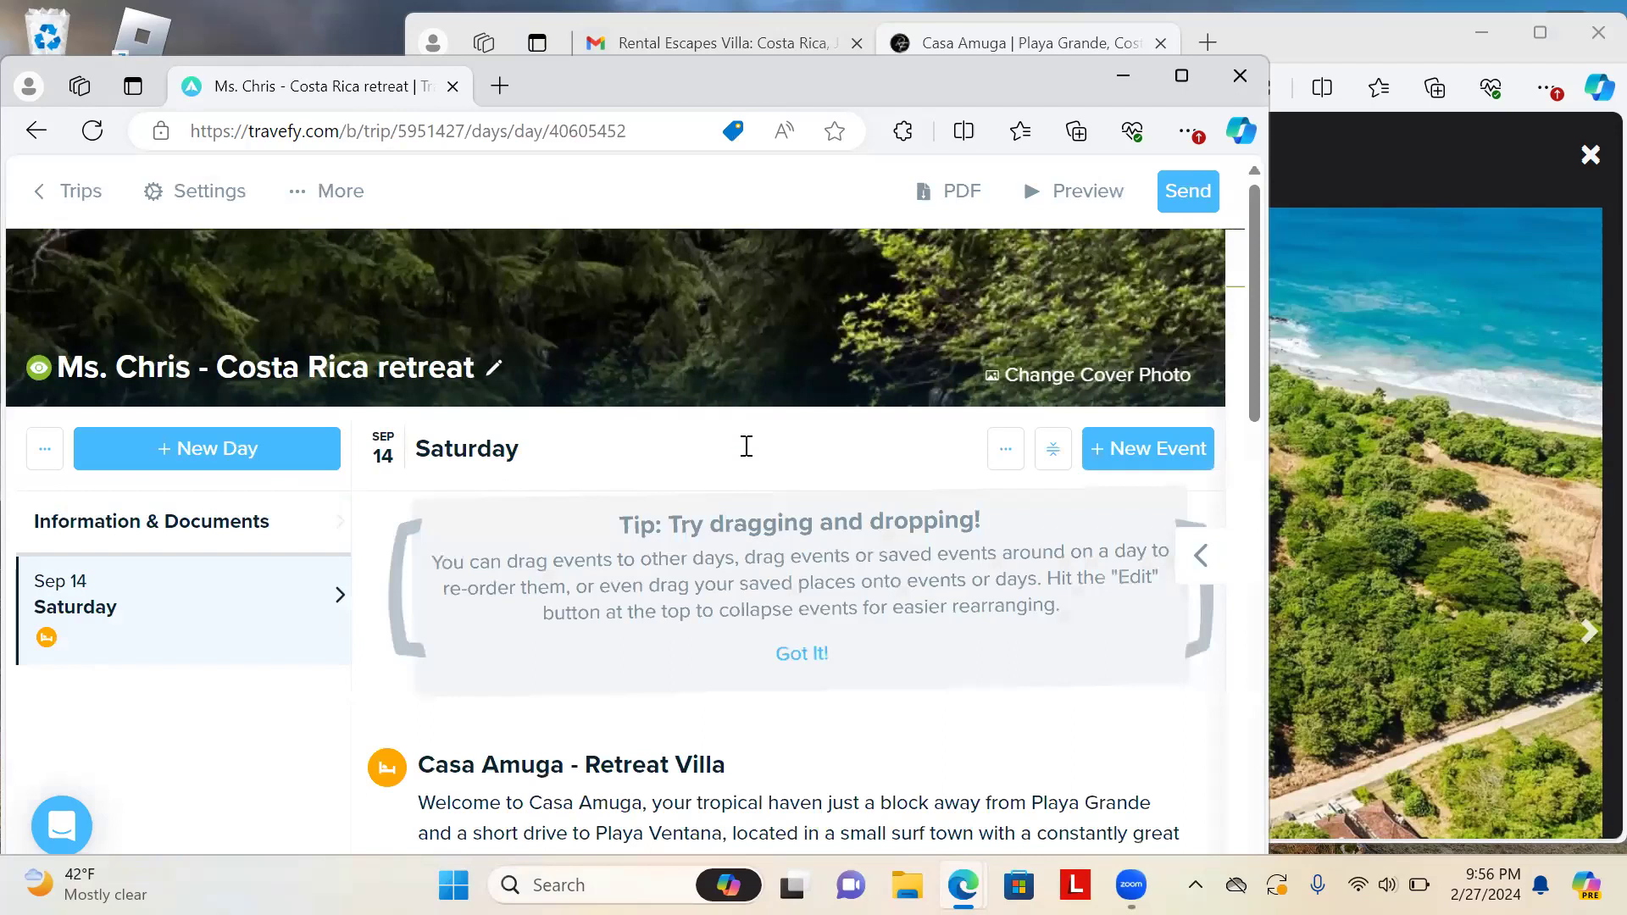
Open the Costa Rica retreat trip's details for editing, ready to enter its price
{"action": "left_click", "coordinate": [494, 369]}
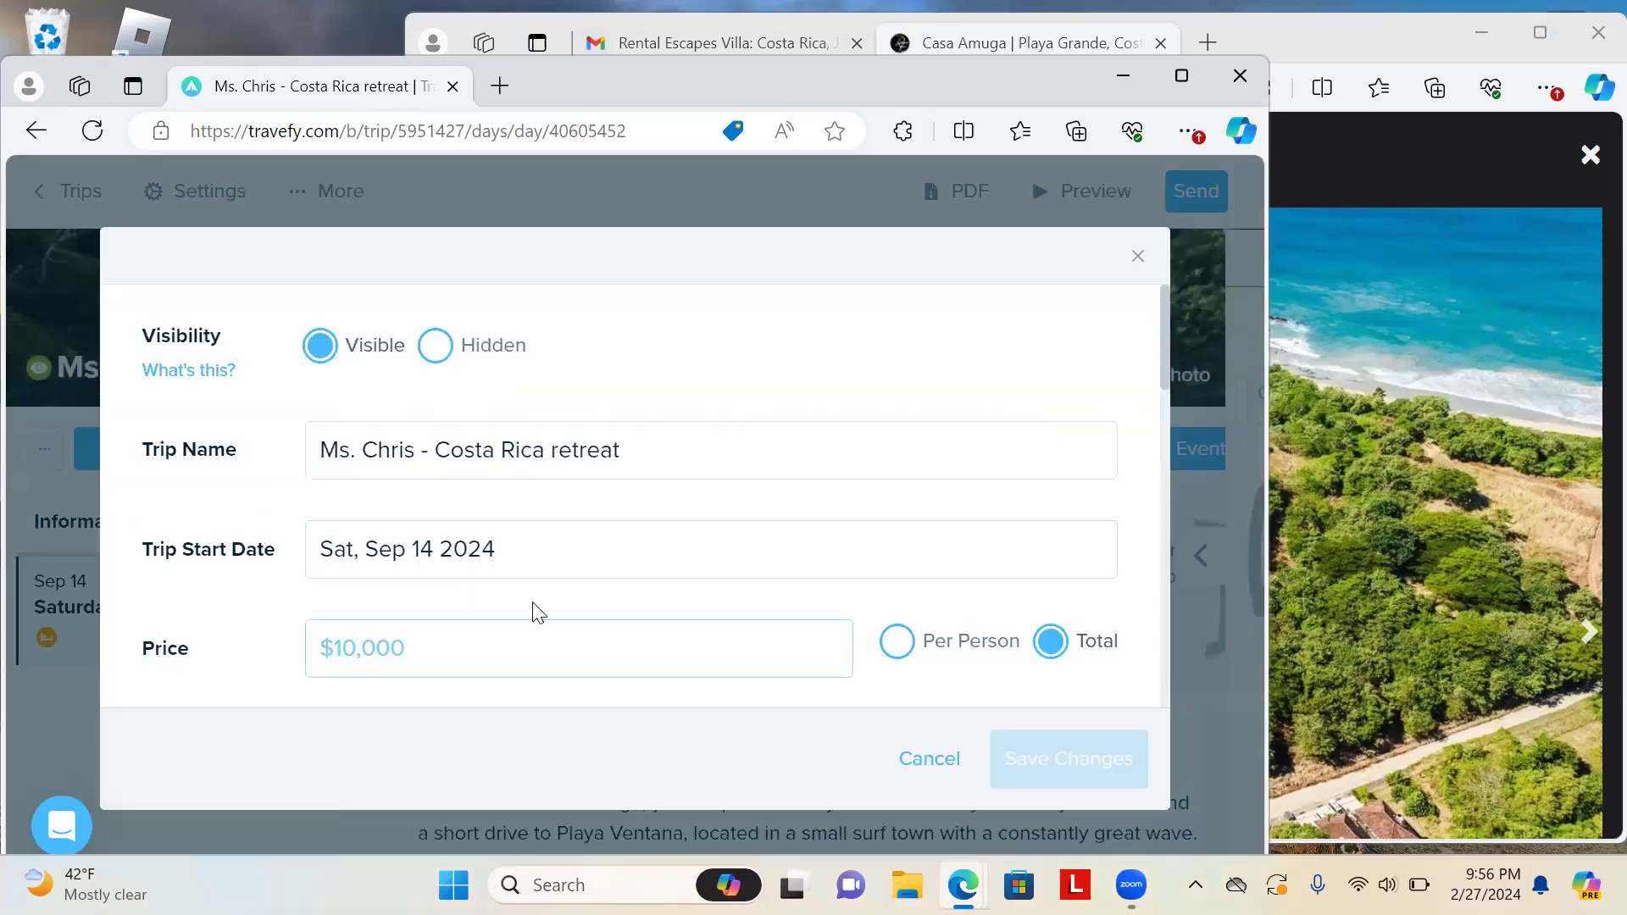
{"action": "left_click", "coordinate": [442, 643]}
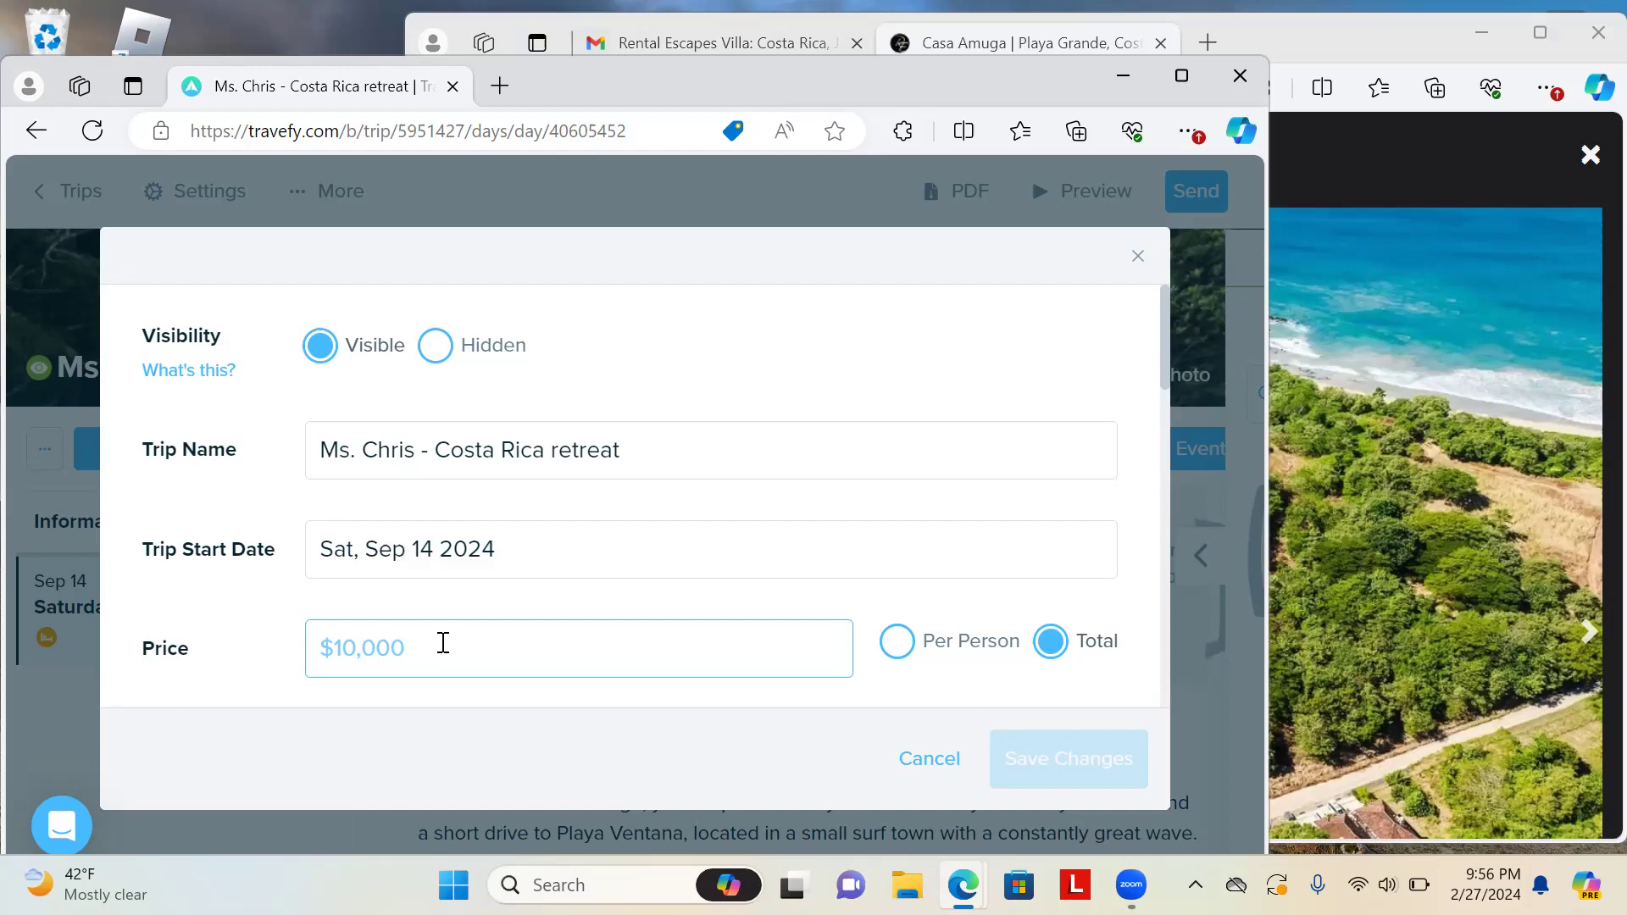
{"action": "type", "text": "8"}
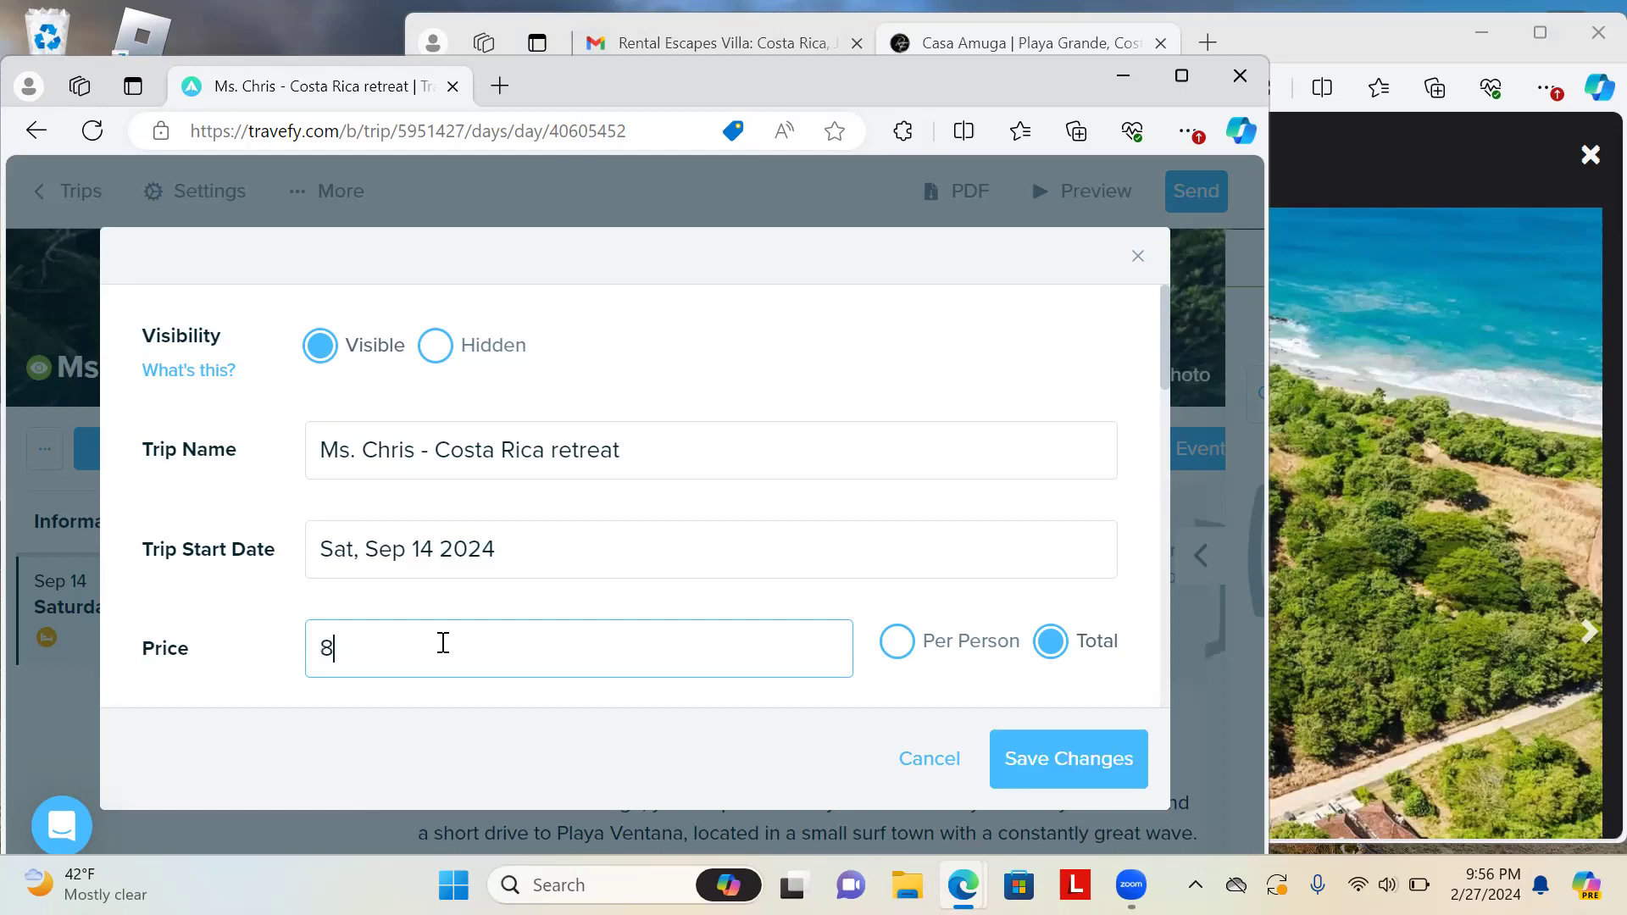
{"action": "type", "text": ",638.14"}
{"action": "left_click", "coordinate": [378, 649]}
{"action": "key", "text": "BackSpace"}
{"action": "left_click_drag", "start_coordinate": [391, 649], "coordinate": [339, 651]}
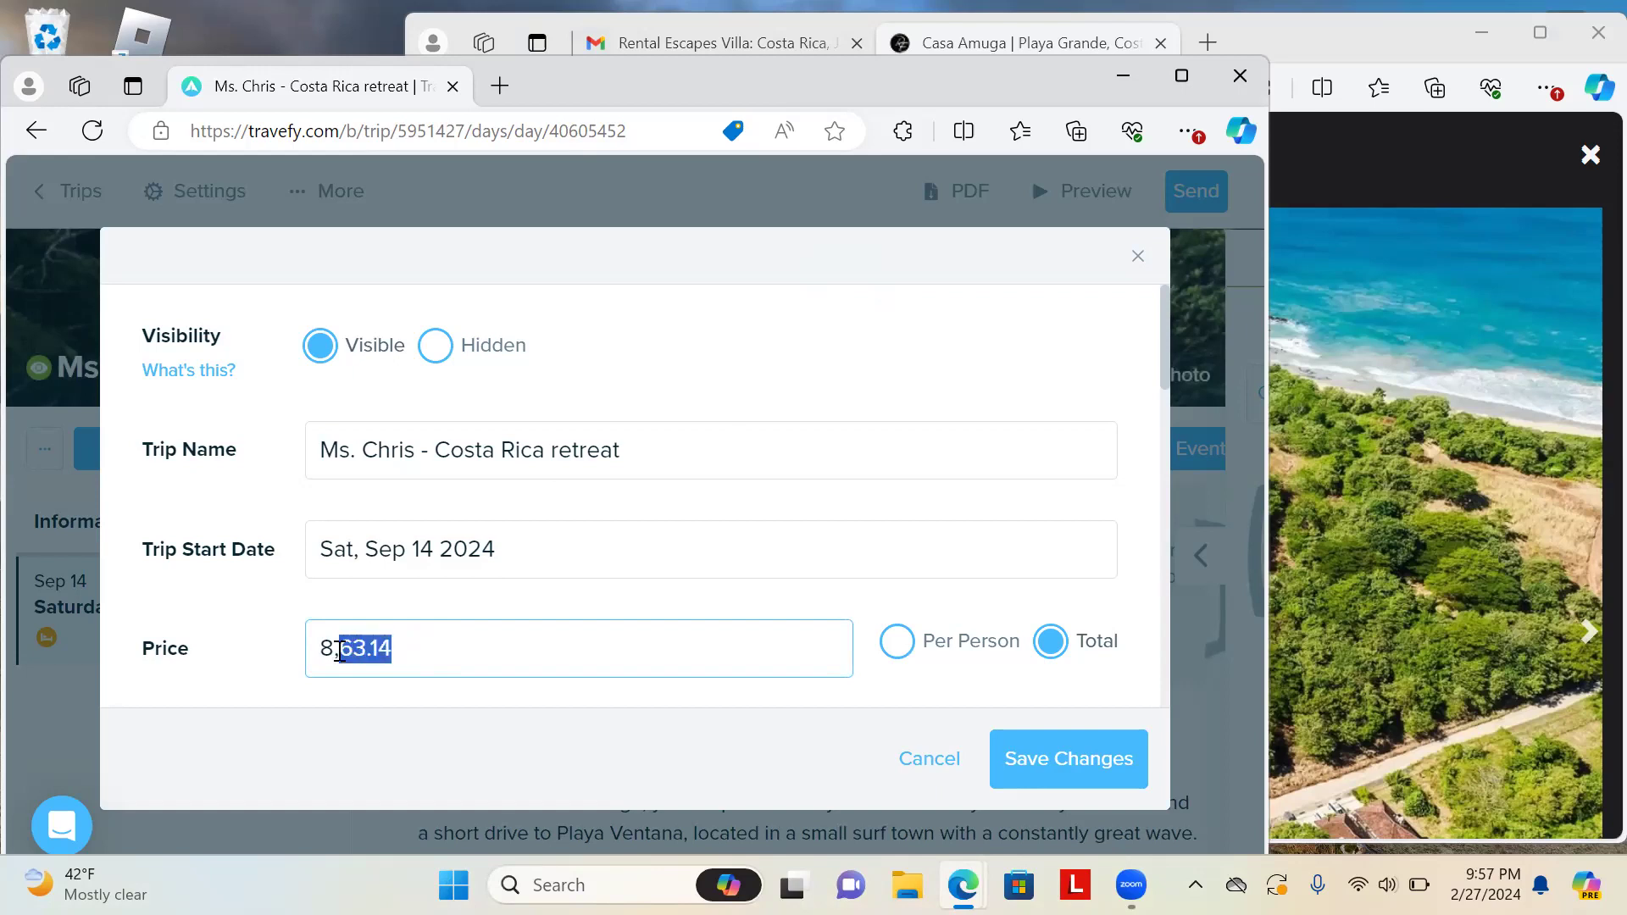
{"action": "key", "text": "BackSpace"}
{"action": "type", "text": "70"}
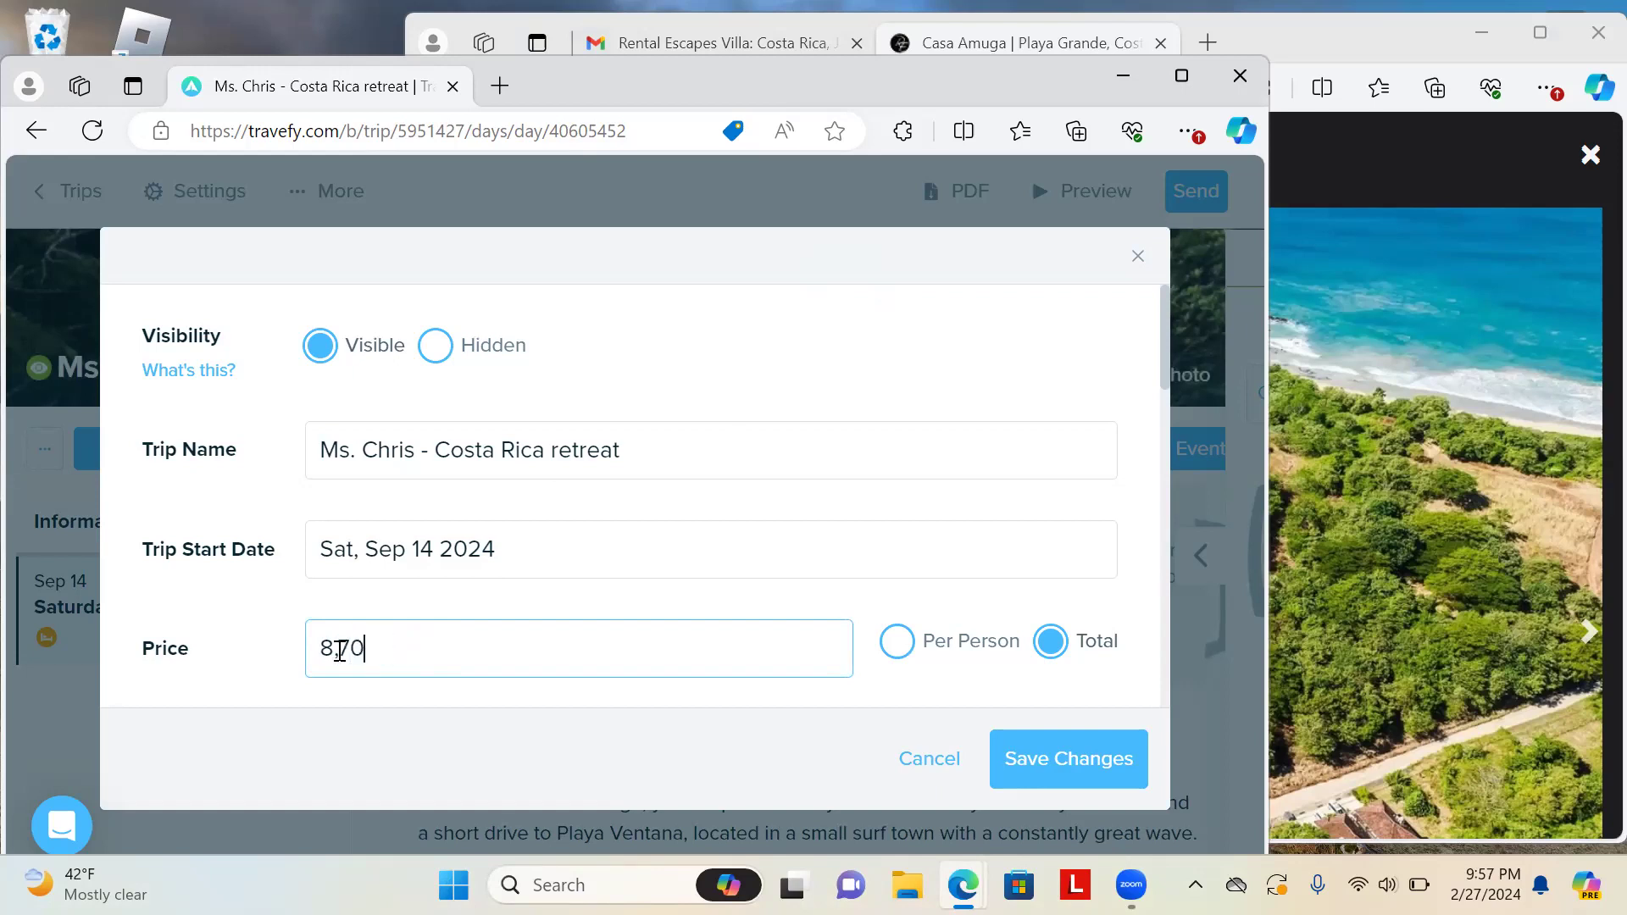
{"action": "type", "text": "0"}
{"action": "left_click_drag", "start_coordinate": [392, 646], "coordinate": [336, 650]}
{"action": "key", "text": "BackSpace"}
{"action": "type", "text": "78"}
{"action": "key", "text": "BackSpace"}
{"action": "type", "text": "0"}
Set the trip's total price text to "Starting At: $6,639.14"
{"action": "left_click", "coordinate": [319, 647]}
{"action": "type", "text": "$Starting At"}
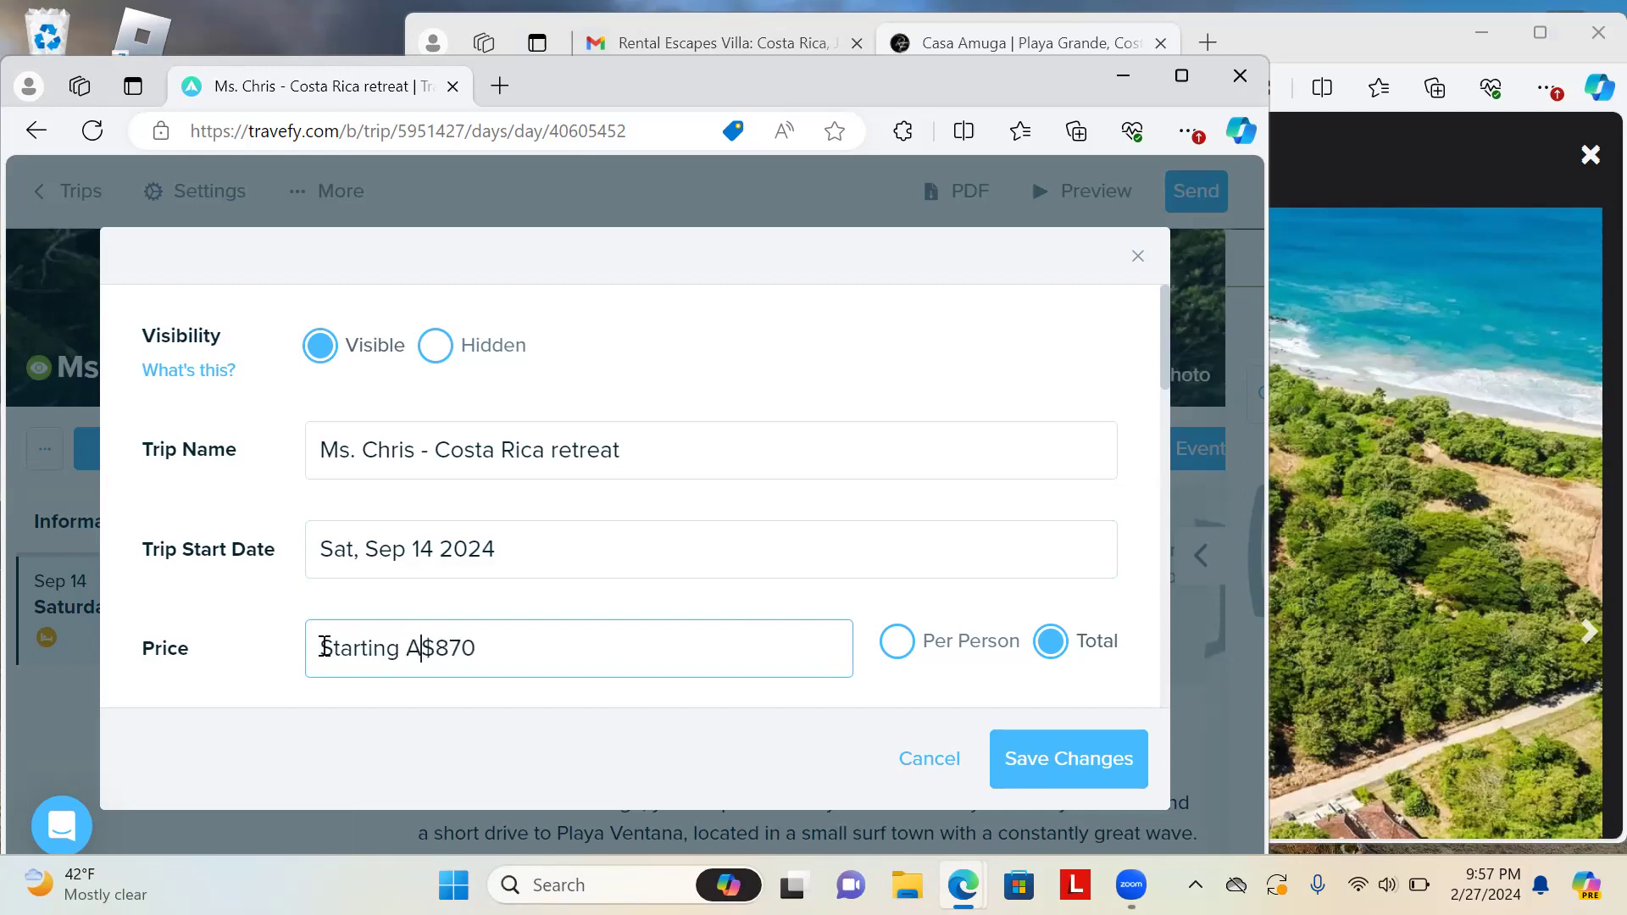
{"action": "type", "text": ":"}
{"action": "left_click", "coordinate": [514, 648]}
{"action": "key", "text": "BackSpace"}
{"action": "key", "text": "BackSpace"}
{"action": "key", "text": "BackSpace"}
{"action": "type", "text": "6"}
{"action": "type", "text": "."}
{"action": "key", "text": "BackSpace"}
{"action": "type", "text": ",639.14"}
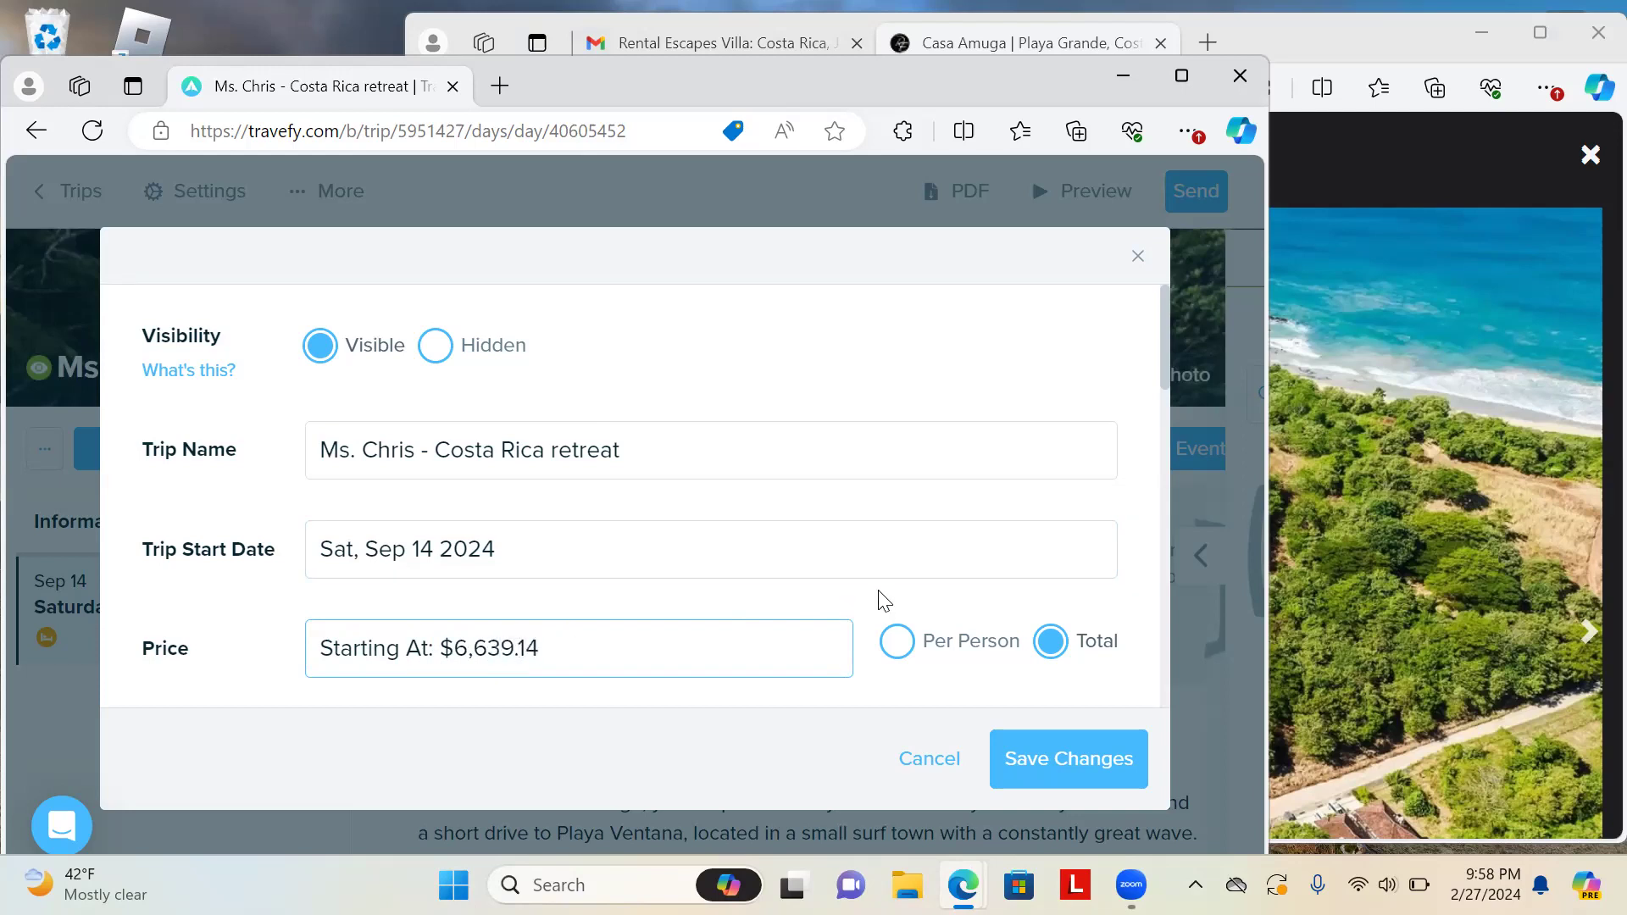
Begin the trip's description with the line "This is the starting cost of the Villa"
{"action": "scroll", "coordinate": [876, 593], "scroll_direction": "down", "scroll_amount": 2}
{"action": "scroll", "coordinate": [1000, 617], "scroll_direction": "down", "scroll_amount": 1}
{"action": "scroll", "coordinate": [999, 617], "scroll_direction": "down", "scroll_amount": 2}
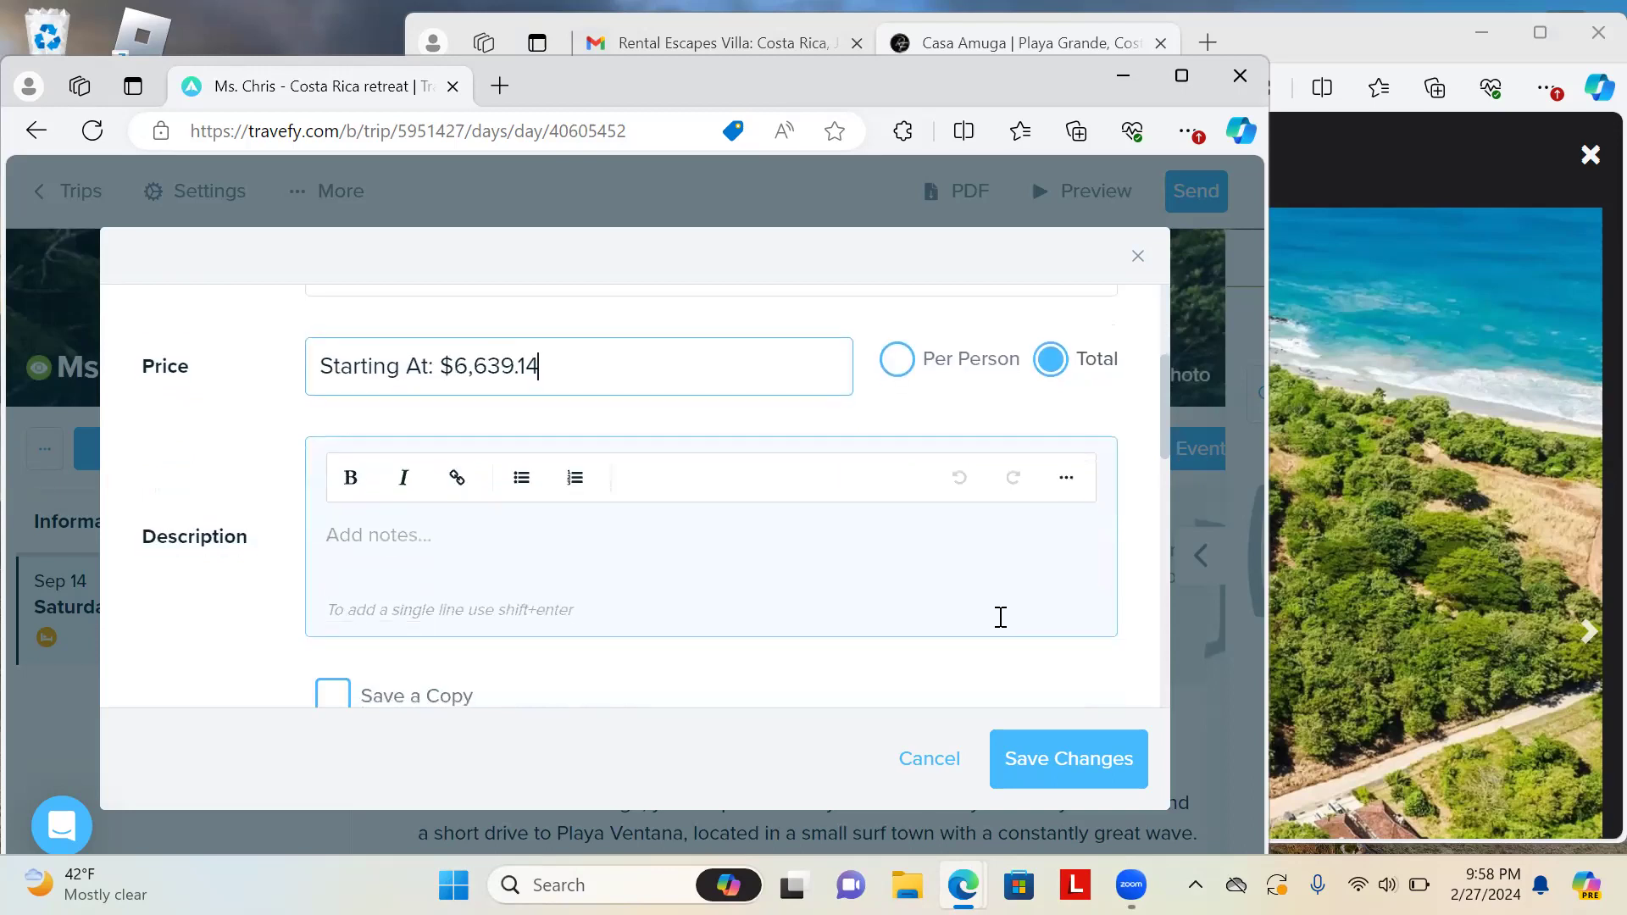
{"action": "scroll", "coordinate": [1000, 617], "scroll_direction": "up", "scroll_amount": 3}
{"action": "left_click", "coordinate": [838, 673]}
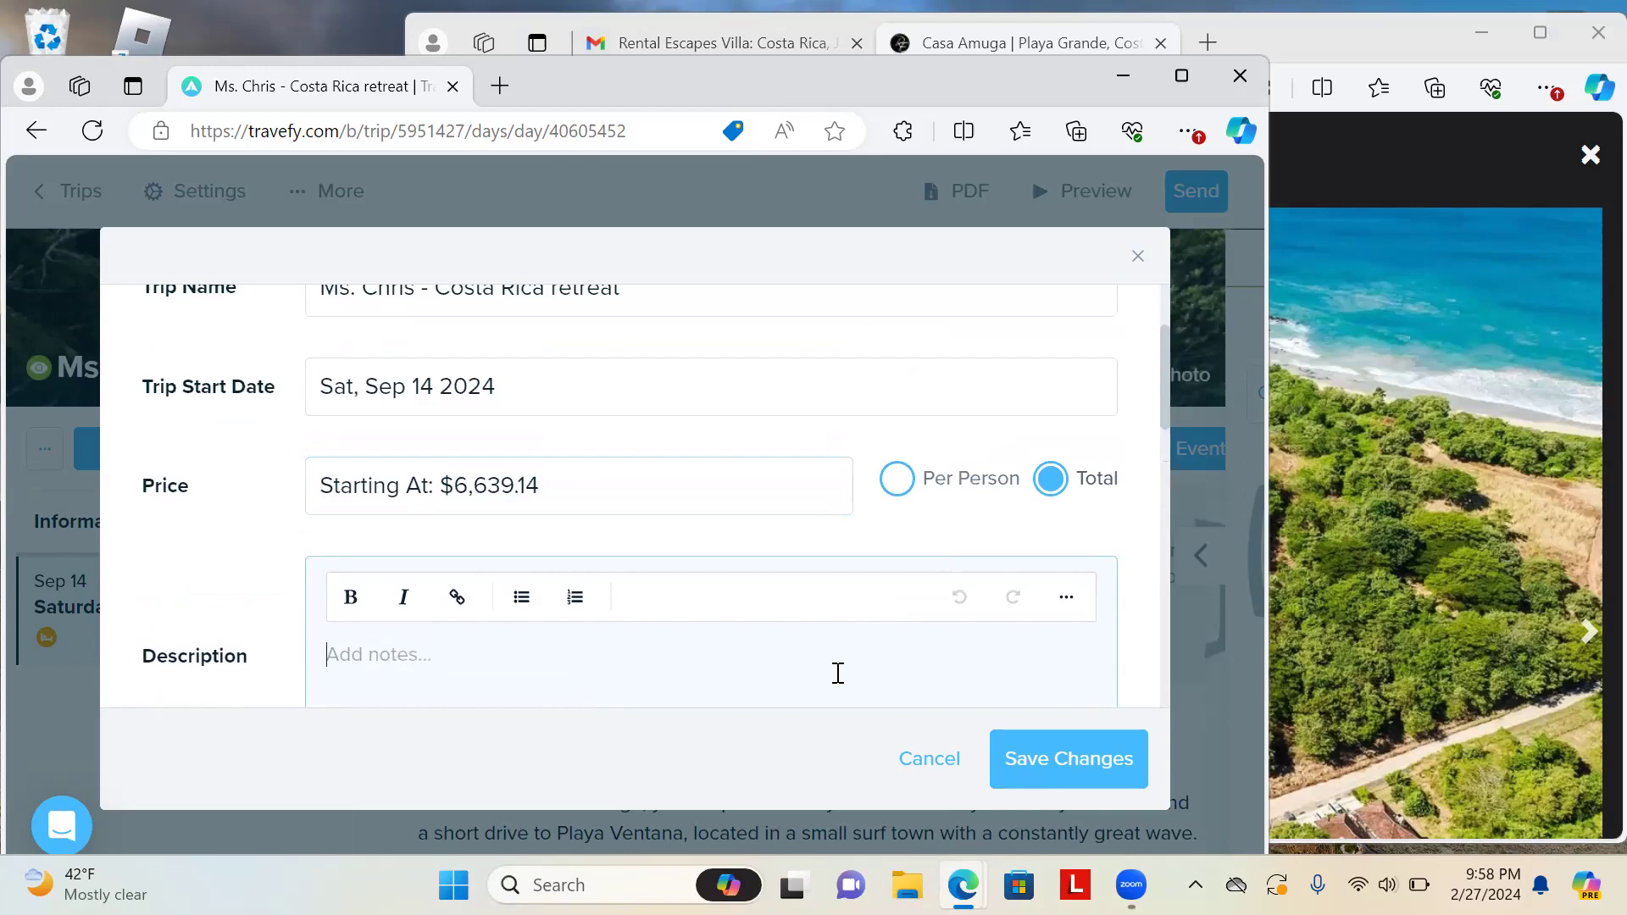
{"action": "type", "text": "This is the strai"}
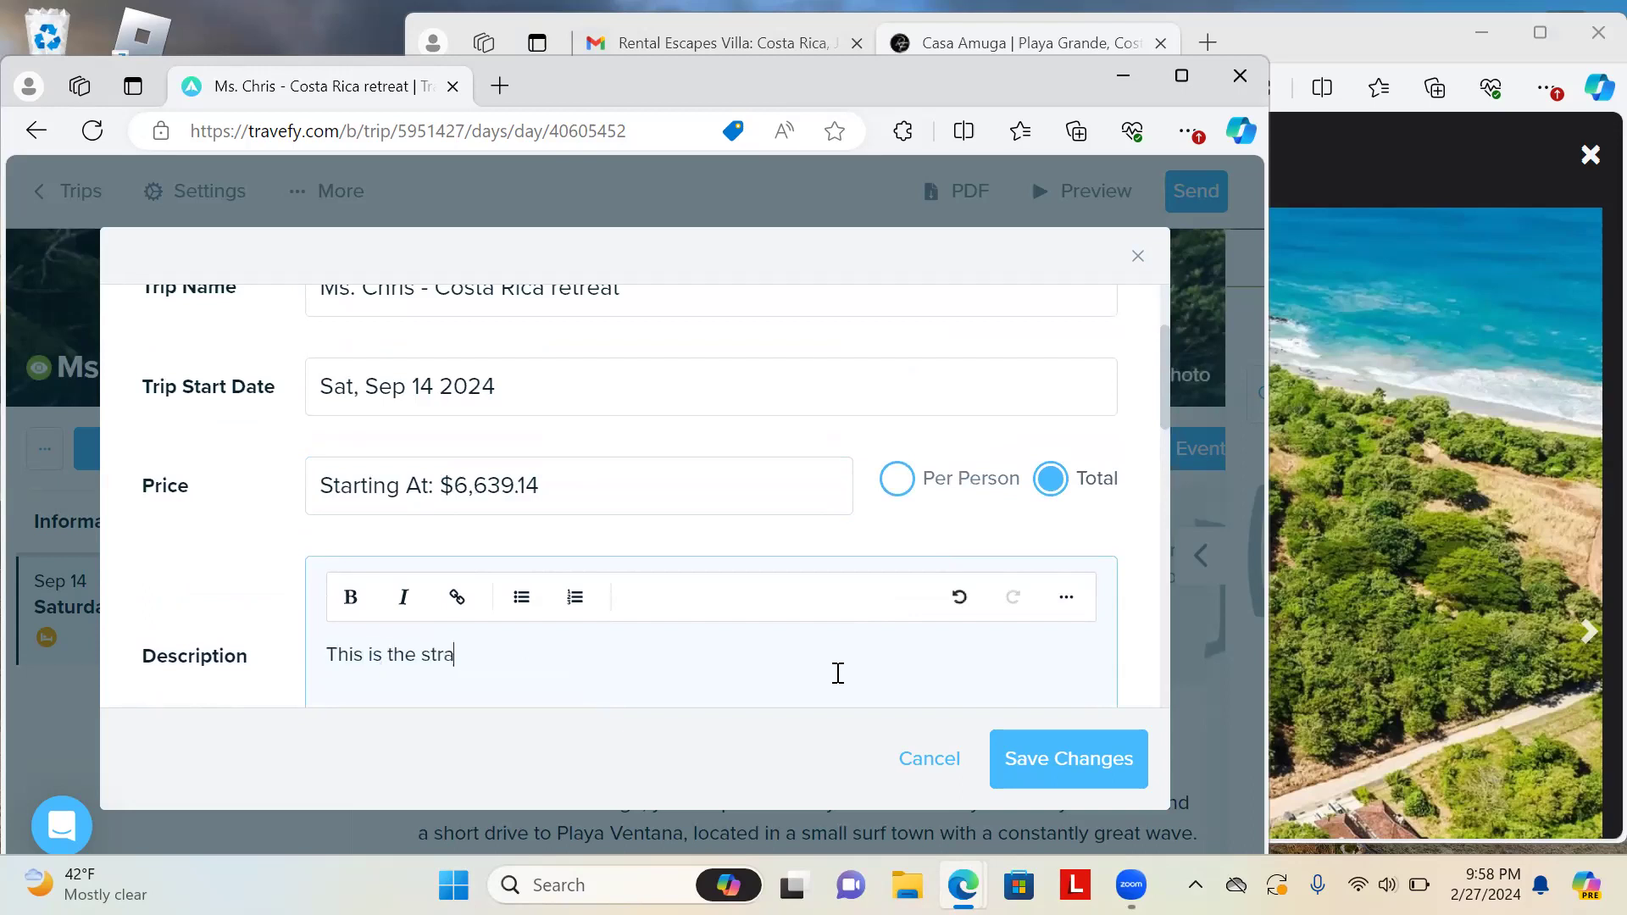
{"action": "key", "text": "BackSpace"}
{"action": "key", "text": "BackSpace"}
{"action": "key", "text": "BackSpace"}
{"action": "type", "text": "arting p"}
{"action": "key", "text": "BackSpace"}
{"action": "type", "text": "cost fo"}
{"action": "key", "text": "BackSpace"}
{"action": "key", "text": "BackSpace"}
{"action": "type", "text": "of the V"}
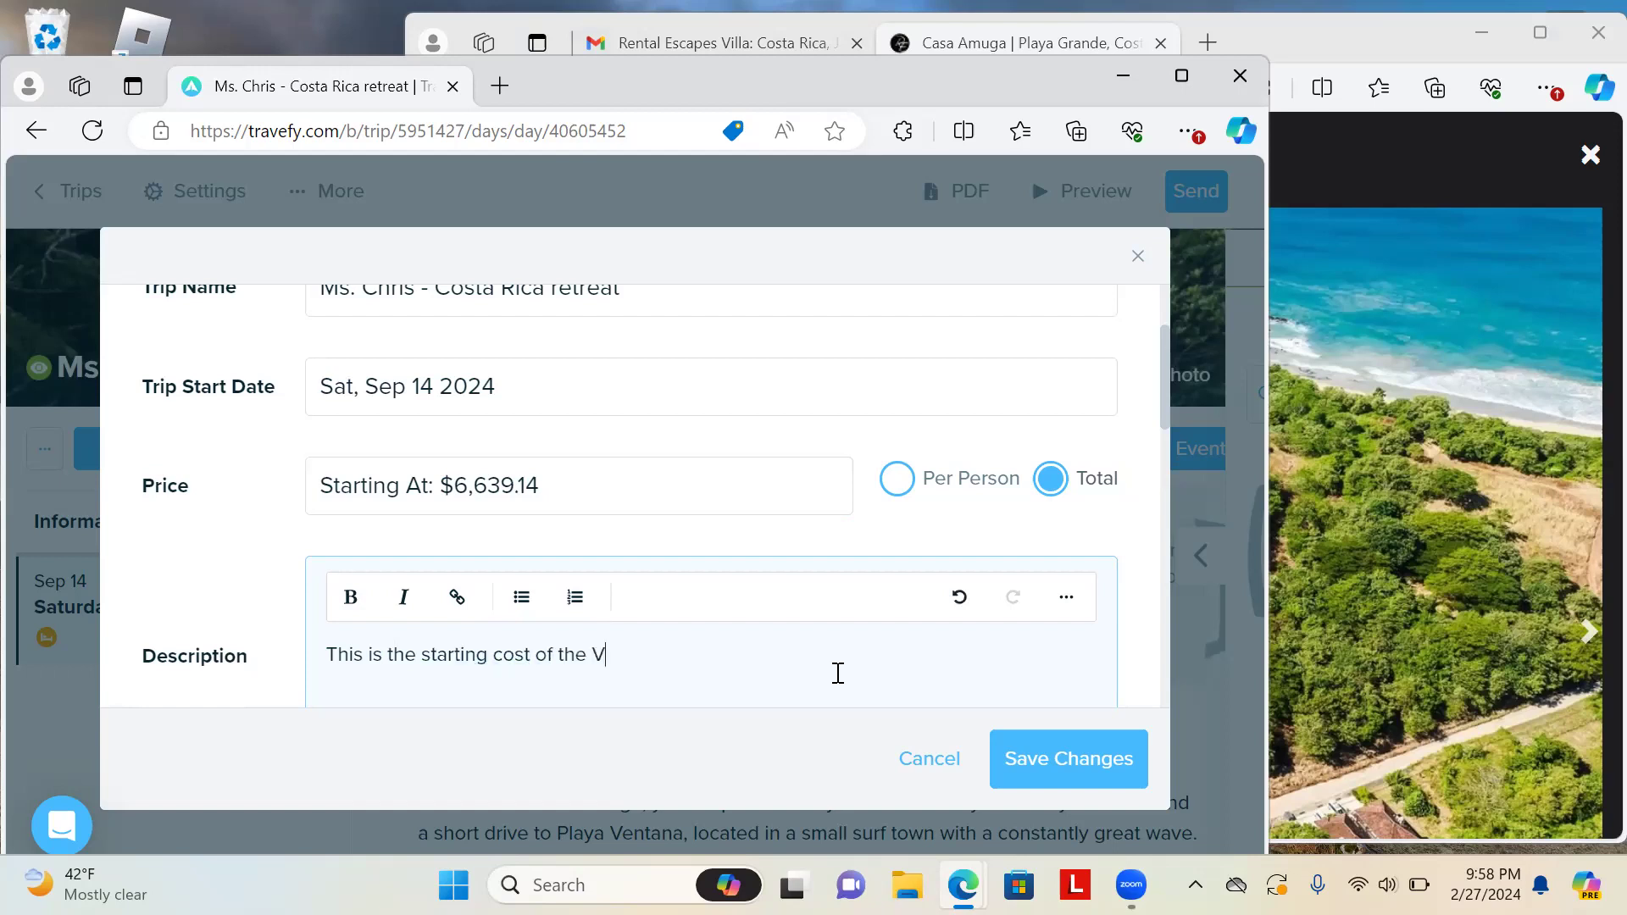
{"action": "type", "text": "illa"}
Add "This villa sleeps 14 ppl" as the second line of the trip's description
{"action": "key", "text": "Return"}
{"action": "type", "text": "THis"}
{"action": "key", "text": "BackSpace"}
{"action": "key", "text": "BackSpace"}
{"action": "key", "text": "BackSpace"}
{"action": "type", "text": "his villa"}
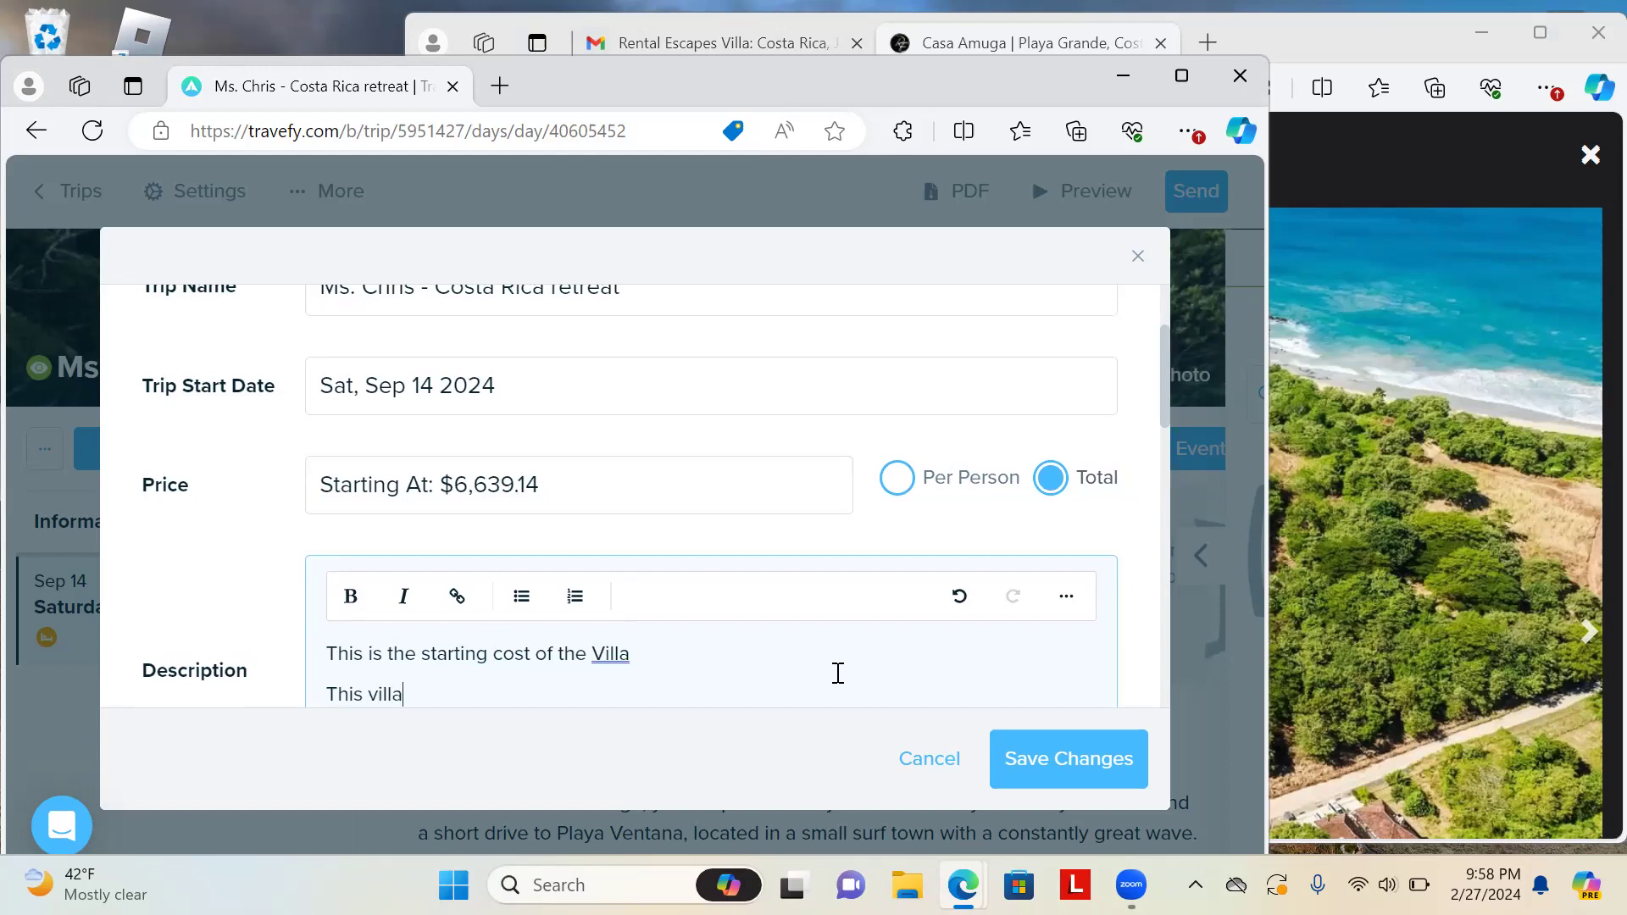
{"action": "type", "text": " sleeps 14 ppl"}
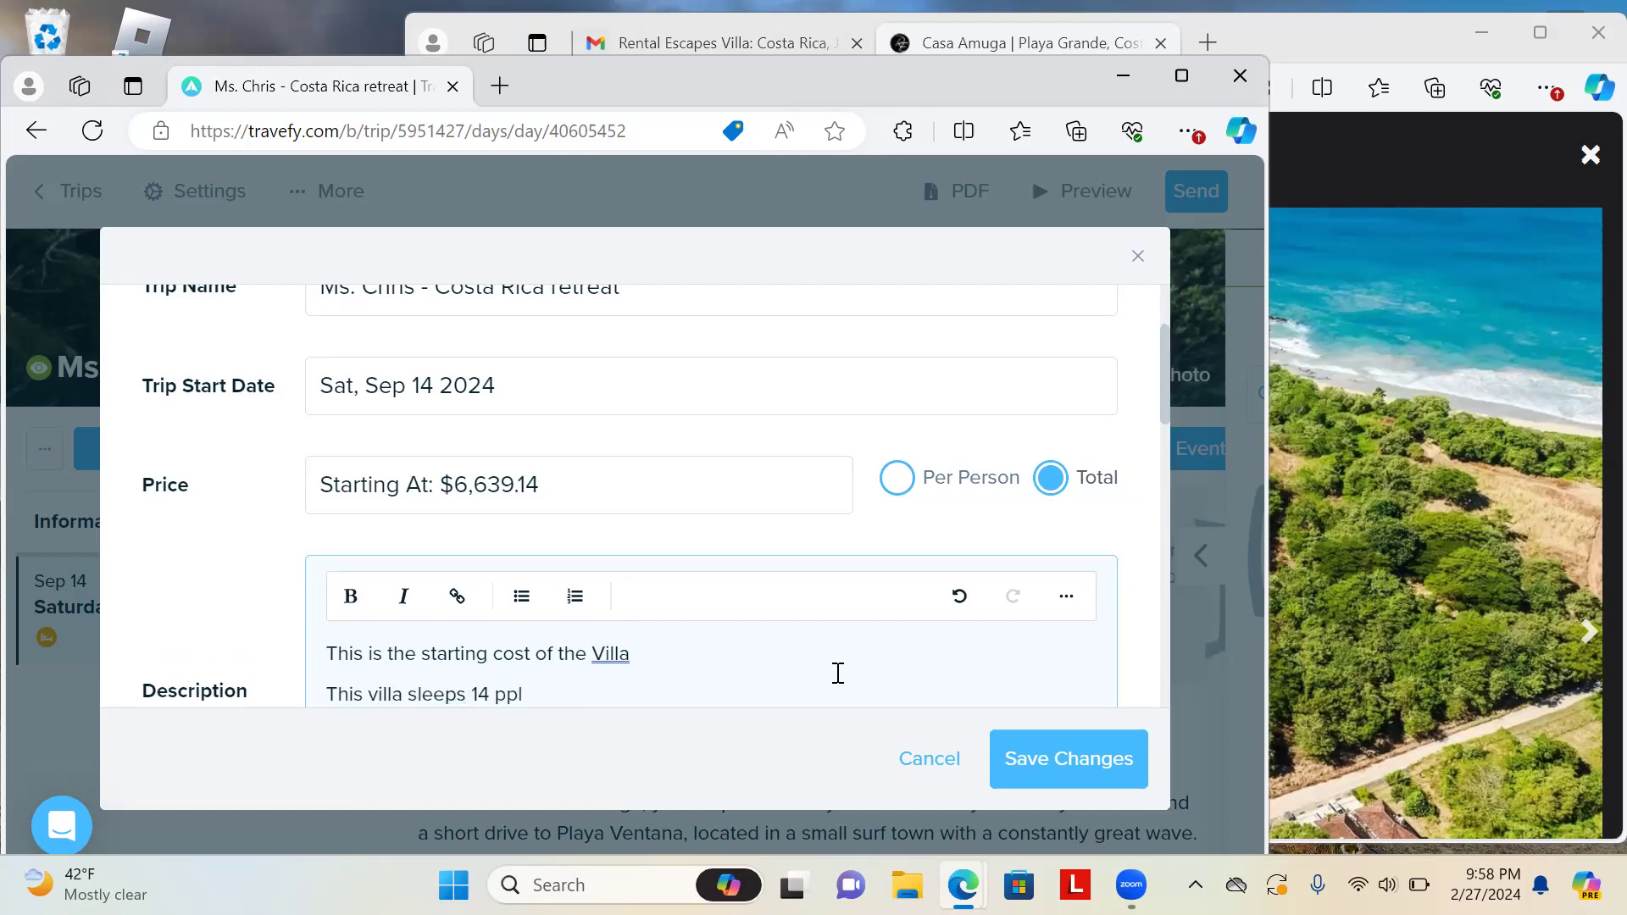
{"action": "key", "text": "Return"}
Add "Additional staff - chef, etc is an extra cost" as the third line of the trip's description
{"action": "scroll", "coordinate": [838, 673], "scroll_direction": "down", "scroll_amount": 2}
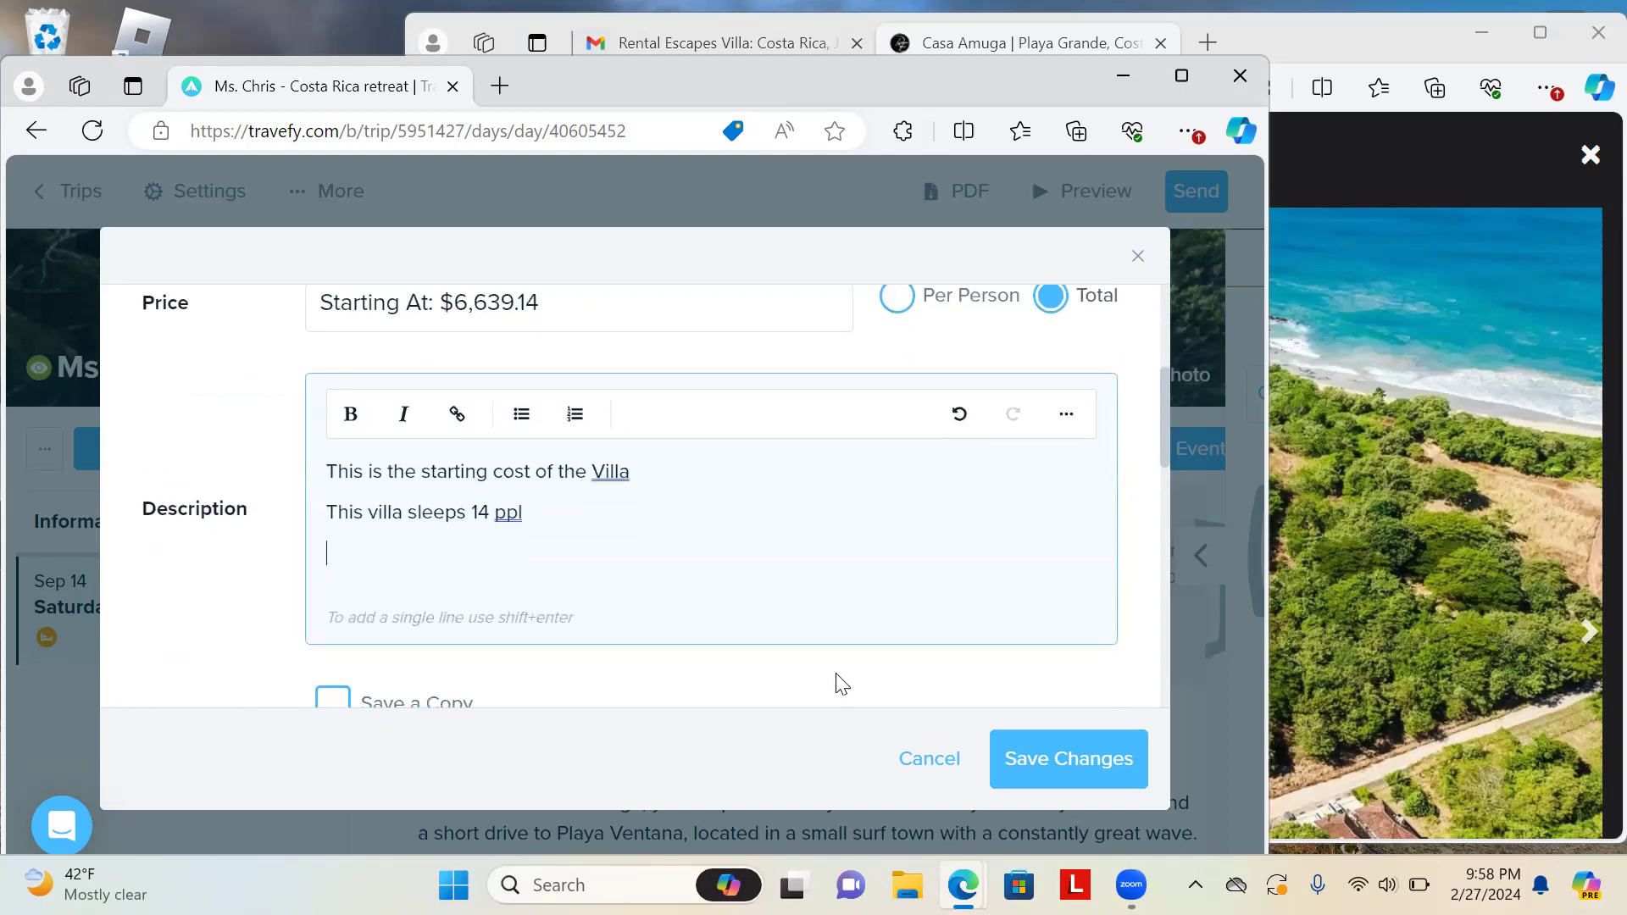
{"action": "type", "text": "Additional staff - che"}
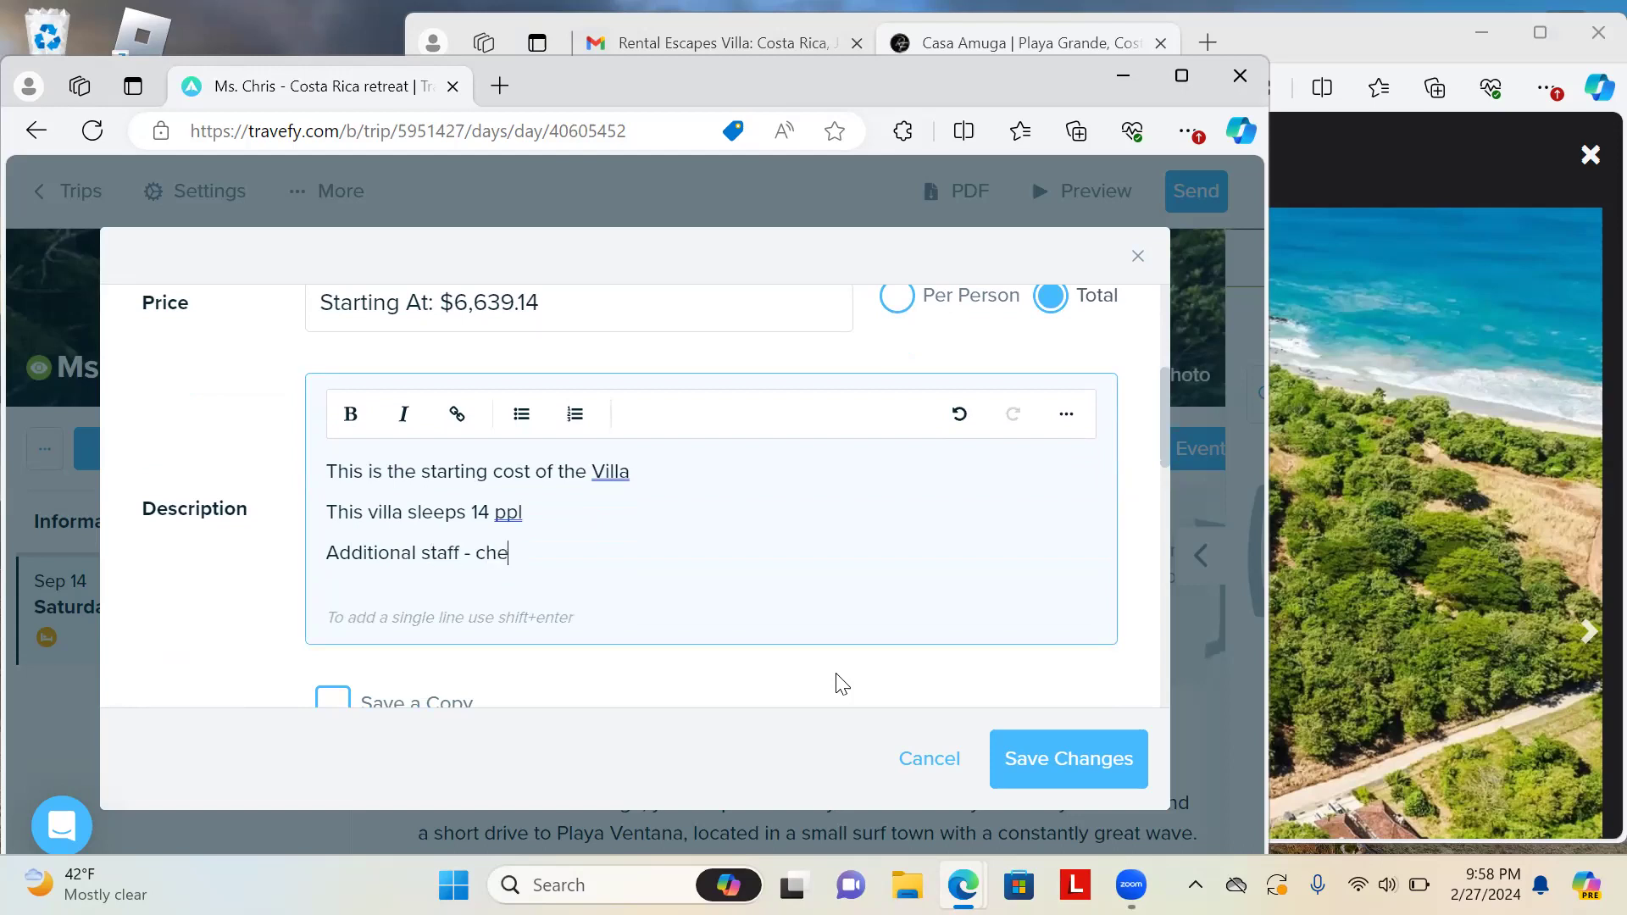
{"action": "type", "text": "f, etc"}
{"action": "type", "text": " is a"}
{"action": "key", "text": "BackSpace"}
{"action": "type", "text": "is an extra cost"}
{"action": "key", "text": "BackSpace"}
Try the 12 Hour time format for the trip and return it to Trip Viewer's Default
{"action": "scroll", "coordinate": [860, 535], "scroll_direction": "down", "scroll_amount": 2}
{"action": "scroll", "coordinate": [870, 540], "scroll_direction": "down", "scroll_amount": 2}
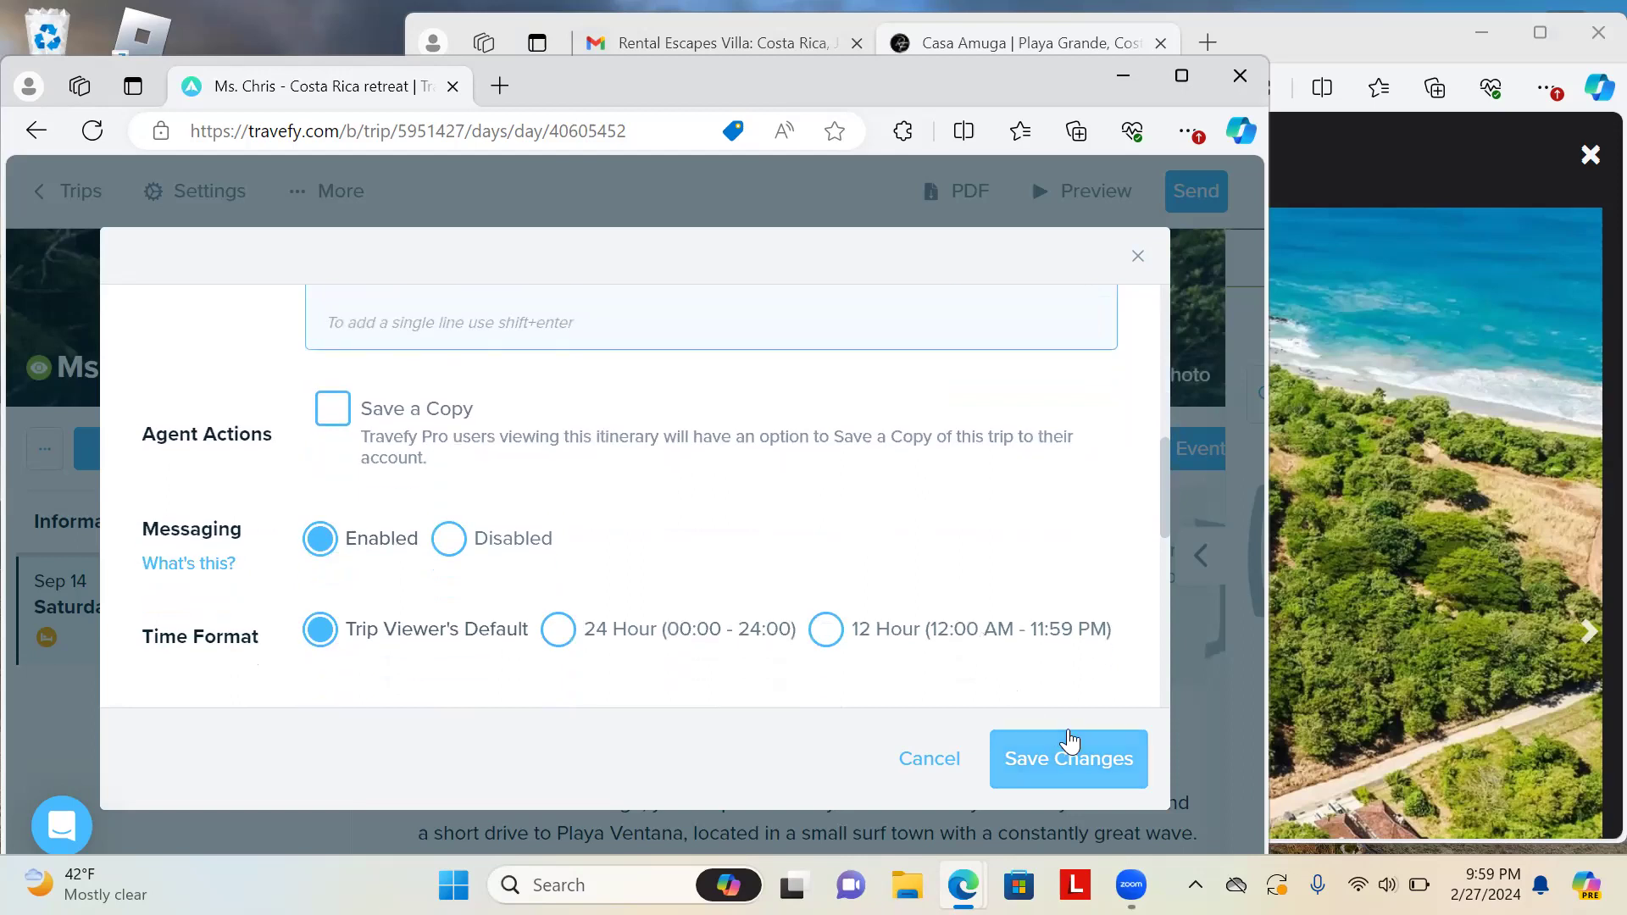
{"action": "scroll", "coordinate": [1044, 642], "scroll_direction": "down", "scroll_amount": 3}
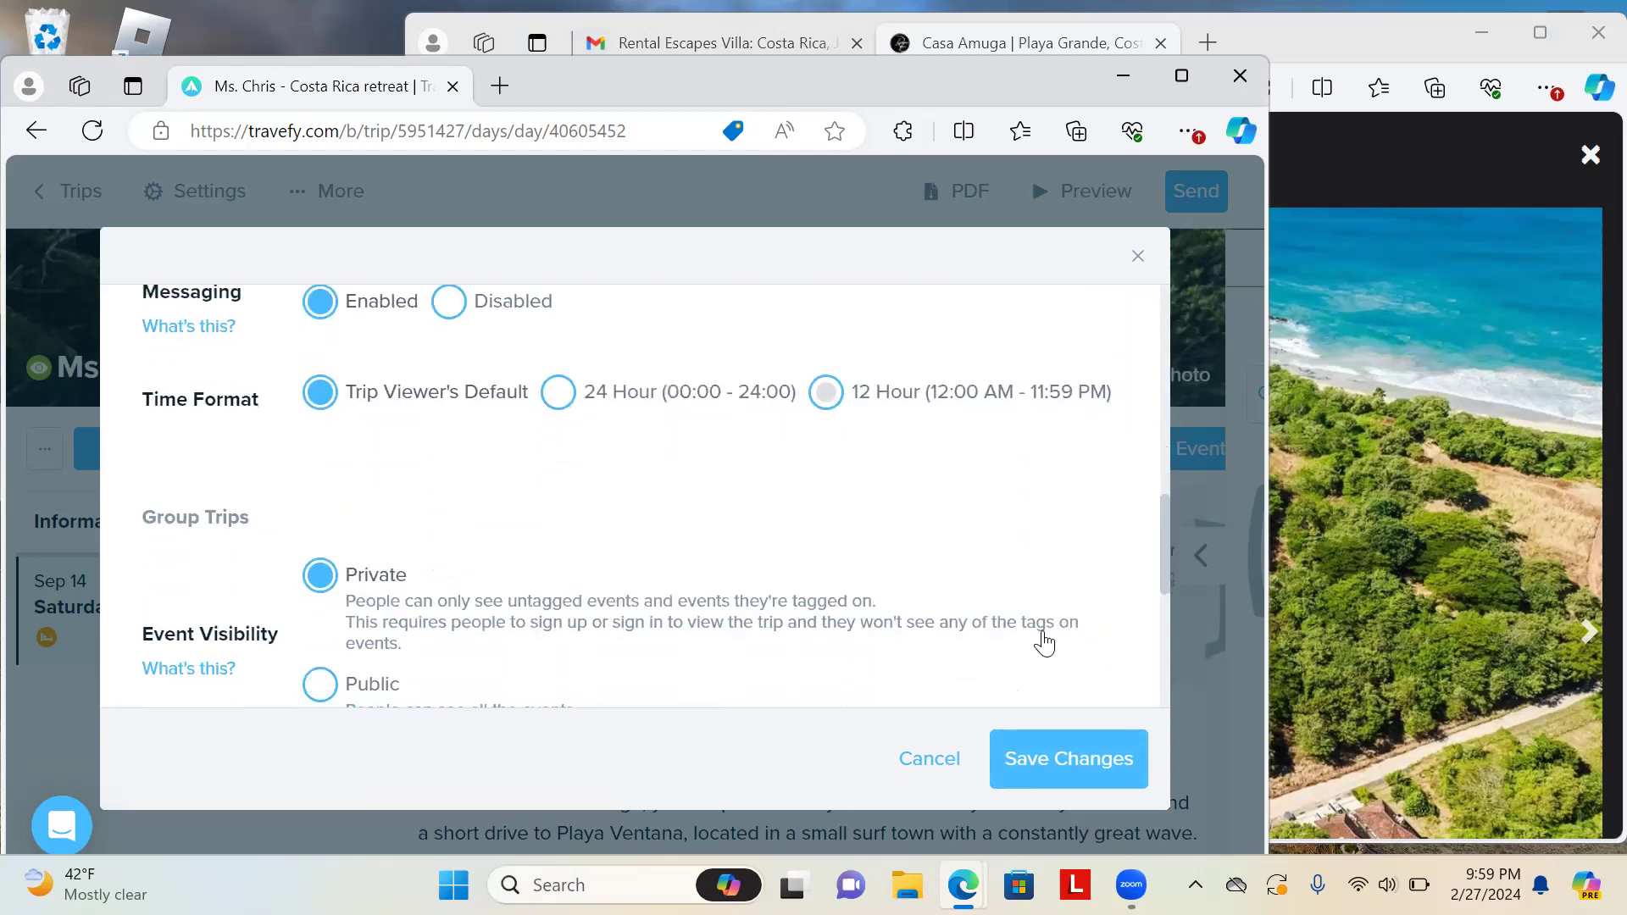
{"action": "scroll", "coordinate": [1045, 642], "scroll_direction": "up", "scroll_amount": 1}
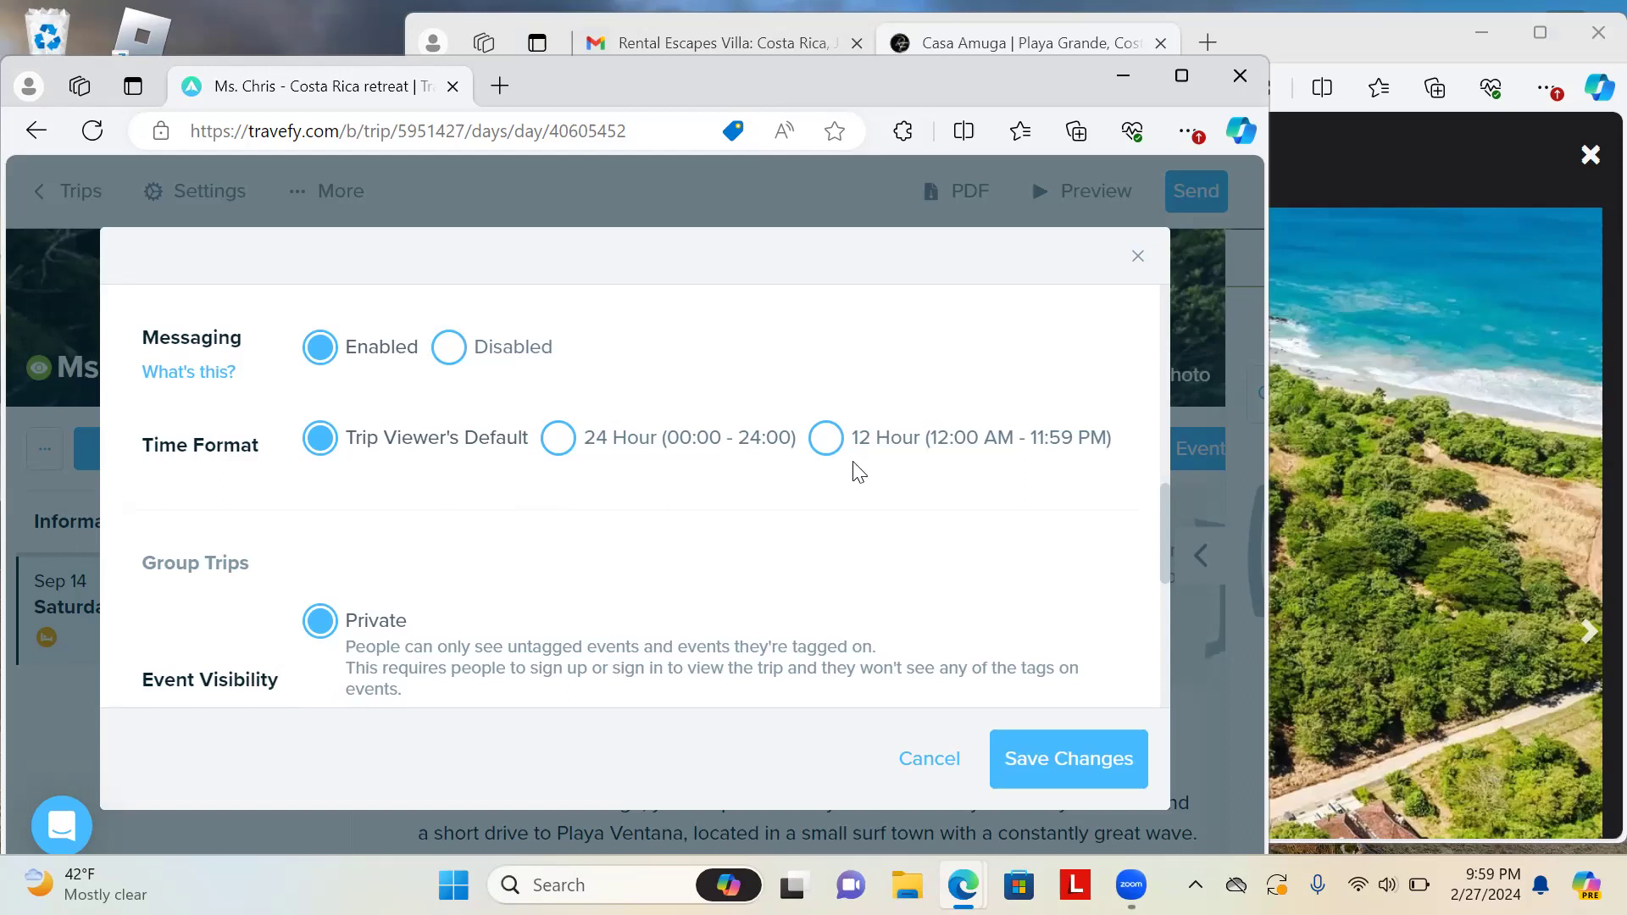
{"action": "left_click", "coordinate": [834, 446]}
{"action": "left_click", "coordinate": [320, 442]}
Check the trip's Event Visibility, Partner Logo and date line settings, and save the changes to the trip
{"action": "scroll", "coordinate": [486, 547], "scroll_direction": "down", "scroll_amount": 2}
{"action": "scroll", "coordinate": [485, 541], "scroll_direction": "down", "scroll_amount": 1}
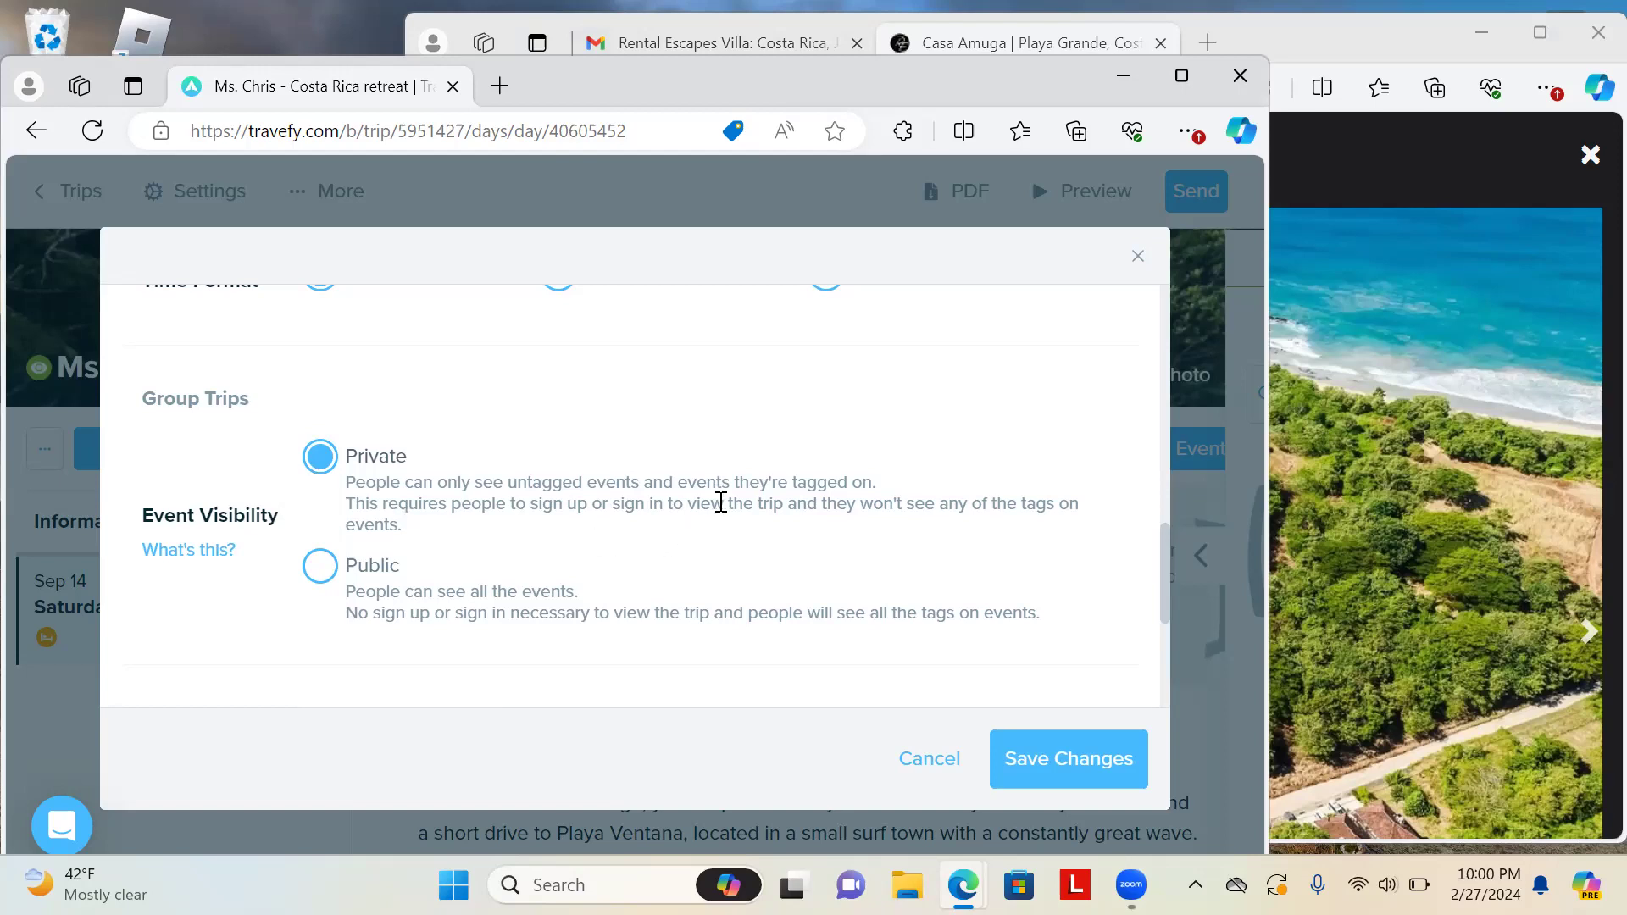
{"action": "scroll", "coordinate": [720, 503], "scroll_direction": "down", "scroll_amount": 1}
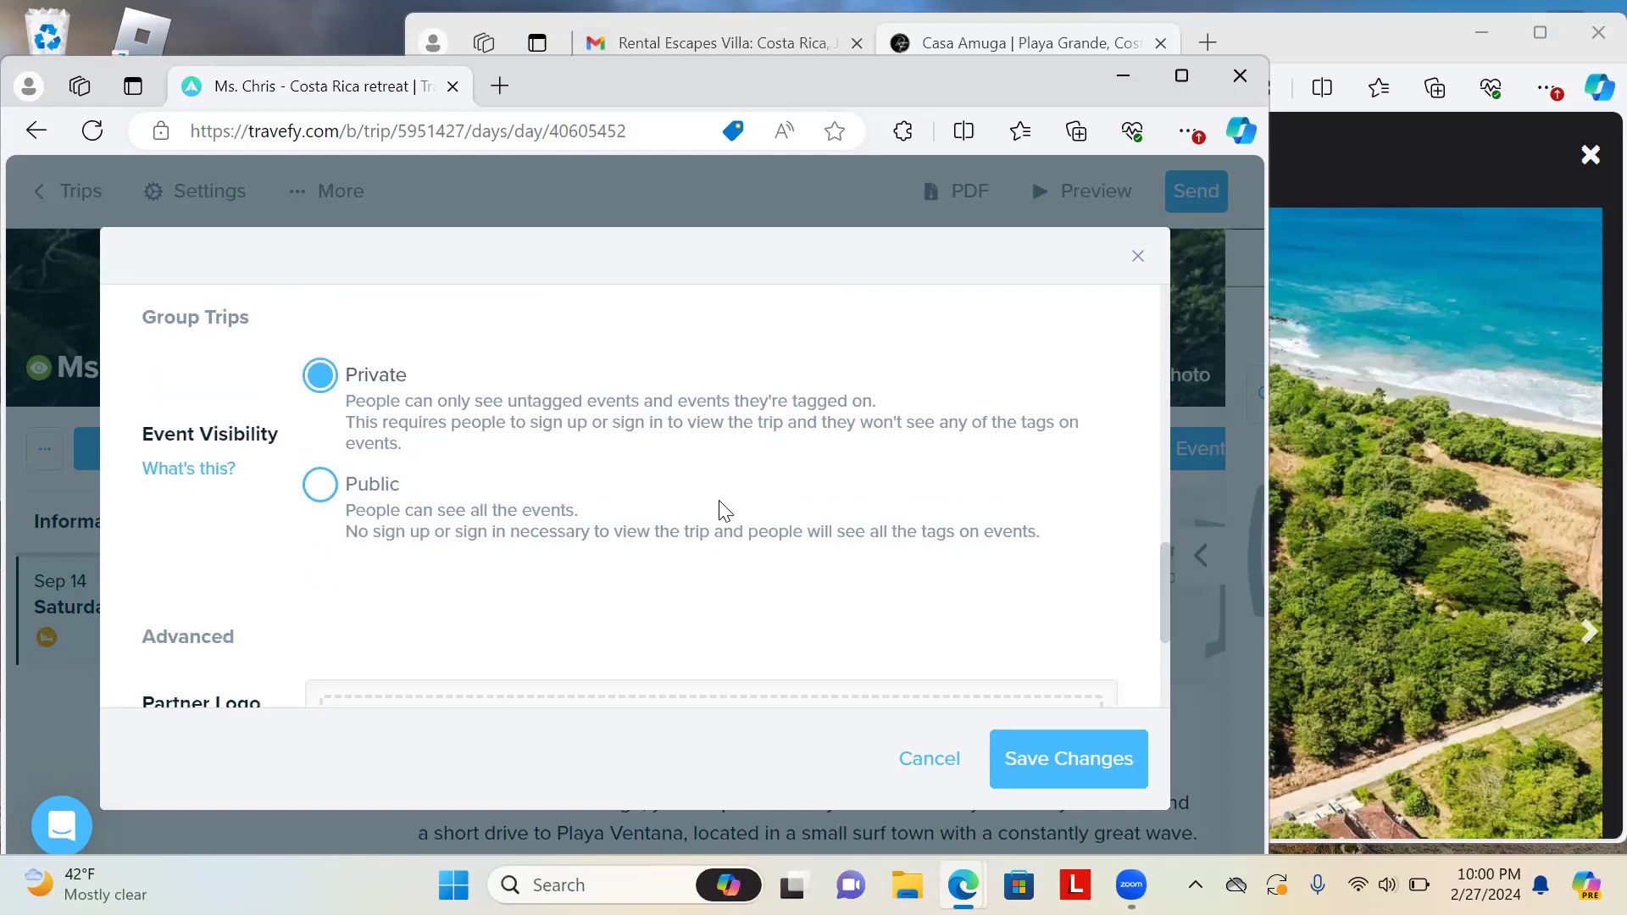
{"action": "scroll", "coordinate": [720, 506], "scroll_direction": "down", "scroll_amount": 1}
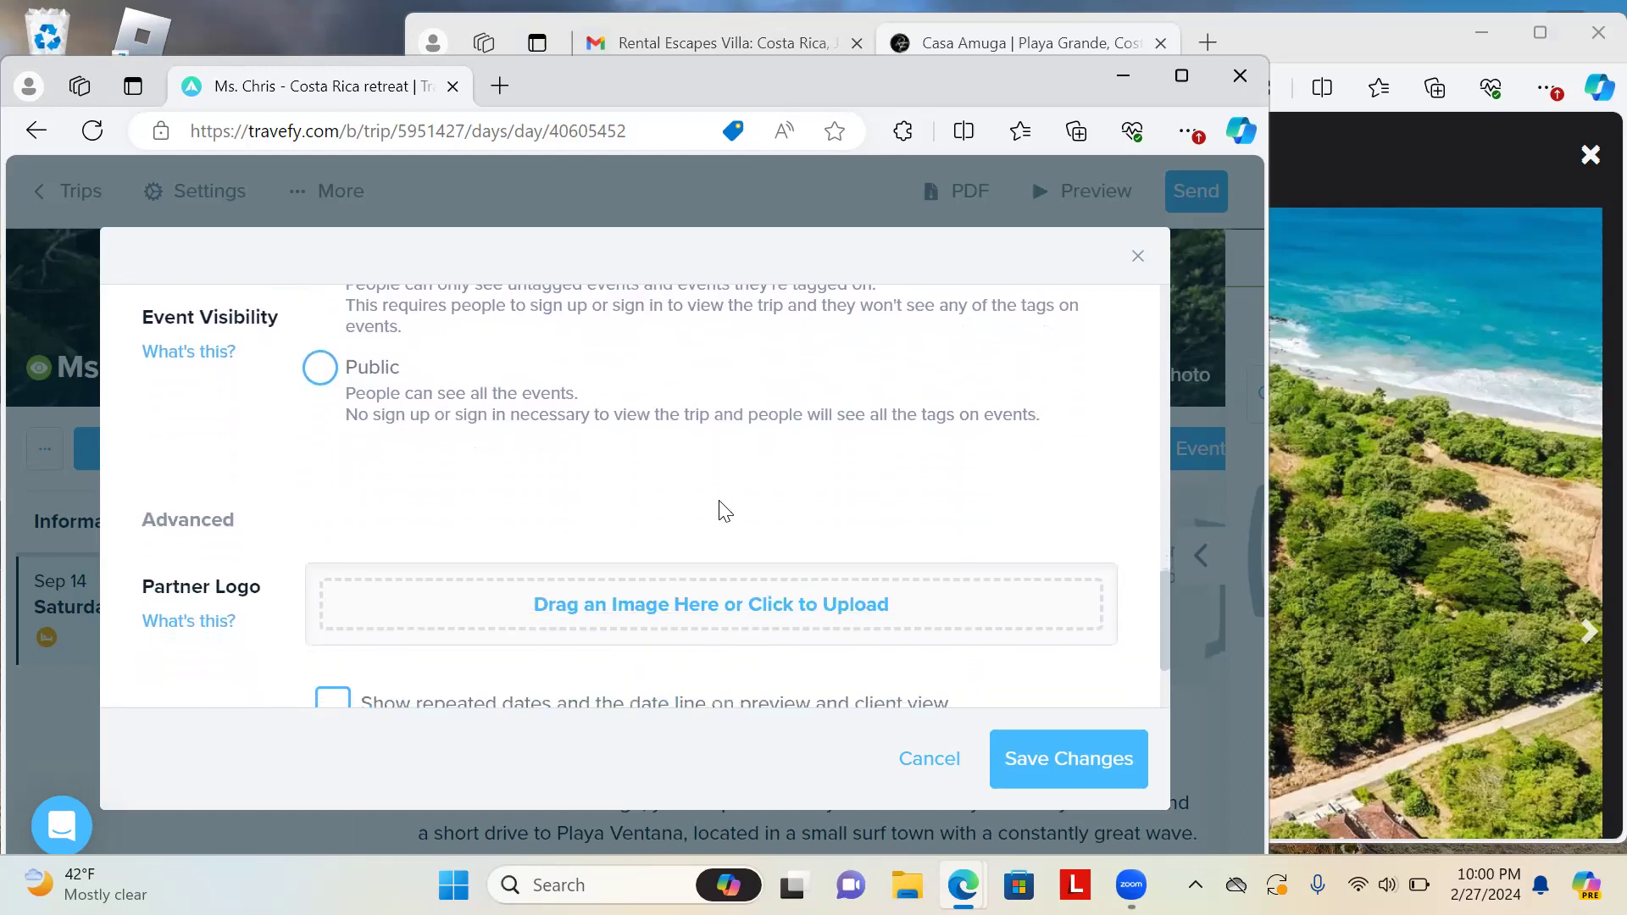
{"action": "scroll", "coordinate": [722, 509], "scroll_direction": "up", "scroll_amount": 1}
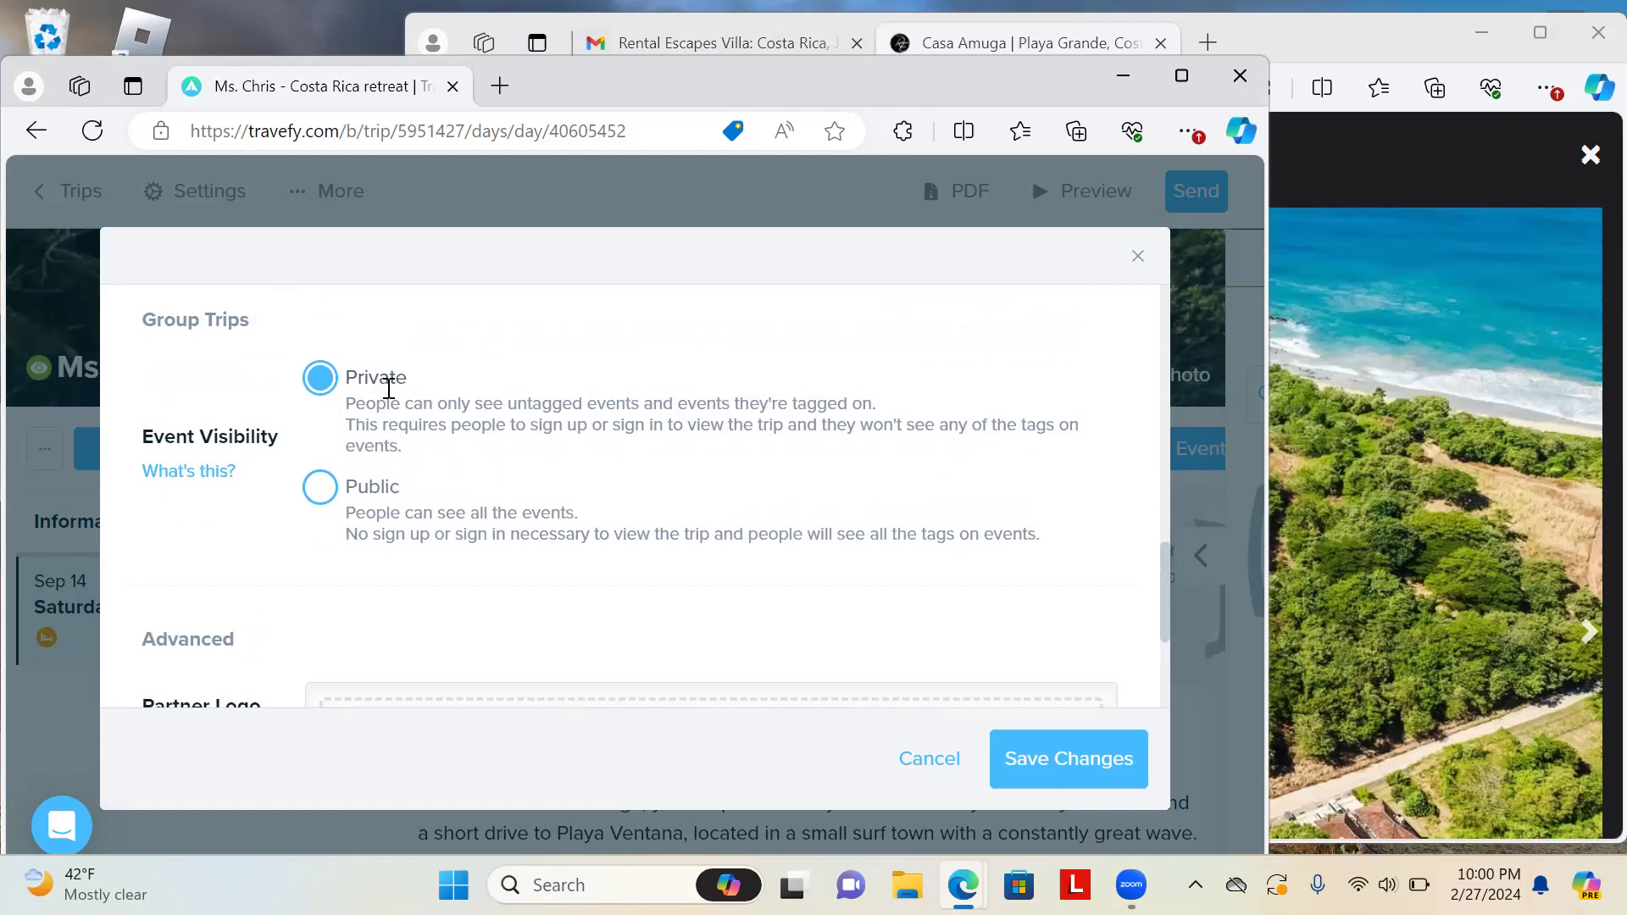
{"action": "scroll", "coordinate": [524, 560], "scroll_direction": "down", "scroll_amount": 2}
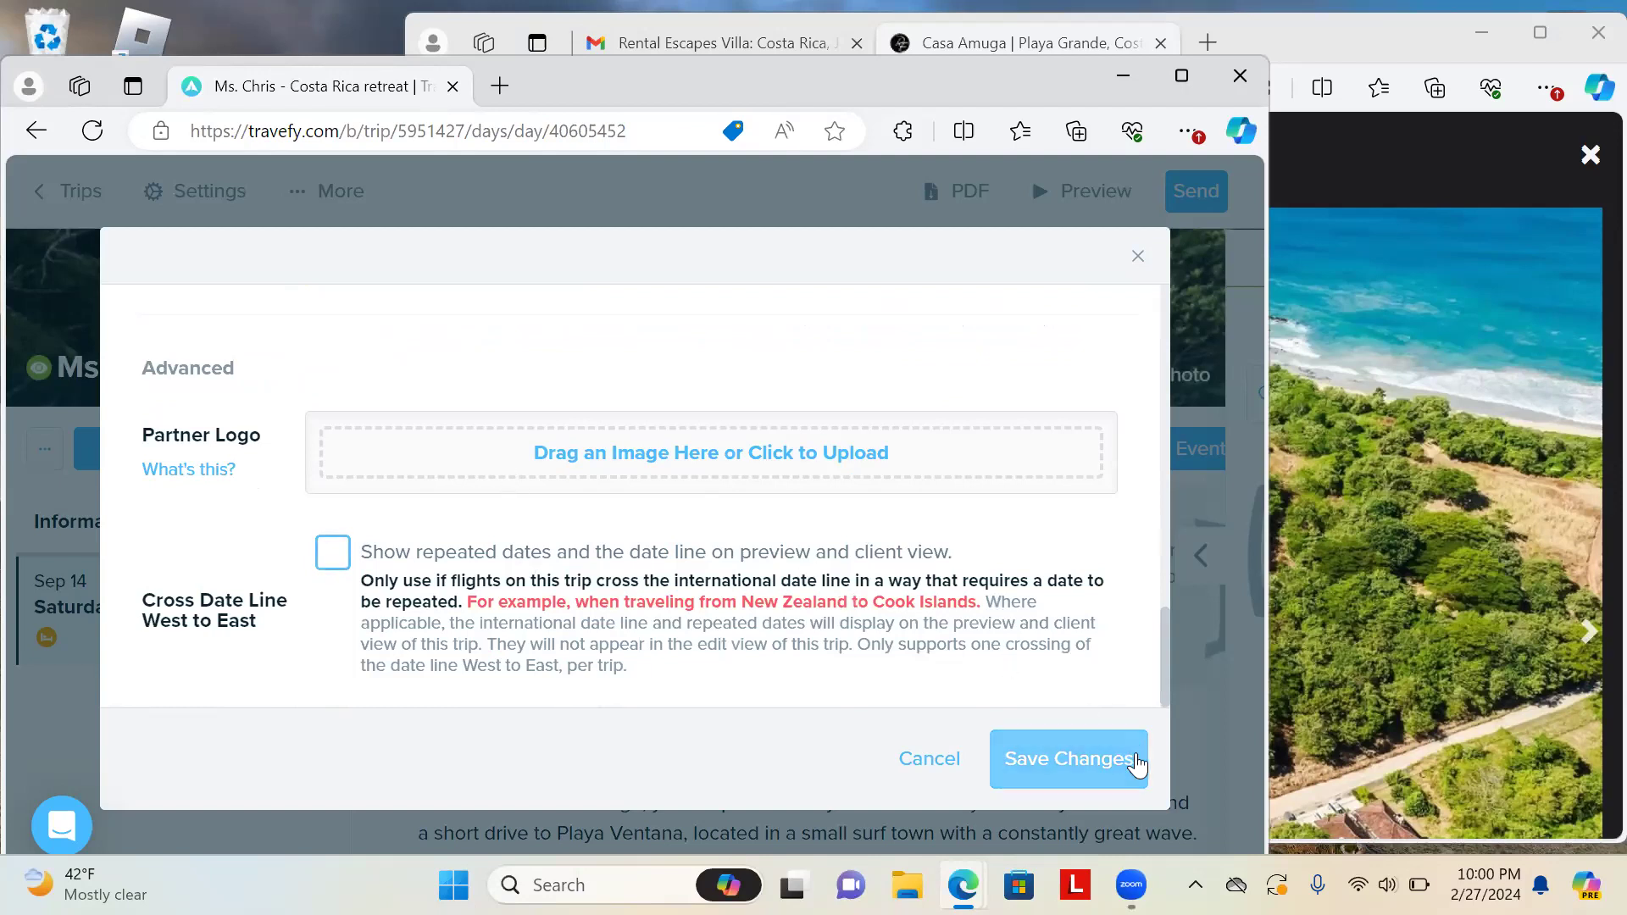
{"action": "left_click", "coordinate": [1136, 765]}
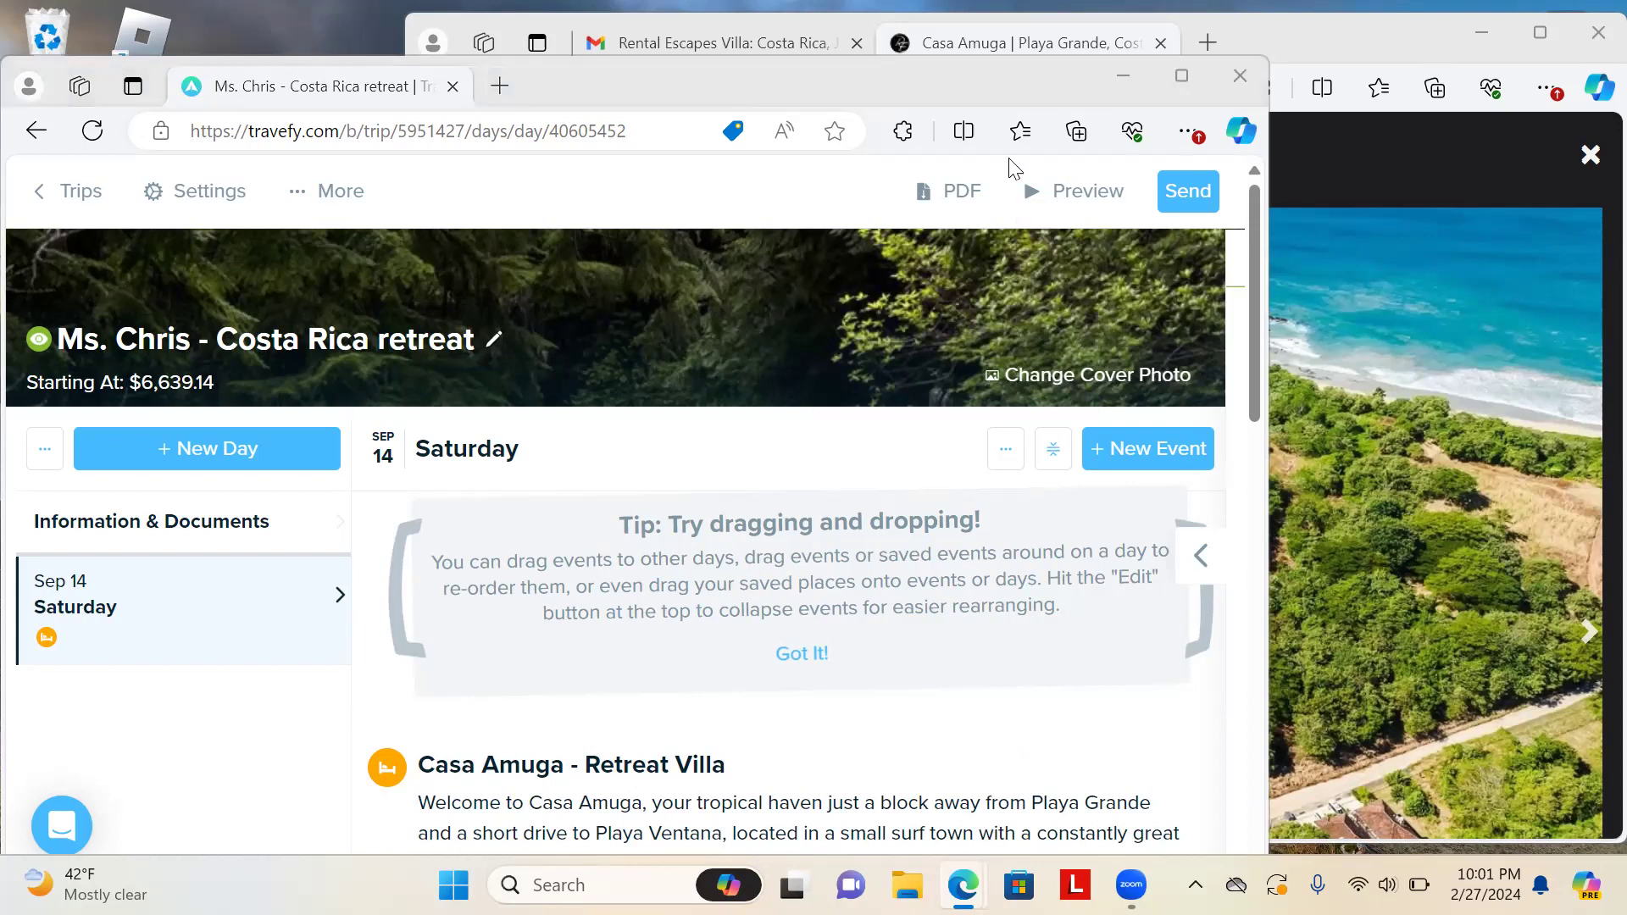
Look over the updated Saturday itinerary, open the client preview of the trip and maximize its window
{"action": "scroll", "coordinate": [737, 642], "scroll_direction": "down", "scroll_amount": 2}
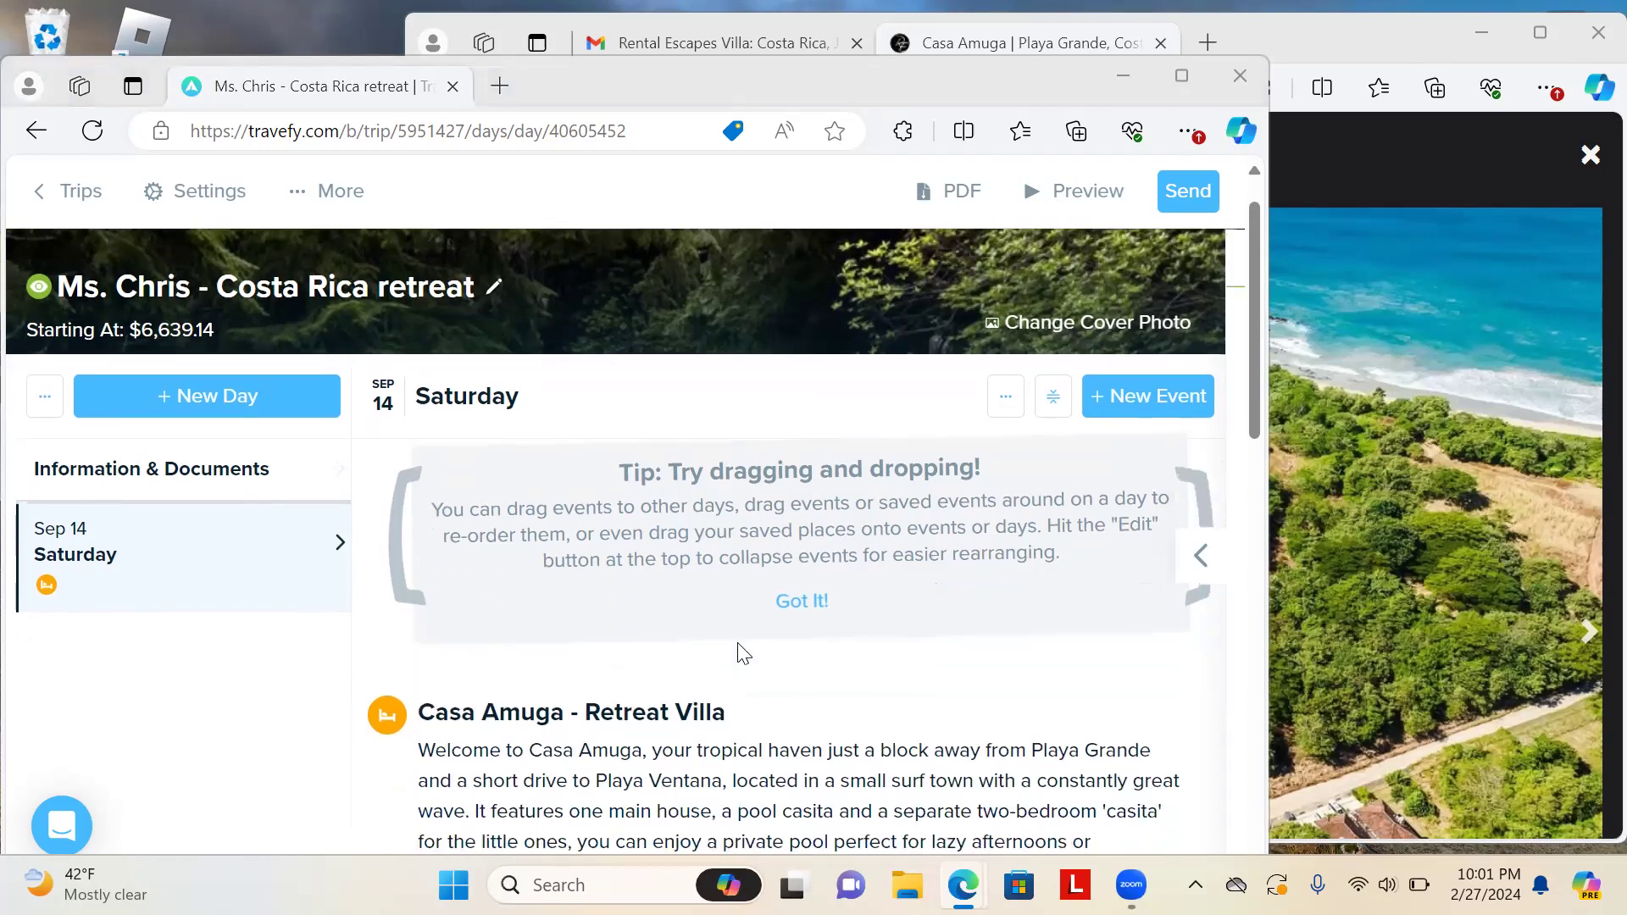
{"action": "scroll", "coordinate": [737, 644], "scroll_direction": "down", "scroll_amount": 1}
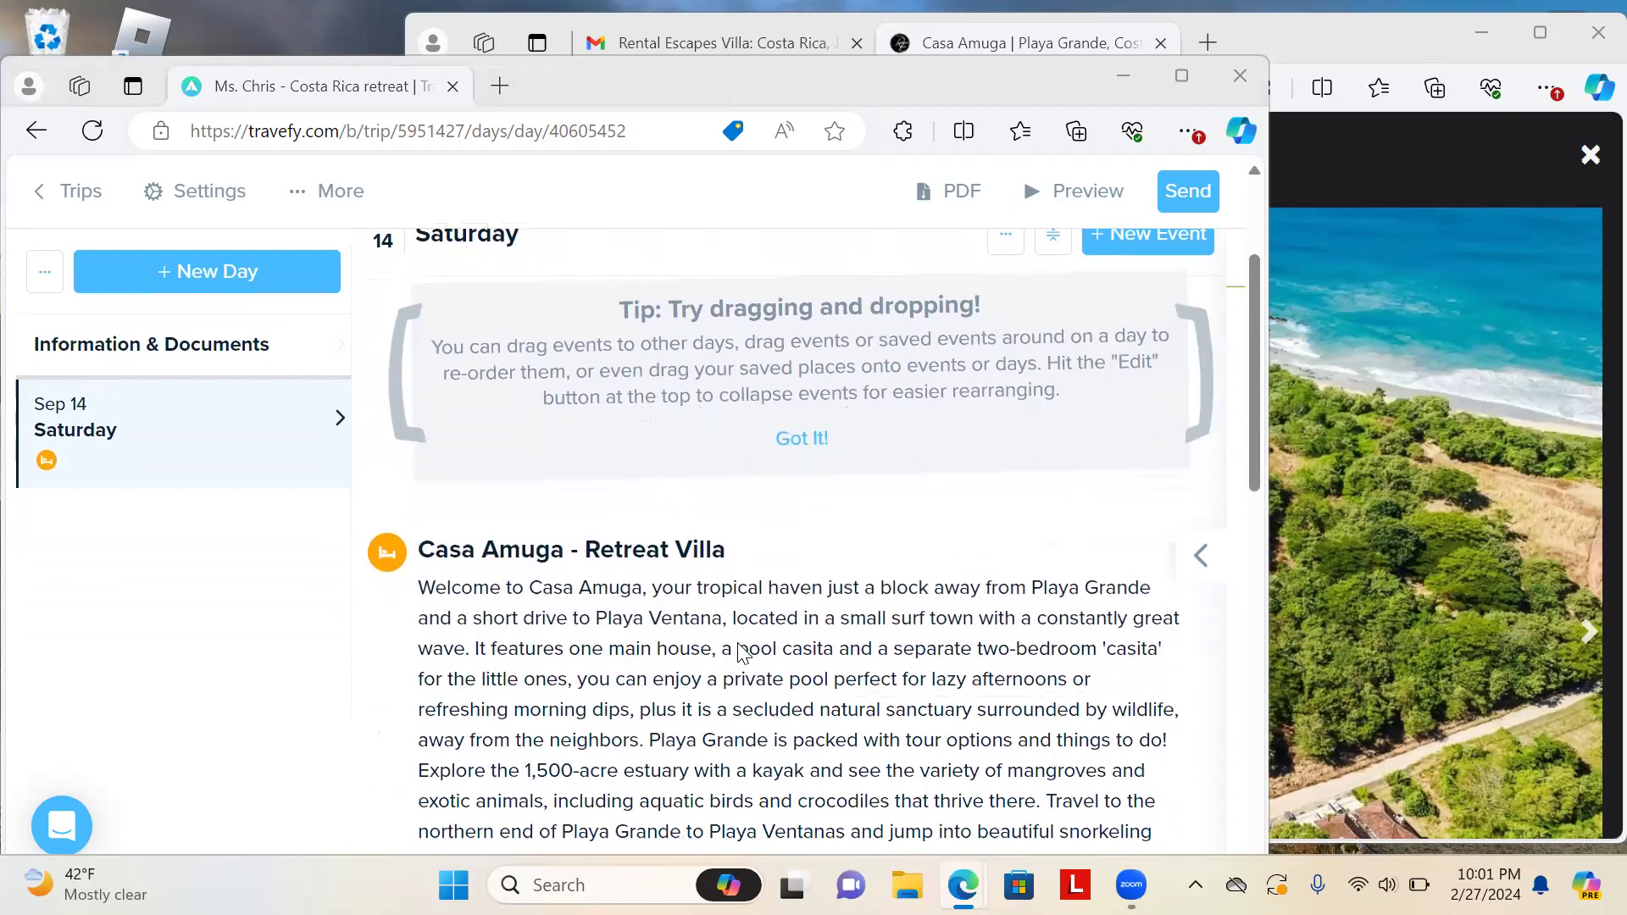
{"action": "scroll", "coordinate": [737, 644], "scroll_direction": "up", "scroll_amount": 3}
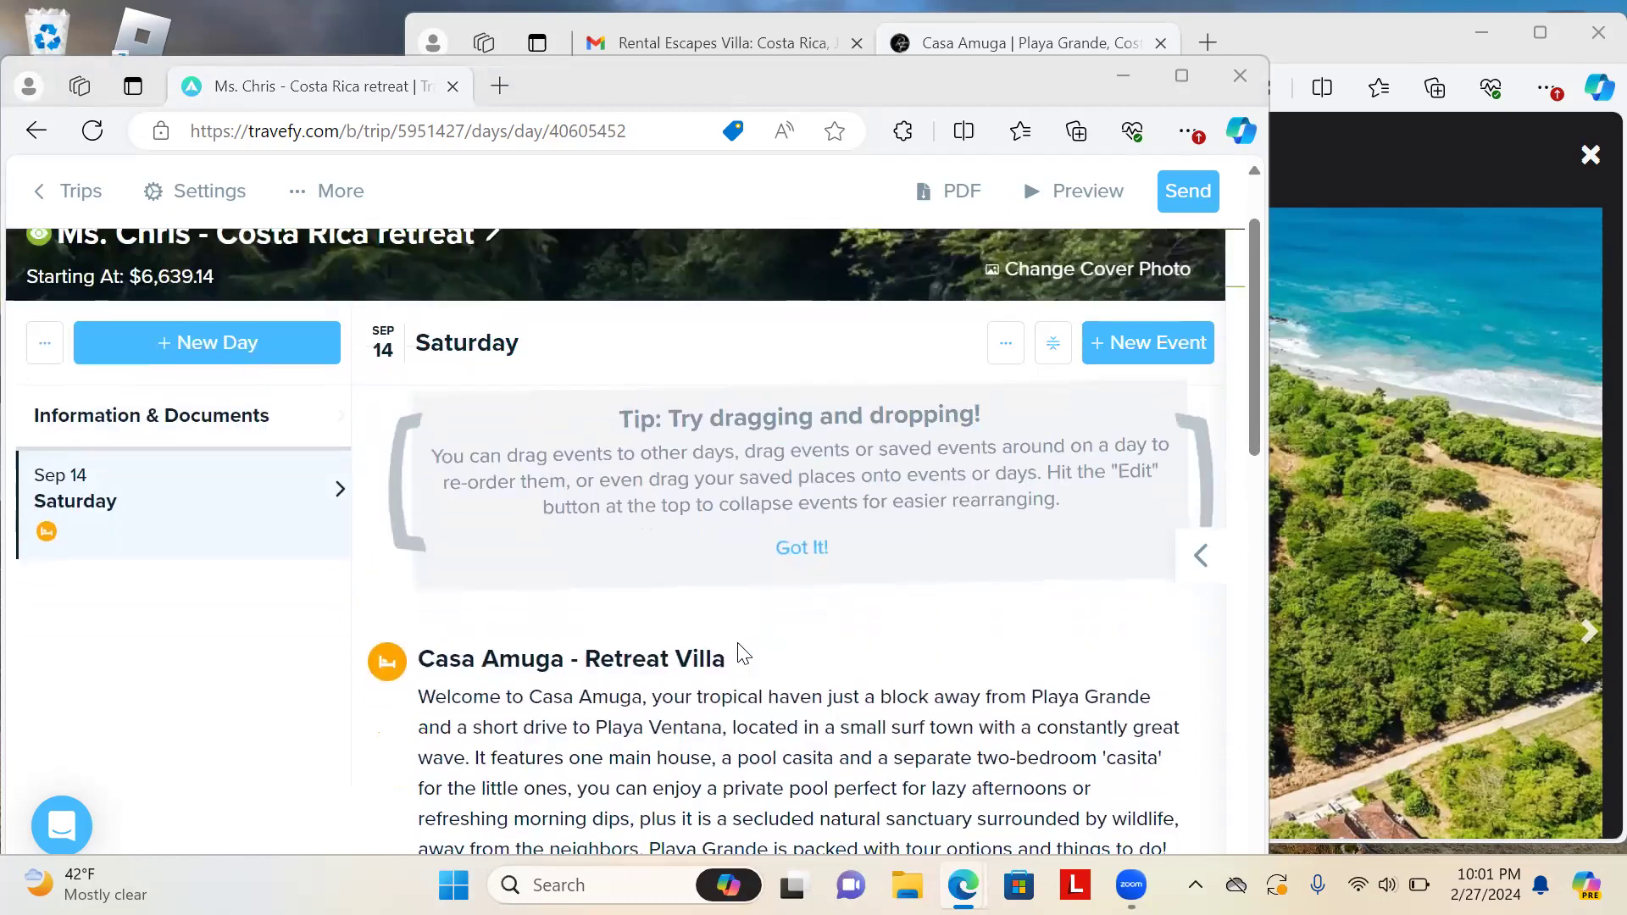
{"action": "scroll", "coordinate": [737, 649], "scroll_direction": "up", "scroll_amount": 1}
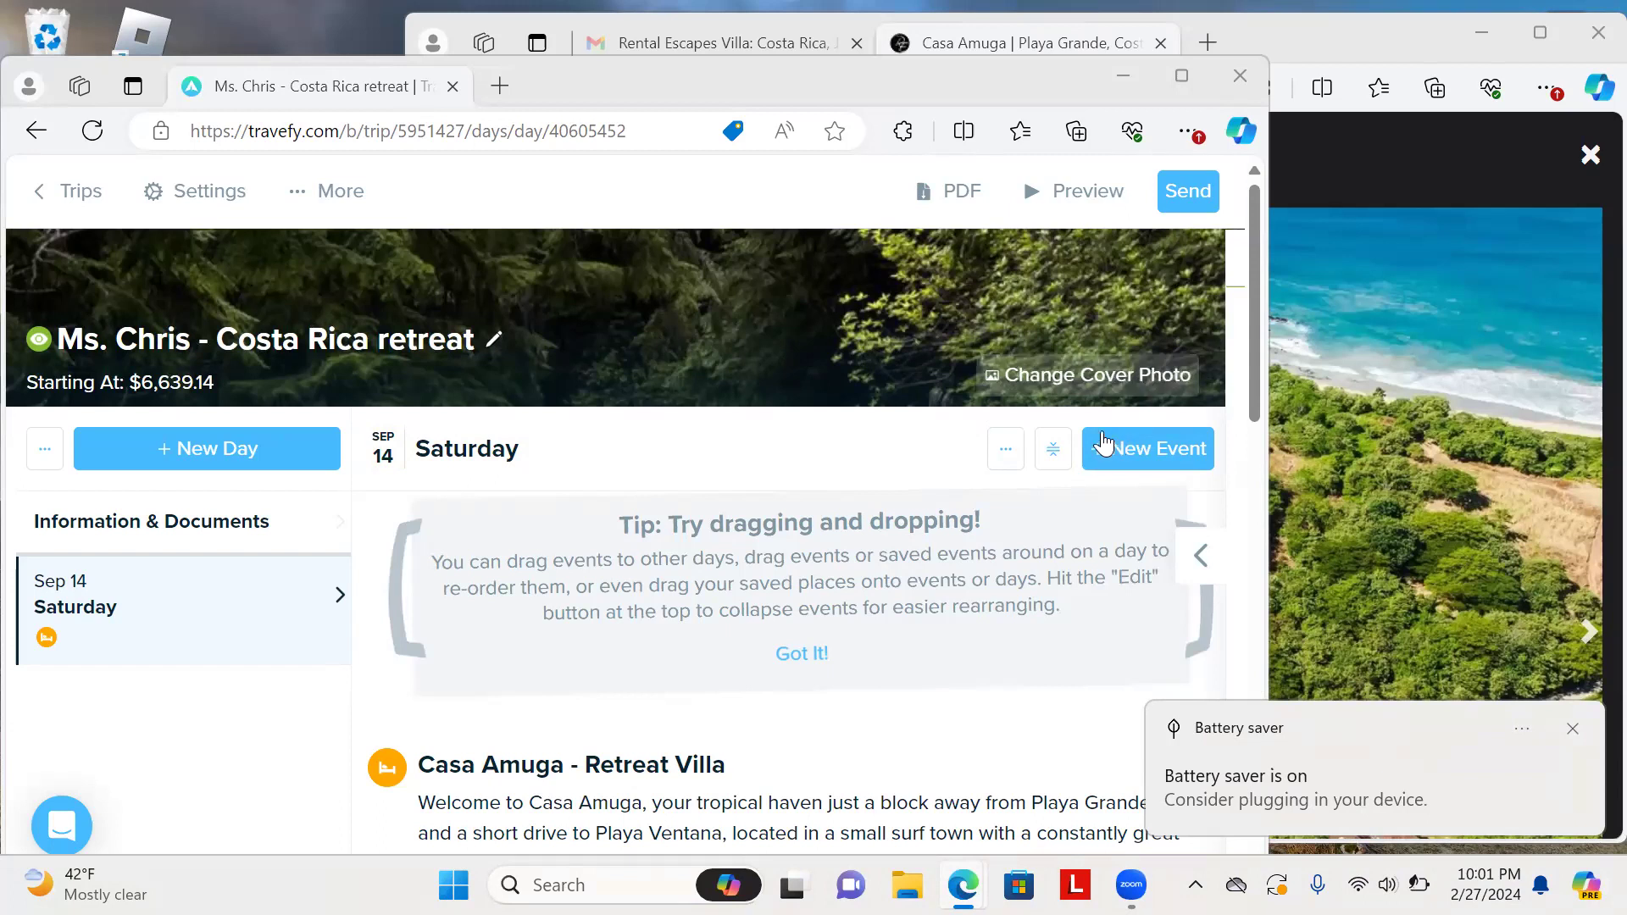
{"action": "left_click", "coordinate": [1097, 192]}
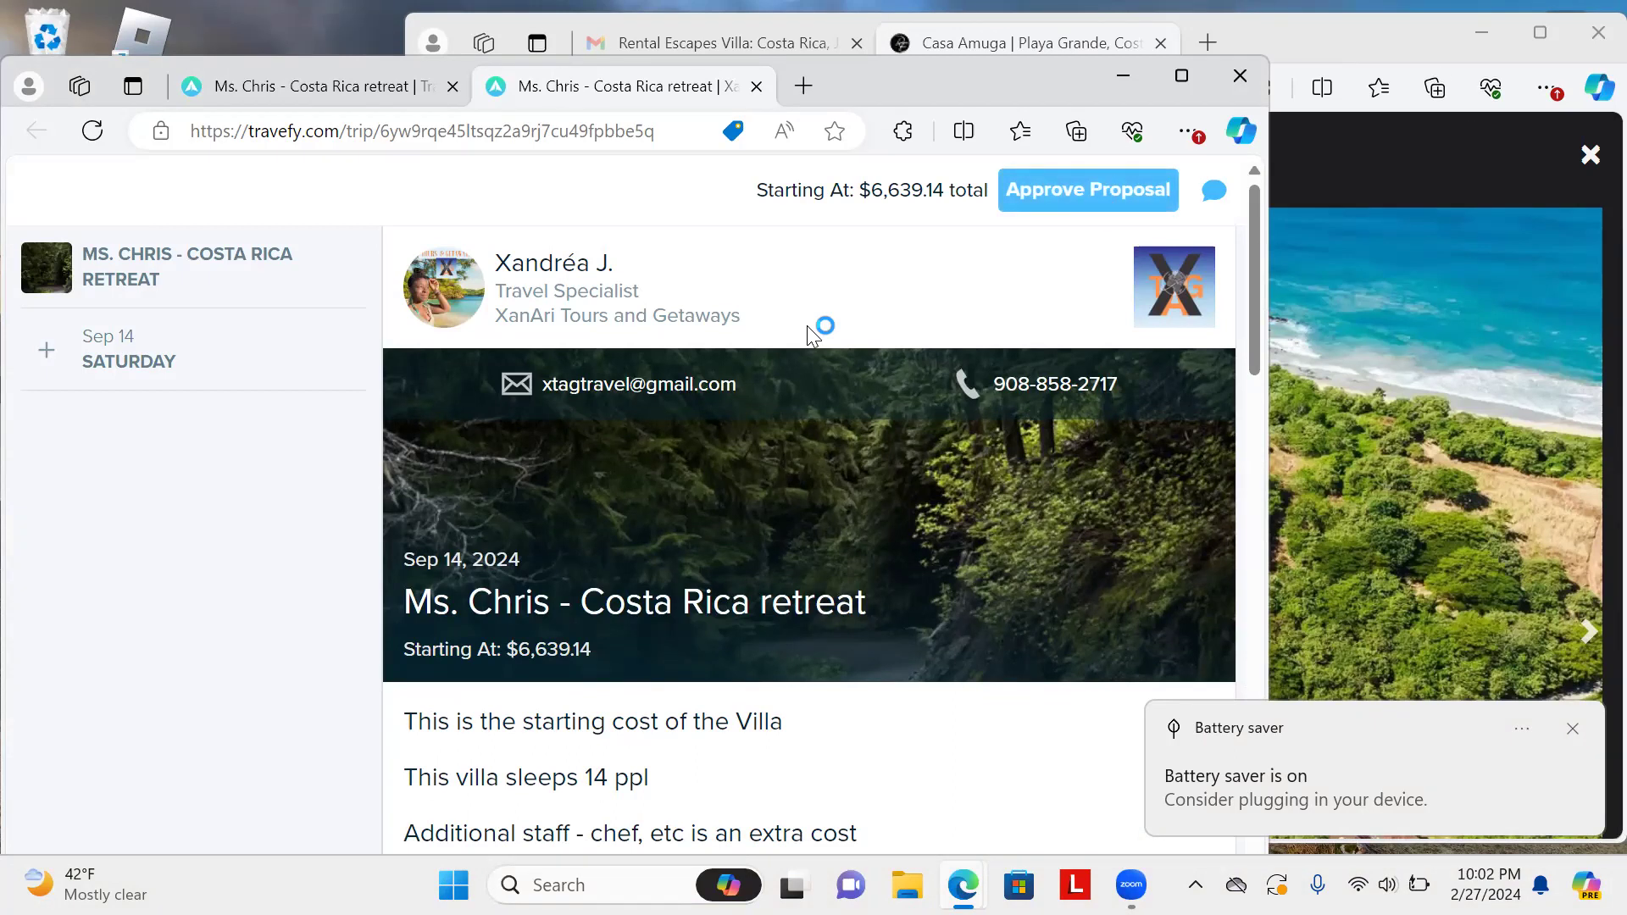
{"action": "left_click", "coordinate": [1181, 77]}
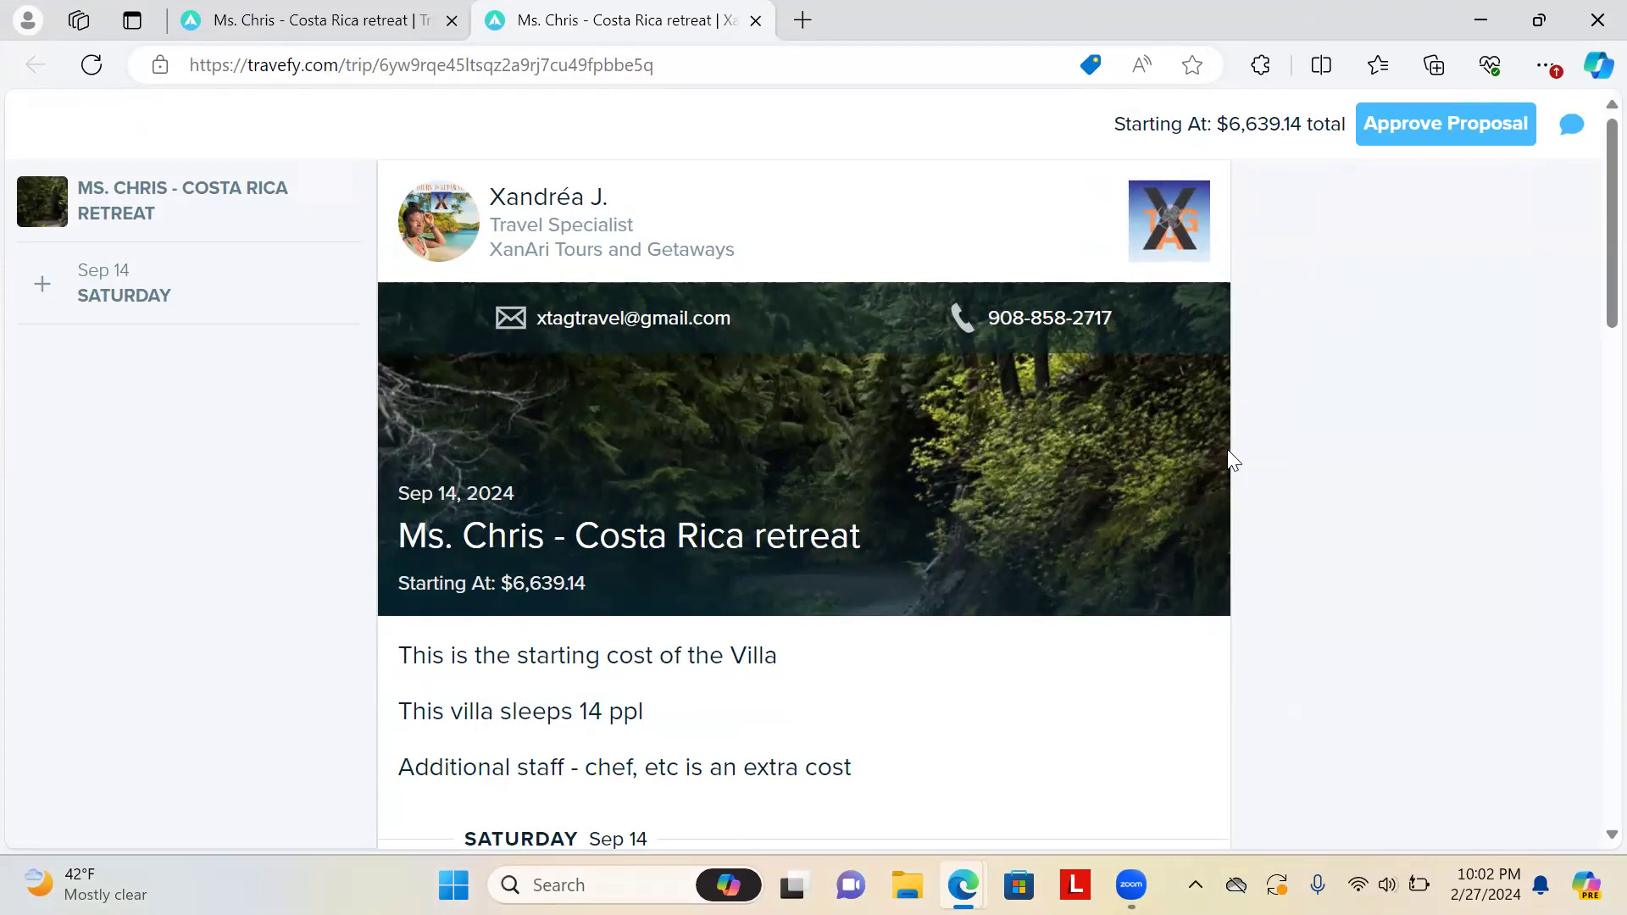
Look through the client preview of the proposal, from the trip description to the villa's details, bedroom table and photos
{"action": "scroll", "coordinate": [1229, 451], "scroll_direction": "down", "scroll_amount": 1}
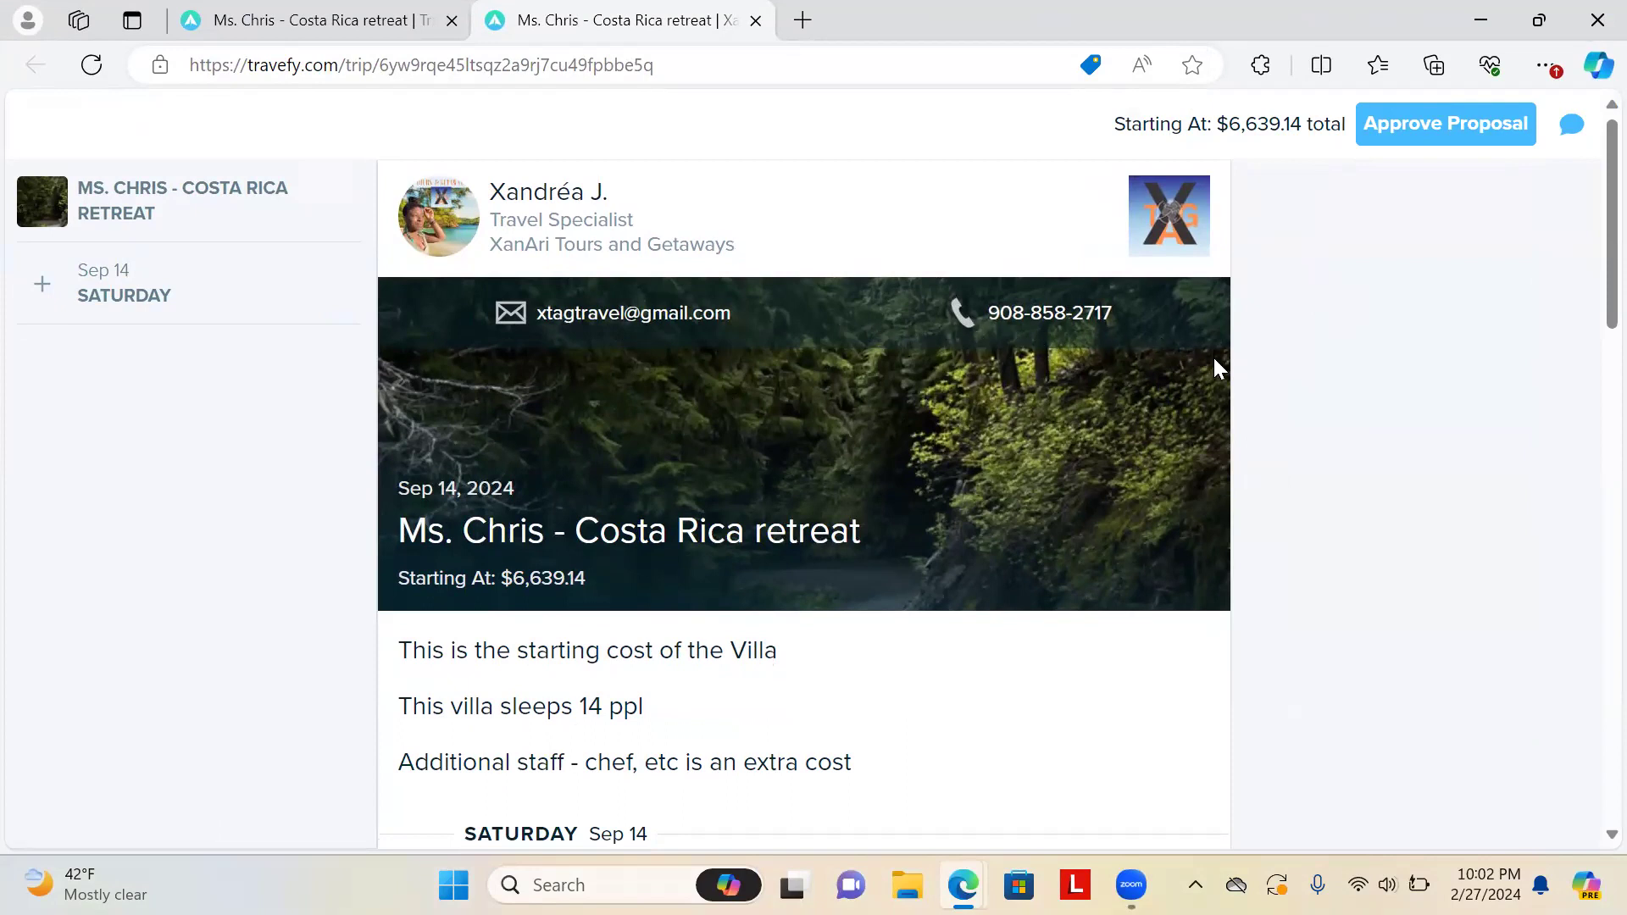
{"action": "left_click", "coordinate": [1466, 131]}
{"action": "scroll", "coordinate": [653, 501], "scroll_direction": "down", "scroll_amount": 2}
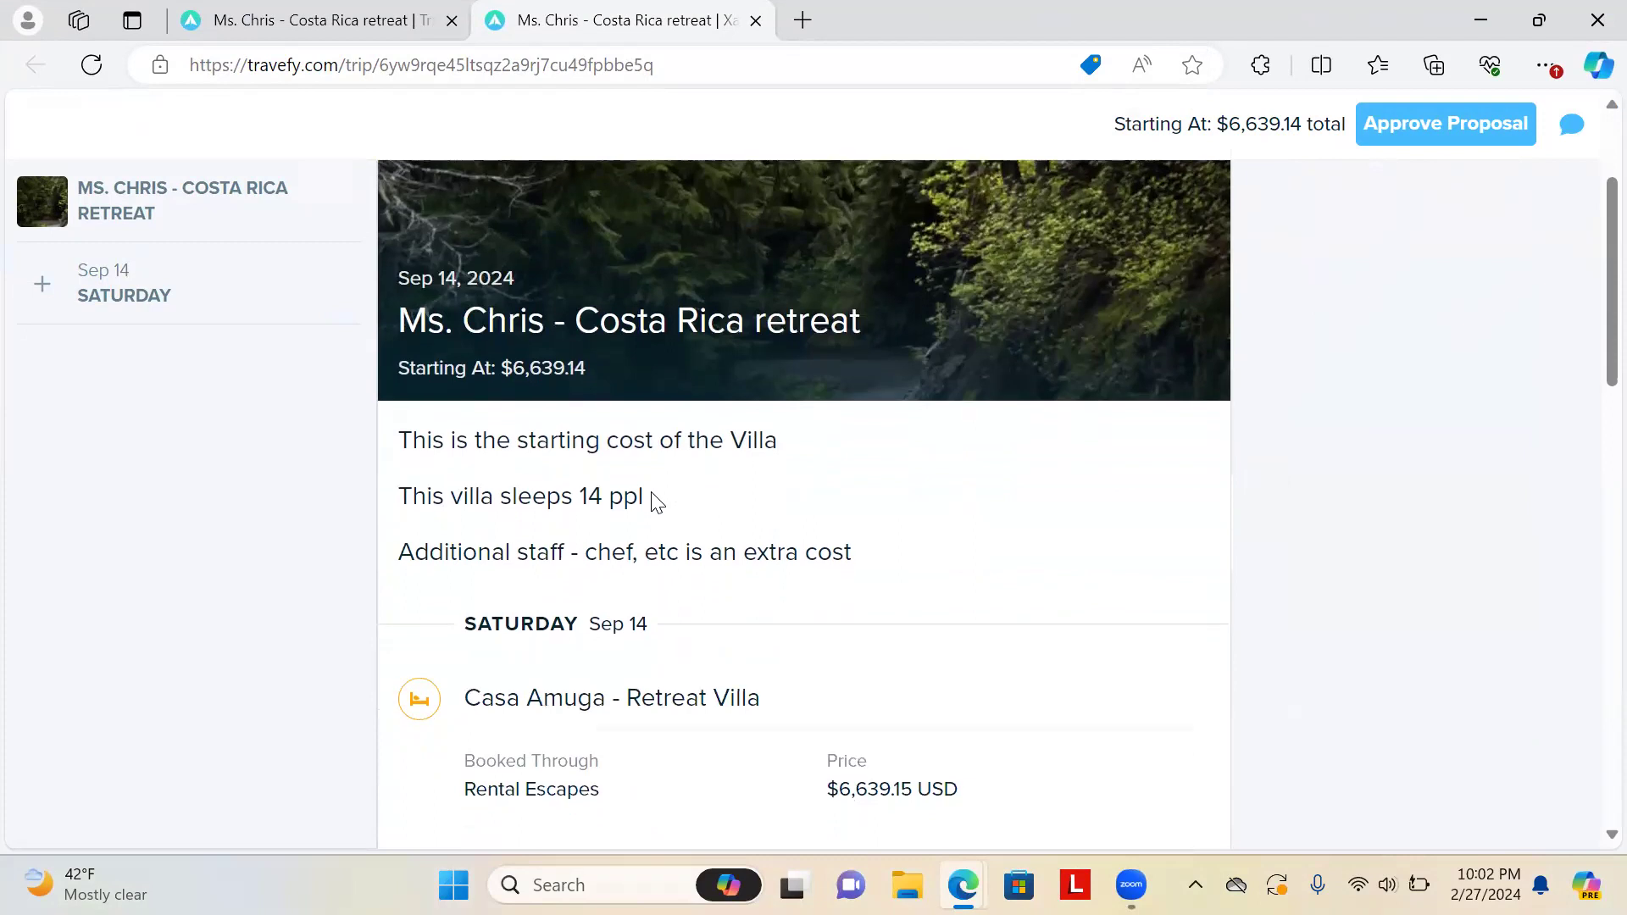
{"action": "scroll", "coordinate": [653, 500], "scroll_direction": "down", "scroll_amount": 2}
{"action": "scroll", "coordinate": [653, 500], "scroll_direction": "down", "scroll_amount": 2}
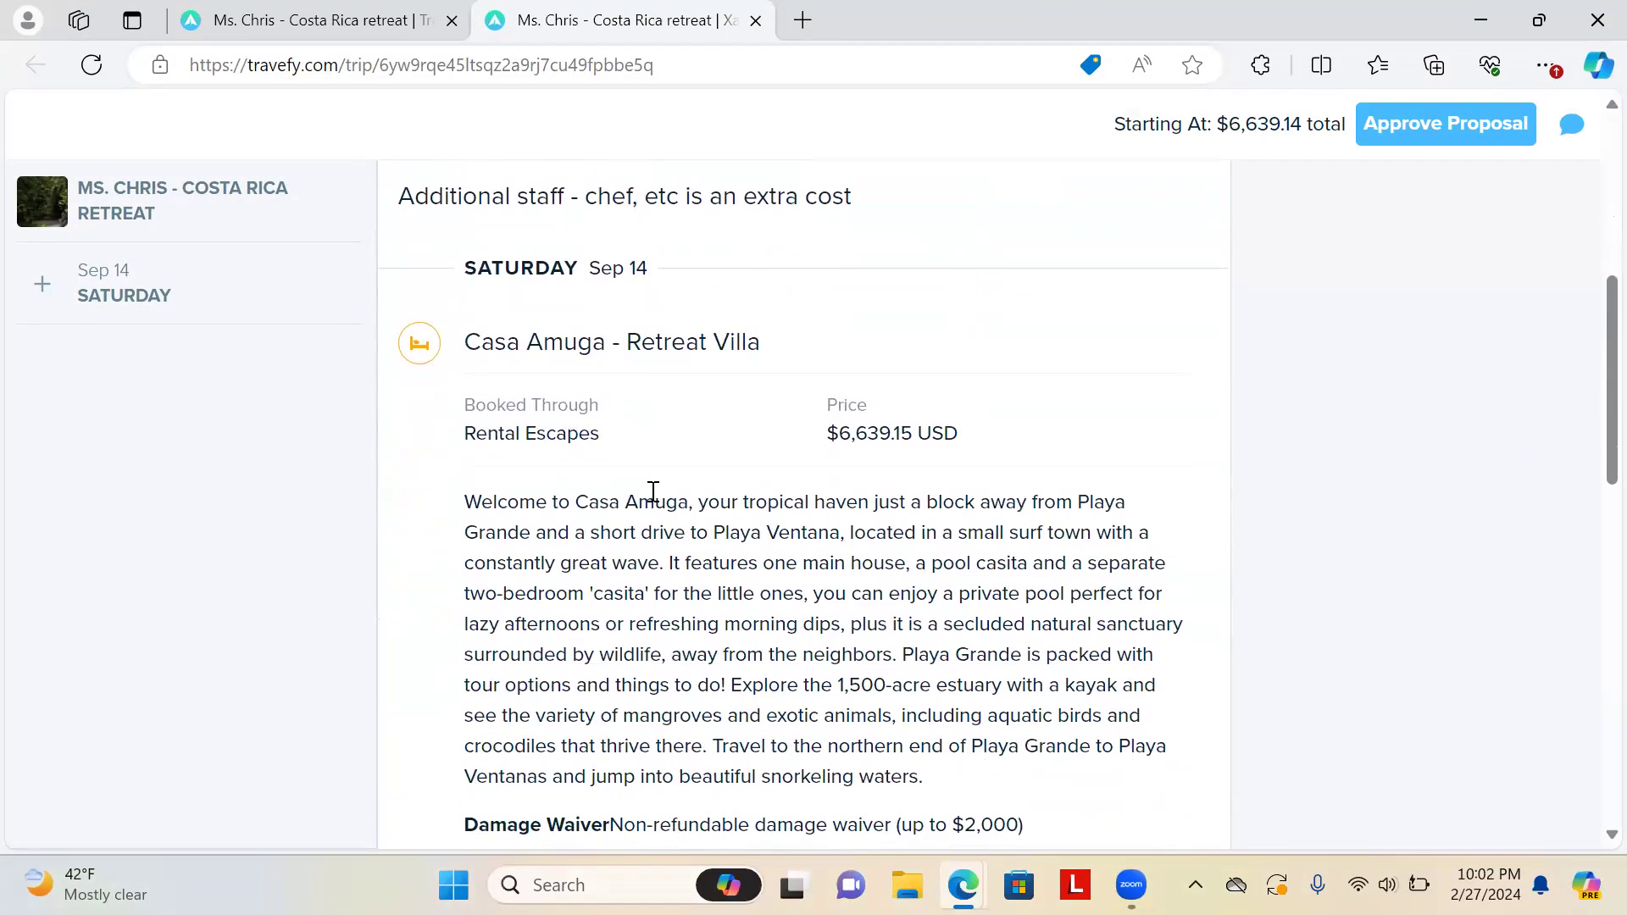
{"action": "scroll", "coordinate": [654, 492], "scroll_direction": "down", "scroll_amount": 1}
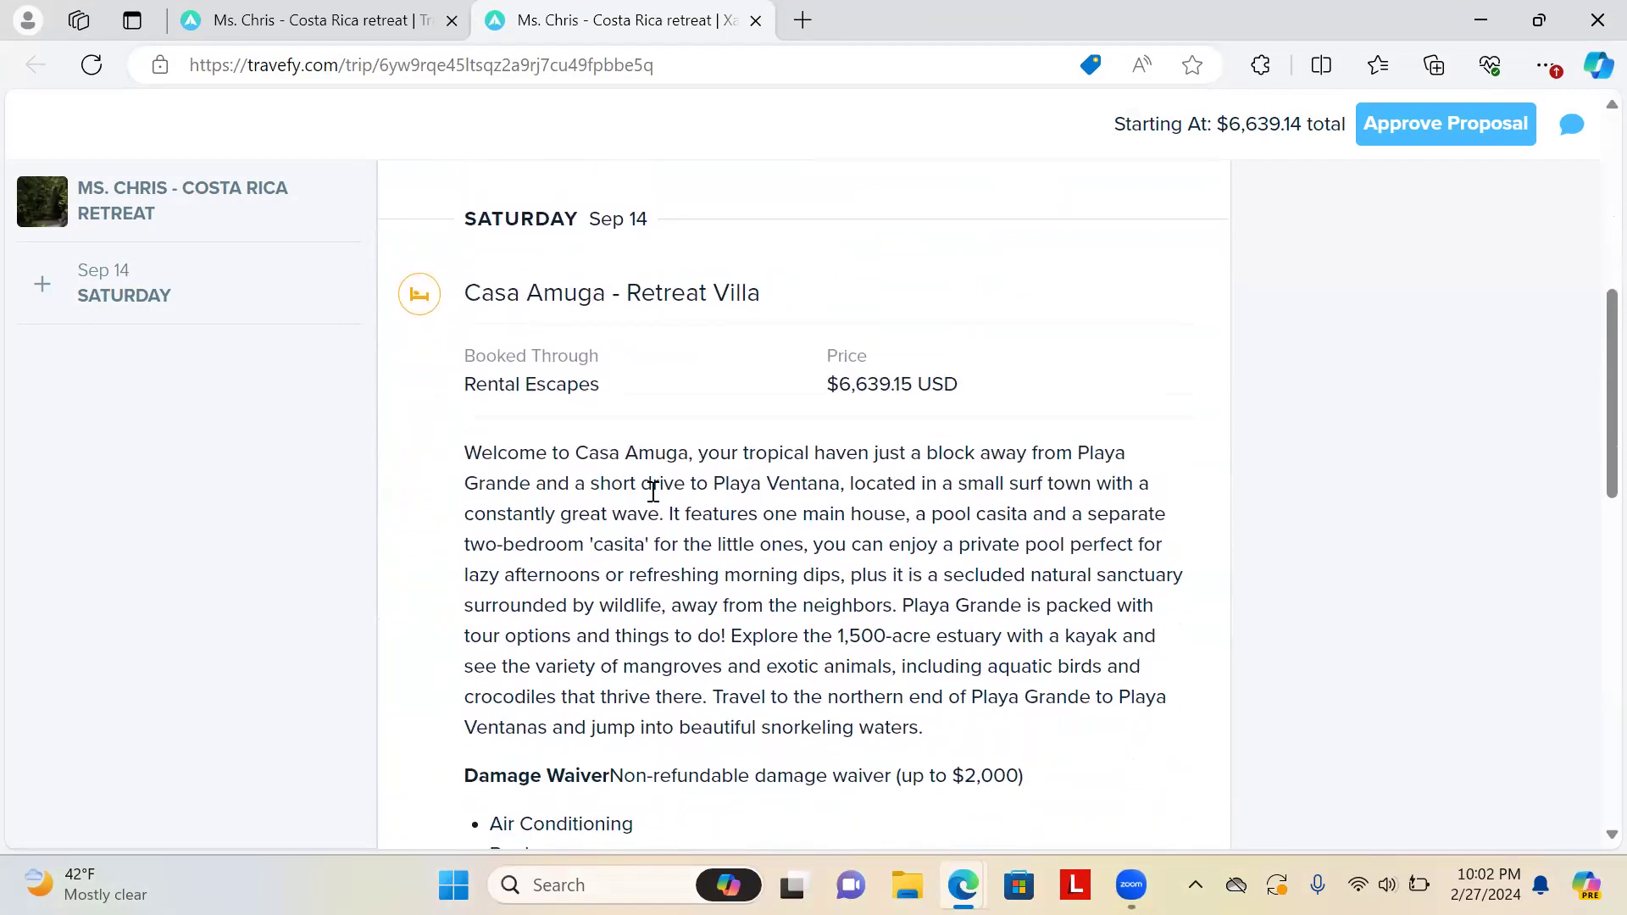
{"action": "scroll", "coordinate": [653, 492], "scroll_direction": "down", "scroll_amount": 3}
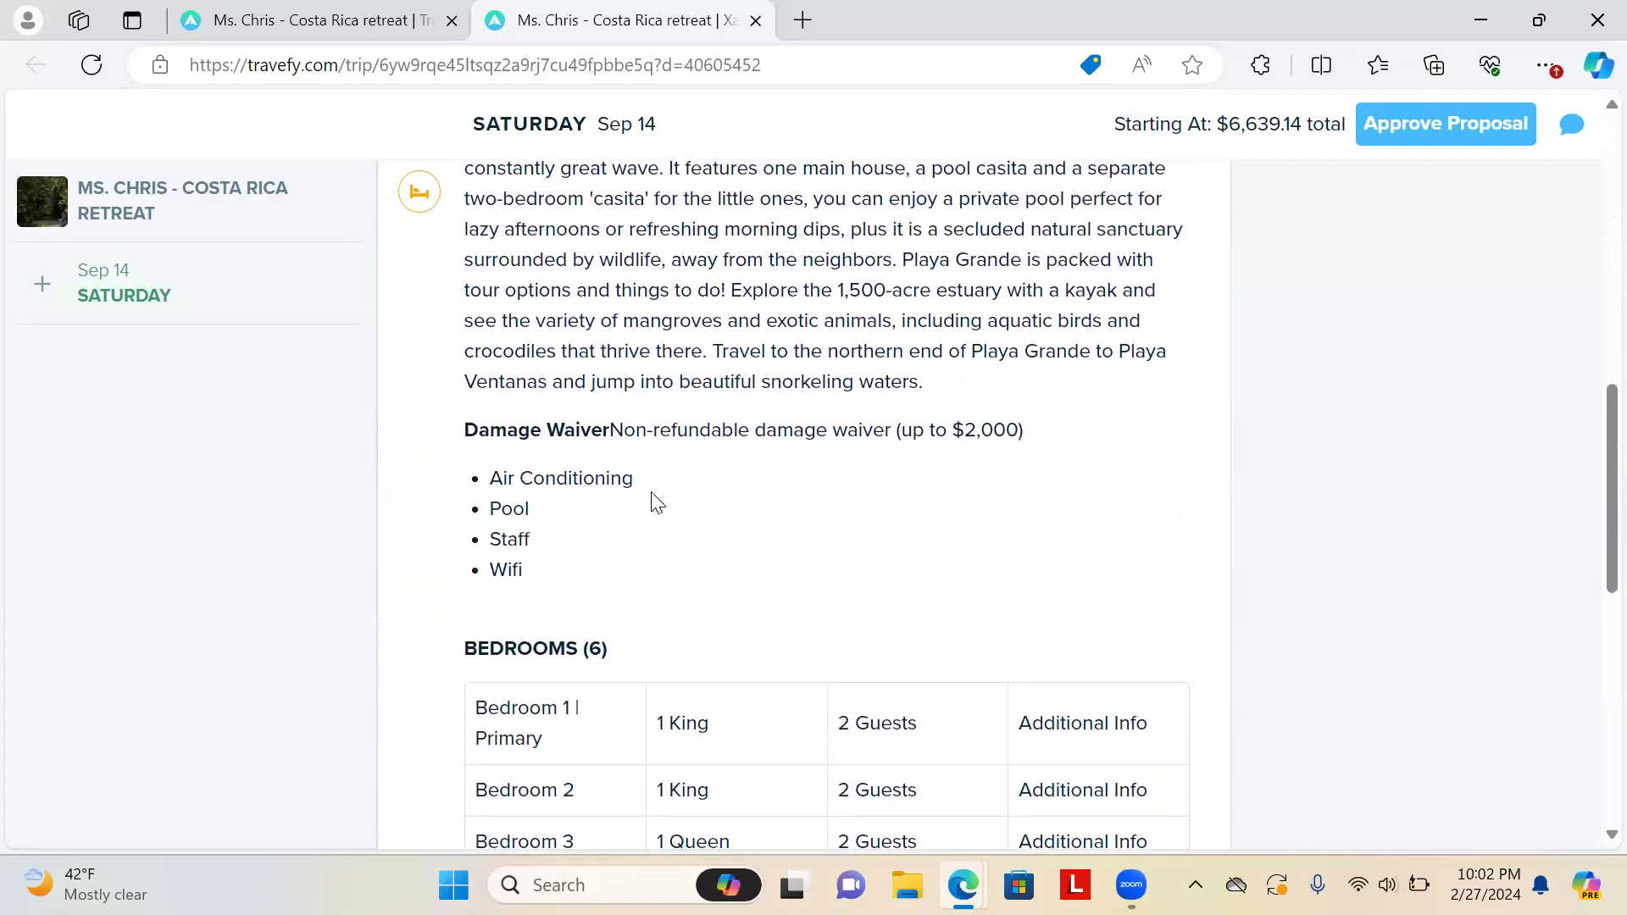
{"action": "scroll", "coordinate": [654, 503], "scroll_direction": "down", "scroll_amount": 8}
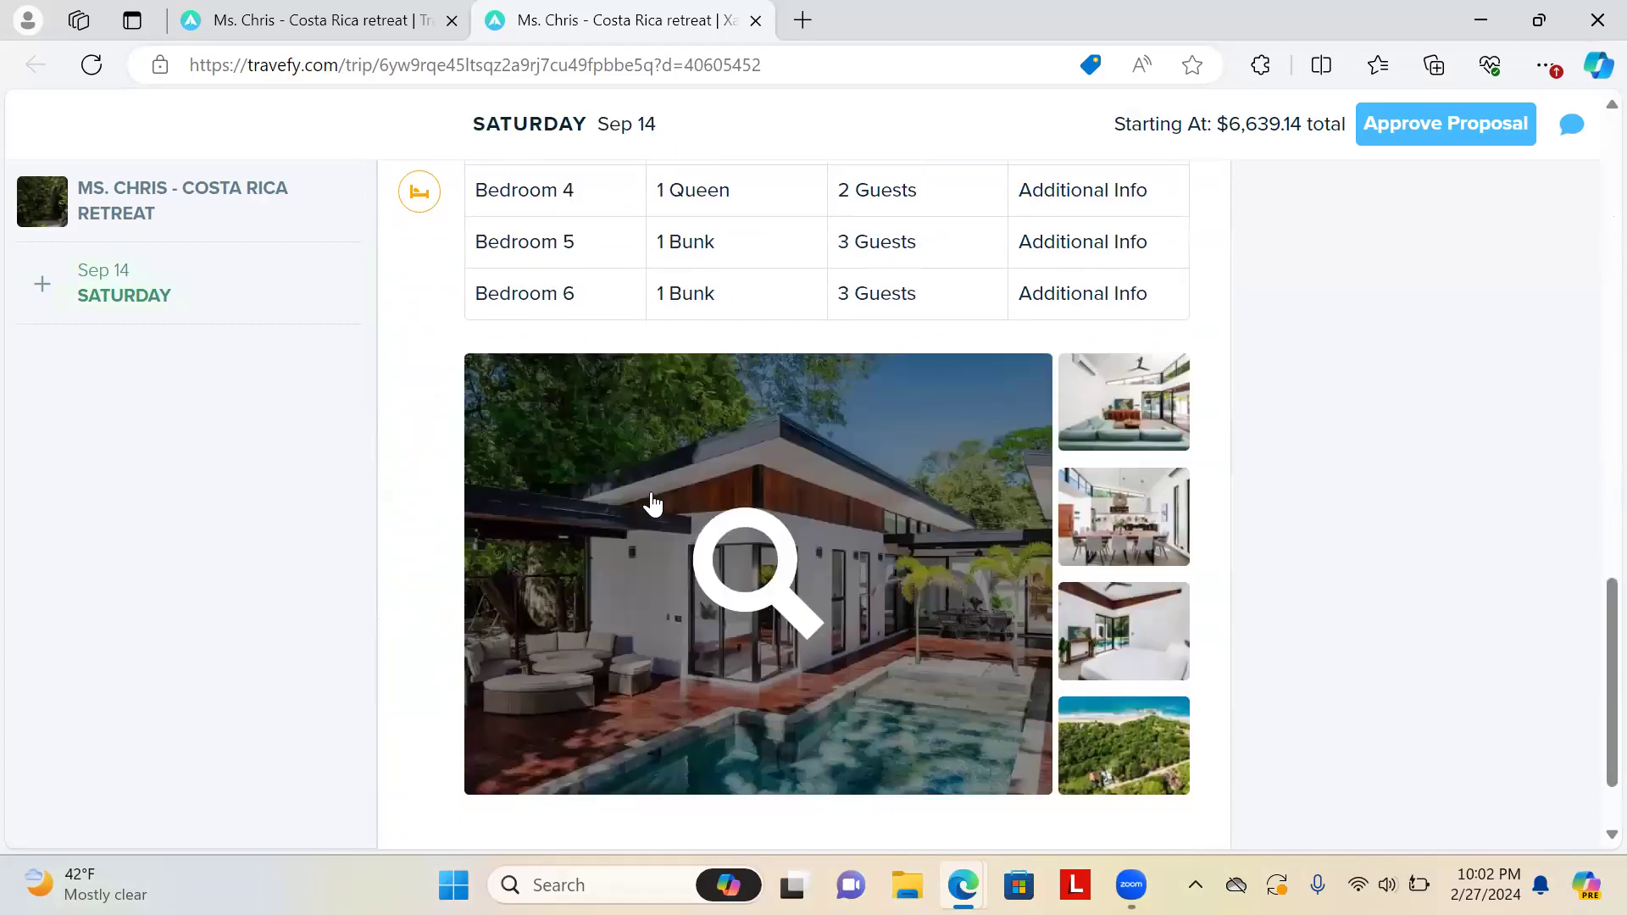
{"action": "scroll", "coordinate": [653, 501], "scroll_direction": "down", "scroll_amount": 1}
{"action": "scroll", "coordinate": [1347, 583], "scroll_direction": "down", "scroll_amount": 1}
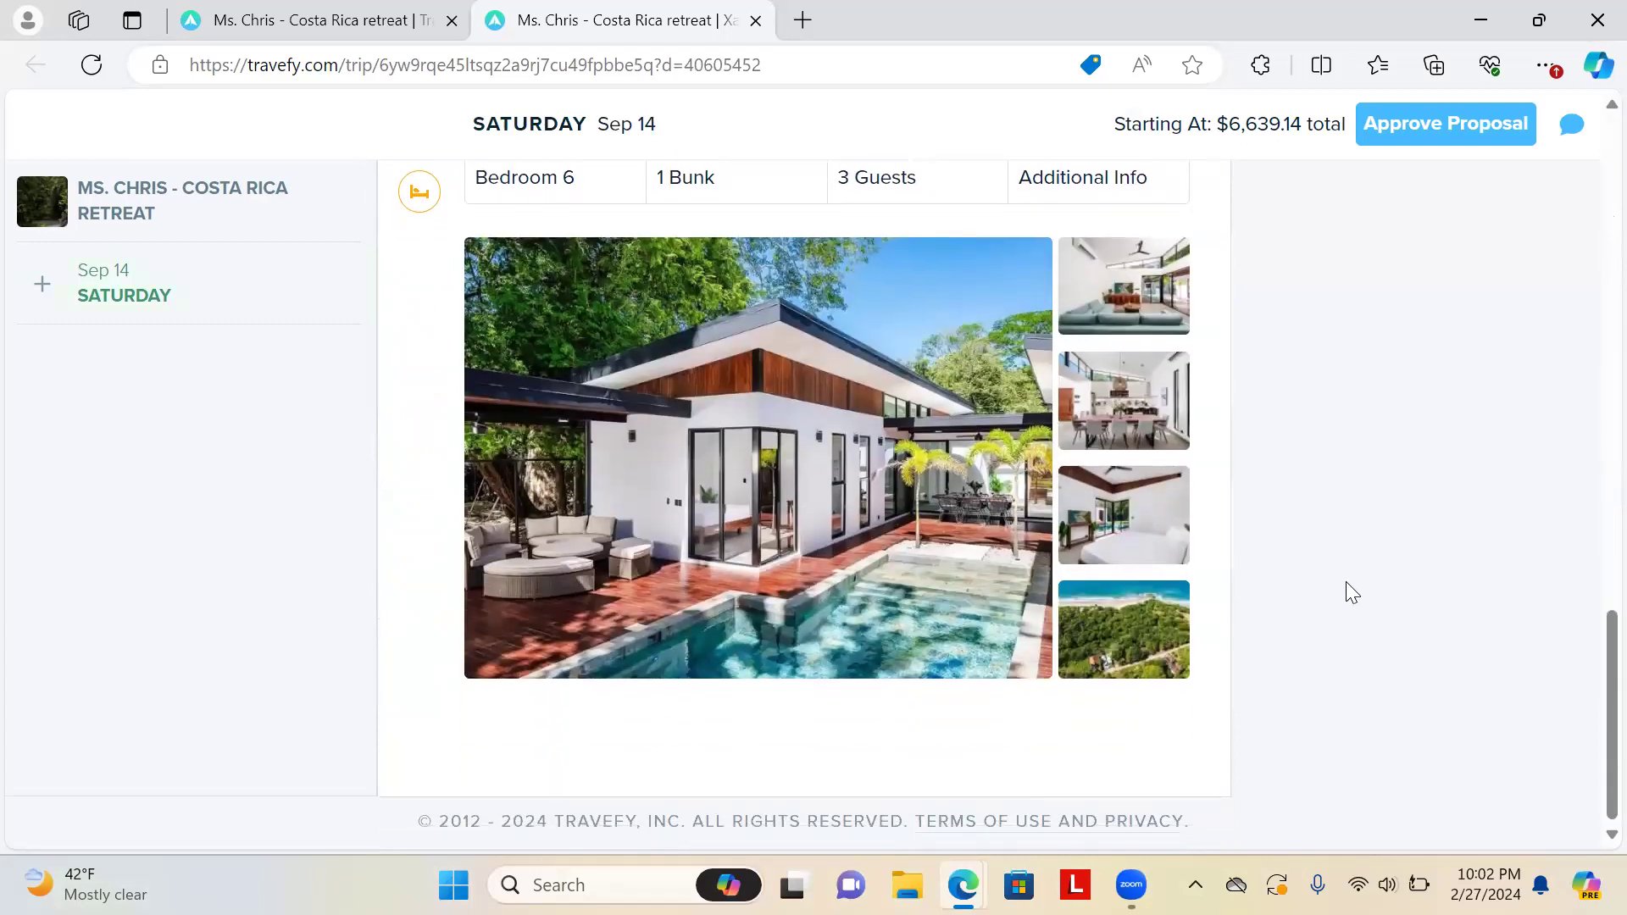
View the enlarged Casa Amuga photos from the living room through to the aerial view, and close the gallery
{"action": "left_click", "coordinate": [1139, 301]}
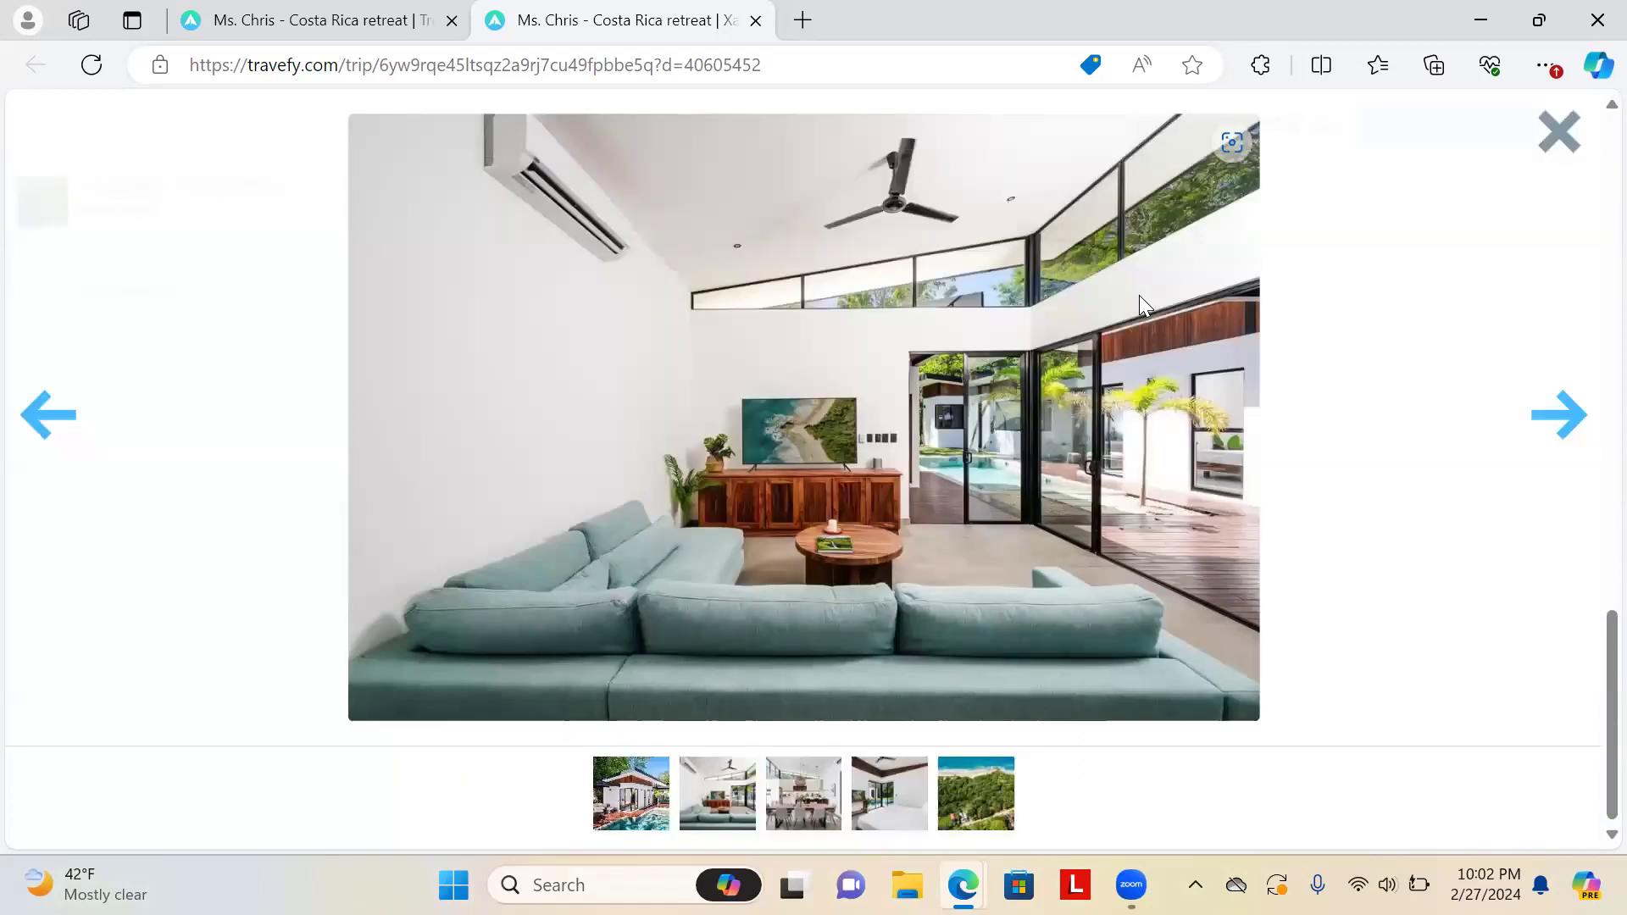
{"action": "left_click", "coordinate": [1563, 416]}
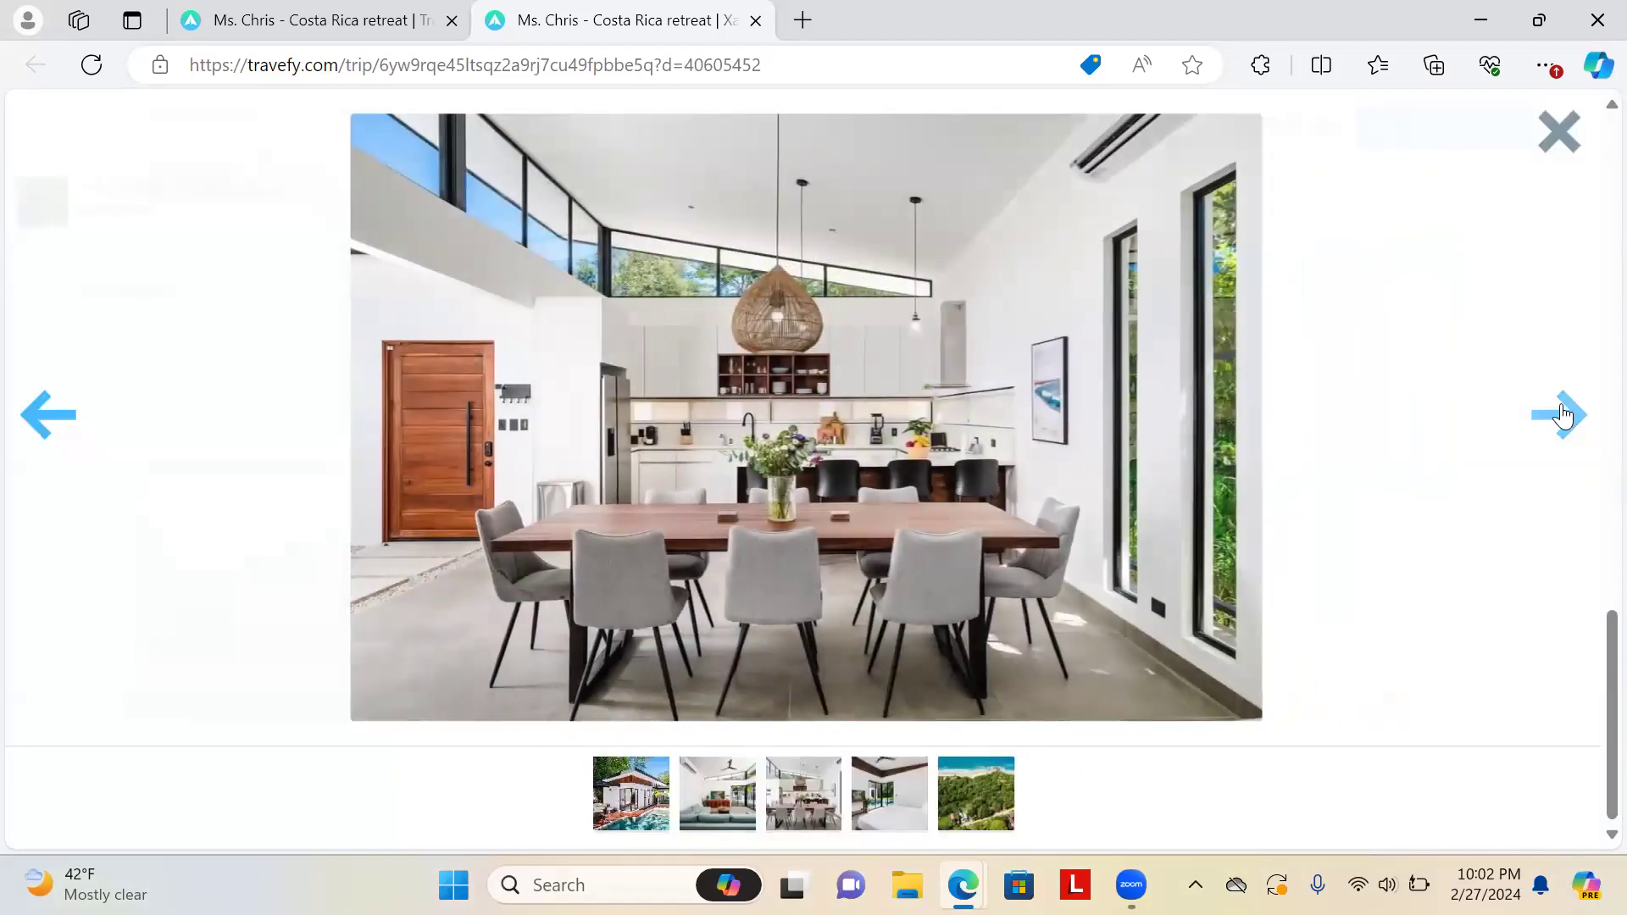
{"action": "left_click", "coordinate": [1563, 415]}
{"action": "left_click", "coordinate": [1563, 415]}
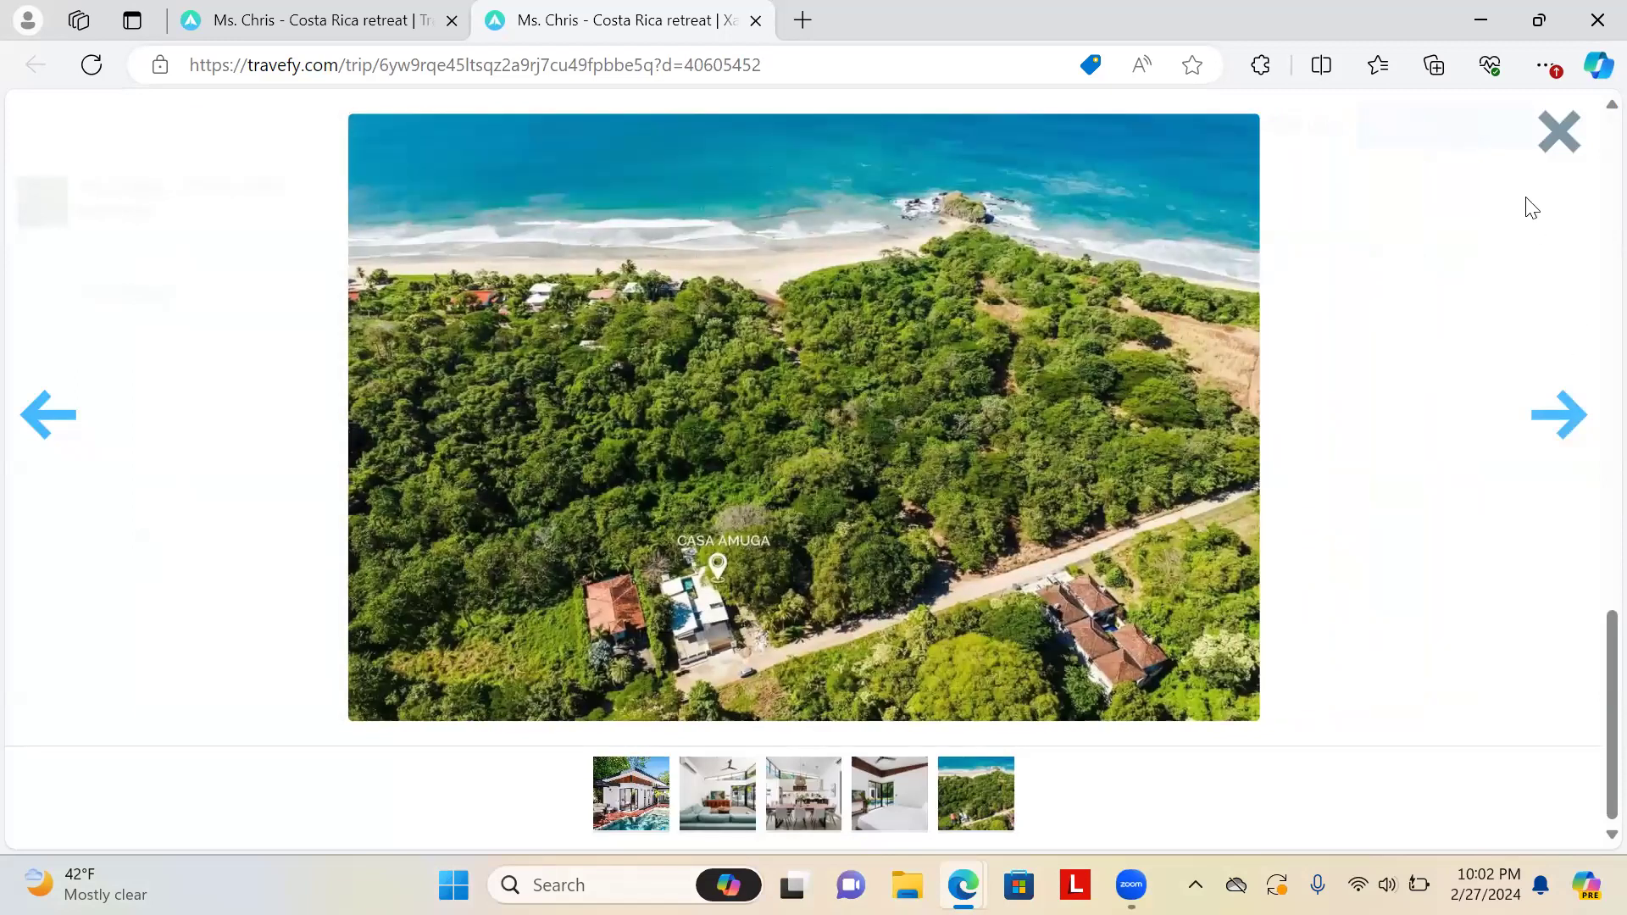
{"action": "left_click", "coordinate": [1559, 131]}
Review the proposal preview from the villa photos back up to the trip cover and agent details
{"action": "scroll", "coordinate": [1002, 562], "scroll_direction": "down", "scroll_amount": 1}
{"action": "scroll", "coordinate": [1002, 561], "scroll_direction": "up", "scroll_amount": 1}
{"action": "scroll", "coordinate": [1051, 606], "scroll_direction": "down", "scroll_amount": 1}
{"action": "scroll", "coordinate": [1051, 606], "scroll_direction": "up", "scroll_amount": 1}
{"action": "scroll", "coordinate": [1051, 605], "scroll_direction": "down", "scroll_amount": 1}
{"action": "scroll", "coordinate": [1051, 606], "scroll_direction": "up", "scroll_amount": 1}
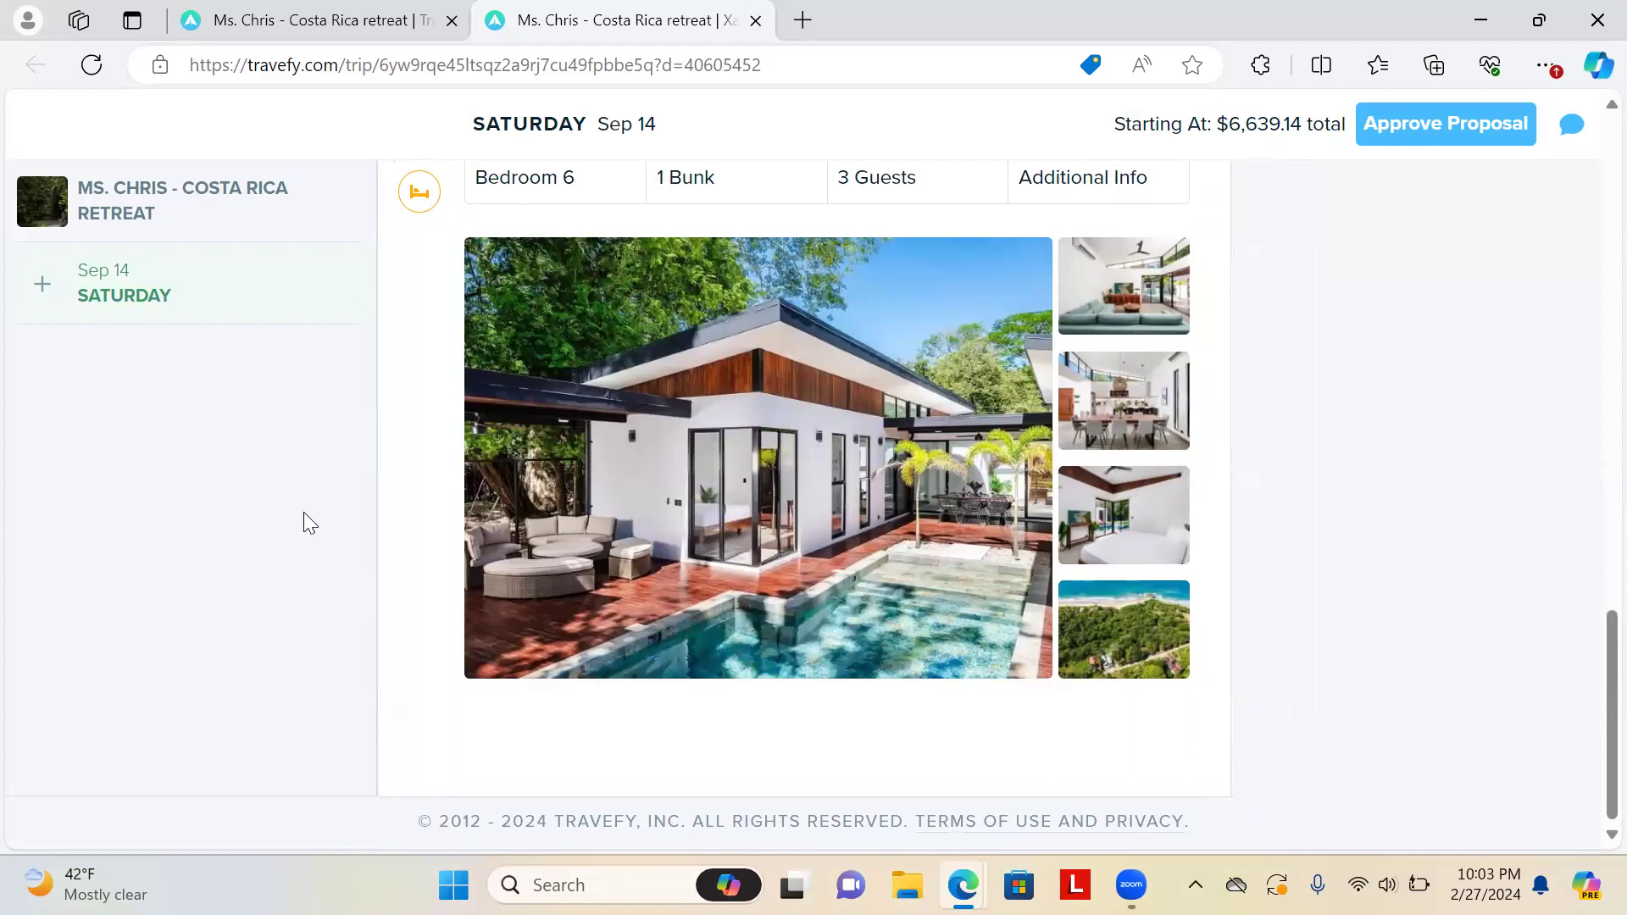
{"action": "scroll", "coordinate": [229, 508], "scroll_direction": "up", "scroll_amount": 8}
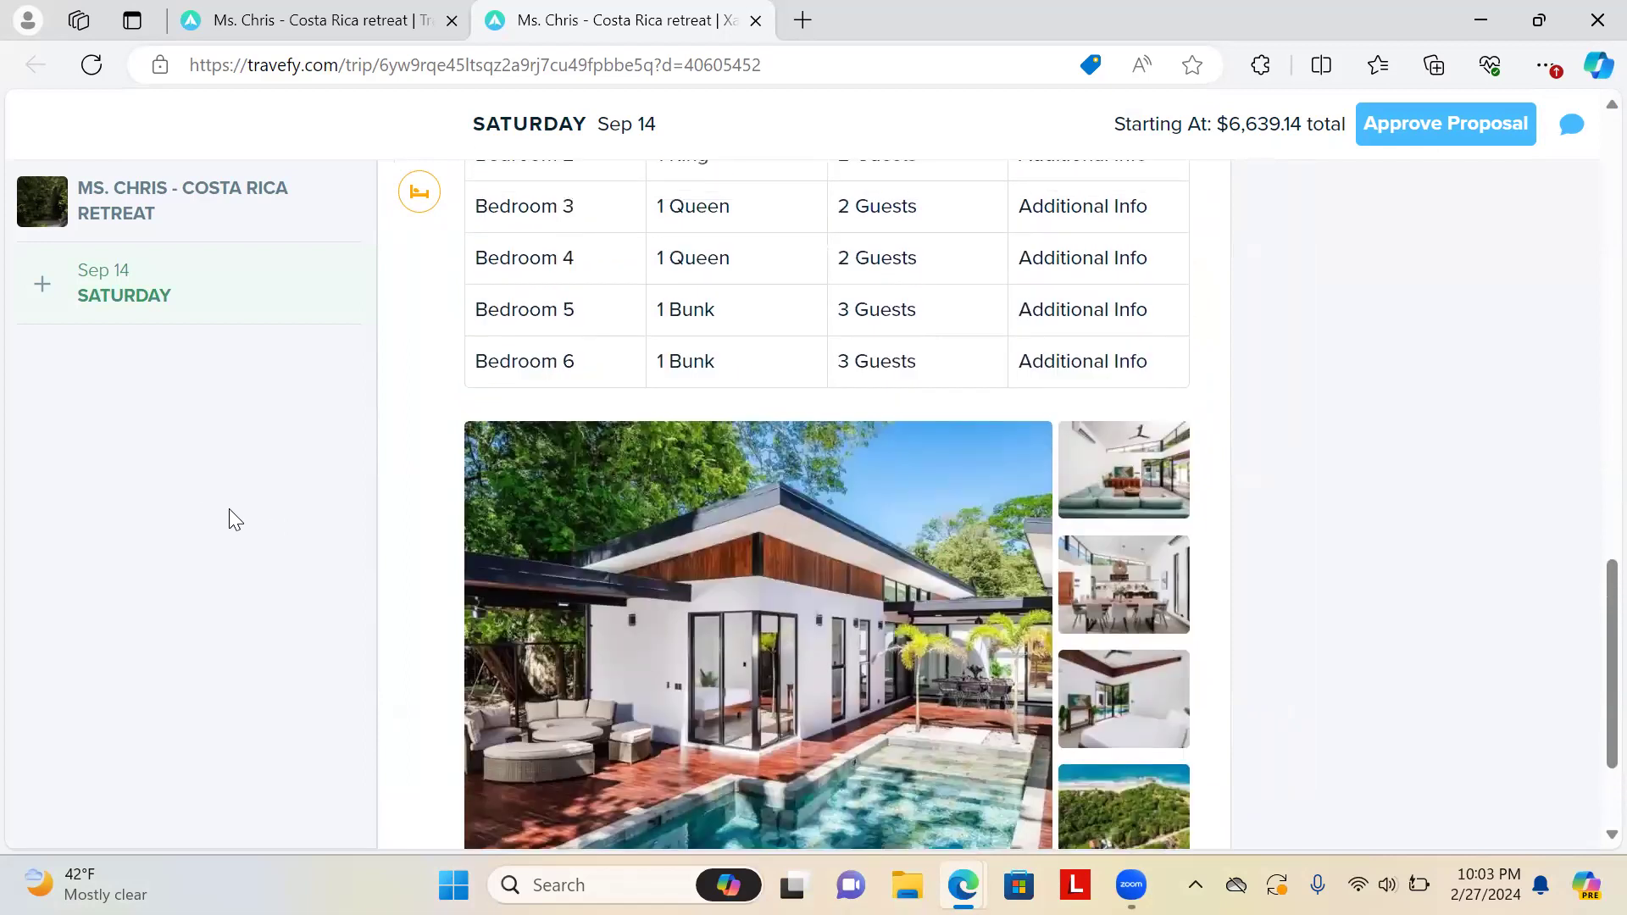
{"action": "scroll", "coordinate": [228, 520], "scroll_direction": "up", "scroll_amount": 5}
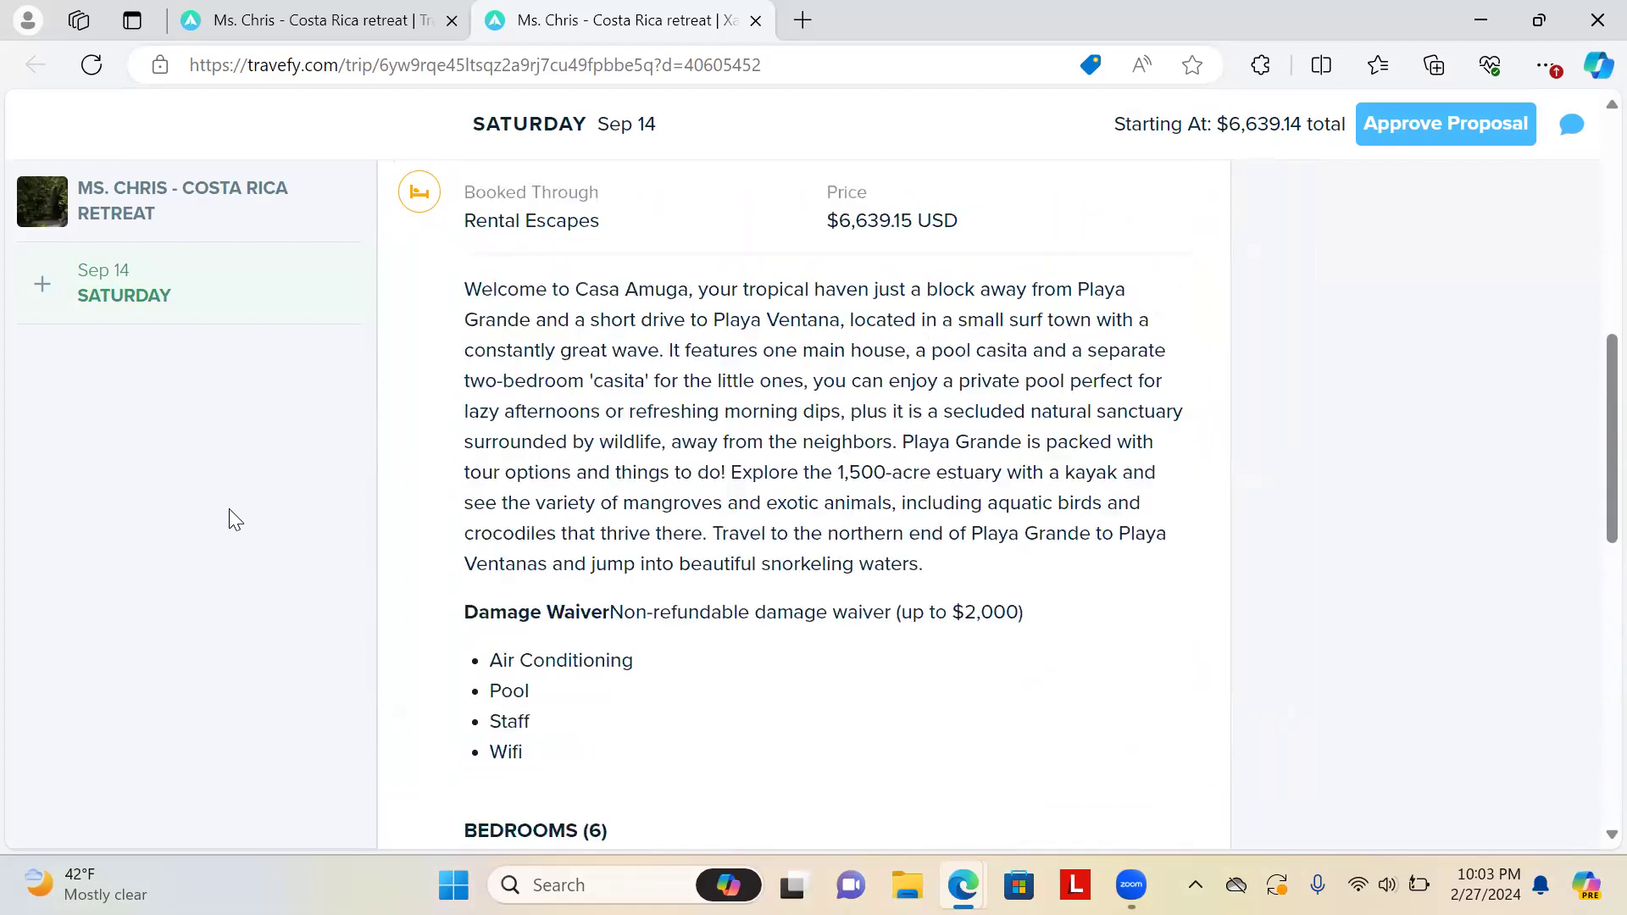
{"action": "scroll", "coordinate": [235, 519], "scroll_direction": "up", "scroll_amount": 3}
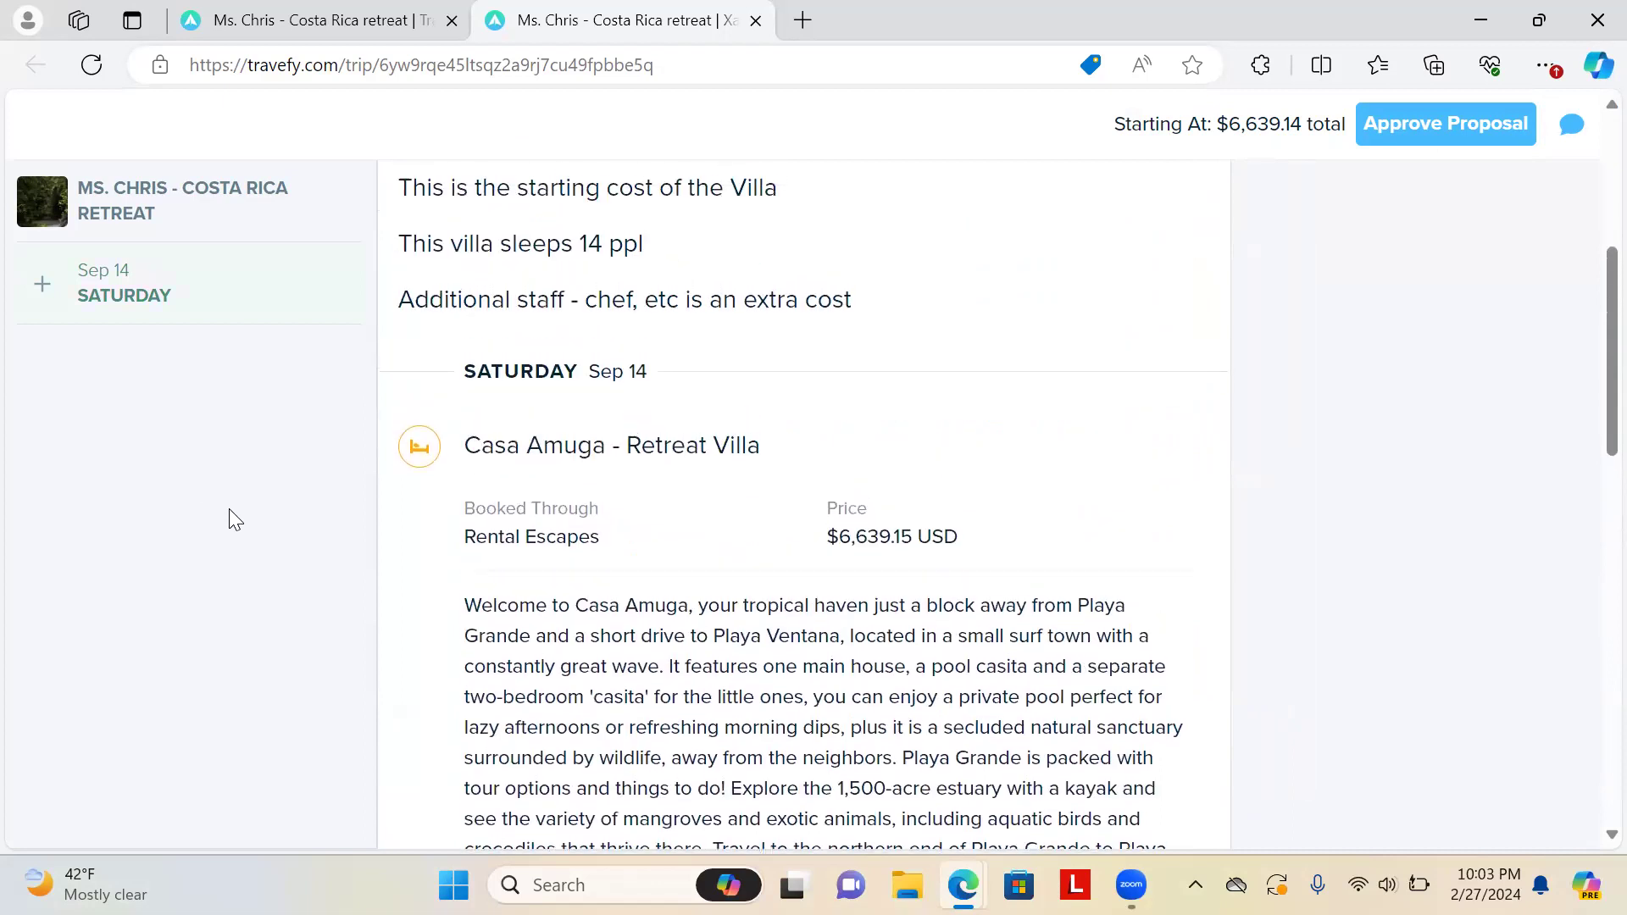
{"action": "scroll", "coordinate": [230, 511], "scroll_direction": "up", "scroll_amount": 5}
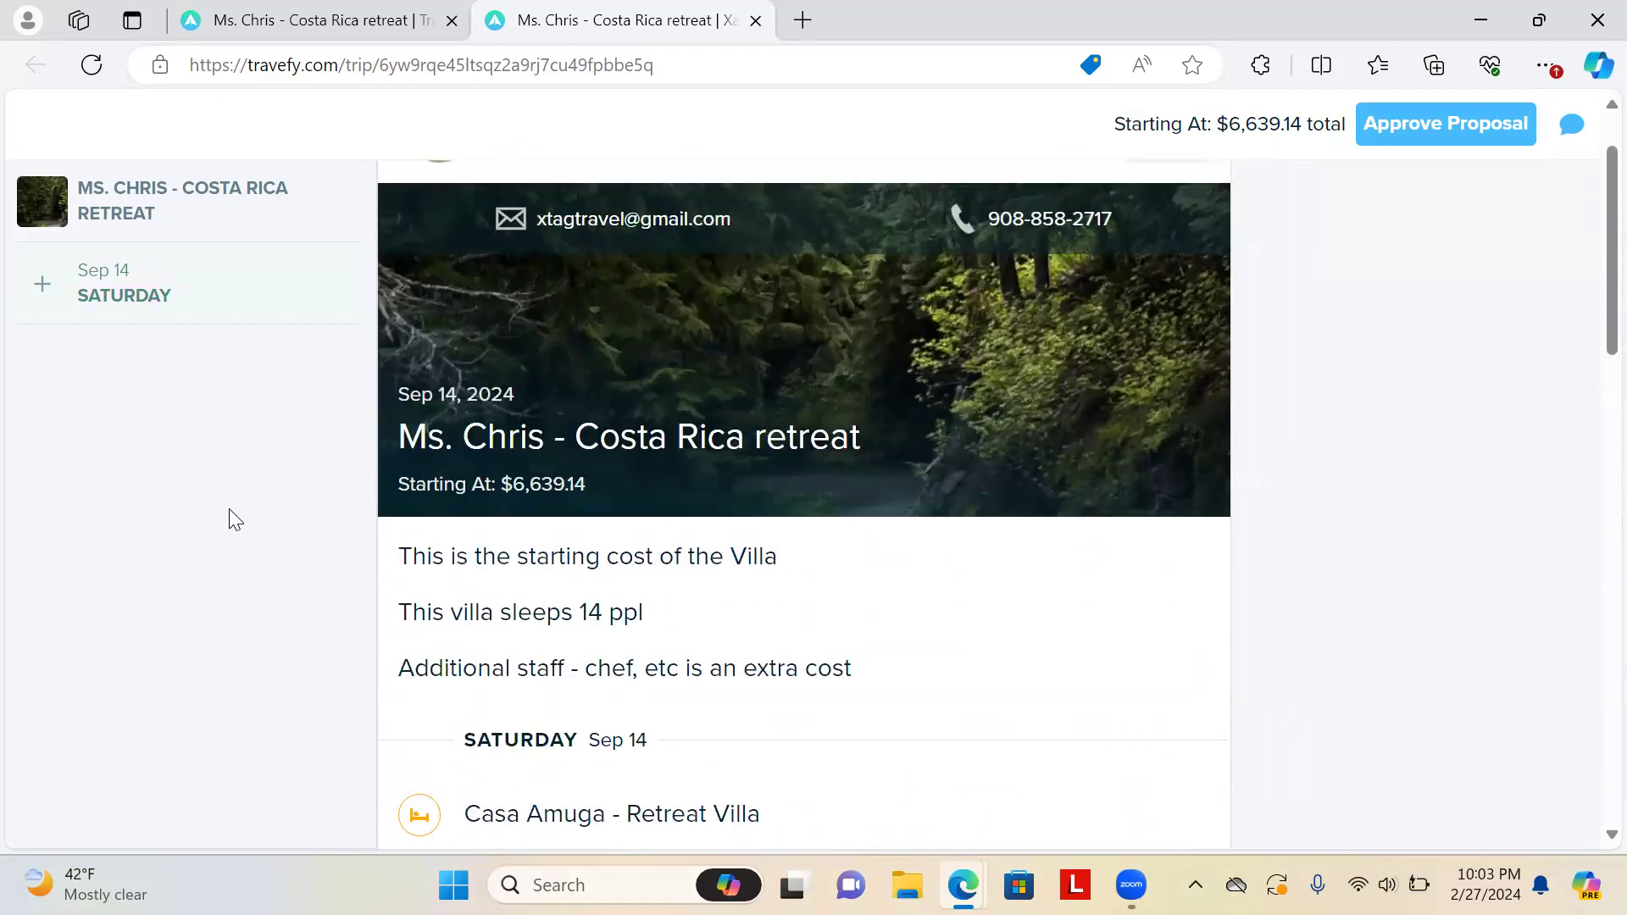
{"action": "scroll", "coordinate": [229, 509], "scroll_direction": "up", "scroll_amount": 1}
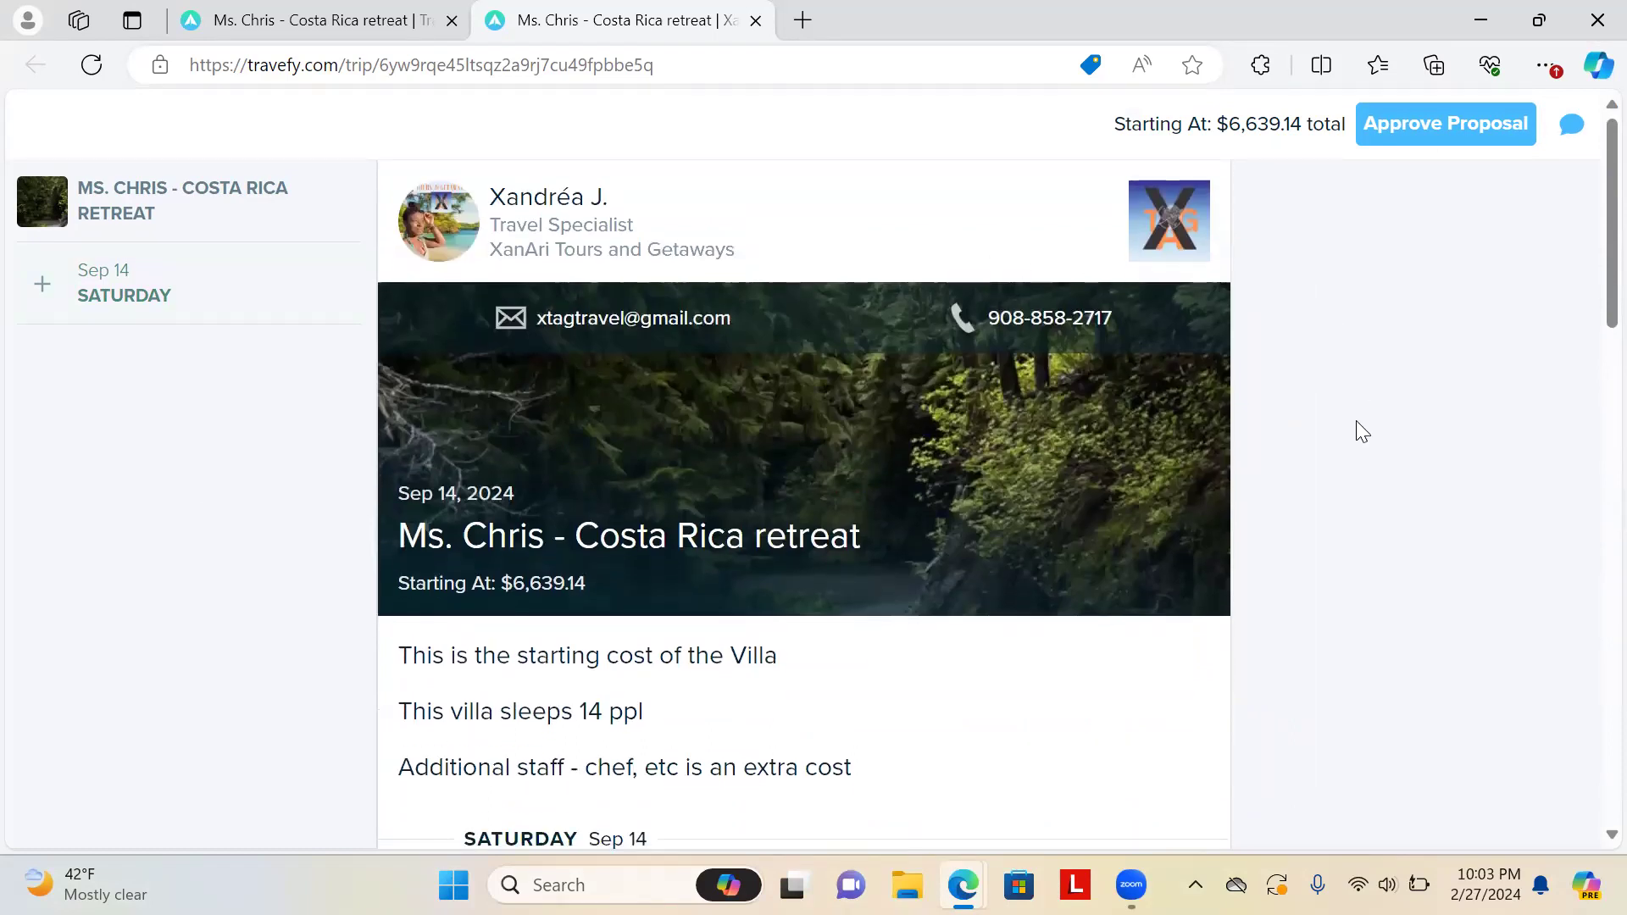
Expand and collapse the Saturday, Sep 14 event list in the client preview, and close the preview
{"action": "scroll", "coordinate": [1356, 423], "scroll_direction": "down", "scroll_amount": 2}
{"action": "scroll", "coordinate": [1356, 422], "scroll_direction": "down", "scroll_amount": 4}
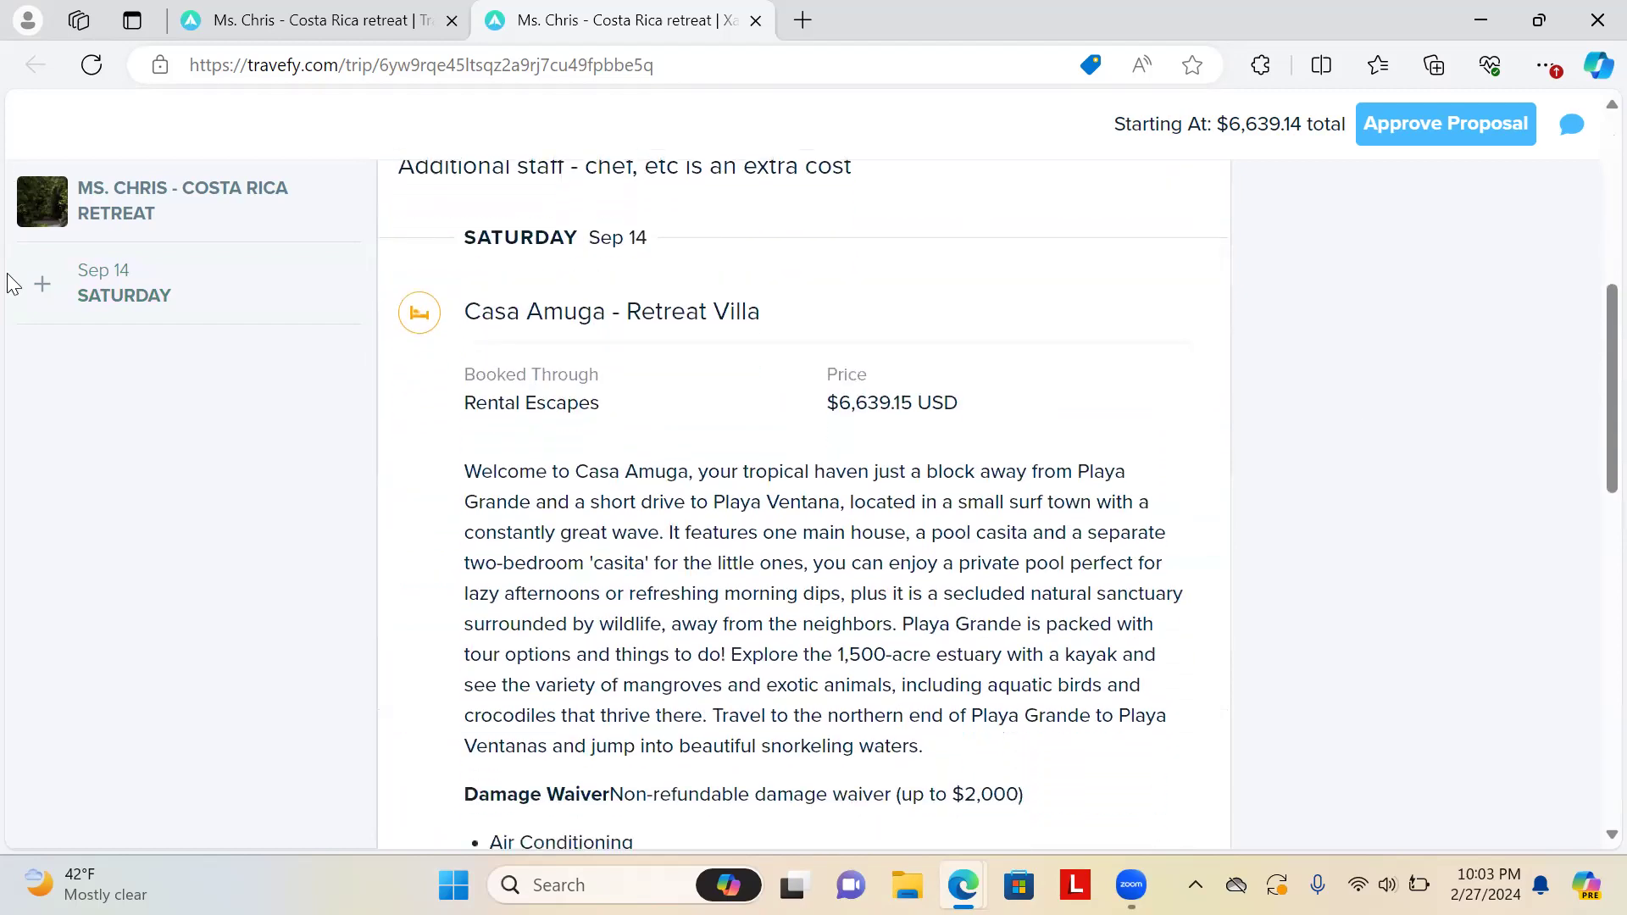
{"action": "left_click", "coordinate": [38, 292]}
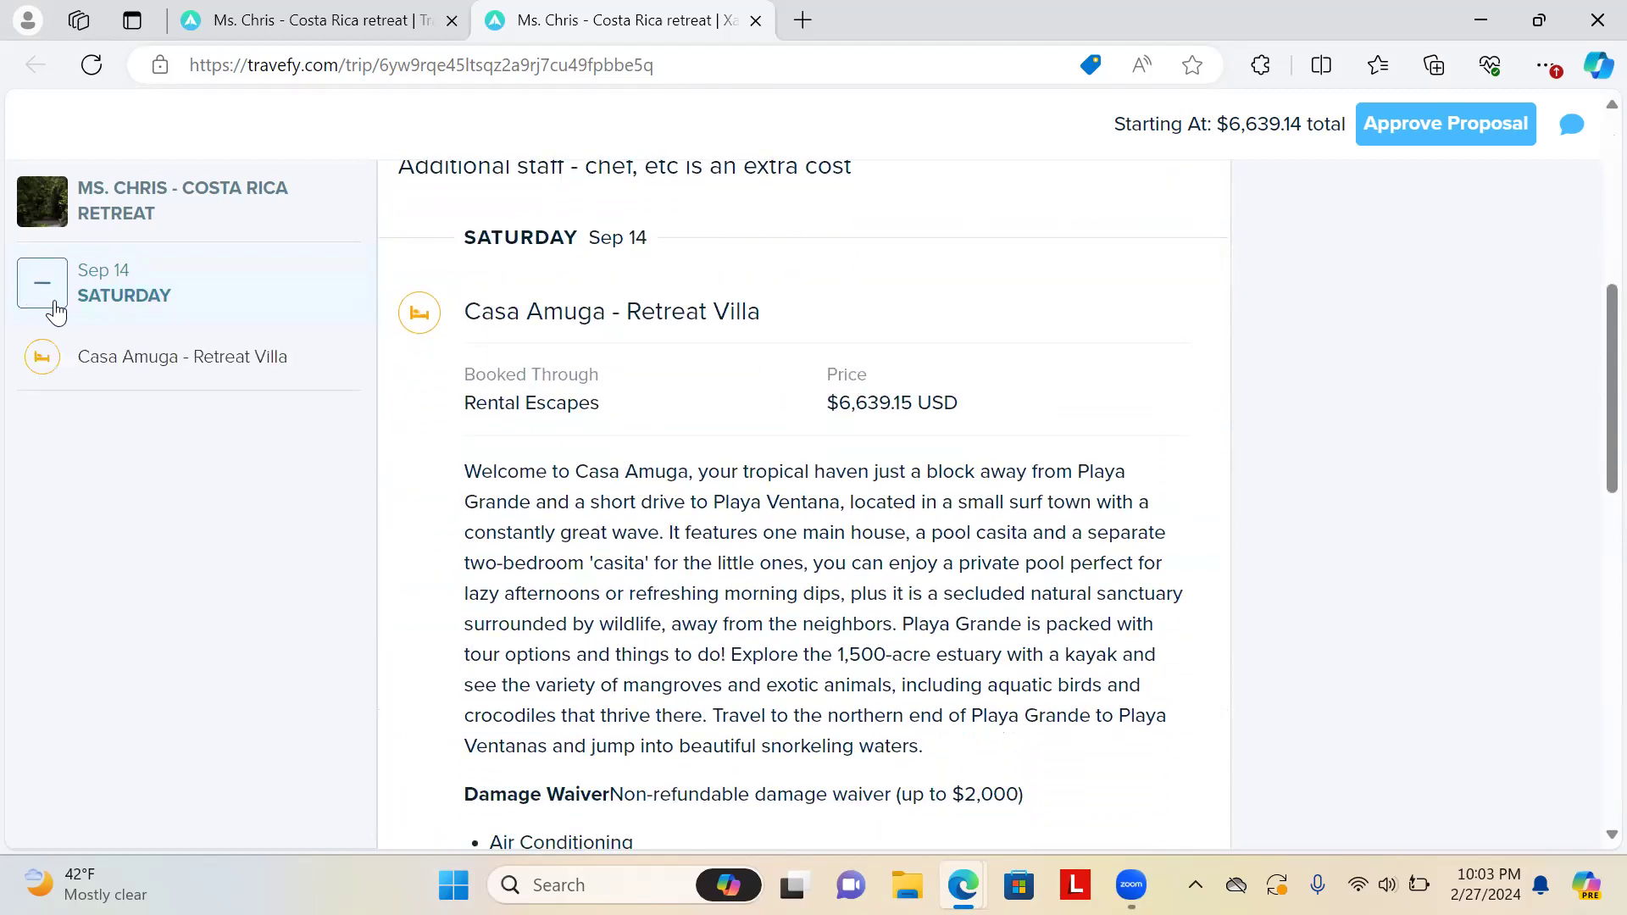
{"action": "left_click", "coordinate": [42, 293]}
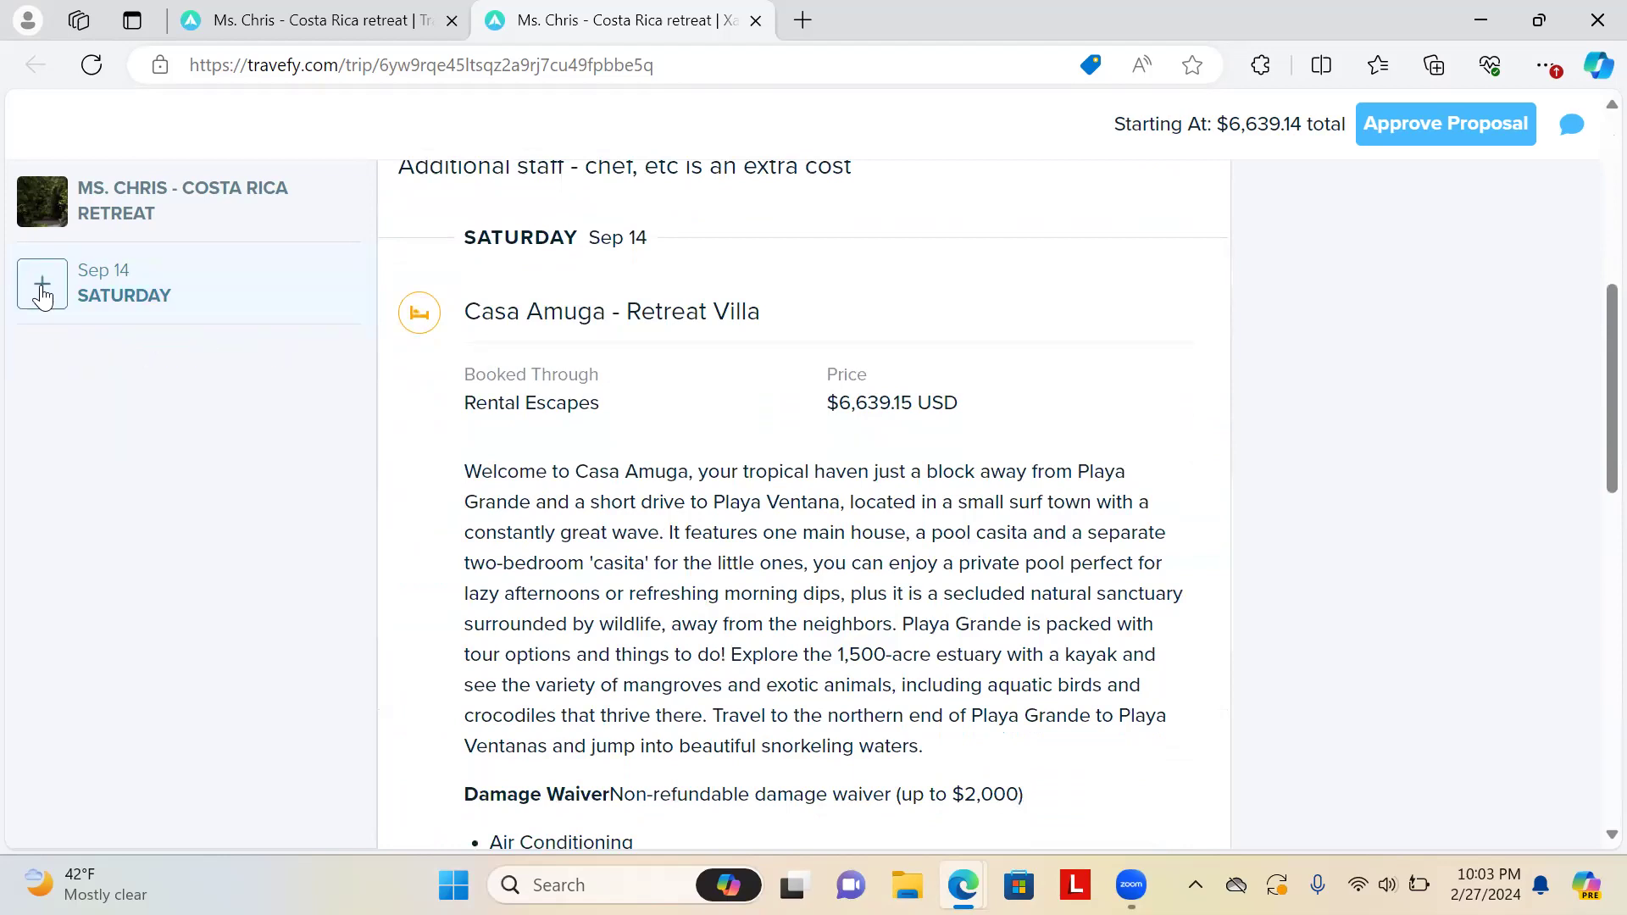
{"action": "scroll", "coordinate": [863, 428], "scroll_direction": "up", "scroll_amount": 7}
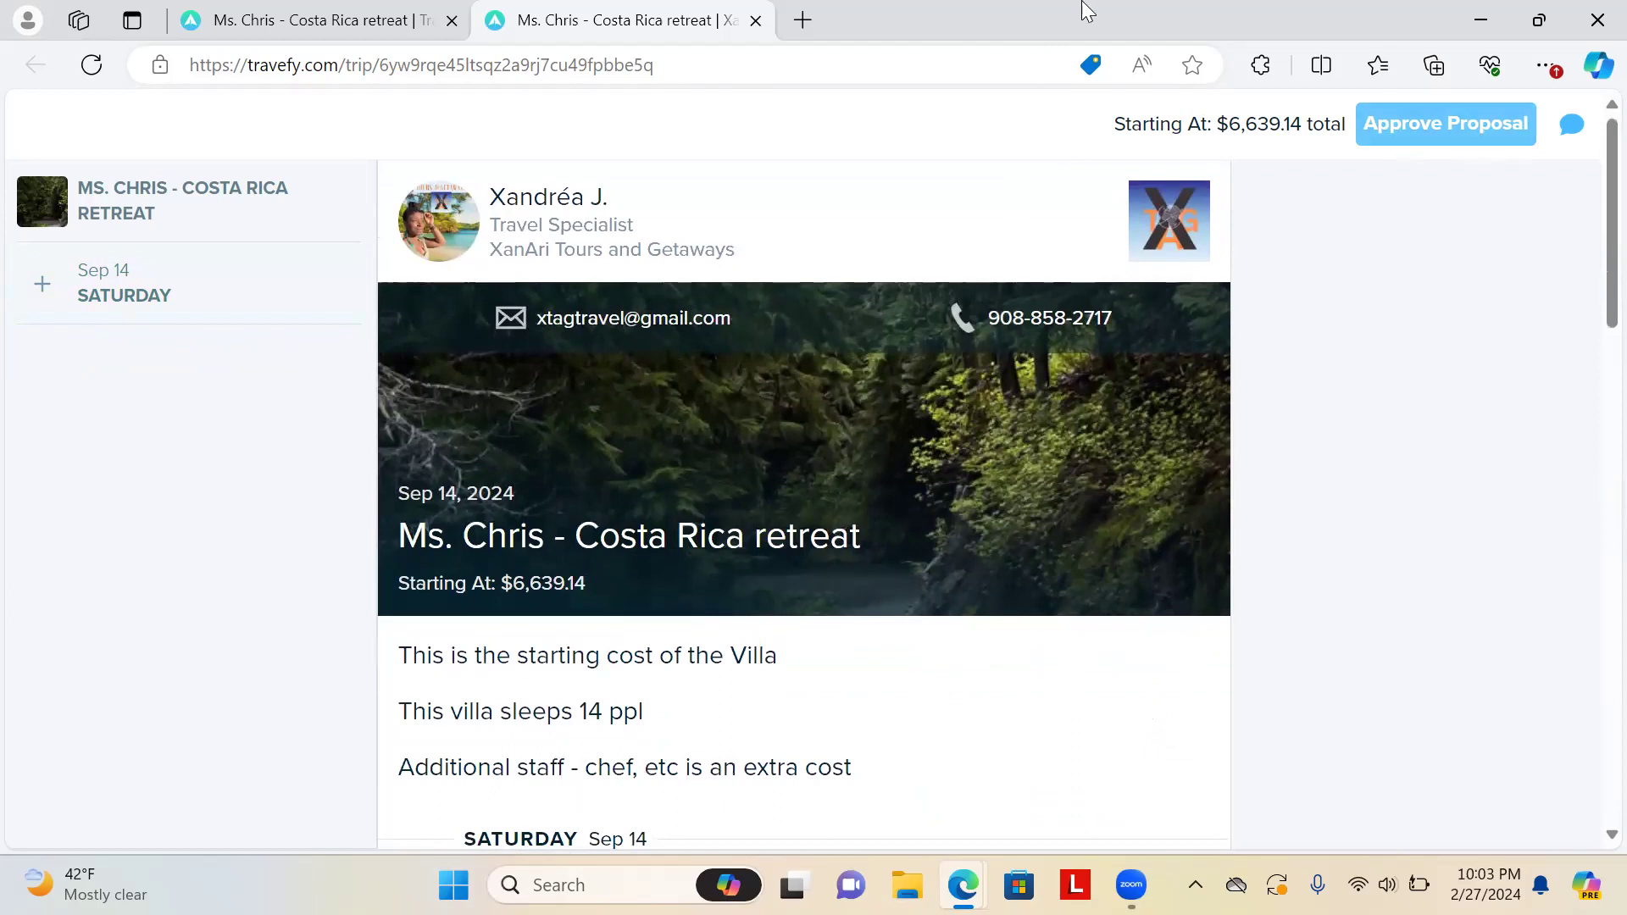
{"action": "left_click", "coordinate": [755, 21]}
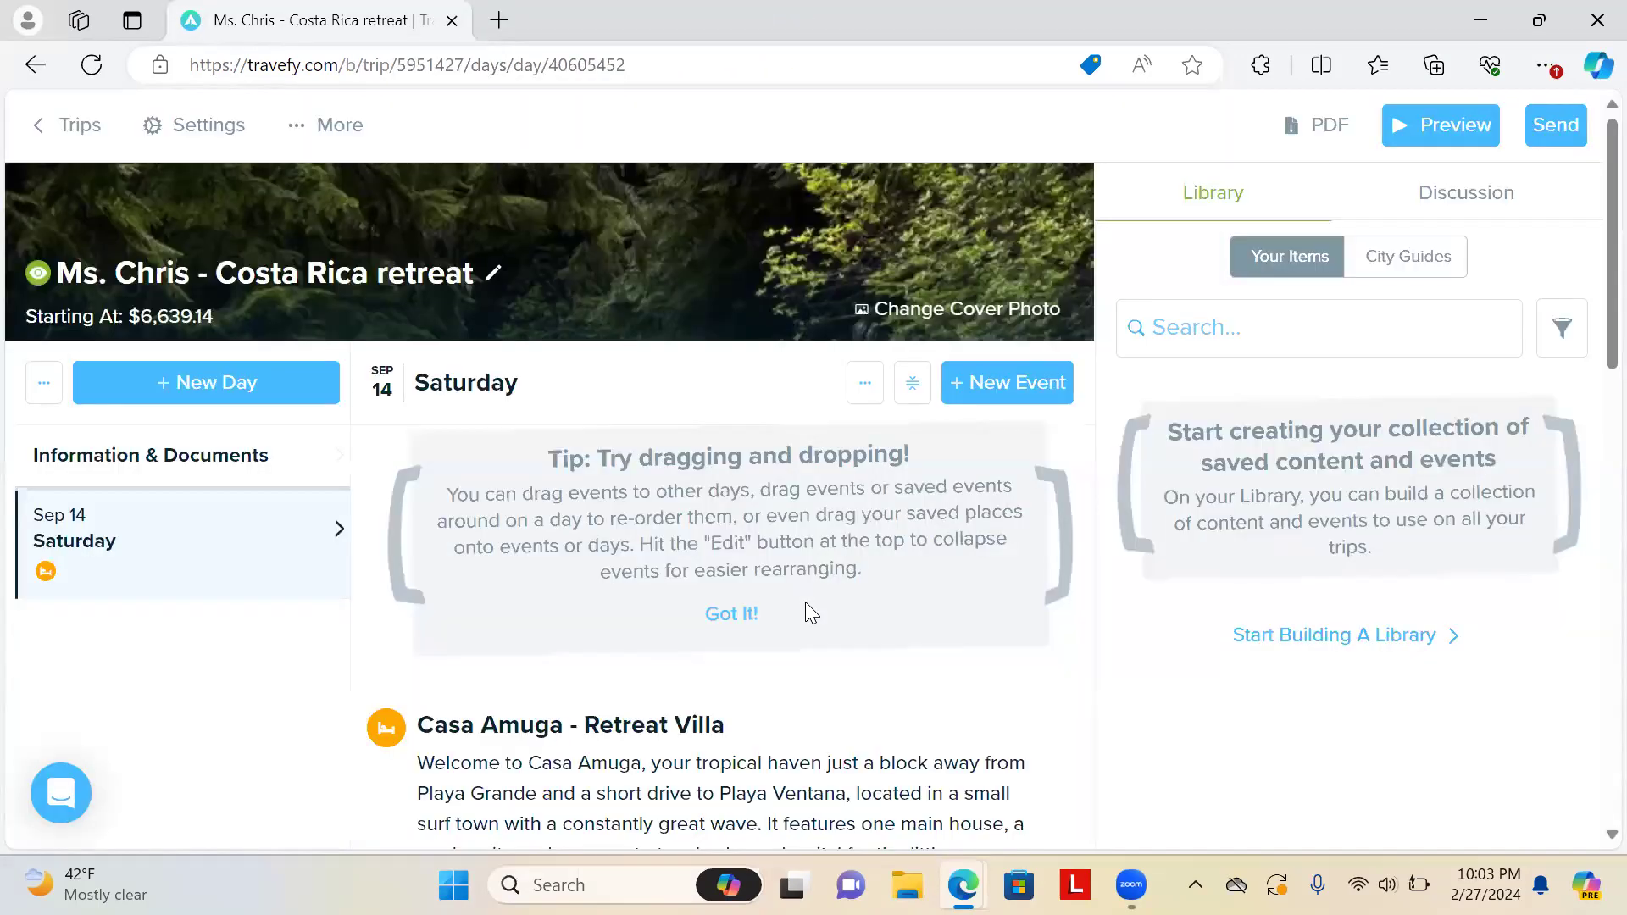
Add seven new days to the itinerary, Sunday, Sep 15 through Saturday, Sep 21
{"action": "scroll", "coordinate": [572, 533], "scroll_direction": "down", "scroll_amount": 14}
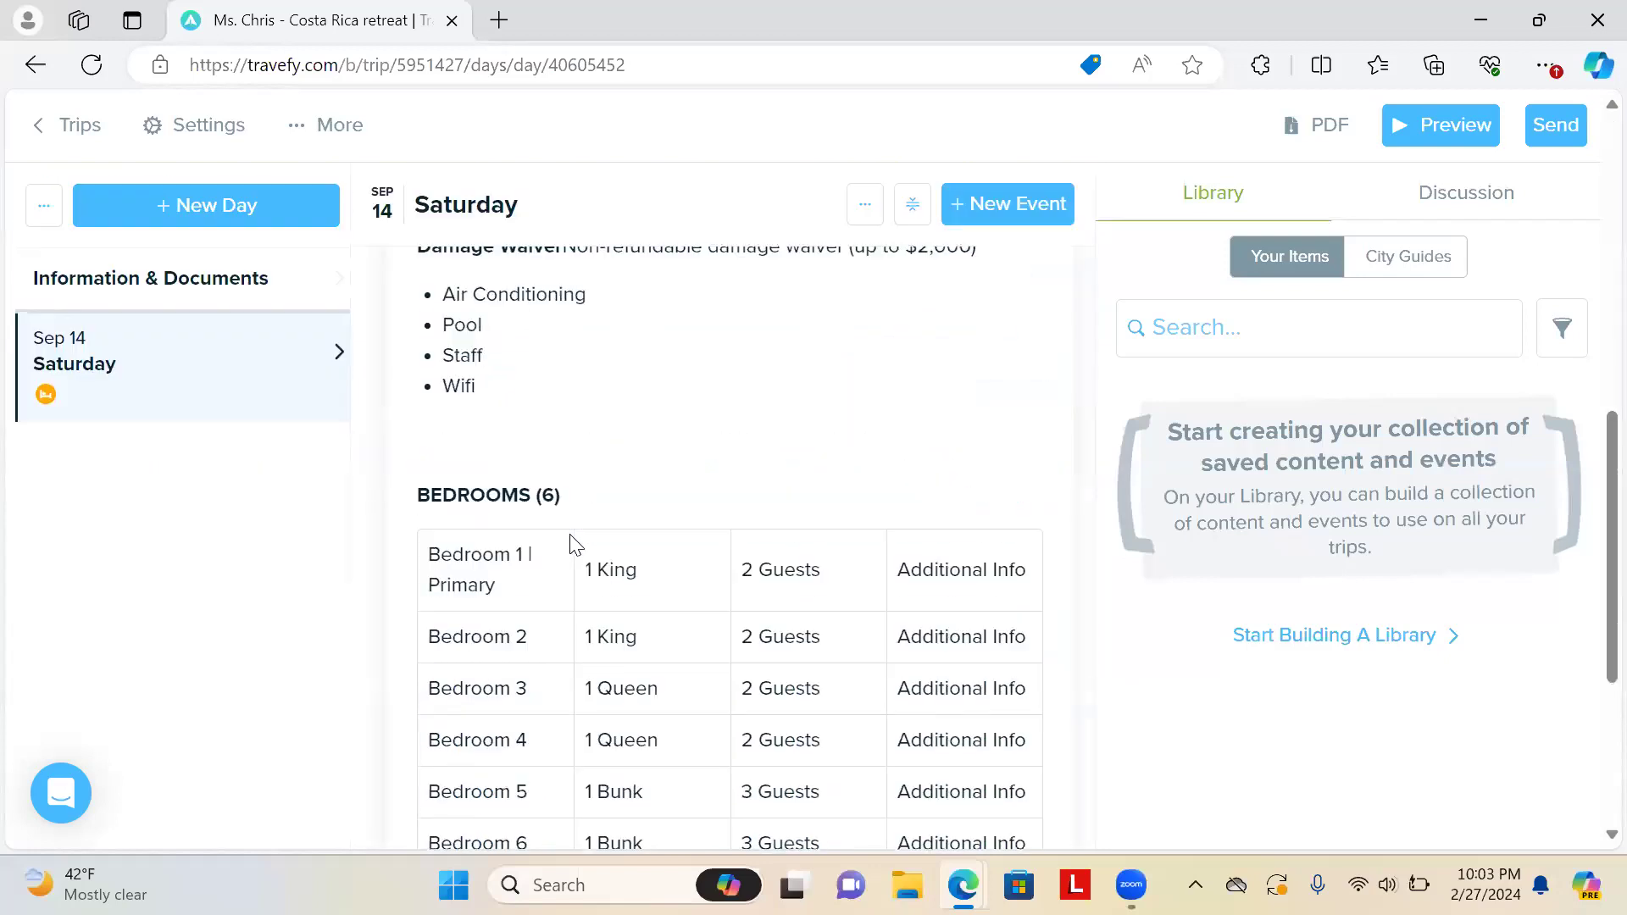
{"action": "scroll", "coordinate": [571, 543], "scroll_direction": "up", "scroll_amount": 15}
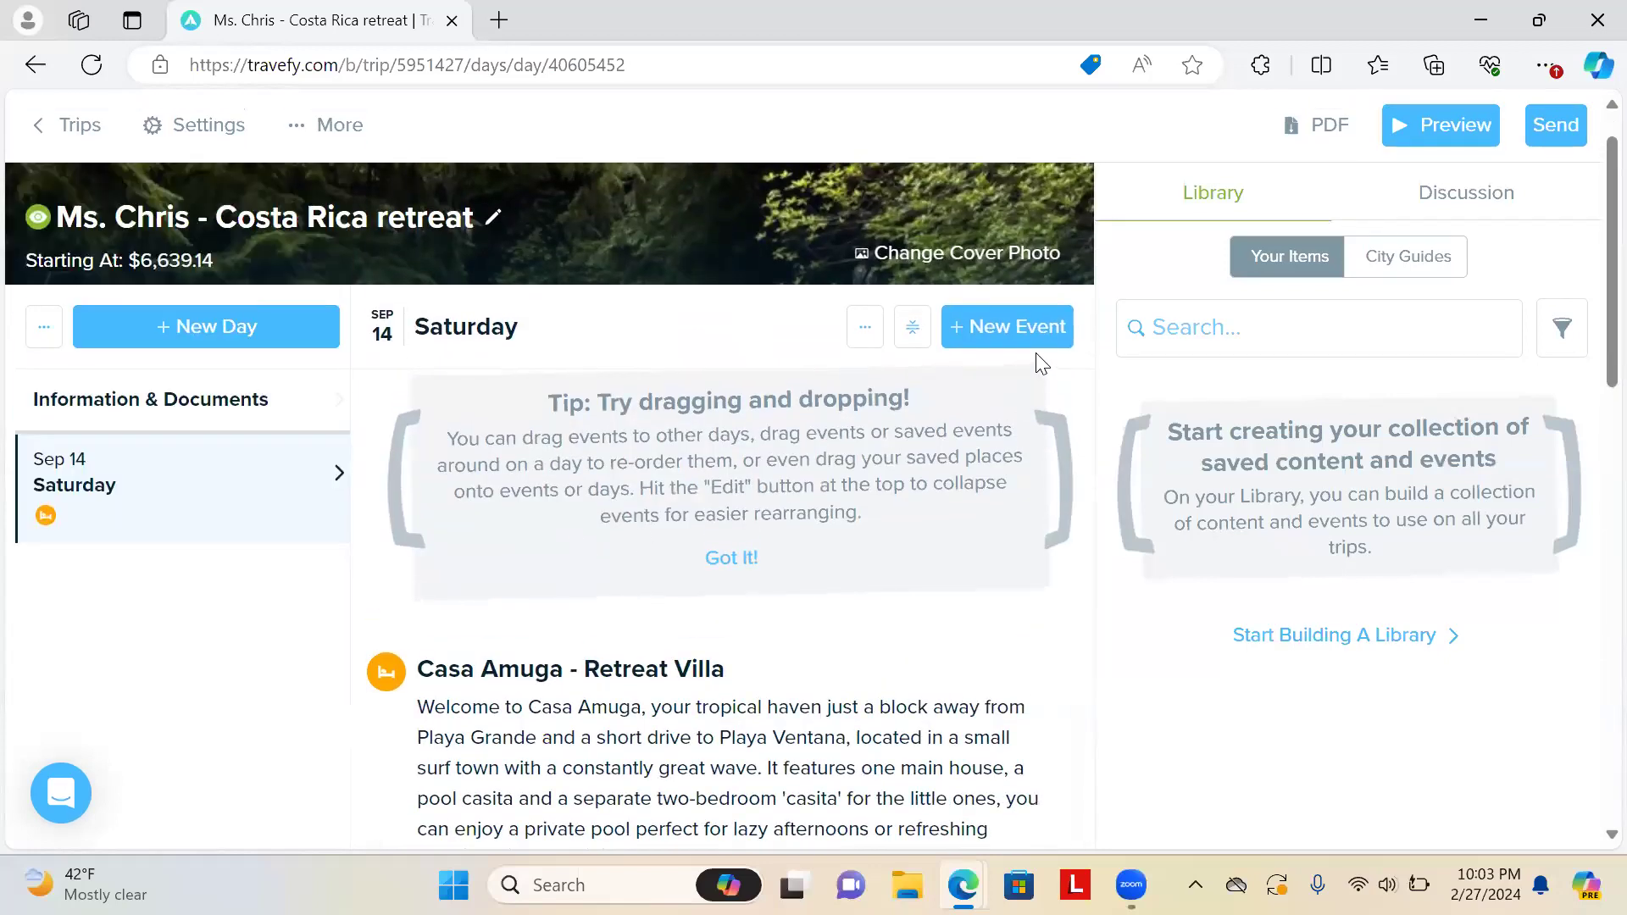
{"action": "left_click", "coordinate": [166, 337]}
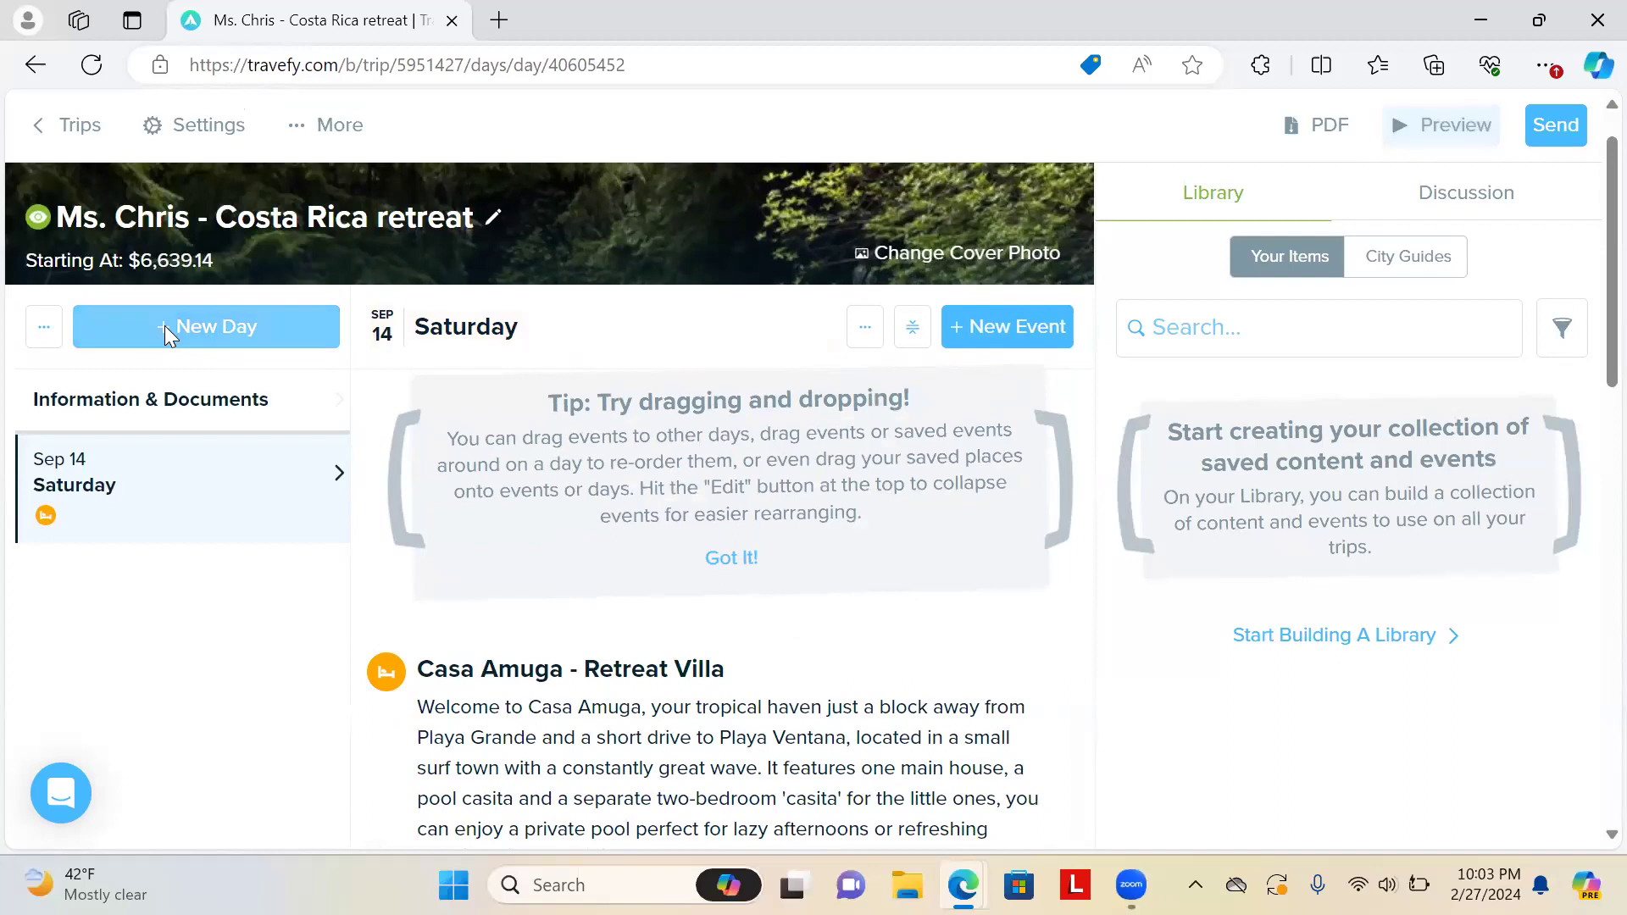
{"action": "left_click", "coordinate": [157, 207]}
{"action": "left_click", "coordinate": [158, 207]}
{"action": "left_click", "coordinate": [158, 208]}
{"action": "left_click", "coordinate": [158, 208]}
{"action": "left_click", "coordinate": [156, 208]}
{"action": "left_click", "coordinate": [156, 208]}
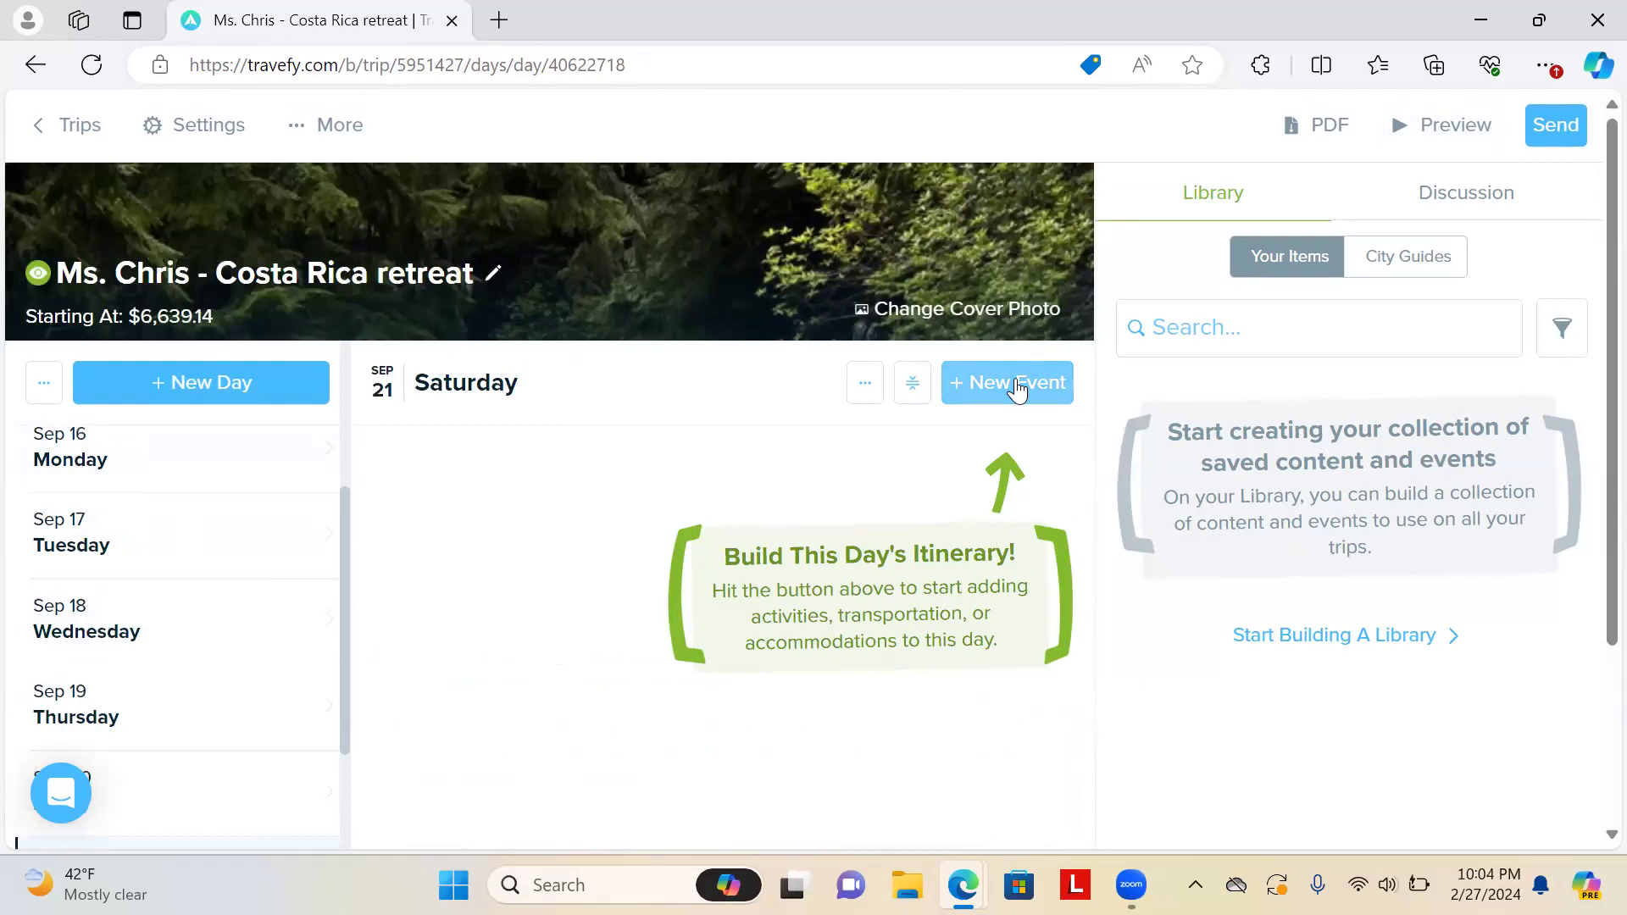
{"action": "left_click", "coordinate": [1017, 381]}
{"action": "left_click", "coordinate": [938, 483]}
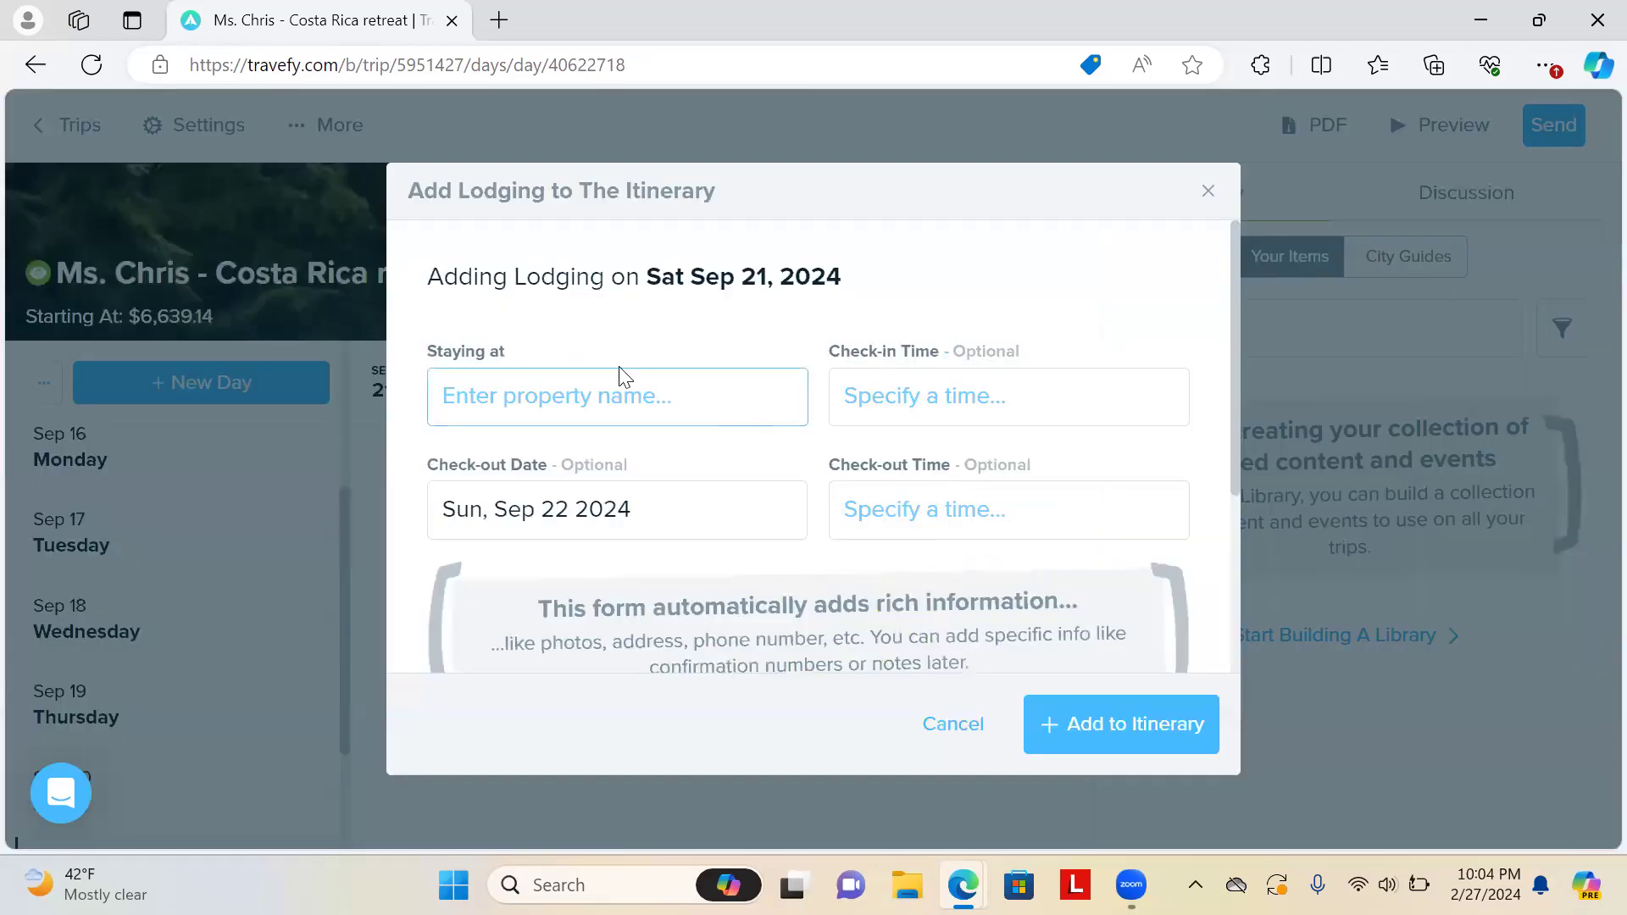
{"action": "type", "text": "Cas"}
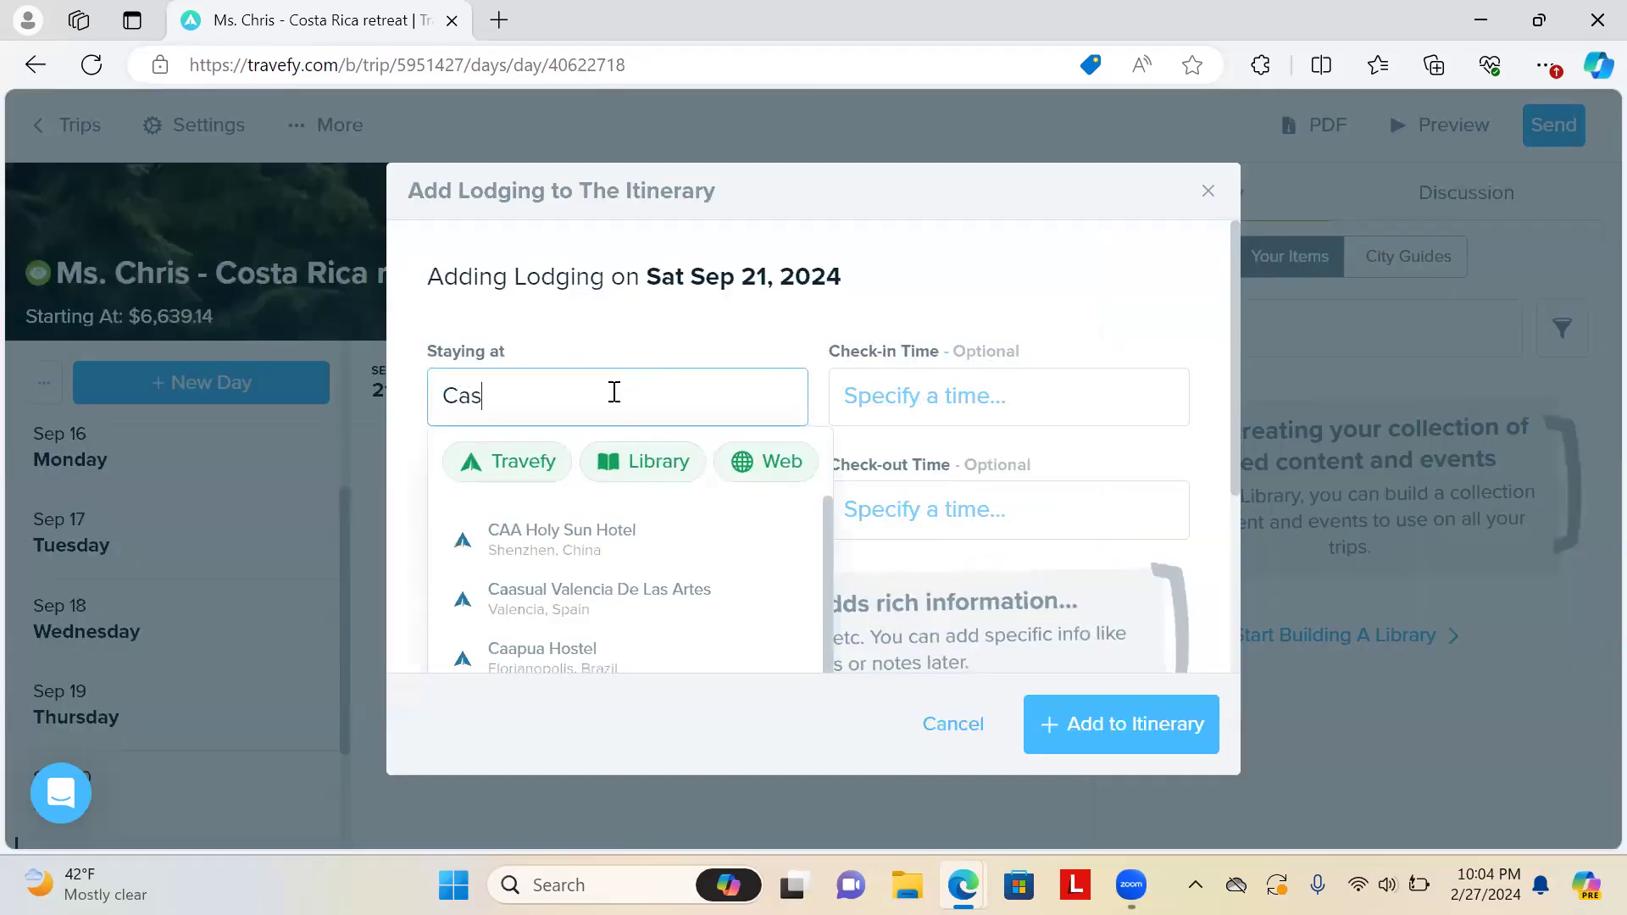
{"action": "type", "text": "a Amuga"}
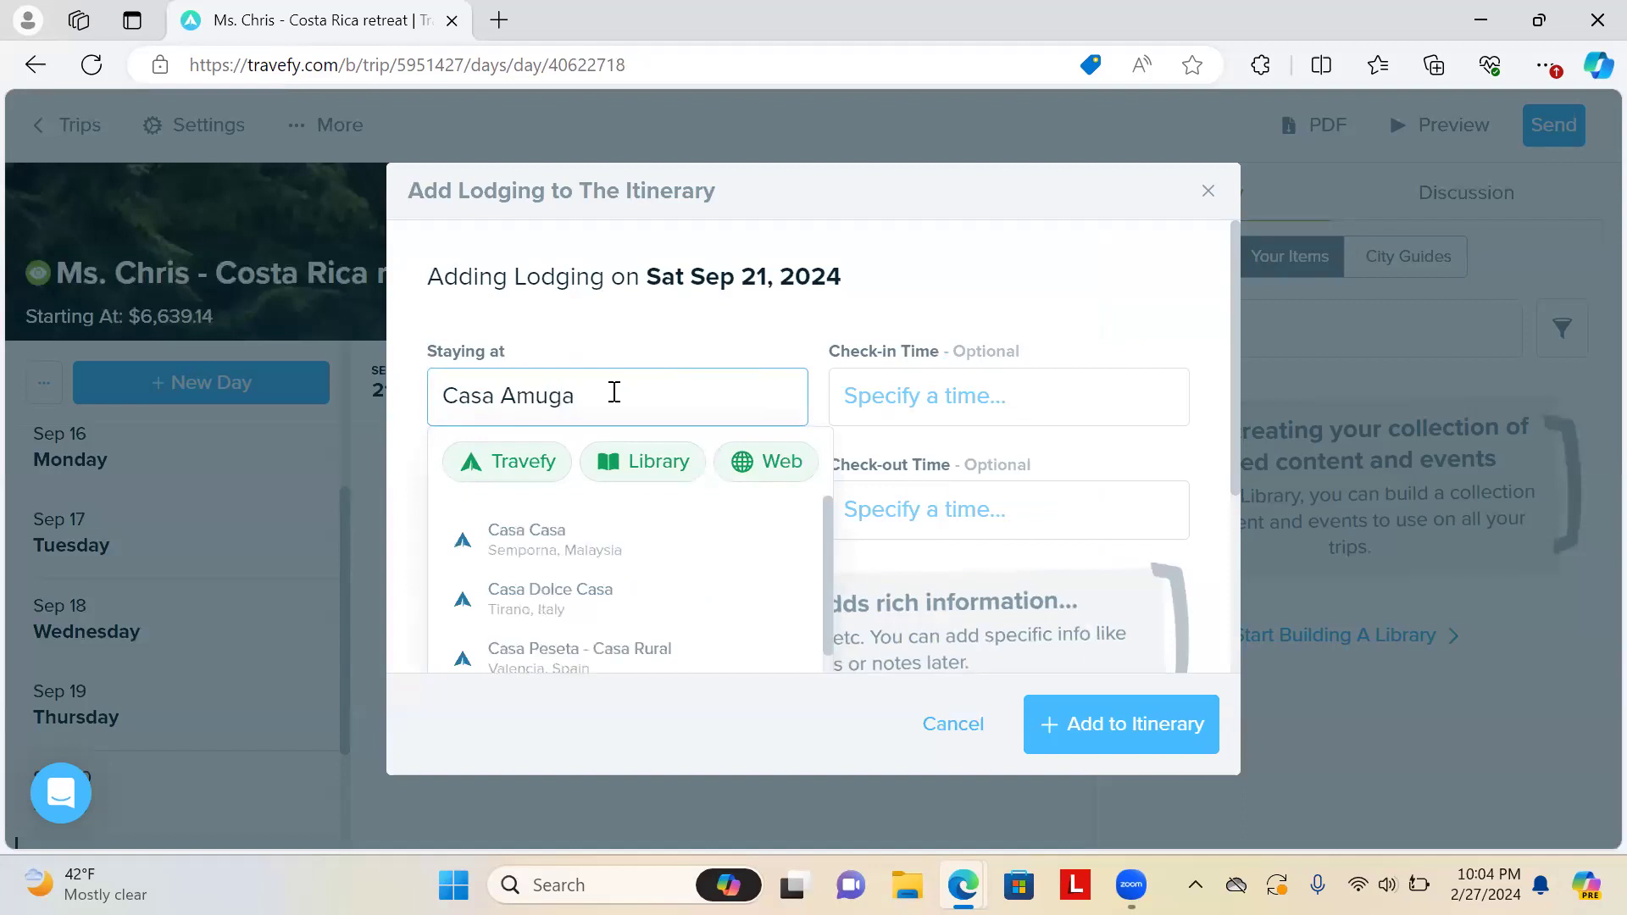
{"action": "right_click", "coordinate": [899, 434]}
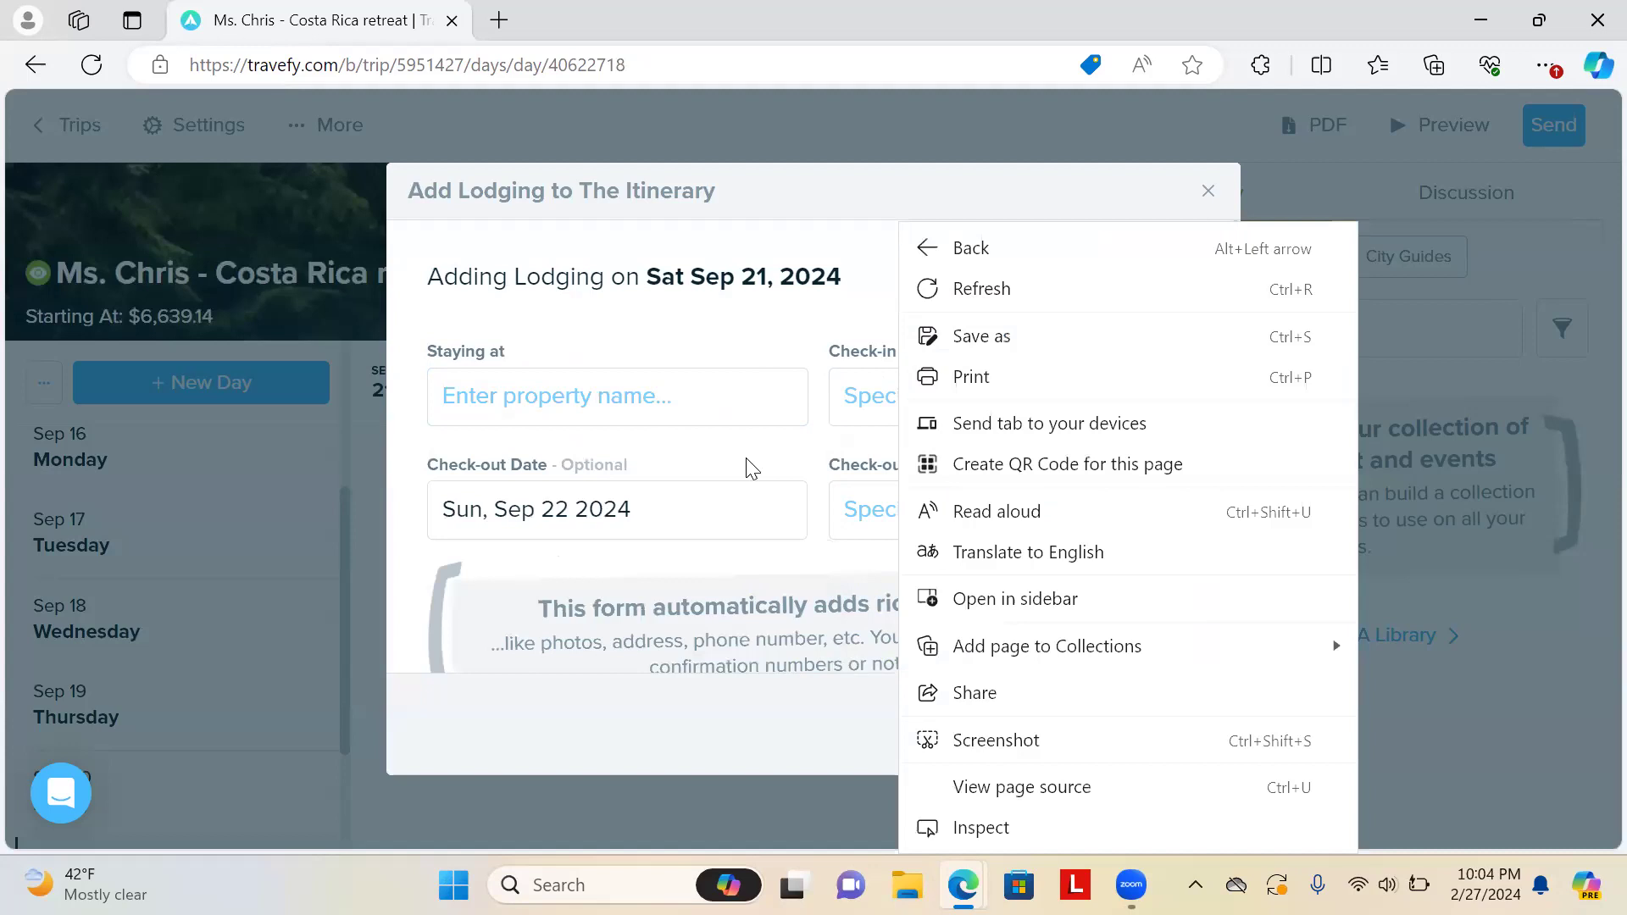
{"action": "left_click", "coordinate": [813, 331]}
{"action": "left_click", "coordinate": [934, 511]}
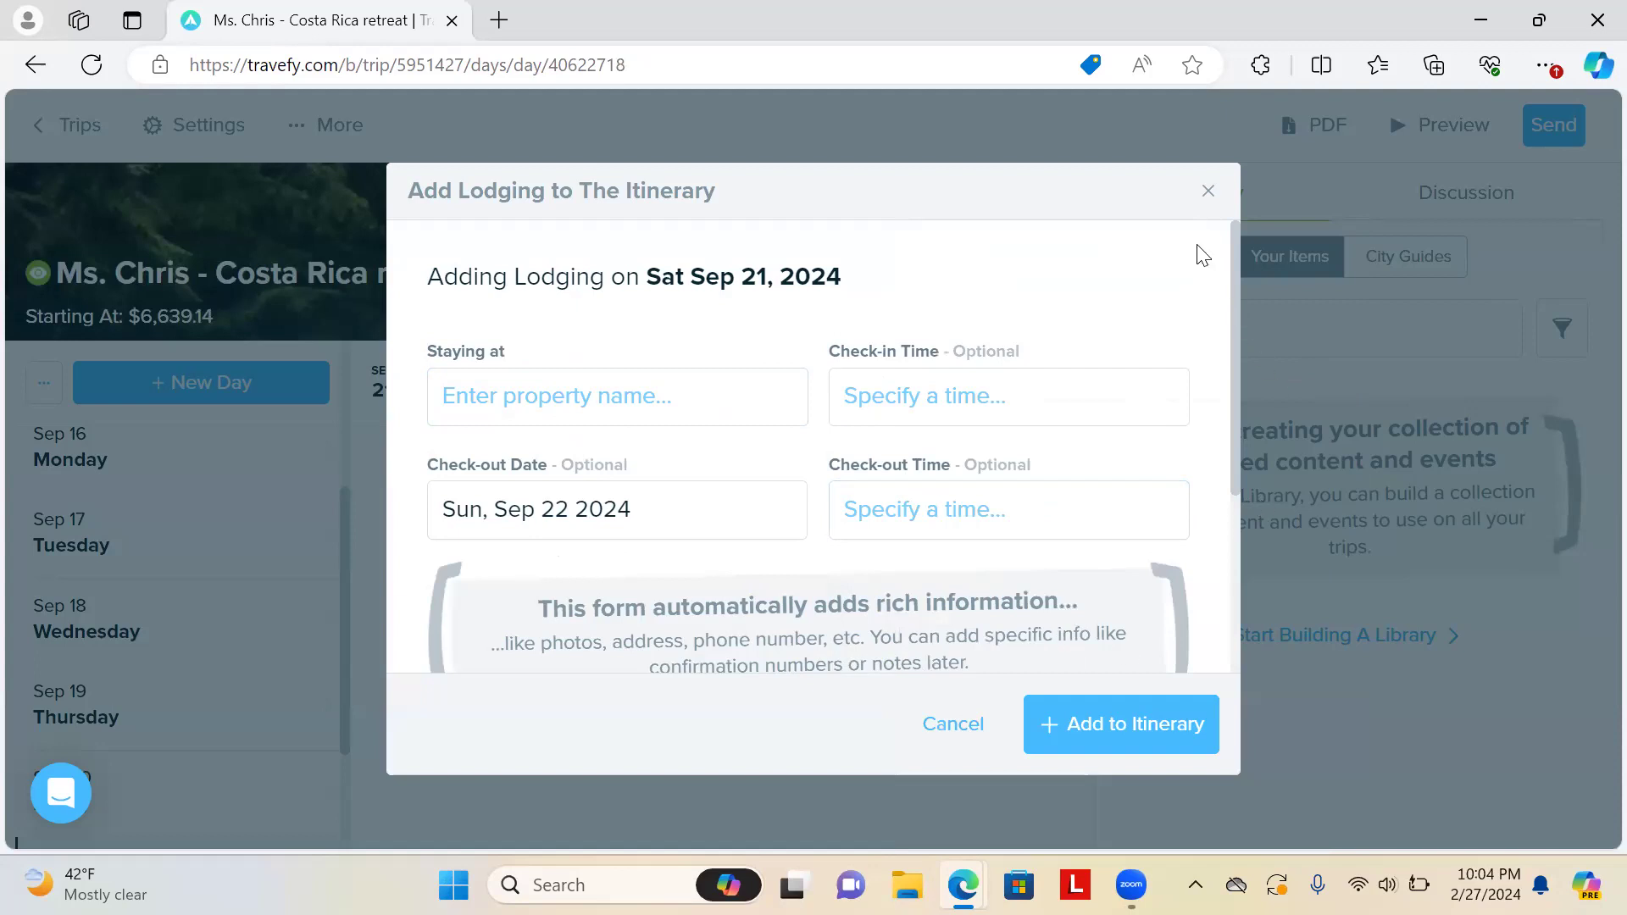
{"action": "left_click", "coordinate": [1208, 194]}
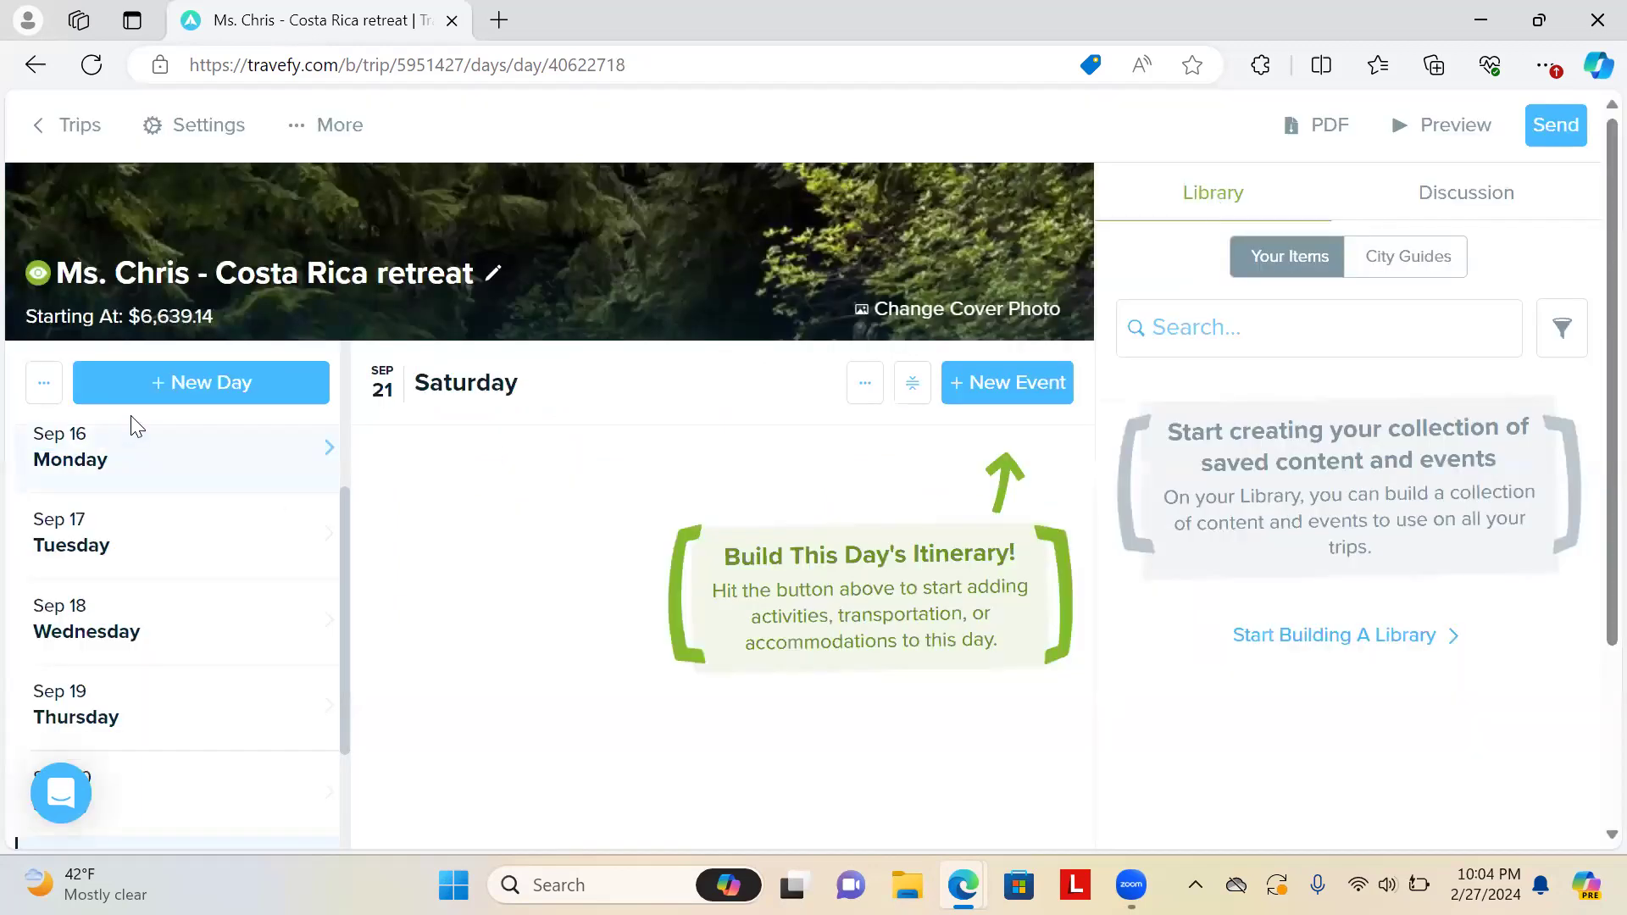
Open Saturday, Sep 14 and review the Casa Amuga villa event down to its bedrooms, price and photos
{"action": "scroll", "coordinate": [160, 665], "scroll_direction": "up", "scroll_amount": 4}
{"action": "left_click", "coordinate": [155, 572]}
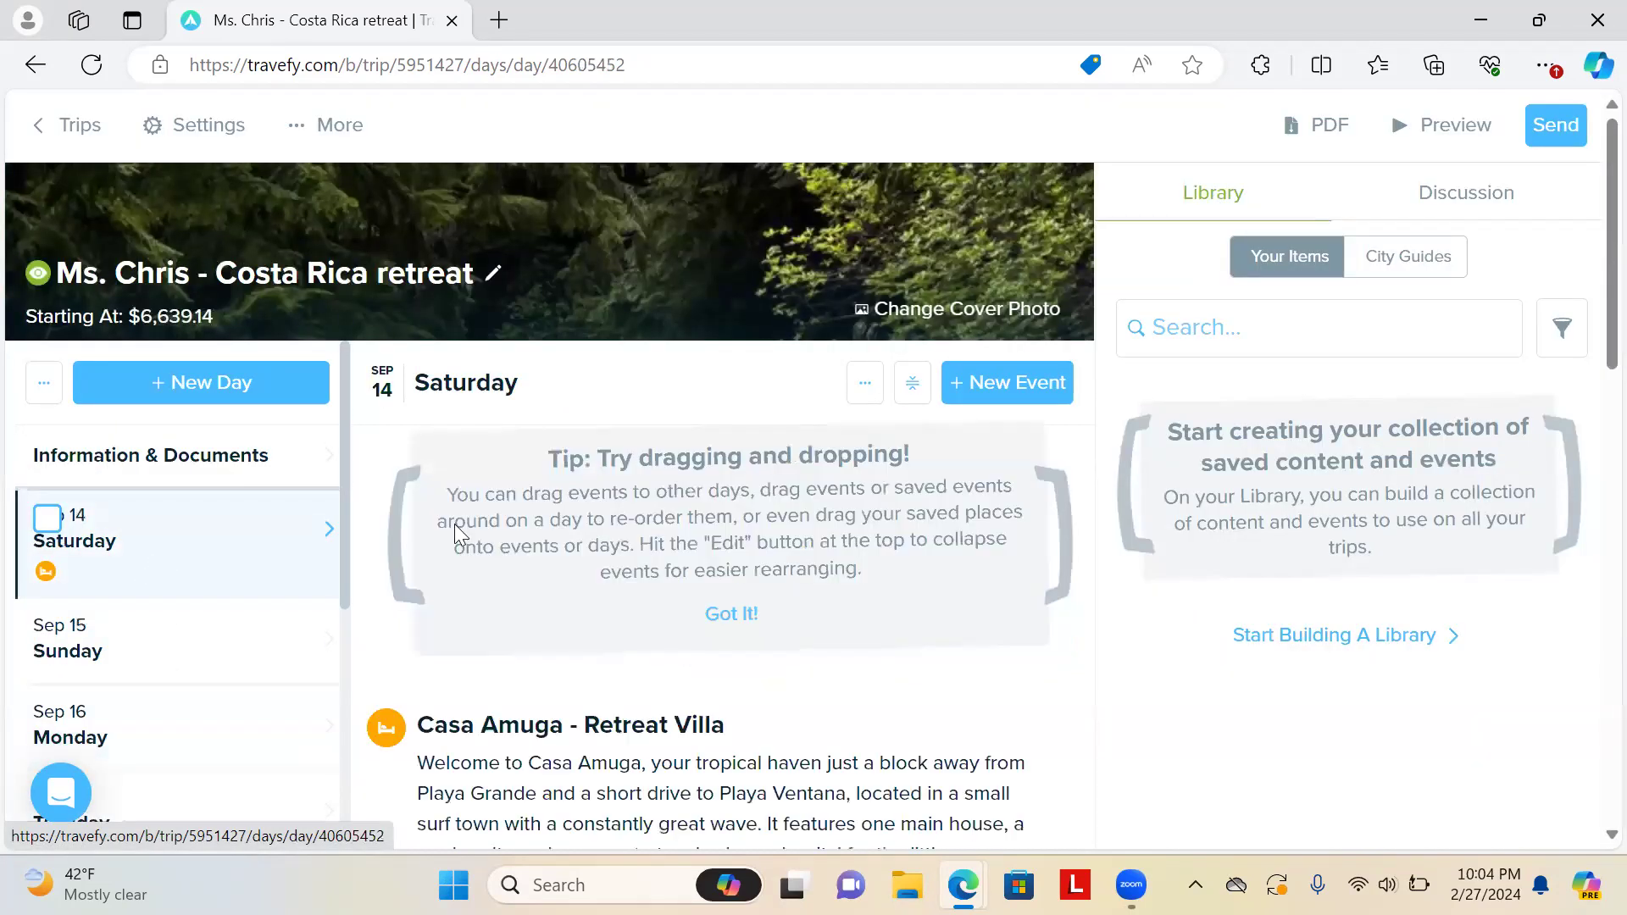
{"action": "scroll", "coordinate": [672, 428], "scroll_direction": "down", "scroll_amount": 8}
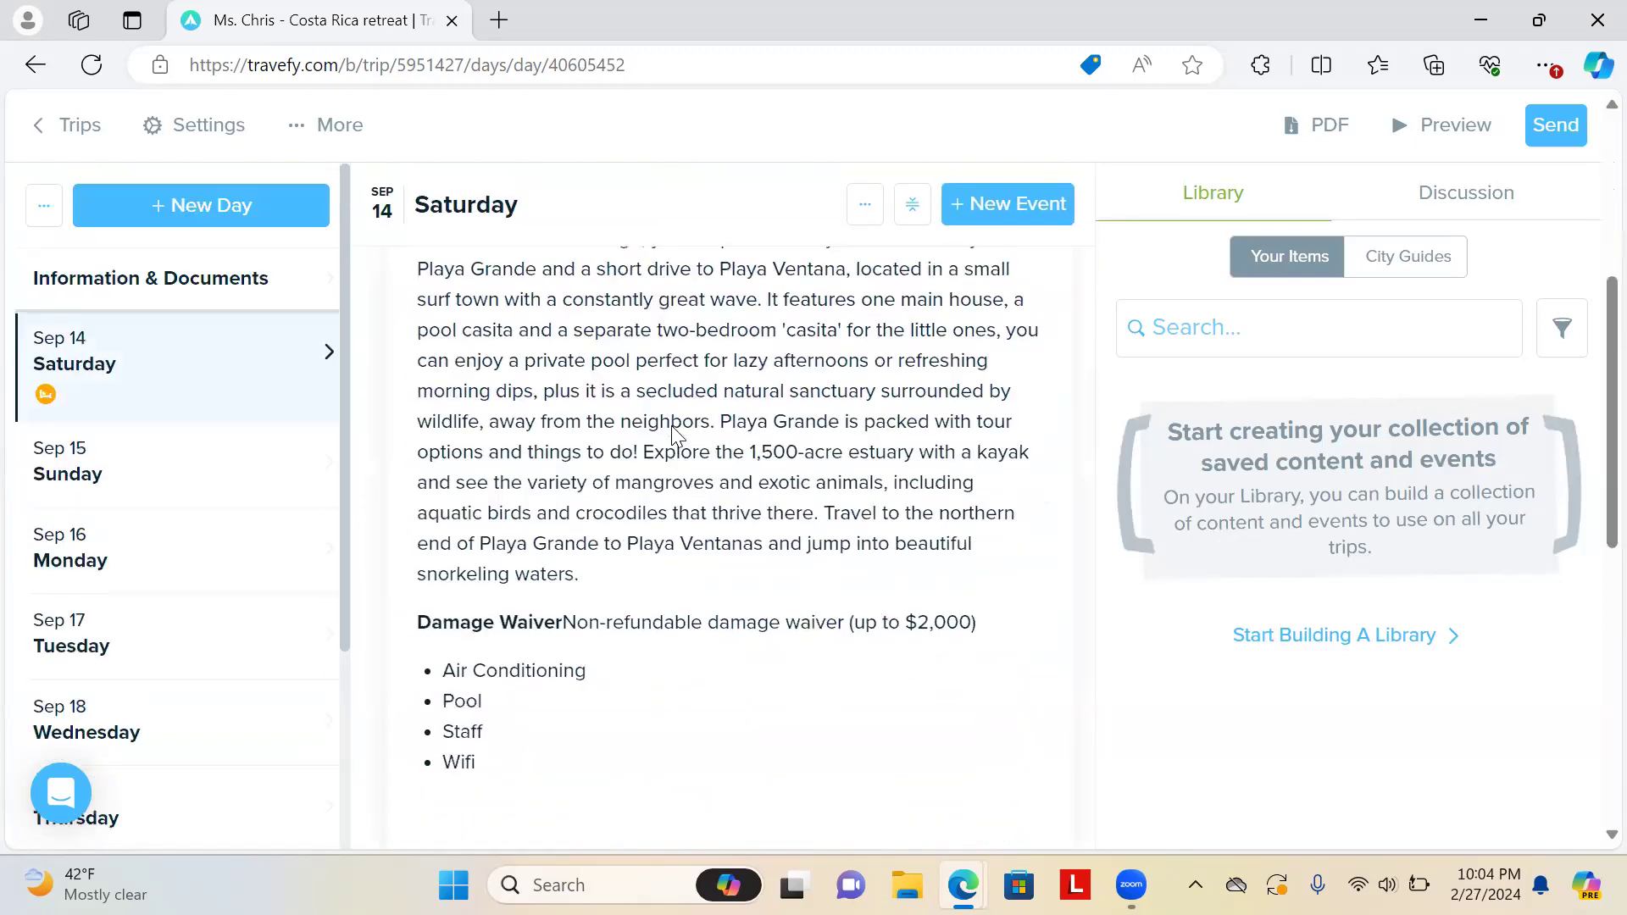
{"action": "scroll", "coordinate": [672, 432], "scroll_direction": "down", "scroll_amount": 10}
{"action": "scroll", "coordinate": [672, 433], "scroll_direction": "down", "scroll_amount": 2}
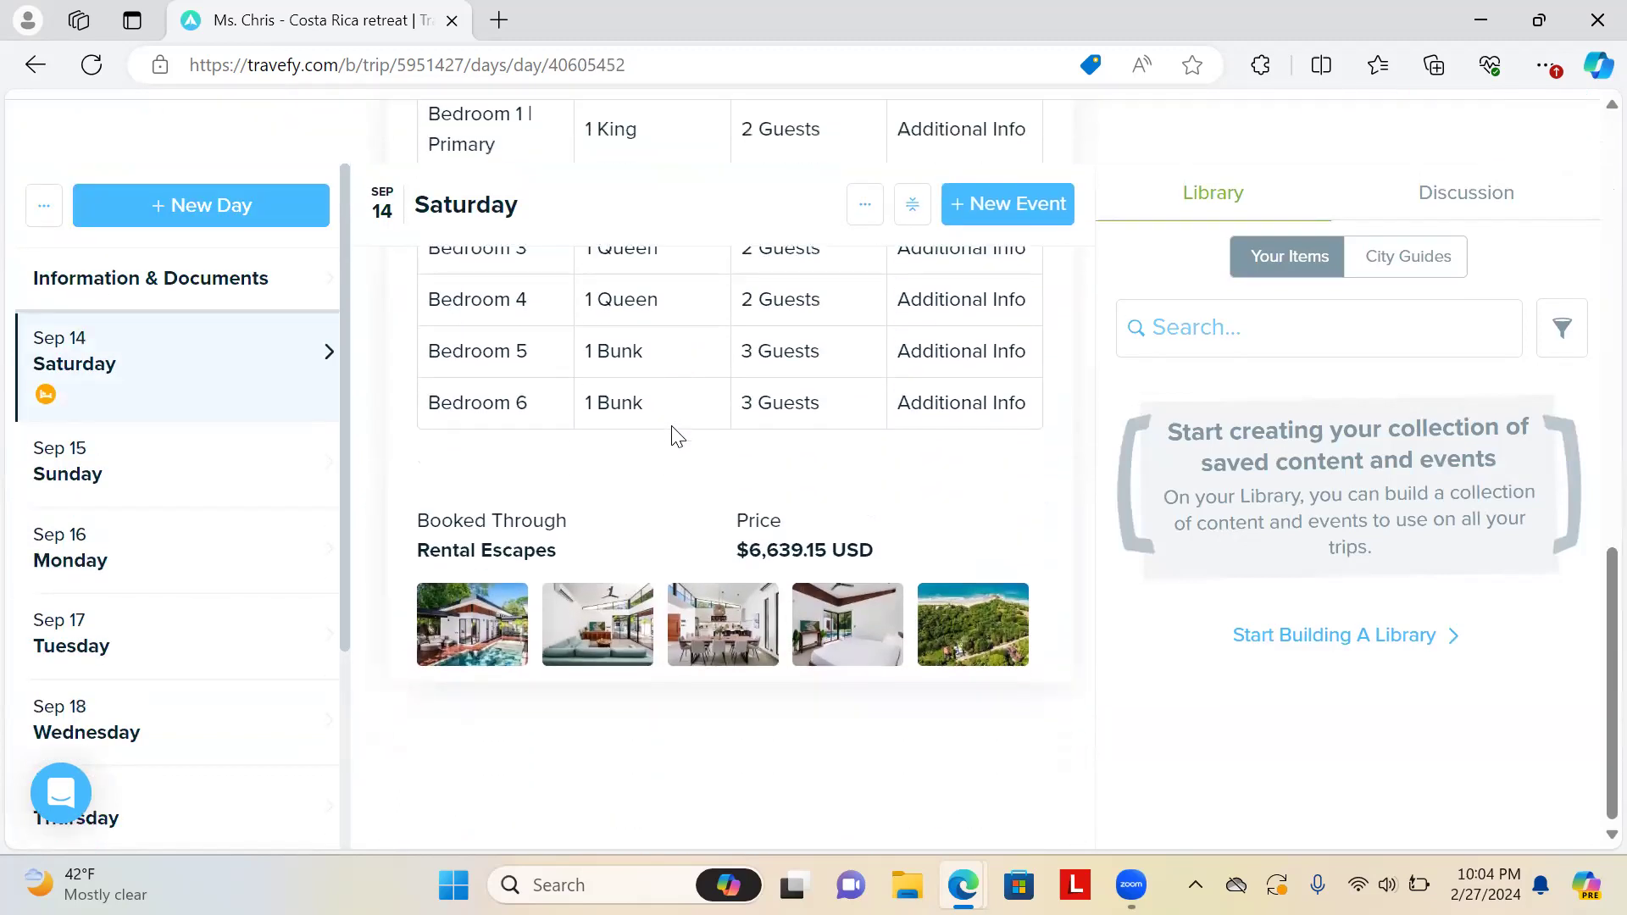
Check the day options for Saturday, Sep 14, and close them without choosing one
{"action": "left_click", "coordinate": [864, 204]}
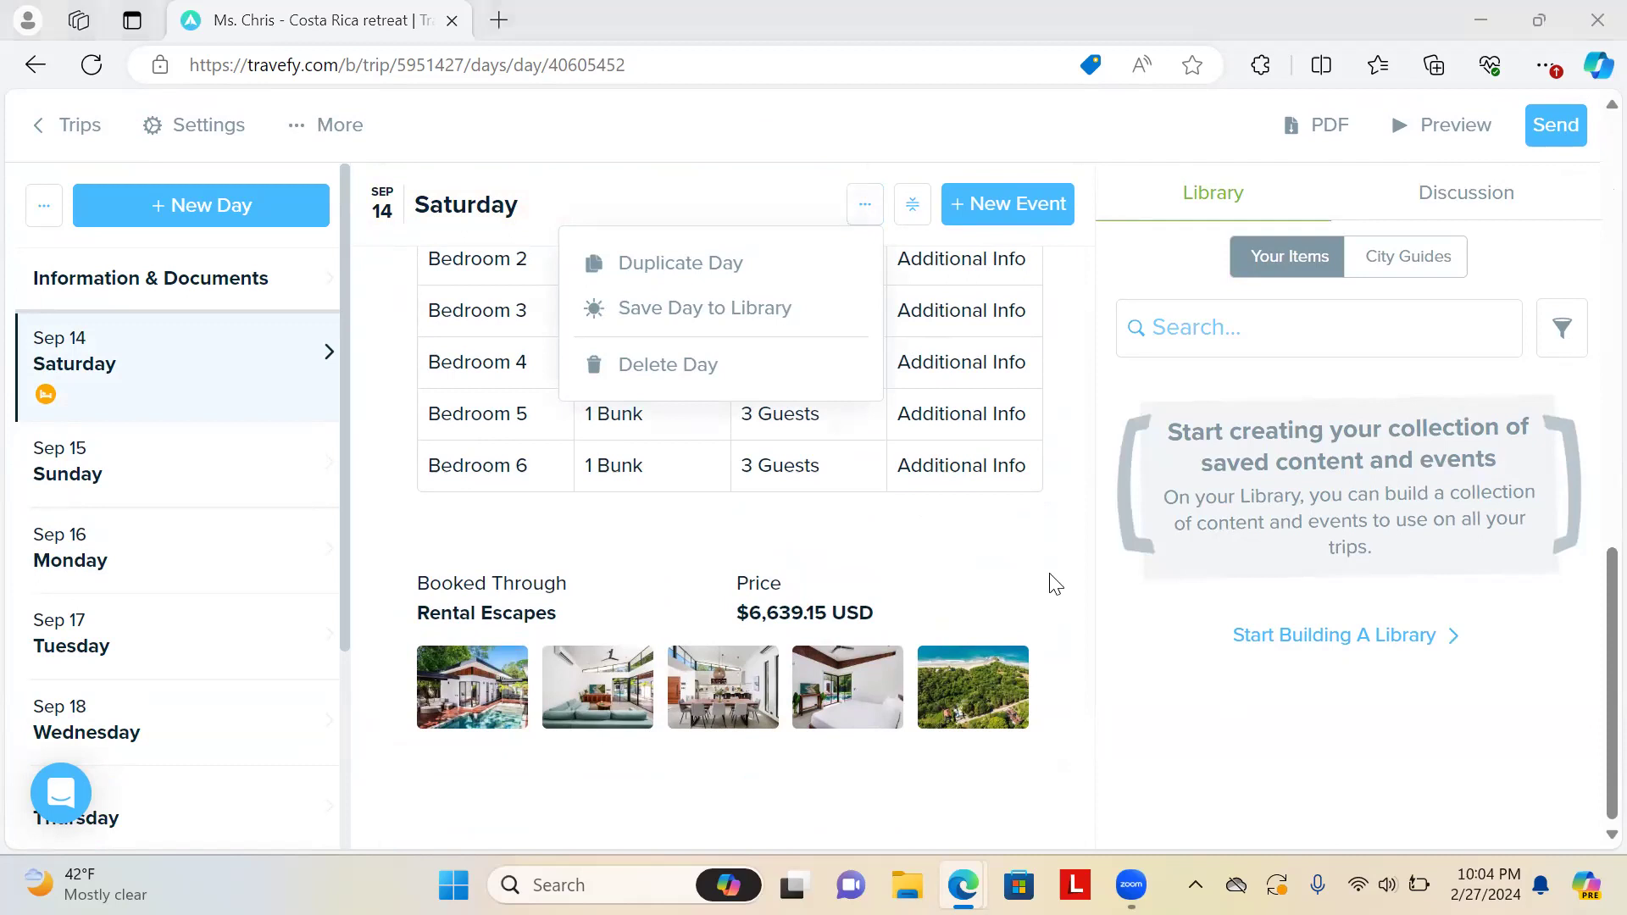
{"action": "scroll", "coordinate": [1055, 585], "scroll_direction": "up", "scroll_amount": 5}
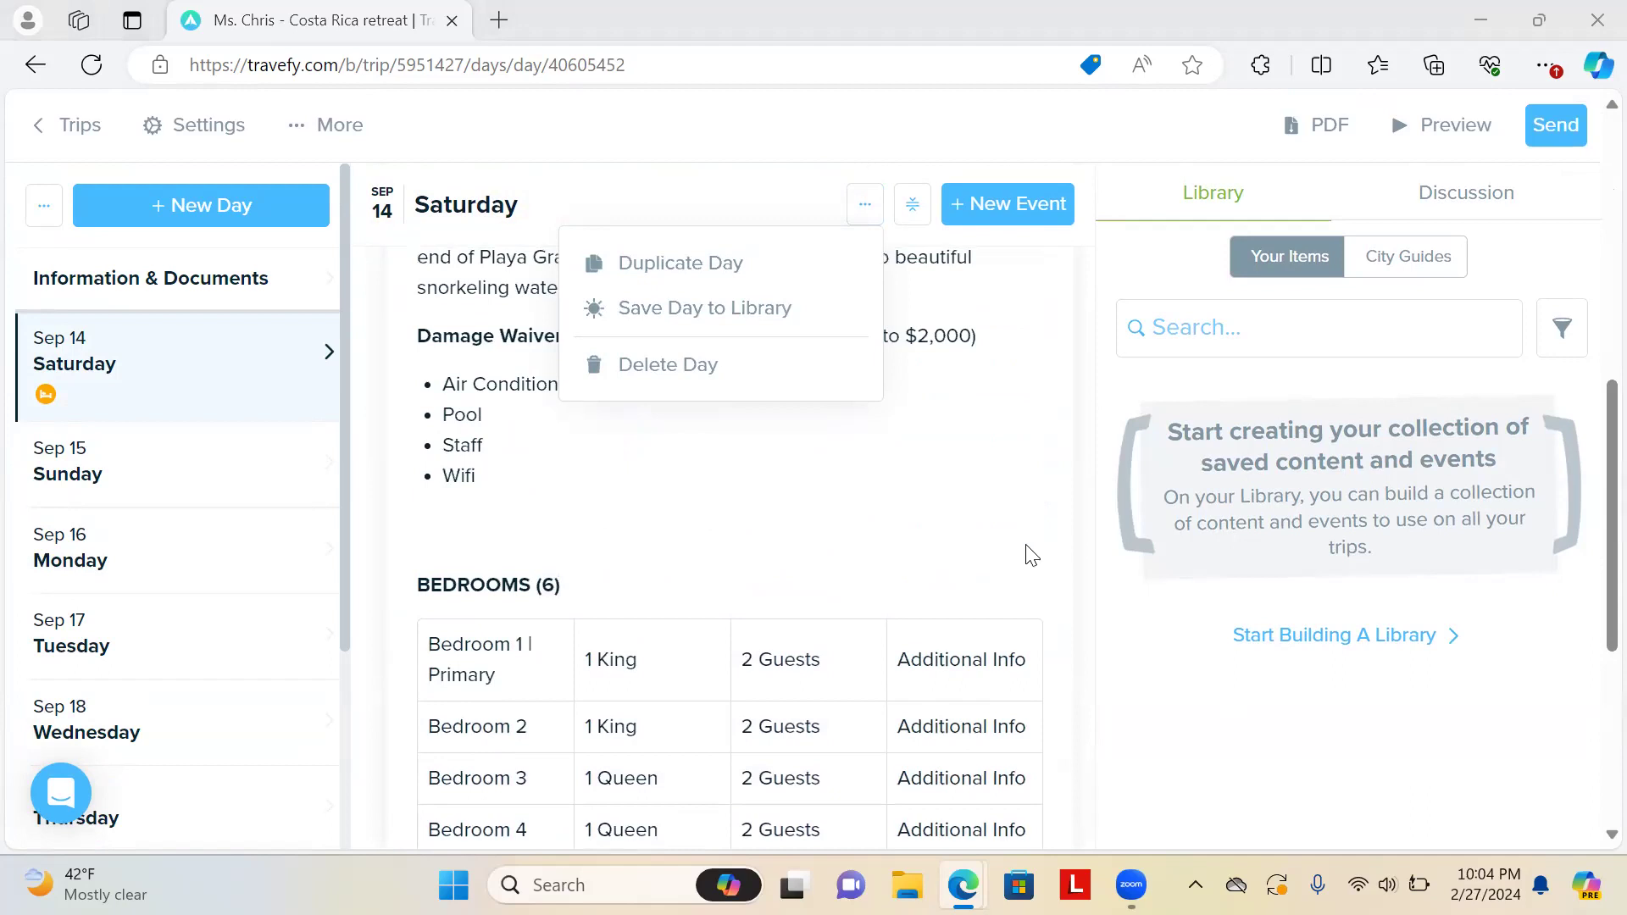
{"action": "left_click", "coordinate": [1031, 555]}
{"action": "scroll", "coordinate": [1029, 552], "scroll_direction": "down", "scroll_amount": 5}
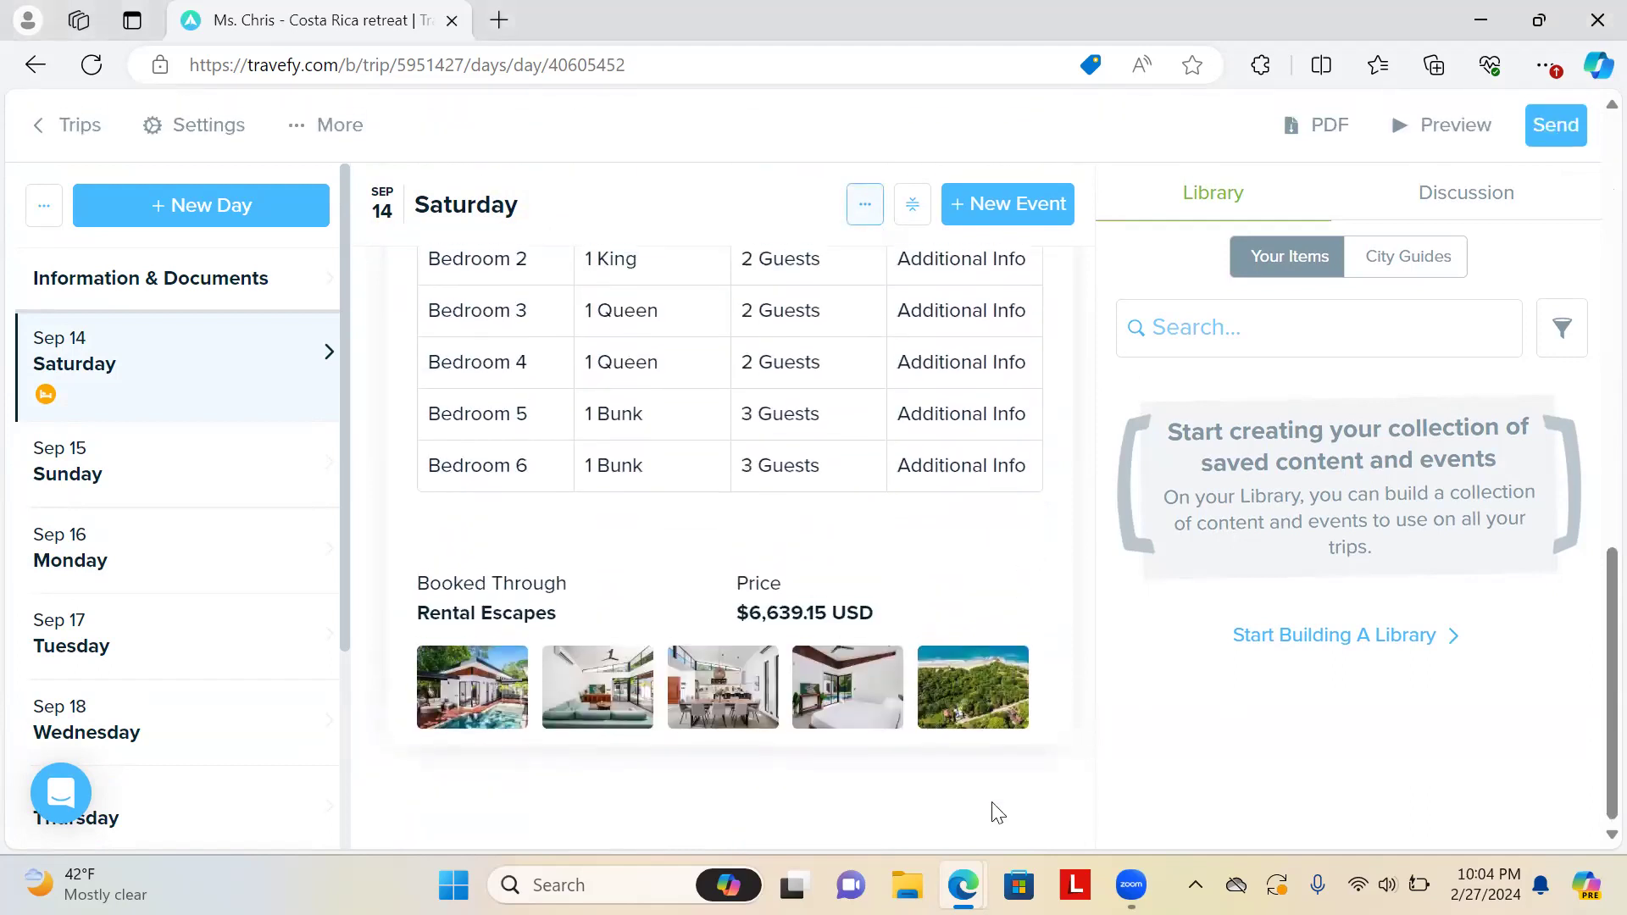
Open the Casa Amuga event for editing, check its duplicate, library and delete options, and close them
{"action": "scroll", "coordinate": [997, 812], "scroll_direction": "up", "scroll_amount": 10}
{"action": "left_click", "coordinate": [1033, 674]}
{"action": "scroll", "coordinate": [978, 639], "scroll_direction": "down", "scroll_amount": 10}
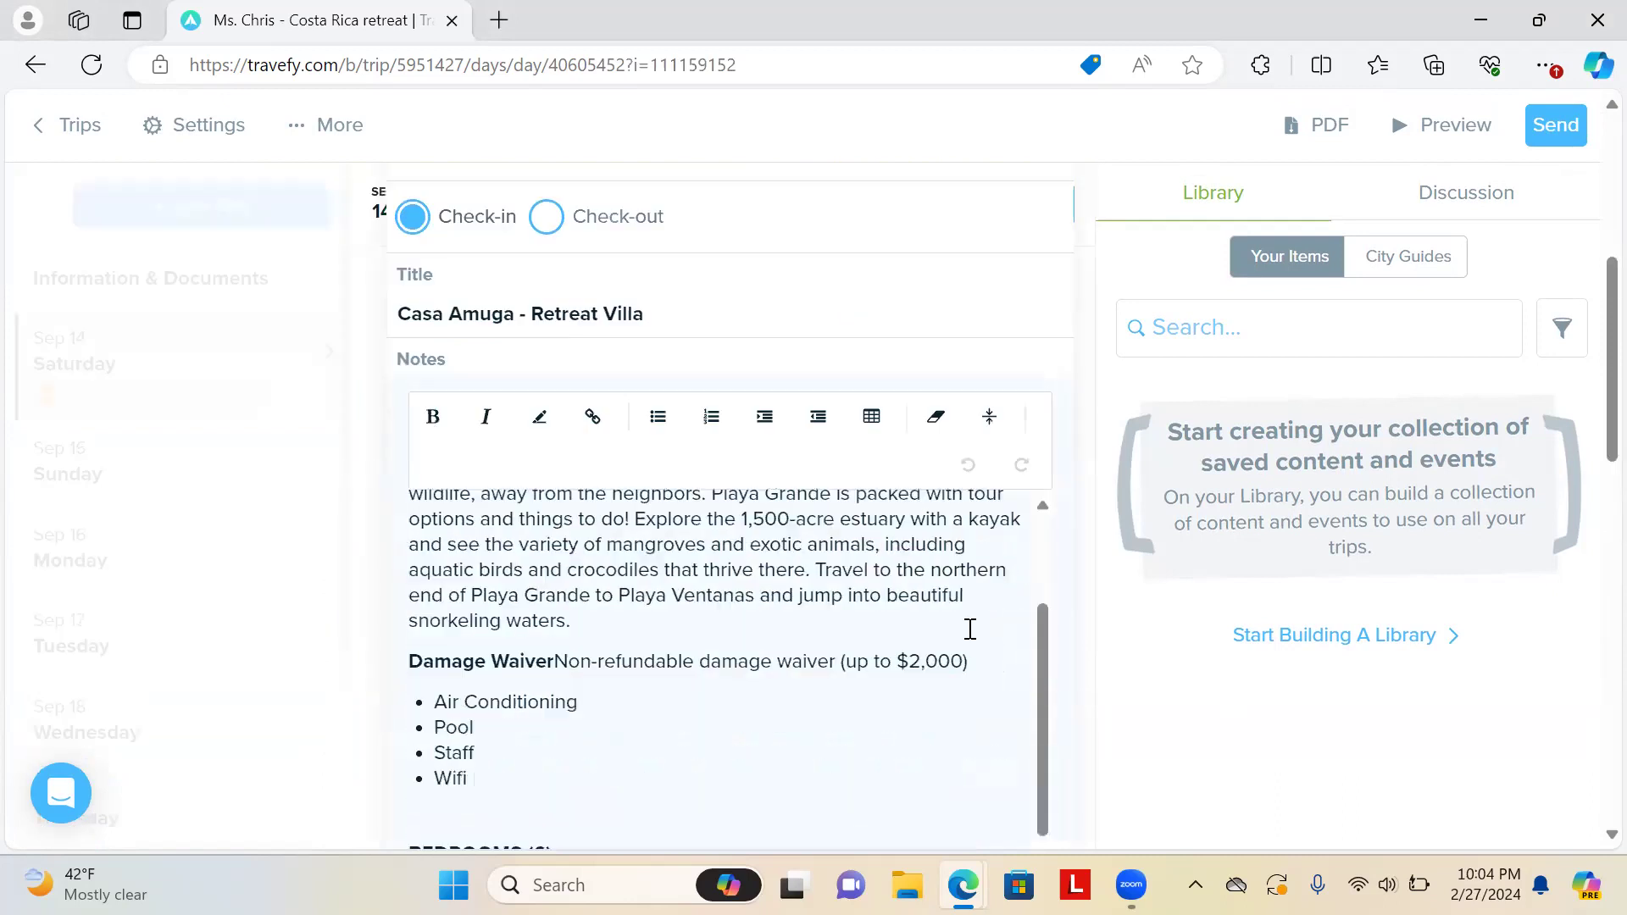
{"action": "scroll", "coordinate": [970, 641], "scroll_direction": "down", "scroll_amount": 7}
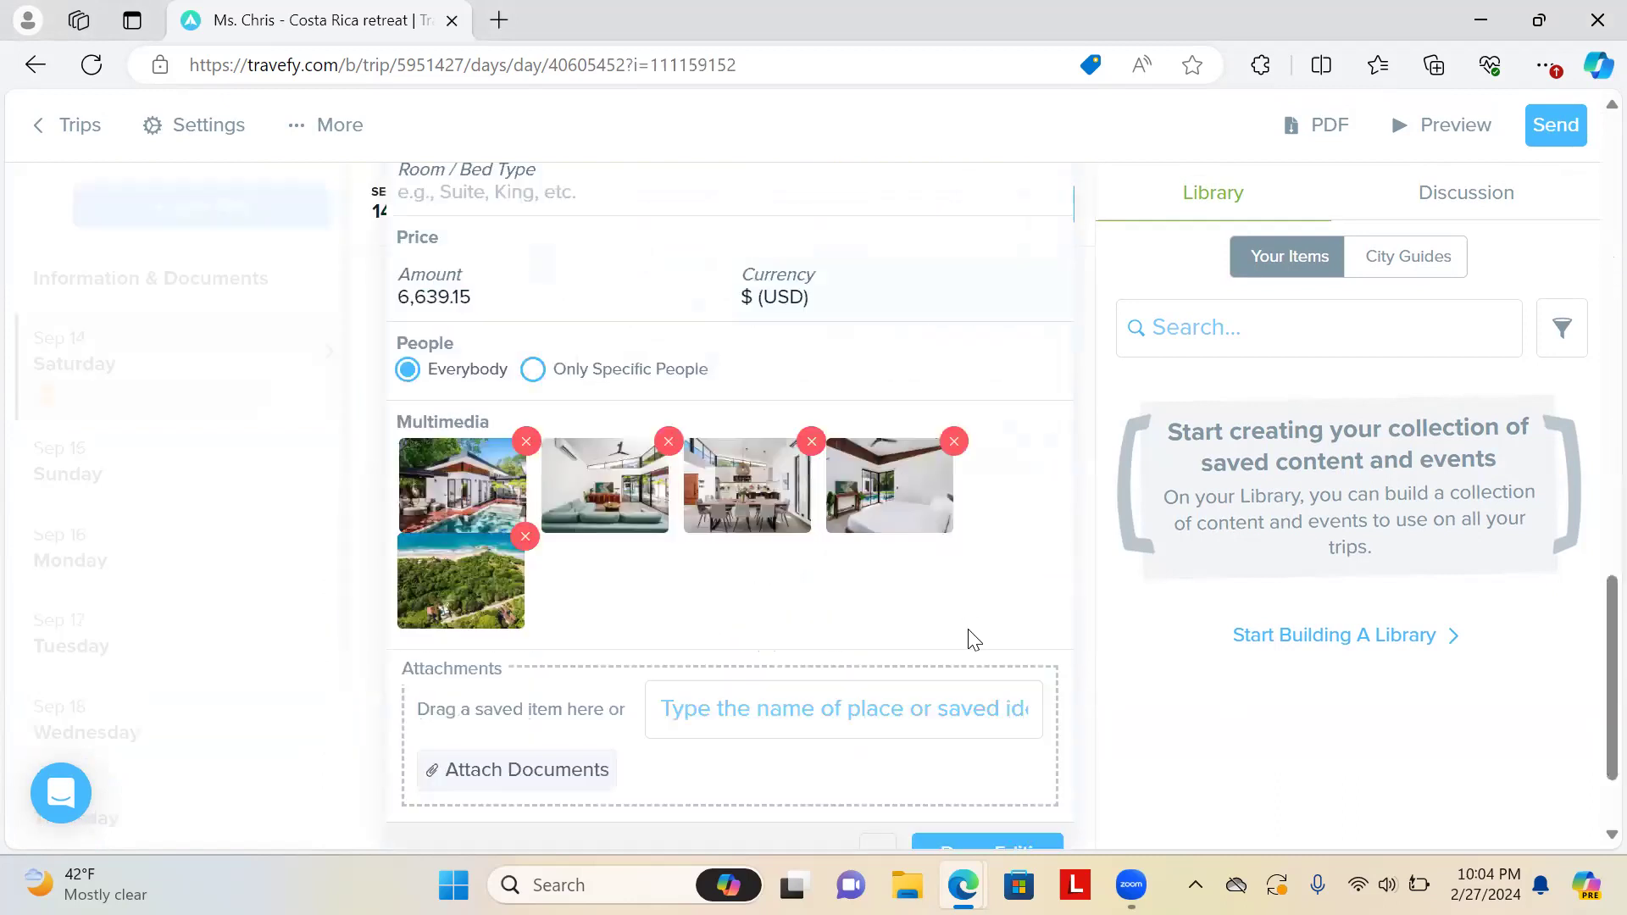
{"action": "scroll", "coordinate": [972, 641], "scroll_direction": "up", "scroll_amount": 3}
{"action": "scroll", "coordinate": [973, 640], "scroll_direction": "down", "scroll_amount": 4}
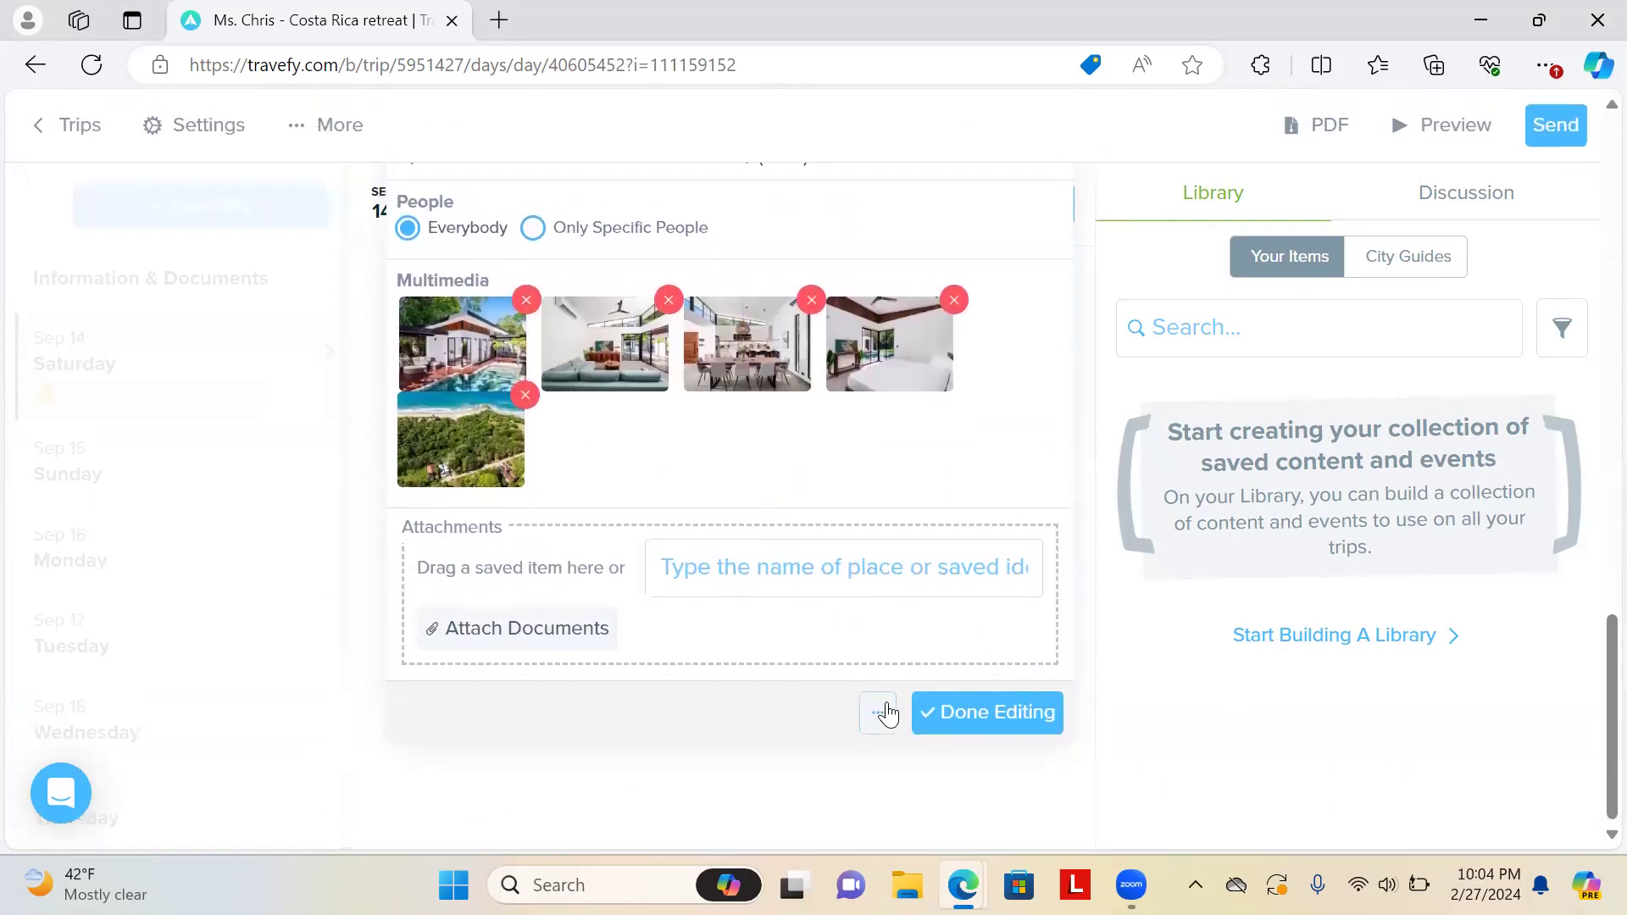
{"action": "left_click", "coordinate": [877, 712]}
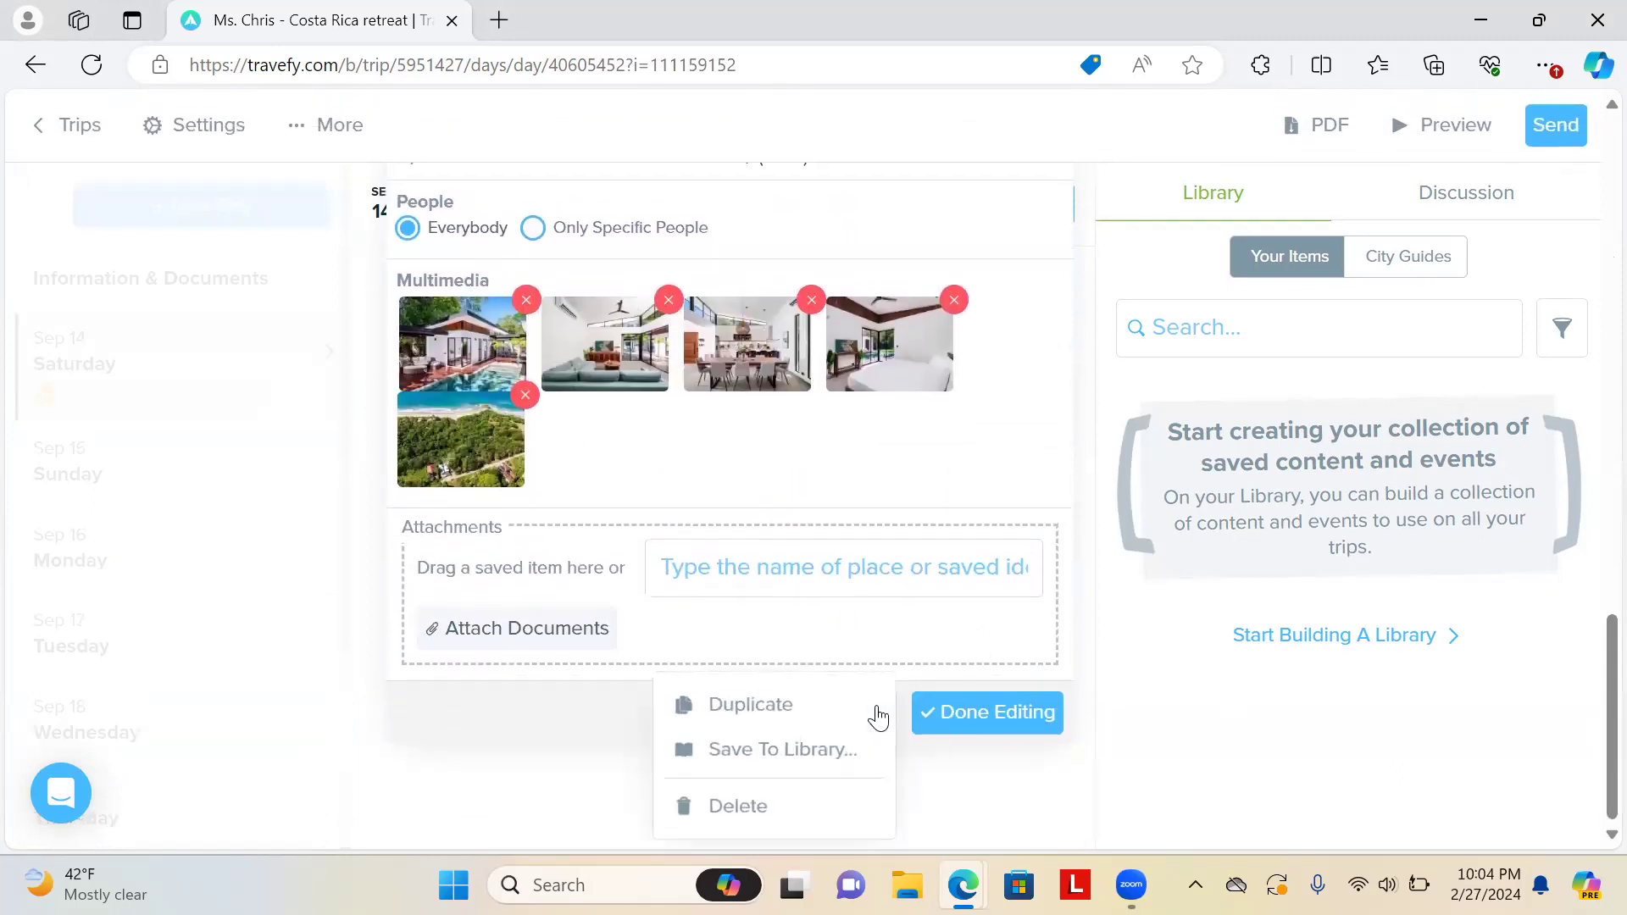
{"action": "left_click", "coordinate": [566, 742]}
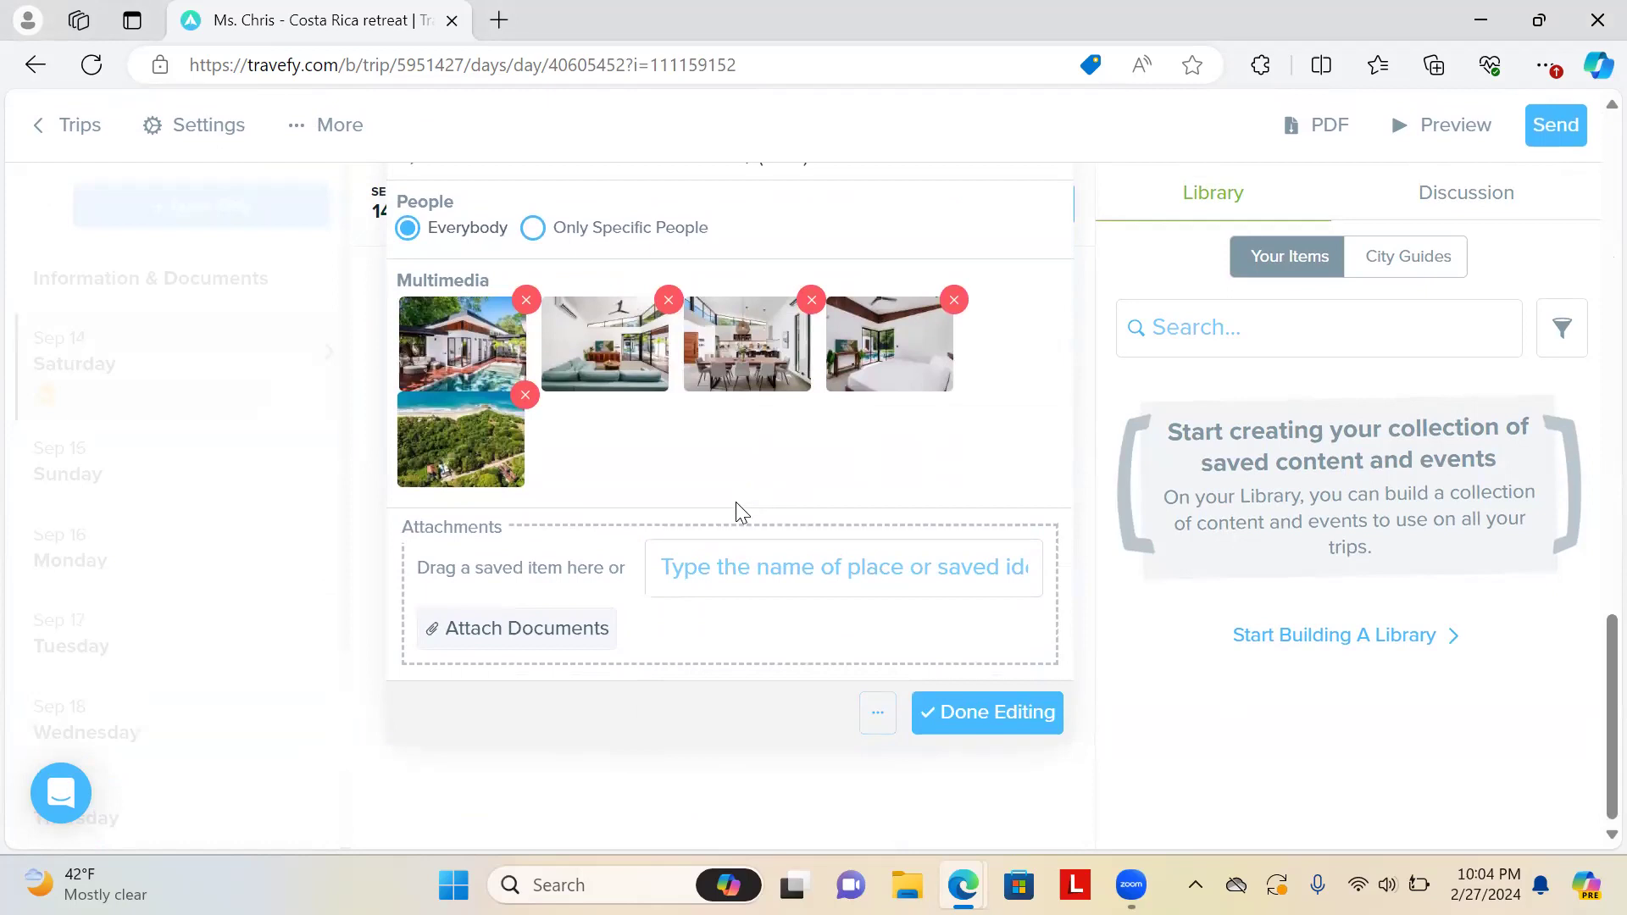
Review the Casa Amuga event form from the photos up through the check-in details and notes to the lodging type
{"action": "scroll", "coordinate": [740, 511], "scroll_direction": "up", "scroll_amount": 3}
{"action": "scroll", "coordinate": [740, 508], "scroll_direction": "up", "scroll_amount": 2}
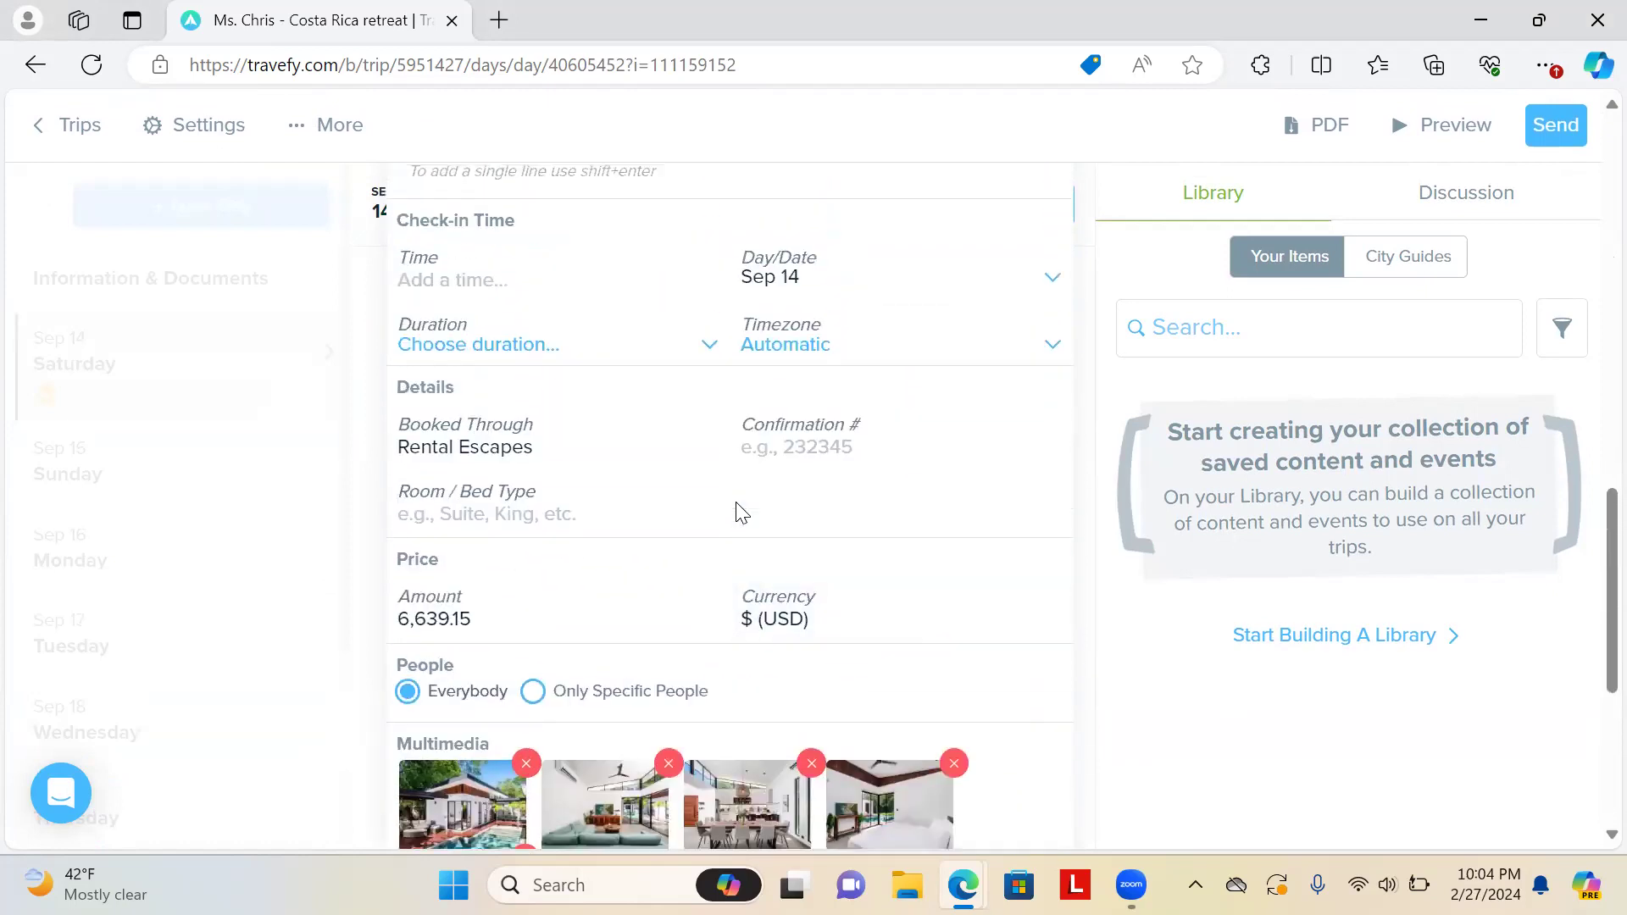
{"action": "scroll", "coordinate": [738, 503], "scroll_direction": "up", "scroll_amount": 1}
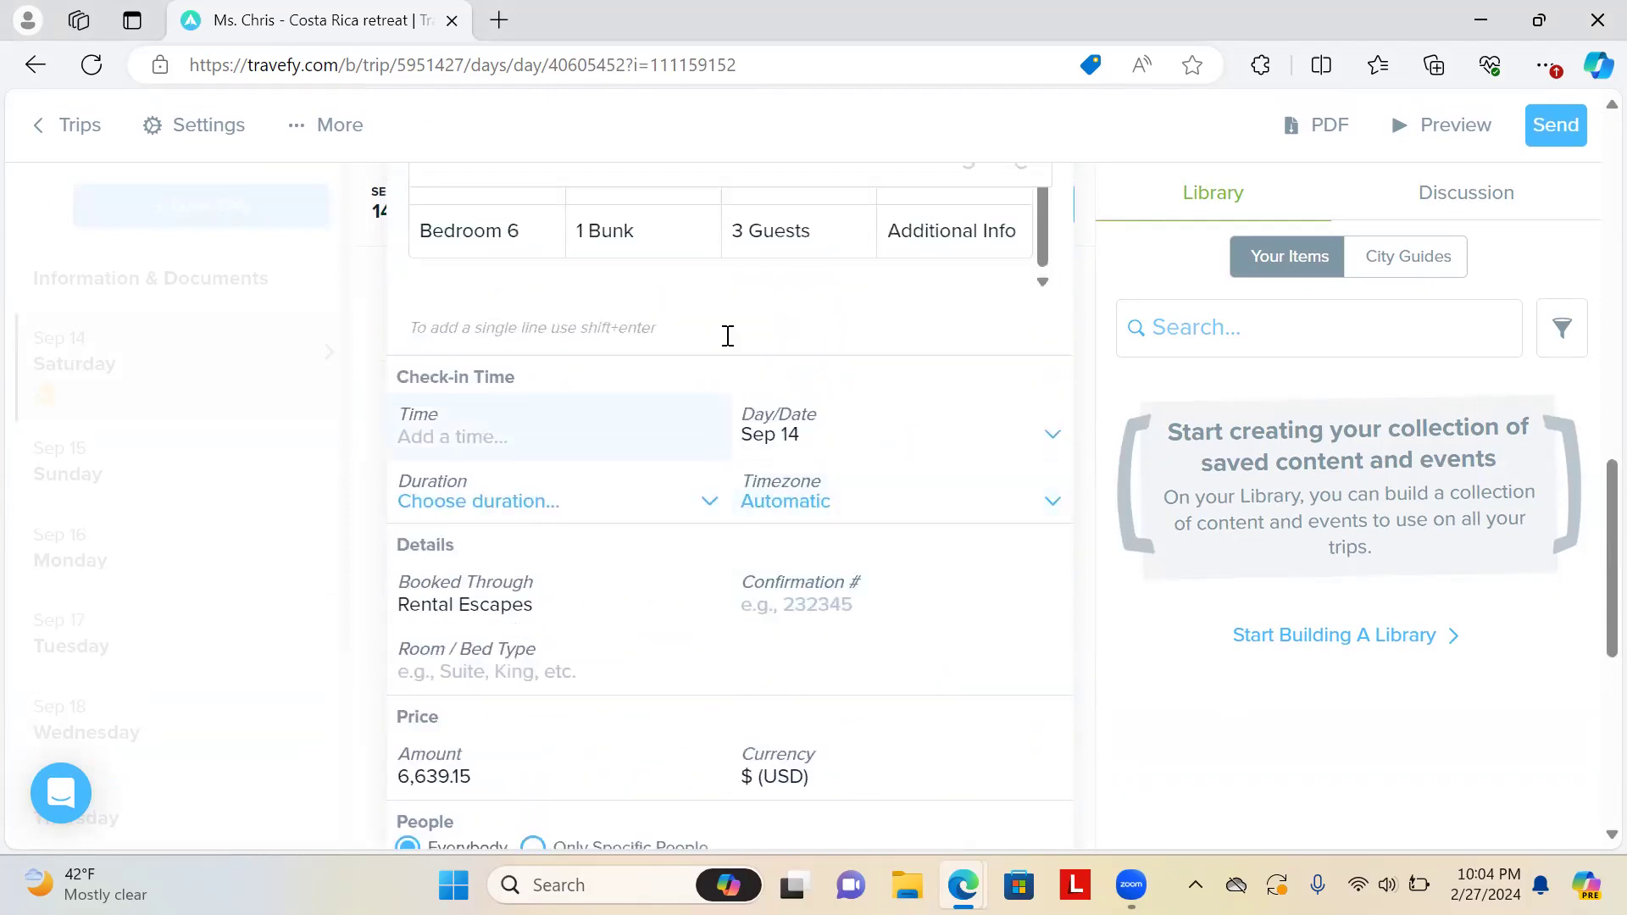
{"action": "scroll", "coordinate": [484, 444], "scroll_direction": "up", "scroll_amount": 5}
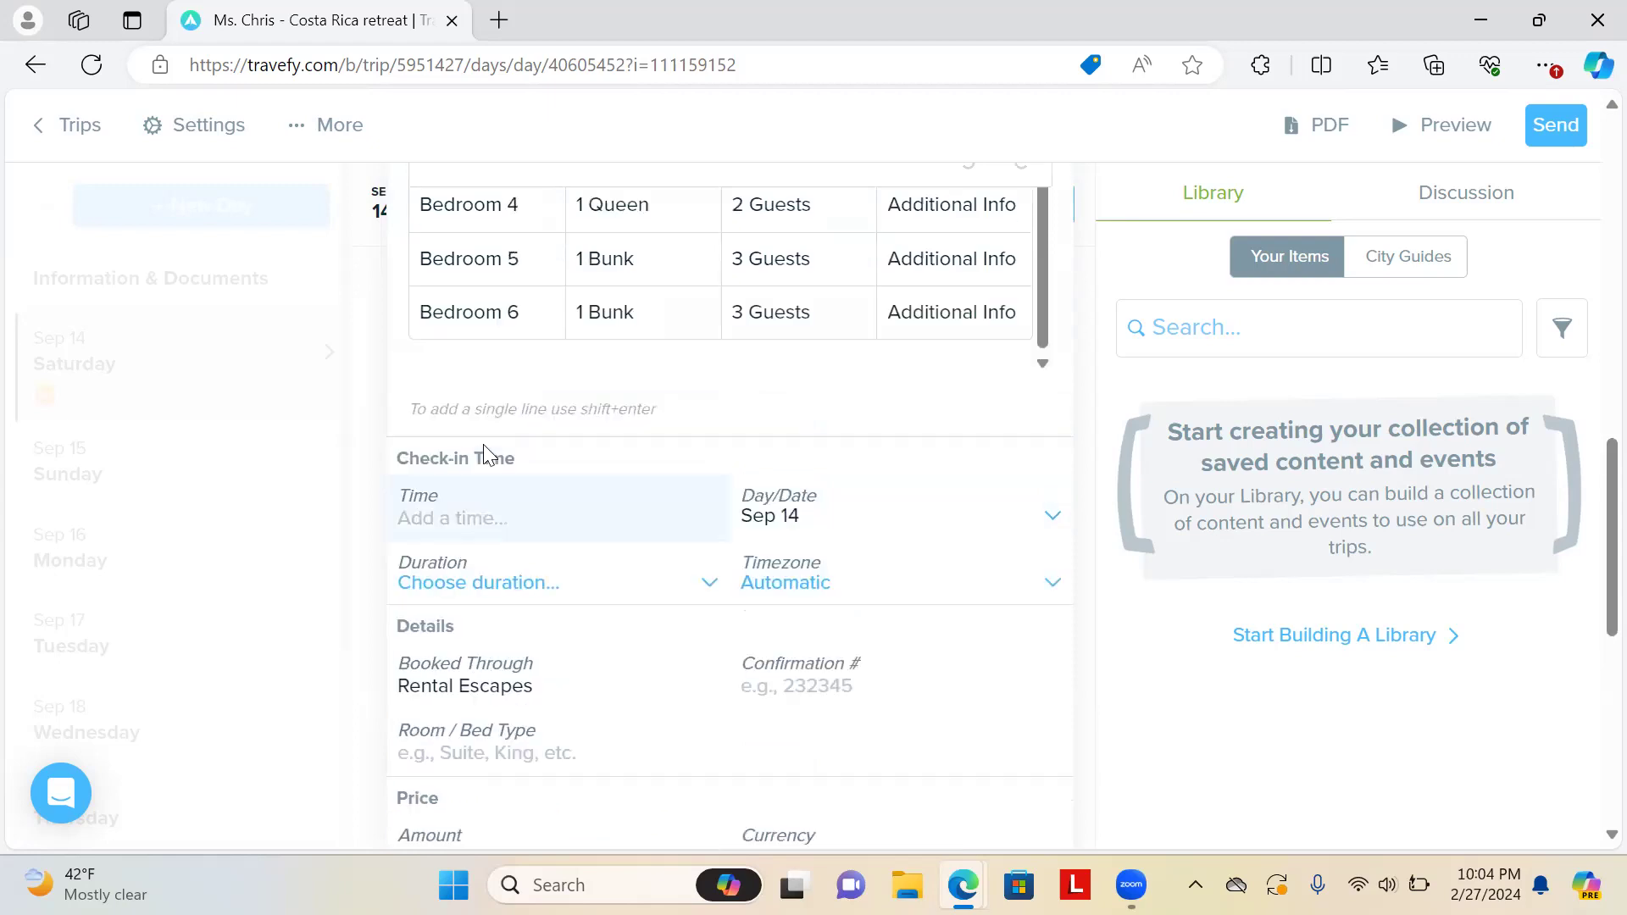
{"action": "scroll", "coordinate": [485, 443], "scroll_direction": "up", "scroll_amount": 5}
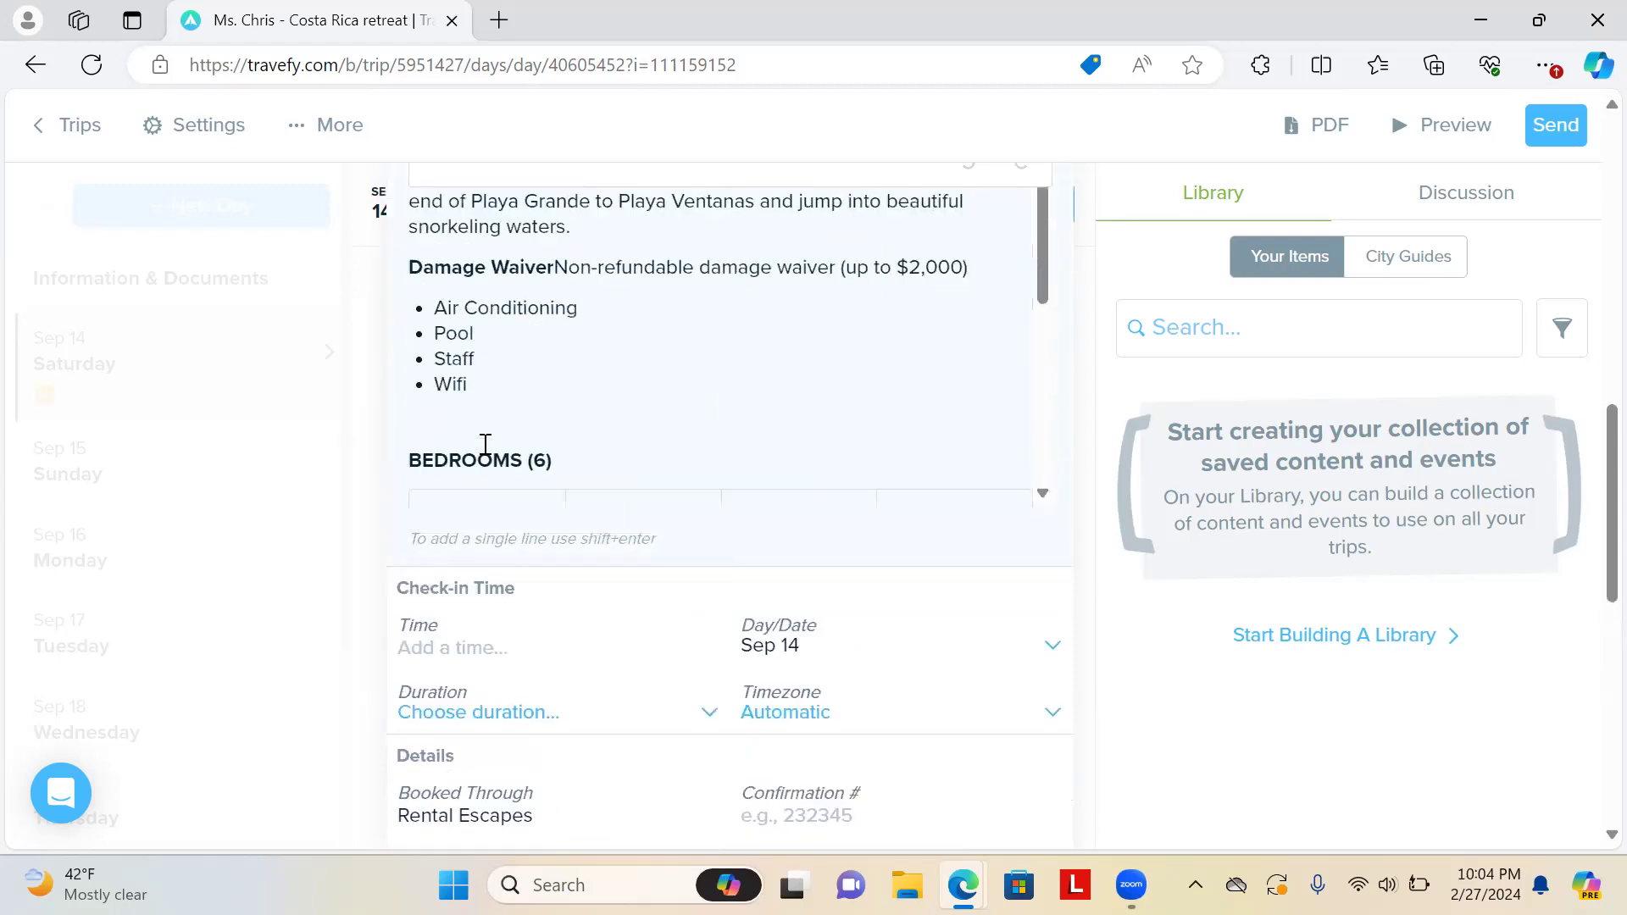
{"action": "scroll", "coordinate": [485, 443], "scroll_direction": "up", "scroll_amount": 10}
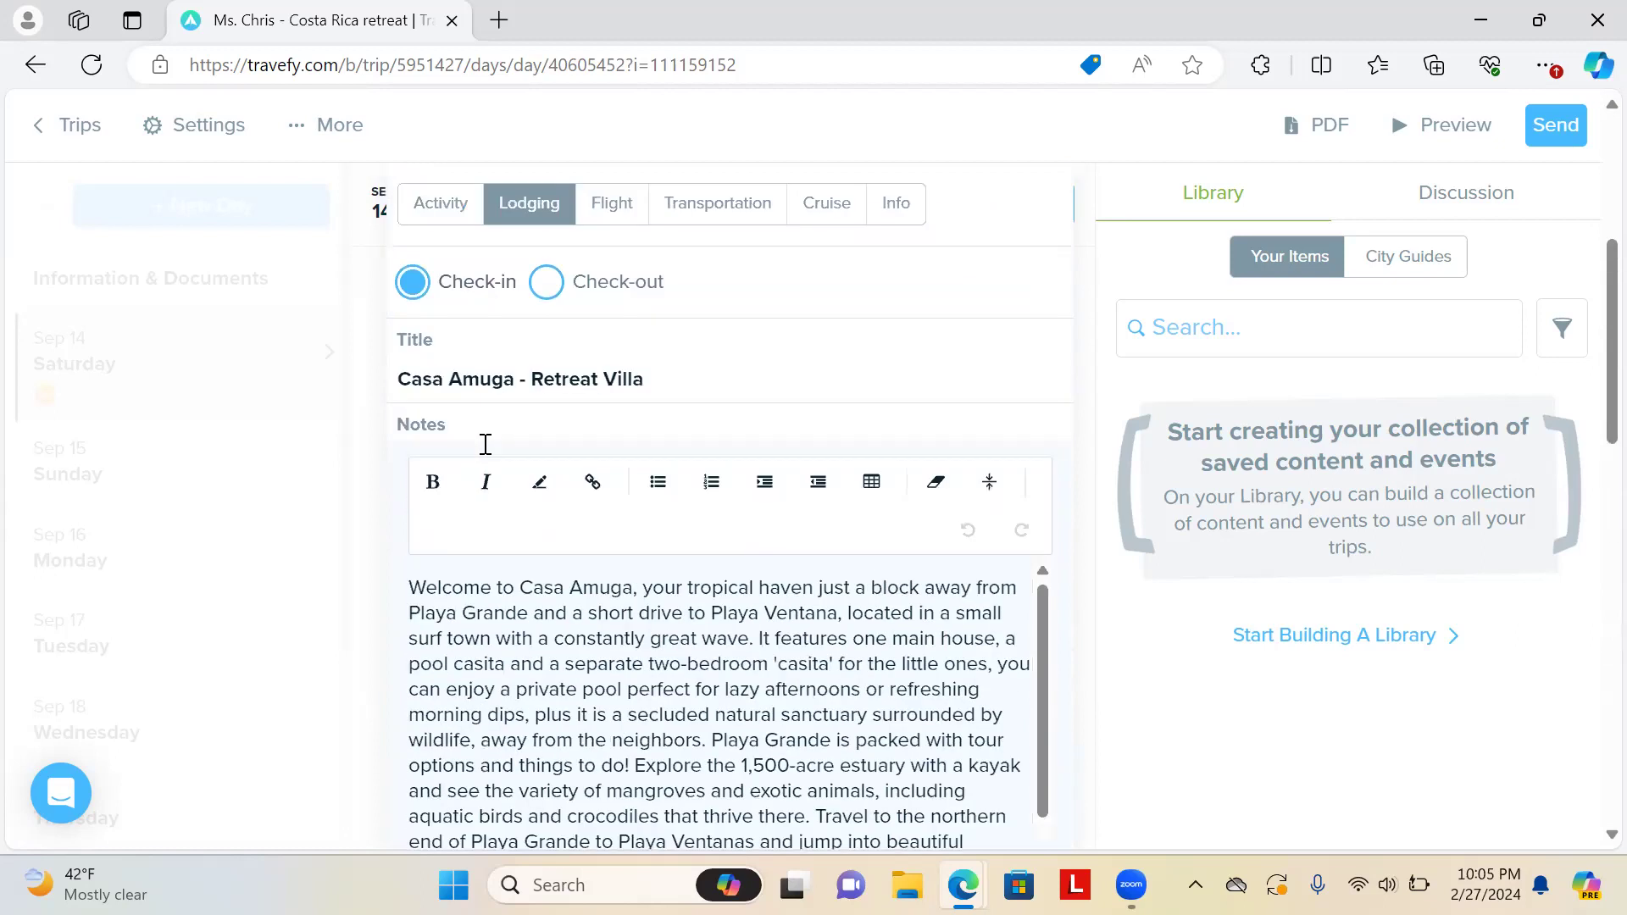
{"action": "scroll", "coordinate": [483, 444], "scroll_direction": "up", "scroll_amount": 5}
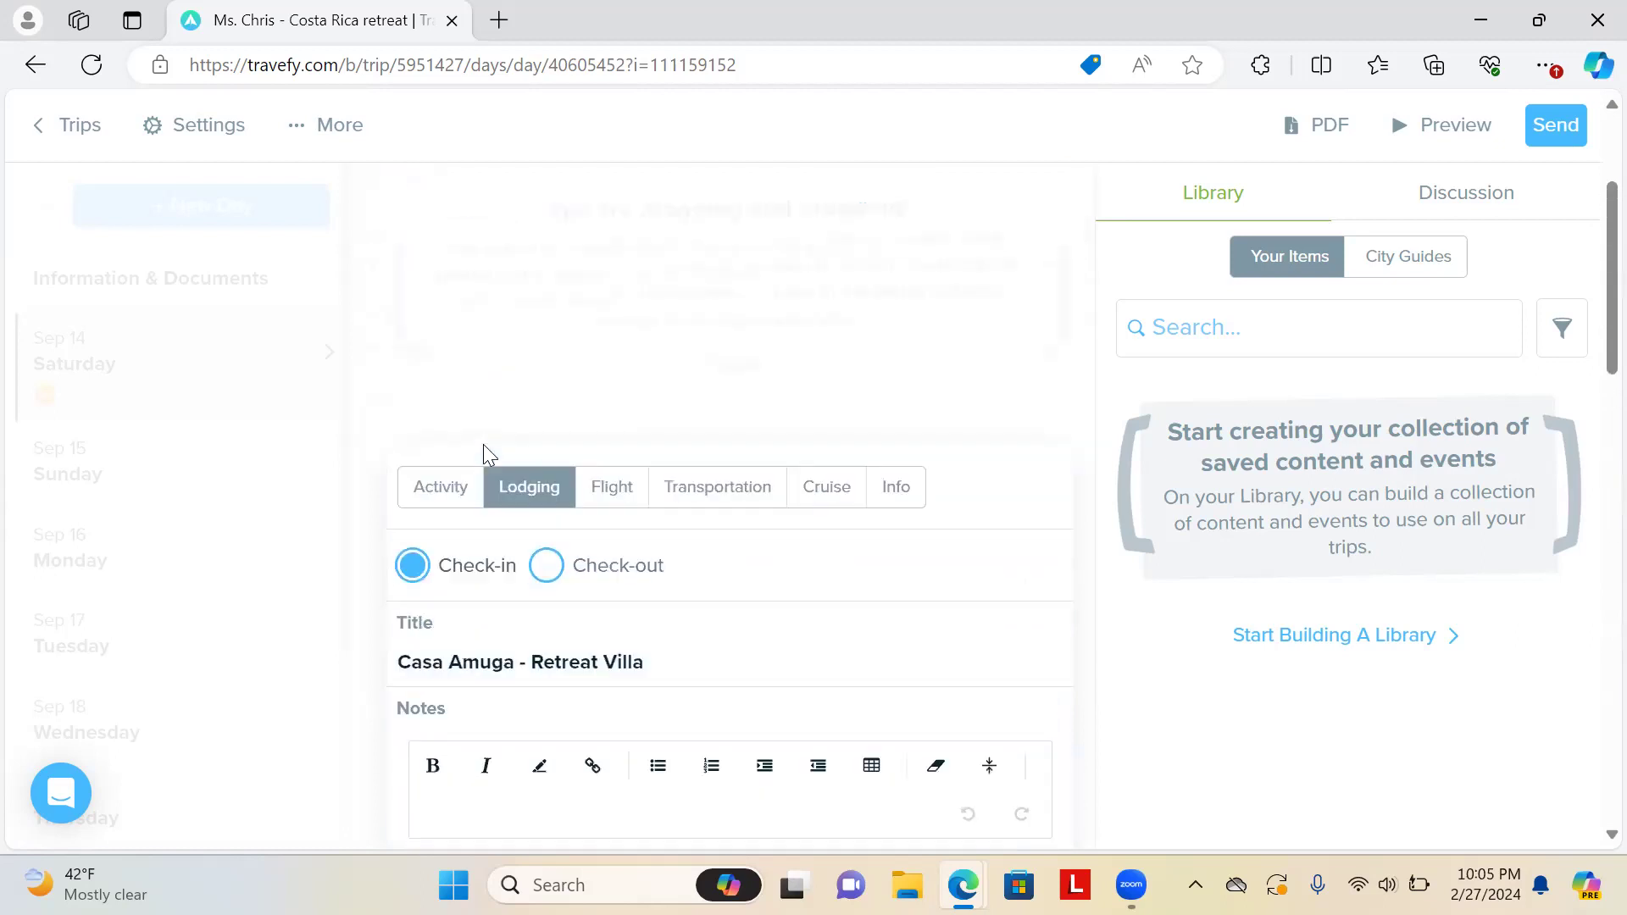
Examine the event's notes, check-in time, details, price and multimedia fields, and return to the start of the villa description
{"action": "scroll", "coordinate": [483, 444], "scroll_direction": "down", "scroll_amount": 7}
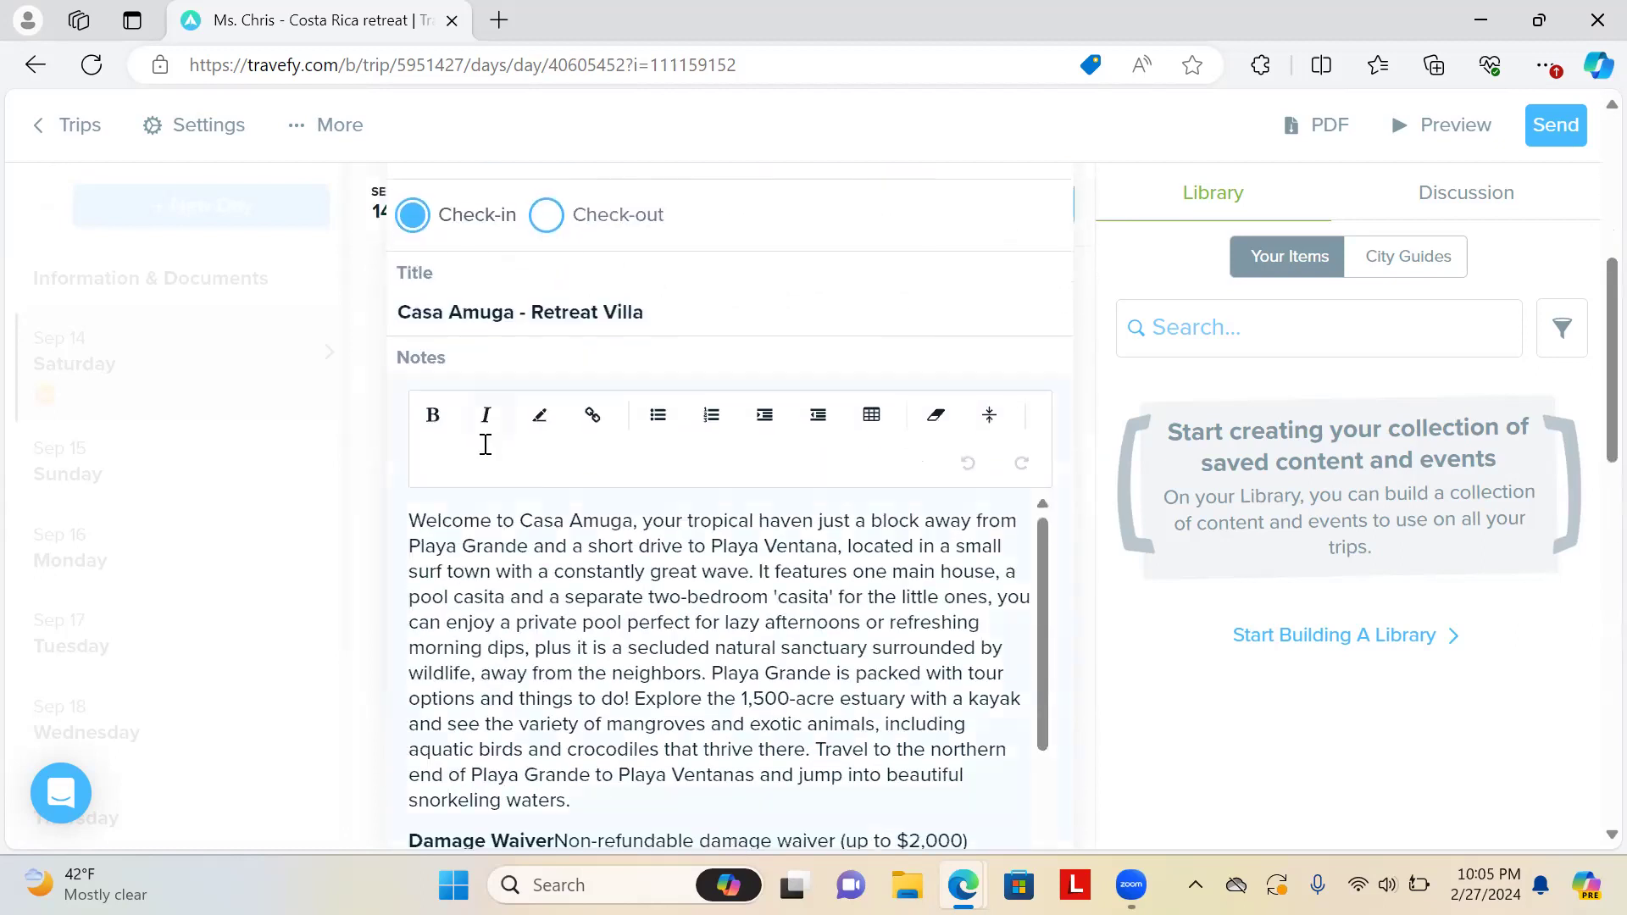
{"action": "scroll", "coordinate": [485, 445], "scroll_direction": "down", "scroll_amount": 2}
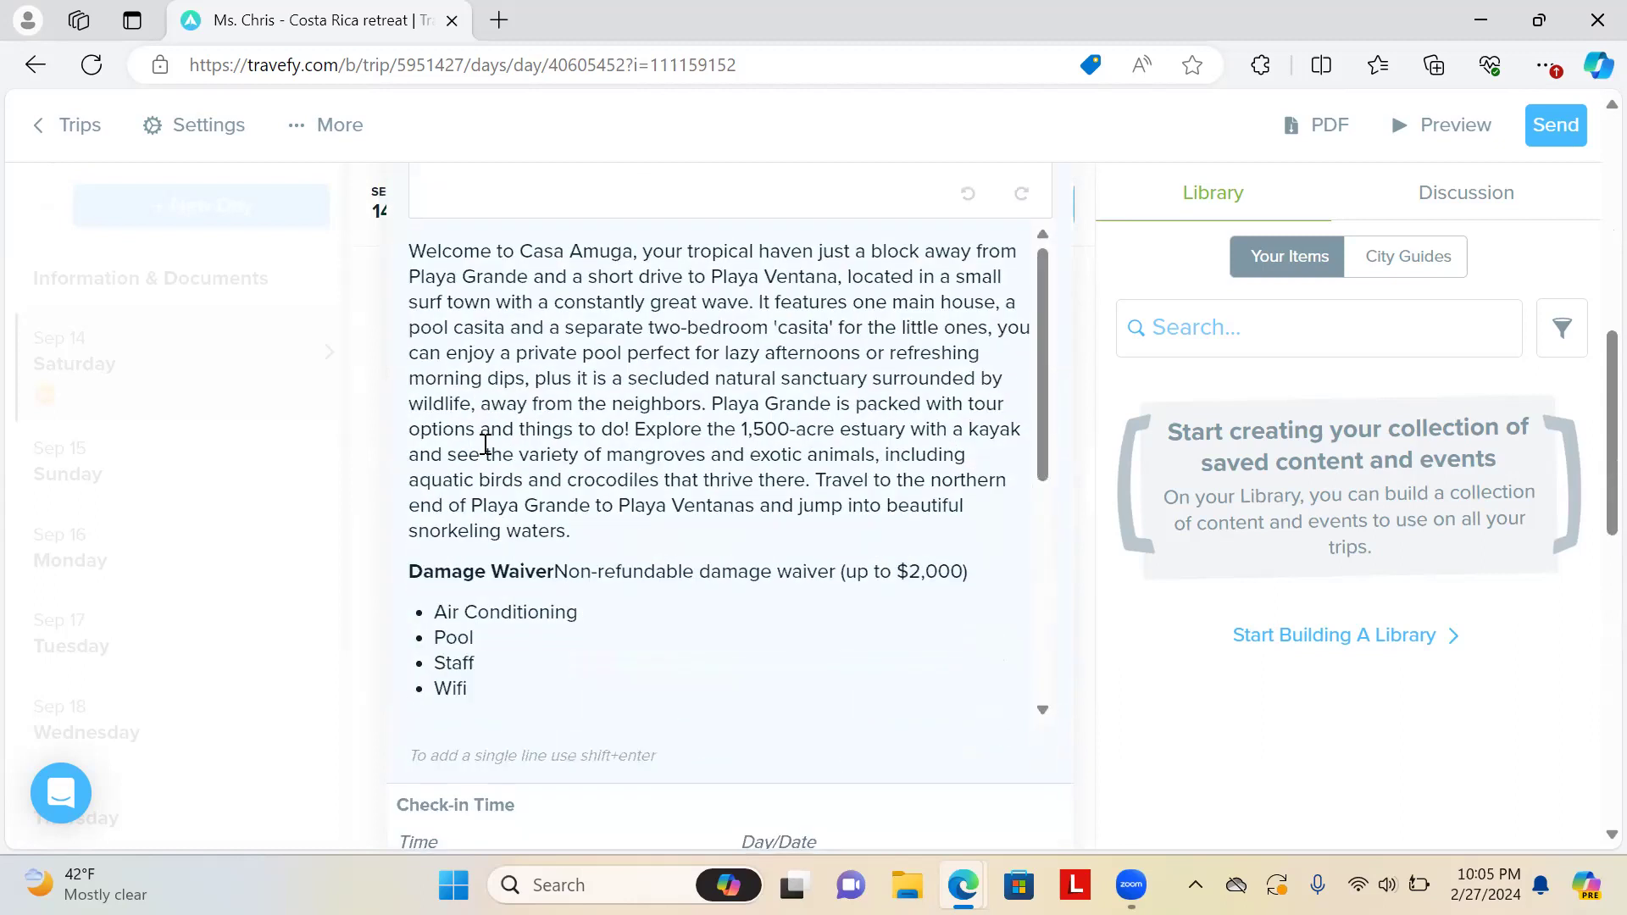
{"action": "scroll", "coordinate": [484, 444], "scroll_direction": "down", "scroll_amount": 8}
{"action": "scroll", "coordinate": [484, 445], "scroll_direction": "down", "scroll_amount": 2}
{"action": "scroll", "coordinate": [484, 453], "scroll_direction": "down", "scroll_amount": 1}
{"action": "scroll", "coordinate": [484, 455], "scroll_direction": "down", "scroll_amount": 1}
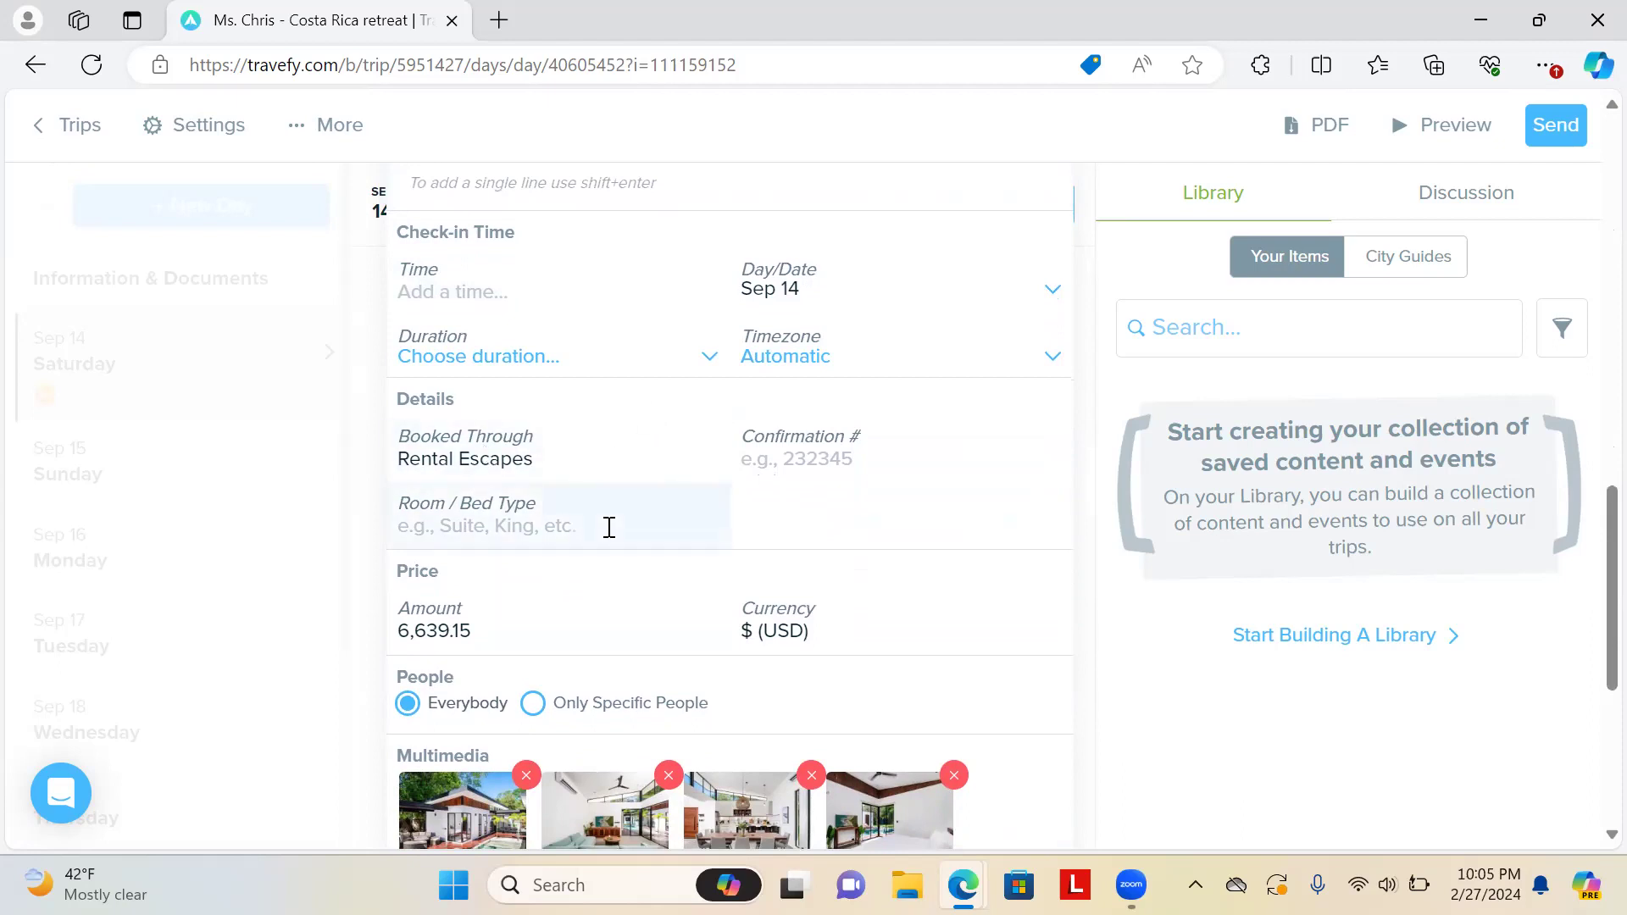
{"action": "scroll", "coordinate": [608, 526], "scroll_direction": "down", "scroll_amount": 4}
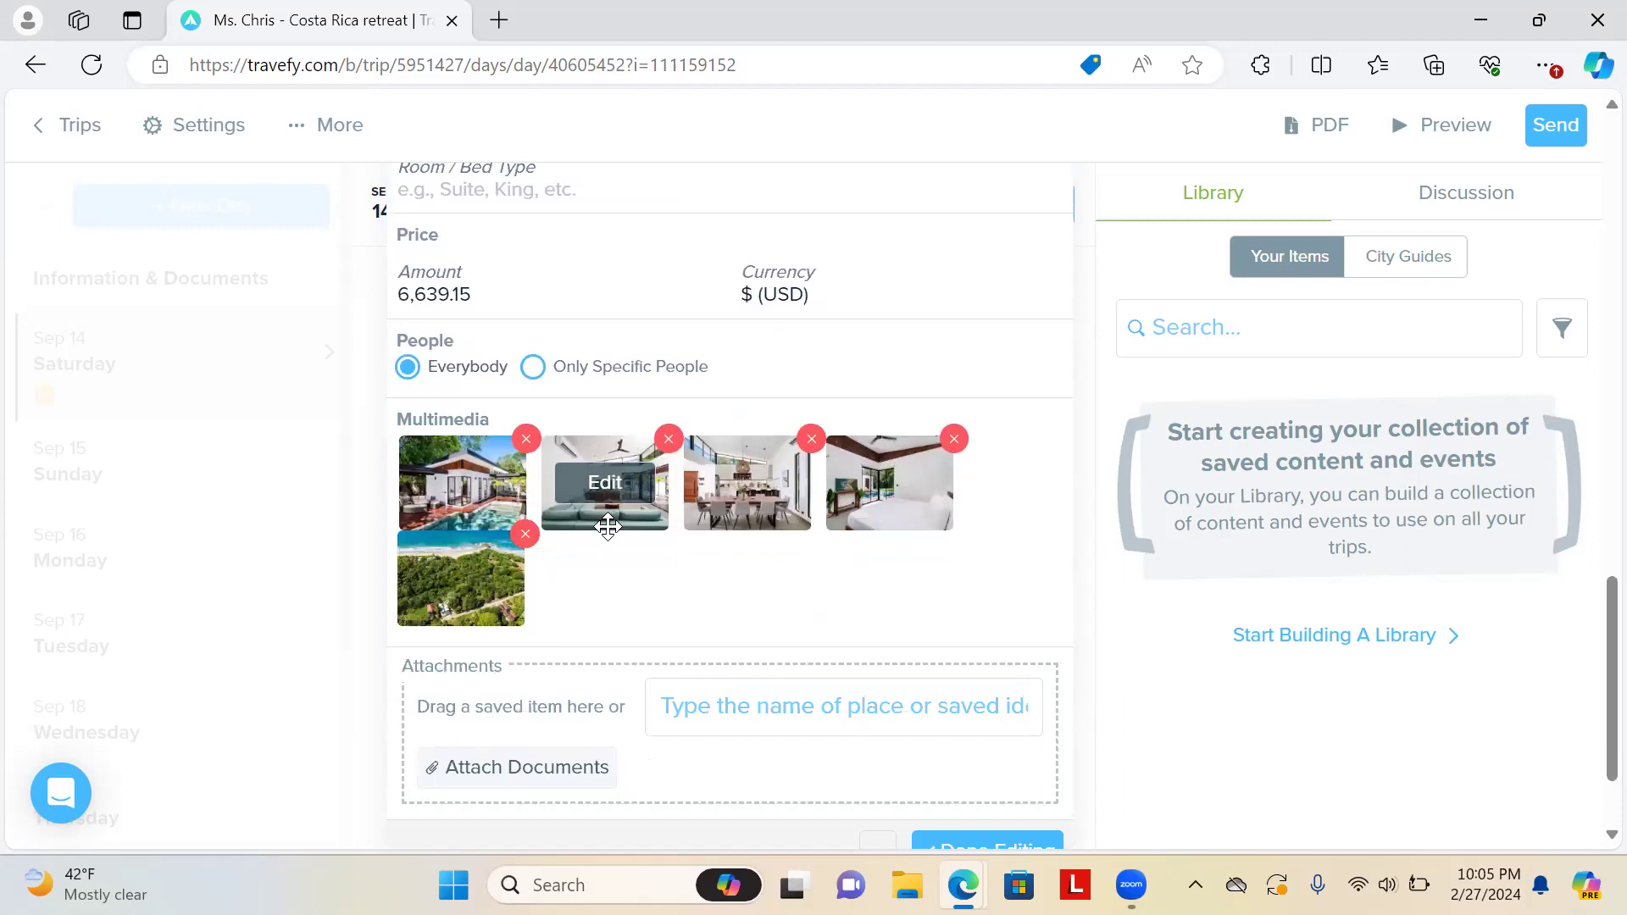
{"action": "scroll", "coordinate": [609, 526], "scroll_direction": "up", "scroll_amount": 12}
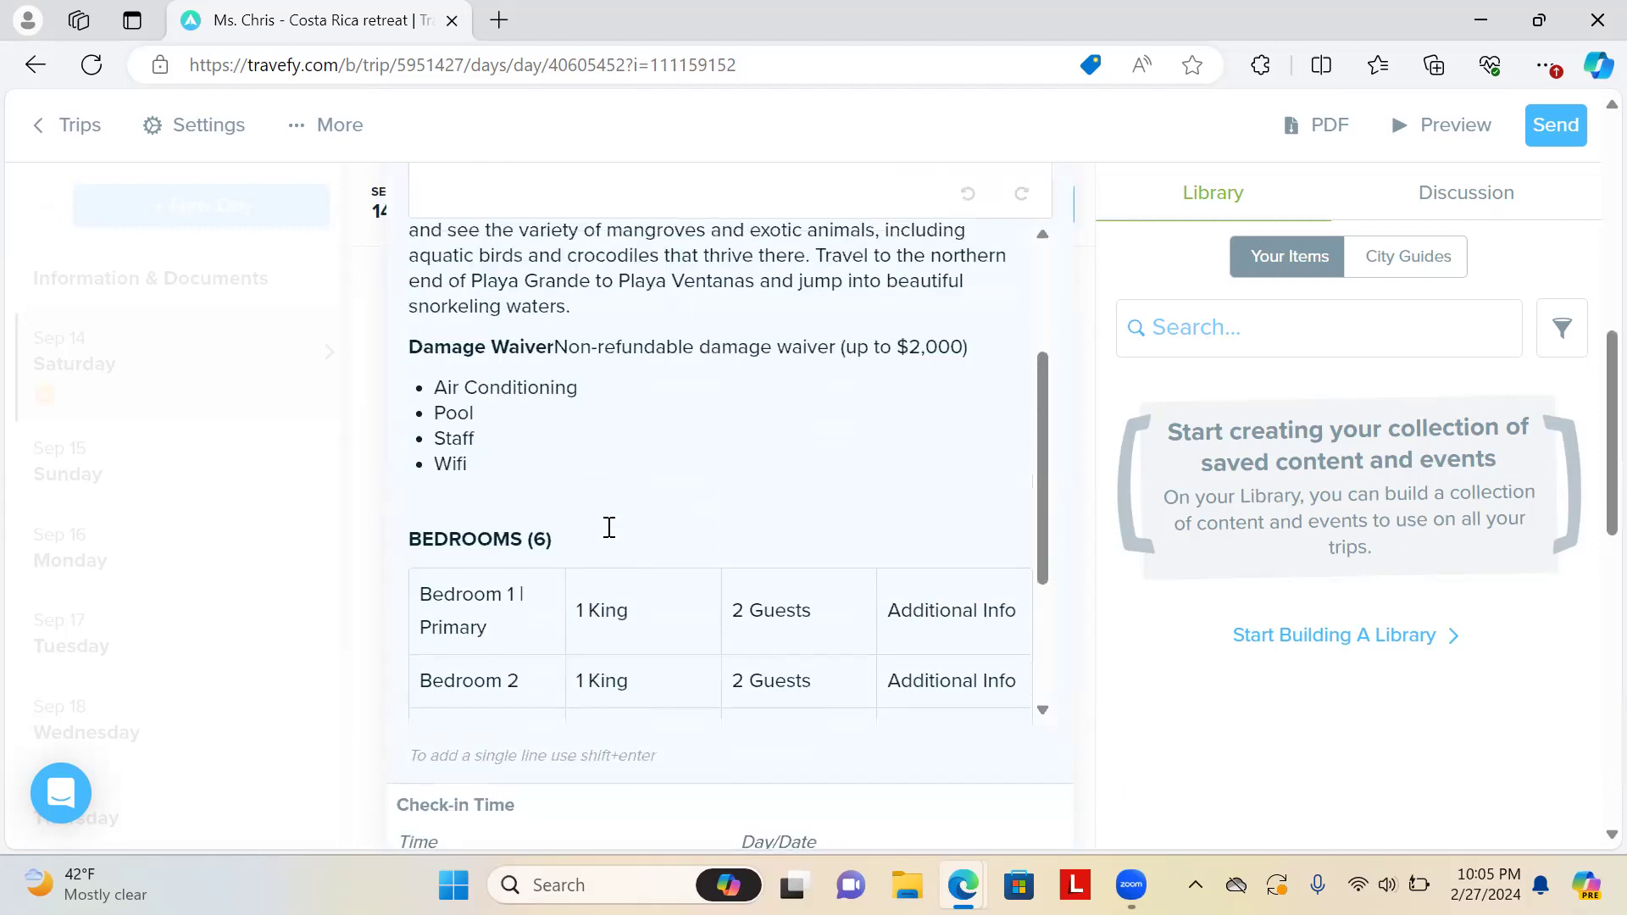
{"action": "scroll", "coordinate": [609, 526], "scroll_direction": "up", "scroll_amount": 3}
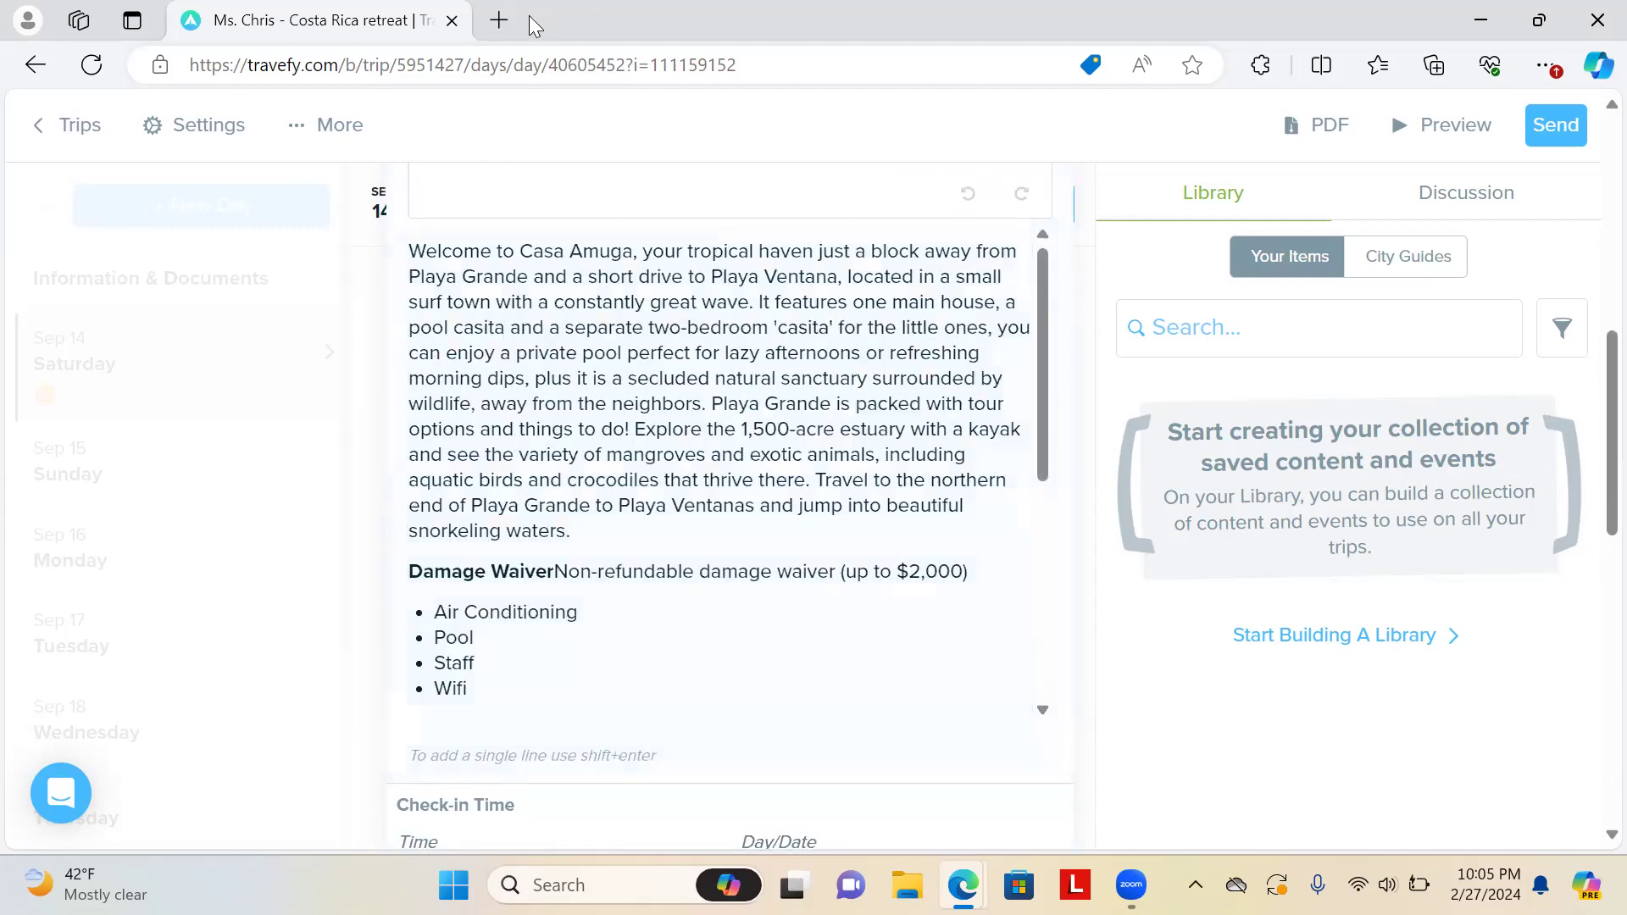
Restore the itinerary window to a smaller size and switch to the Travefy home page in the browser window showing Zoom
{"action": "left_click", "coordinate": [1539, 26]}
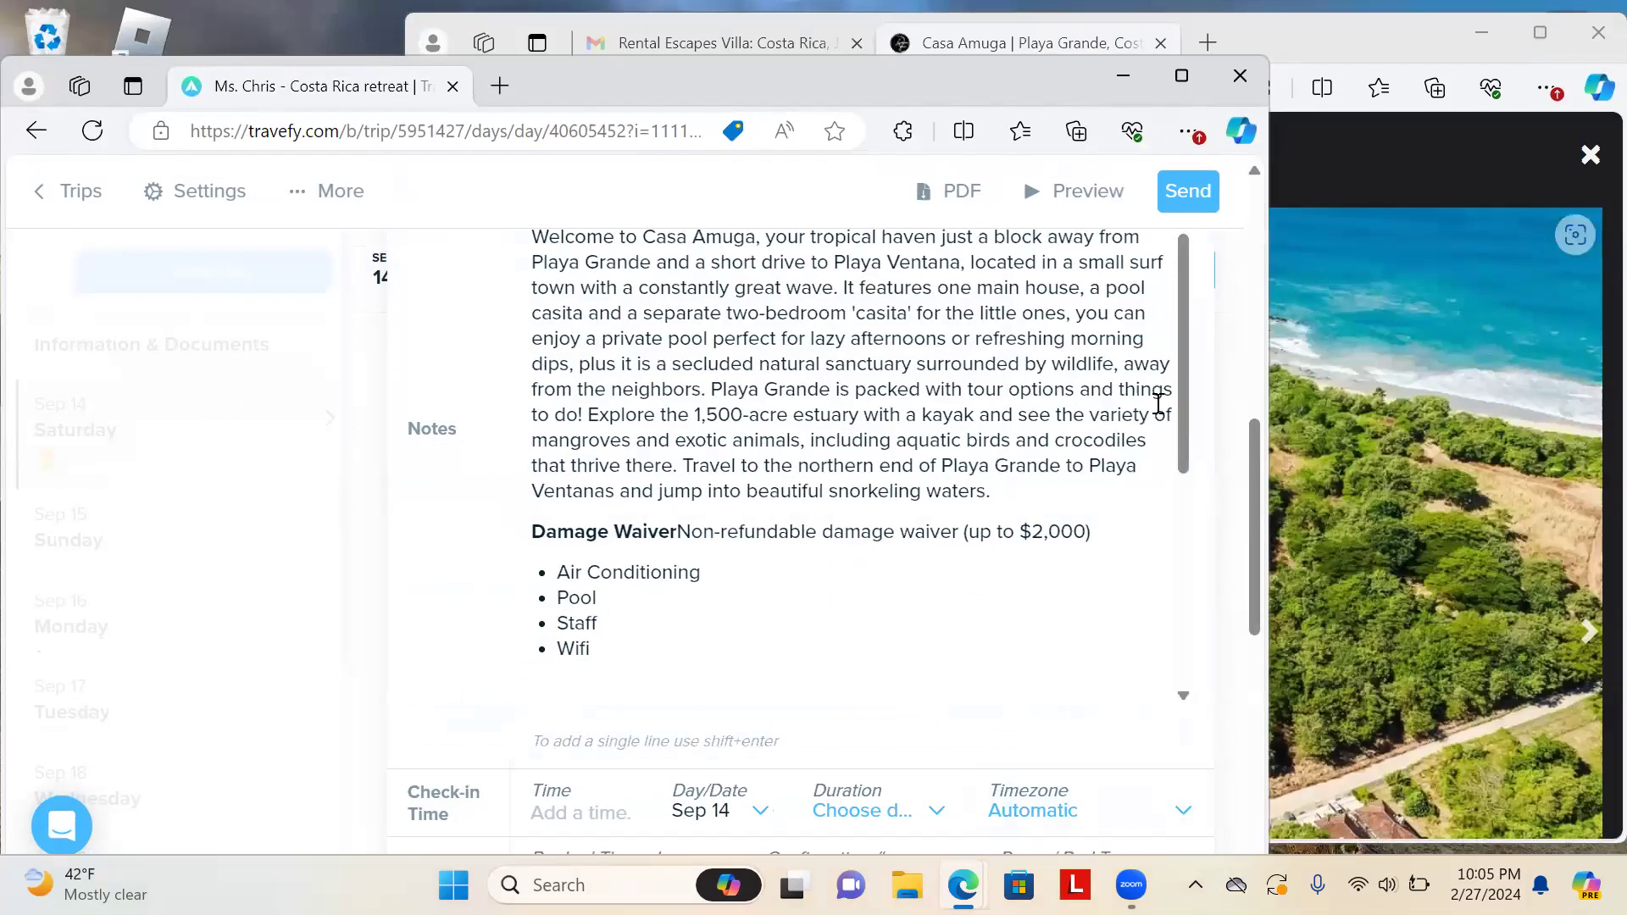
{"action": "mouse_move", "coordinate": [963, 885]}
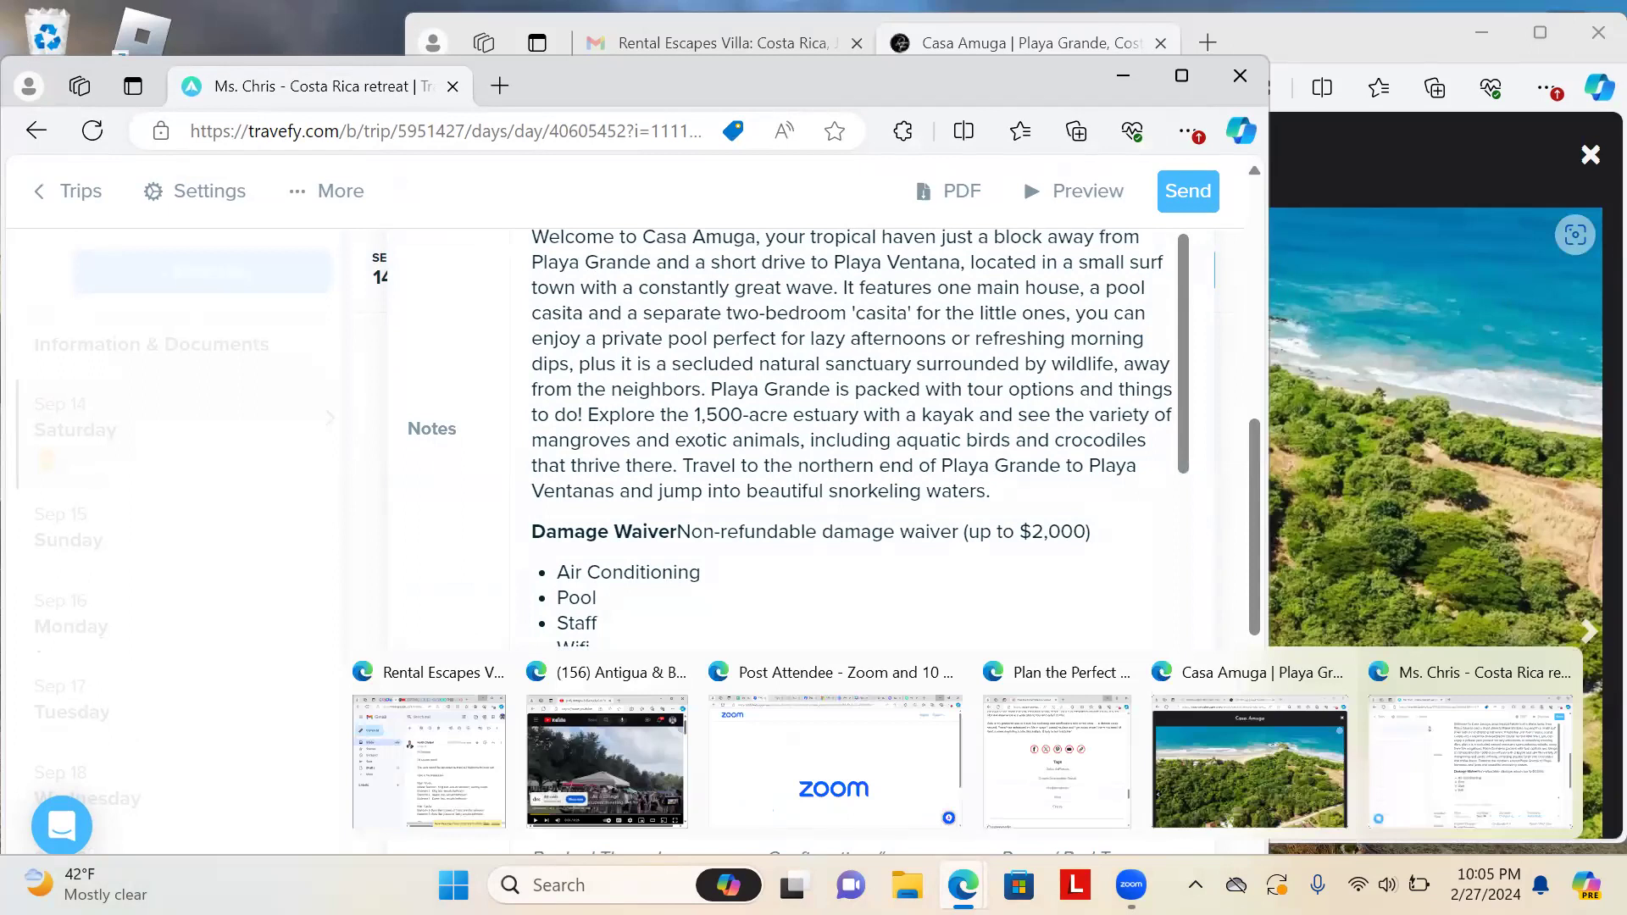
{"action": "left_click", "coordinate": [807, 769]}
{"action": "left_click", "coordinate": [1286, 19]}
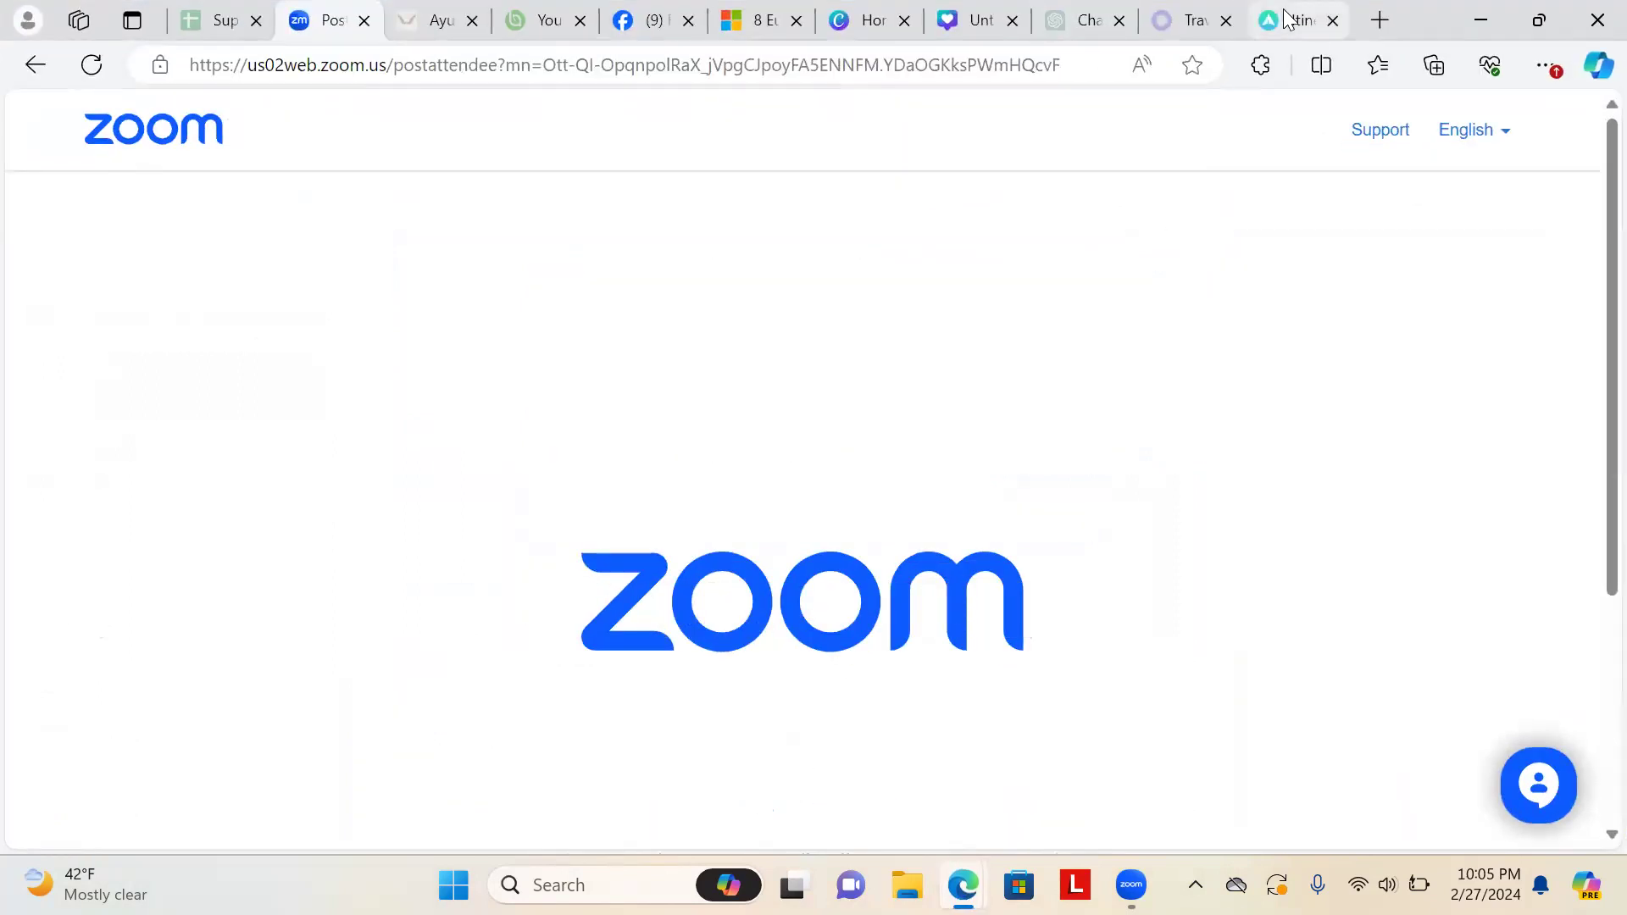
Look through the Travefy home page, return to its header, and open the account's trips list
{"action": "scroll", "coordinate": [884, 452], "scroll_direction": "down", "scroll_amount": 10}
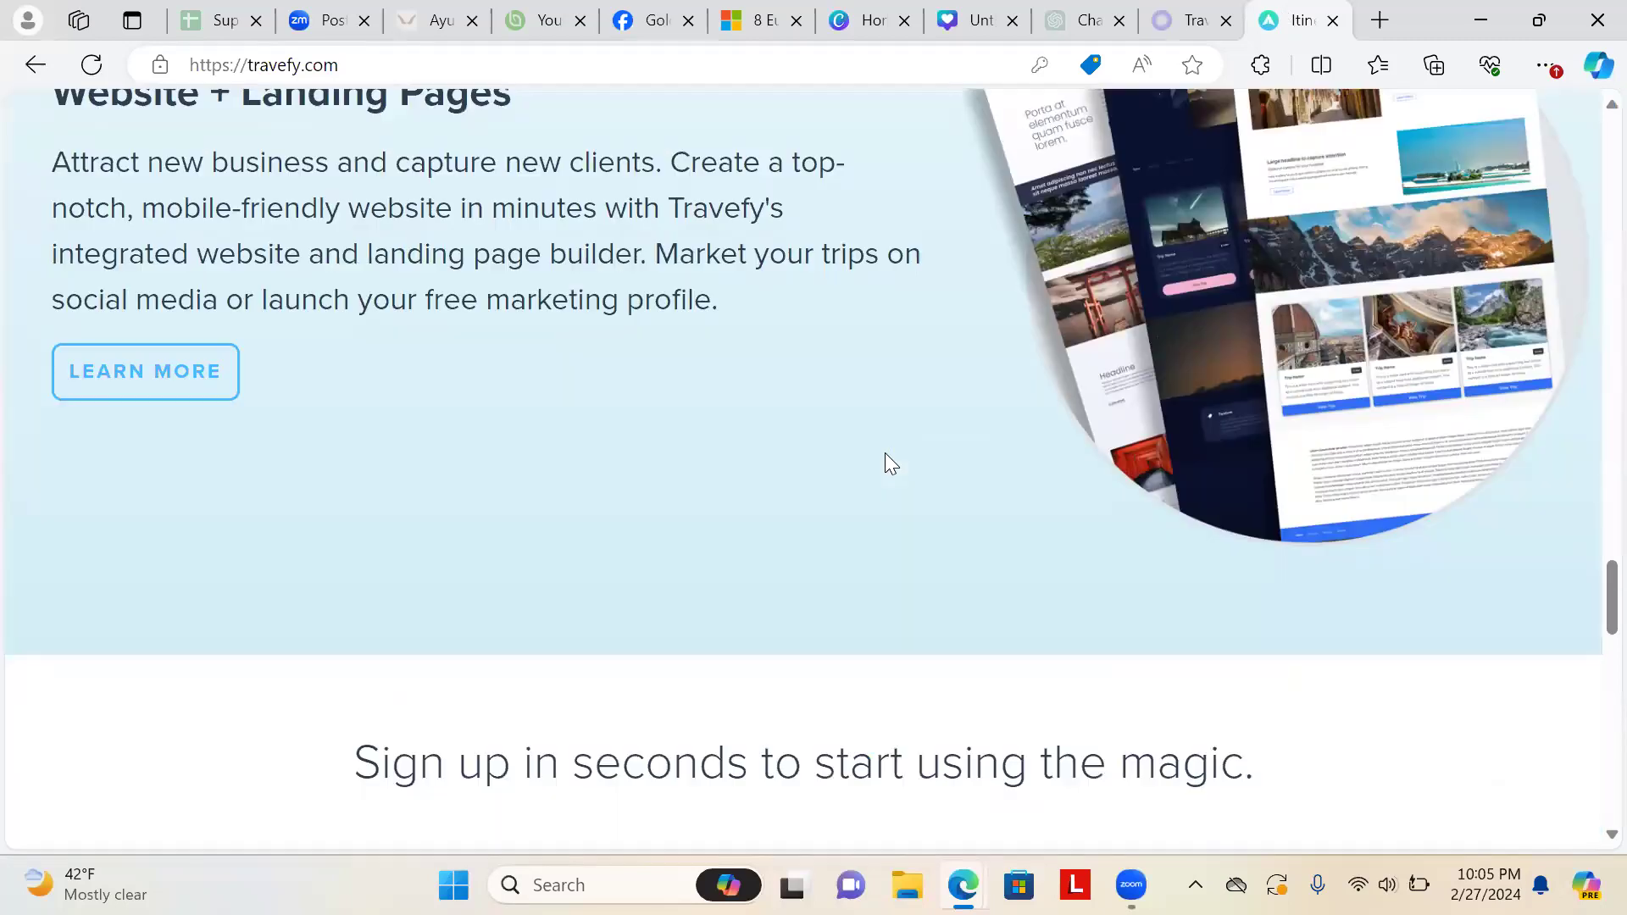
{"action": "scroll", "coordinate": [884, 452], "scroll_direction": "down", "scroll_amount": 2}
{"action": "scroll", "coordinate": [885, 452], "scroll_direction": "up", "scroll_amount": 20}
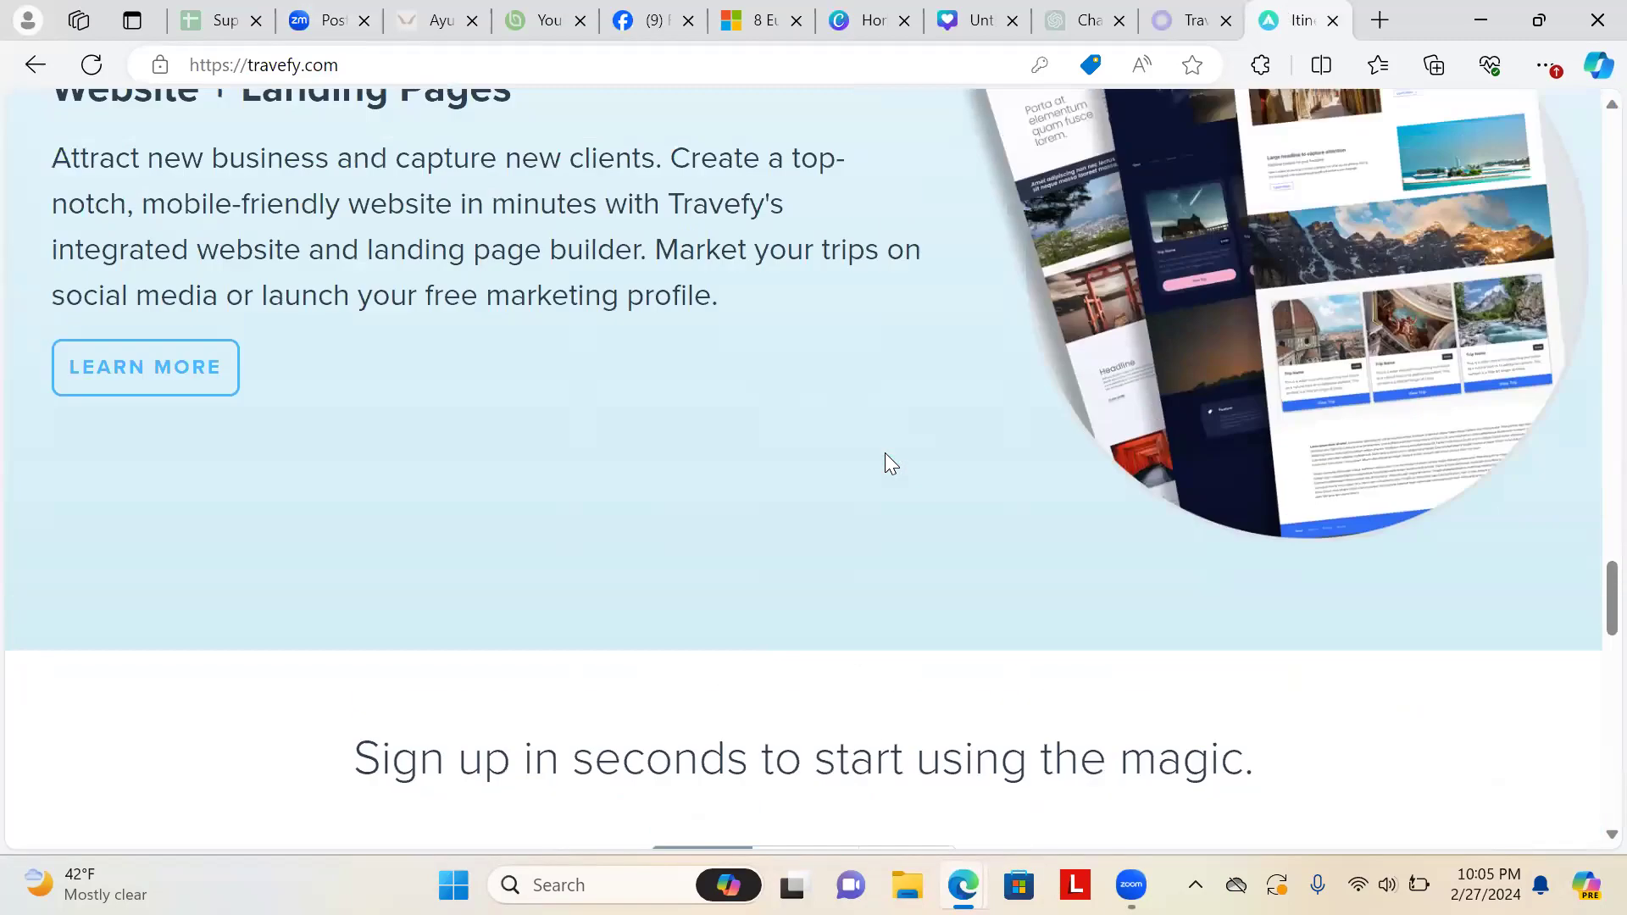
{"action": "scroll", "coordinate": [885, 455], "scroll_direction": "up", "scroll_amount": 20}
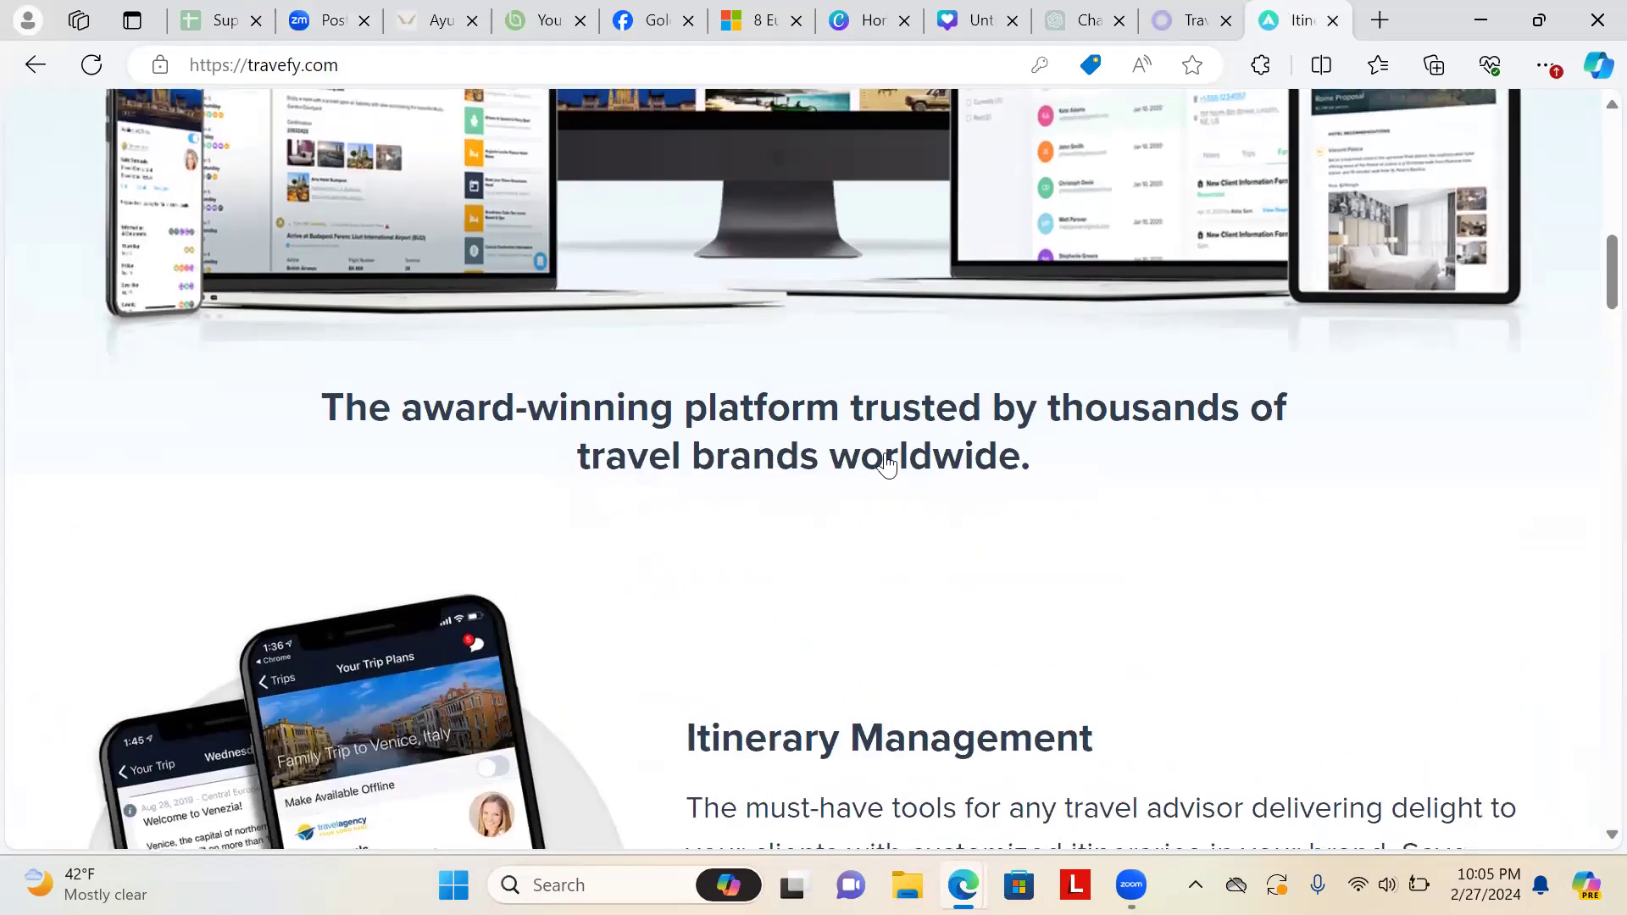
{"action": "scroll", "coordinate": [884, 455], "scroll_direction": "up", "scroll_amount": 3}
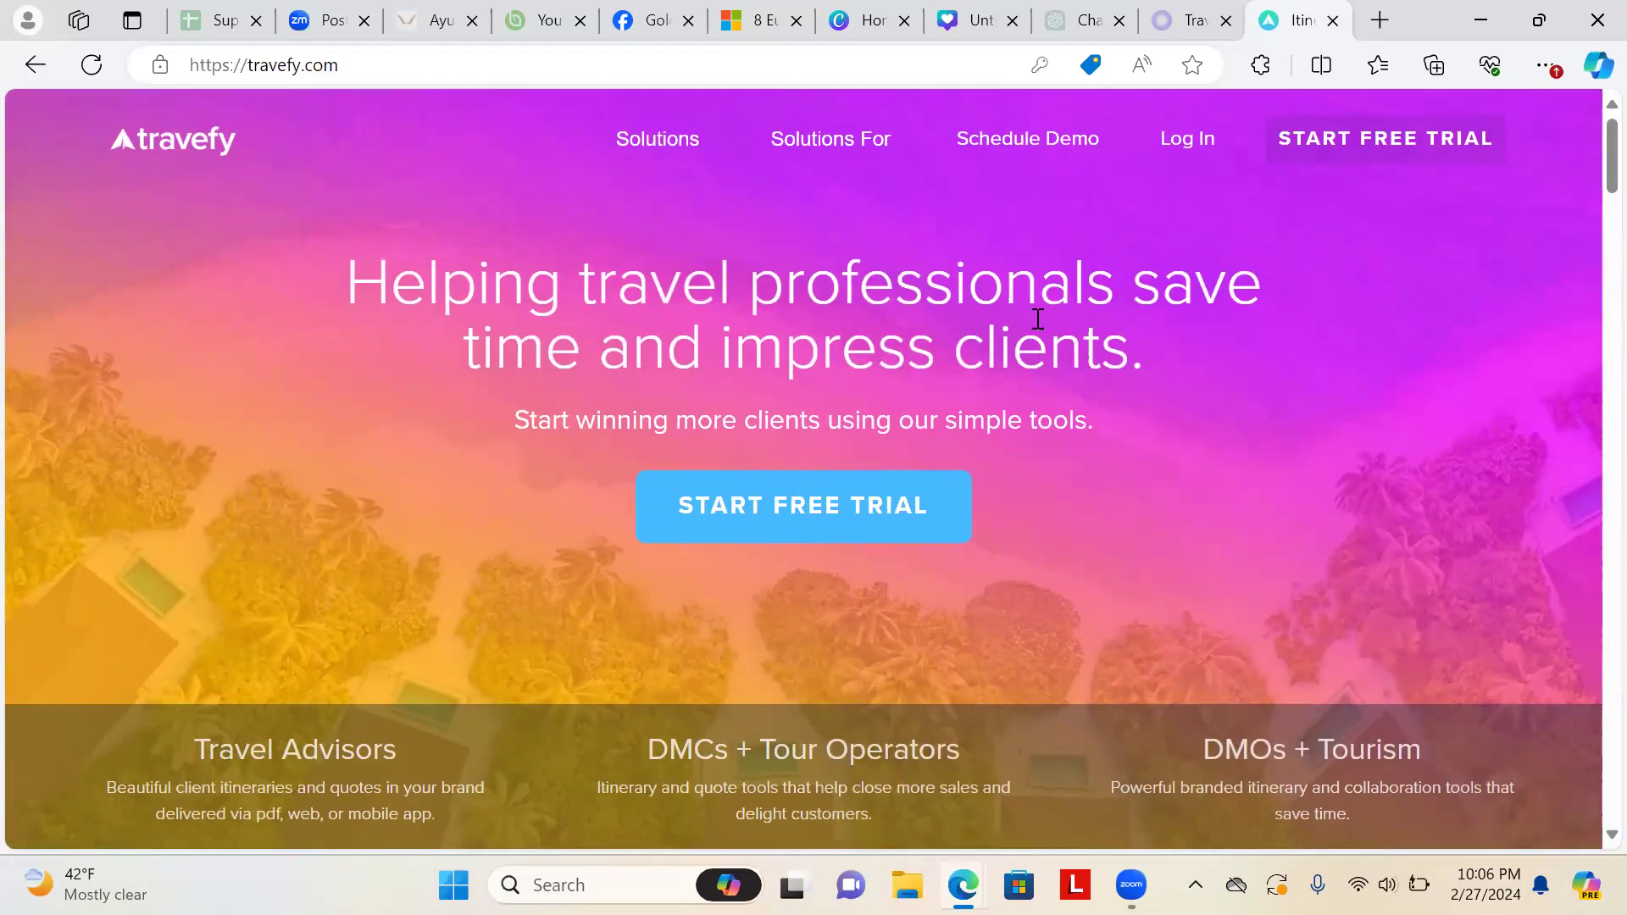
{"action": "scroll", "coordinate": [1037, 318], "scroll_direction": "up", "scroll_amount": 2}
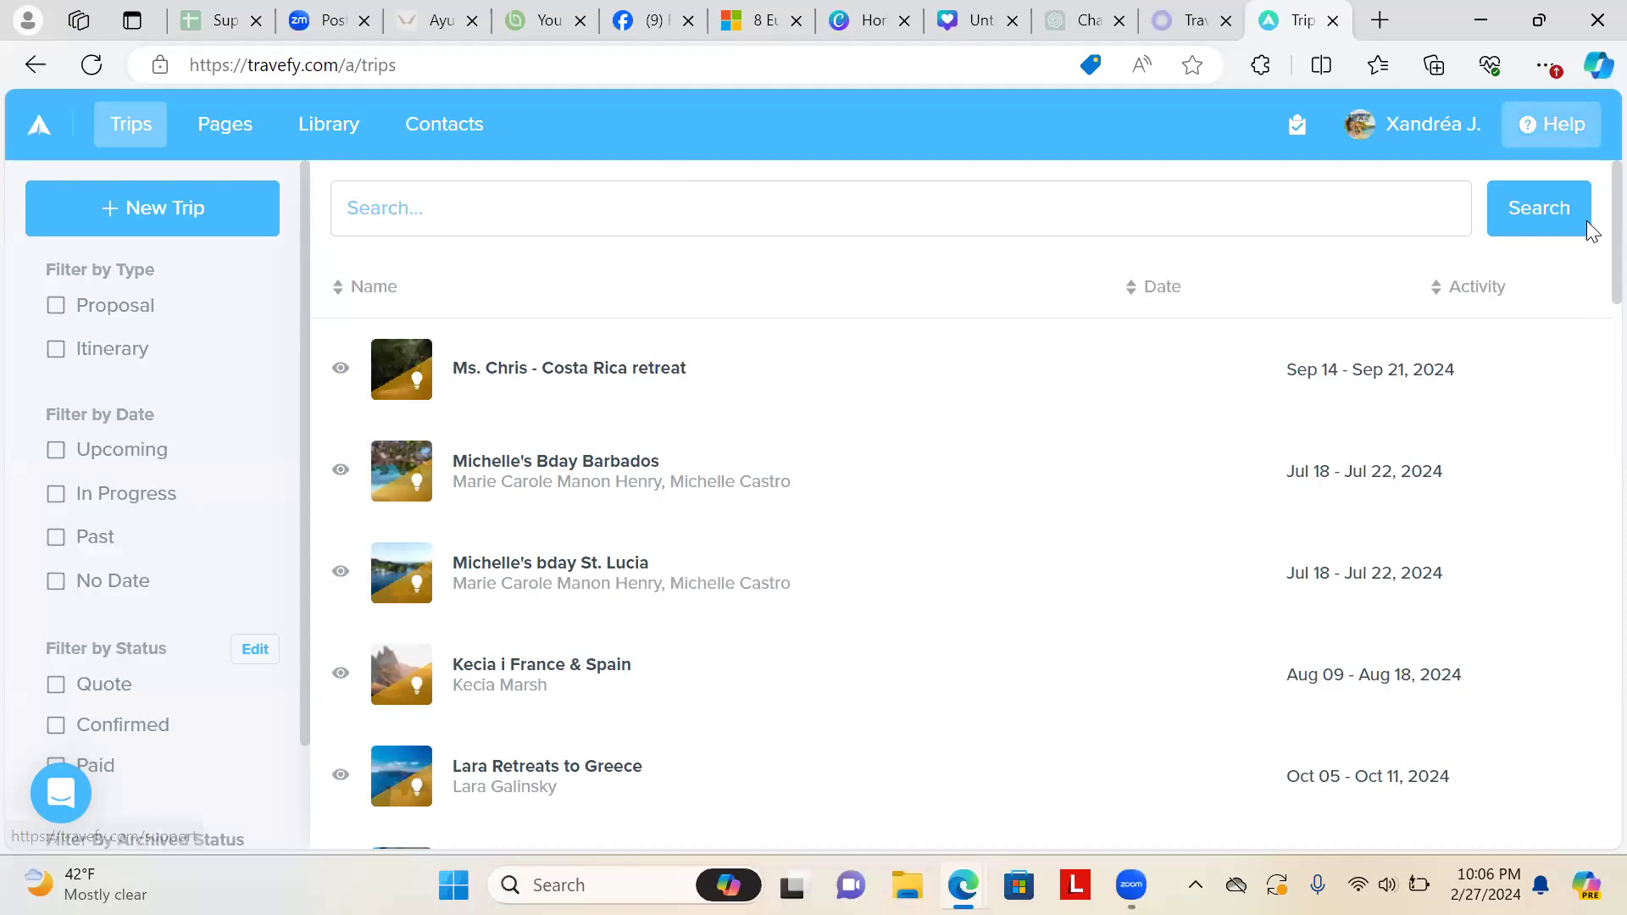
Open Travefy's Support Center and look over its guides, training, FAQs and community group down to the weekly webinars
{"action": "left_click", "coordinate": [1553, 124]}
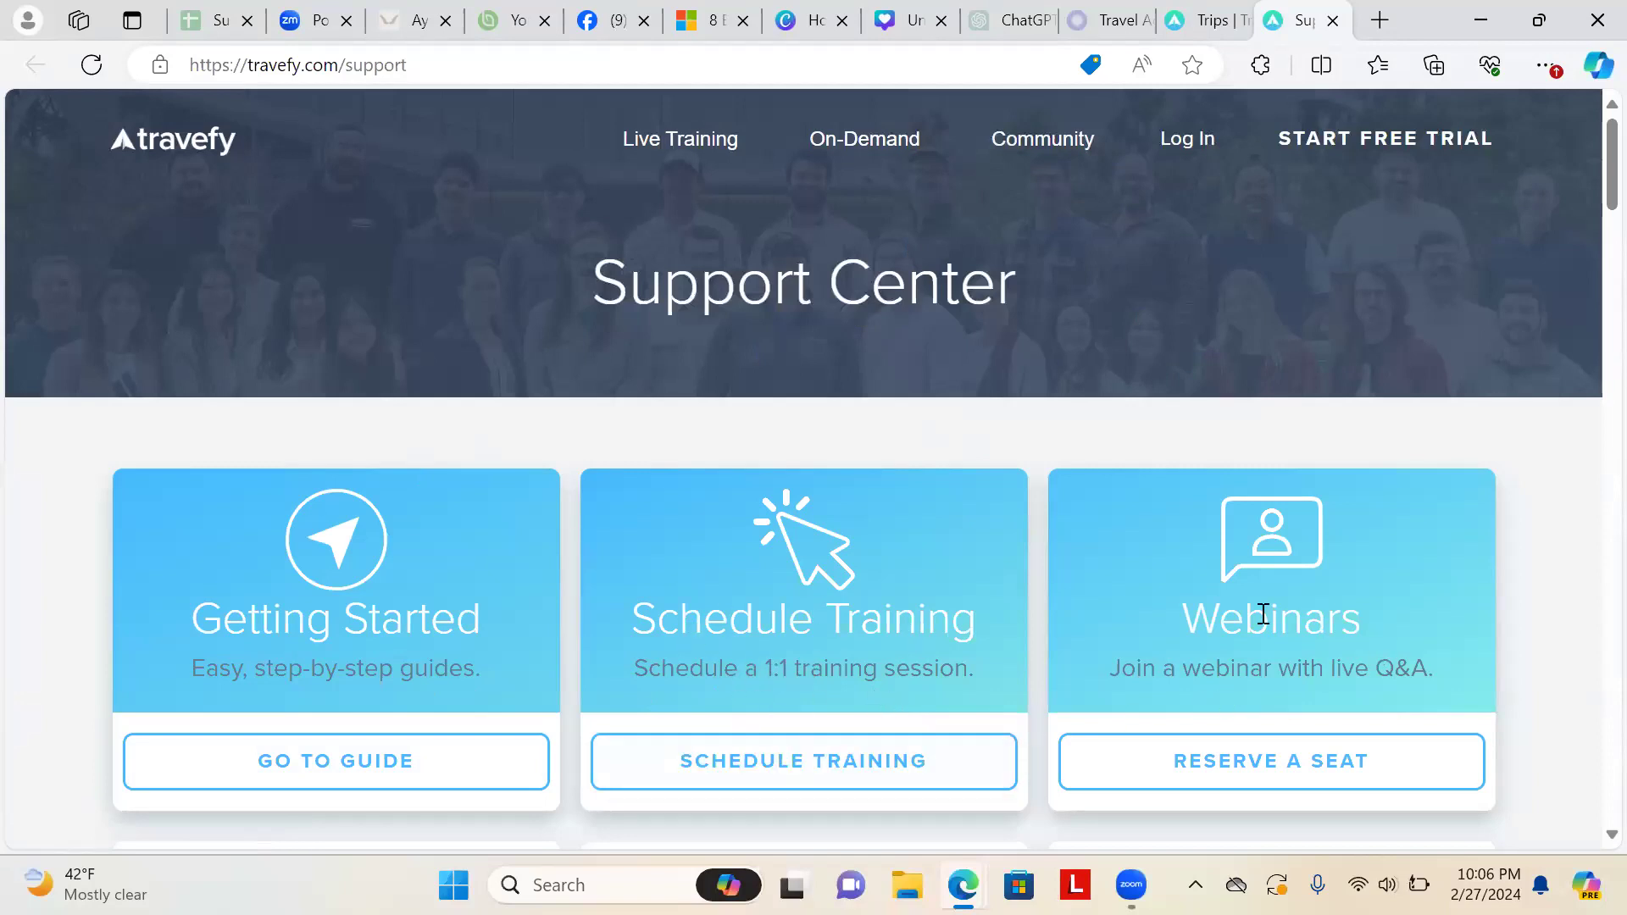
{"action": "scroll", "coordinate": [1346, 651], "scroll_direction": "down", "scroll_amount": 2}
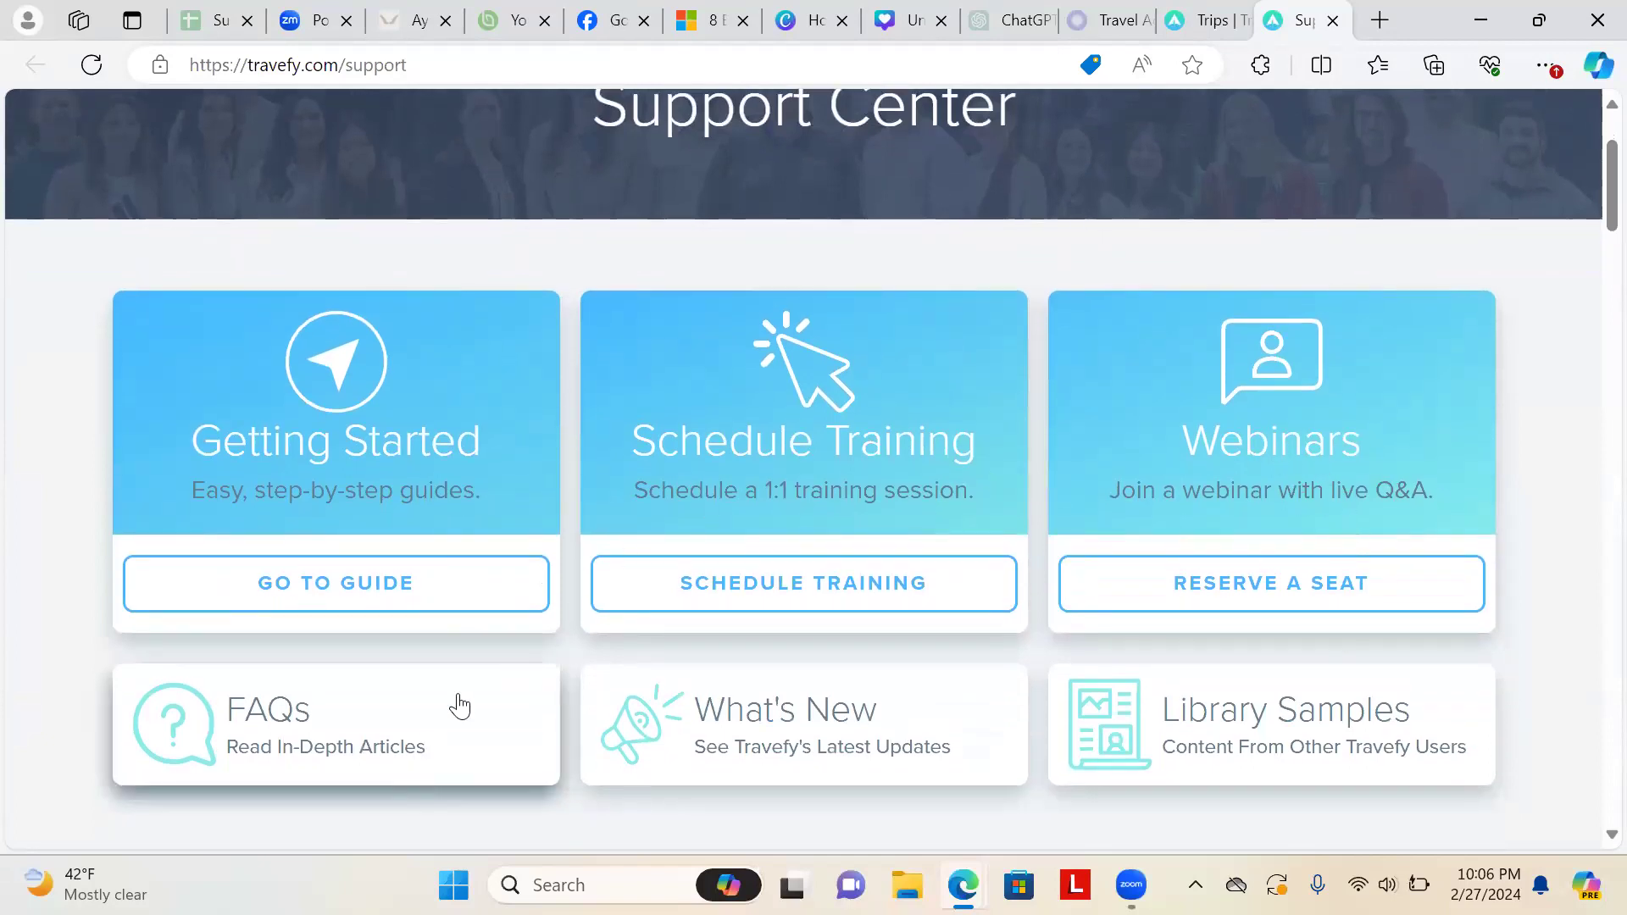
{"action": "scroll", "coordinate": [458, 703], "scroll_direction": "down", "scroll_amount": 3}
{"action": "scroll", "coordinate": [459, 696], "scroll_direction": "down", "scroll_amount": 4}
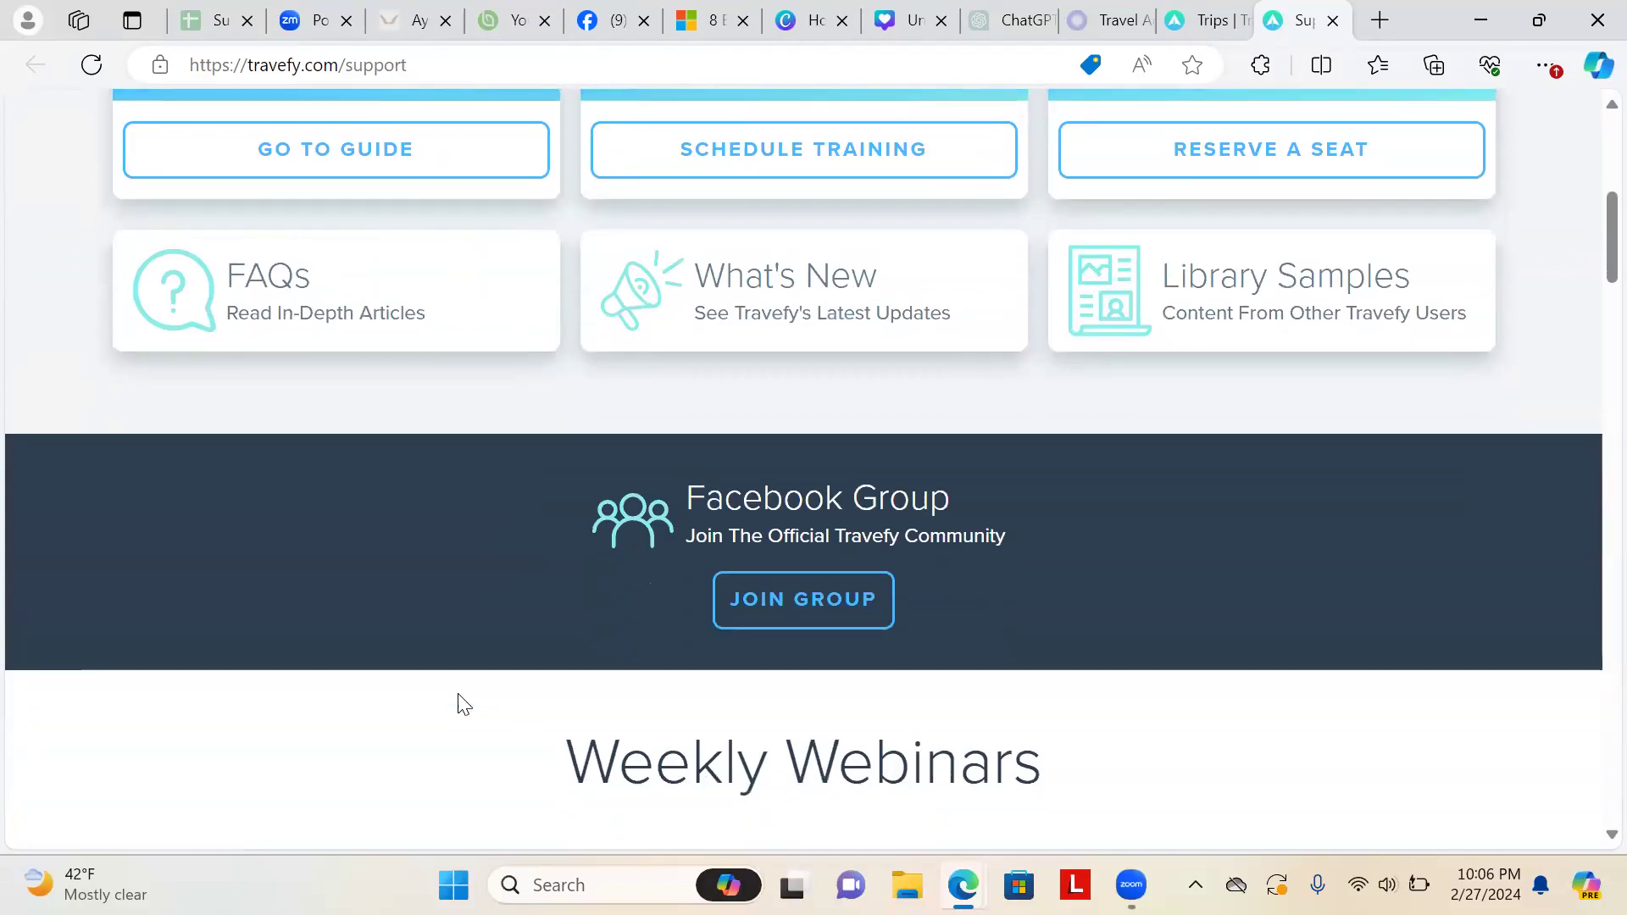
{"action": "scroll", "coordinate": [458, 695], "scroll_direction": "down", "scroll_amount": 6}
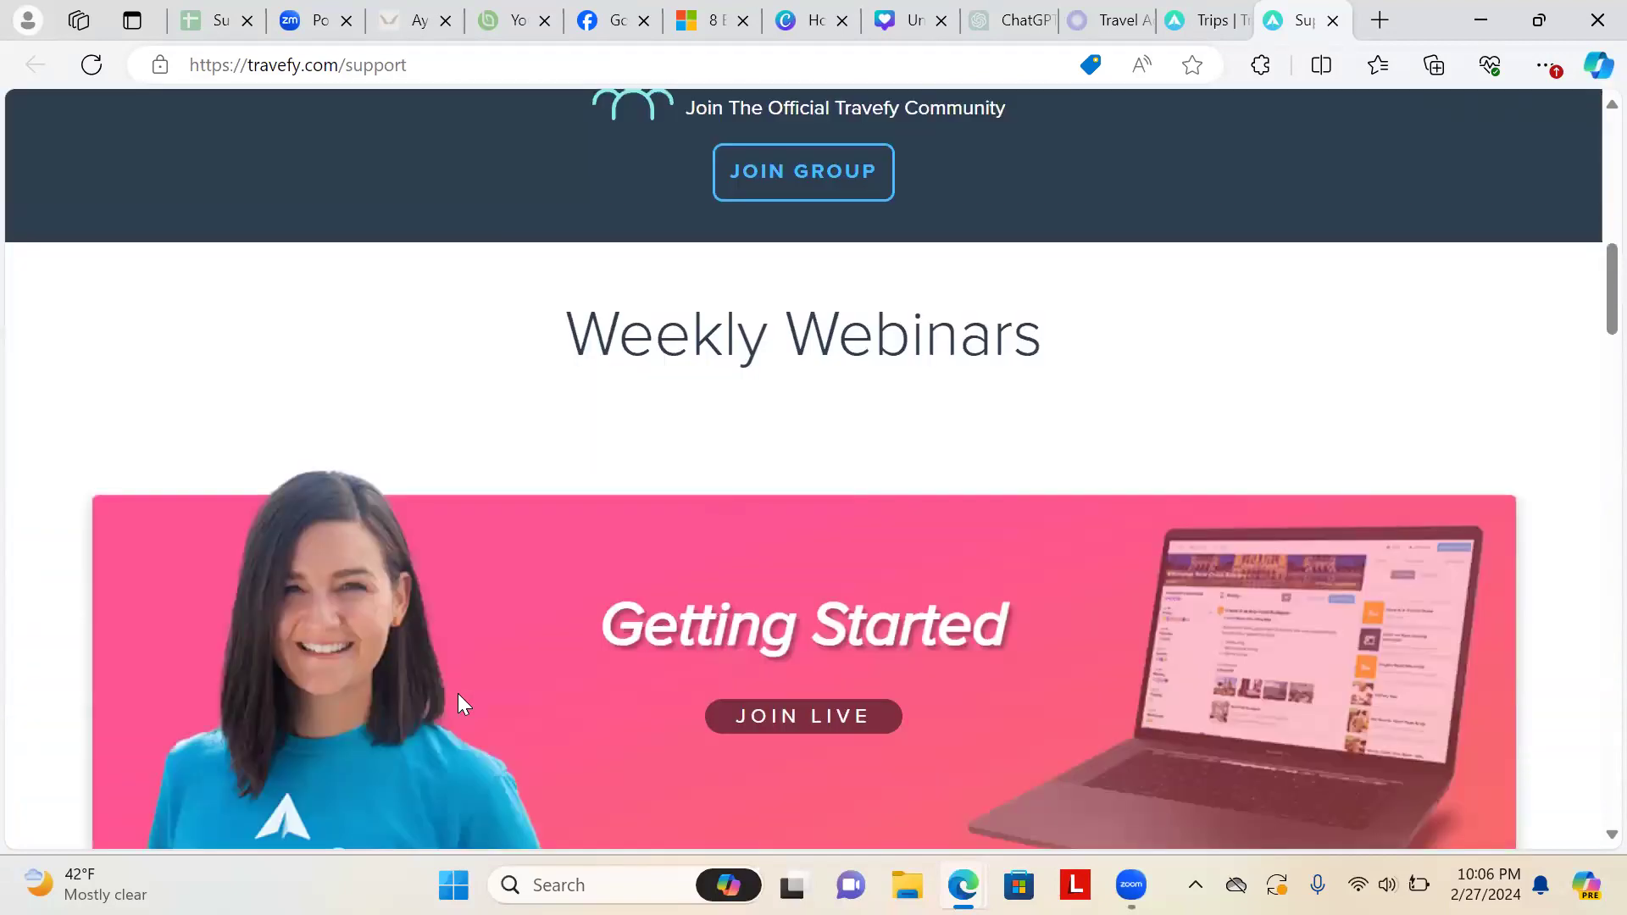
Look over the weekly webinars, including Getting Started, Tips & Tricks and En Español, and the on-demand demo and training videos
{"action": "scroll", "coordinate": [458, 693], "scroll_direction": "down", "scroll_amount": 2}
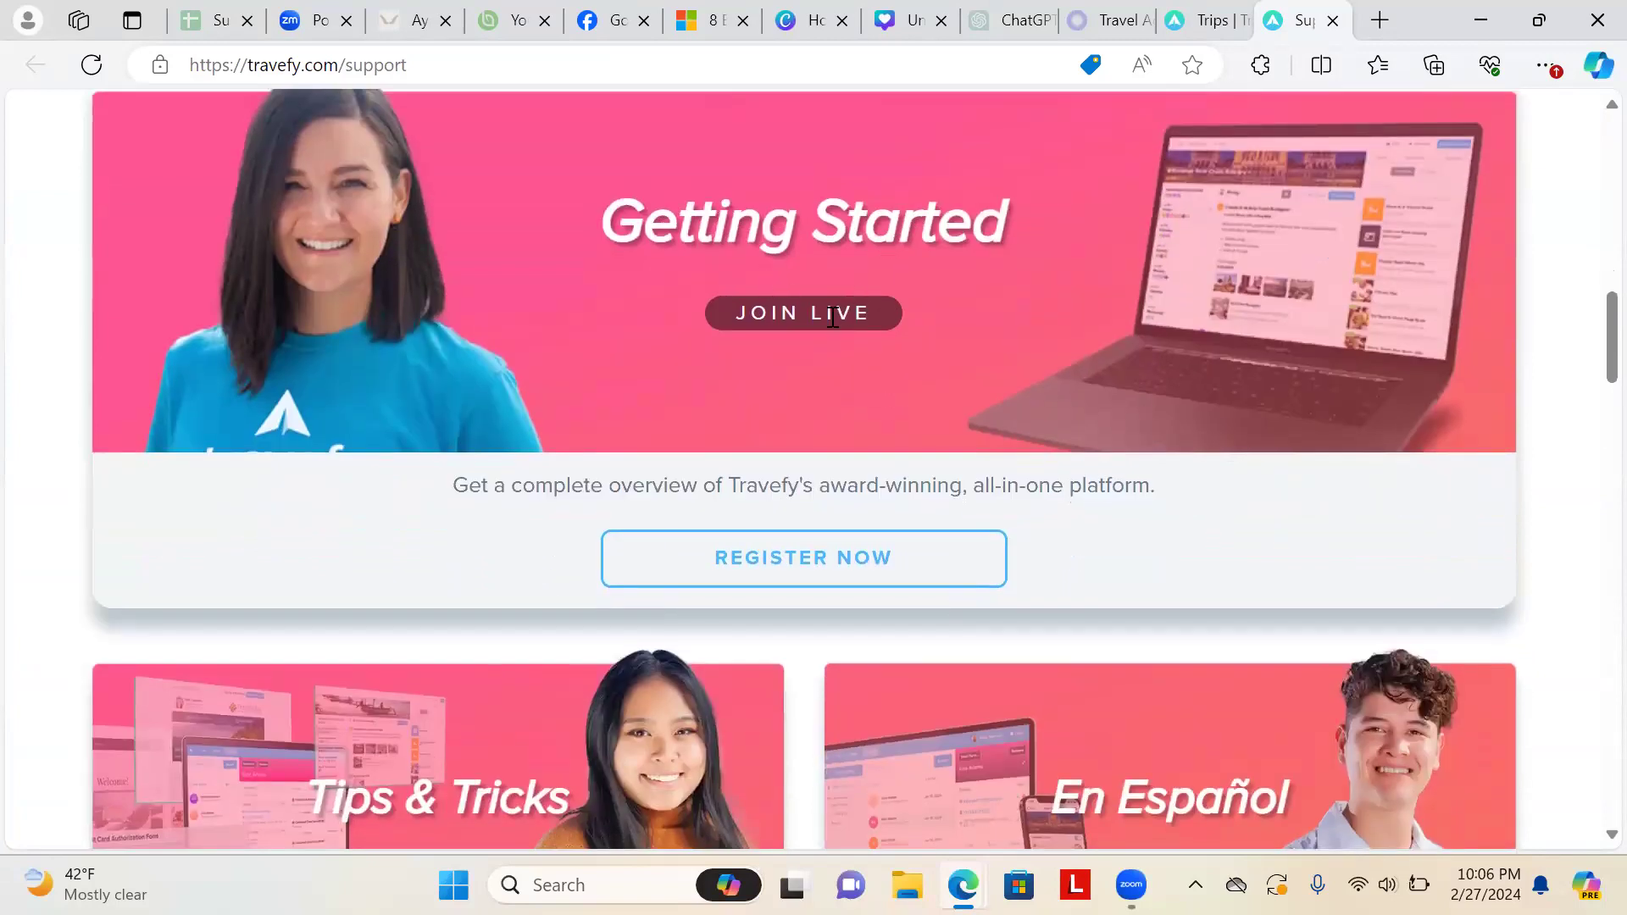
{"action": "scroll", "coordinate": [1102, 592], "scroll_direction": "down", "scroll_amount": 1}
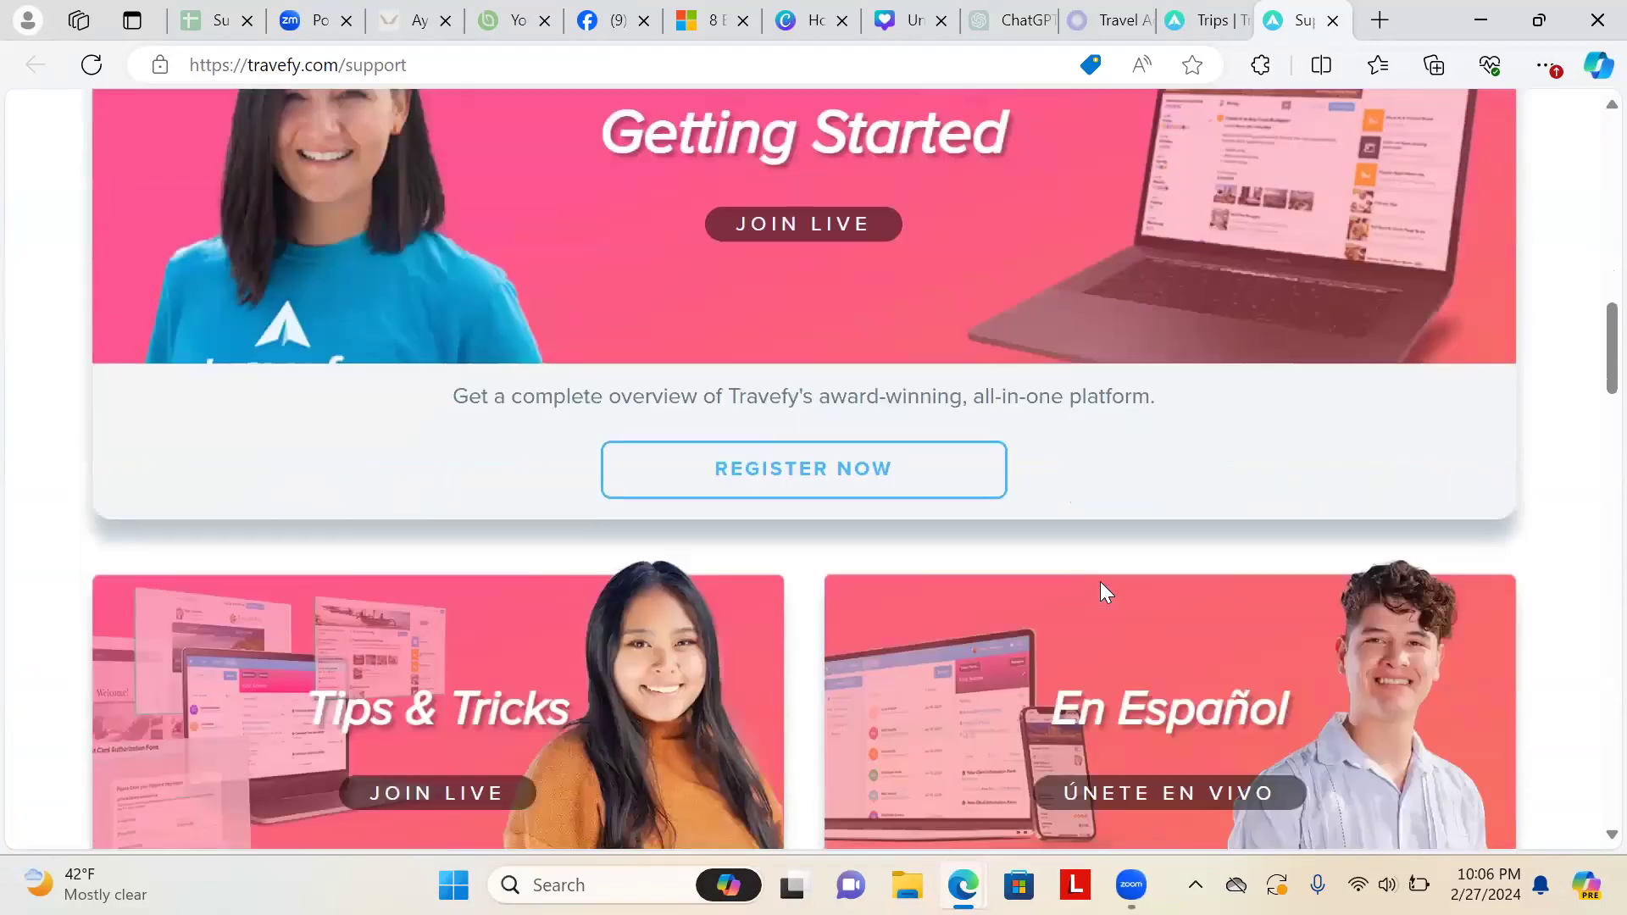
{"action": "scroll", "coordinate": [1101, 583], "scroll_direction": "down", "scroll_amount": 4}
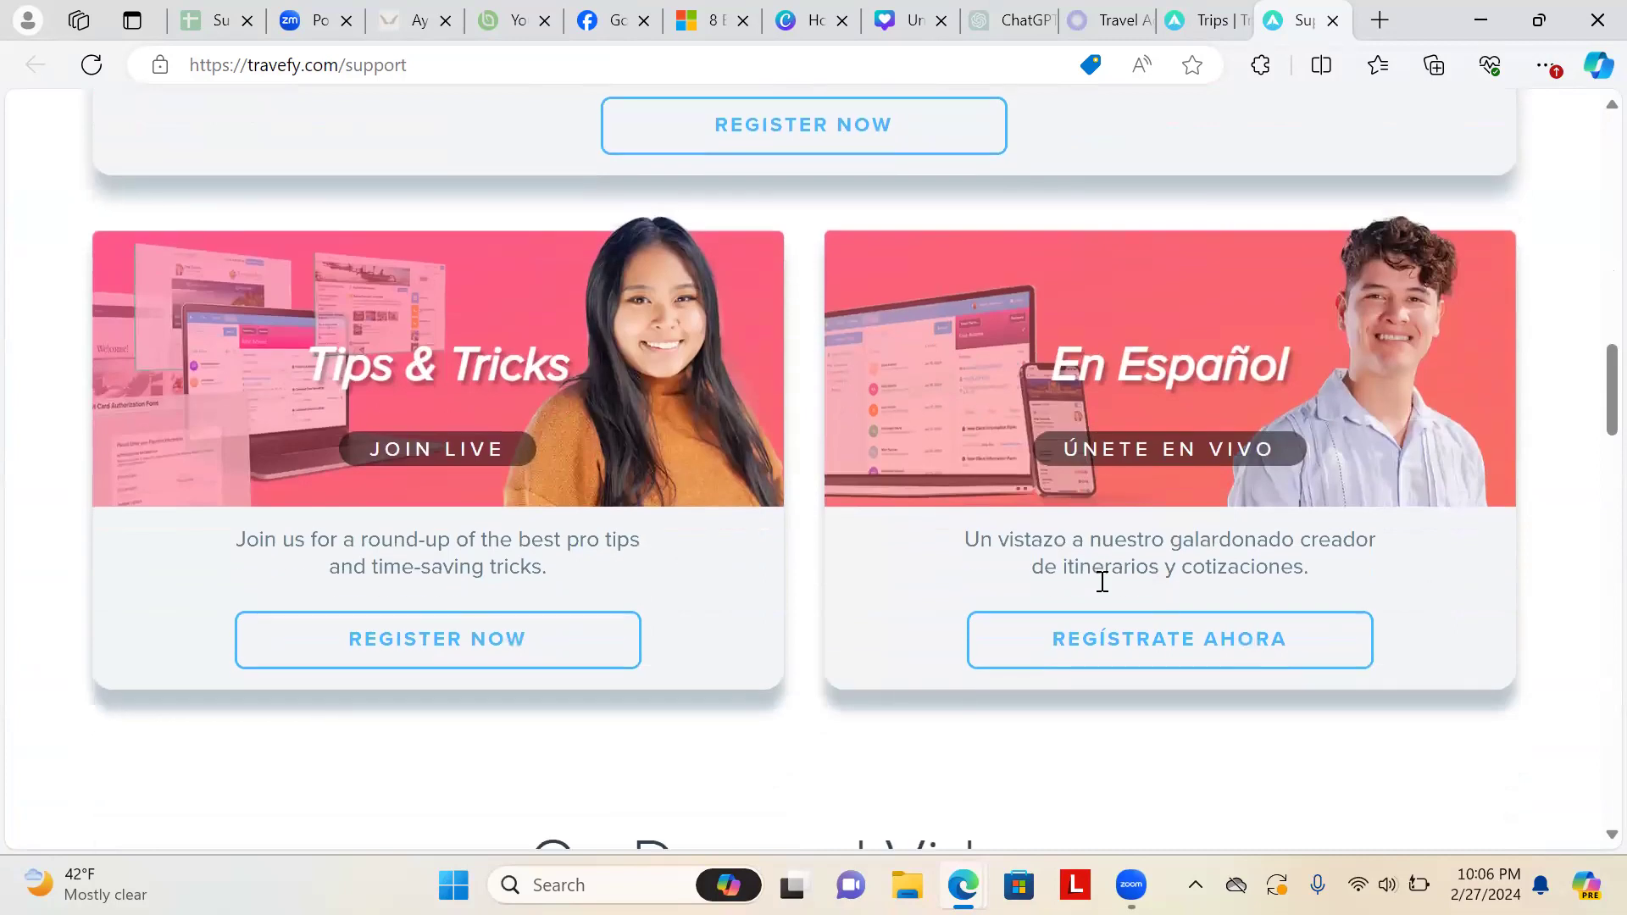
{"action": "scroll", "coordinate": [1102, 582], "scroll_direction": "down", "scroll_amount": 2}
{"action": "scroll", "coordinate": [1102, 585], "scroll_direction": "down", "scroll_amount": 5}
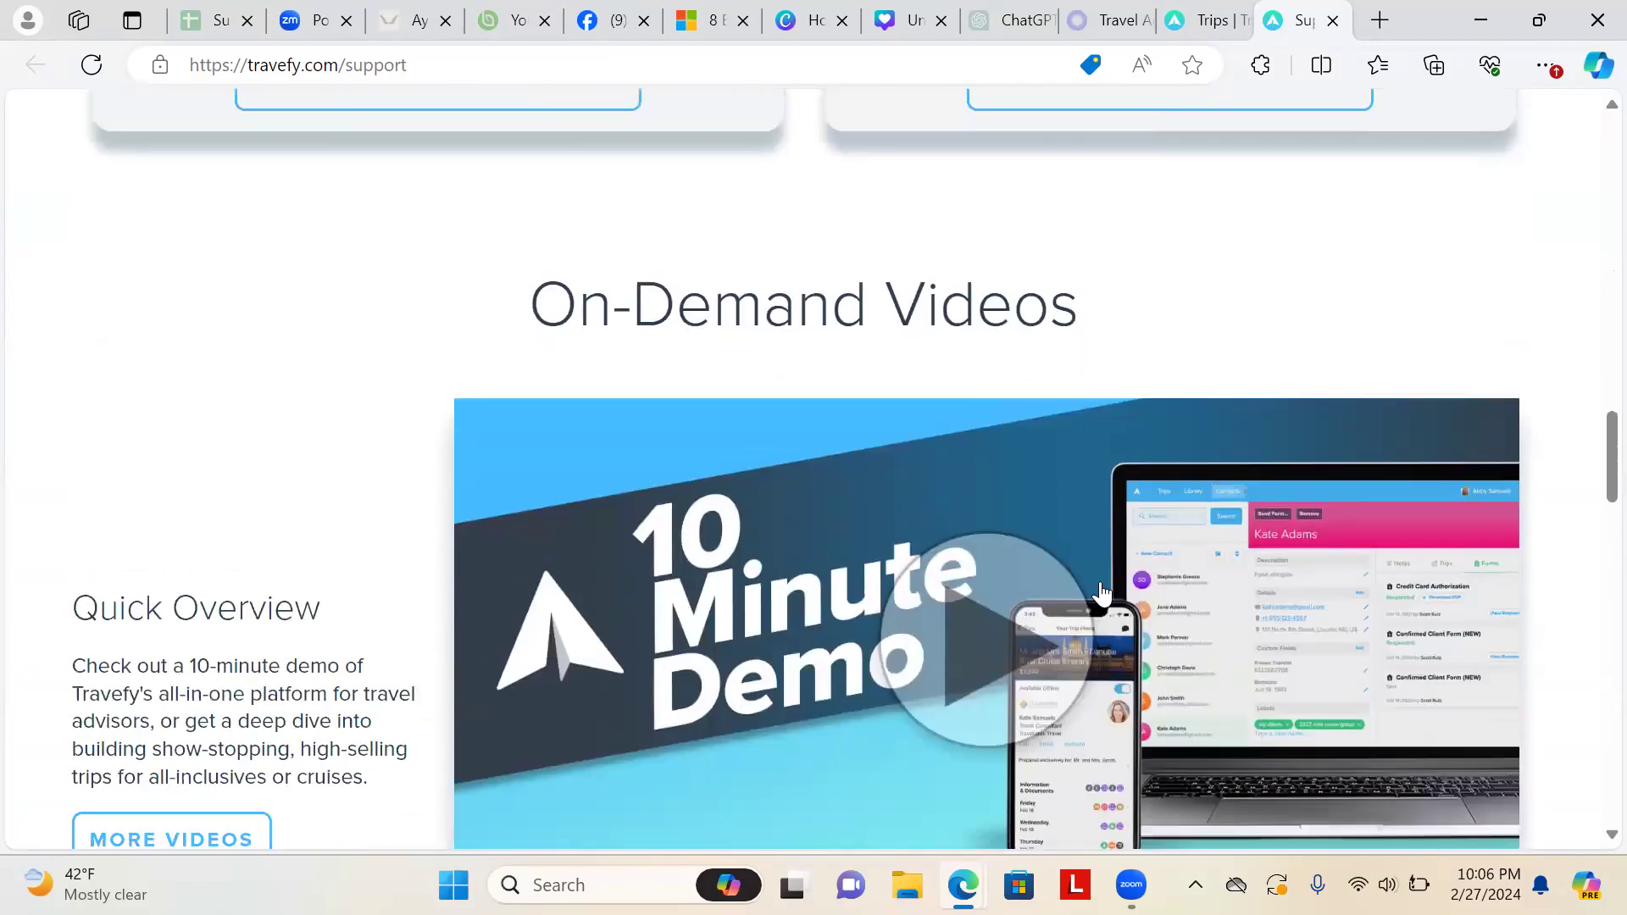
{"action": "scroll", "coordinate": [1102, 592], "scroll_direction": "down", "scroll_amount": 3}
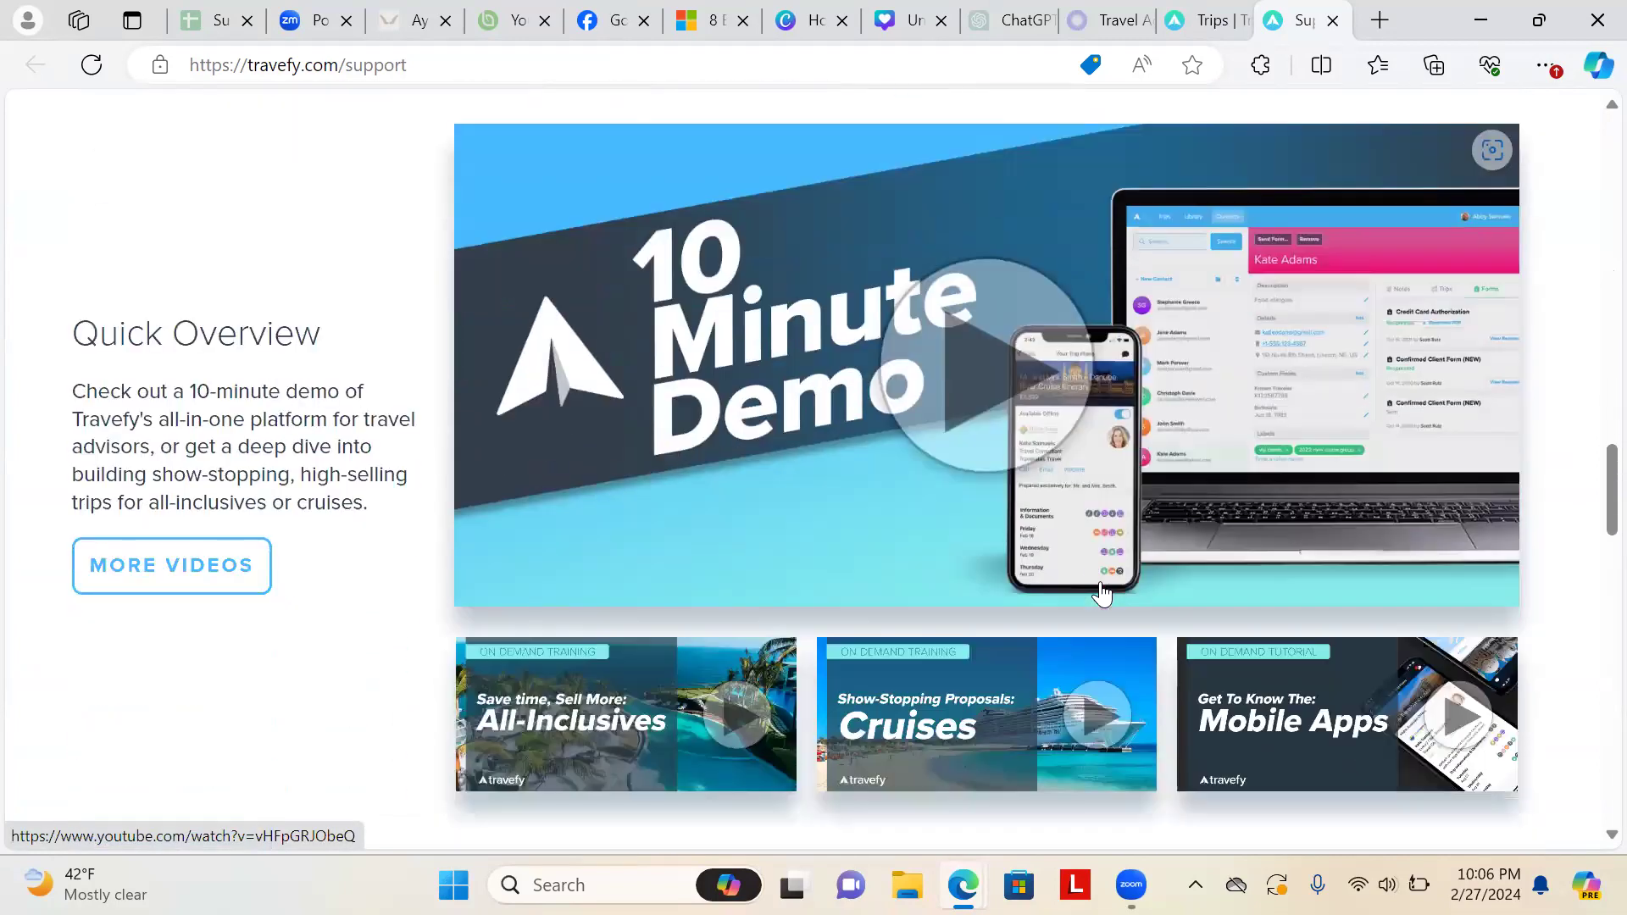
{"action": "scroll", "coordinate": [1101, 593], "scroll_direction": "down", "scroll_amount": 1}
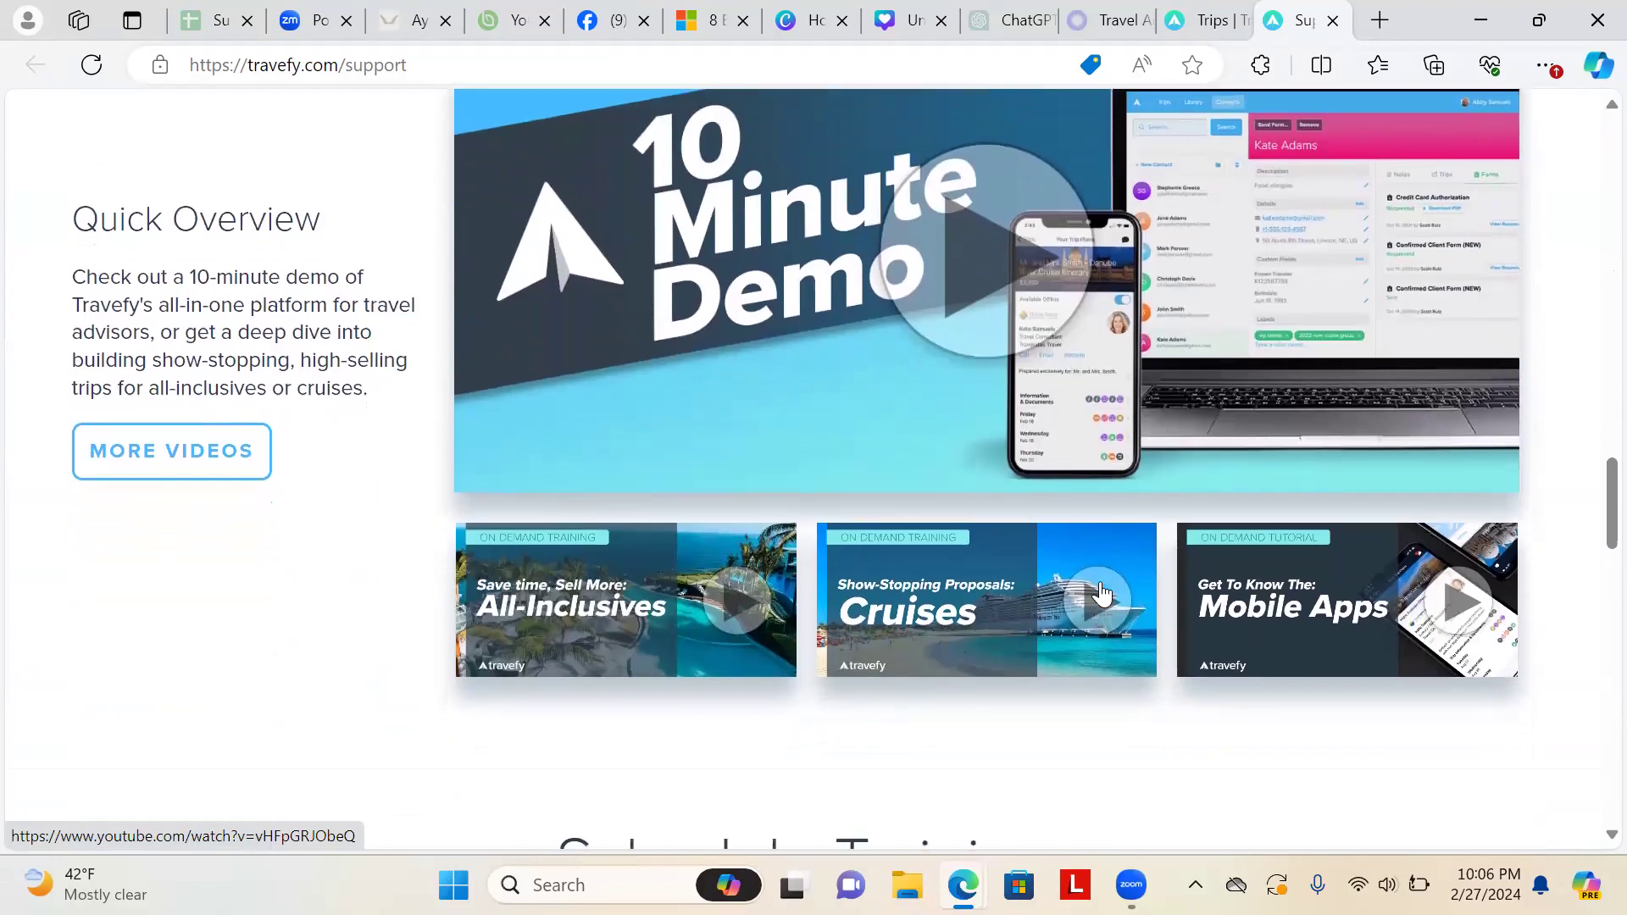
{"action": "scroll", "coordinate": [1101, 593], "scroll_direction": "down", "scroll_amount": 1}
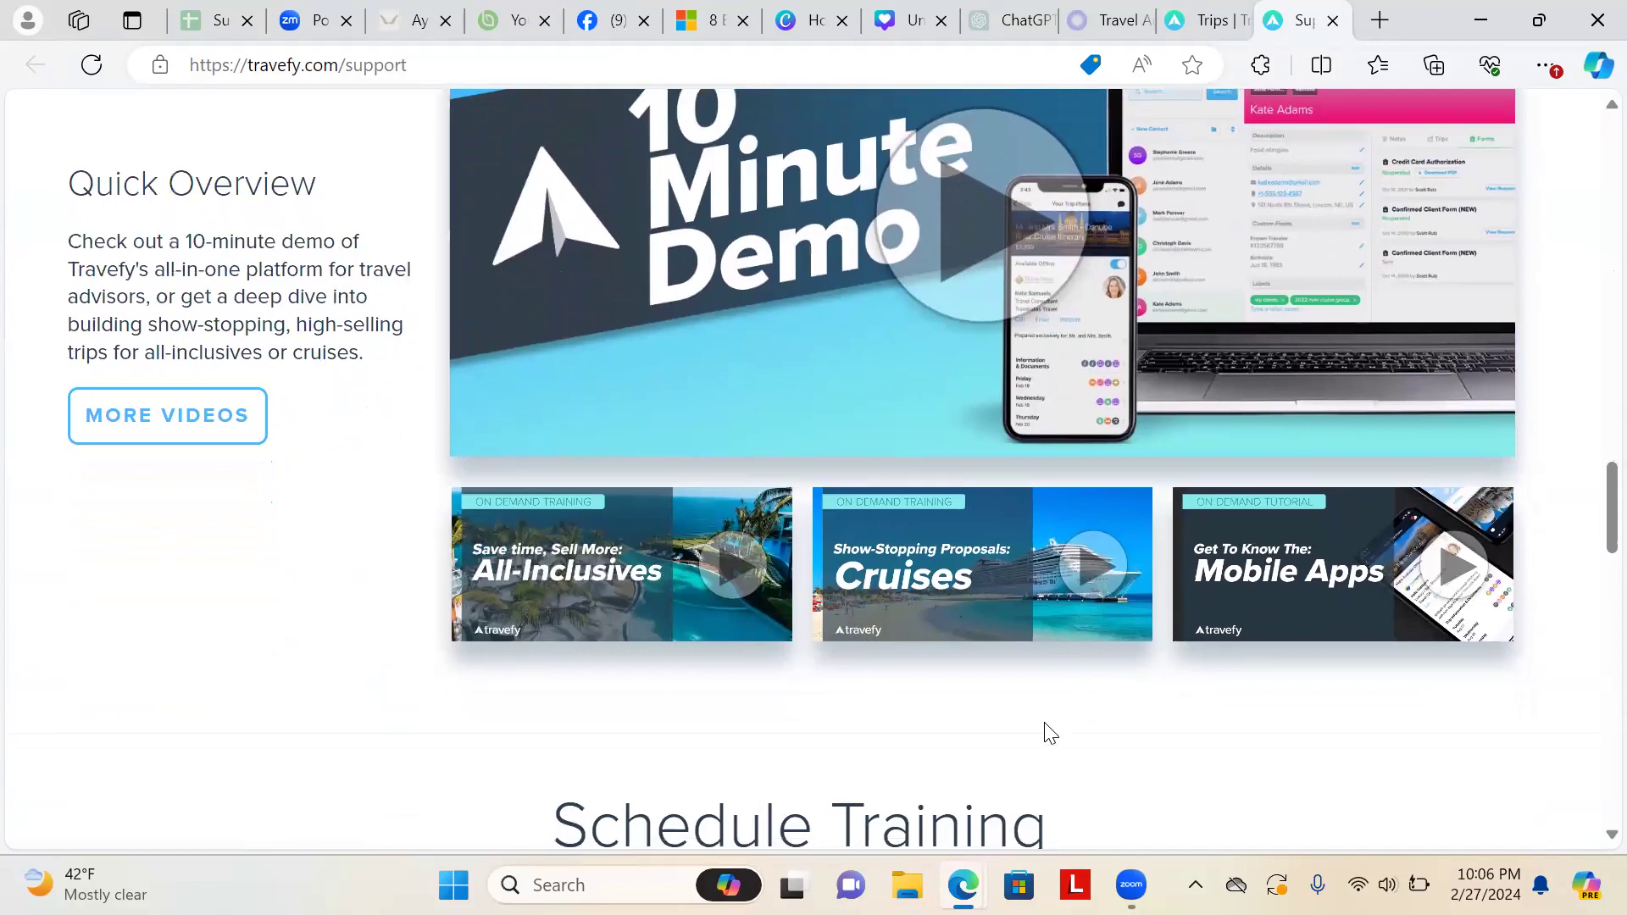
Examine the one-on-one training section with its booking calendar and the page's footer links, and return to the training session details
{"action": "scroll", "coordinate": [1047, 728], "scroll_direction": "down", "scroll_amount": 1}
{"action": "scroll", "coordinate": [1046, 723], "scroll_direction": "down", "scroll_amount": 2}
{"action": "scroll", "coordinate": [1046, 723], "scroll_direction": "down", "scroll_amount": 5}
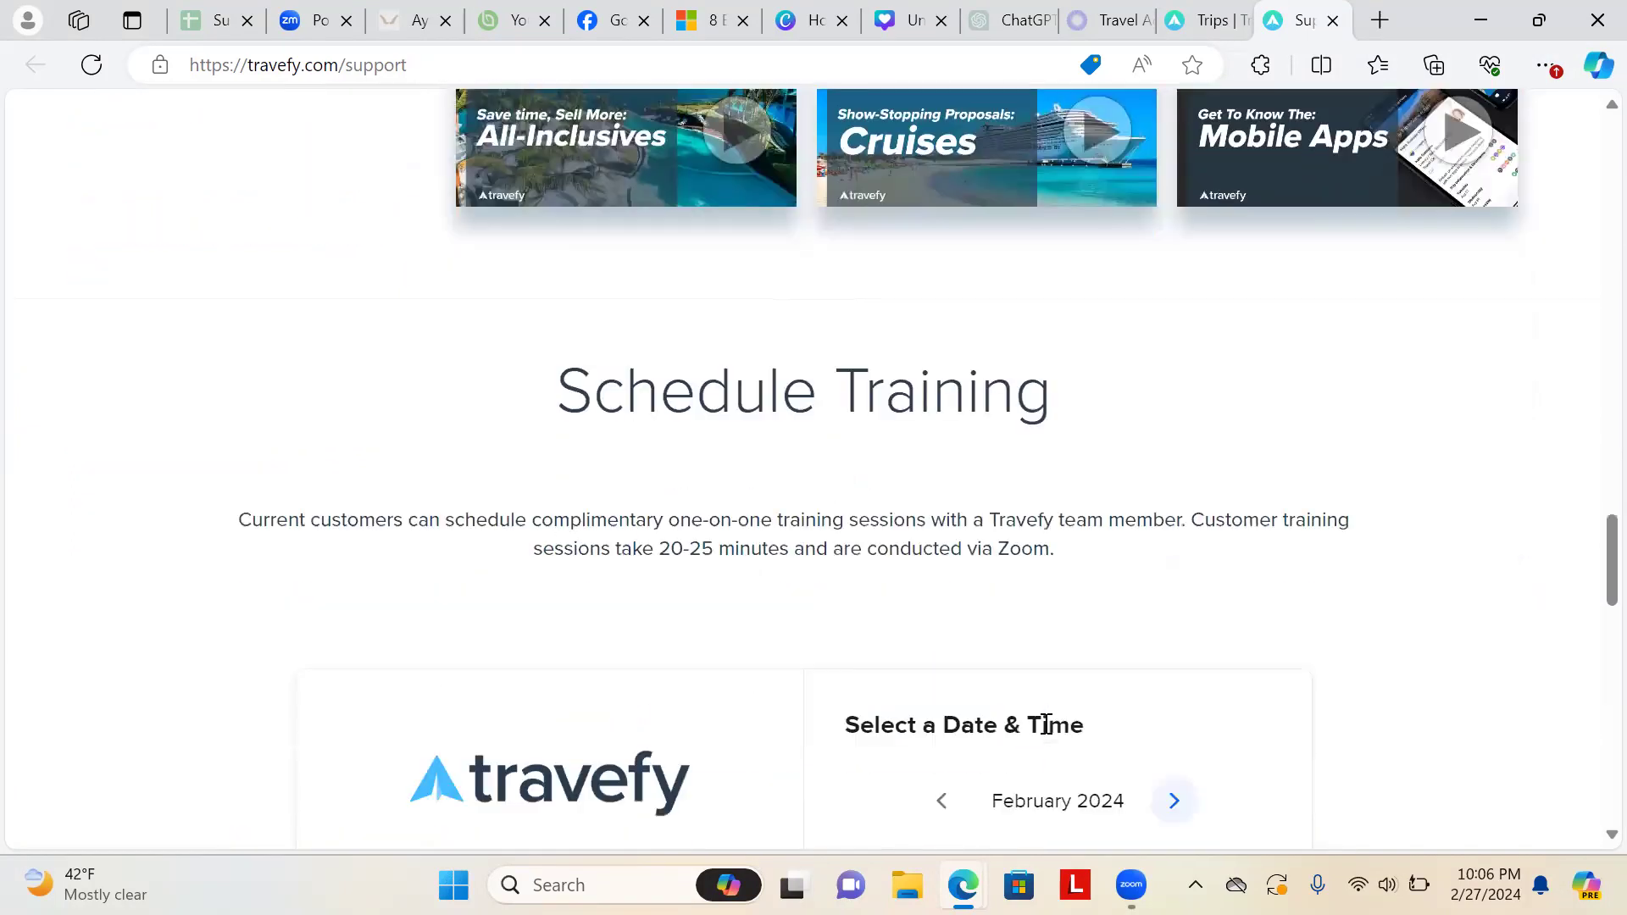
{"action": "scroll", "coordinate": [1046, 723], "scroll_direction": "down", "scroll_amount": 6}
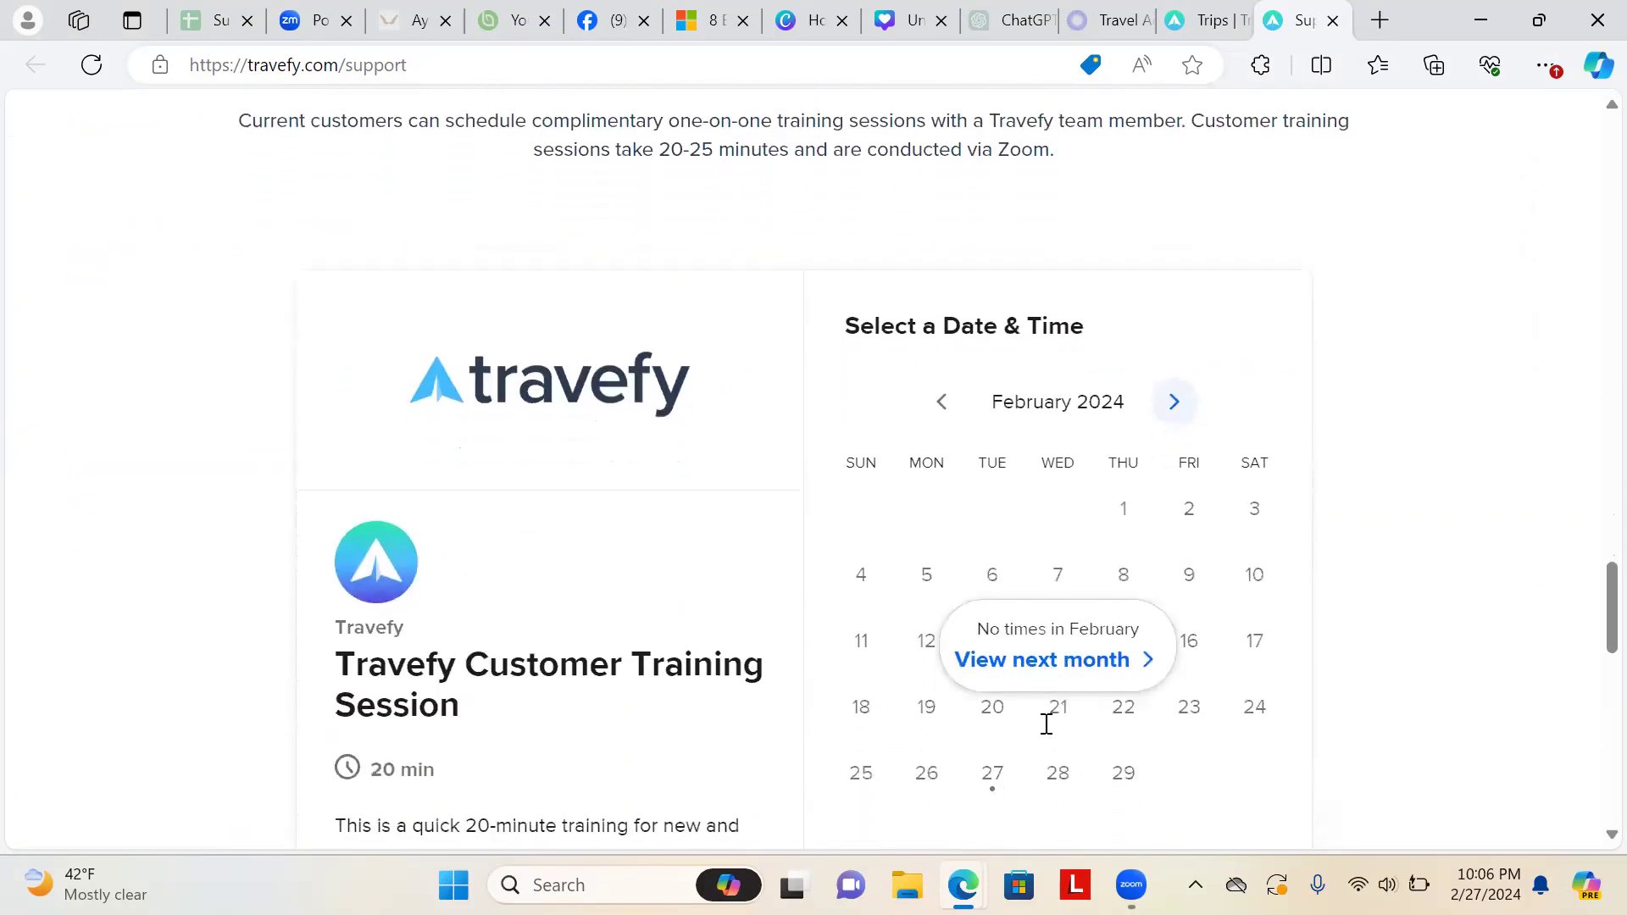
{"action": "scroll", "coordinate": [1046, 723], "scroll_direction": "down", "scroll_amount": 10}
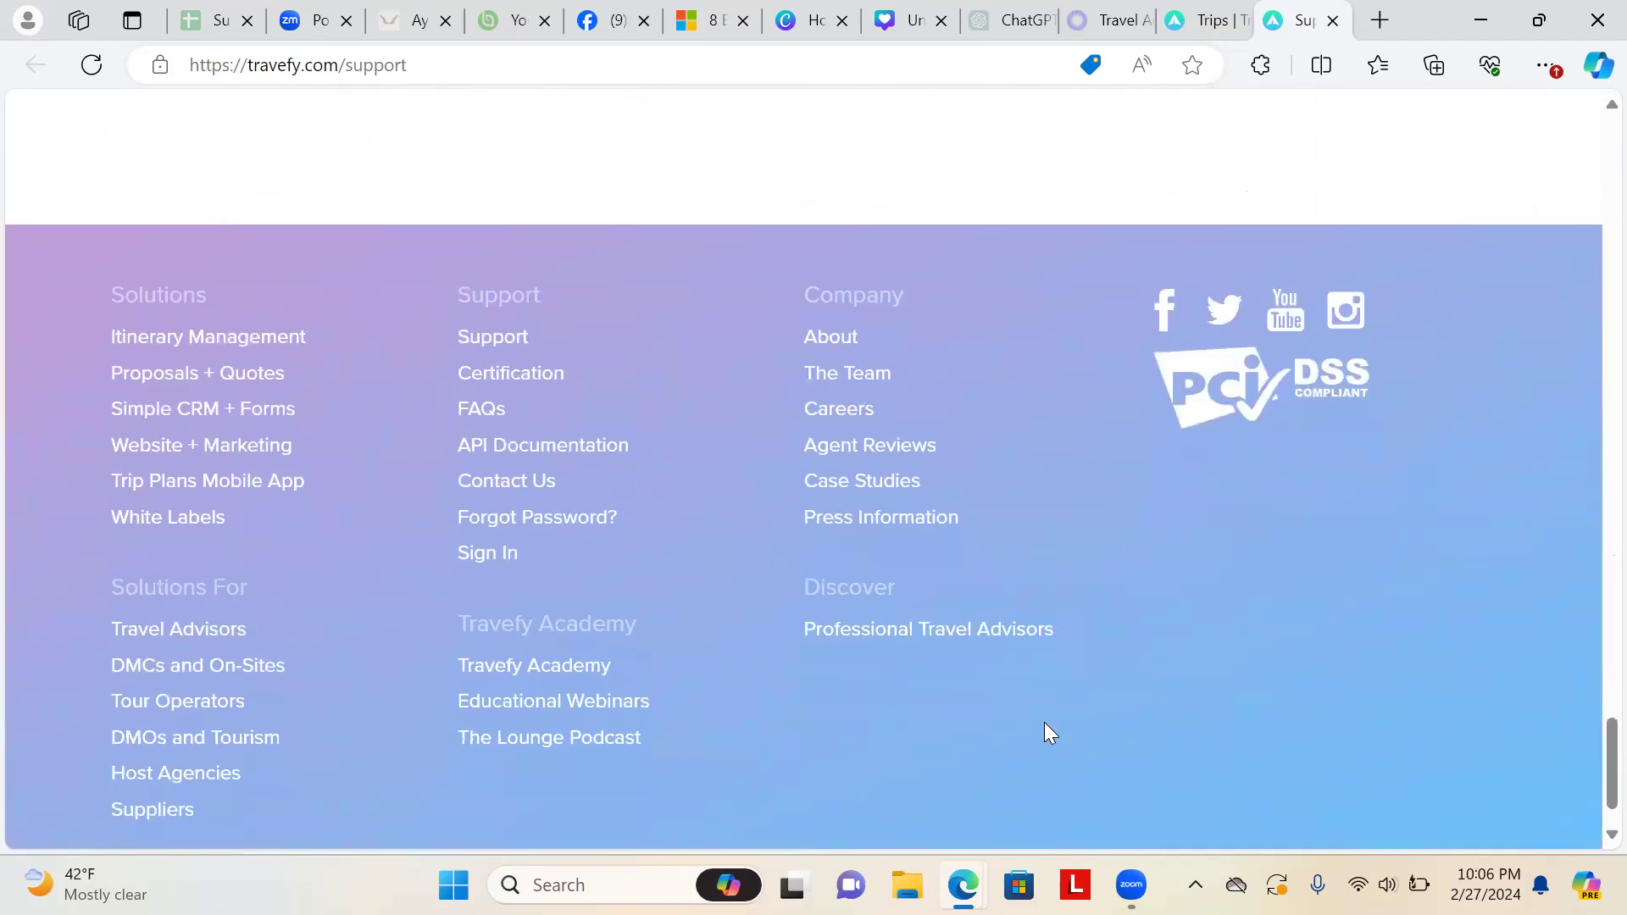
{"action": "scroll", "coordinate": [1044, 722], "scroll_direction": "up", "scroll_amount": 6}
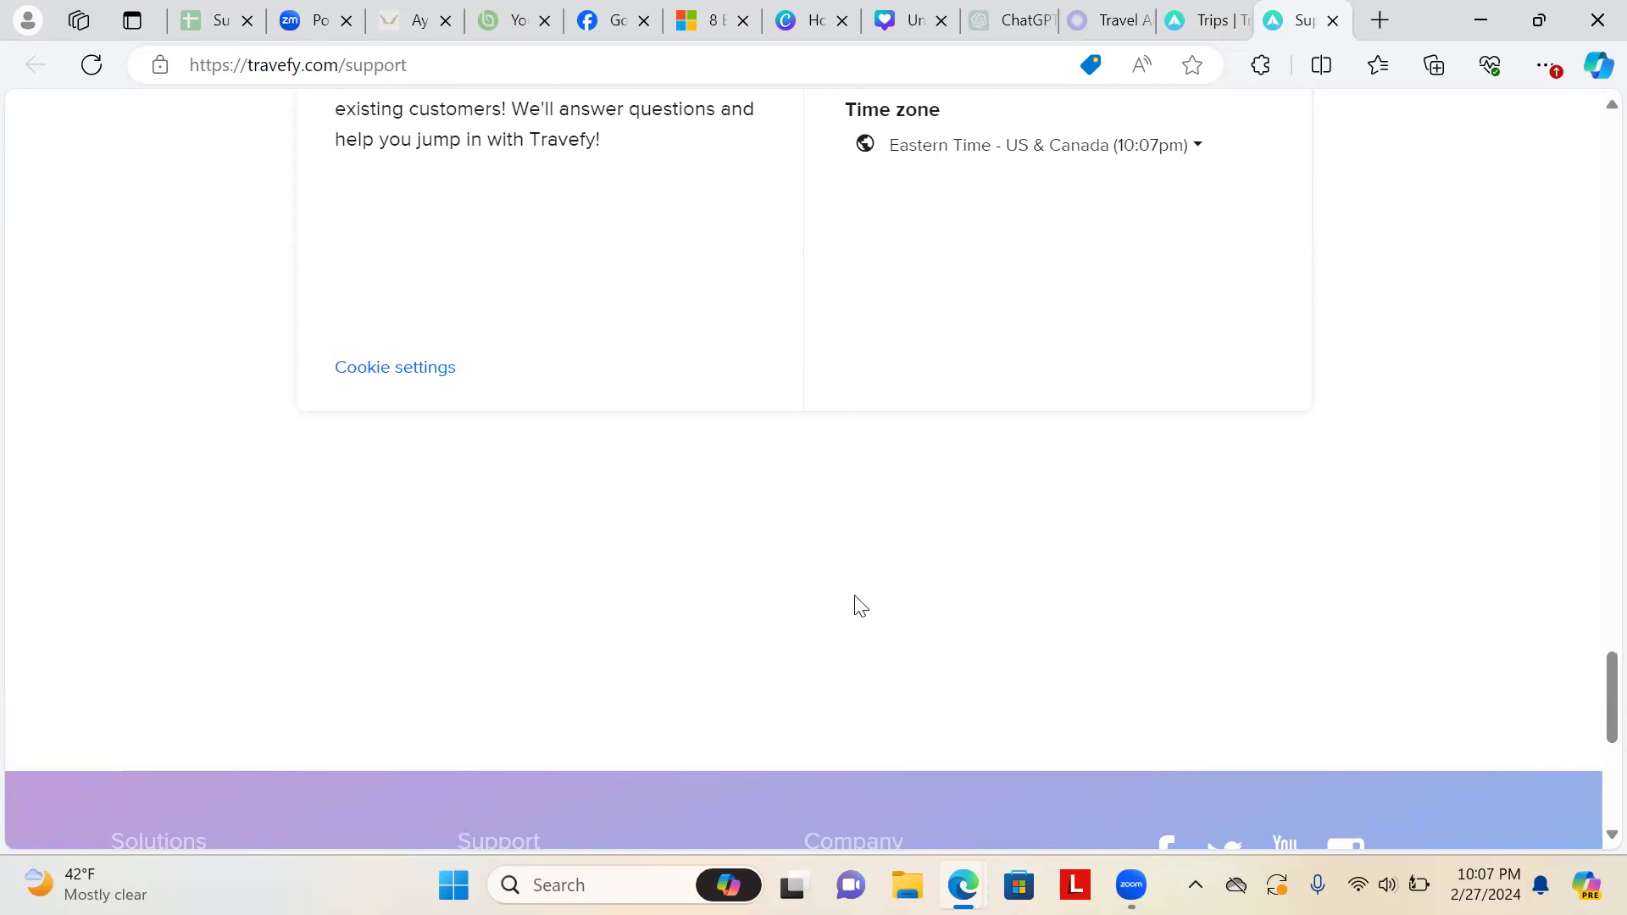
{"action": "scroll", "coordinate": [860, 606], "scroll_direction": "up", "scroll_amount": 1}
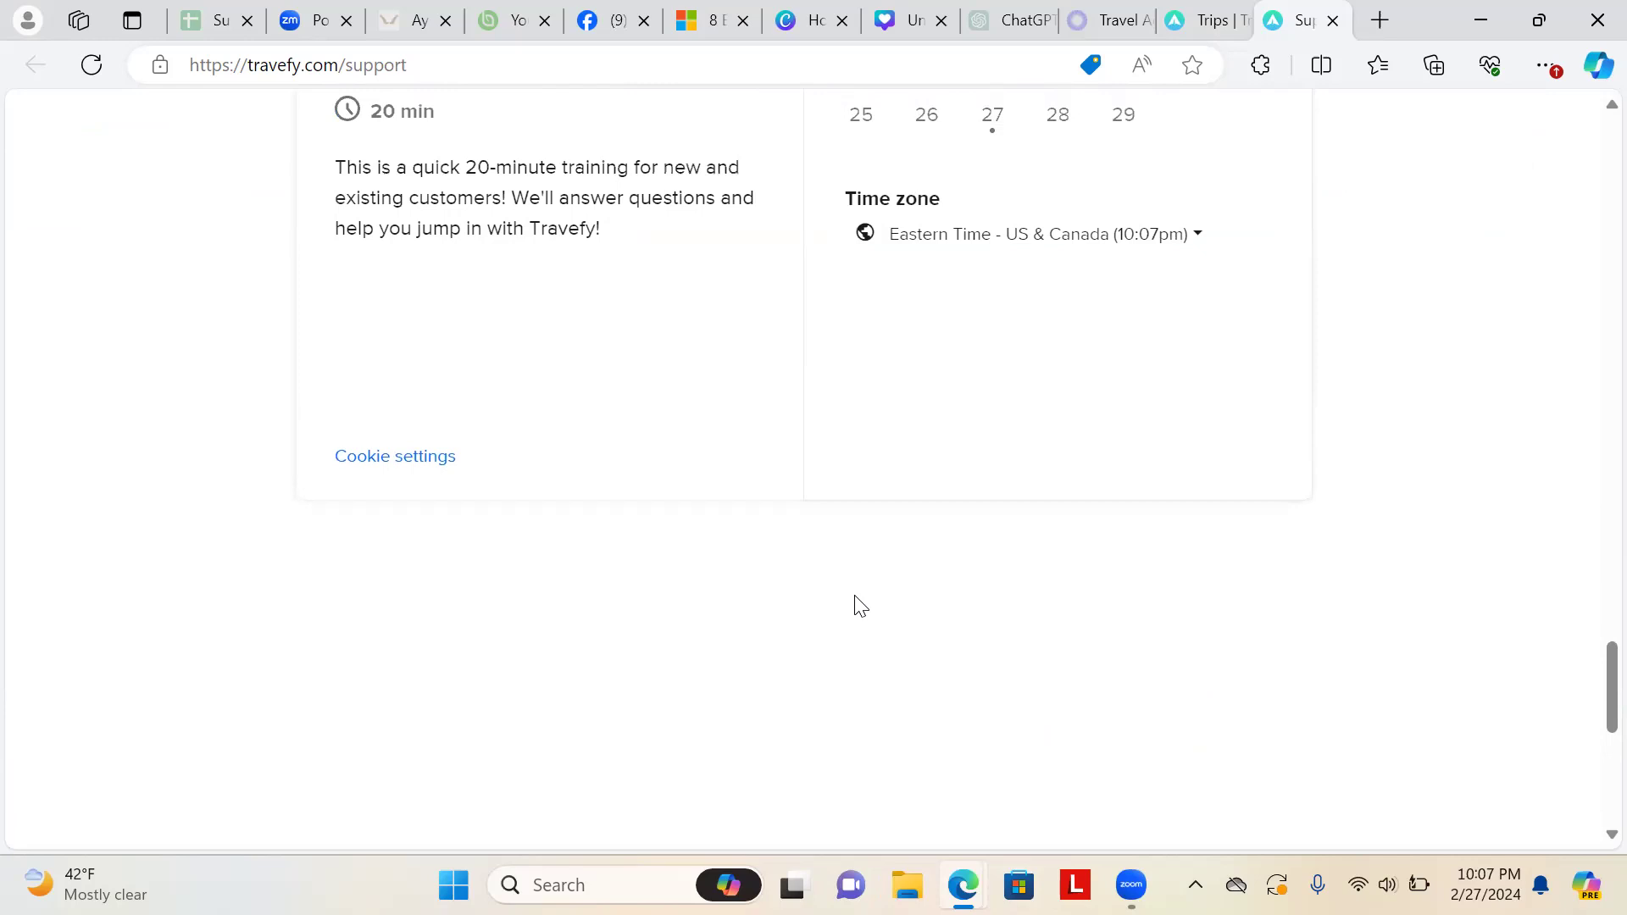